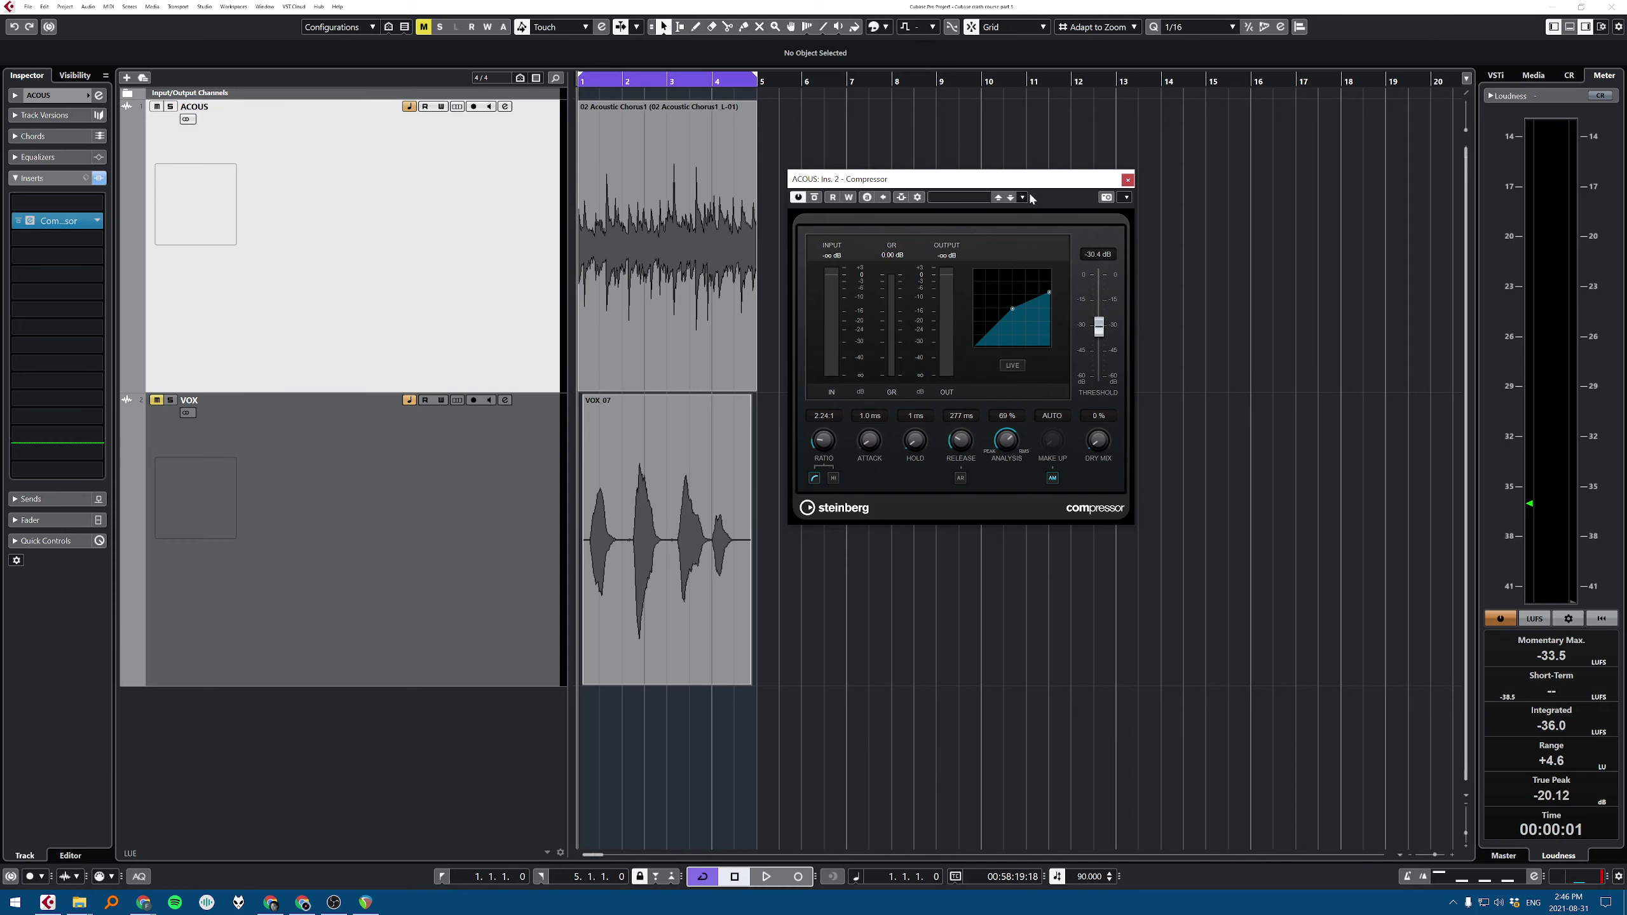
# Step: Save the Compressor settings as the preset "!test delete later", overwriting the existing preset of that name
pyautogui.click(1023, 197)
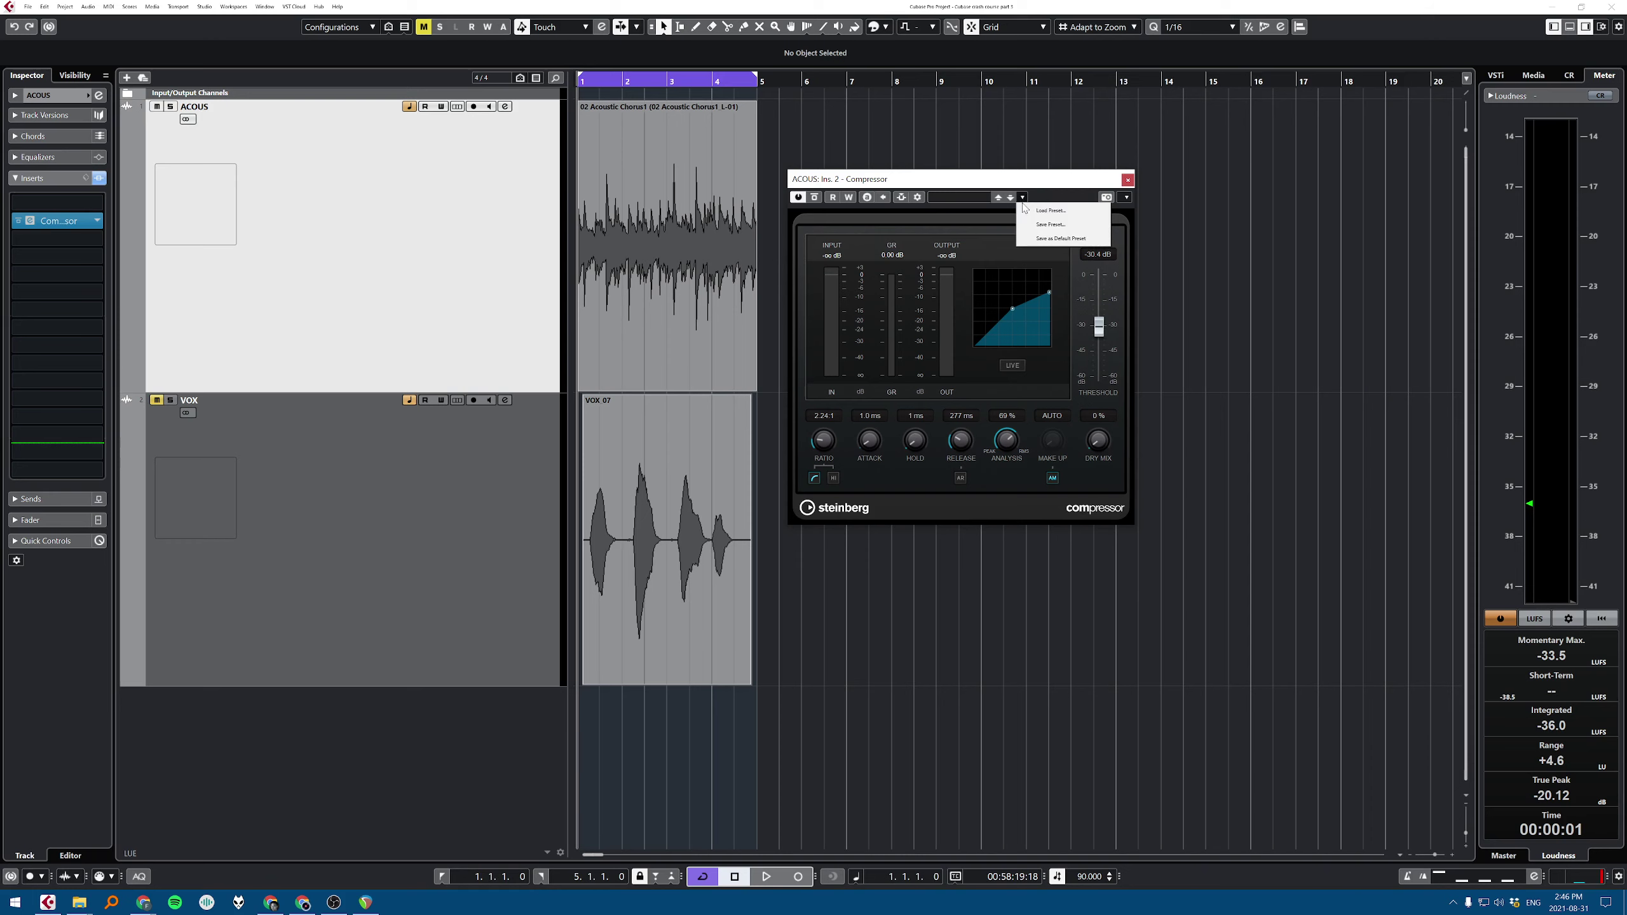
pyautogui.click(1050, 225)
pyautogui.click(741, 384)
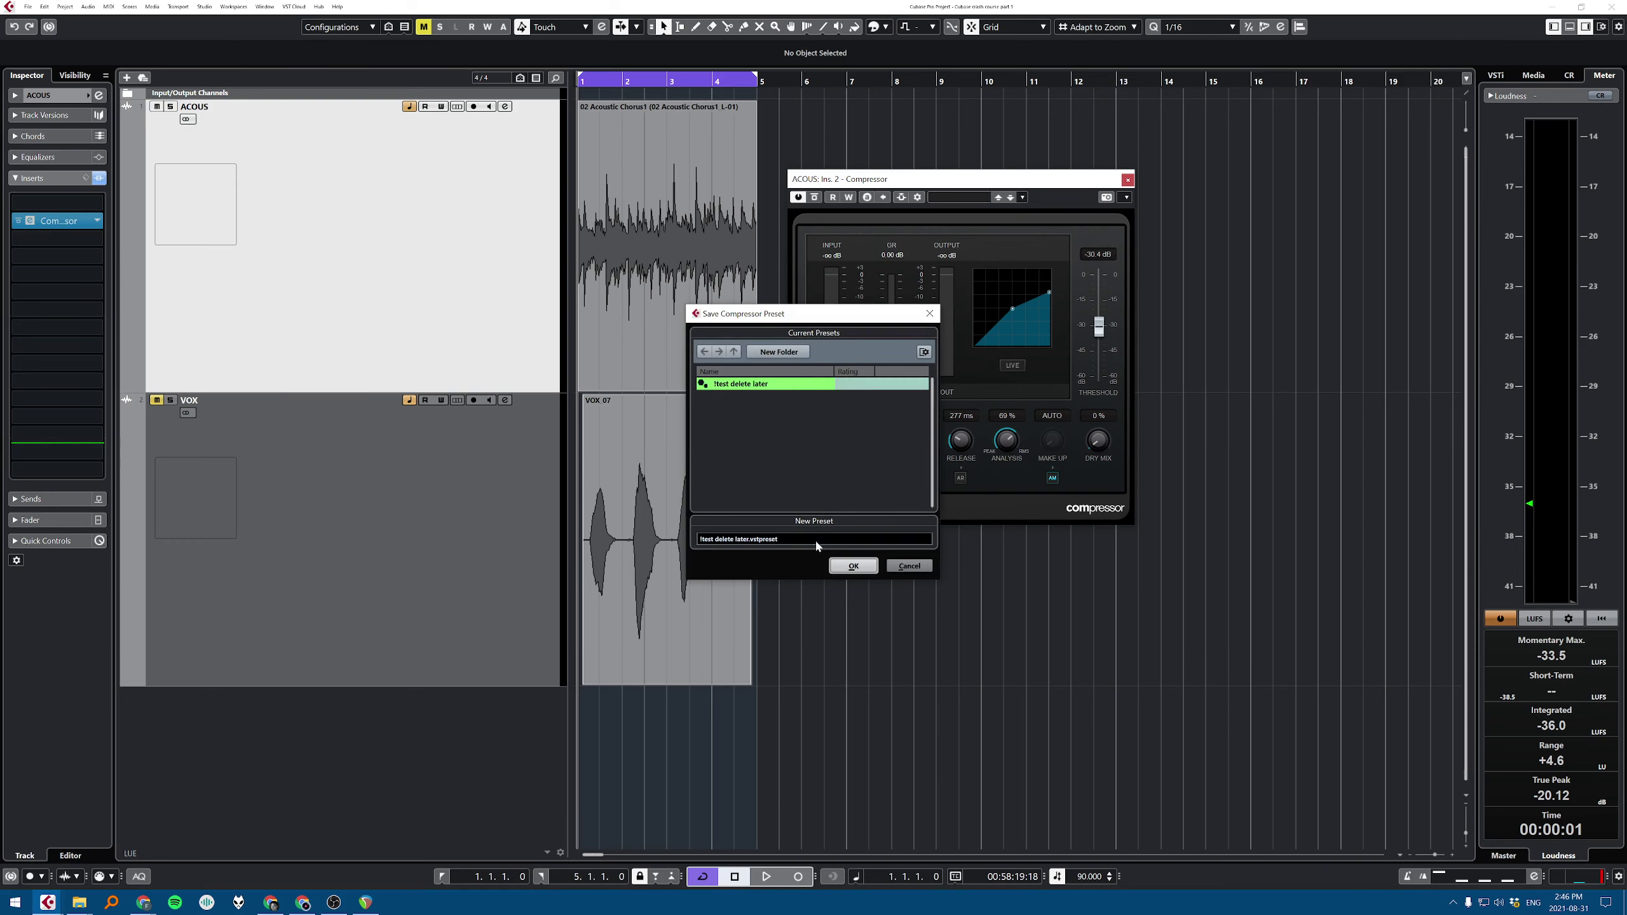
pyautogui.click(853, 565)
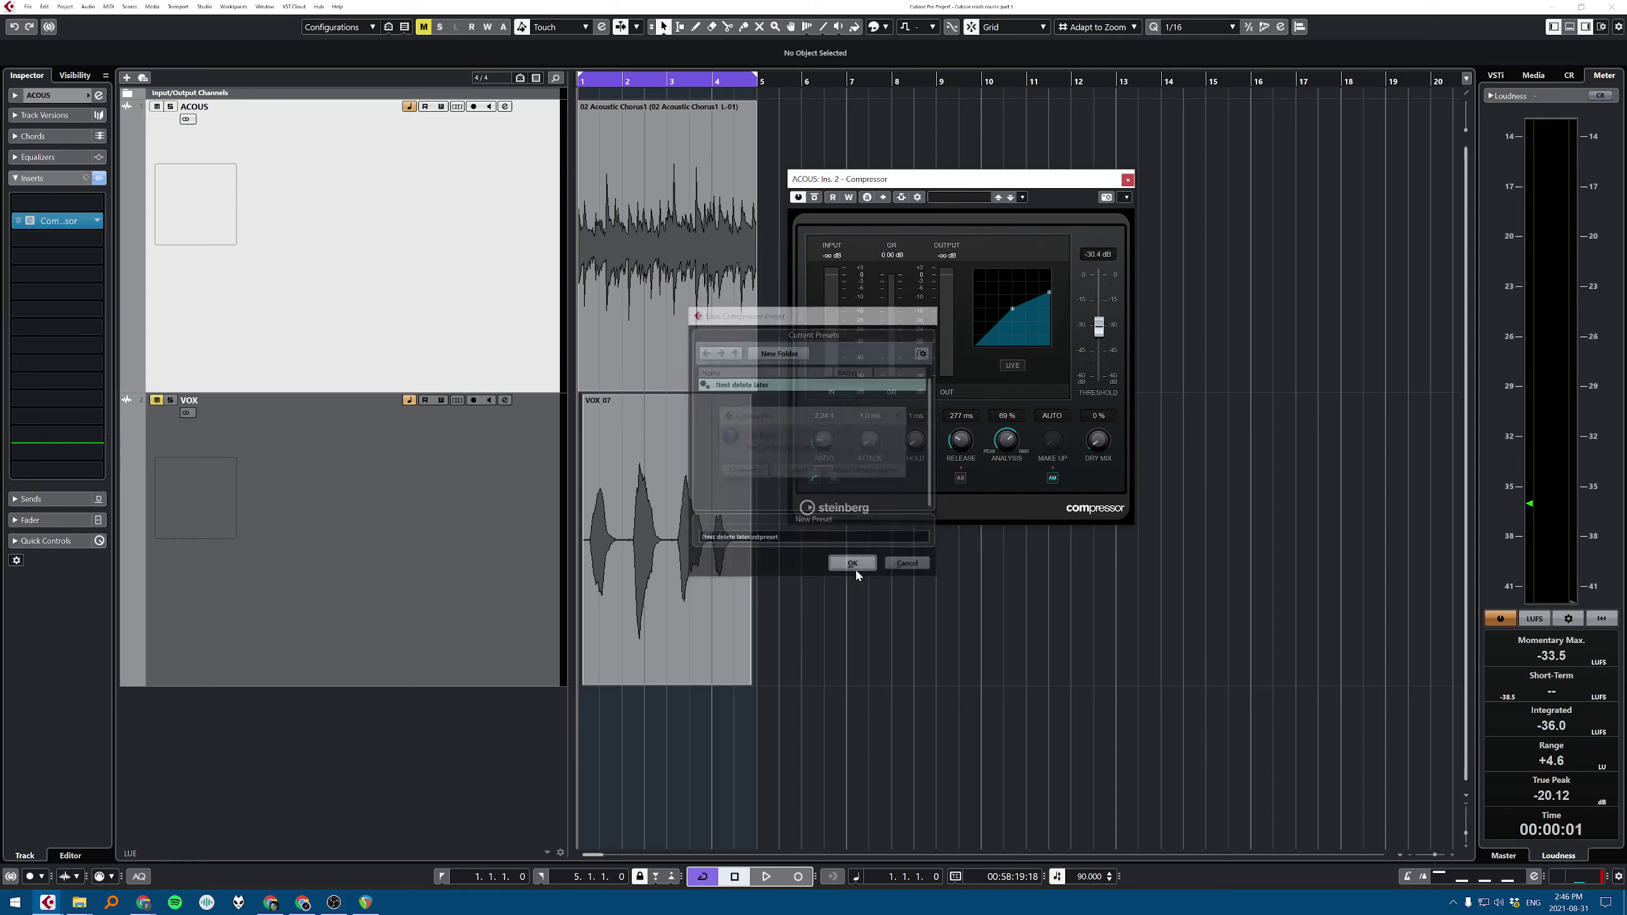
pyautogui.click(741, 472)
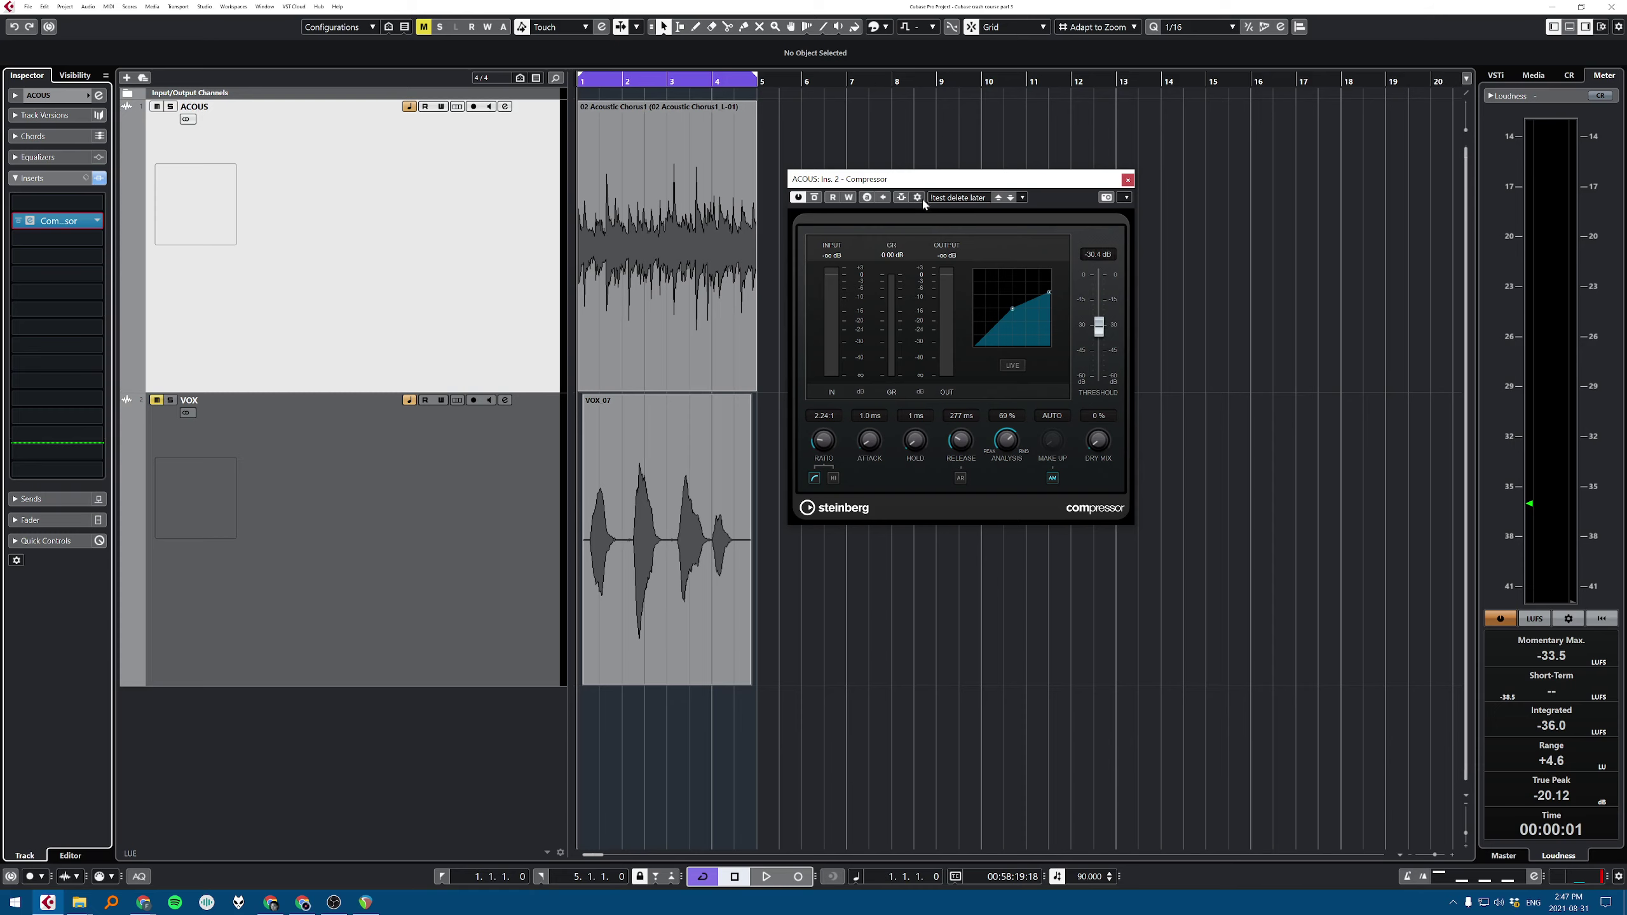
# Step: Remove the Compressor from the ACOUS track's second insert slot and load a fresh Compressor there
pyautogui.click(1128, 180)
pyautogui.moveTo(46, 222); pyautogui.dragTo(549, 185)
pyautogui.click(79, 217)
pyautogui.click(162, 196)
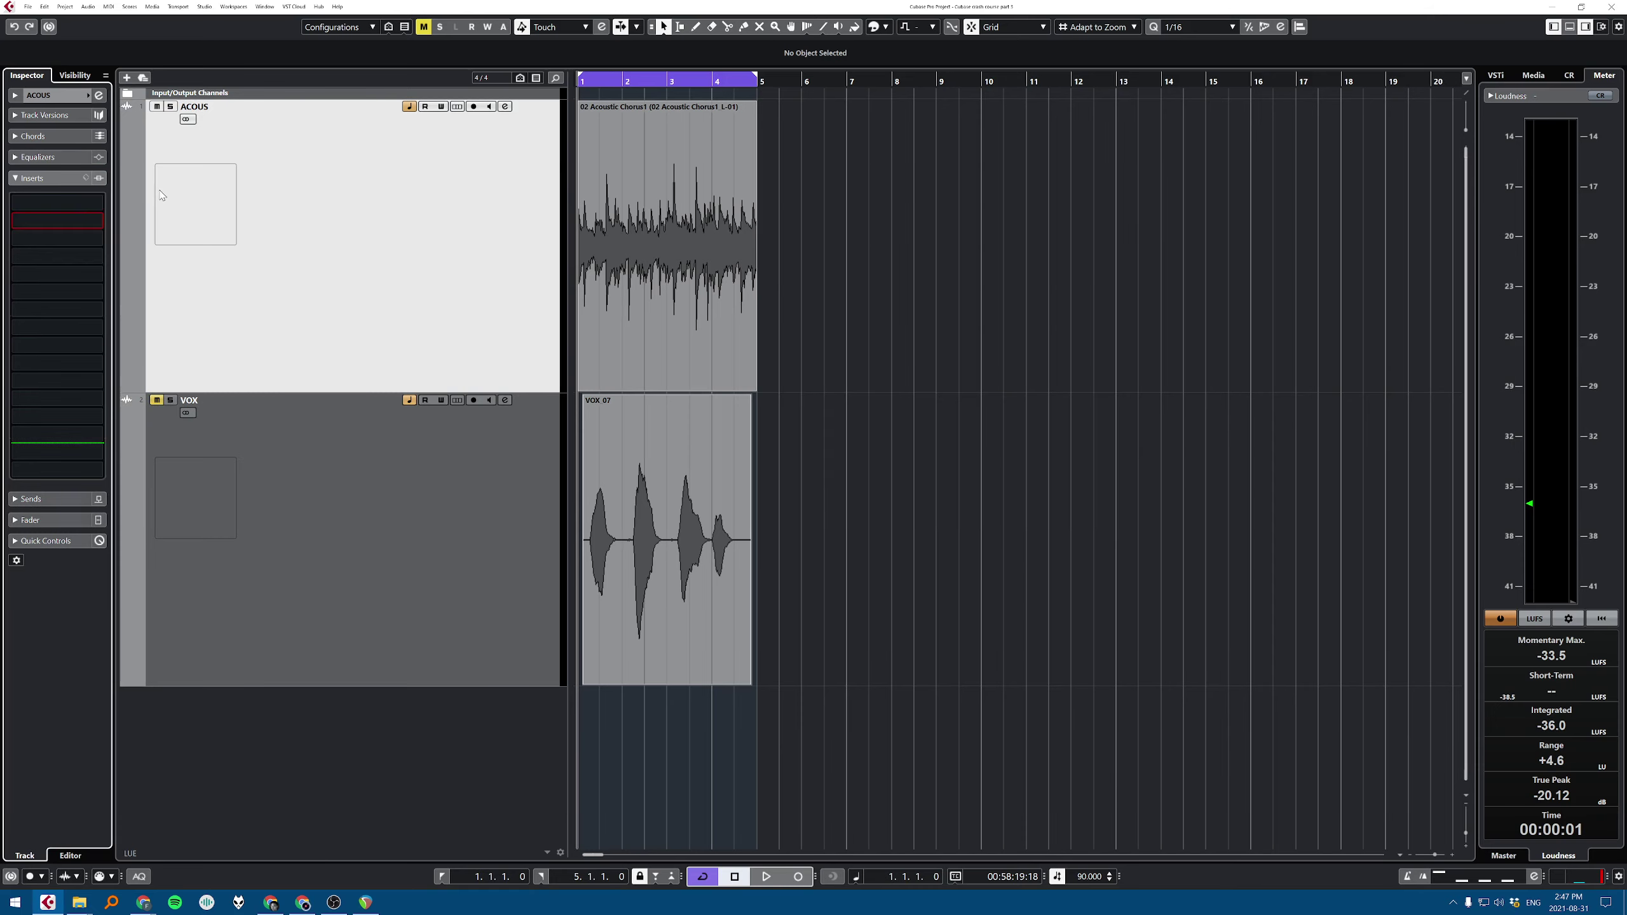
pyautogui.click(76, 220)
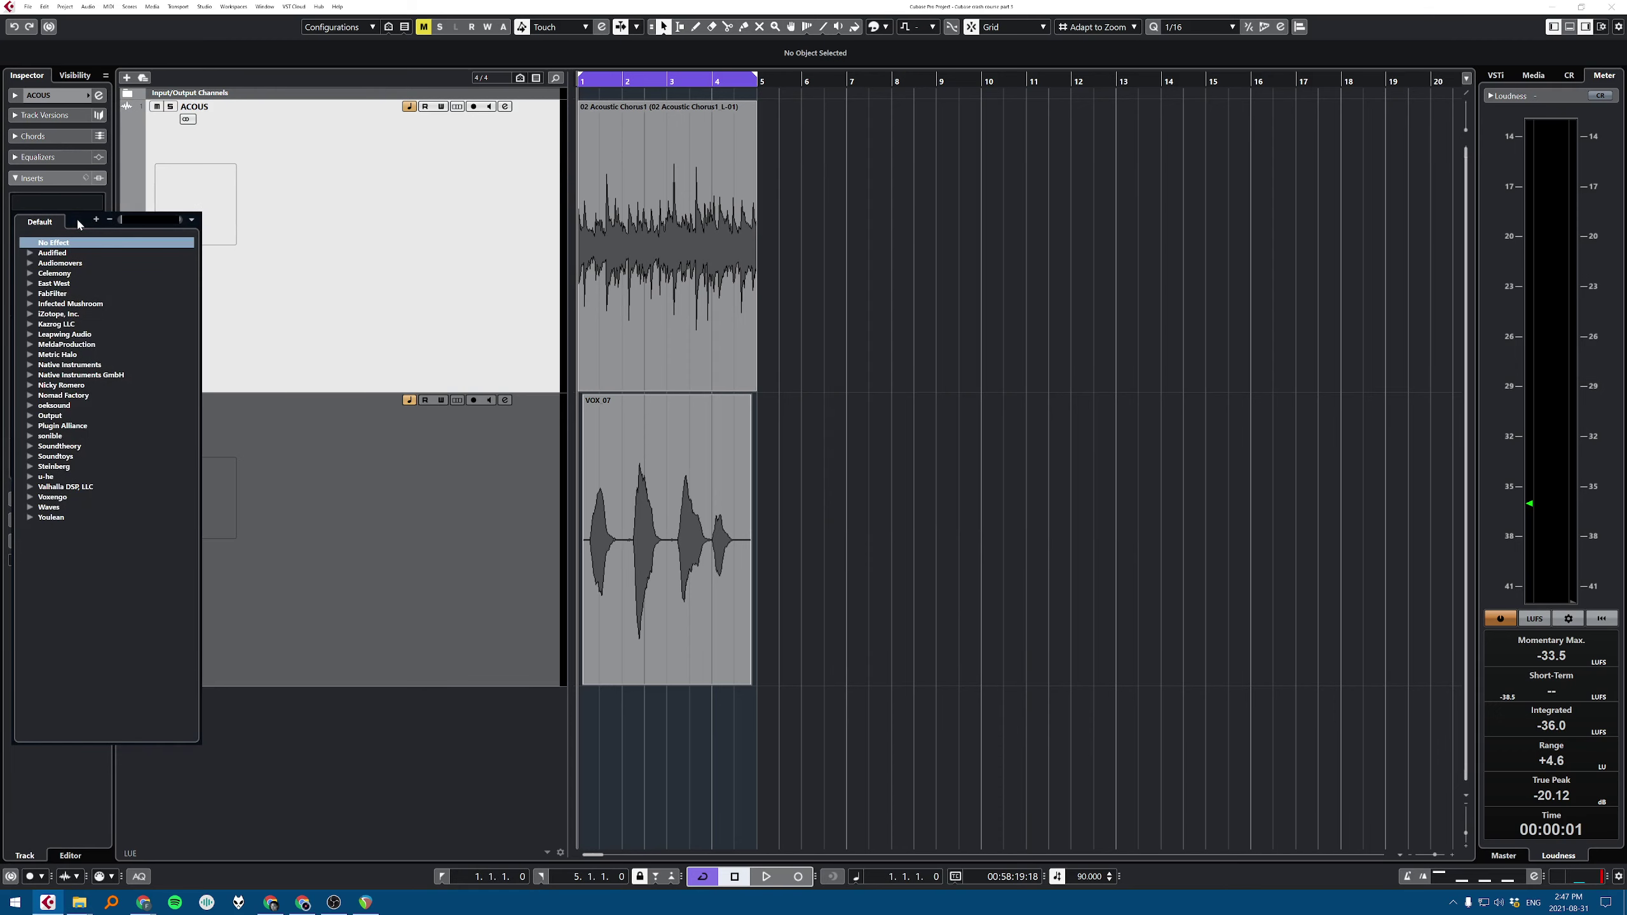
pyautogui.write('compreso')
pyautogui.press('Return')
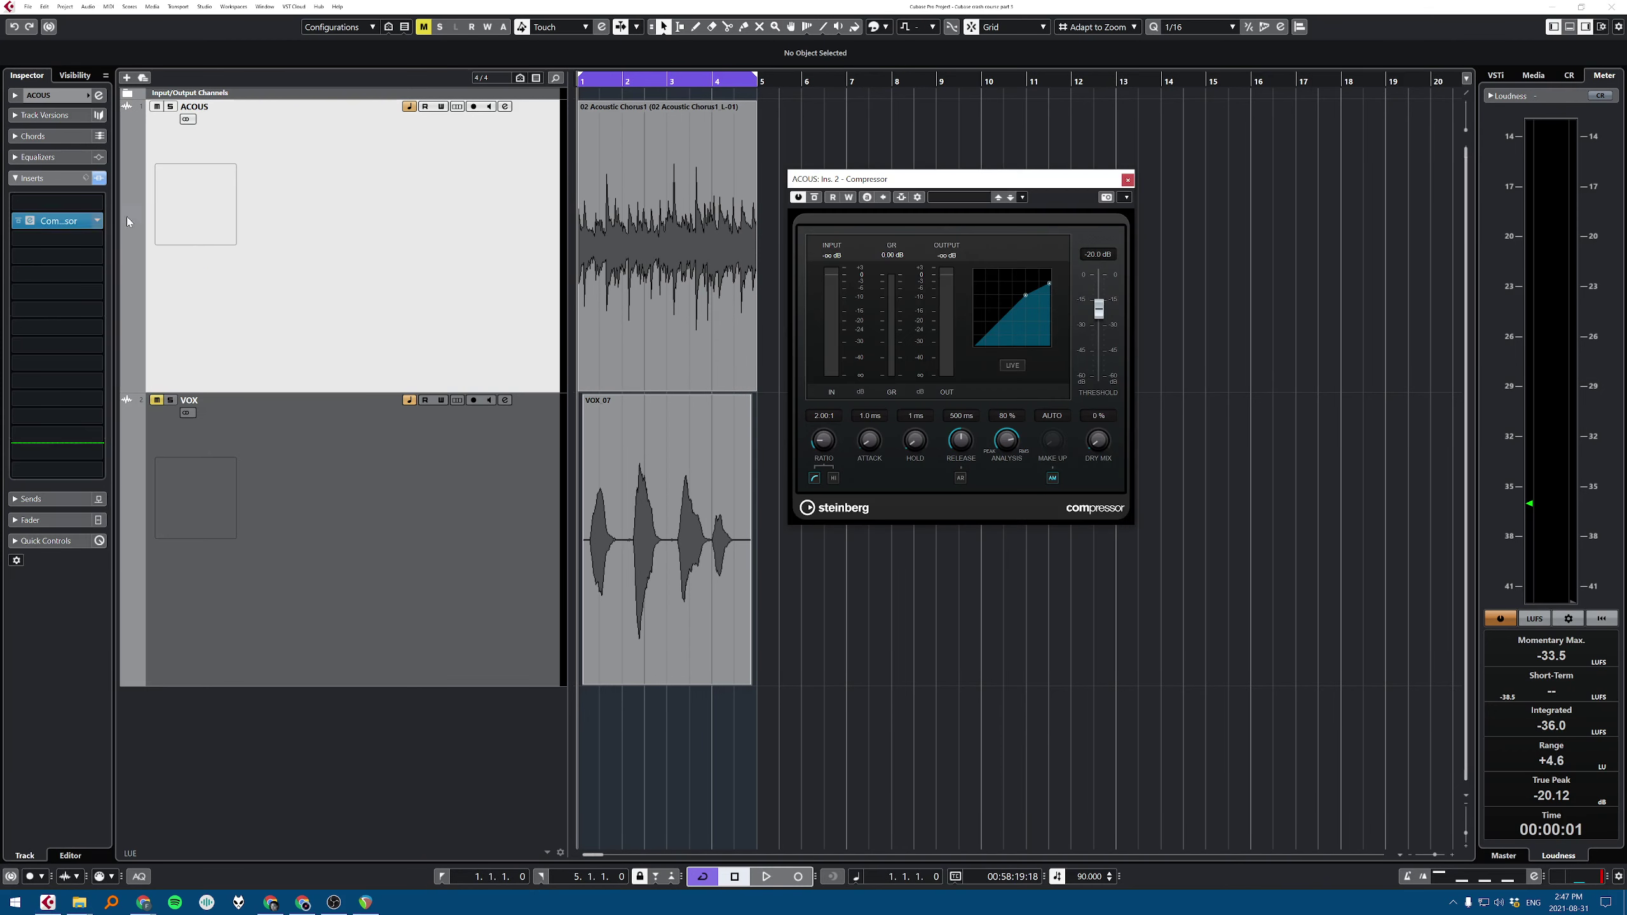
# Step: Load the preset "!test delete later" into the new Compressor
pyautogui.click(972, 203)
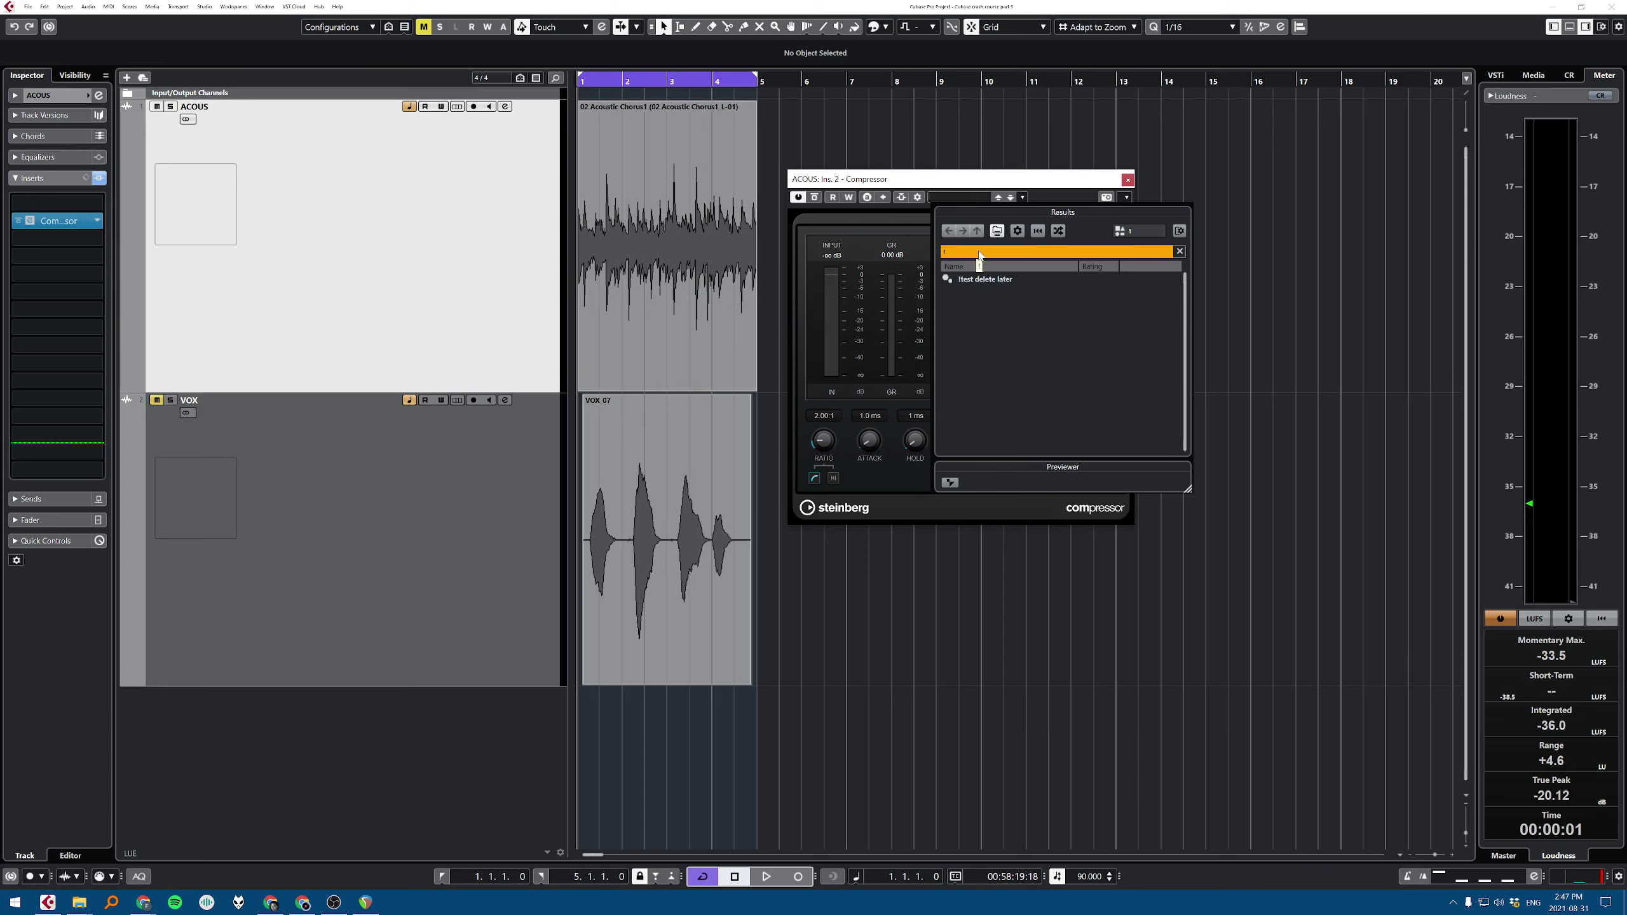
pyautogui.click(974, 282)
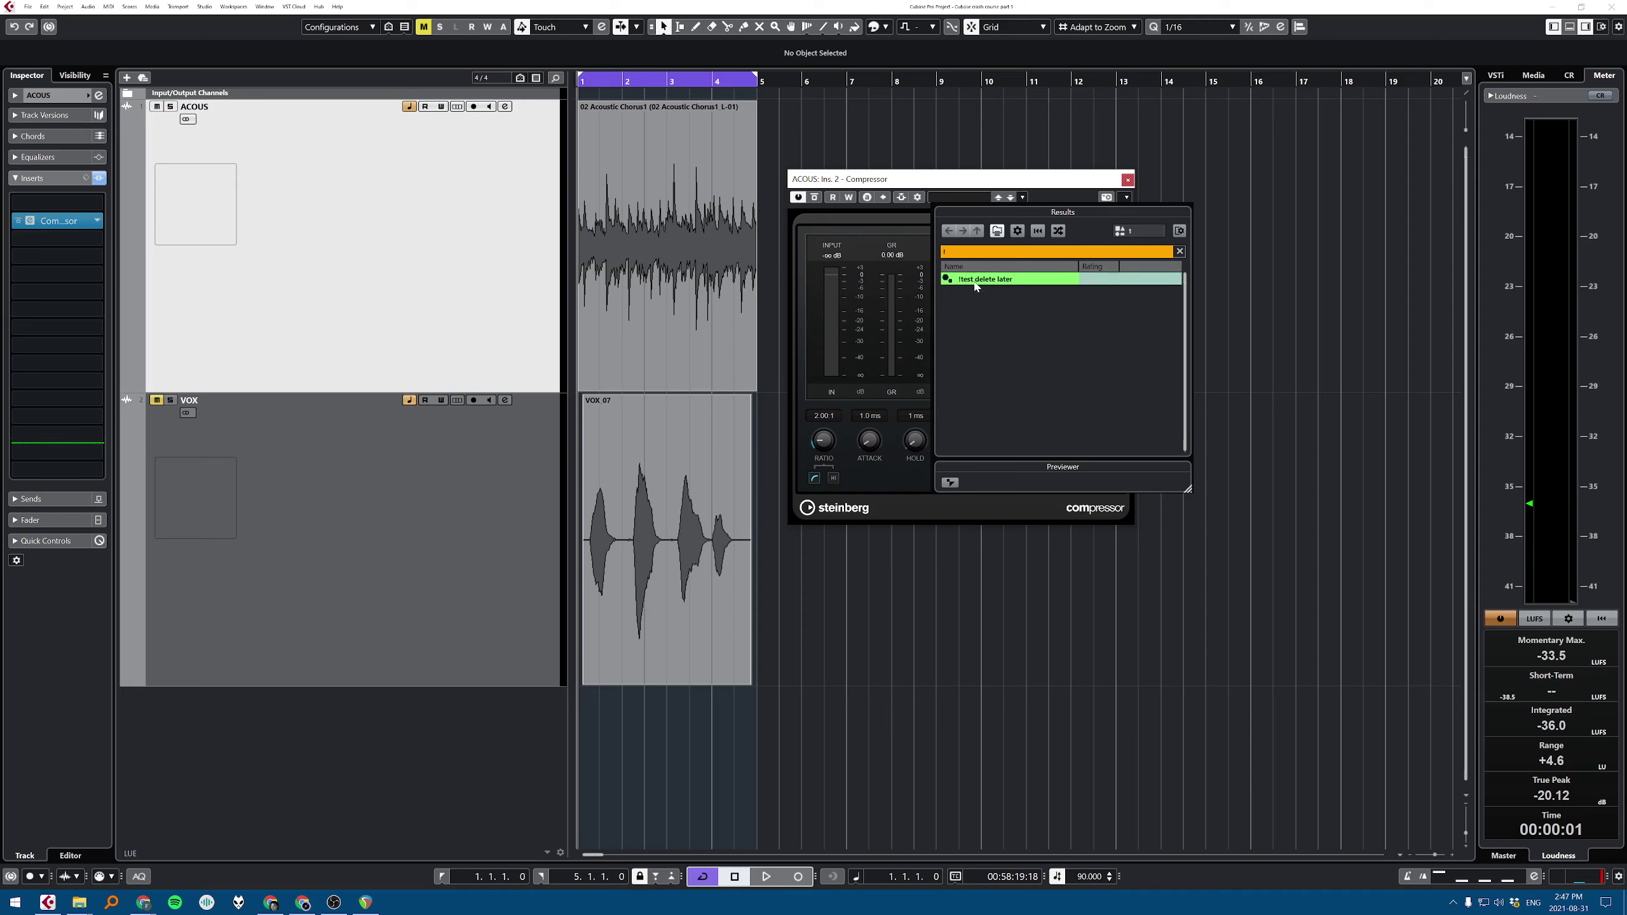
pyautogui.click(975, 283)
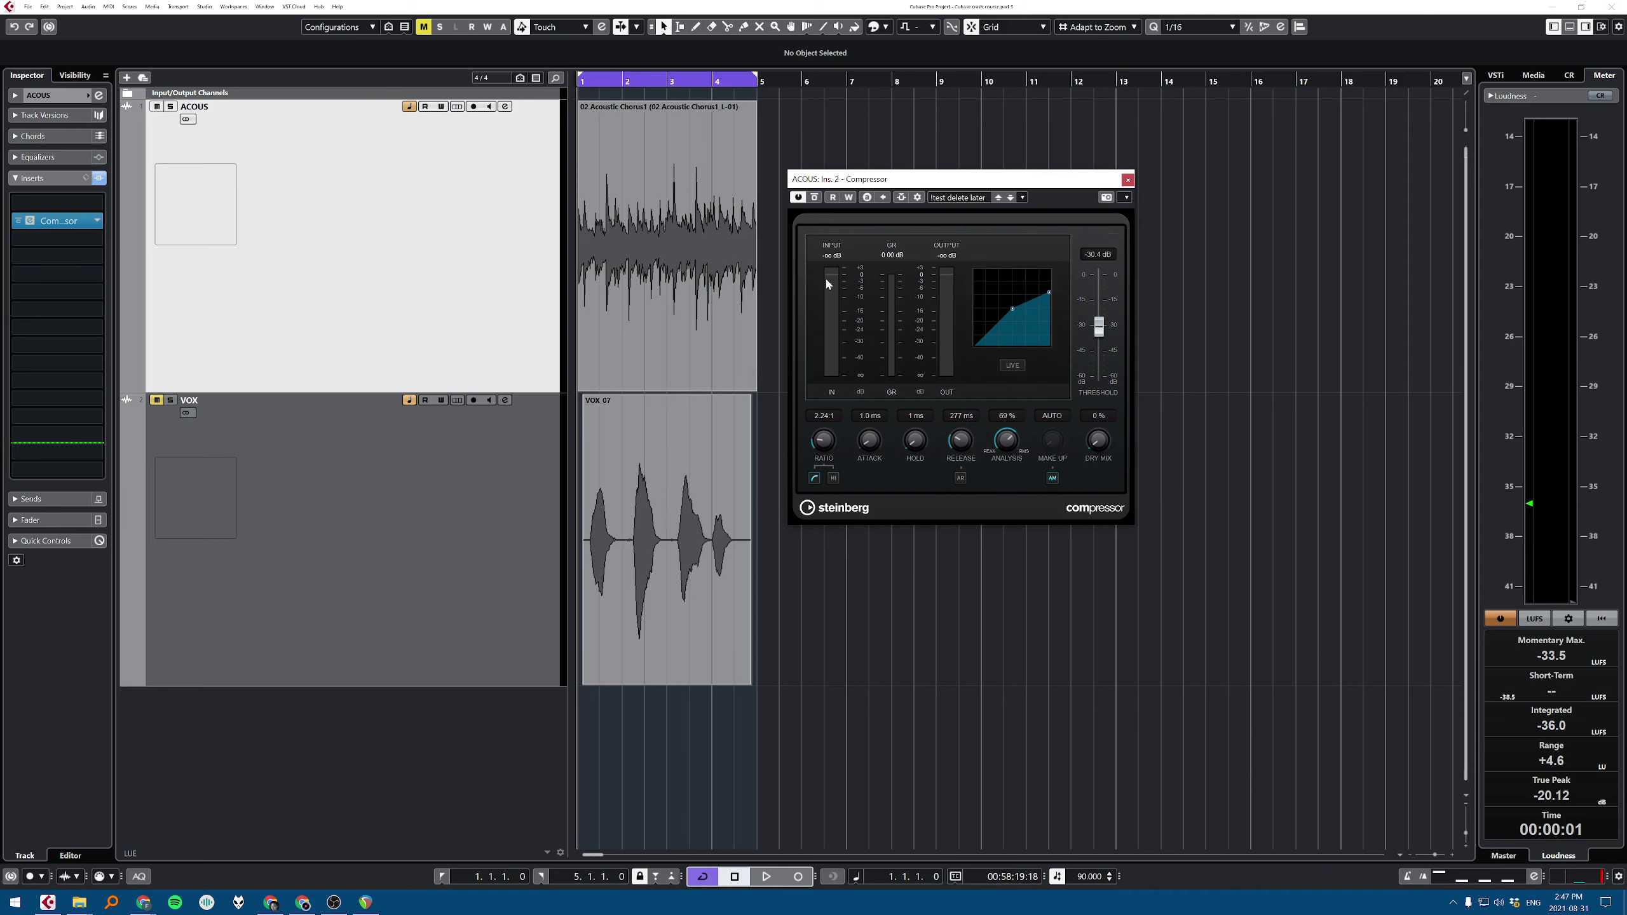
pyautogui.click(1022, 199)
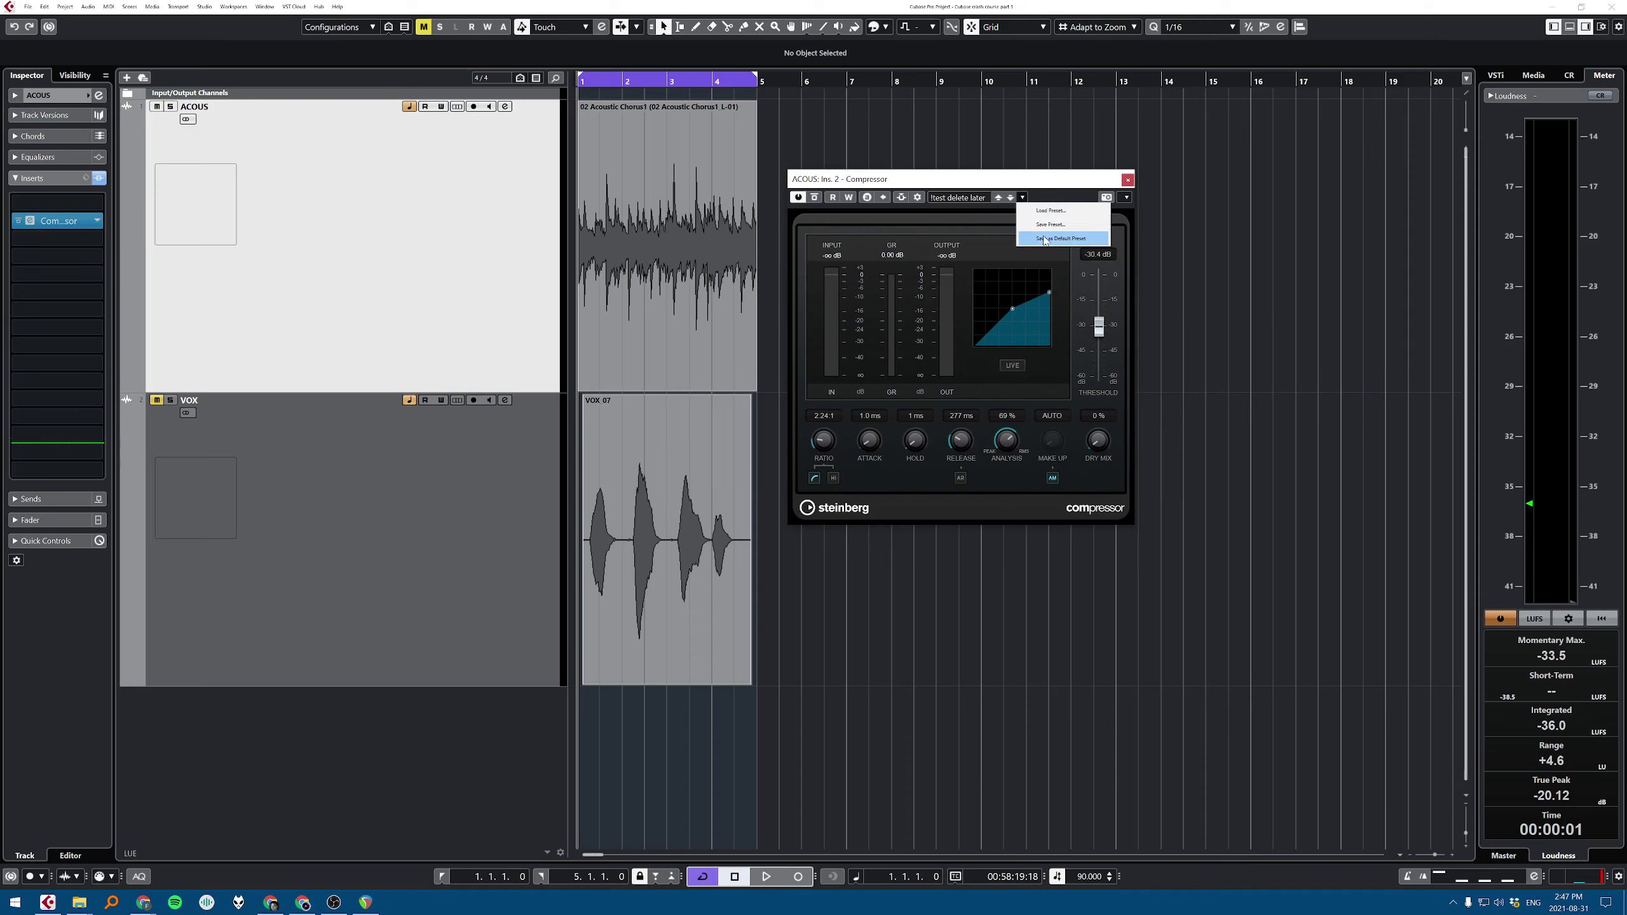
pyautogui.click(1033, 194)
pyautogui.click(1023, 198)
pyautogui.click(1057, 191)
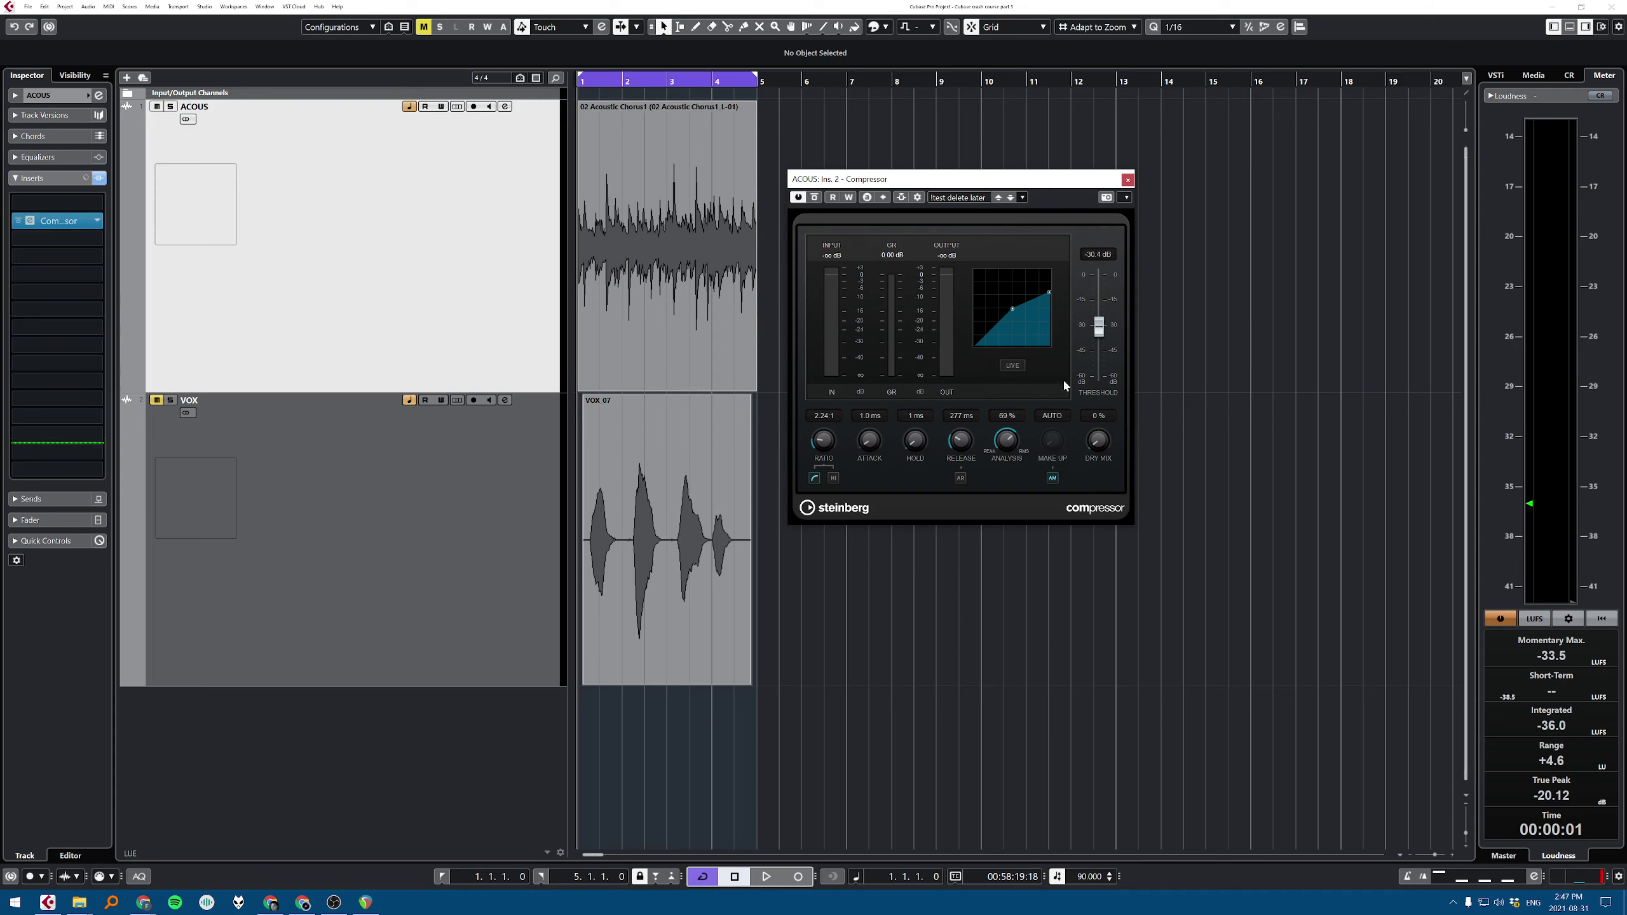
pyautogui.click(1023, 198)
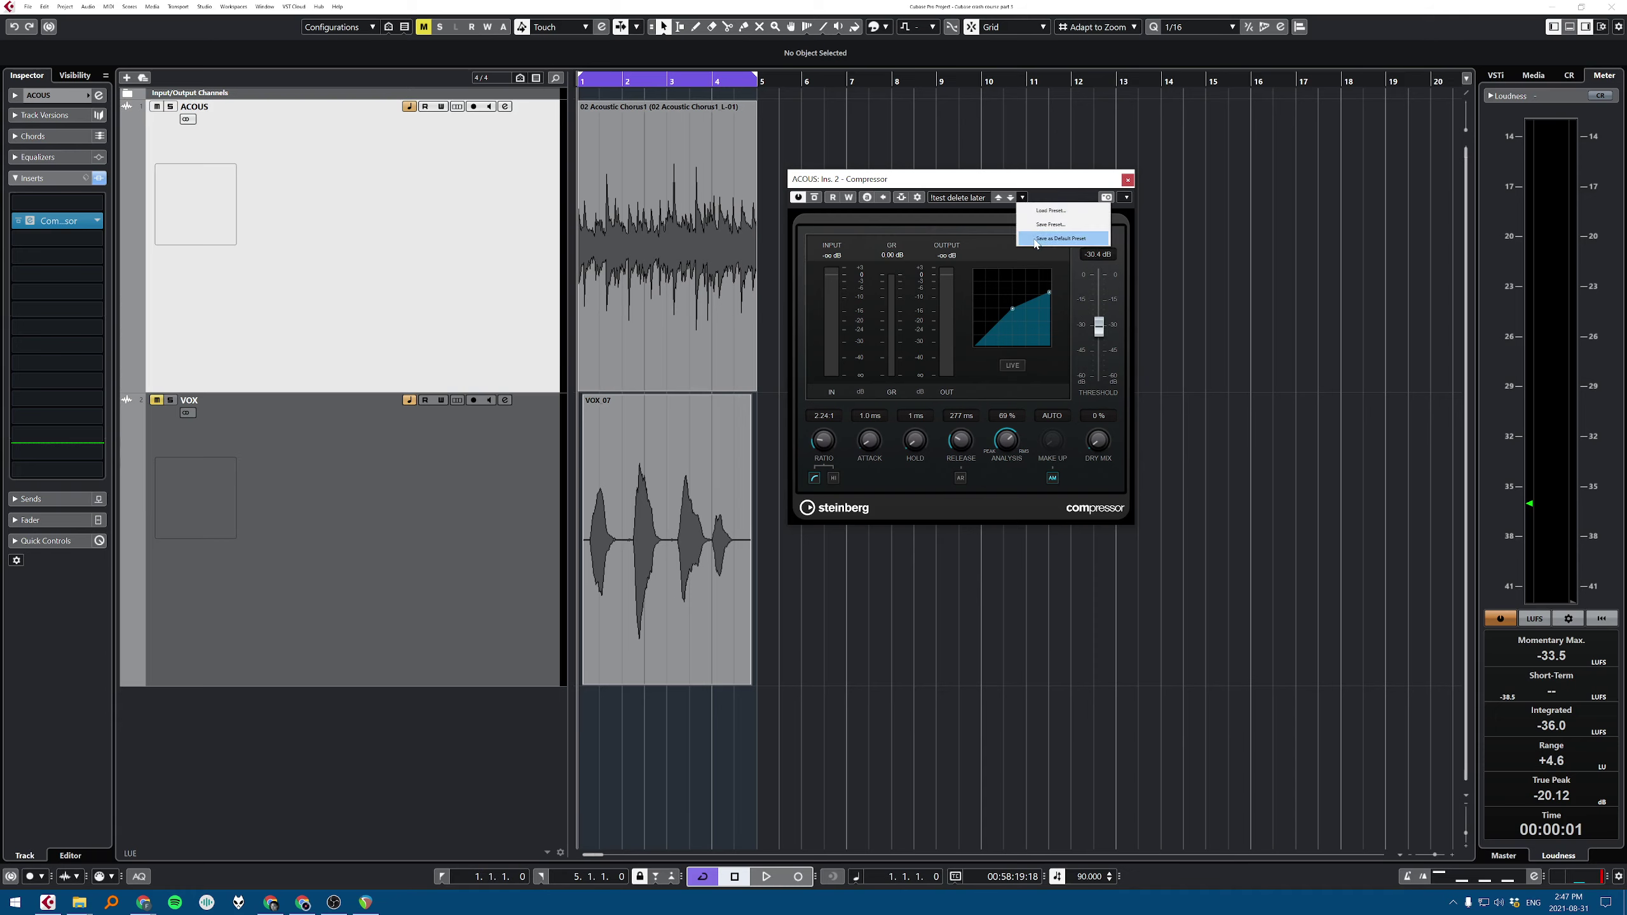
pyautogui.click(1059, 198)
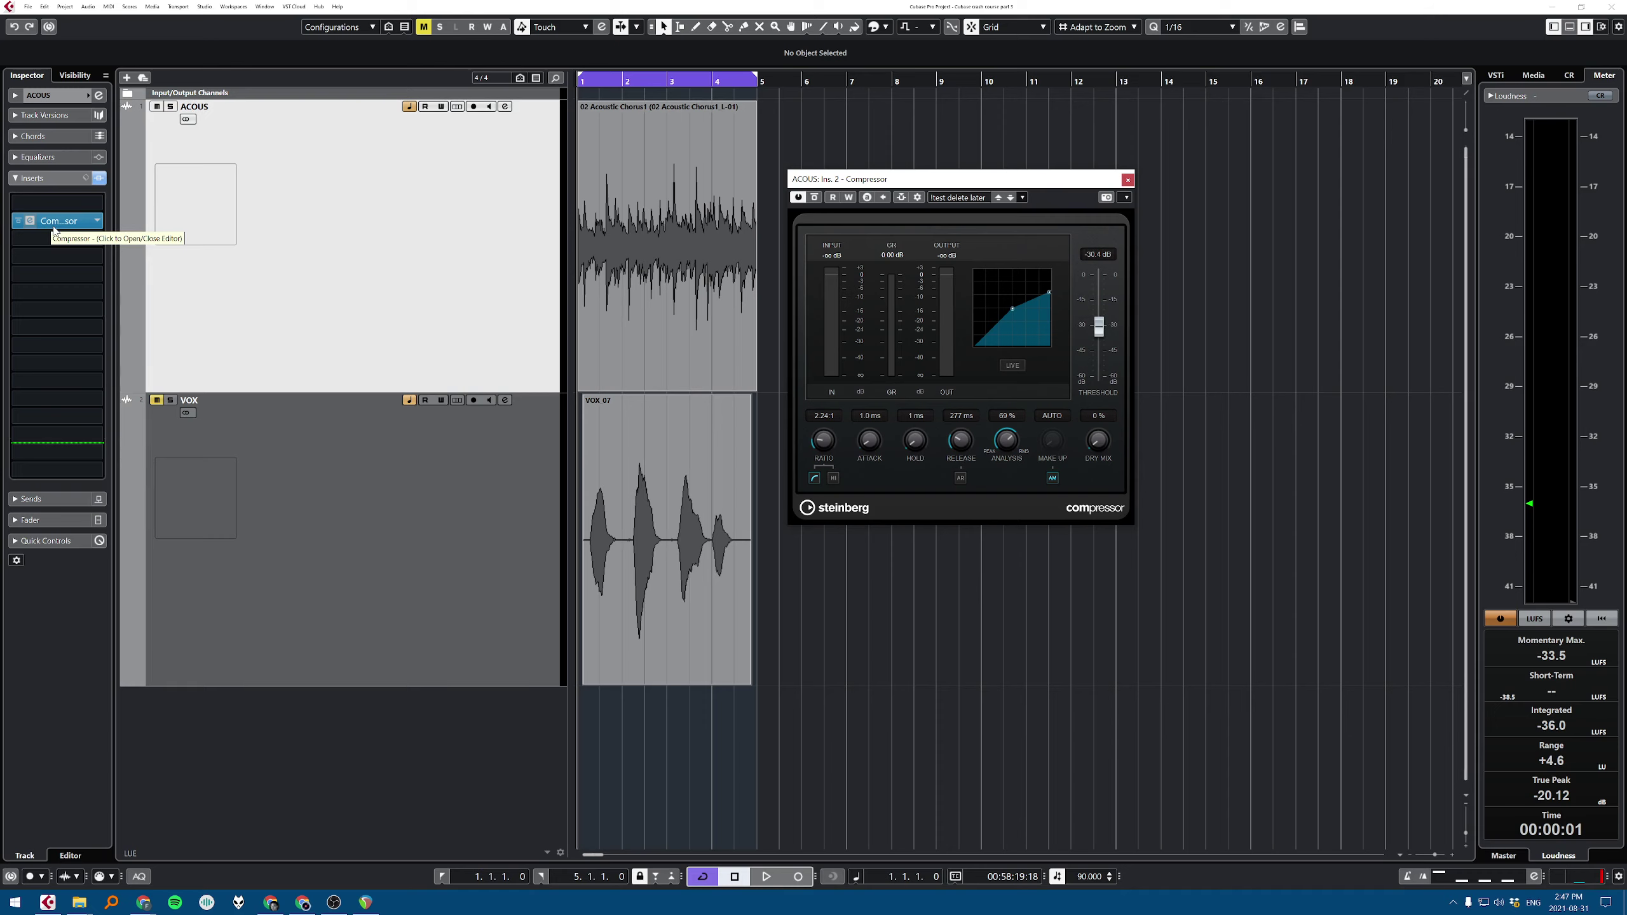
# Step: Replace the preset-loaded Compressor on the ACOUS track with a new default Compressor in the same insert slot
pyautogui.moveTo(54, 229); pyautogui.dragTo(284, 197)
pyautogui.click(89, 215)
pyautogui.write('compre')
pyautogui.press('Return')
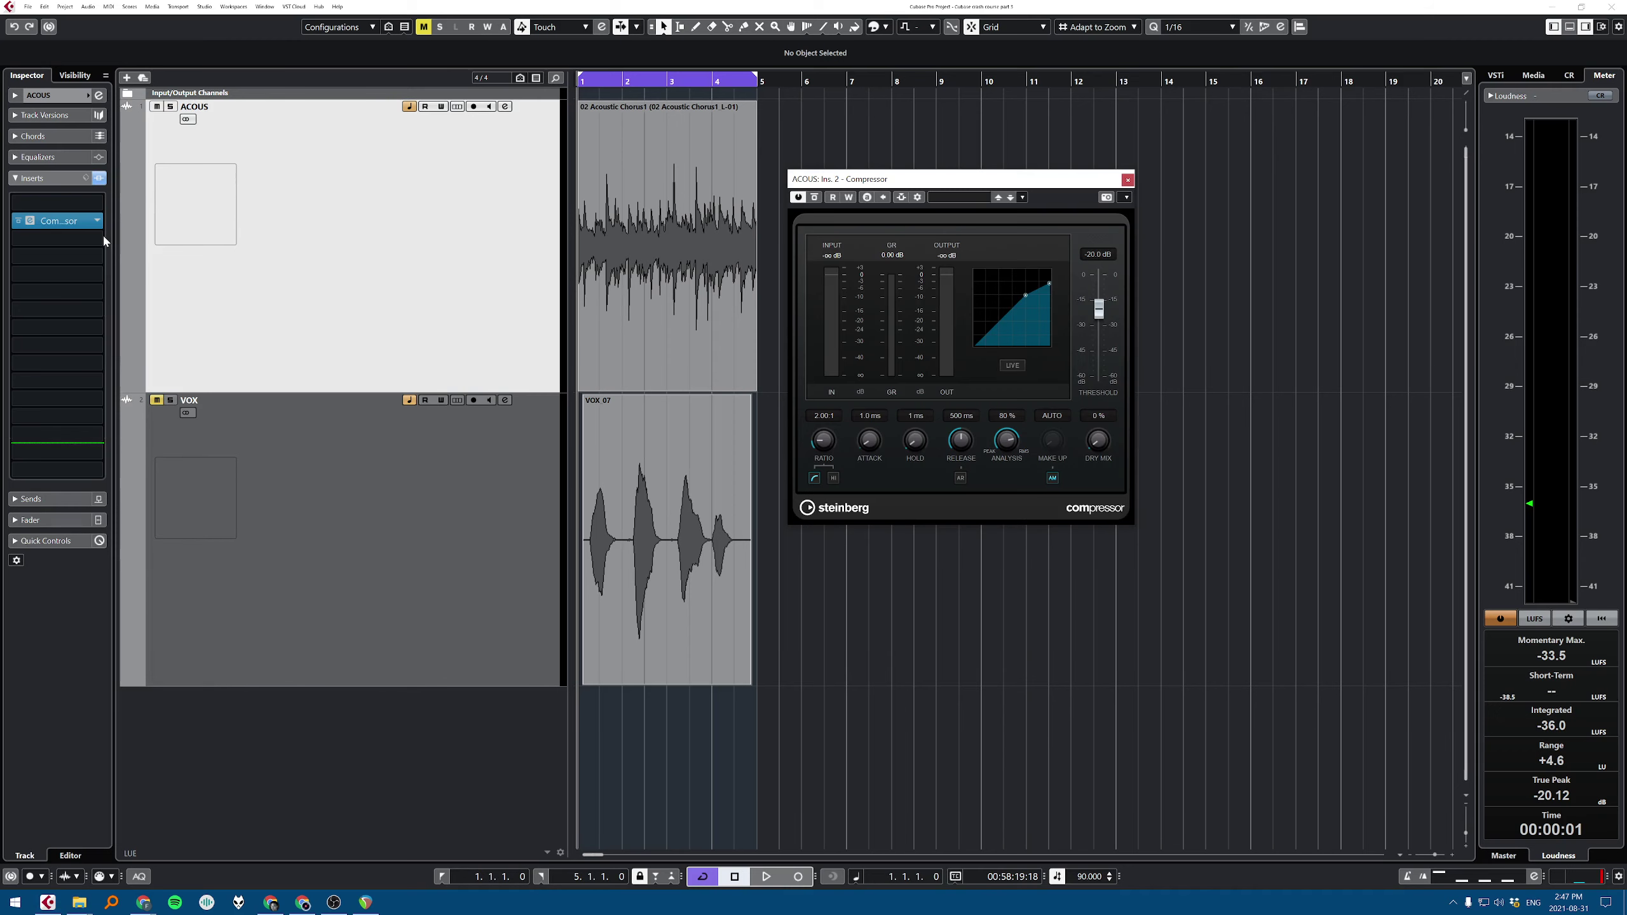
# Step: Insert a DeEsser below the Compressor on the ACOUS track and copy it into the next four insert slots
pyautogui.click(97, 239)
pyautogui.write('dee')
pyautogui.click(88, 301)
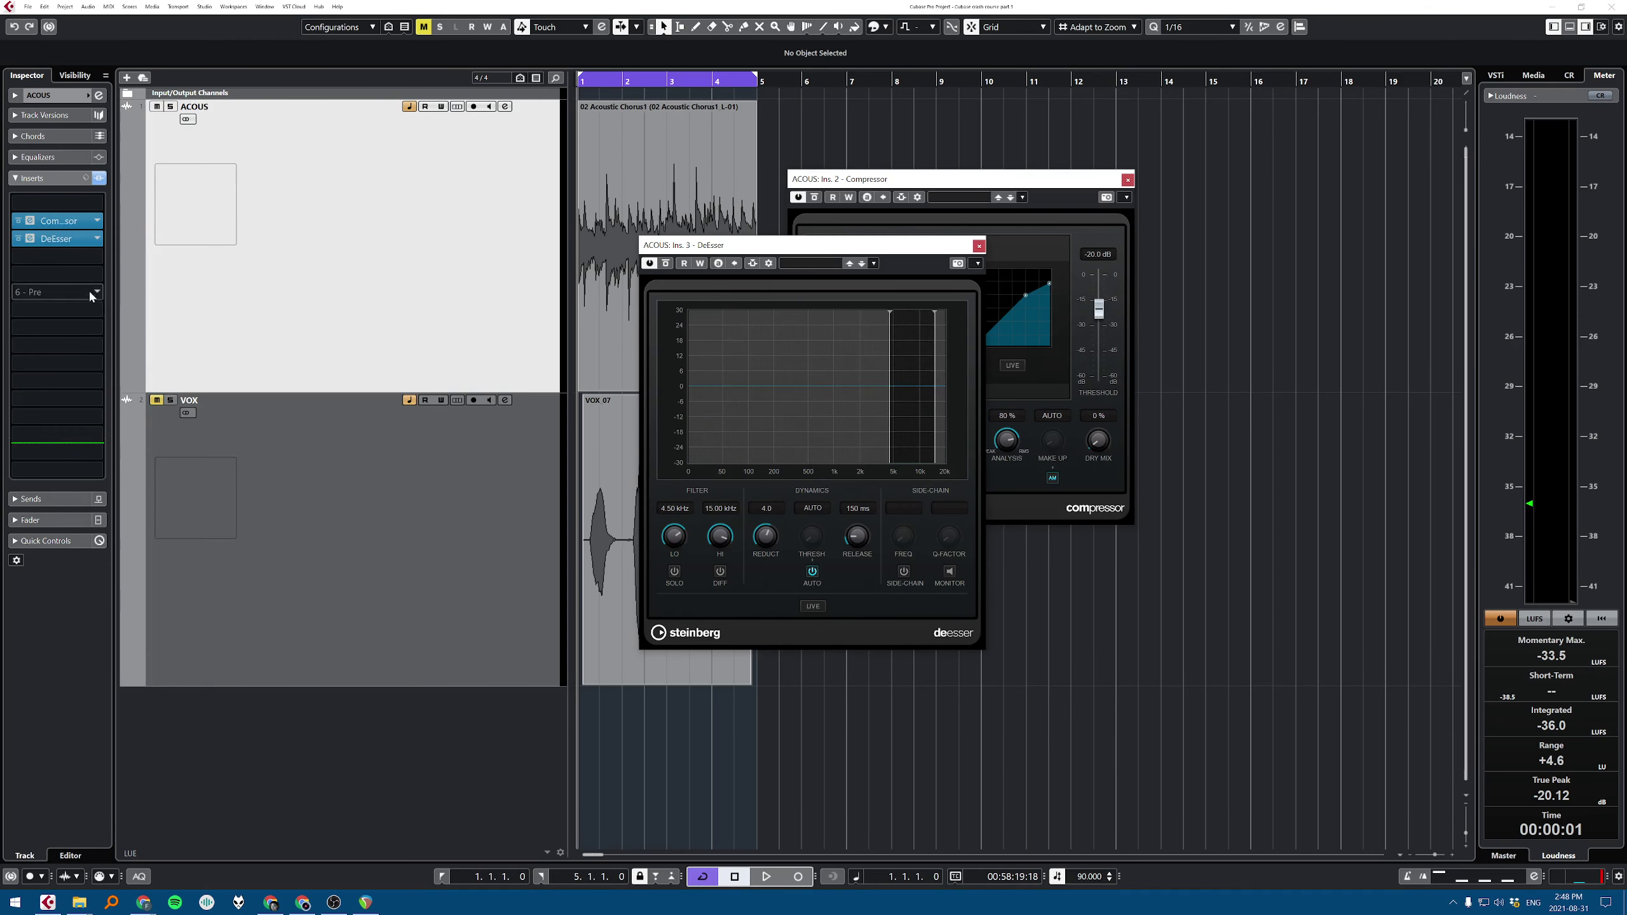
pyautogui.click(979, 245)
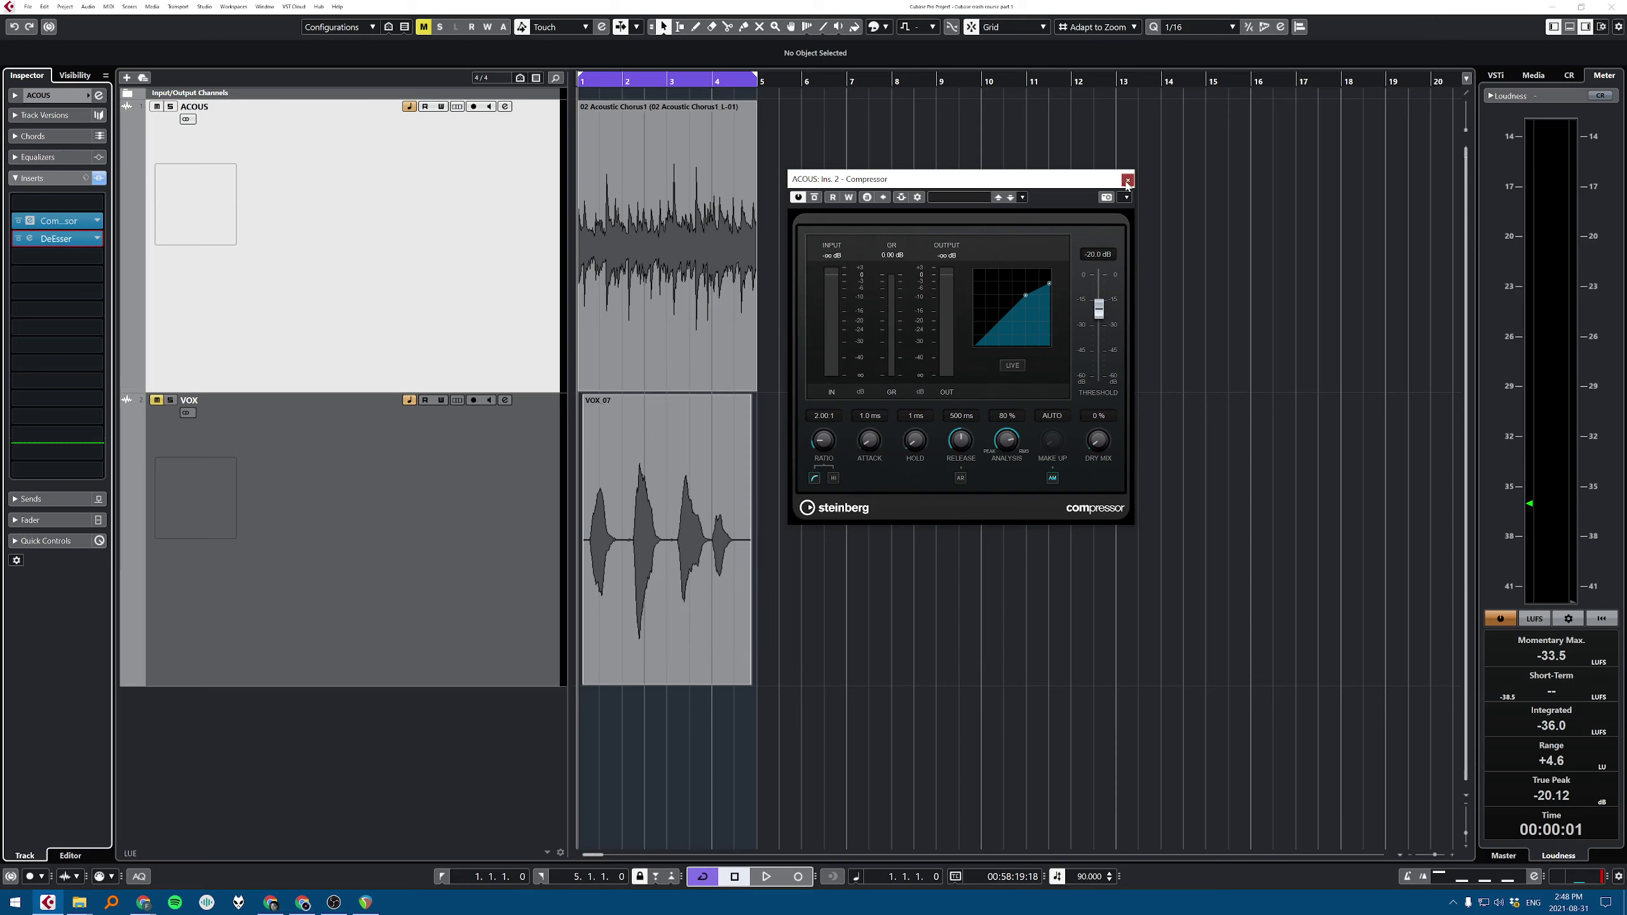
pyautogui.click(1128, 181)
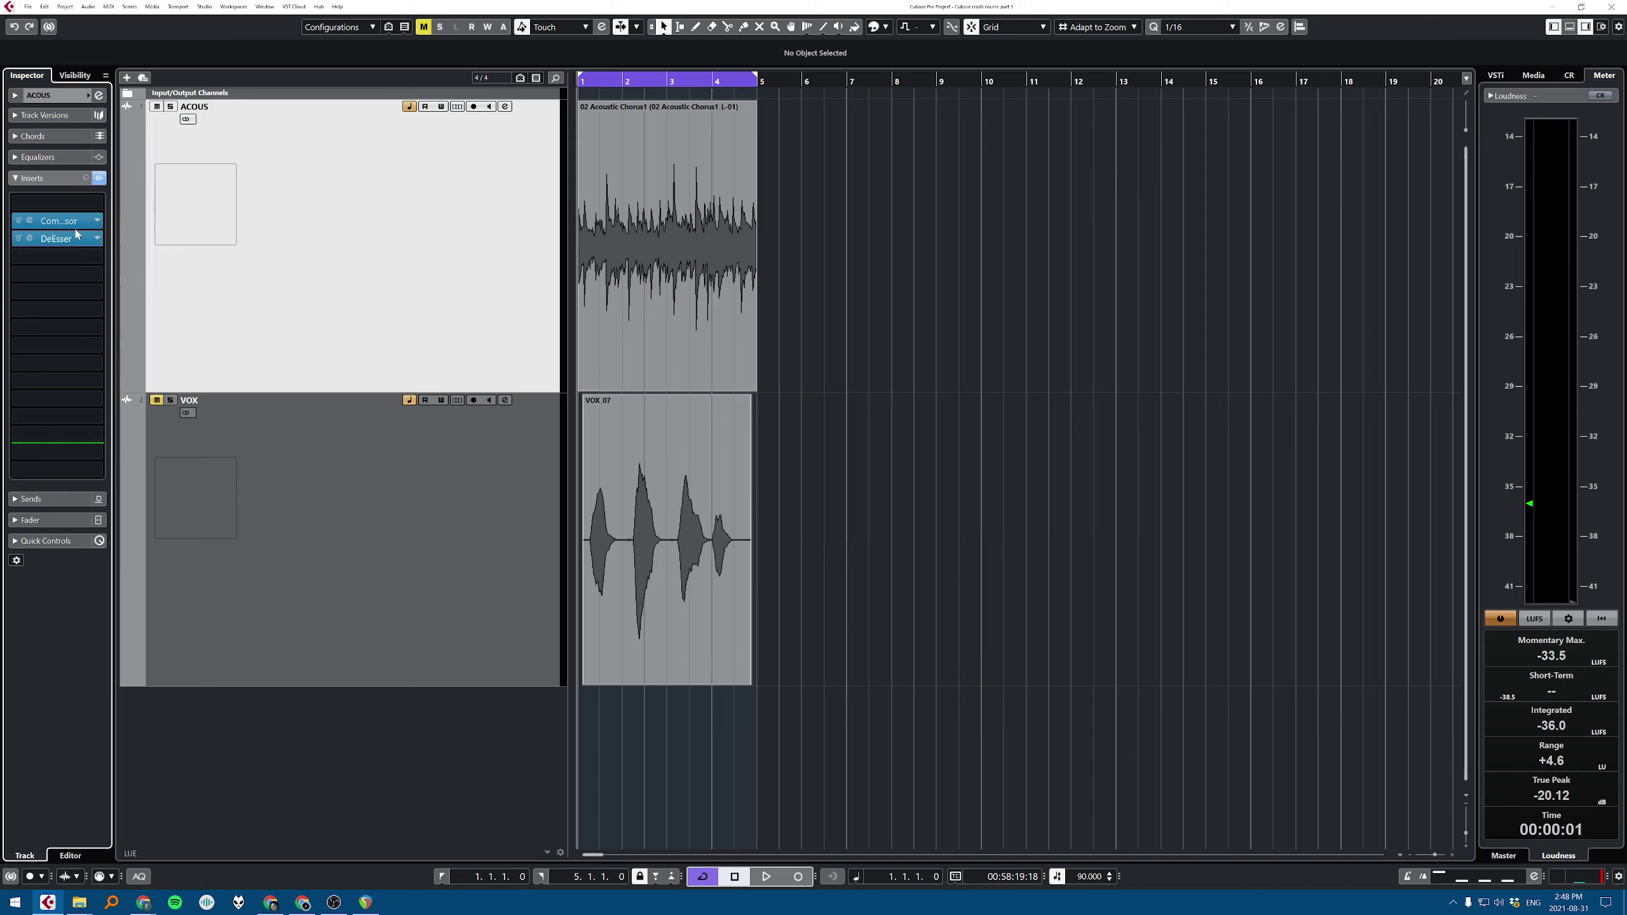
pyautogui.moveTo(77, 244); pyautogui.dragTo(77, 276)
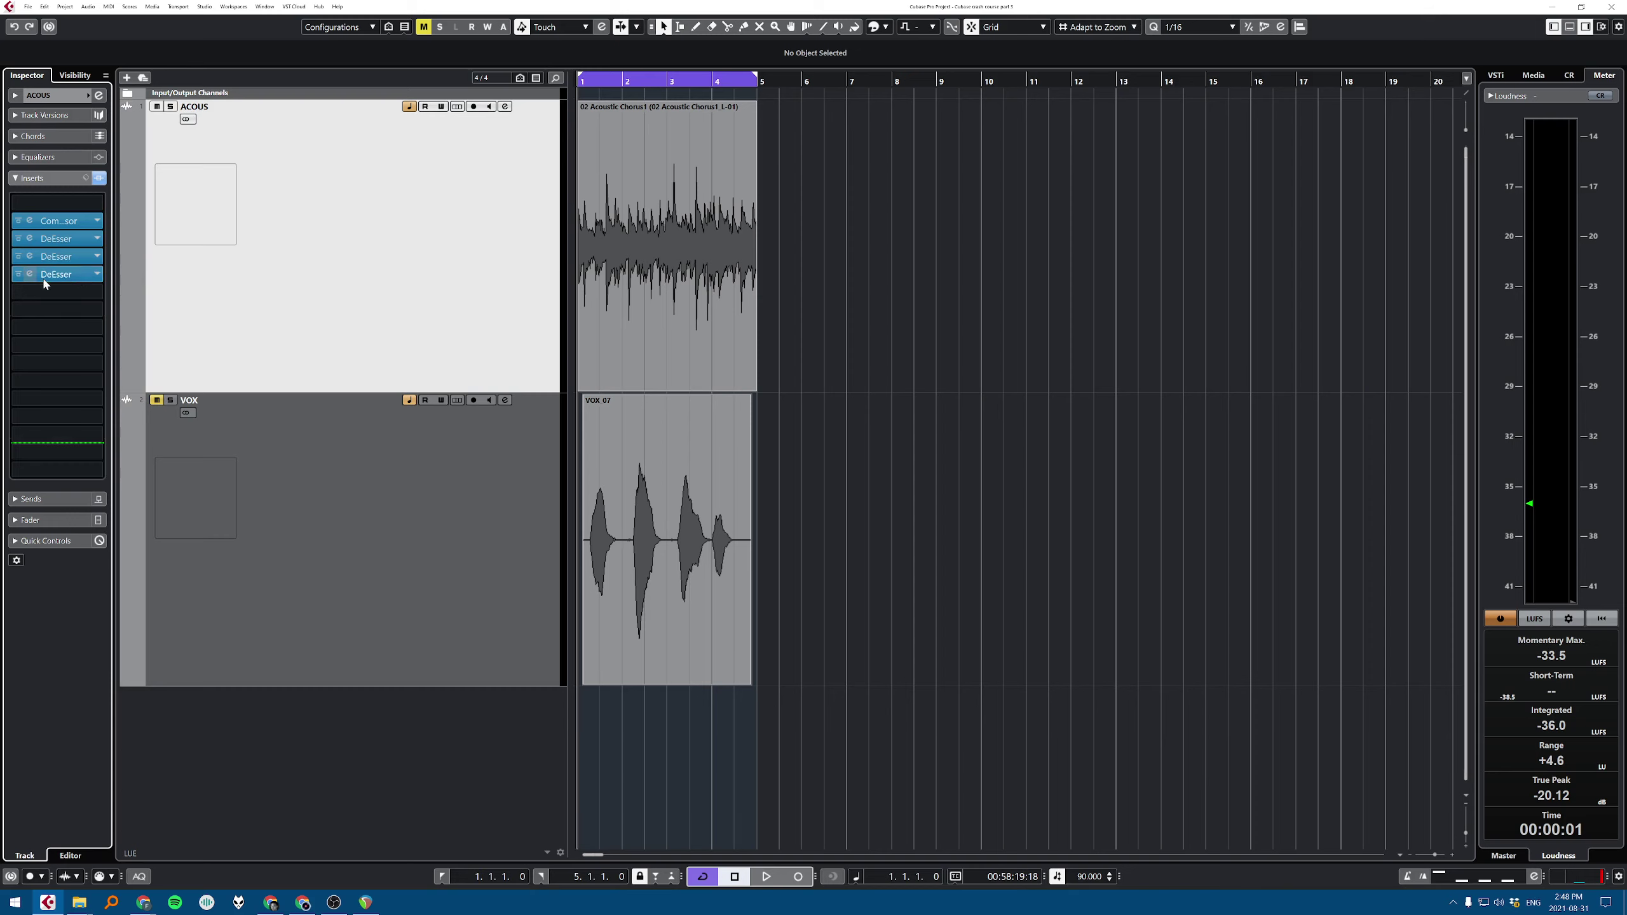
pyautogui.moveTo(61, 277); pyautogui.dragTo(69, 310)
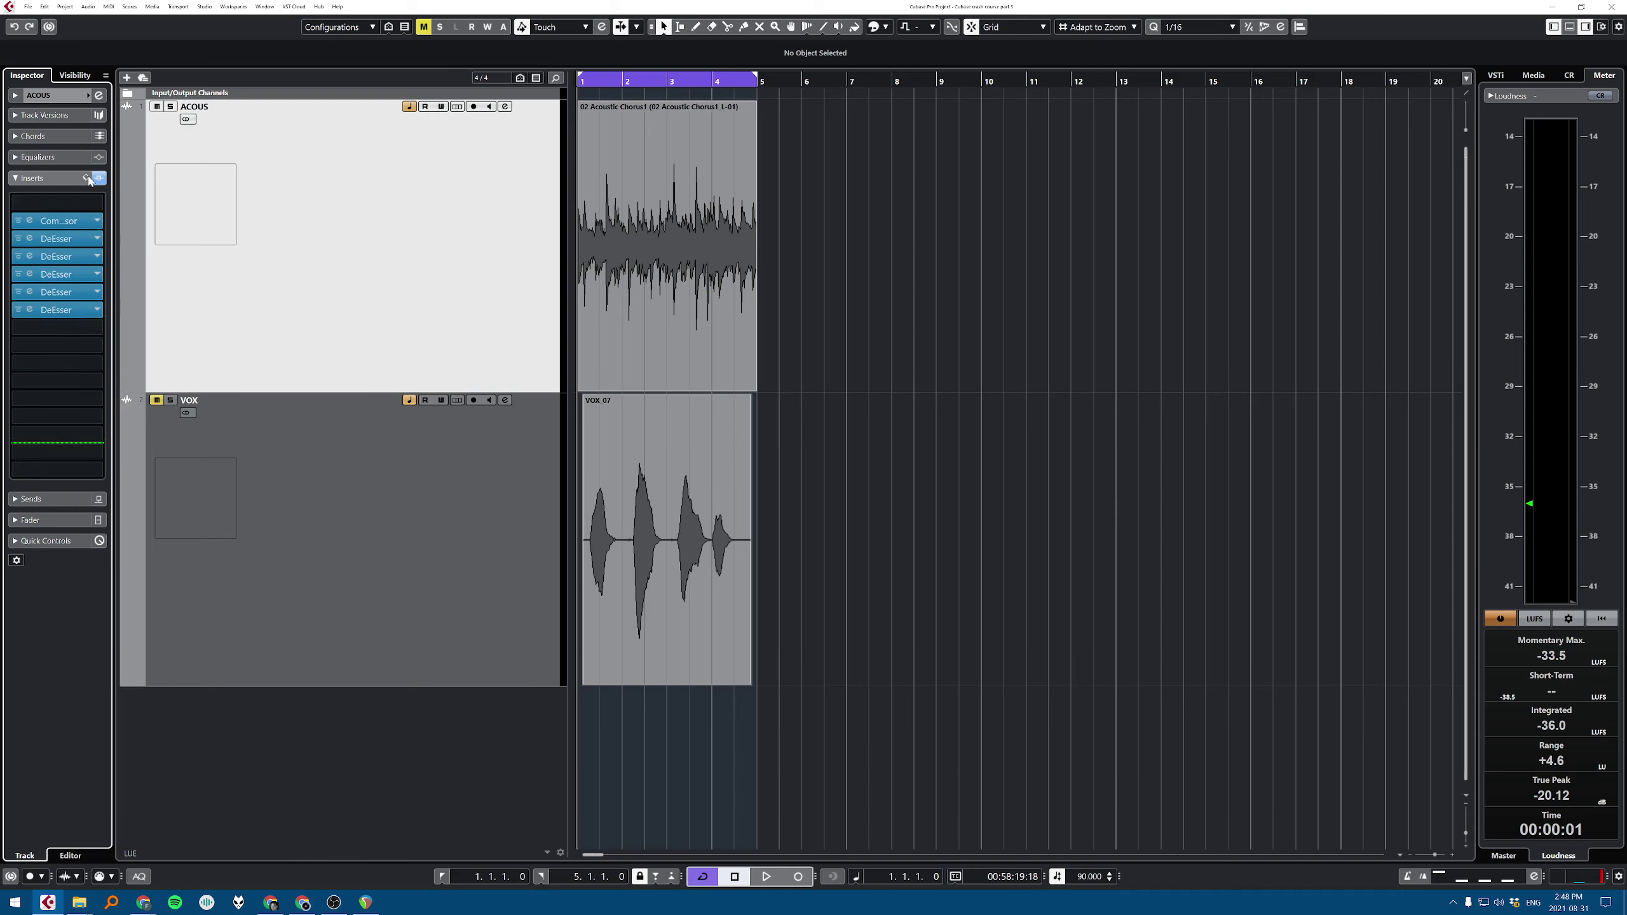
# Step: Review the FX chain preset options for the ACOUS inserts, including the Save FX Chain Preset dialog, without saving
pyautogui.click(86, 178)
pyautogui.click(86, 179)
pyautogui.click(85, 180)
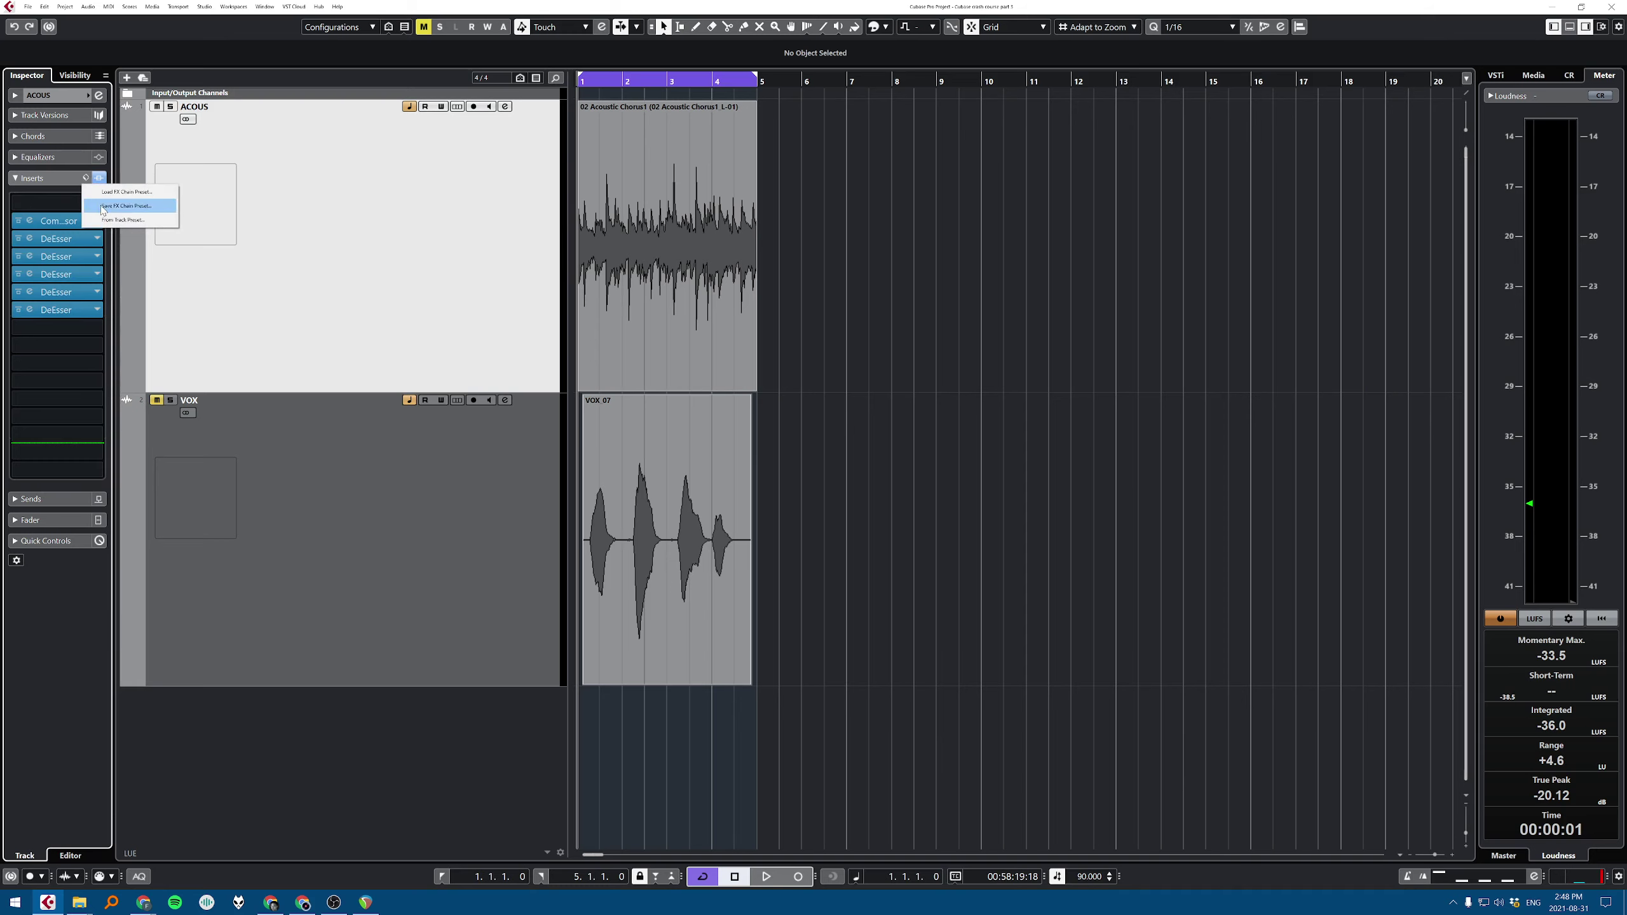
pyautogui.click(126, 206)
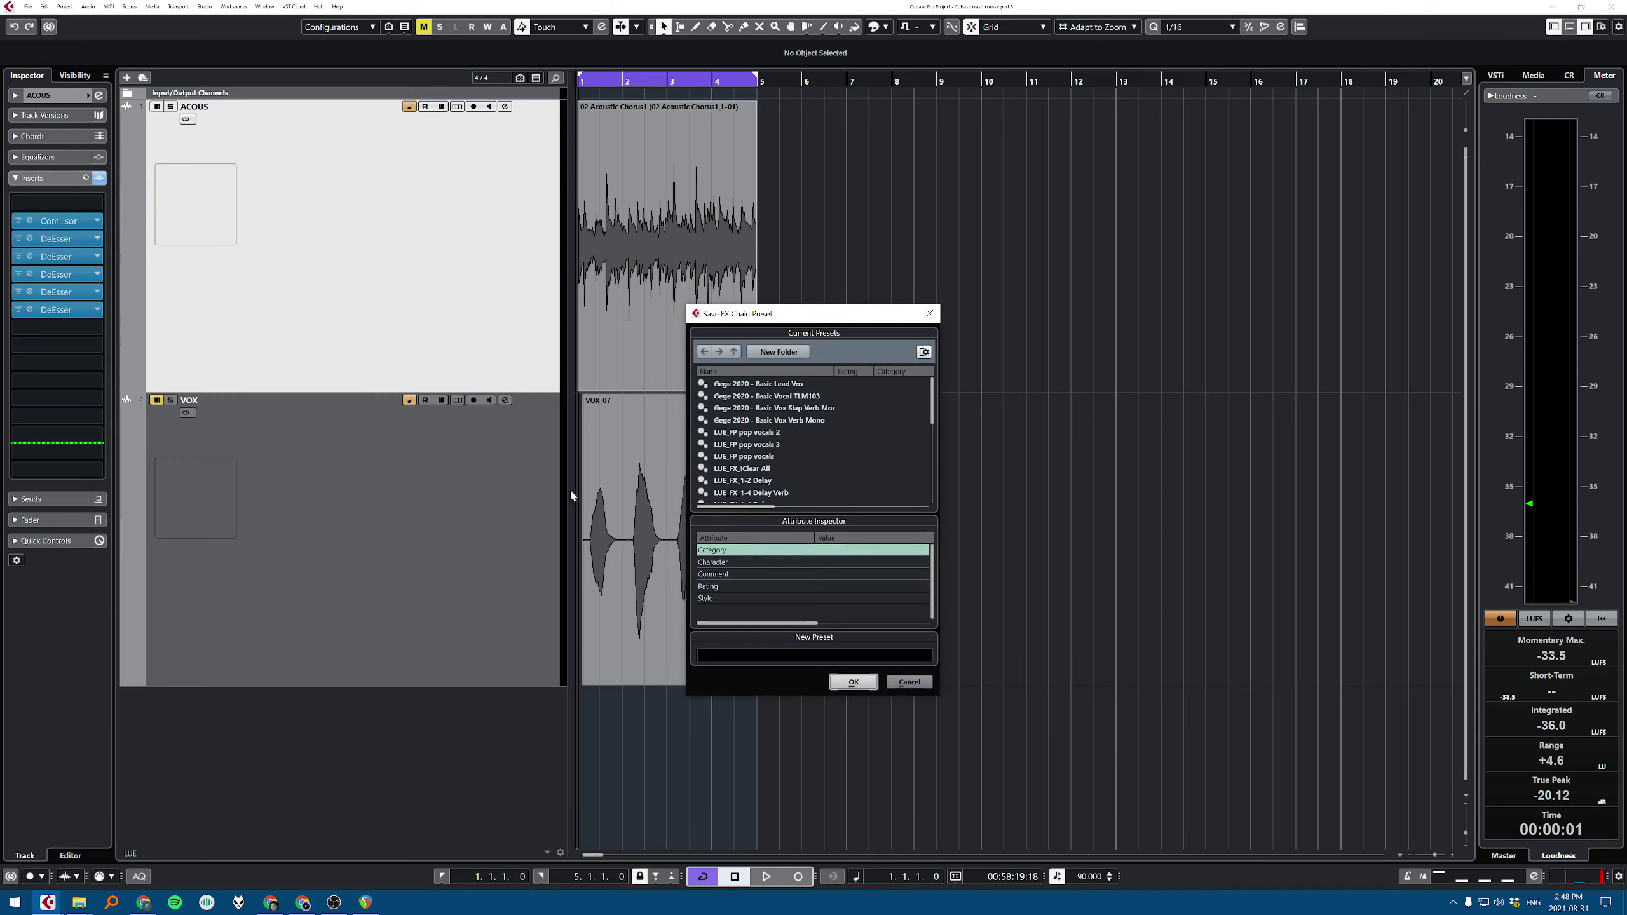
pyautogui.click(918, 689)
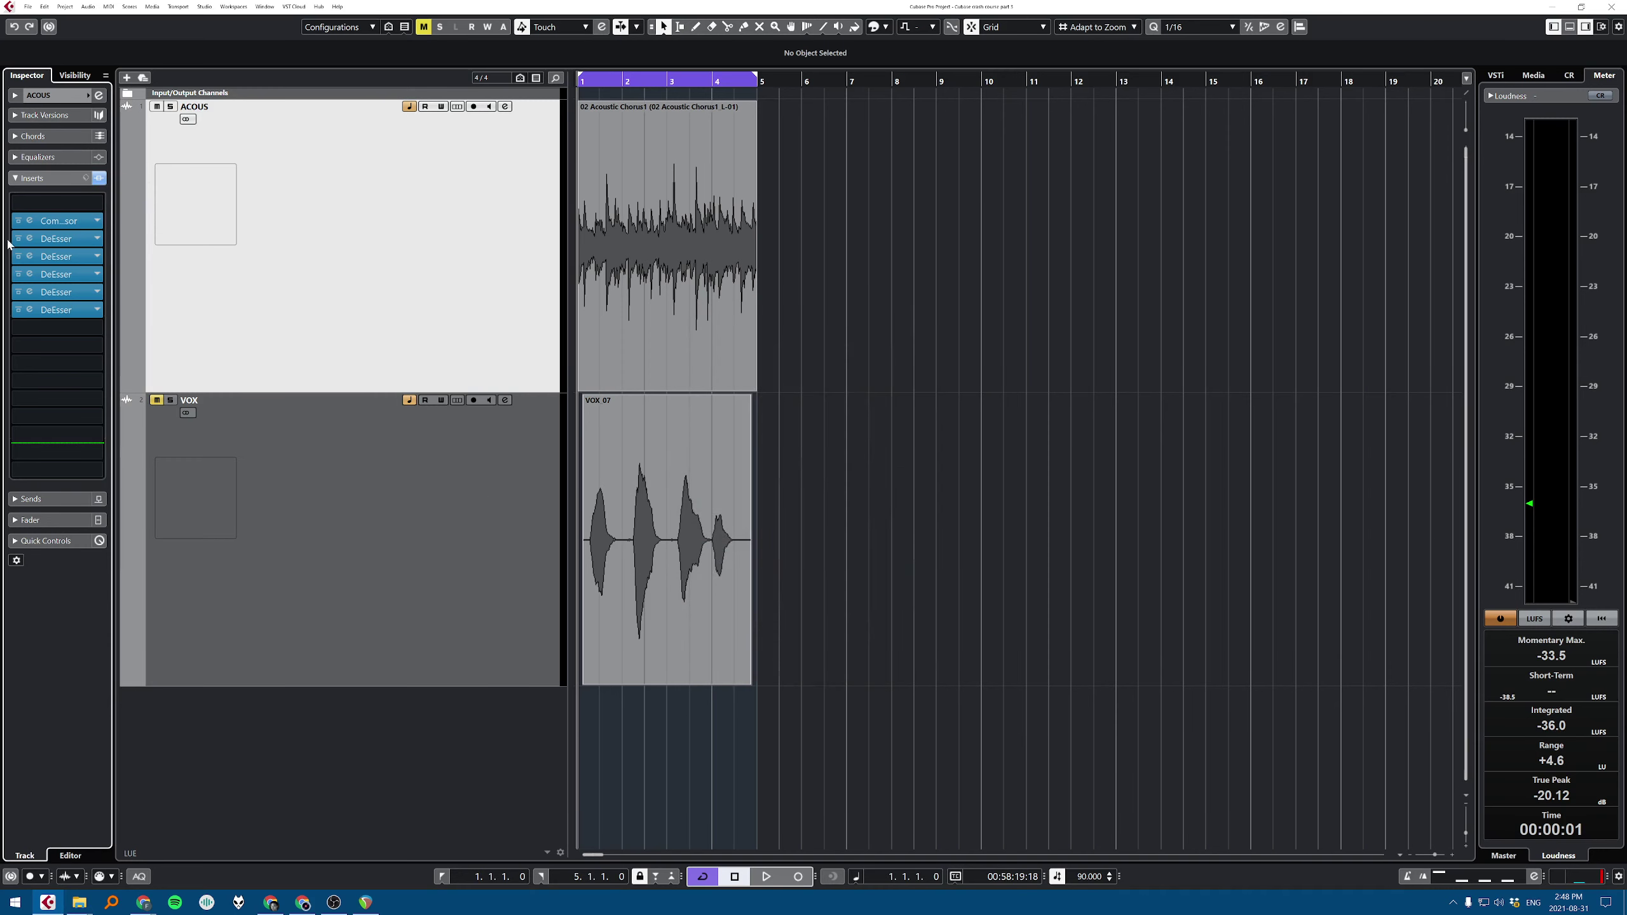
pyautogui.click(99, 178)
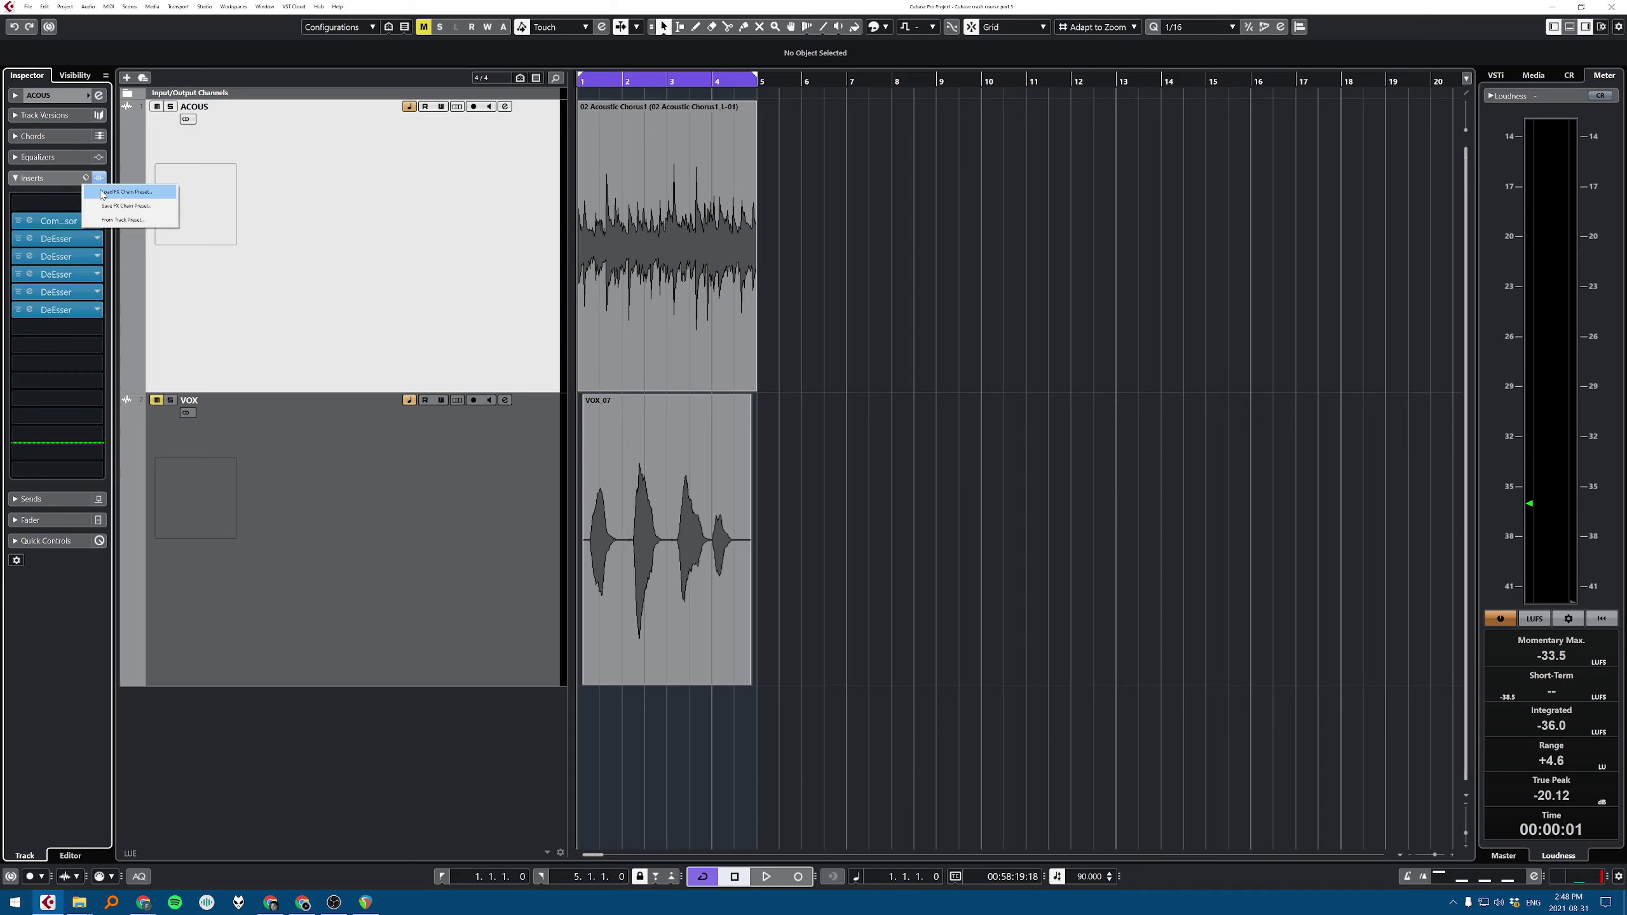
pyautogui.click(470, 199)
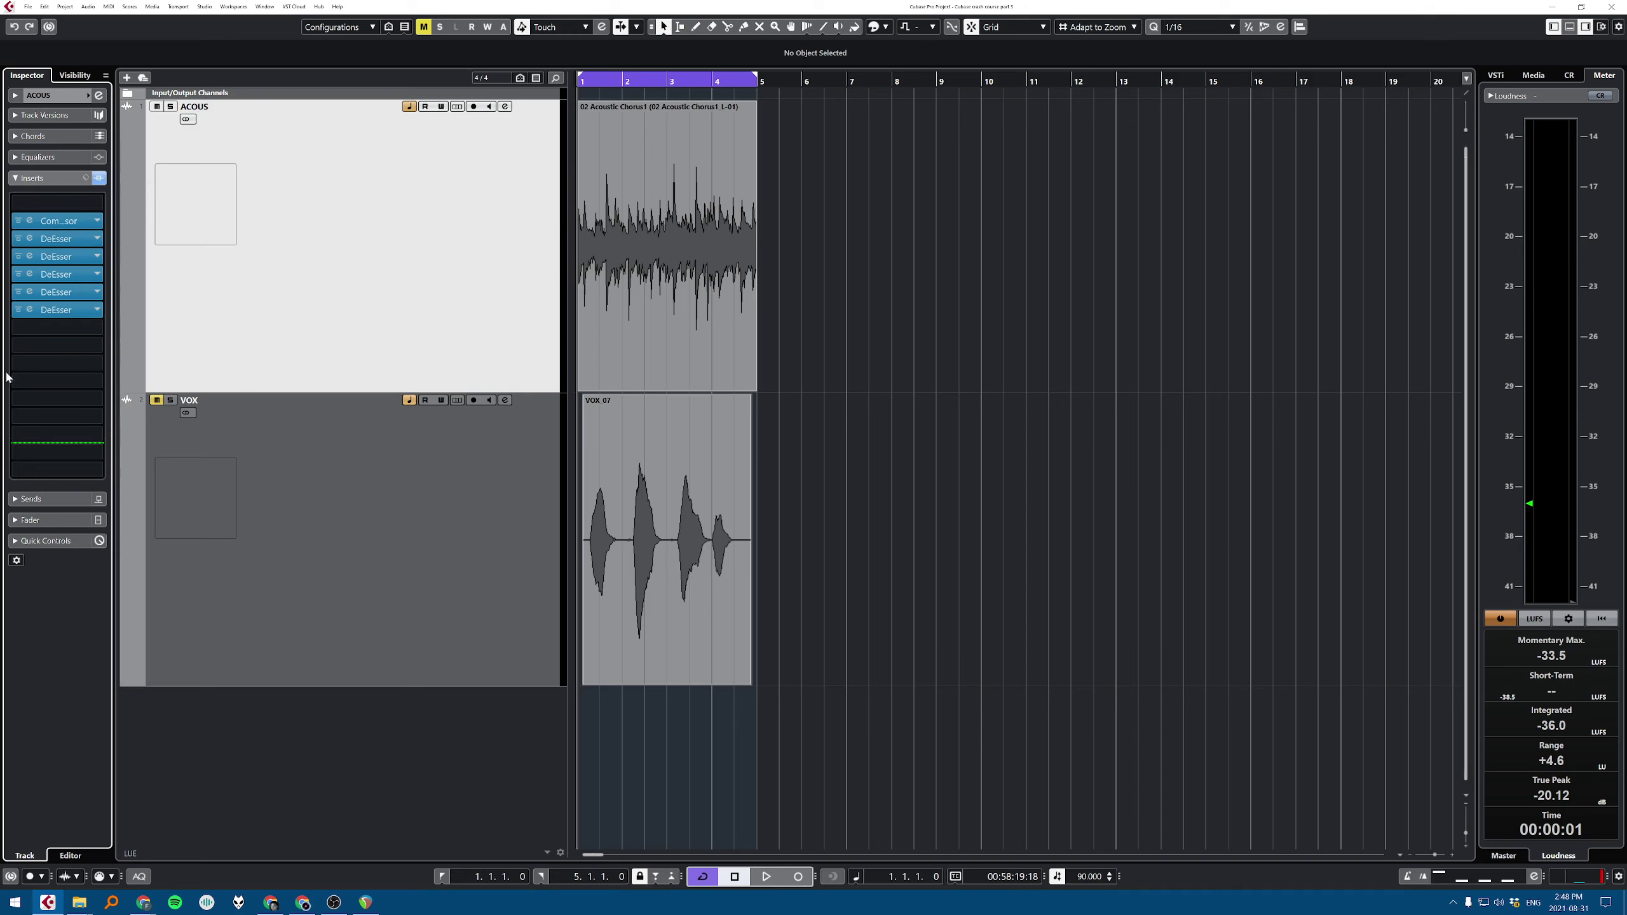
# Step: Expand the ACOUS track's basic settings in the Inspector and briefly view its Channel Settings window
pyautogui.click(386, 188)
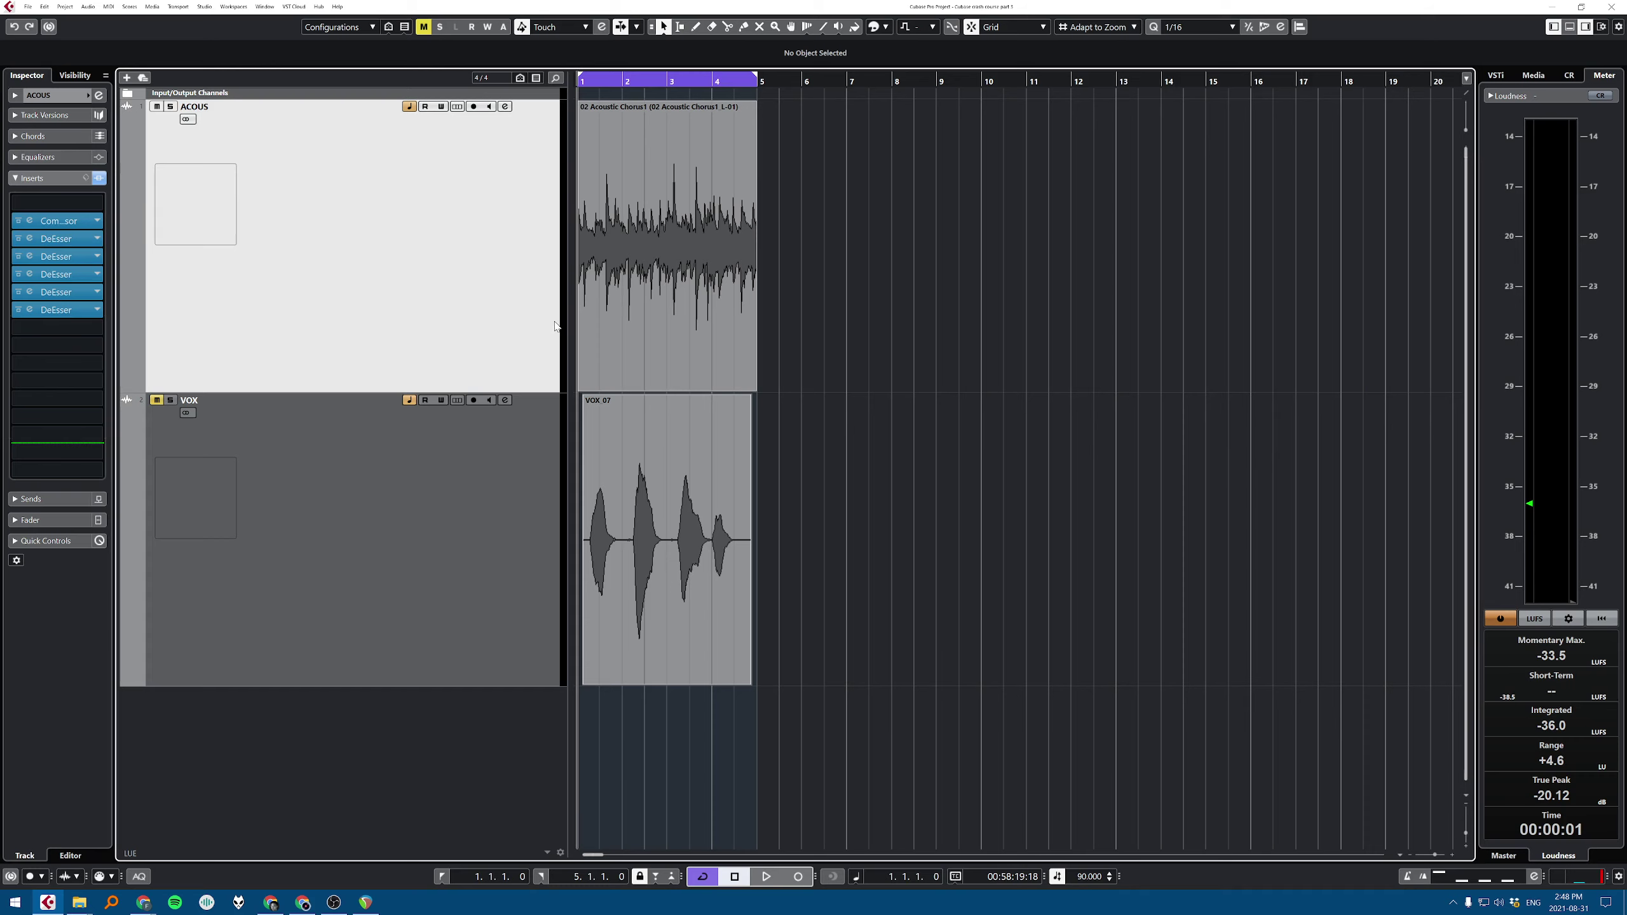
pyautogui.click(87, 95)
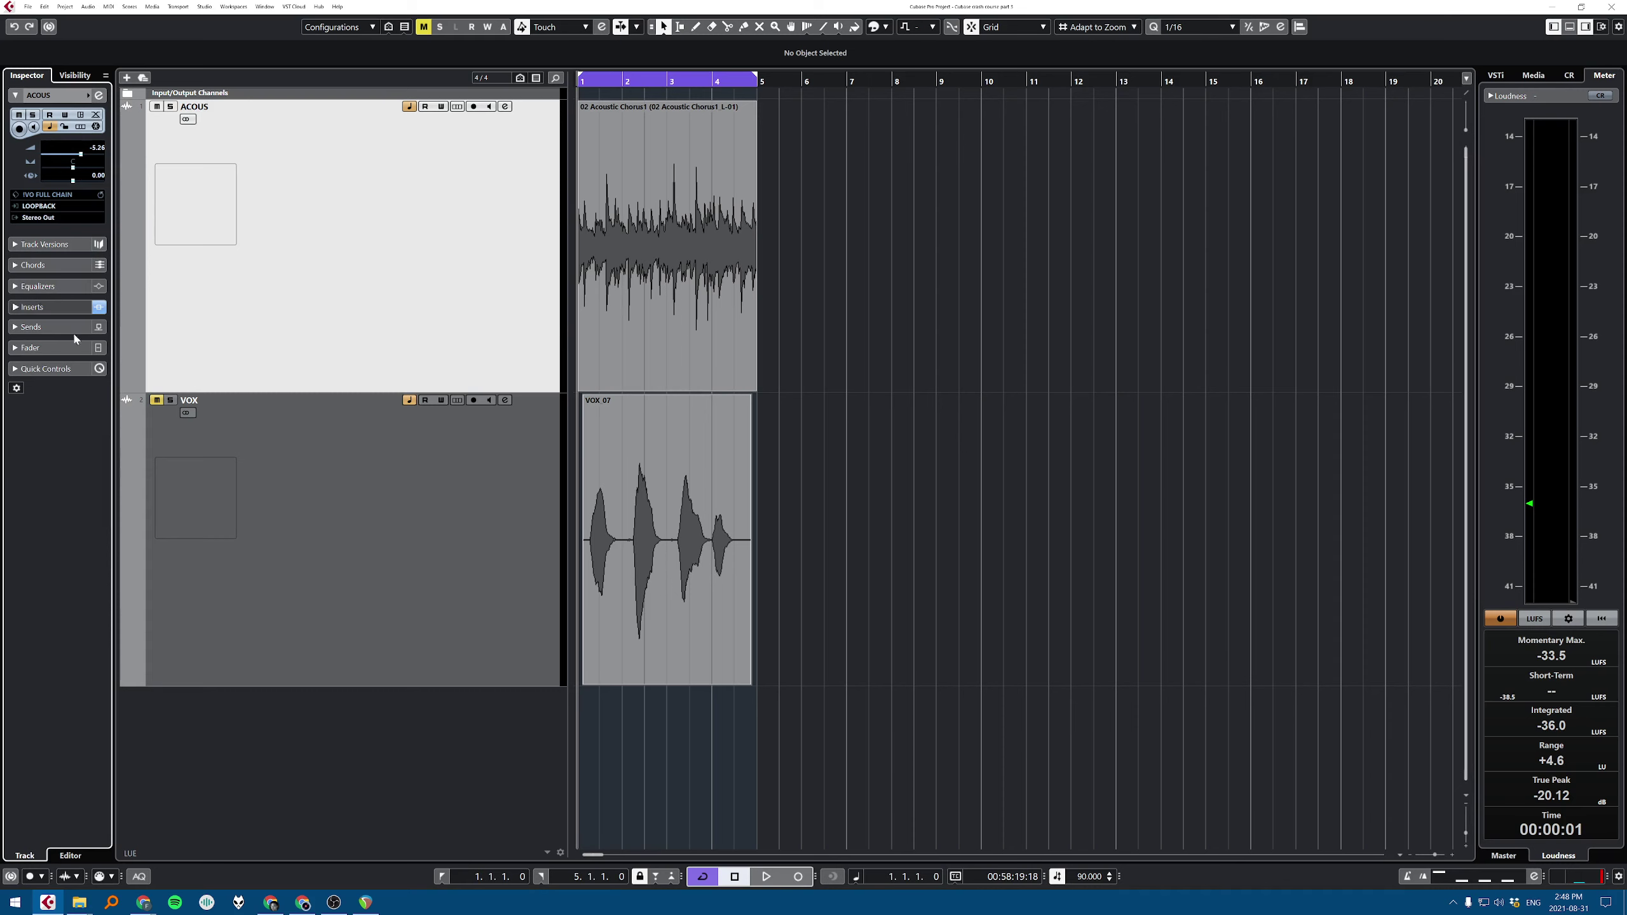
pyautogui.click(462, 309)
pyautogui.press('e')
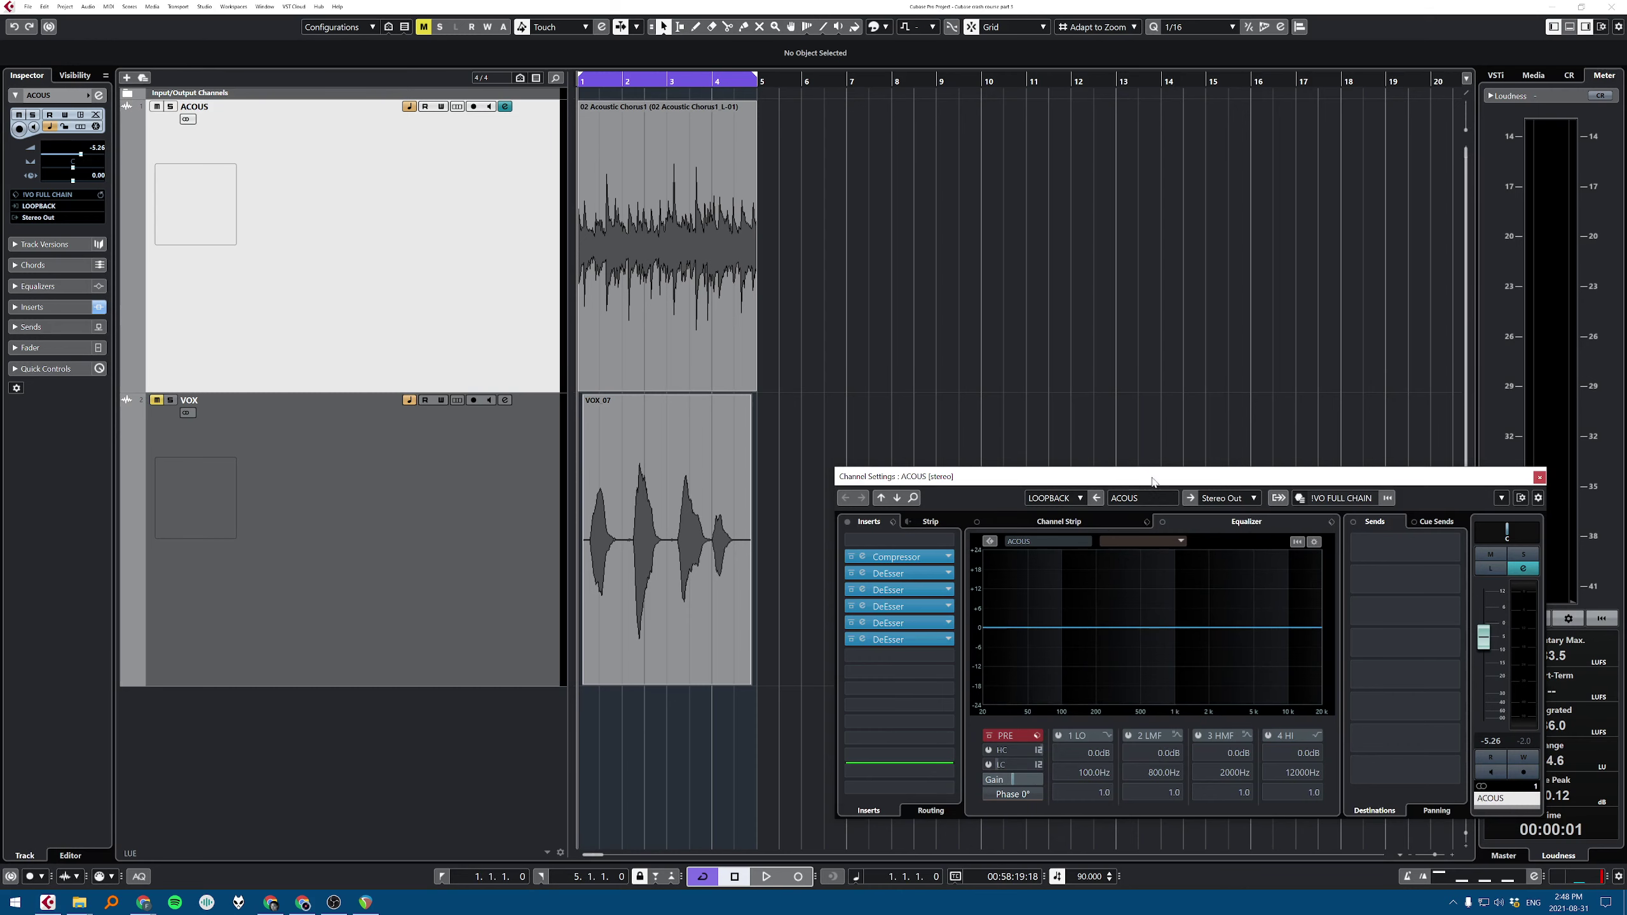
pyautogui.moveTo(1152, 478); pyautogui.dragTo(970, 382)
pyautogui.press('e')
# Step: Open the Save Track Preset dialog for the ACOUS track, browse the existing track presets and cancel without saving
pyautogui.rightClick(337, 137)
pyautogui.click(317, 196)
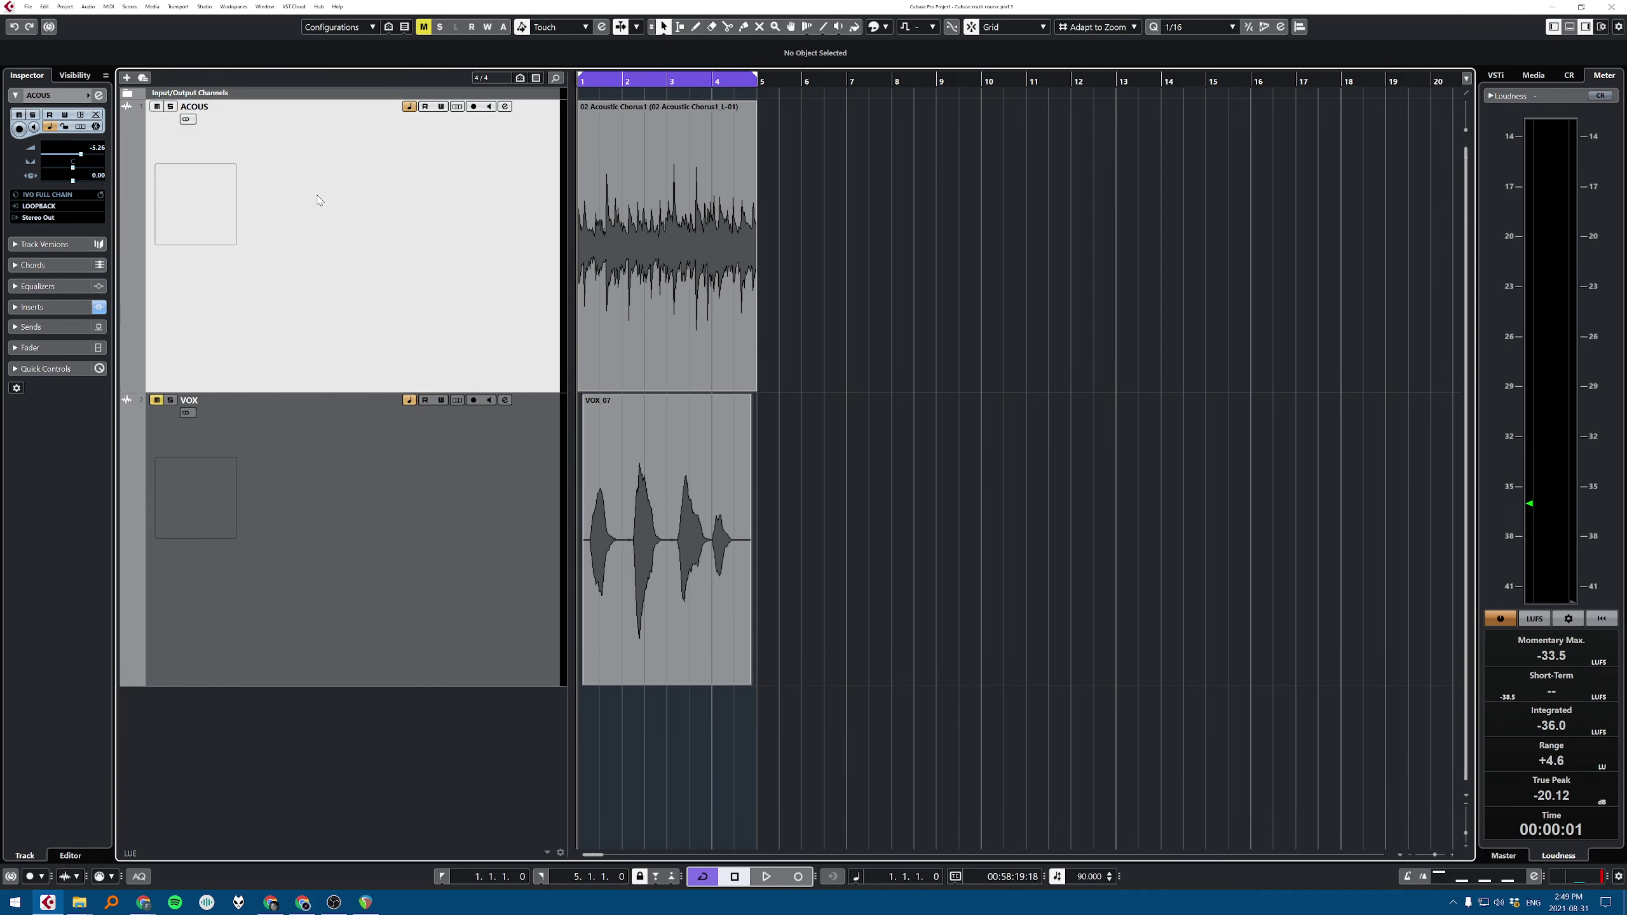
pyautogui.rightClick(444, 261)
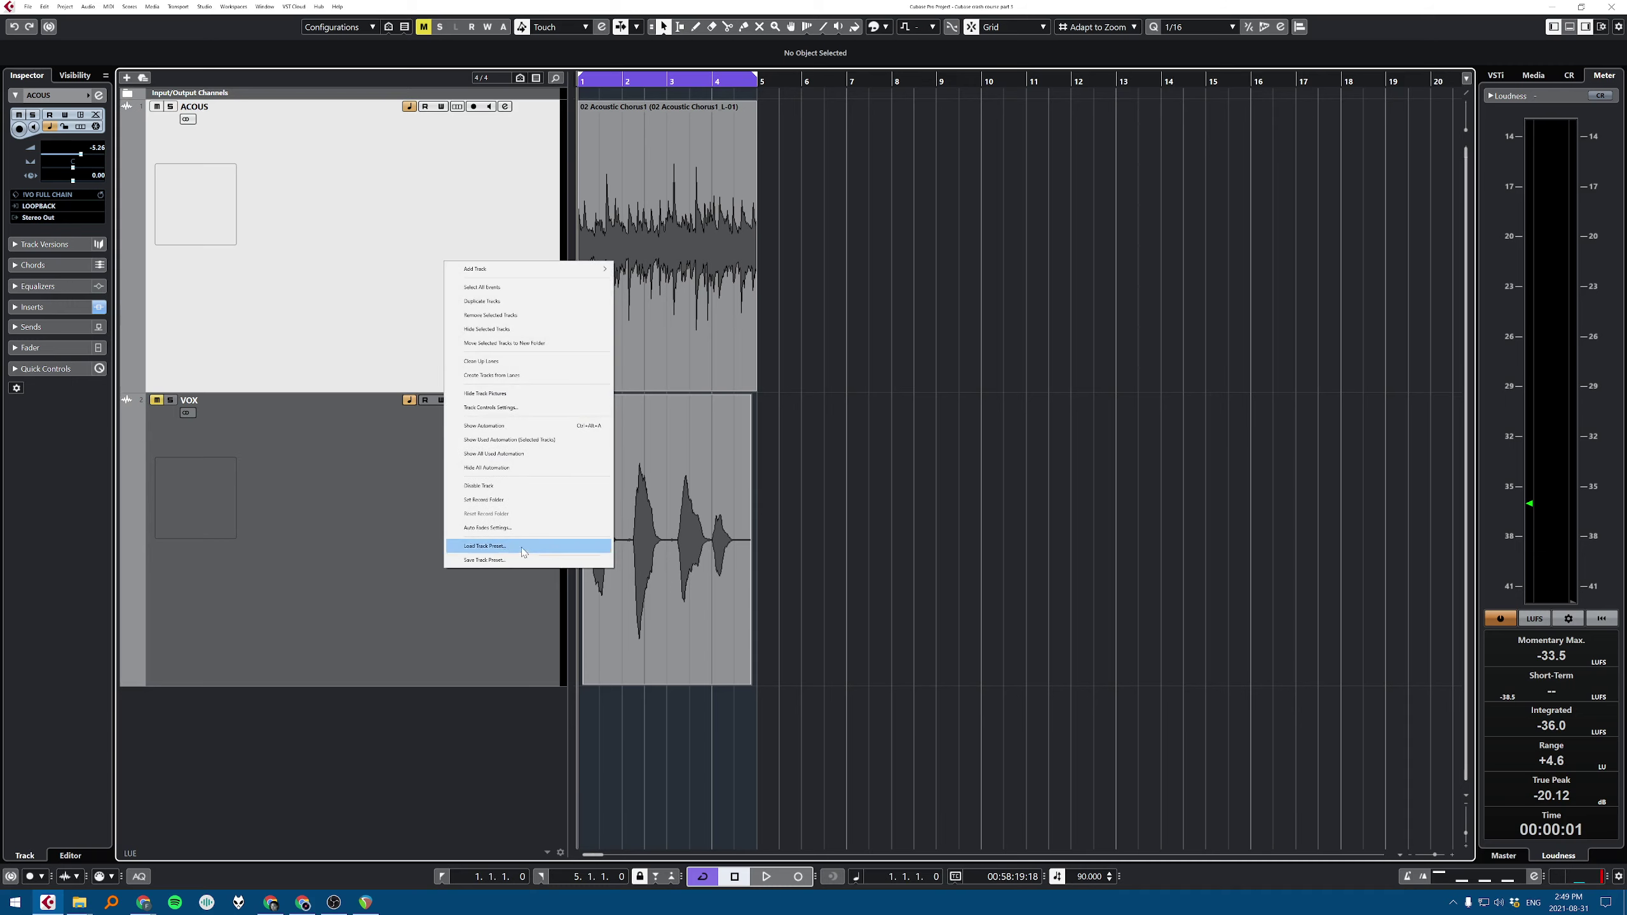
pyautogui.click(334, 221)
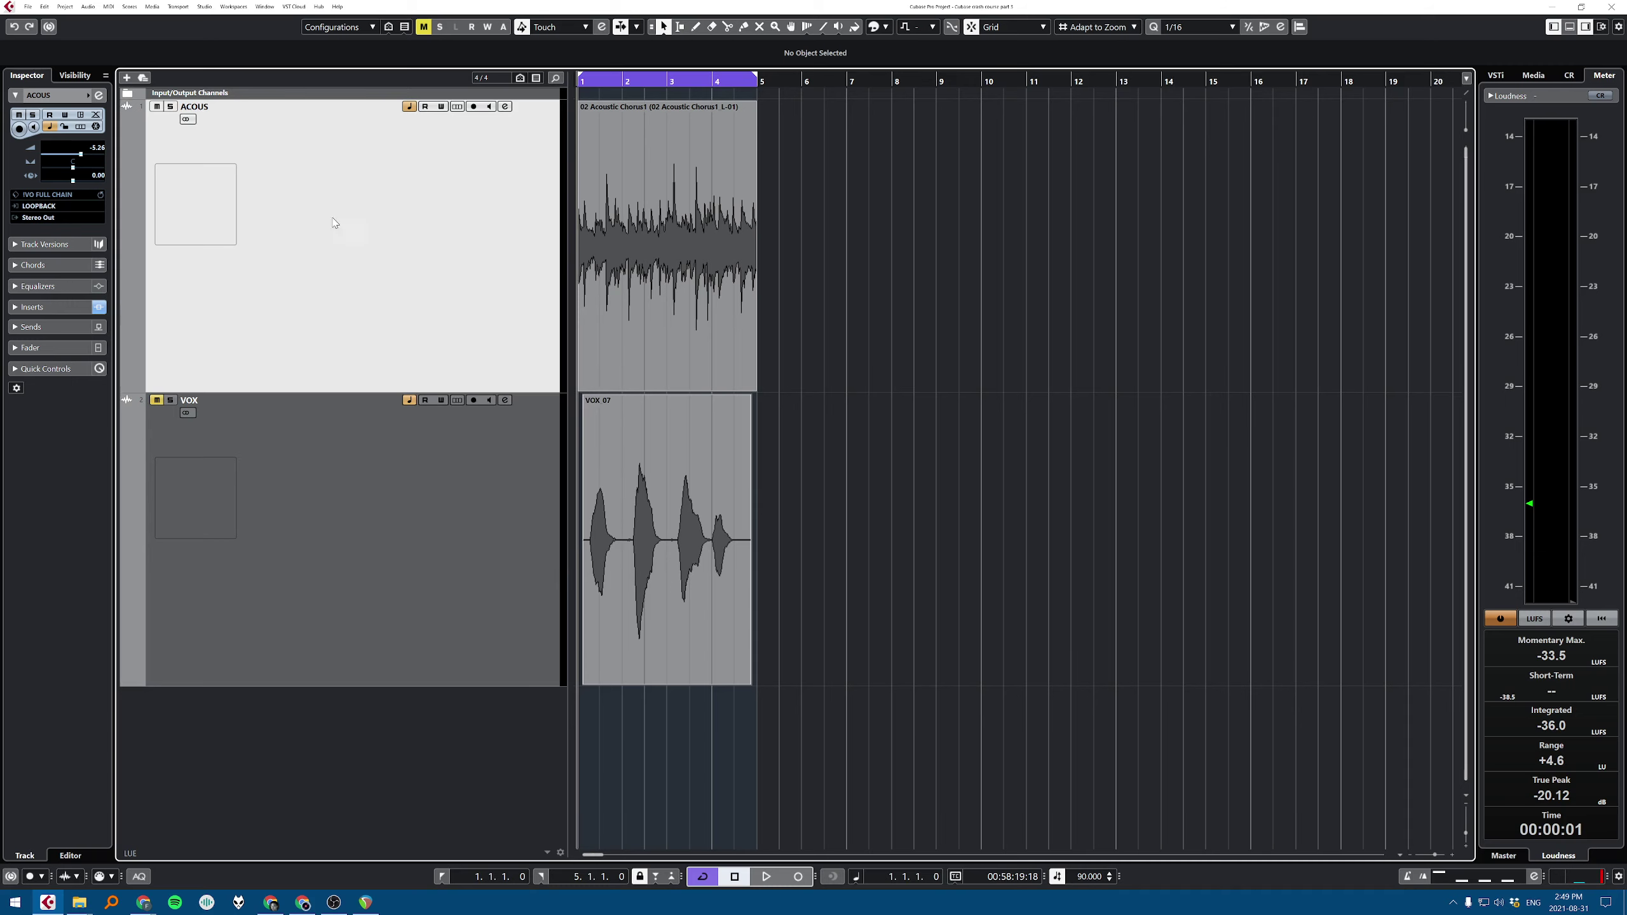
pyautogui.rightClick(441, 260)
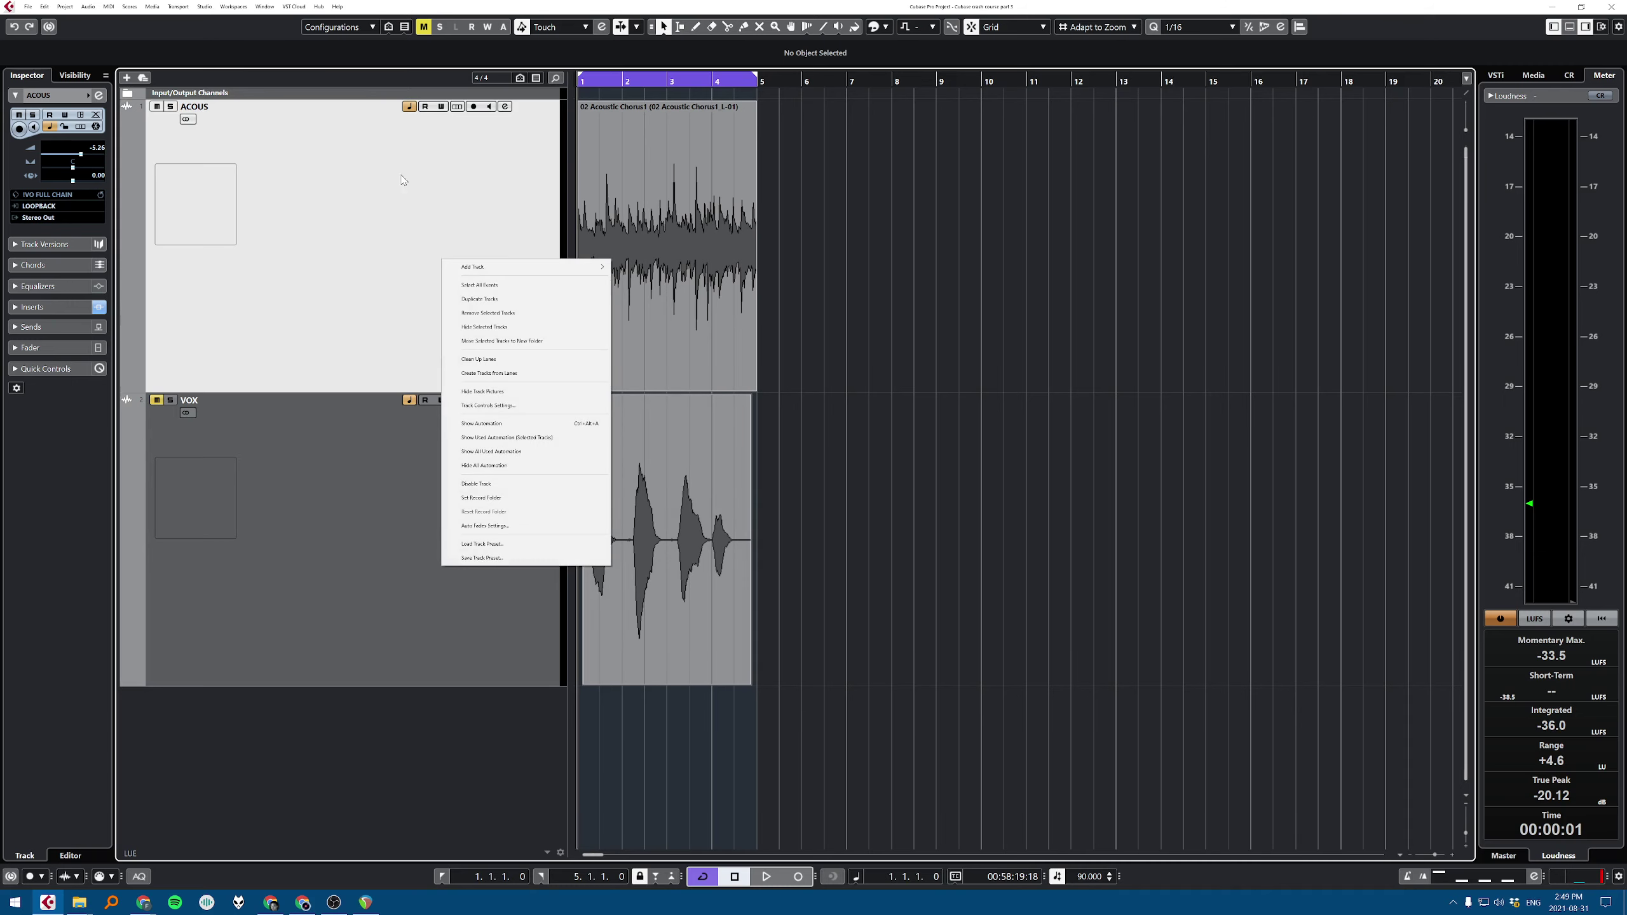
pyautogui.click(481, 558)
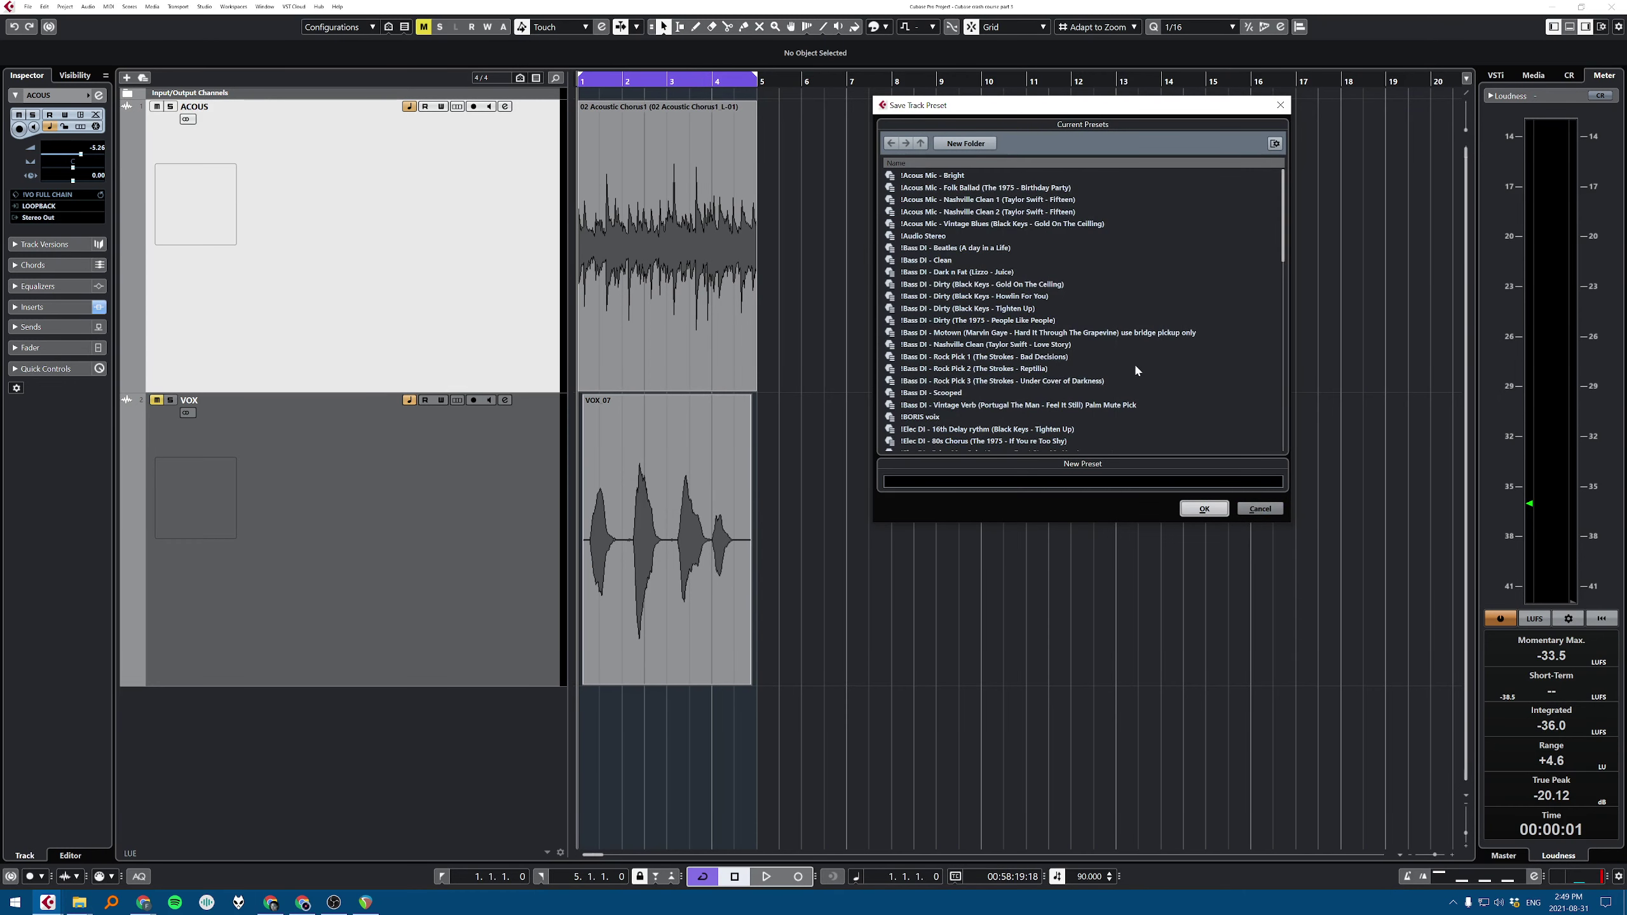
pyautogui.scroll(-3, 1134, 363)
pyautogui.click(1260, 508)
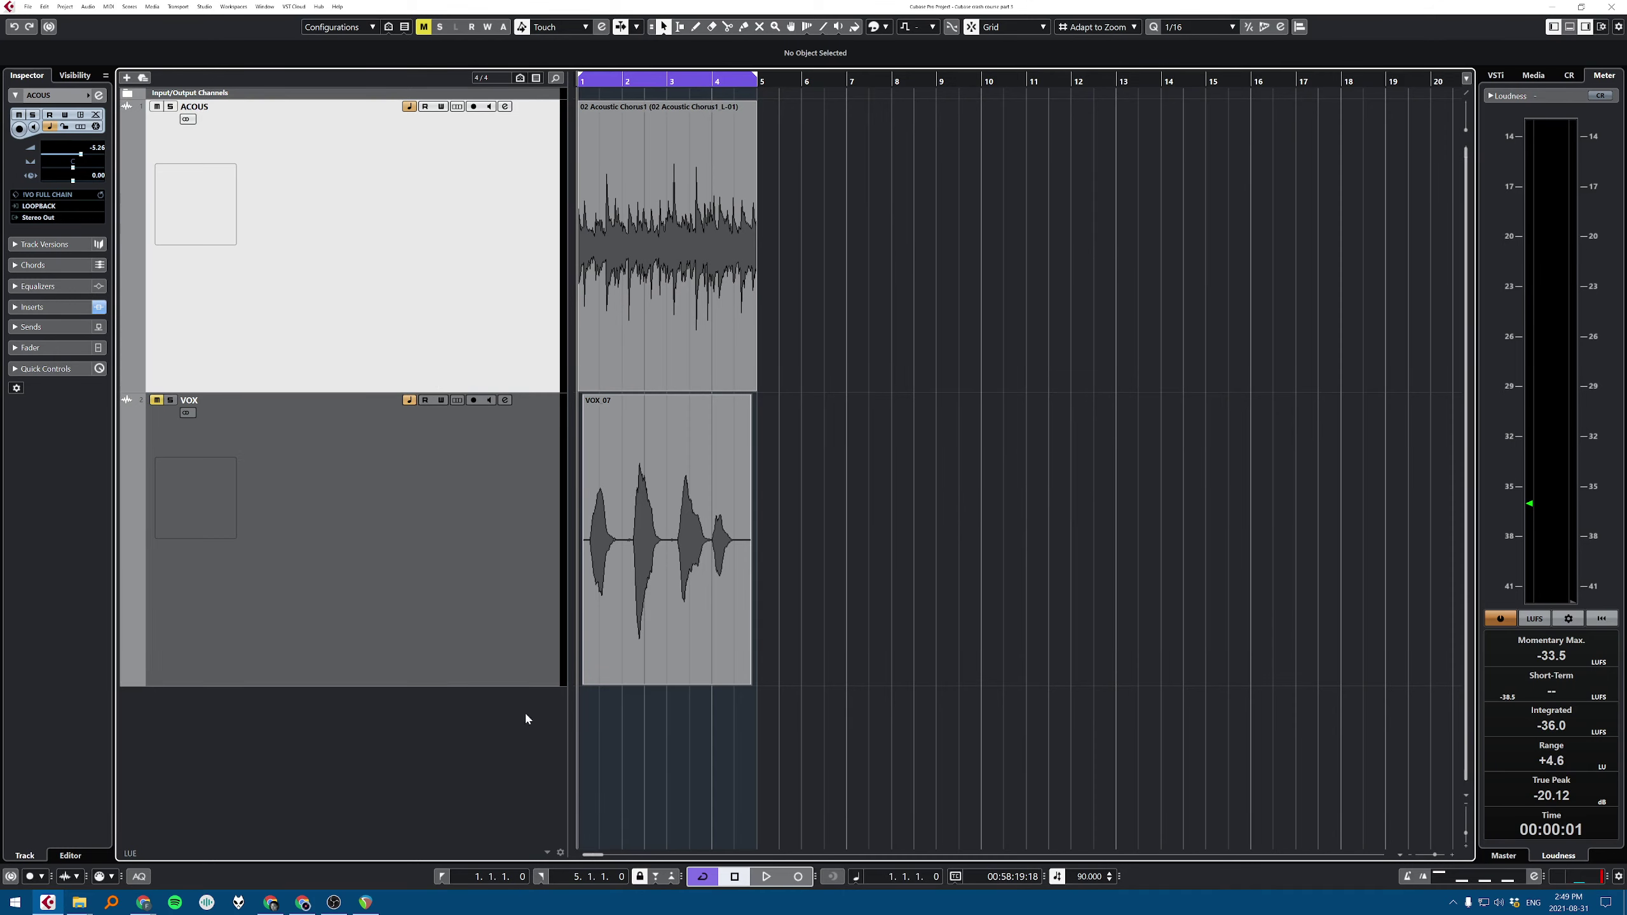
# Step: Review the load and save track preset options of the ACOUS track
pyautogui.rightClick(372, 219)
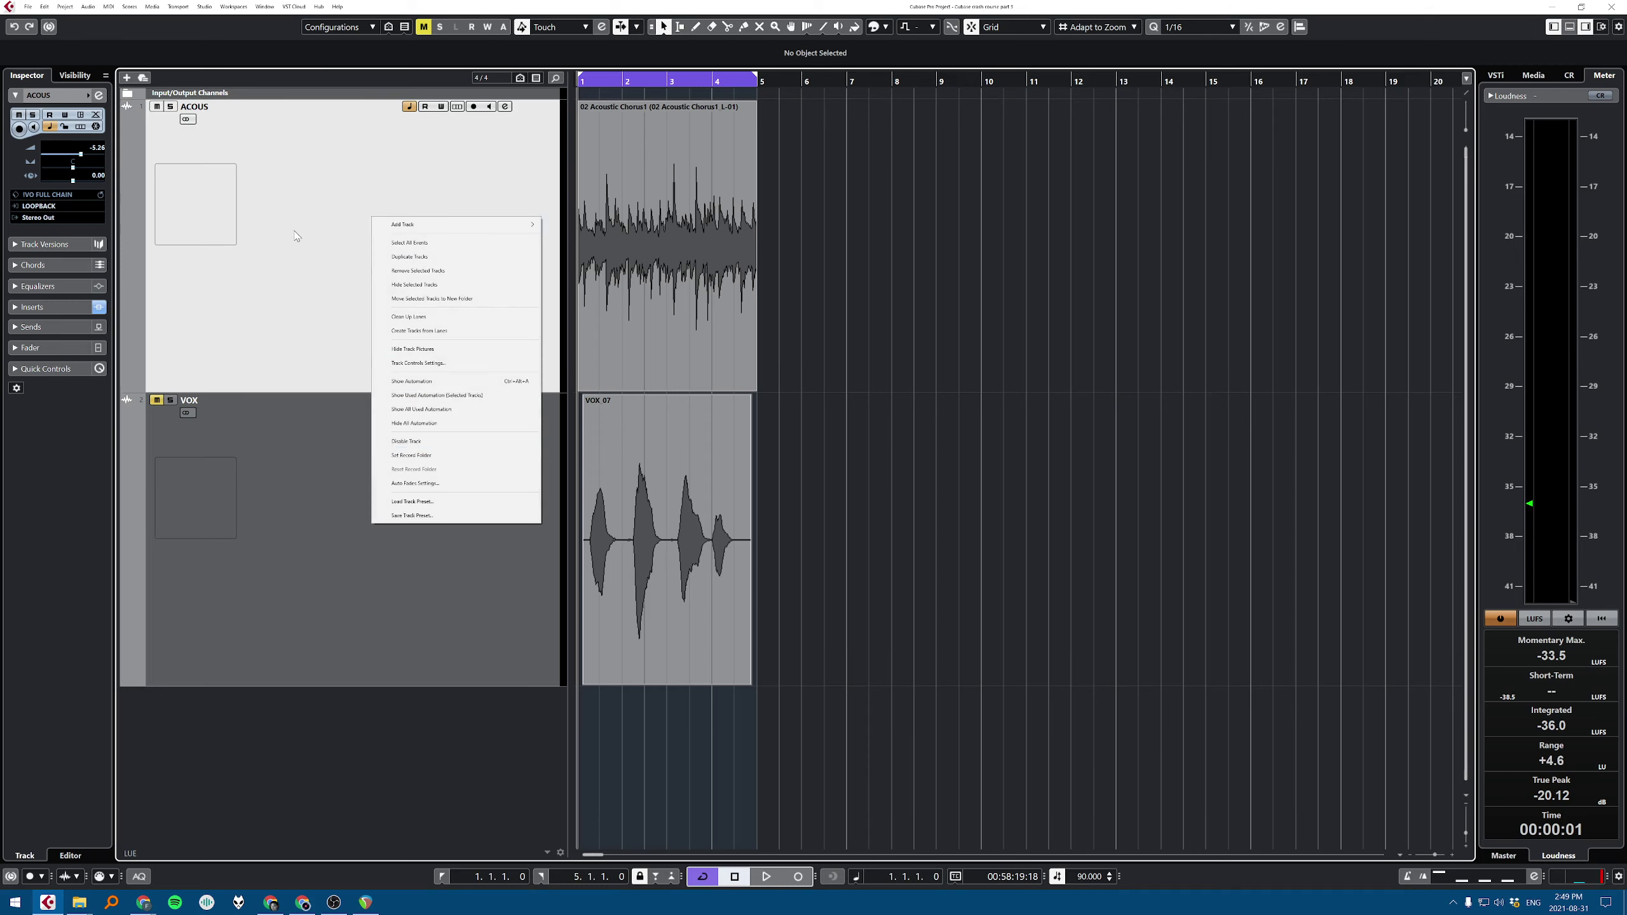
pyautogui.rightClick(281, 195)
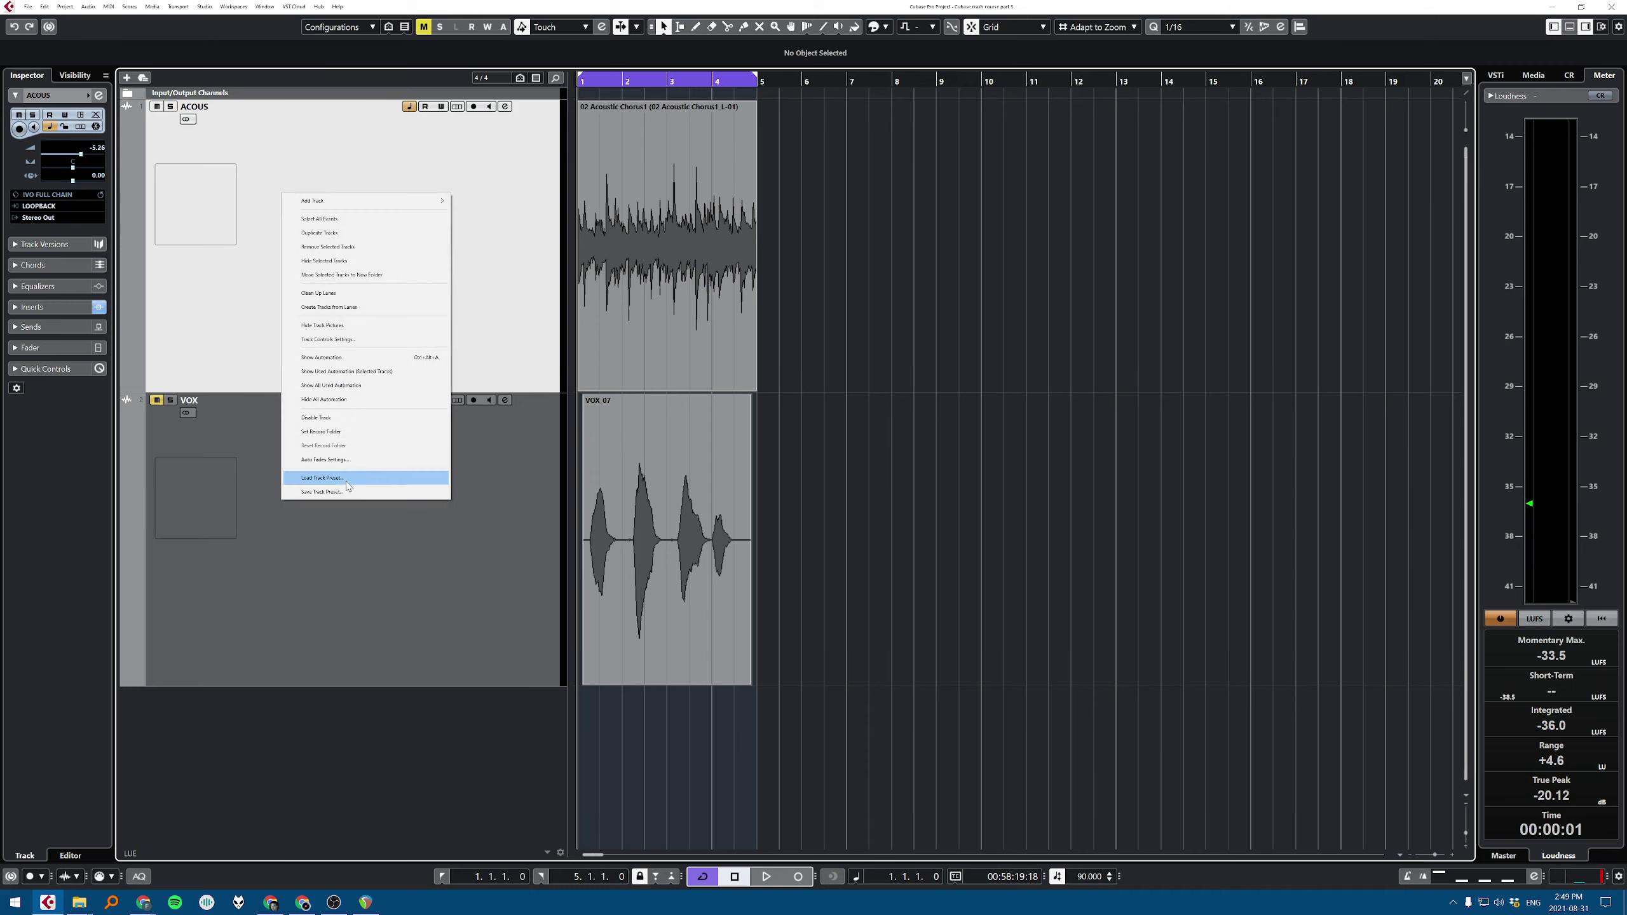
pyautogui.click(522, 353)
# Step: Add a new track based on the track preset "!VO FULL CHAIN light"
pyautogui.rightClick(453, 806)
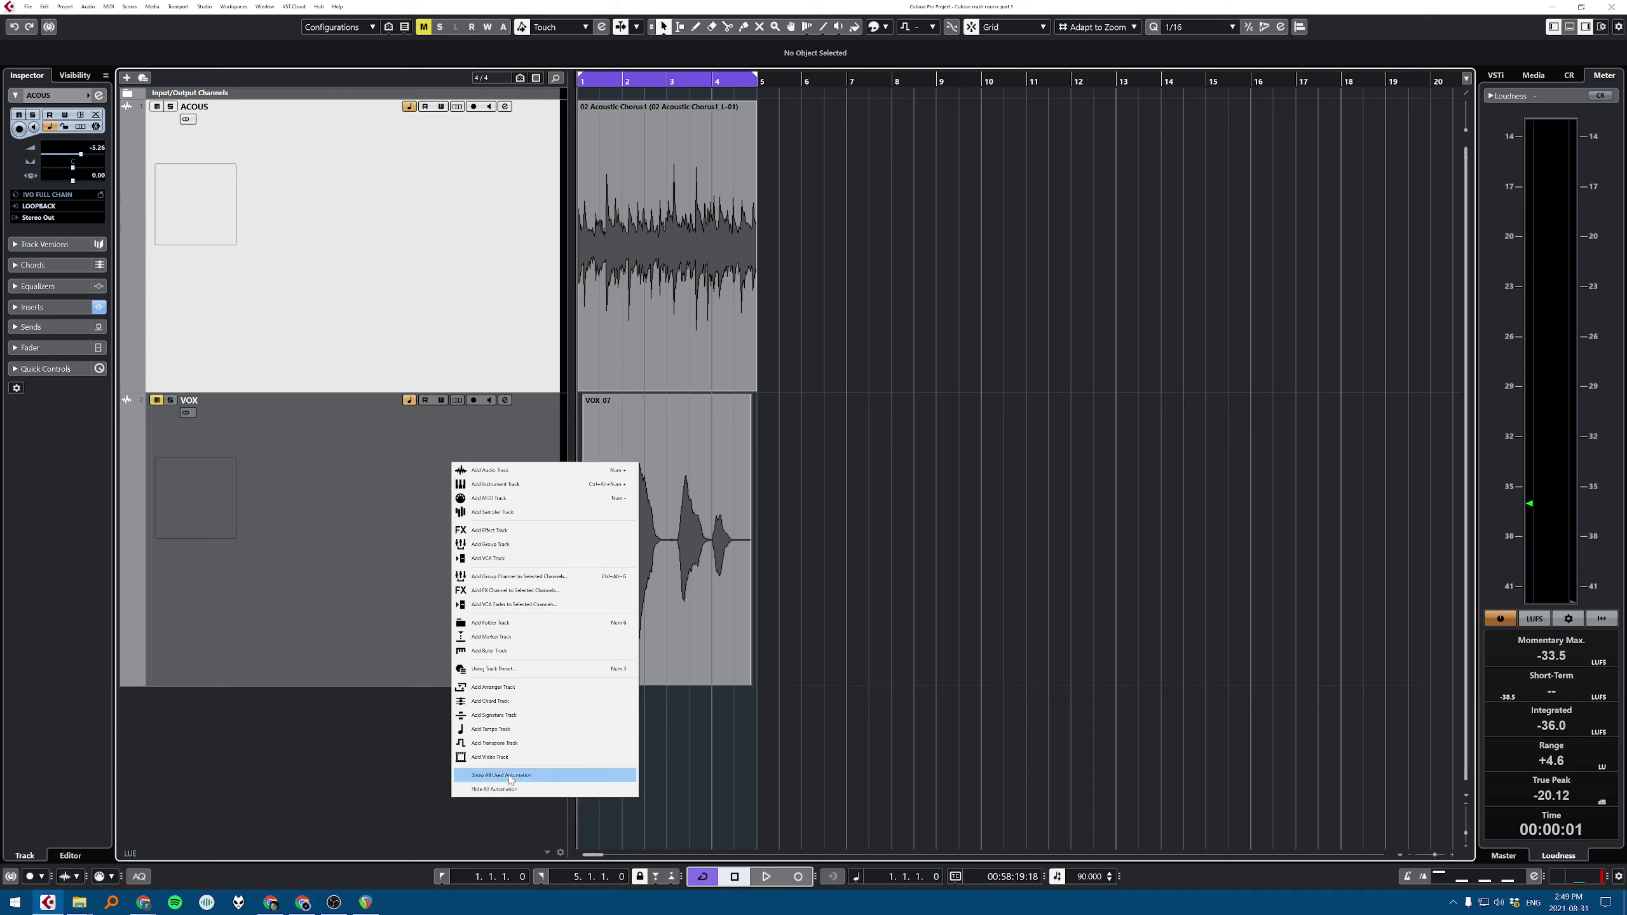
pyautogui.click(316, 759)
pyautogui.rightClick(410, 776)
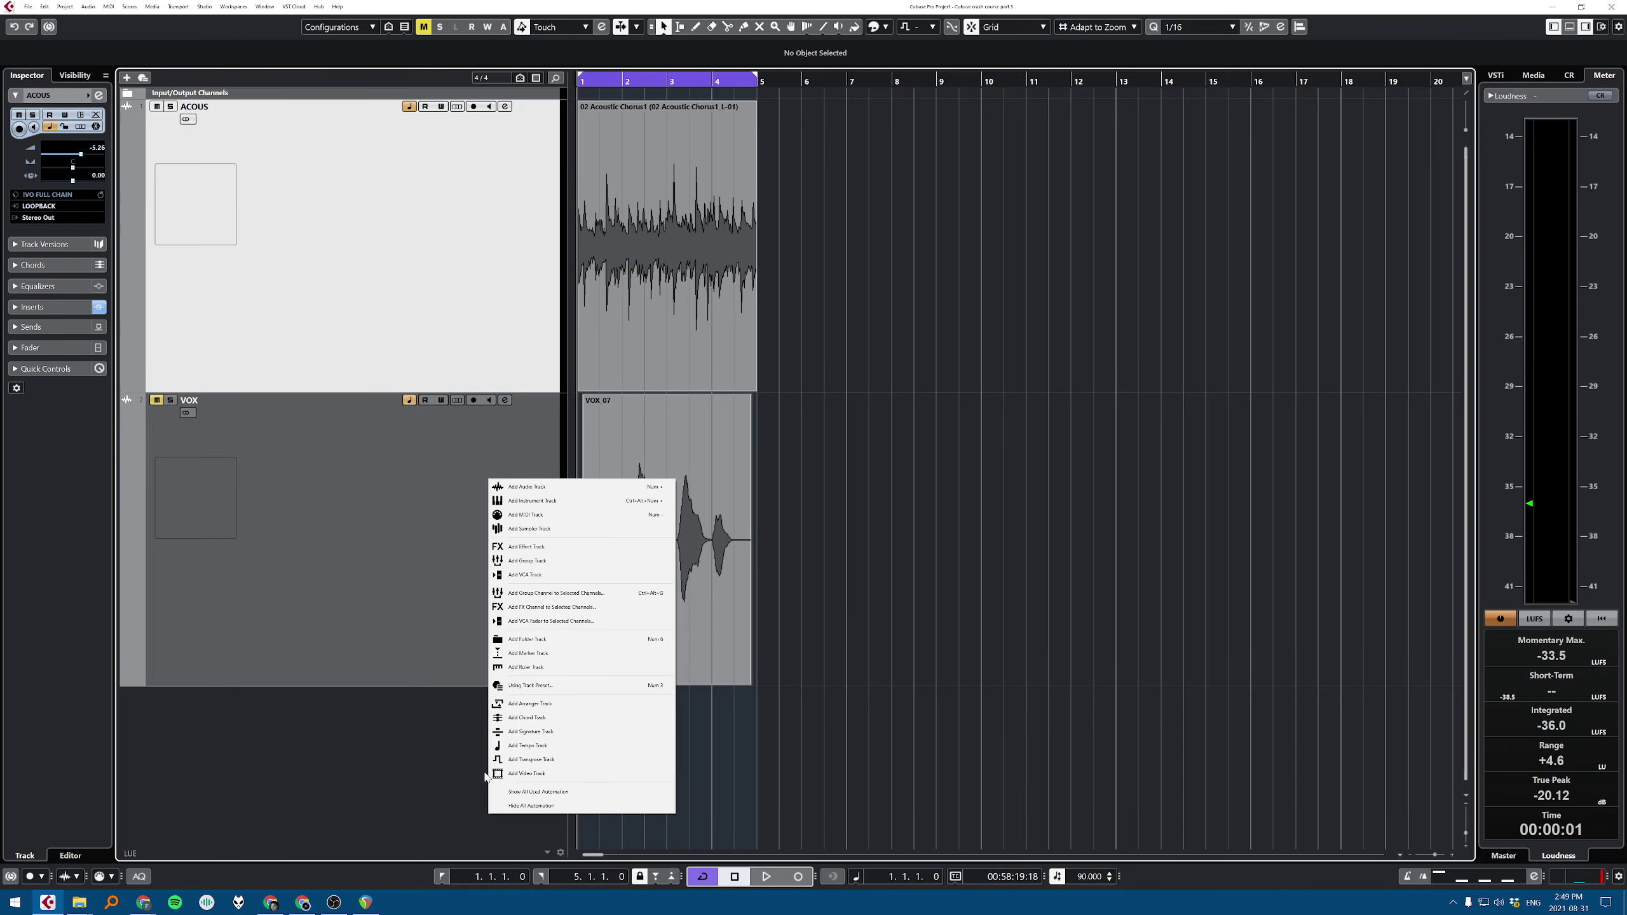
pyautogui.click(519, 687)
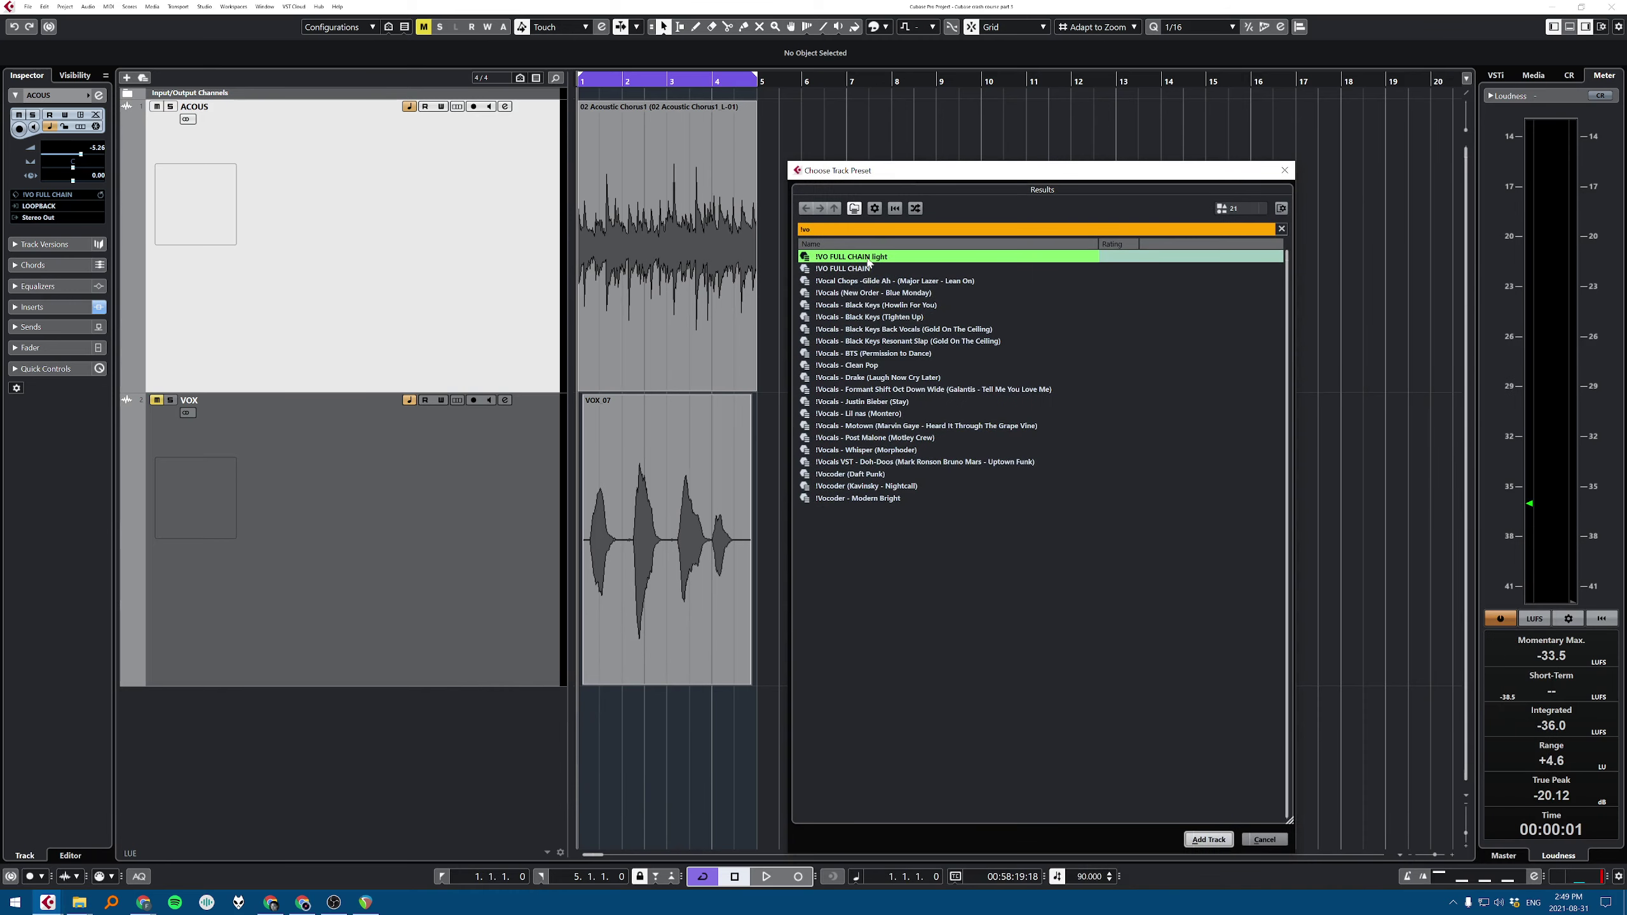
pyautogui.doubleClick(878, 257)
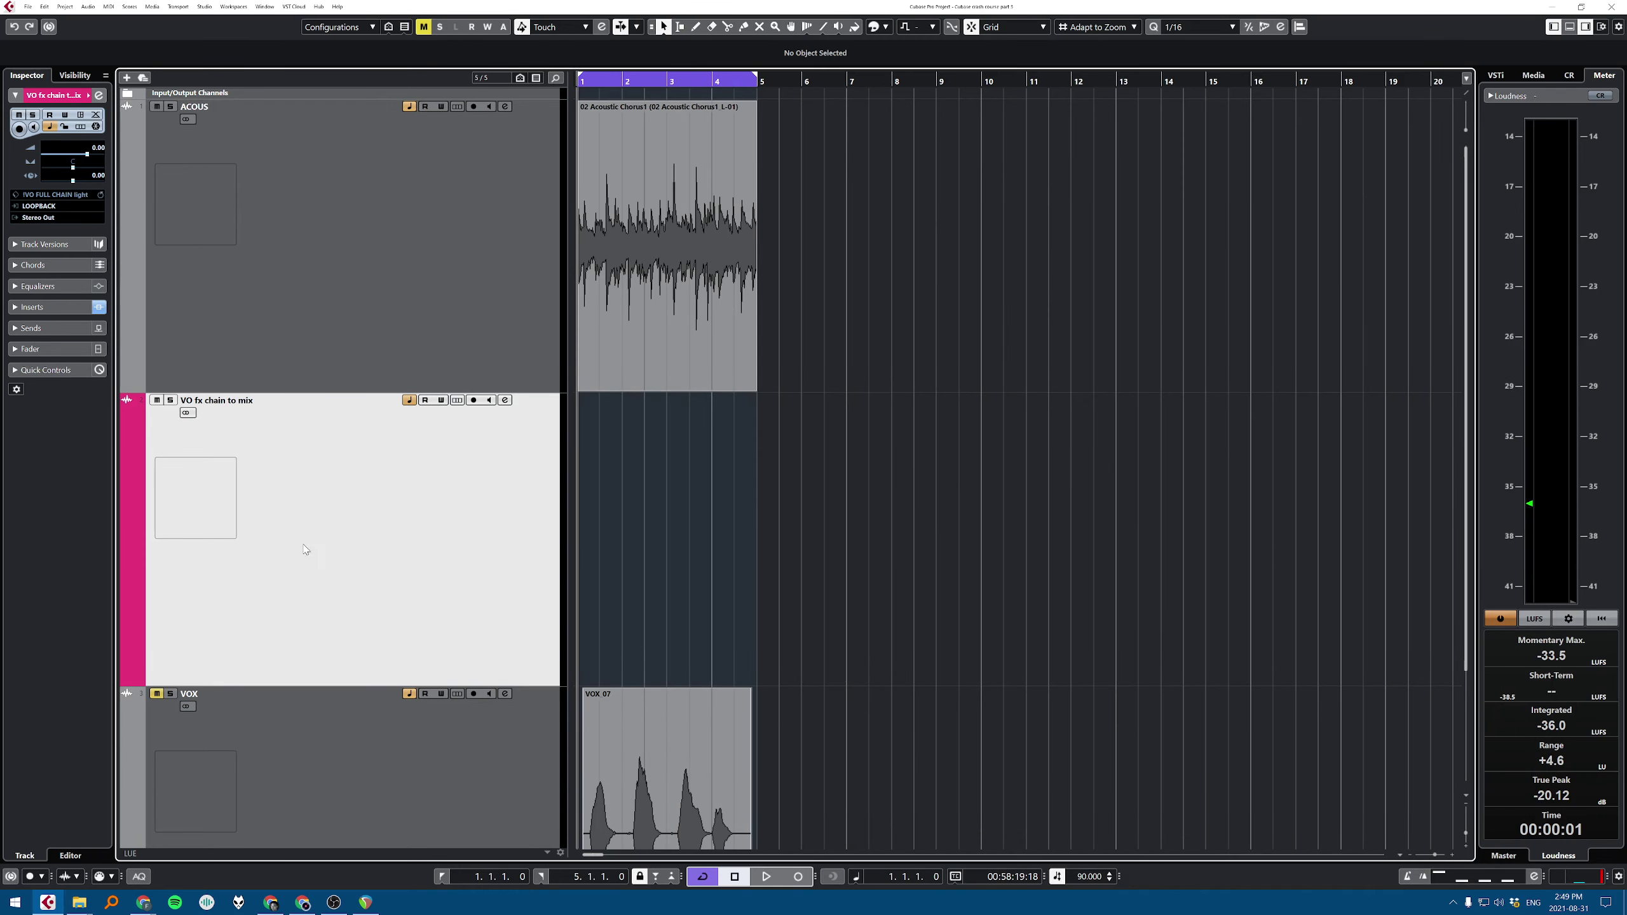
# Step: Examine the inserts and Channel Settings of the VO fx chain to mix track
pyautogui.click(32, 307)
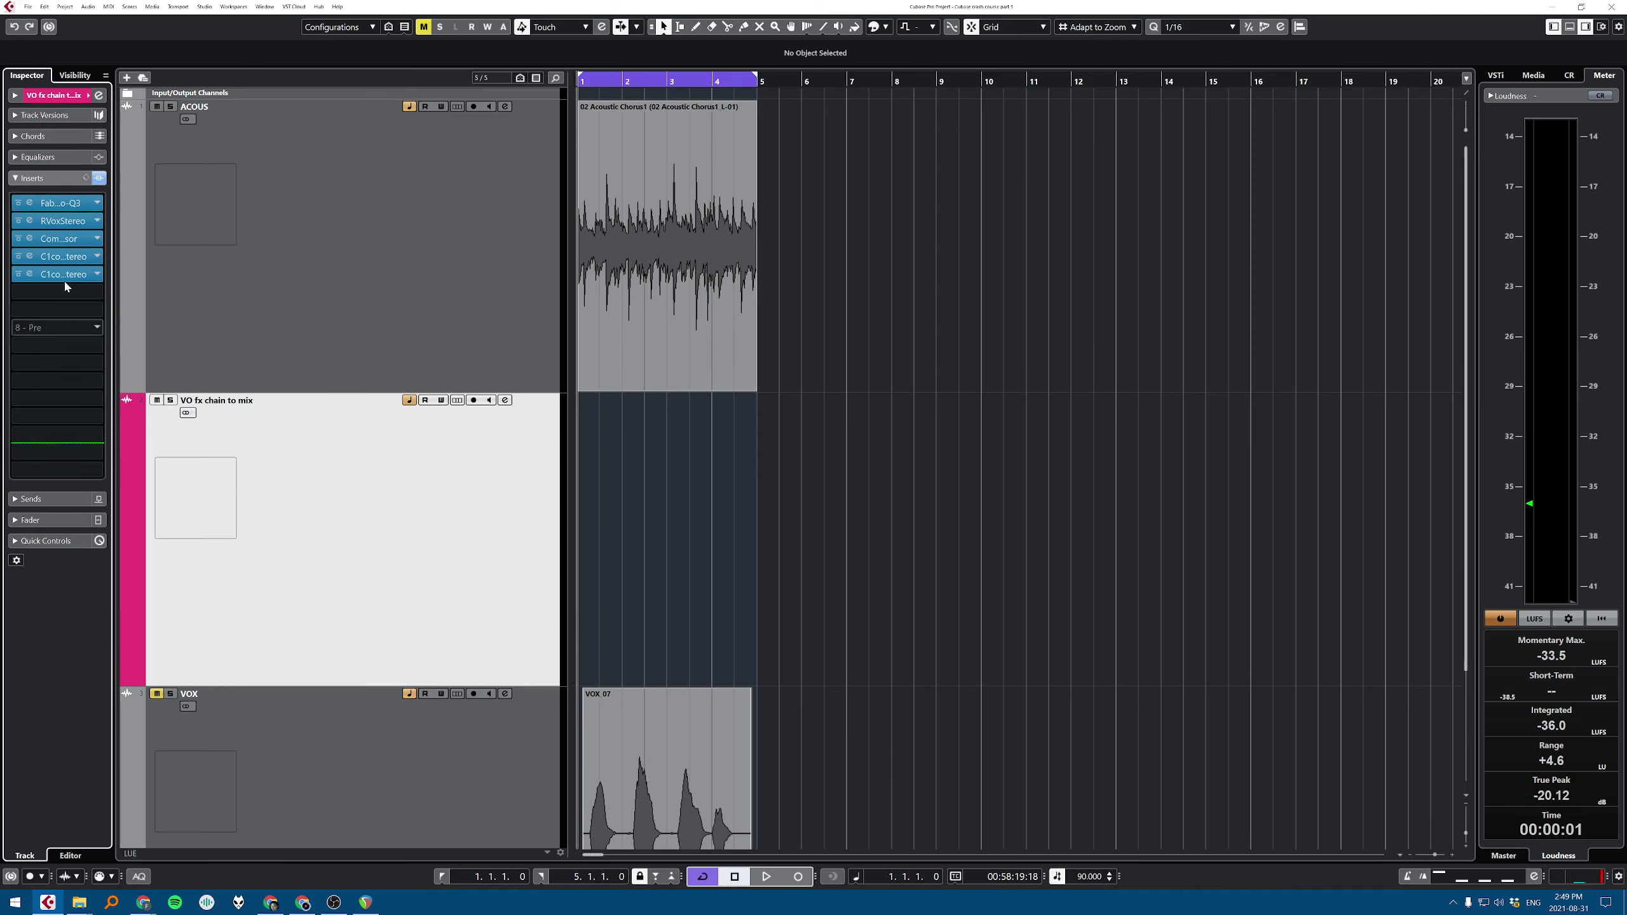
pyautogui.click(32, 177)
pyautogui.click(505, 399)
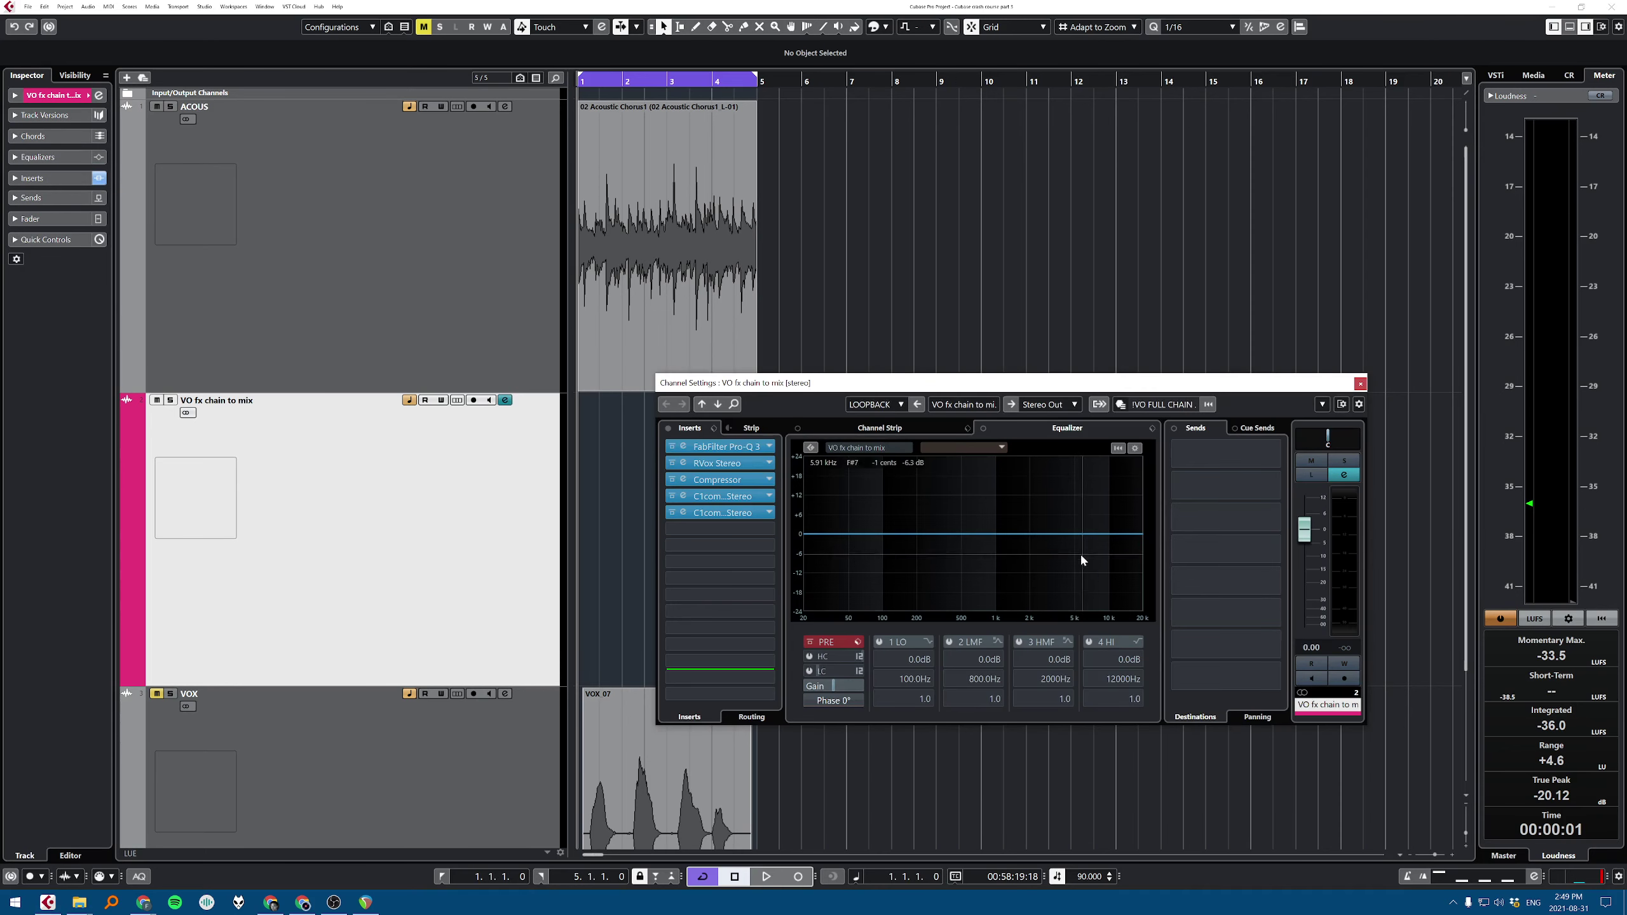
pyautogui.click(1360, 384)
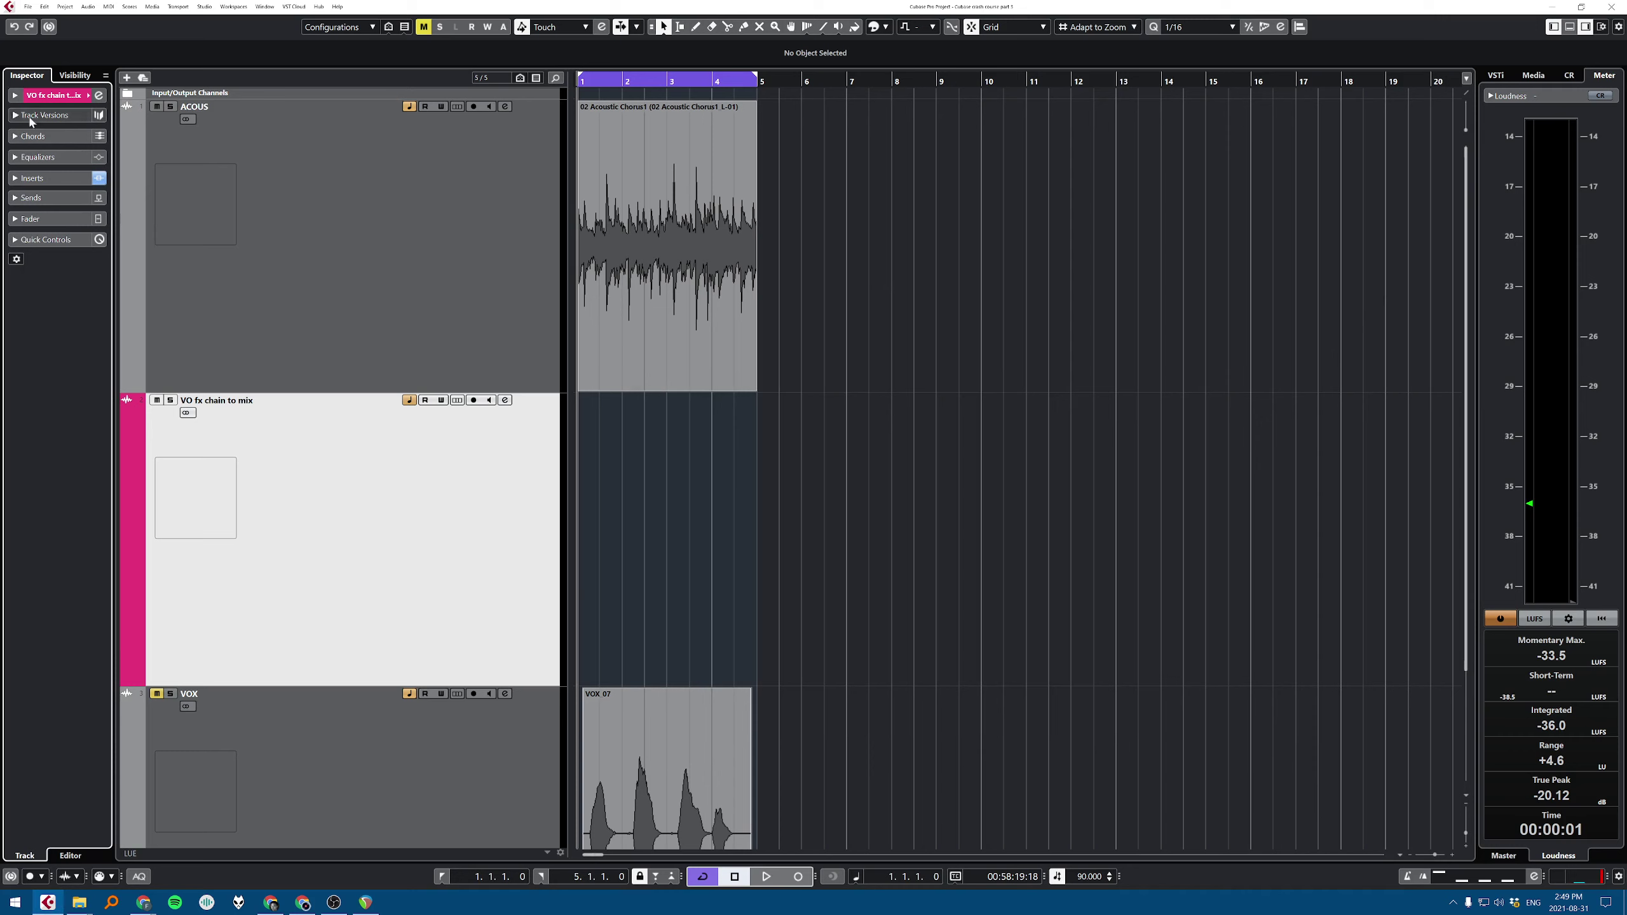
# Step: Review the VO fx chain to mix track's inserts, basic settings and available input buses in the Inspector
pyautogui.click(31, 177)
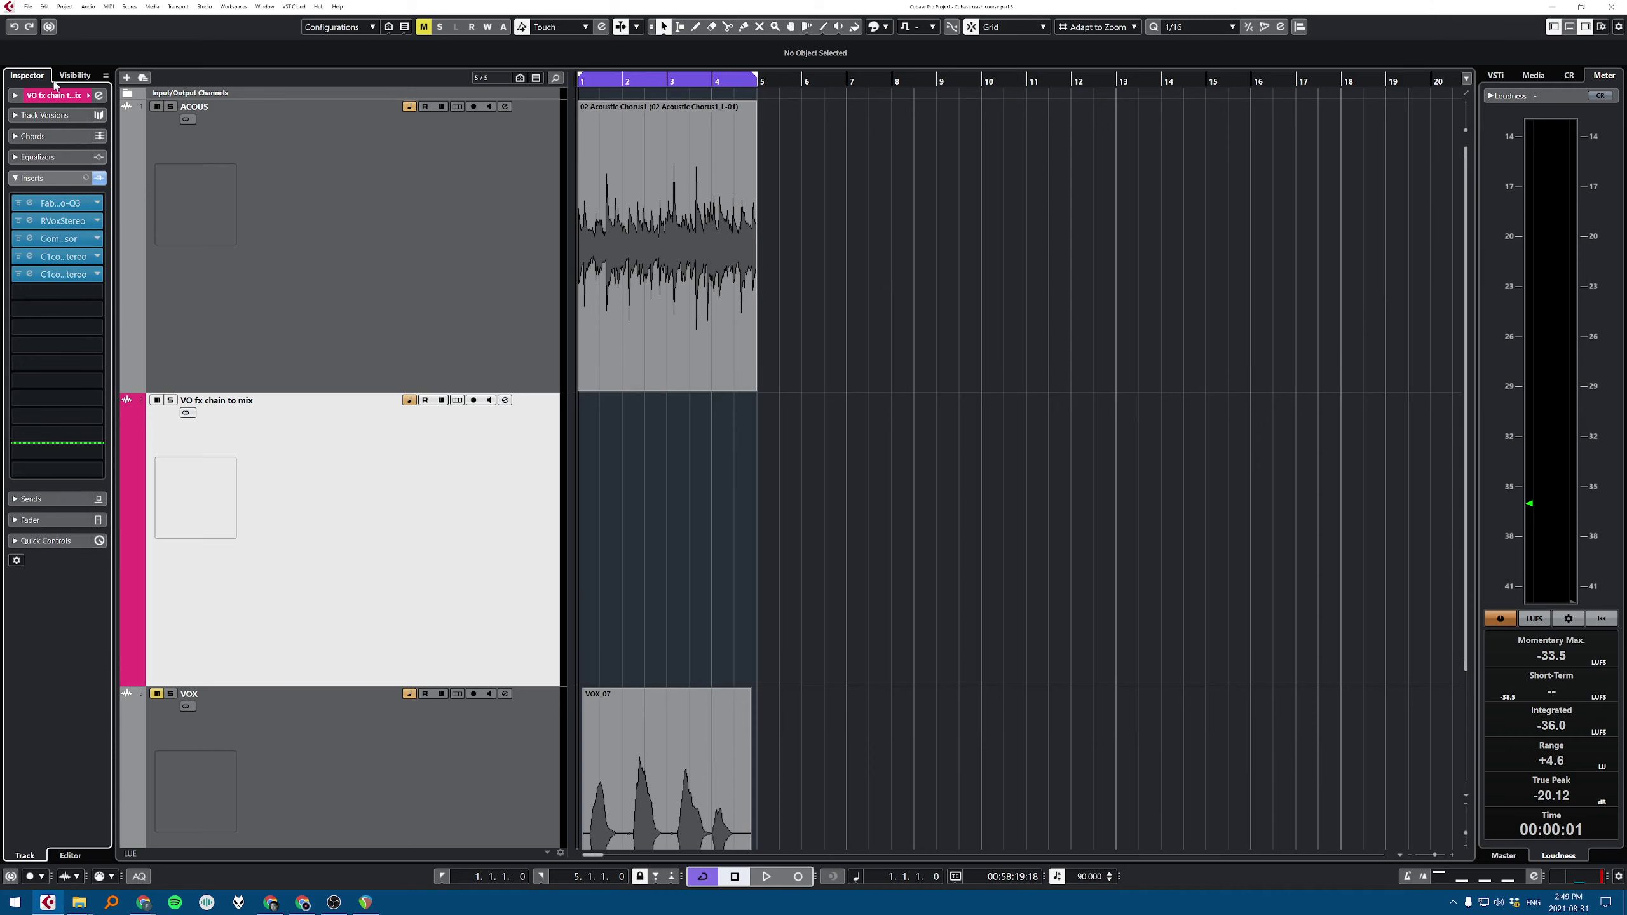
pyautogui.click(15, 95)
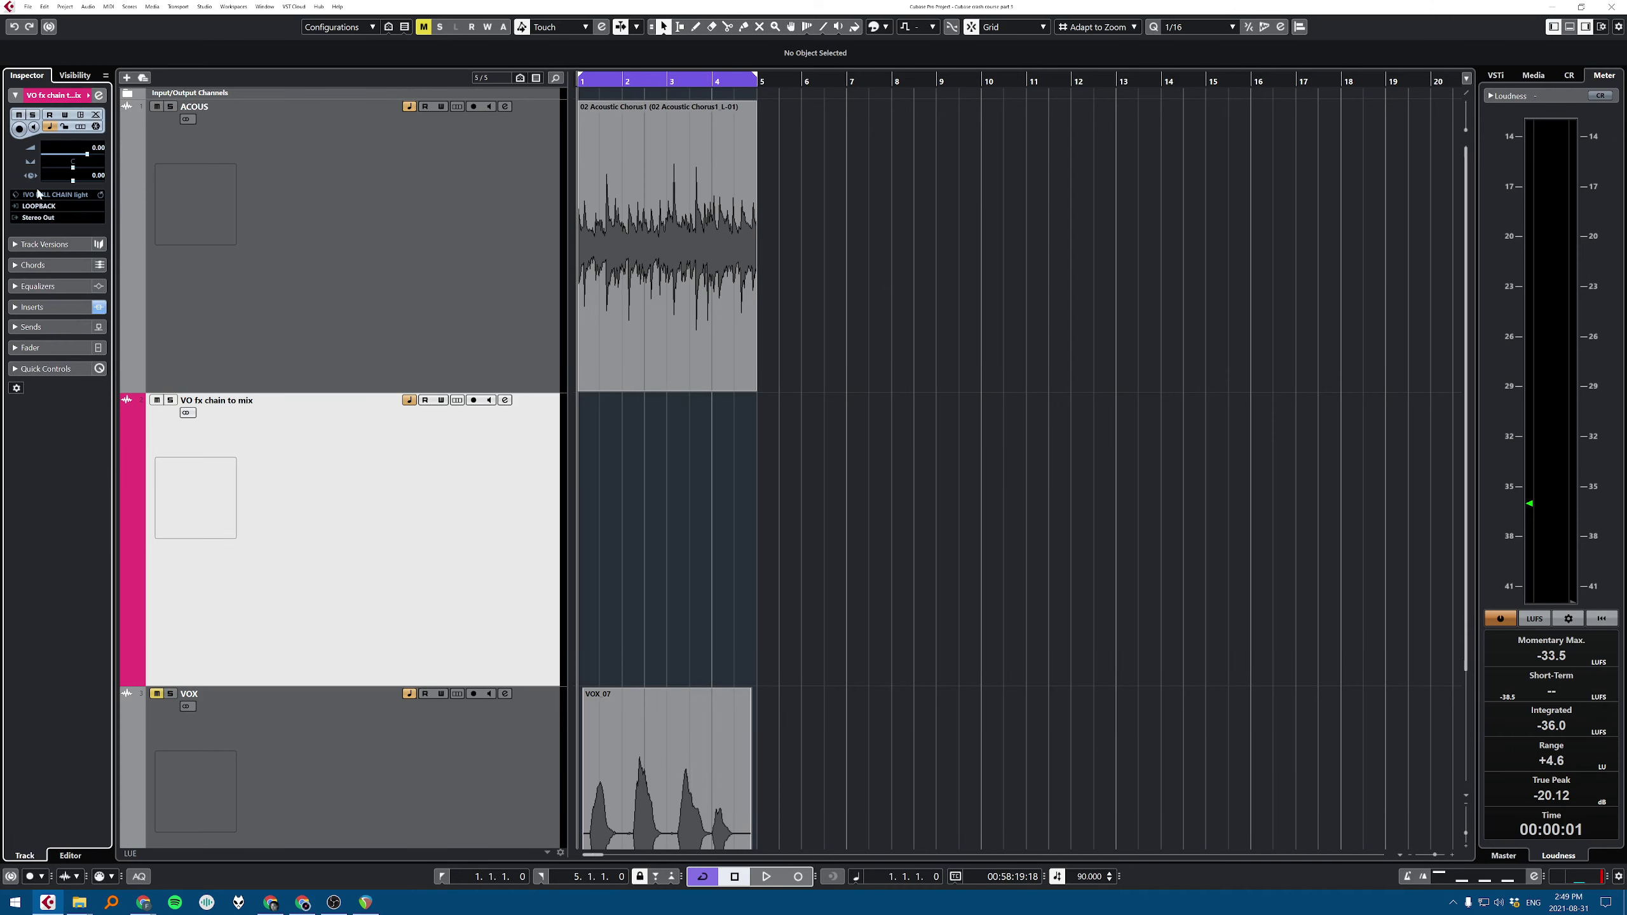
pyautogui.click(42, 207)
pyautogui.click(397, 189)
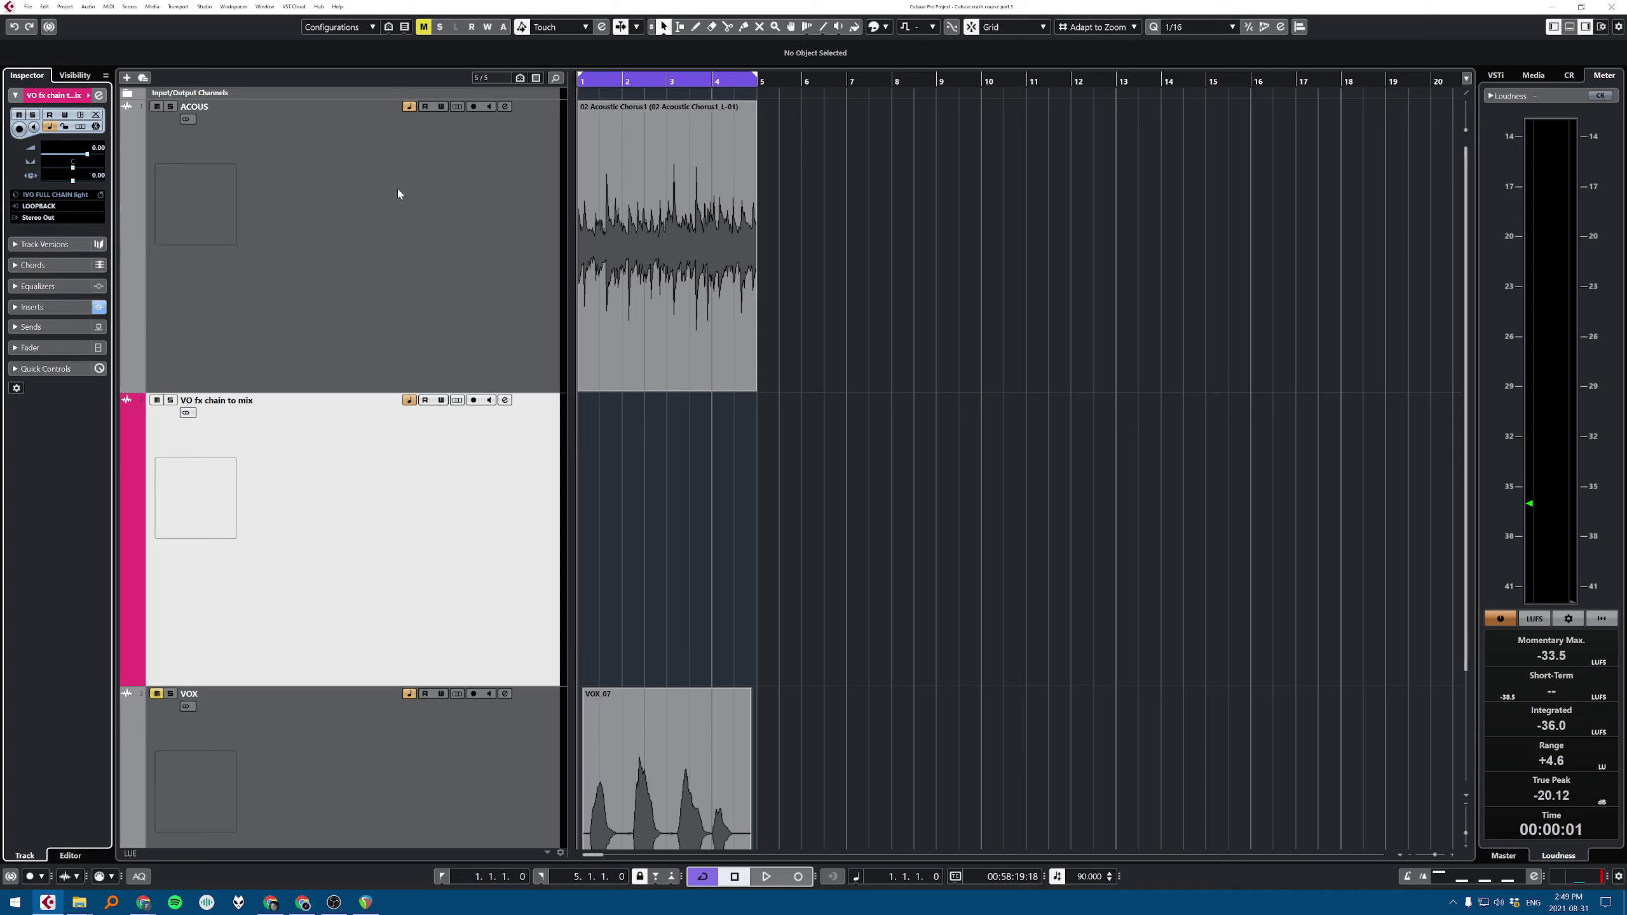
pyautogui.click(54, 210)
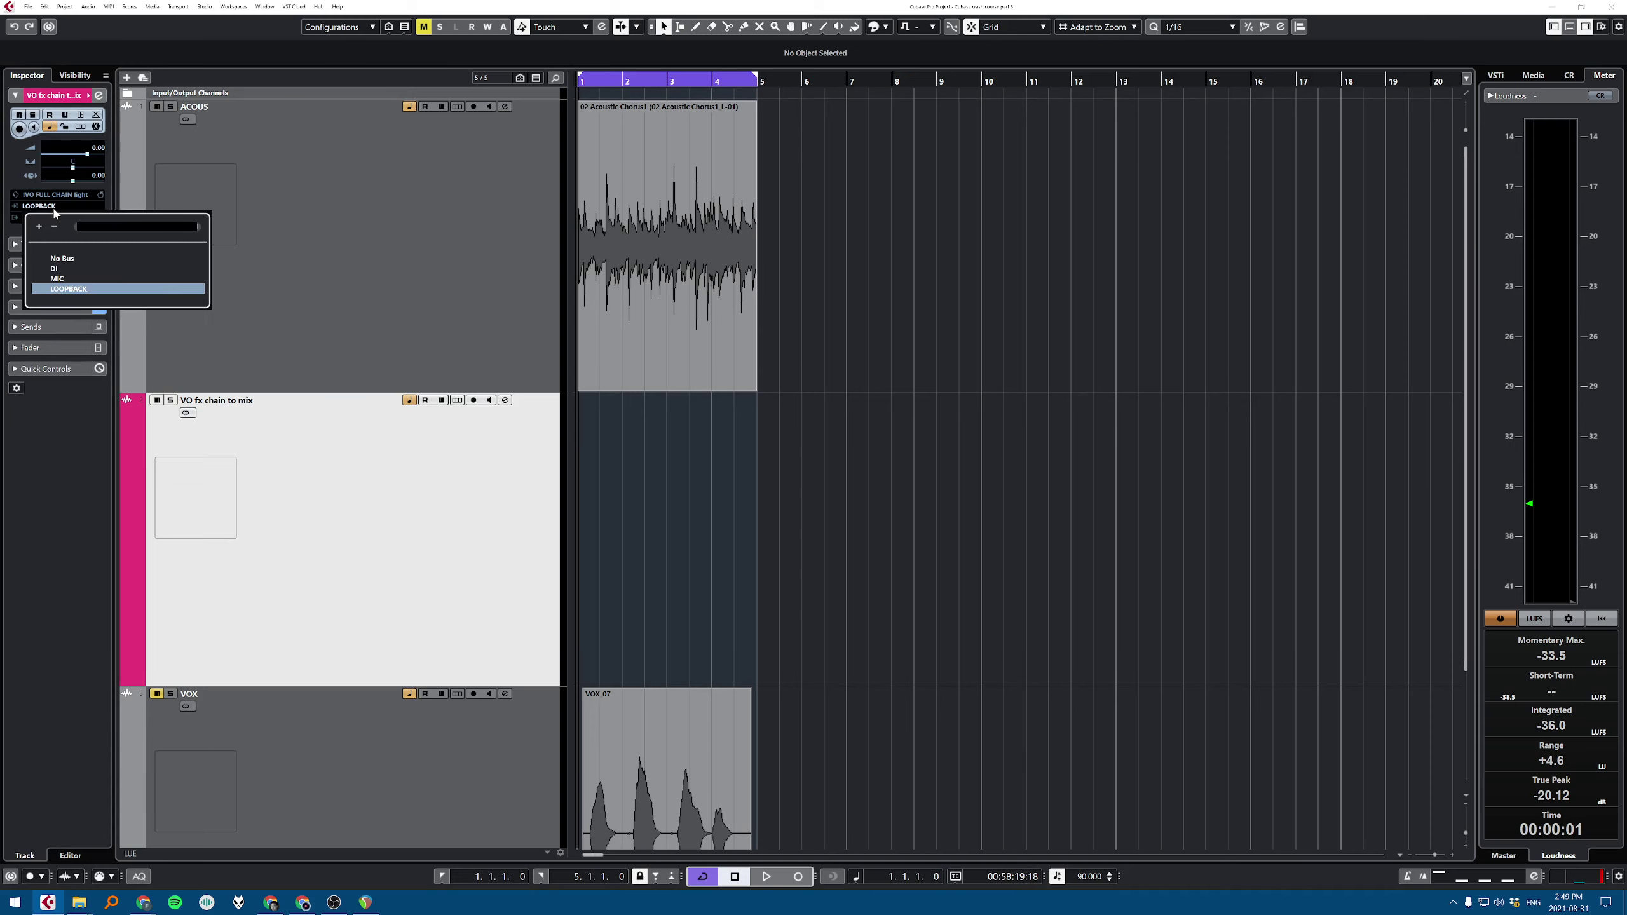
pyautogui.click(471, 182)
# Step: Remove the VO fx chain to mix track and select the ACOUS track
pyautogui.rightClick(454, 508)
pyautogui.click(496, 546)
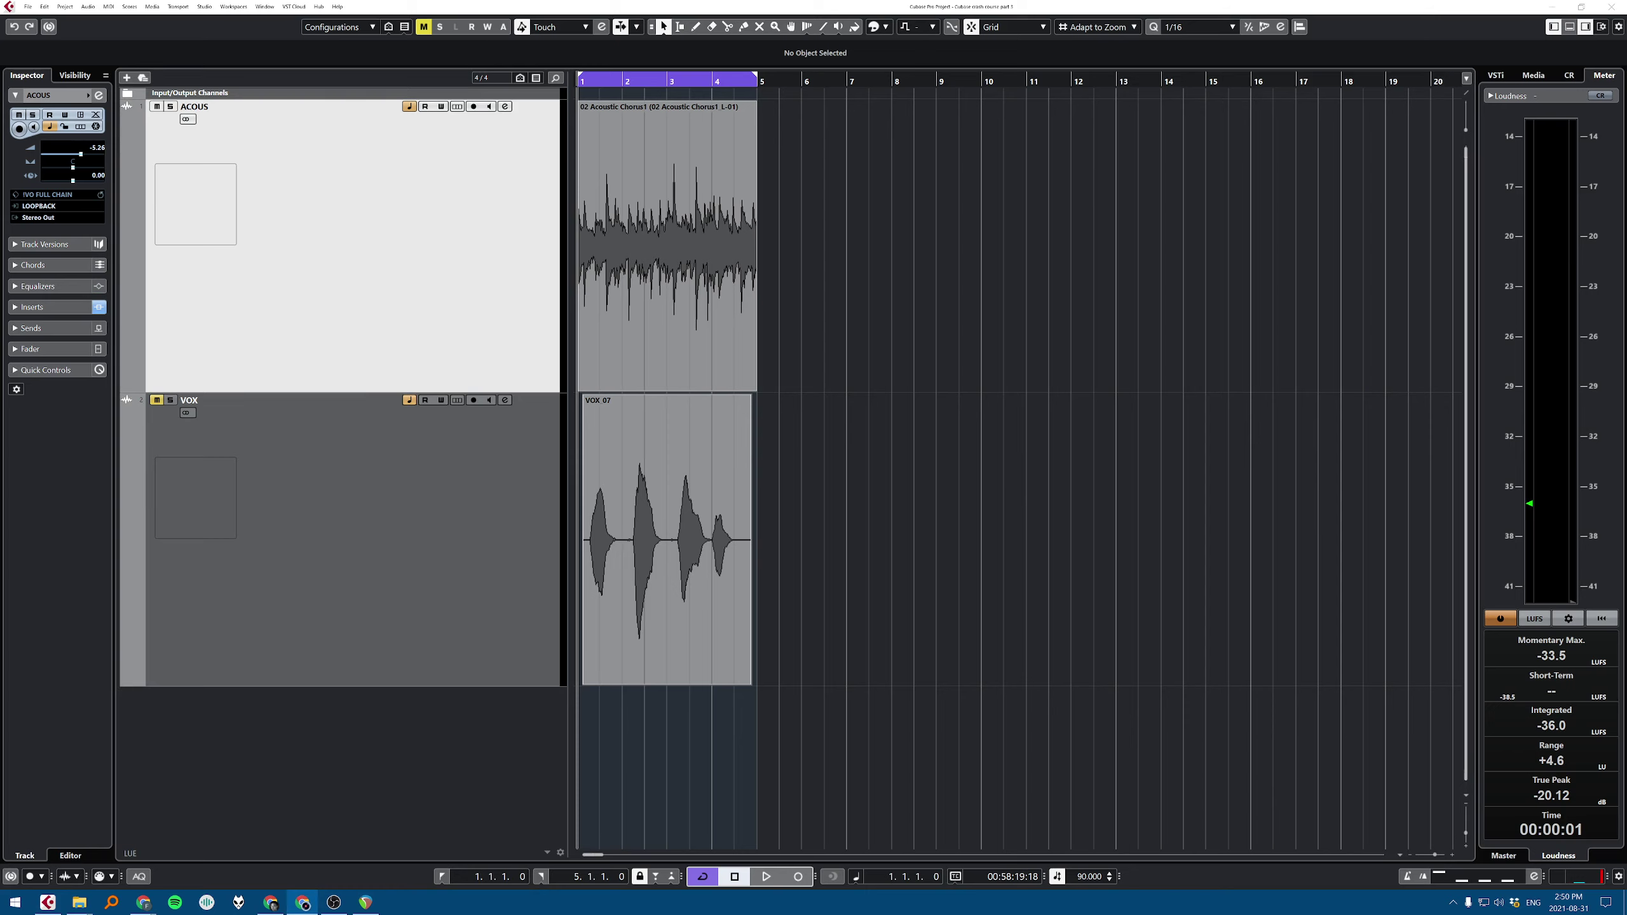
pyautogui.click(464, 255)
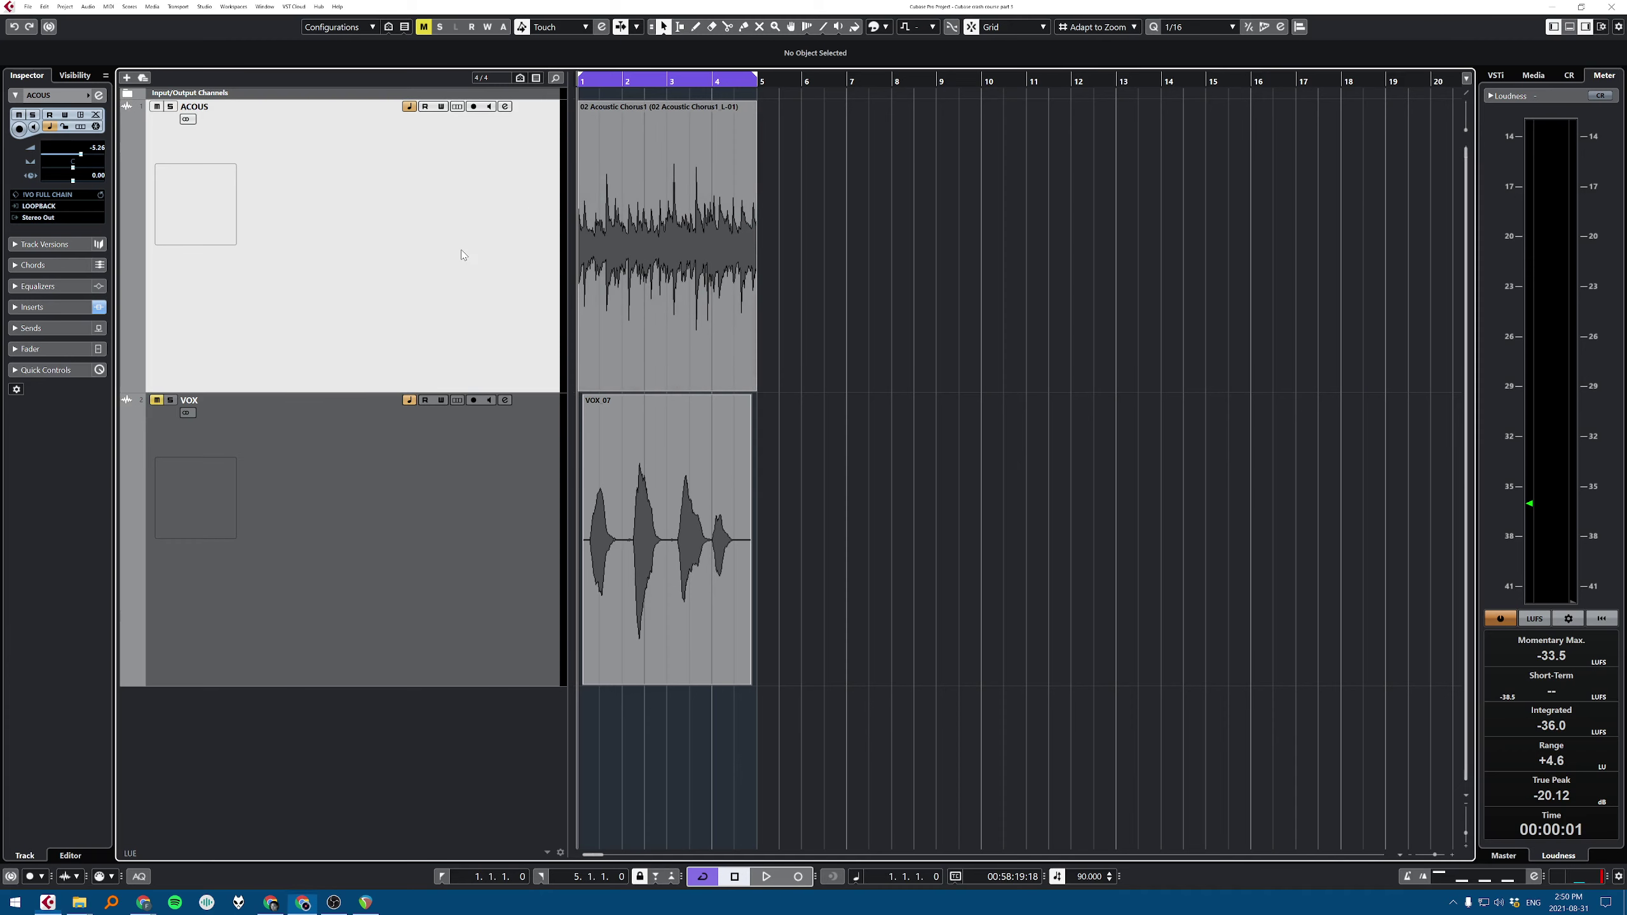
# Step: Remove the Compressor and all DeEsser plugins from the ACOUS track's inserts
pyautogui.click(31, 307)
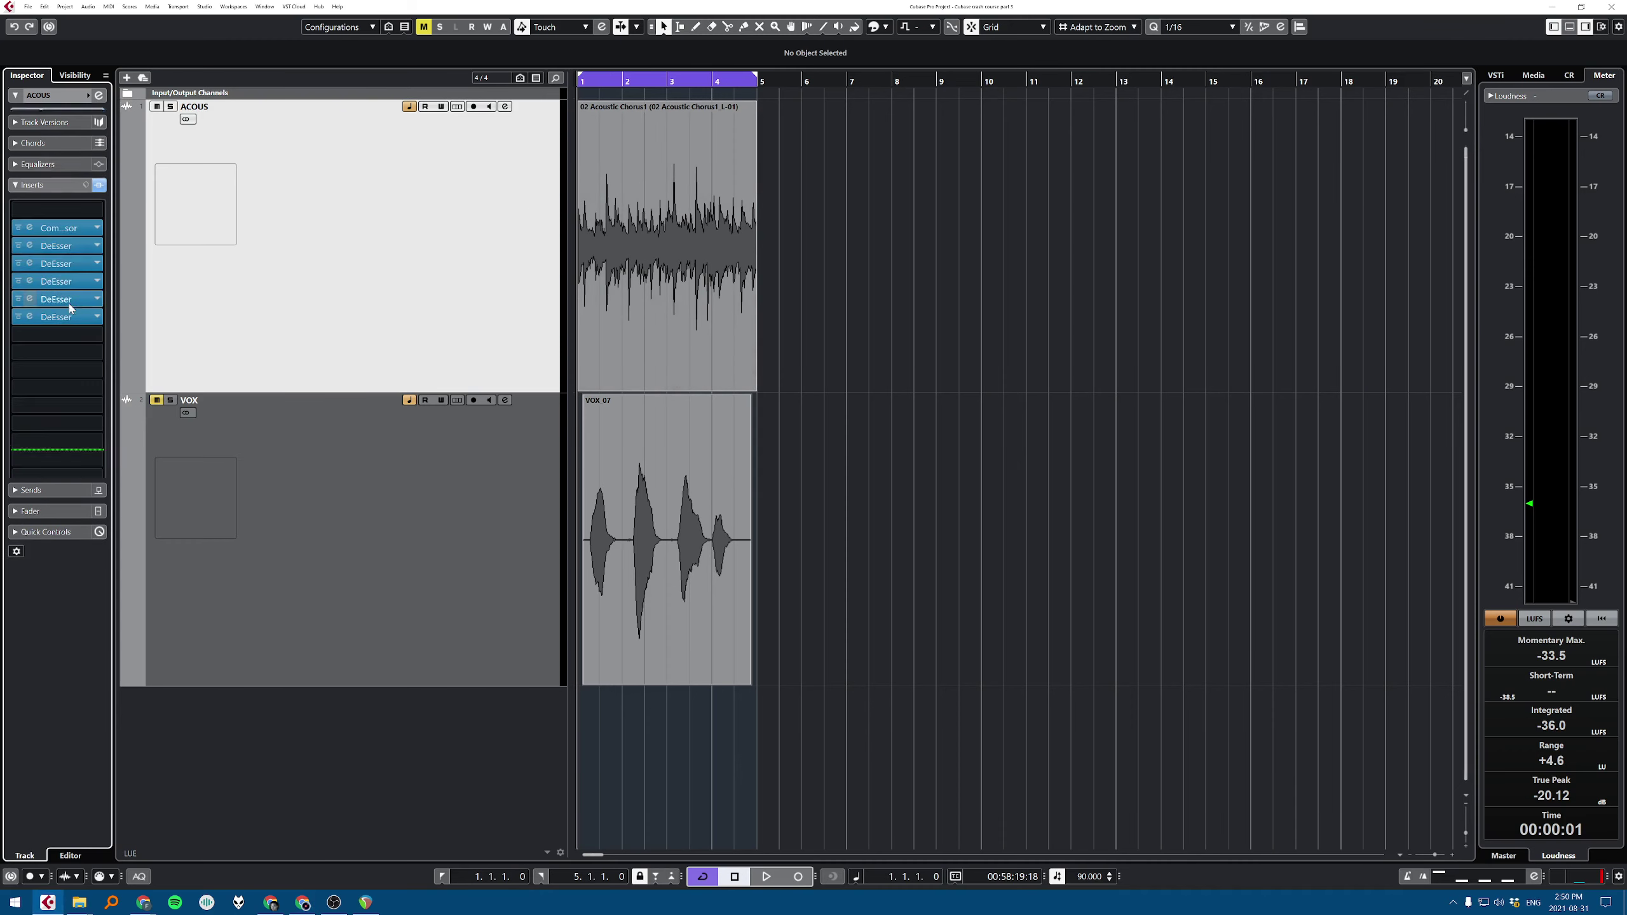
pyautogui.moveTo(45, 225); pyautogui.dragTo(192, 228)
pyautogui.moveTo(39, 256); pyautogui.dragTo(218, 269)
pyautogui.moveTo(43, 294); pyautogui.dragTo(253, 286)
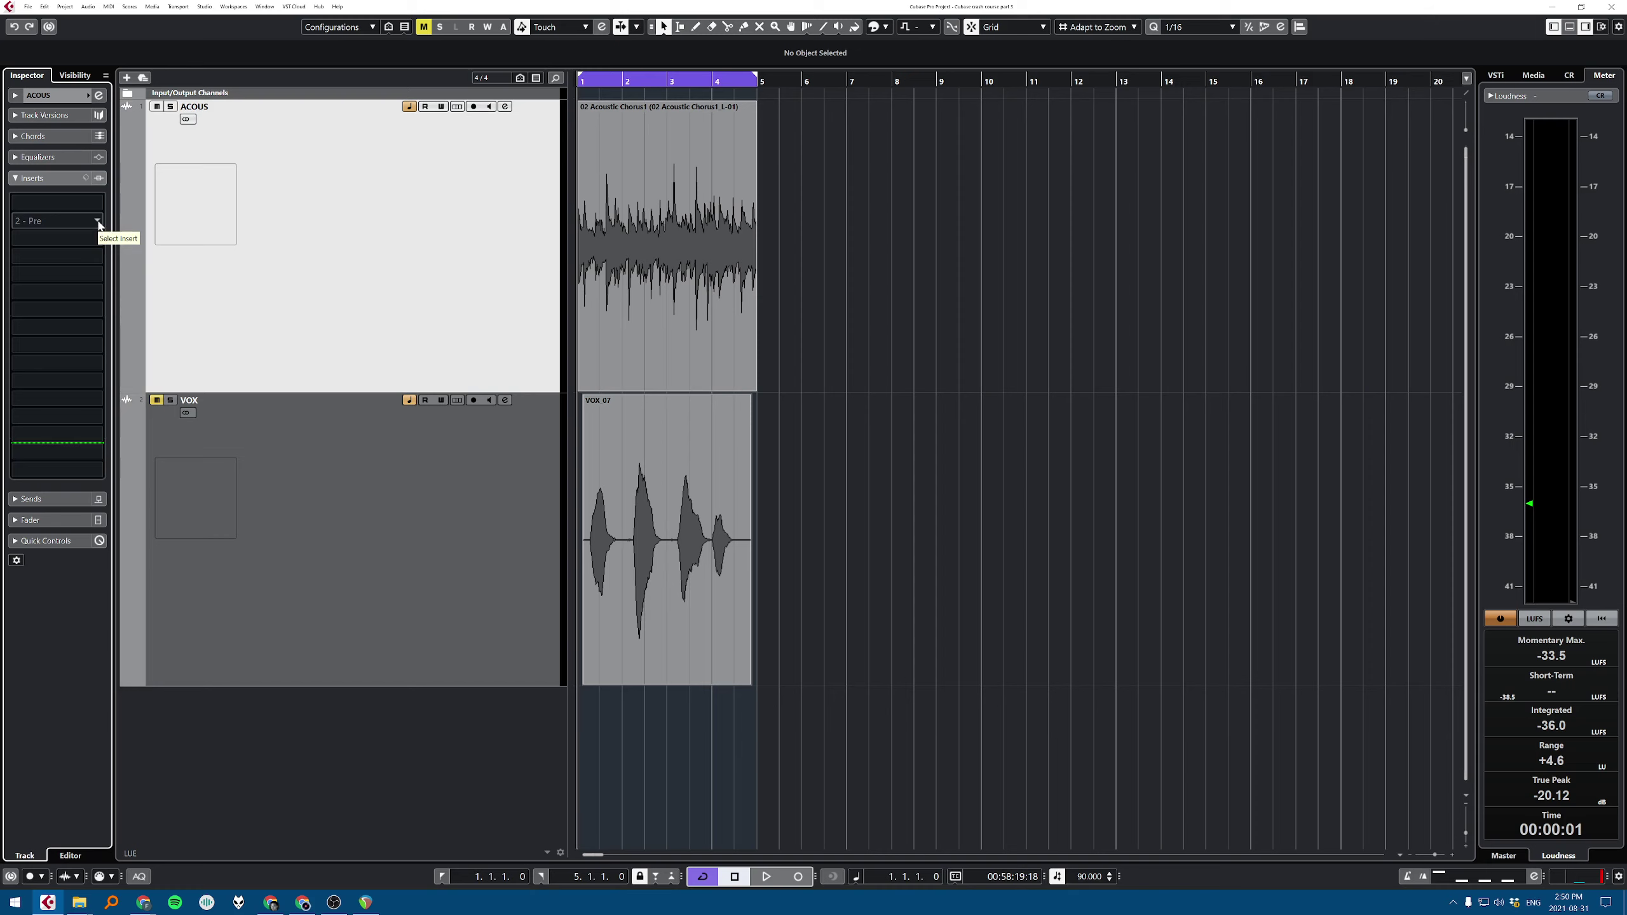
# Step: Play back the project briefly with the ACOUS inserts empty and open the plugin selector without choosing an effect
pyautogui.press('space')
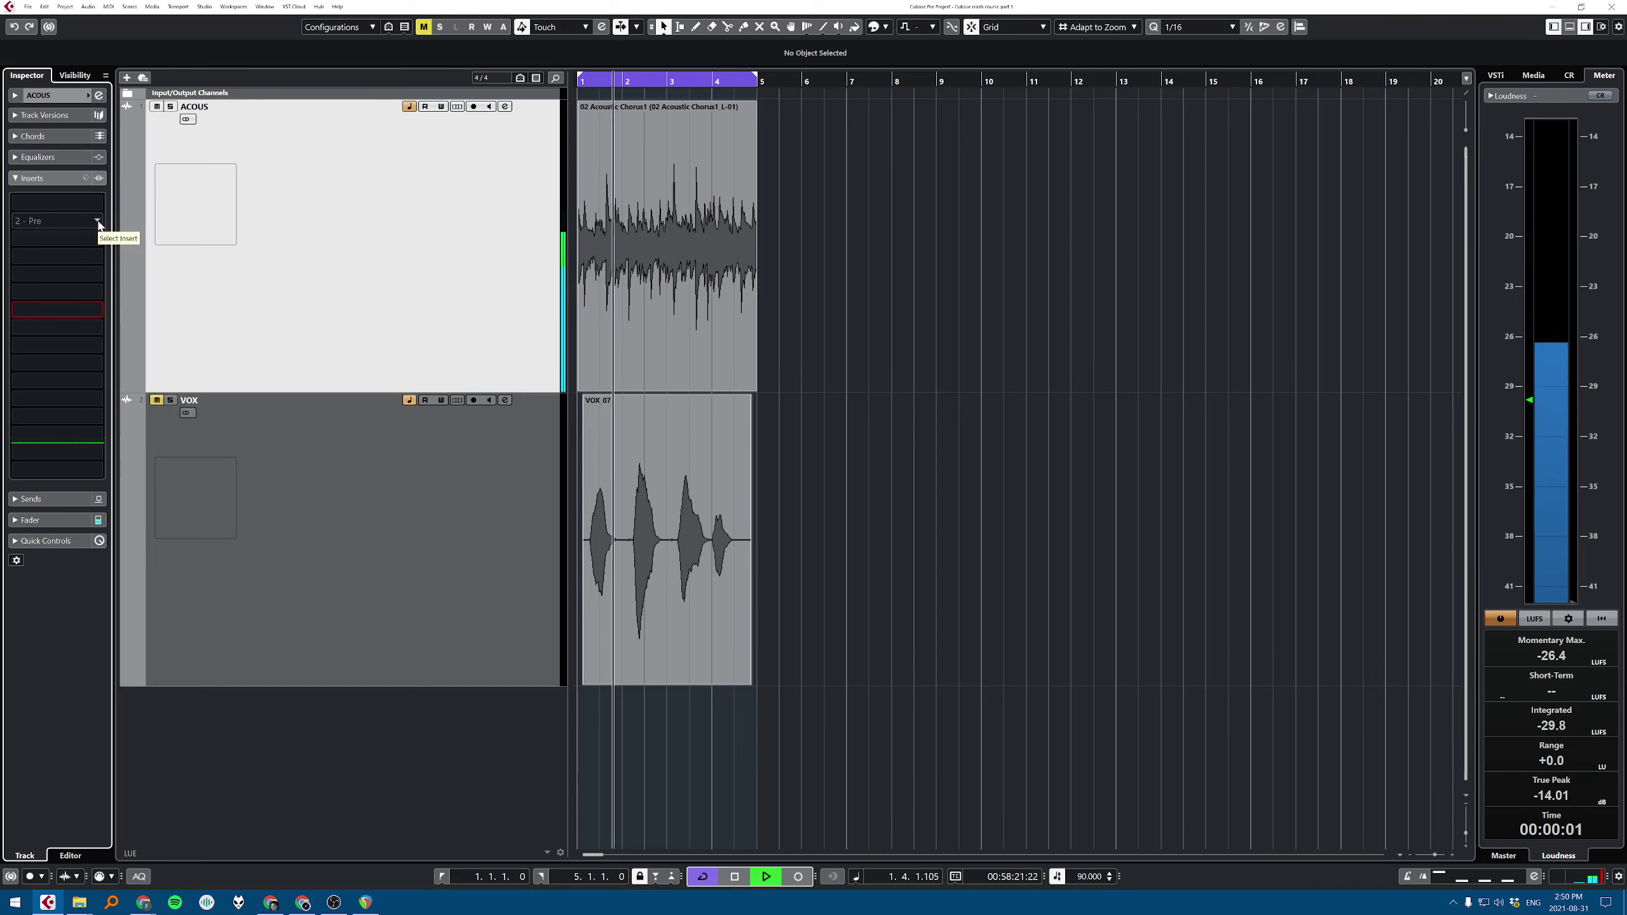
pyautogui.press('space')
pyautogui.click(97, 221)
pyautogui.click(411, 208)
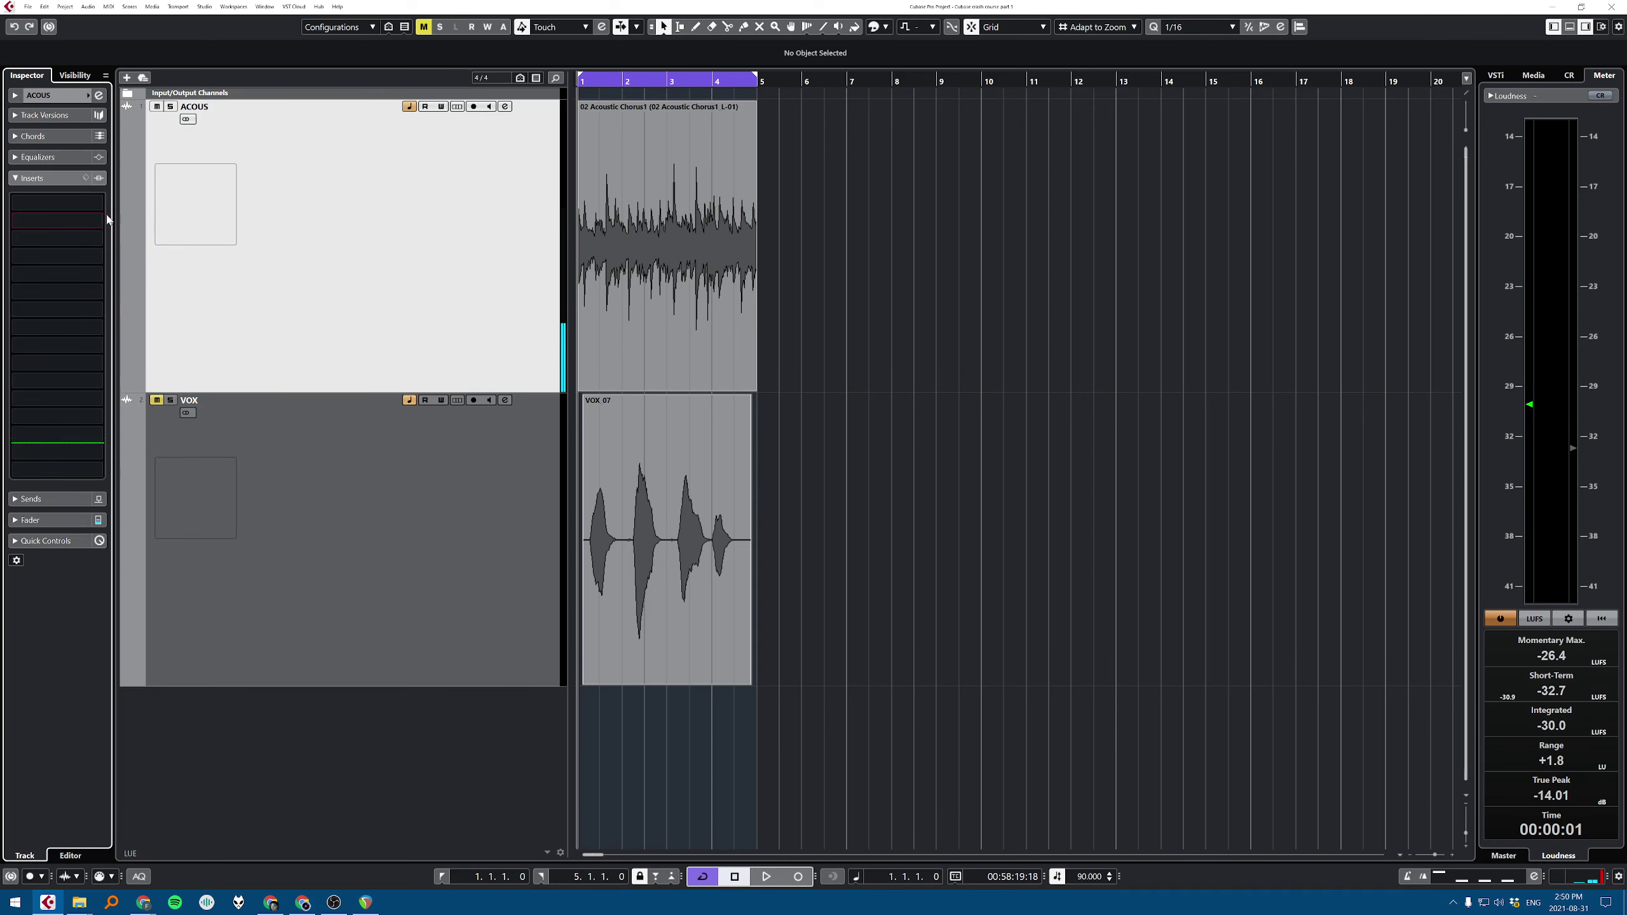
# Step: Expand the Input/Output Channels folder, select the Stereo Out track and fit the whole project in view
pyautogui.click(128, 93)
pyautogui.click(362, 197)
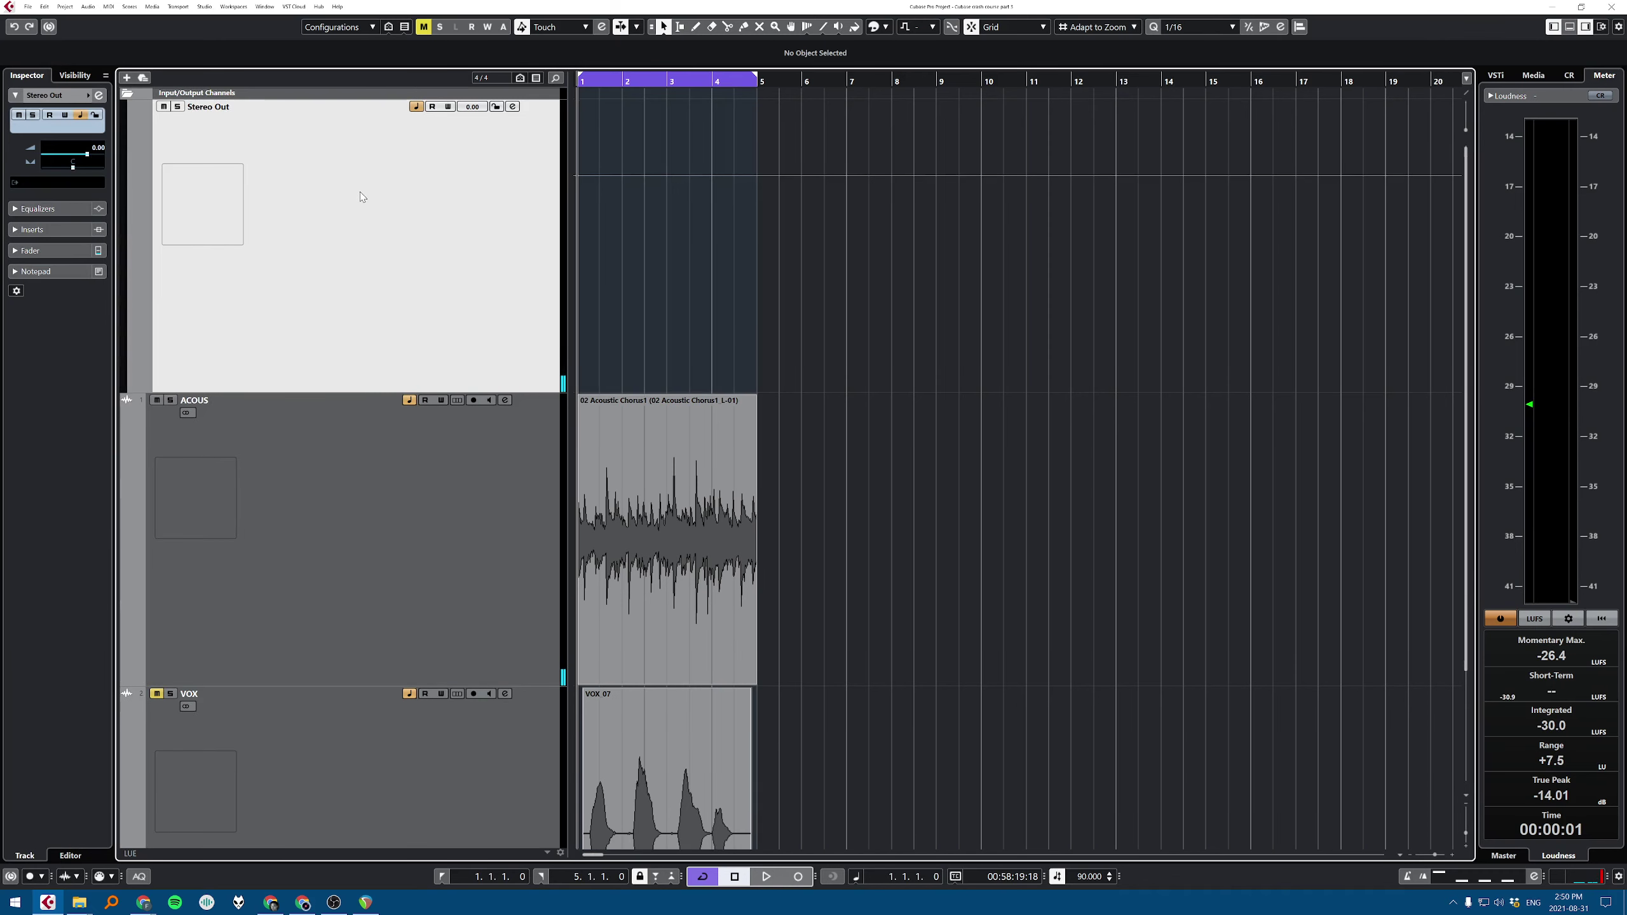
pyautogui.hotkey('shift', 'f')
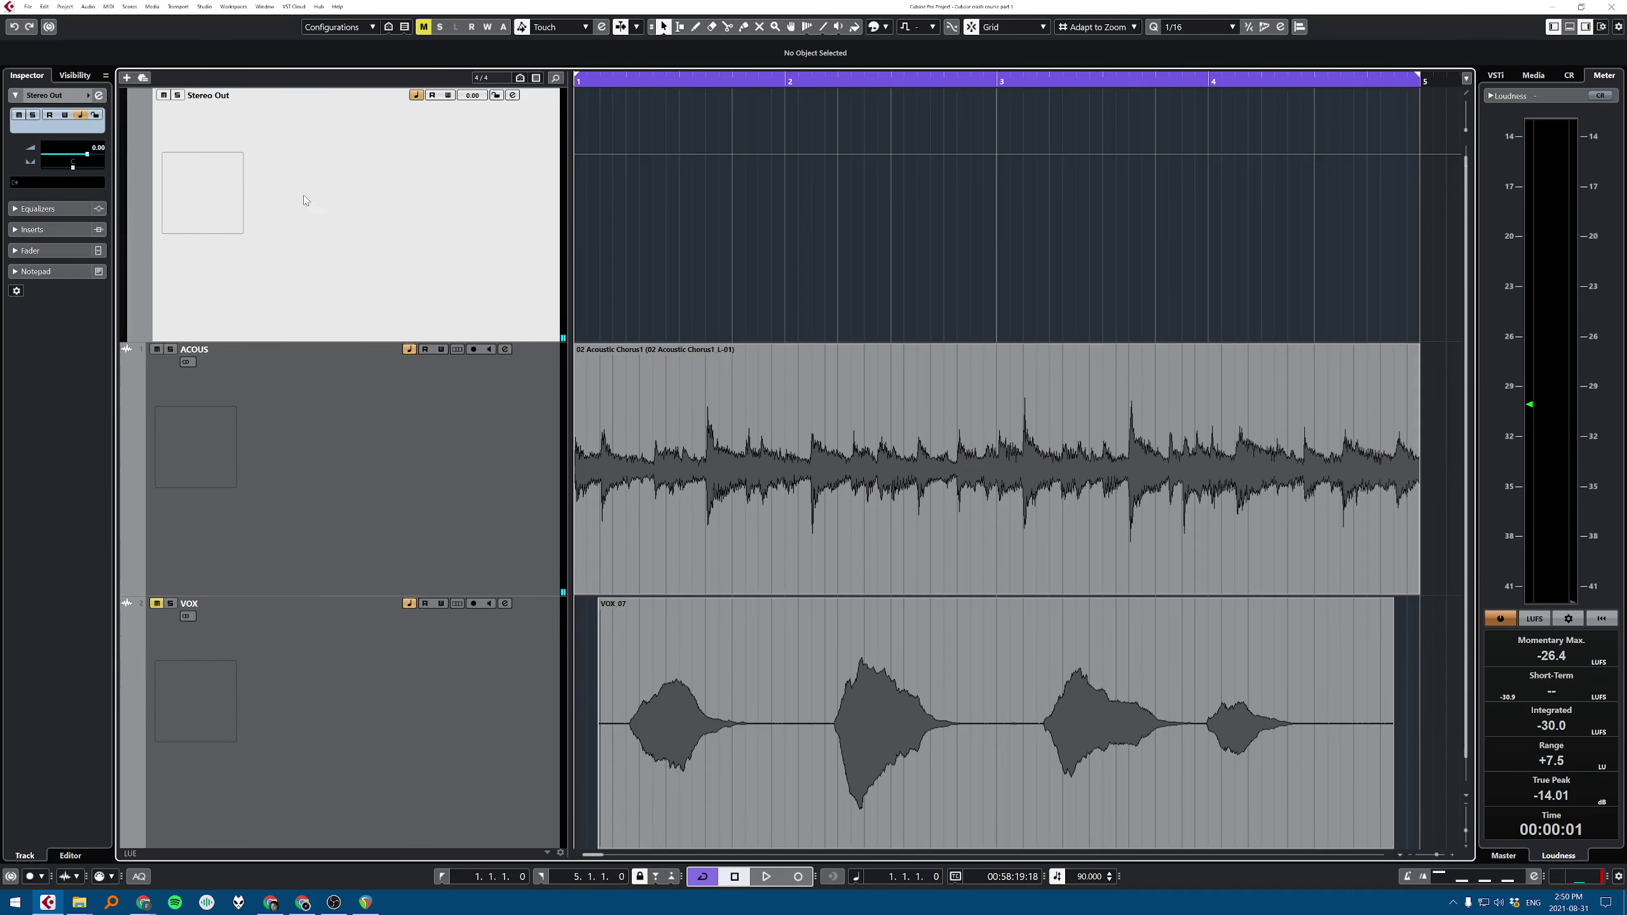
# Step: Insert SuperVision in the fifth insert slot of Stereo Out, then reposition and enlarge its window
pyautogui.click(72, 229)
pyautogui.click(72, 229)
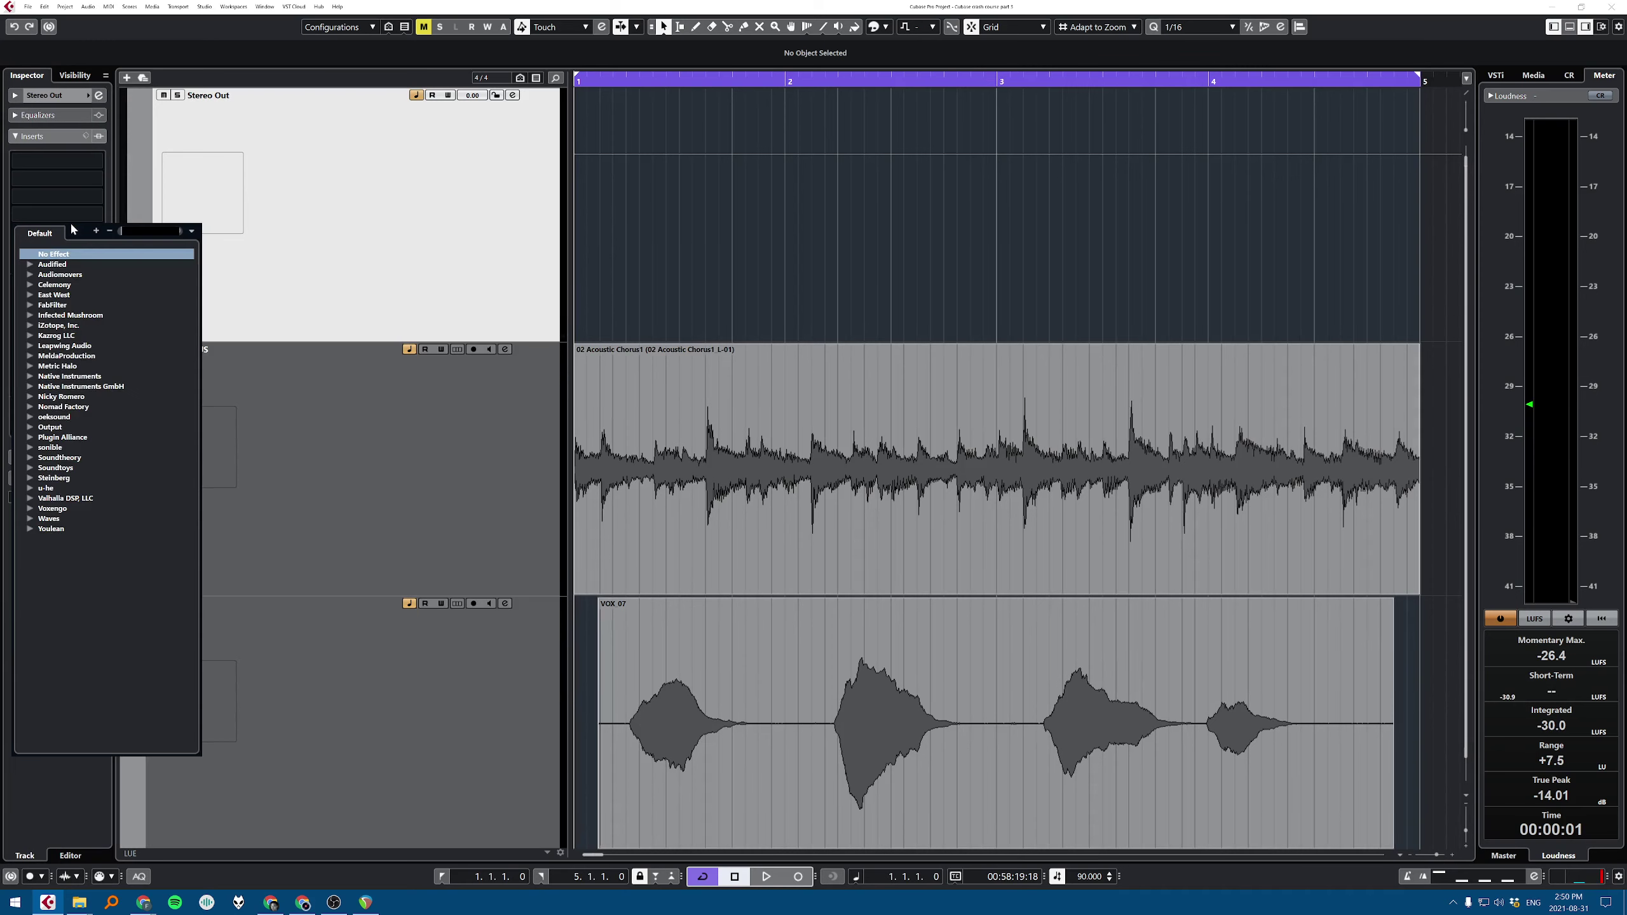
pyautogui.write('supervision')
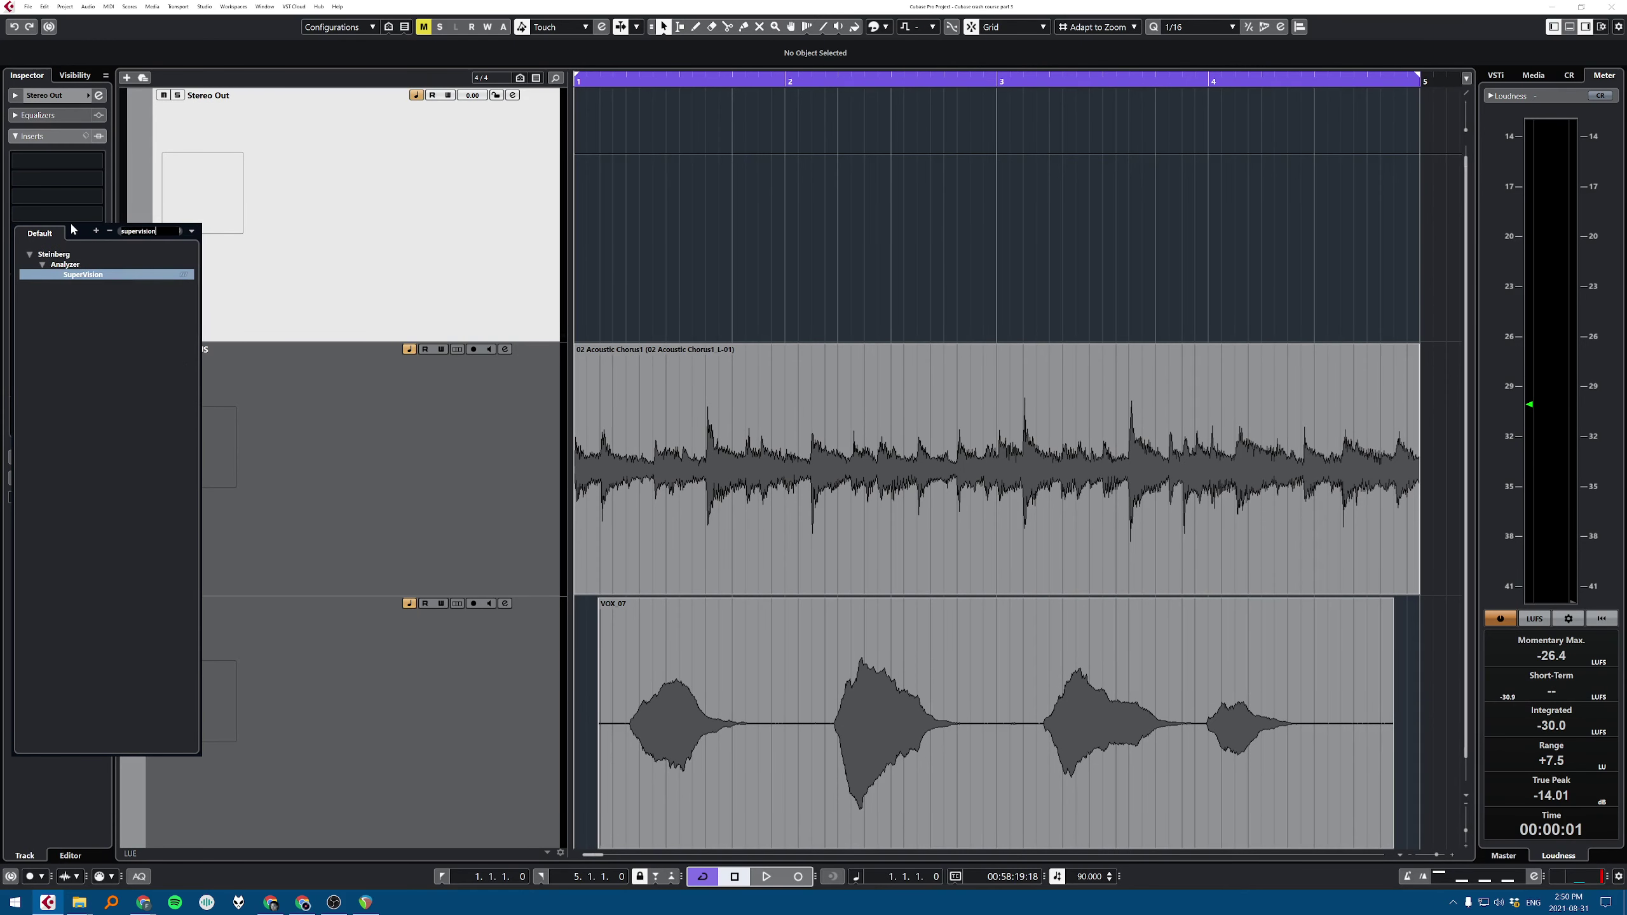
pyautogui.press('Return')
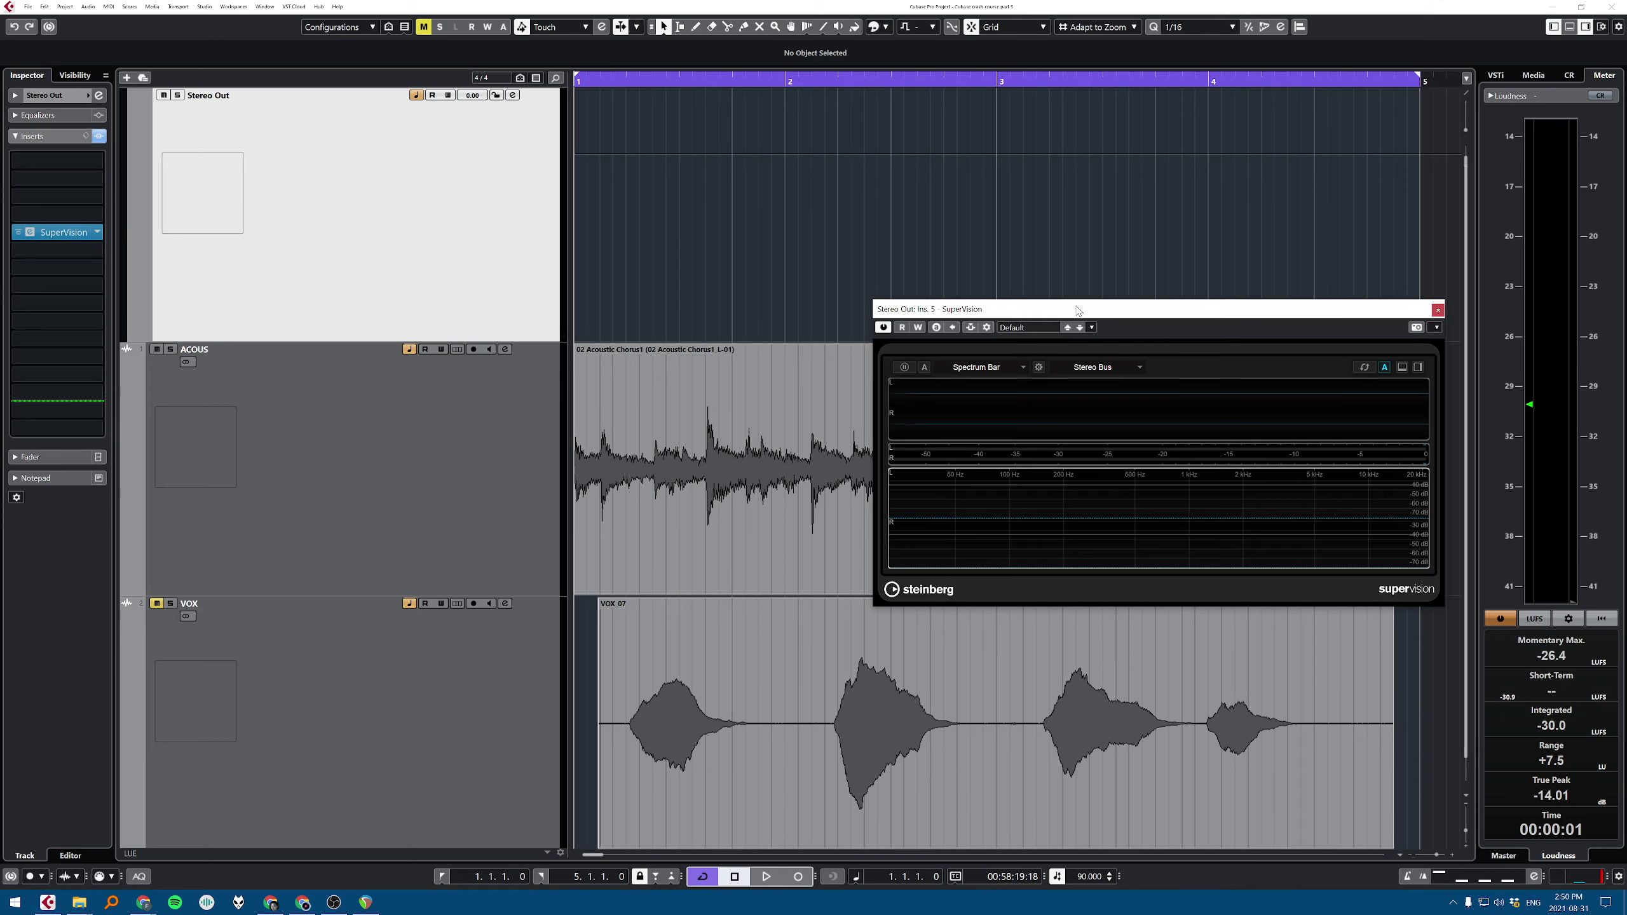
pyautogui.moveTo(1076, 311); pyautogui.dragTo(810, 73)
pyautogui.moveTo(1182, 374); pyautogui.dragTo(1235, 614)
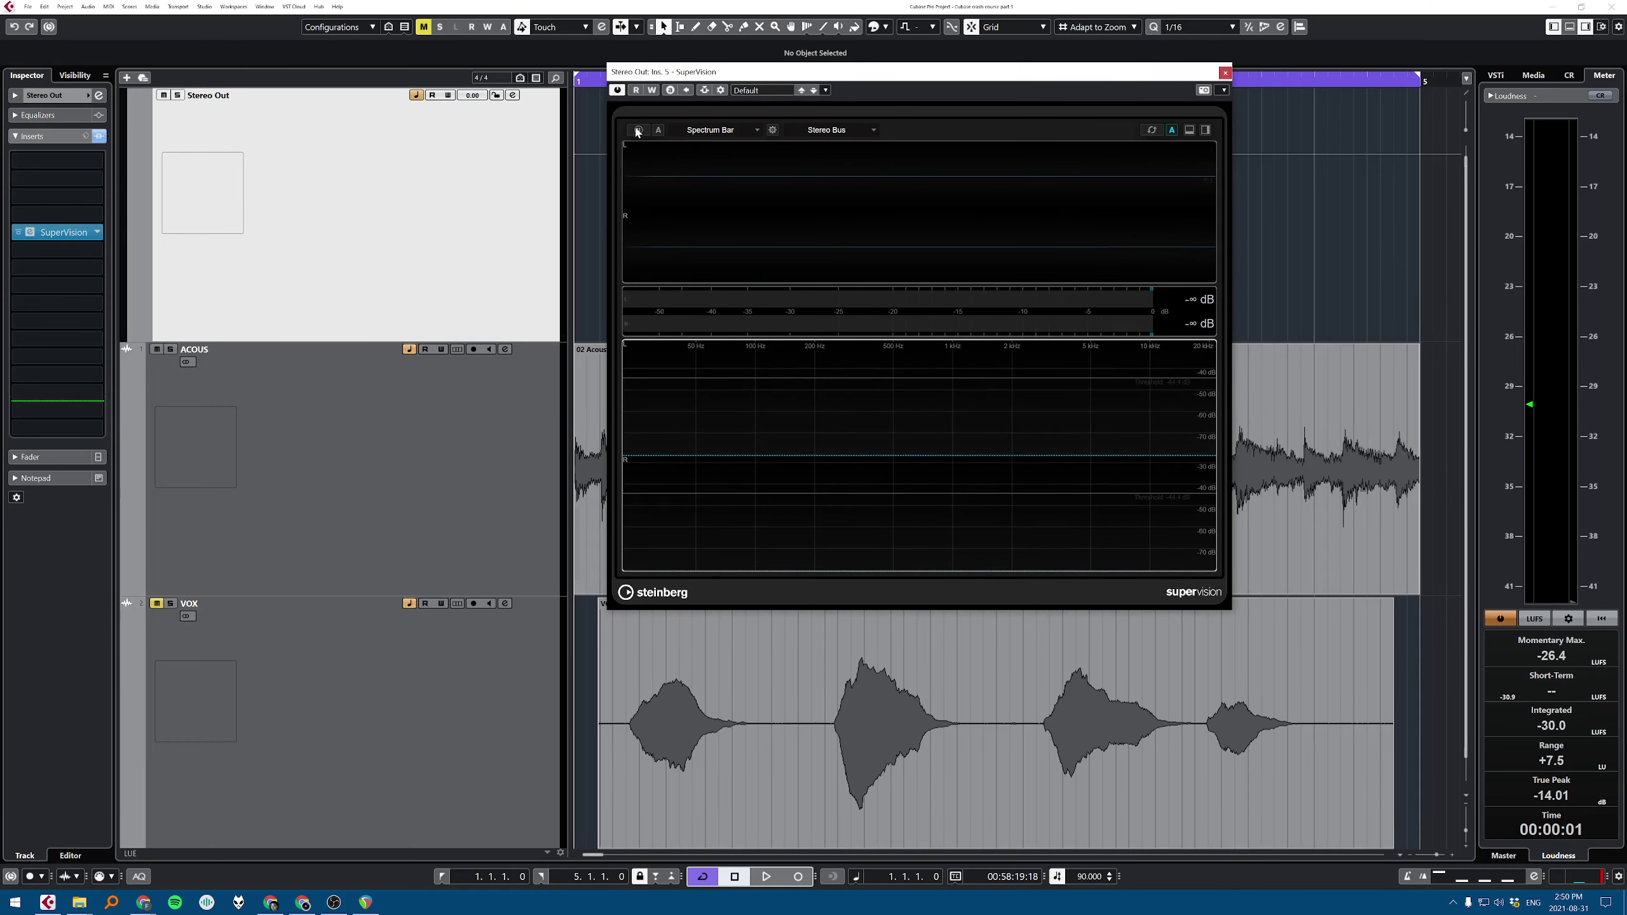
# Step: Play back the project several times to examine SuperVision's Wavescope, Level and Spectrum Bar modules
pyautogui.press('space')
pyautogui.press('space')
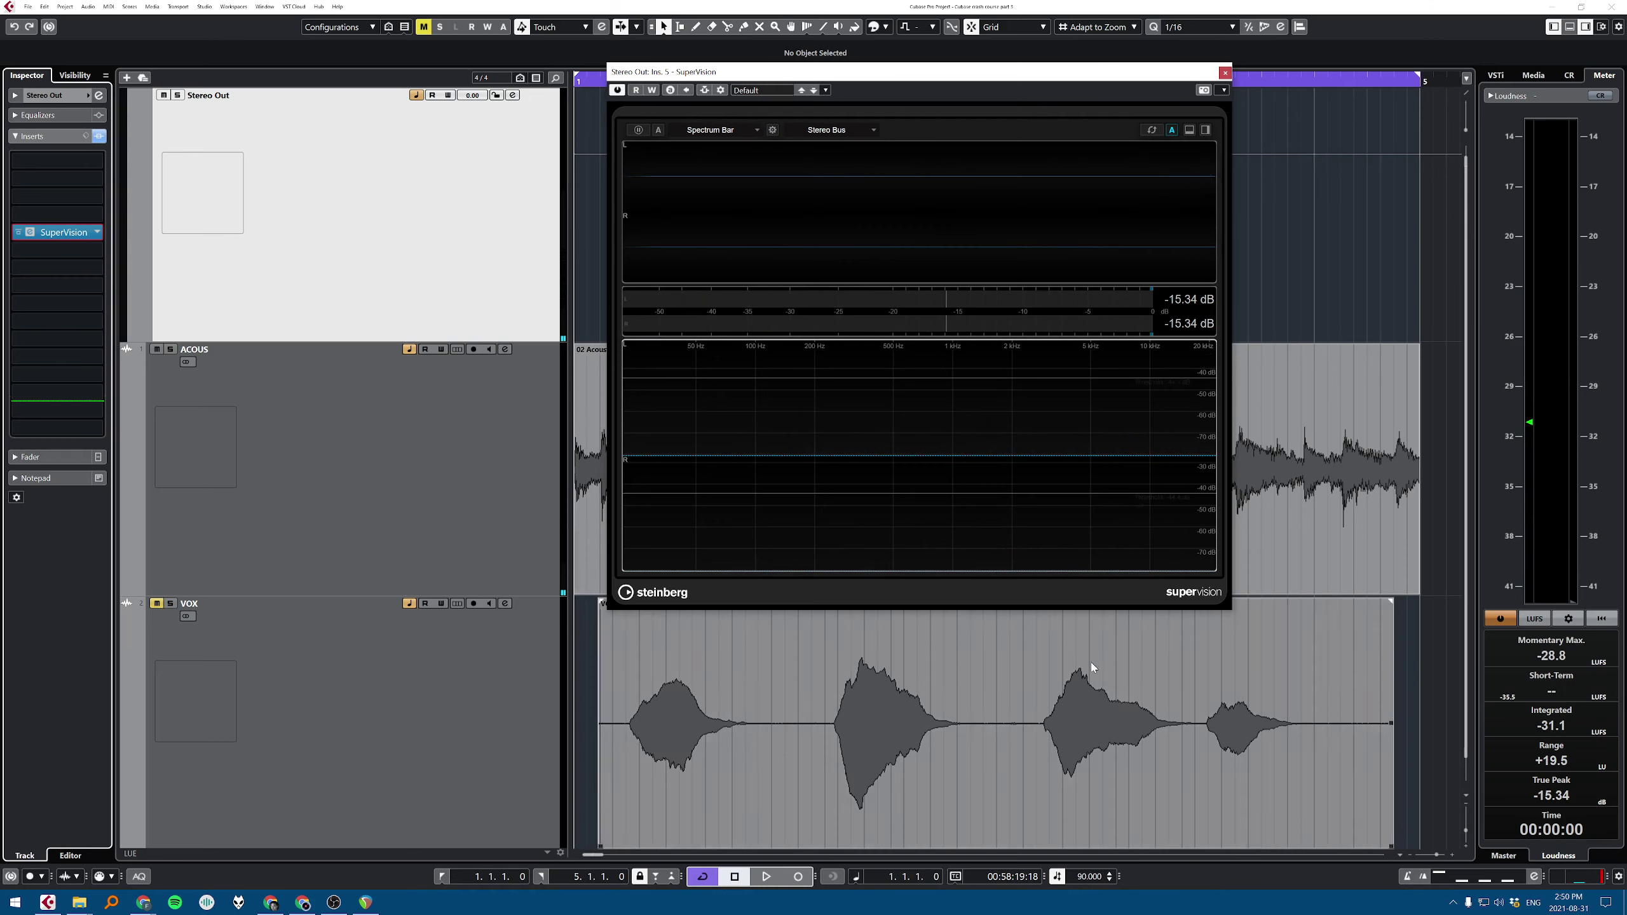
pyautogui.click(849, 218)
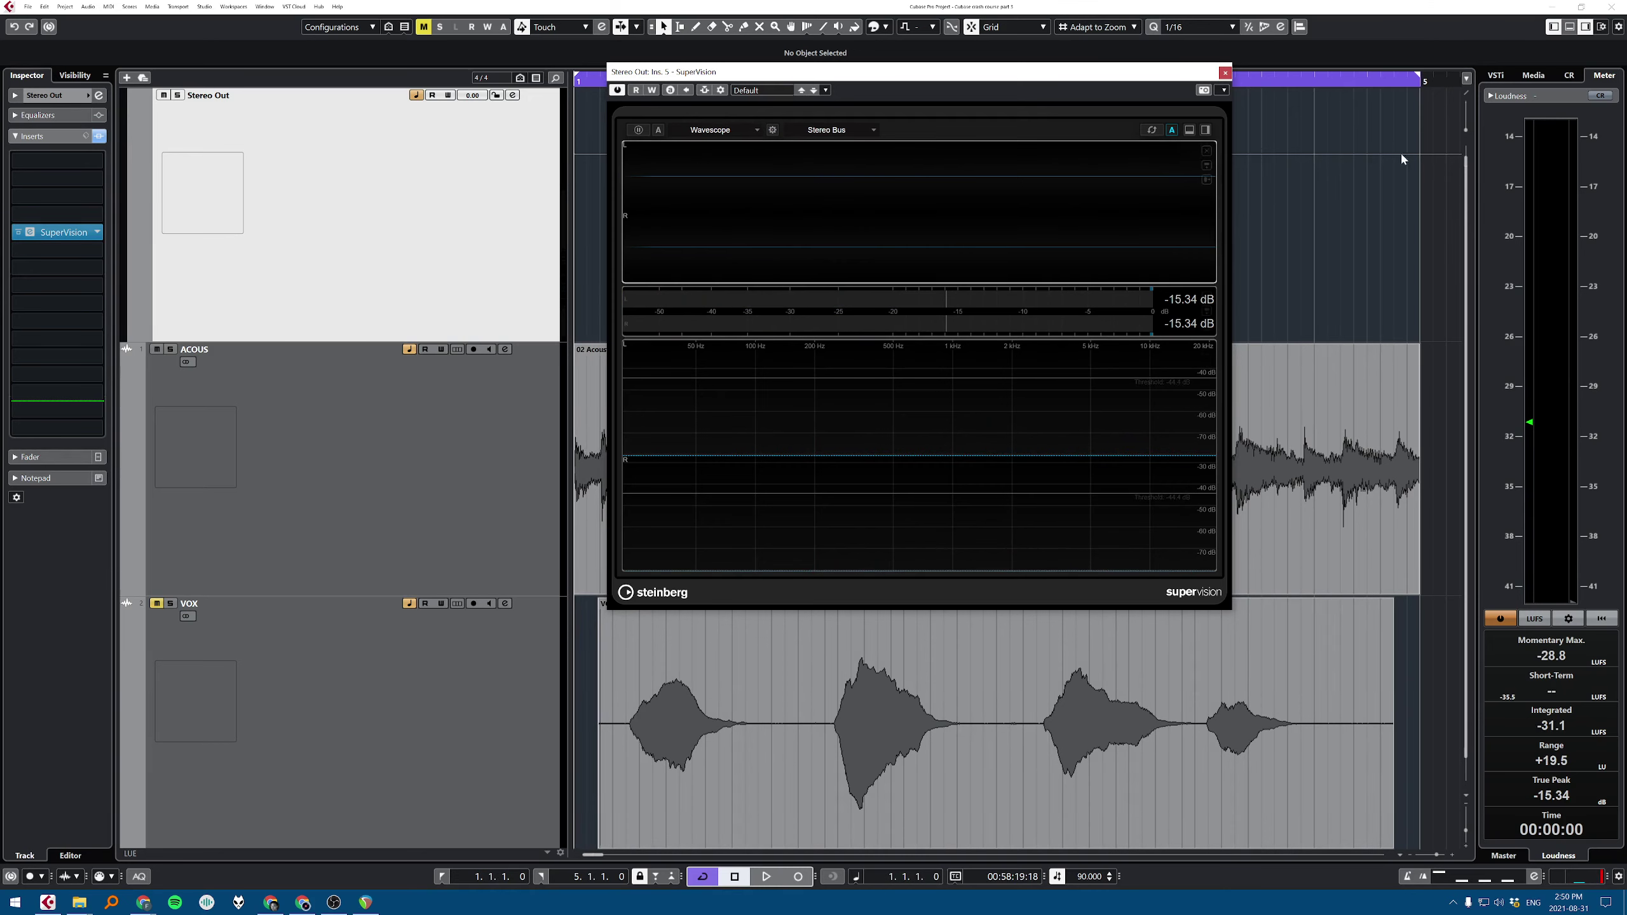
pyautogui.press('space')
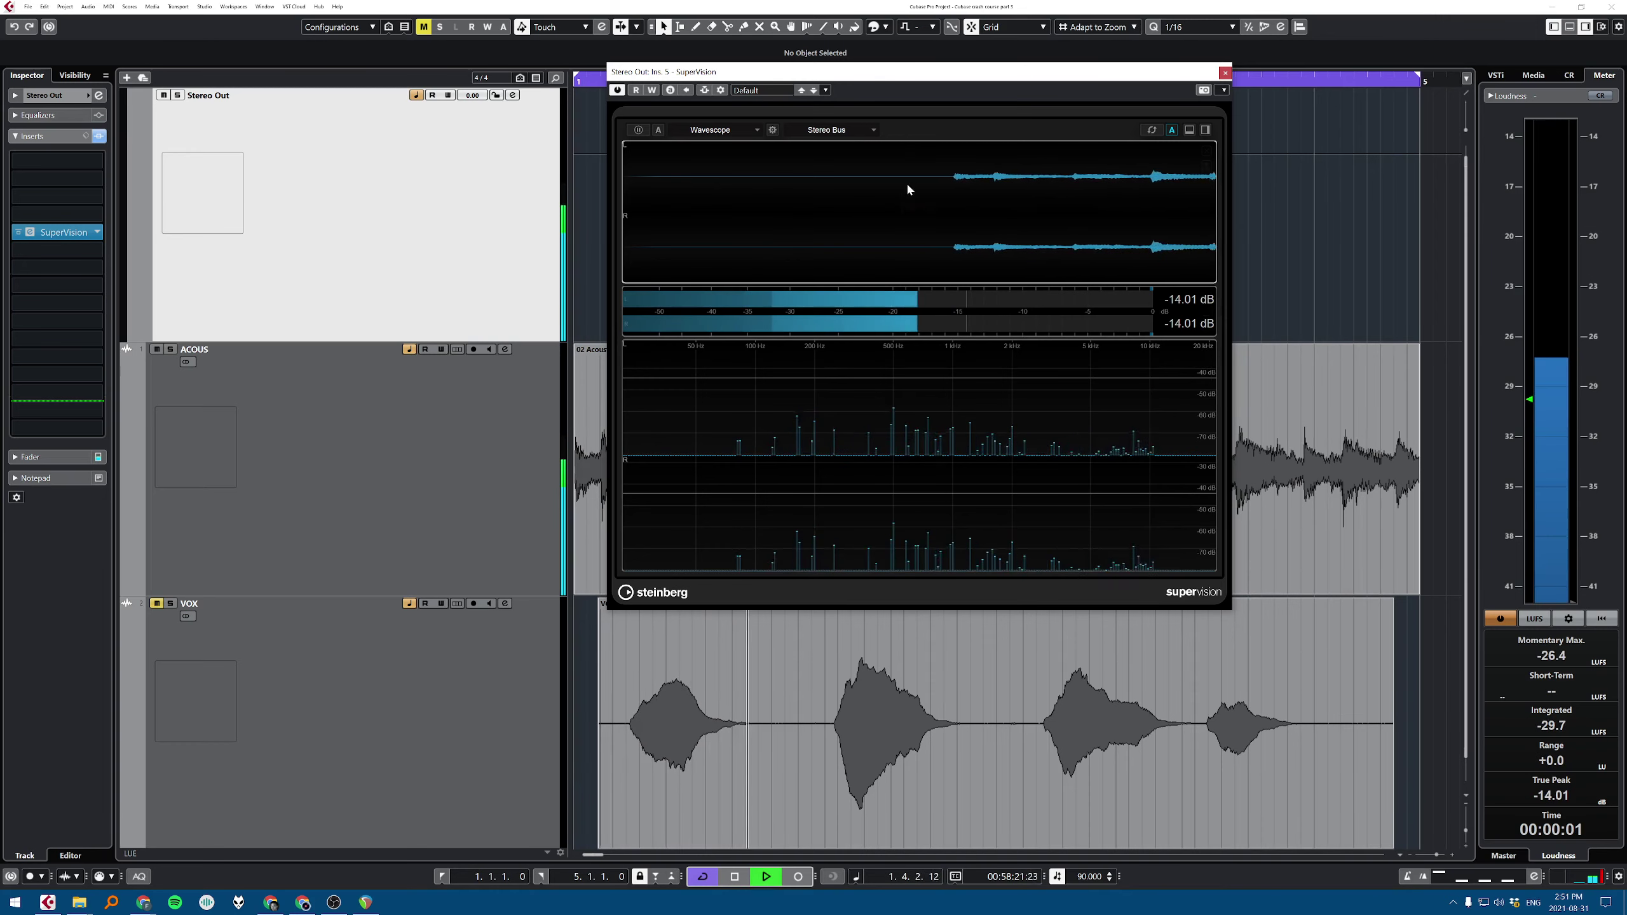
pyautogui.press('space')
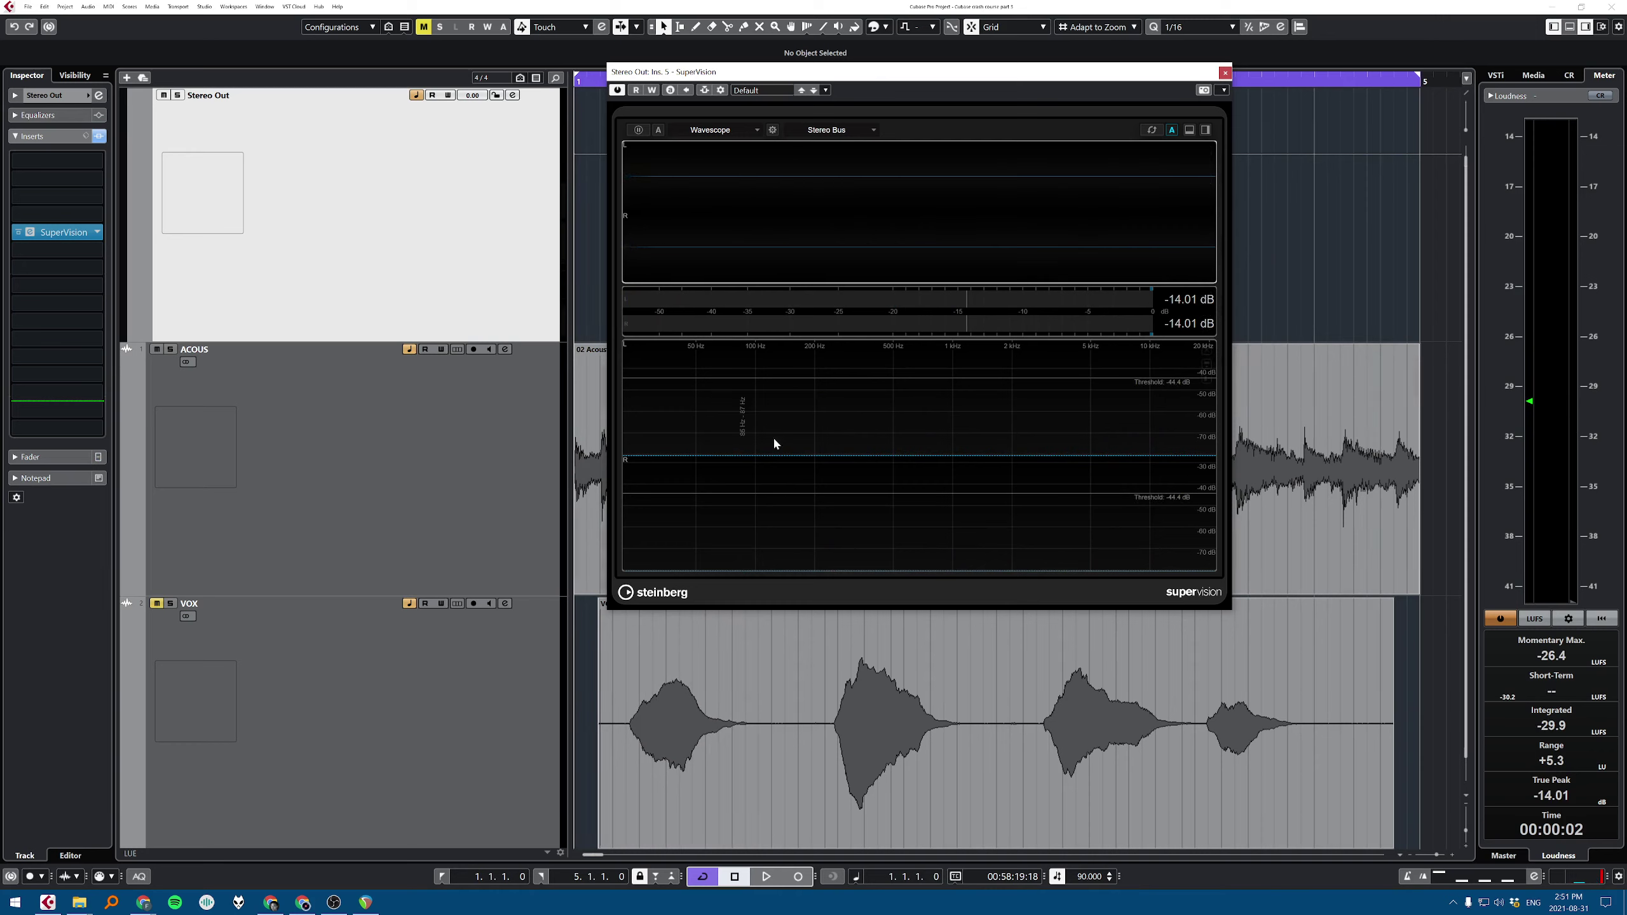
pyautogui.press('space')
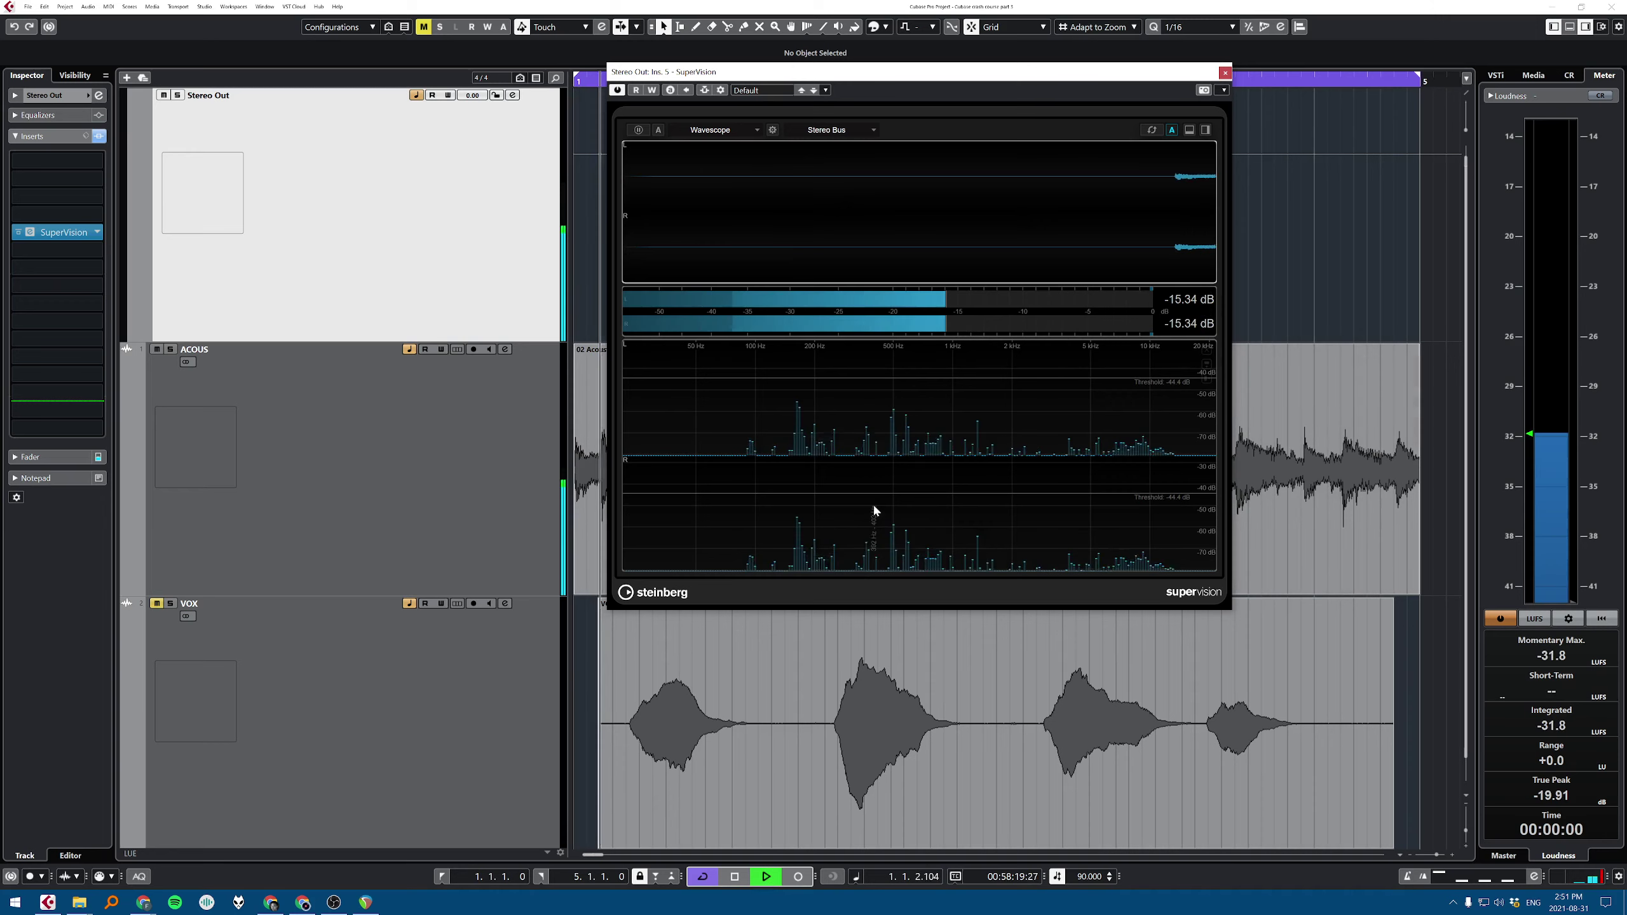
pyautogui.press('space')
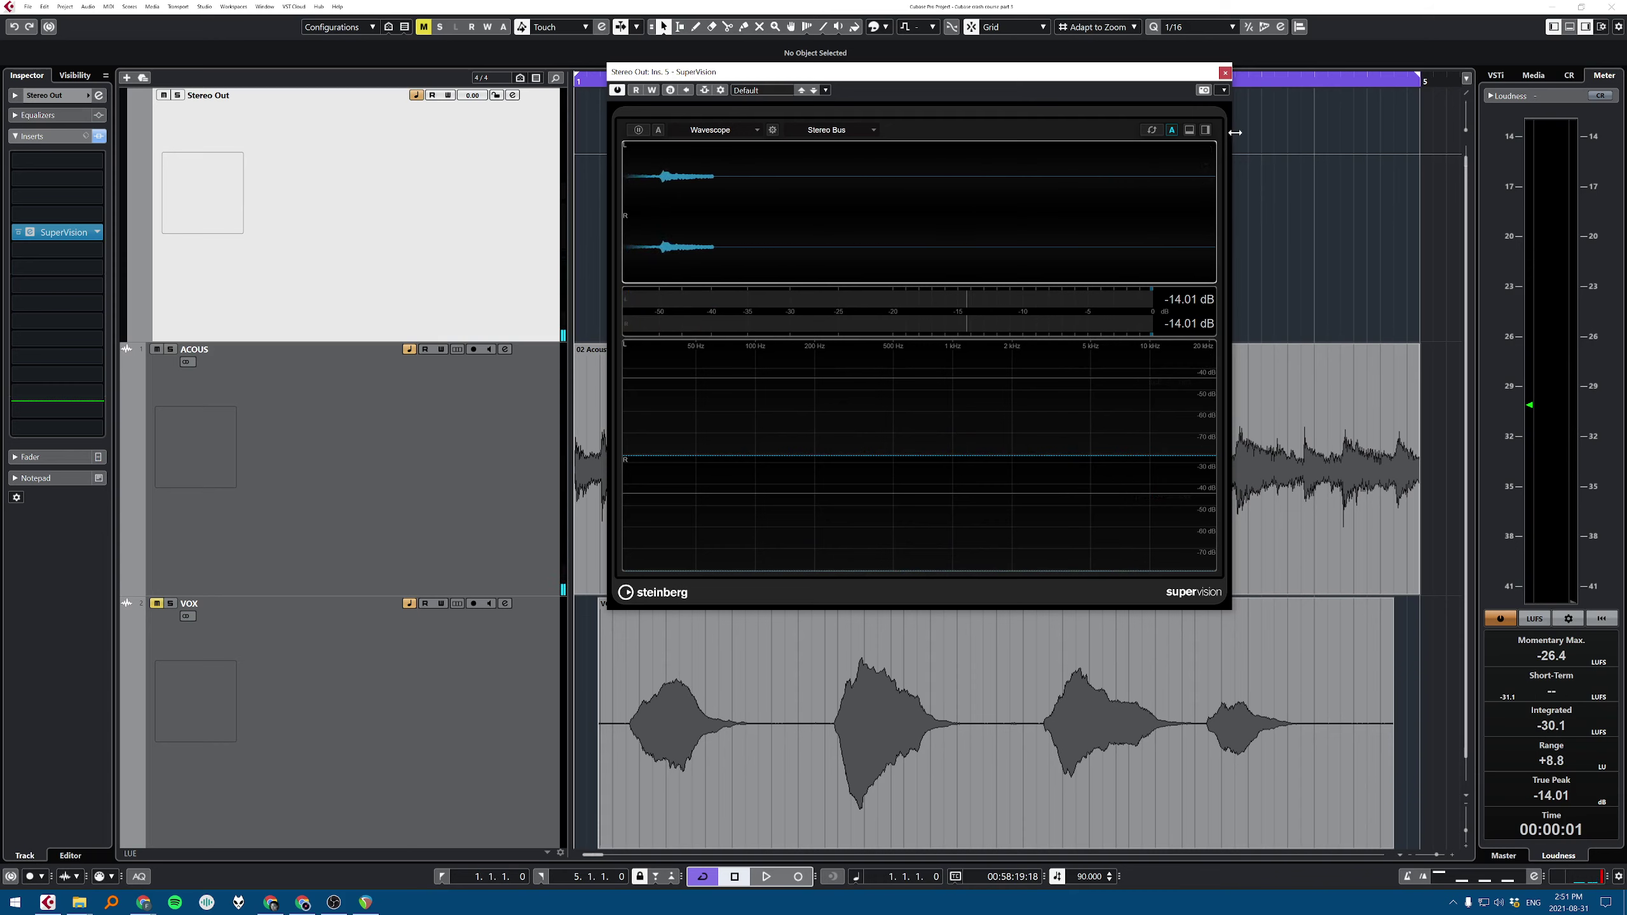
# Step: Split SuperVision's Wavescope module horizontally, split the new lower module vertically, and assign Level to its left half
pyautogui.click(1191, 134)
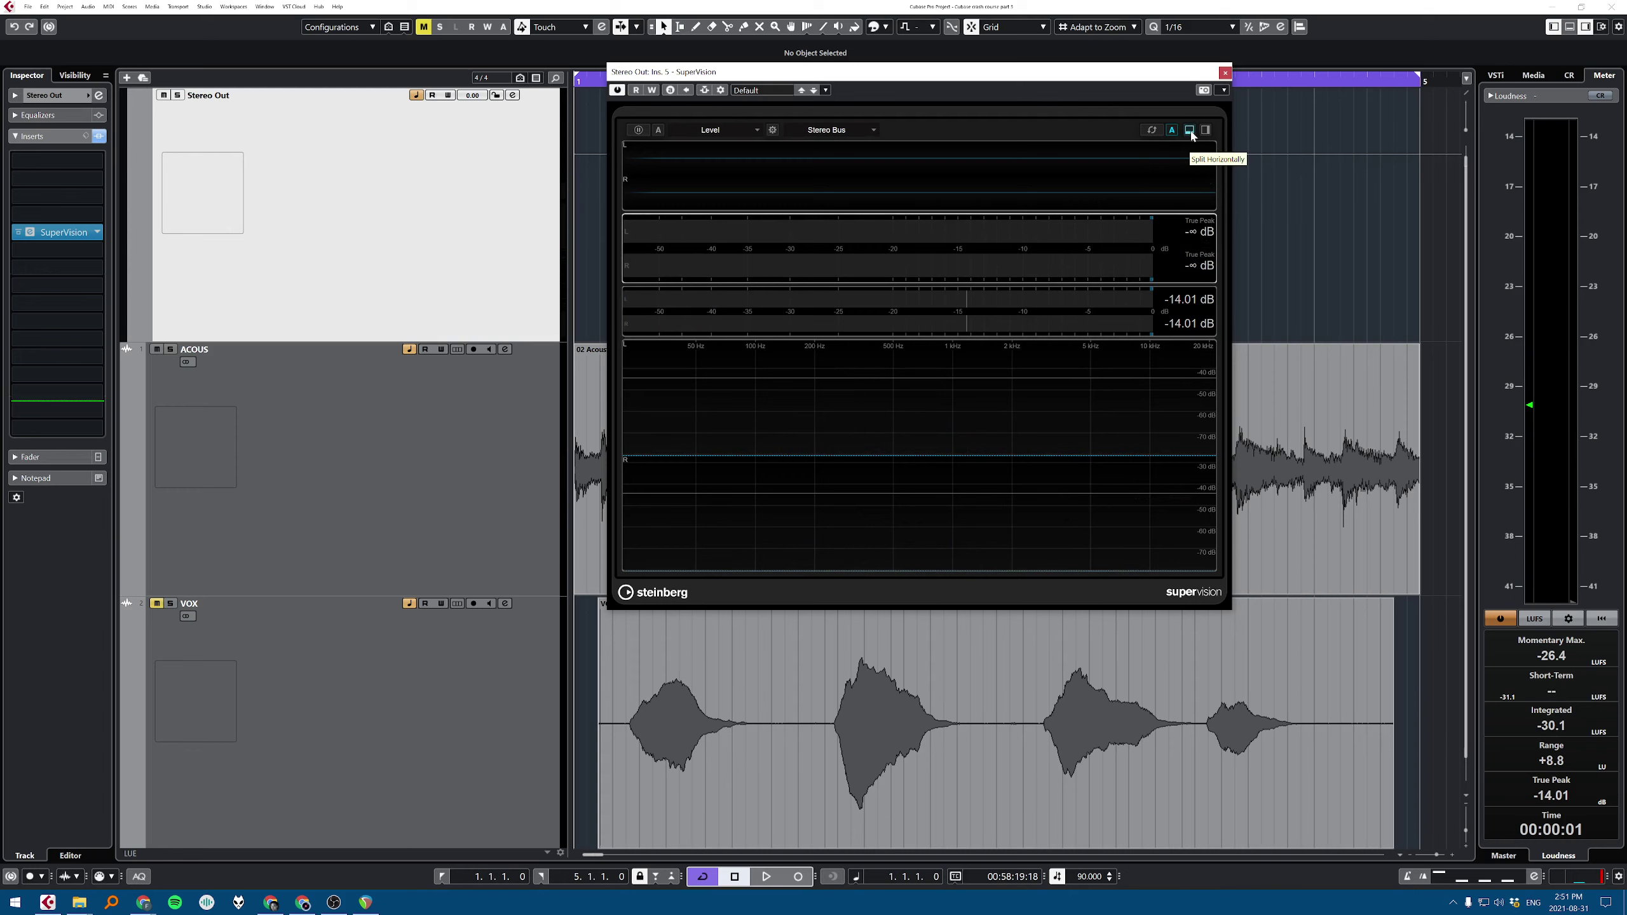
pyautogui.click(1208, 131)
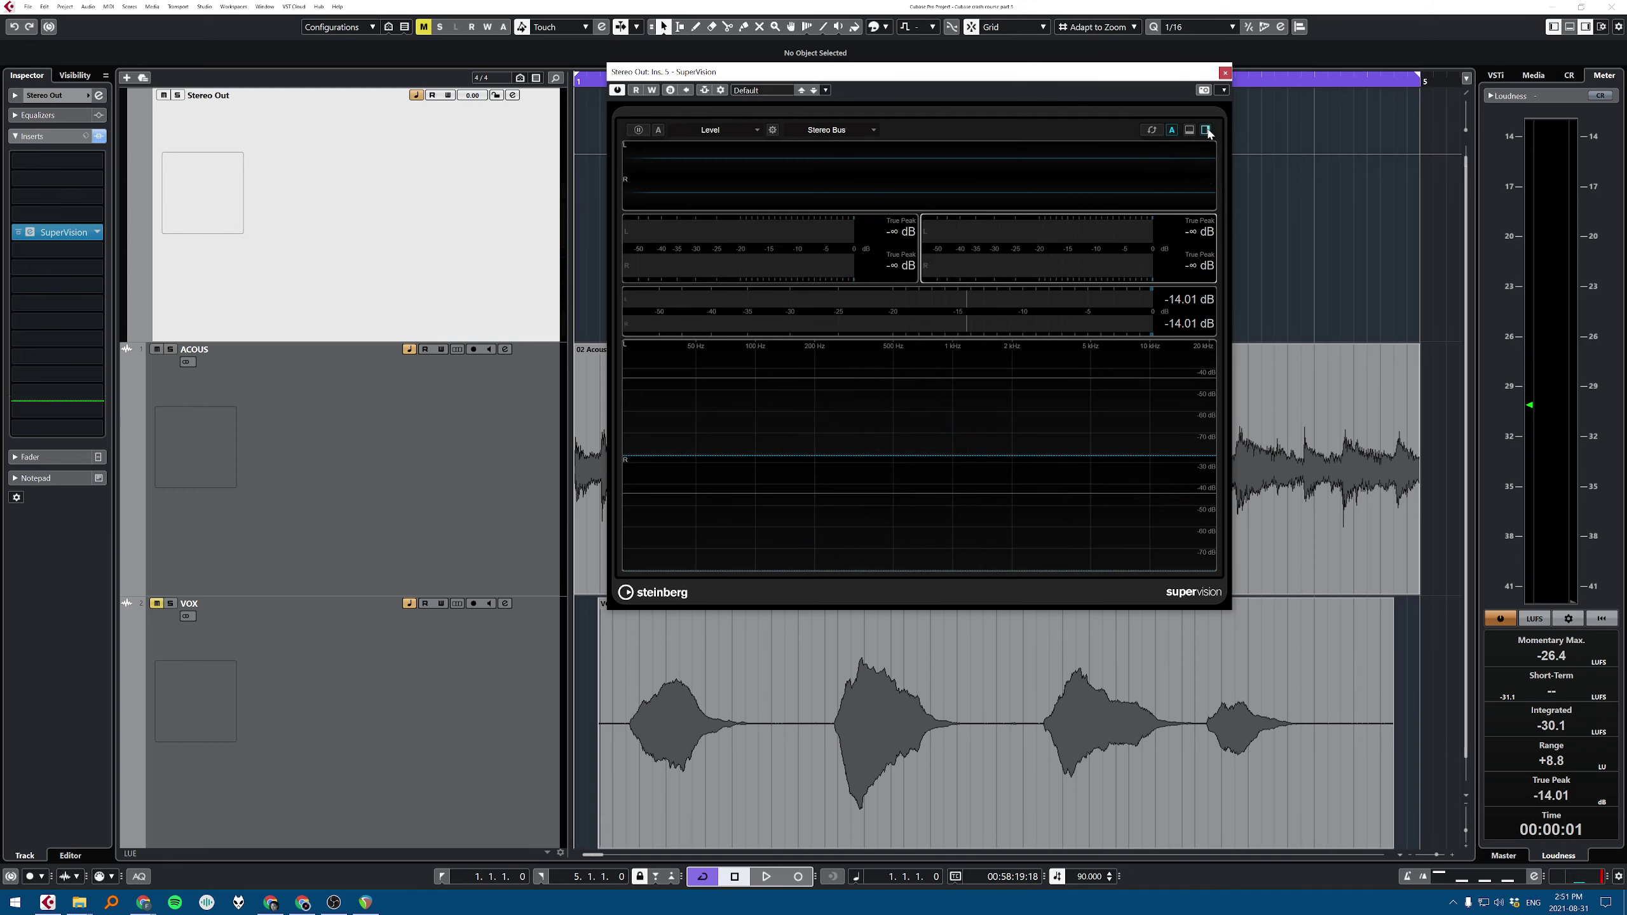
pyautogui.click(716, 130)
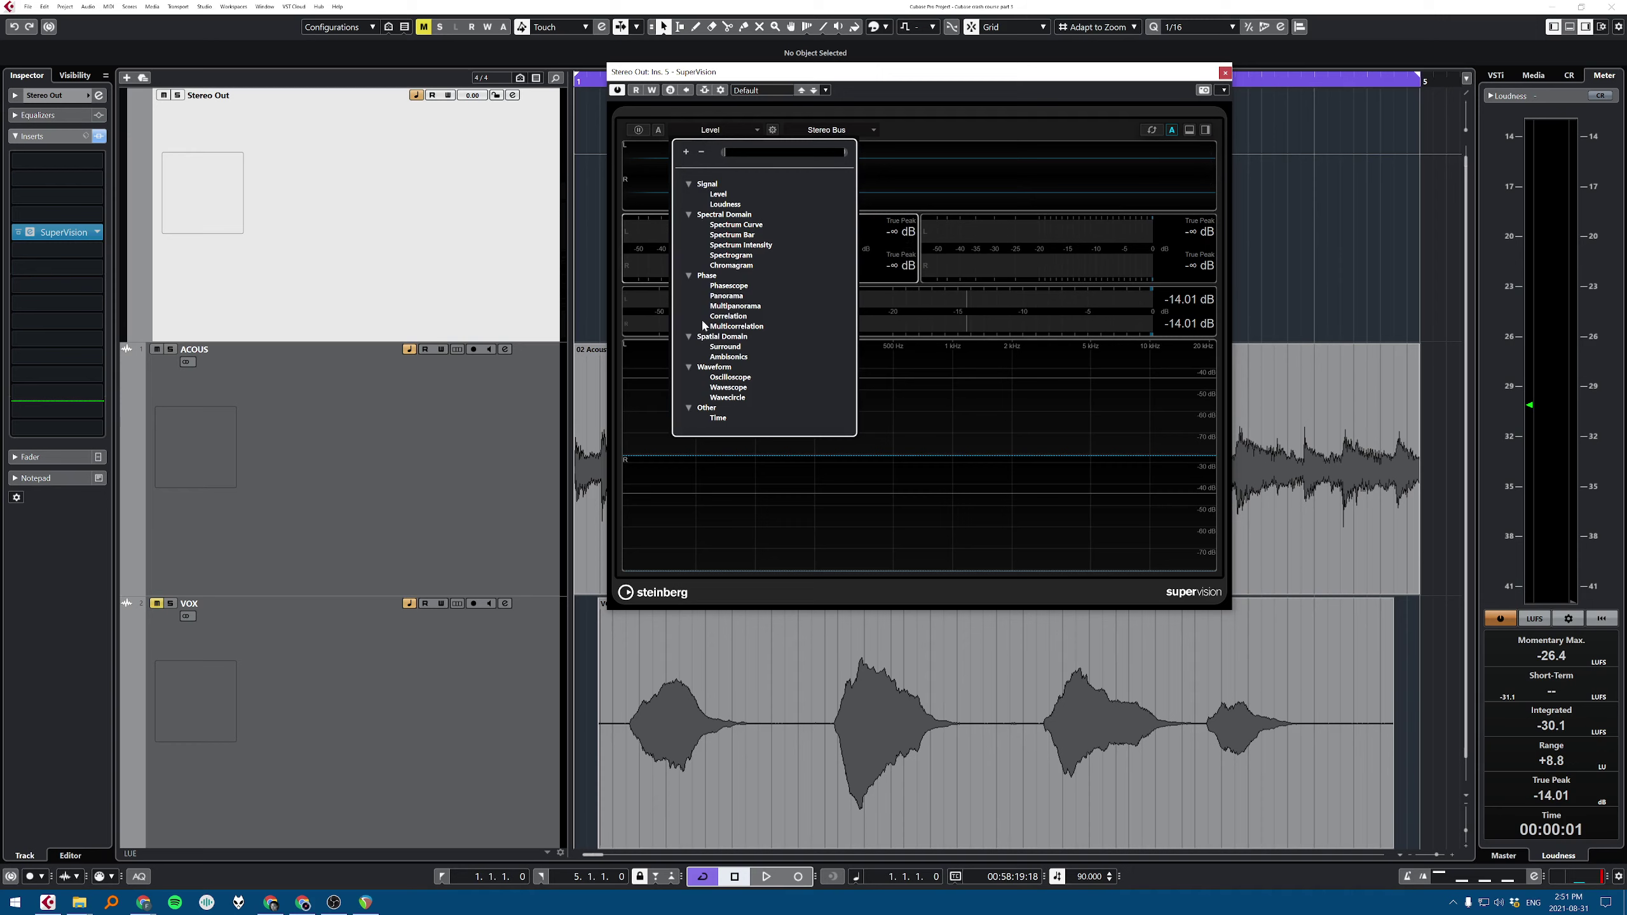
pyautogui.click(723, 196)
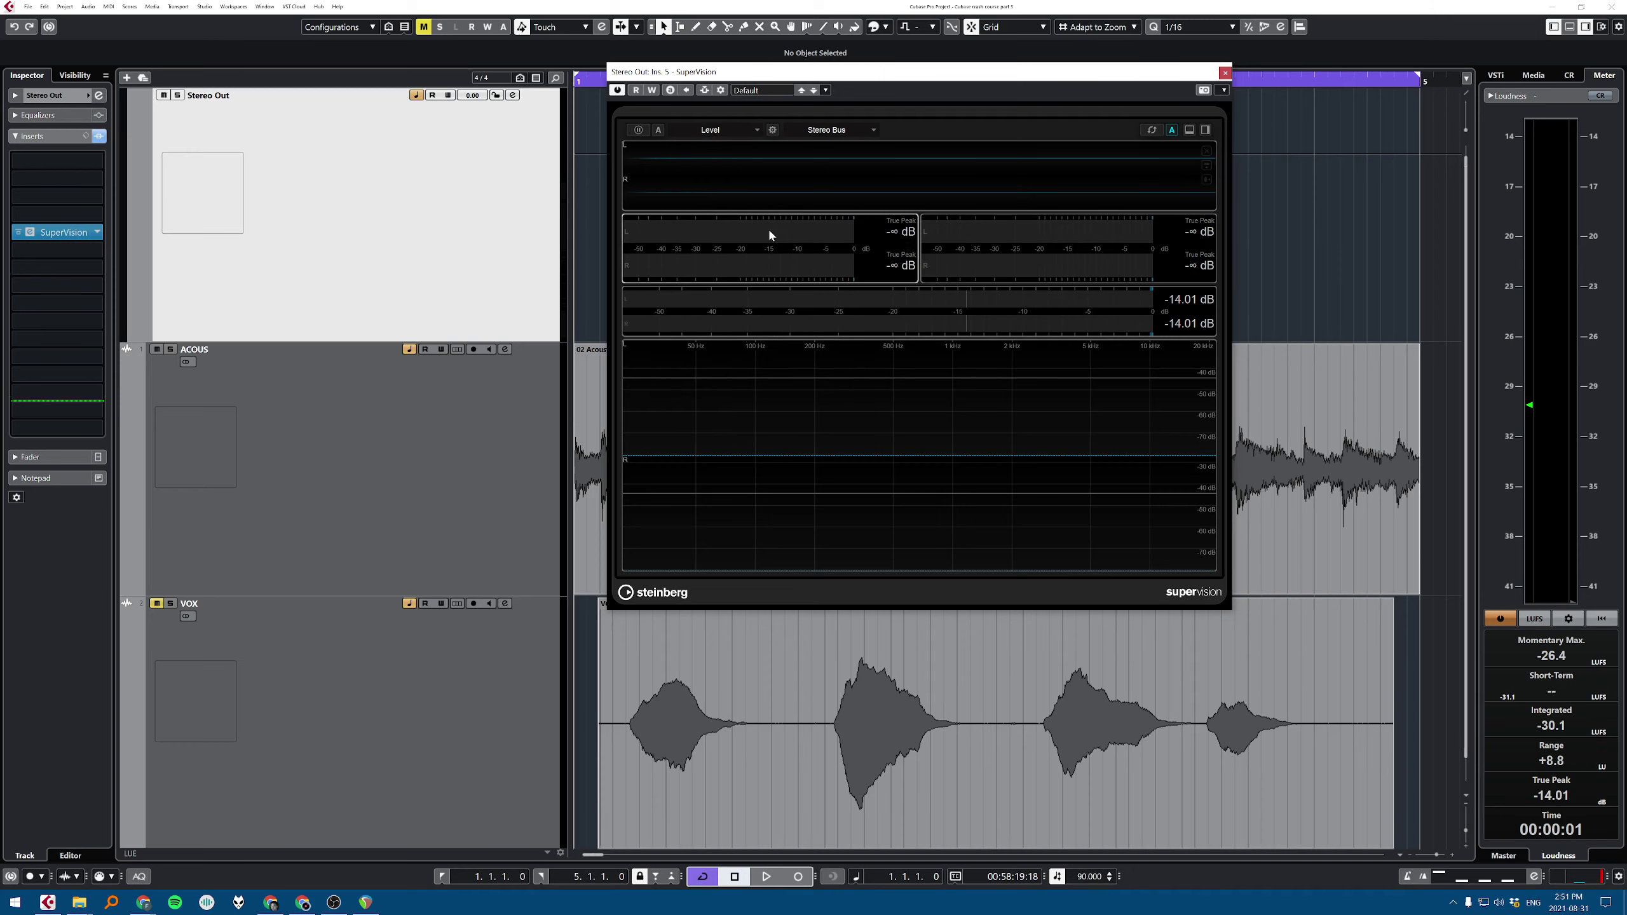
# Step: Assign Loudness to the left half of SuperVision's split row and make that row taller
pyautogui.click(726, 132)
pyautogui.click(727, 153)
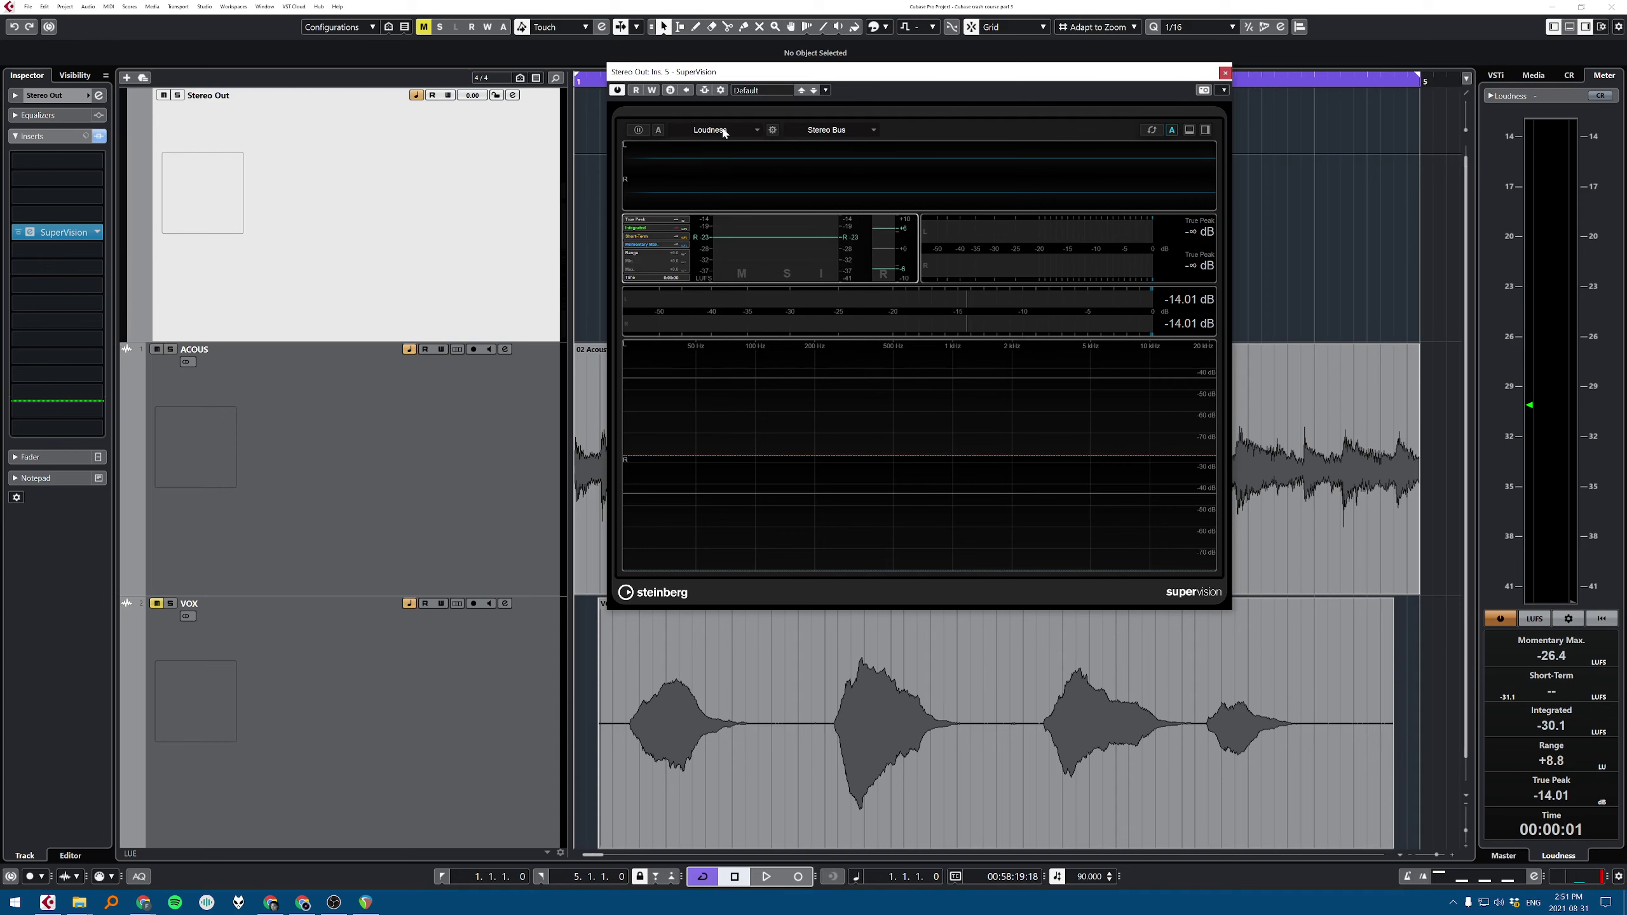
pyautogui.moveTo(720, 288); pyautogui.dragTo(688, 471)
# Step: Switch SuperVision's left split module to Spectrum Curve and play back the project to examine it
pyautogui.click(750, 133)
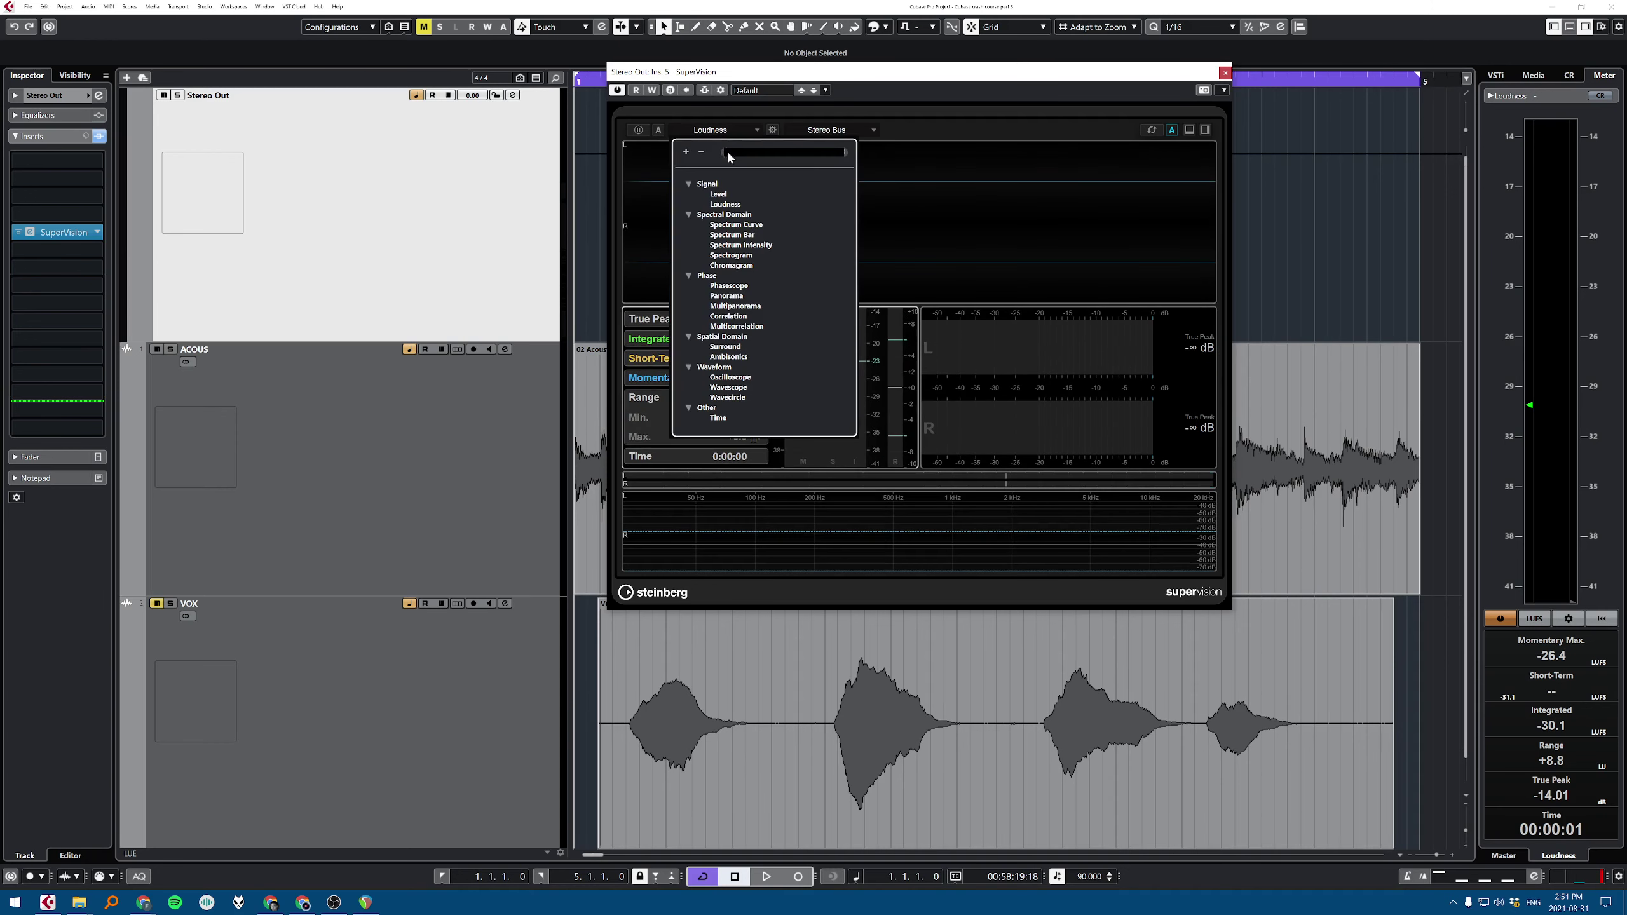
pyautogui.click(747, 225)
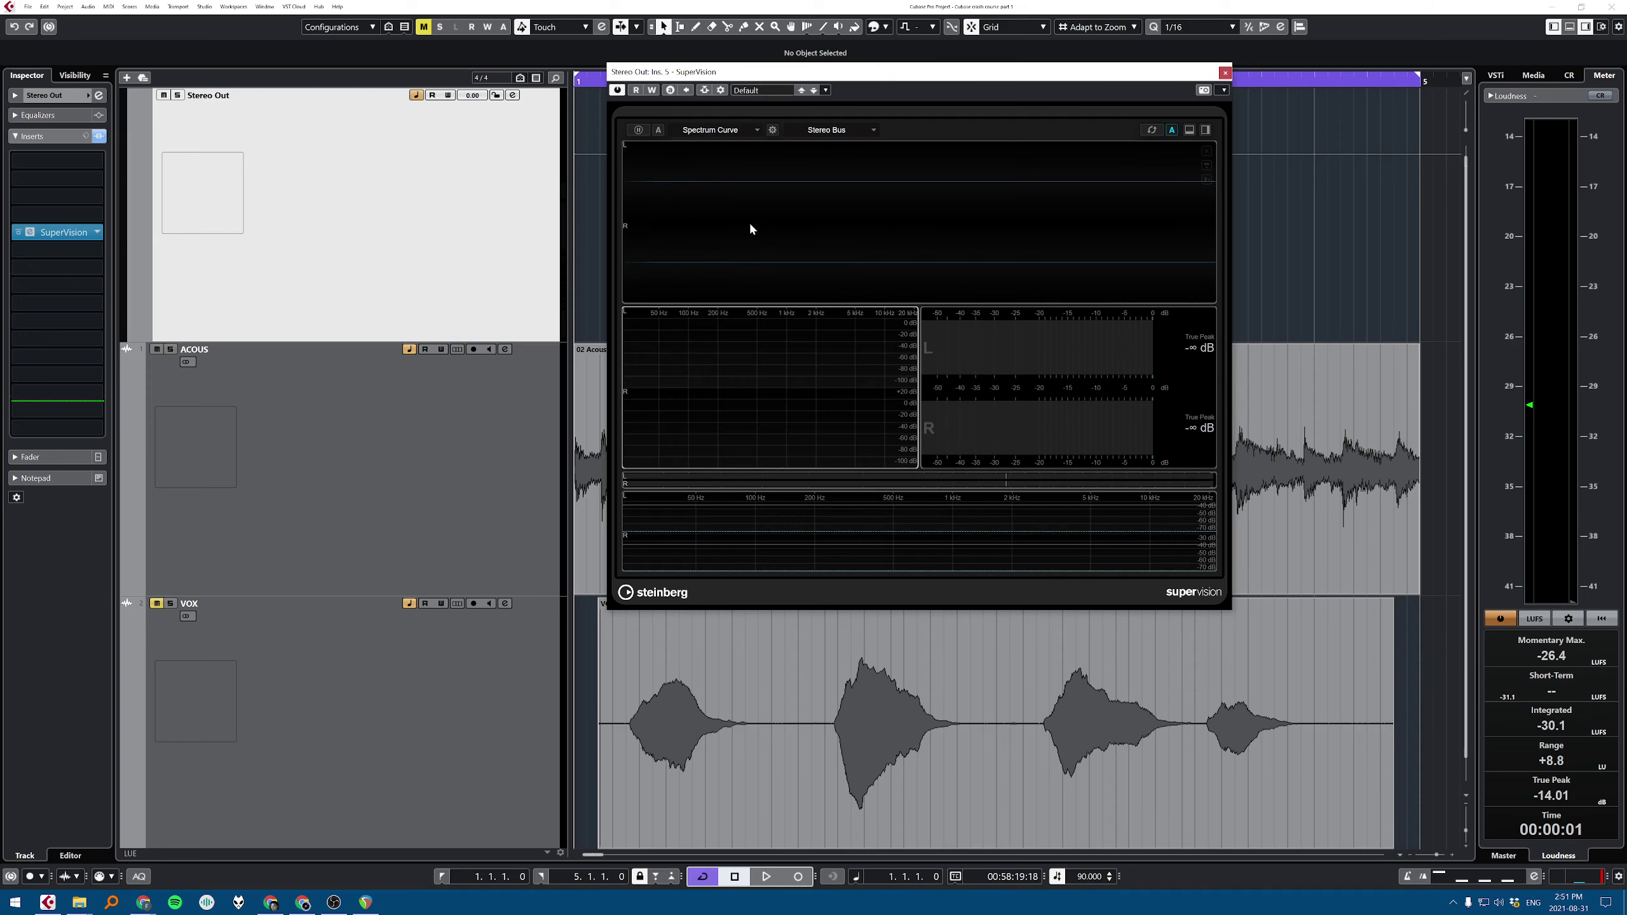
pyautogui.click(728, 130)
pyautogui.click(1050, 231)
pyautogui.press('space')
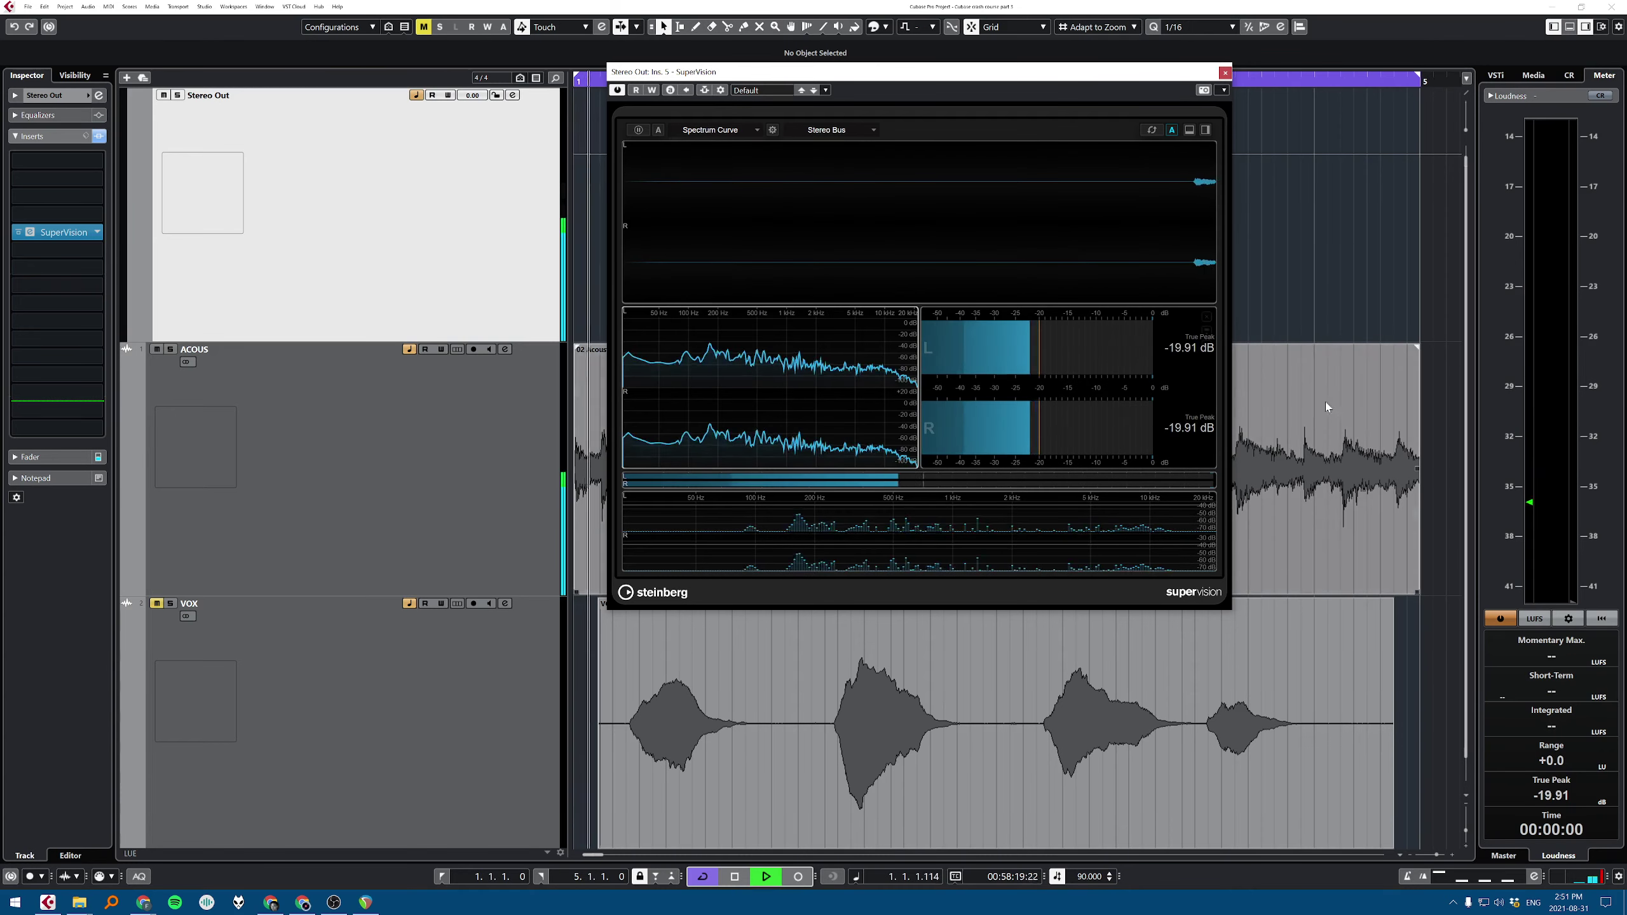
pyautogui.press('space')
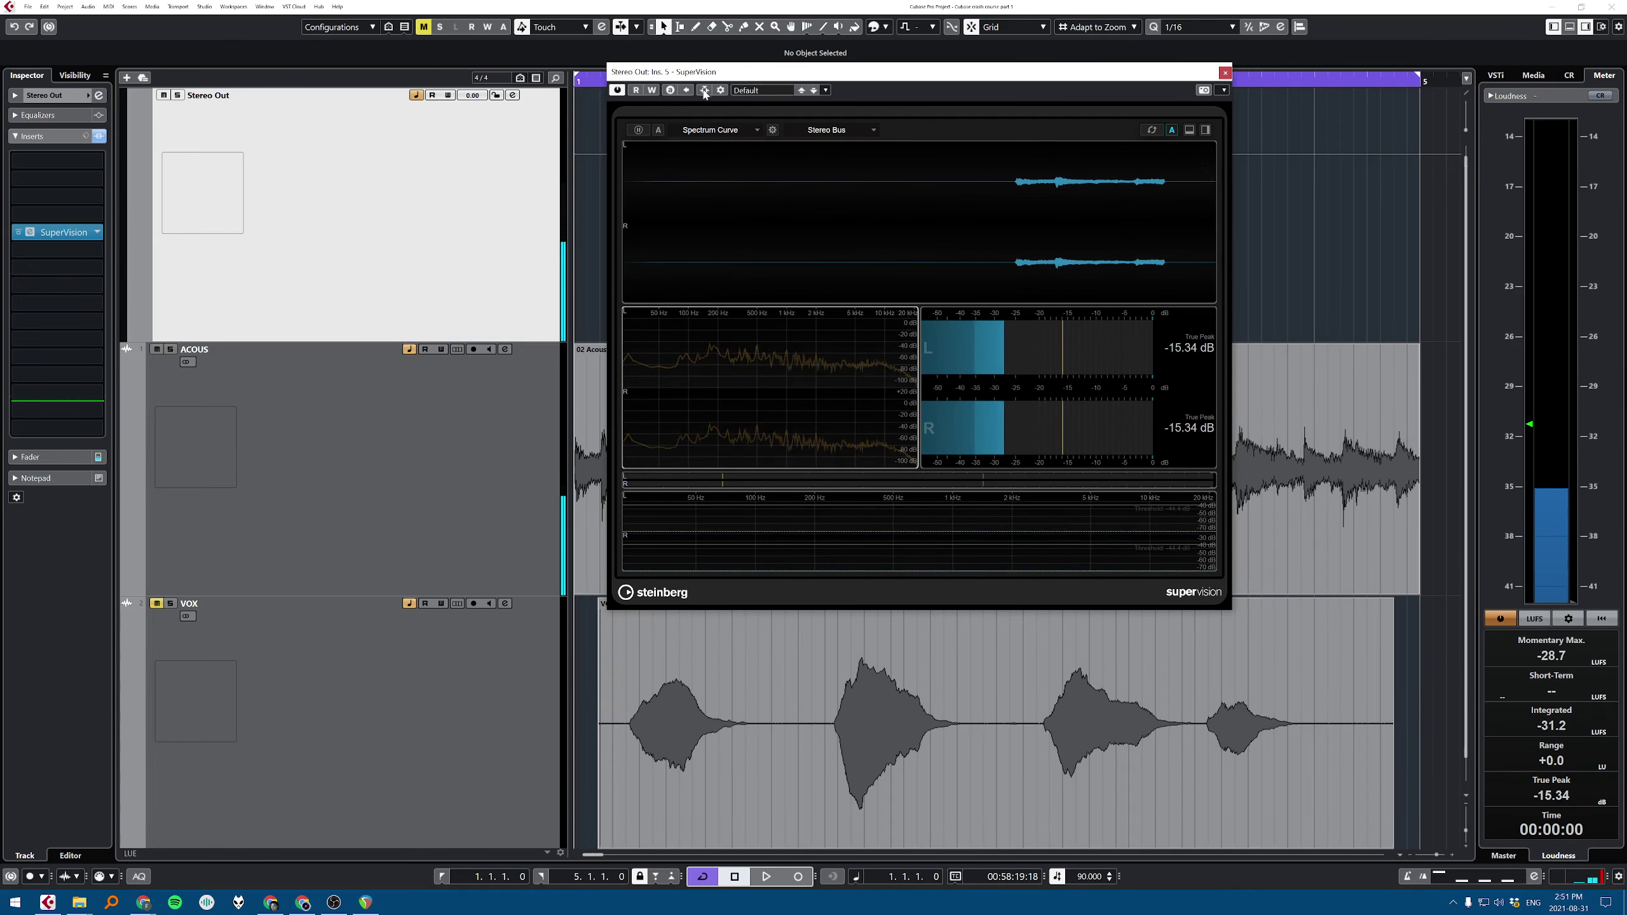
# Step: Change the left split module to Phasescope and play back the project to view its display
pyautogui.click(729, 131)
pyautogui.click(729, 285)
pyautogui.press('space')
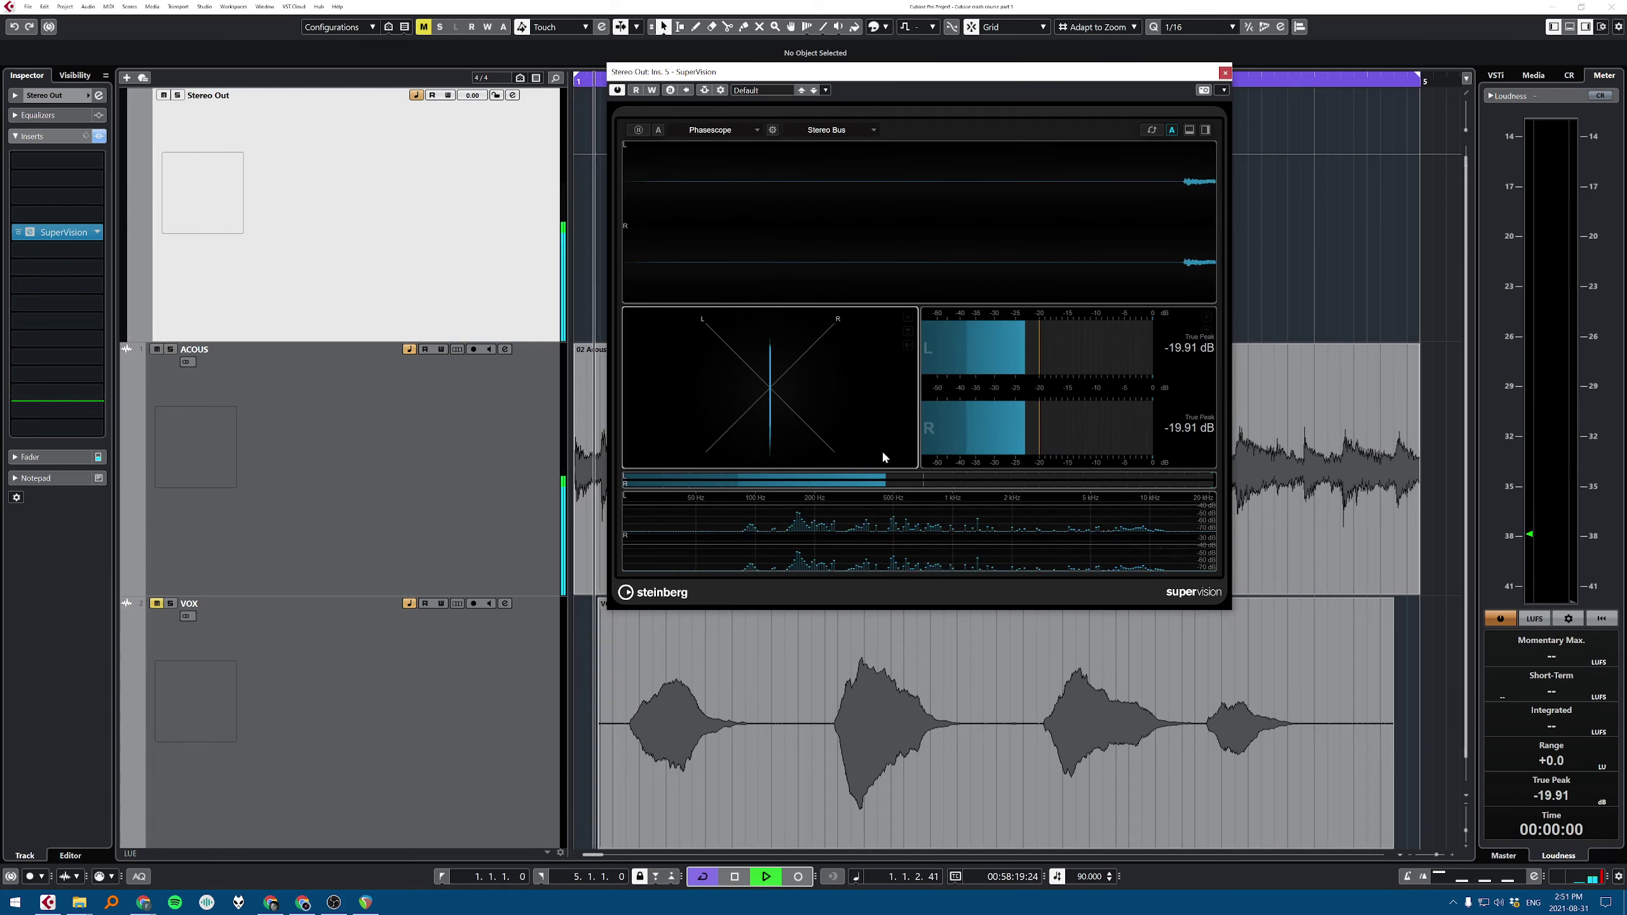
# Step: Set the left split module to Time, play back briefly, and close the SuperVision window
pyautogui.click(722, 131)
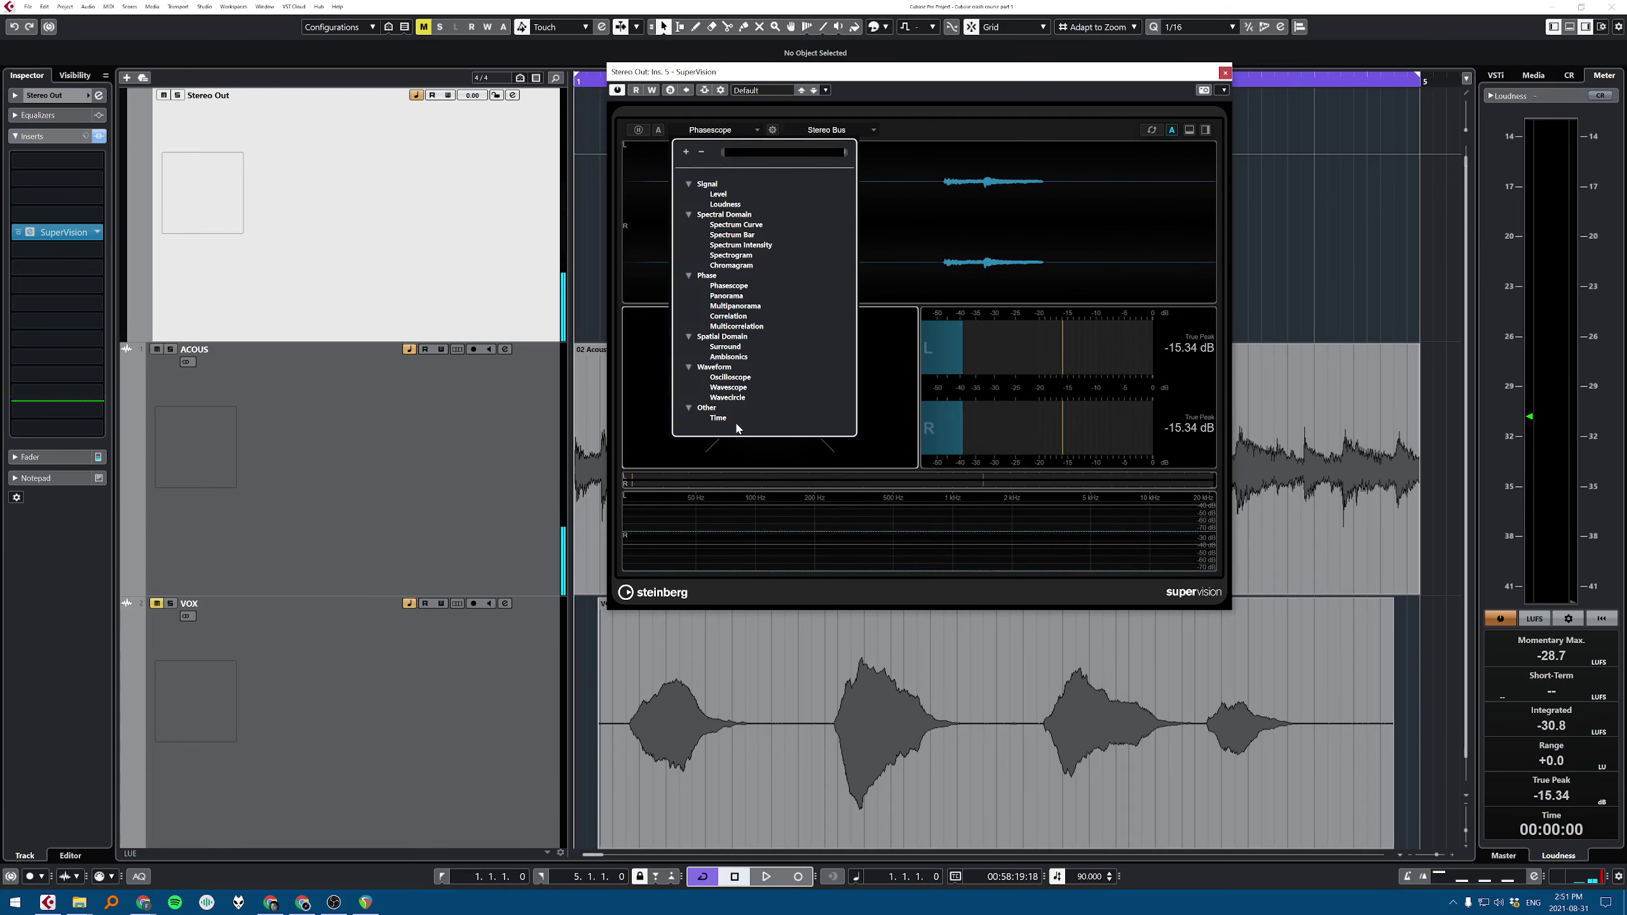
pyautogui.click(717, 417)
pyautogui.press('space')
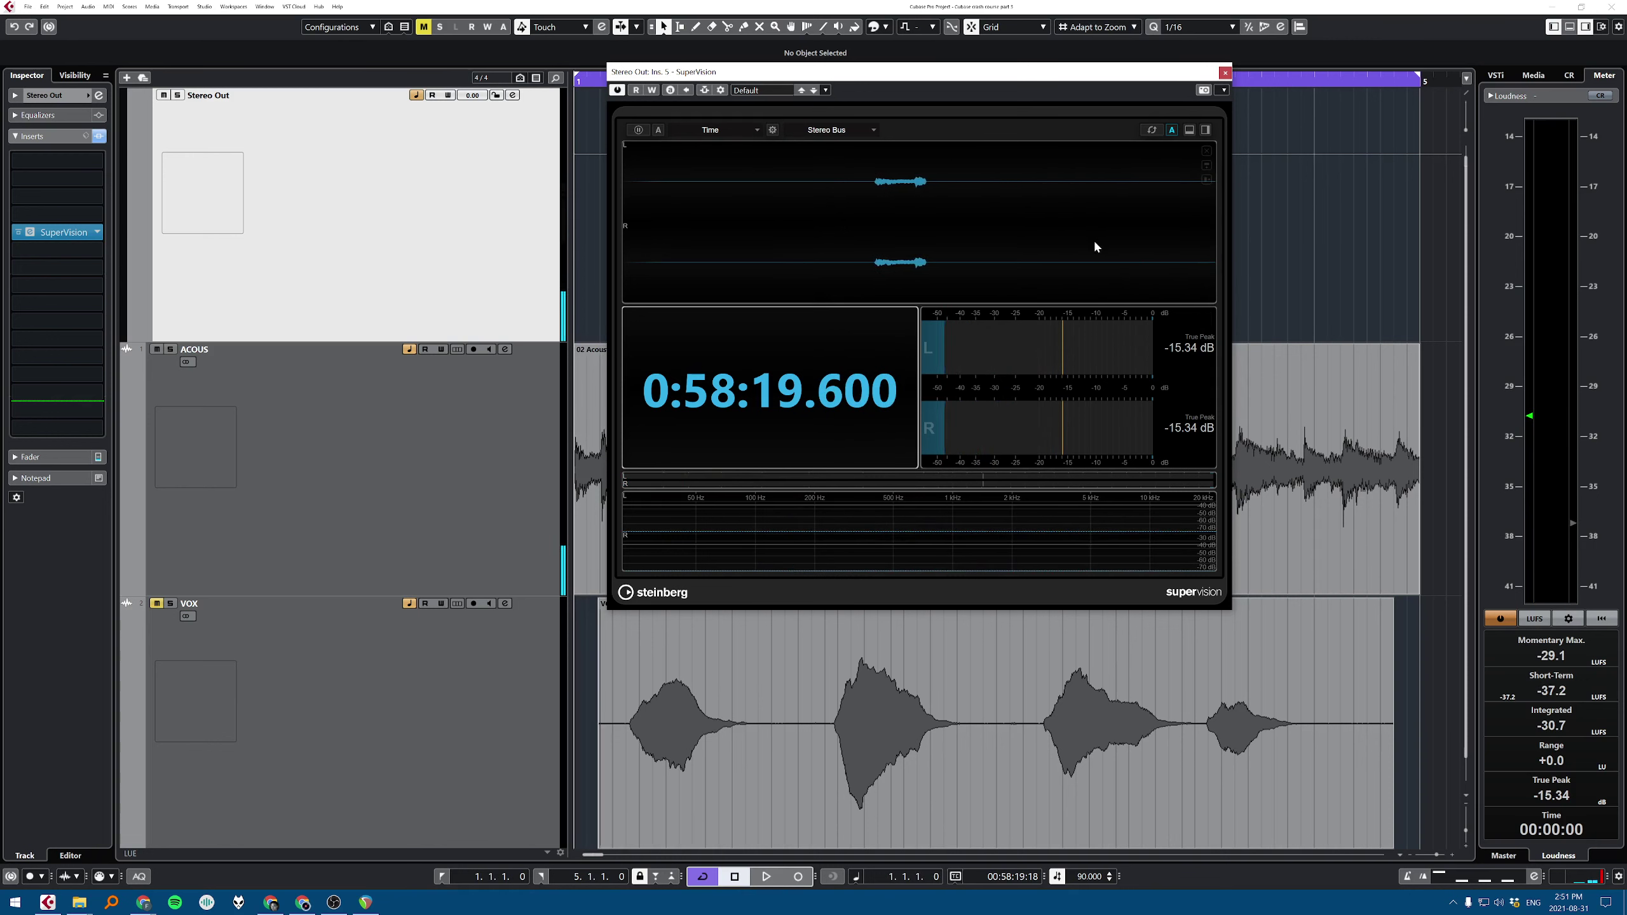
pyautogui.click(740, 131)
pyautogui.click(989, 166)
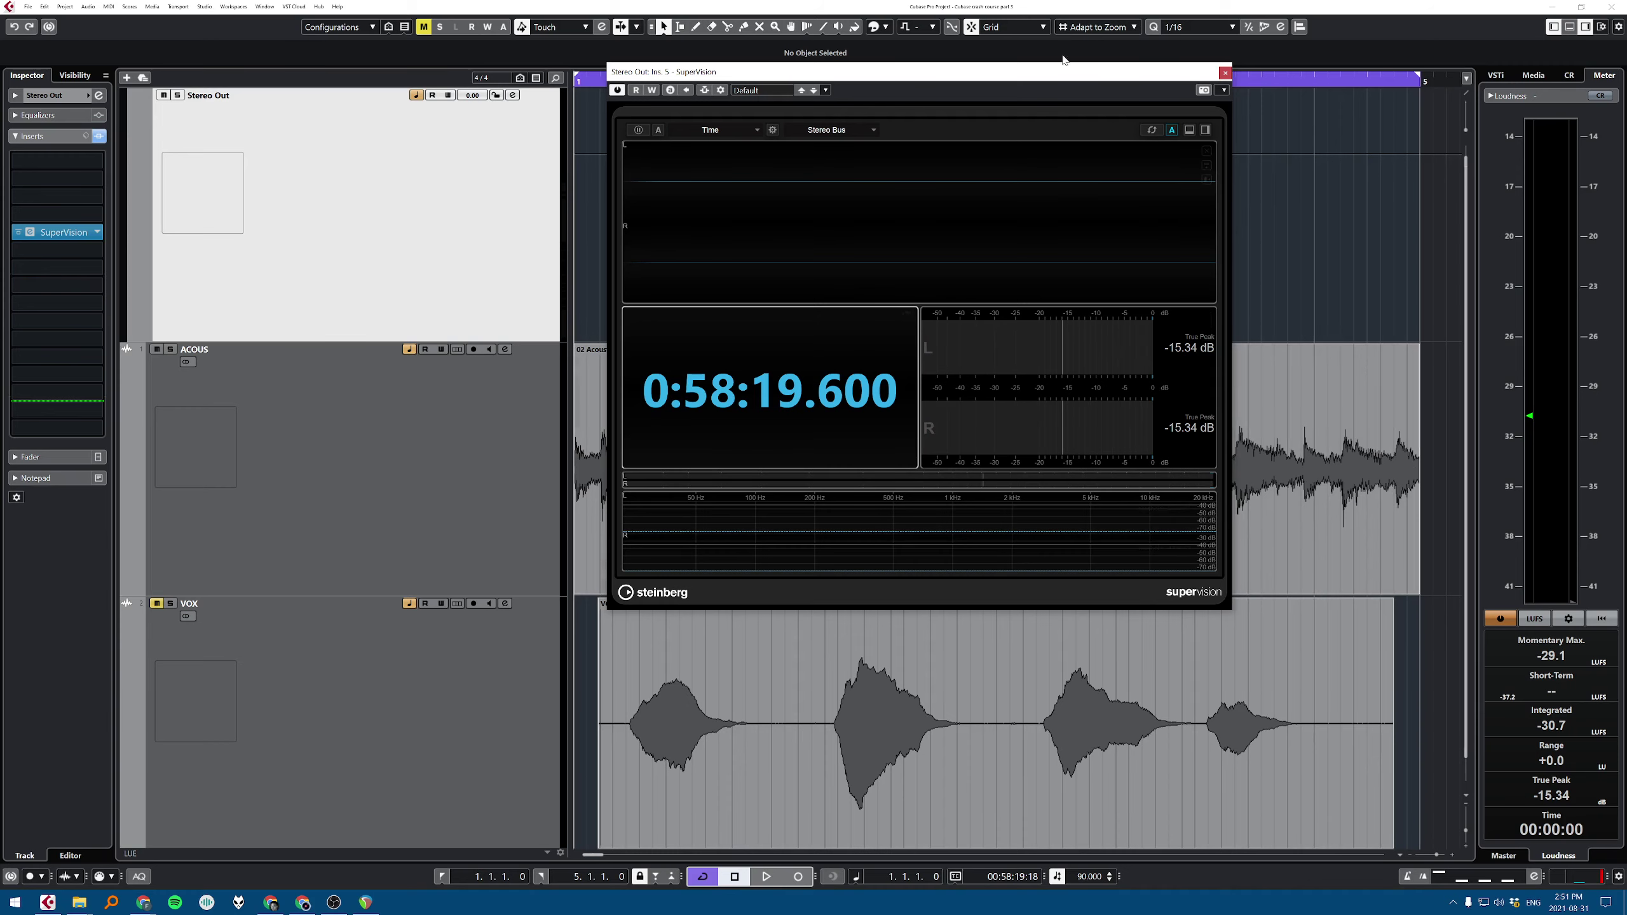
pyautogui.click(1225, 74)
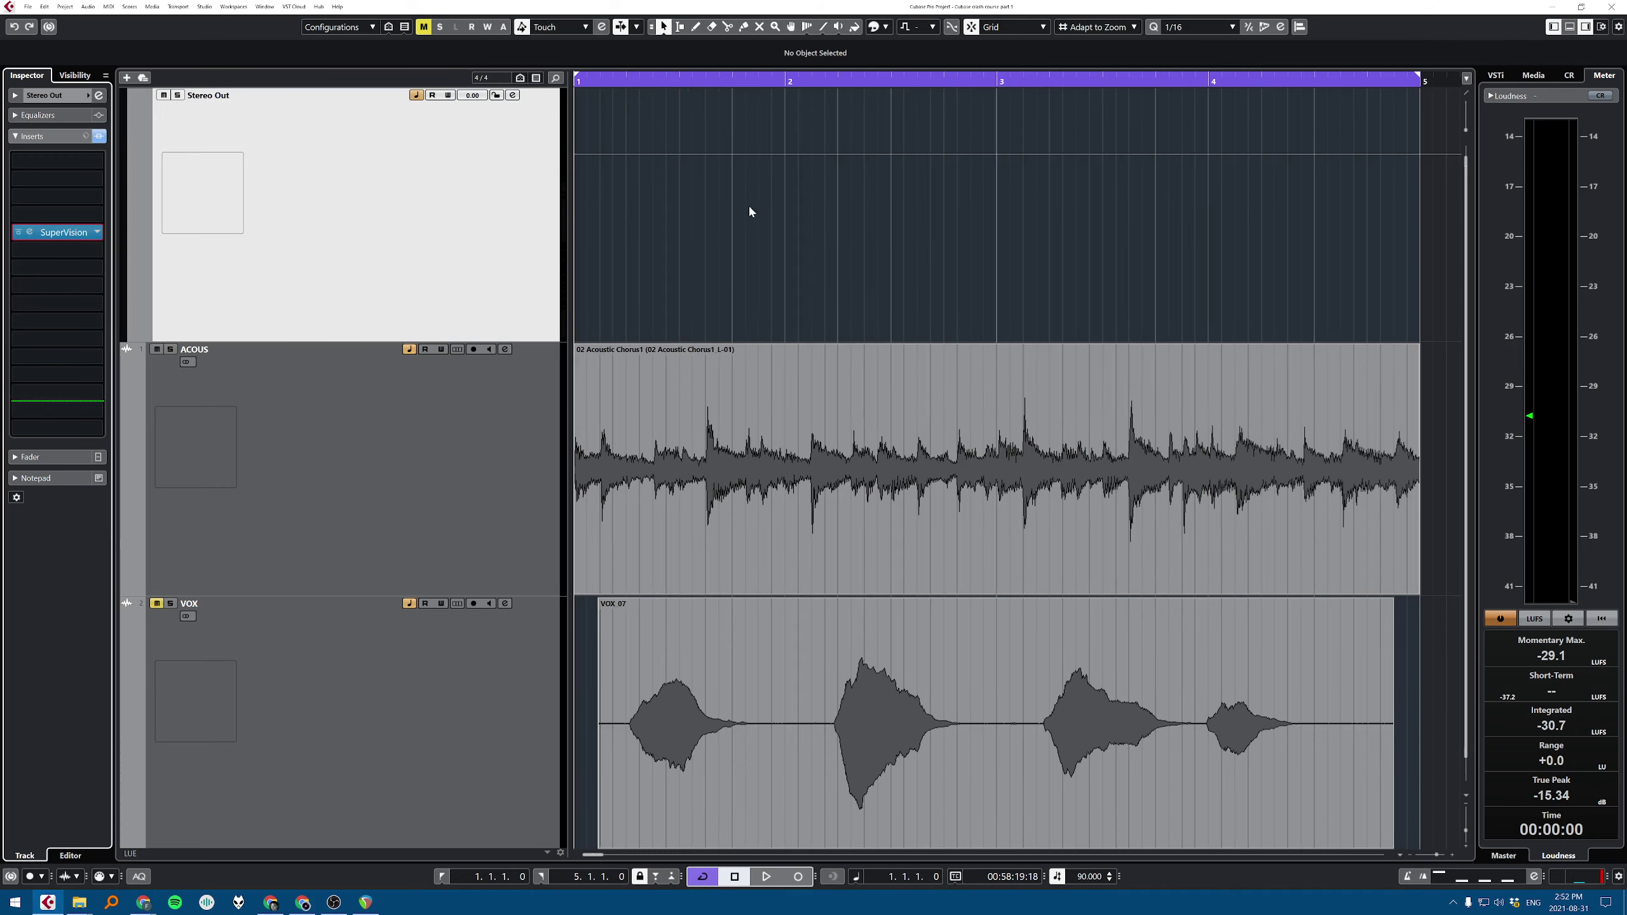
# Step: Browse the Steinberg effect categories for Stereo Out's SuperVision slot, expanding Delay, without choosing another effect
pyautogui.click(97, 232)
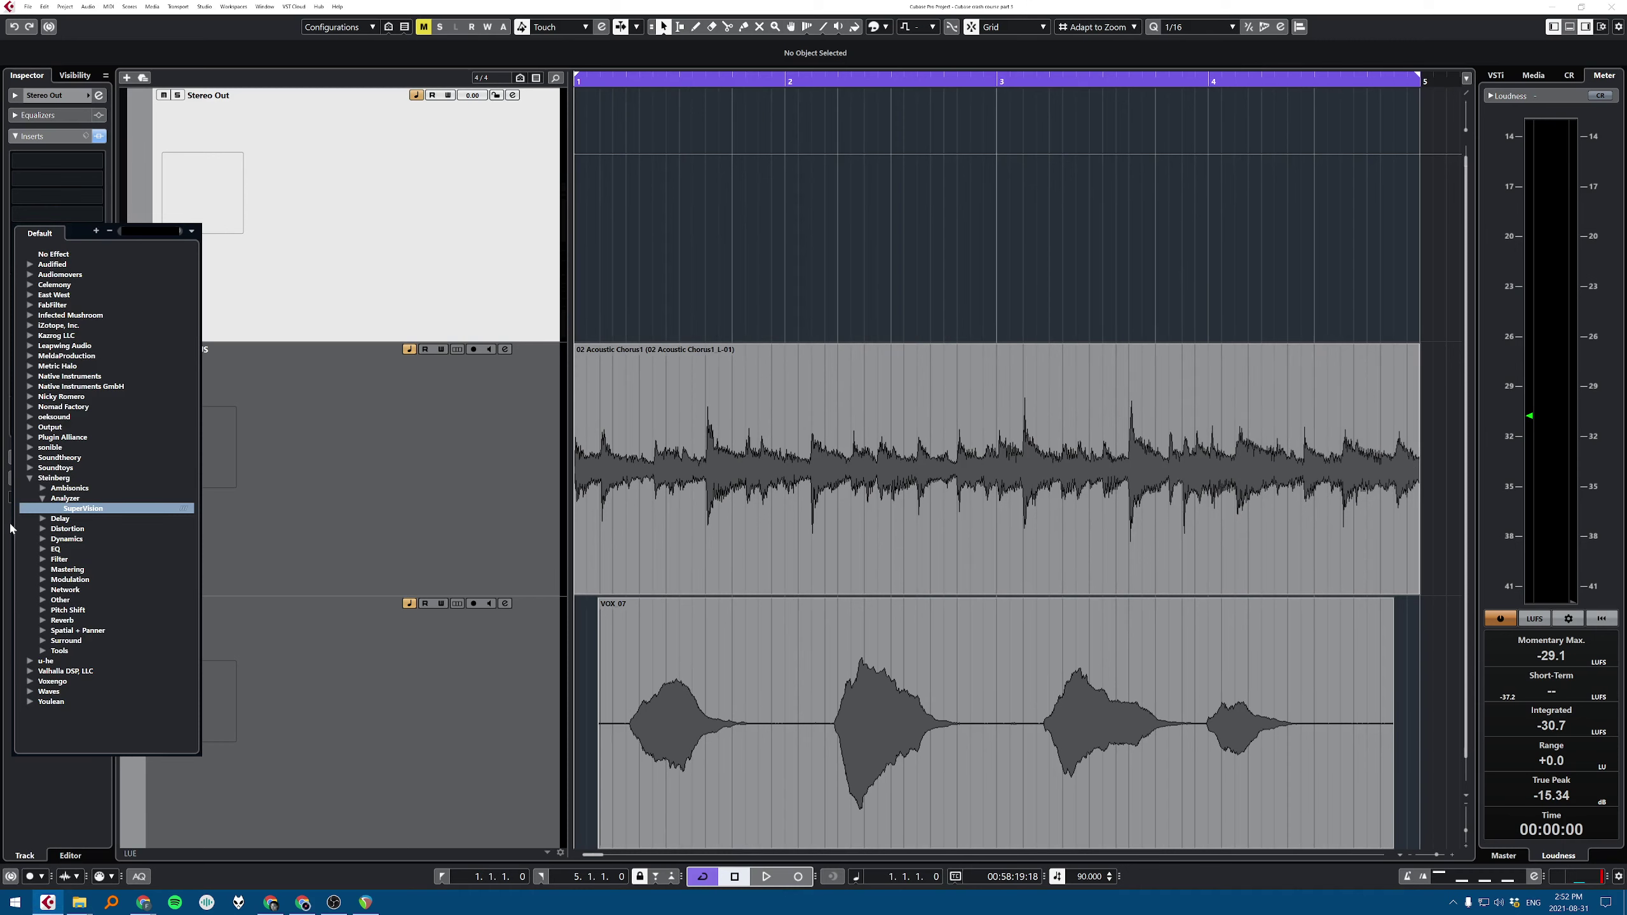
pyautogui.click(44, 498)
pyautogui.click(30, 479)
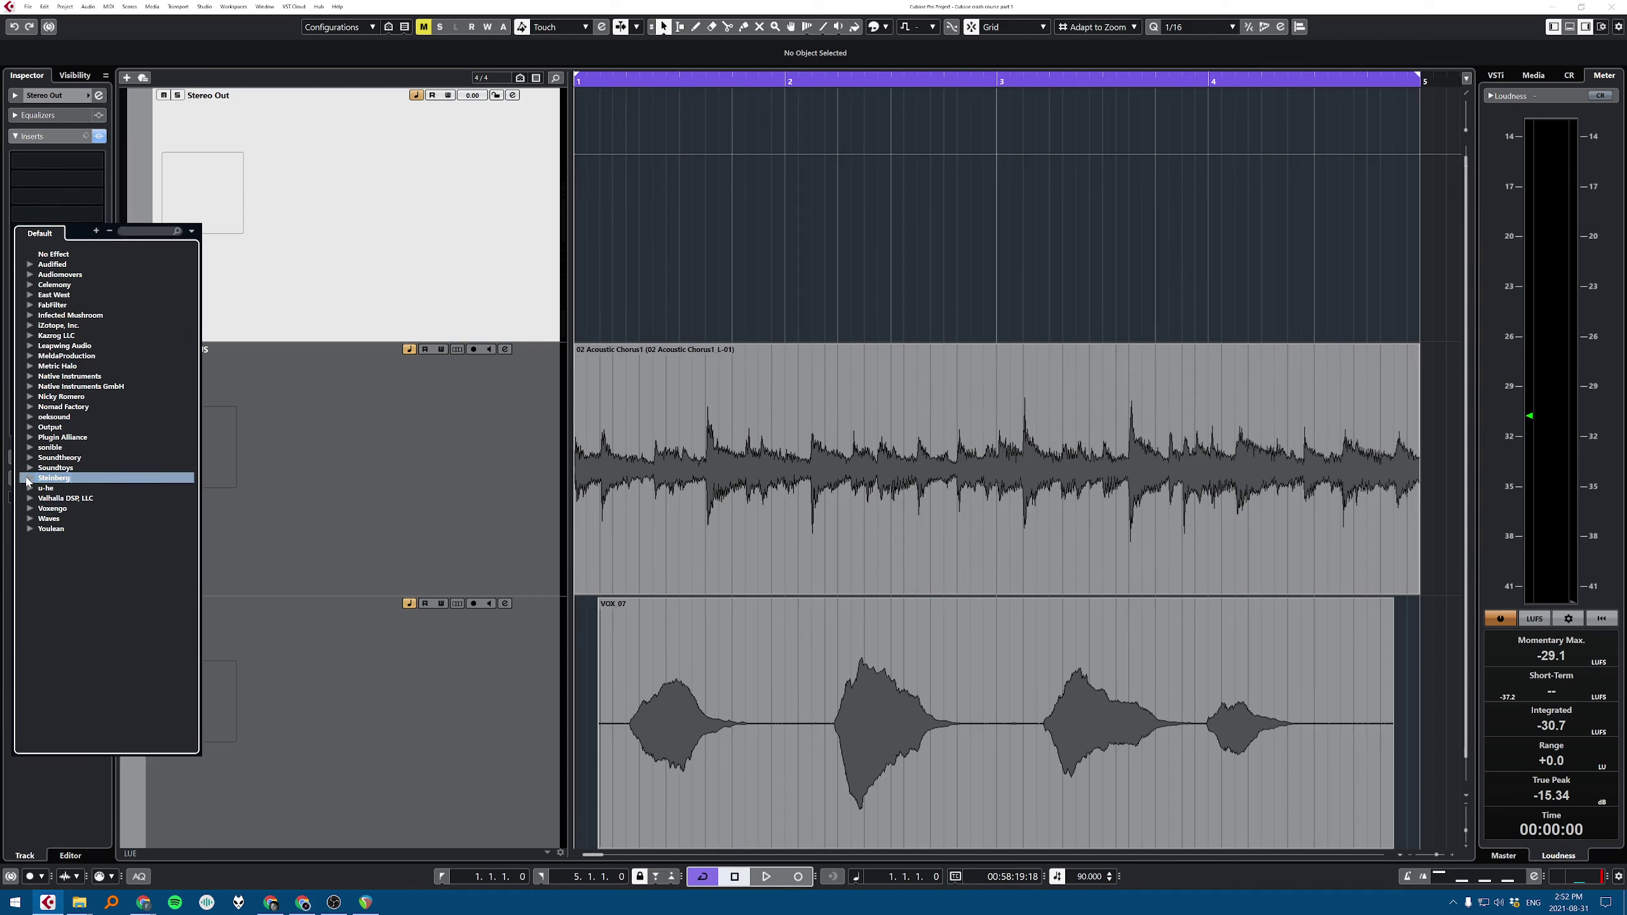
pyautogui.click(28, 478)
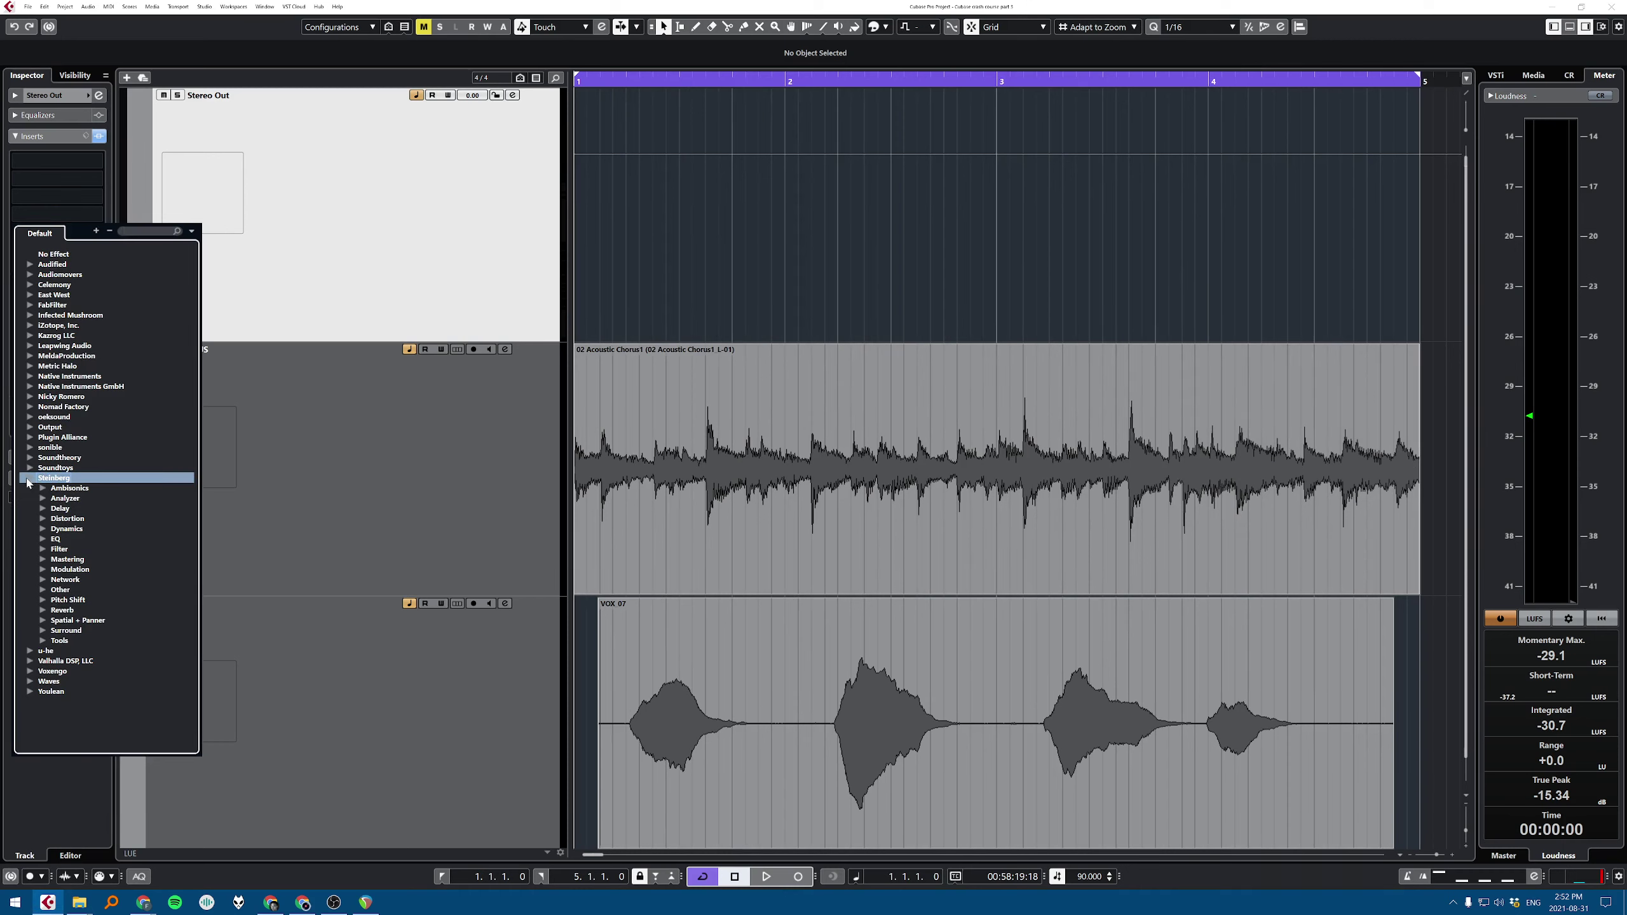
pyautogui.click(42, 509)
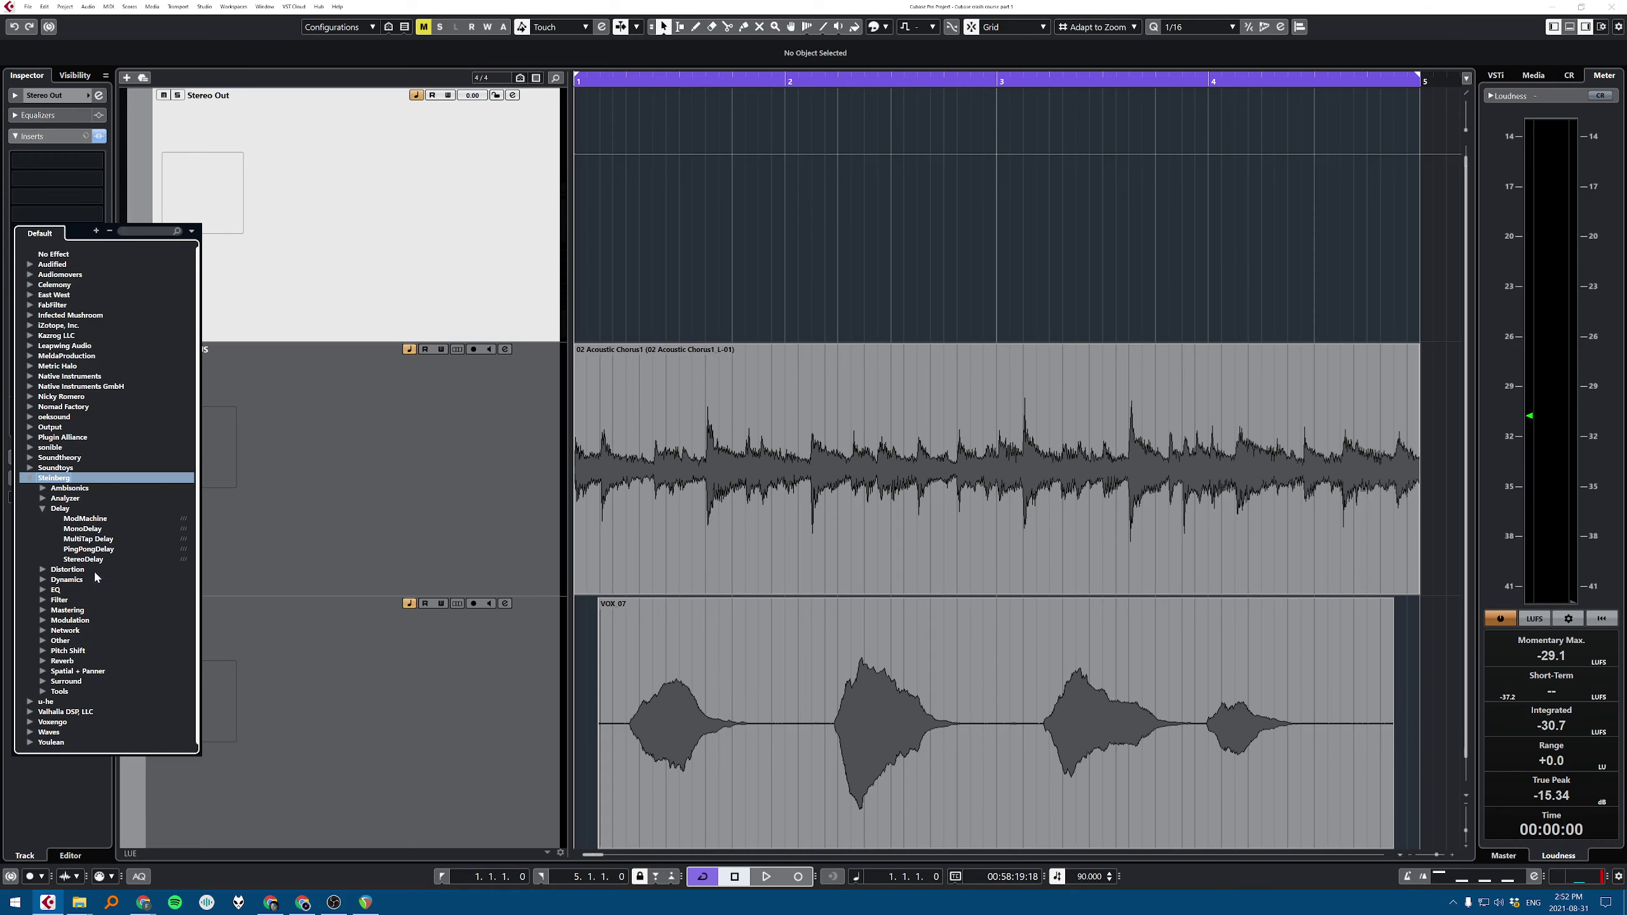
pyautogui.click(534, 681)
# Step: Select the VOX track, unmute it and solo it
pyautogui.click(416, 711)
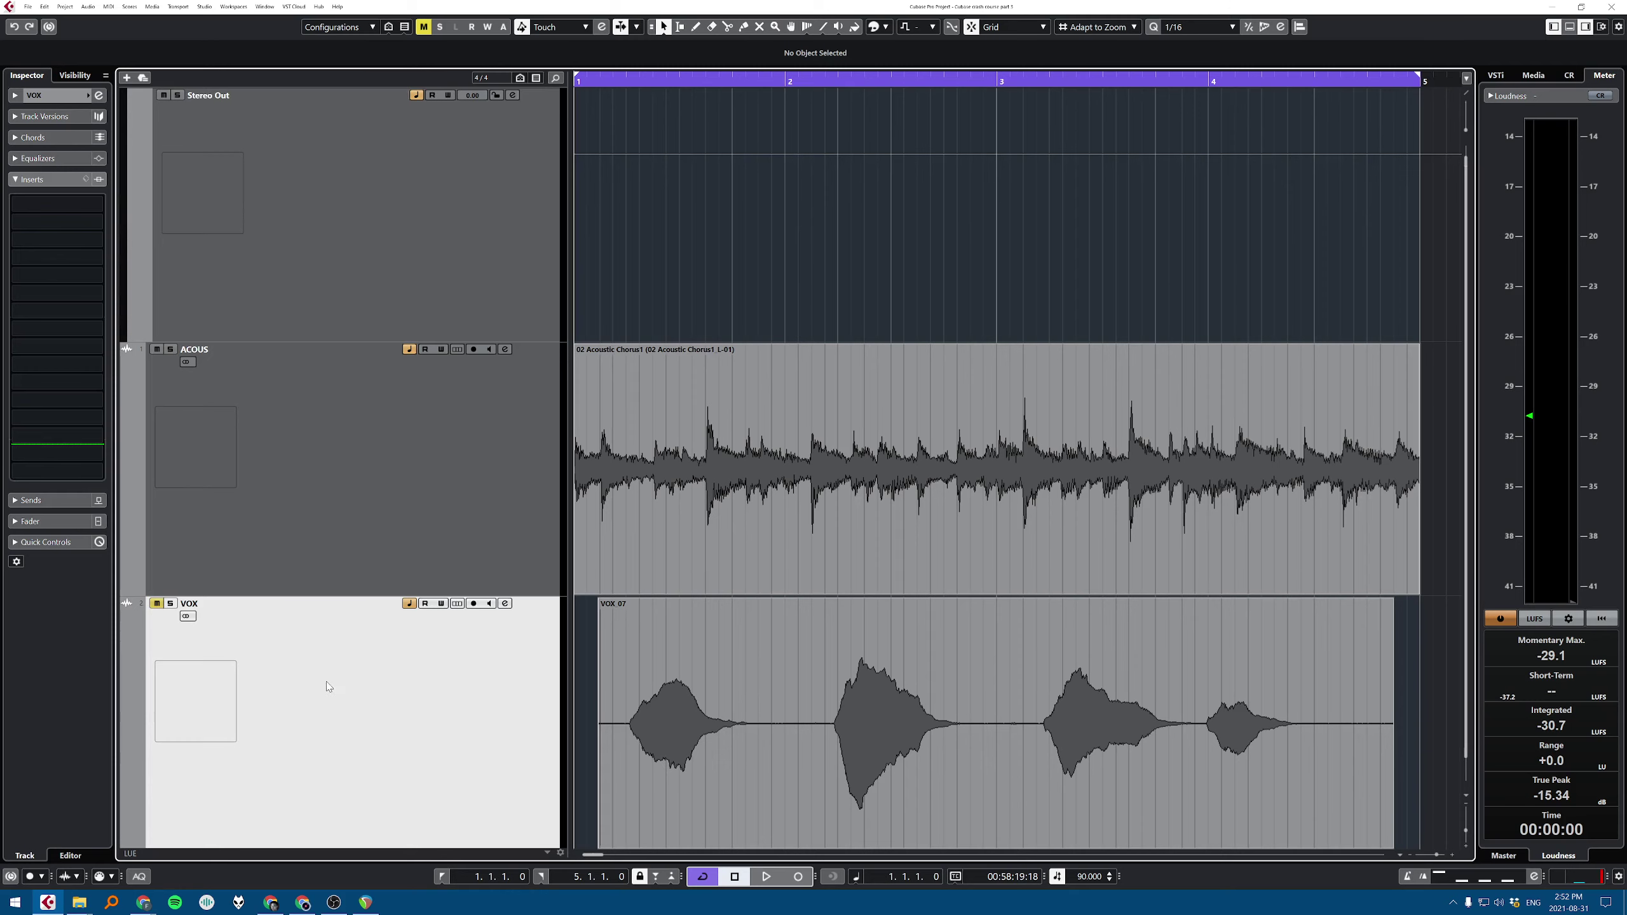
pyautogui.press('m')
pyautogui.press('s')
pyautogui.scroll(-1, 592, 545)
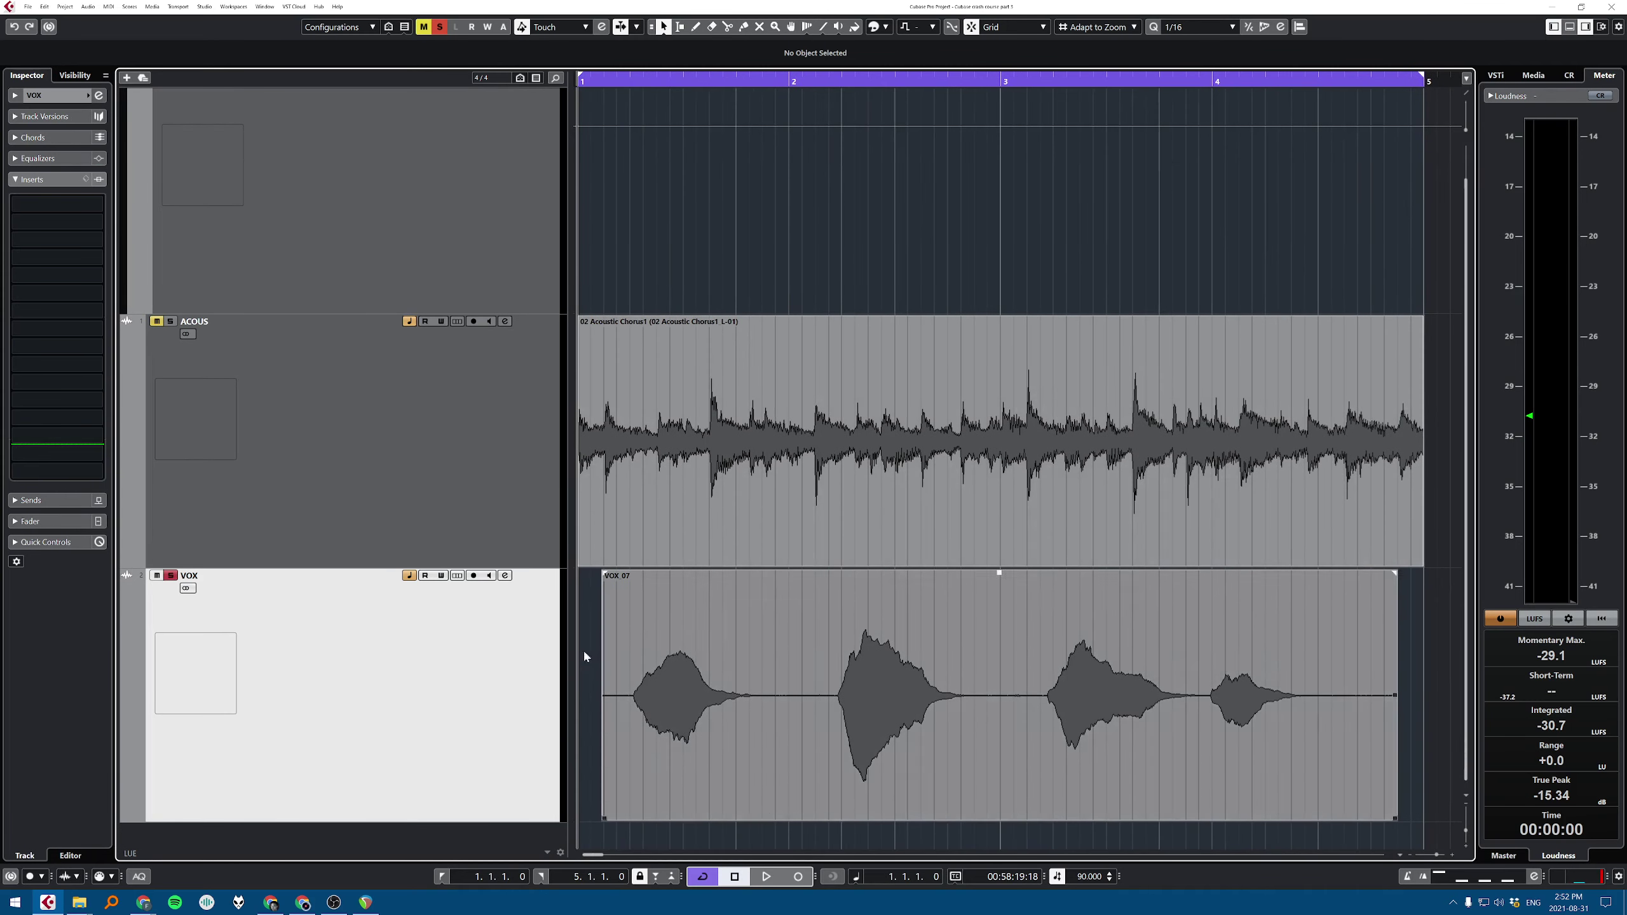
# Step: Insert Steinberg's MonoDelay in the second insert slot of VOX and move its window over the upper project area
pyautogui.click(71, 222)
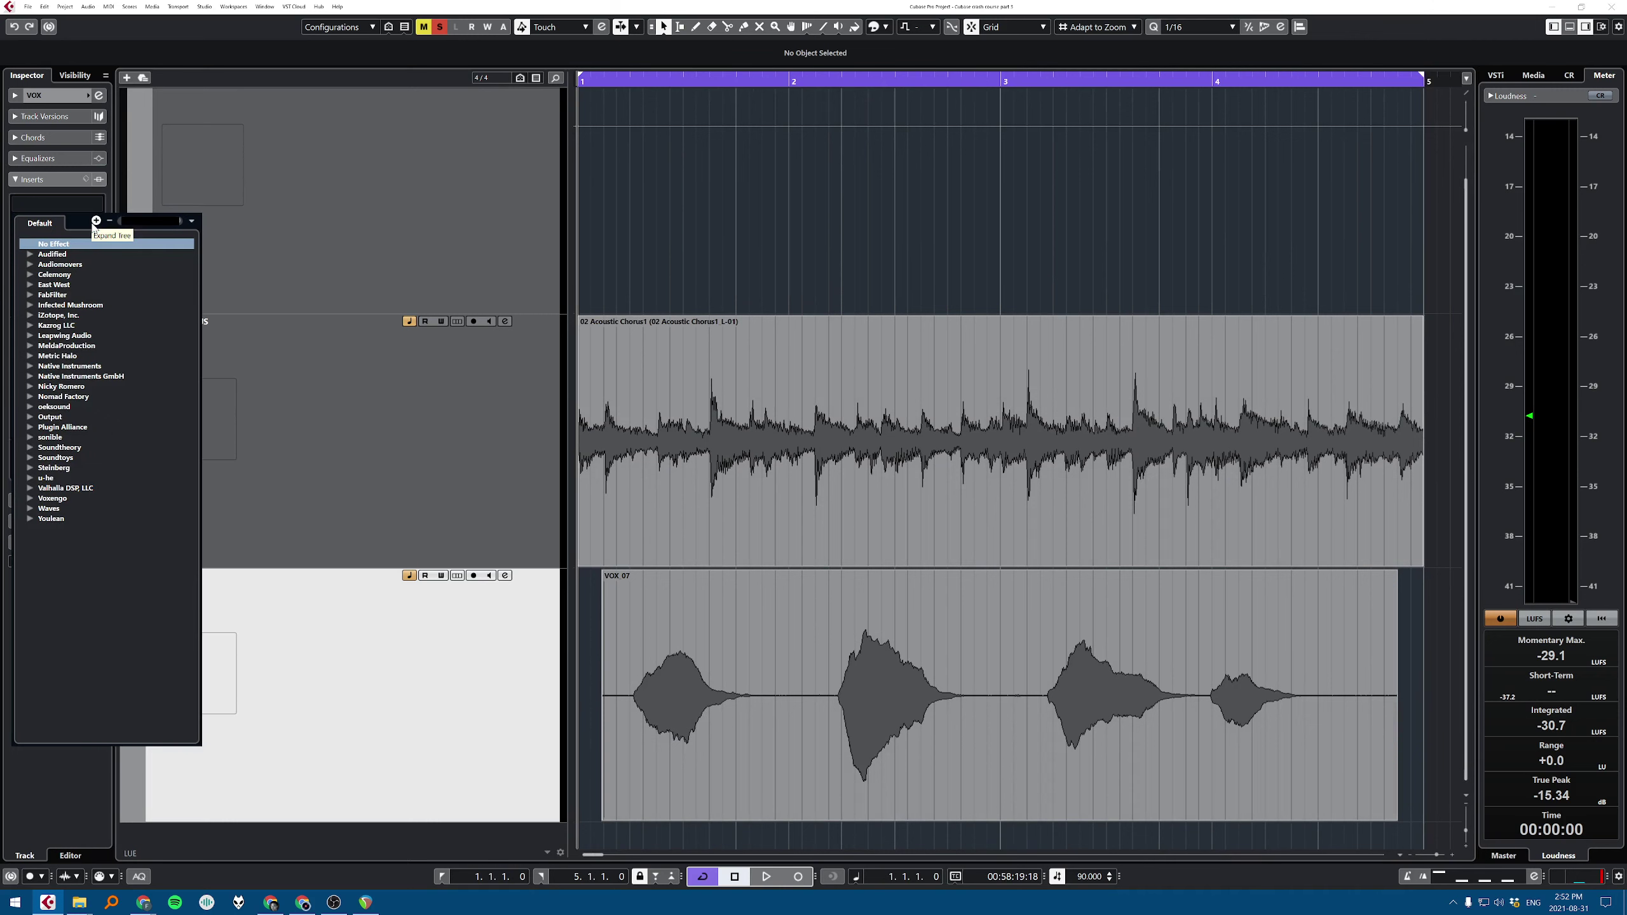
pyautogui.click(32, 472)
pyautogui.click(42, 499)
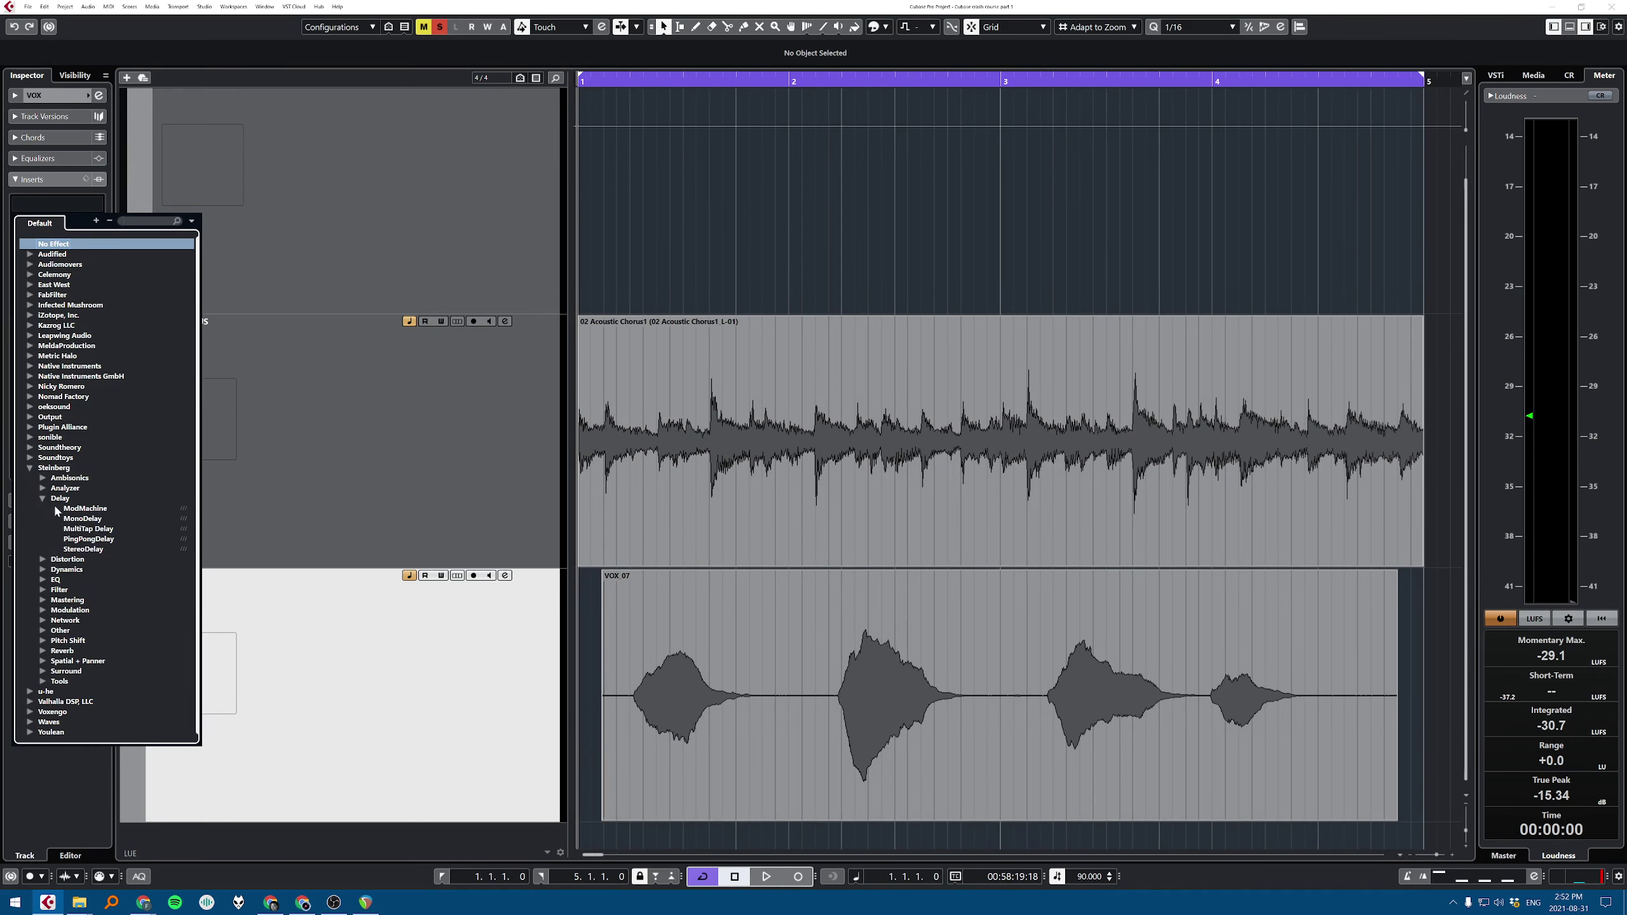
pyautogui.click(100, 521)
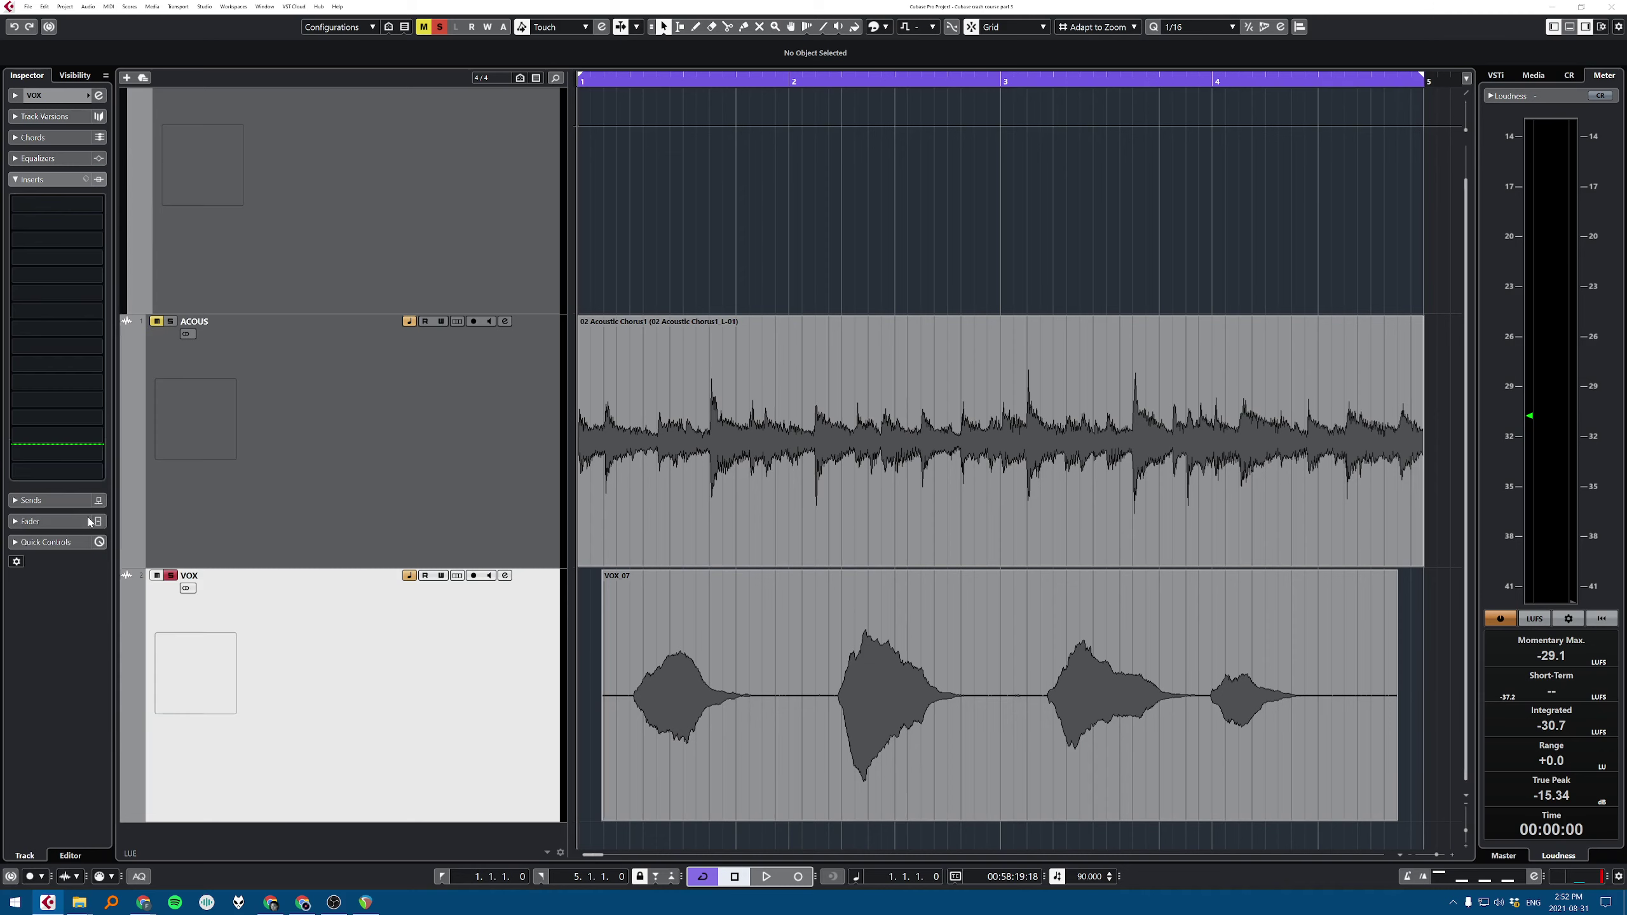
pyautogui.moveTo(1285, 586); pyautogui.dragTo(904, 265)
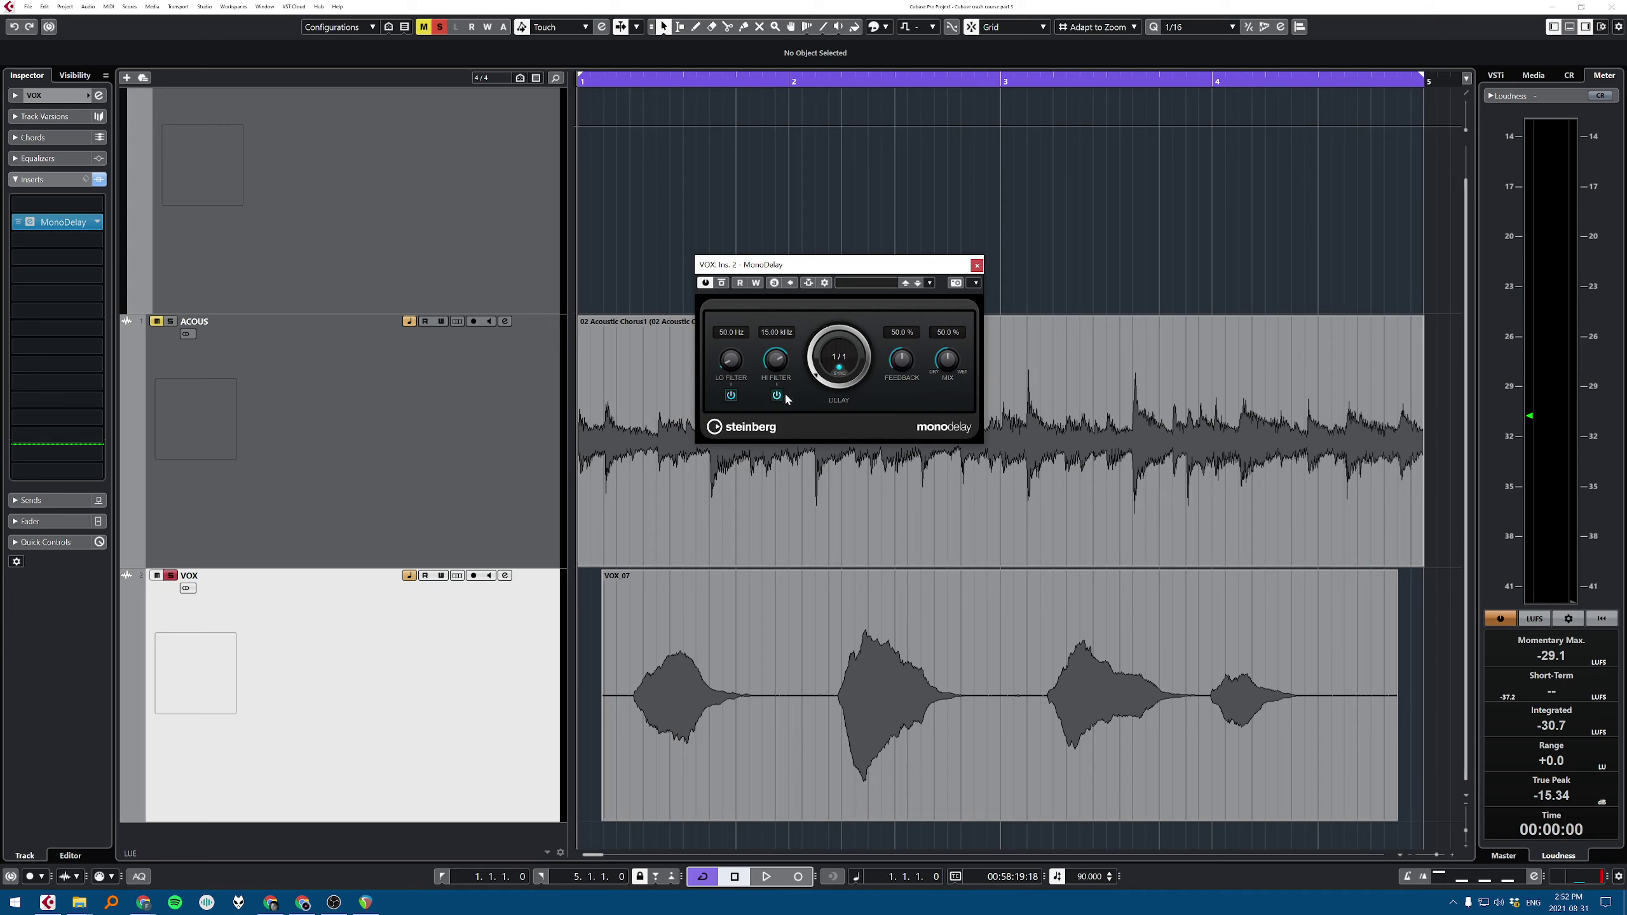
# Step: Set MonoDelay's low filter to 314.6 Hz, high filter to 11.15 kHz, unsynced delay to 120 ms and feedback to 0%
pyautogui.moveTo(730, 363); pyautogui.dragTo(792, 404)
pyautogui.moveTo(841, 372); pyautogui.dragTo(823, 382)
pyautogui.click(838, 370)
pyautogui.click(838, 356)
pyautogui.write('120')
pyautogui.press('Return')
pyautogui.moveTo(903, 363); pyautogui.dragTo(912, 538)
# Step: Play back the soloed vocal with MonoDelay active, bypassed and active again to compare the slapback sound
pyautogui.click(711, 704)
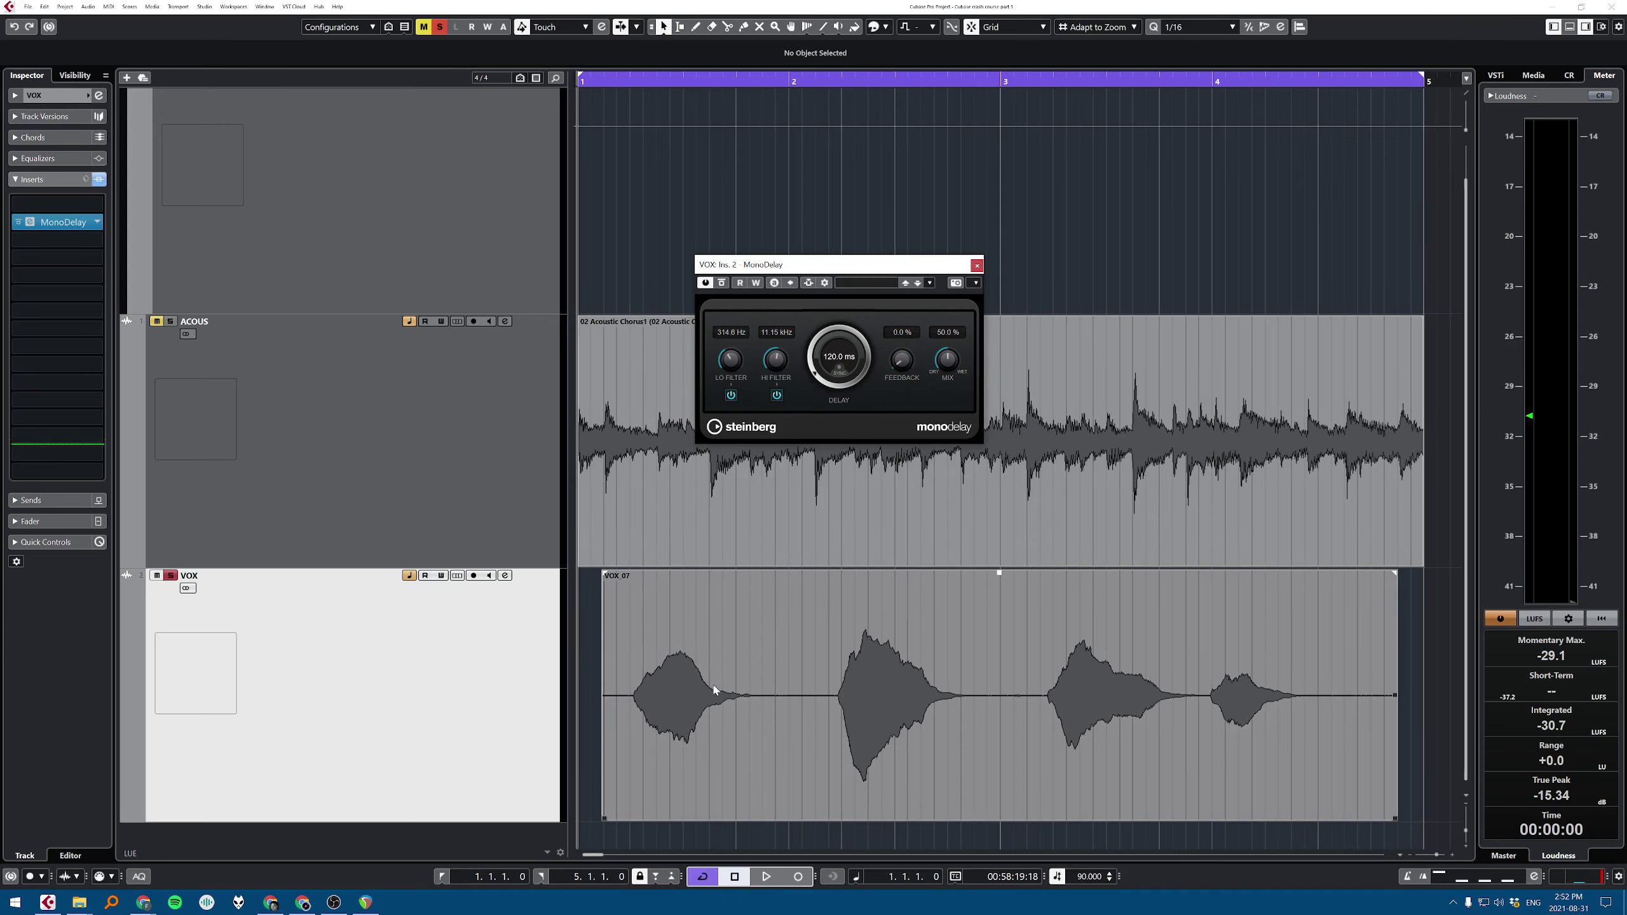
pyautogui.press('space')
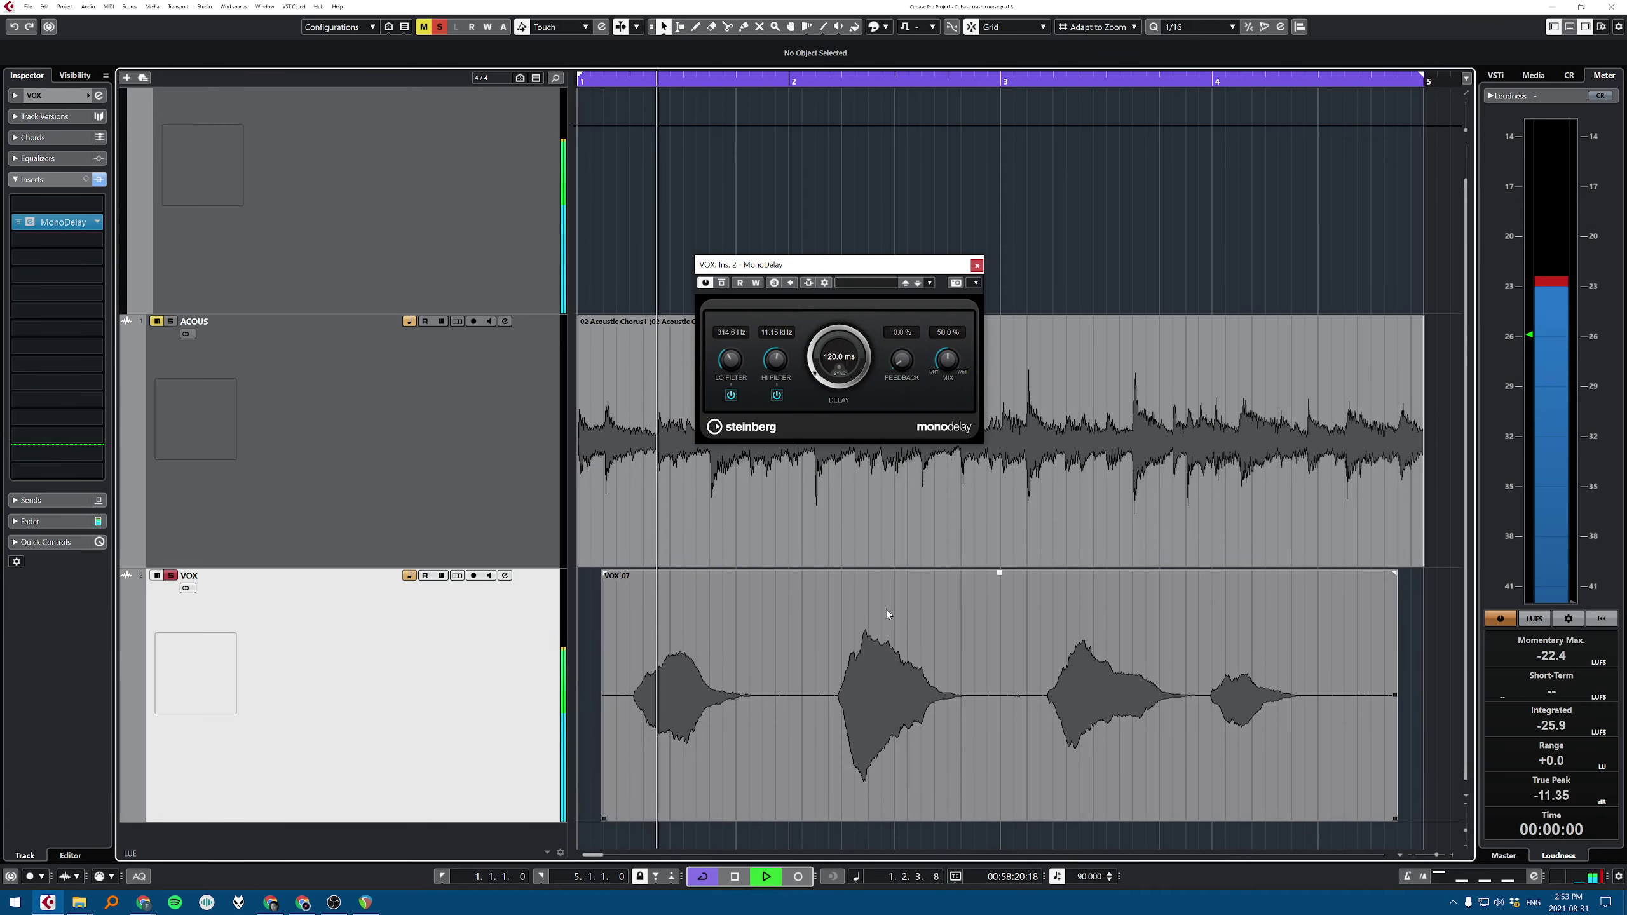
pyautogui.click(722, 282)
pyautogui.press('space')
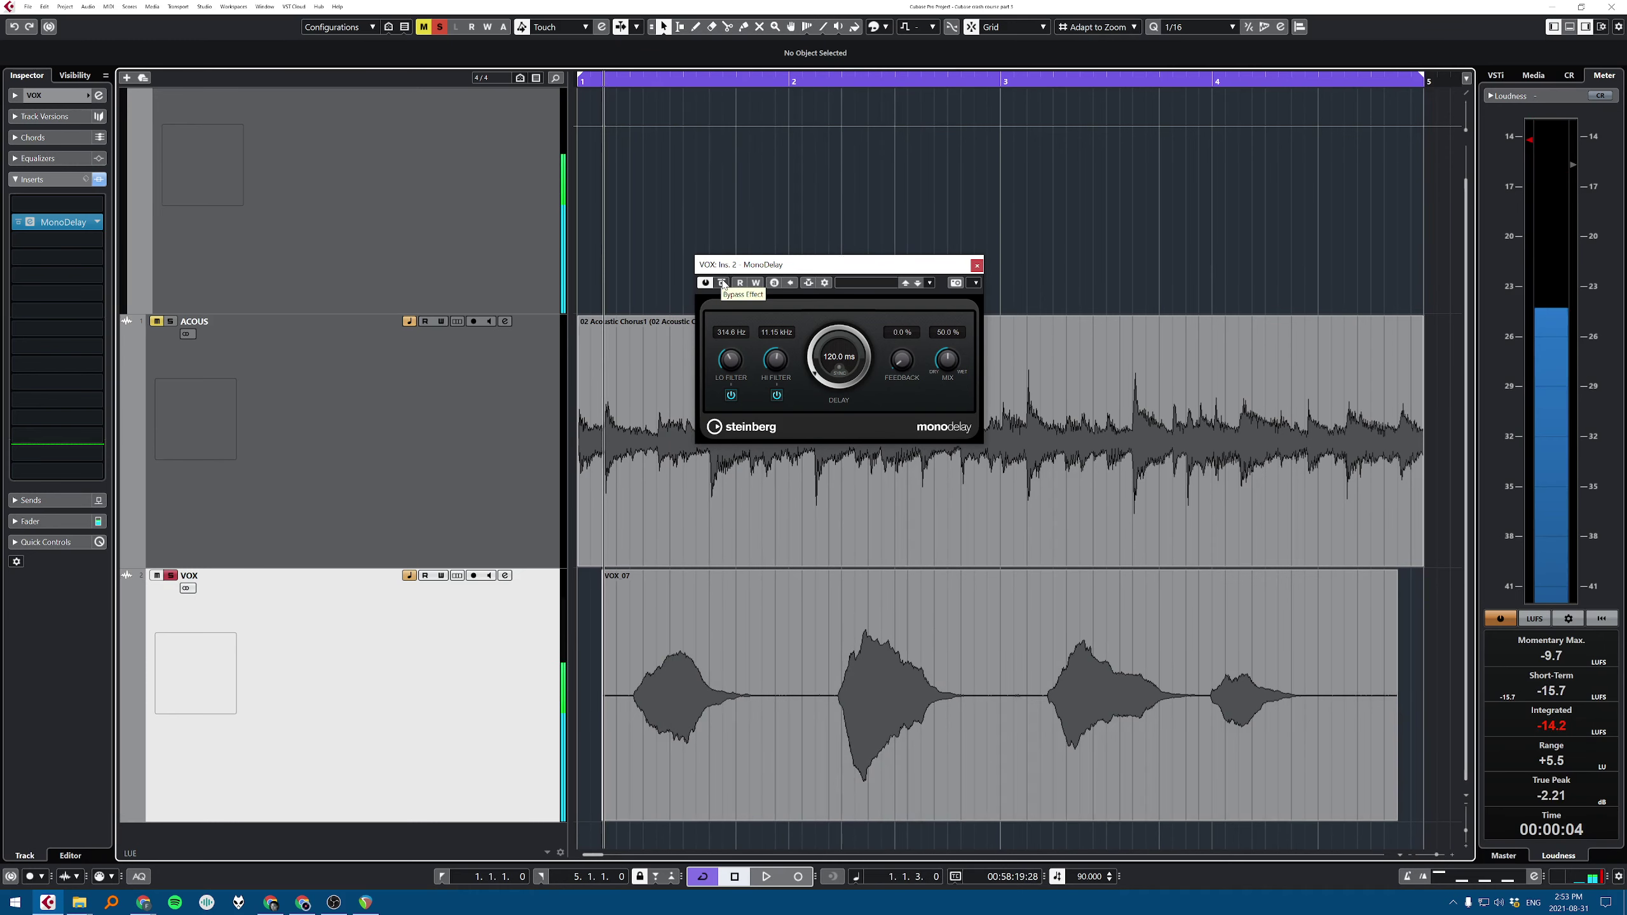
pyautogui.press('space')
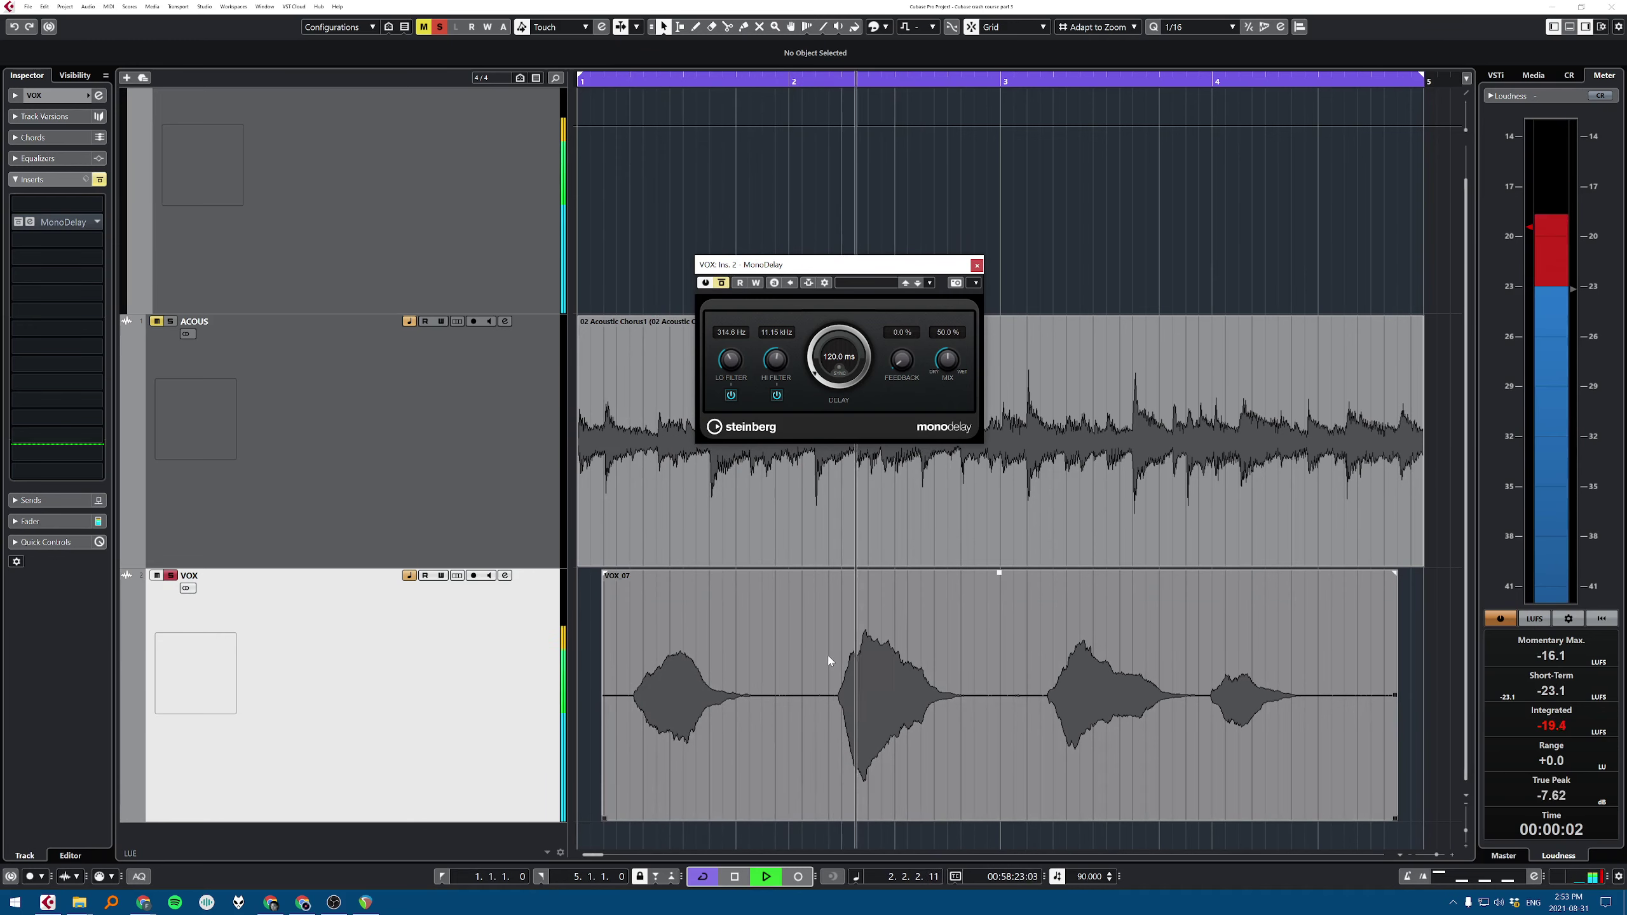
pyautogui.press('space')
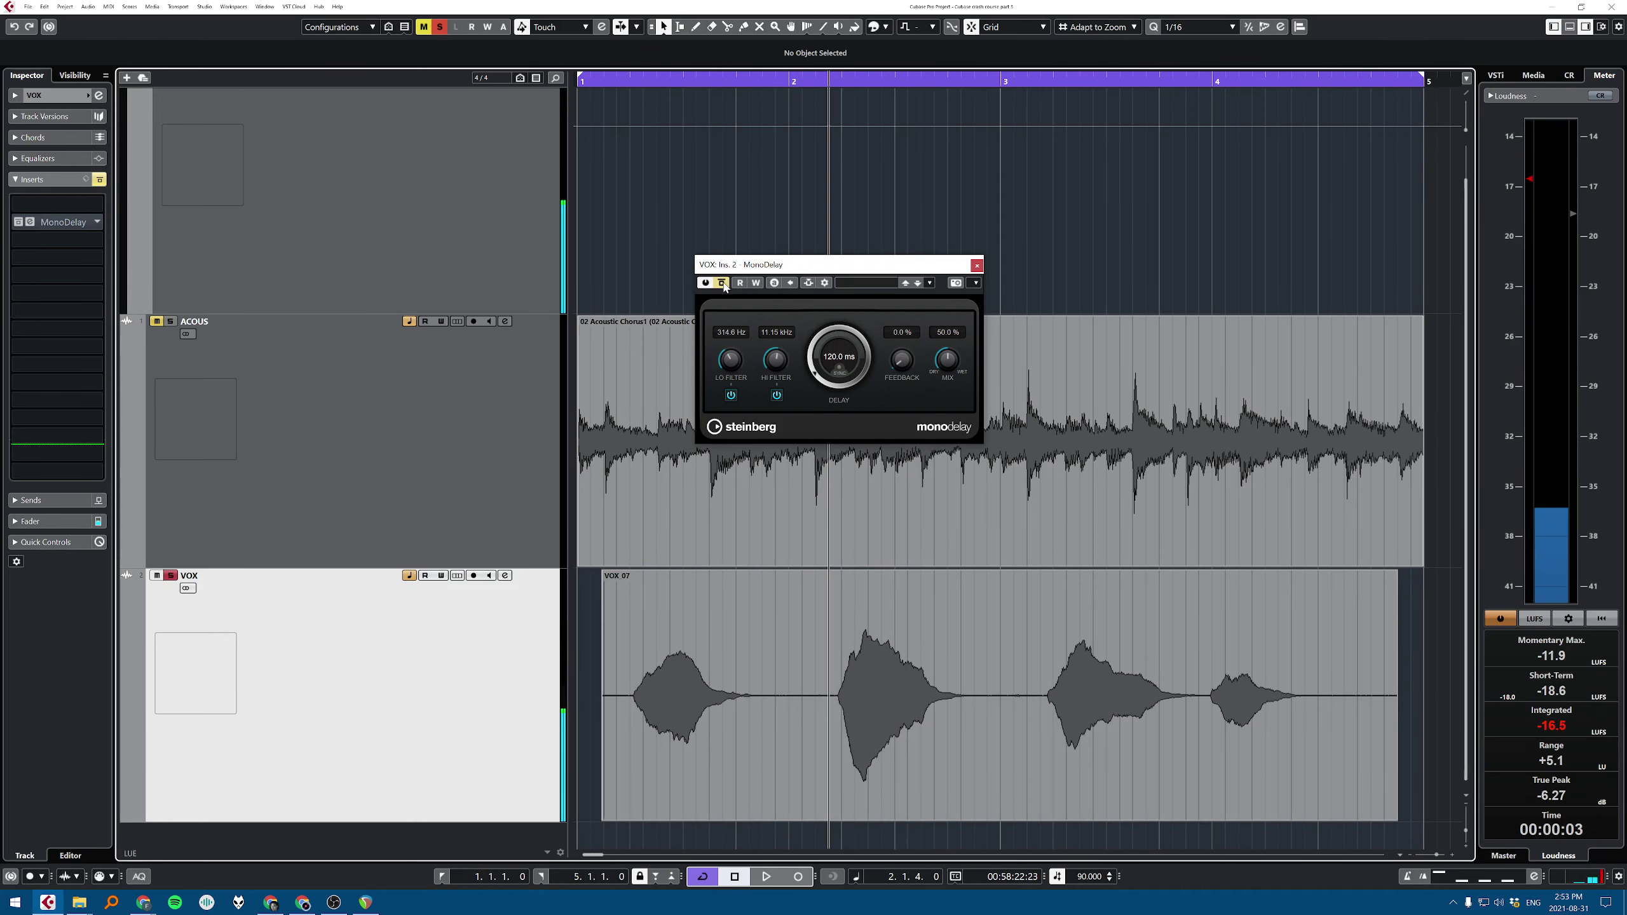
pyautogui.click(722, 283)
pyautogui.press('space')
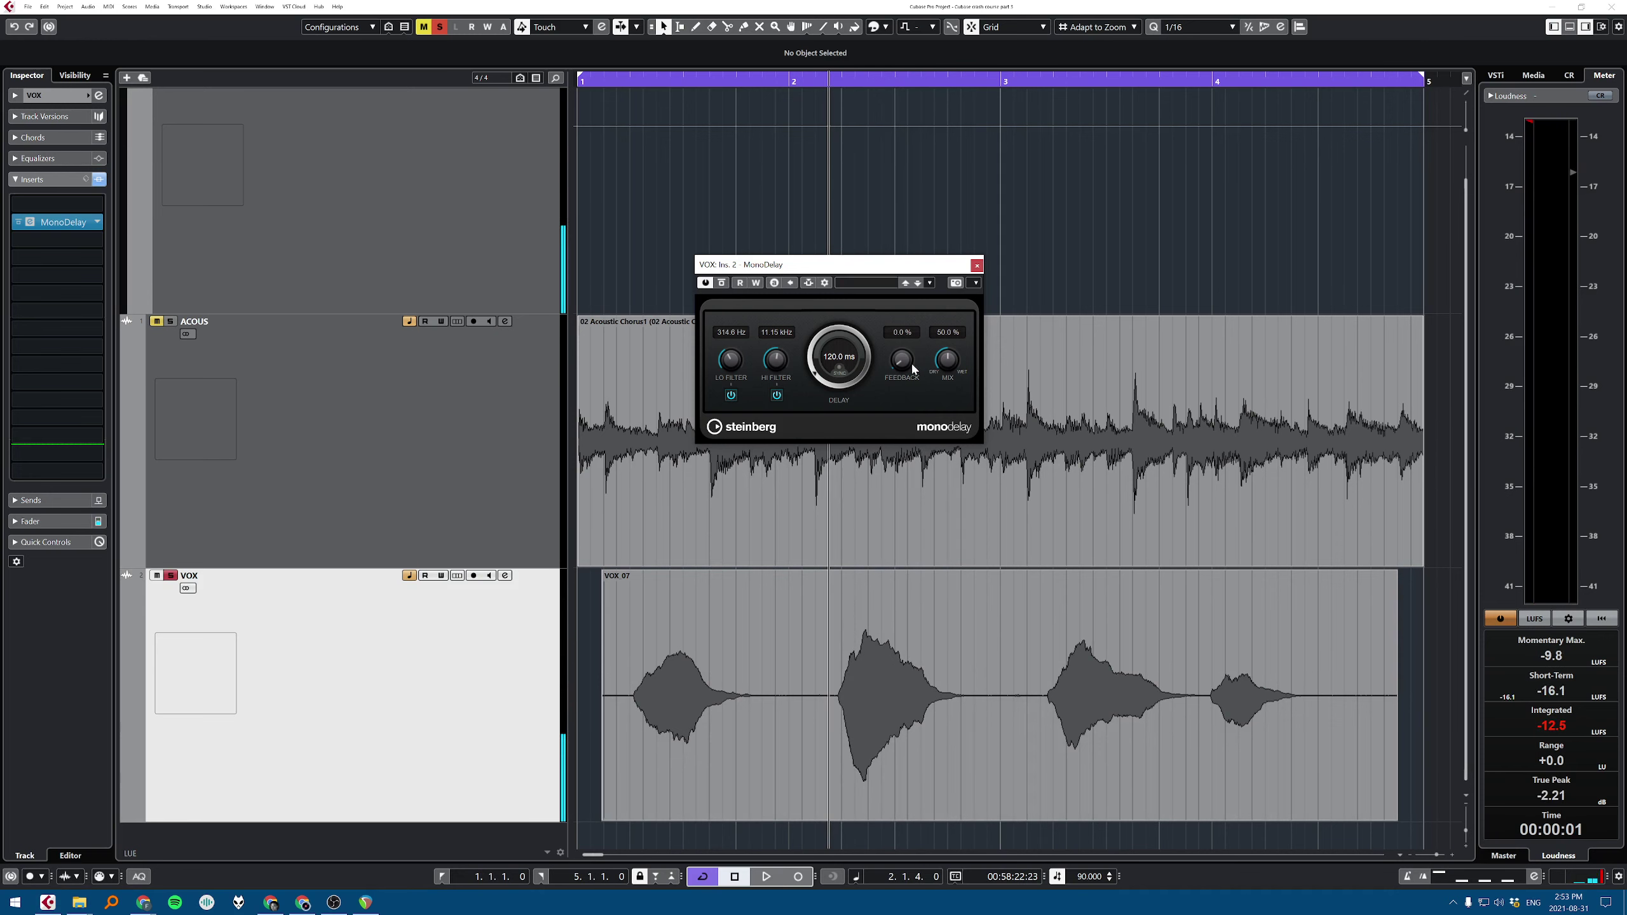
# Step: Turn tempo sync back on for MonoDelay at 1/1 and play back the vocal to hear it
pyautogui.click(837, 356)
pyautogui.click(839, 370)
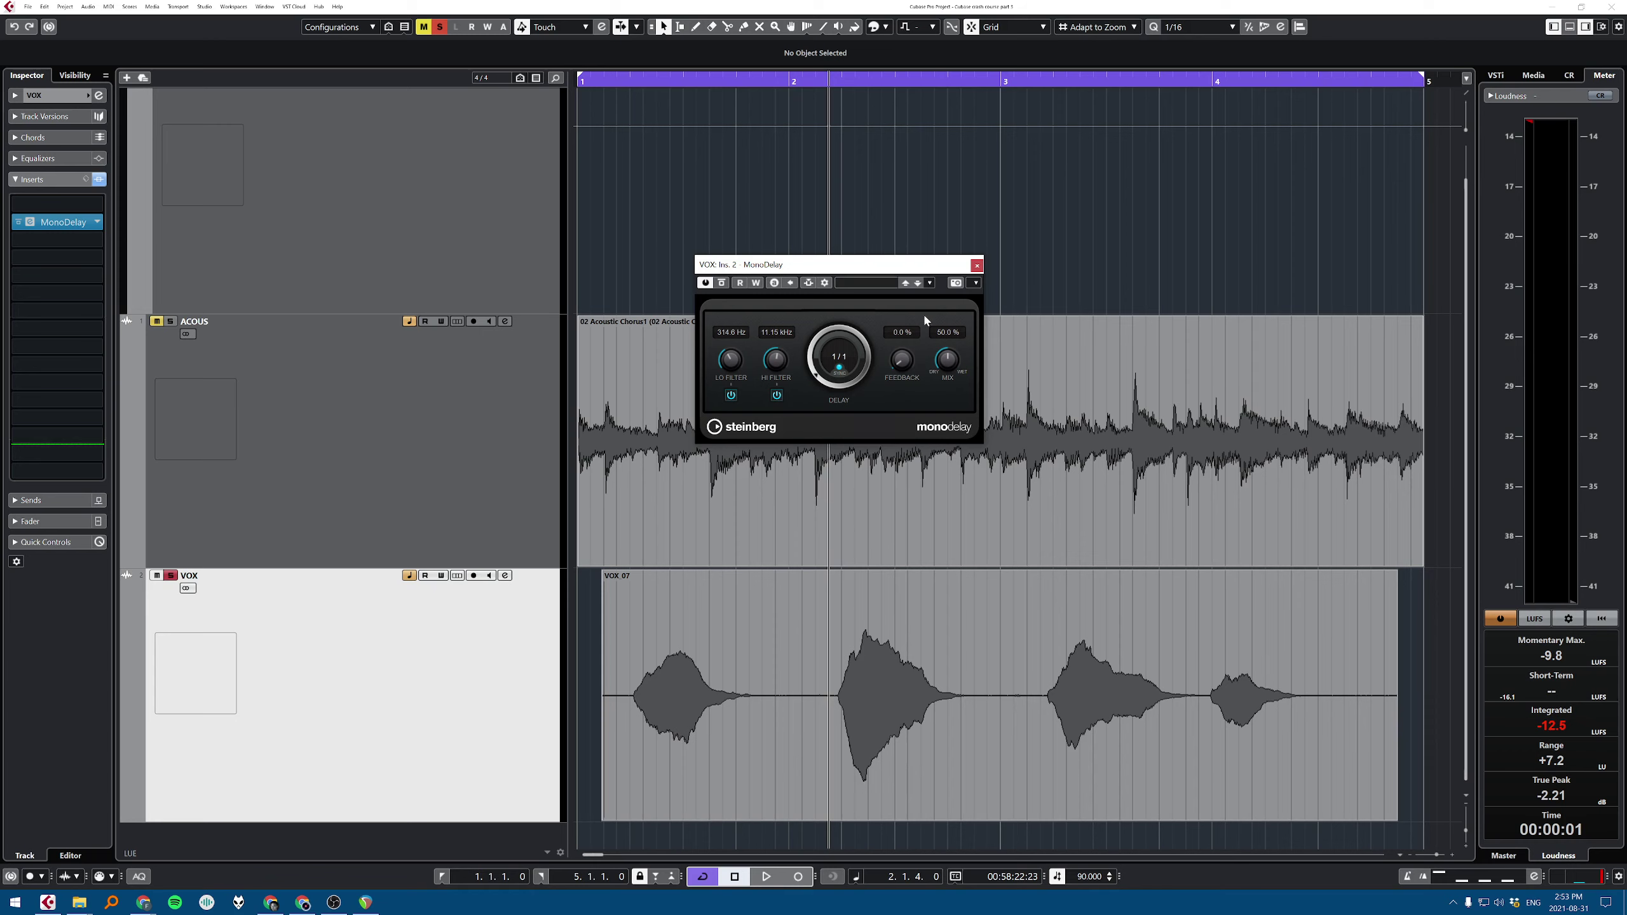
pyautogui.press('space')
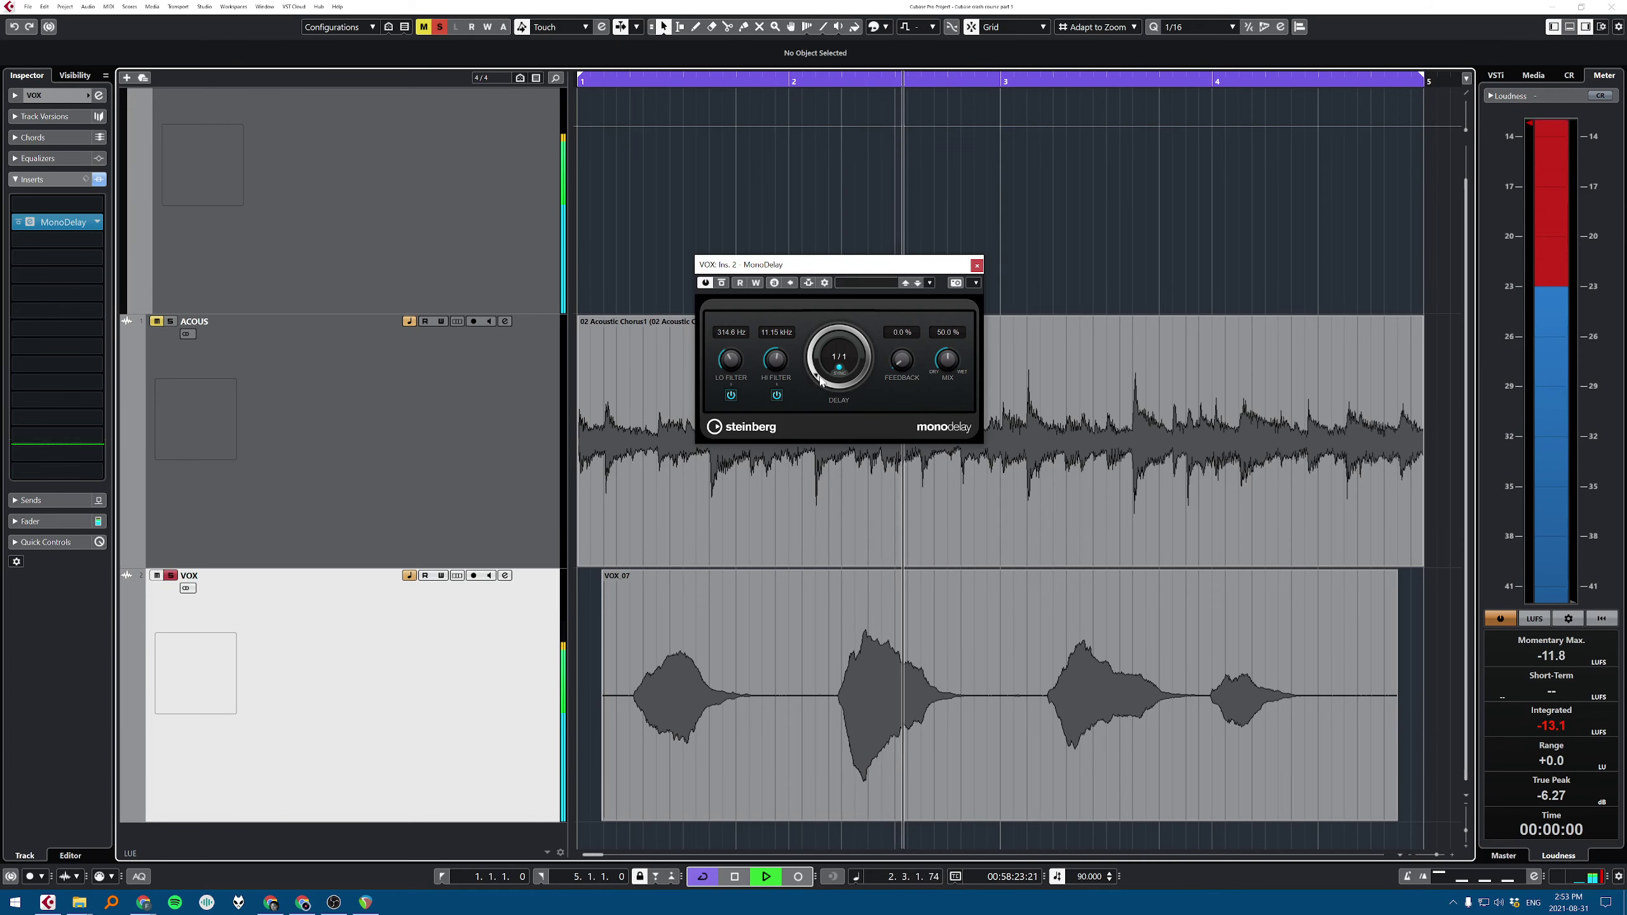
pyautogui.press('space')
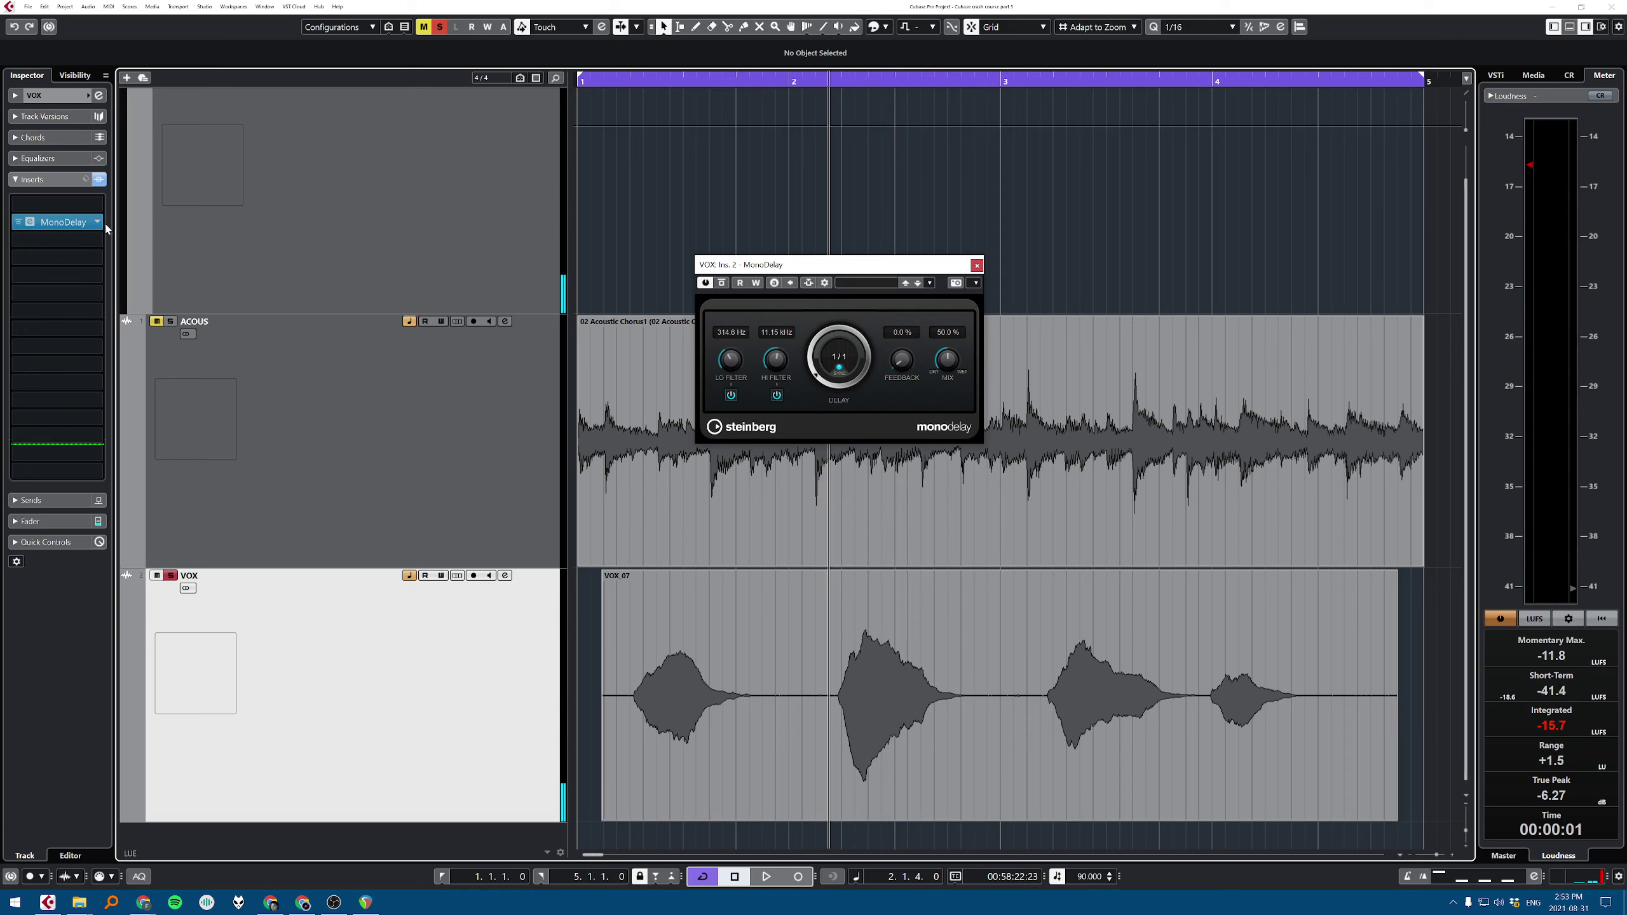
# Step: Keep MonoDelay's feedback at 0% and adjust its mix to 48%
pyautogui.moveTo(906, 357); pyautogui.dragTo(934, 440)
pyautogui.moveTo(949, 360); pyautogui.dragTo(953, 456)
pyautogui.moveTo(948, 363); pyautogui.dragTo(950, 260)
pyautogui.scroll(-10, 949, 358)
# Step: Replace MonoDelay on VOX with PingPongDelay, and swap that for StereoDelay in the same insert slot
pyautogui.click(64, 222)
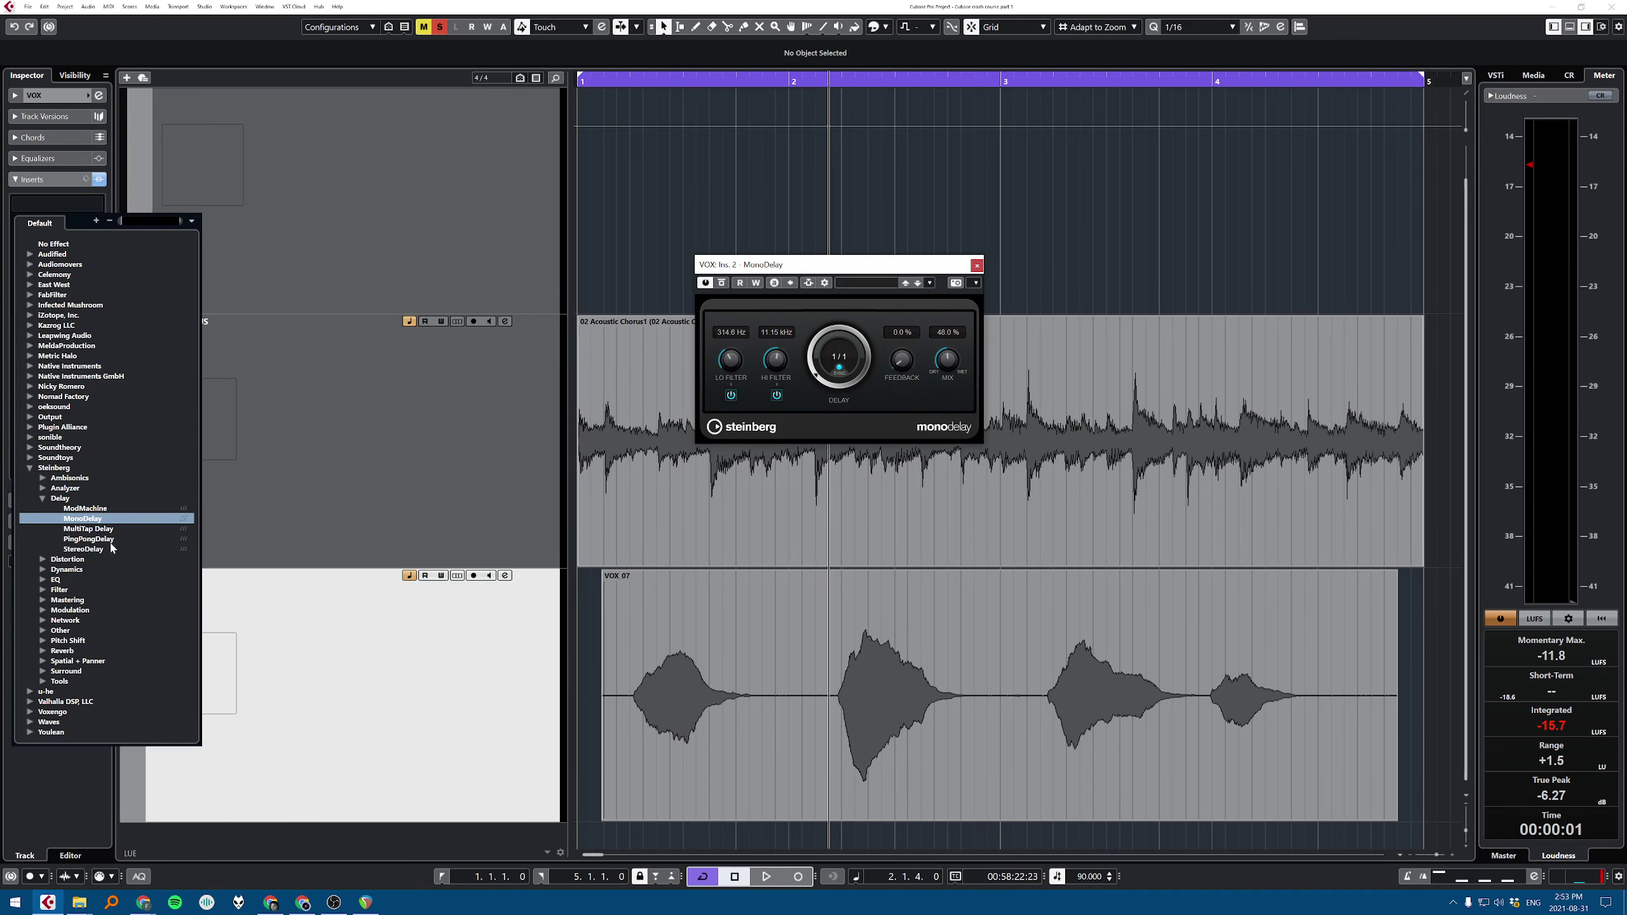
pyautogui.click(89, 539)
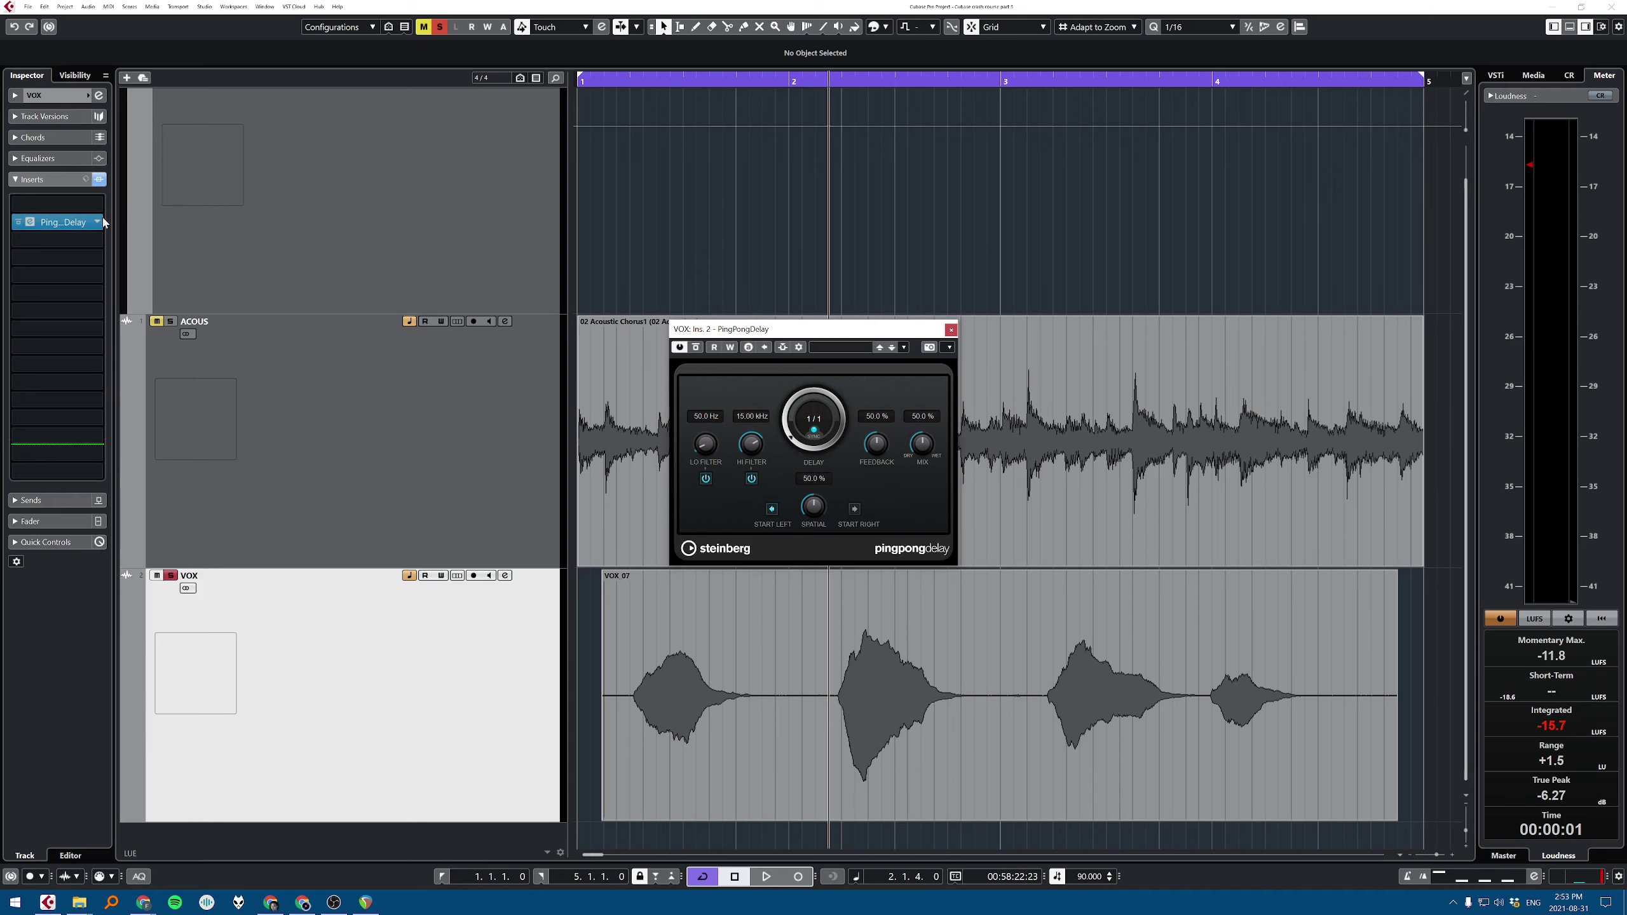
pyautogui.click(65, 222)
pyautogui.click(84, 550)
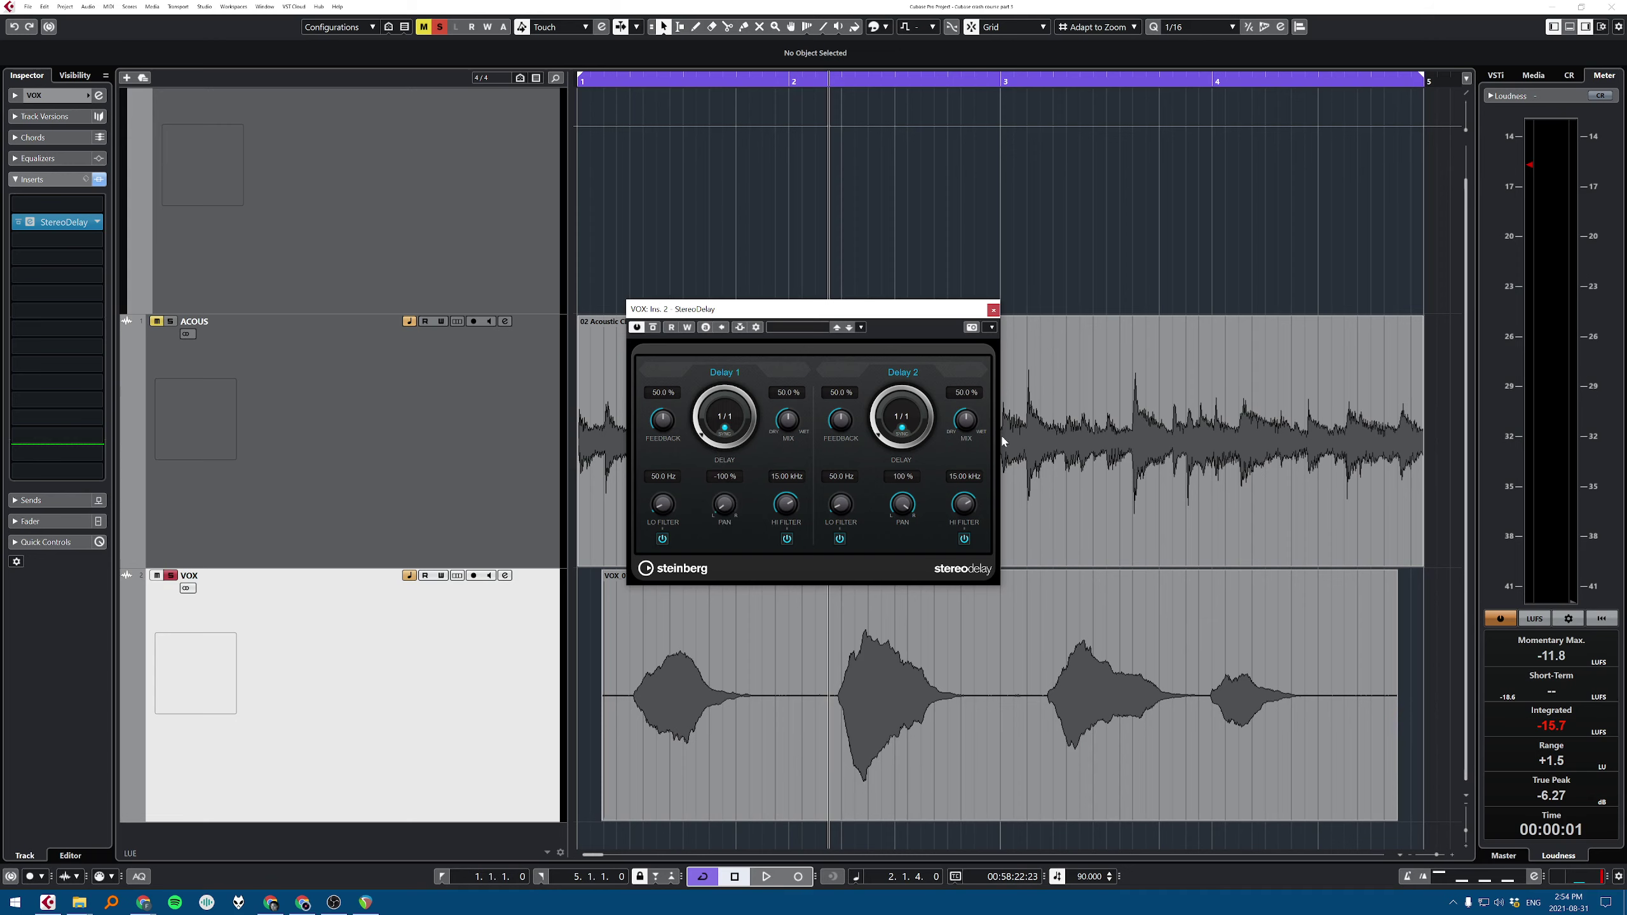
# Step: Browse the presets available for StereoDelay without loading one
pyautogui.click(789, 328)
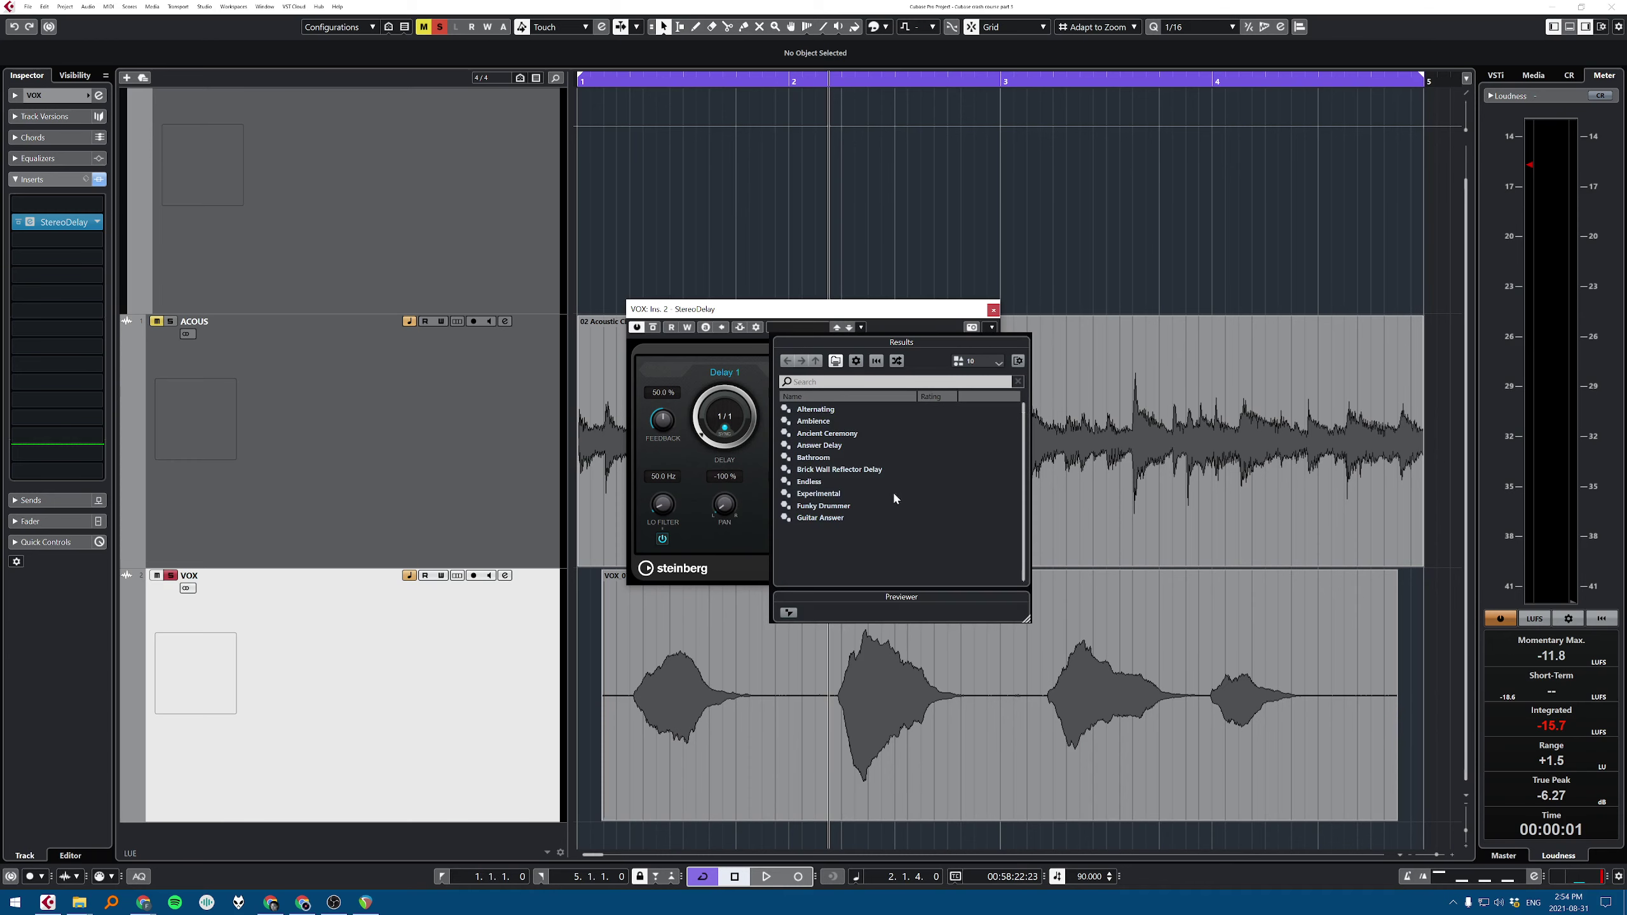
pyautogui.click(913, 329)
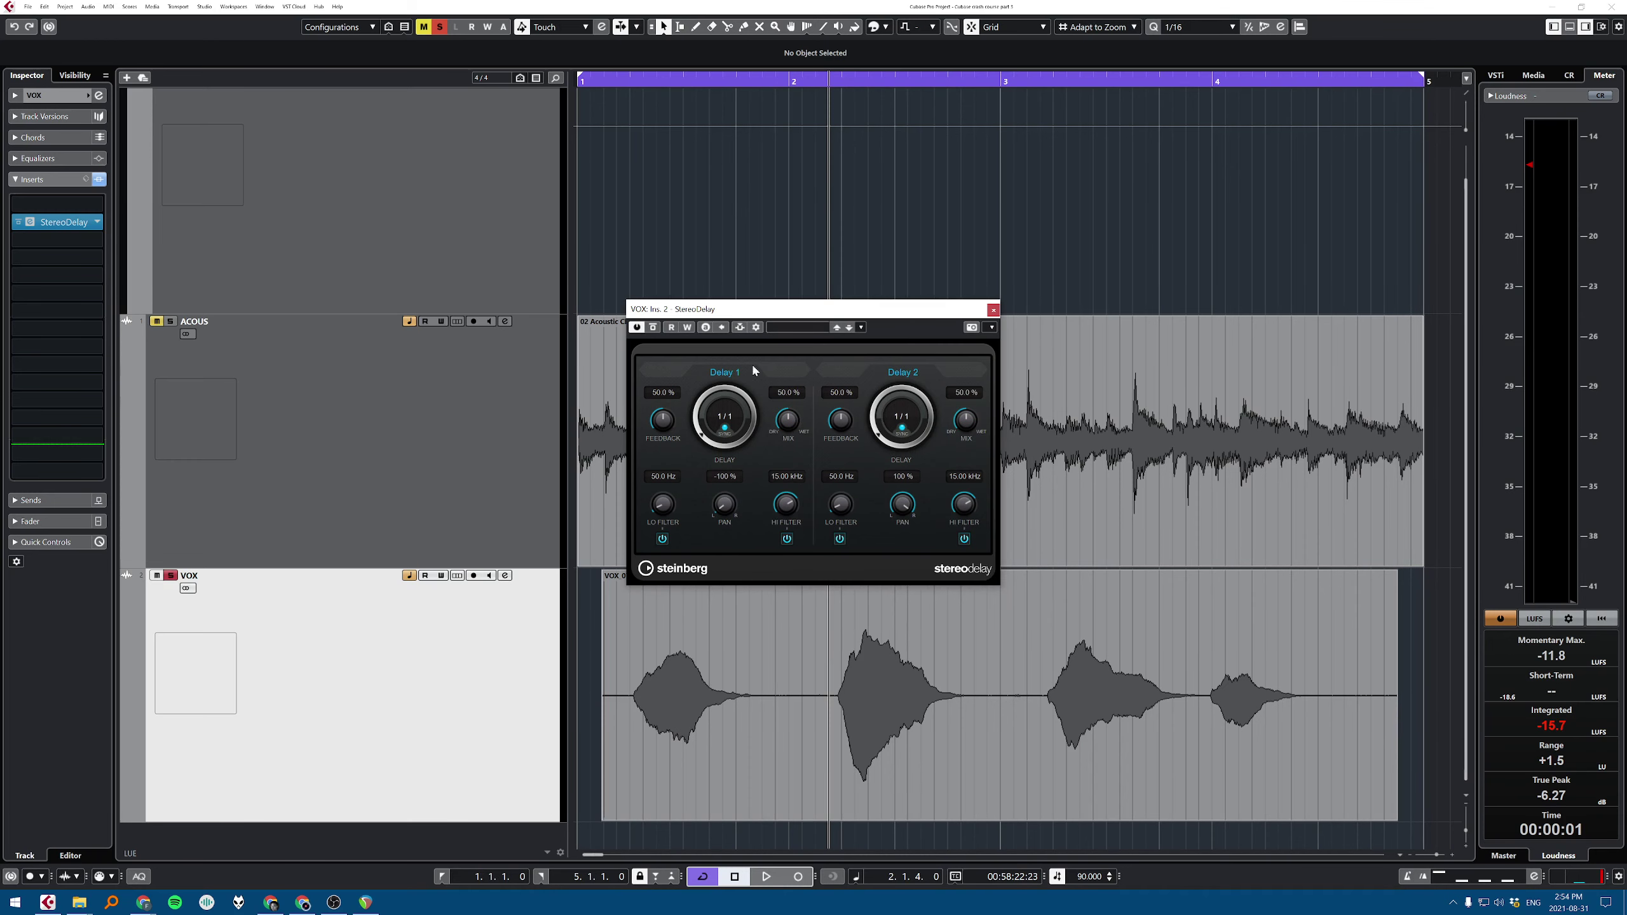
# Step: Replace StereoDelay on VOX with PingPongDelay and play back the vocal through it
pyautogui.click(97, 223)
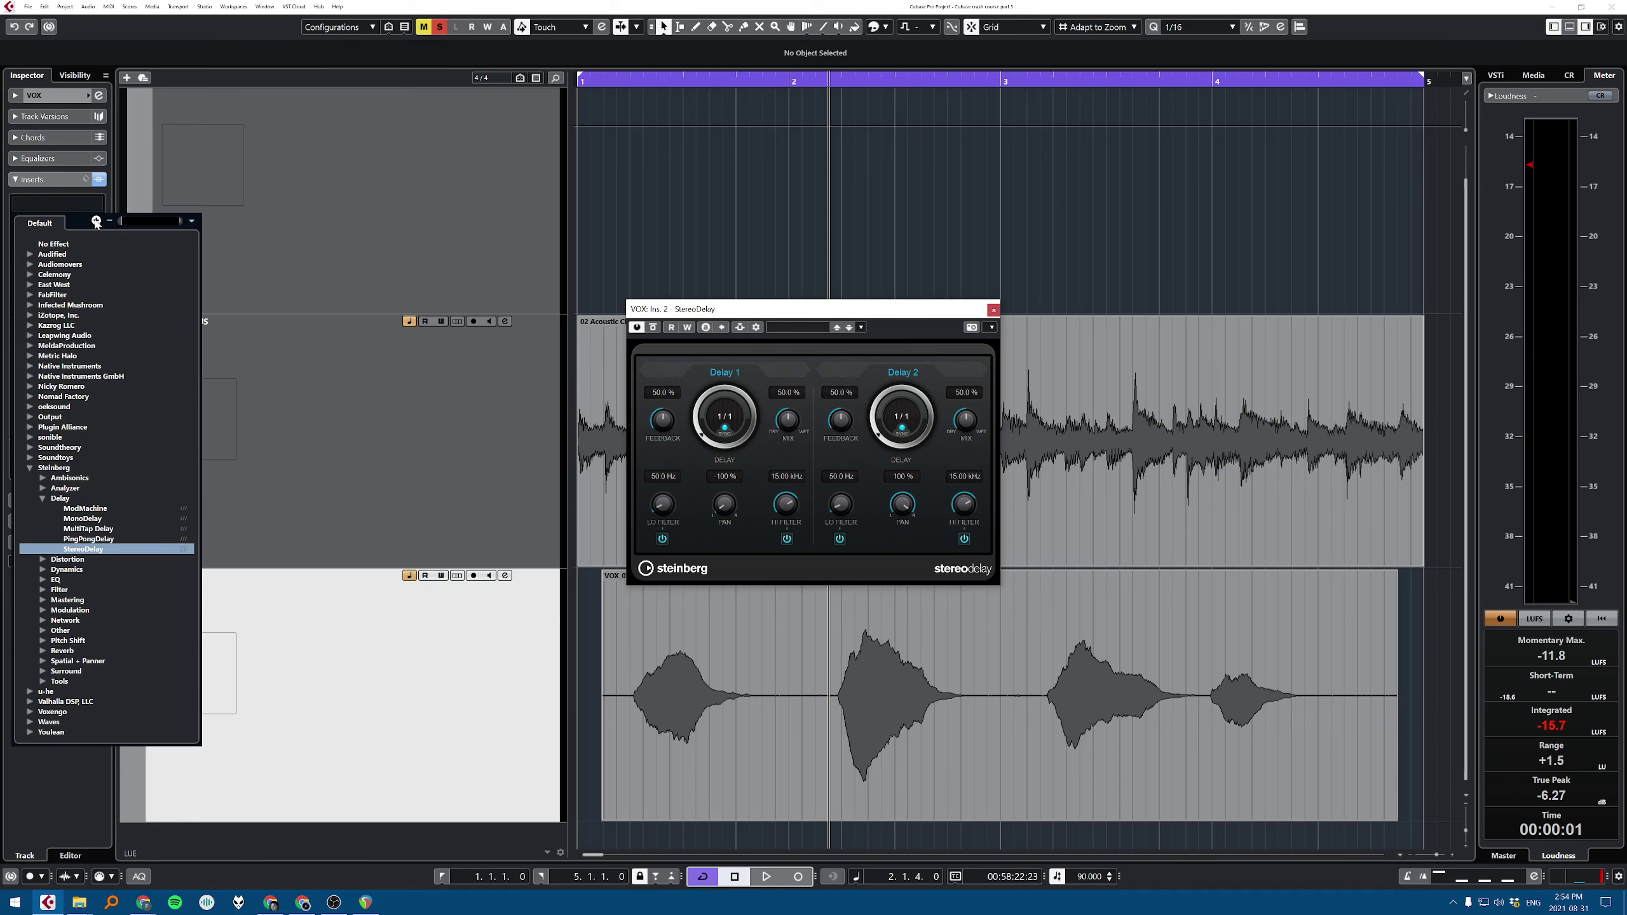
pyautogui.click(127, 539)
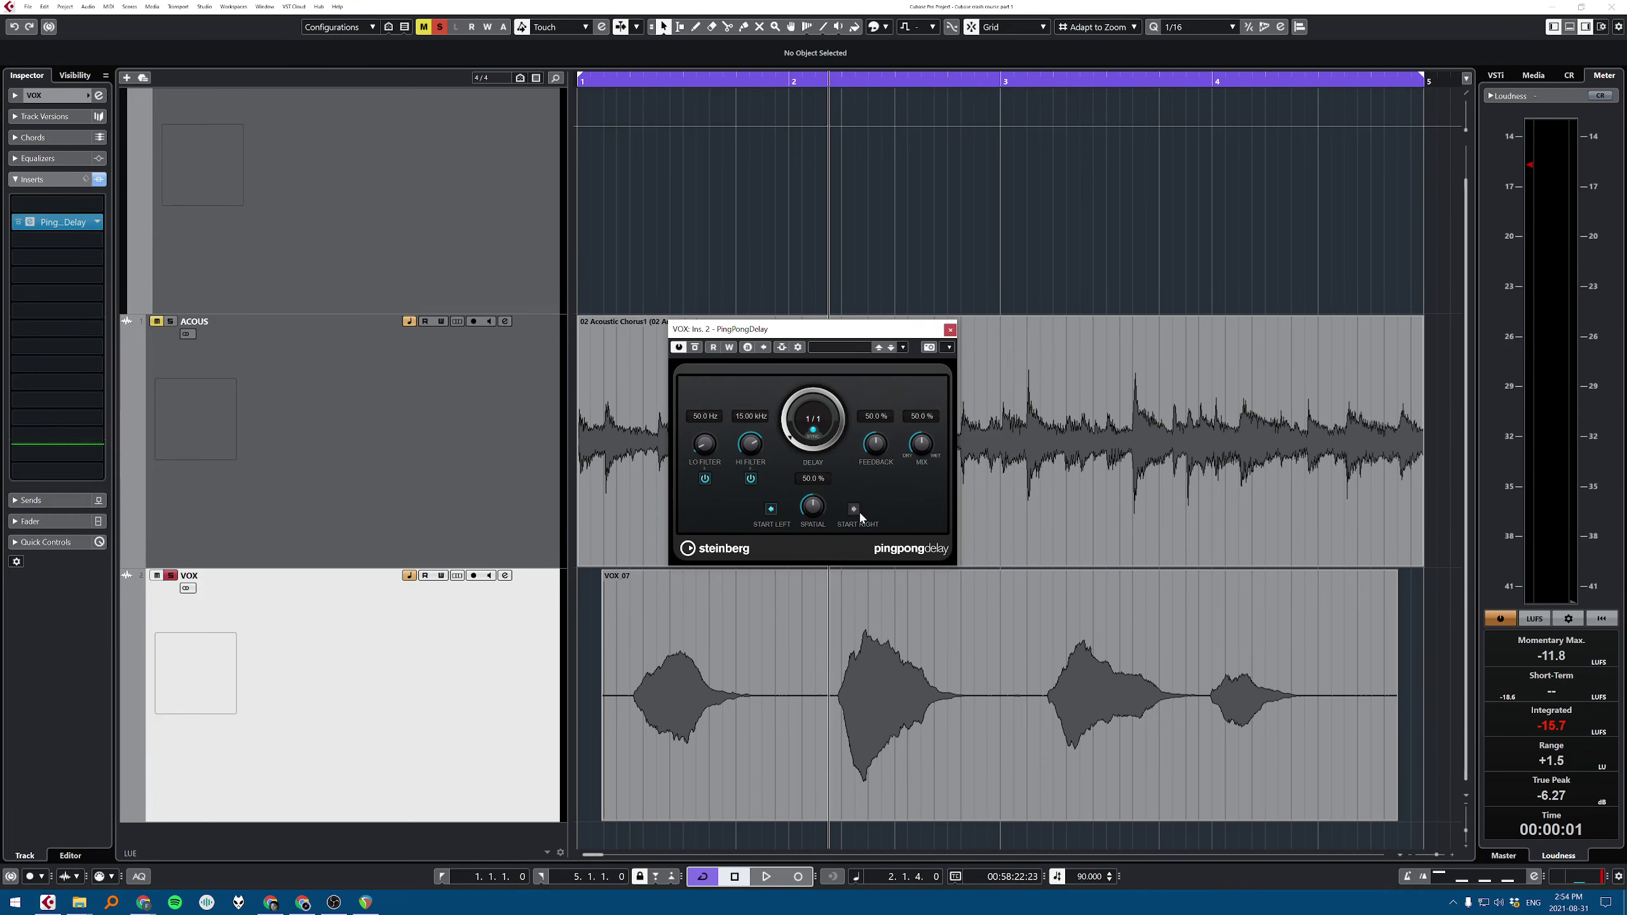
pyautogui.press('space')
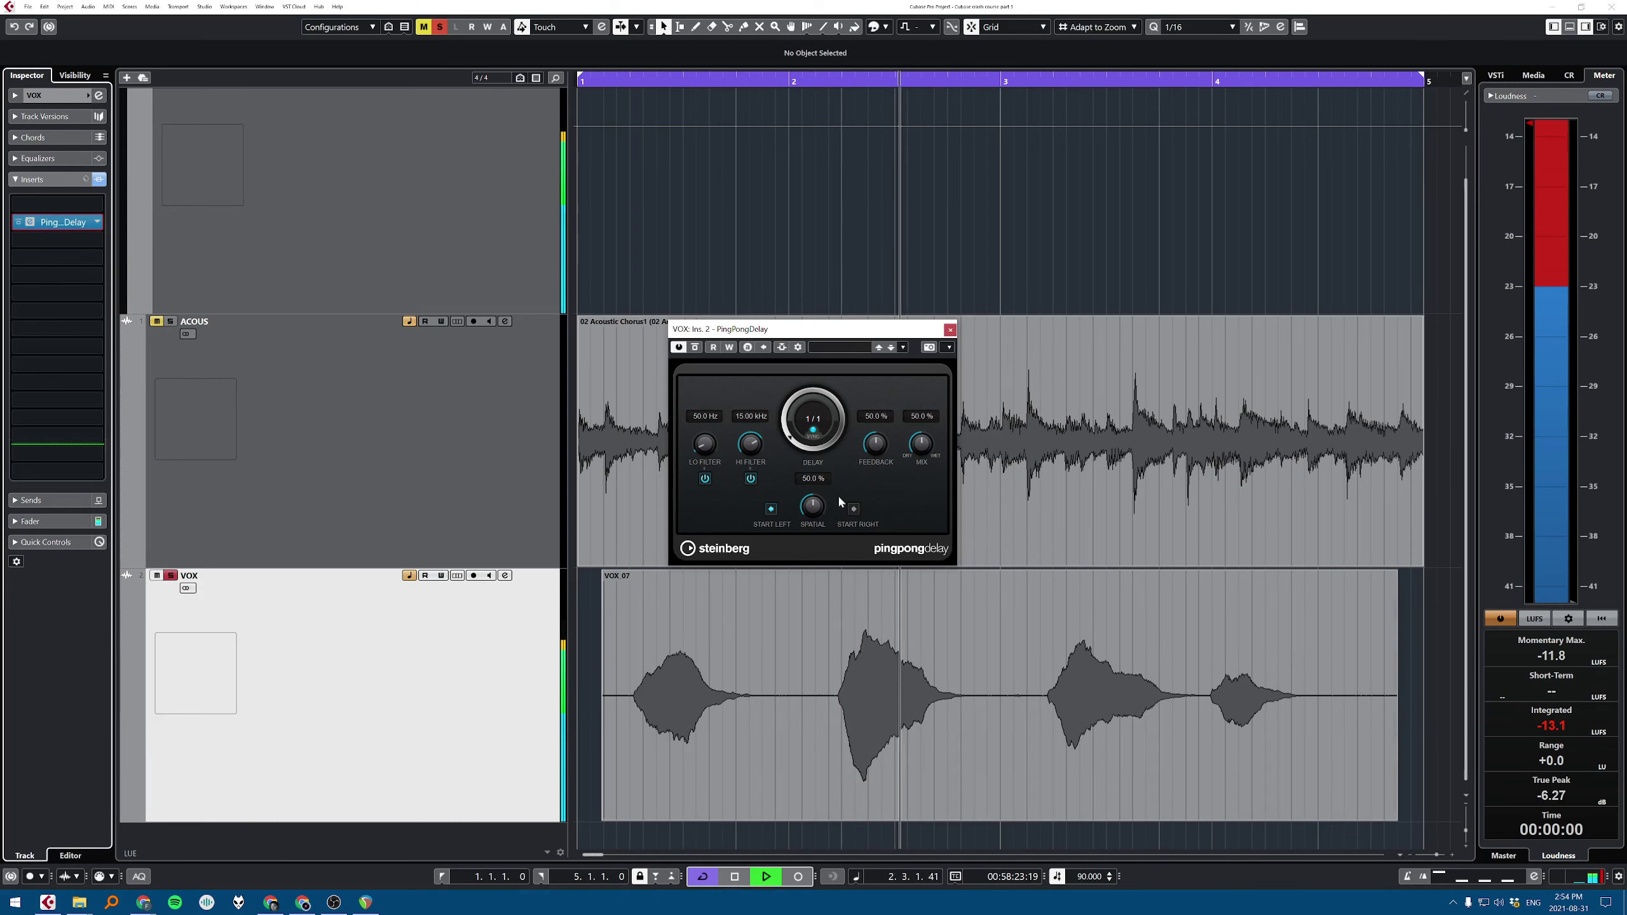
pyautogui.press('space')
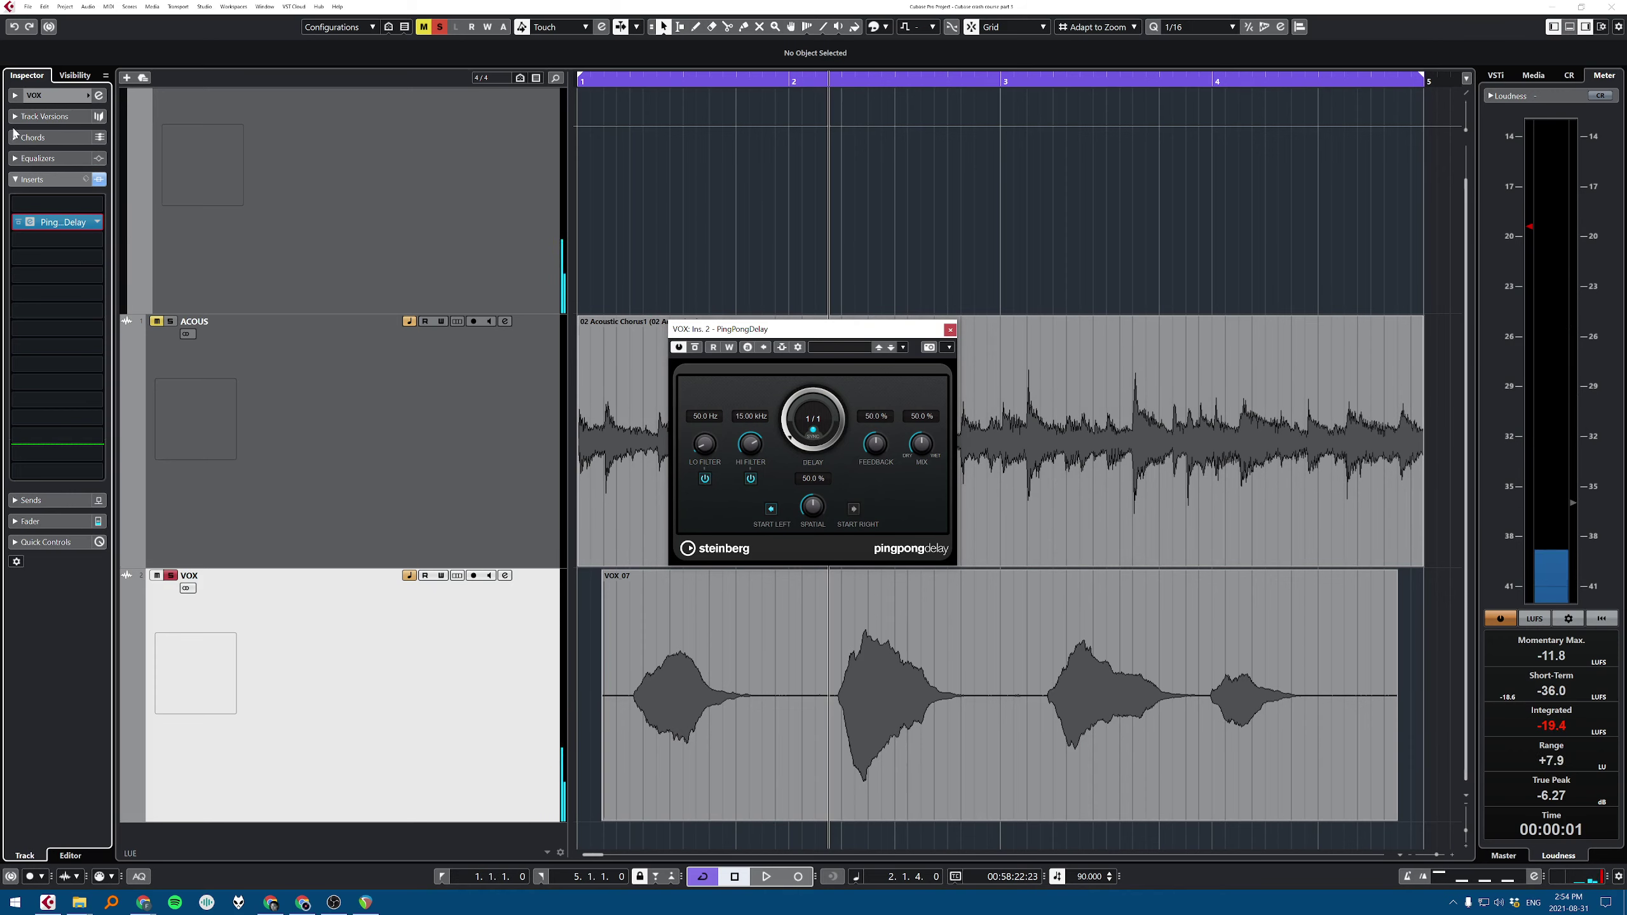
# Step: Remove PingPongDelay from the second insert slot of the VOX track
pyautogui.click(97, 222)
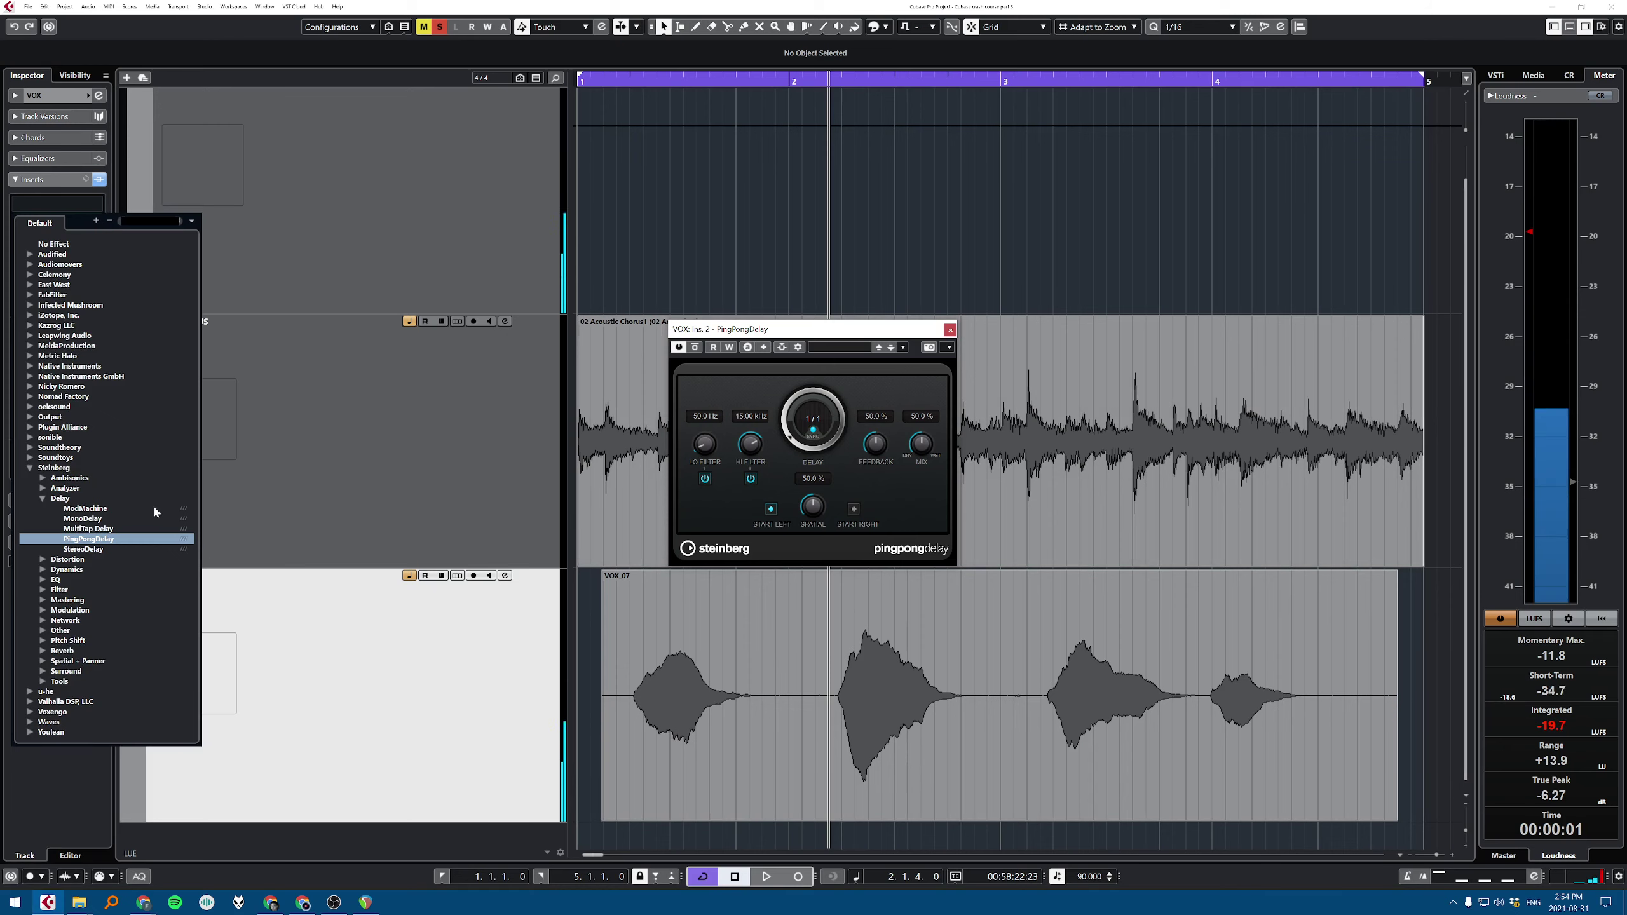
pyautogui.click(377, 430)
pyautogui.moveTo(36, 220); pyautogui.dragTo(386, 219)
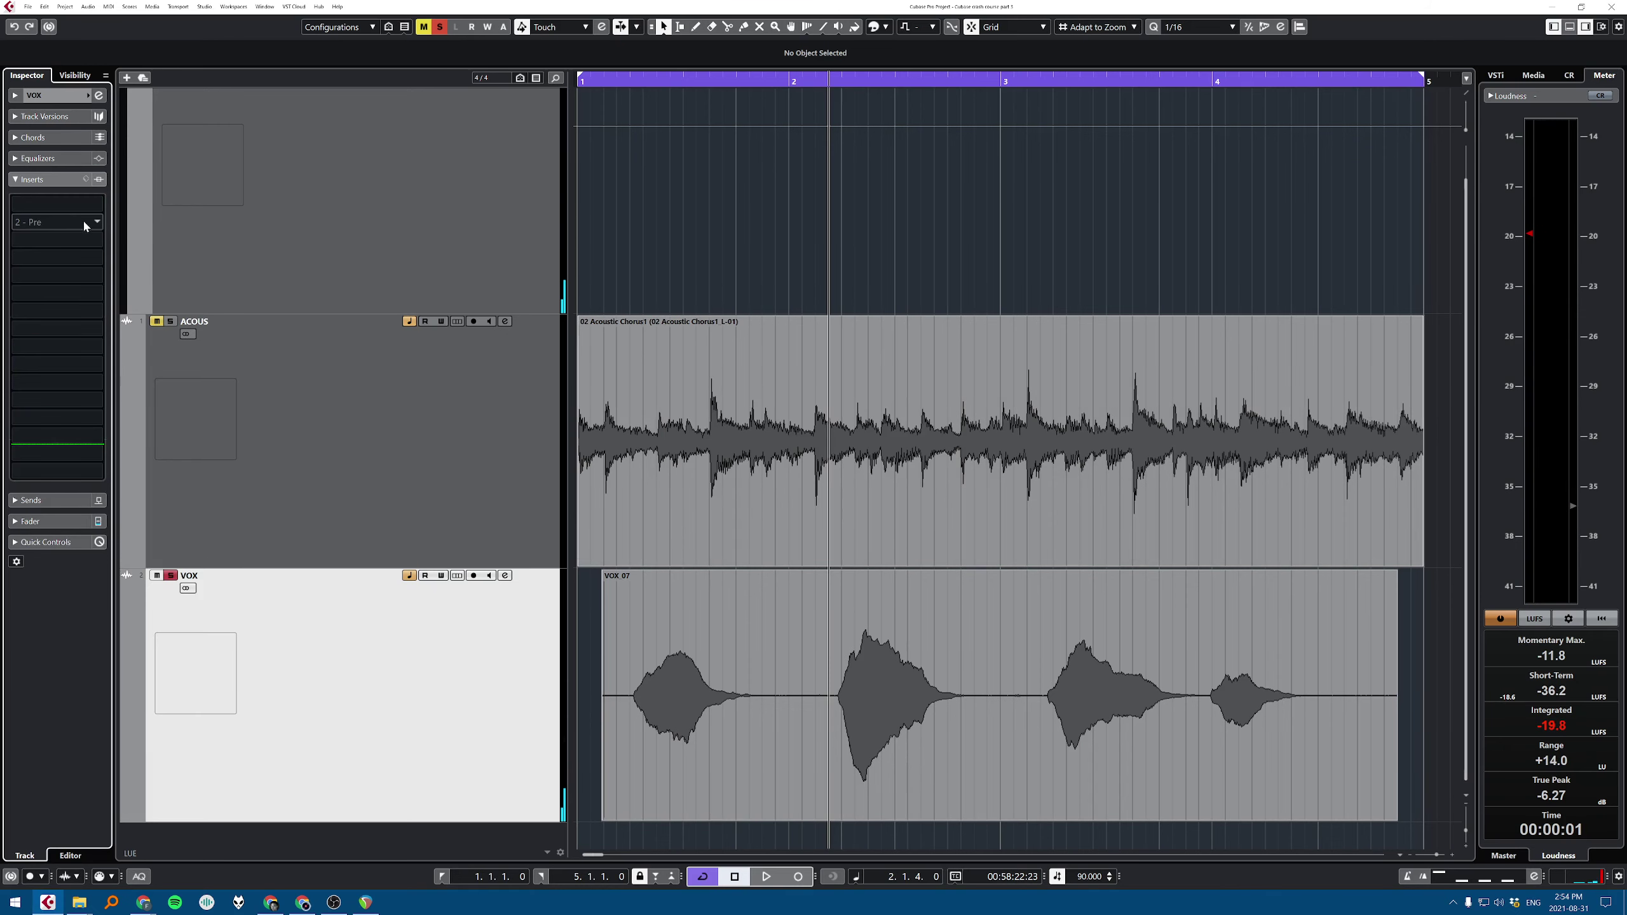
# Step: Load Steinberg's ModMachine delay into VOX's second insert slot and bring its editor window fully into view over the project
pyautogui.click(84, 222)
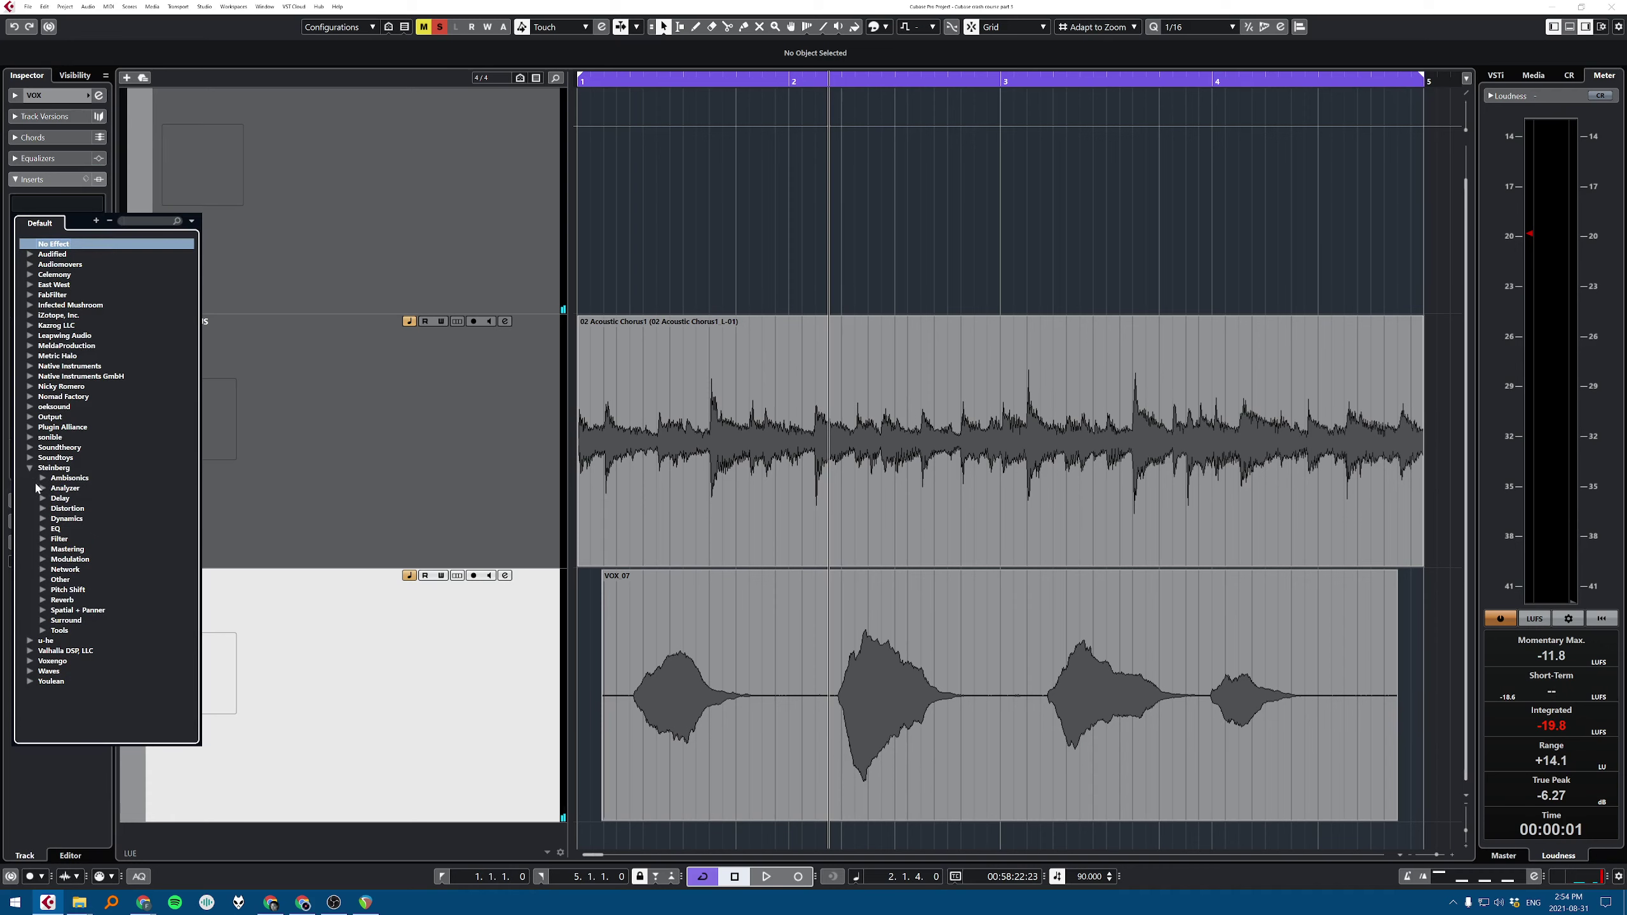
pyautogui.click(43, 500)
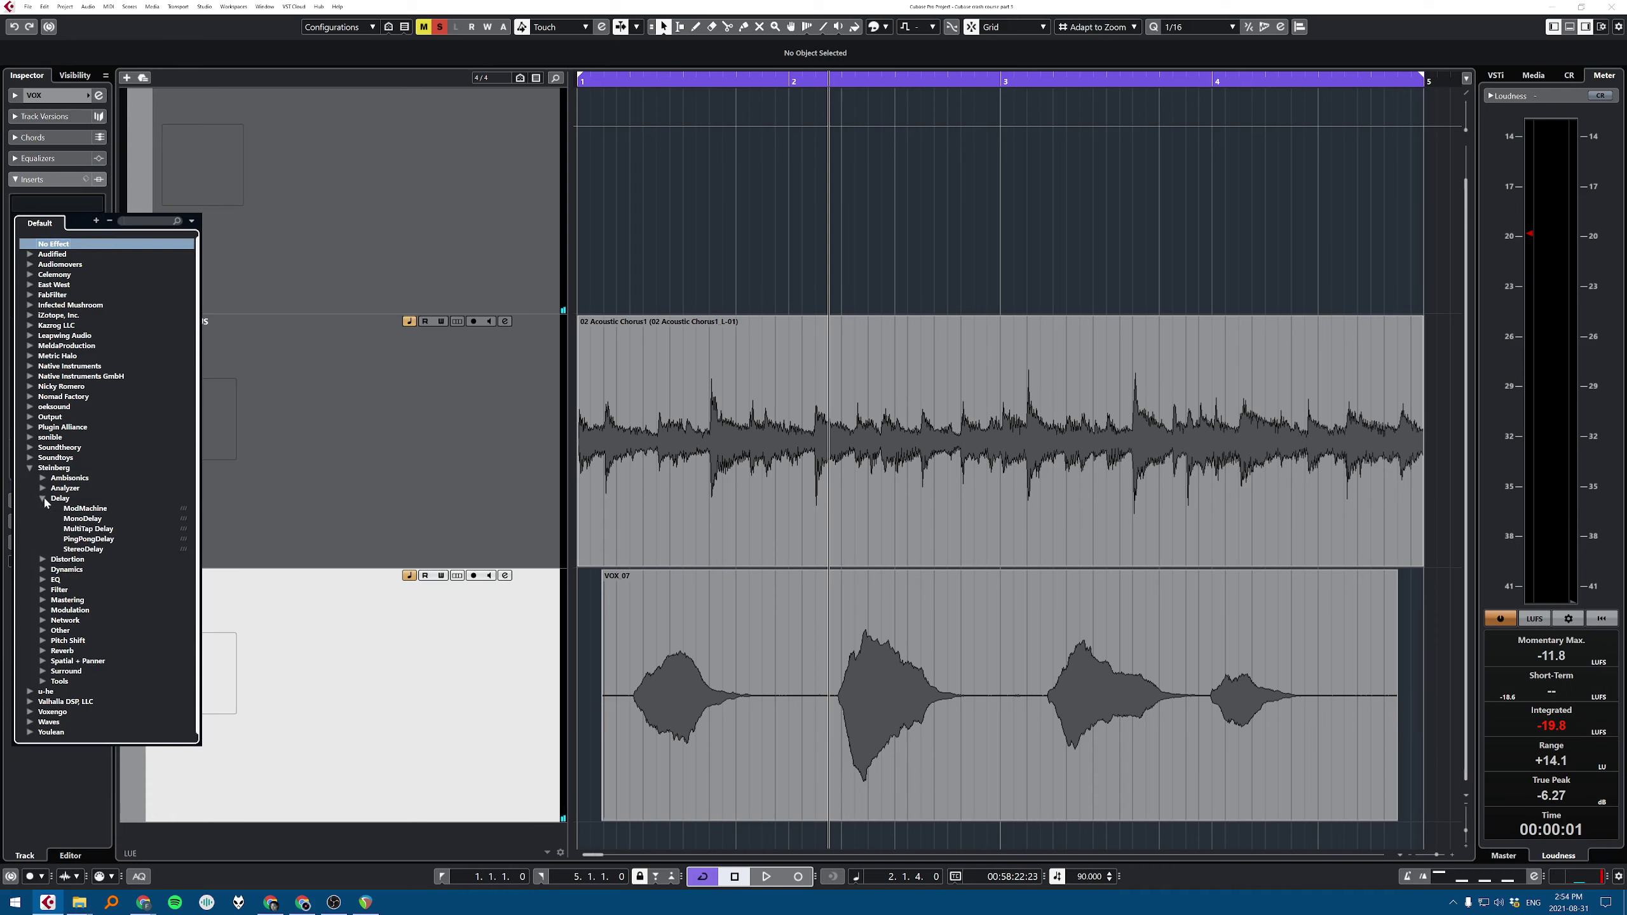
pyautogui.click(98, 508)
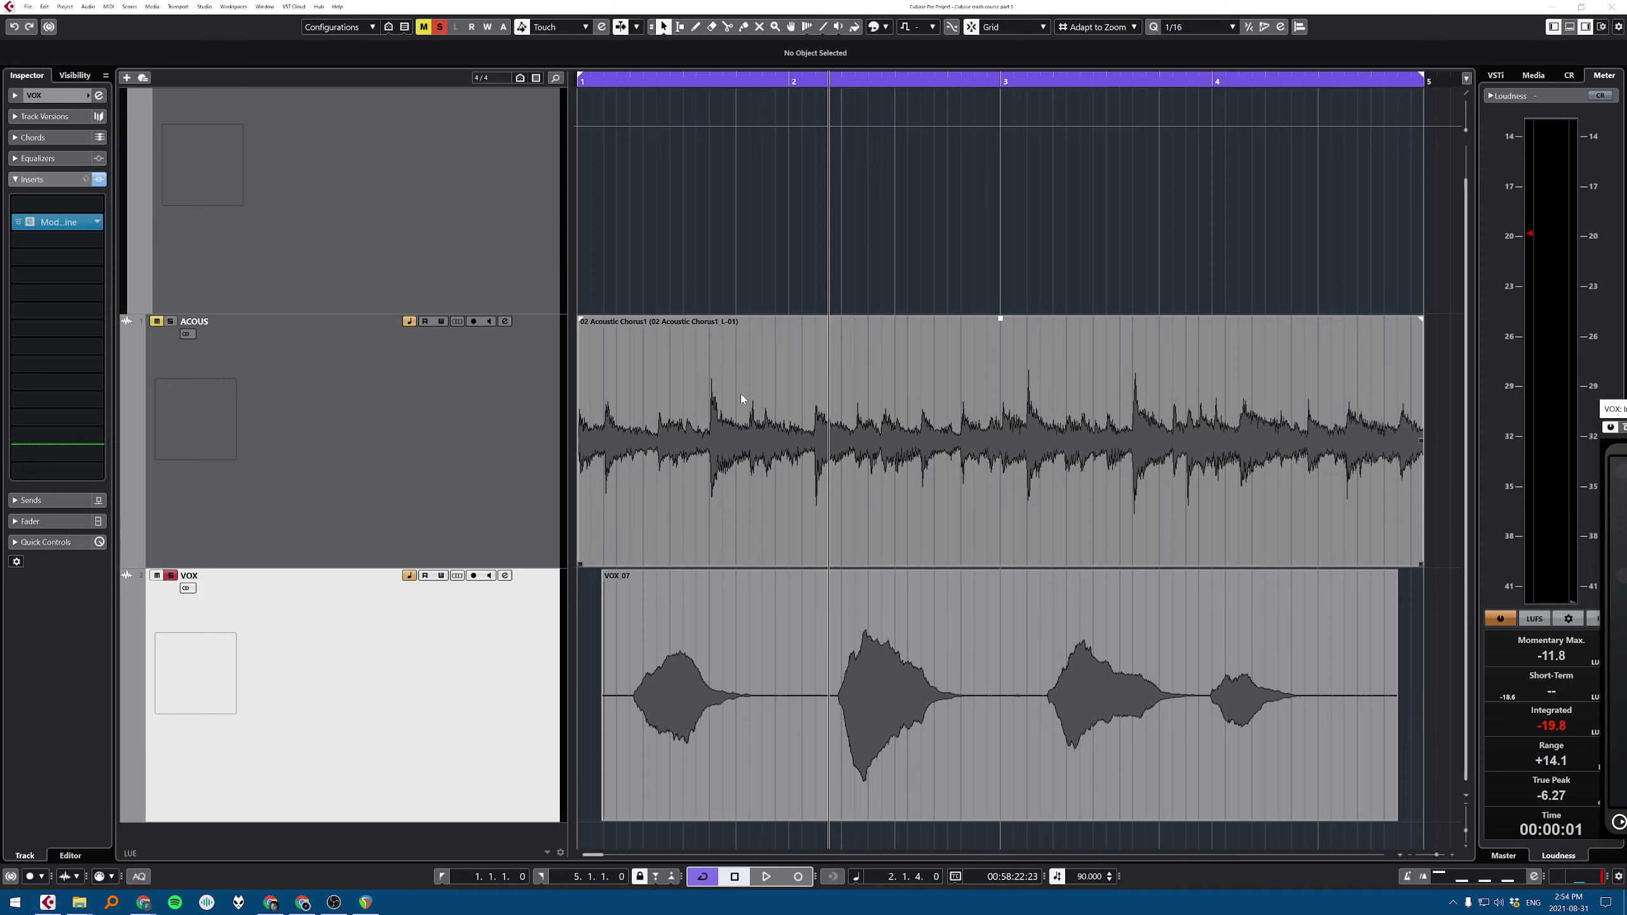
pyautogui.click(60, 225)
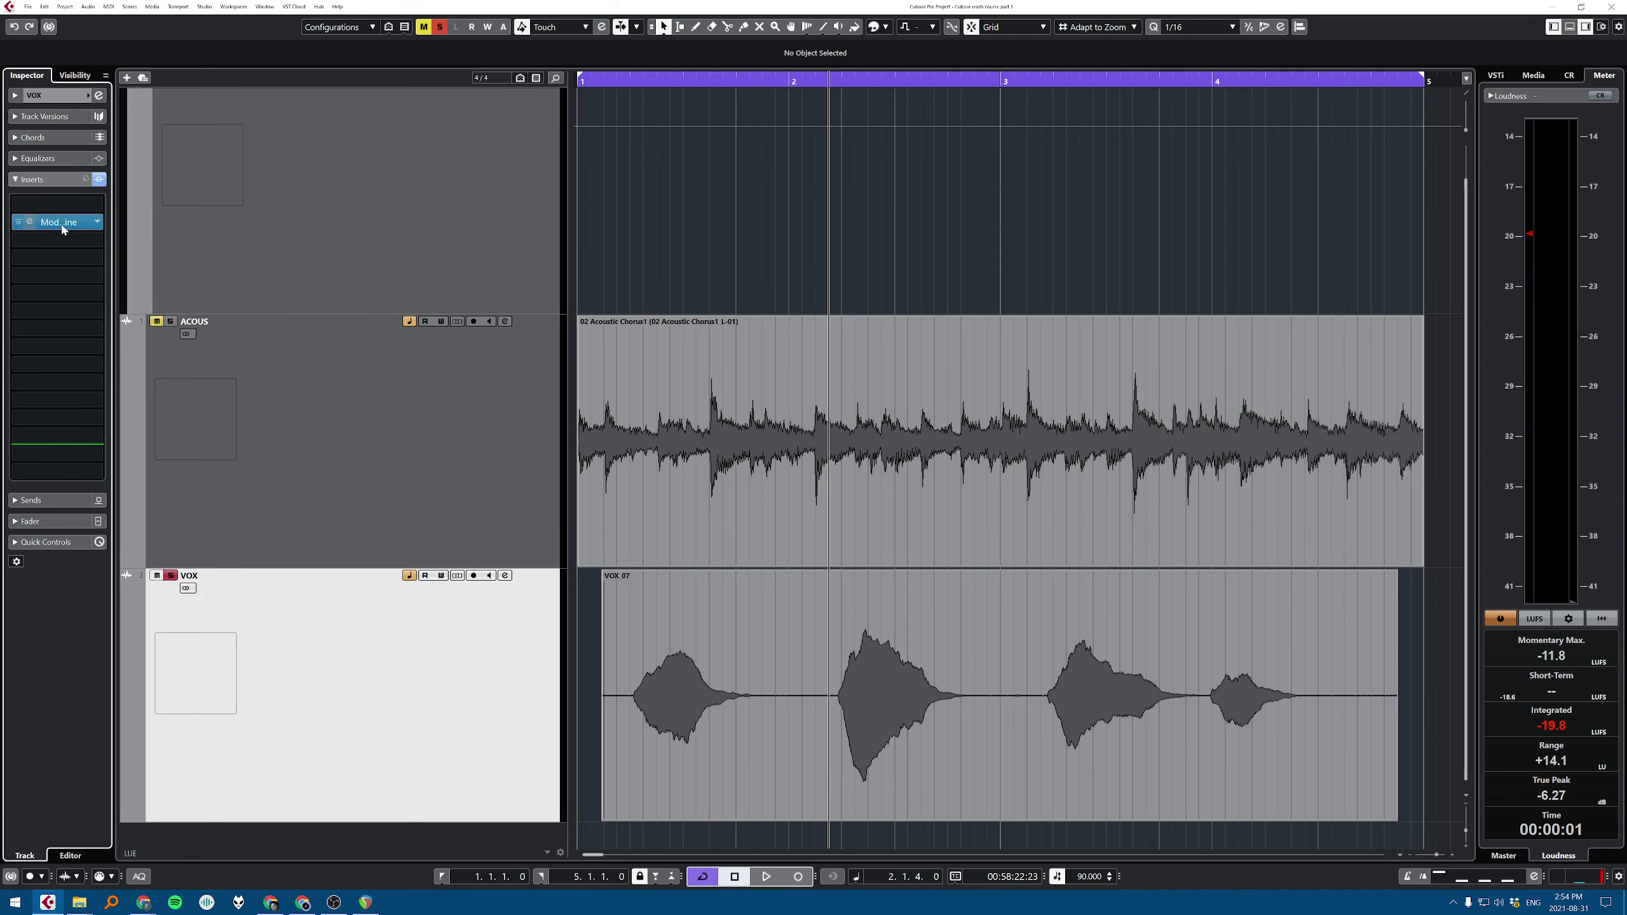
pyautogui.click(62, 224)
pyautogui.moveTo(1624, 413); pyautogui.dragTo(737, 300)
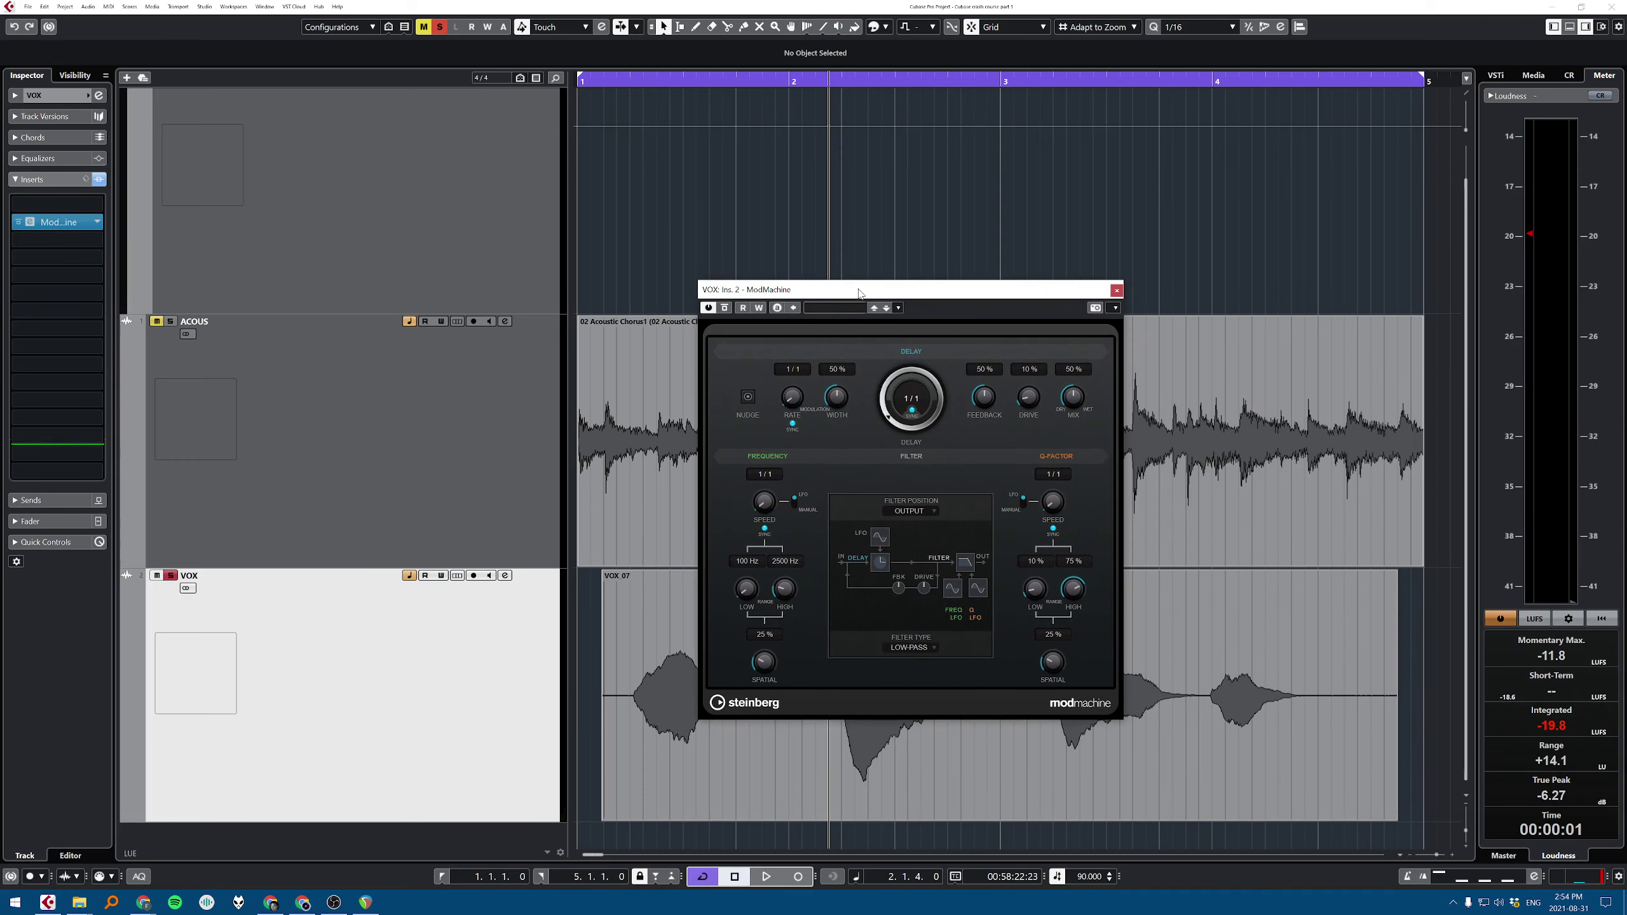
# Step: Load the Madonna preset in ModMachine and play back the vocal to hear it
pyautogui.click(832, 307)
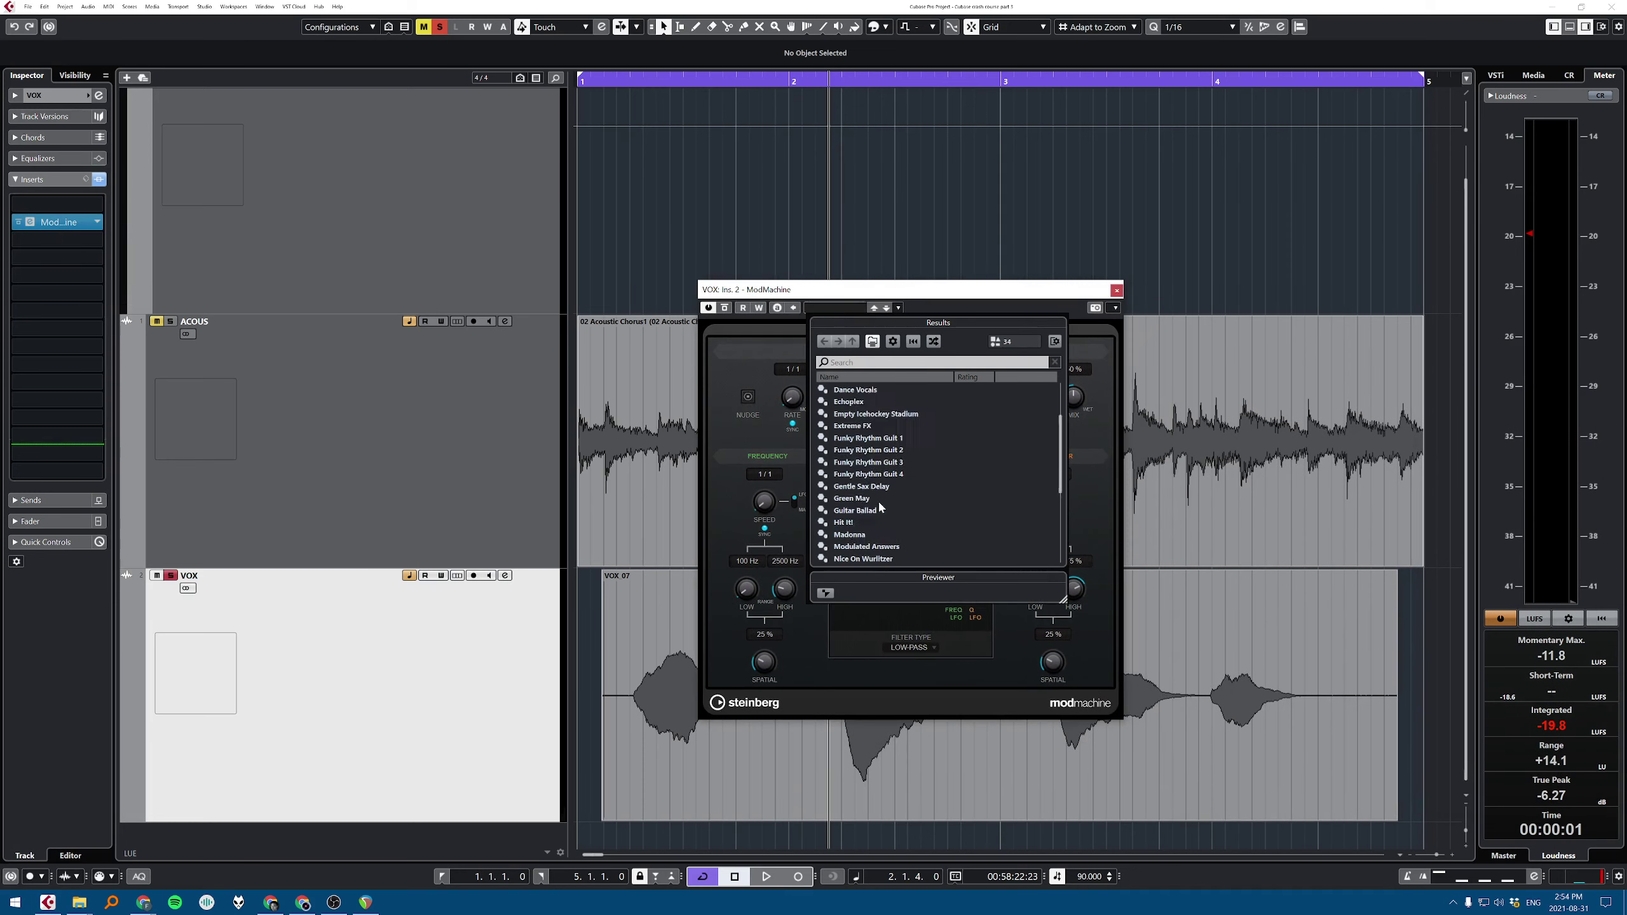
pyautogui.doubleClick(859, 534)
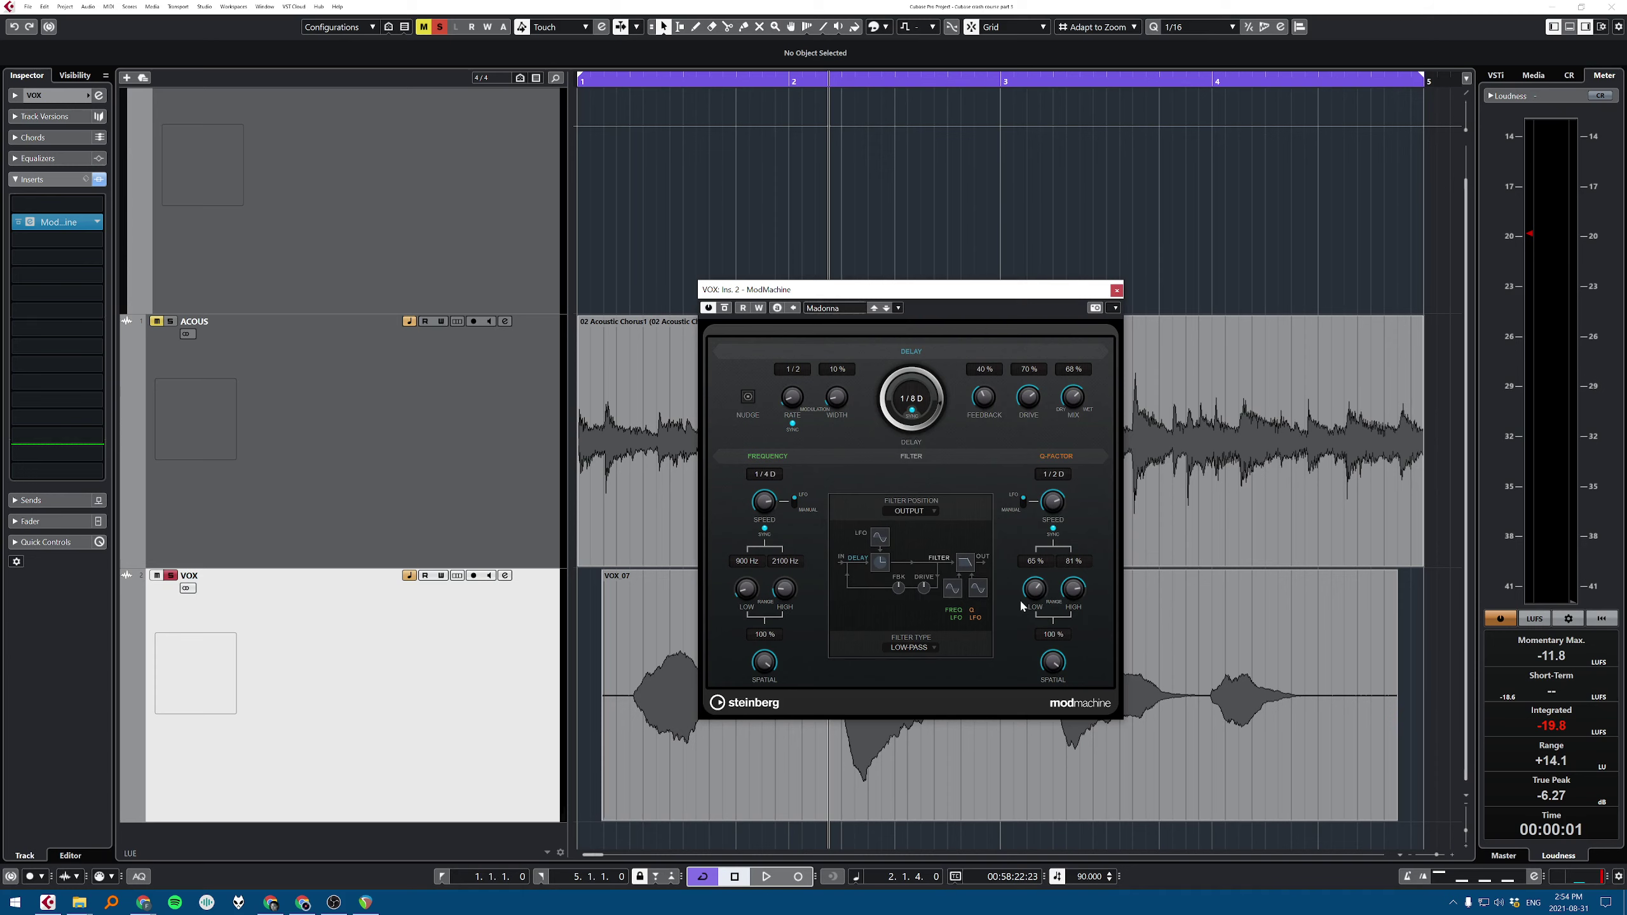
pyautogui.press('space')
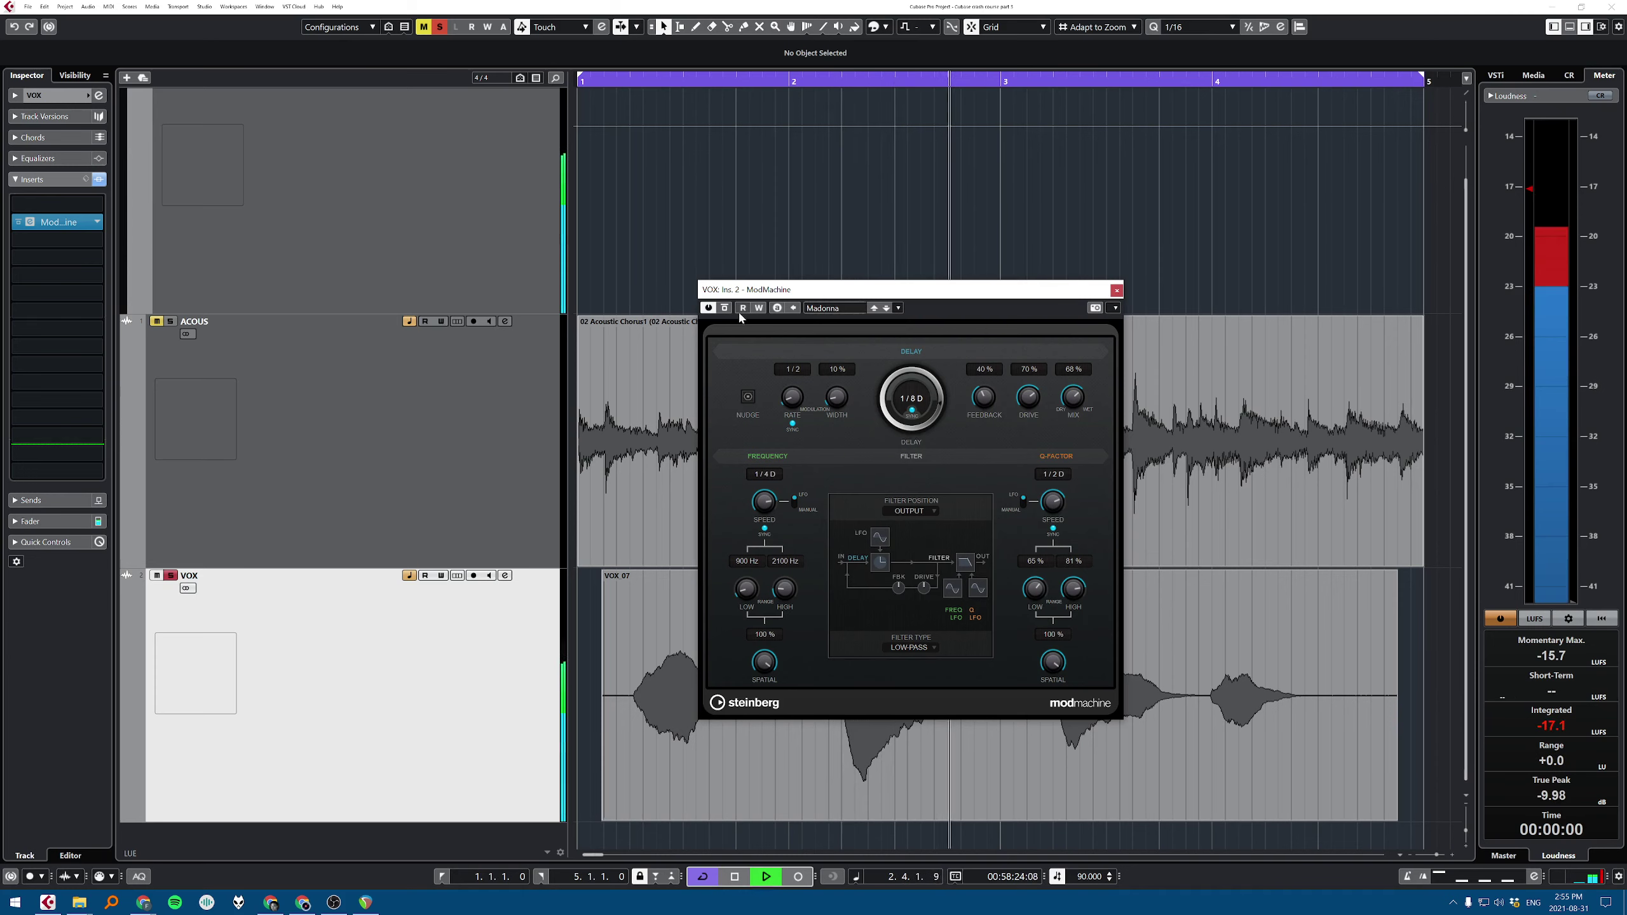
pyautogui.press('space')
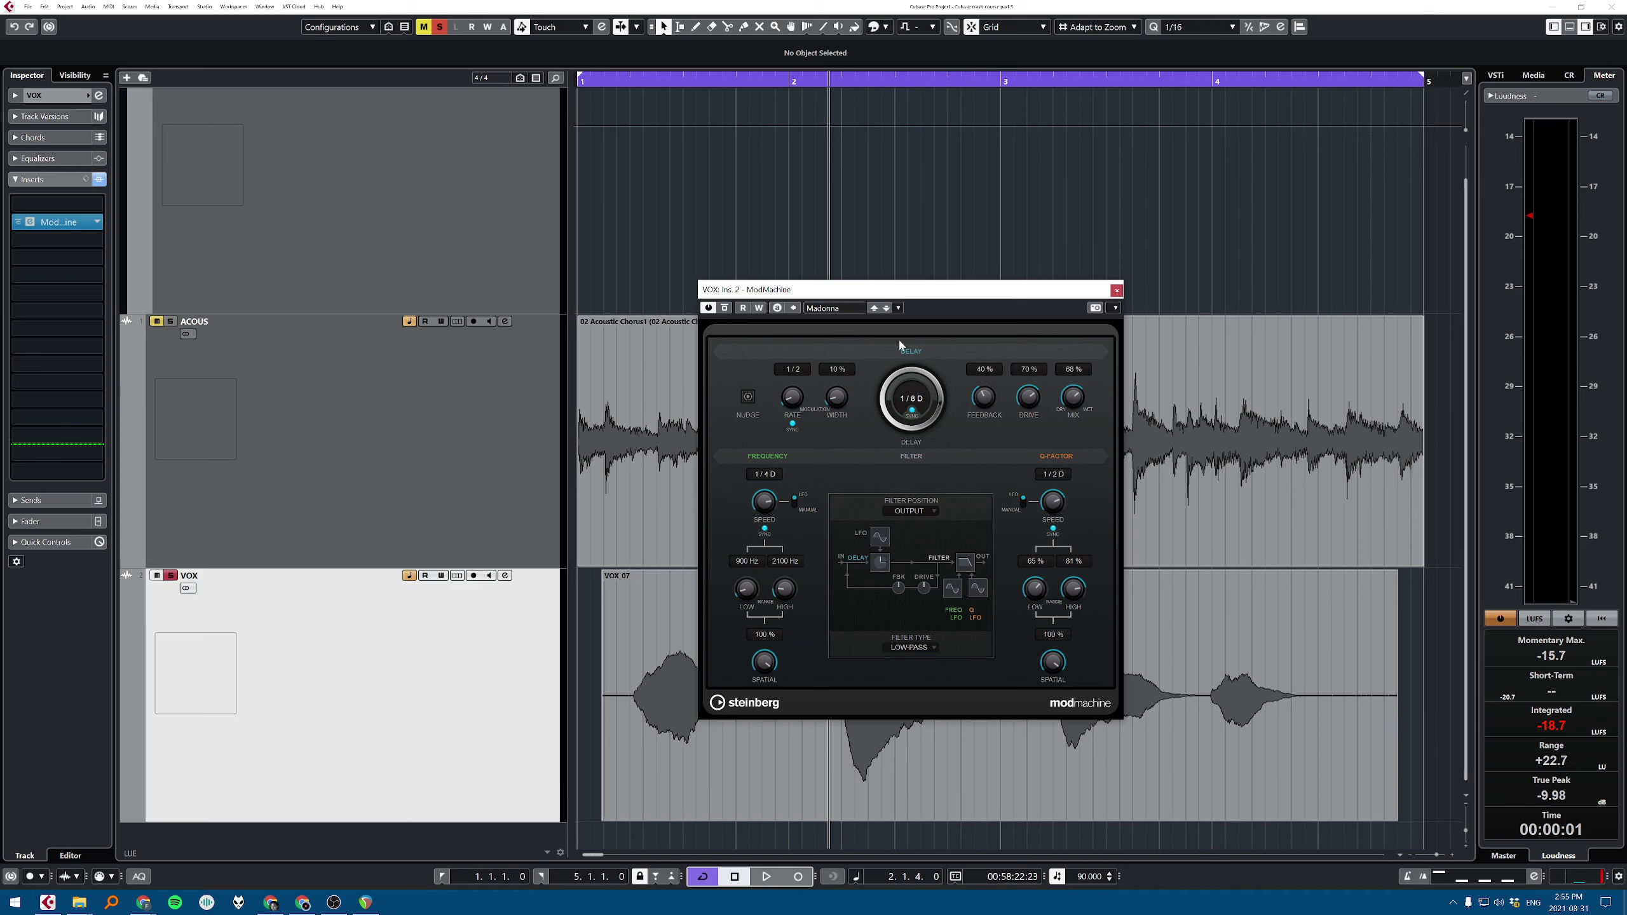
# Step: Replace ModMachine on VOX with MultiTap Delay and reposition its editor window over the project
pyautogui.click(96, 222)
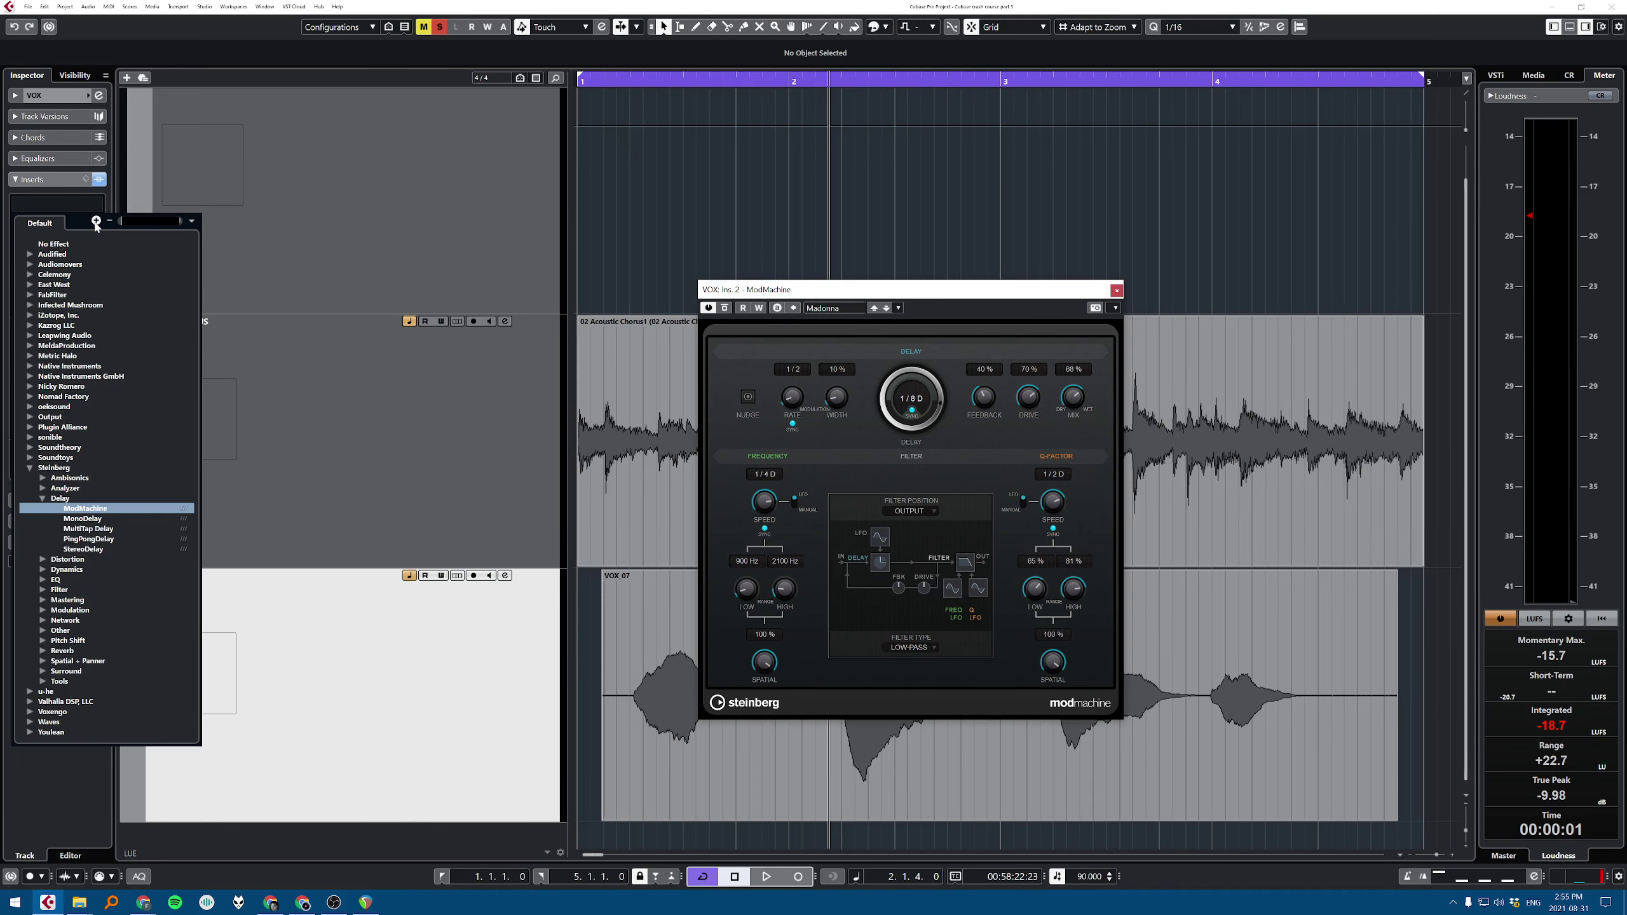
pyautogui.click(98, 529)
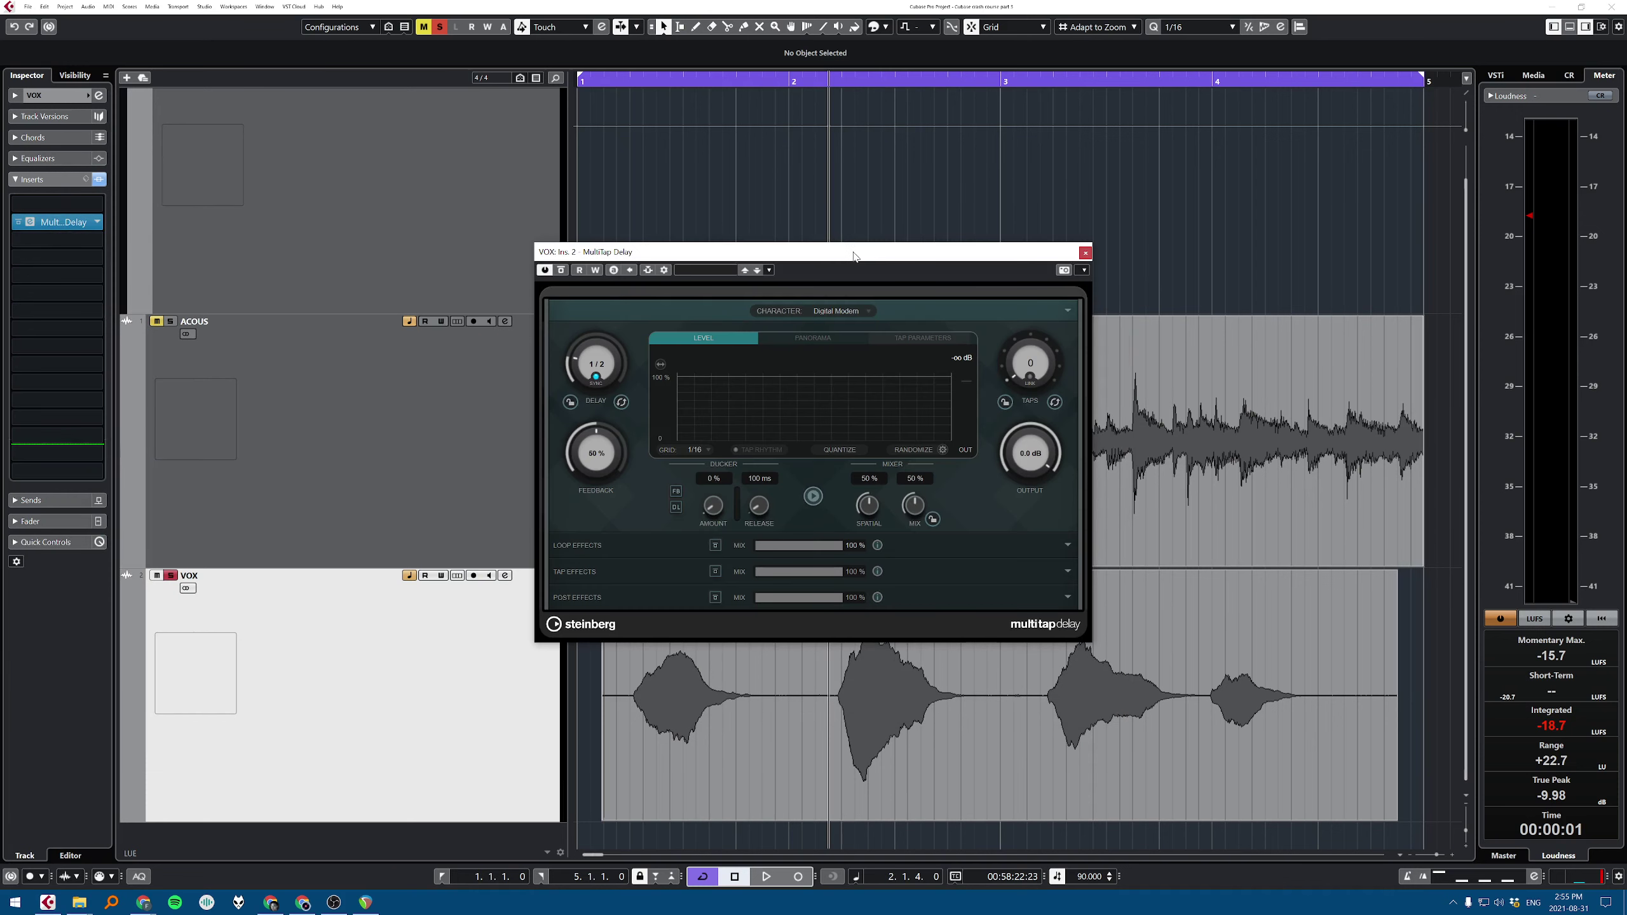
pyautogui.moveTo(852, 251); pyautogui.dragTo(994, 213)
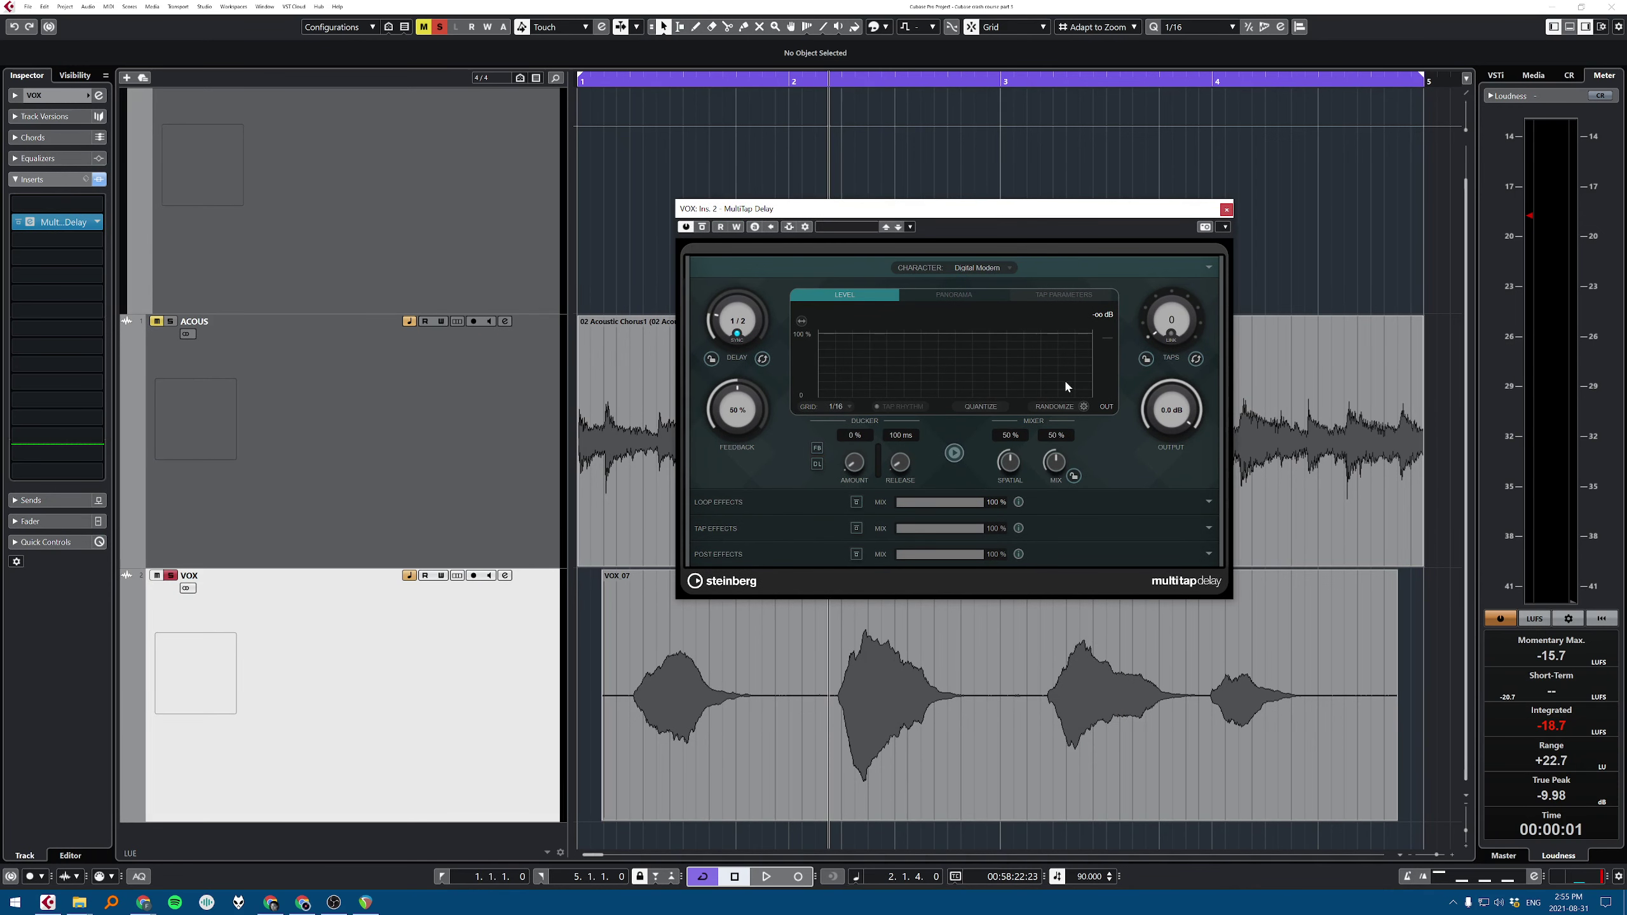
# Step: Load the Outa Space Dub Vox preset in MultiTap Delay and play back the vocal to hear it
pyautogui.click(846, 226)
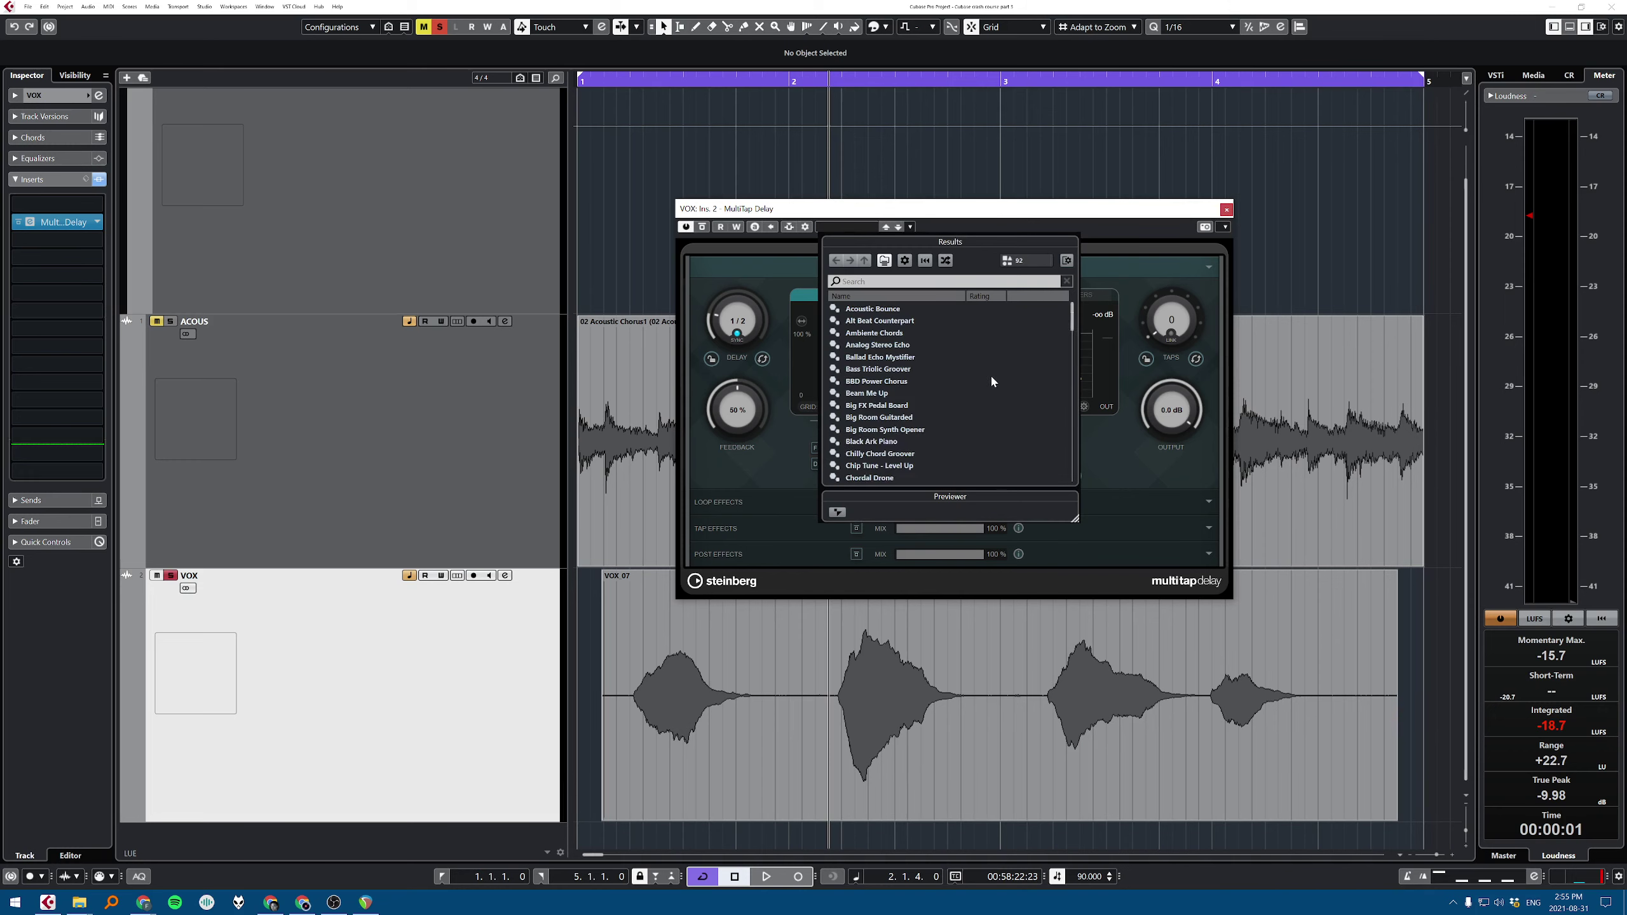
pyautogui.scroll(-15, 935, 406)
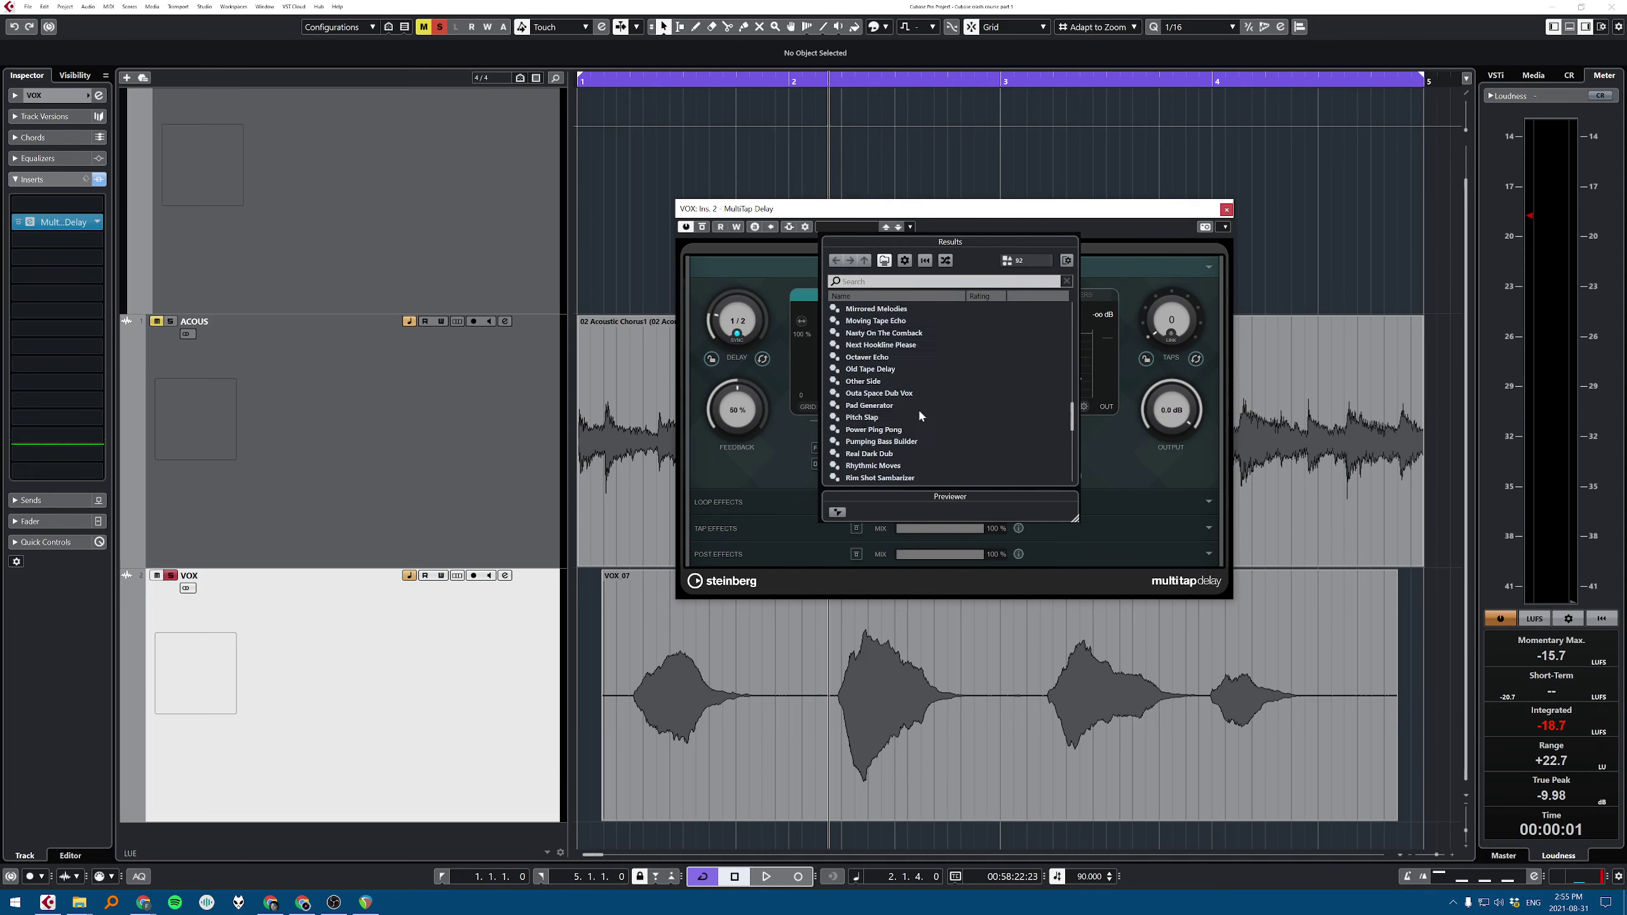
pyautogui.doubleClick(932, 358)
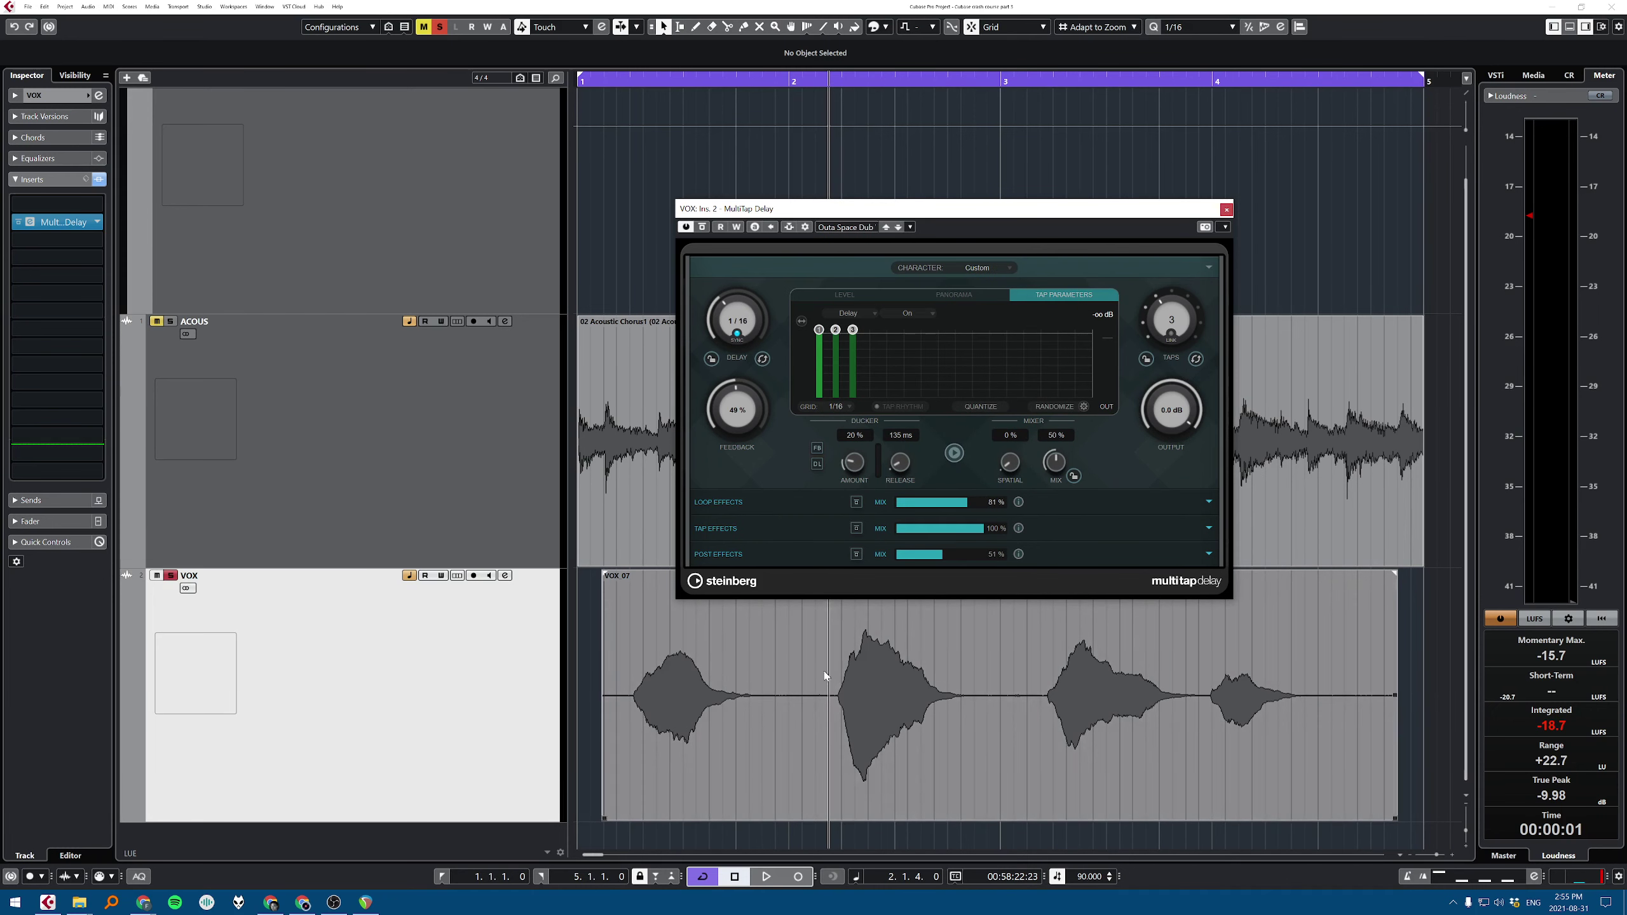
pyautogui.press('space')
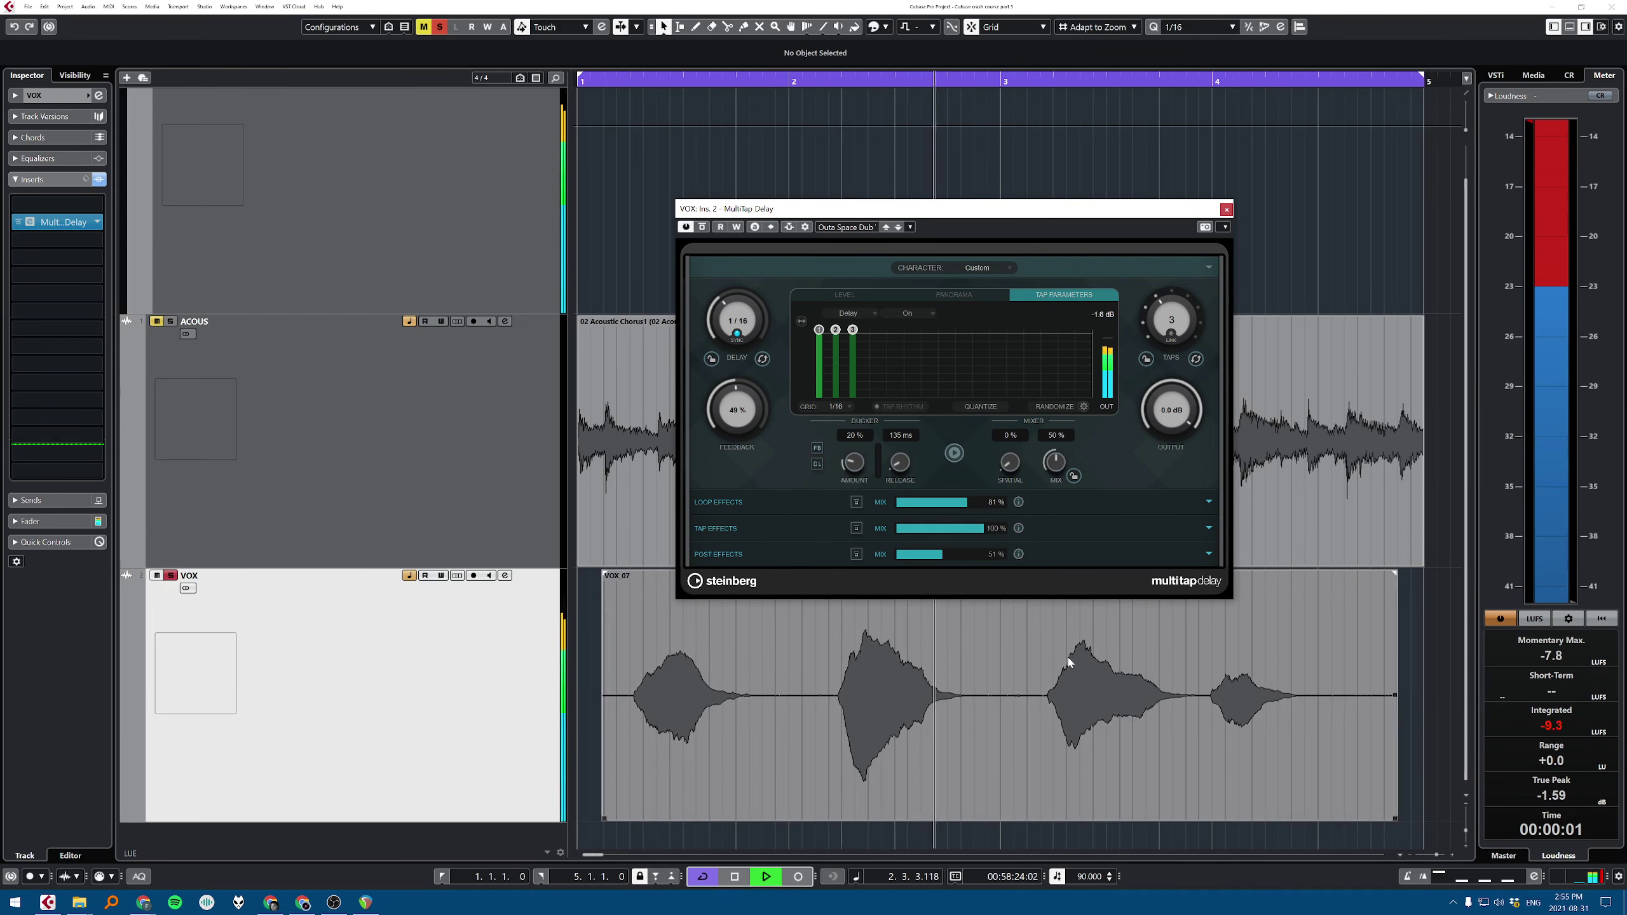
pyautogui.press('space')
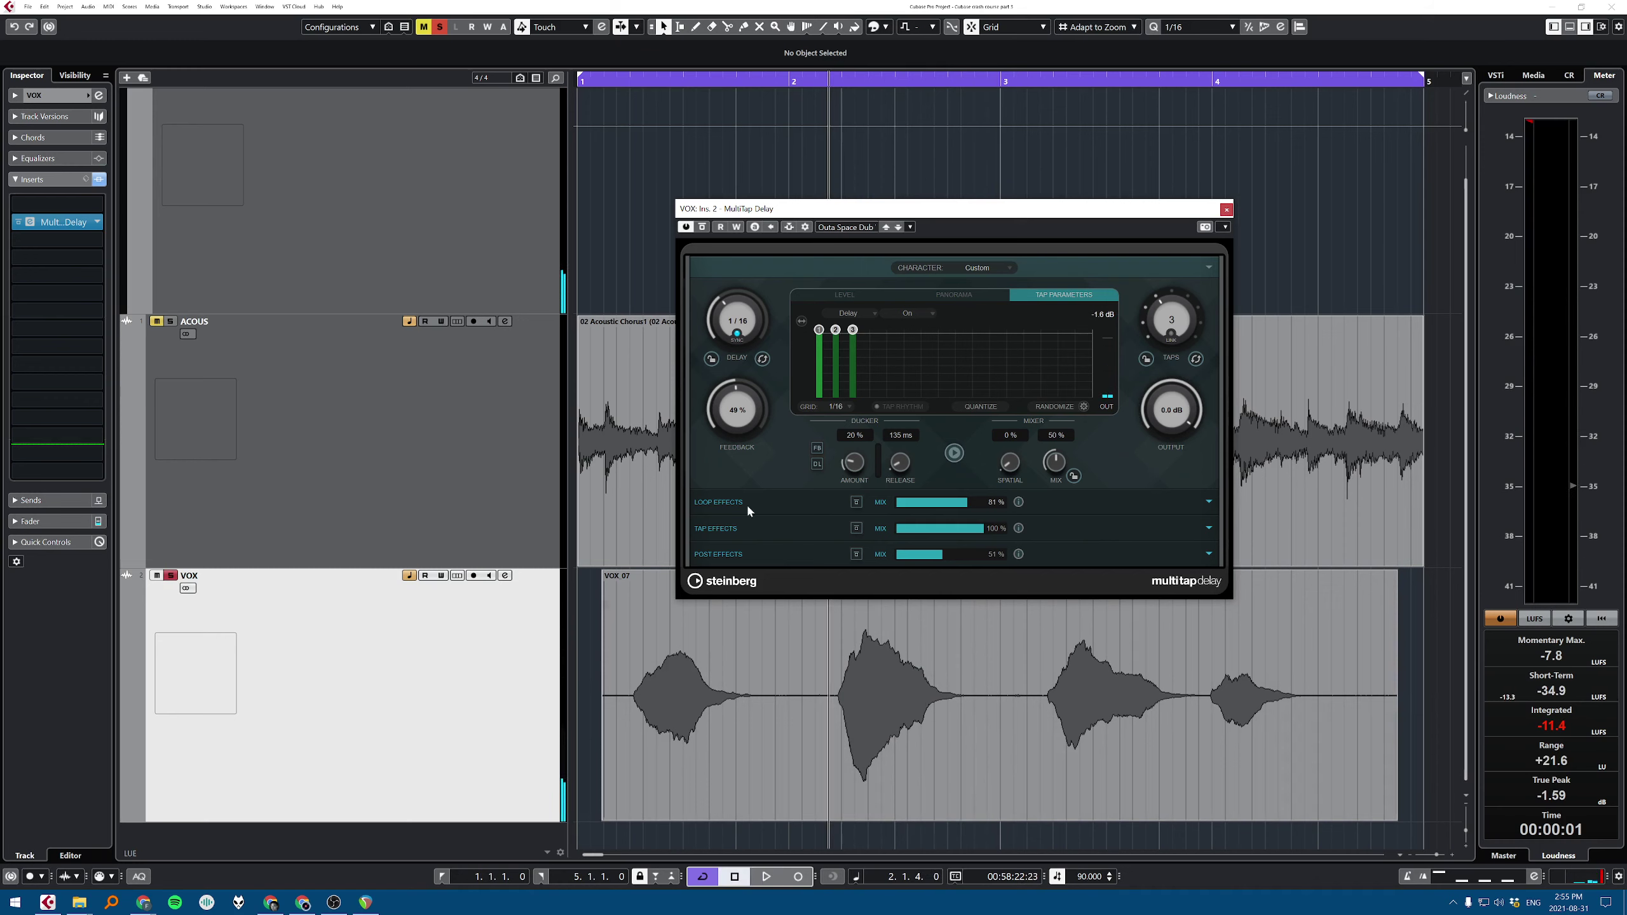
# Step: Examine MultiTap Delay's loop, post and tap effects sections, including the delay module settings of taps 1 to 3
pyautogui.click(1209, 502)
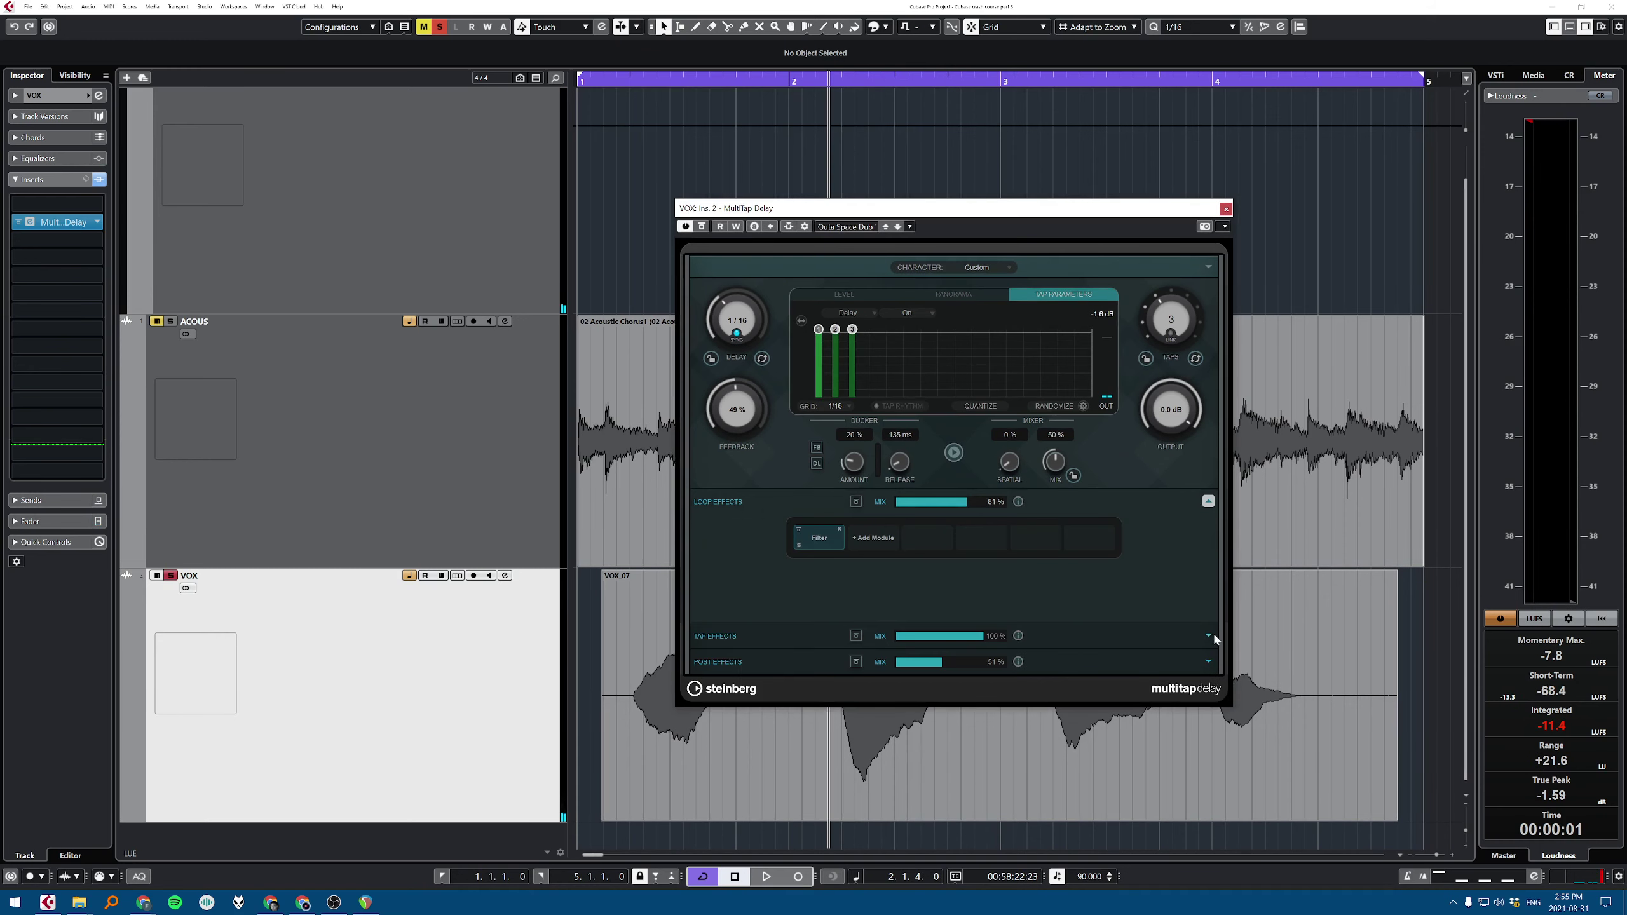
pyautogui.click(1208, 662)
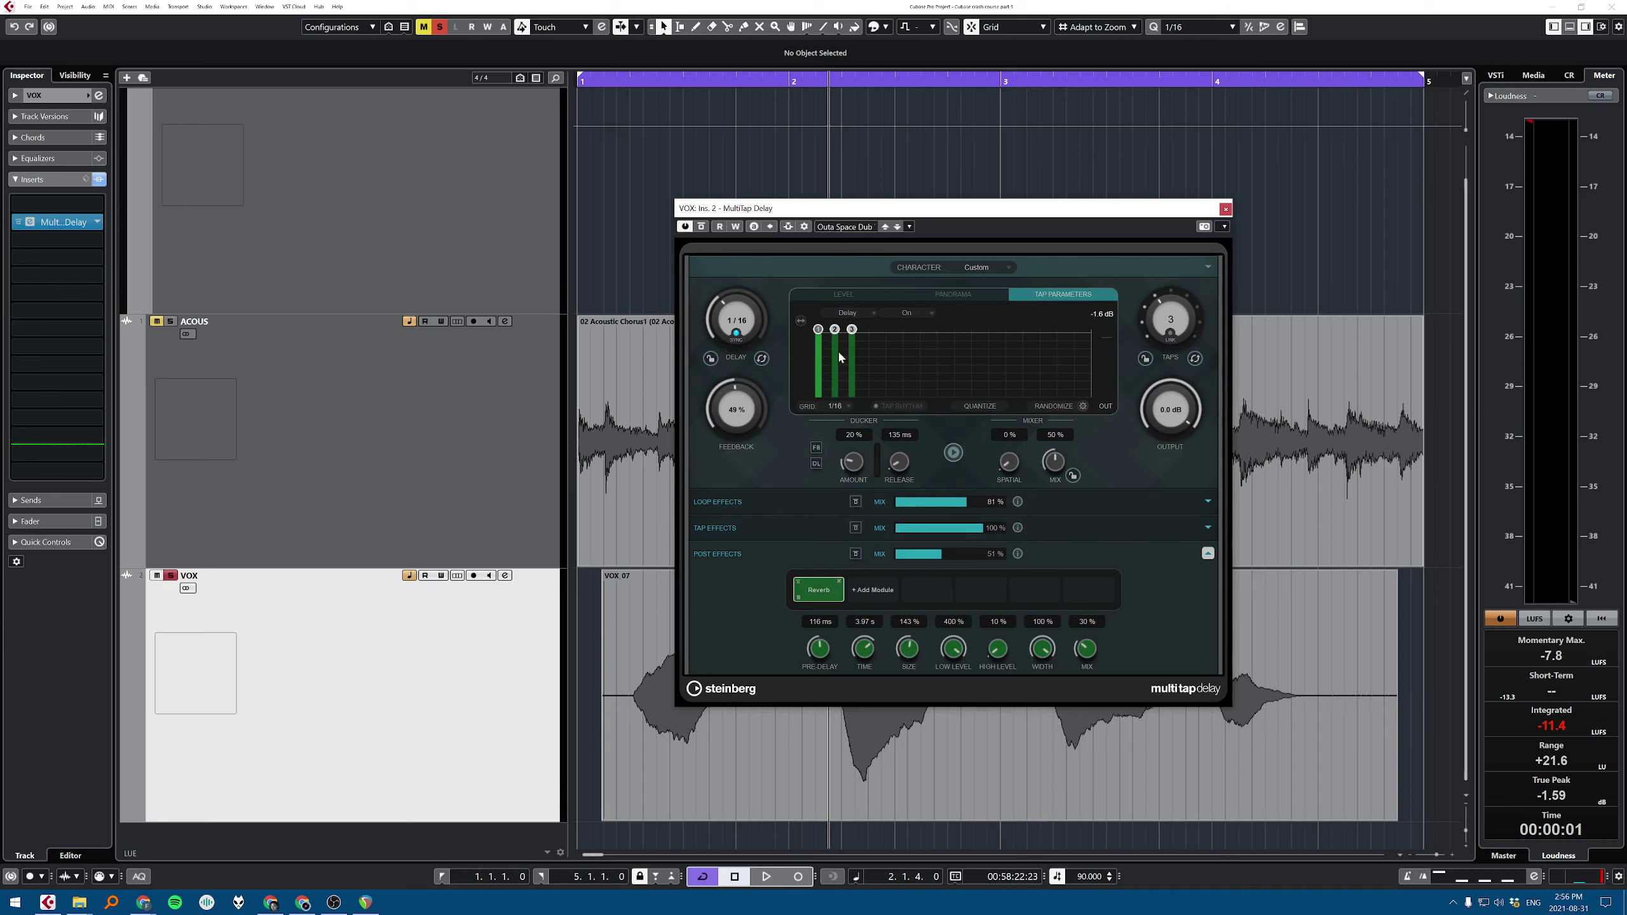
pyautogui.click(1209, 528)
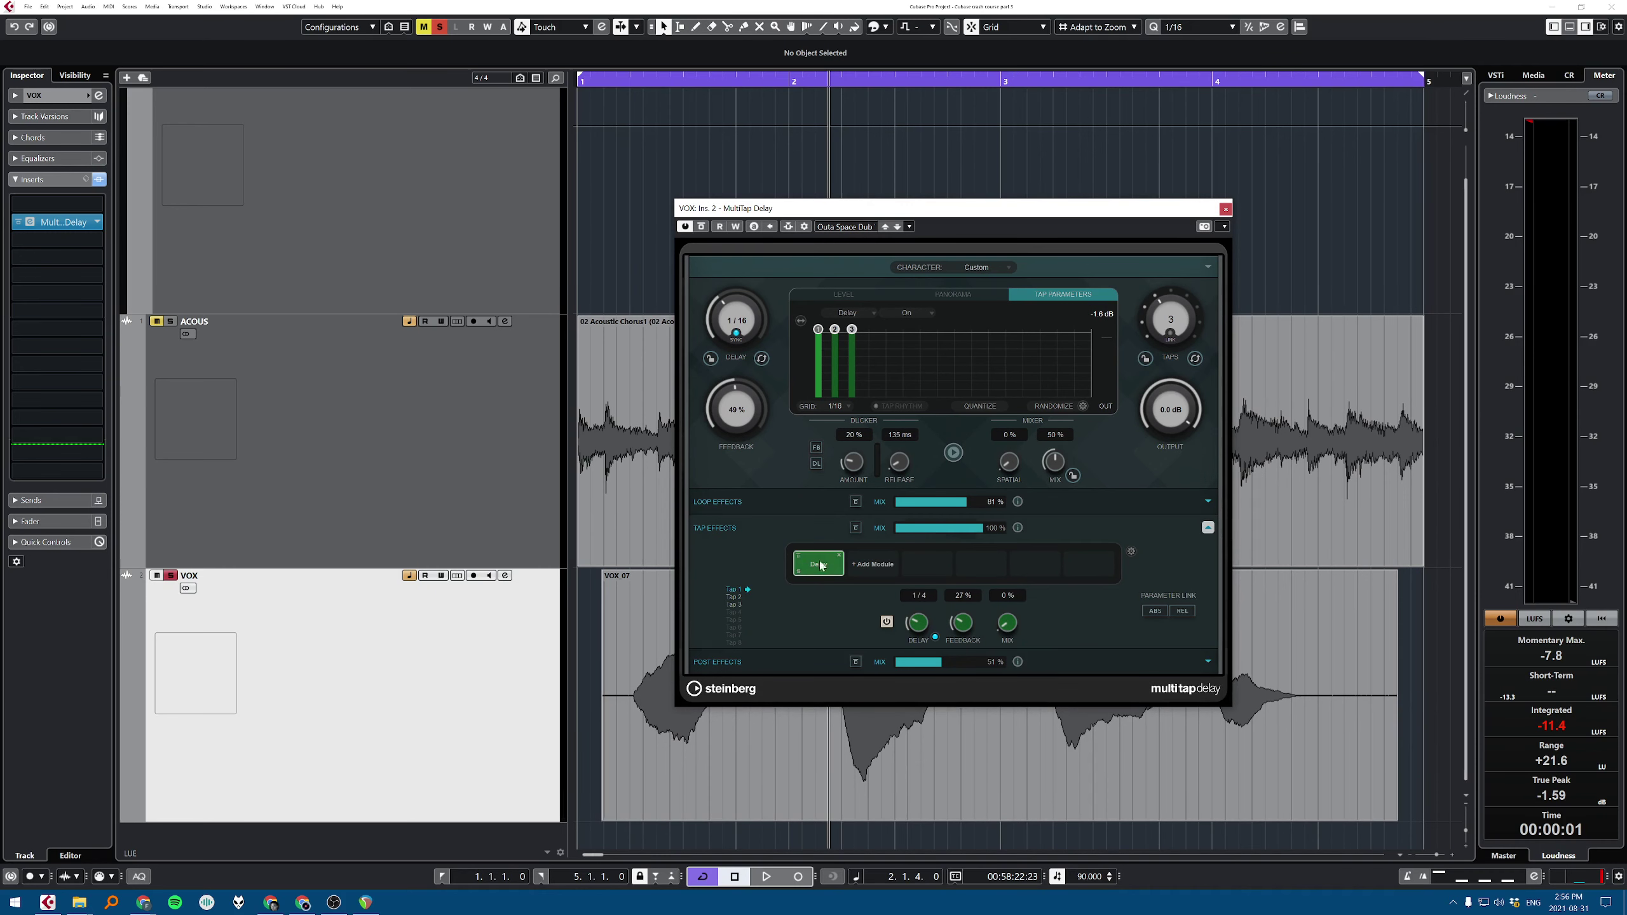
pyautogui.click(737, 597)
pyautogui.click(743, 606)
pyautogui.click(744, 589)
pyautogui.click(1211, 501)
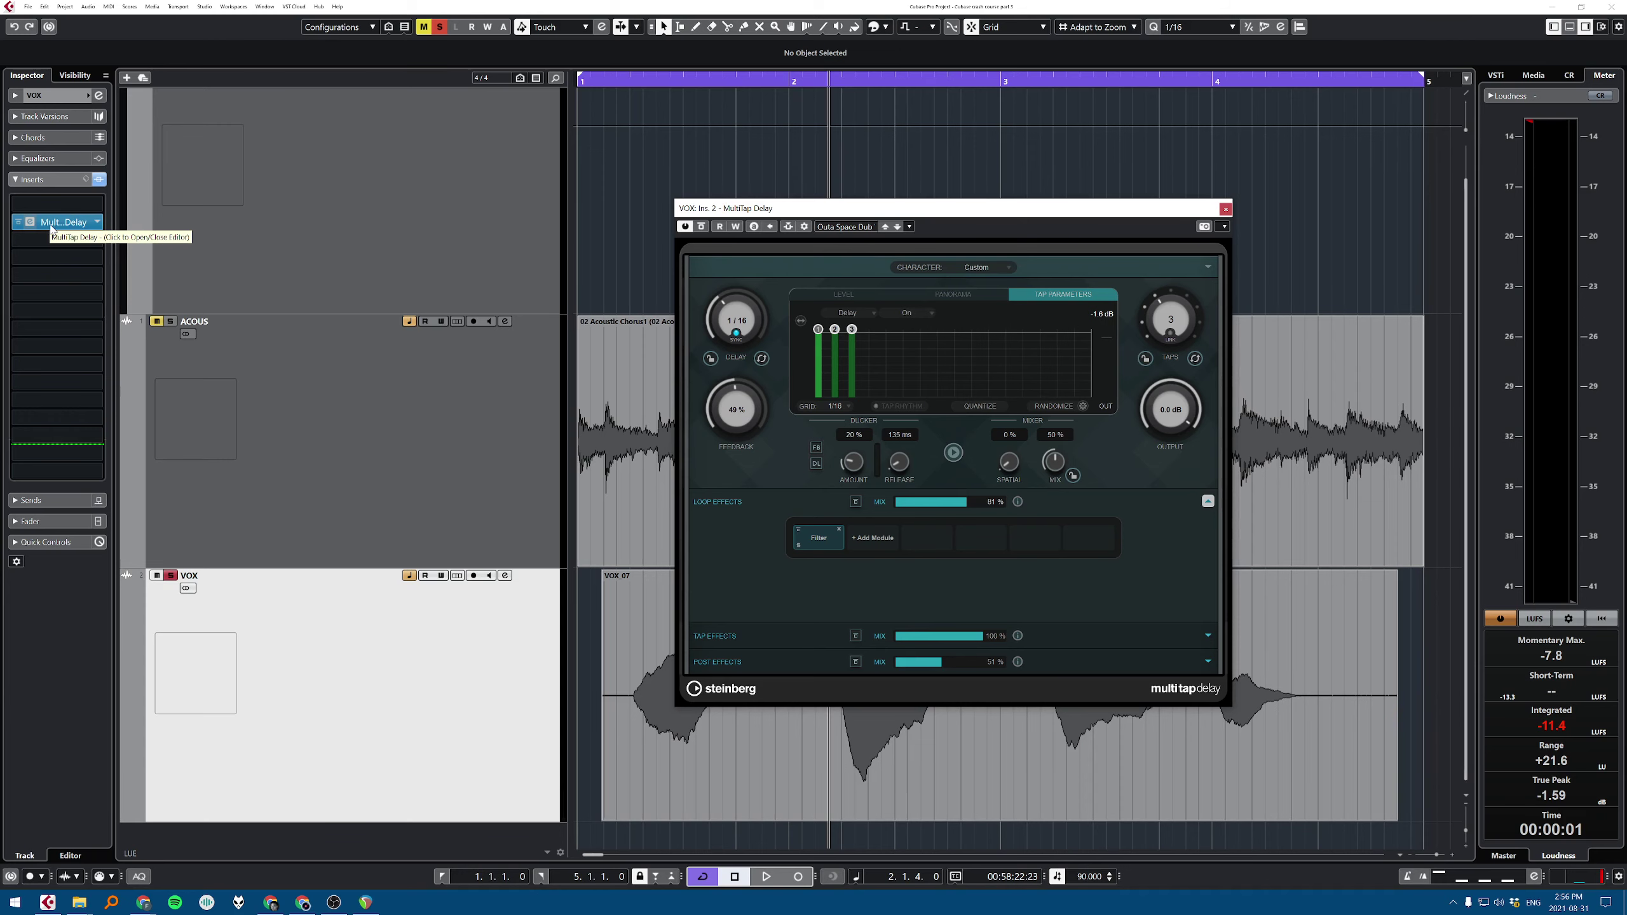
# Step: Remove MultiTap Delay from VOX and load Steinberg's Bitcrusher distortion into the second insert slot
pyautogui.moveTo(51, 227); pyautogui.dragTo(713, 155)
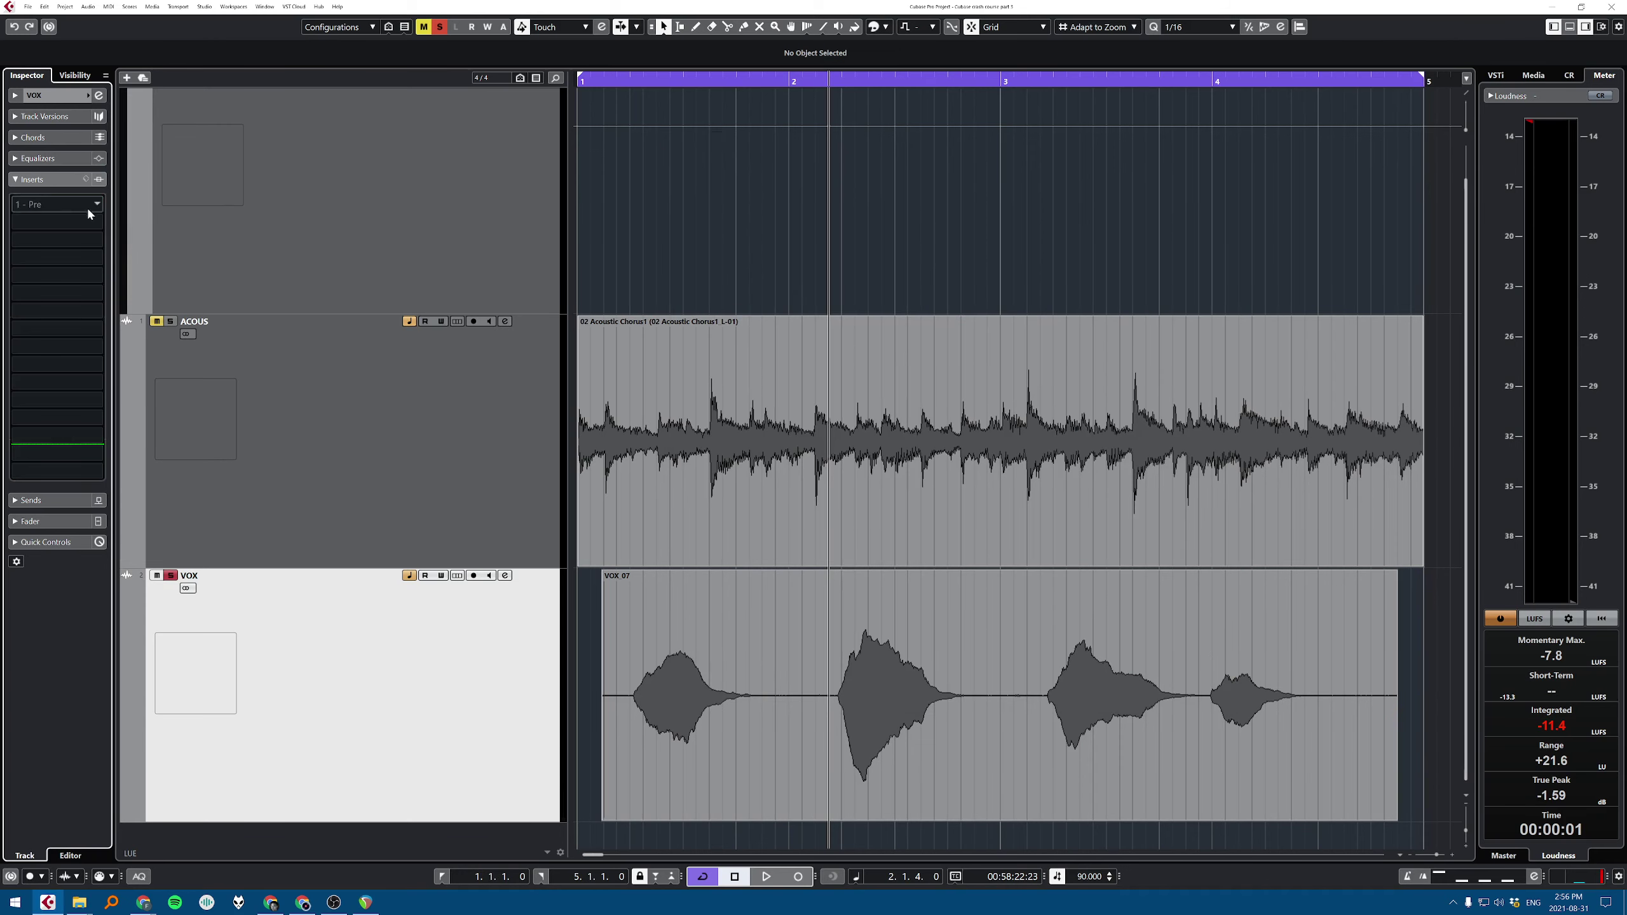
pyautogui.click(95, 226)
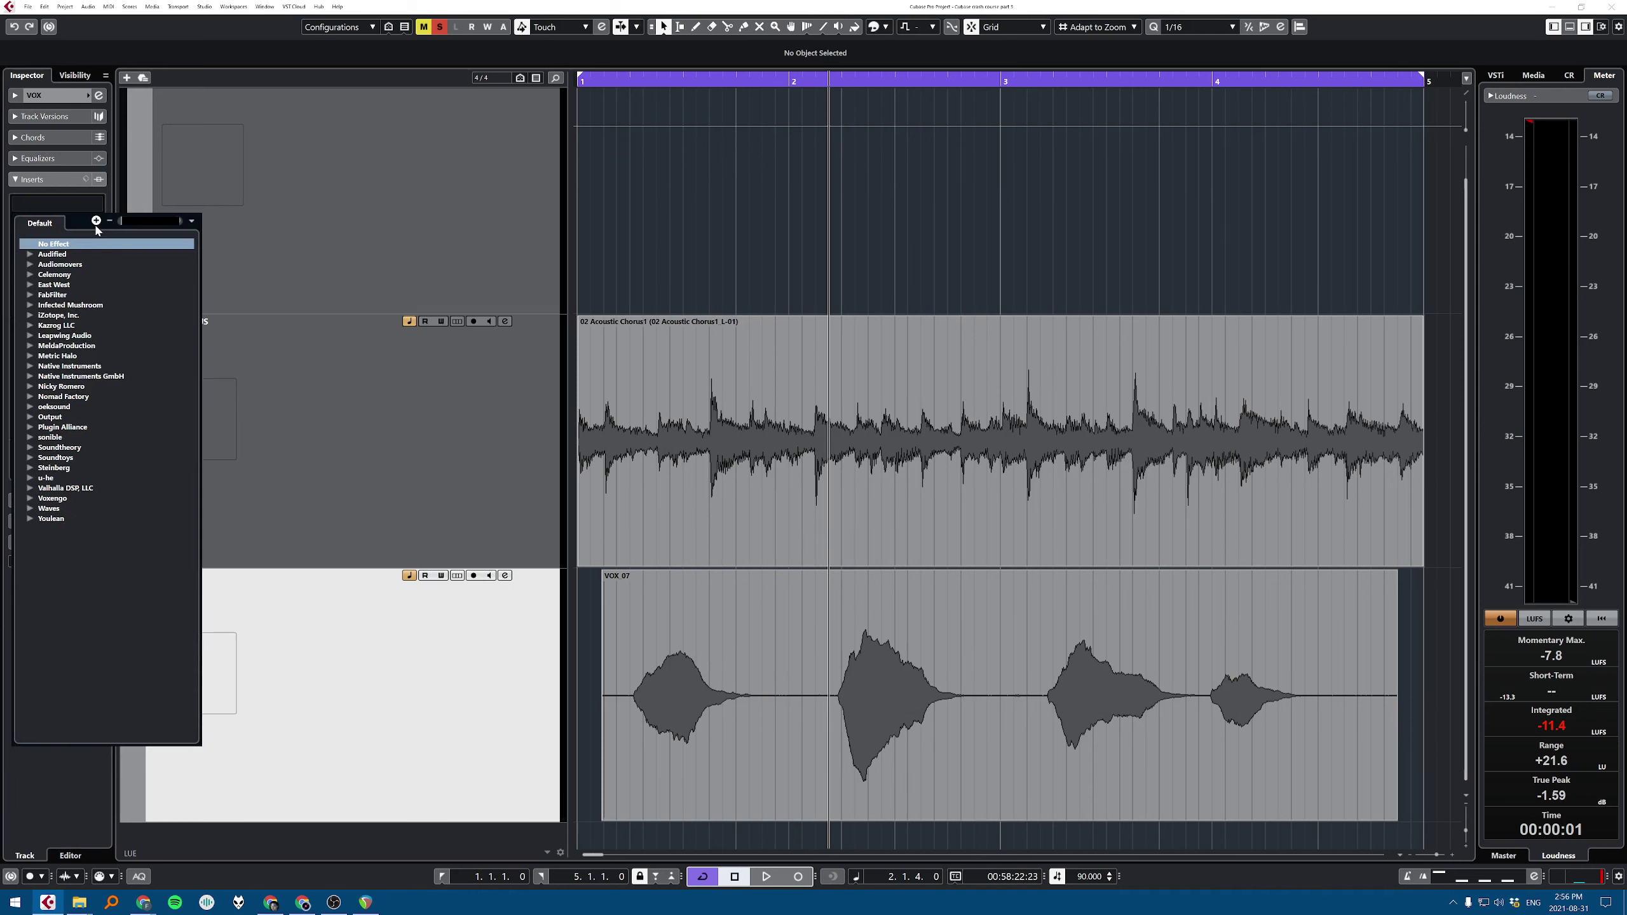
pyautogui.click(28, 470)
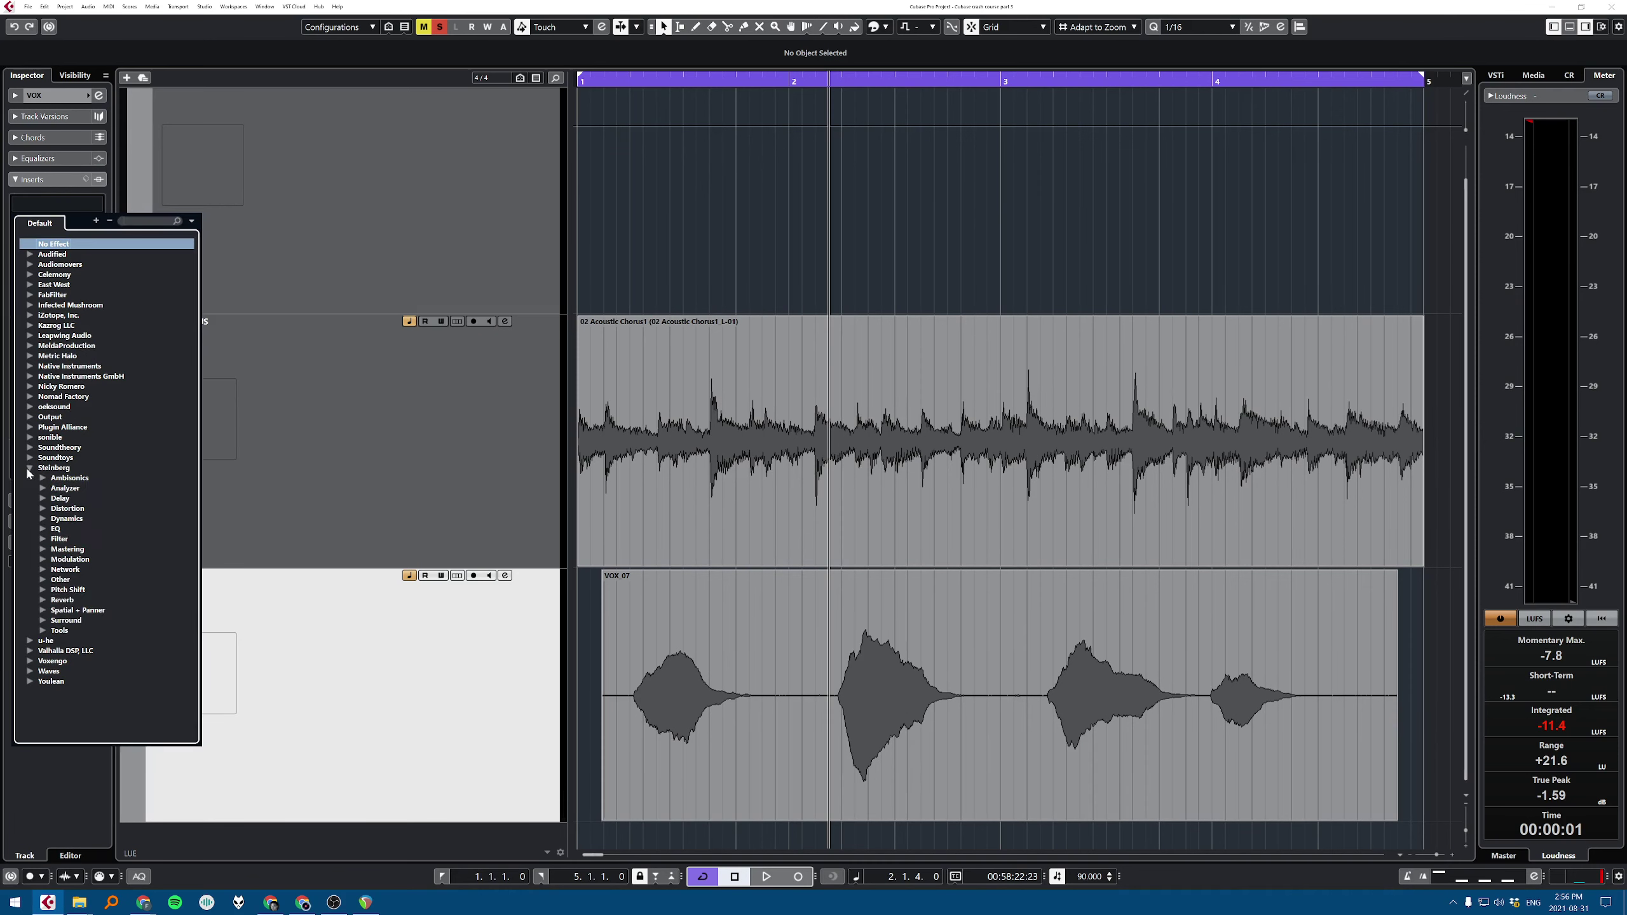
pyautogui.click(38, 508)
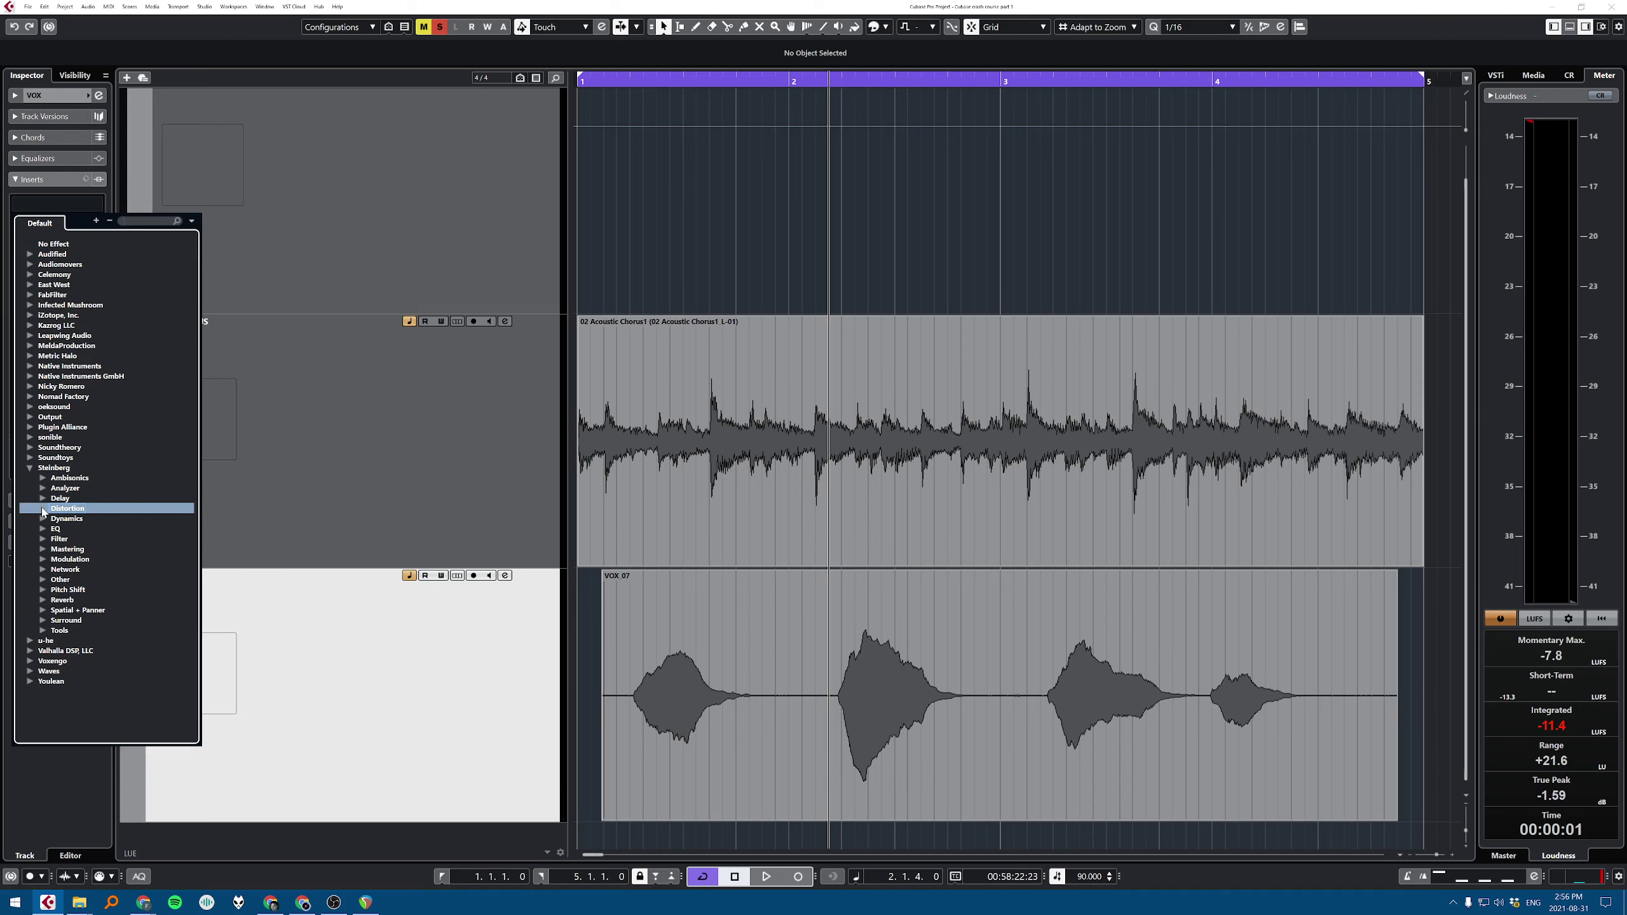
pyautogui.click(43, 510)
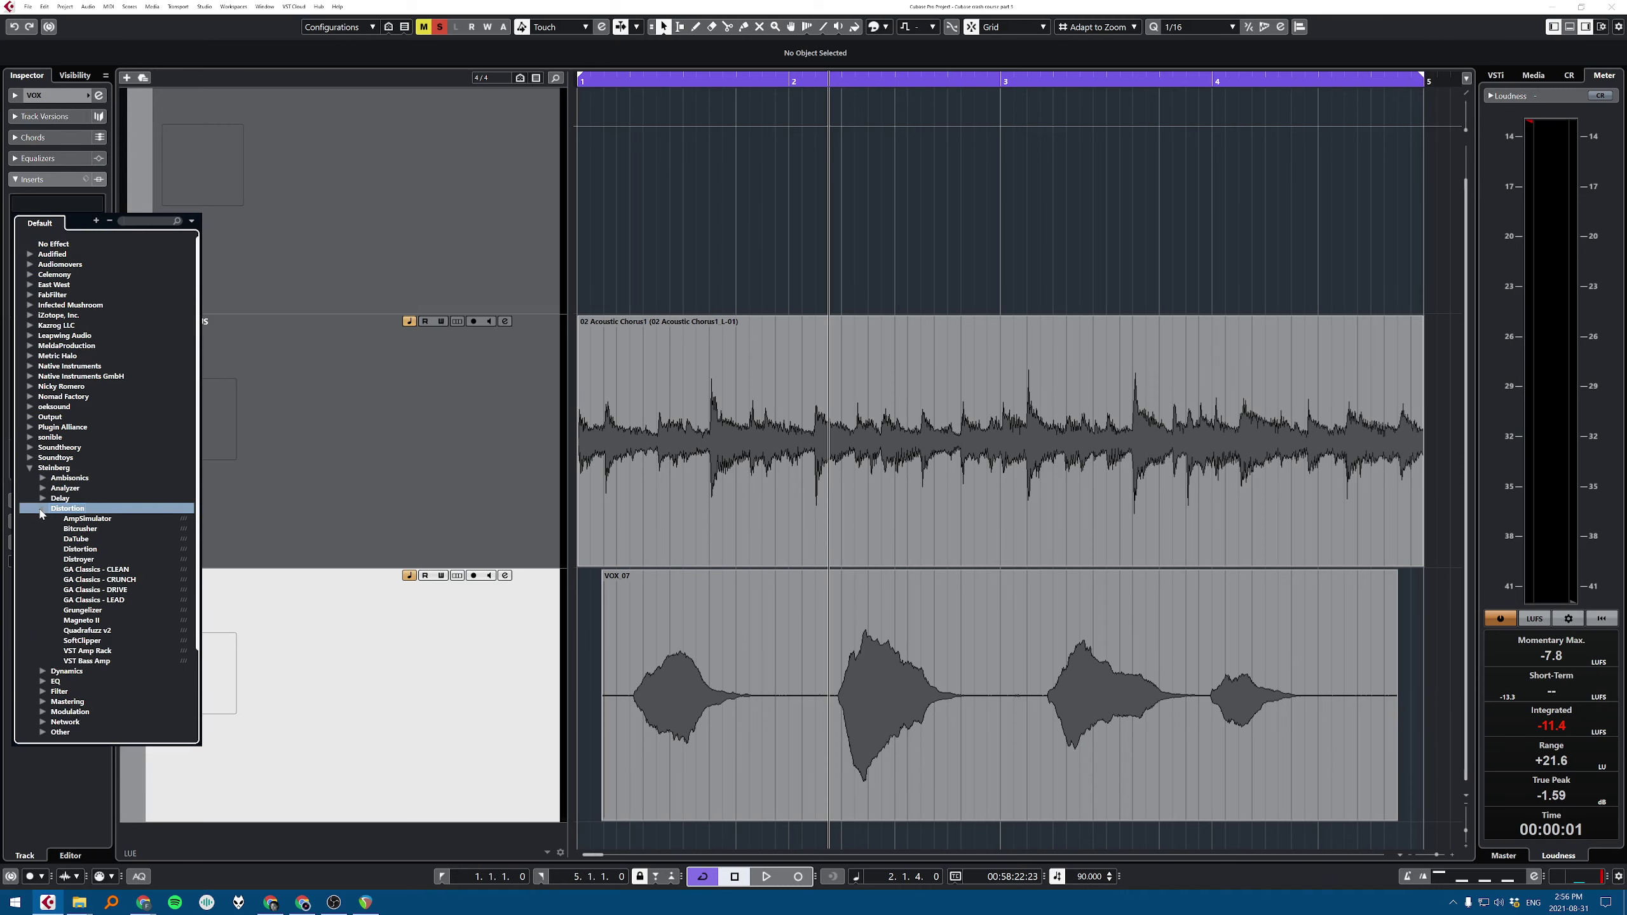
pyautogui.click(96, 530)
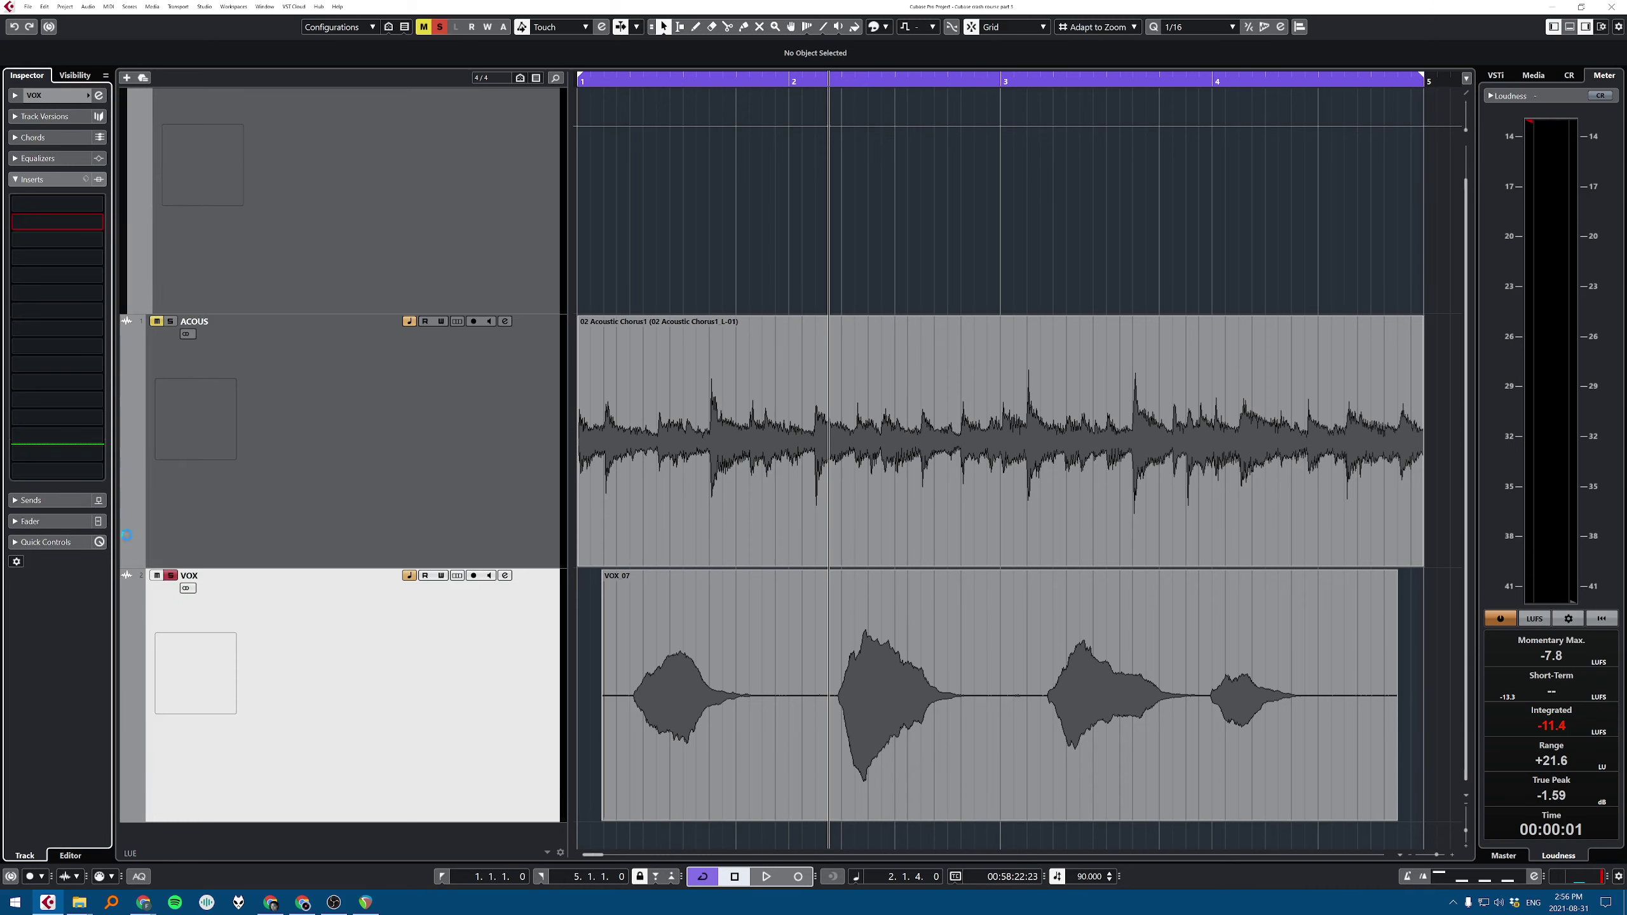
# Step: Move the Bitcrusher editor clear of the track list and load Steinberg's Bitcrusher into the ACOUS track's second insert slot
pyautogui.moveTo(1233, 536); pyautogui.dragTo(1025, 147)
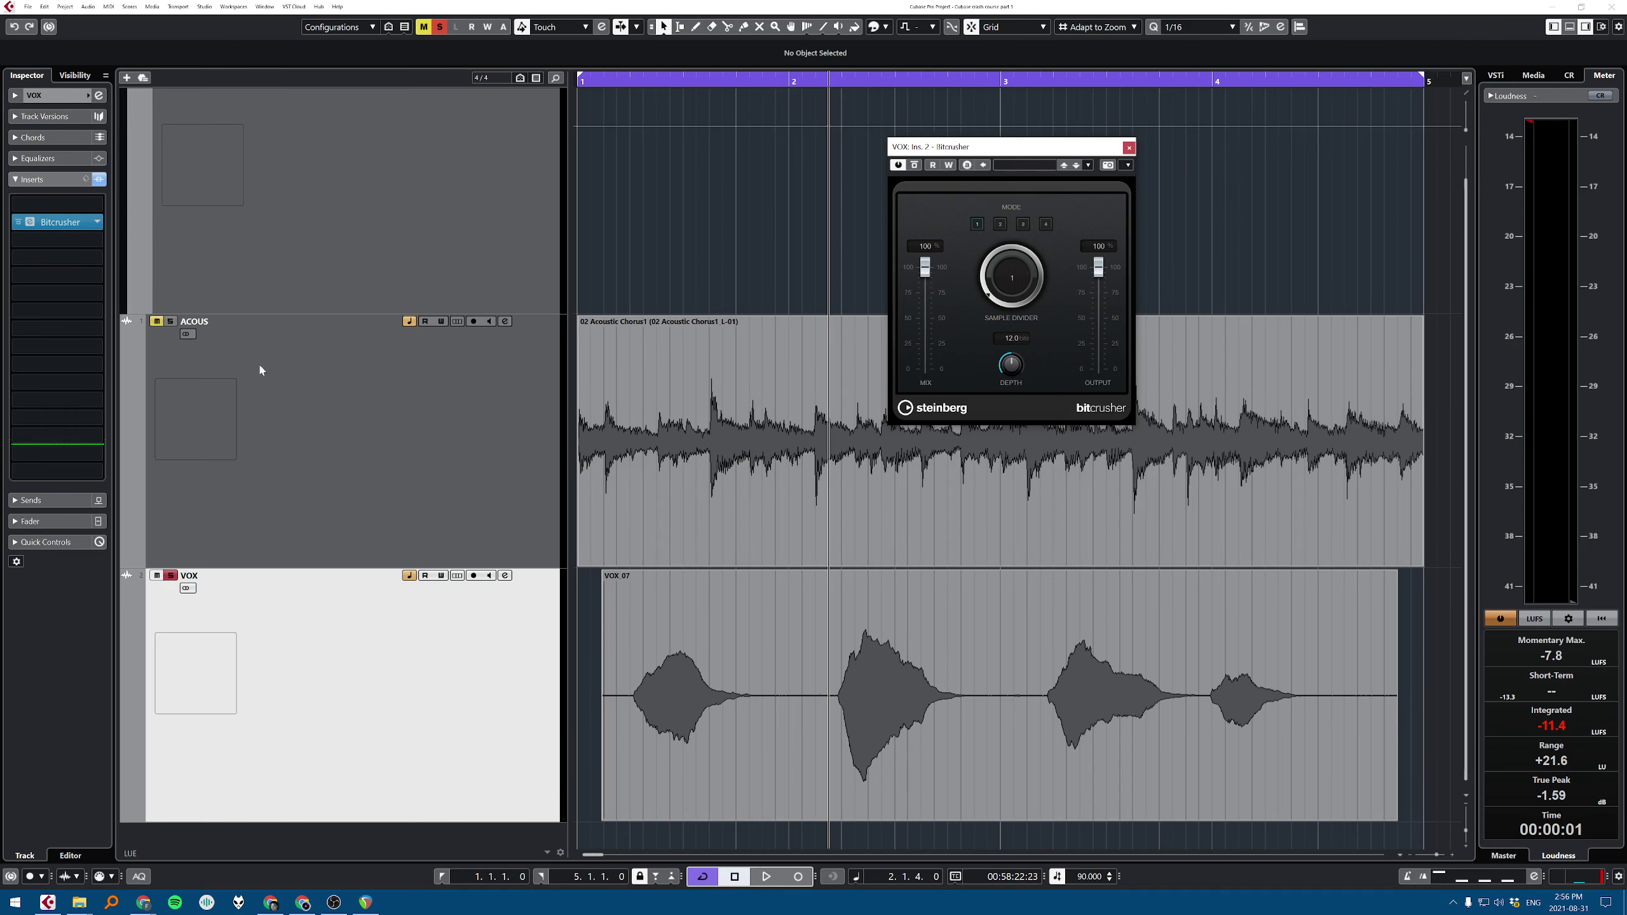
pyautogui.click(333, 416)
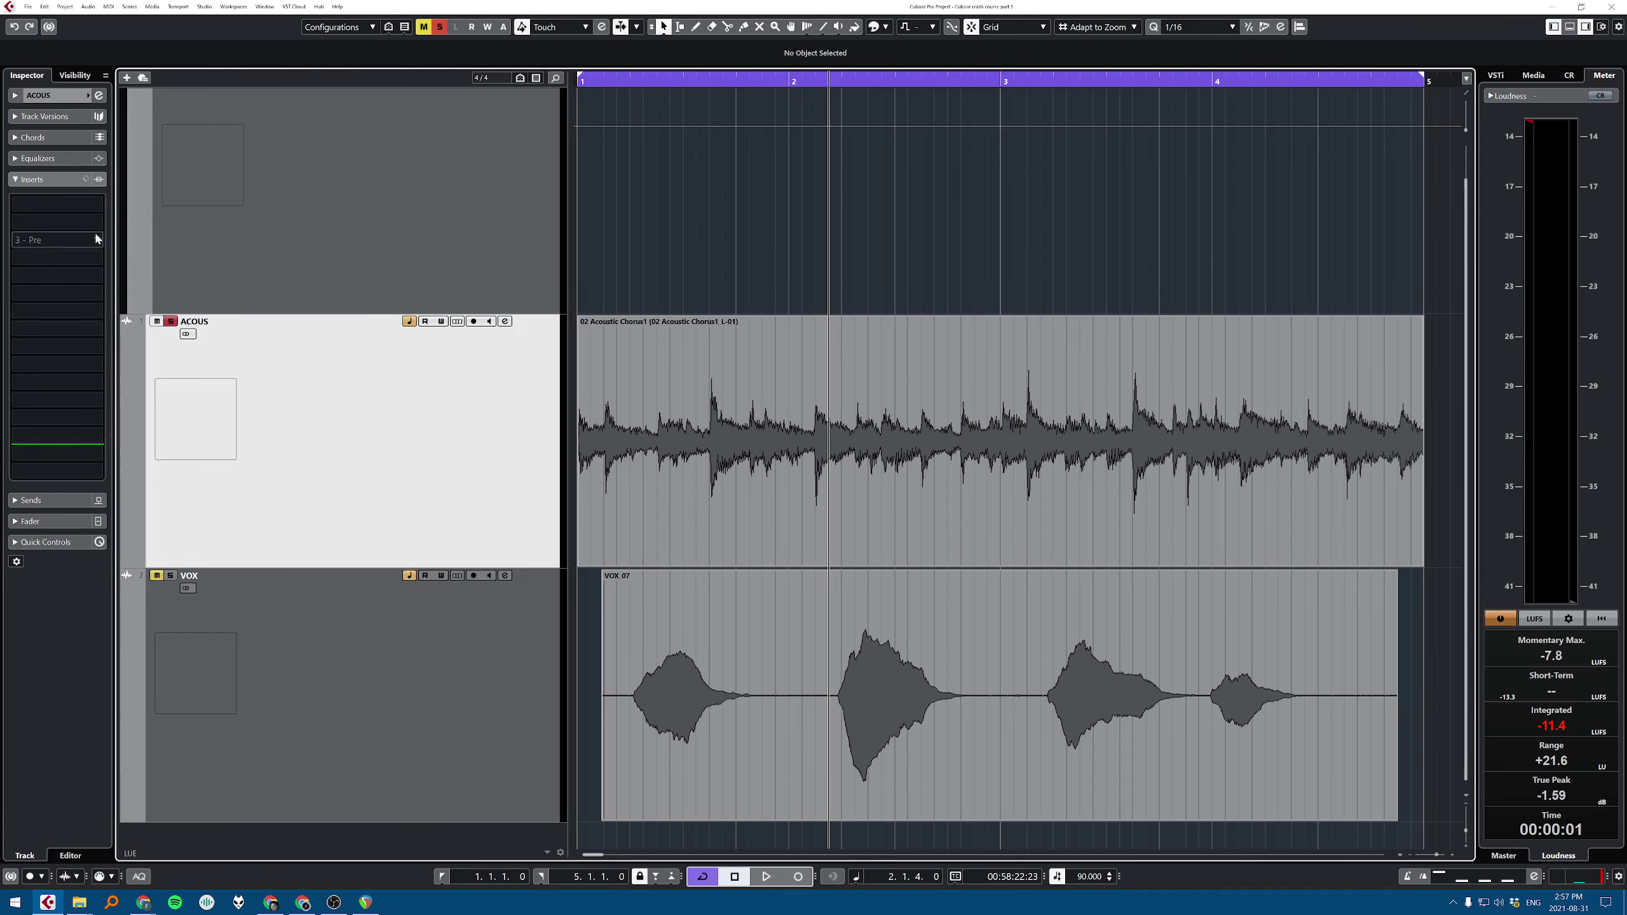
pyautogui.click(95, 240)
pyautogui.write('bitcrusher')
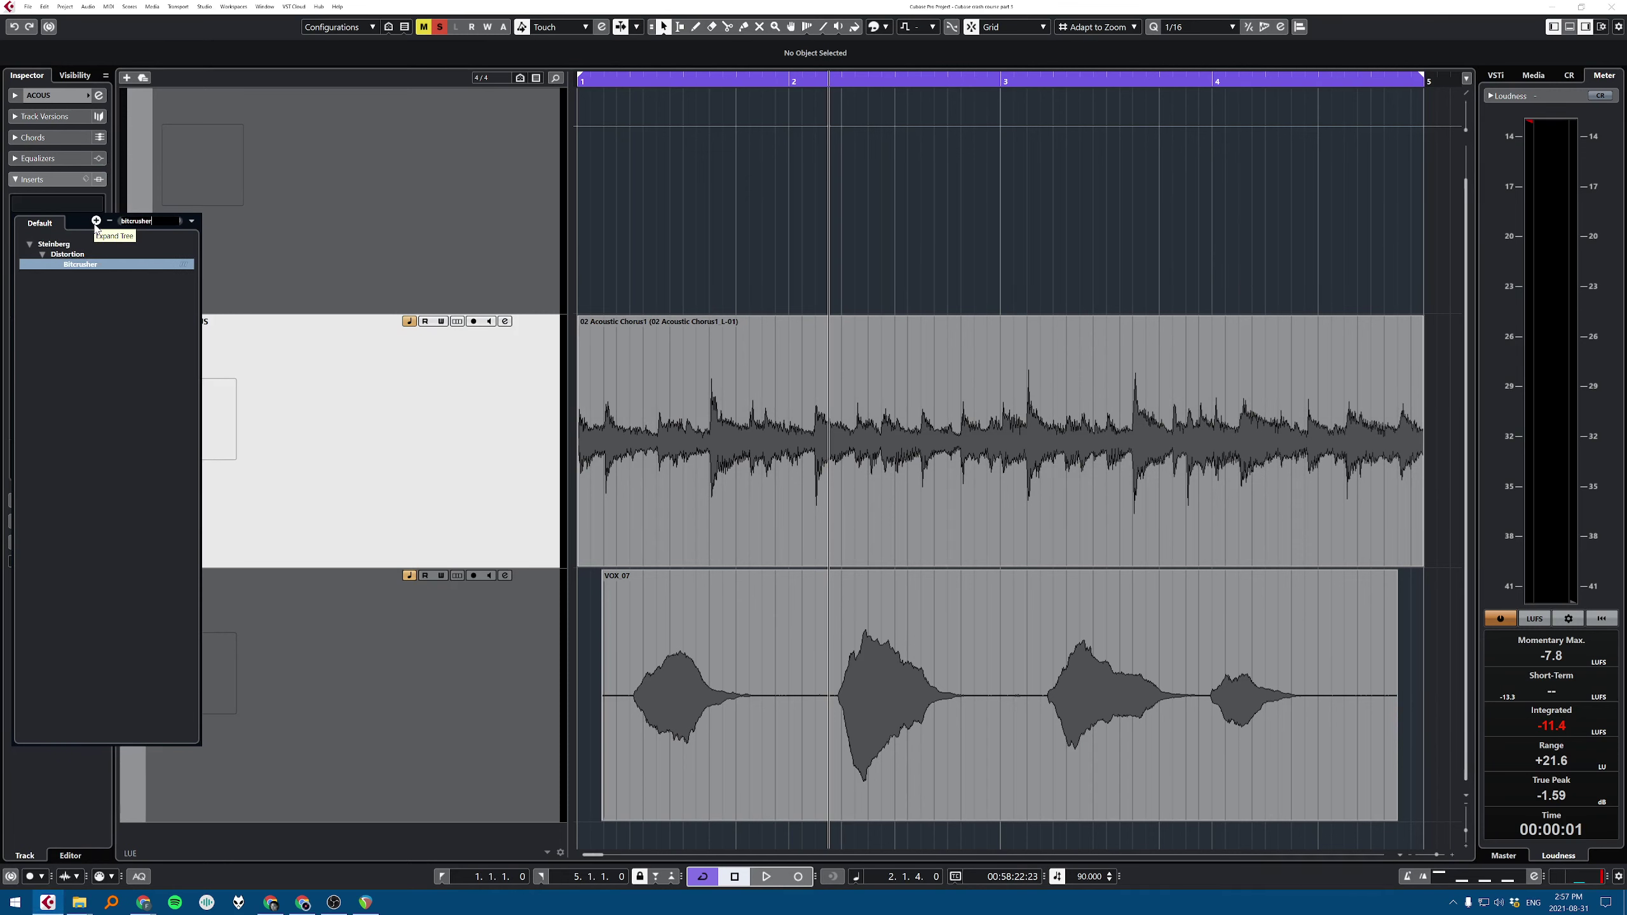
pyautogui.click(314, 235)
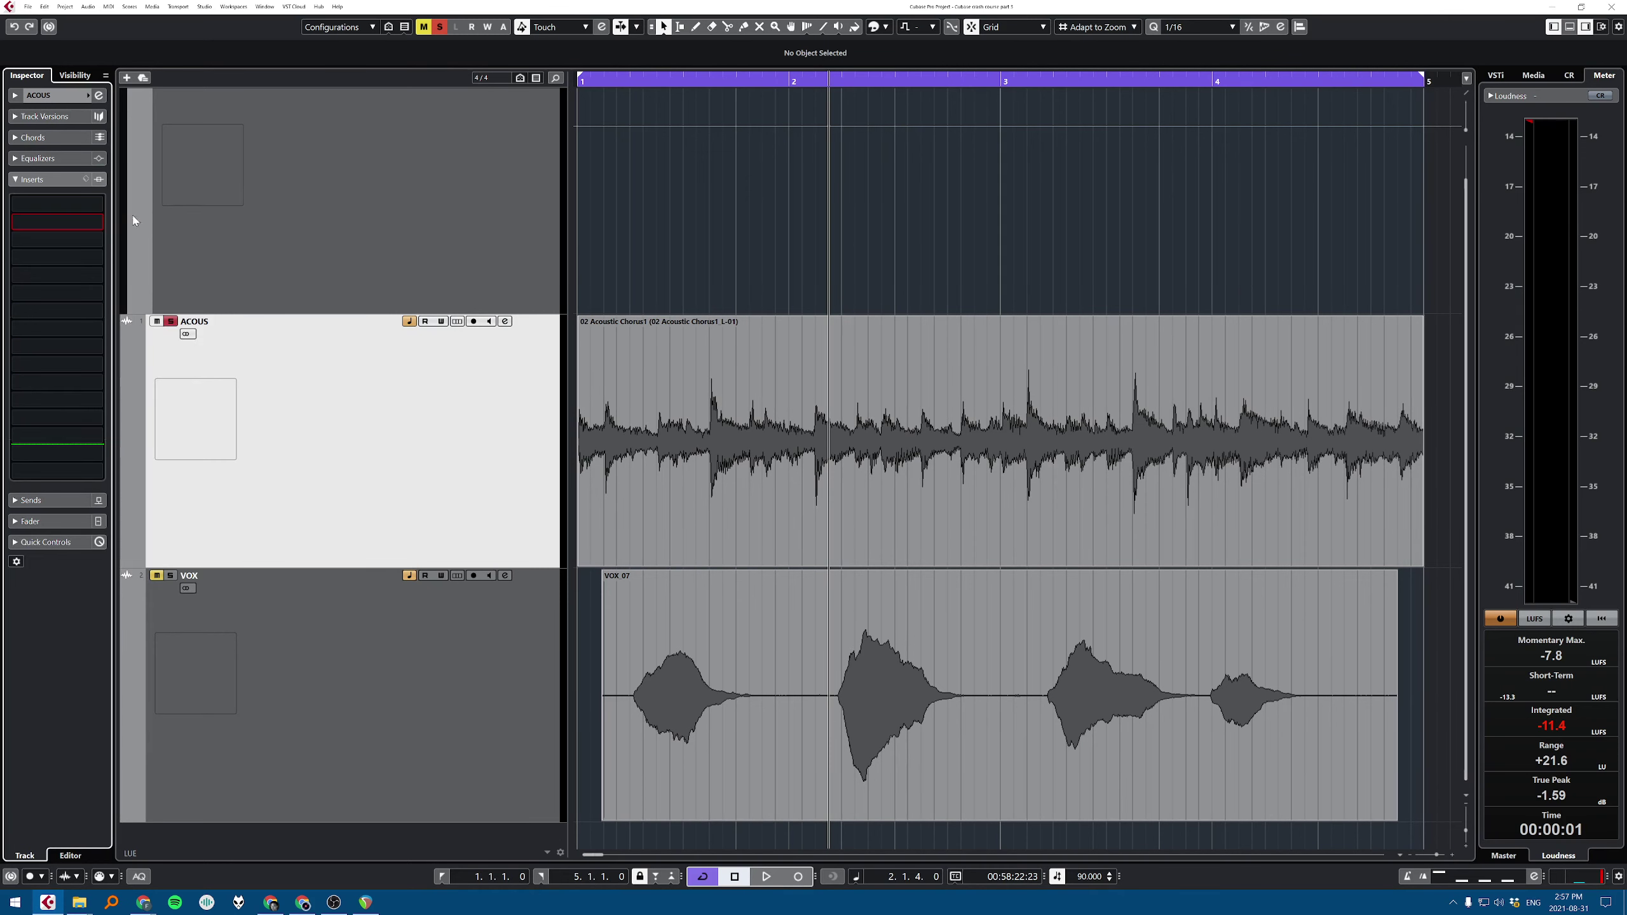
pyautogui.click(97, 224)
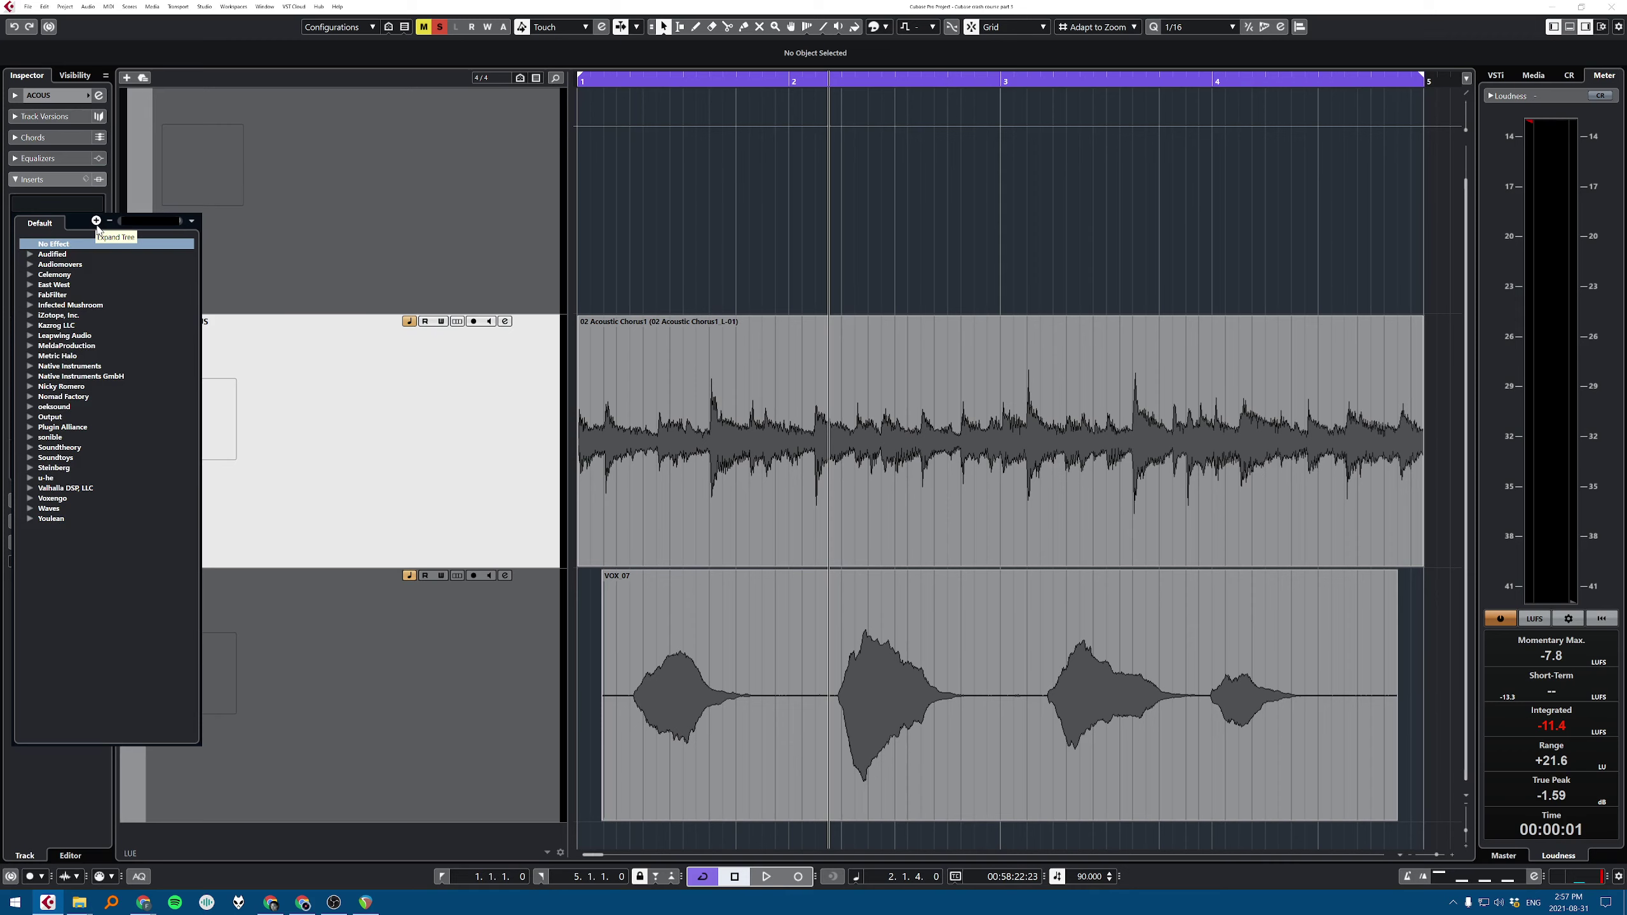
pyautogui.write('bitcrusher')
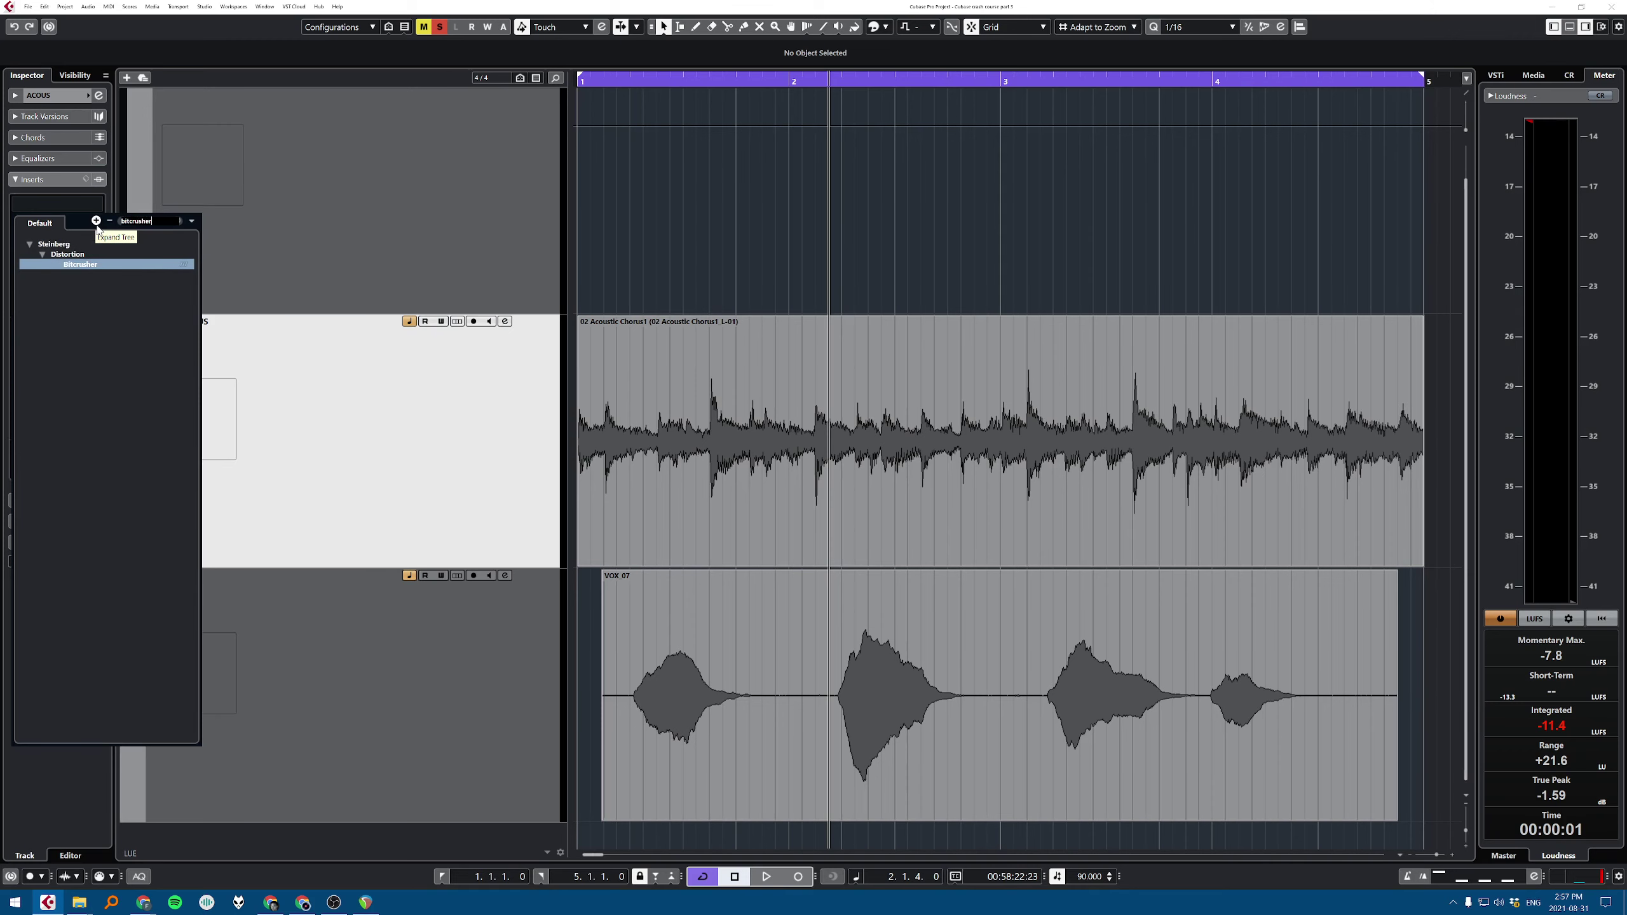
pyautogui.press('Return')
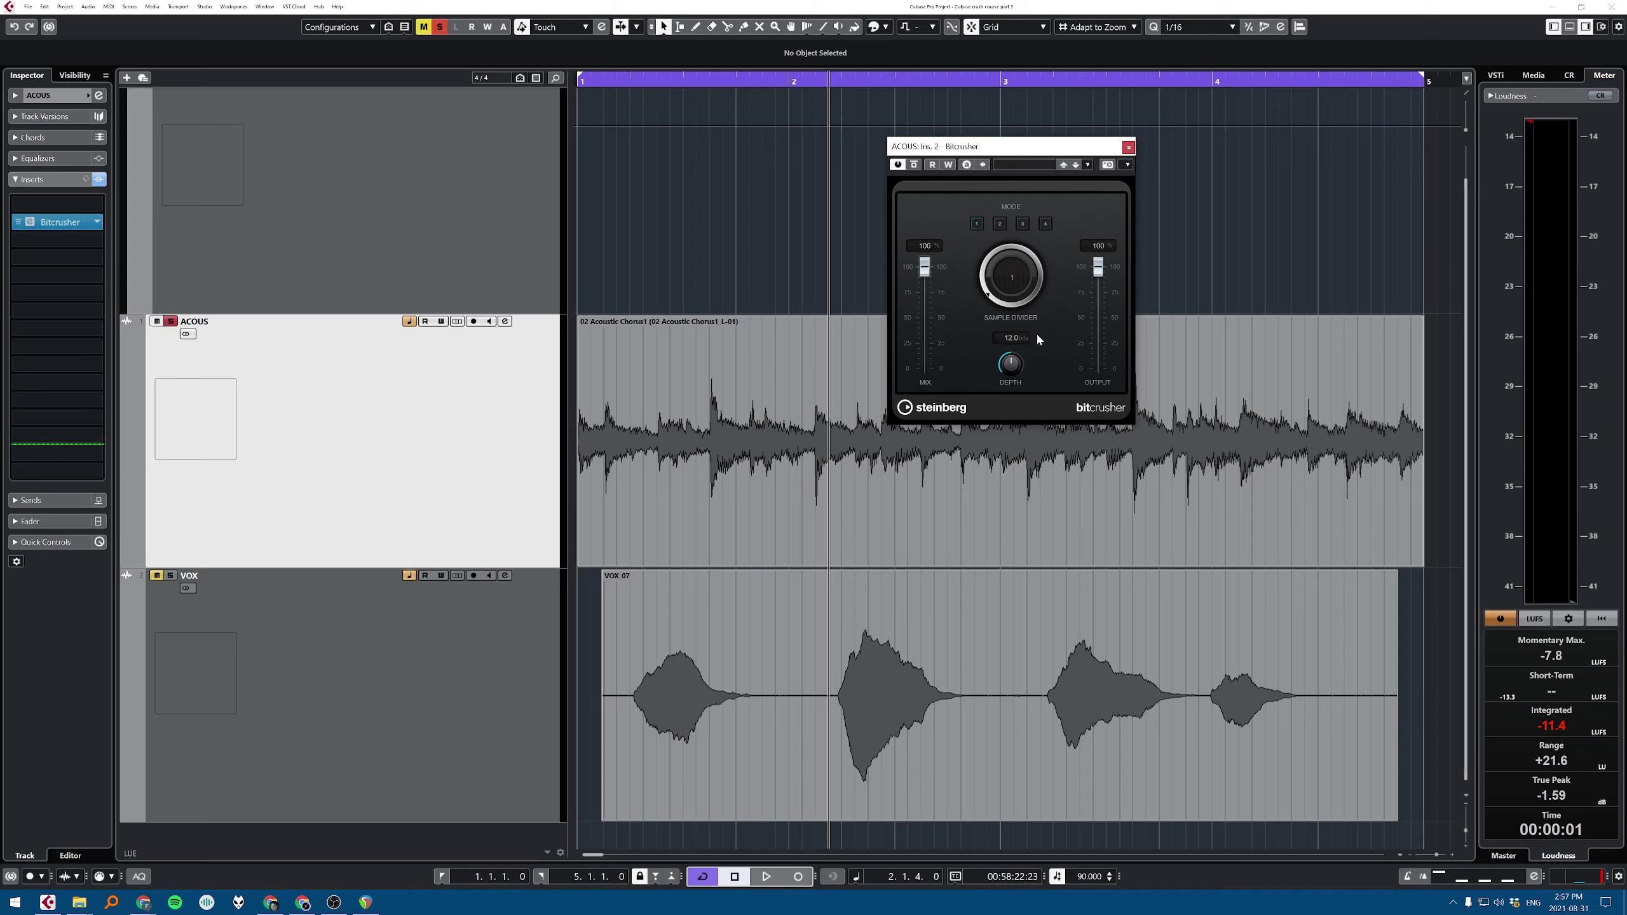
# Step: Play back ACOUS while raising Bitcrusher's Sample Divider to 23 and switching between its distortion modes
pyautogui.press('space')
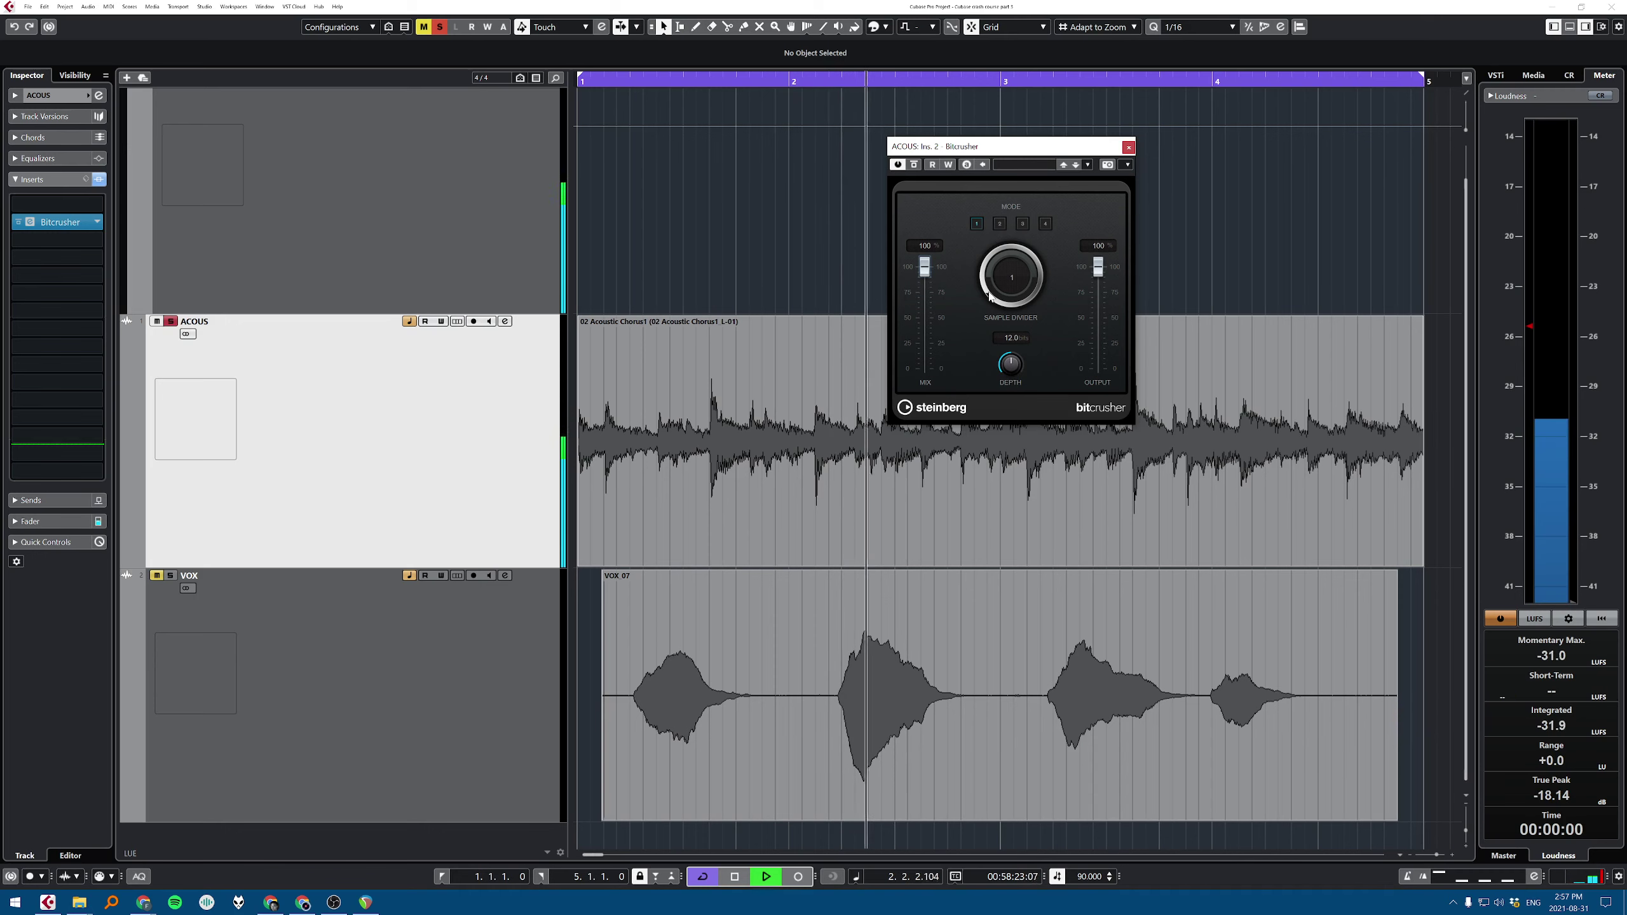
pyautogui.moveTo(986, 293); pyautogui.dragTo(1031, 271)
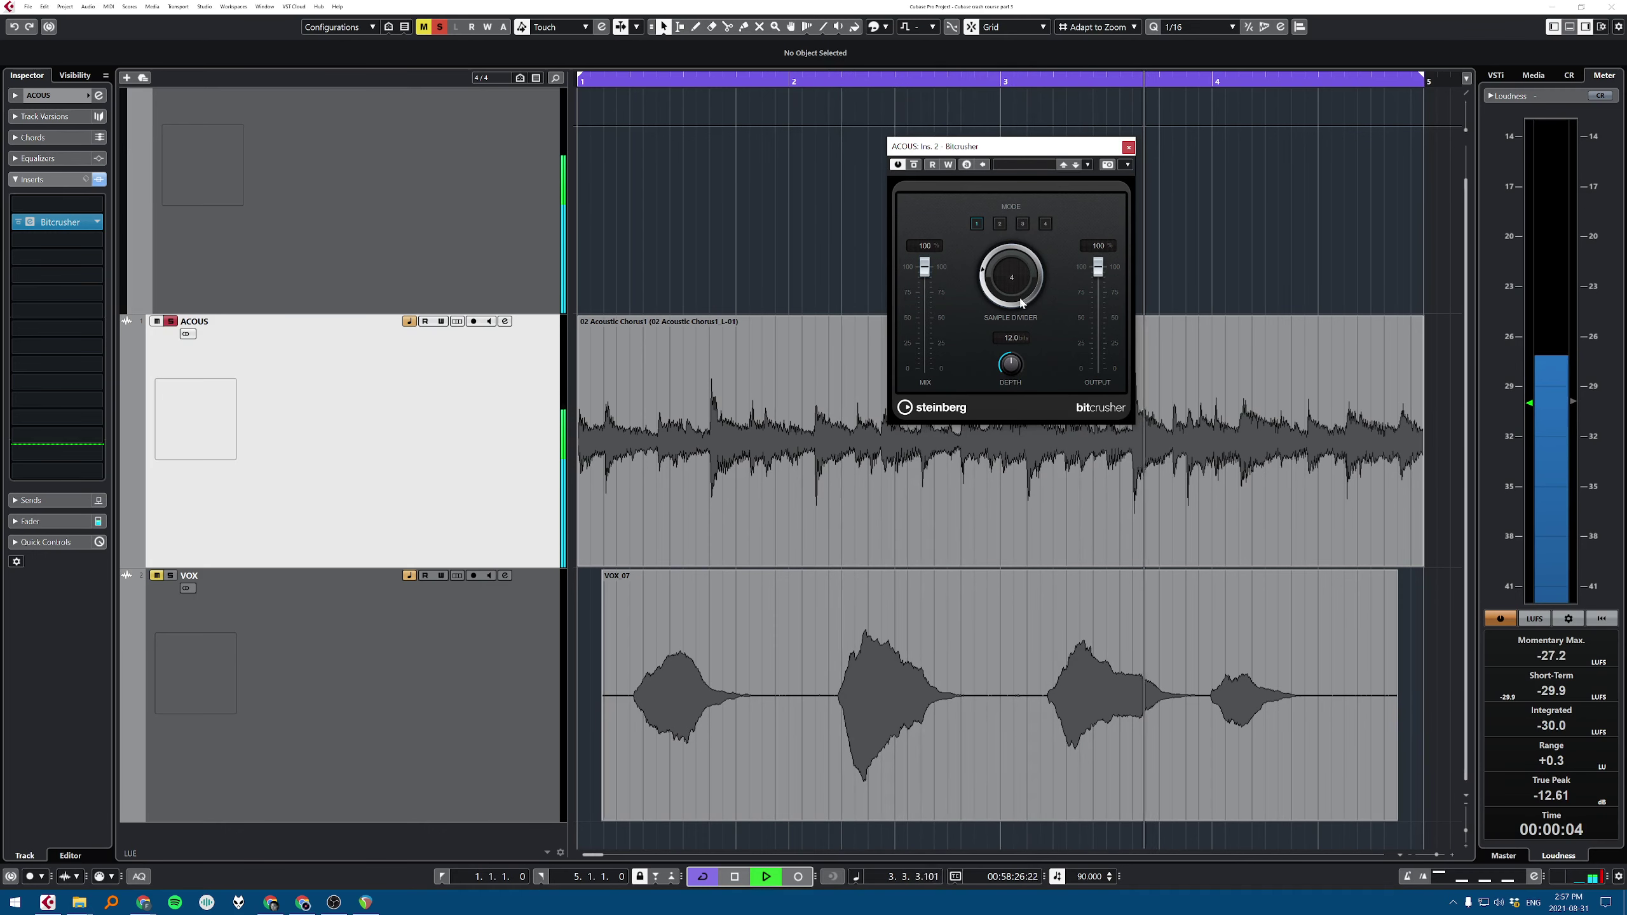
pyautogui.click(1045, 225)
pyautogui.press('space')
pyautogui.click(999, 224)
pyautogui.click(976, 225)
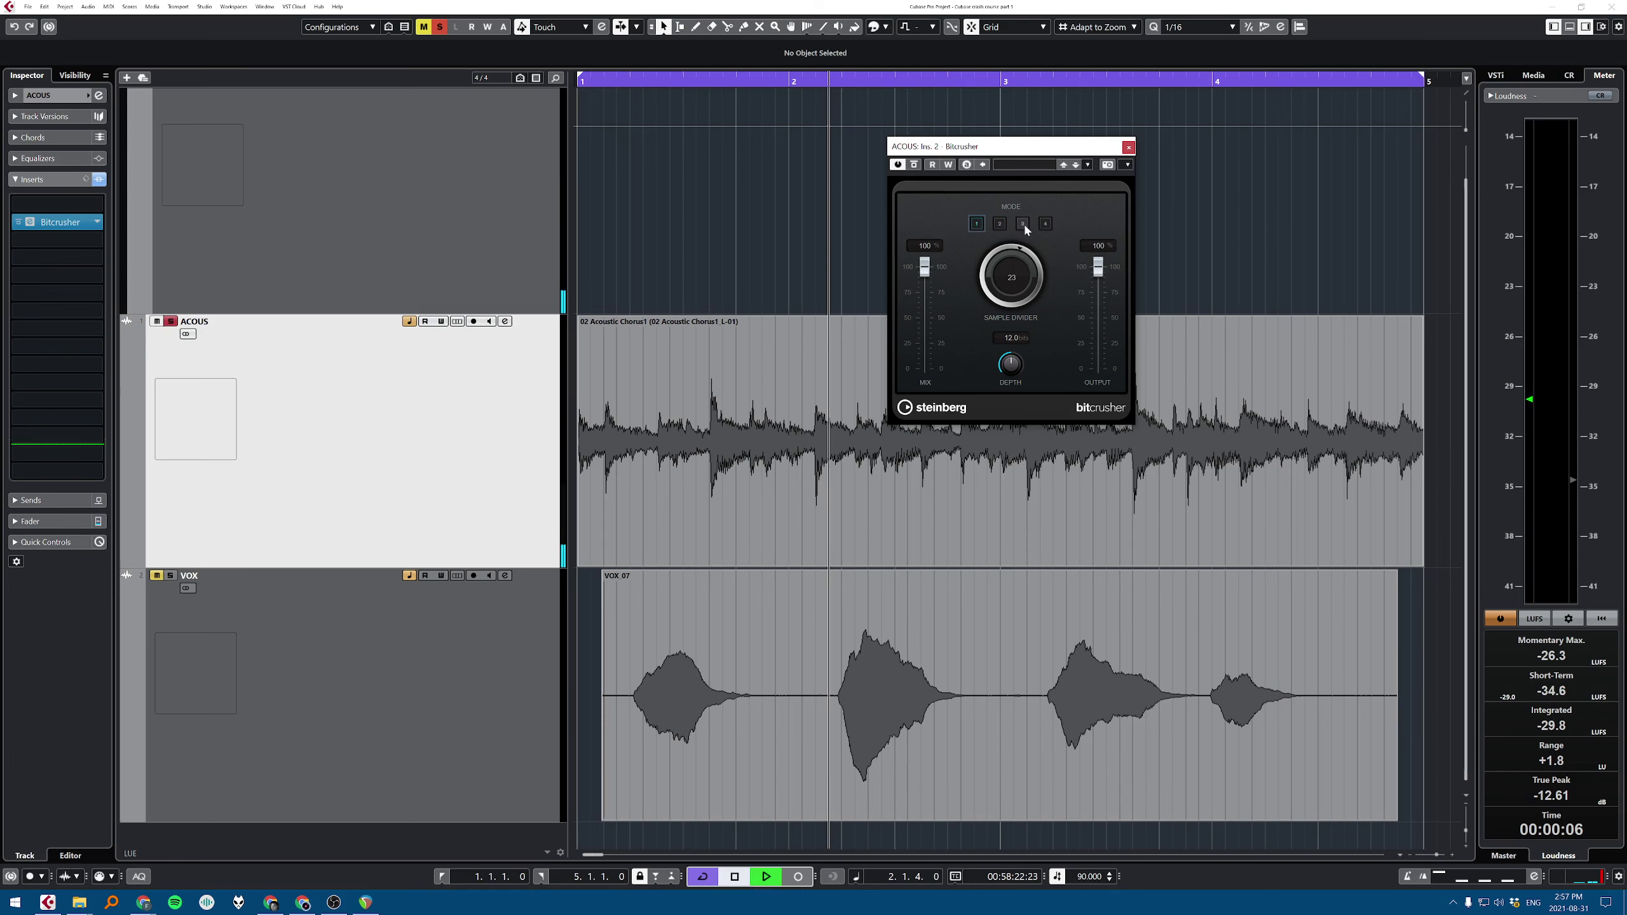
# Step: Restart playback and switch Bitcrusher to its second mode to hear how it changes the acoustic part
pyautogui.press('space')
pyautogui.press('space')
pyautogui.click(999, 223)
pyautogui.press('space')
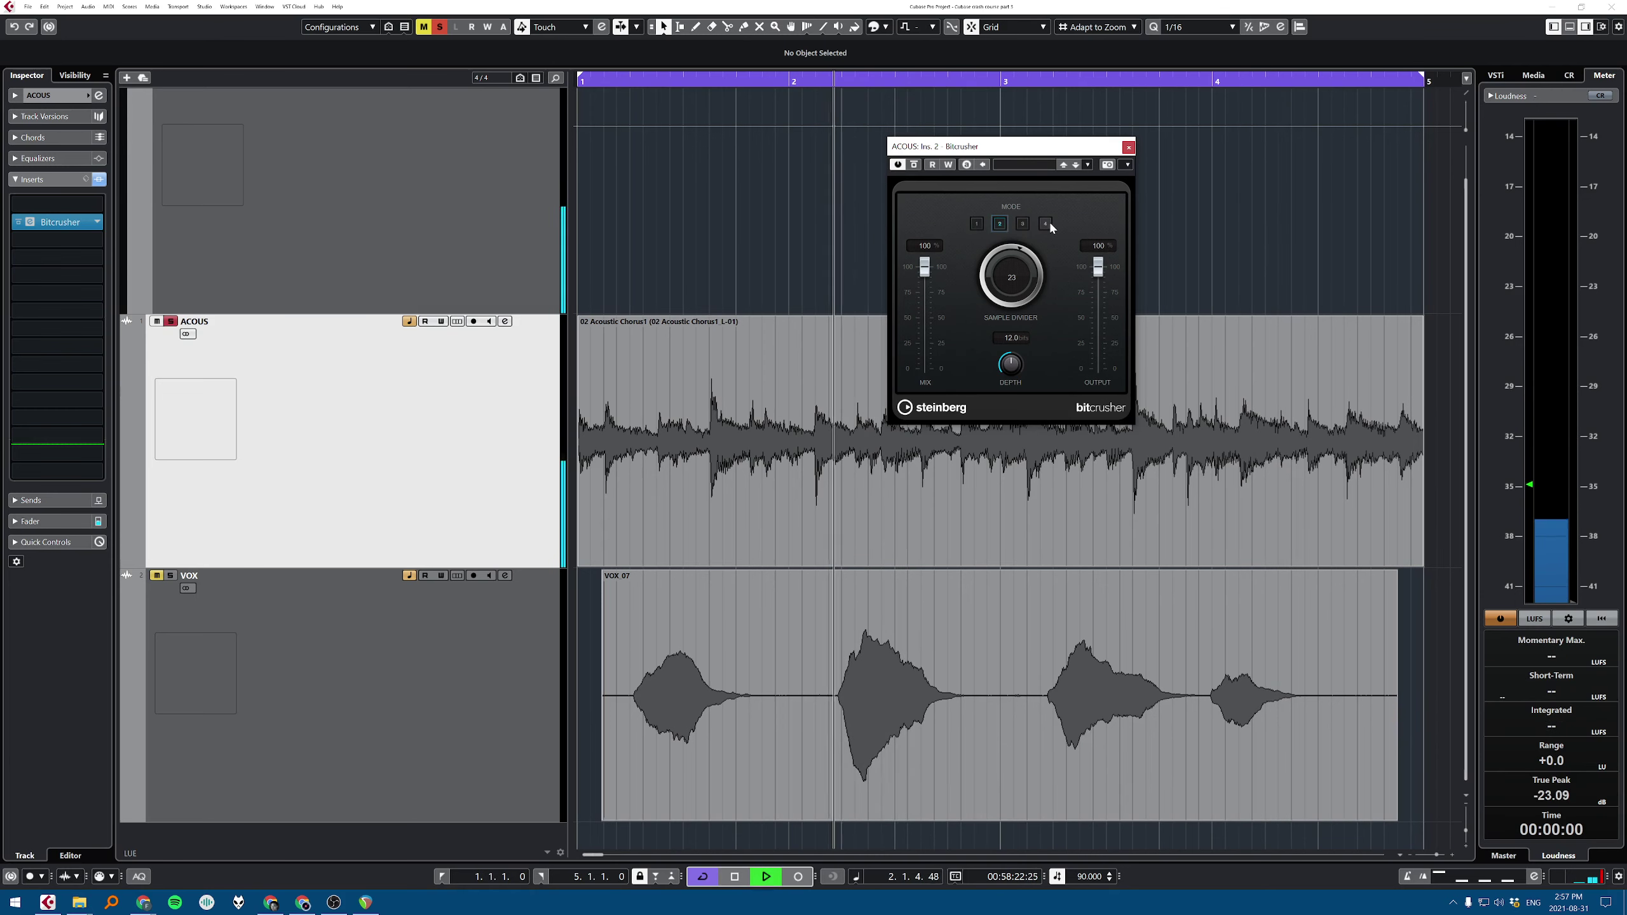
pyautogui.press('space')
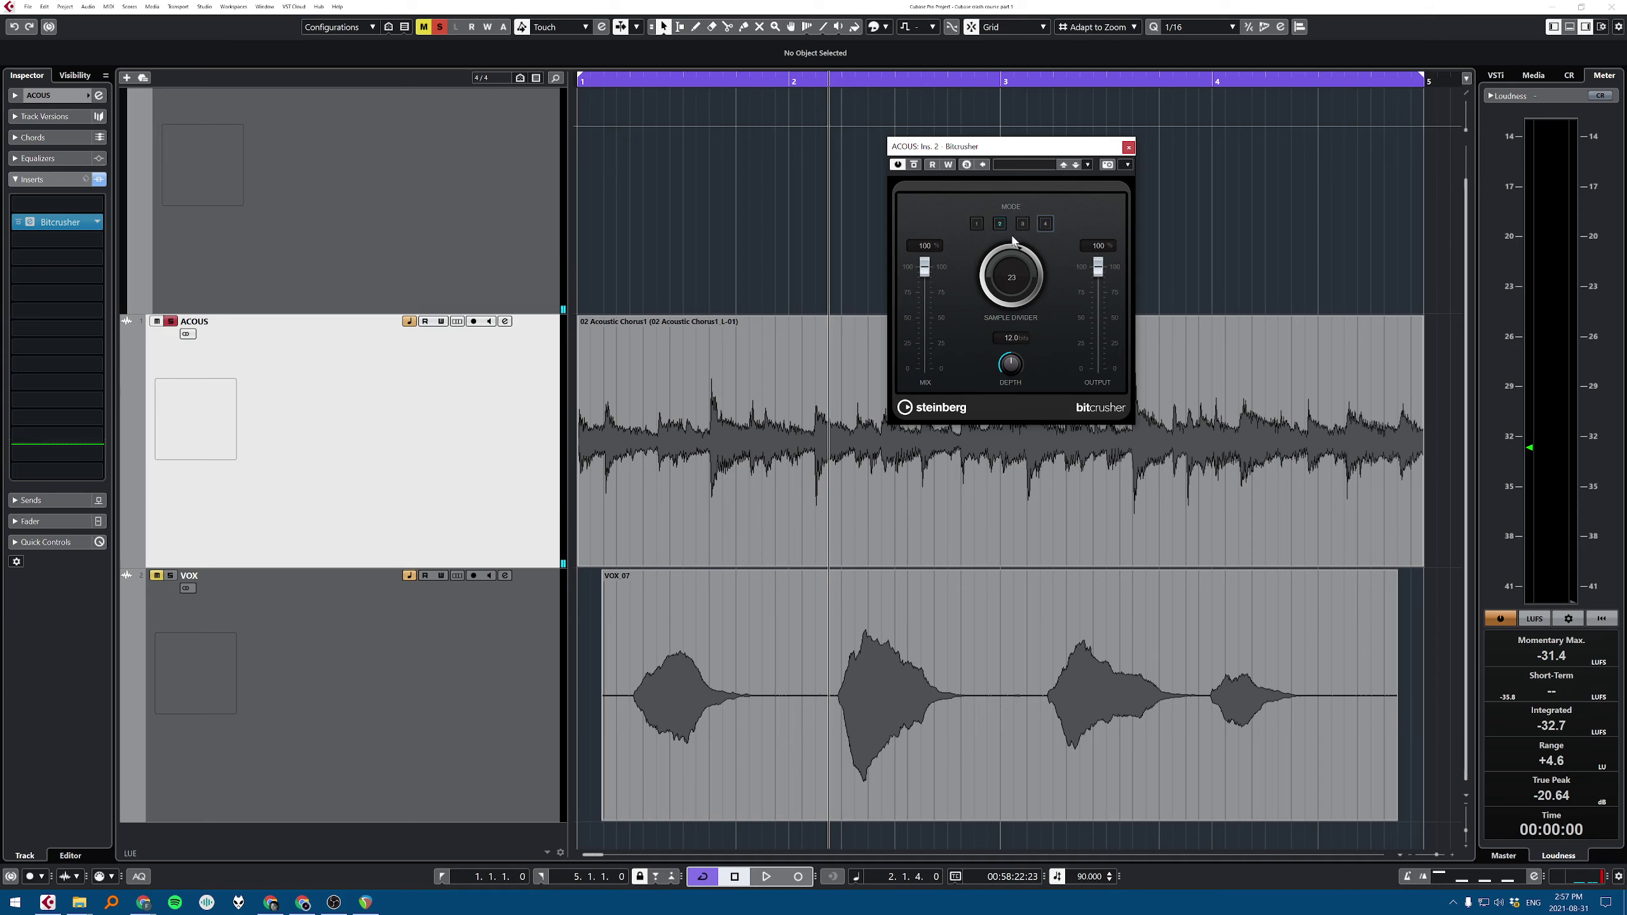
# Step: Lower Bitcrusher's Sample Divider to 3 during playback, stop the transport, and set the divider to 11
pyautogui.click(977, 223)
pyautogui.press('space')
pyautogui.moveTo(1033, 277); pyautogui.dragTo(1031, 354)
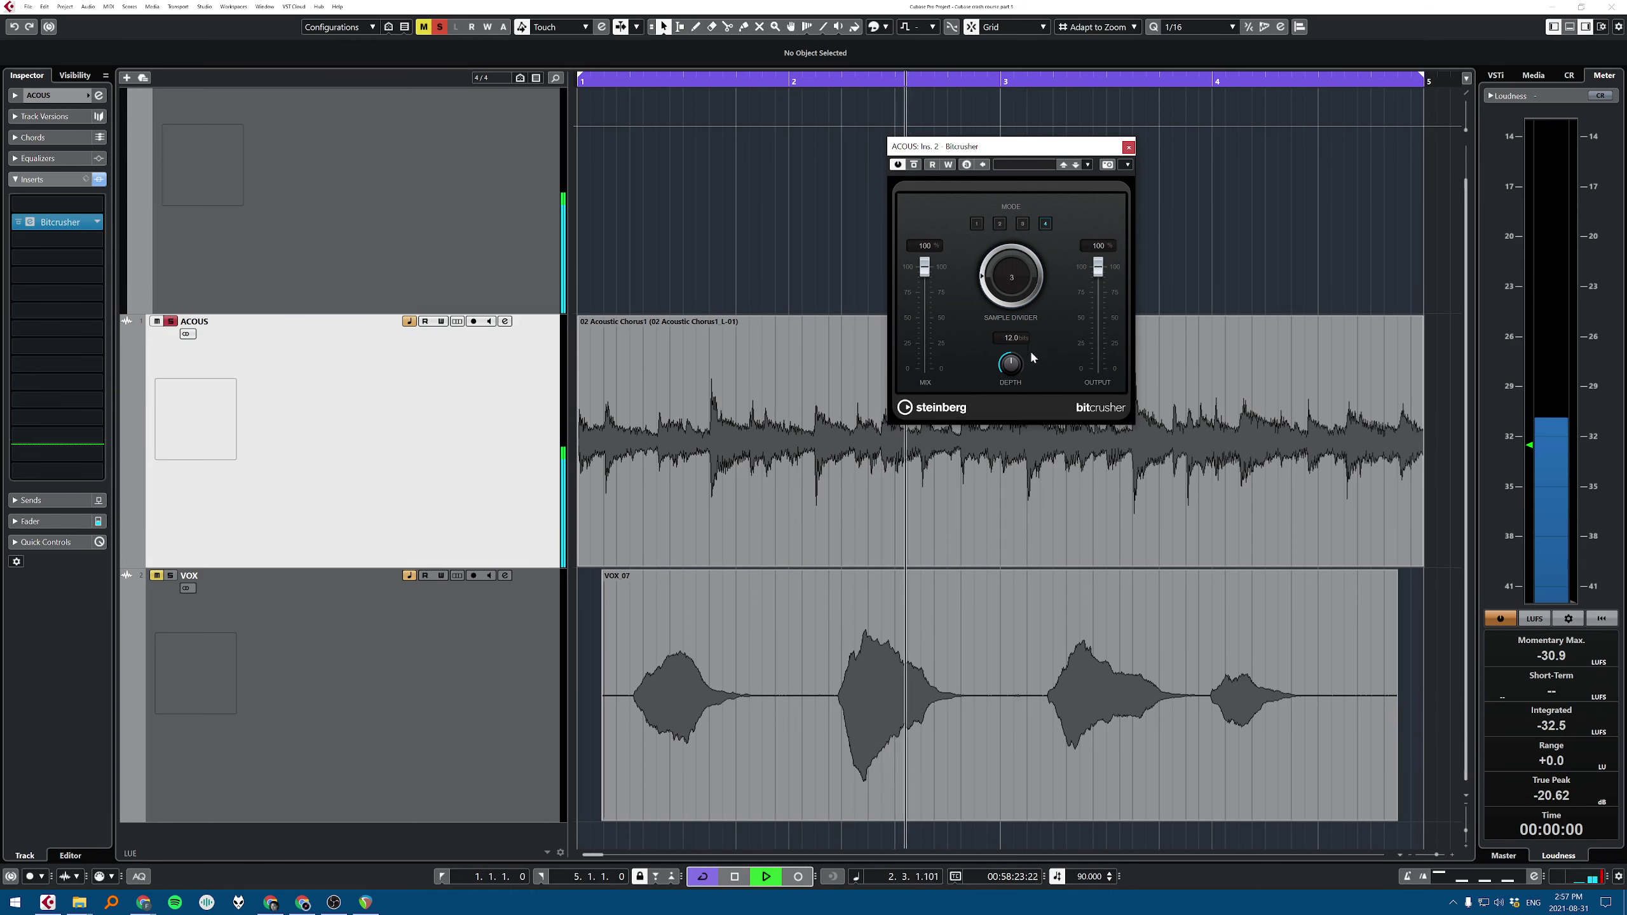
pyautogui.press('space')
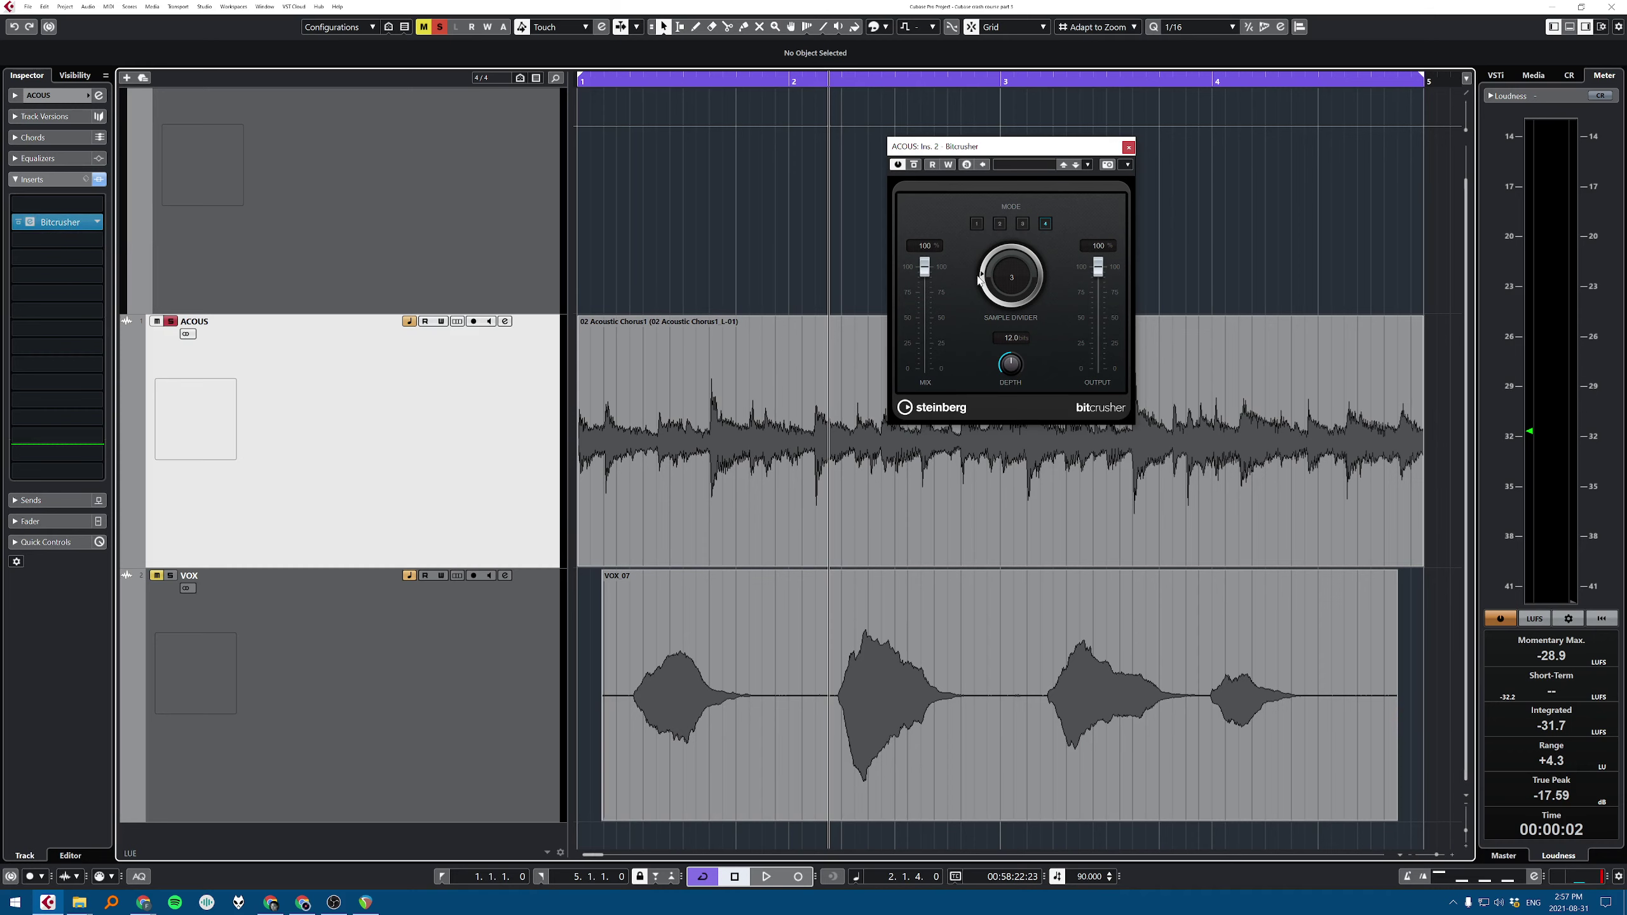
pyautogui.moveTo(990, 283); pyautogui.dragTo(994, 281)
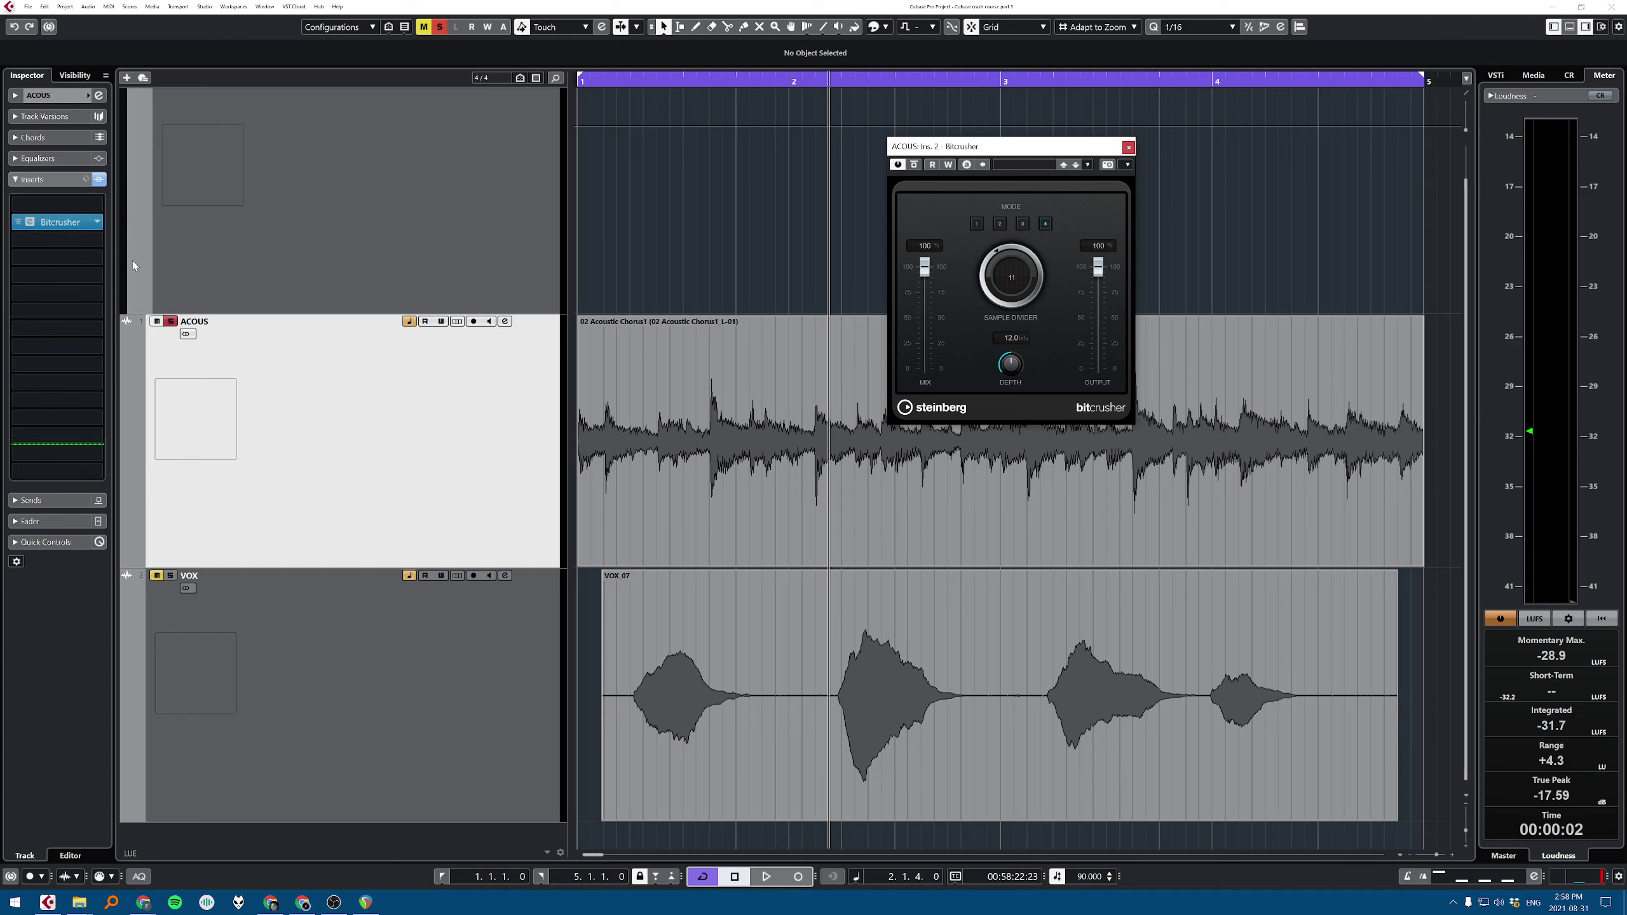
# Step: Replace Bitcrusher on ACOUS with Steinberg's Grungelizer and reposition its editor window over the project
pyautogui.click(96, 222)
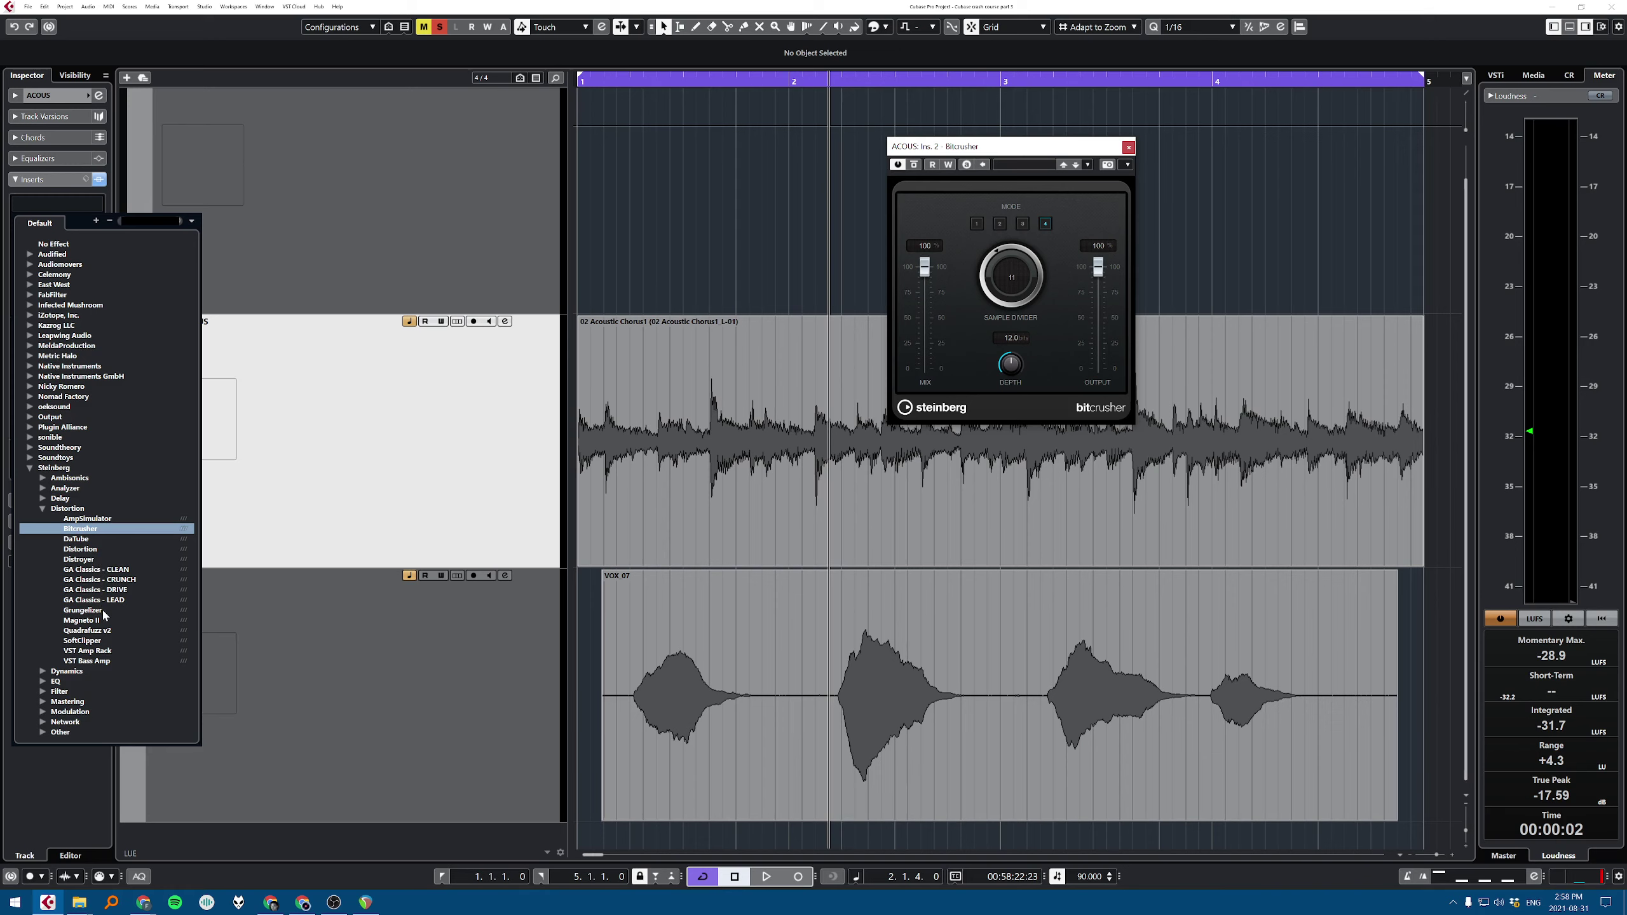
pyautogui.click(83, 610)
pyautogui.moveTo(1253, 542); pyautogui.dragTo(925, 233)
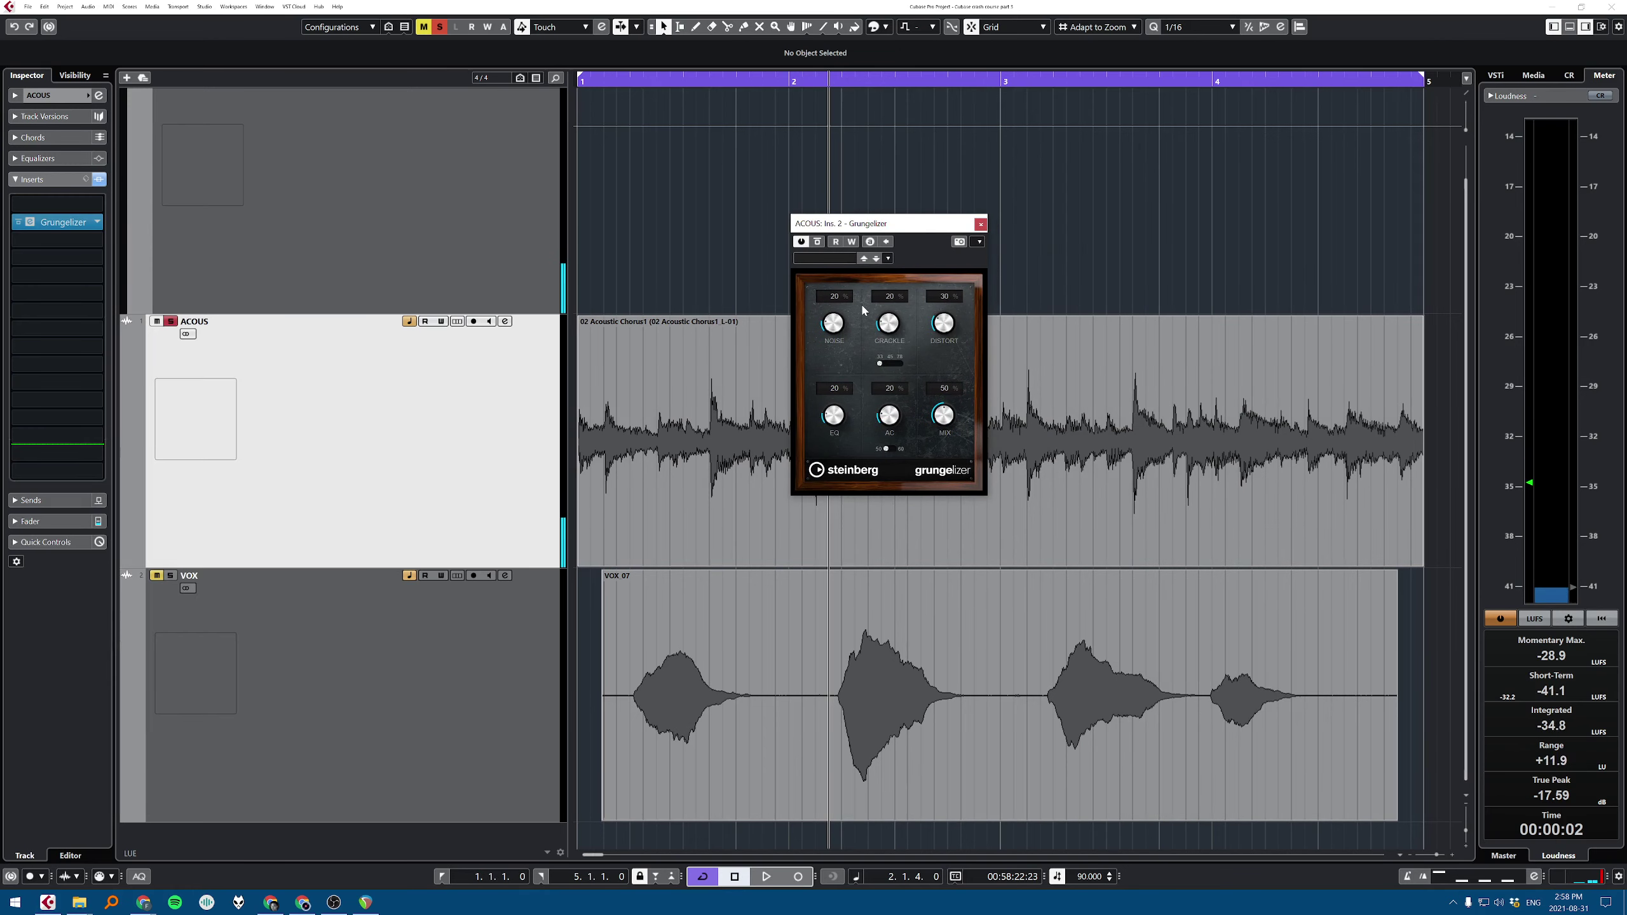
# Step: Raise Grungelizer's Noise to 47, Crackle to 91, Distort to 52, EQ to 58 and AC to 48, and start playback
pyautogui.moveTo(834, 322); pyautogui.dragTo(902, 266)
pyautogui.moveTo(953, 339); pyautogui.dragTo(951, 293)
pyautogui.moveTo(838, 409); pyautogui.dragTo(896, 382)
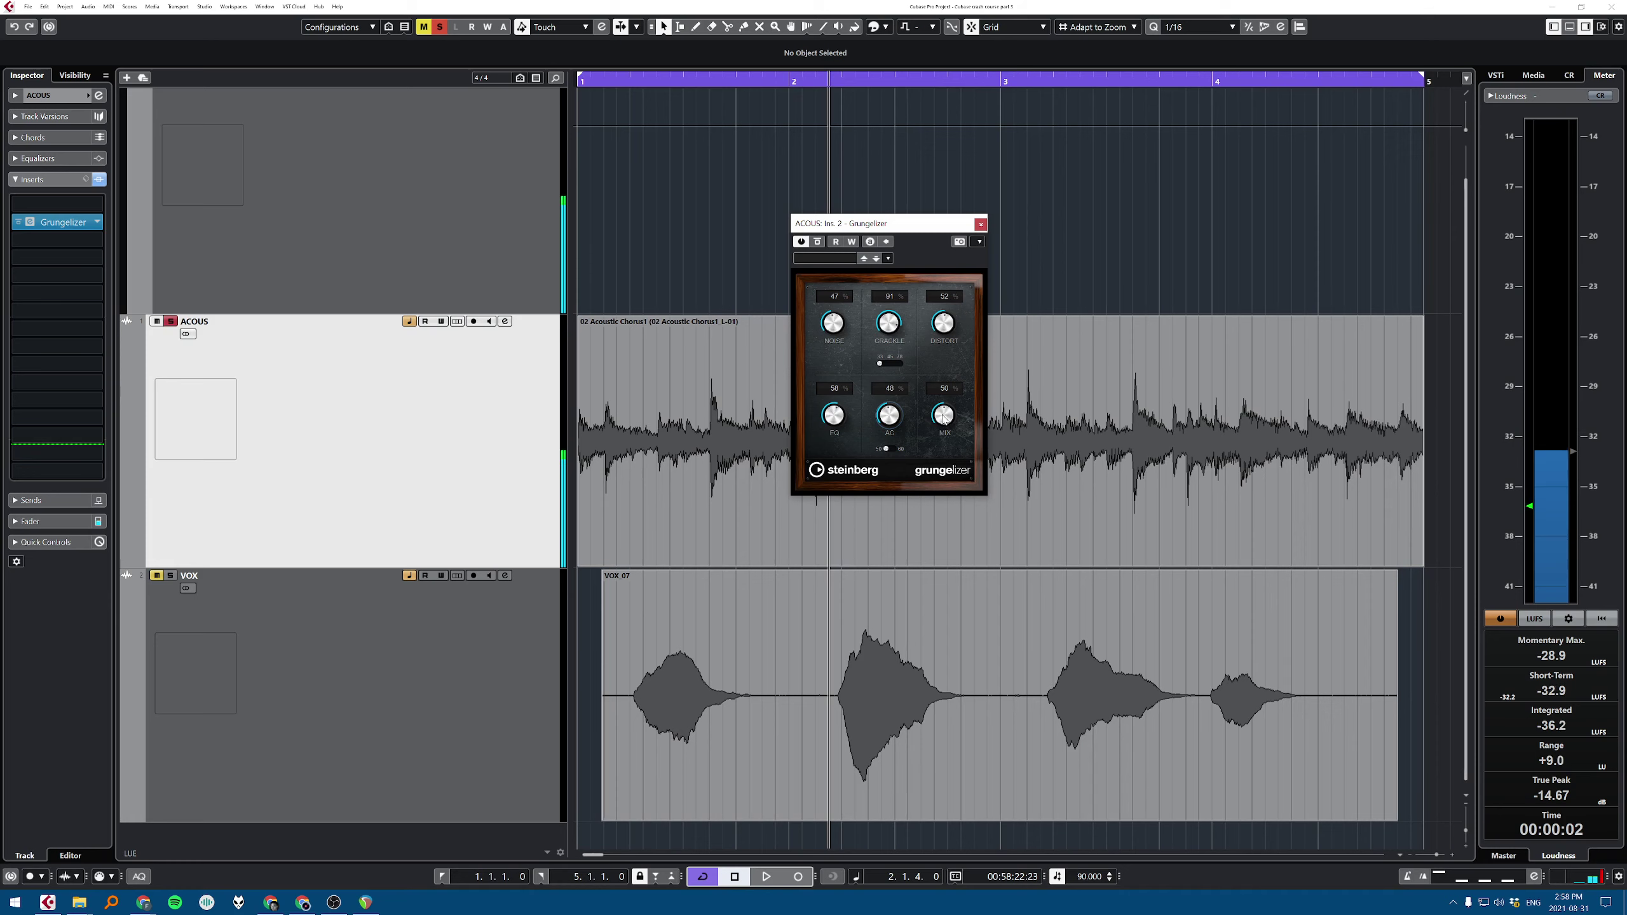
pyautogui.press('space')
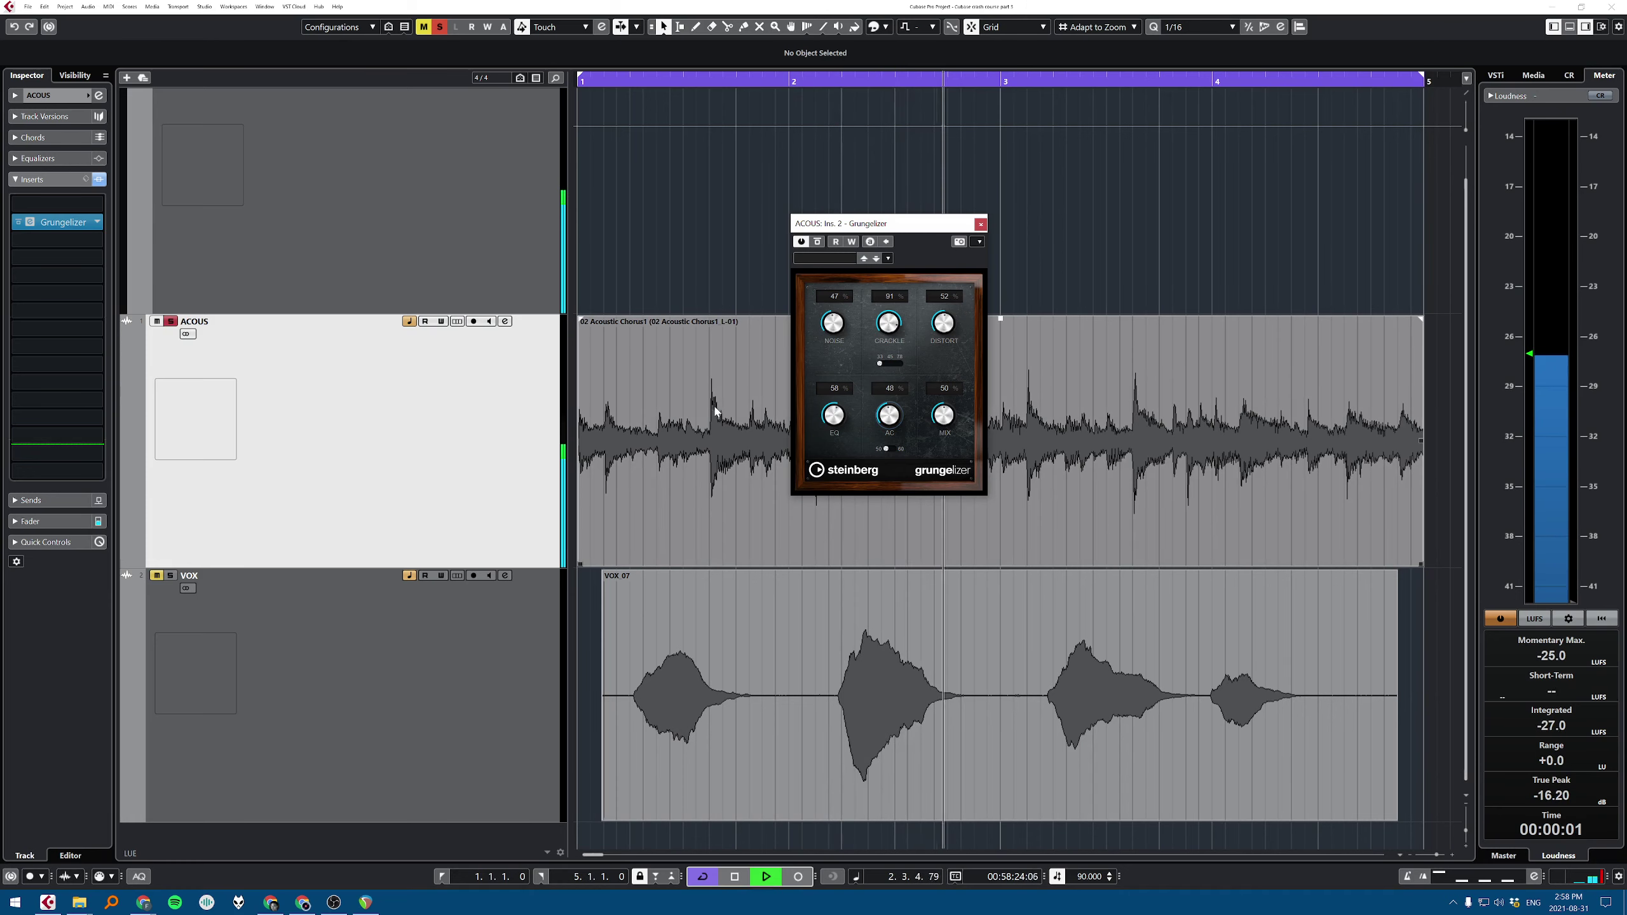
# Step: Reduce Grungelizer's Noise to 11, Crackle to 21, Distort to 0, EQ to 4 and AC to 25, stopping playback along the way
pyautogui.moveTo(833, 413); pyautogui.dragTo(833, 443)
pyautogui.moveTo(946, 316); pyautogui.dragTo(890, 352)
pyautogui.moveTo(889, 411); pyautogui.dragTo(834, 454)
pyautogui.press('space')
pyautogui.moveTo(833, 322); pyautogui.dragTo(832, 369)
pyautogui.moveTo(889, 322); pyautogui.dragTo(889, 385)
pyautogui.moveTo(945, 322); pyautogui.dragTo(944, 359)
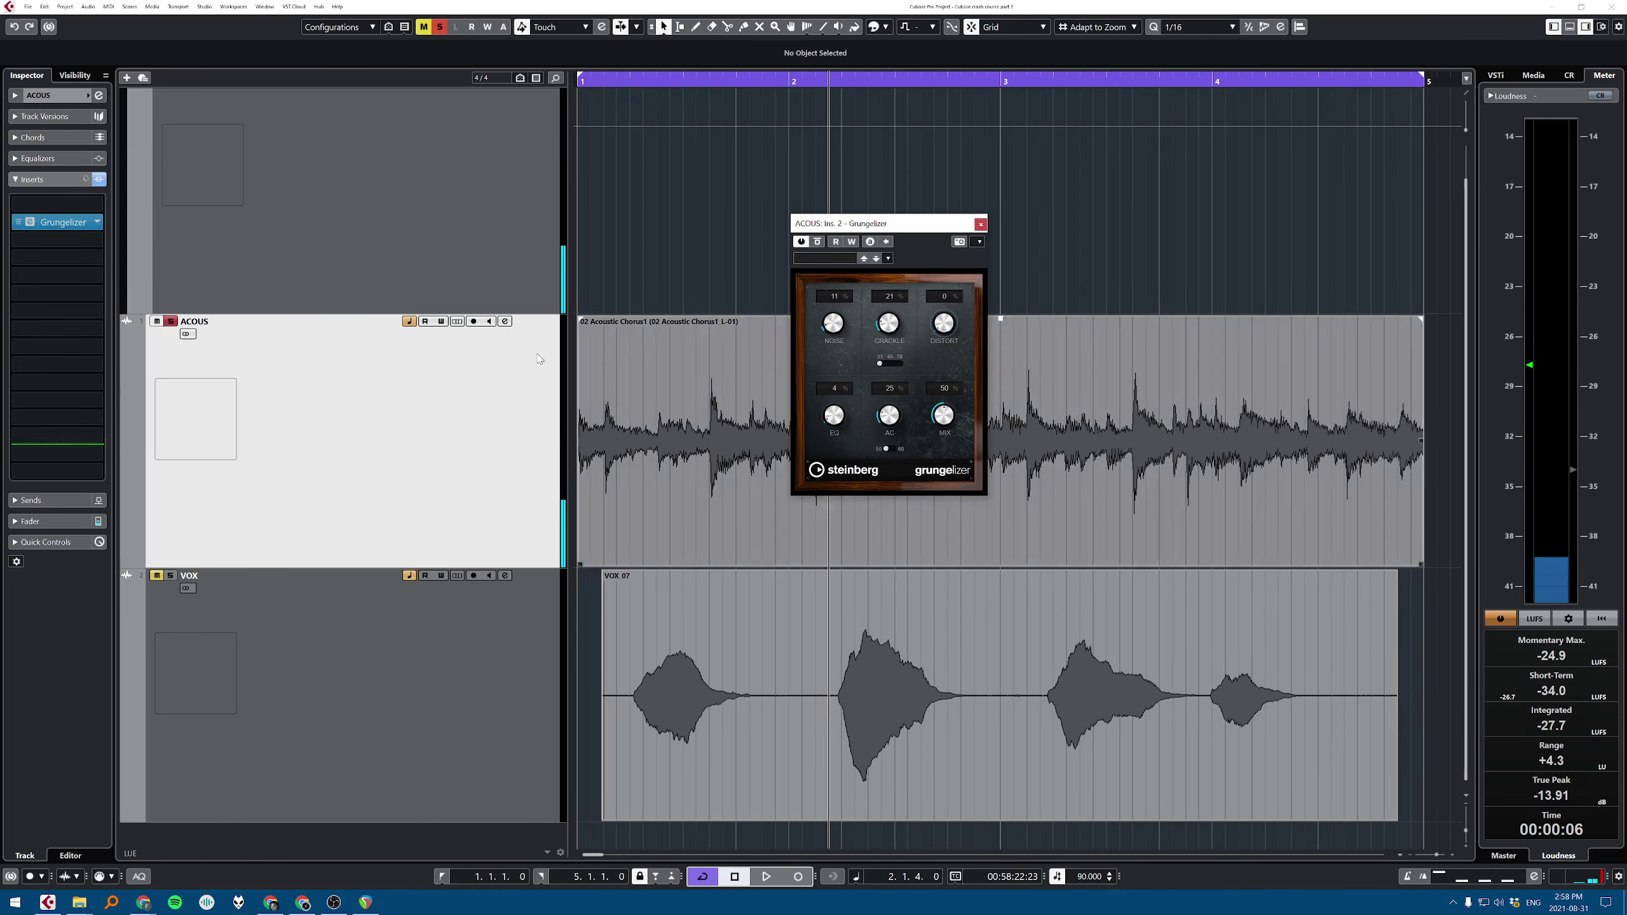
# Step: Reload Grungelizer on ACOUS, replace it with Quadrafuzz v2, and reposition the Quadrafuzz editor window
pyautogui.click(94, 223)
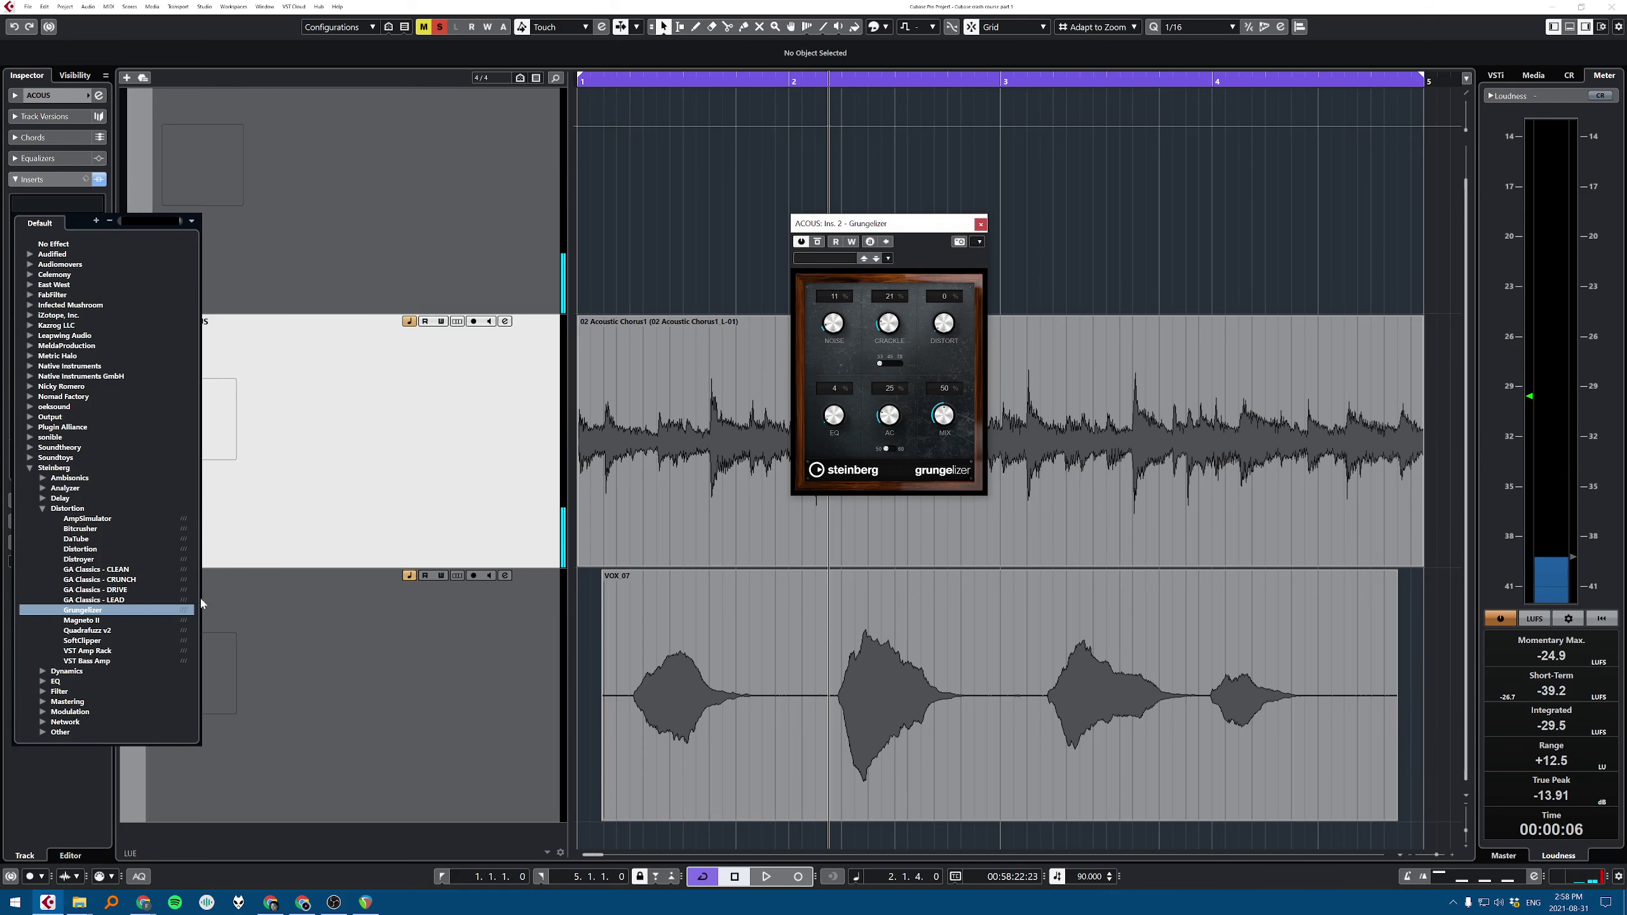
pyautogui.click(104, 613)
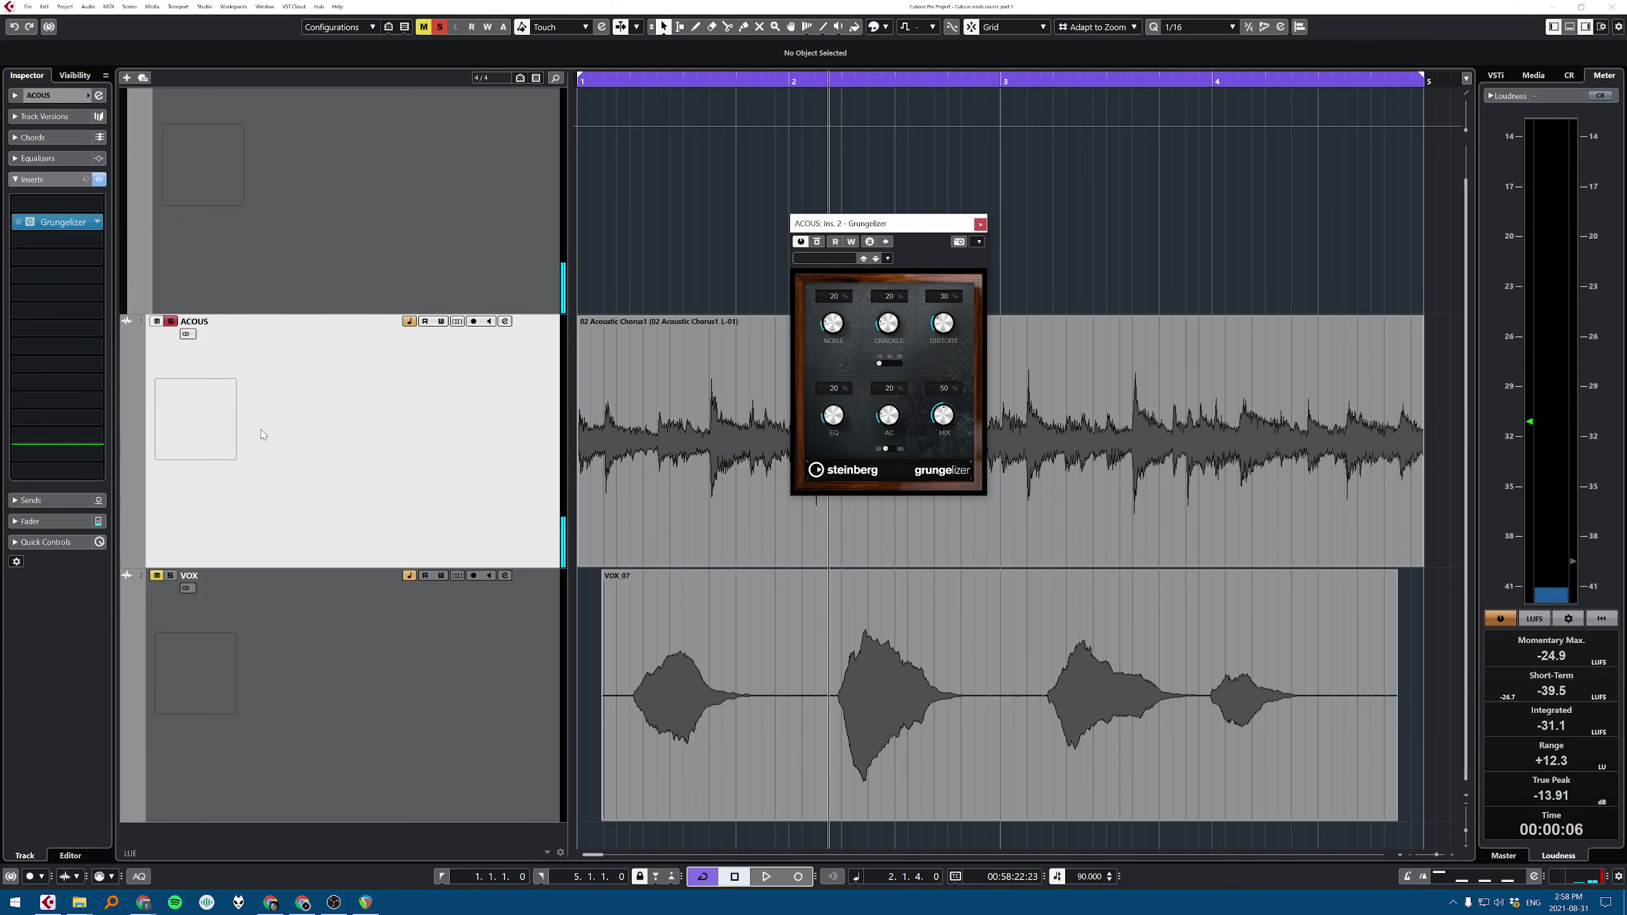
pyautogui.click(96, 222)
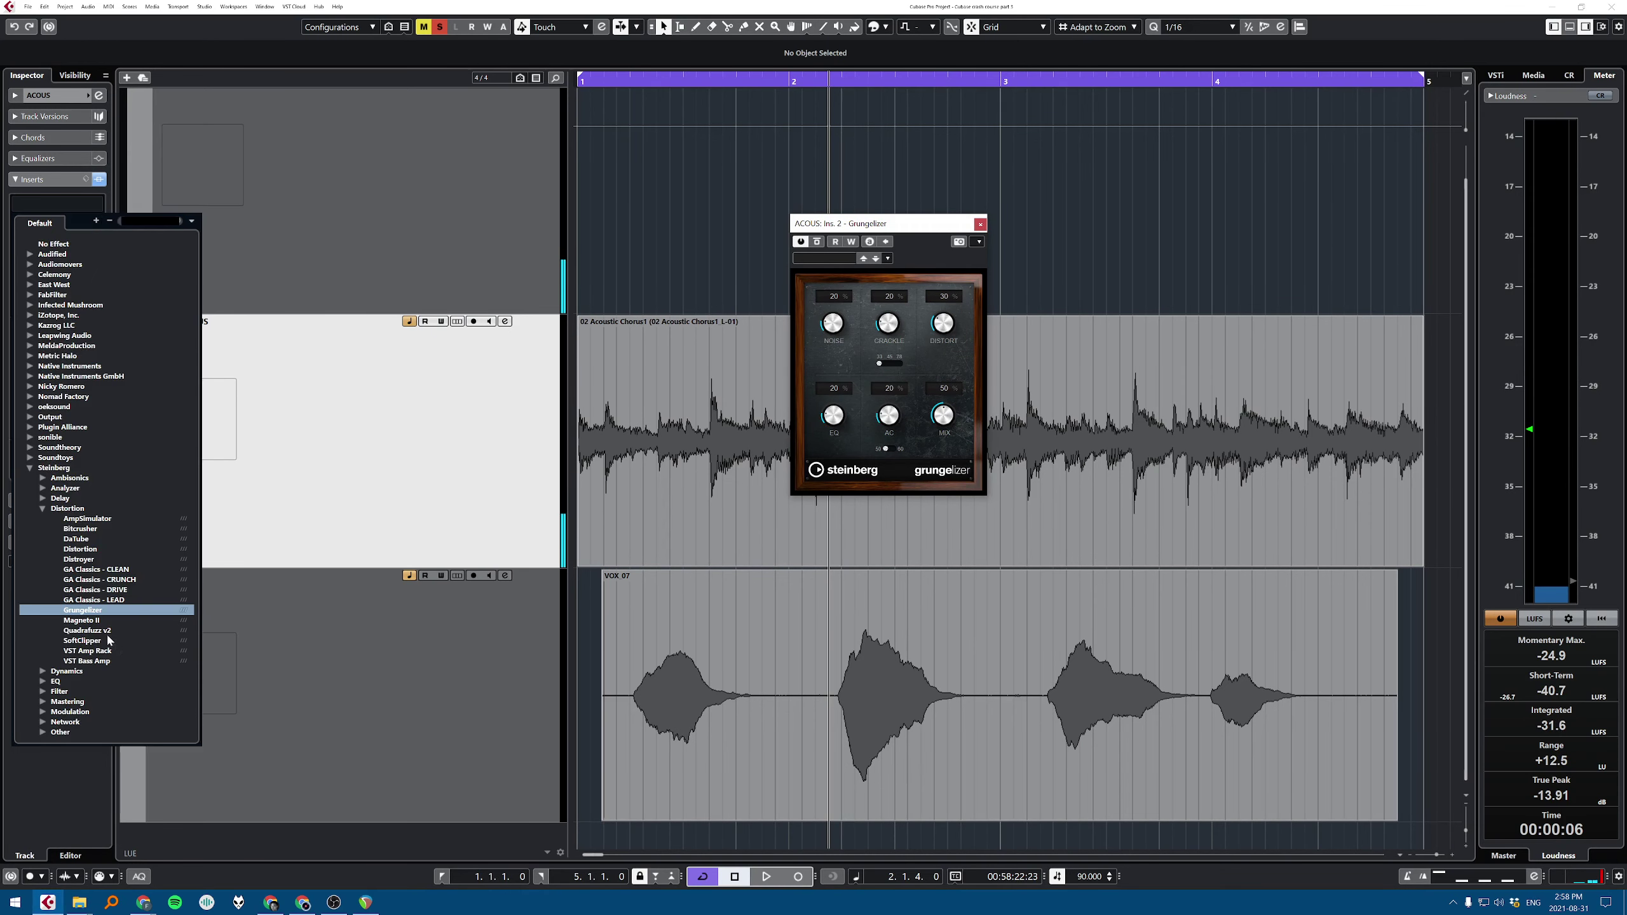
pyautogui.click(86, 630)
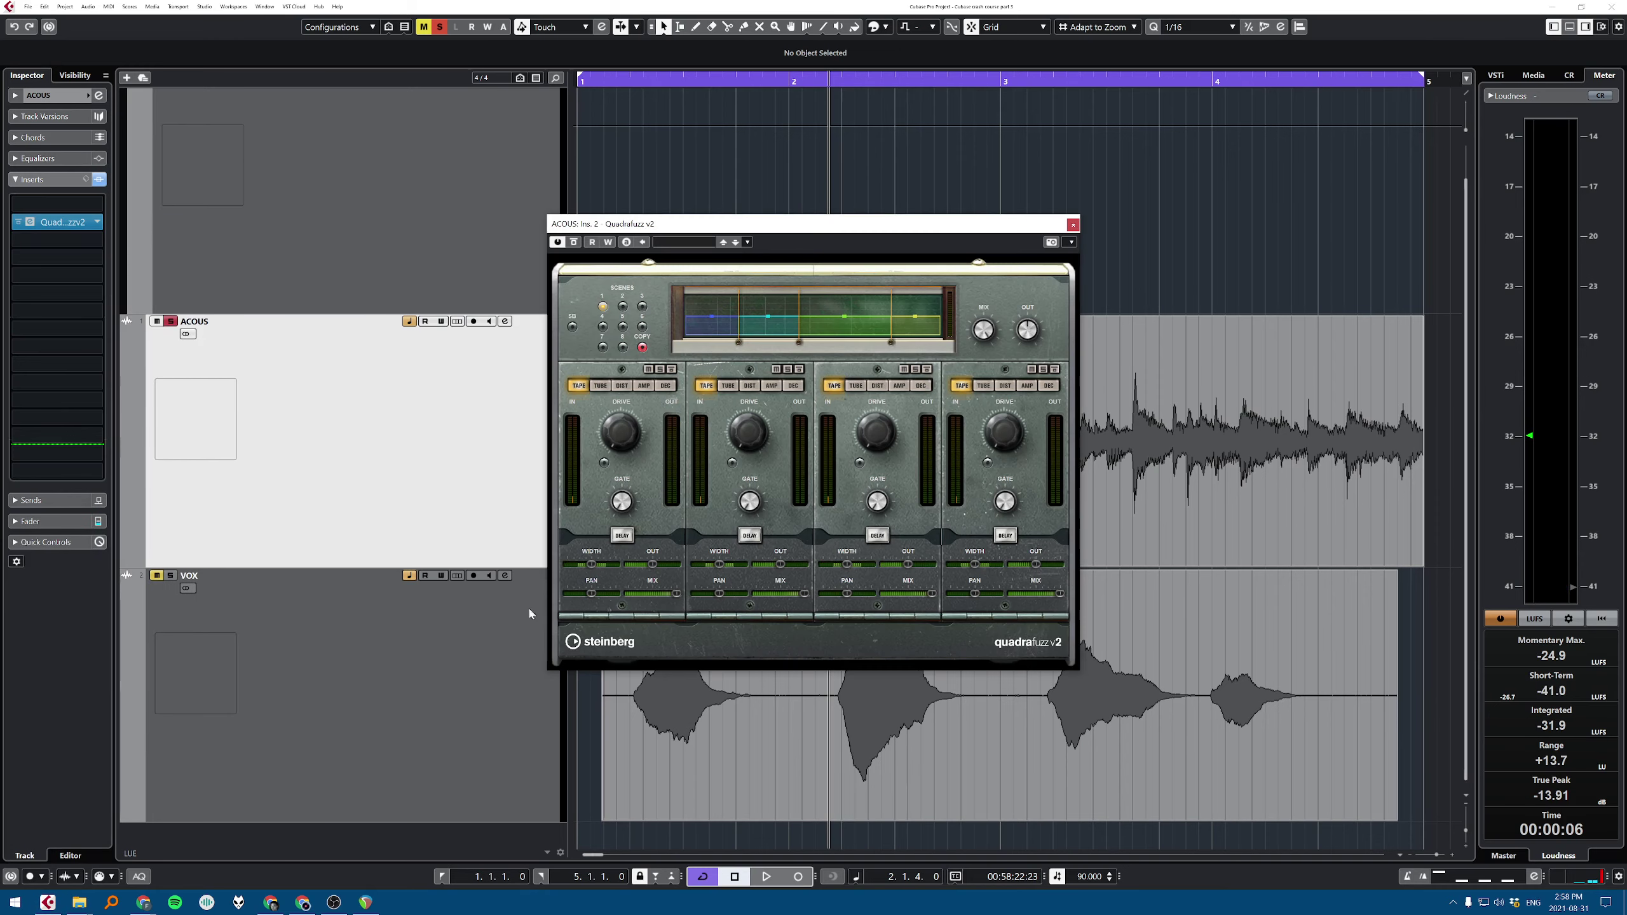
pyautogui.moveTo(691, 221); pyautogui.dragTo(599, 185)
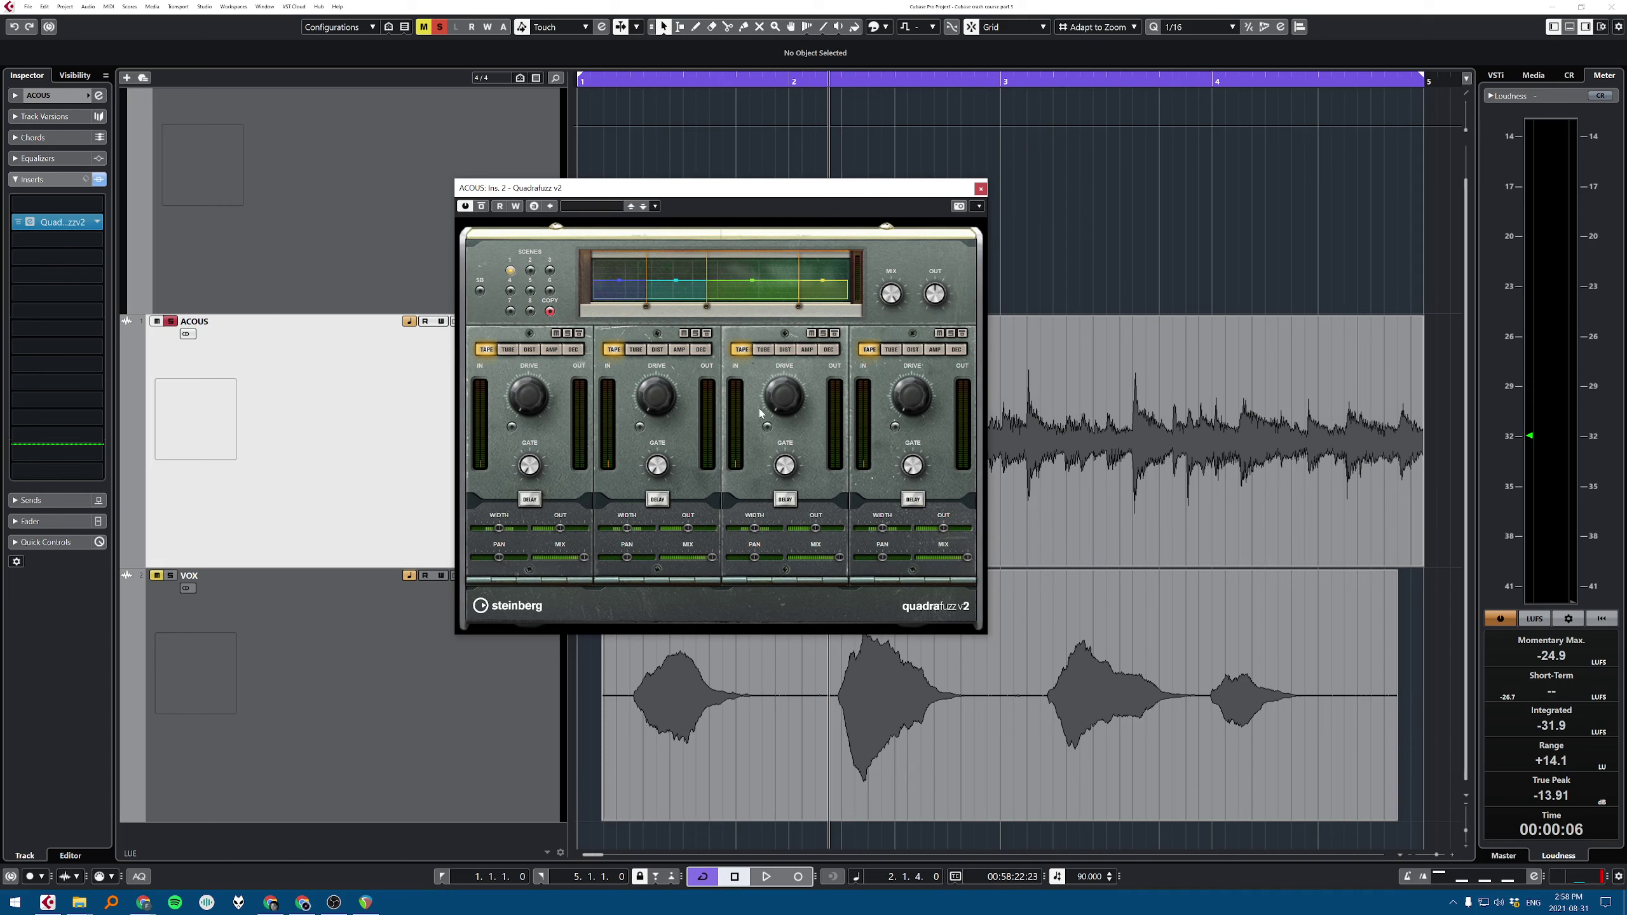
# Step: Increase the Drive of Quadrafuzz v2's fourth band while playing back the acoustic track
pyautogui.moveTo(908, 389); pyautogui.dragTo(923, 294)
pyautogui.moveTo(914, 415); pyautogui.dragTo(916, 439)
pyautogui.press('space')
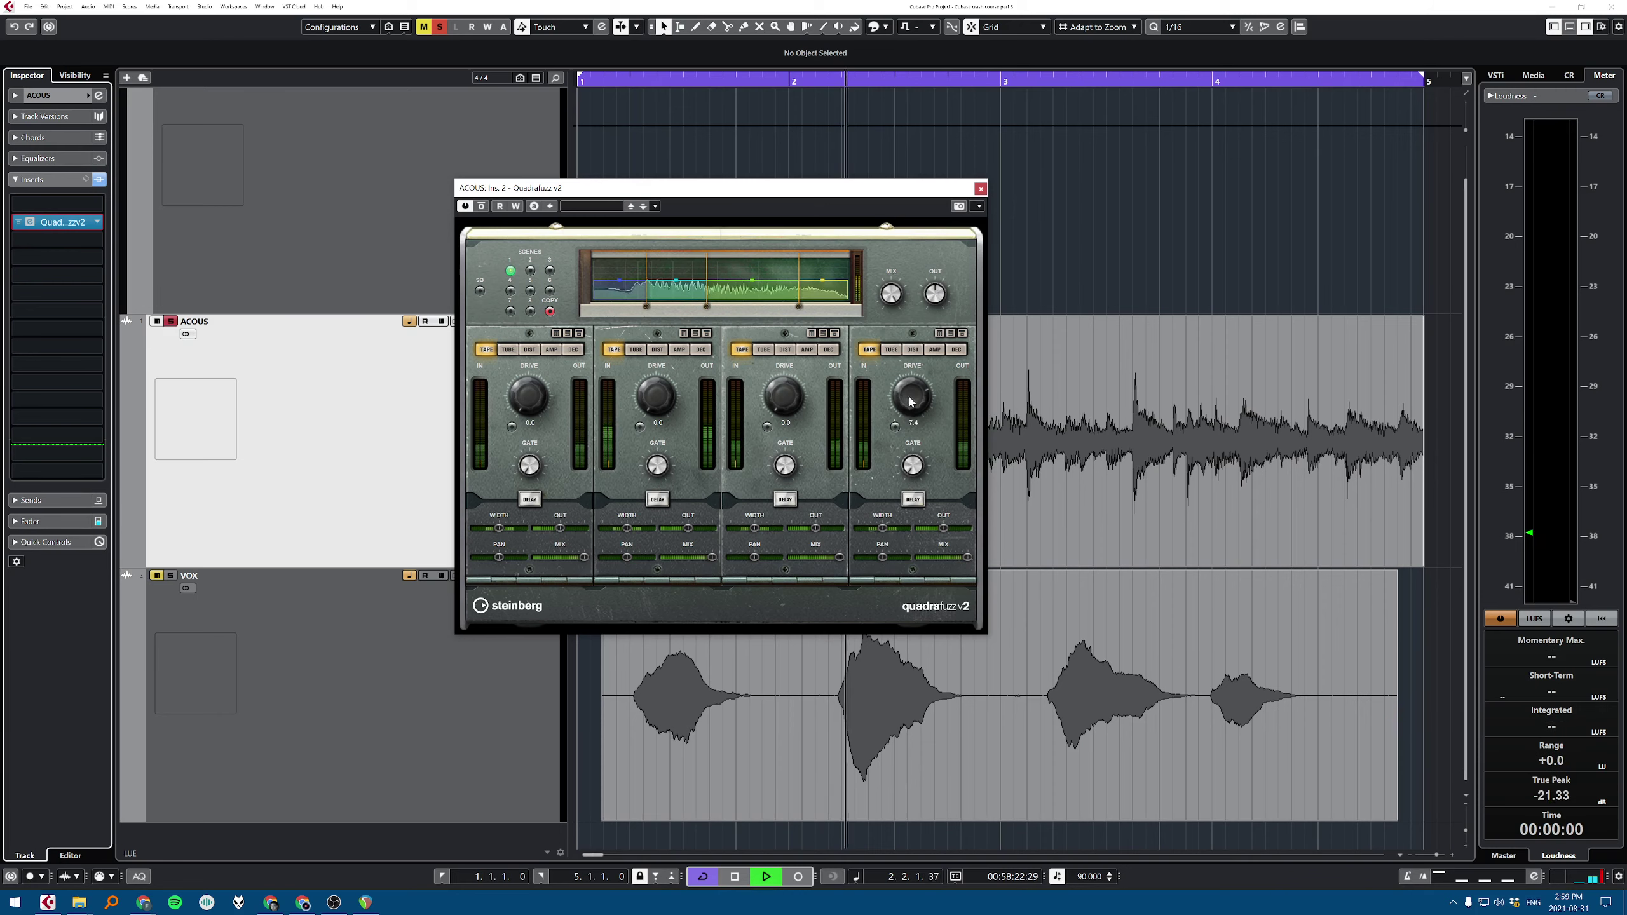
pyautogui.moveTo(912, 399); pyautogui.dragTo(912, 320)
pyautogui.press('space')
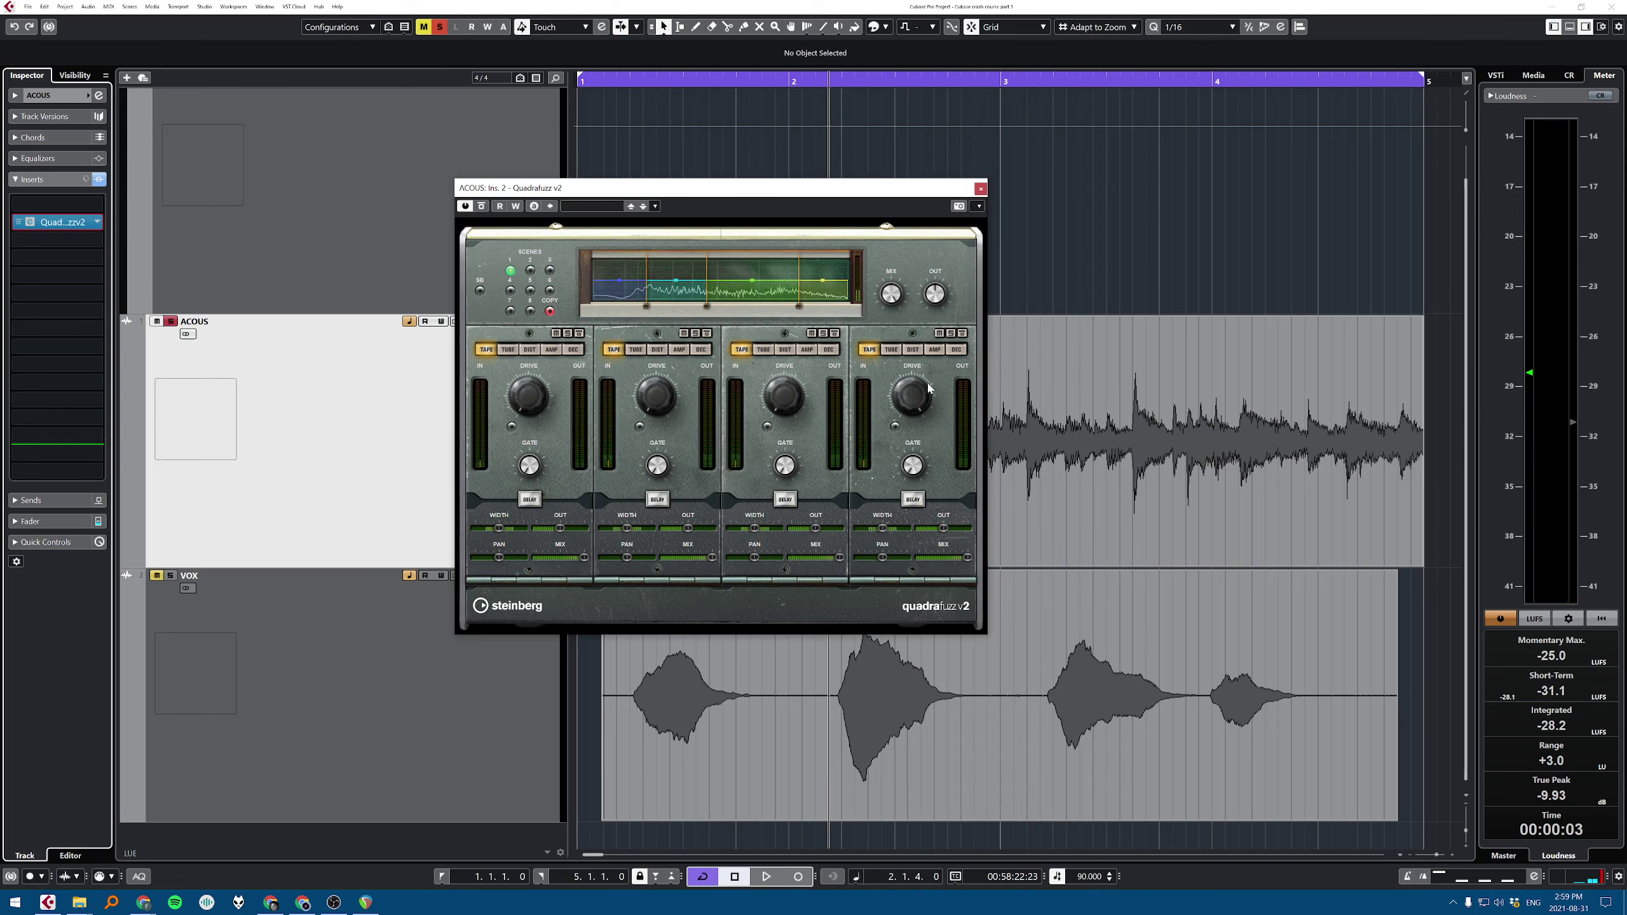
# Step: Replay the acoustic track with the fourth band's Drive turned down and back up to compare the distortion
pyautogui.press('space')
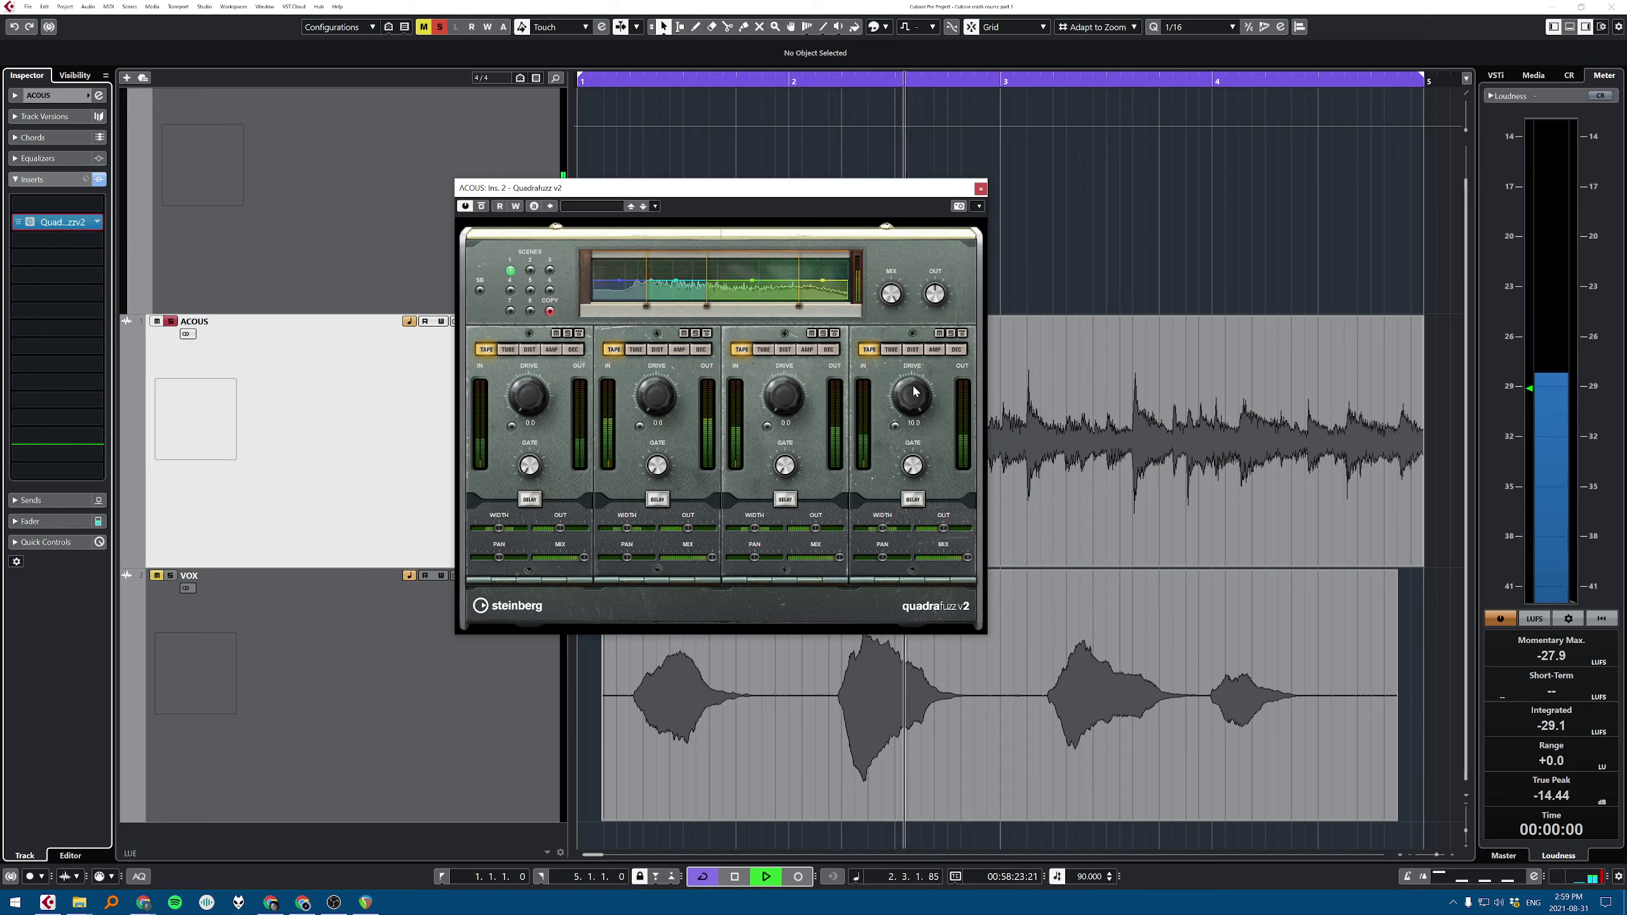
pyautogui.press('space')
pyautogui.moveTo(914, 389); pyautogui.dragTo(873, 667)
pyautogui.press('space')
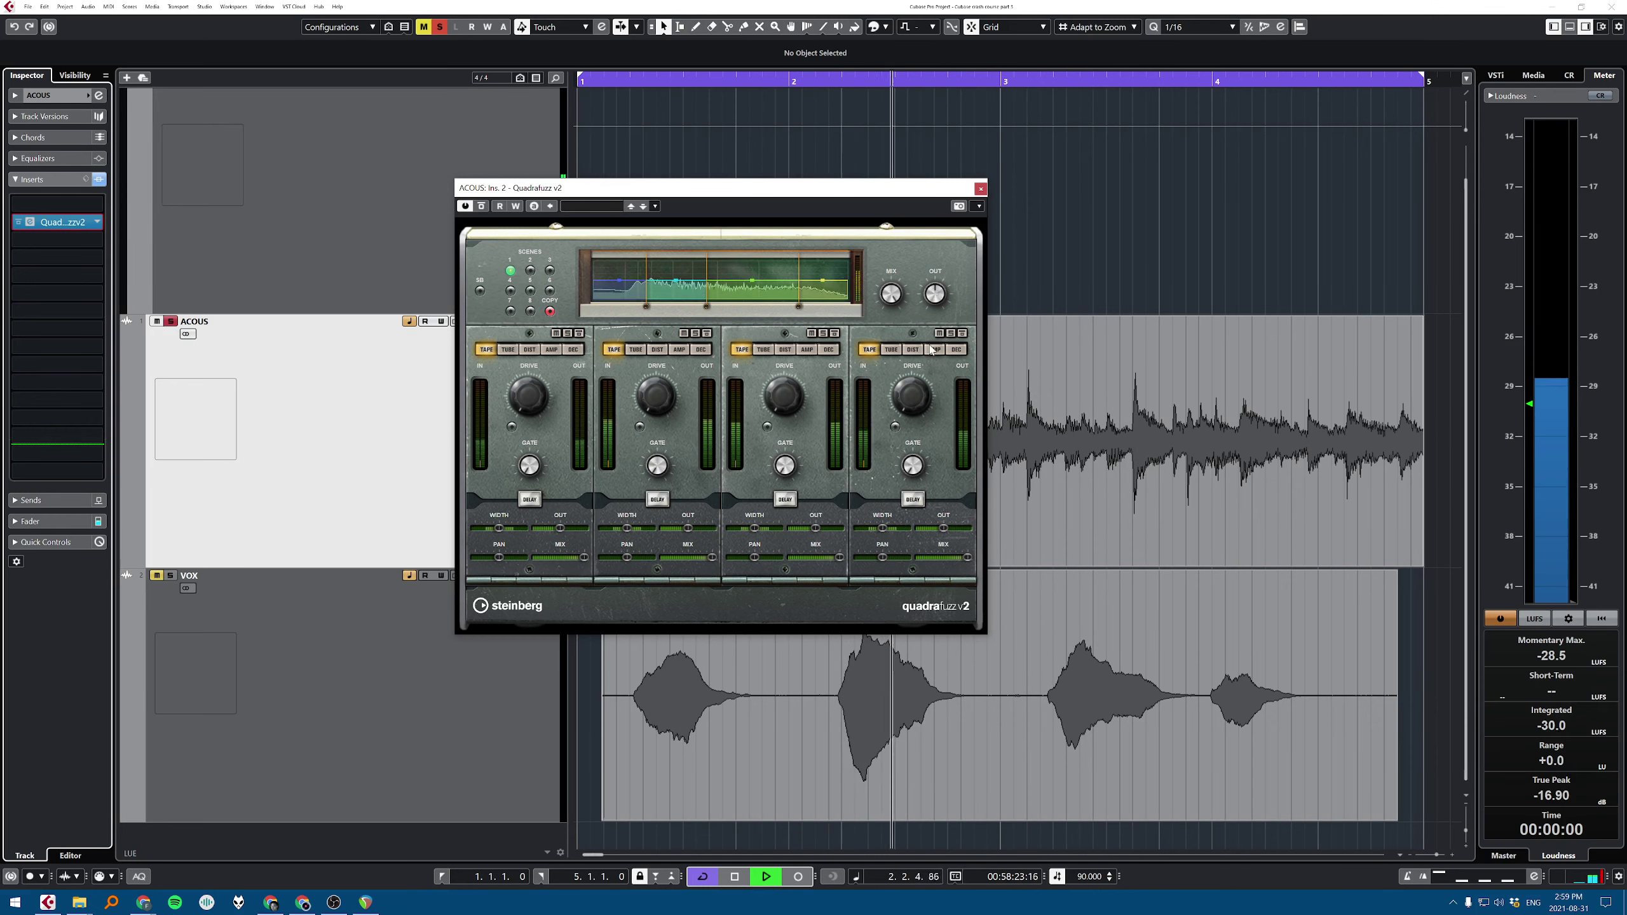
pyautogui.moveTo(912, 396); pyautogui.dragTo(916, 345)
pyautogui.press('space')
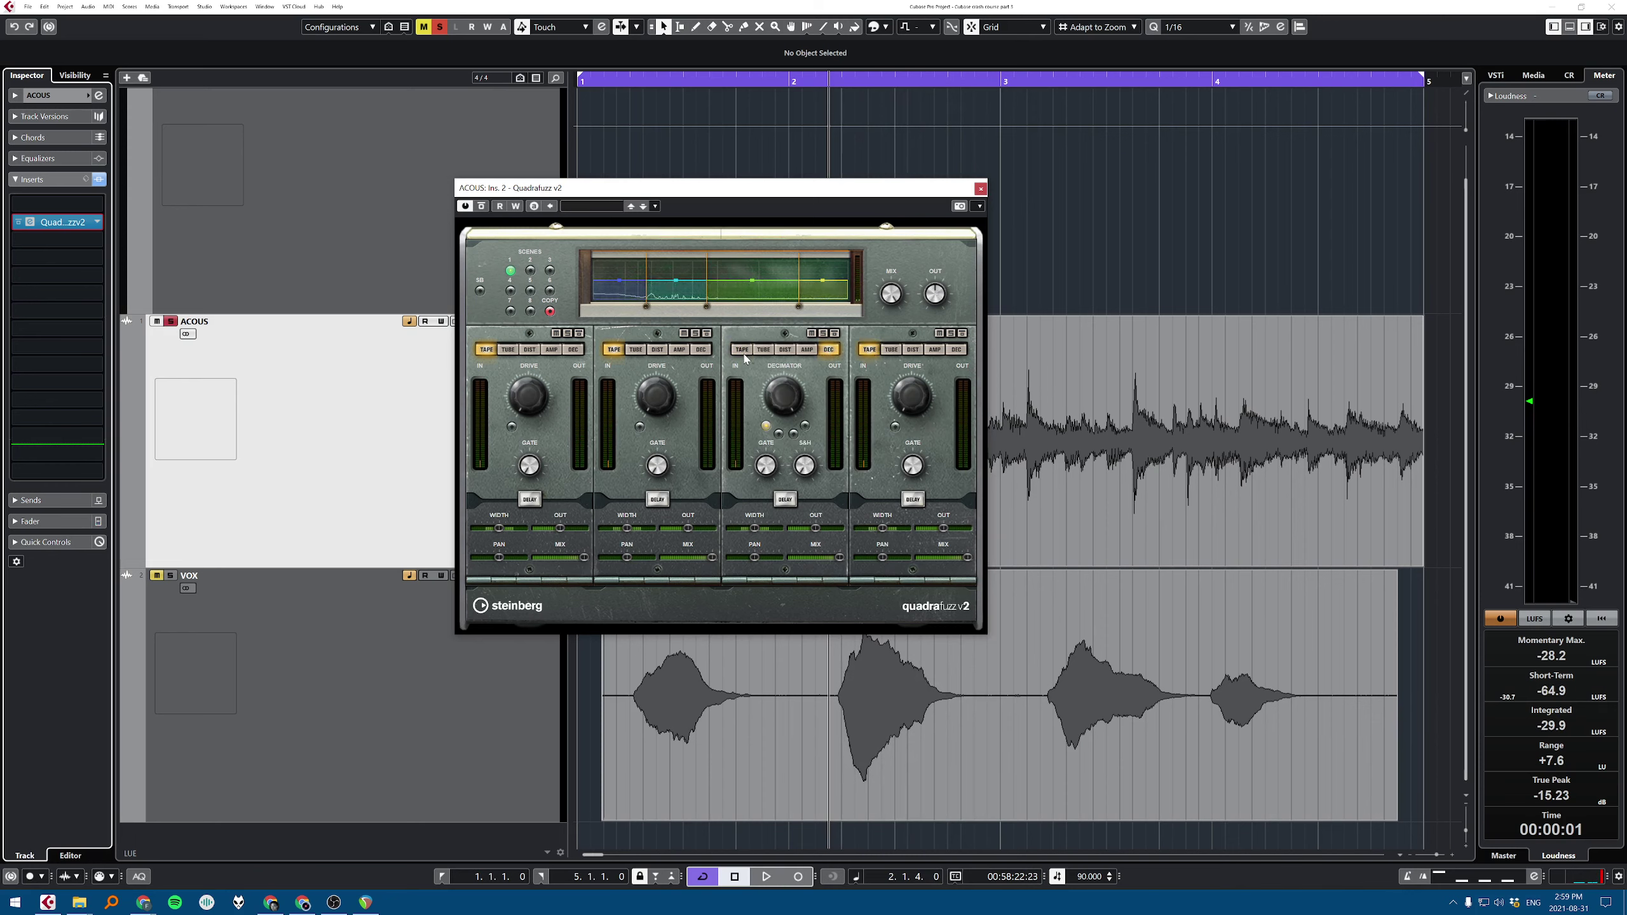
# Step: Look through the Quadrafuzz v2 preset list and close it without loading a preset
pyautogui.click(618, 206)
pyautogui.click(898, 209)
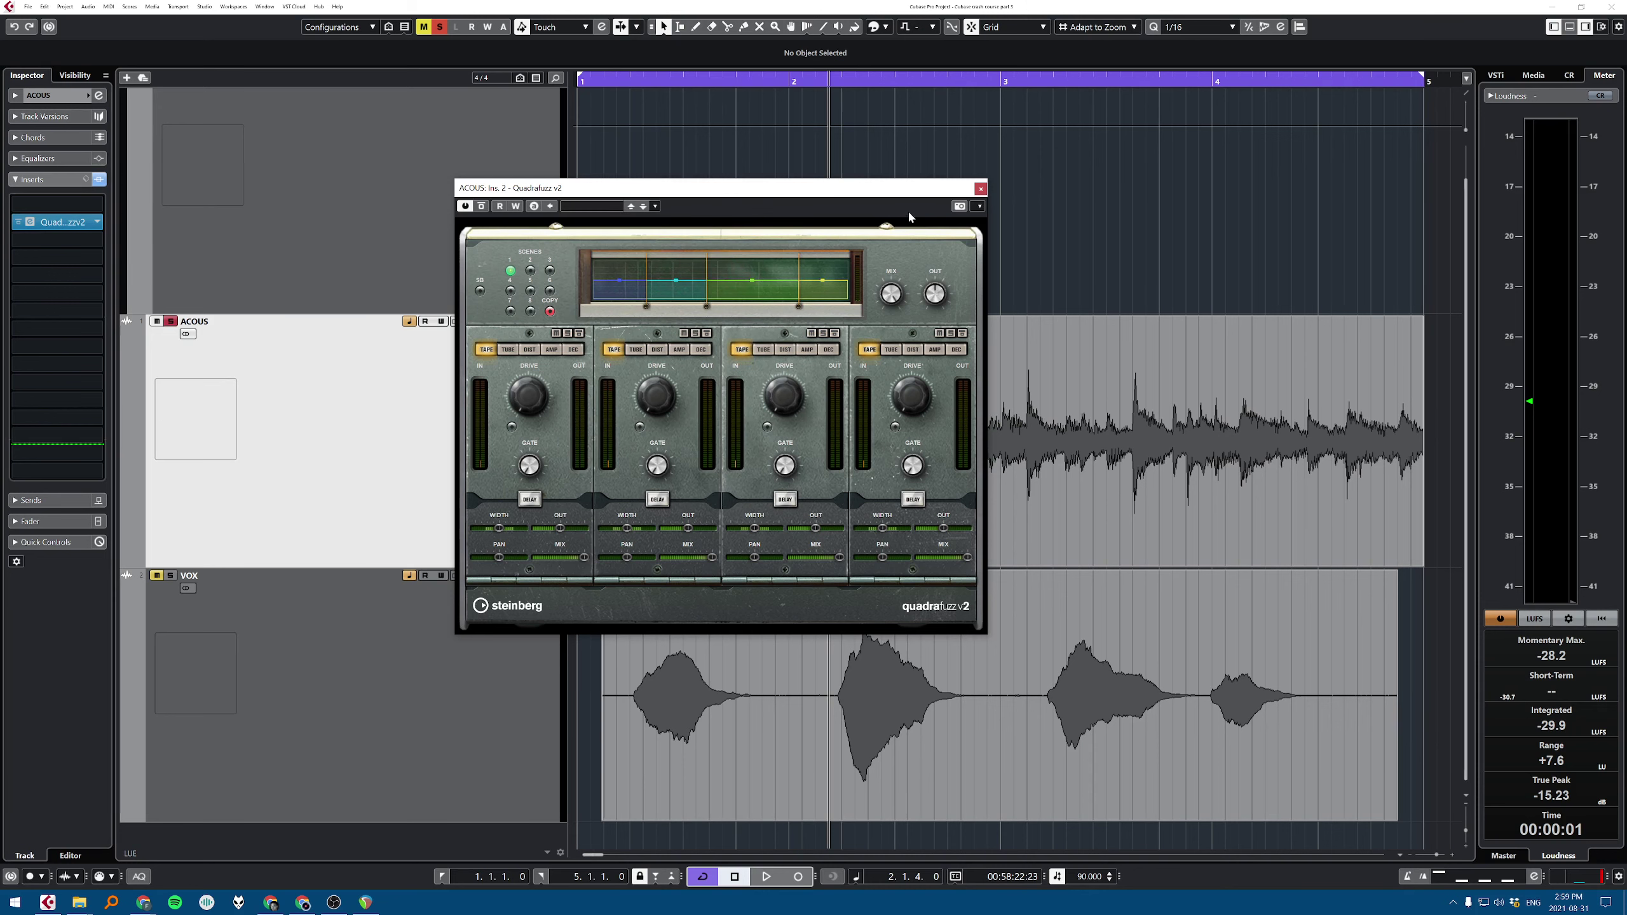
pyautogui.click(594, 206)
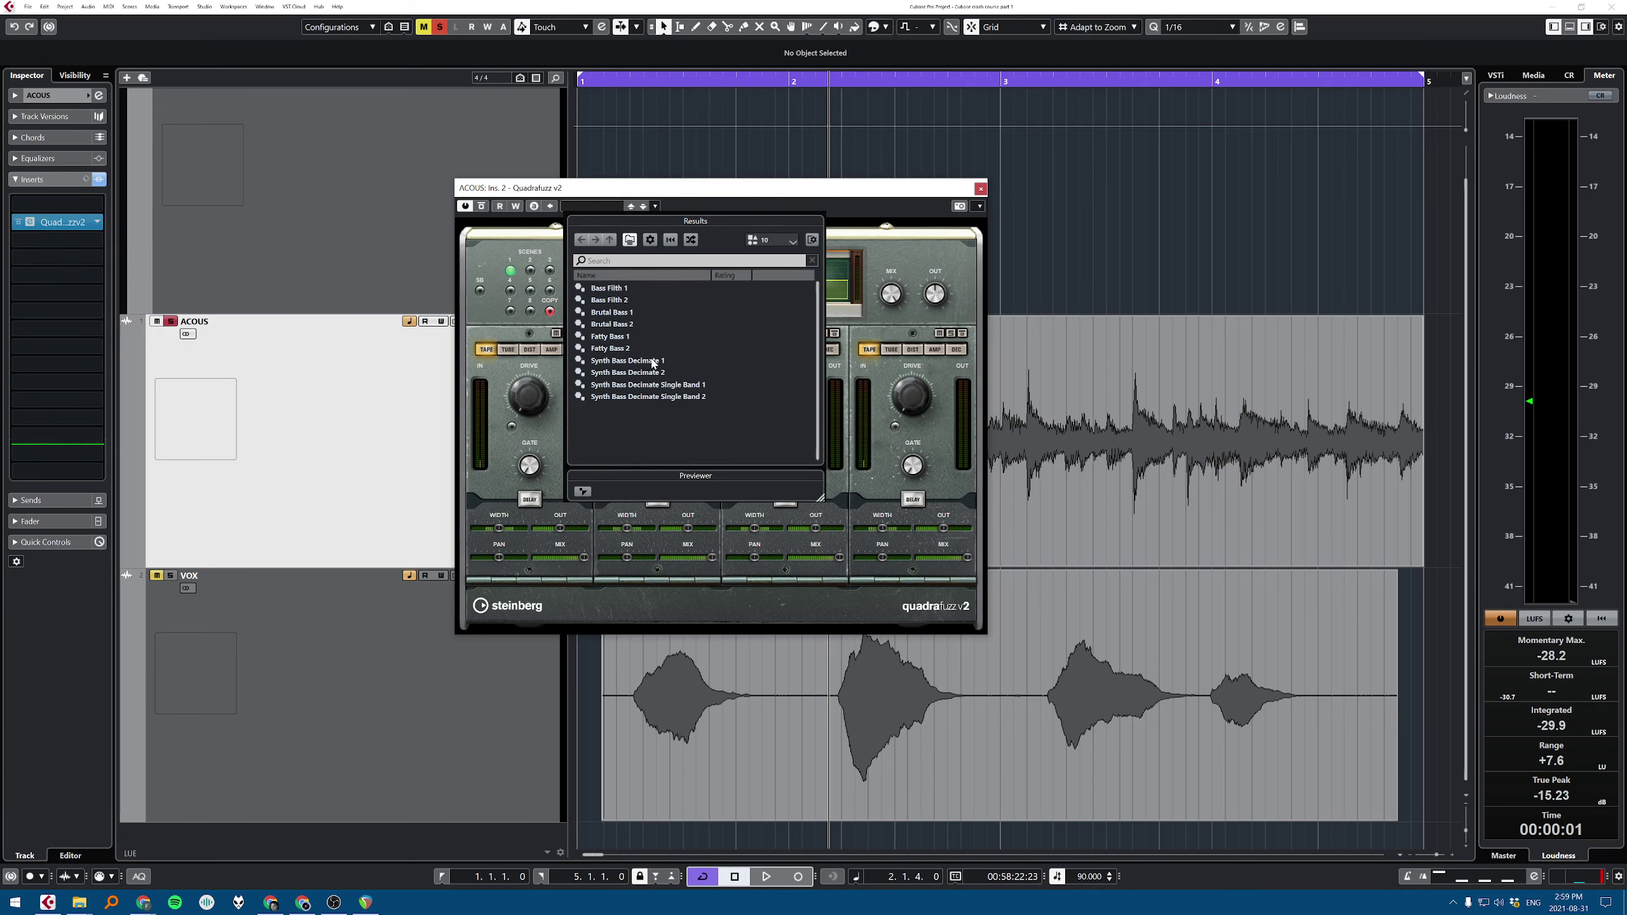
pyautogui.click(872, 212)
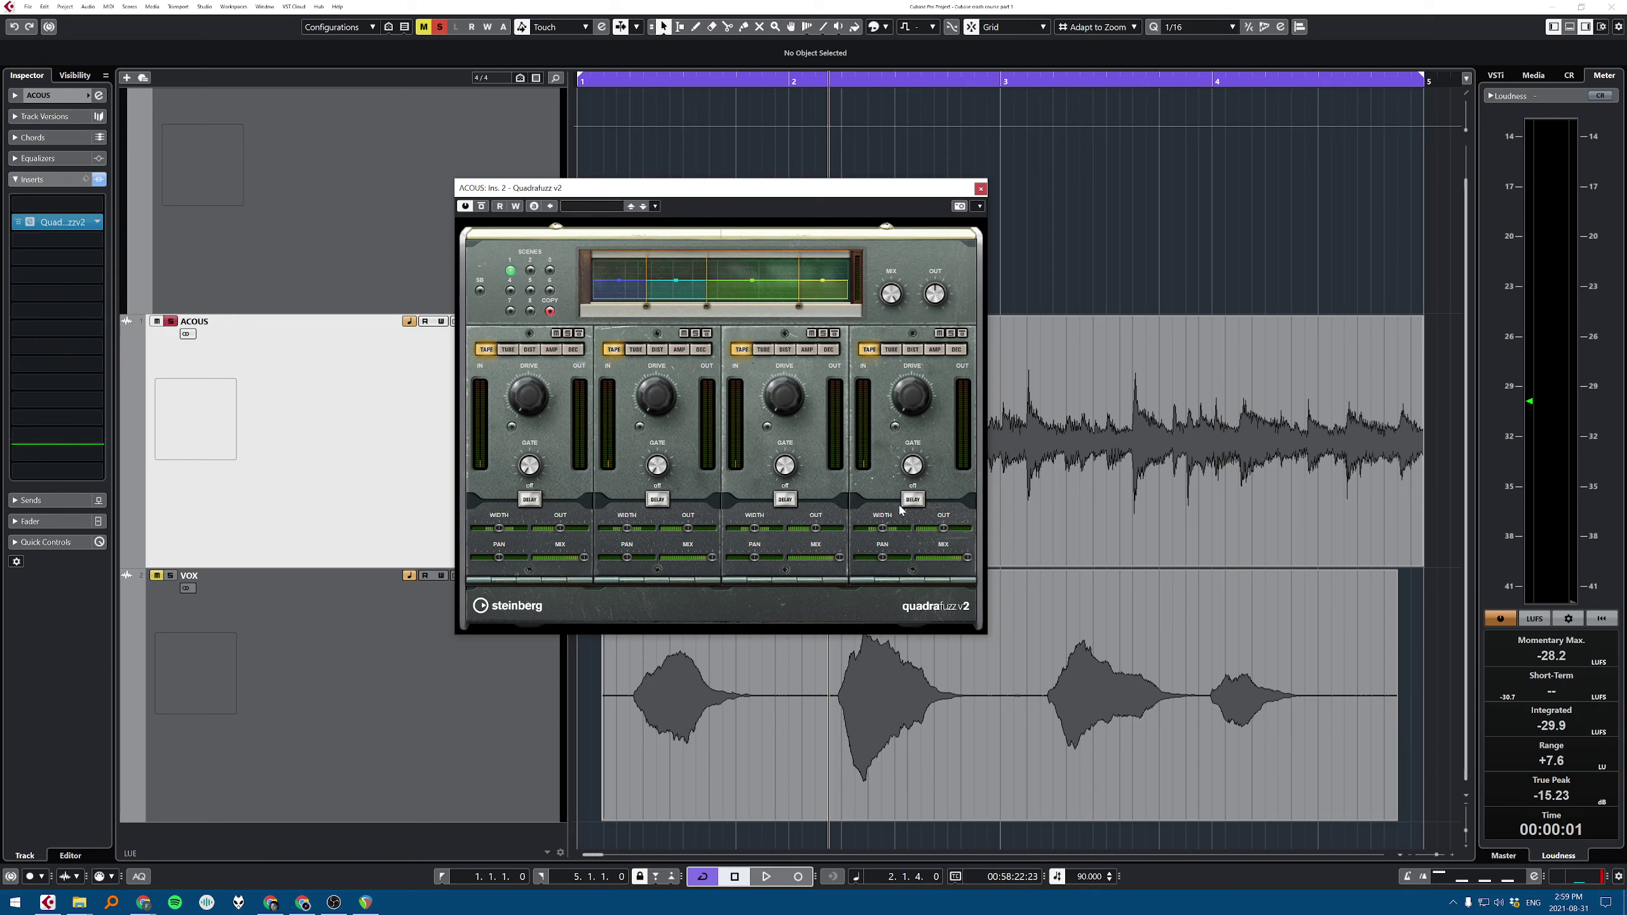
# Step: Adjust the Width sliders of Quadrafuzz v2's fourth, third and second bands, with the fourth at 97%
pyautogui.moveTo(906, 536); pyautogui.dragTo(883, 529)
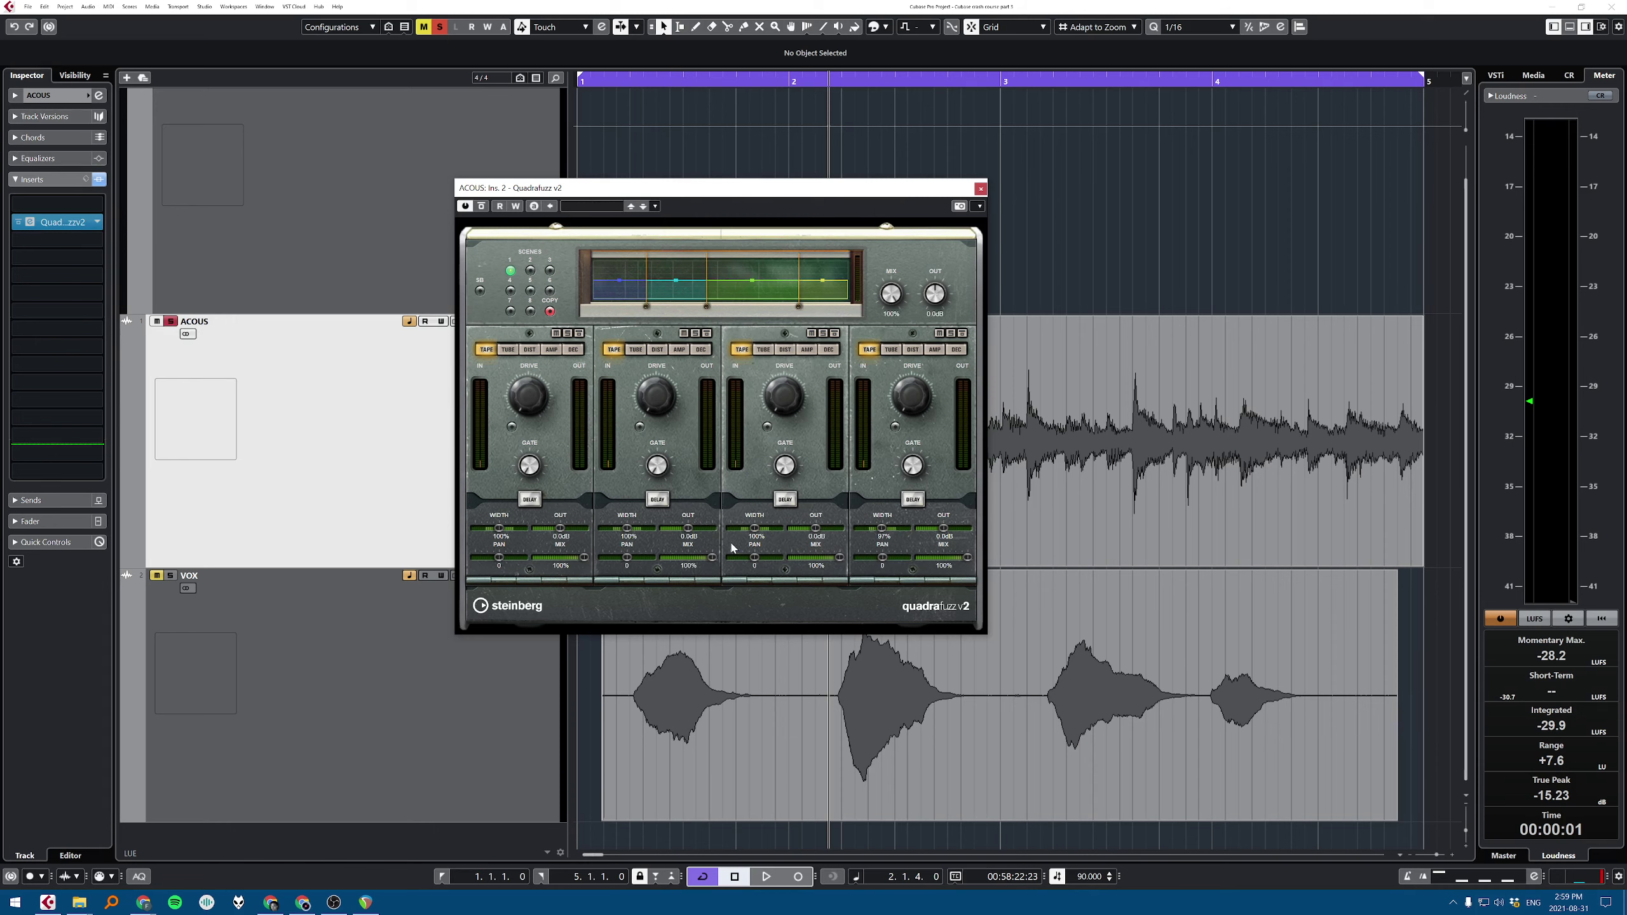
pyautogui.moveTo(755, 530); pyautogui.dragTo(772, 532)
pyautogui.moveTo(630, 530)
pyautogui.mouseDown()
pyautogui.moveTo(568, 534)
pyautogui.moveTo(633, 531)
pyautogui.mouseUp()
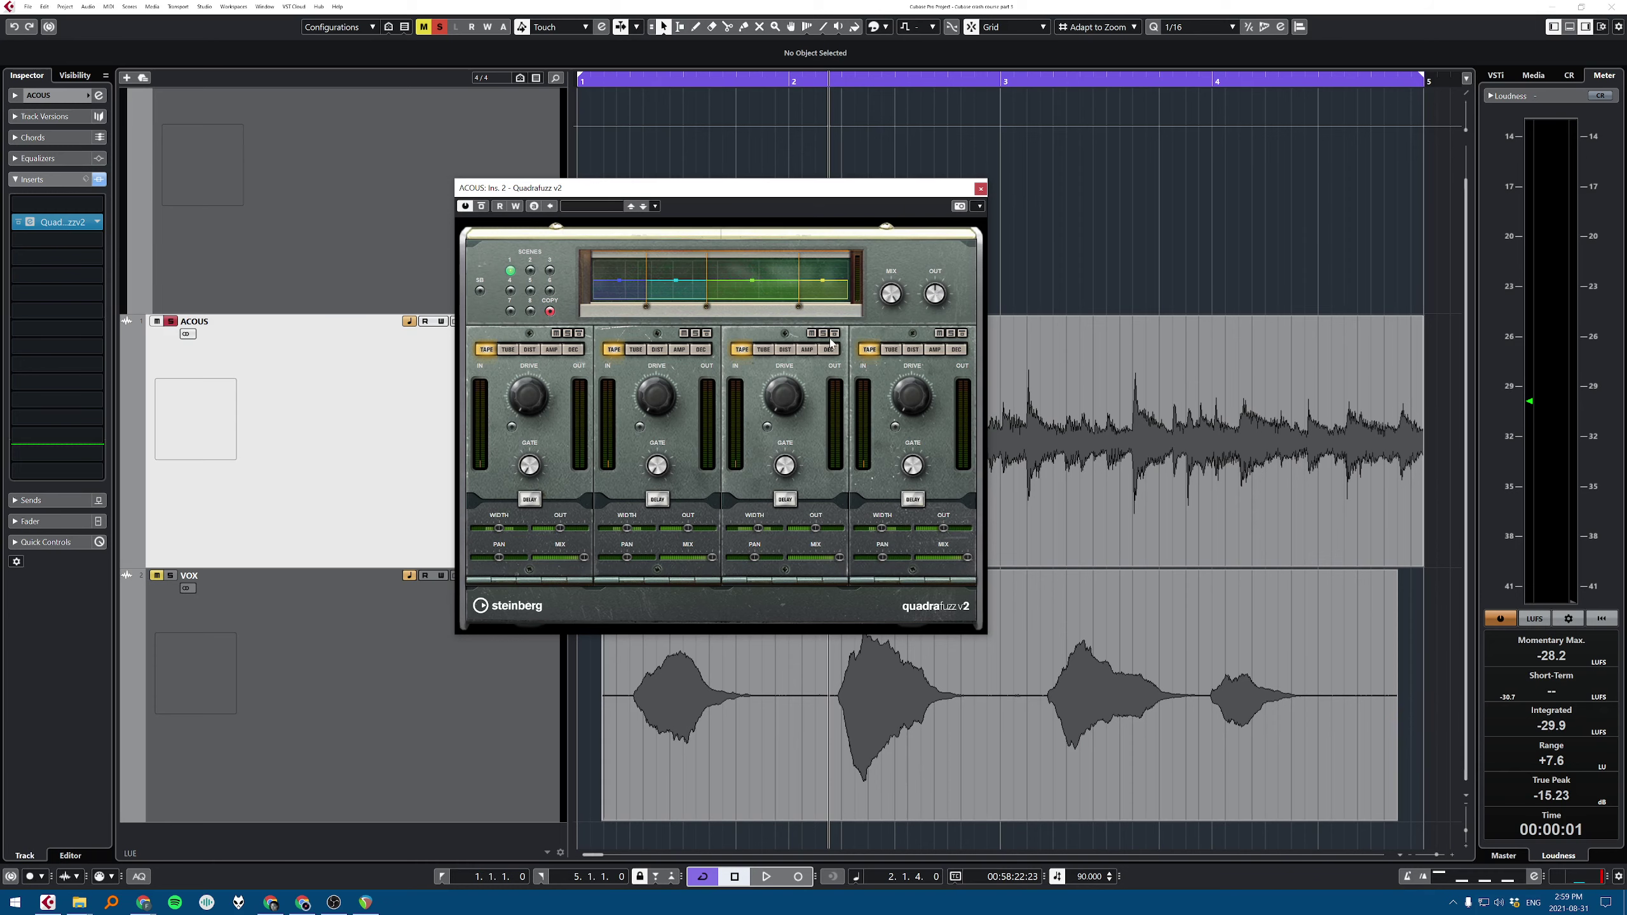
# Step: Replace Quadrafuzz v2 on the ACOUS track with VST Amp Rack and place its window over the arrangement
pyautogui.click(980, 189)
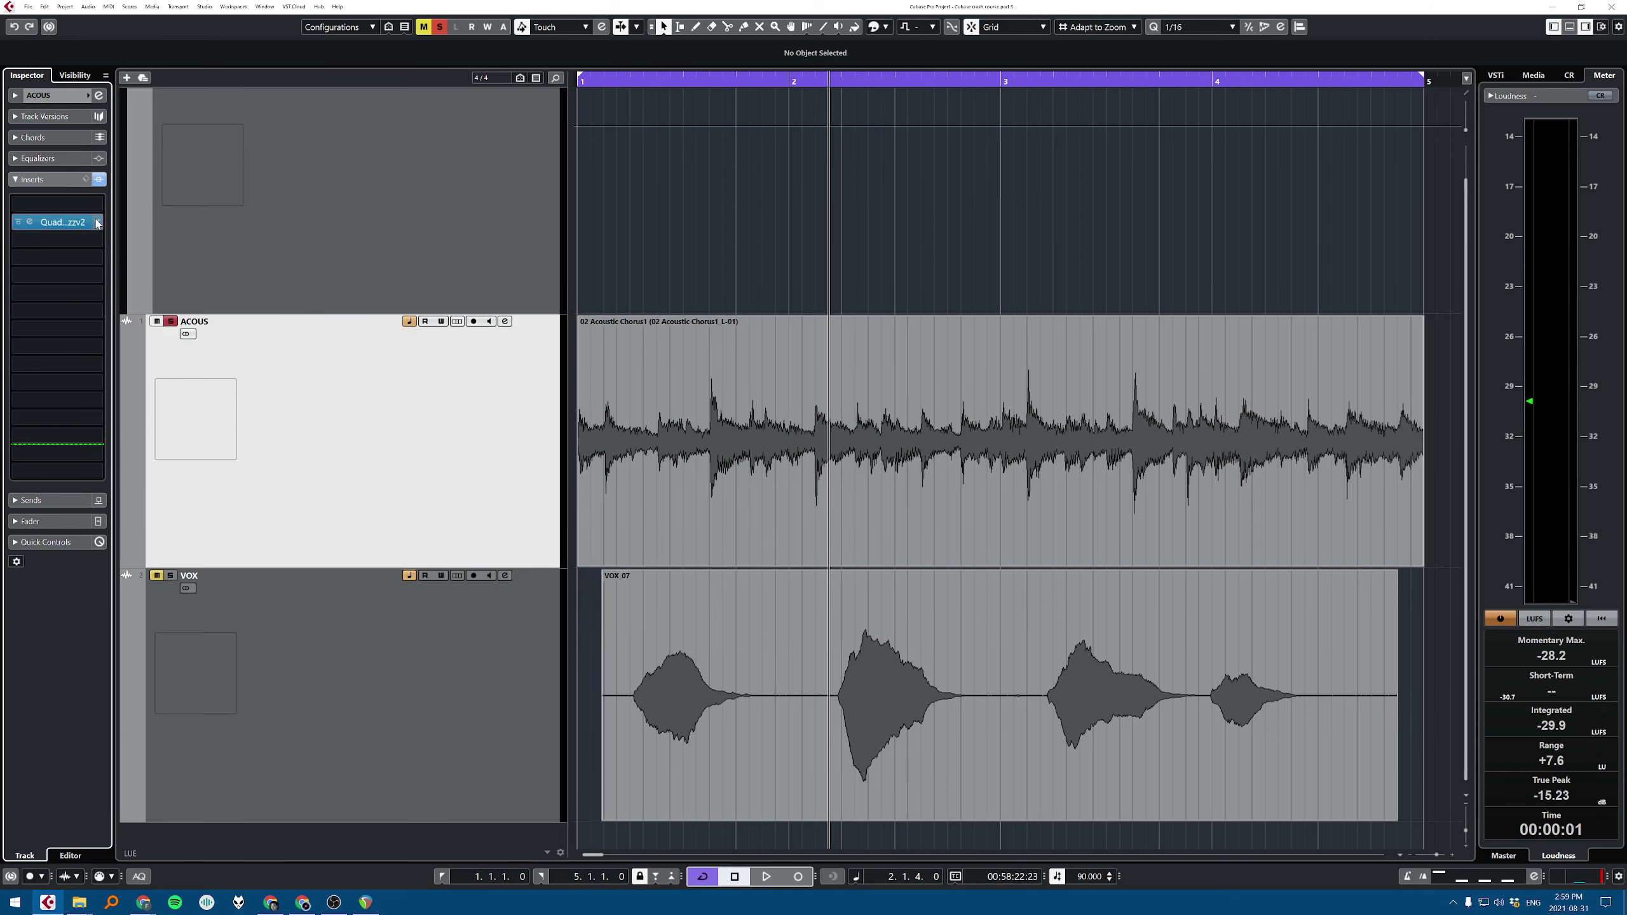
pyautogui.click(63, 222)
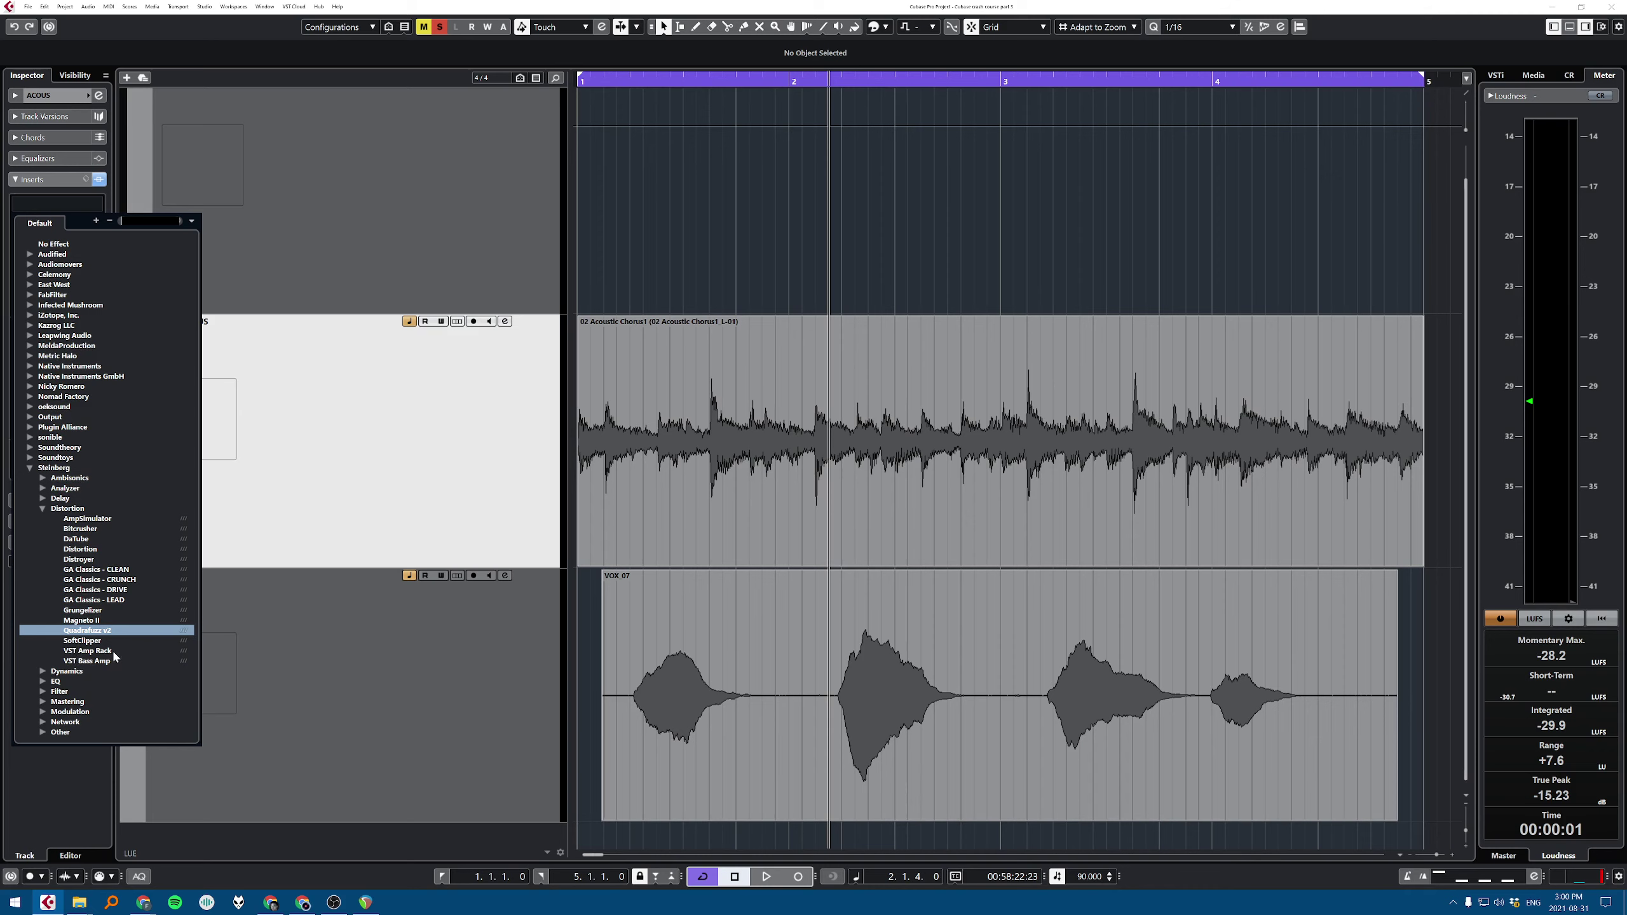
pyautogui.press('Return')
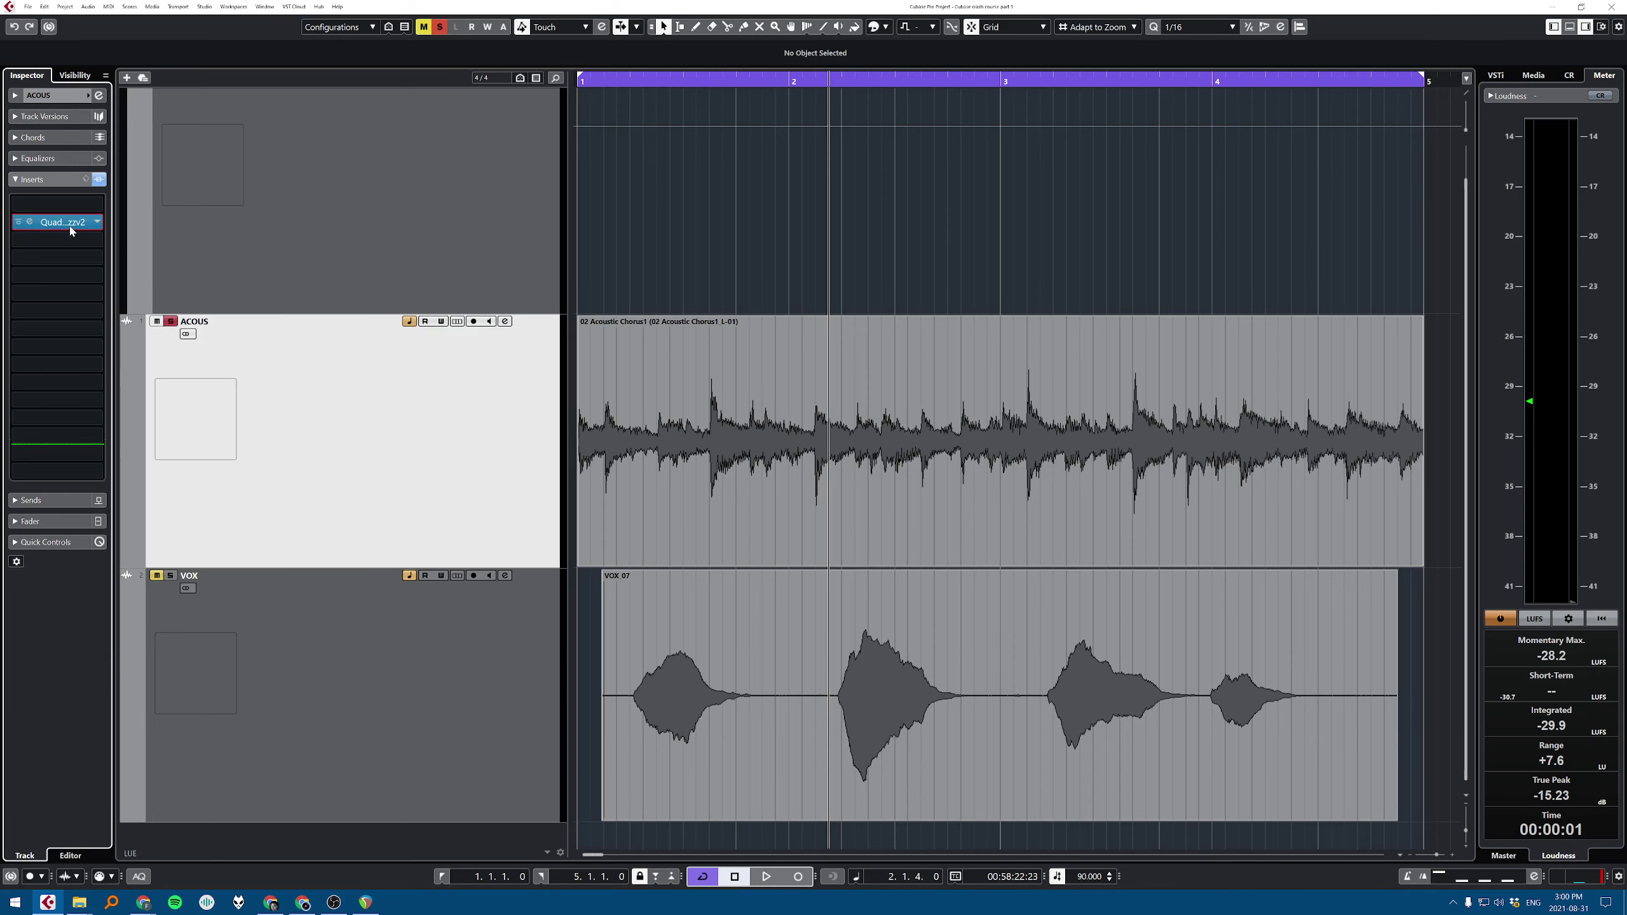
pyautogui.click(96, 221)
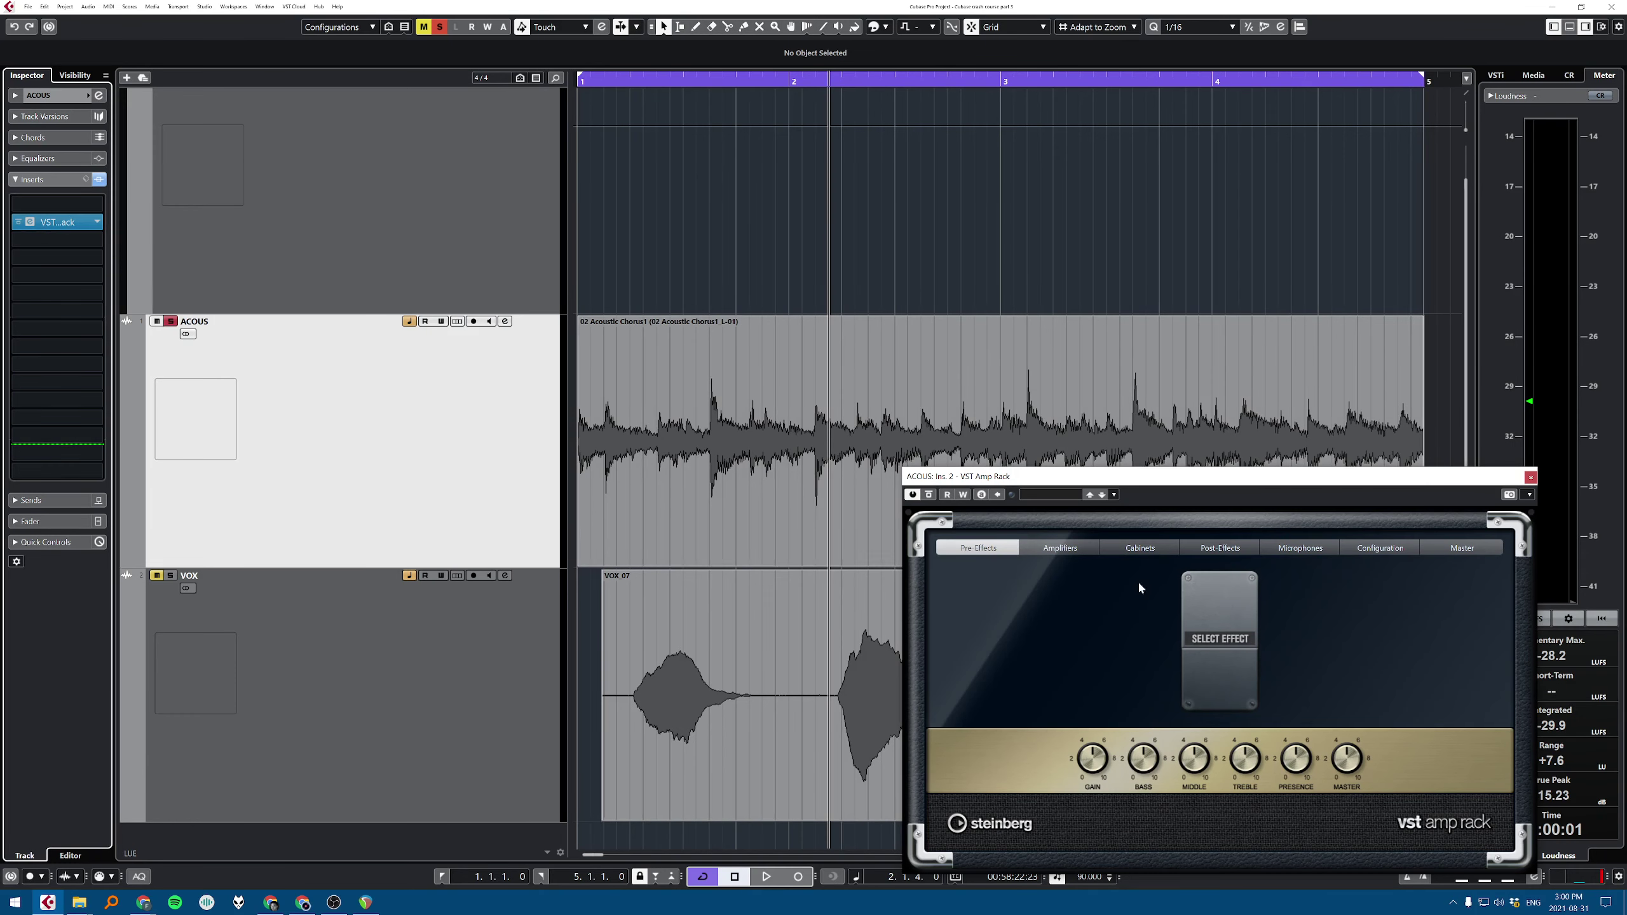
pyautogui.moveTo(1125, 481); pyautogui.dragTo(651, 199)
# Step: Look through the VST Amp Rack preset list and close the plugin without loading a preset
pyautogui.click(602, 212)
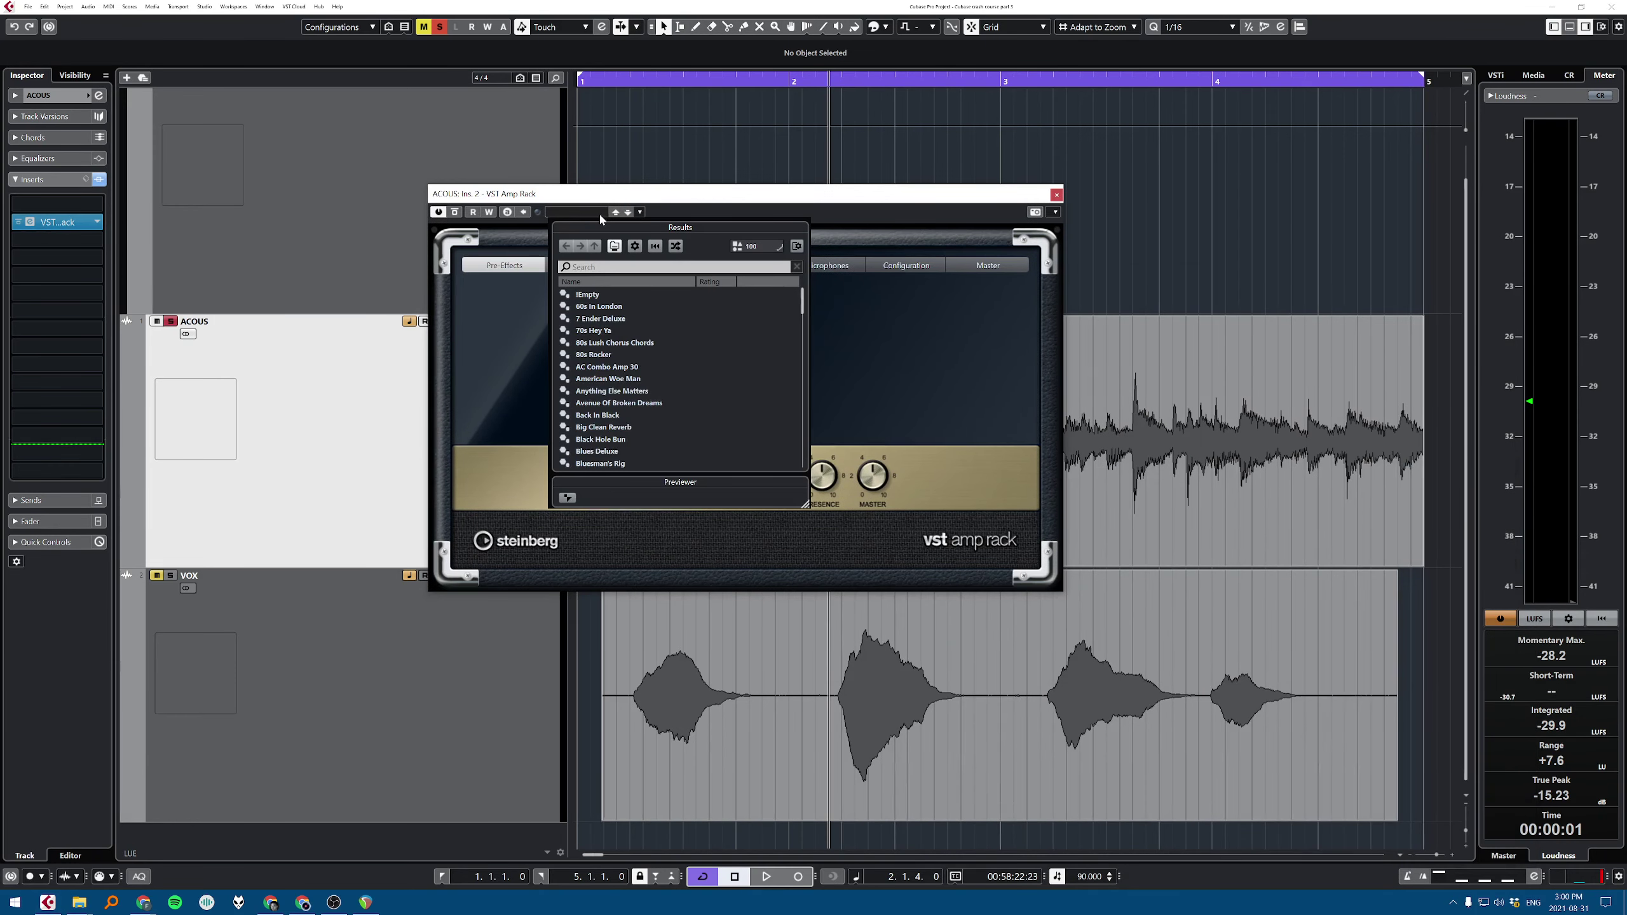
pyautogui.click(914, 239)
pyautogui.click(588, 214)
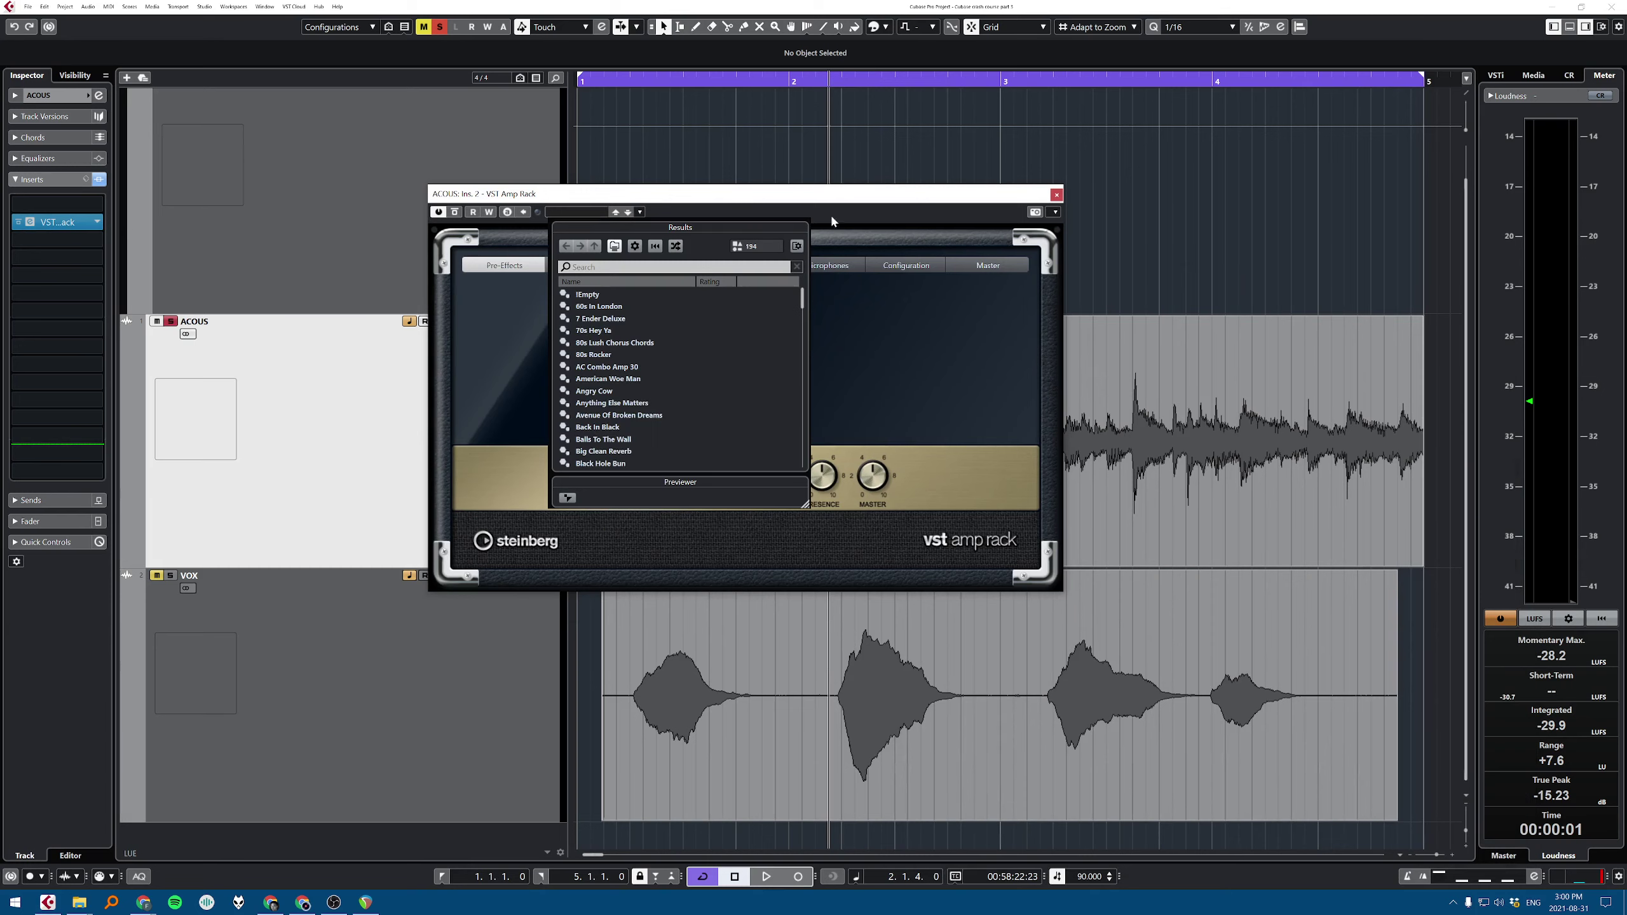
pyautogui.click(887, 250)
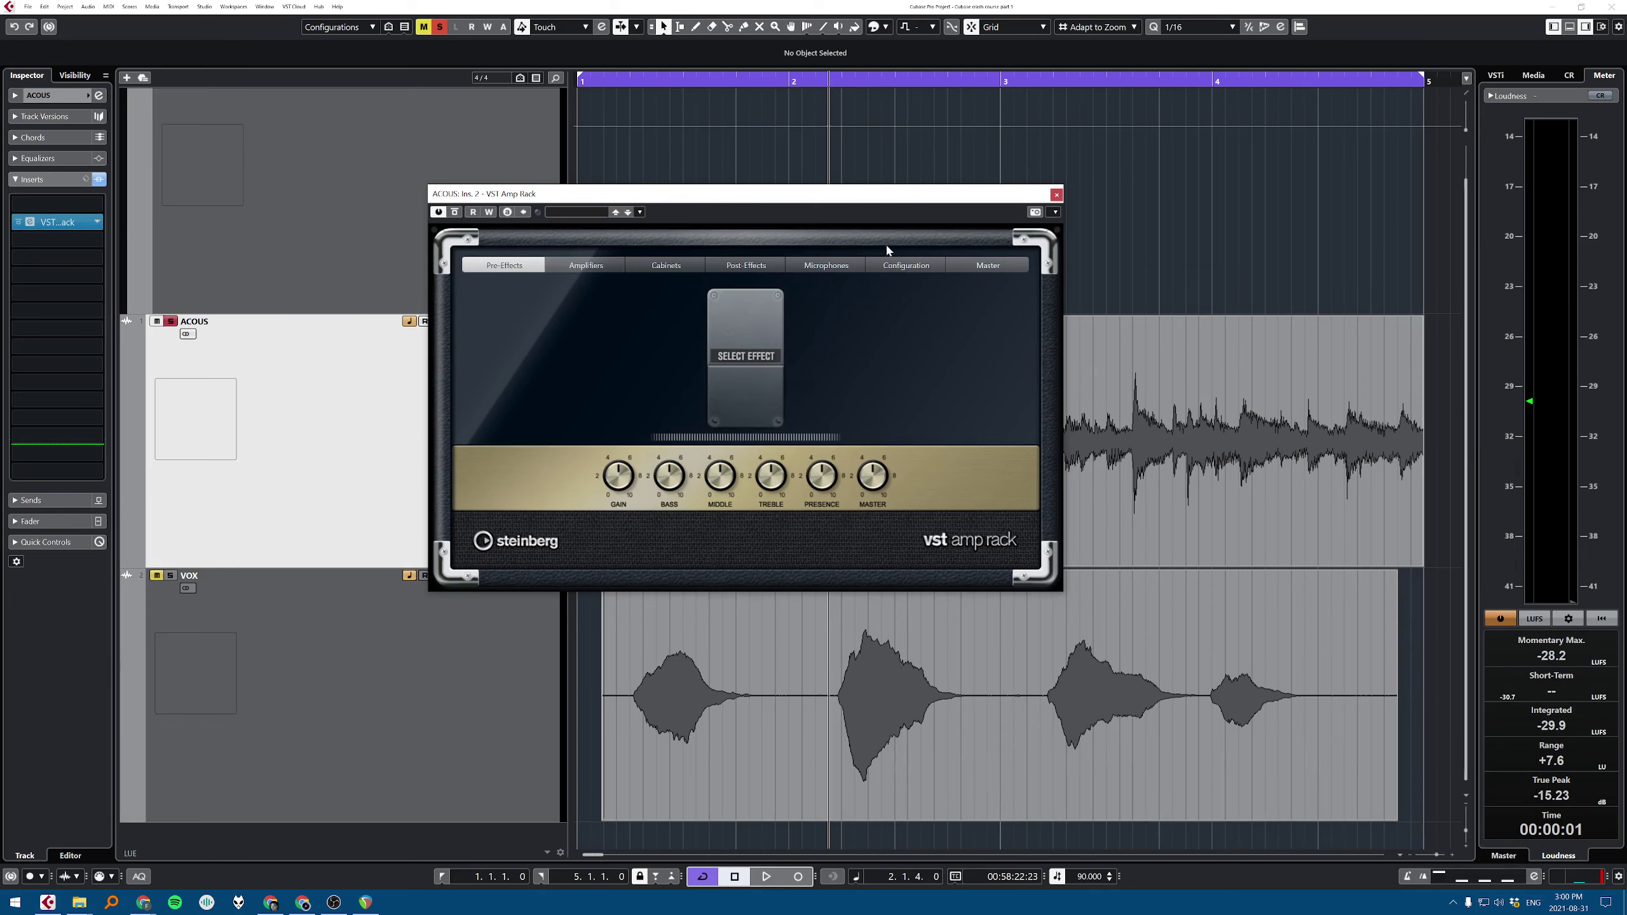
pyautogui.click(1056, 195)
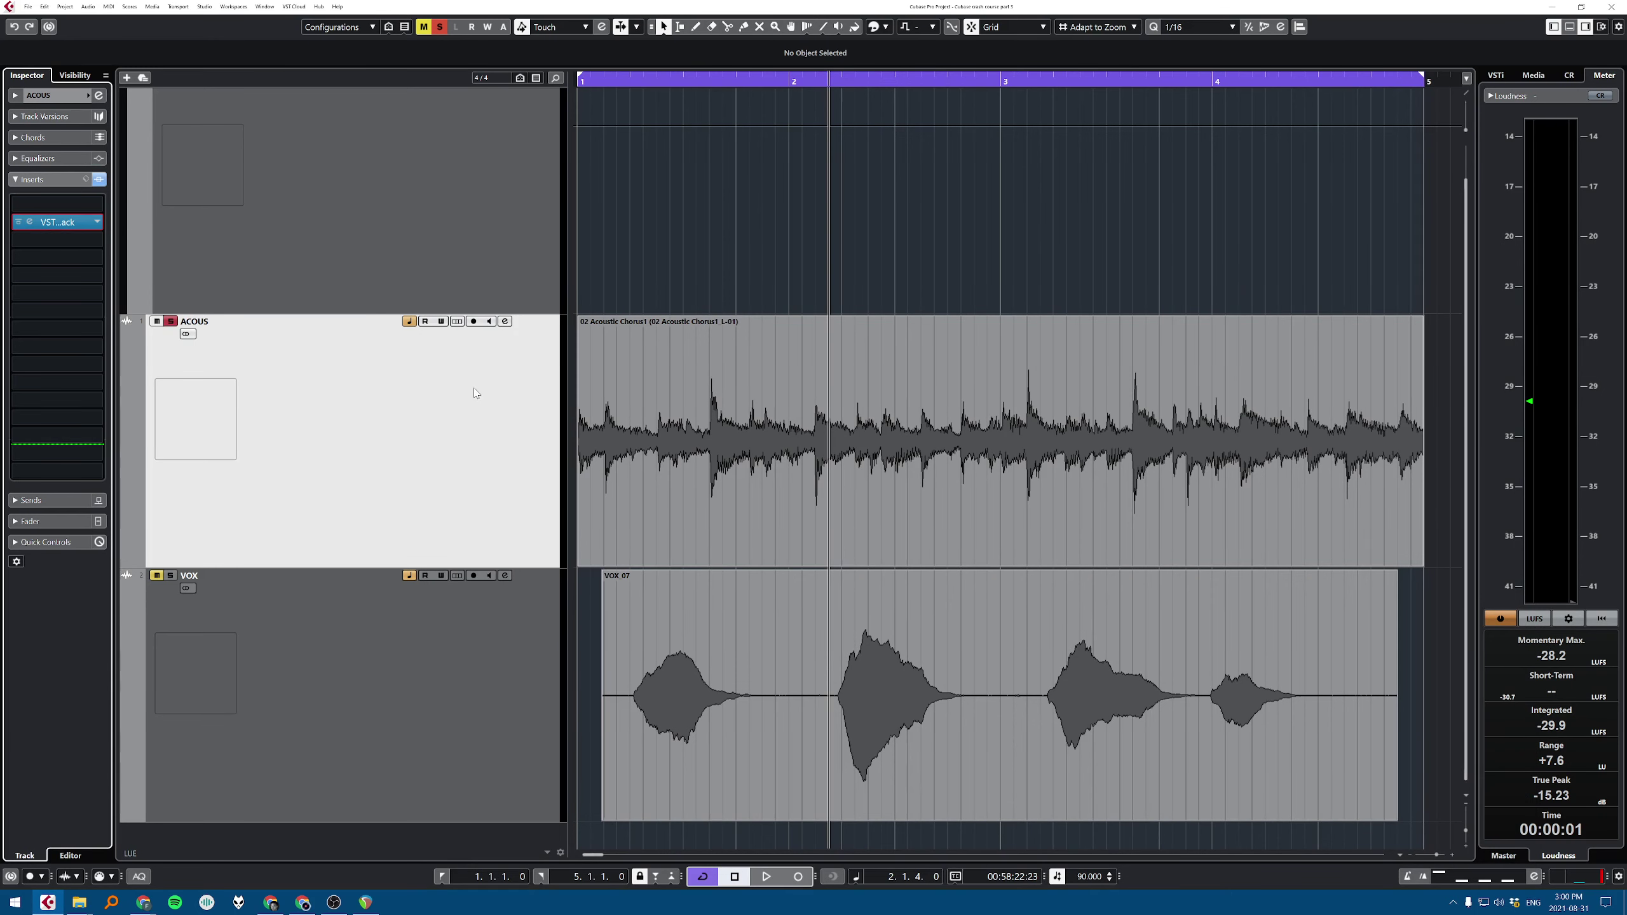
# Step: Reopen VST Amp Rack, load the Classic Rocker preset and start playback of the acoustic track
pyautogui.click(30, 221)
pyautogui.click(578, 214)
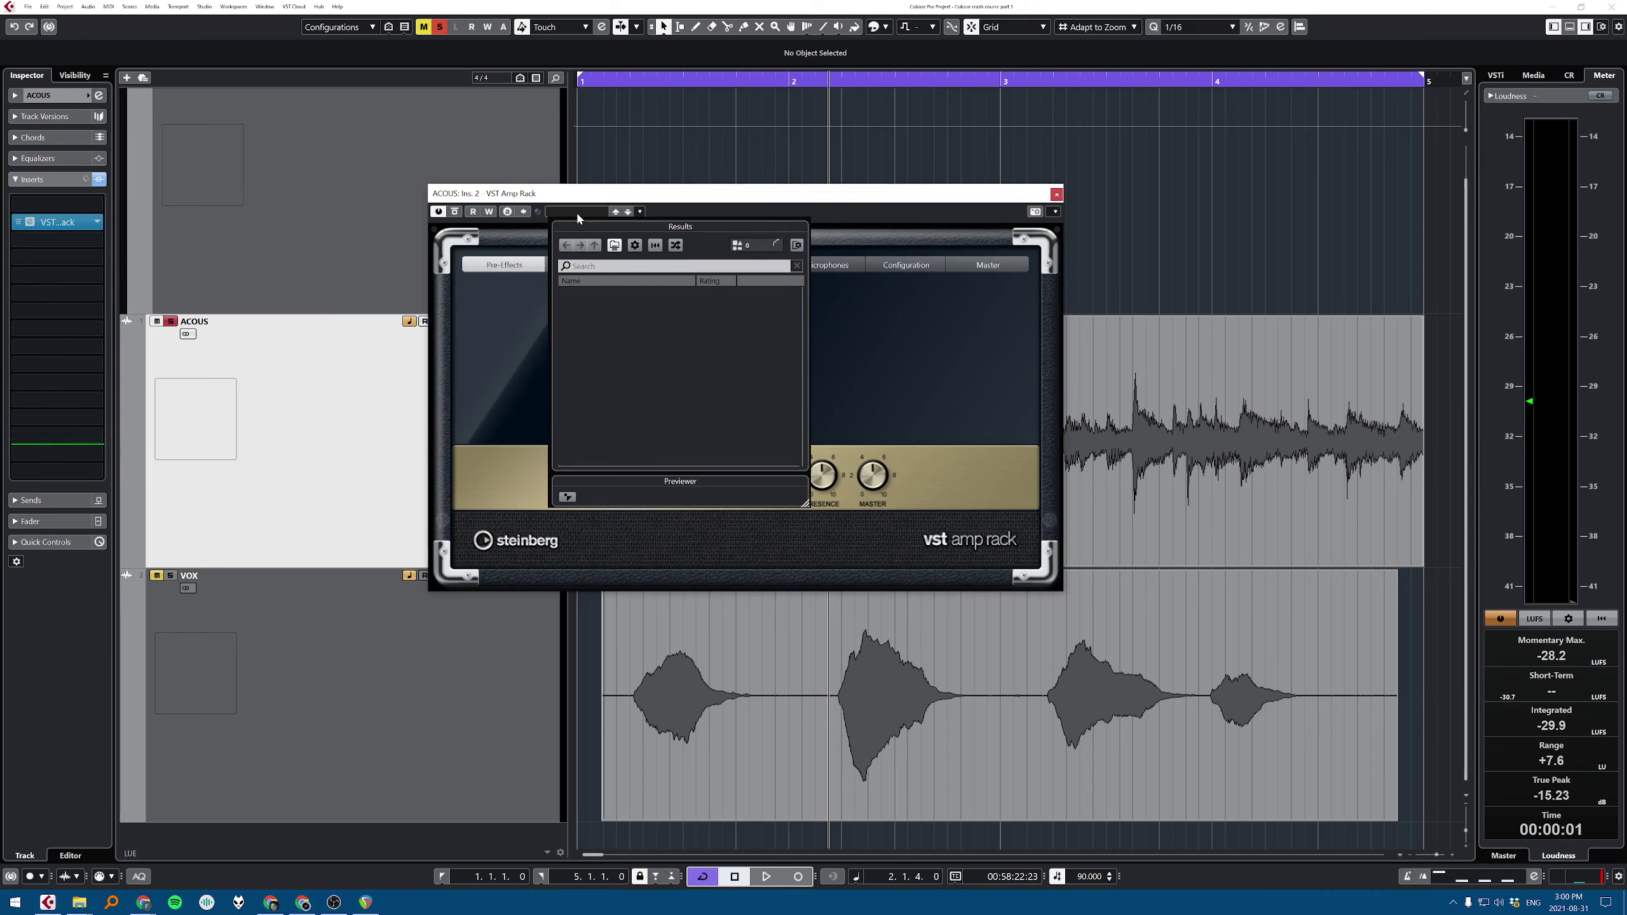
pyautogui.doubleClick(632, 316)
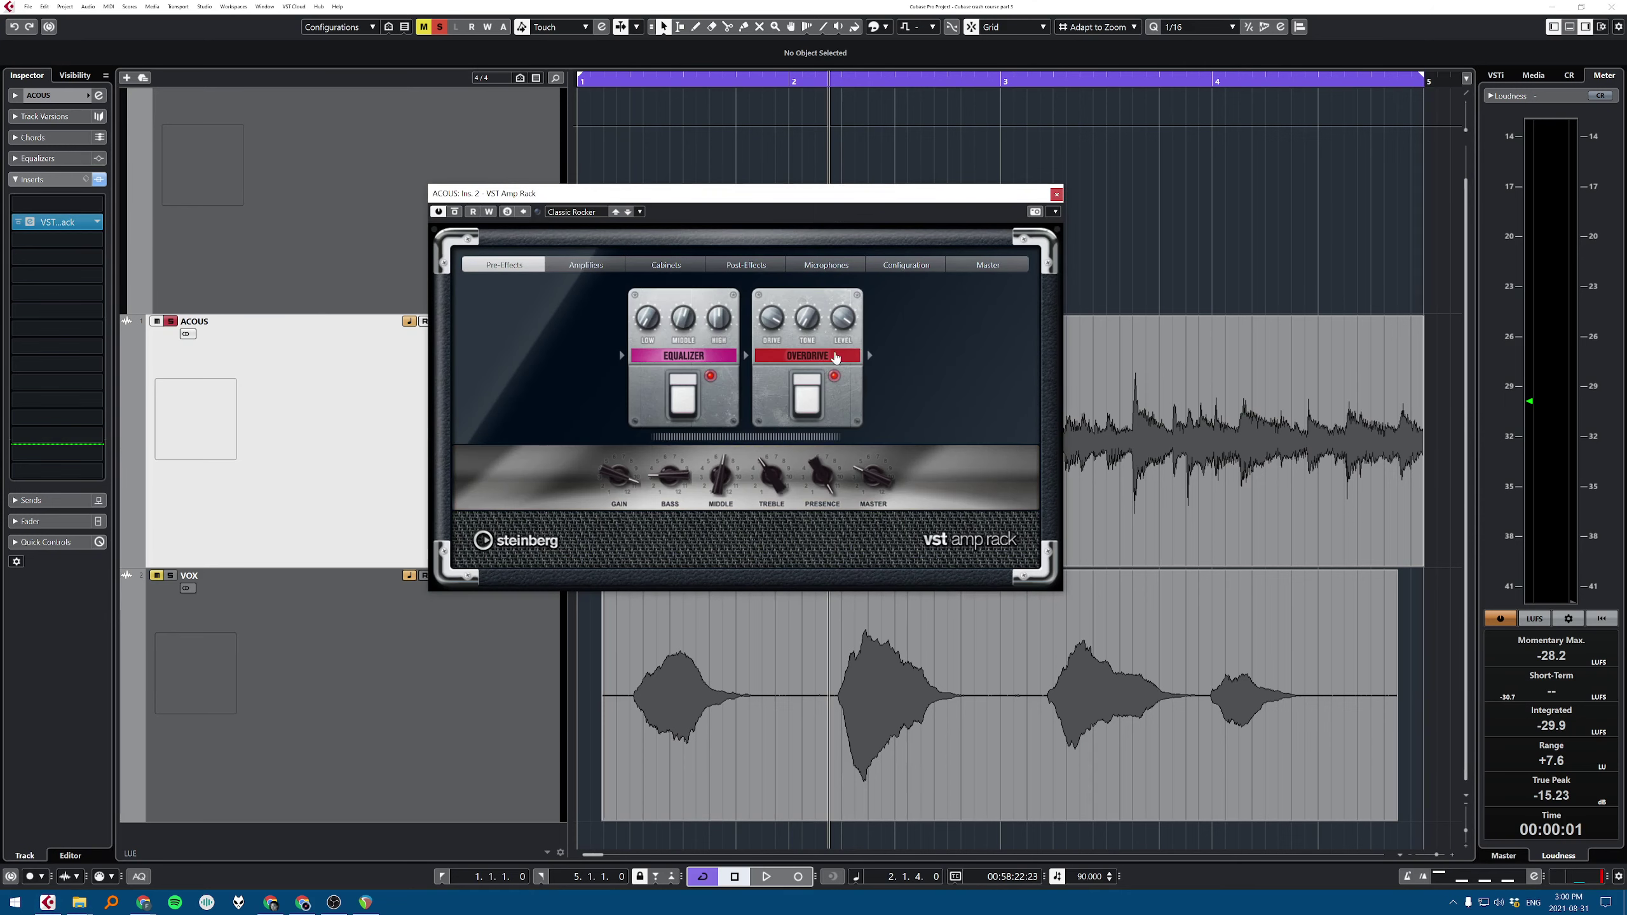
pyautogui.press('space')
# Step: Load the Clean Little Combo preset to hear it during playback, stop the transport and close VST Amp Rack
pyautogui.click(581, 214)
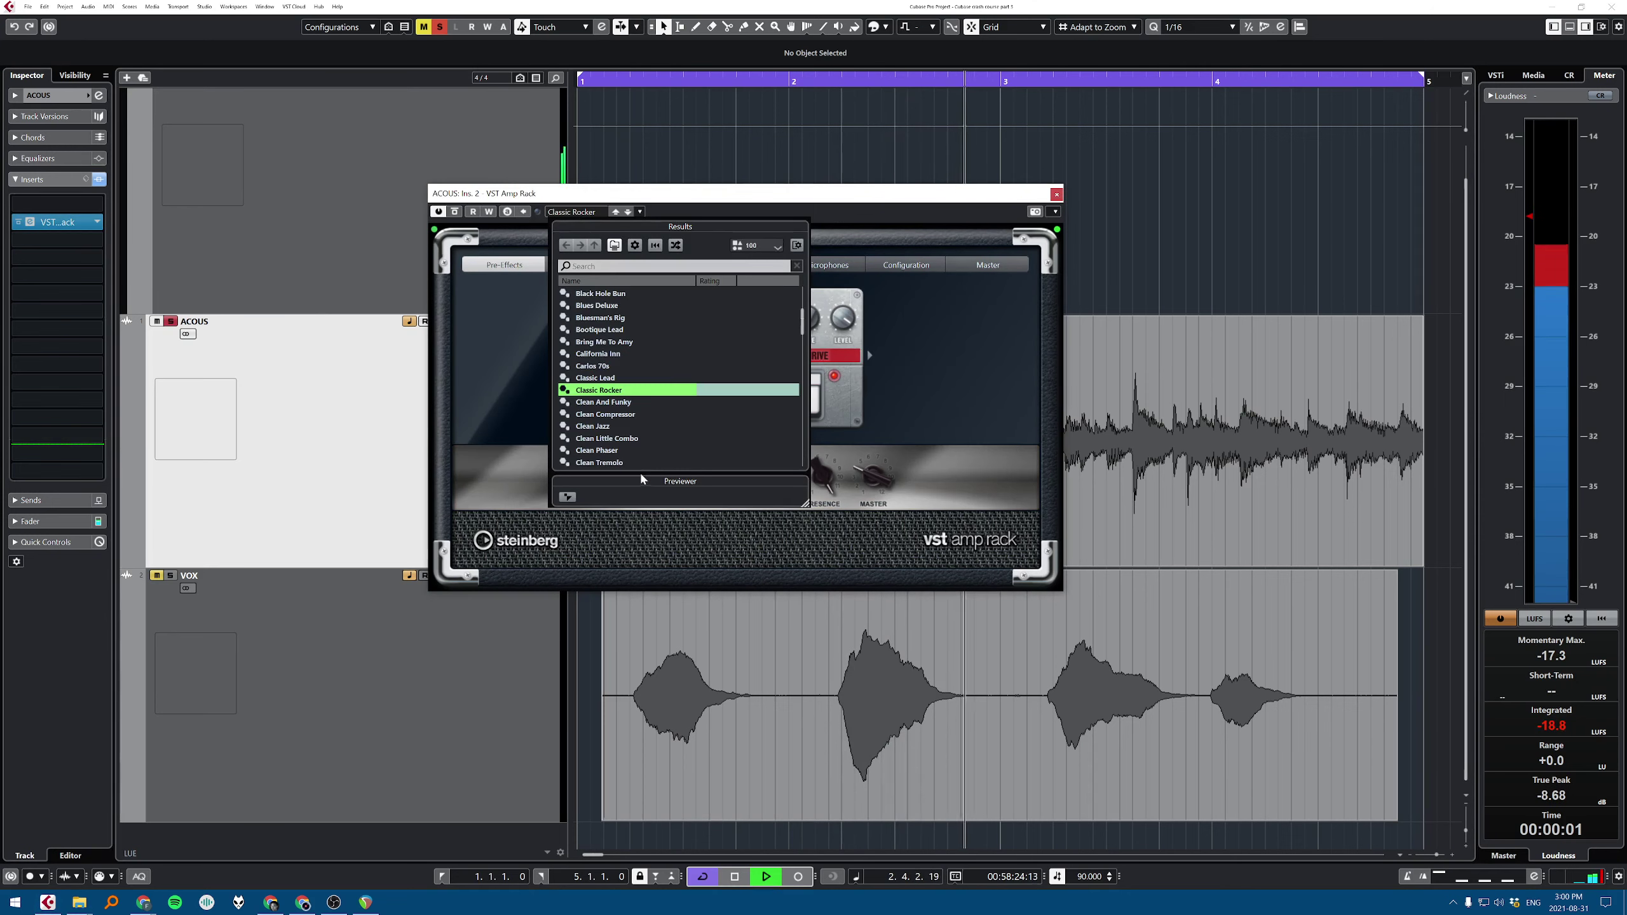
pyautogui.doubleClick(635, 438)
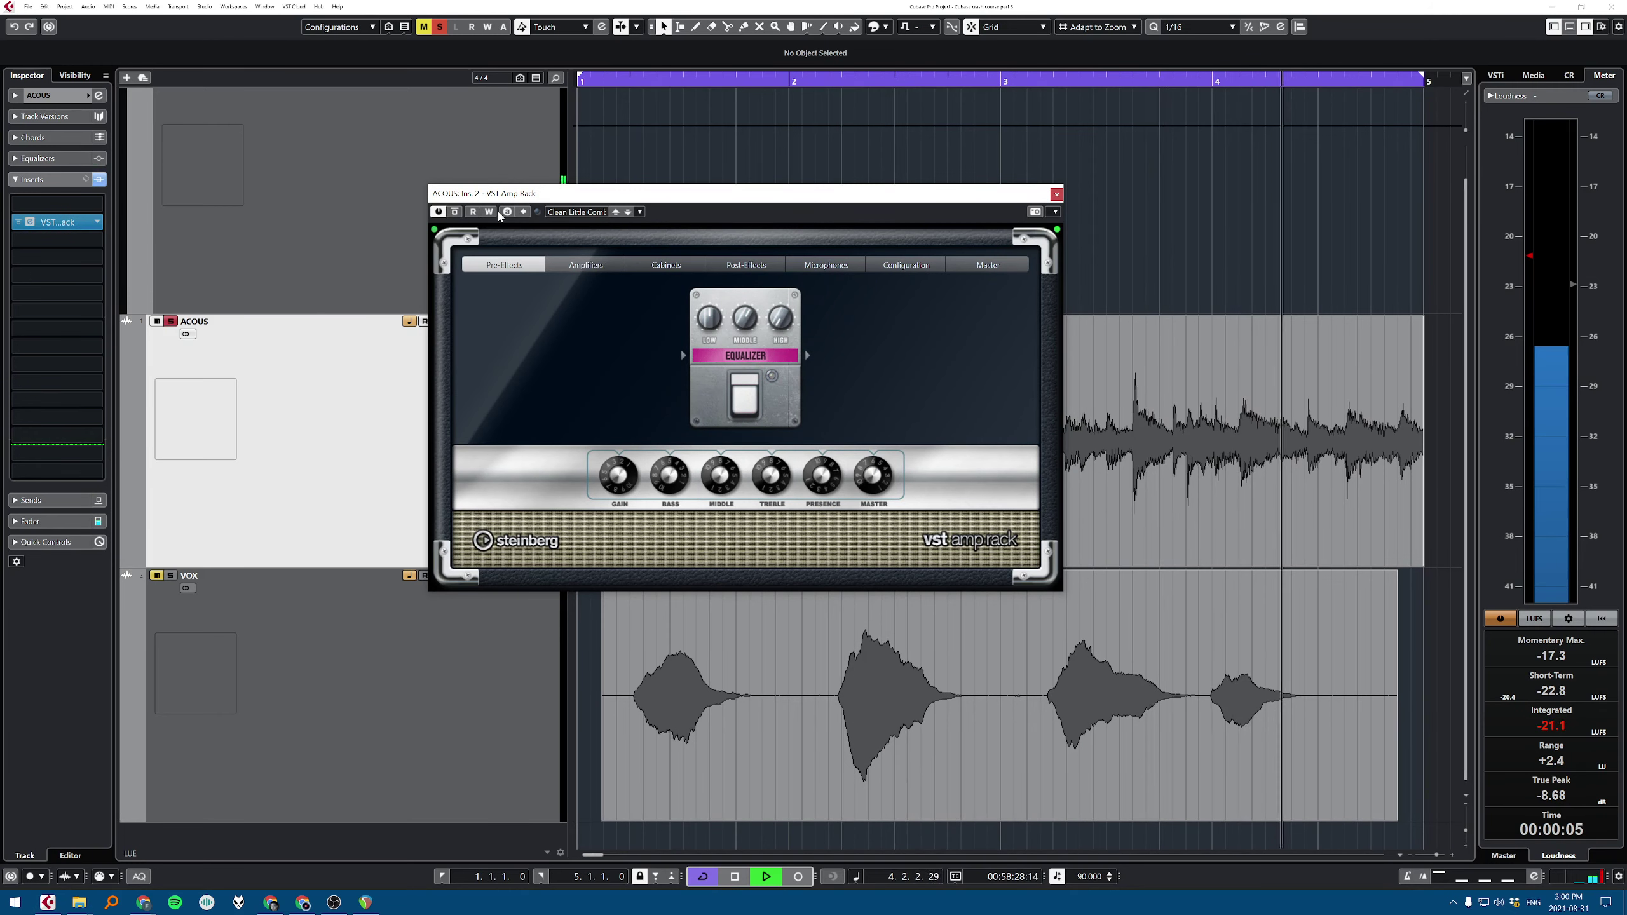
pyautogui.press('space')
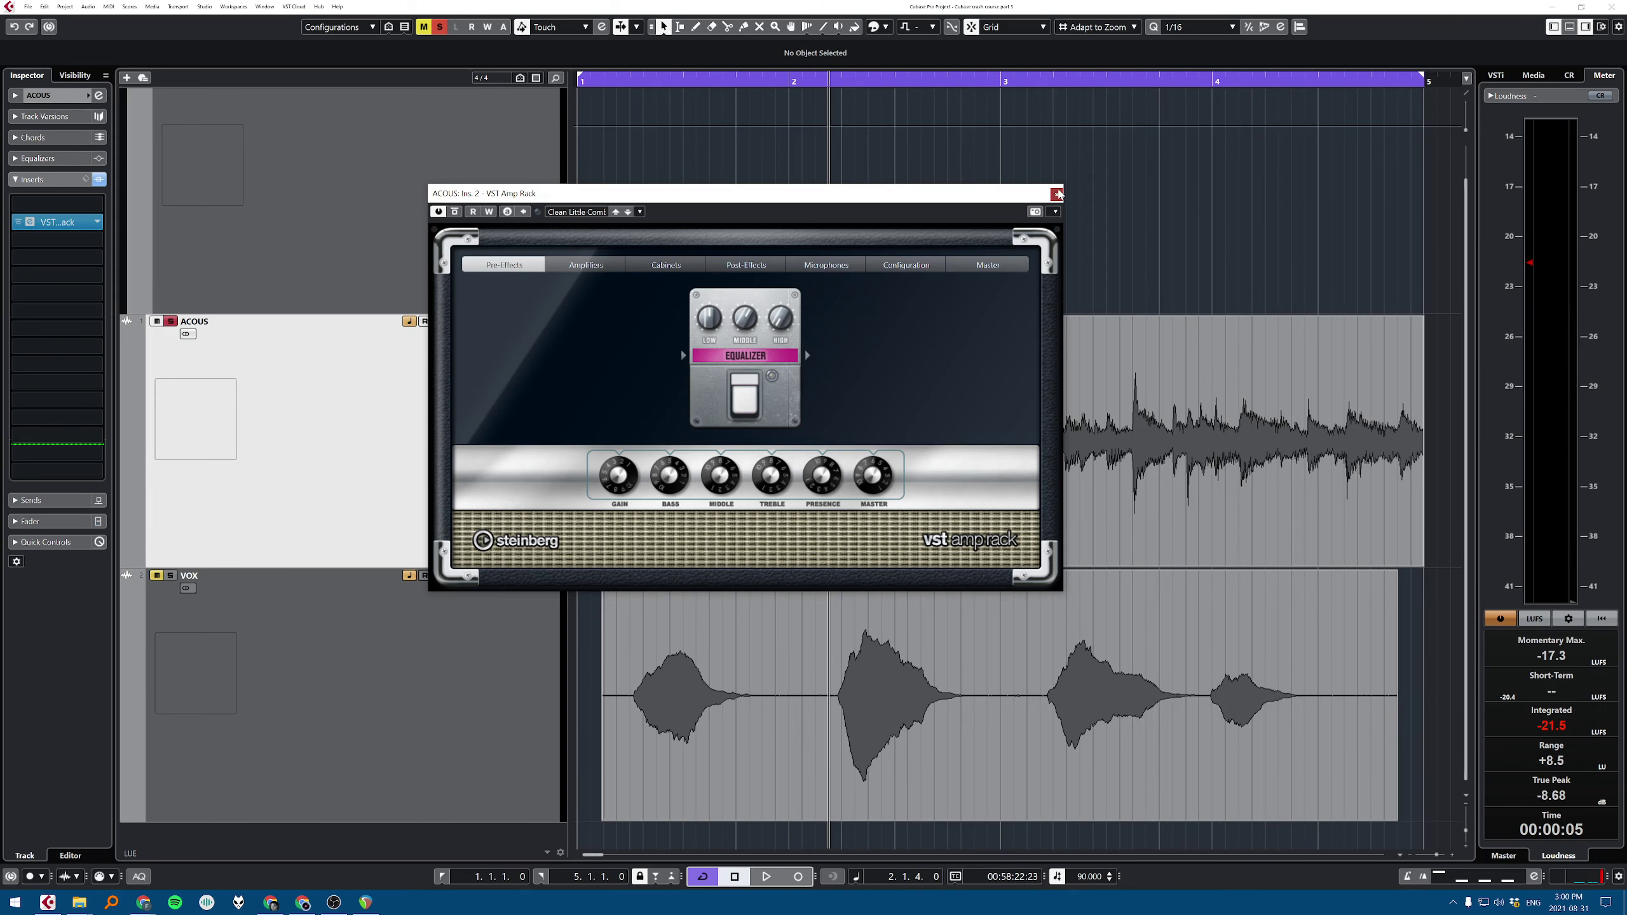
pyautogui.click(1057, 193)
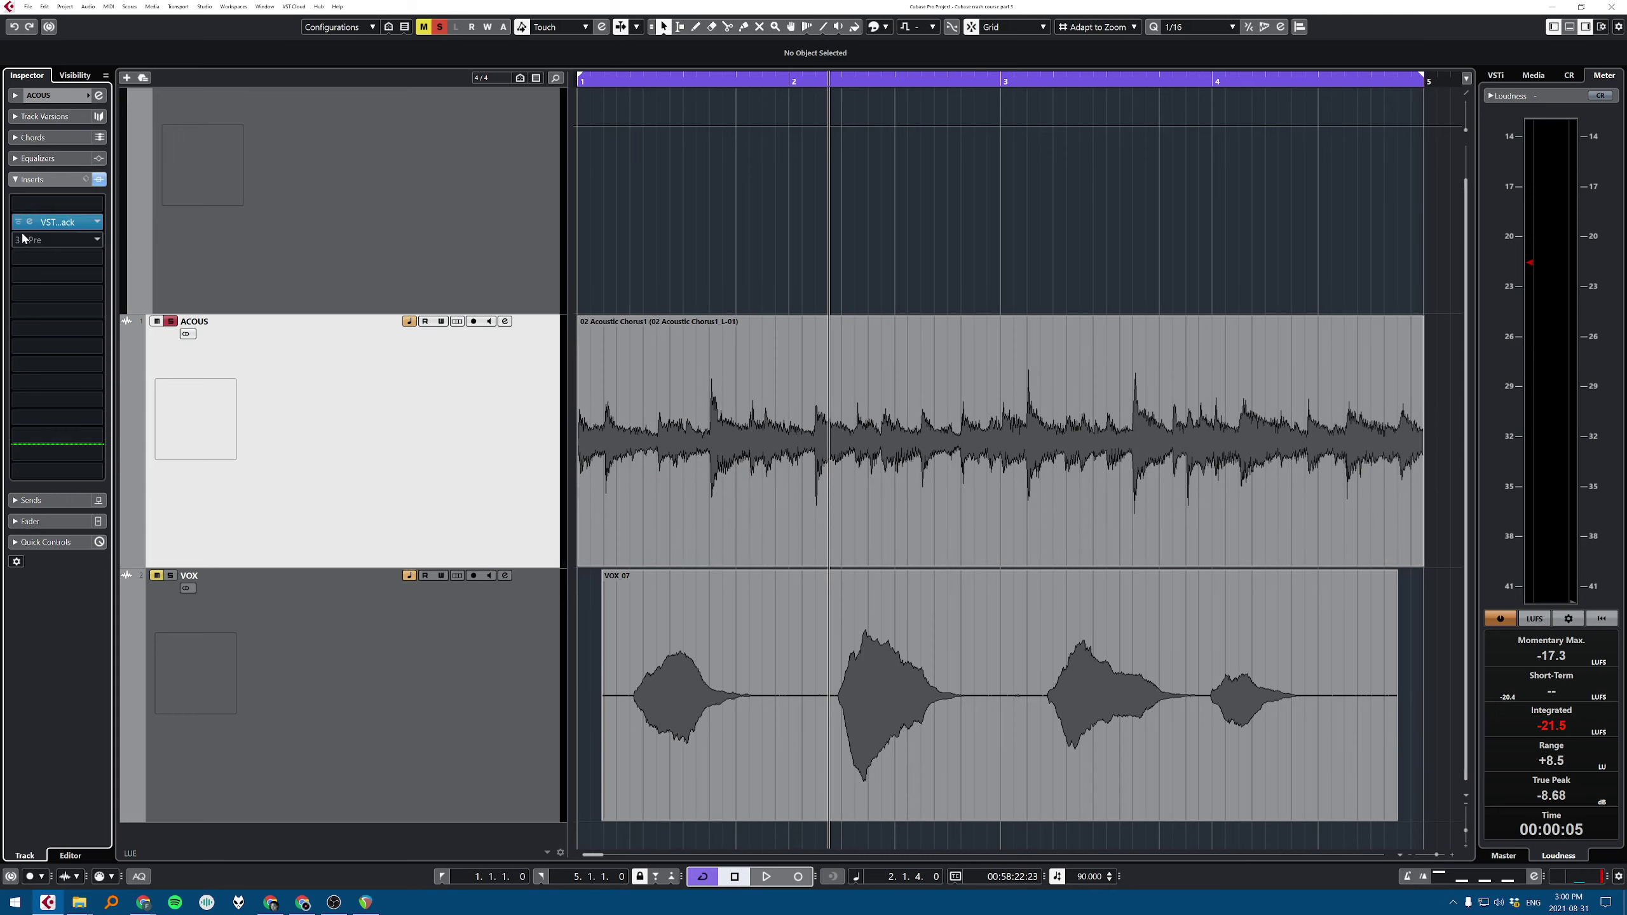
# Step: Replace VST Amp Rack with VST Bass Amp and glance at its preset list before closing the plugin
pyautogui.click(51, 223)
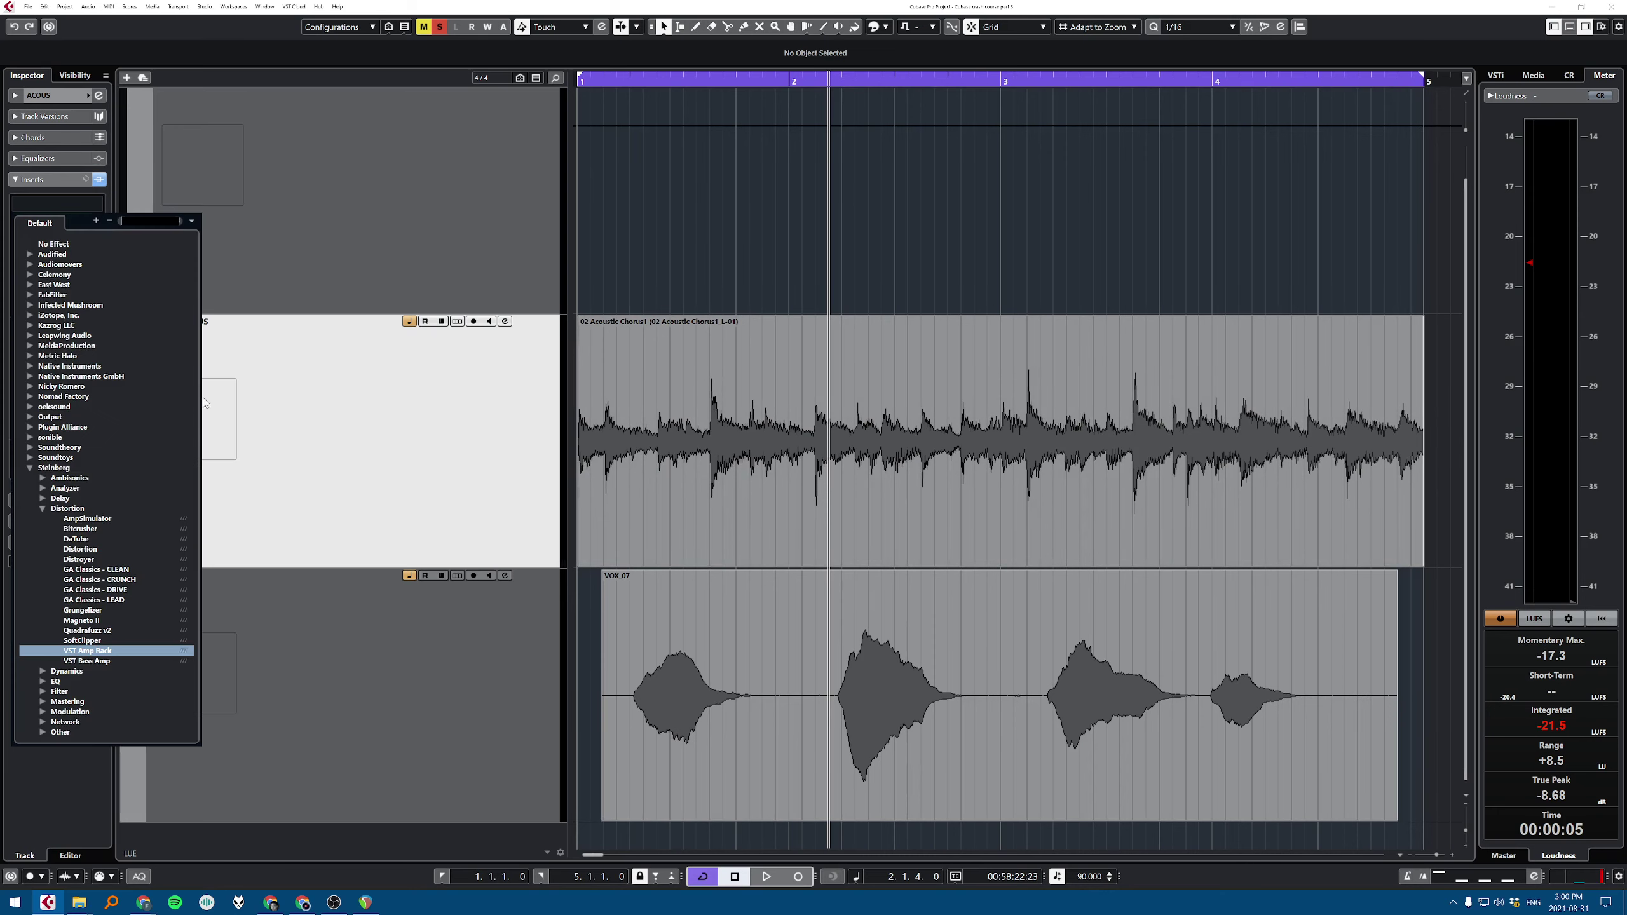
pyautogui.click(83, 653)
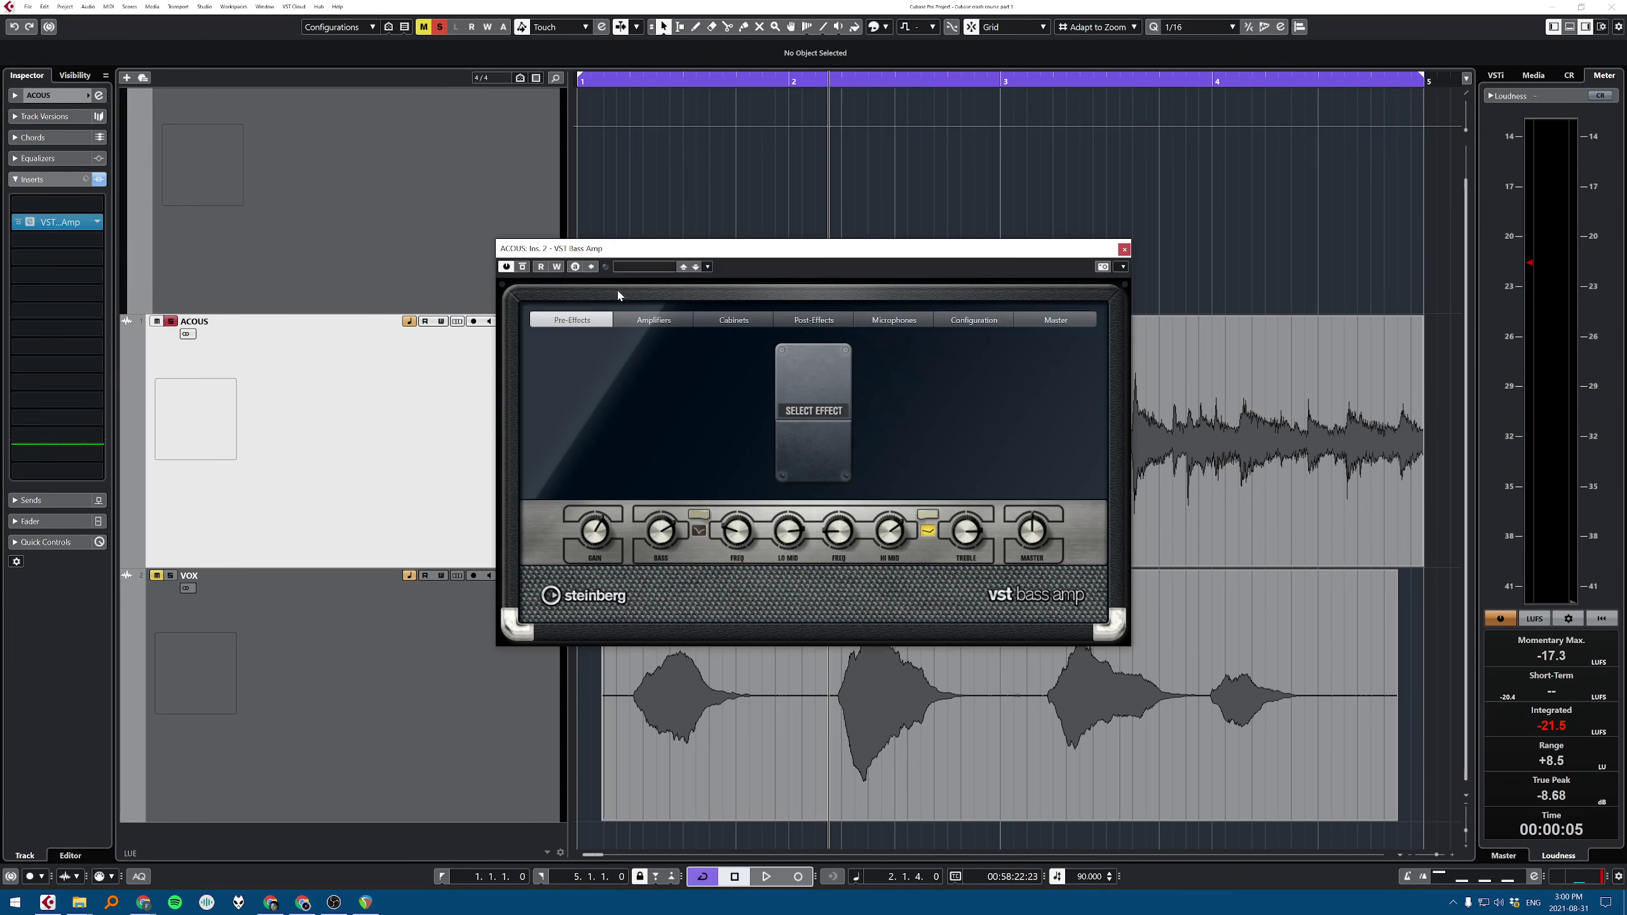
pyautogui.click(661, 266)
pyautogui.click(1023, 387)
pyautogui.click(1124, 249)
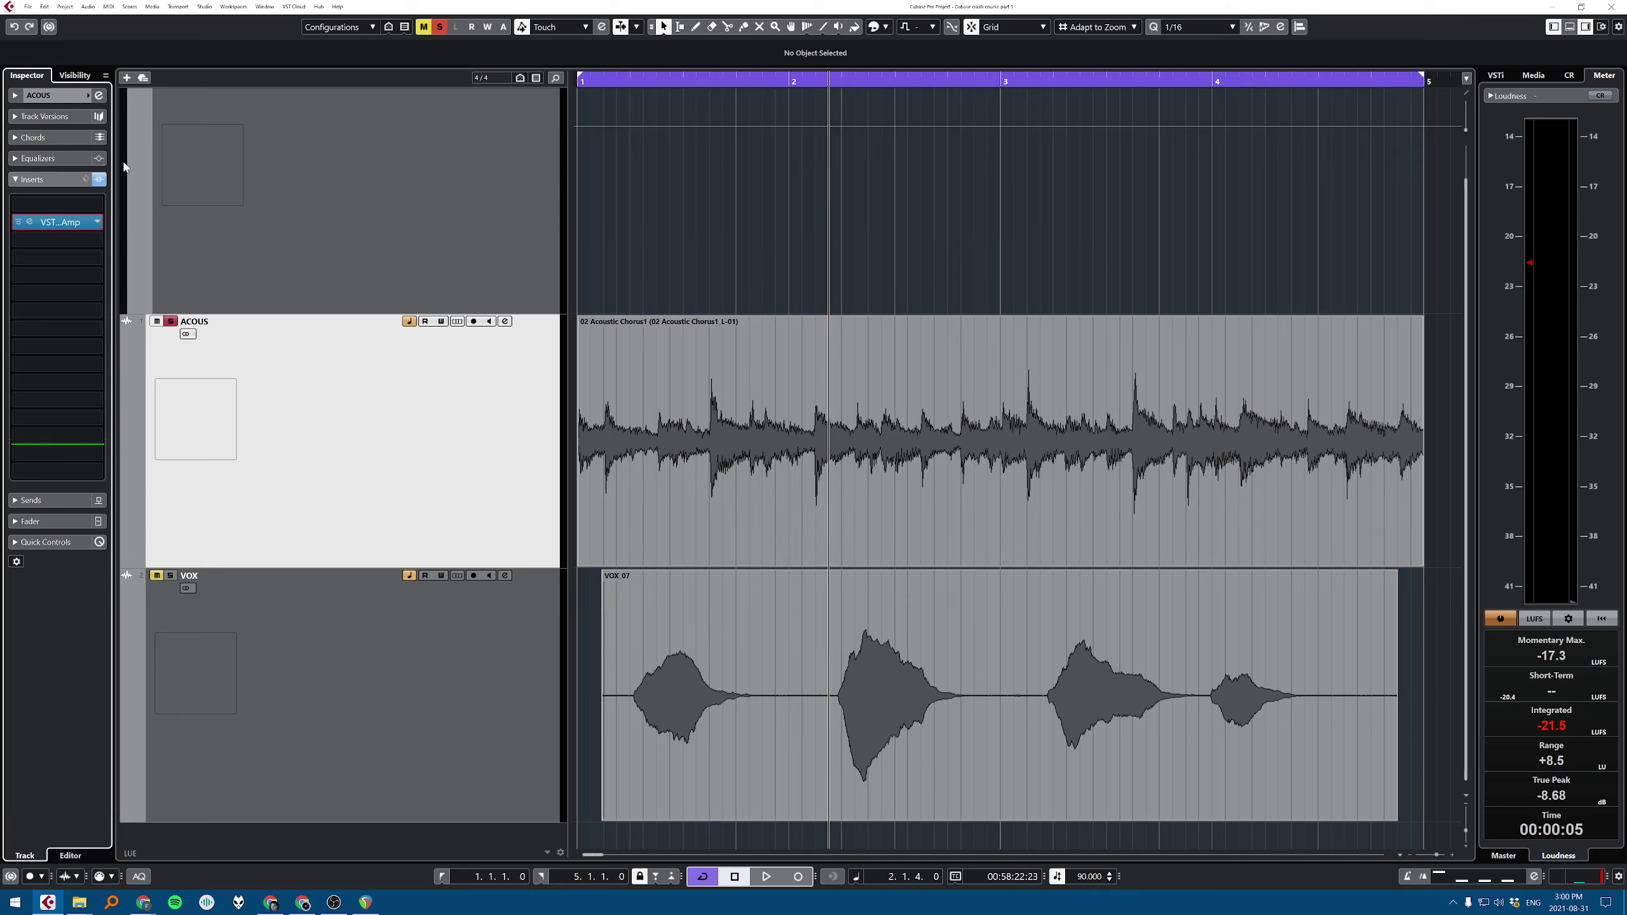
# Step: Replace VST Bass Amp on the ACOUS track with Steinberg's Compressor from the Dynamics category
pyautogui.click(96, 222)
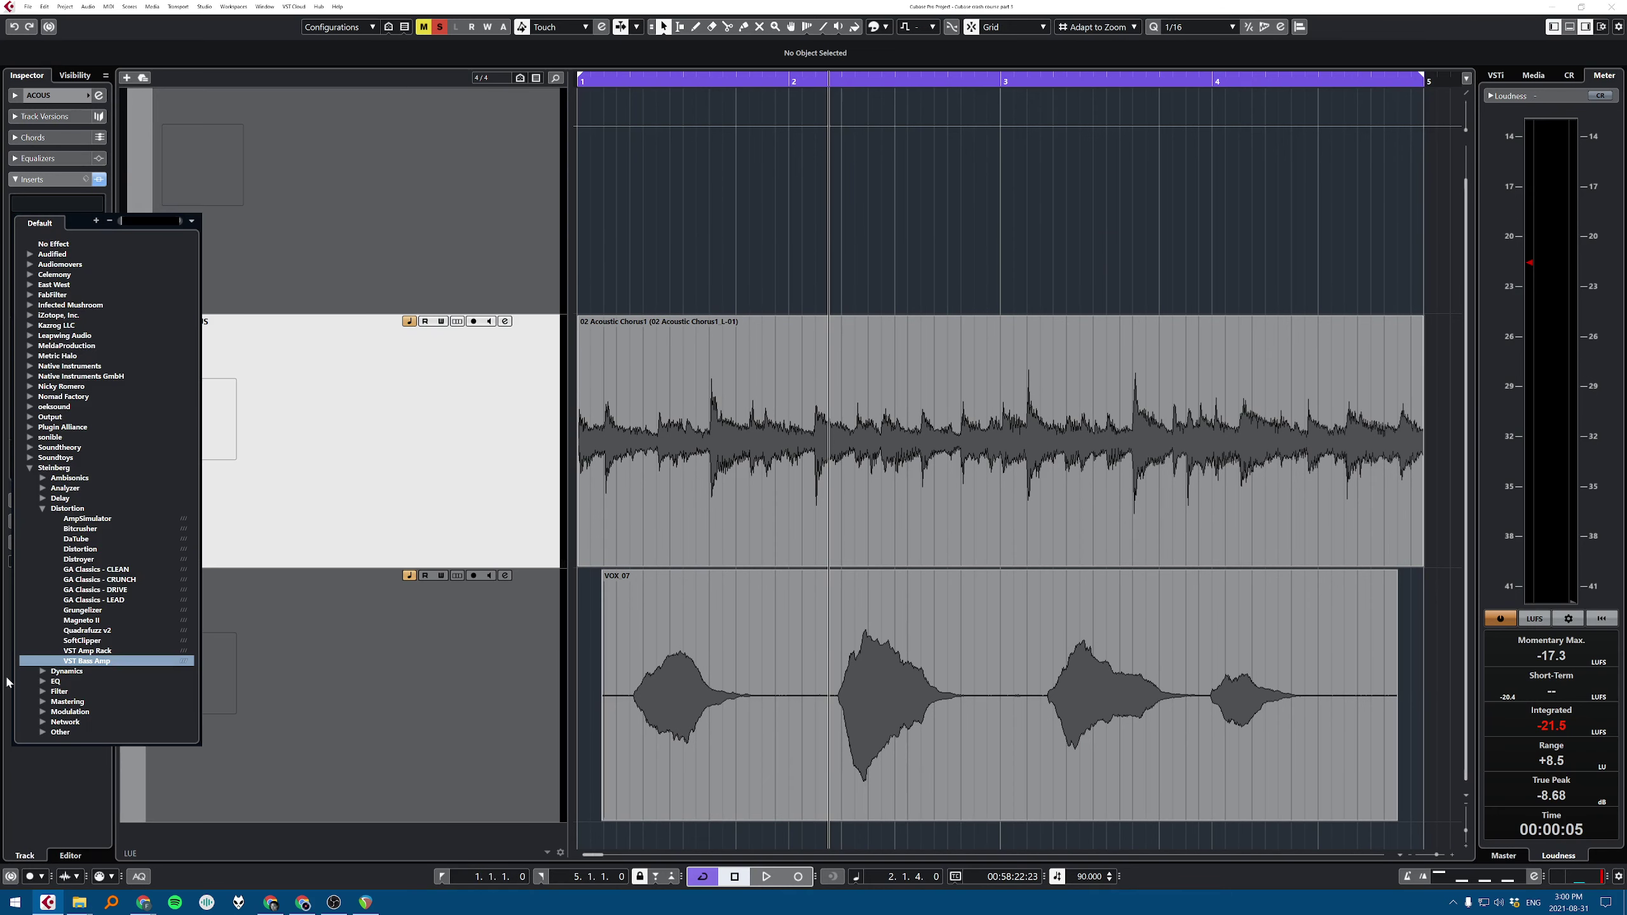
pyautogui.click(43, 509)
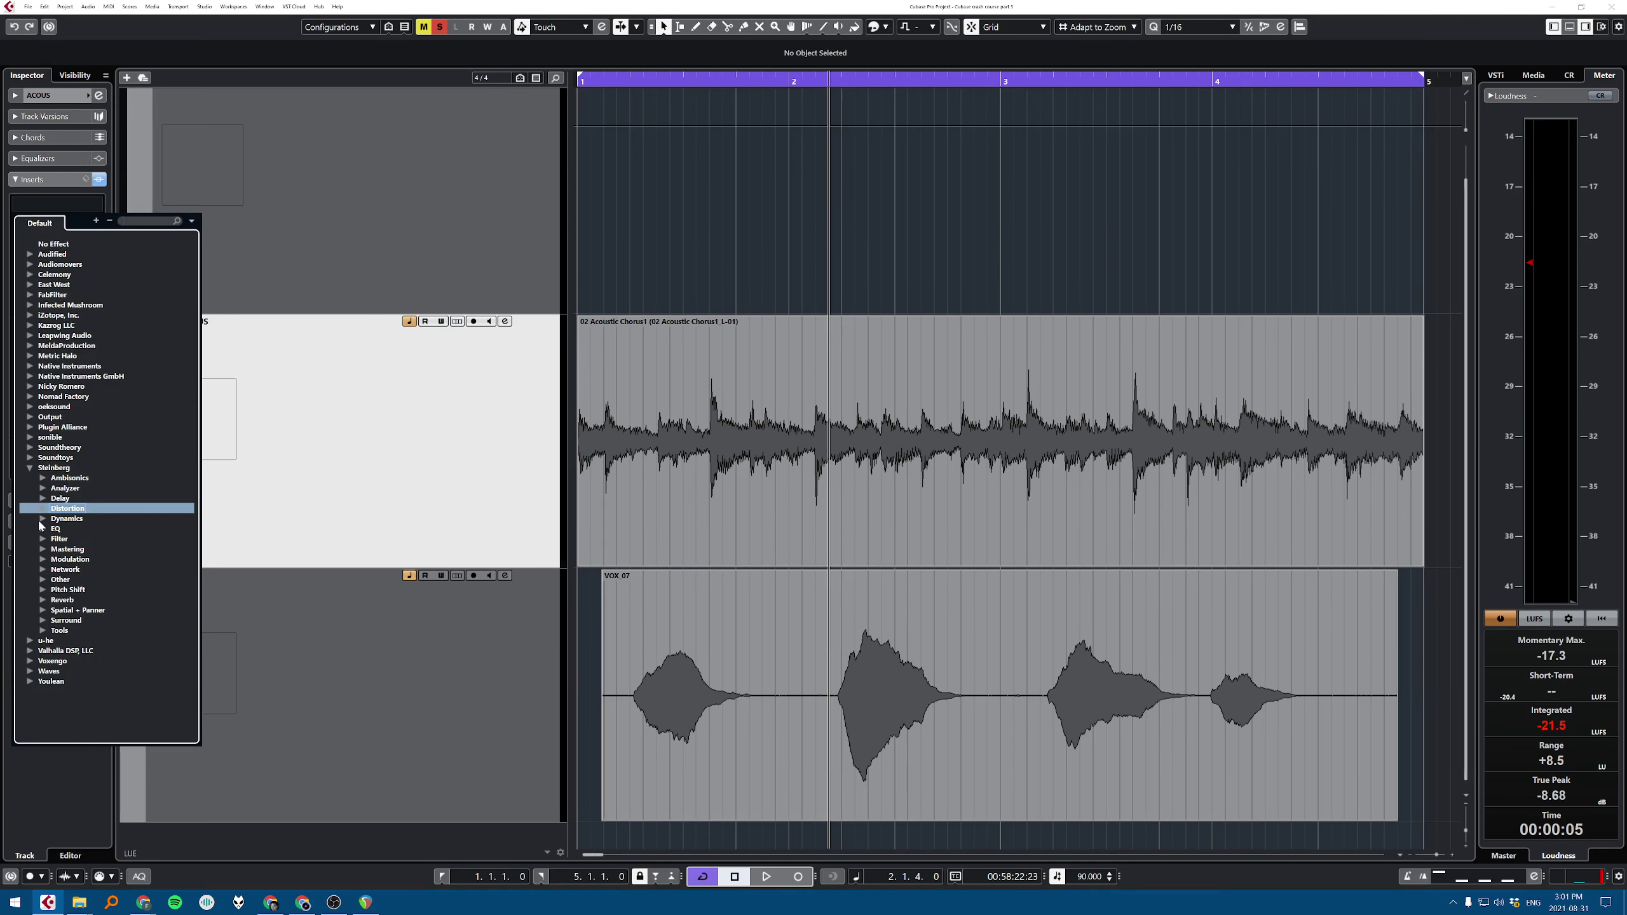
pyautogui.click(43, 519)
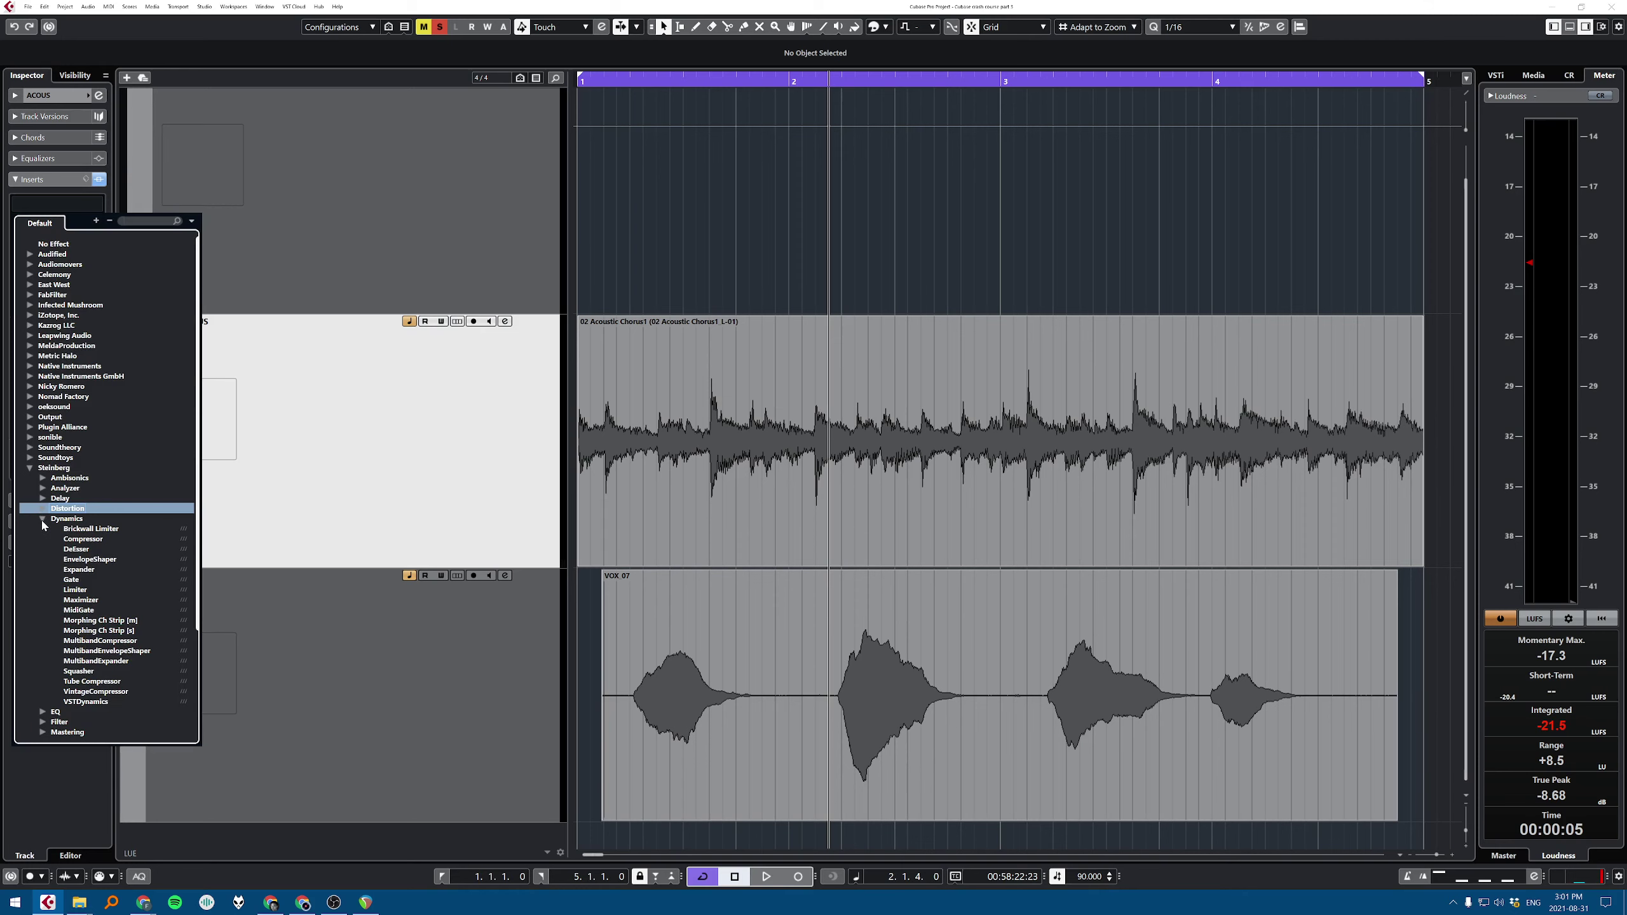
pyautogui.click(101, 540)
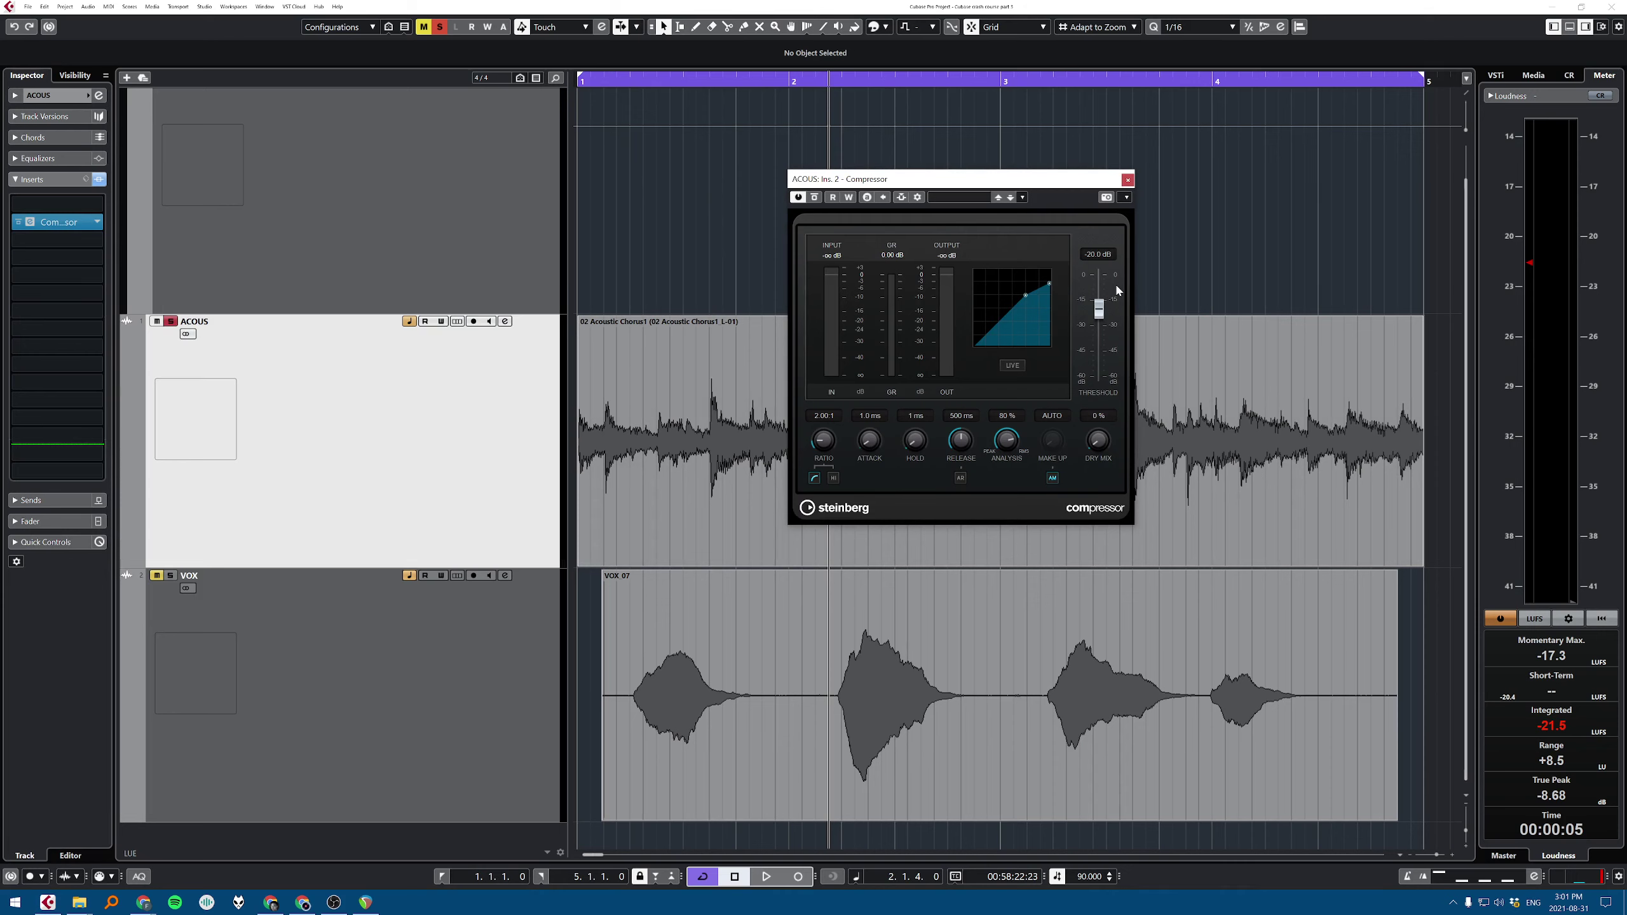
# Step: Lower the Compressor's Threshold almost to its minimum while playing back the acoustic track, and stop playback
pyautogui.moveTo(1097, 328); pyautogui.dragTo(1100, 318)
pyautogui.press('space')
pyautogui.moveTo(1100, 322); pyautogui.dragTo(1113, 379)
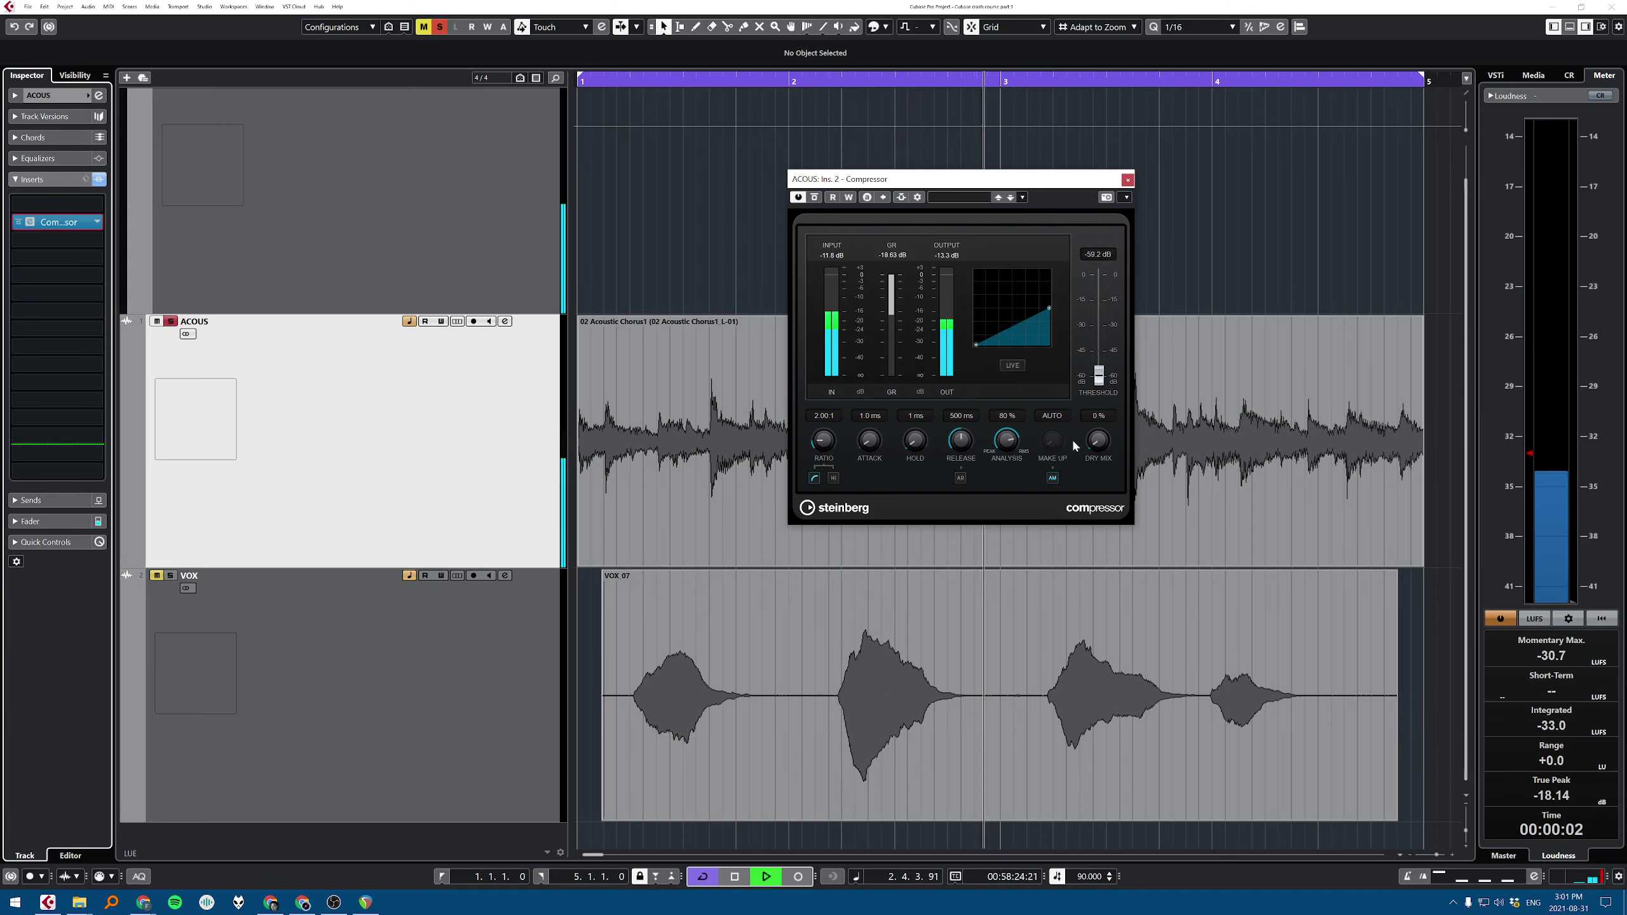
pyautogui.press('space')
# Step: Play the track with automatic make-up gain off, stop, raise the Threshold to -13.9 dB and re-enable automatic make-up
pyautogui.click(1053, 478)
pyautogui.press('space')
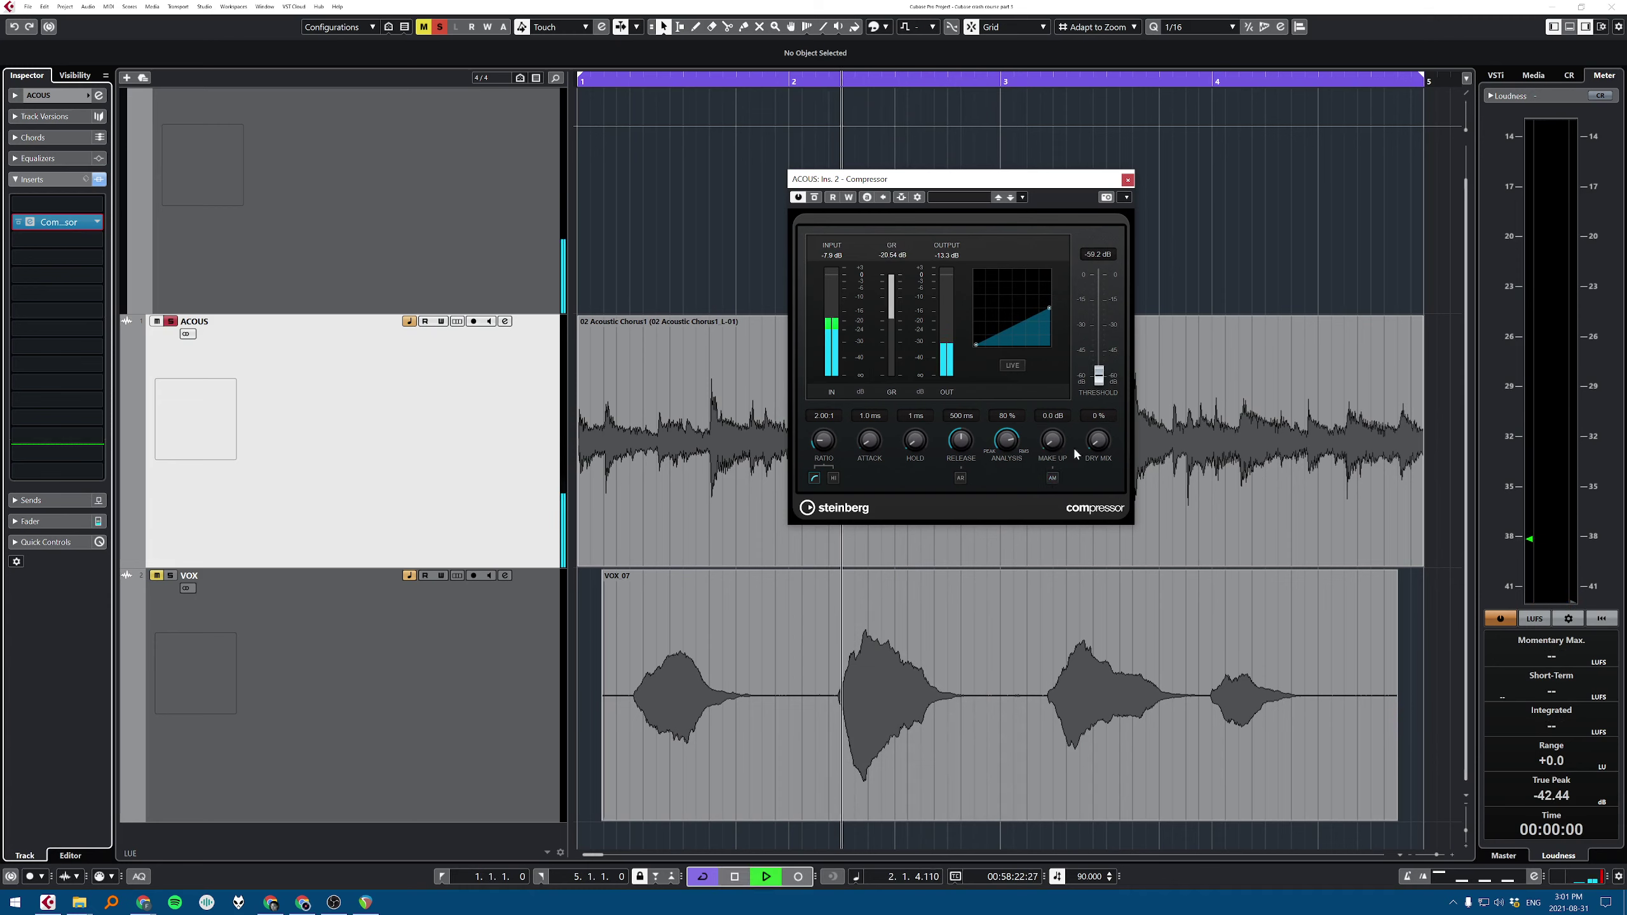
pyautogui.press('space')
pyautogui.moveTo(1099, 374); pyautogui.dragTo(1100, 298)
pyautogui.click(1052, 479)
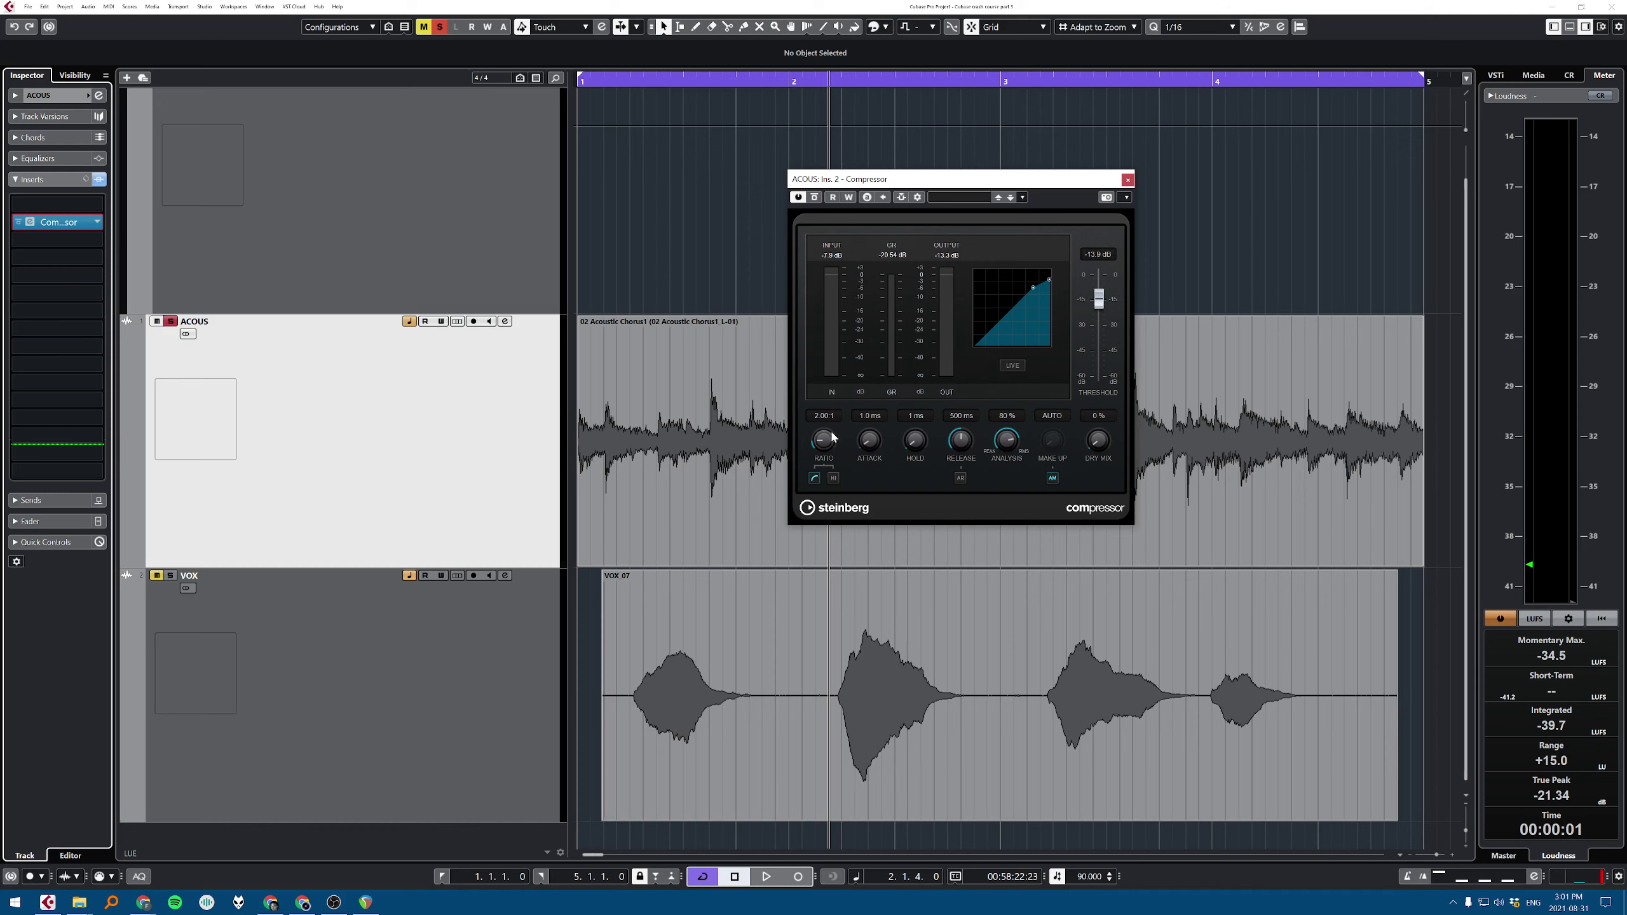
# Step: Set the Compressor's Ratio to 3.10:1, Attack to 9.7 ms, Hold to 0 ms, Release to 436 ms and Analysis to 50%, with Dry Mix at 0%
pyautogui.moveTo(830, 433); pyautogui.dragTo(958, 458)
pyautogui.moveTo(1006, 446); pyautogui.dragTo(1012, 541)
pyautogui.moveTo(1011, 444); pyautogui.dragTo(1012, 328)
pyautogui.moveTo(1014, 450); pyautogui.dragTo(1001, 374)
pyautogui.moveTo(1012, 449); pyautogui.dragTo(974, 564)
pyautogui.moveTo(1011, 439)
pyautogui.mouseDown()
pyautogui.moveTo(1013, 465)
pyautogui.moveTo(1010, 444)
pyautogui.mouseUp()
pyautogui.moveTo(1097, 457); pyautogui.dragTo(1092, 679)
# Step: Compare the ACOUS channel's latency in the MixConsole with the Compressor's Live mode on and off, and close both windows
pyautogui.click(1018, 370)
pyautogui.press('F3')
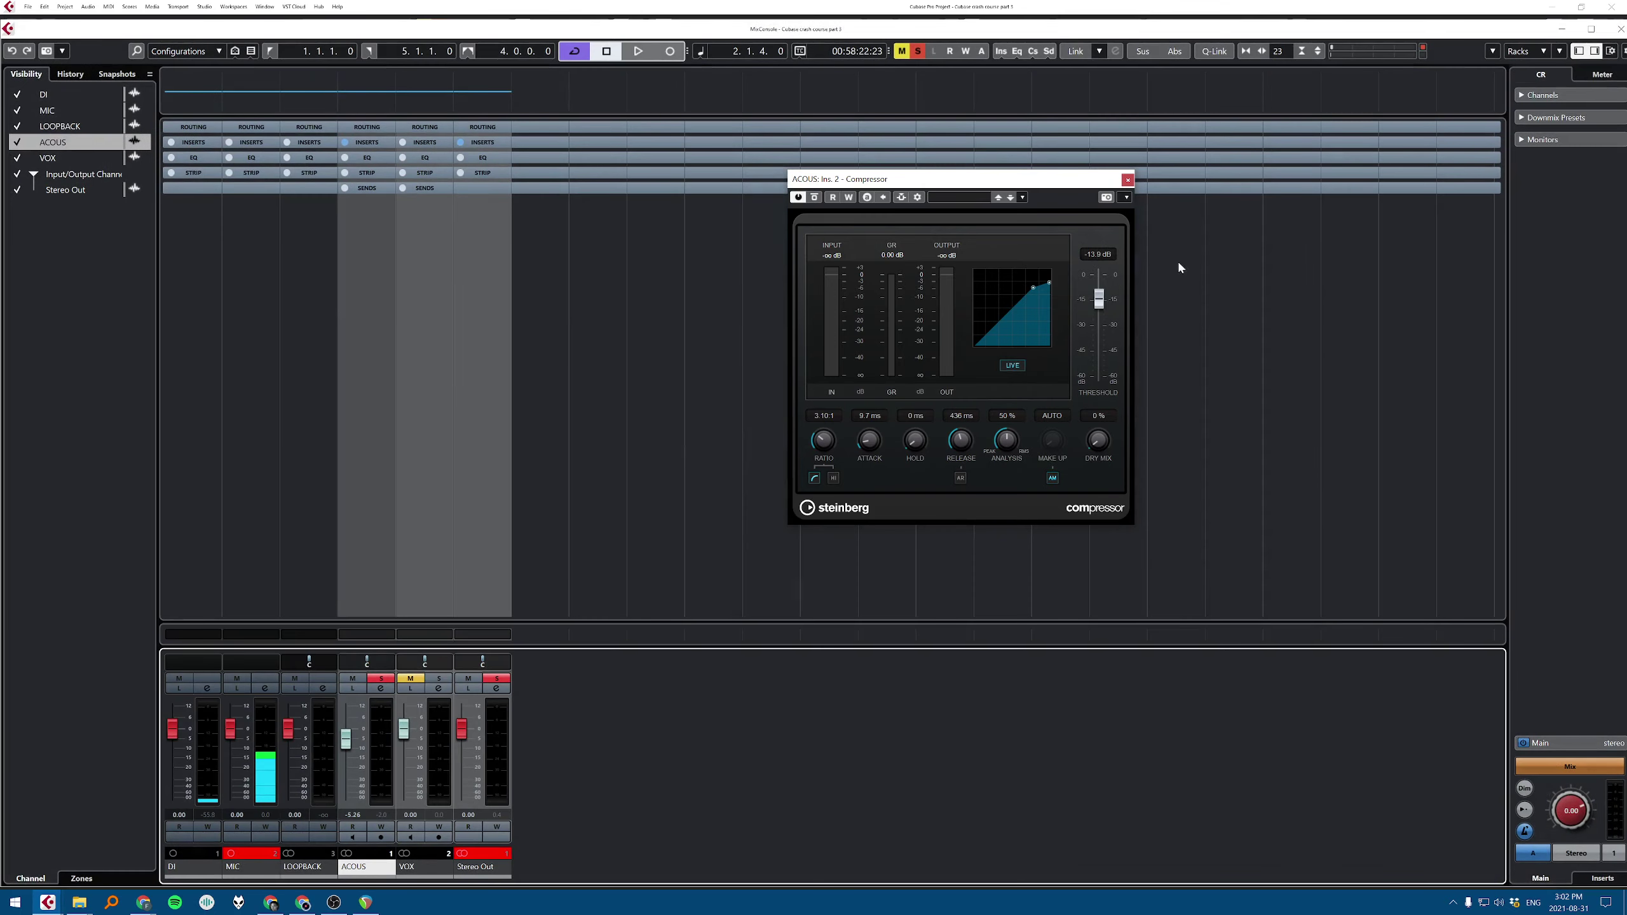
pyautogui.click(1010, 366)
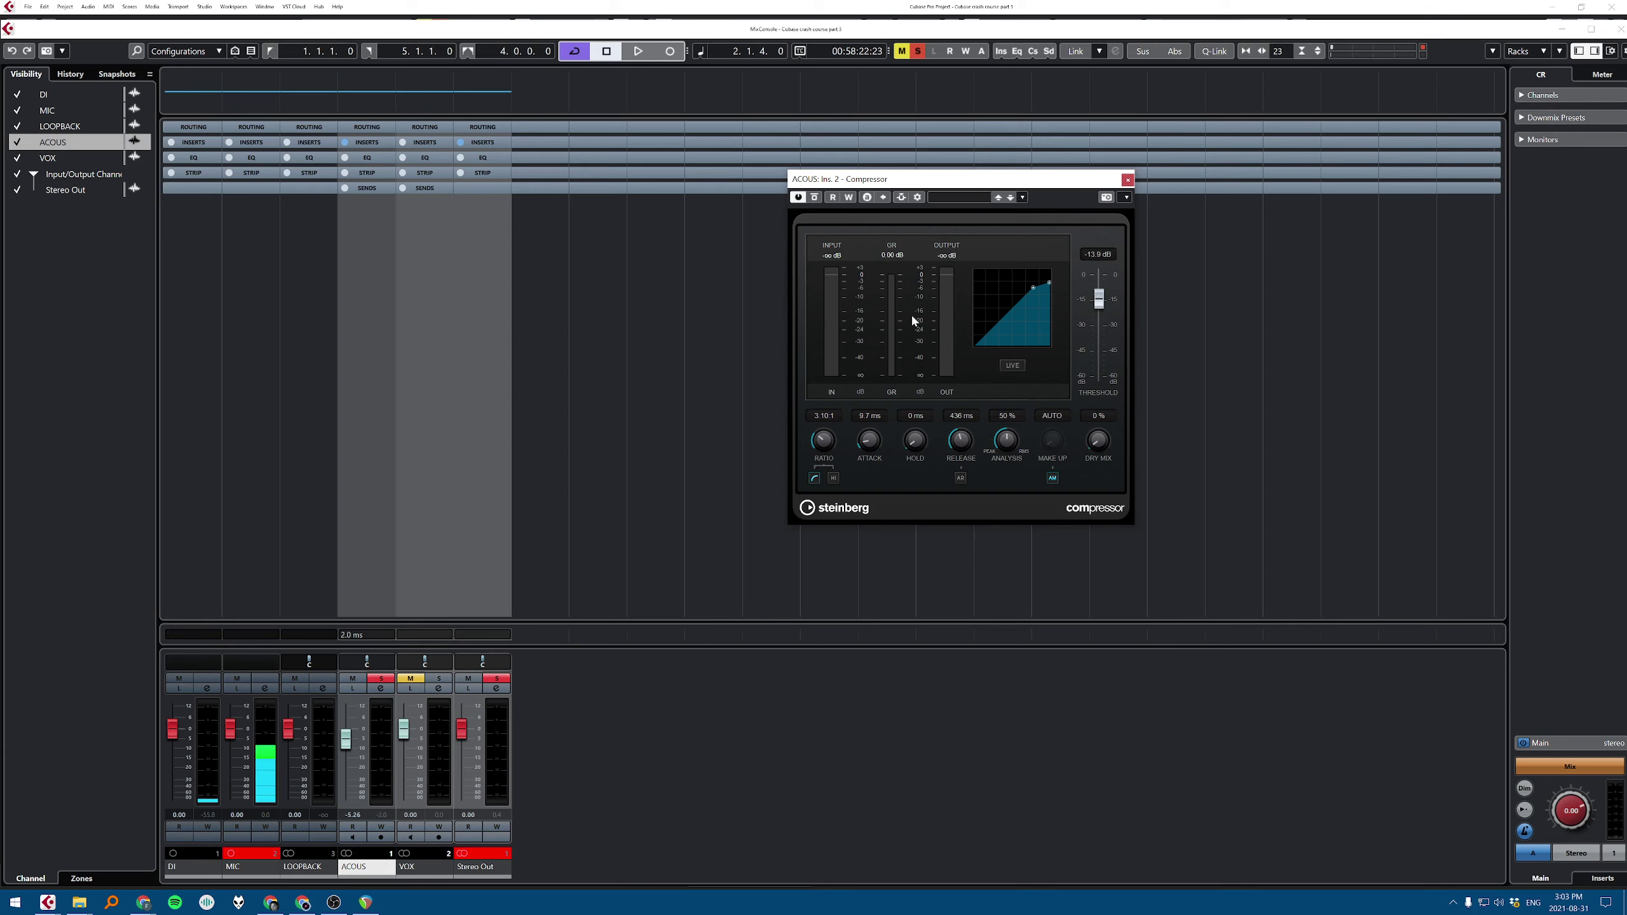
pyautogui.click(1015, 369)
pyautogui.click(1014, 369)
pyautogui.click(1127, 180)
pyautogui.press('F3')
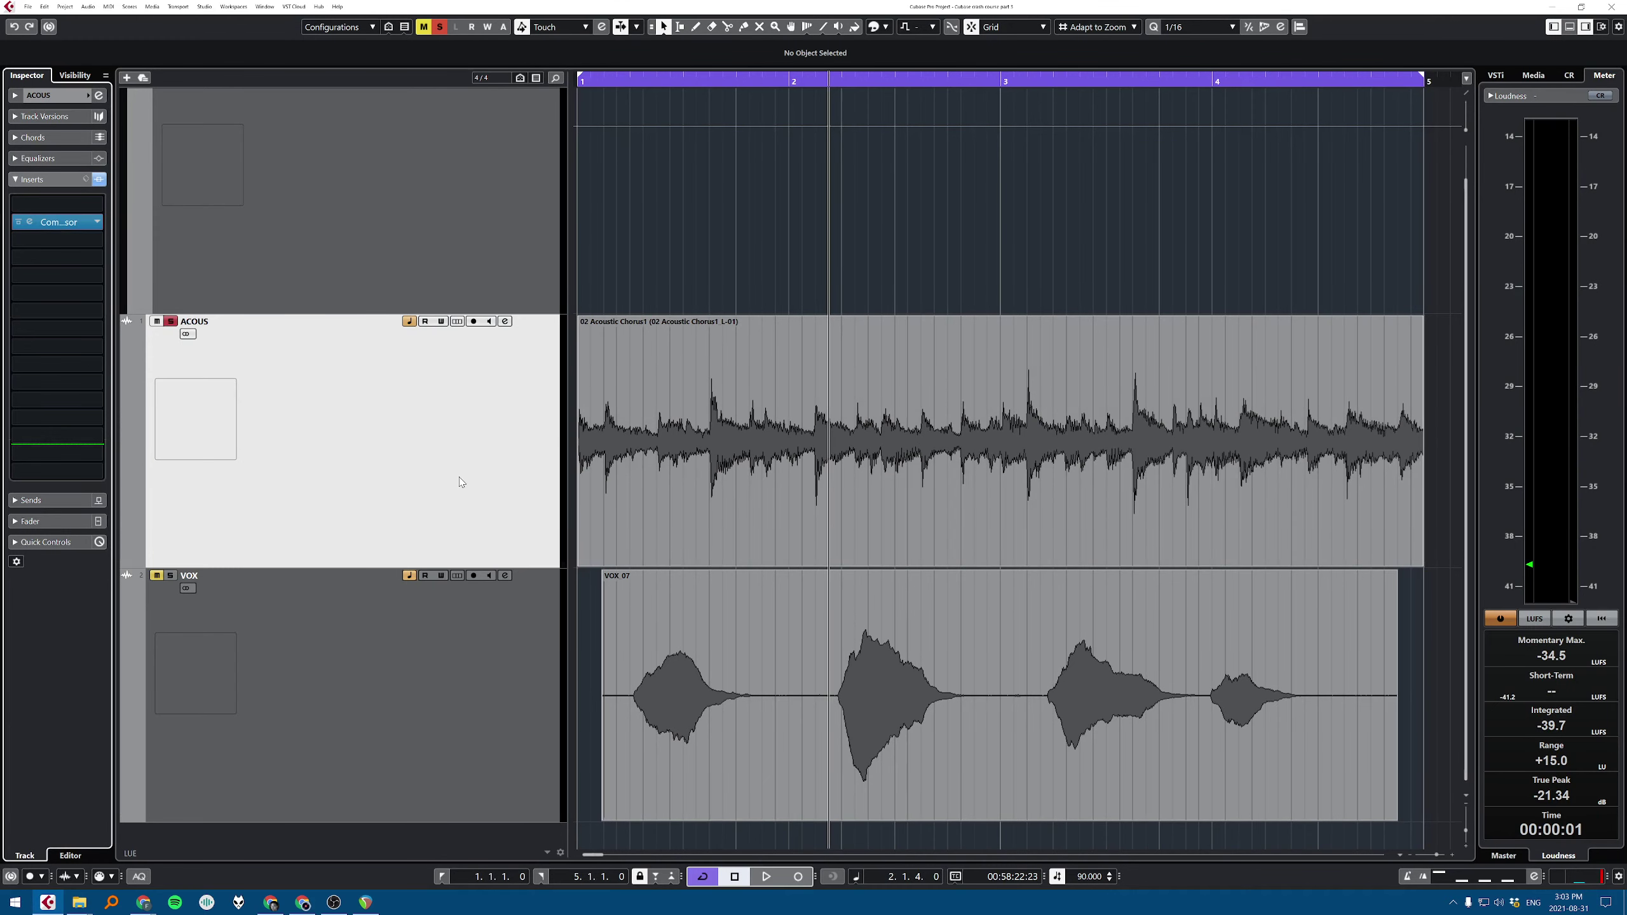
# Step: Select the VOX track and insert Steinberg's DeEsser on it by searching the plugin list
pyautogui.click(97, 224)
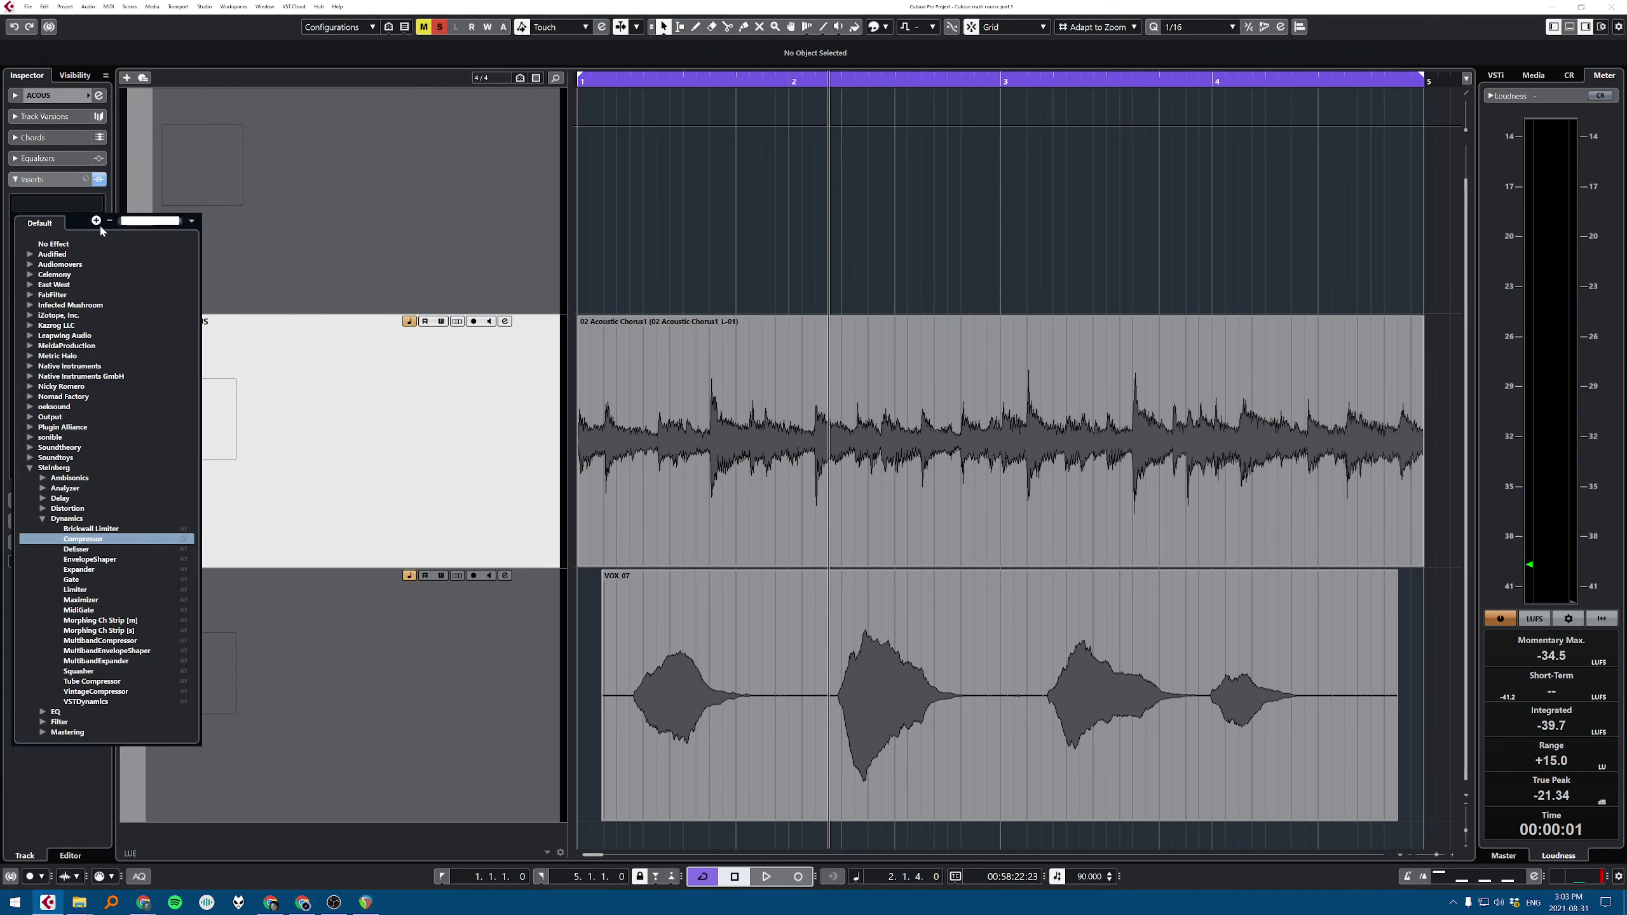
pyautogui.click(417, 599)
pyautogui.click(418, 599)
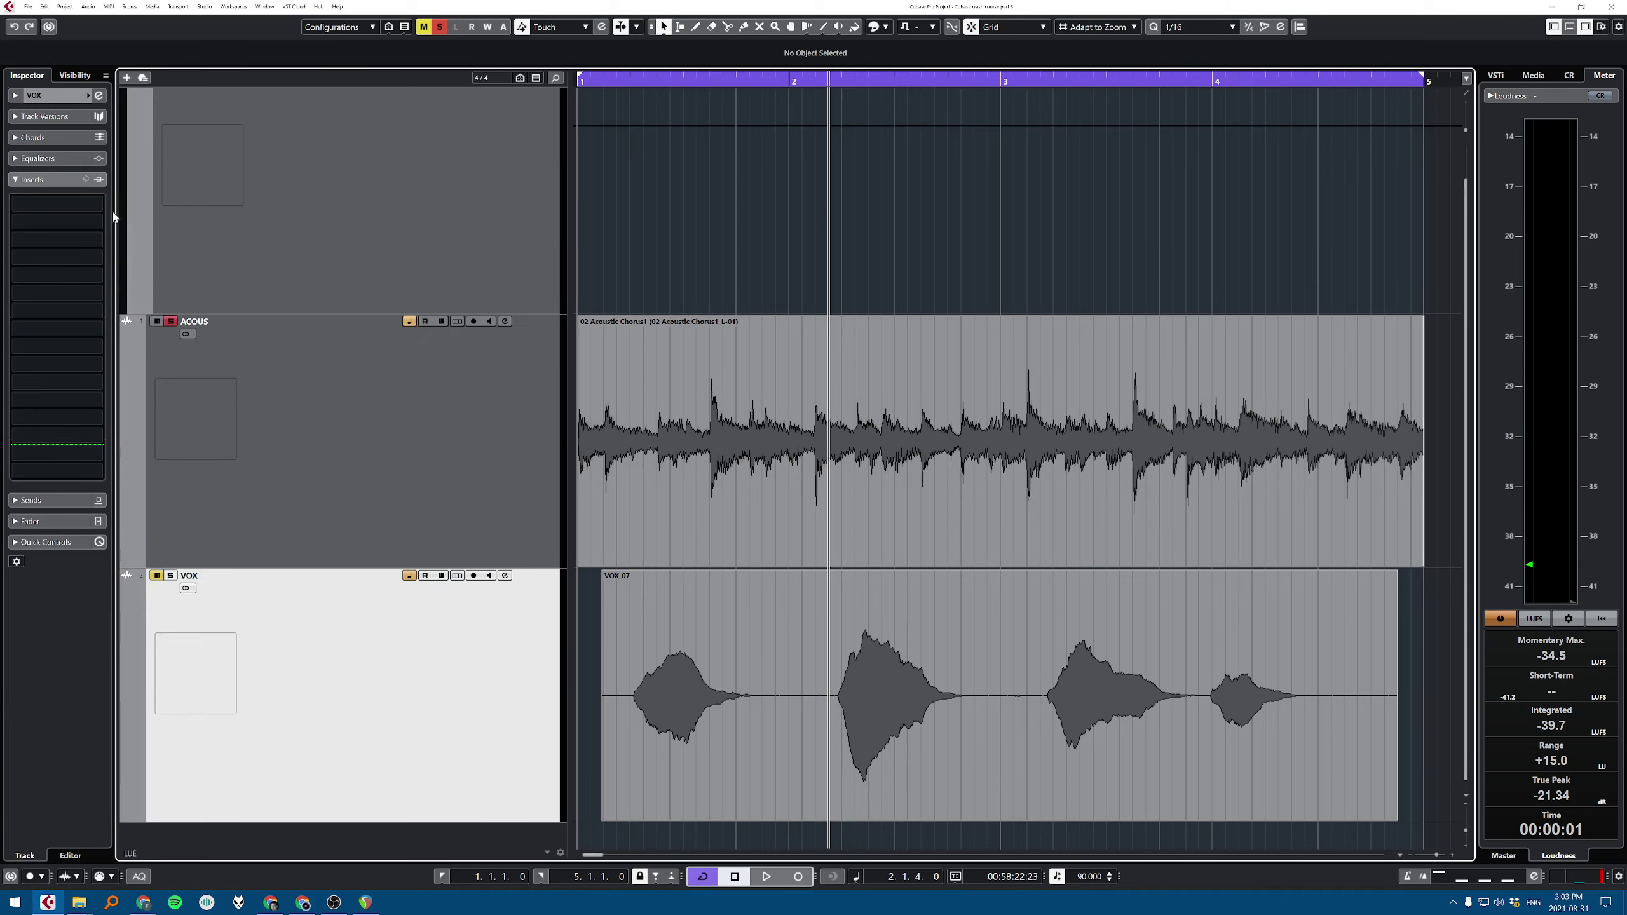
pyautogui.click(98, 224)
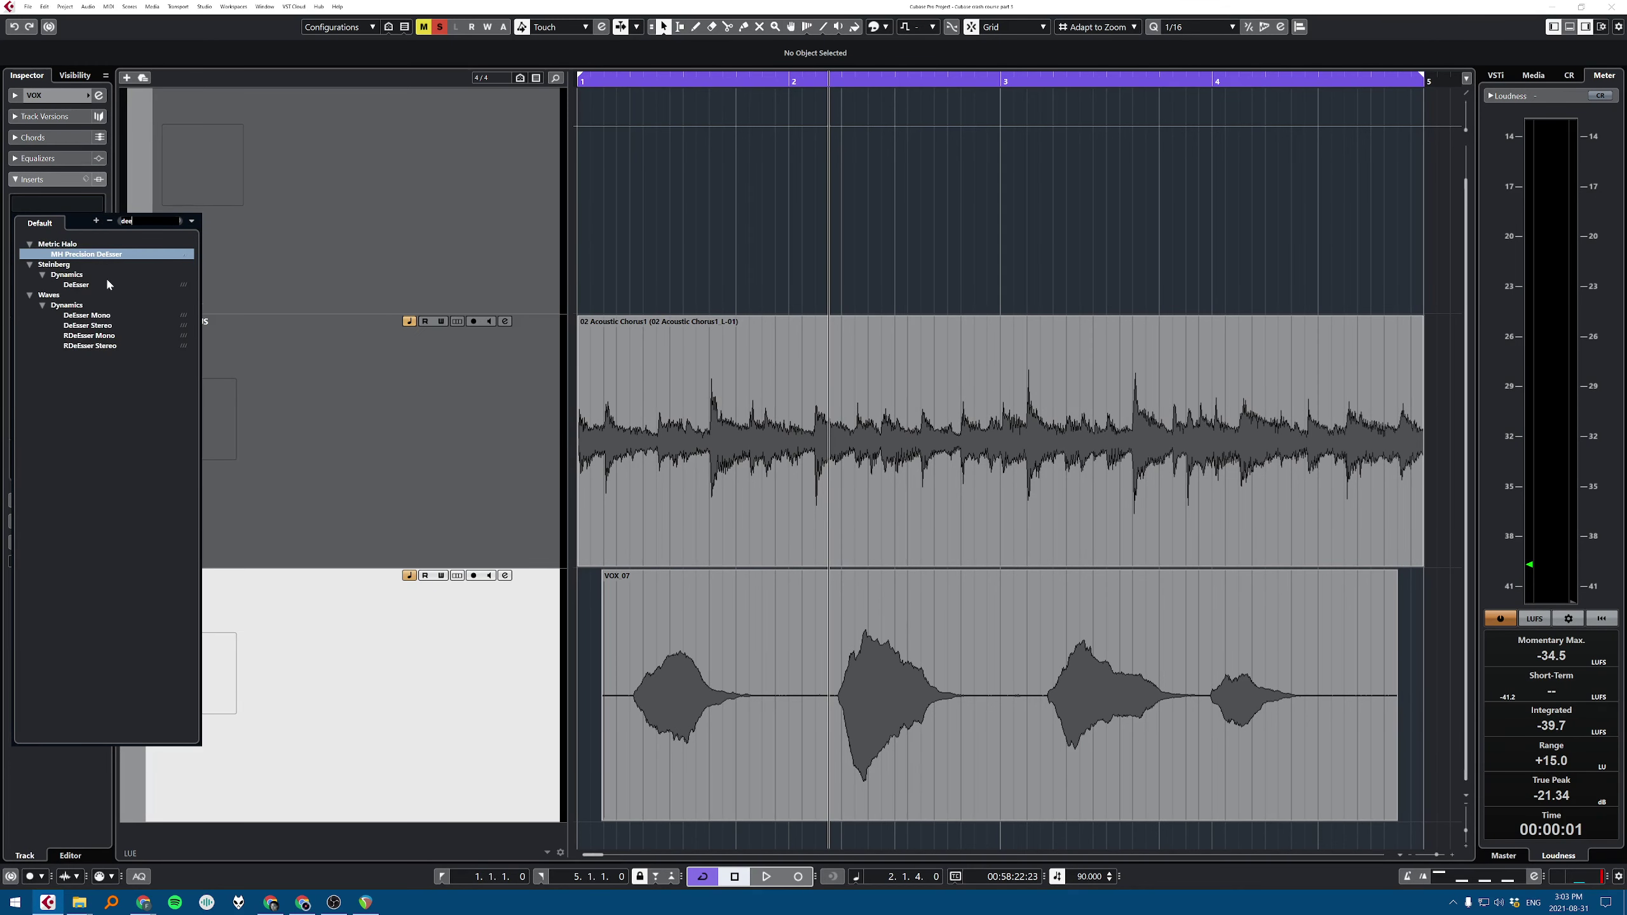
pyautogui.click(89, 281)
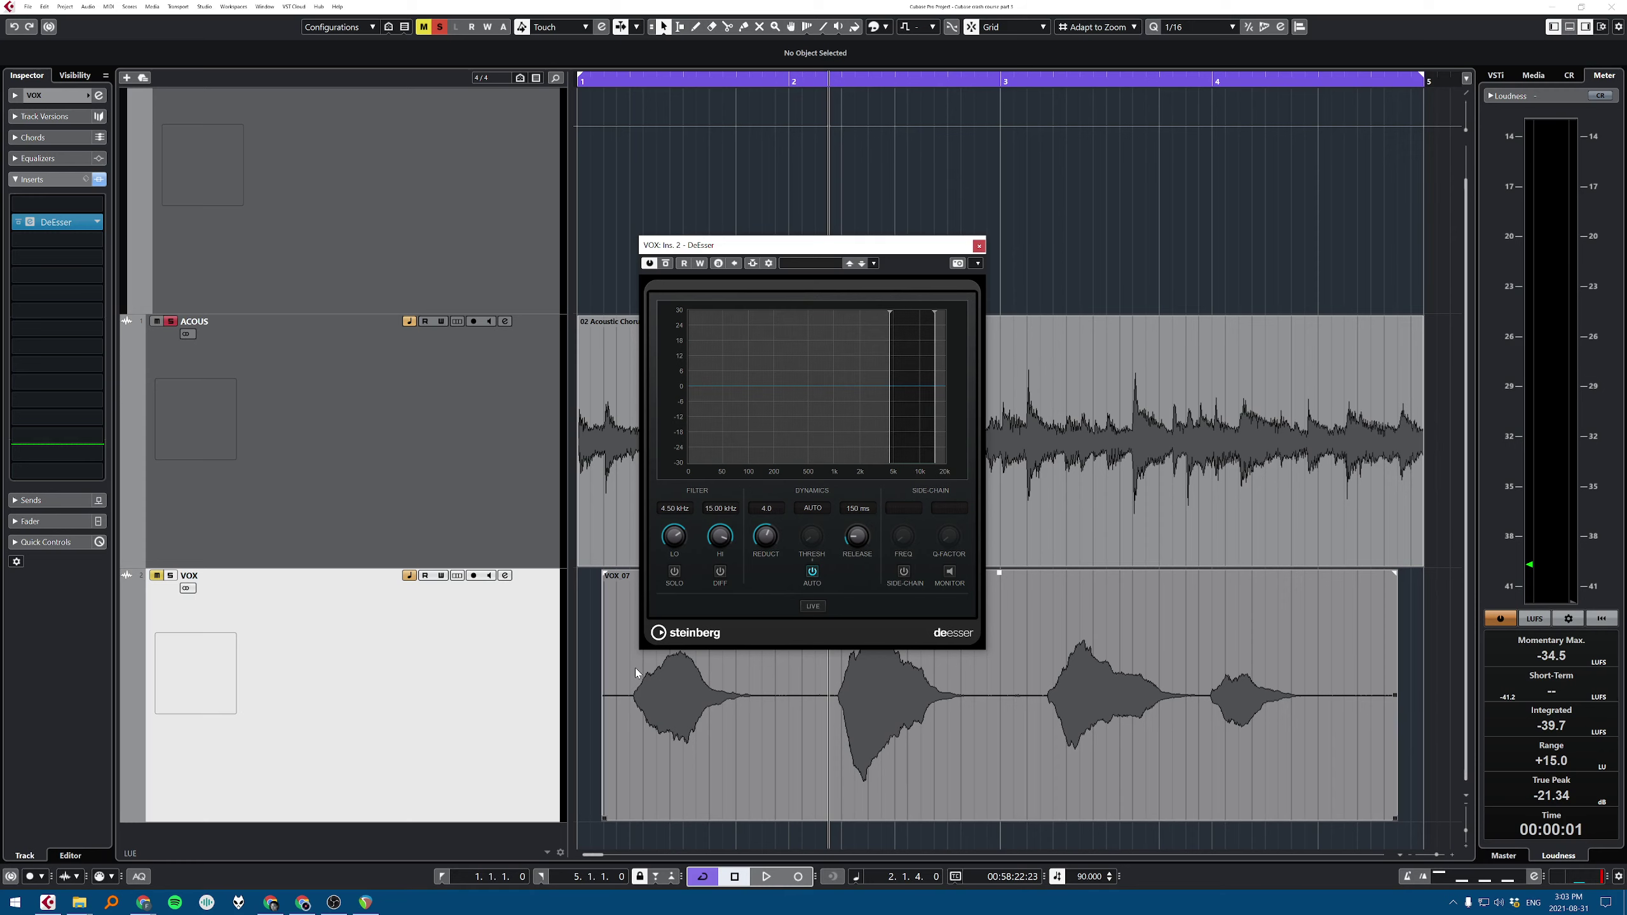
# Step: Play the start of the VOX clip, set the DeEsser's Reduction to 0.7 and replay the passage
pyautogui.keyDown('alt'); pyautogui.keyDown('shift'); pyautogui.click(623, 677); pyautogui.keyUp('shift'); pyautogui.keyUp('alt')
pyautogui.press('space')
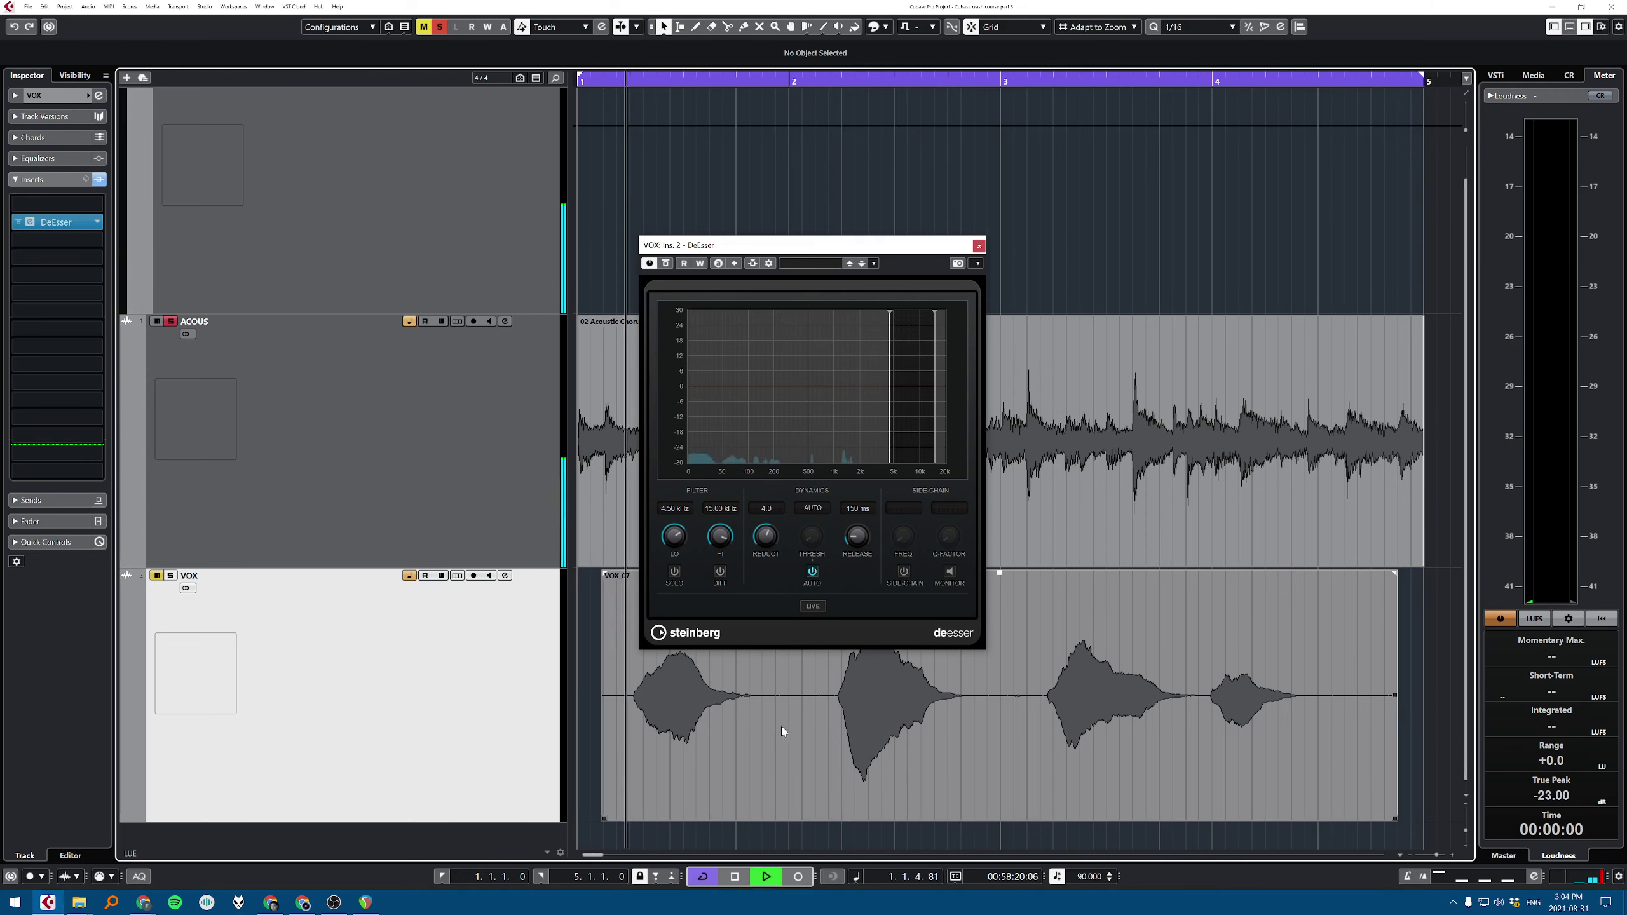
pyautogui.press('space')
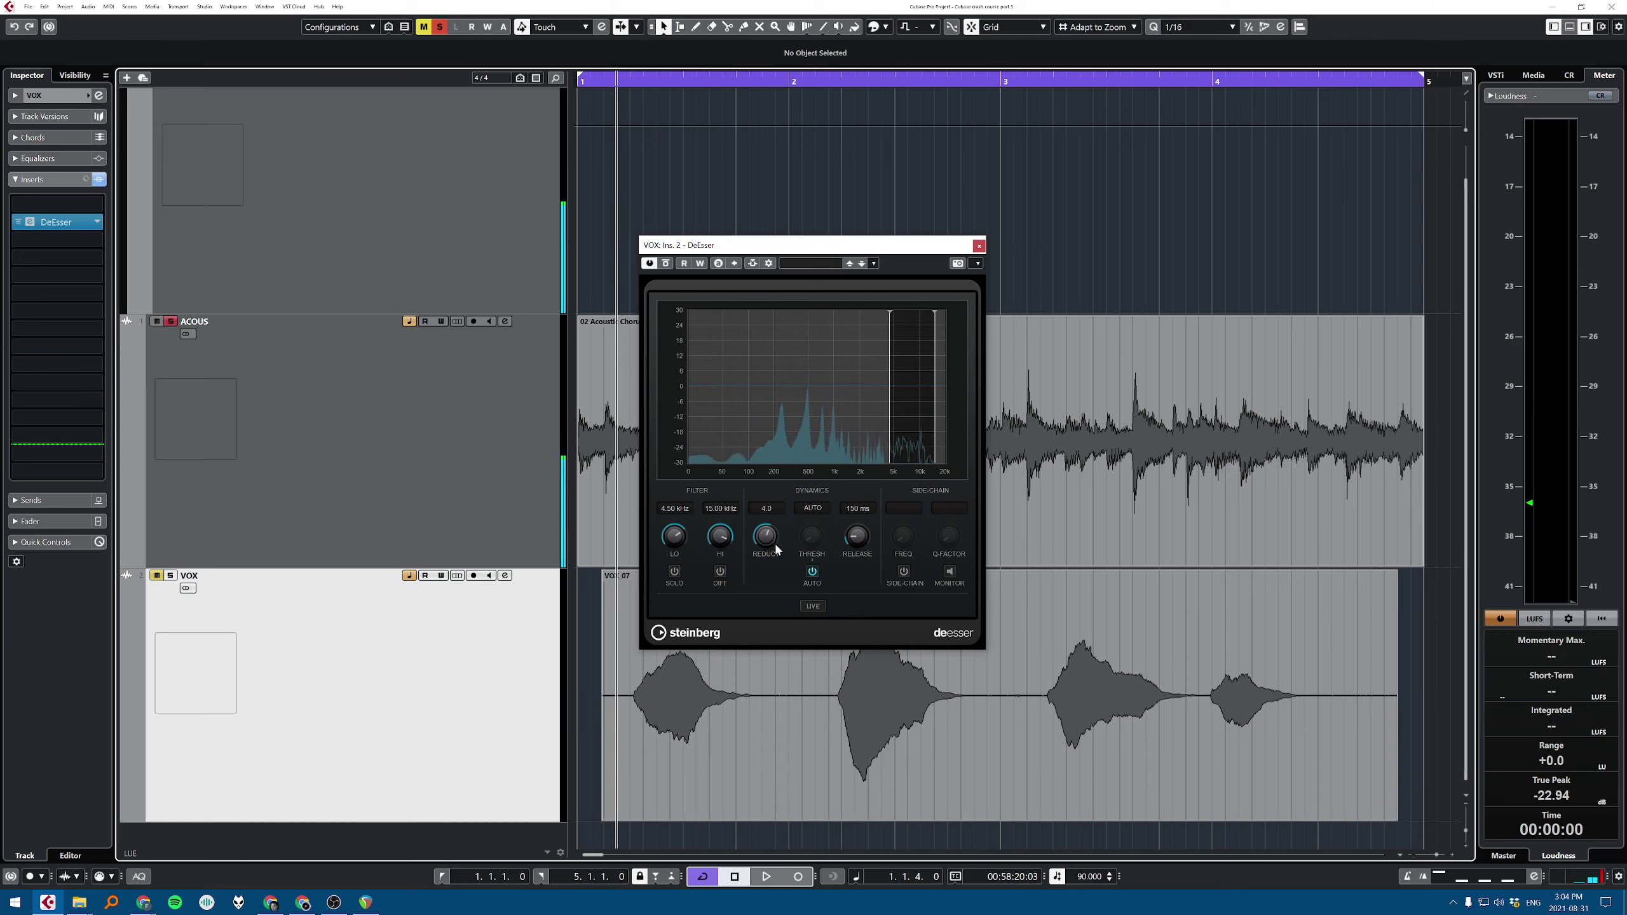
pyautogui.moveTo(775, 550); pyautogui.dragTo(761, 572)
pyautogui.press('space')
pyautogui.press('space')
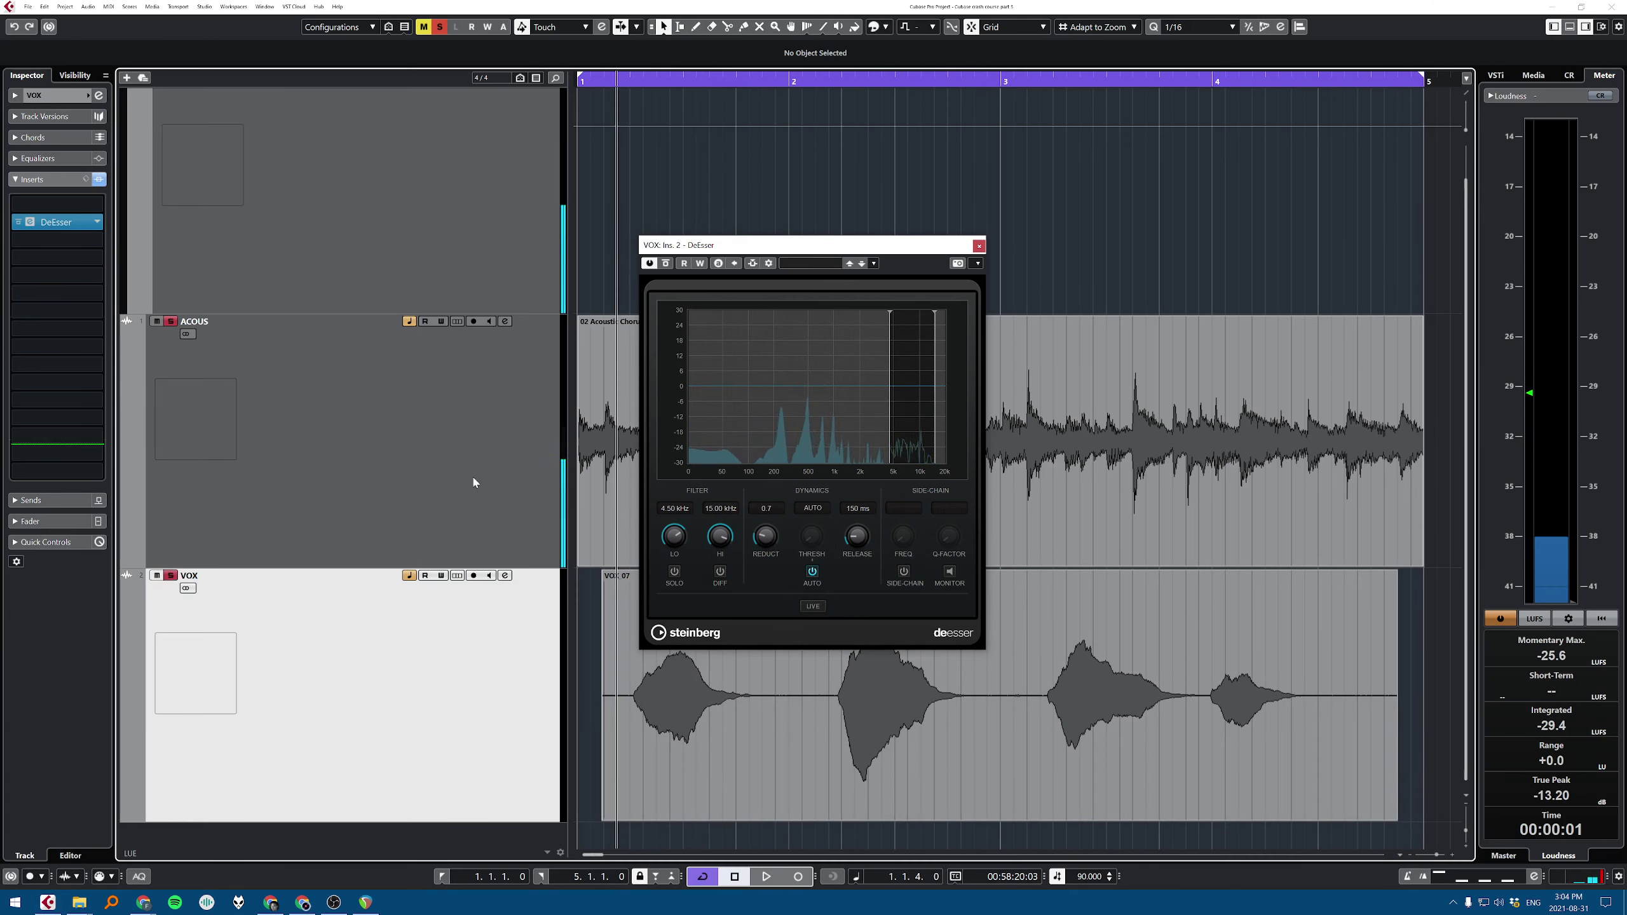
# Step: Take the ACOUS track out of solo and play back VOX on its own through the DeEsser
pyautogui.click(472, 474)
pyautogui.click(499, 743)
pyautogui.press('space')
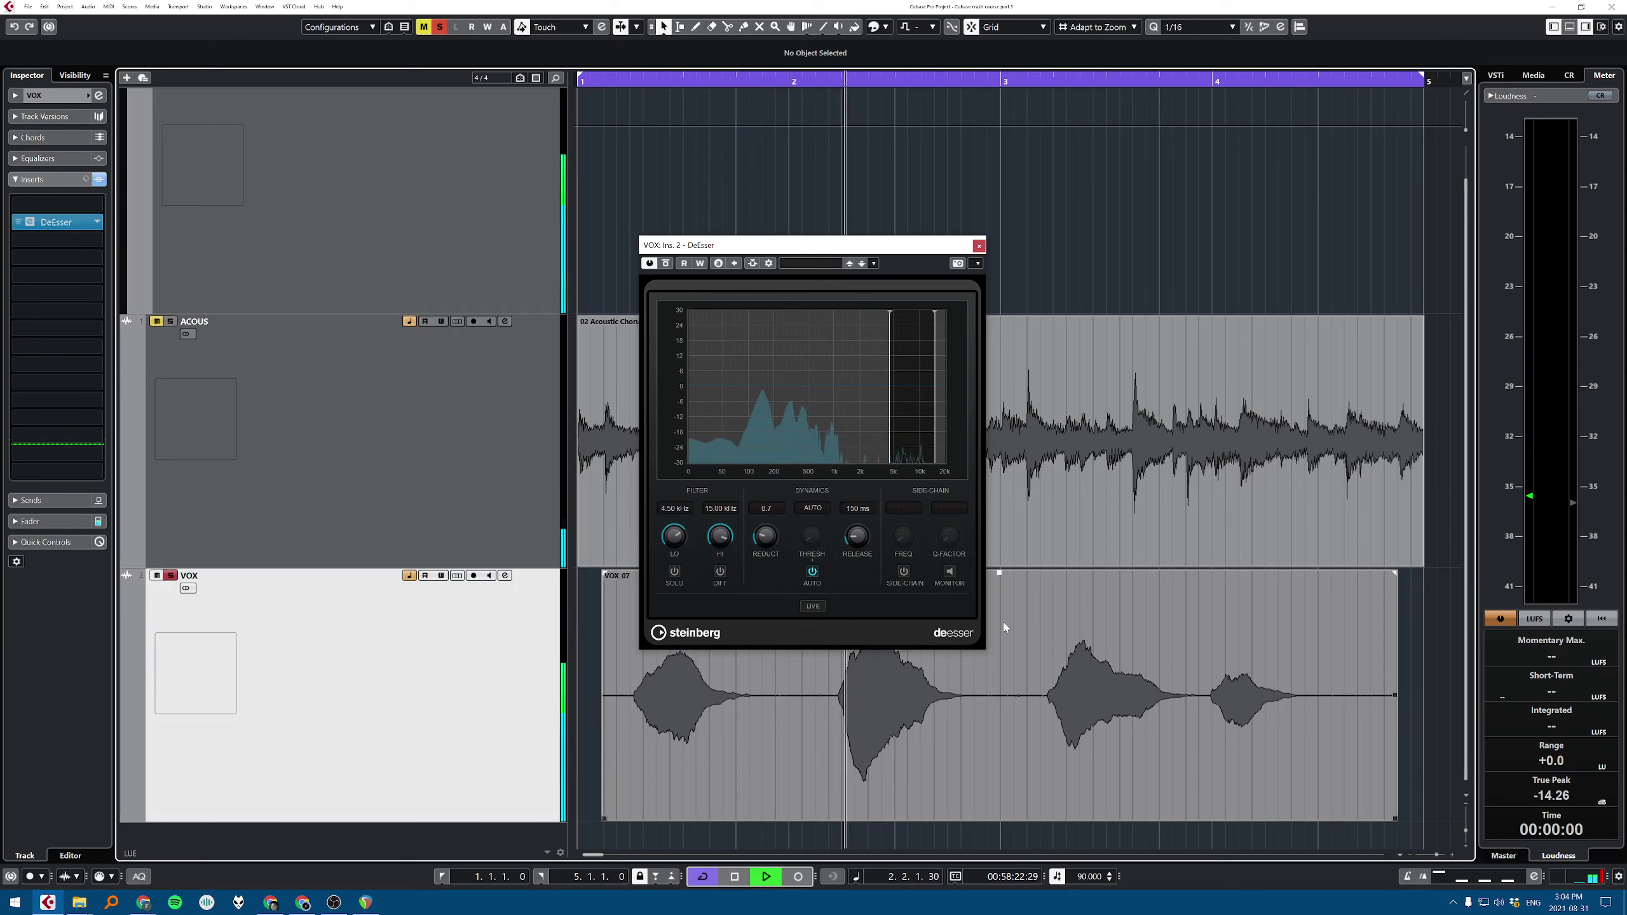
# Step: Stop playback and compare the DeEsser's Reduction on the live vocal input at 10.0 and at 0.0
pyautogui.press('space')
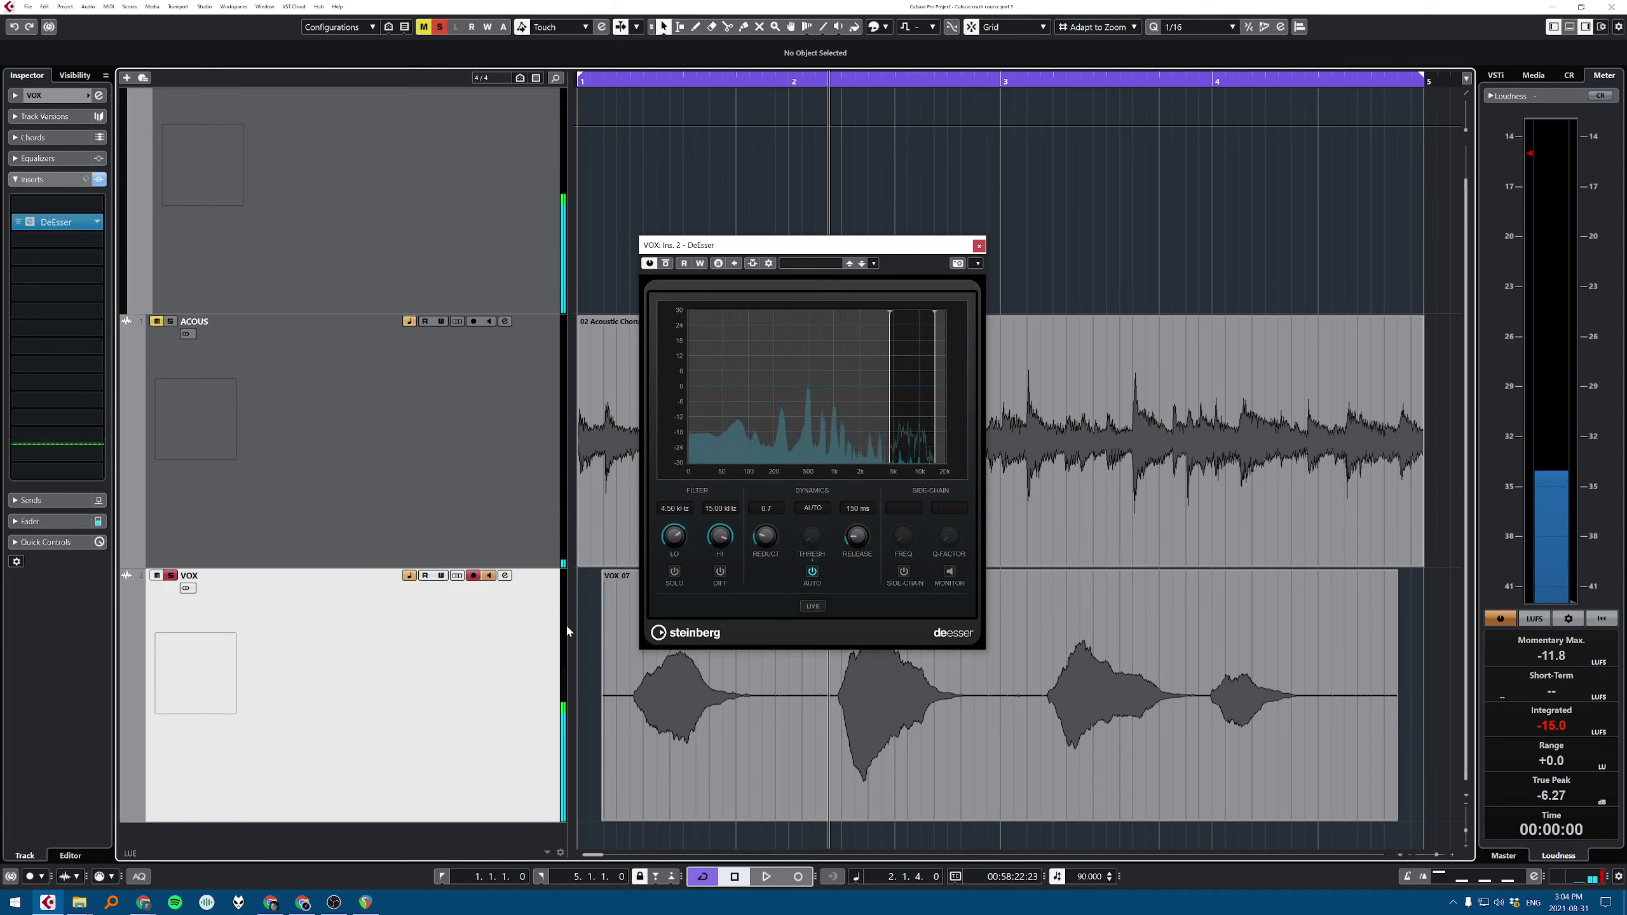
pyautogui.moveTo(765, 536); pyautogui.dragTo(796, 315)
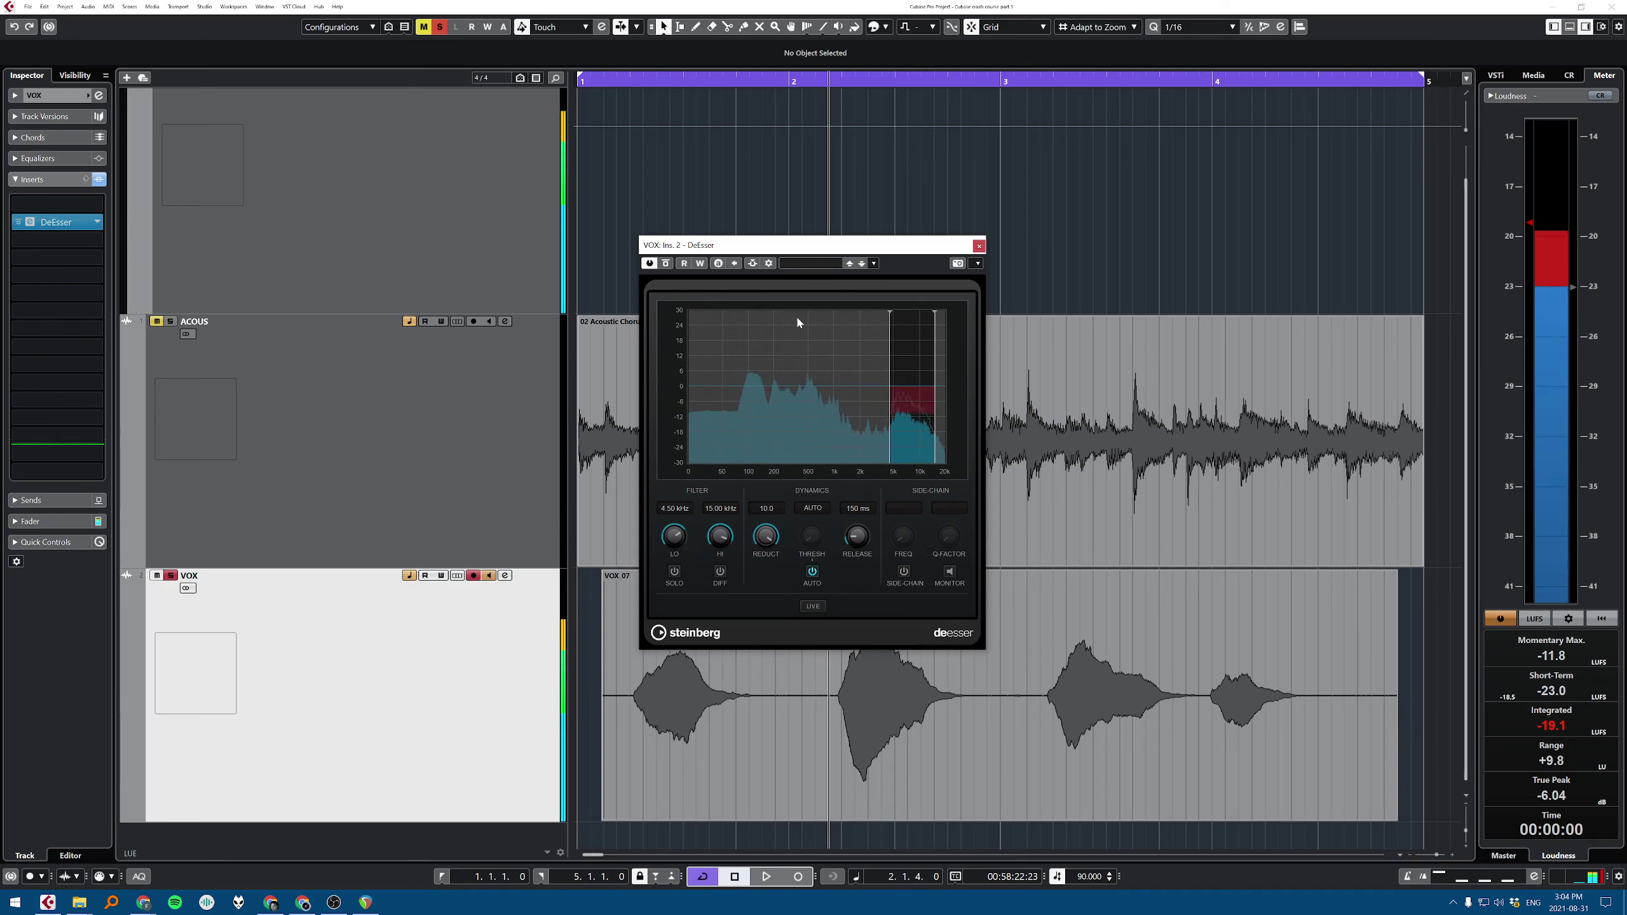
pyautogui.moveTo(765, 535); pyautogui.dragTo(772, 575)
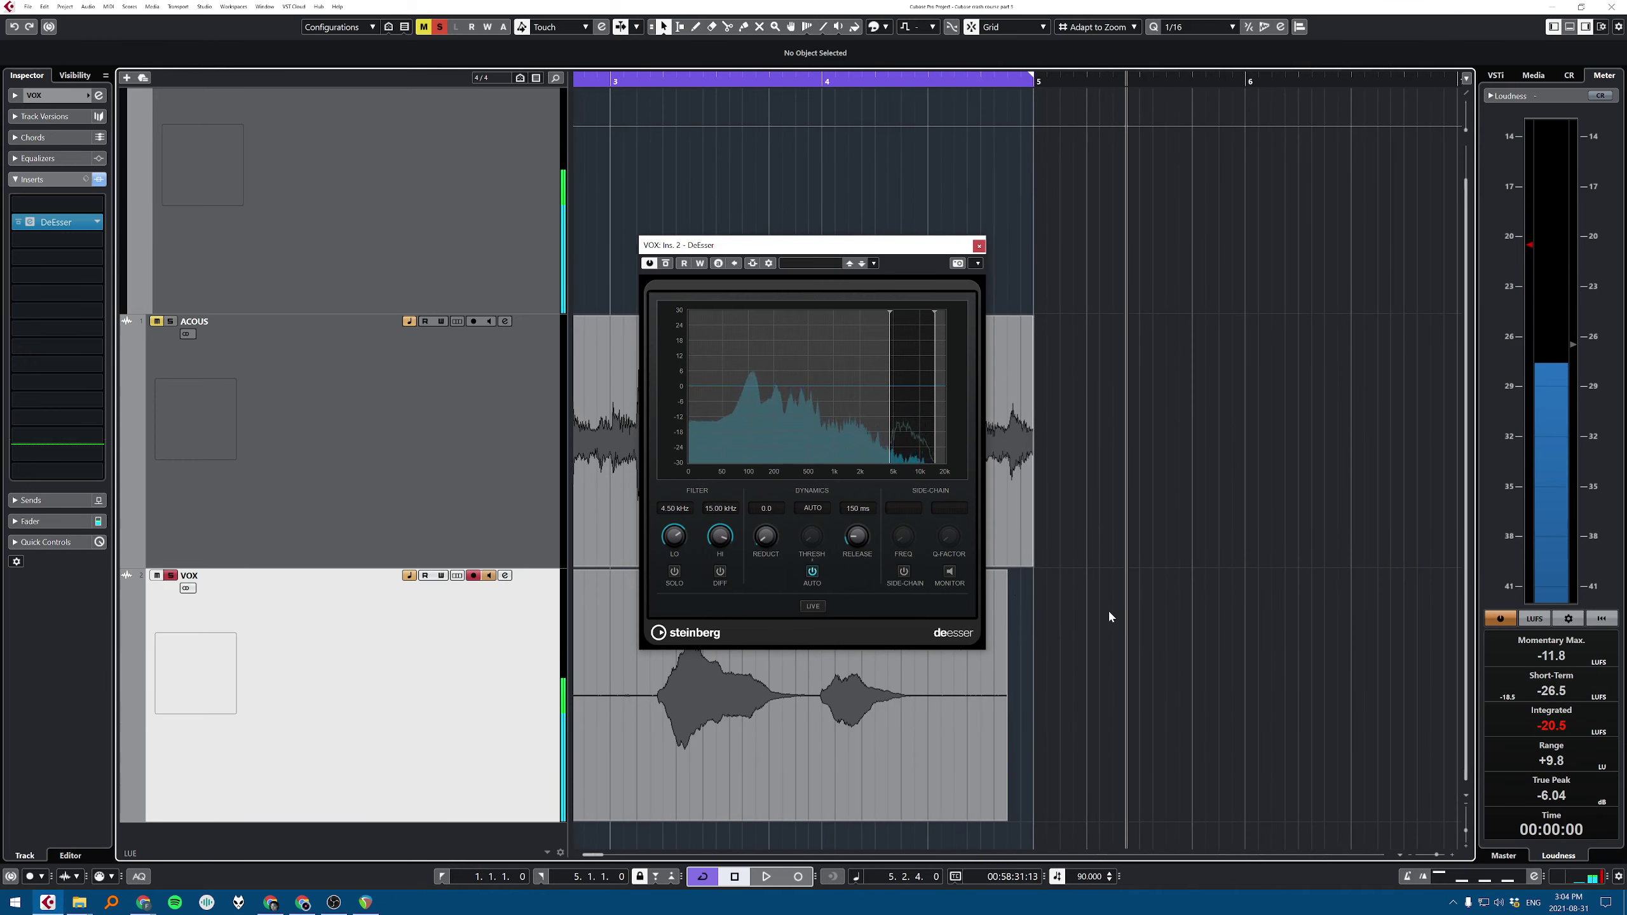
# Step: Record a short vocal take on VOX just past bar 5 and loop the project's playback around the new clip
pyautogui.press('KP_Multiply')
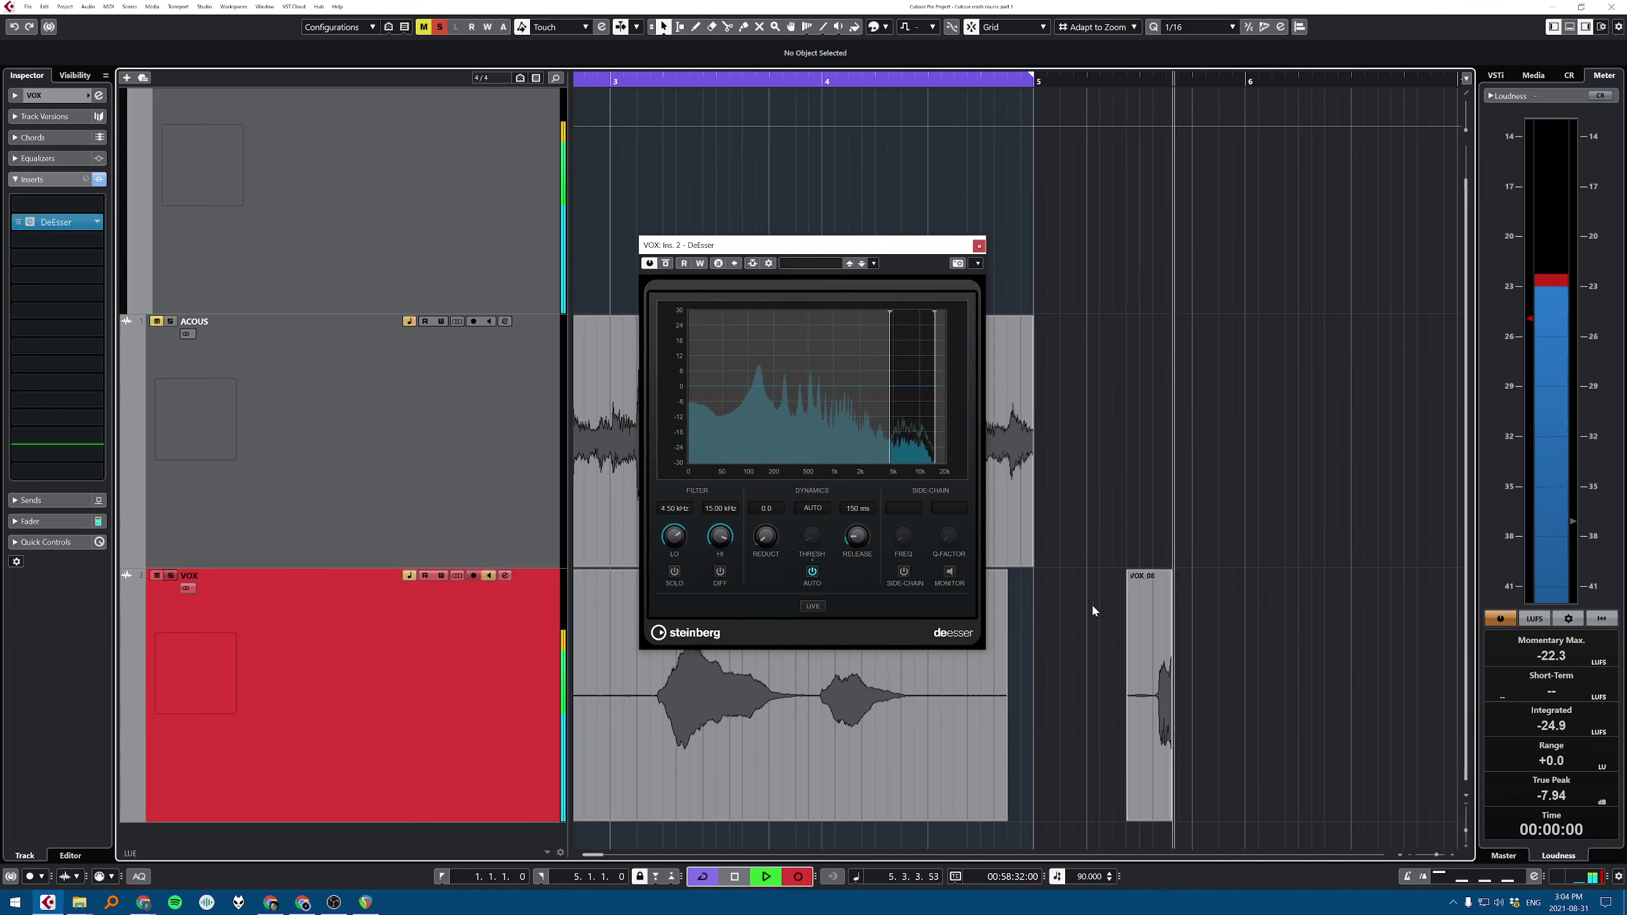
pyautogui.press('space')
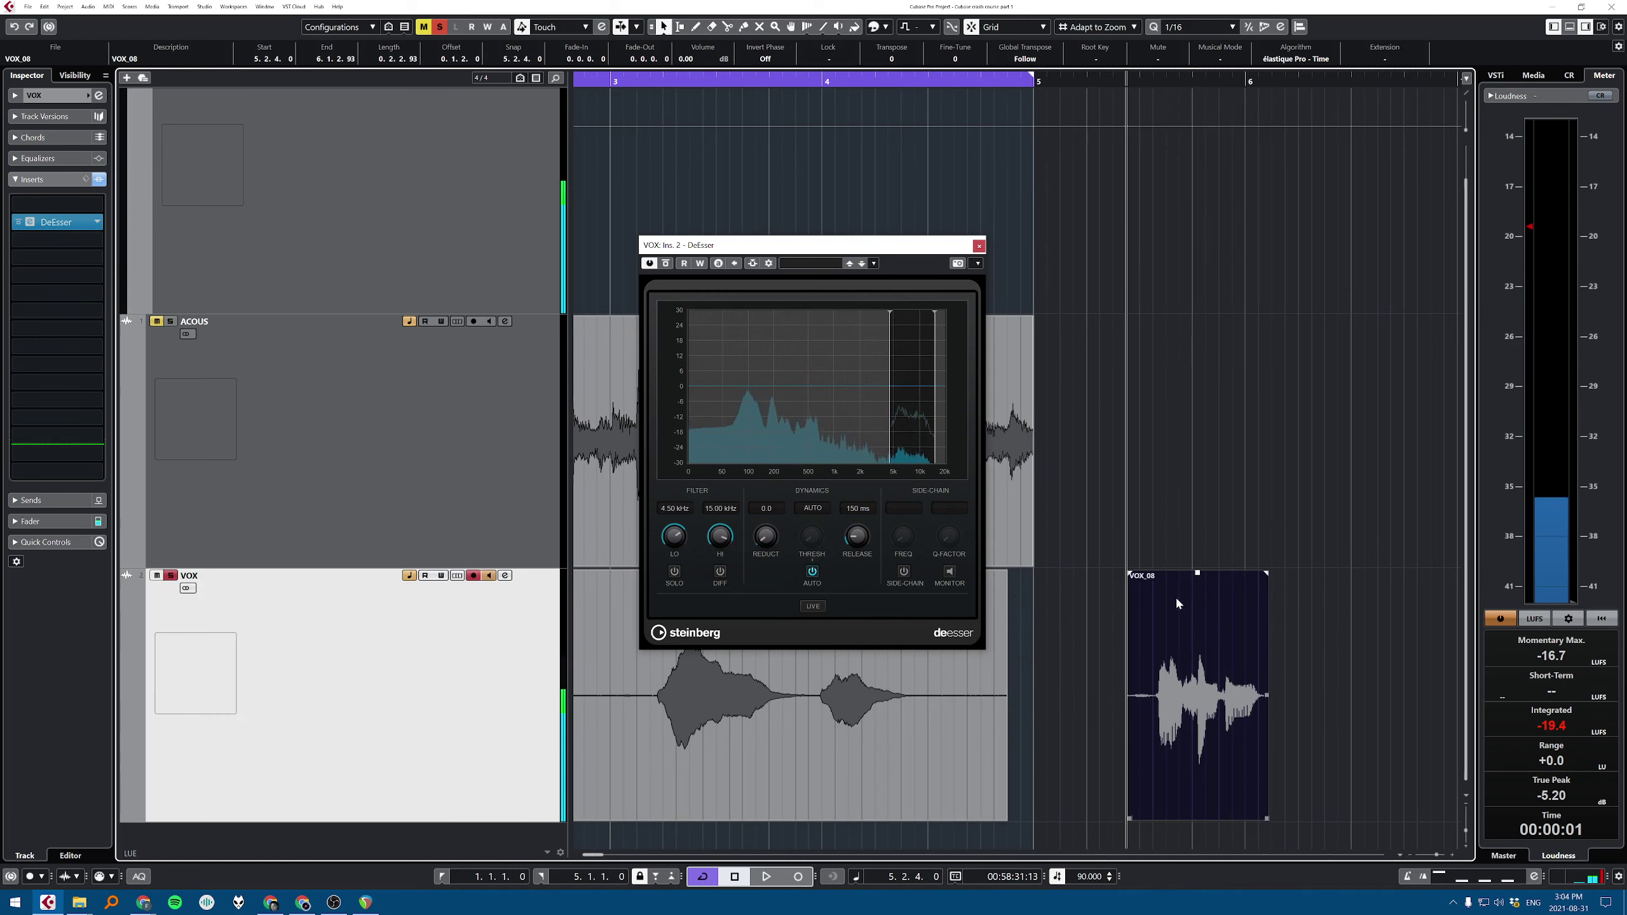
pyautogui.press('r')
pyautogui.press('space')
pyautogui.press('space')
pyautogui.press('space')
pyautogui.moveTo(1317, 630); pyautogui.dragTo(1170, 677)
pyautogui.press('p')
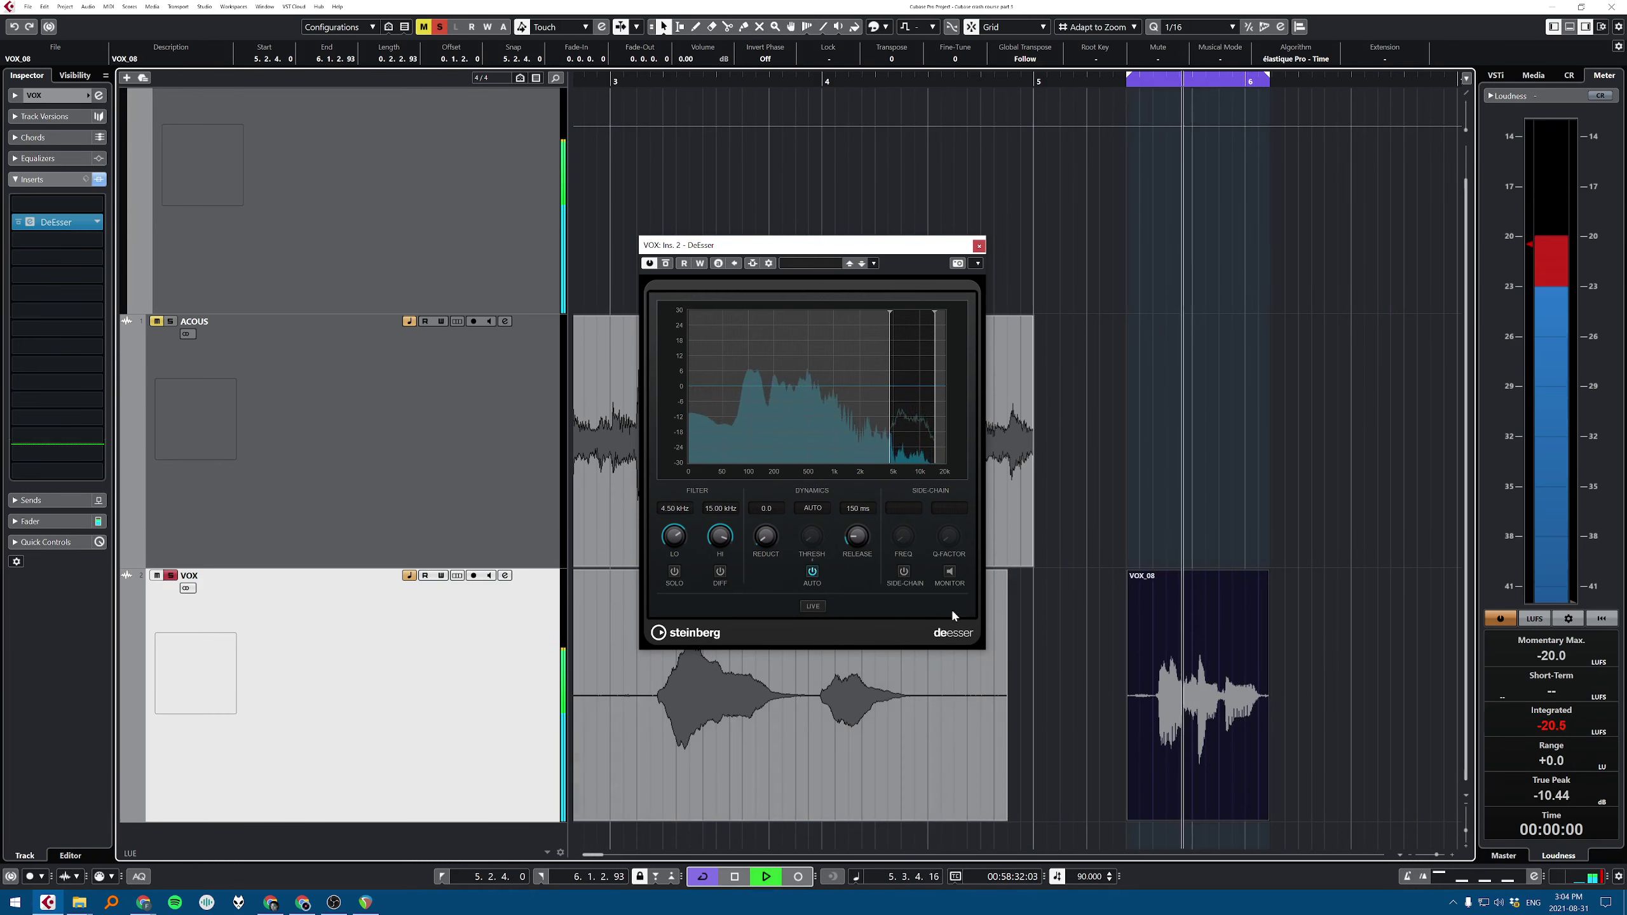
# Step: Audition the looped vocal take with the DeEsser's Reduction at 10.0 and at about 2.0, and stop playback
pyautogui.moveTo(771, 539); pyautogui.dragTo(805, 347)
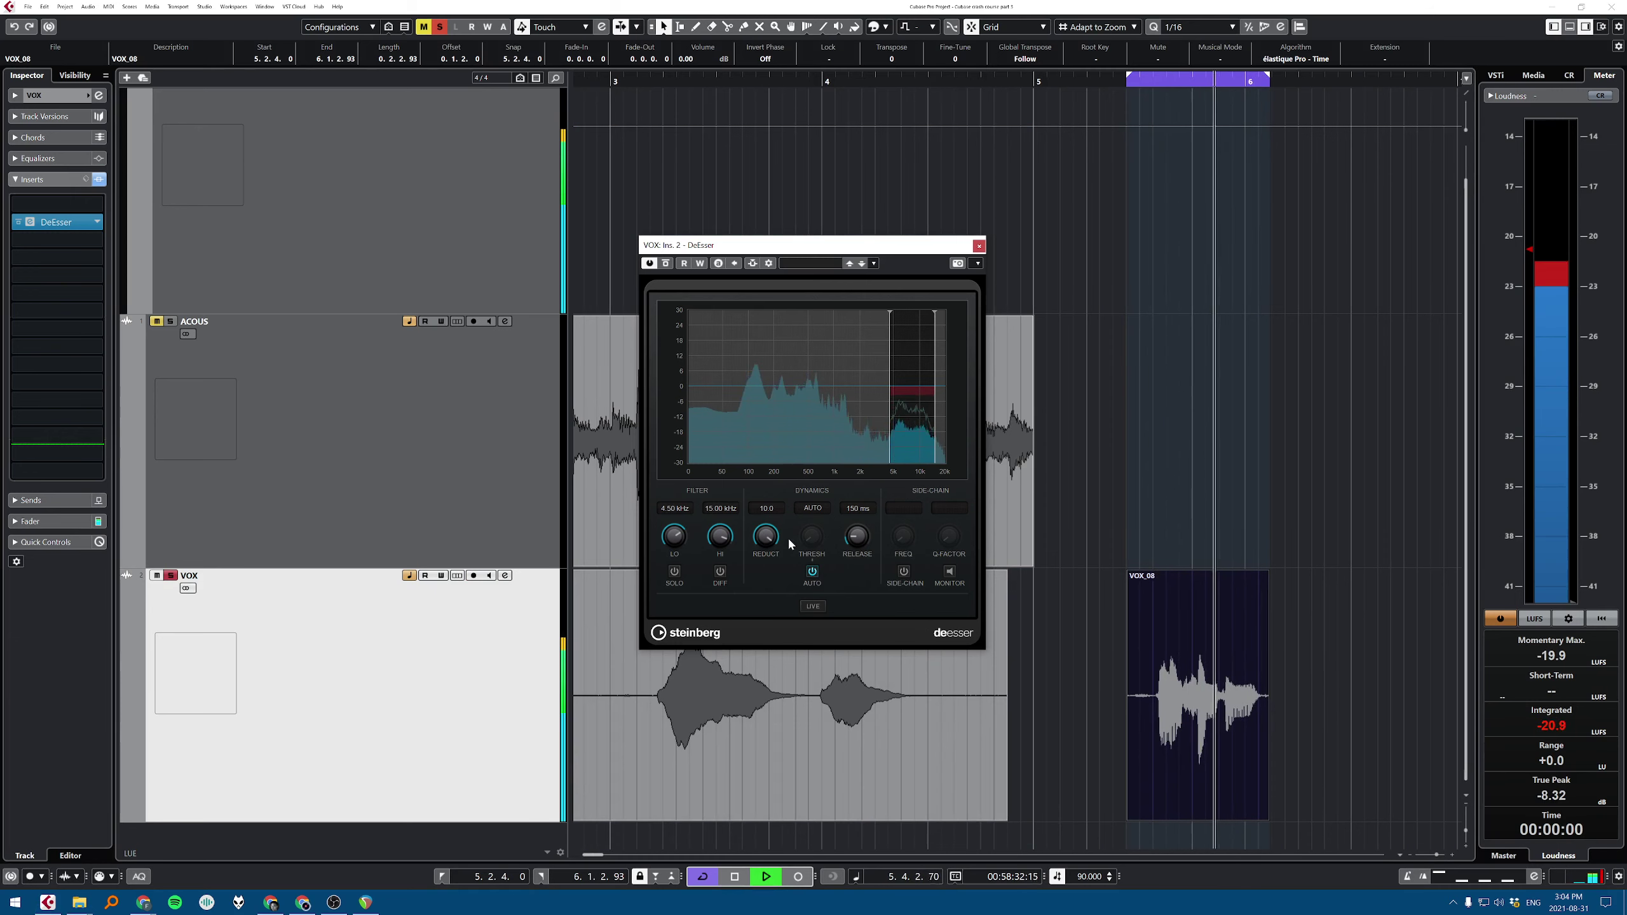
pyautogui.moveTo(767, 537); pyautogui.dragTo(756, 587)
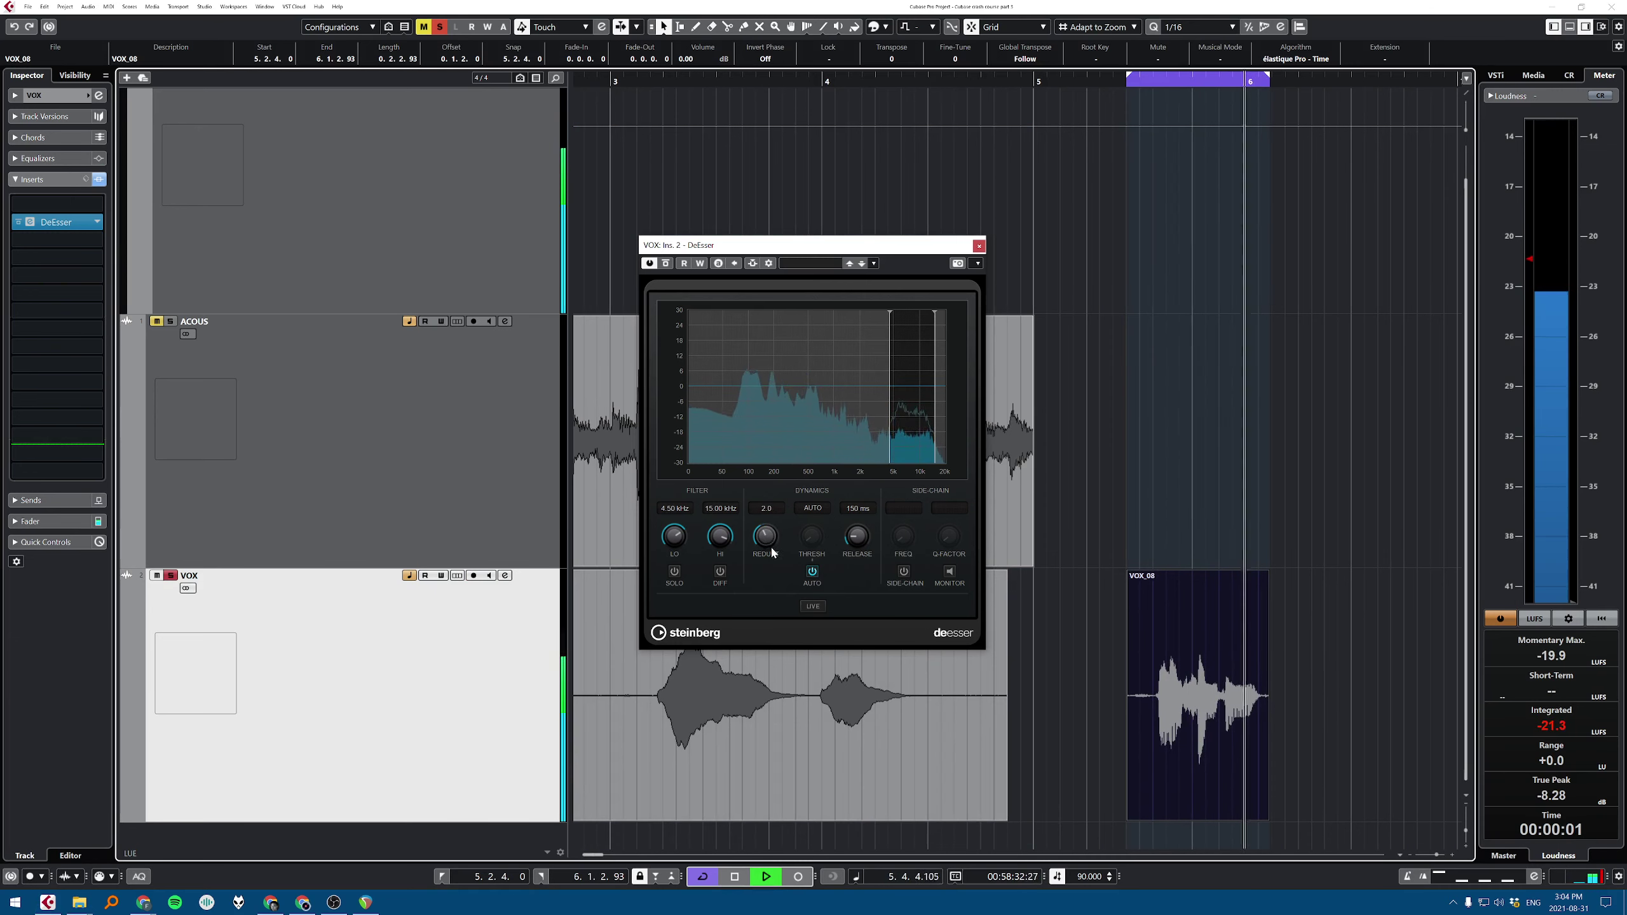
pyautogui.press('space')
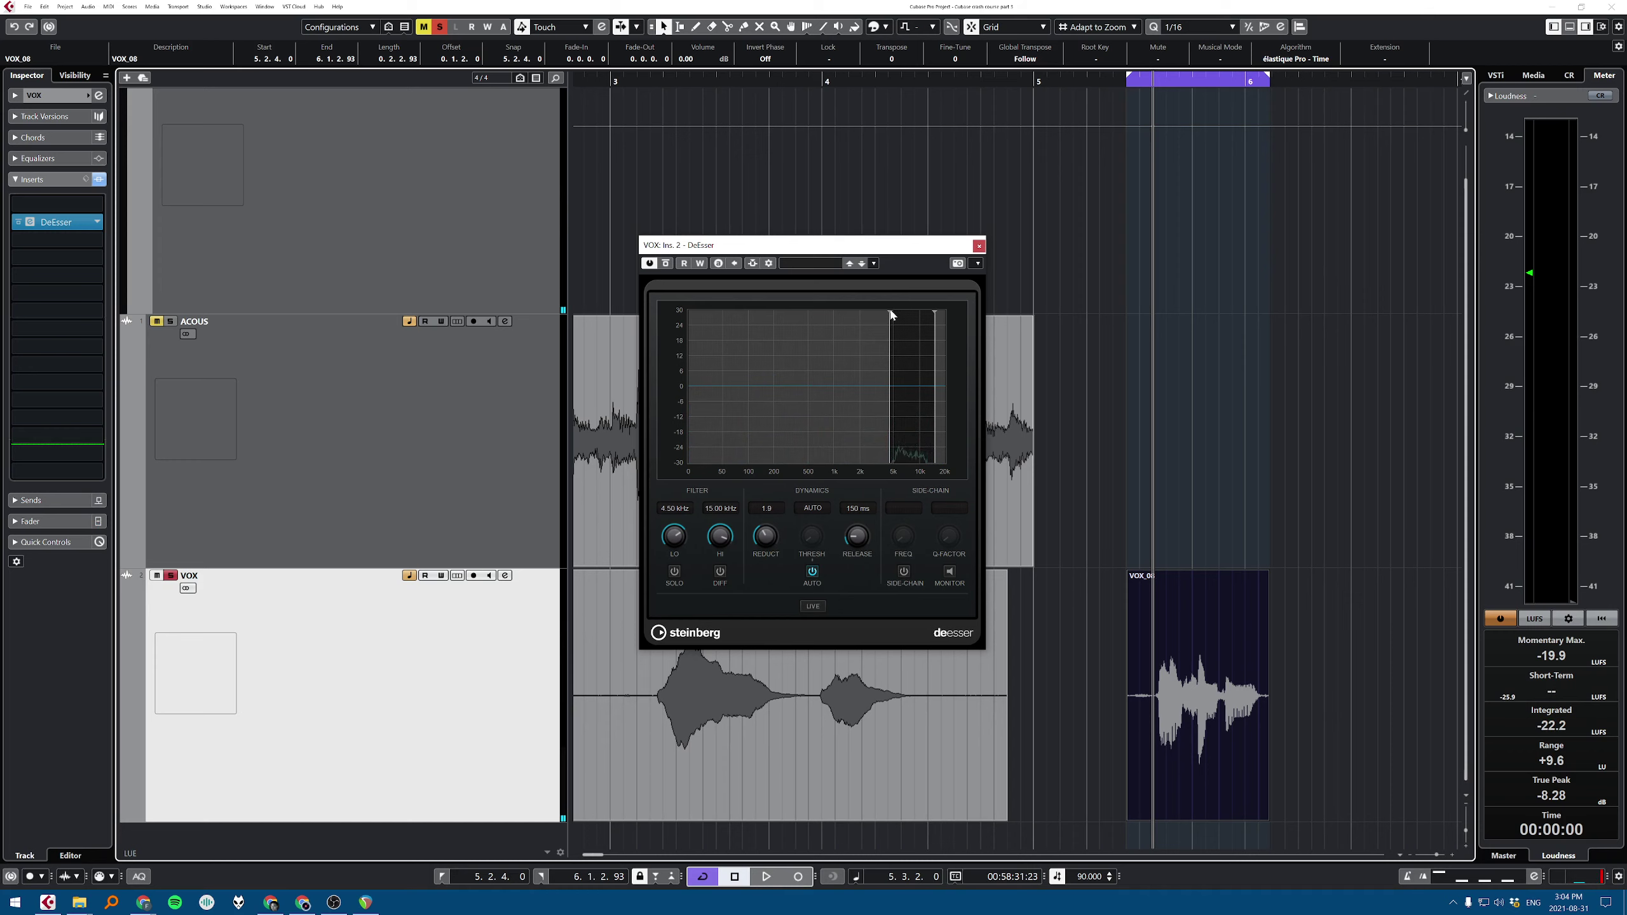
# Step: Adjust the DeEsser's filter range while auditioning the vocal take, ending with Lo at 4.76 kHz and Hi at 15.21 kHz
pyautogui.moveTo(893, 313)
pyautogui.mouseDown()
pyautogui.moveTo(874, 312)
pyautogui.moveTo(945, 309)
pyautogui.moveTo(930, 309)
pyautogui.mouseUp()
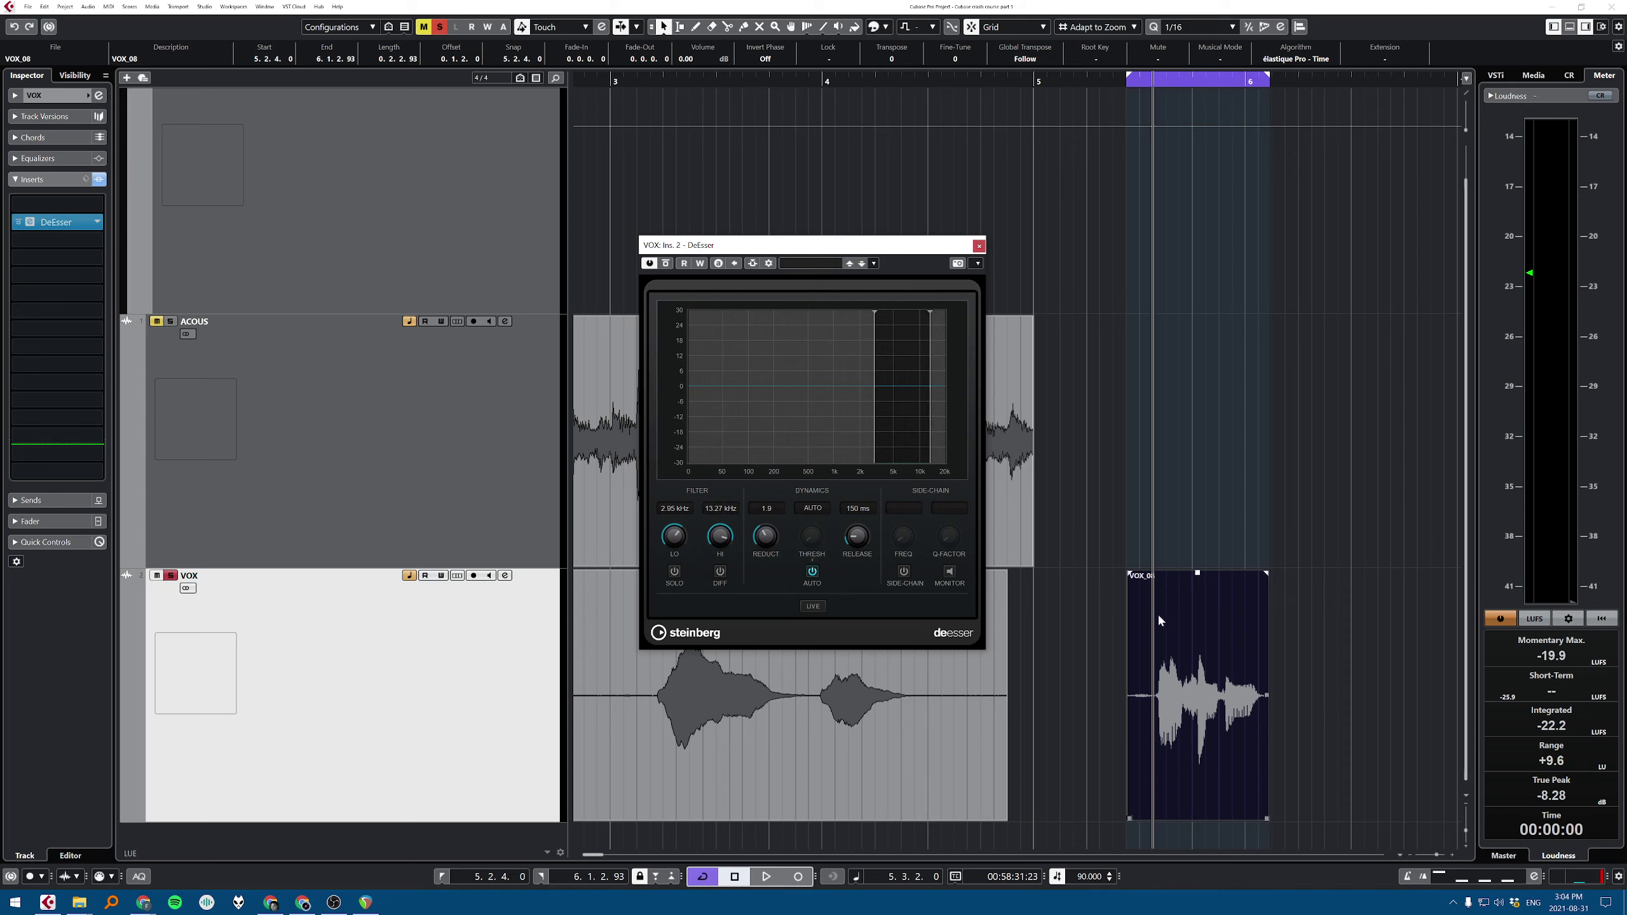
pyautogui.press('space')
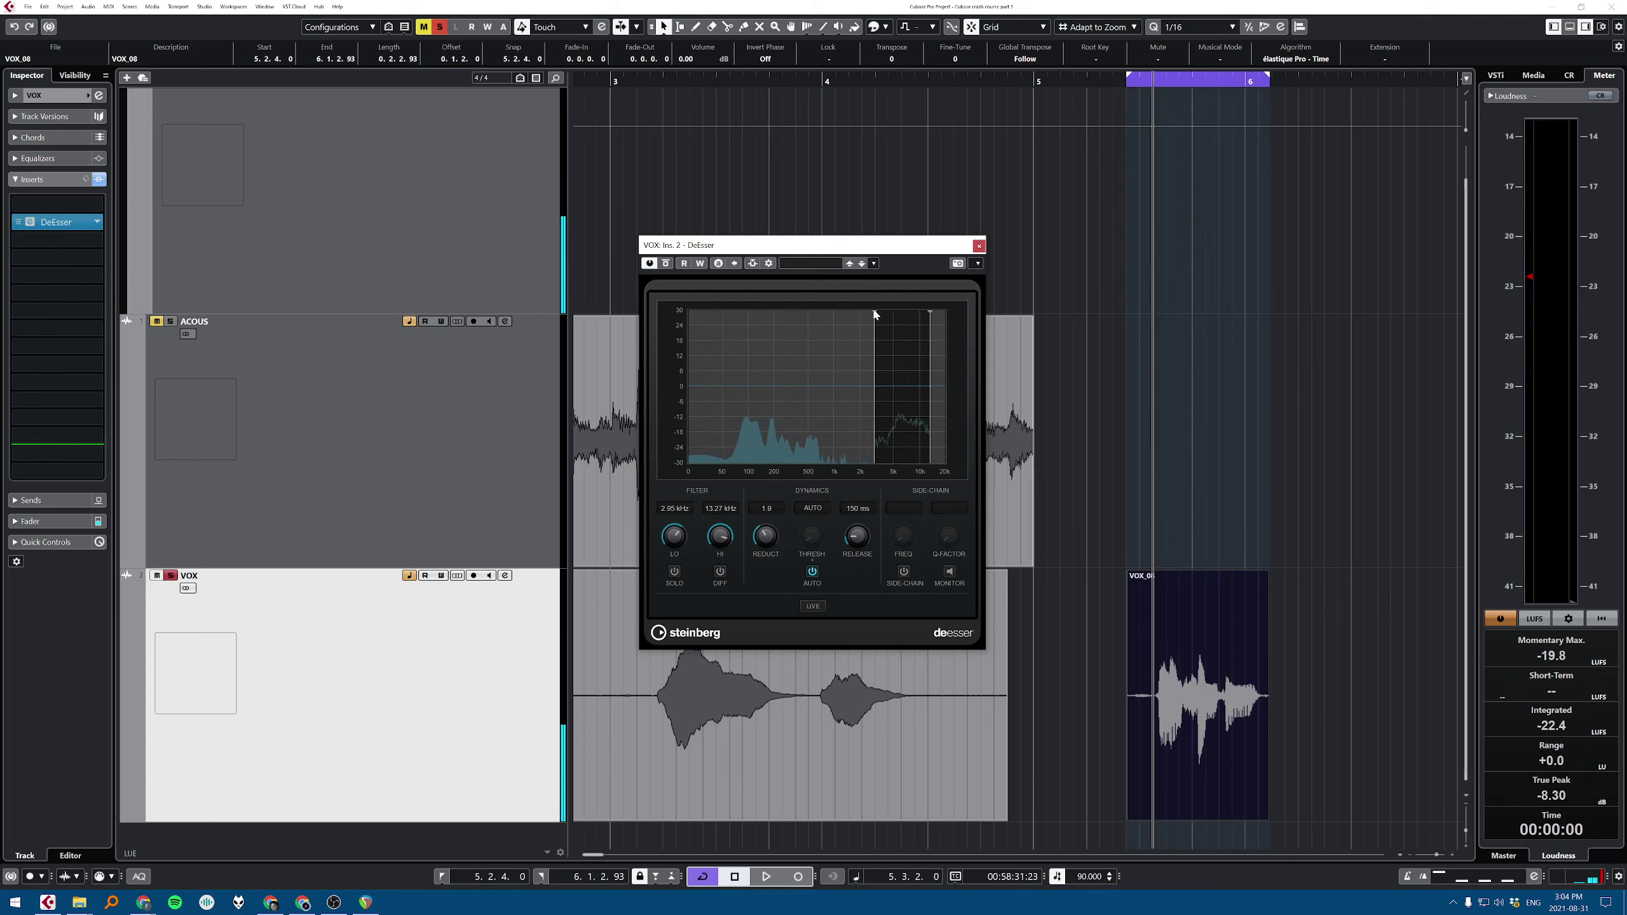
pyautogui.moveTo(875, 313); pyautogui.dragTo(952, 309)
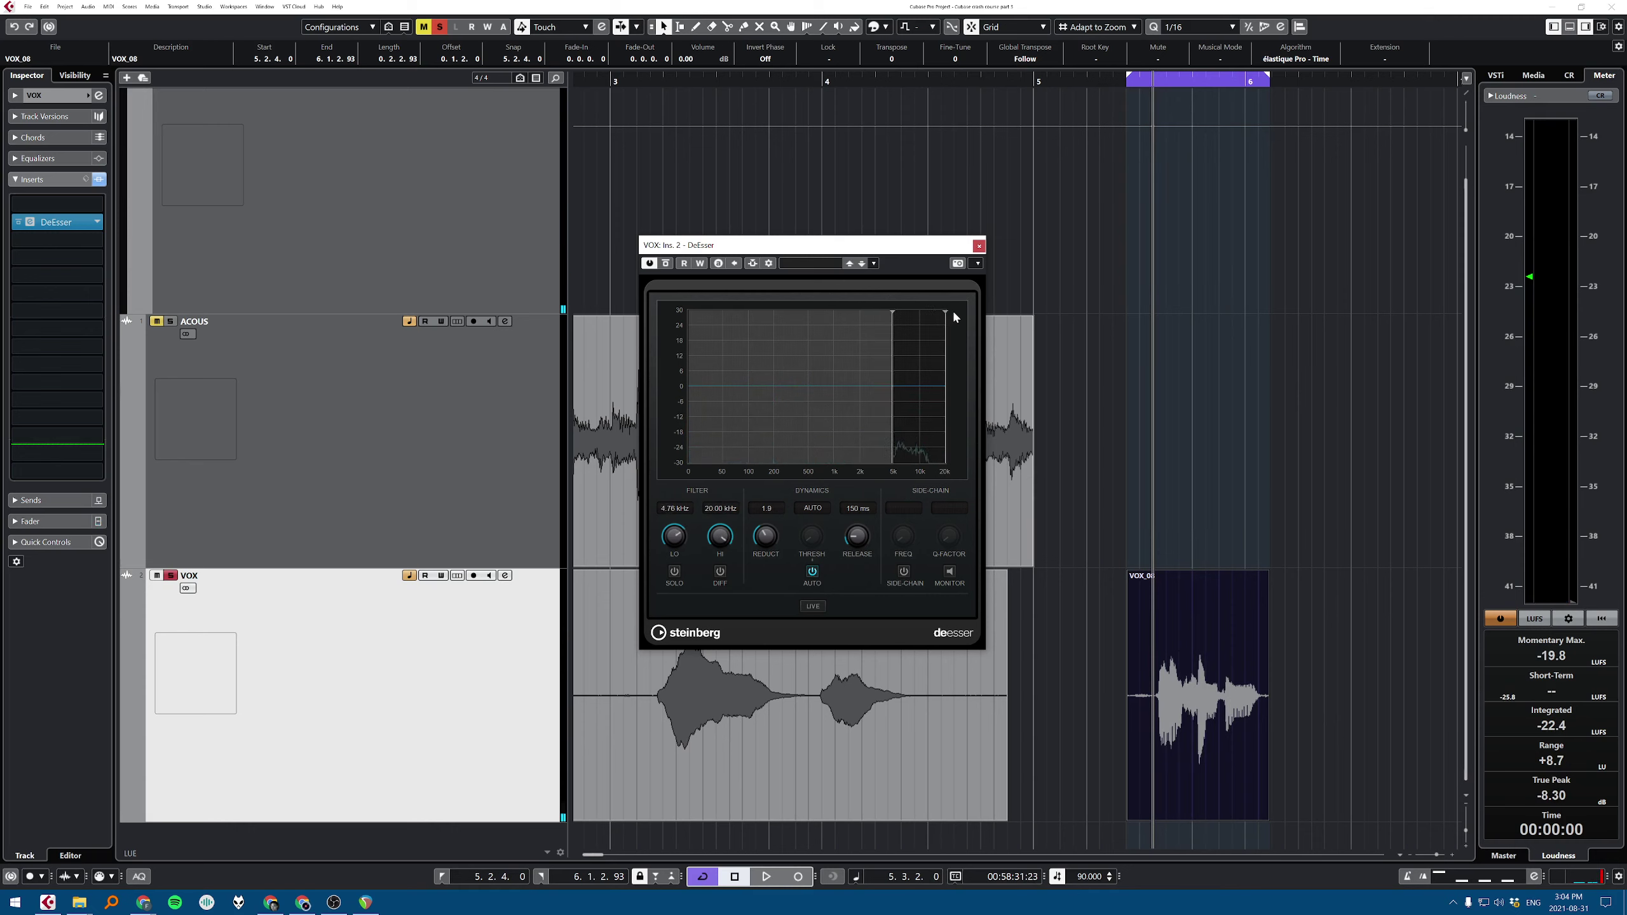
pyautogui.press('space')
pyautogui.press('space')
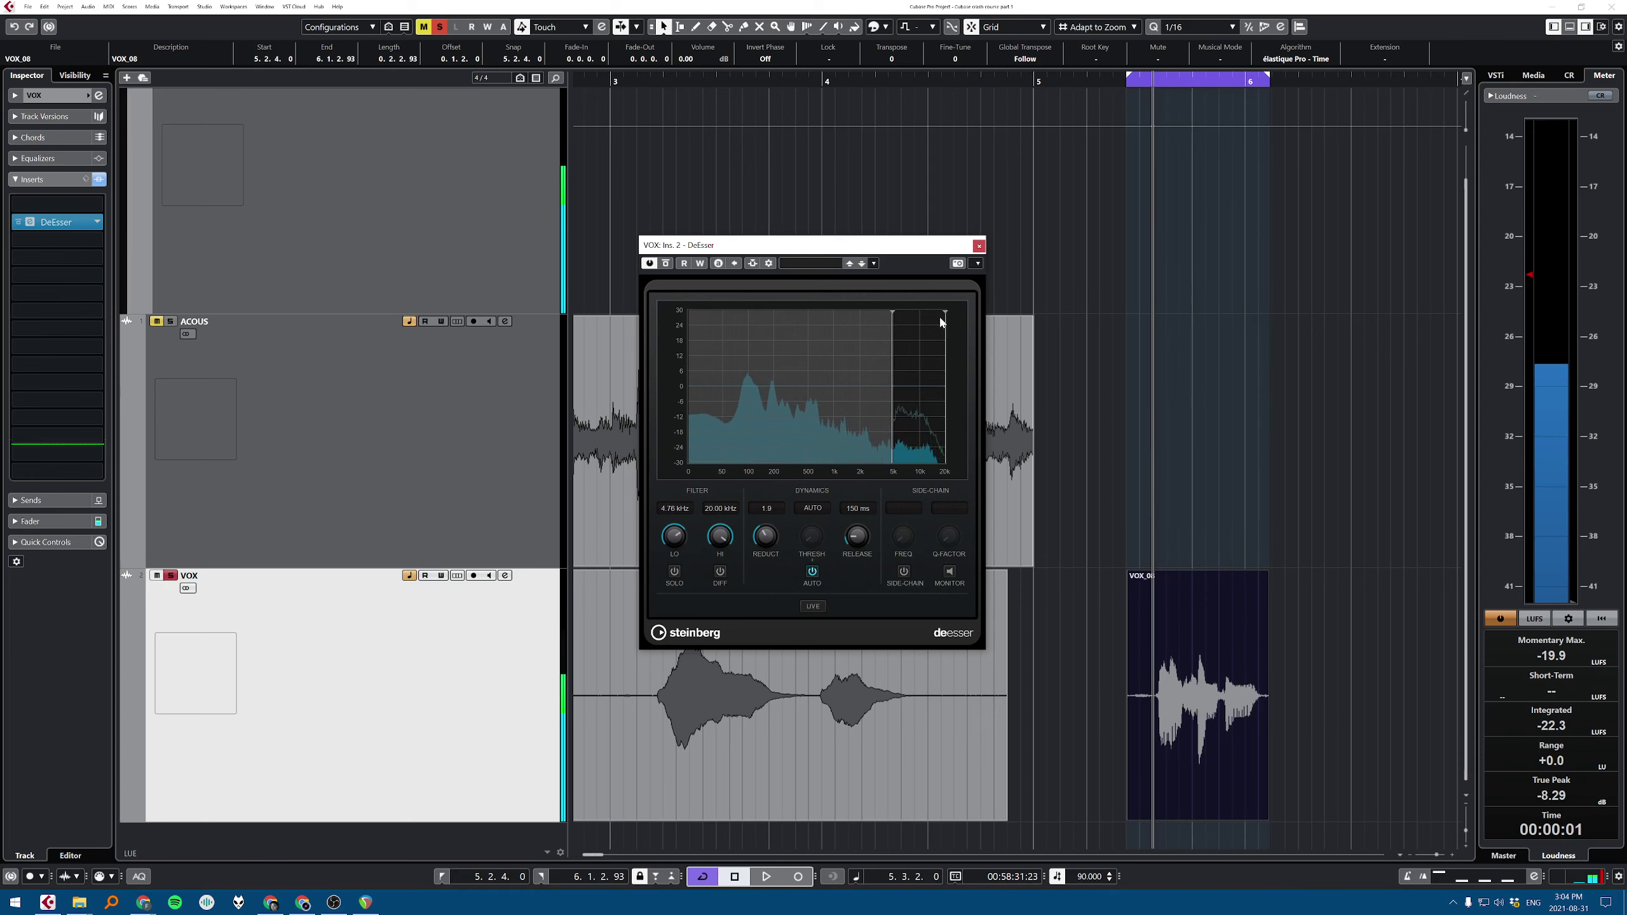
pyautogui.moveTo(954, 312); pyautogui.dragTo(937, 314)
# Step: Replay the vocal take with the DeEsser's Reduction at 10.0, set it to 2.9 and close the plugin window
pyautogui.press('space')
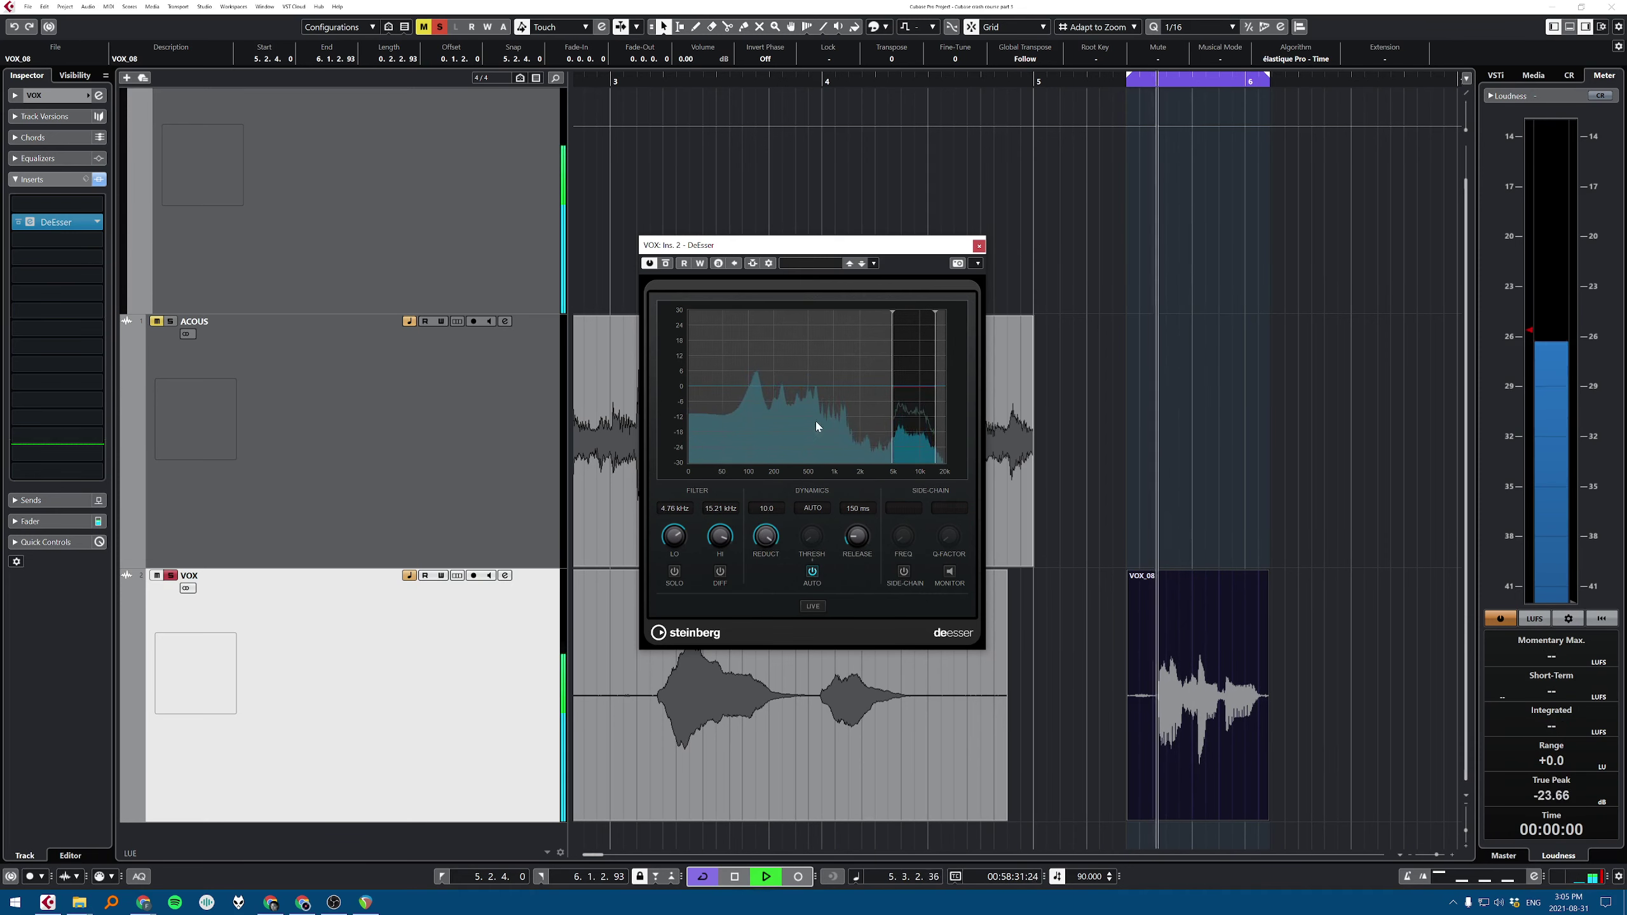
pyautogui.moveTo(756, 549)
pyautogui.mouseDown()
pyautogui.moveTo(769, 537)
pyautogui.moveTo(767, 562)
pyautogui.mouseUp()
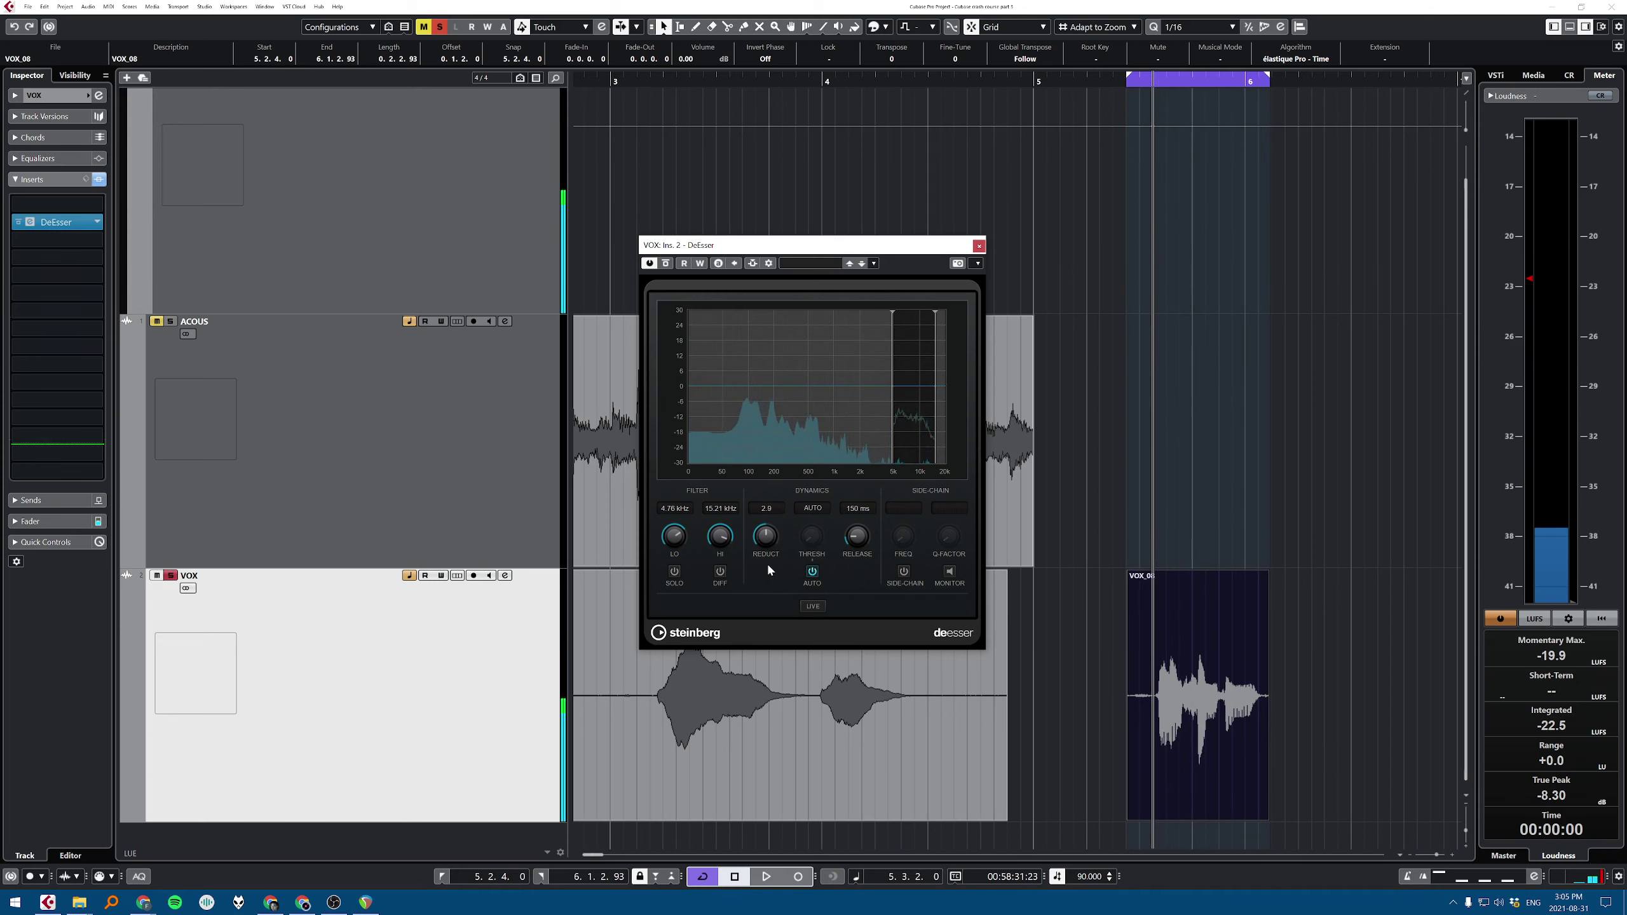
pyautogui.click(979, 246)
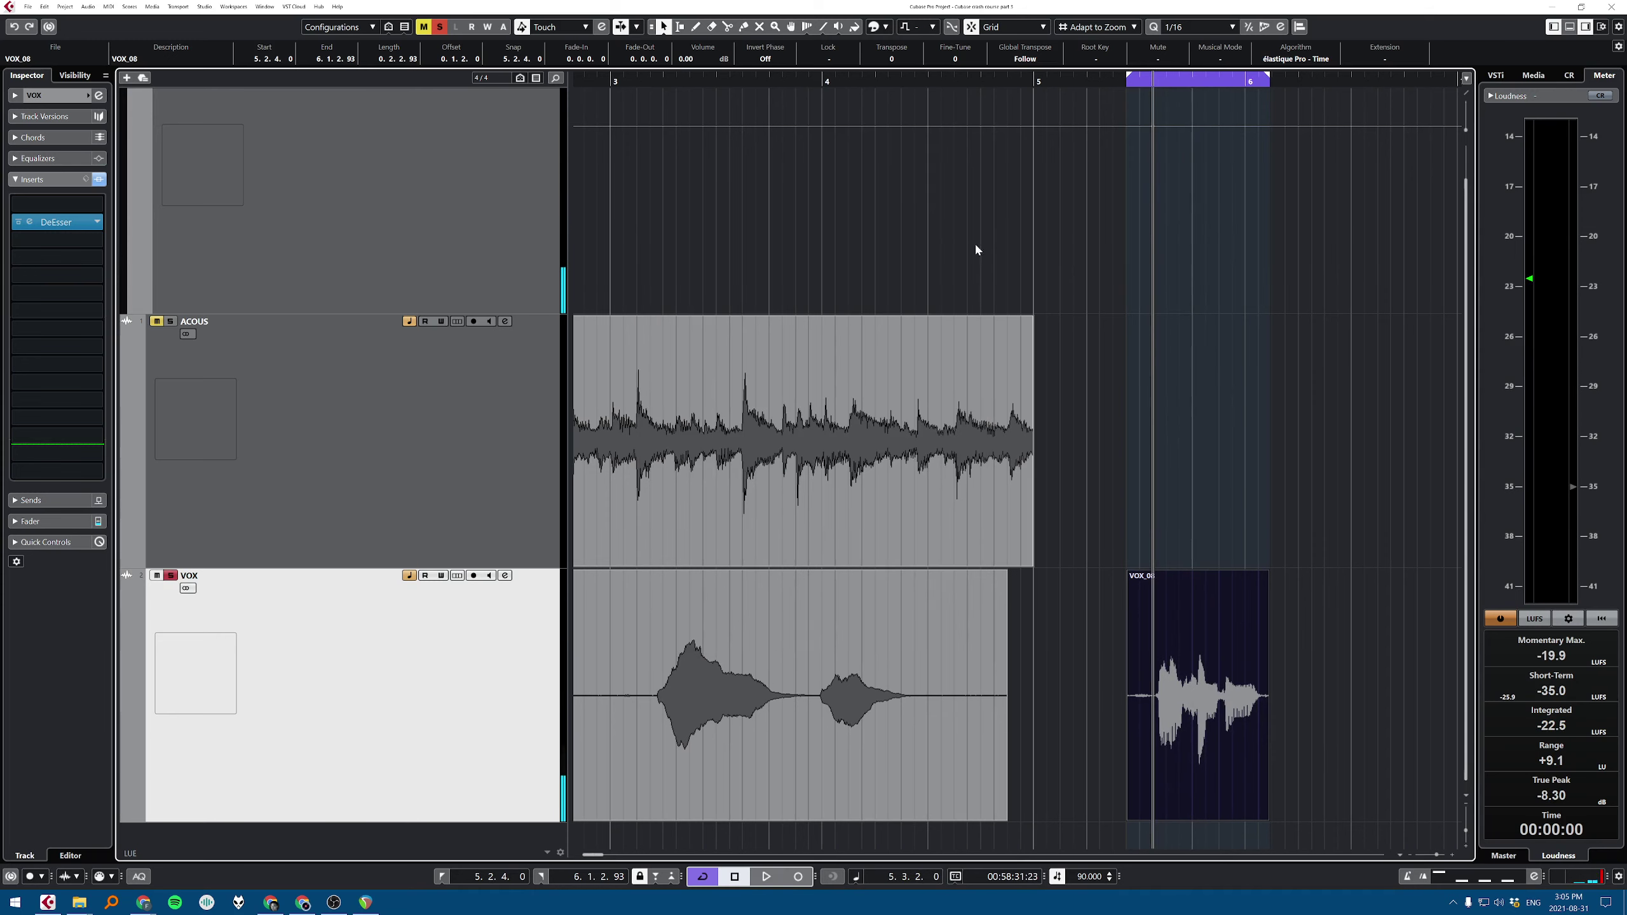
# Step: Browse Steinberg's Dynamics plugins in the VOX track's insert list and close the list
pyautogui.hscroll(-1, 859, 391)
pyautogui.scroll(-2, 722, 542)
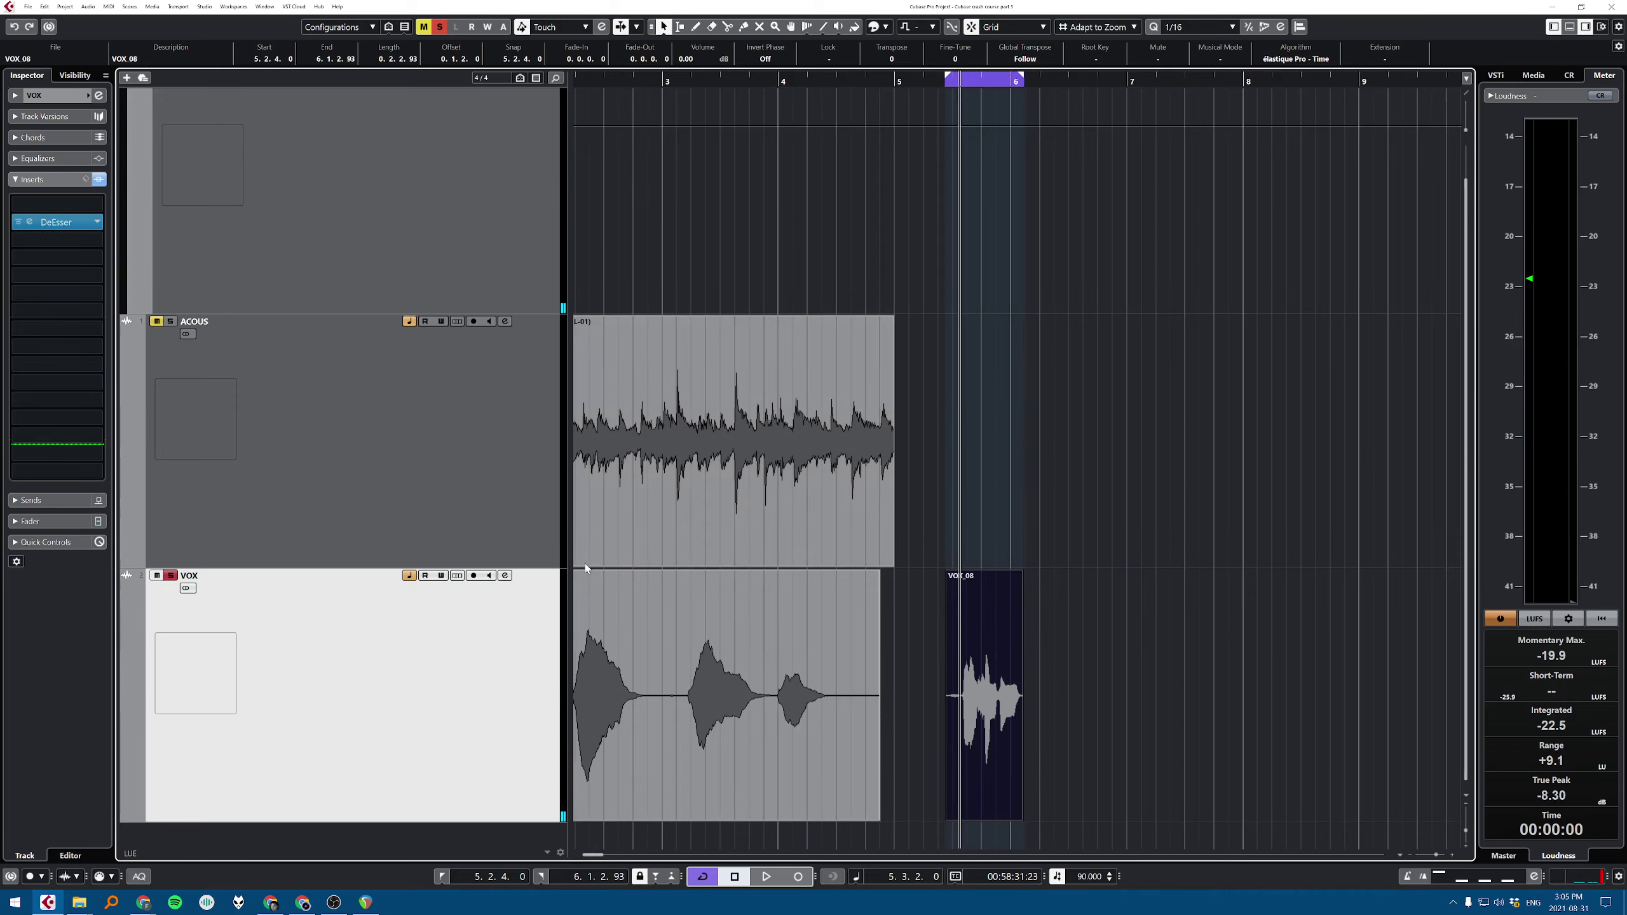
pyautogui.hscroll(-3, 897, 545)
pyautogui.scroll(1, 921, 567)
pyautogui.scroll(-1, 1026, 487)
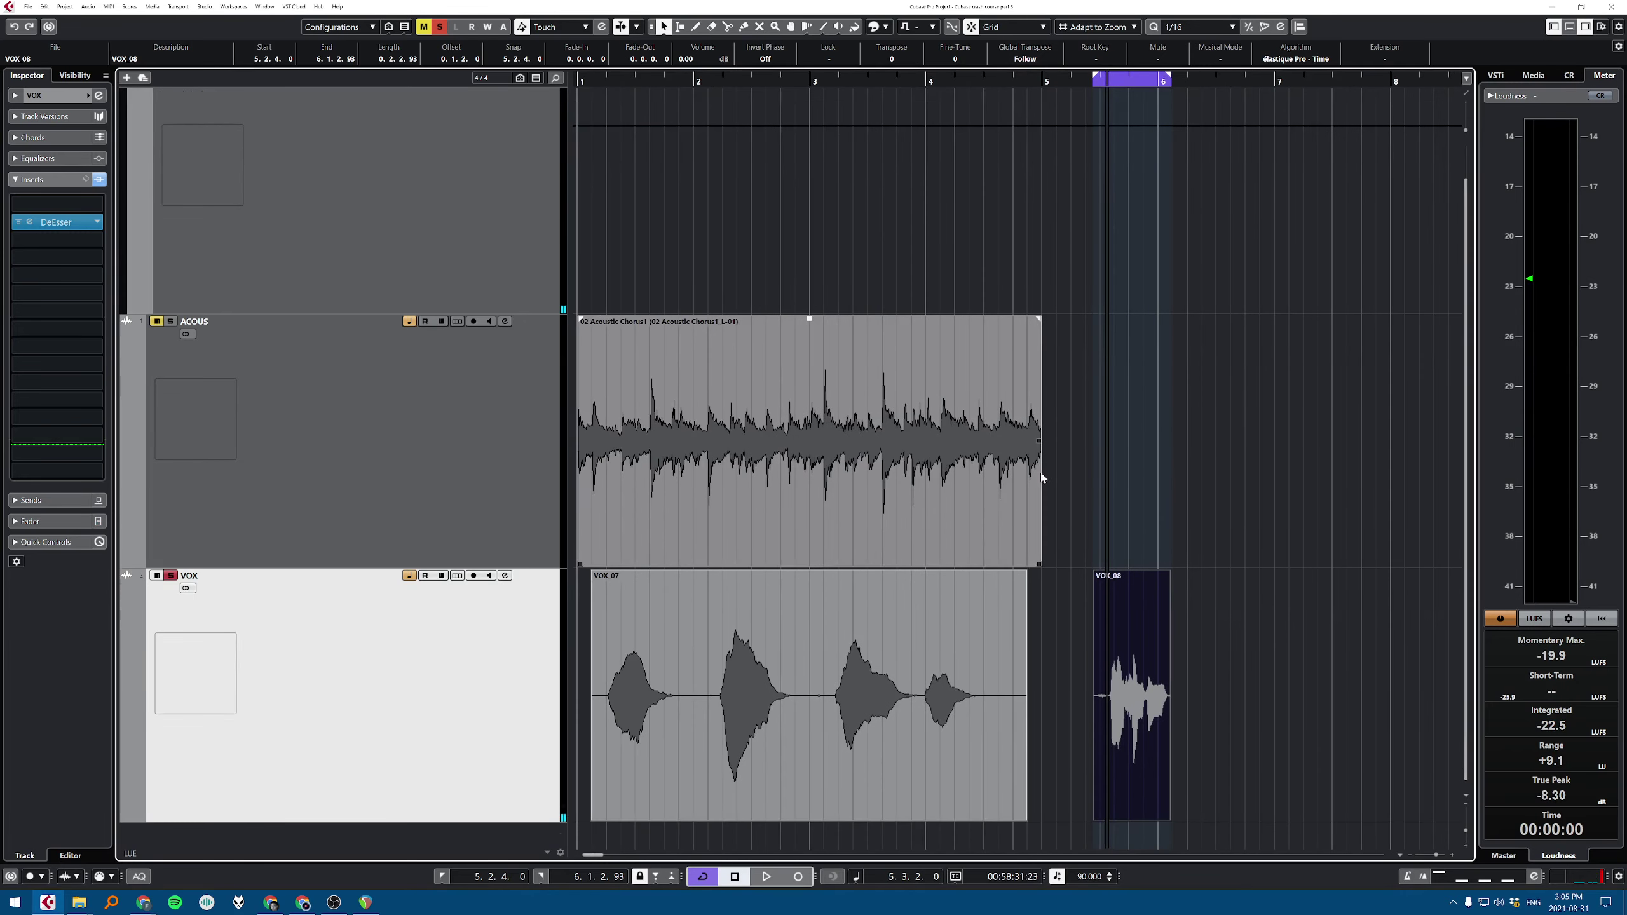
pyautogui.click(96, 223)
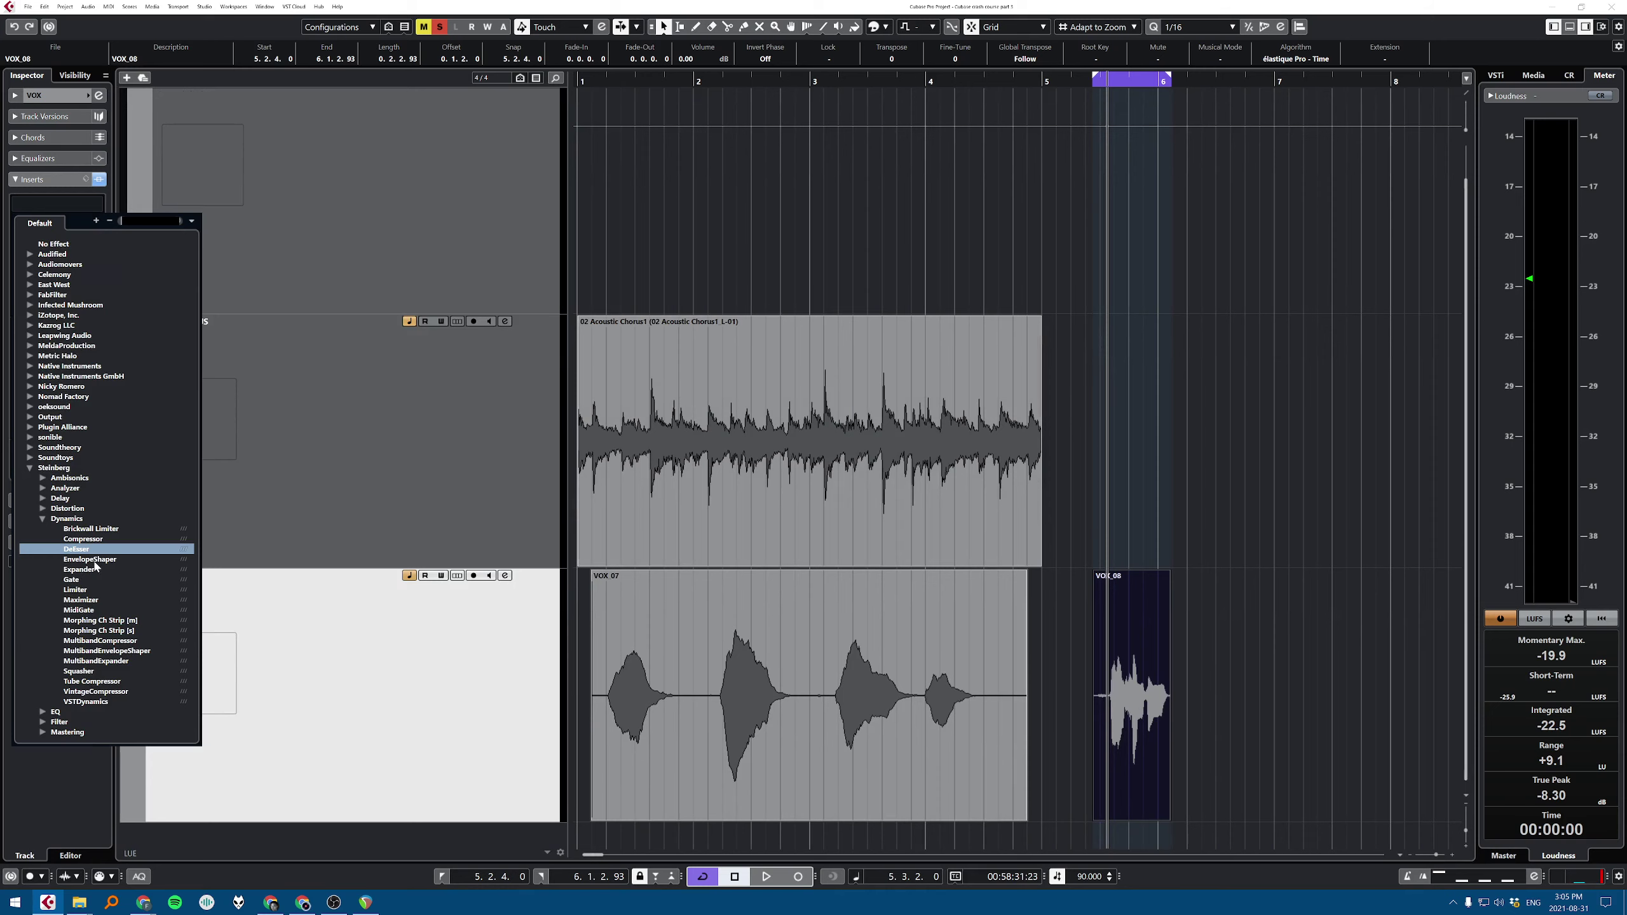
pyautogui.click(644, 371)
# Step: Add an instrument track below VOX with Groove Agent SE as its instrument and Stereo Out as its output
pyautogui.rightClick(434, 680)
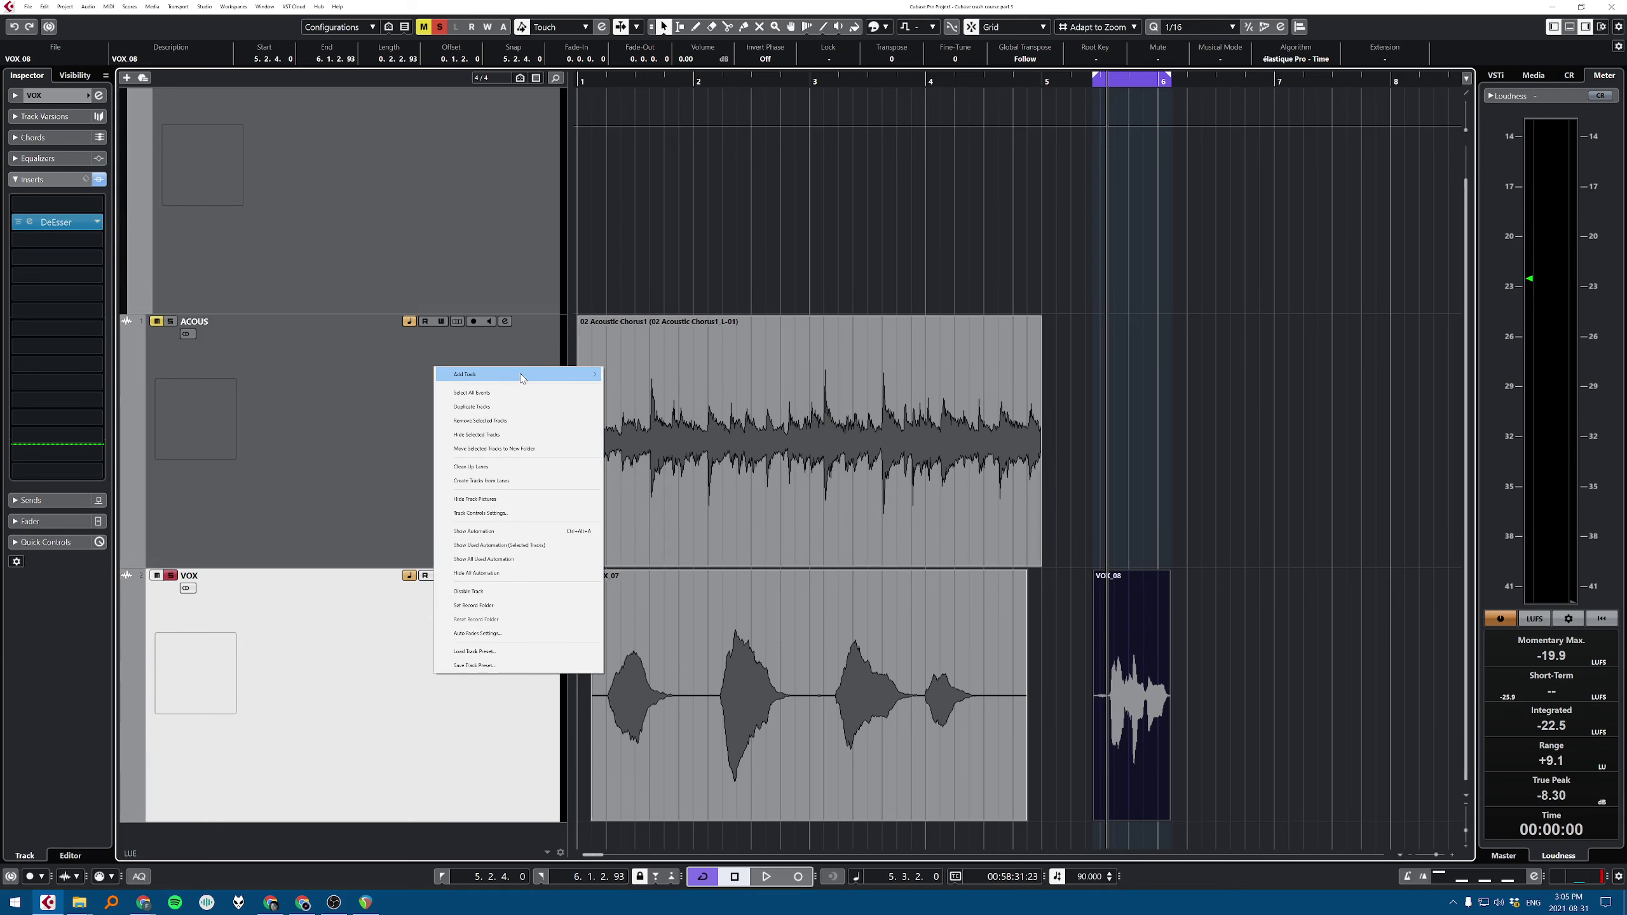
pyautogui.moveTo(512, 375)
pyautogui.click(678, 393)
pyautogui.click(881, 488)
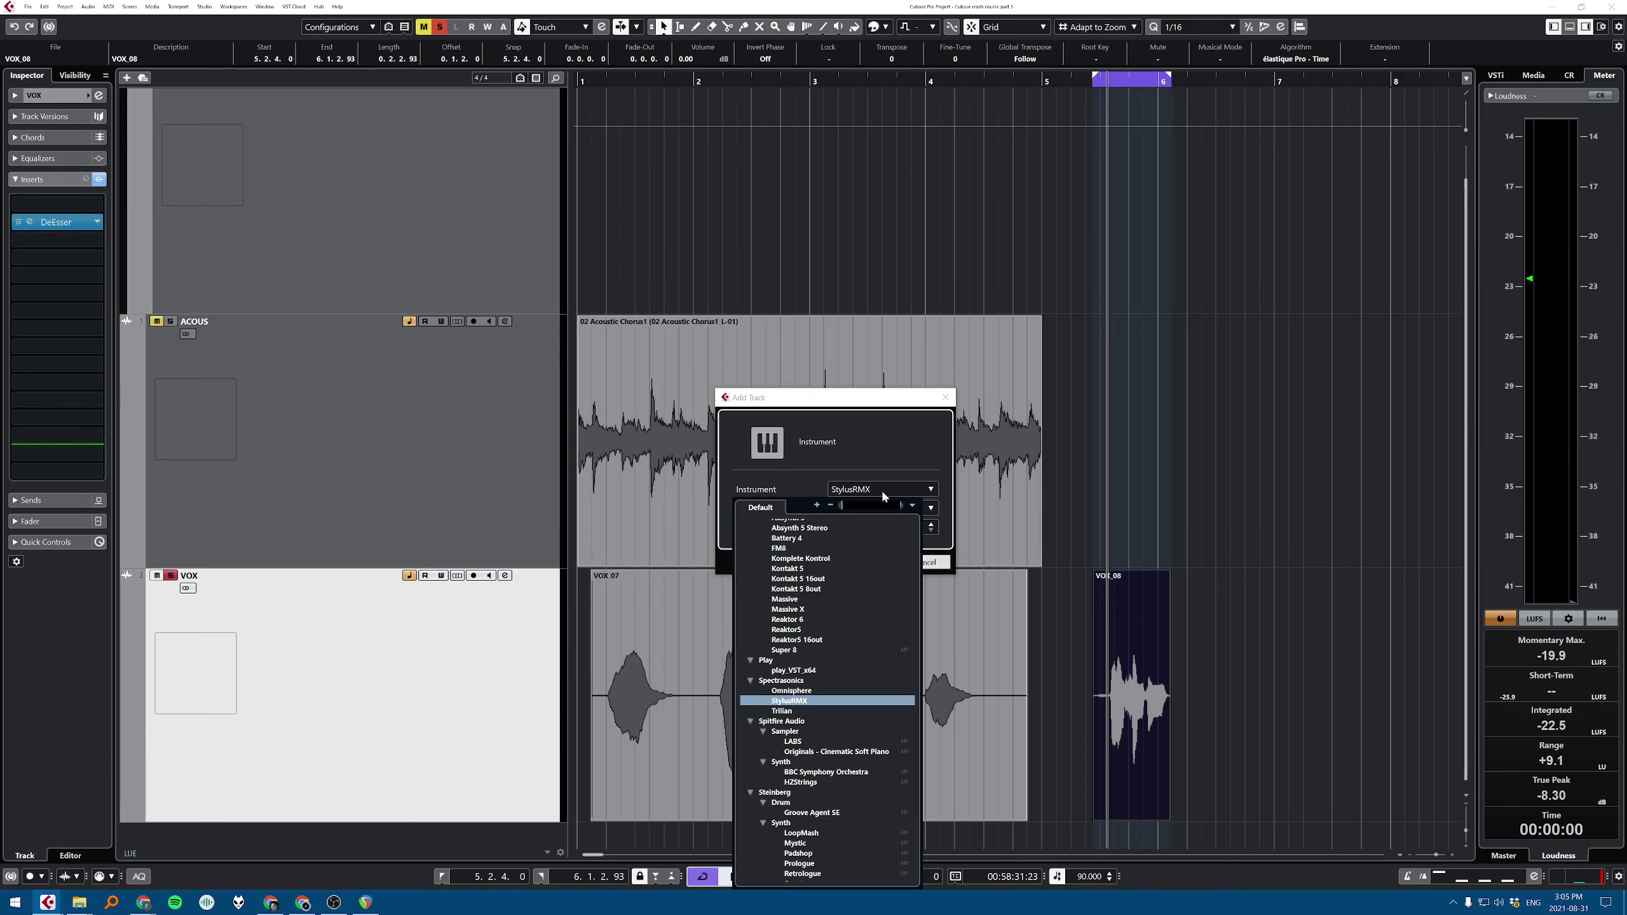
pyautogui.write('gro')
pyautogui.click(796, 549)
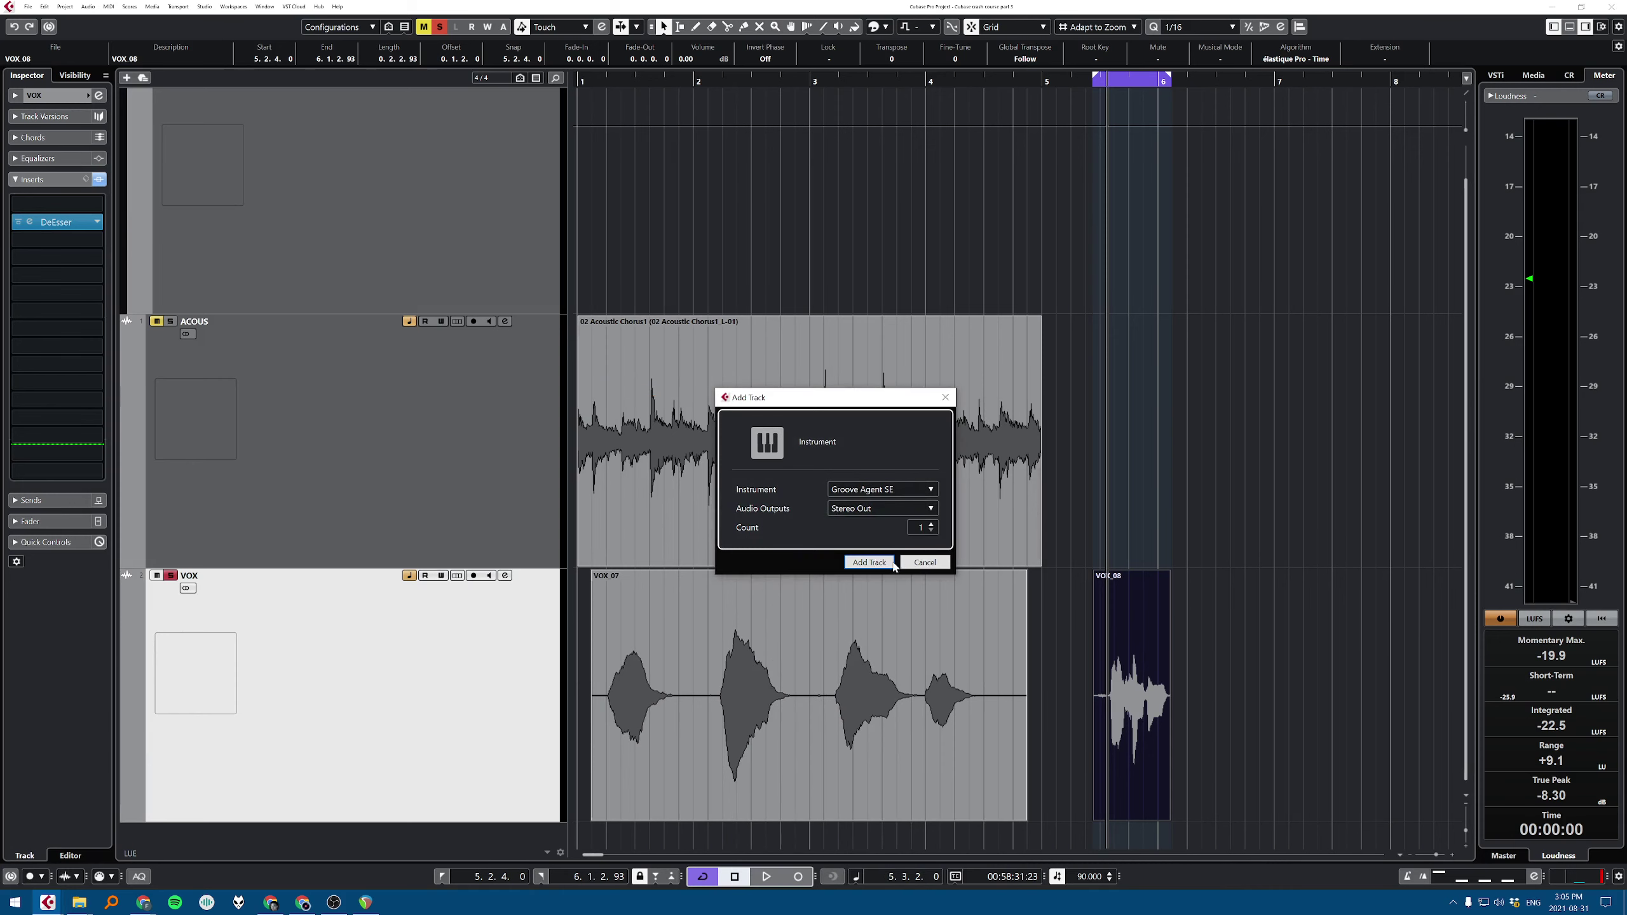
pyautogui.click(892, 562)
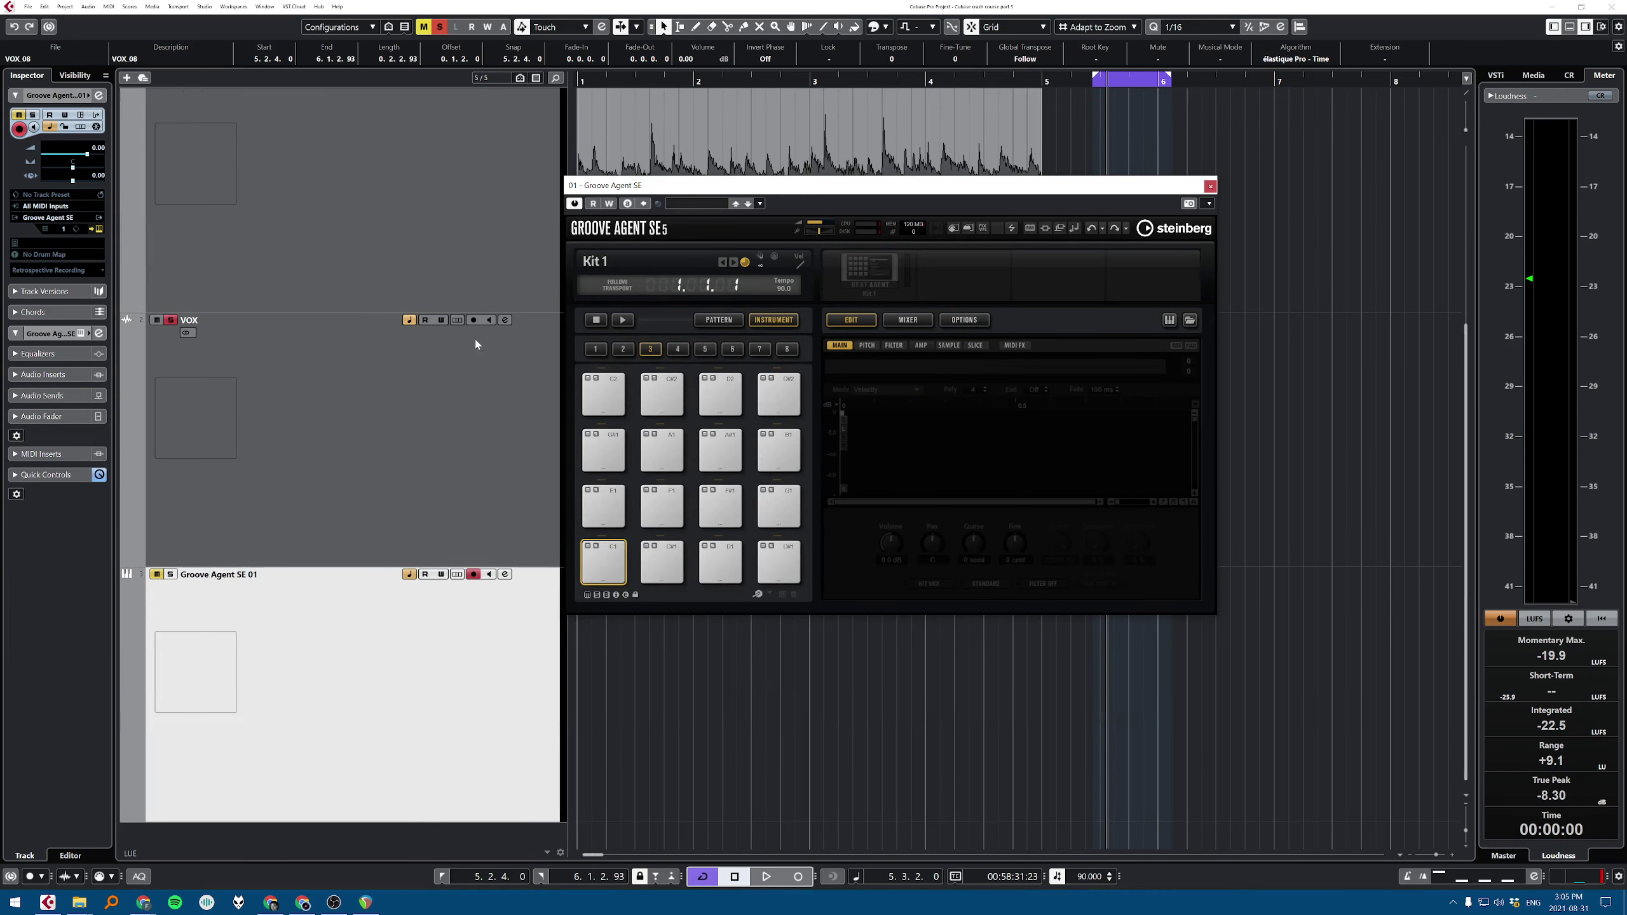
# Step: Load the Johnny Hates Kit preset in Groove Agent SE and clear all solo states in the project
pyautogui.click(708, 204)
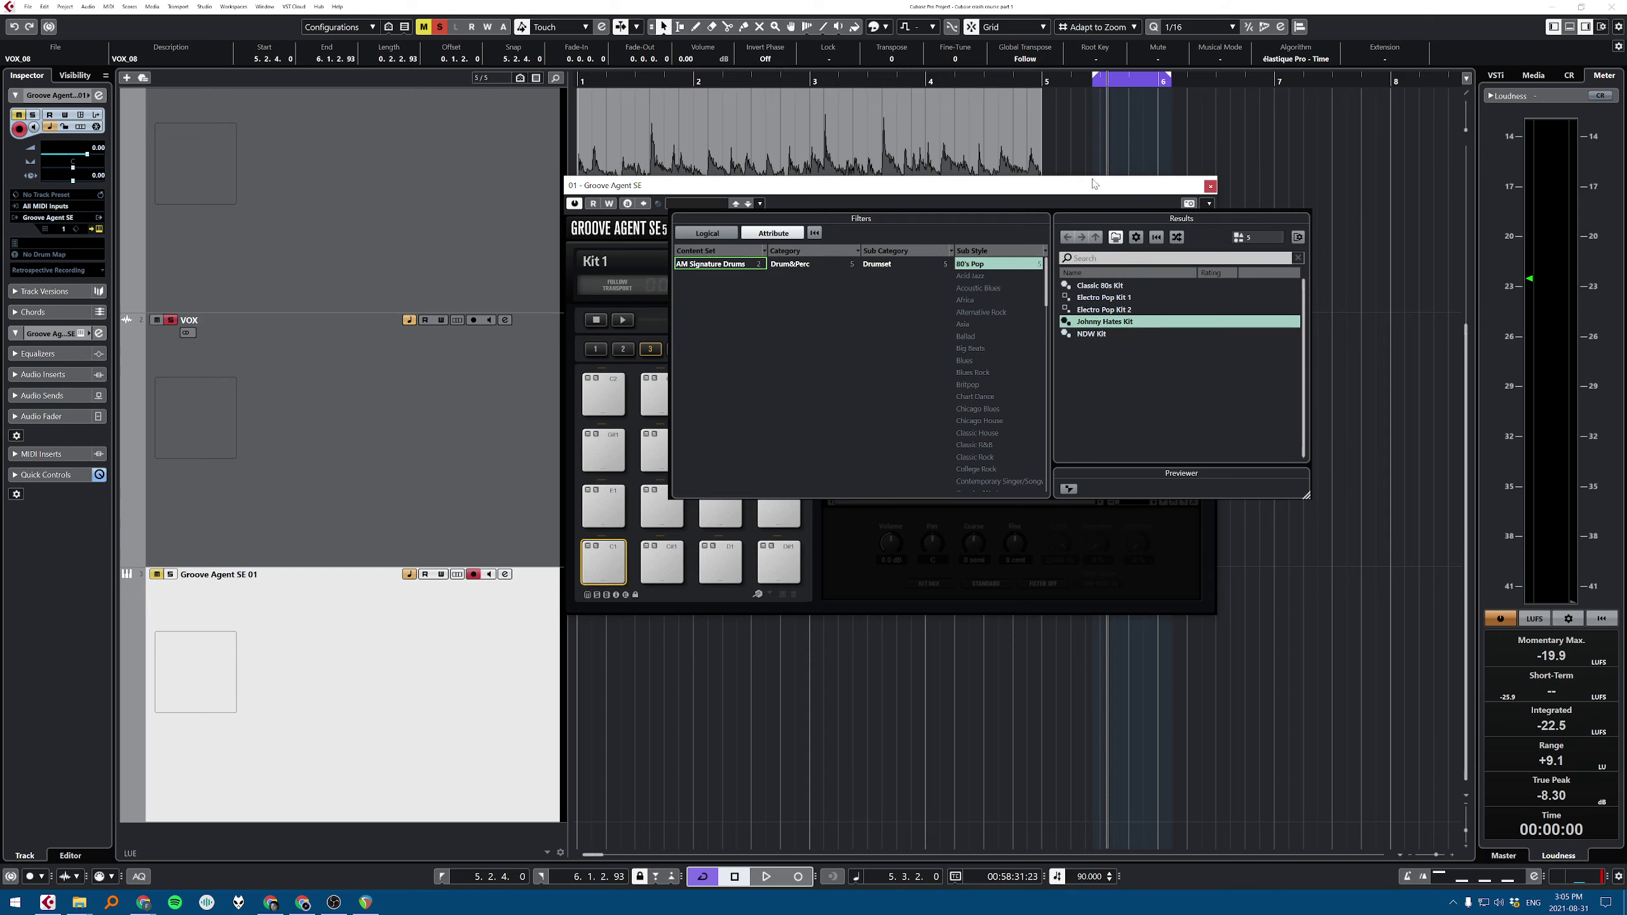
pyautogui.doubleClick(1107, 323)
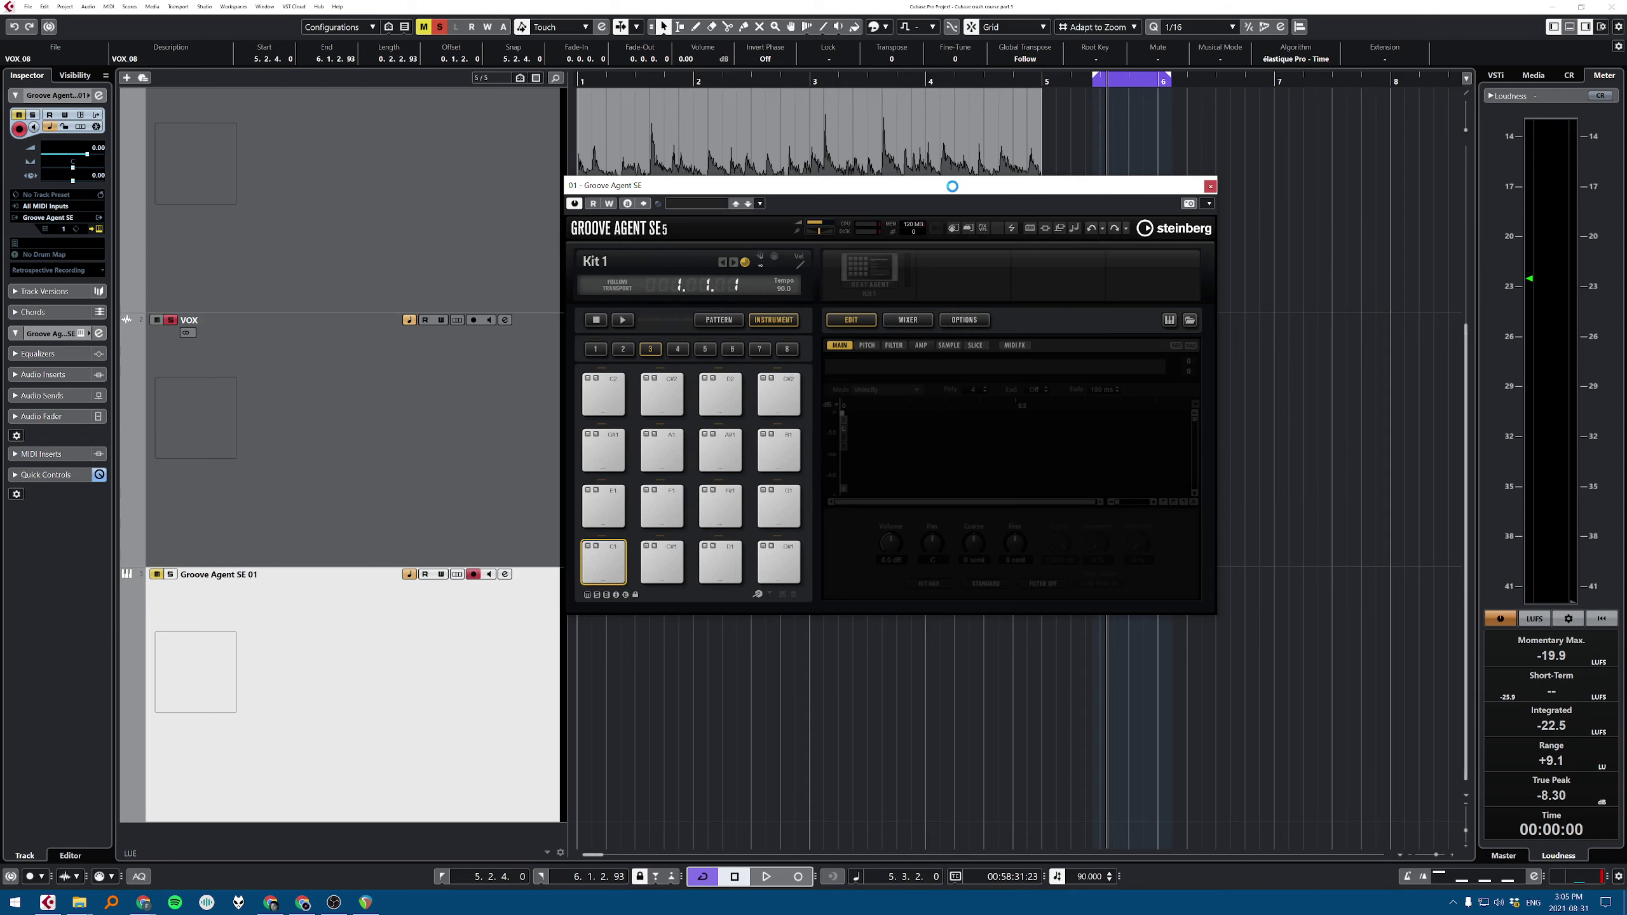
pyautogui.moveTo(953, 187); pyautogui.dragTo(1153, 161)
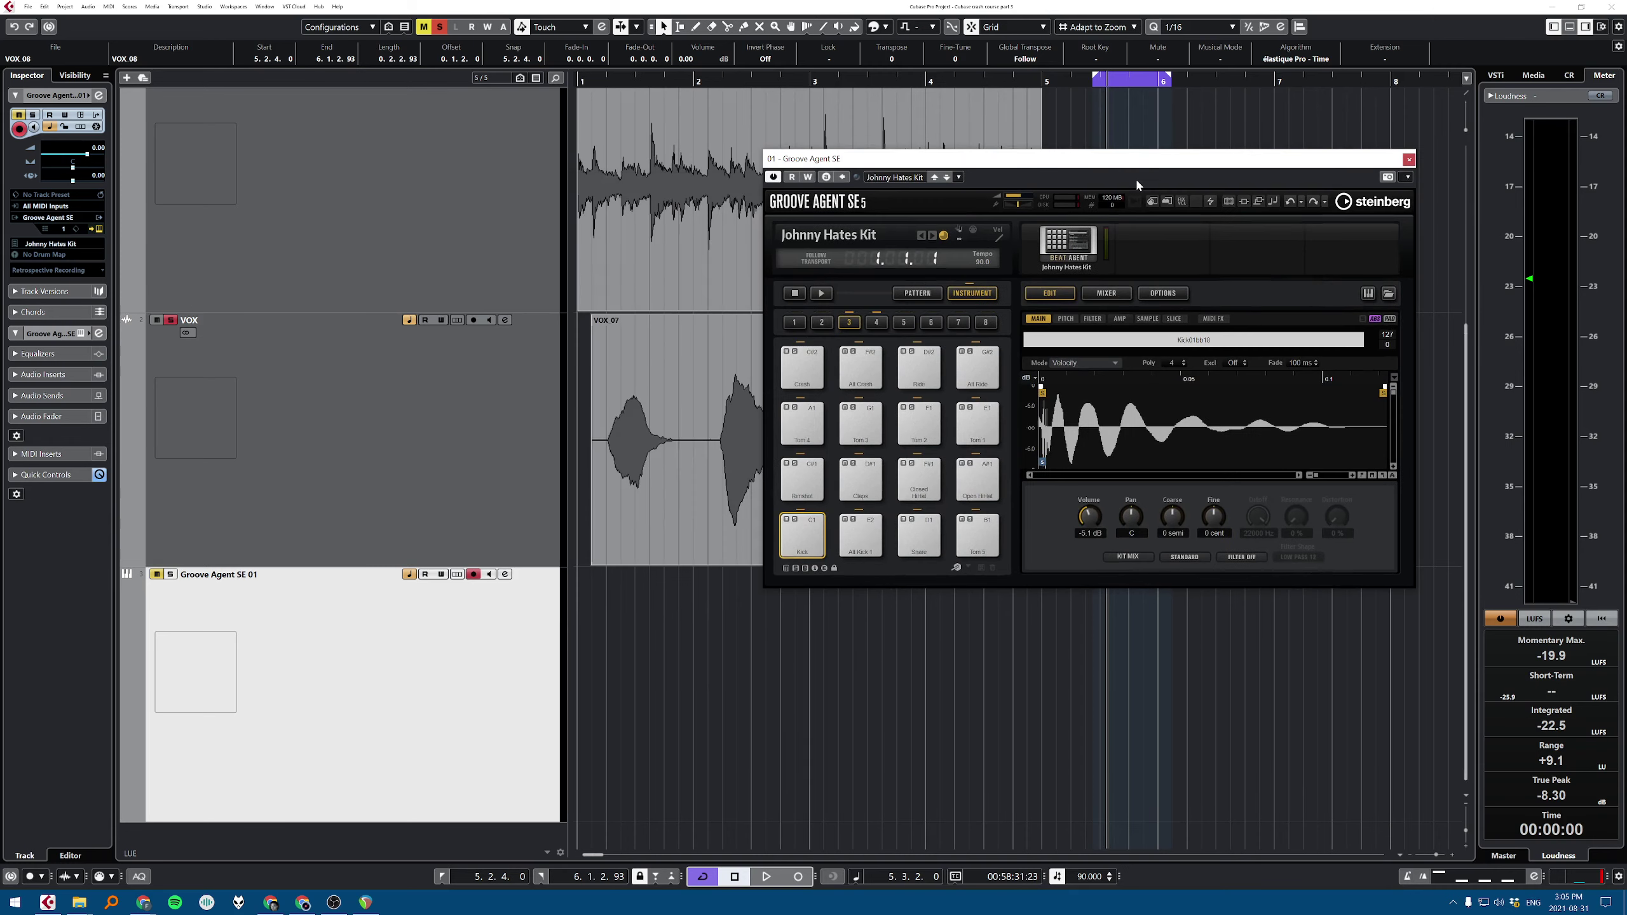
pyautogui.click(440, 27)
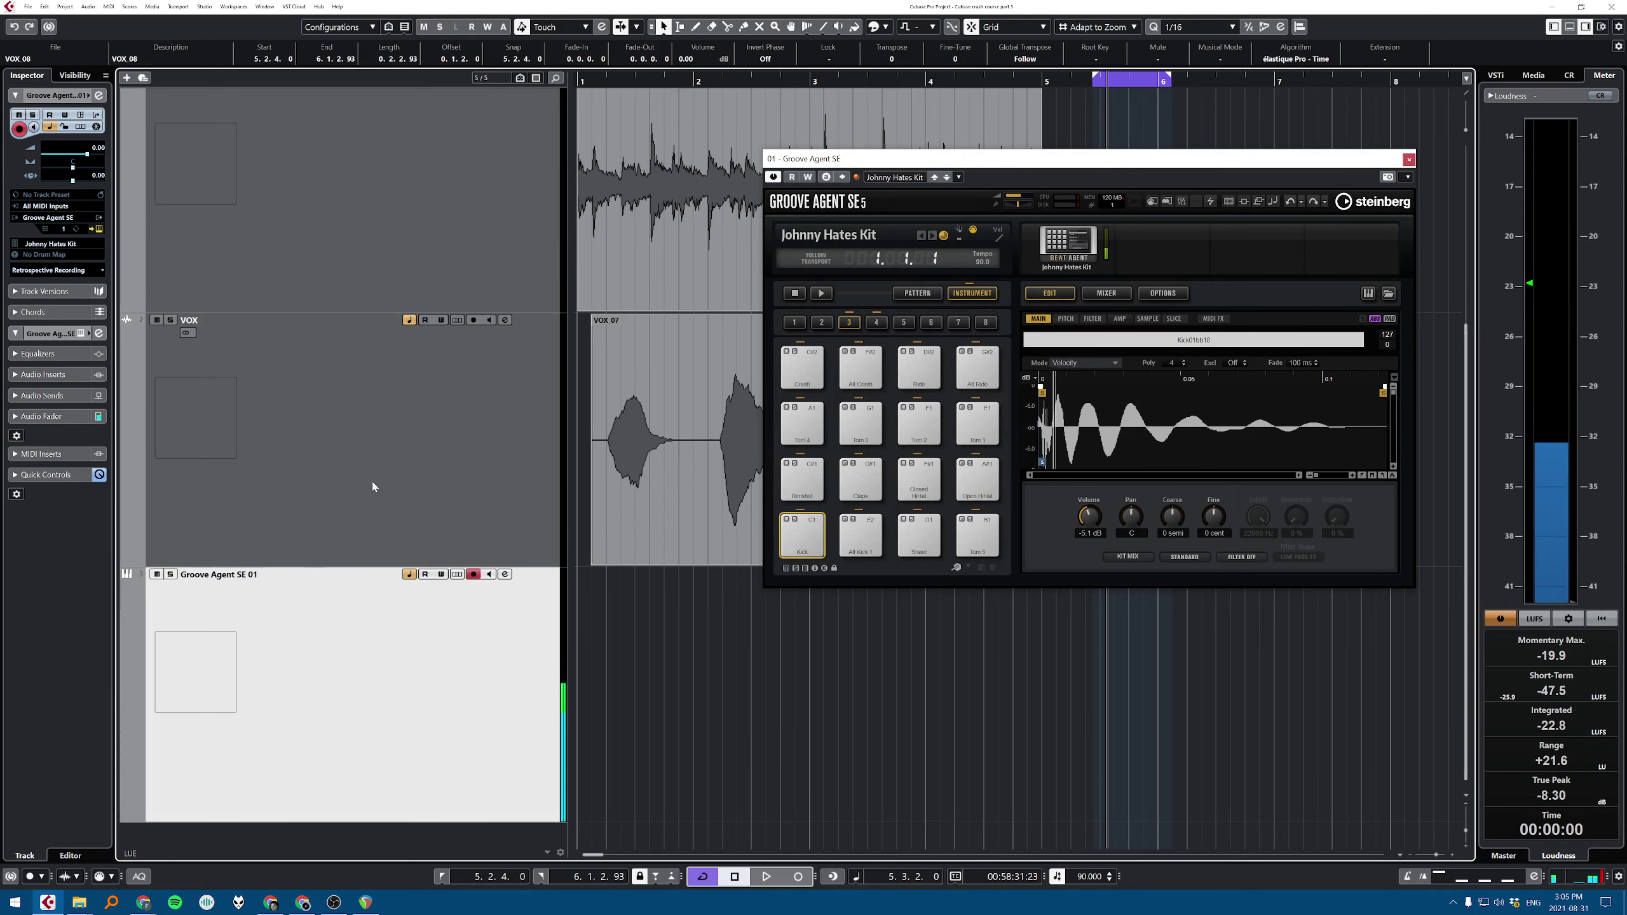
# Step: Insert Steinberg's EnvelopeShaper on the Groove Agent SE 01 track and place its window beside the drum kit
pyautogui.click(44, 374)
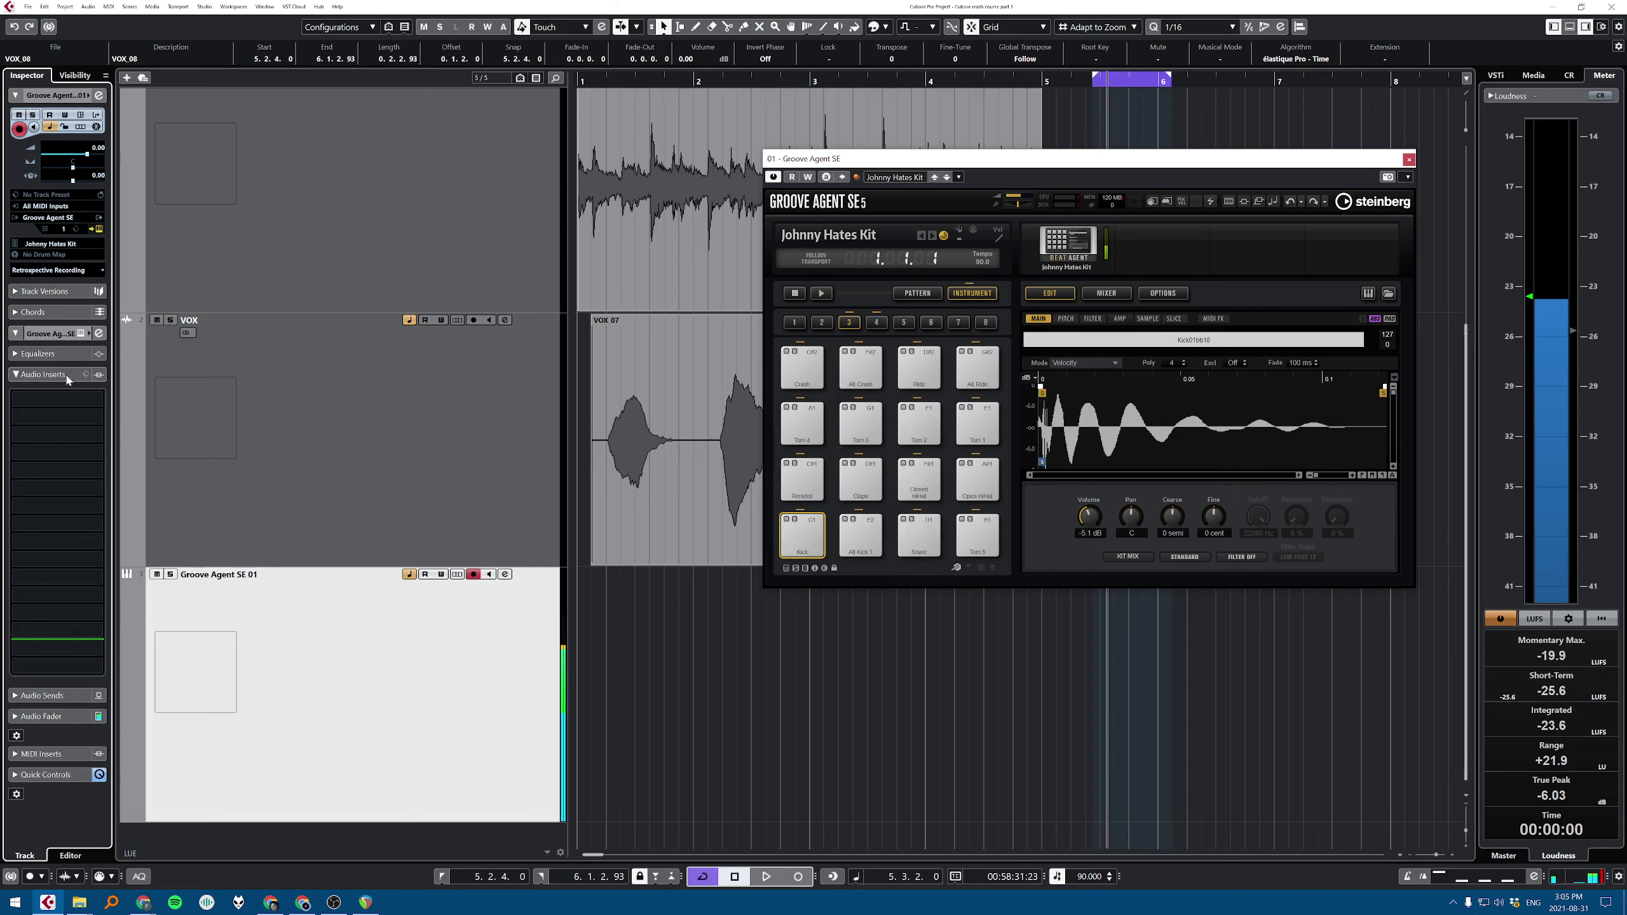
pyautogui.click(93, 423)
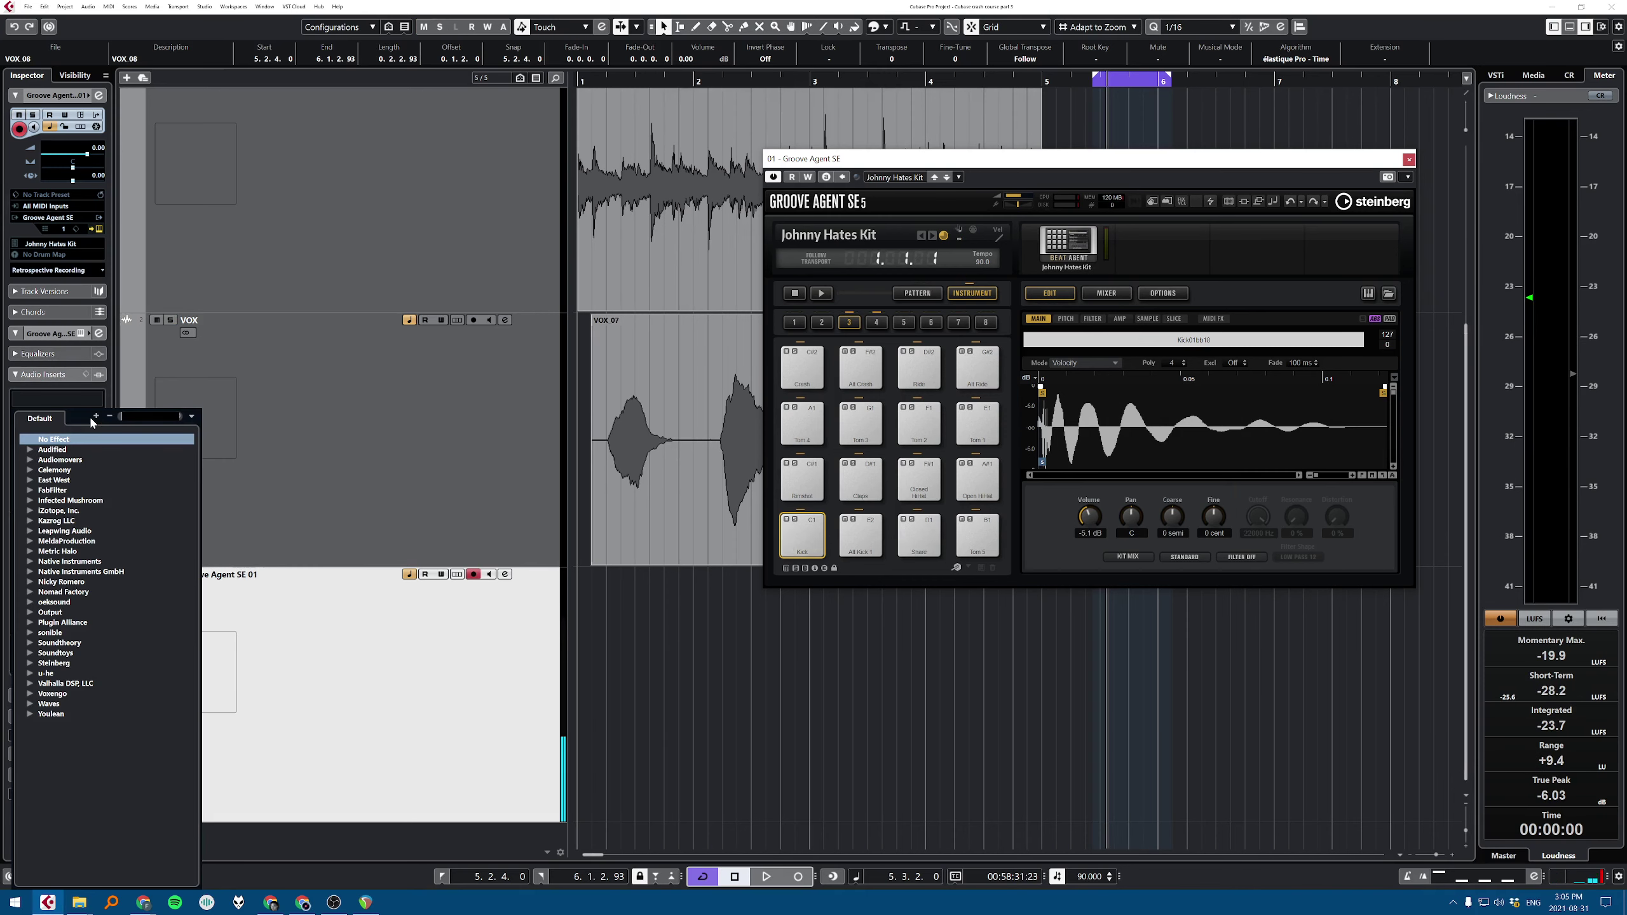
pyautogui.click(29, 664)
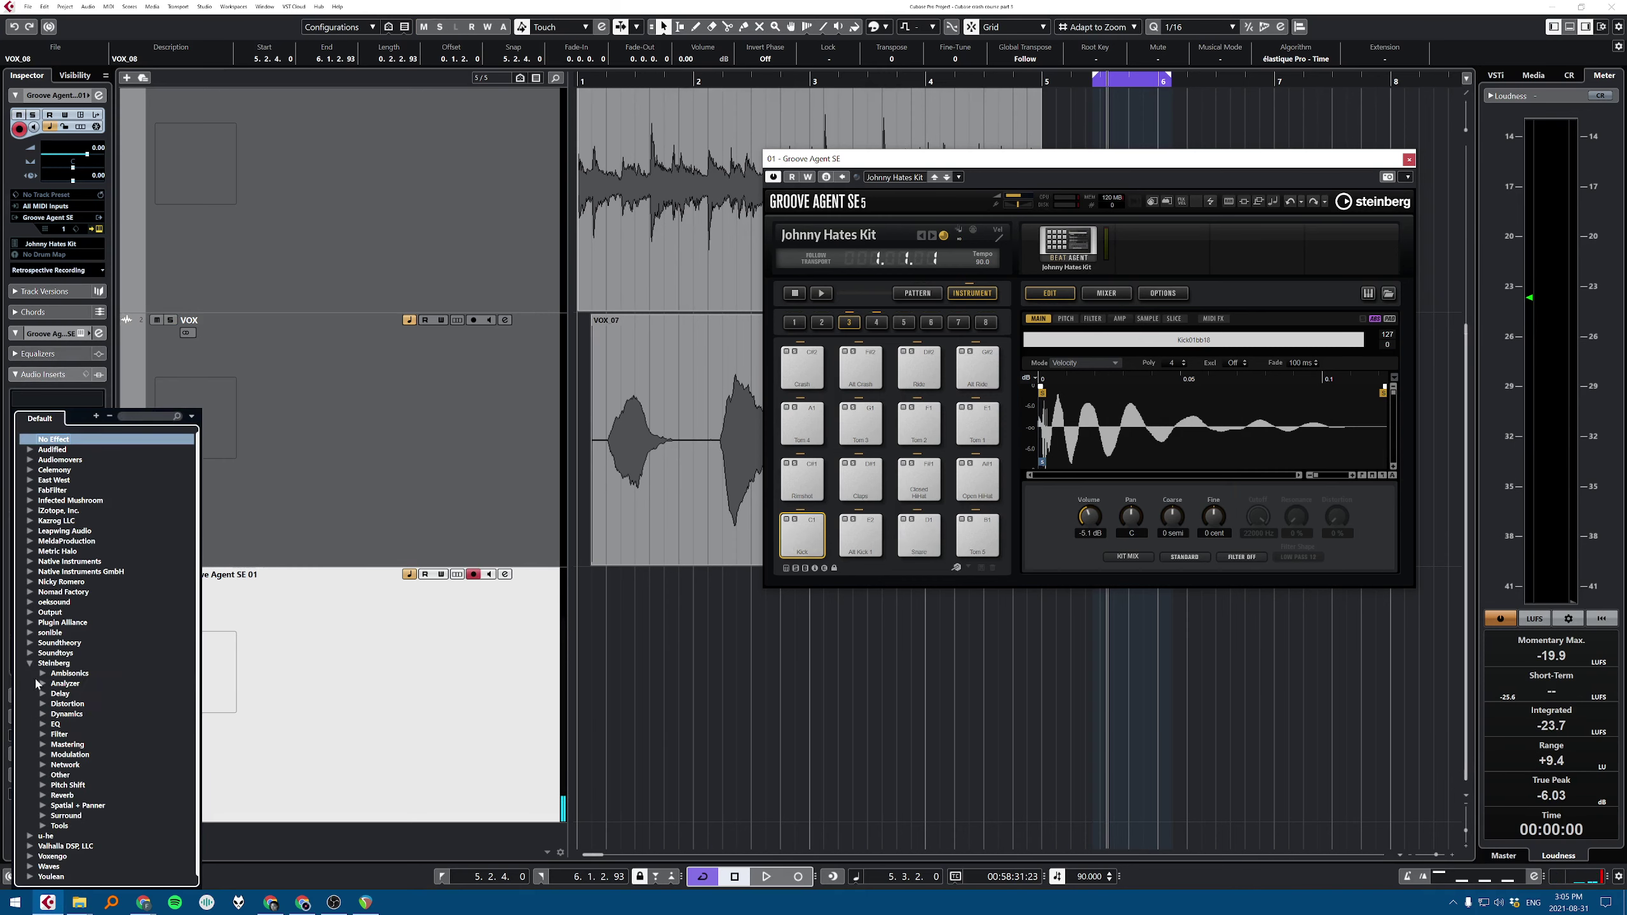
pyautogui.click(44, 714)
pyautogui.click(89, 756)
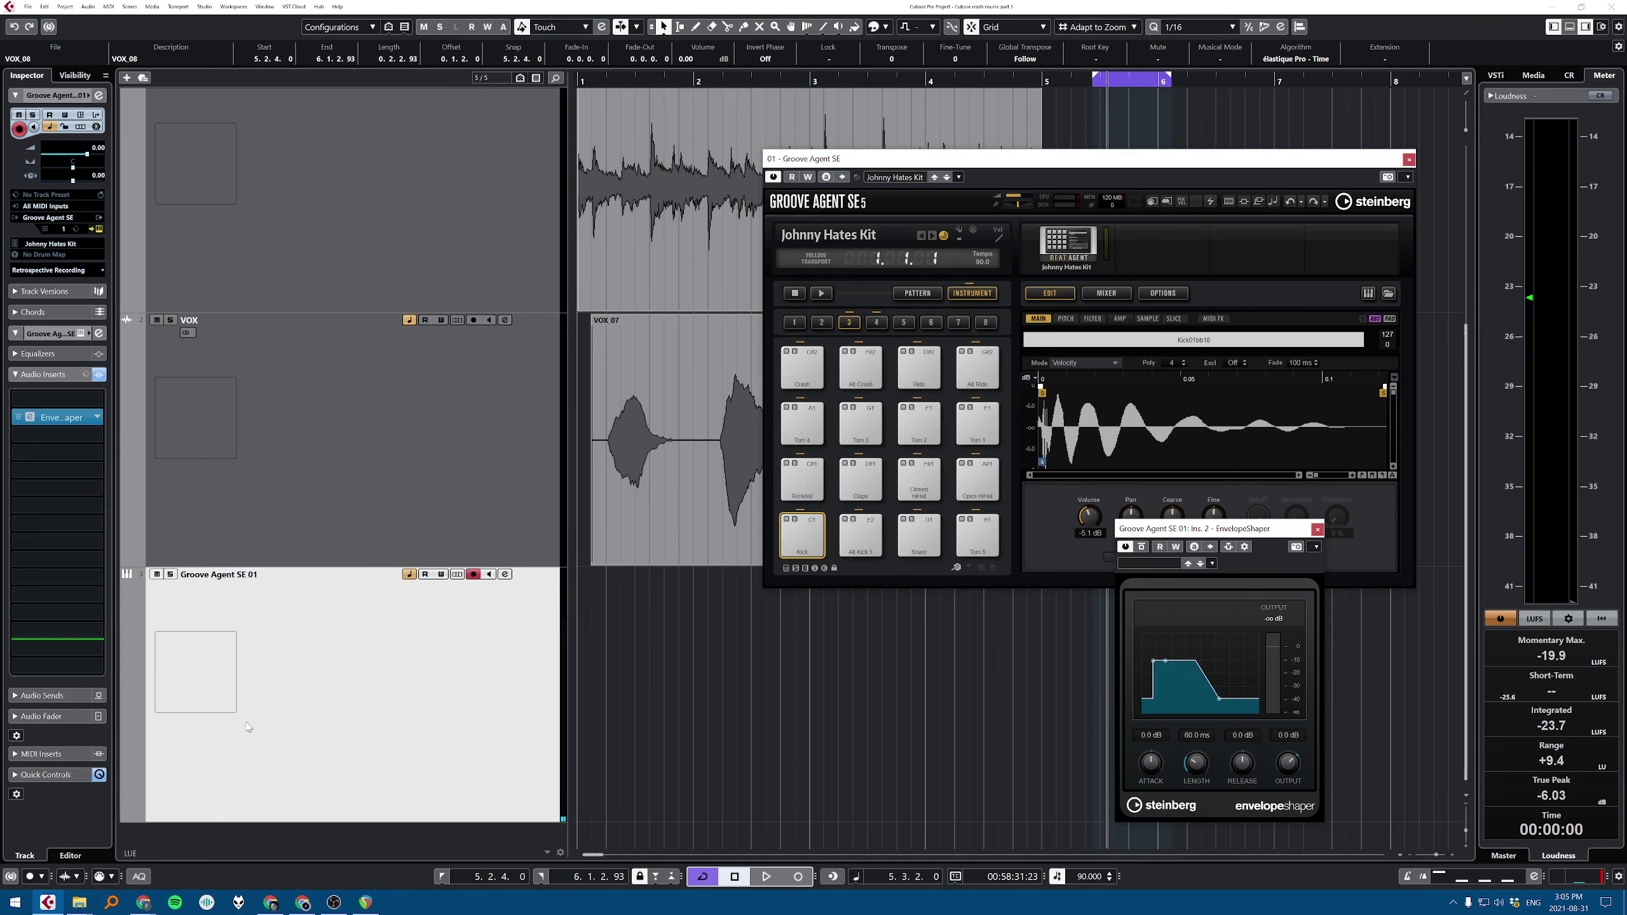
pyautogui.moveTo(1190, 537); pyautogui.dragTo(626, 299)
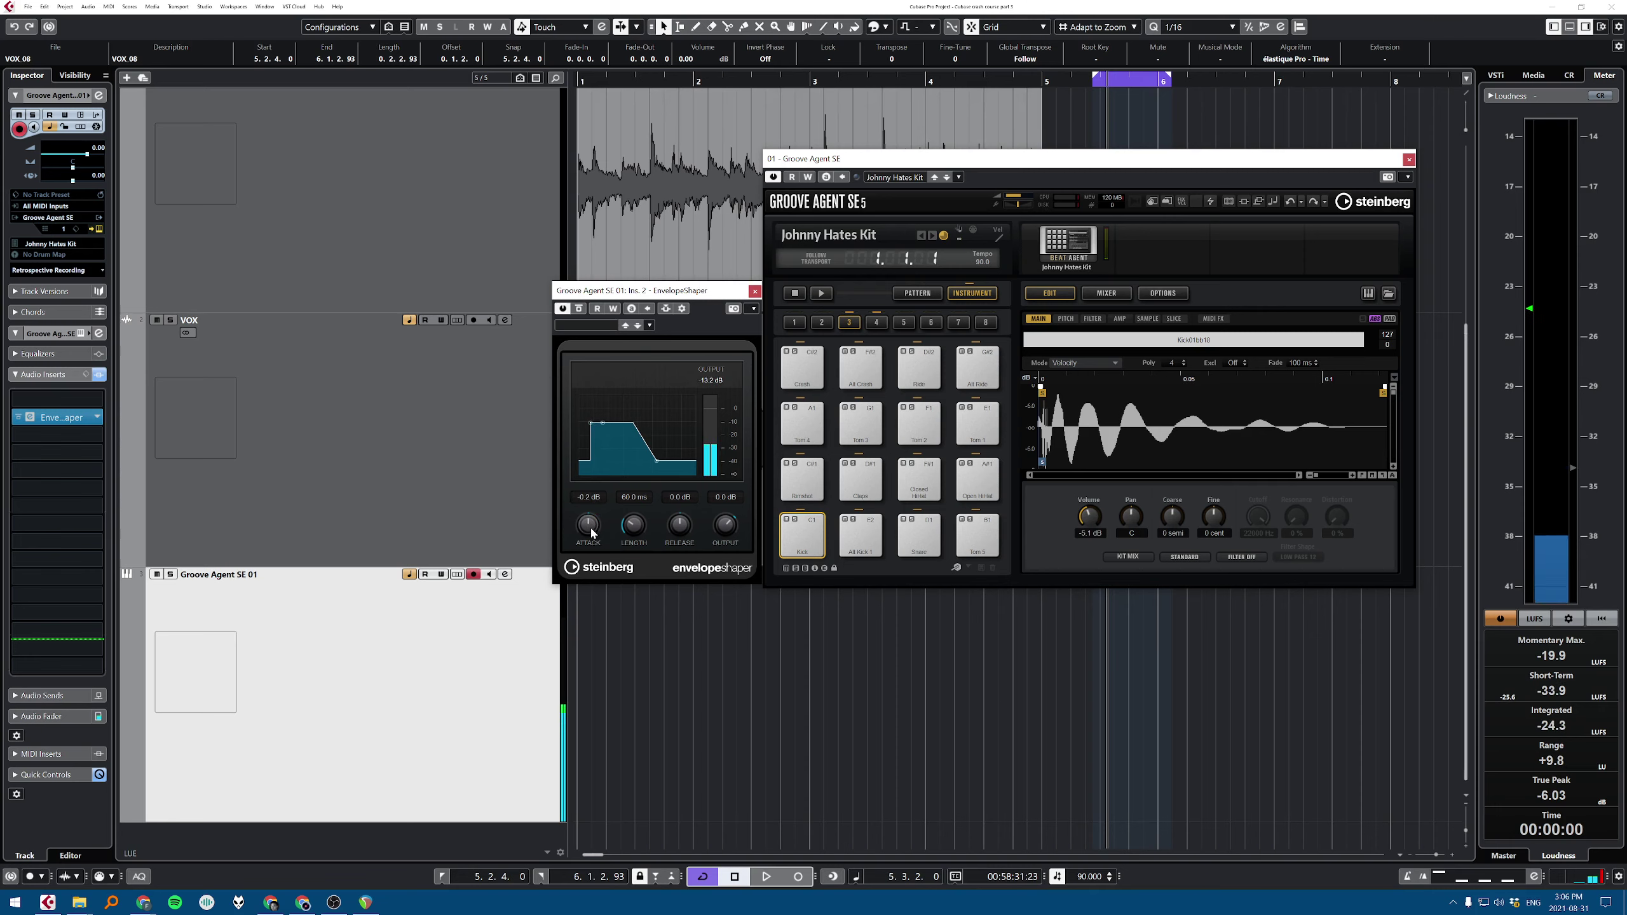
# Step: Audition the kick with the EnvelopeShaper's Attack at 20.0 dB and at -20.0 dB, and return it to 0.0 dB
pyautogui.moveTo(591, 532); pyautogui.dragTo(601, 463)
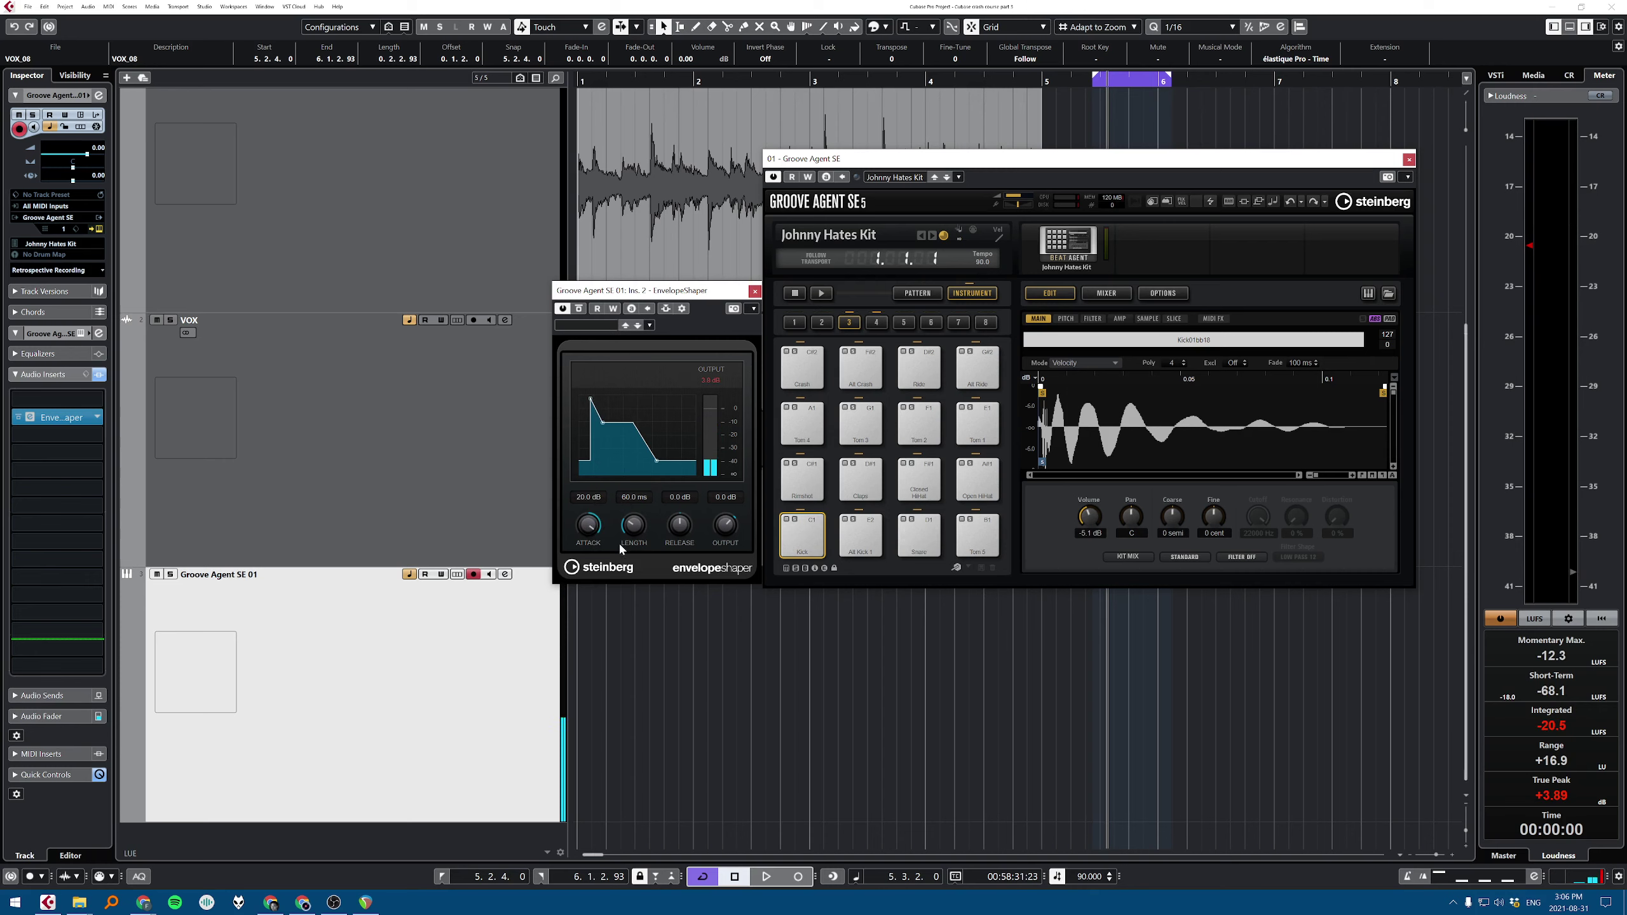
pyautogui.moveTo(588, 525); pyautogui.dragTo(580, 590)
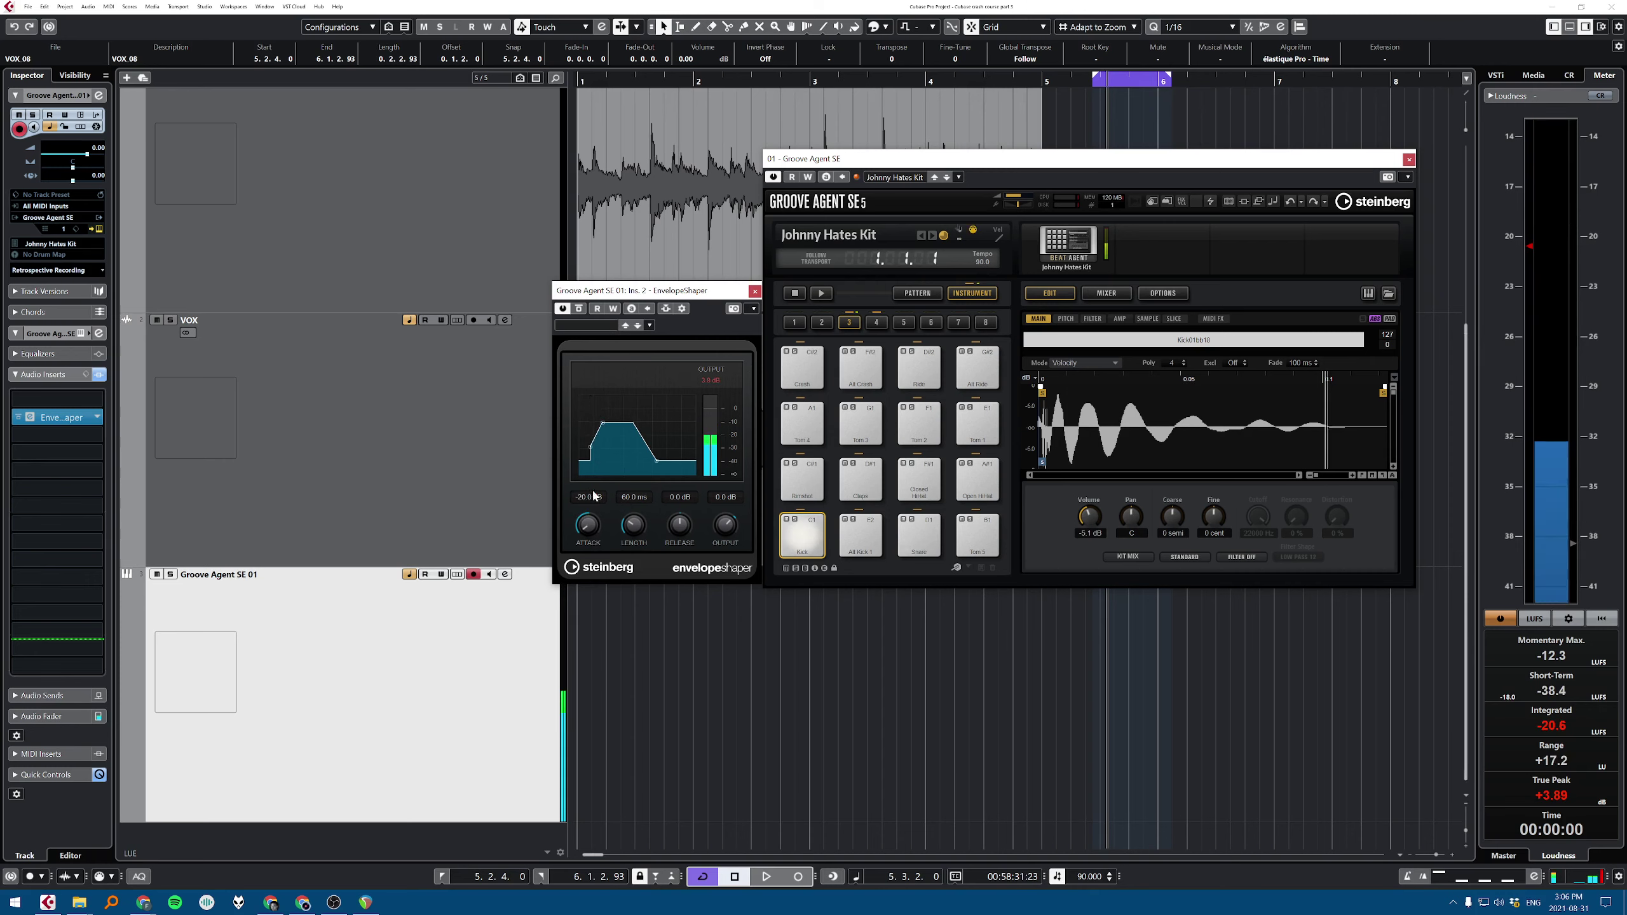
pyautogui.moveTo(590, 531); pyautogui.dragTo(595, 490)
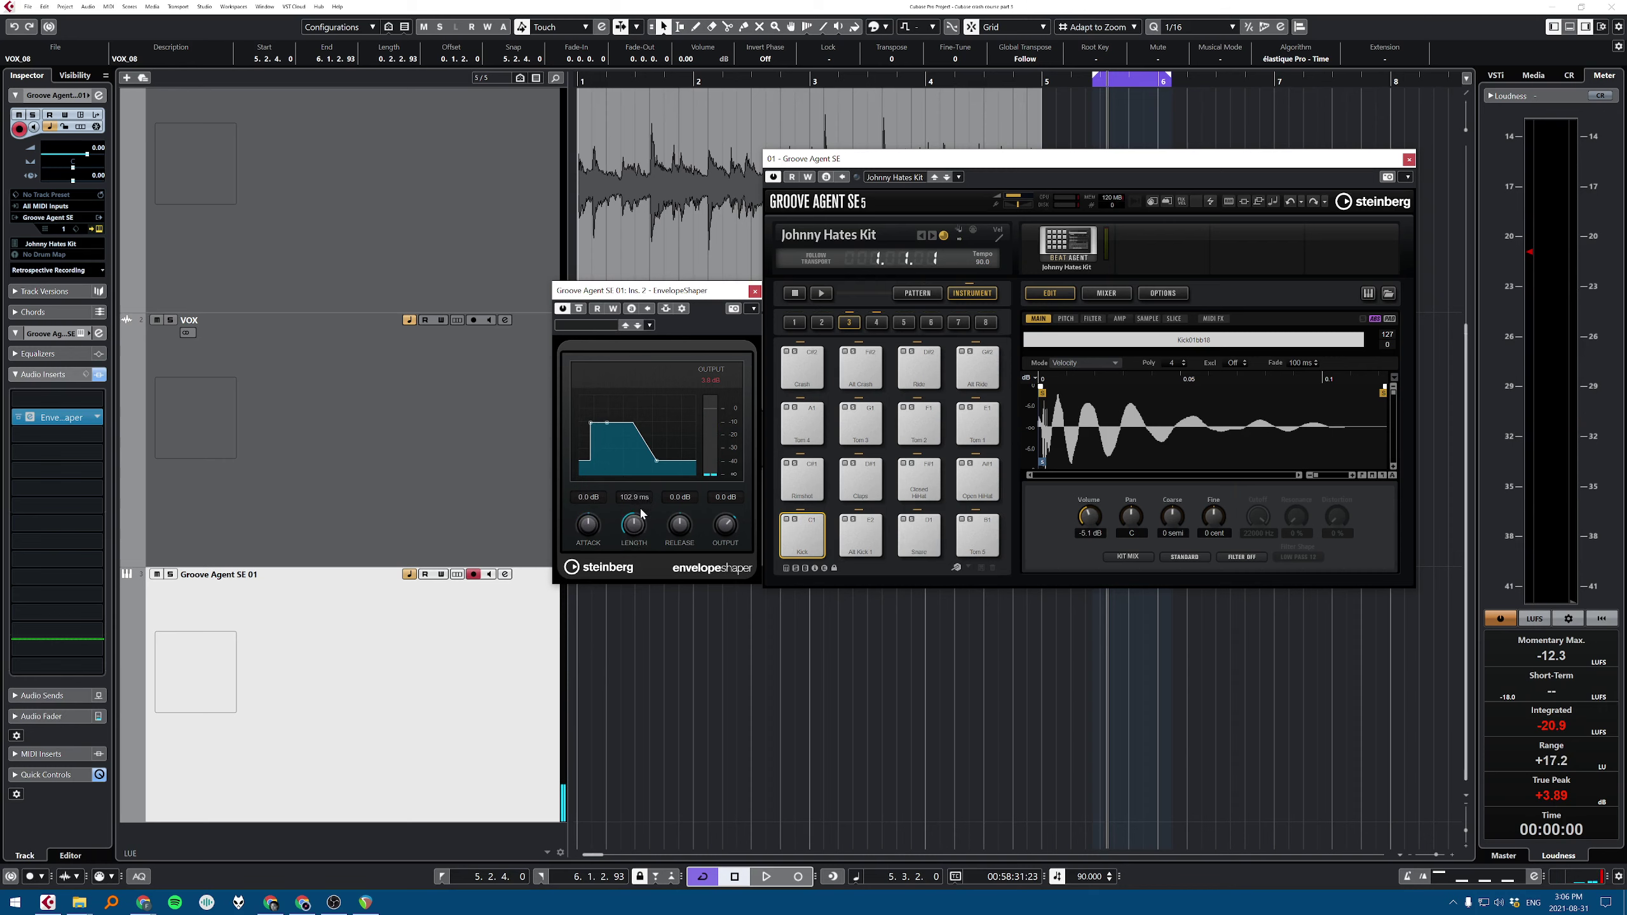
# Step: Shorten the EnvelopeShaper's Length to about 75 ms and audition the kick with Release at 20.0 dB and -20.0 dB
pyautogui.moveTo(642, 512); pyautogui.dragTo(597, 452)
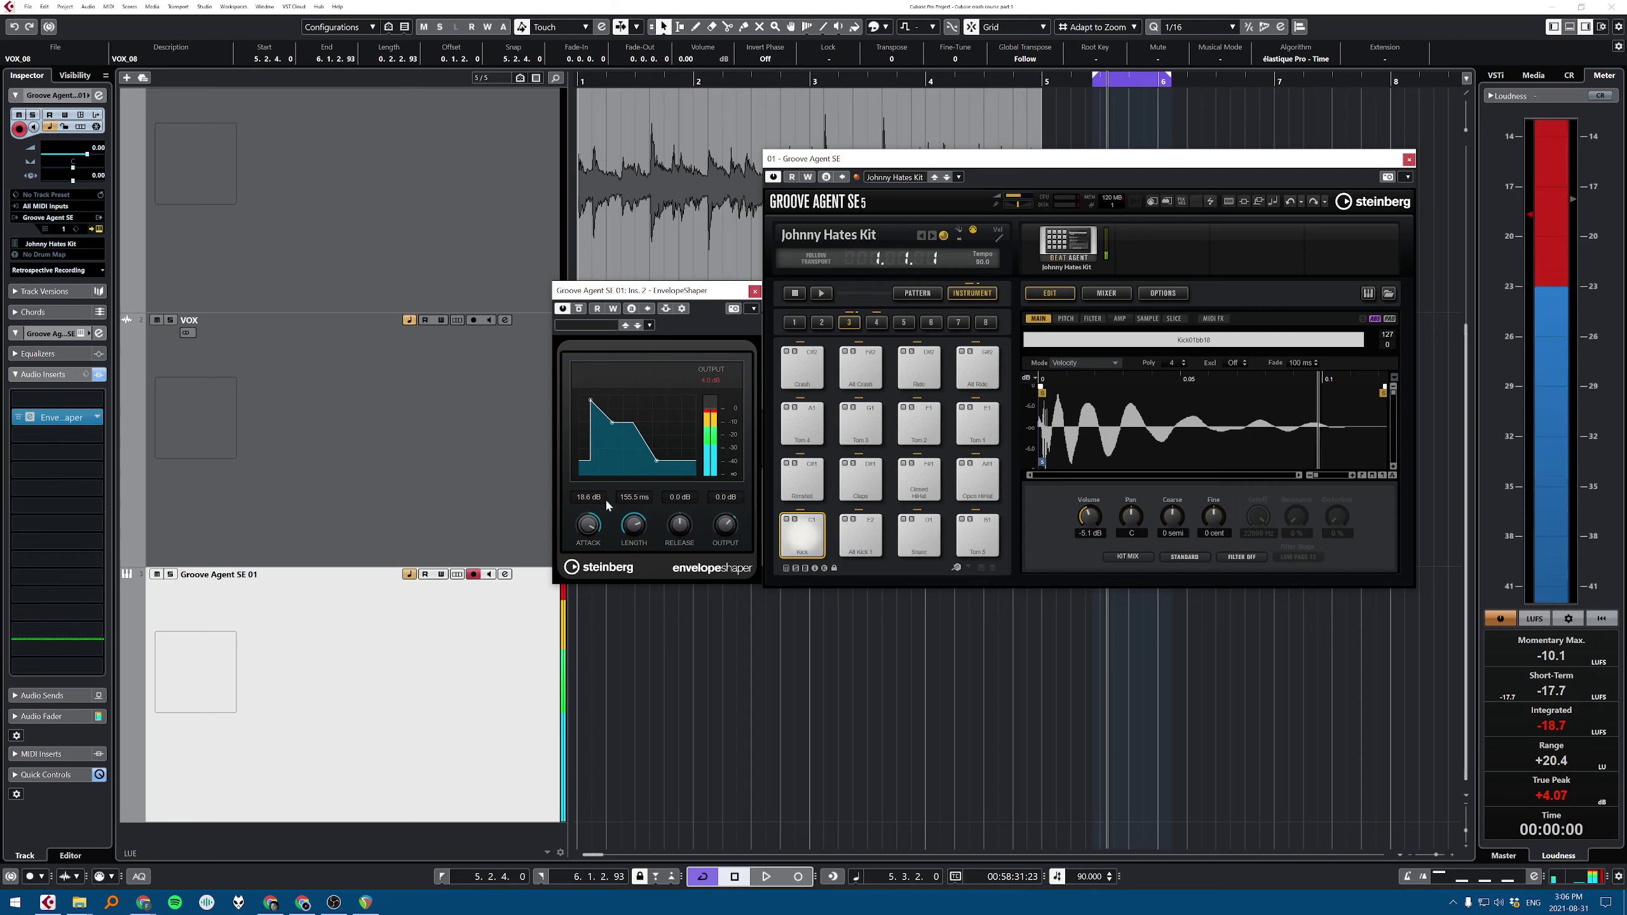
pyautogui.moveTo(644, 519); pyautogui.dragTo(583, 573)
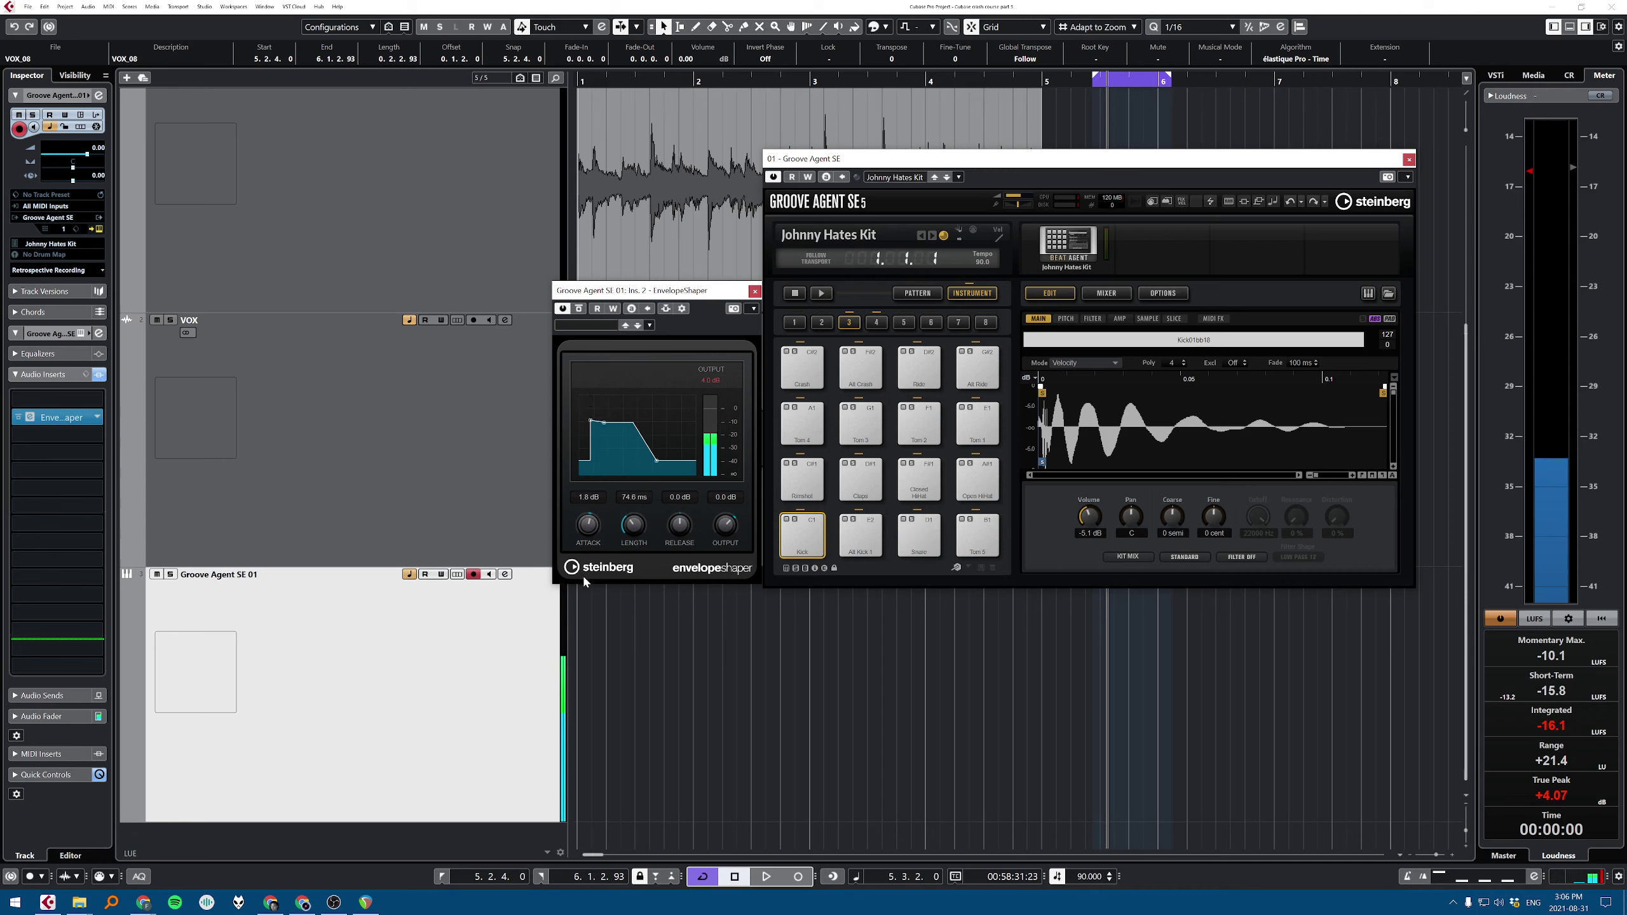
pyautogui.moveTo(684, 529); pyautogui.dragTo(680, 513)
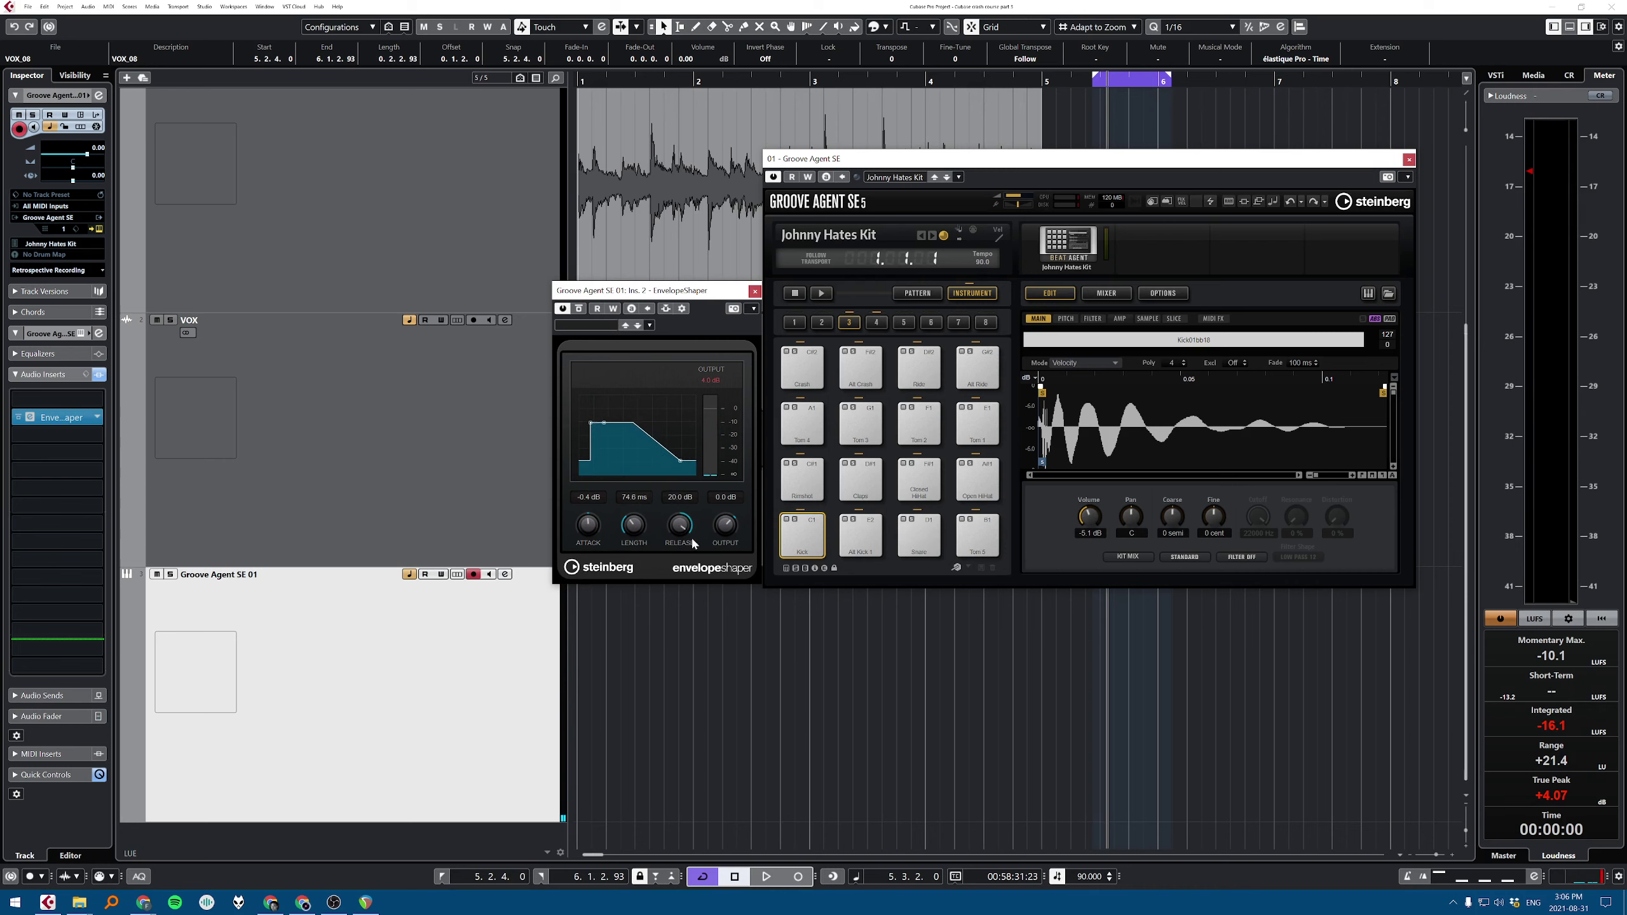
pyautogui.moveTo(684, 524); pyautogui.dragTo(696, 649)
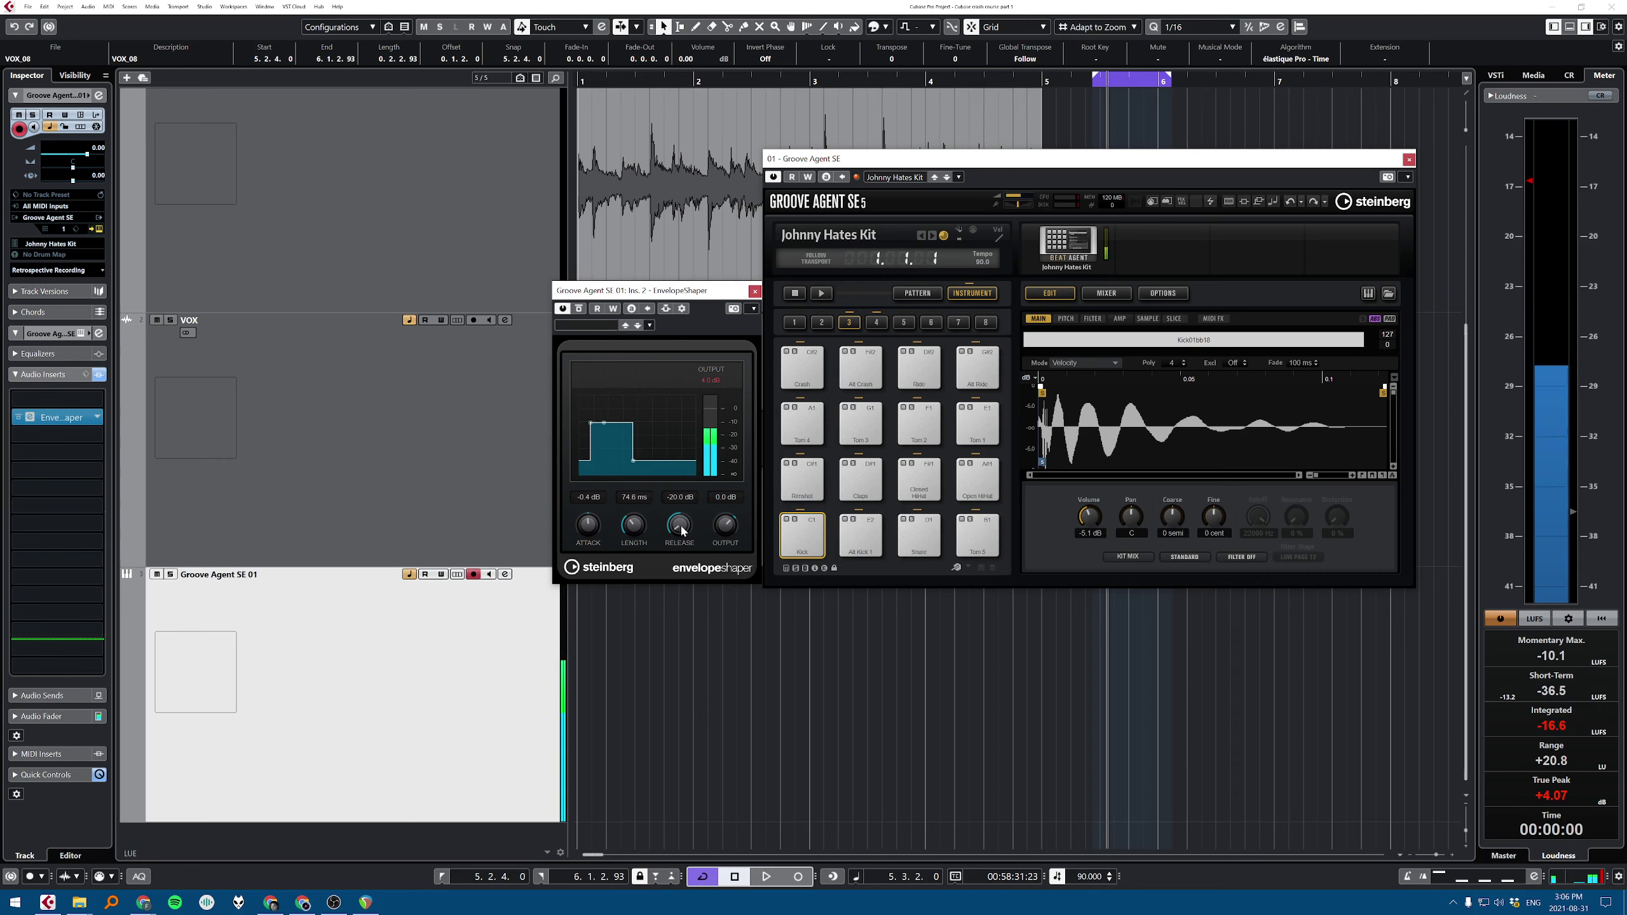
pyautogui.moveTo(683, 529); pyautogui.dragTo(707, 328)
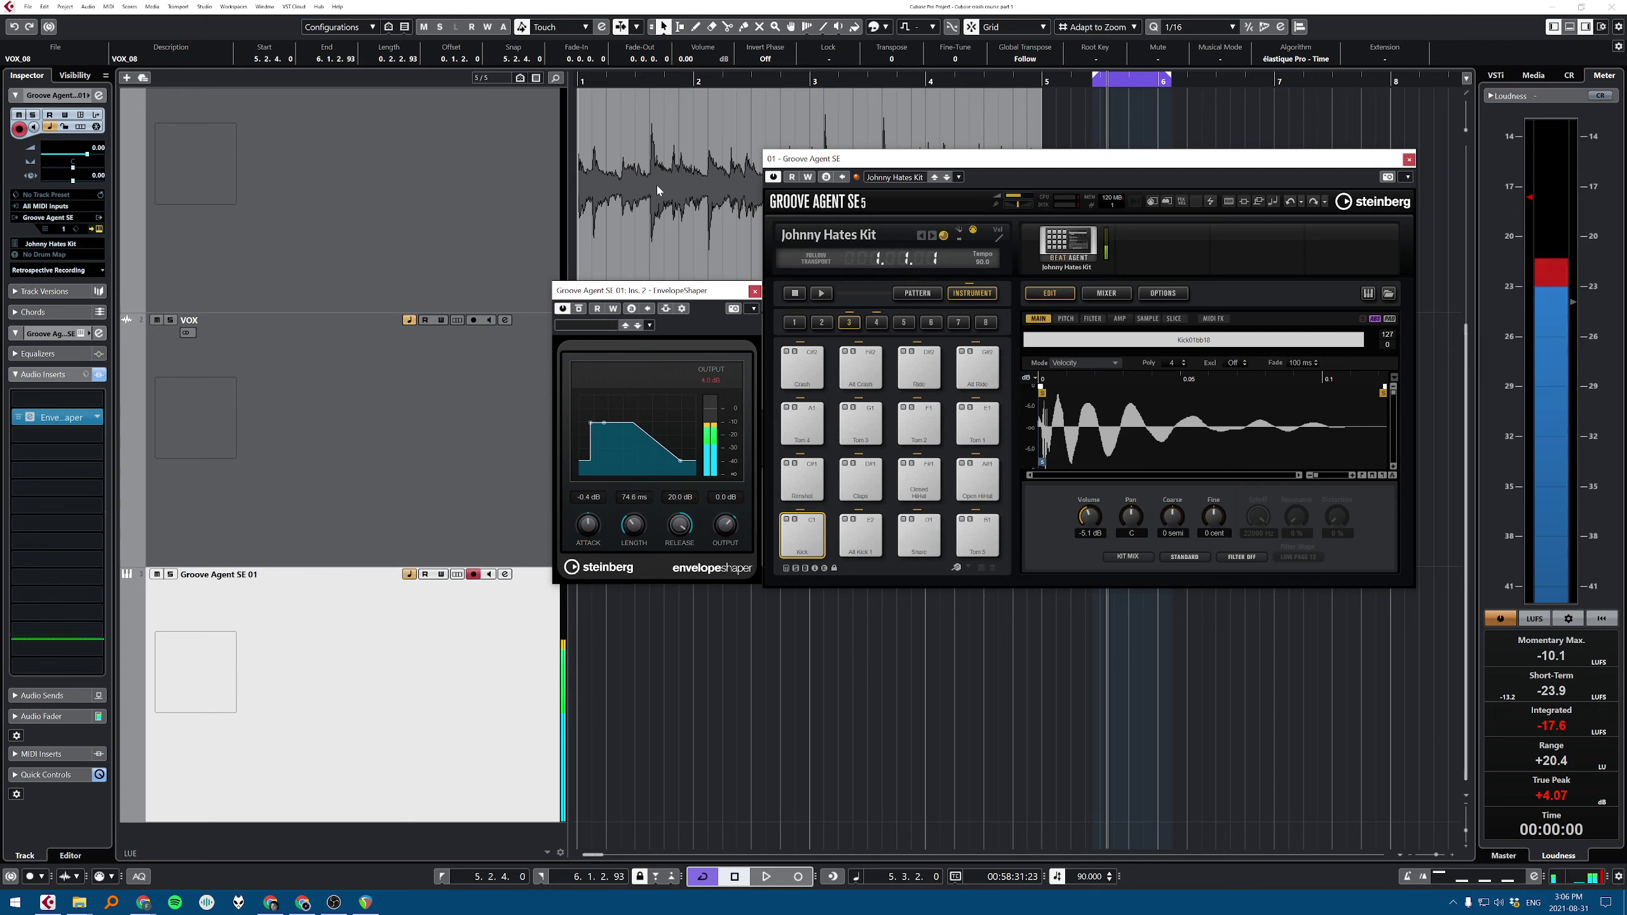
pyautogui.moveTo(633, 325); pyautogui.dragTo(622, 559)
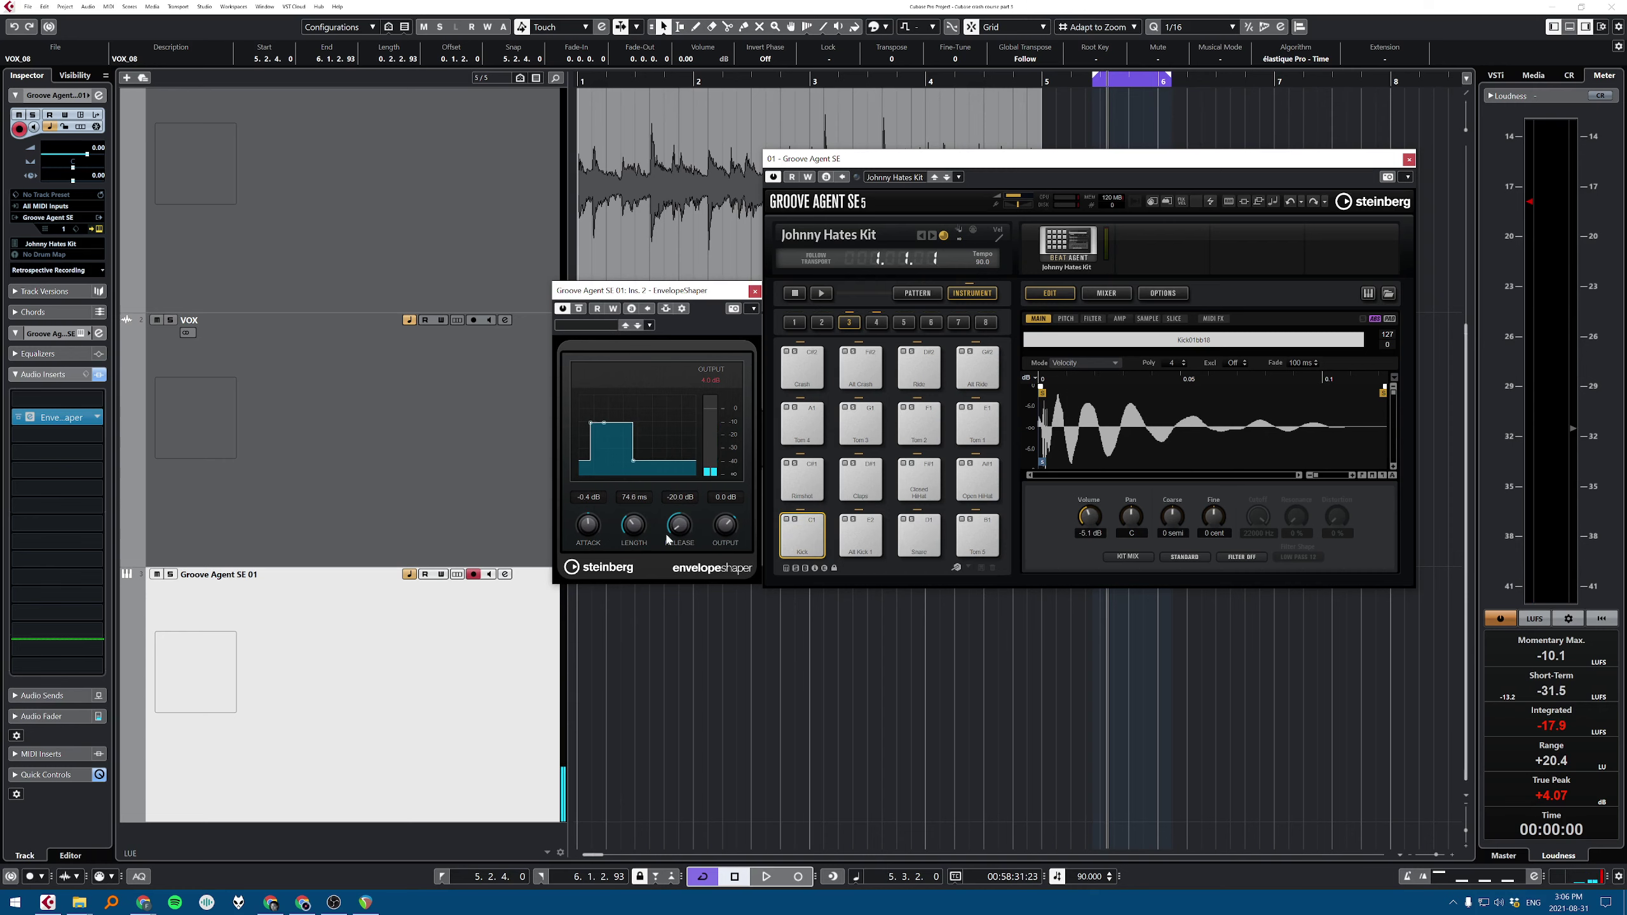
pyautogui.moveTo(679, 525); pyautogui.dragTo(681, 410)
# Step: Close the EnvelopeShaper and delete the Groove Agent SE 01 instrument track, leaving the VOX track selected
pyautogui.click(756, 291)
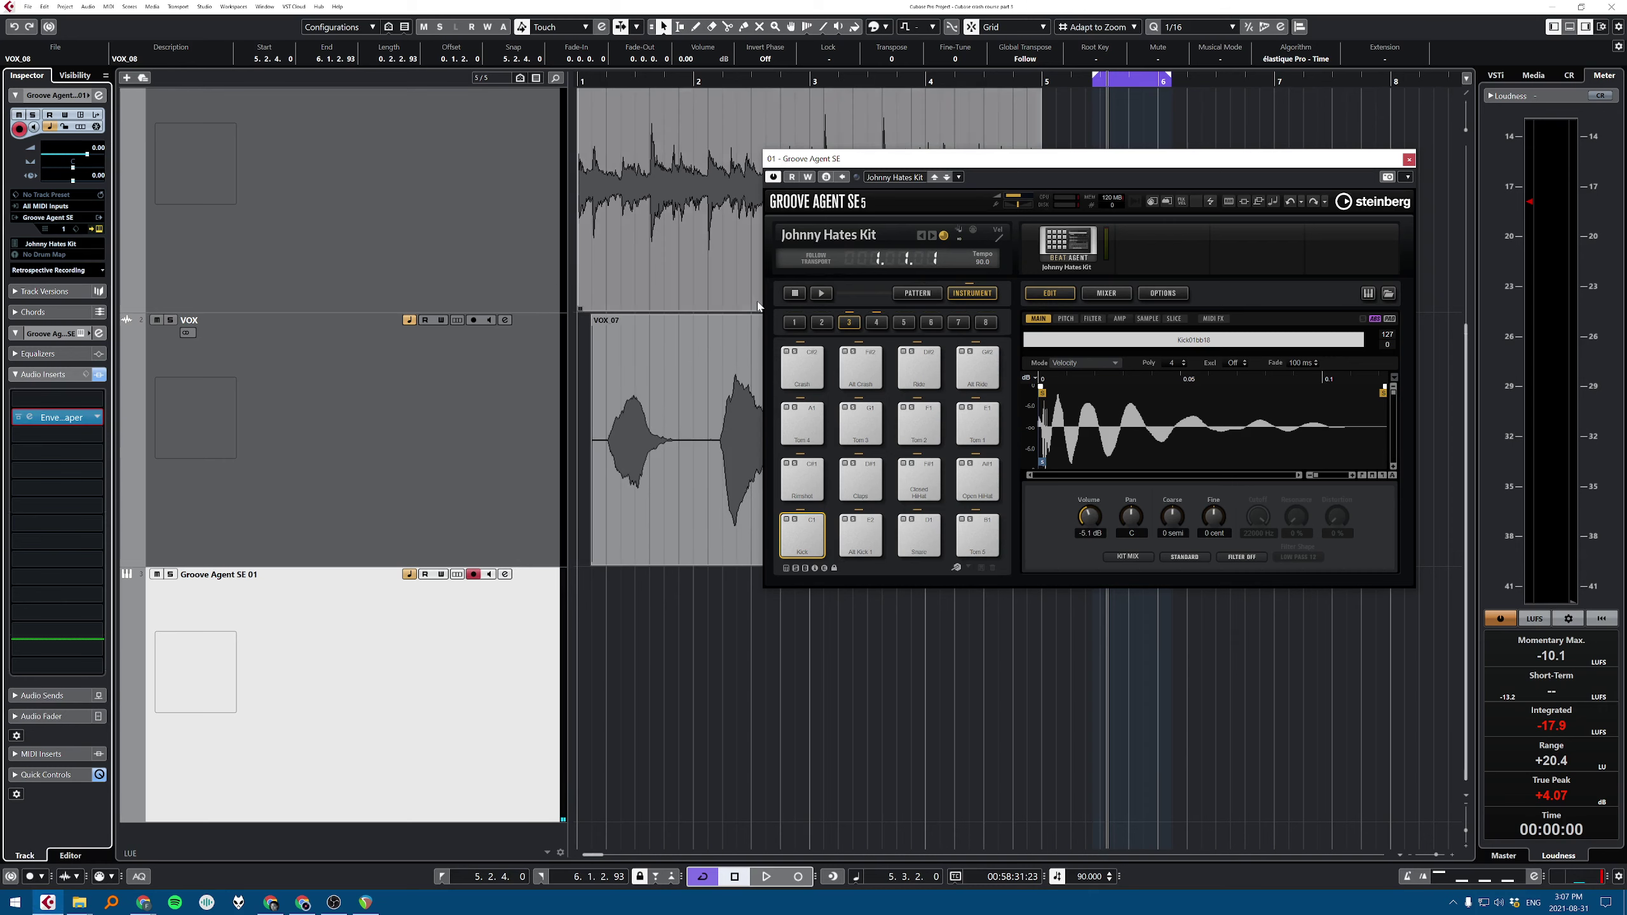
pyautogui.click(96, 417)
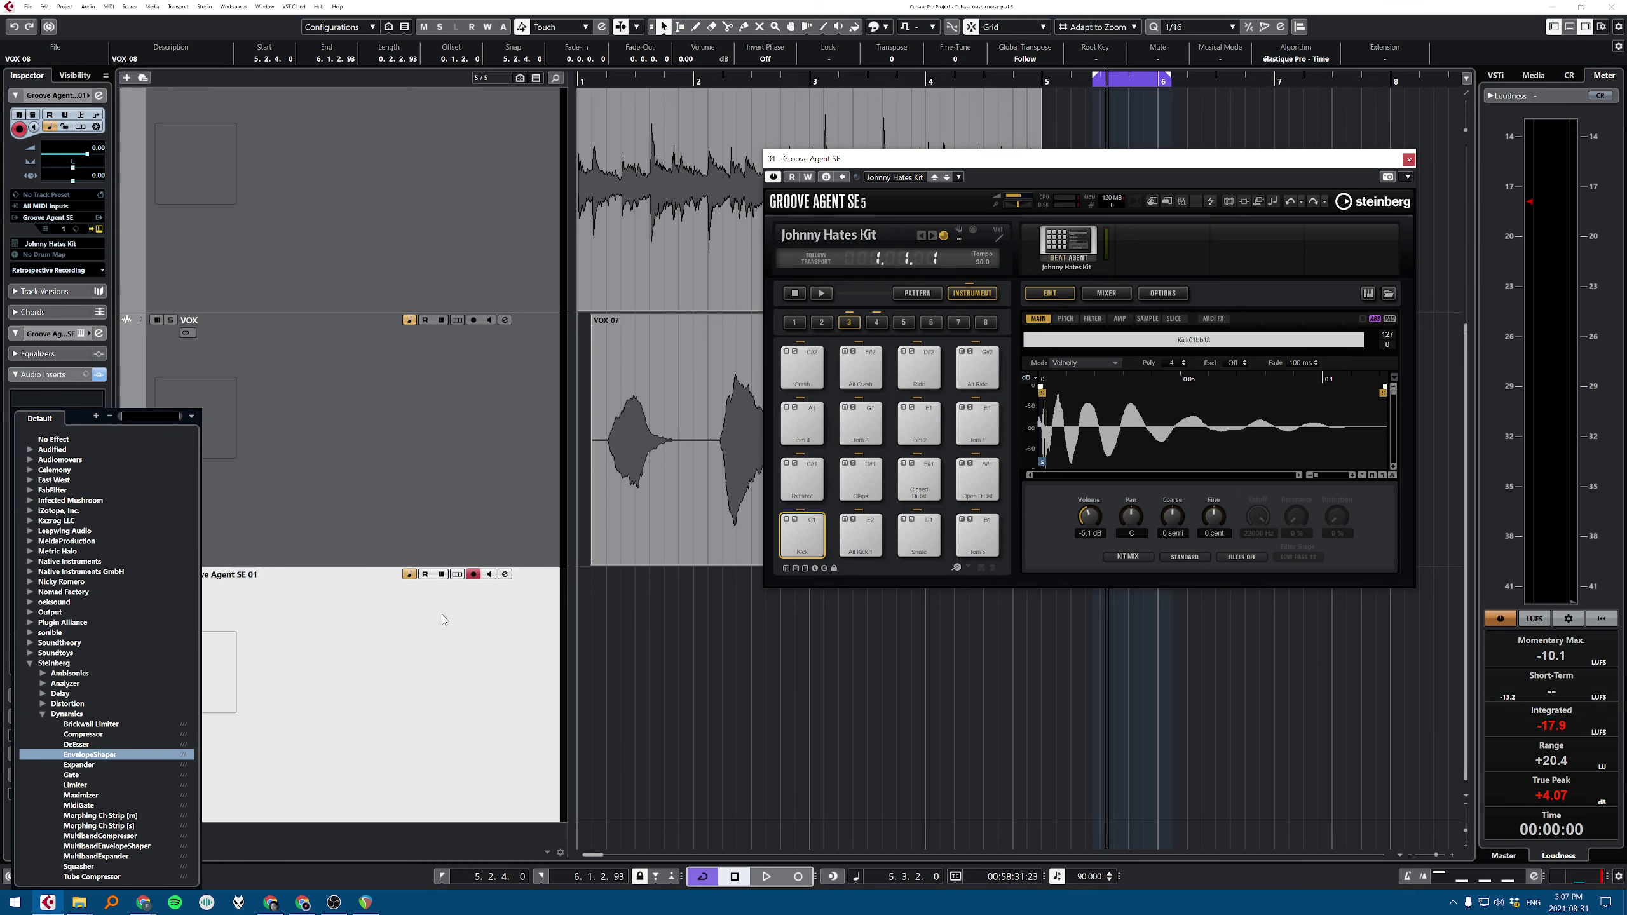
pyautogui.click(632, 408)
pyautogui.click(464, 467)
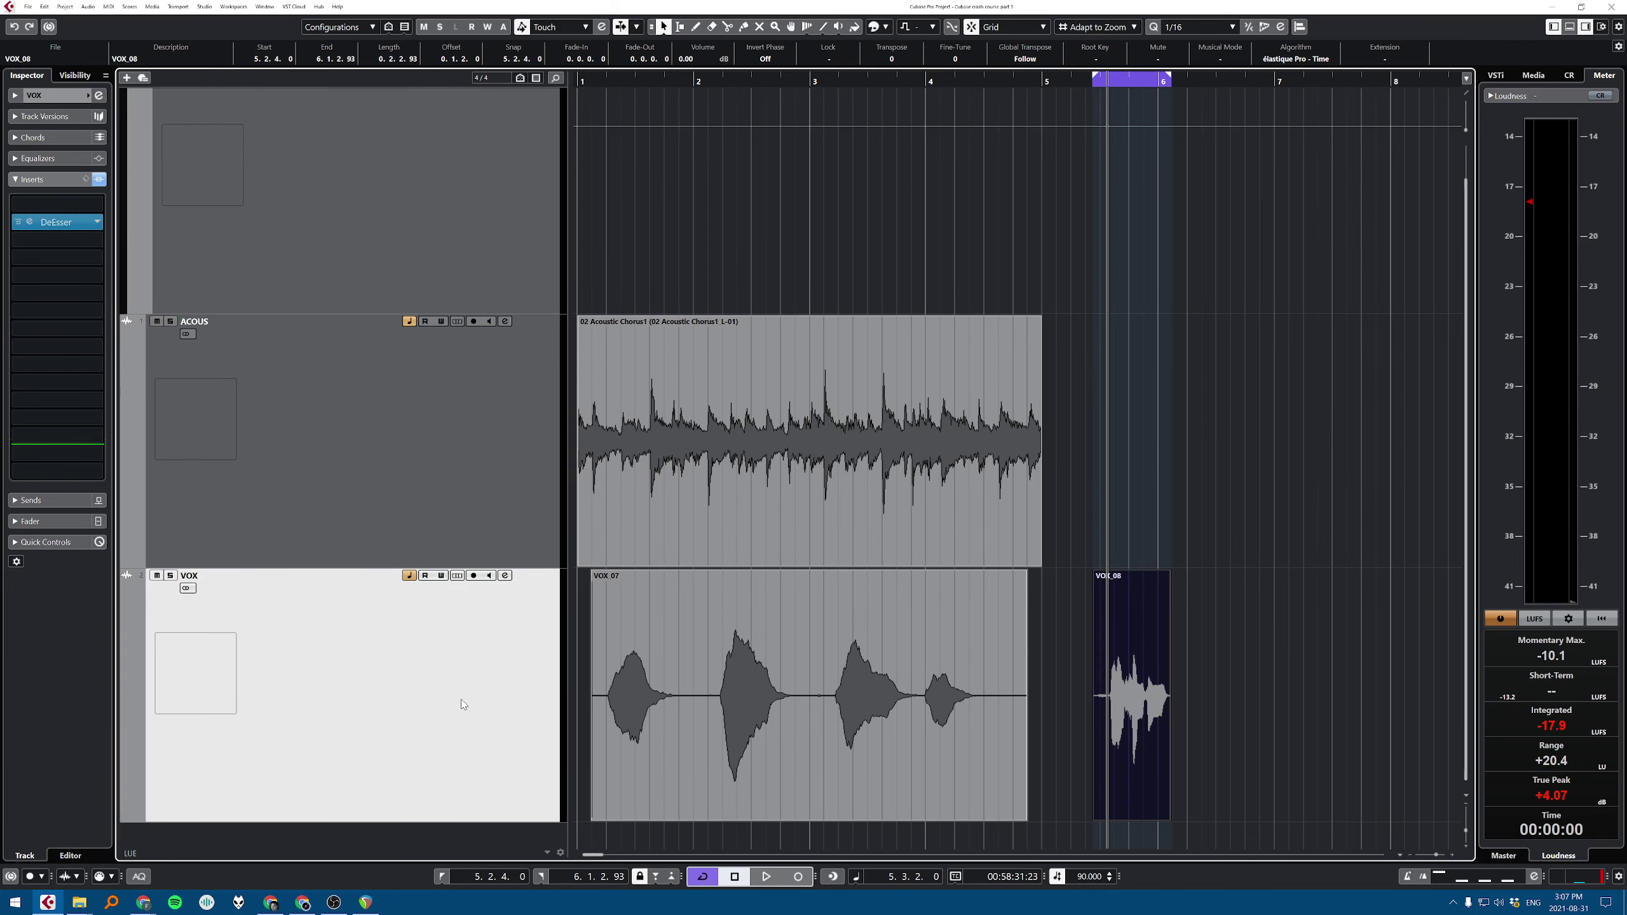
# Step: Replace the DeEsser on the soloed VOX track with Gate and place its window over the ACOUS waveform
pyautogui.click(97, 240)
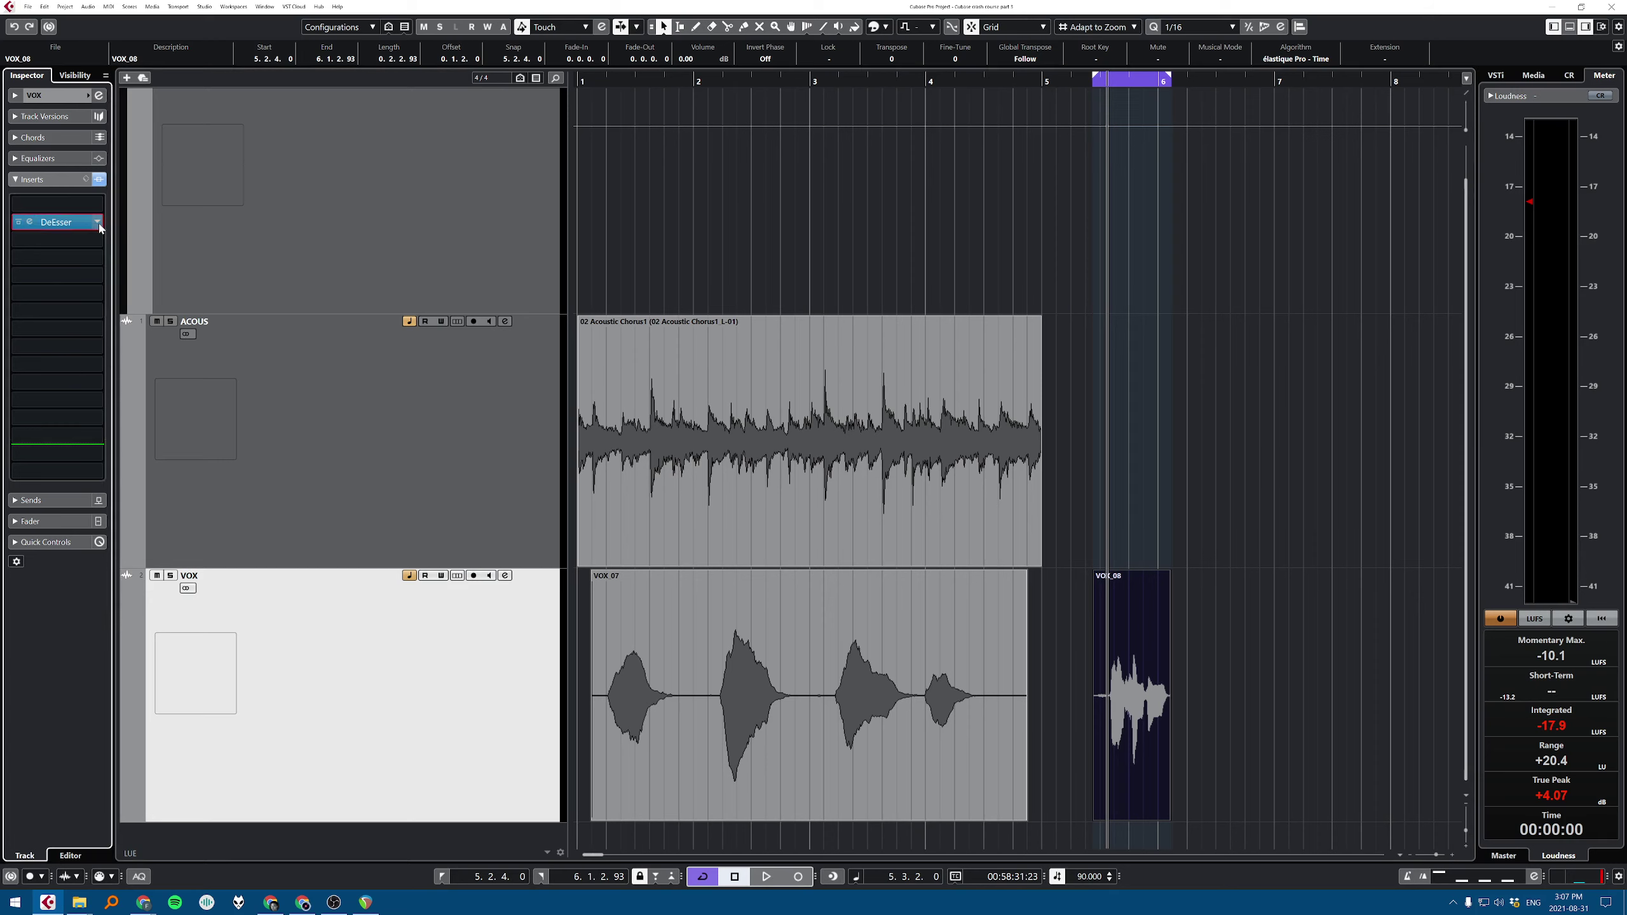
pyautogui.write('gate')
pyautogui.click(84, 264)
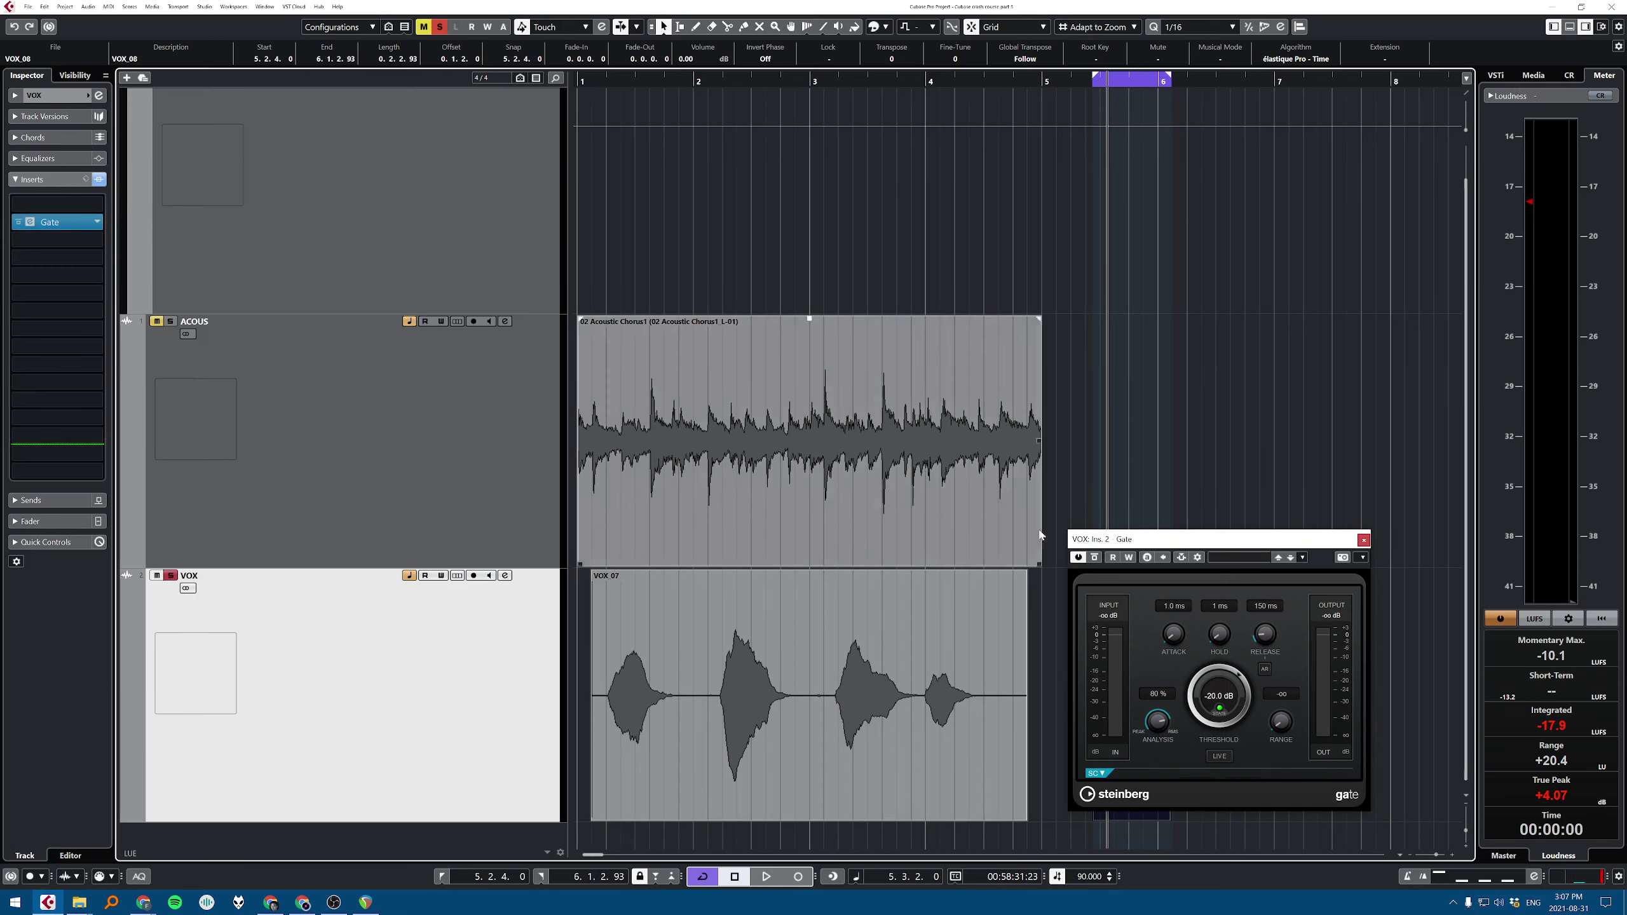
pyautogui.moveTo(1134, 553); pyautogui.dragTo(811, 211)
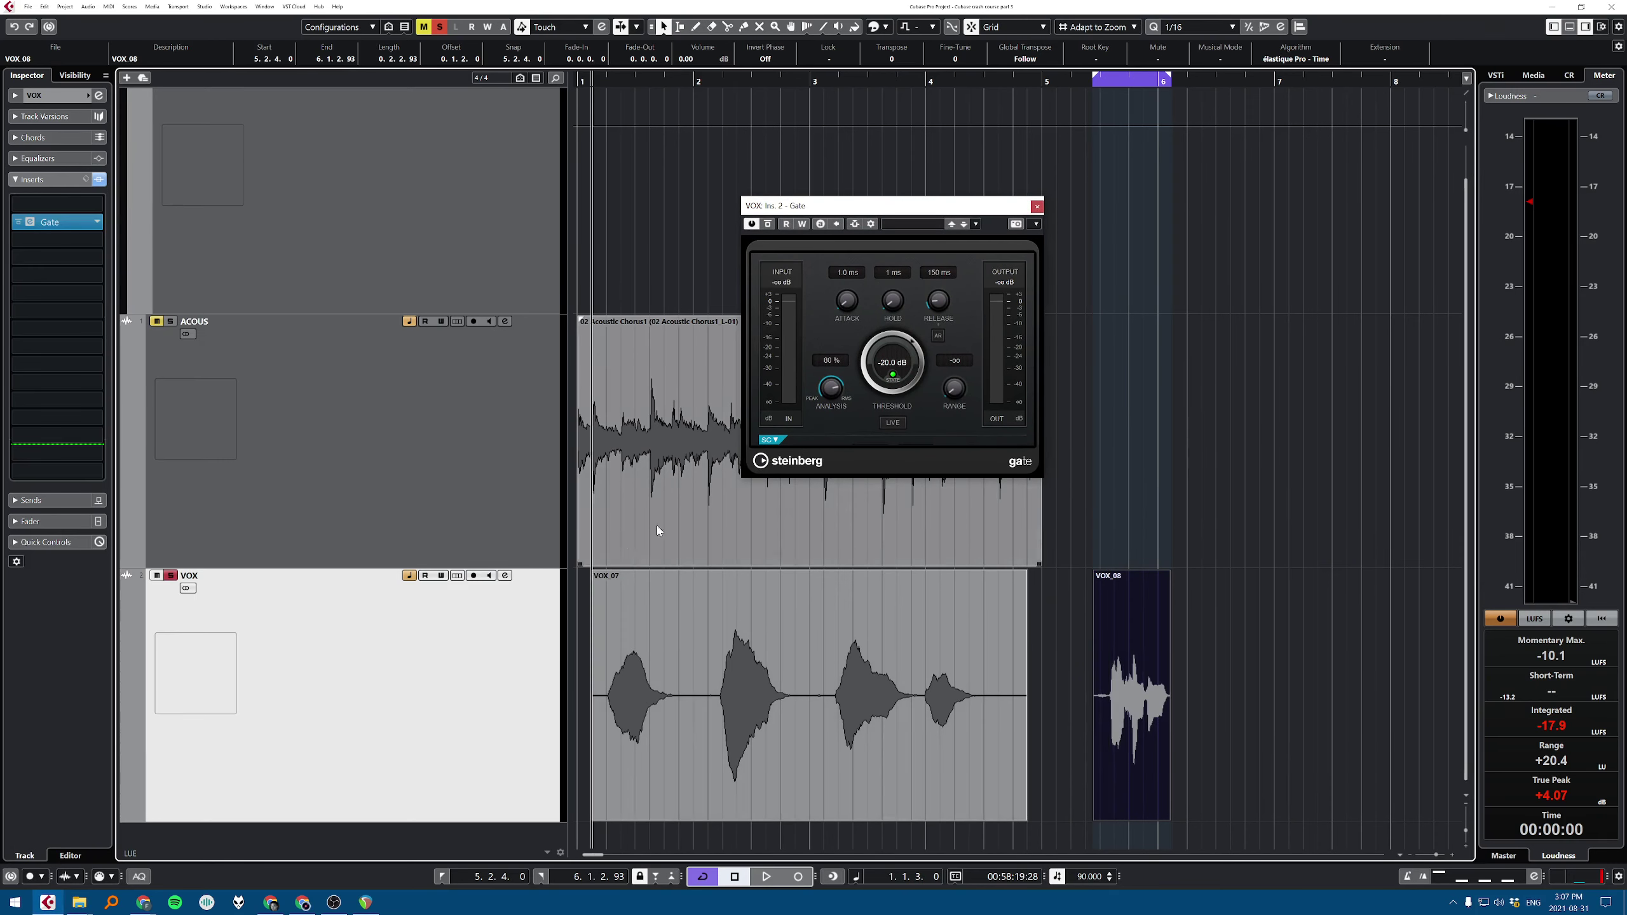
# Step: Delete the VOX_08 event and audition the vocal with the Gate's Threshold at 0.0 dB
pyautogui.press('Delete')
pyautogui.moveTo(910, 340); pyautogui.dragTo(921, 377)
pyautogui.press('space')
pyautogui.press('space')
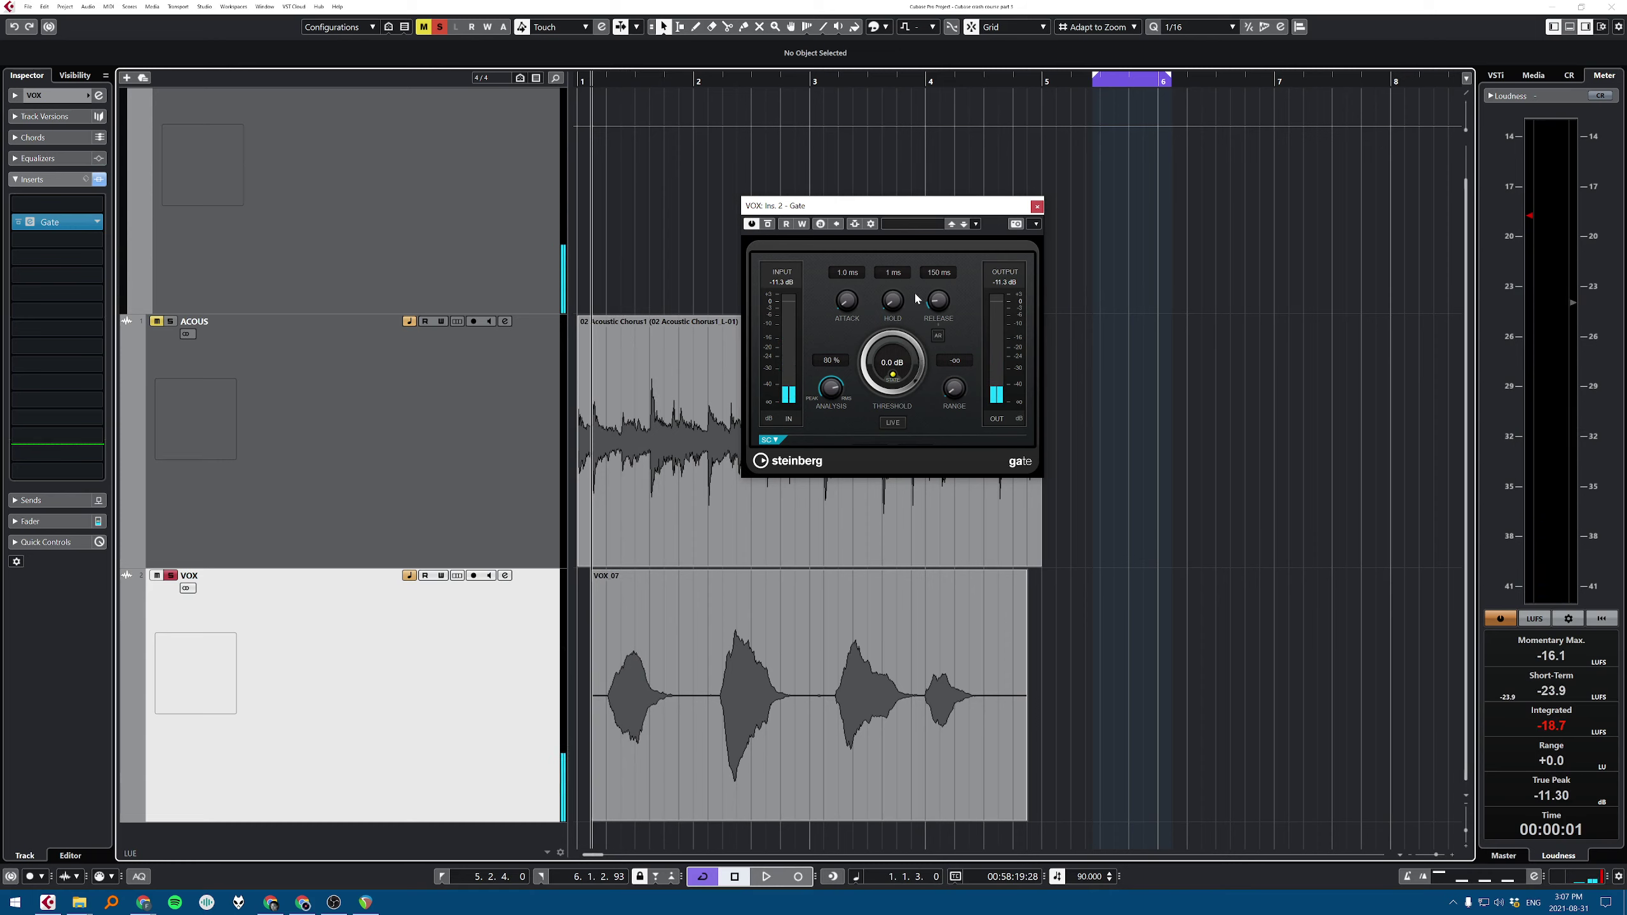
pyautogui.press('space')
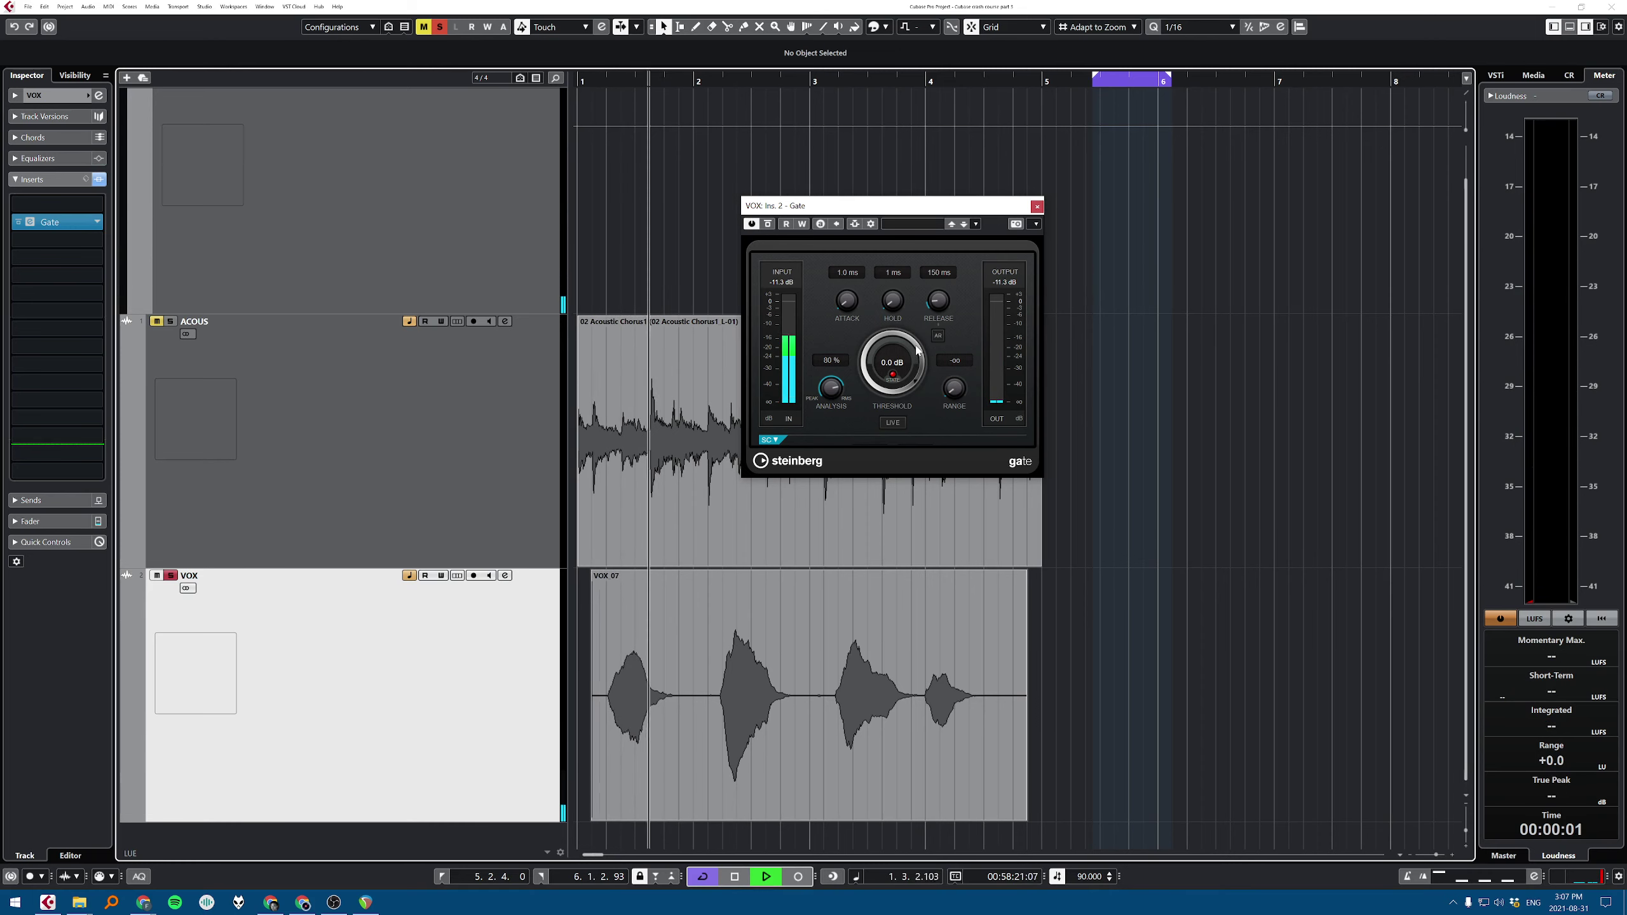
pyautogui.press('space')
# Step: Lower the Gate's Threshold to -26.5 dB and audition the vocal from the start of VOX 07
pyautogui.moveTo(900, 340); pyautogui.dragTo(916, 399)
pyautogui.press('space')
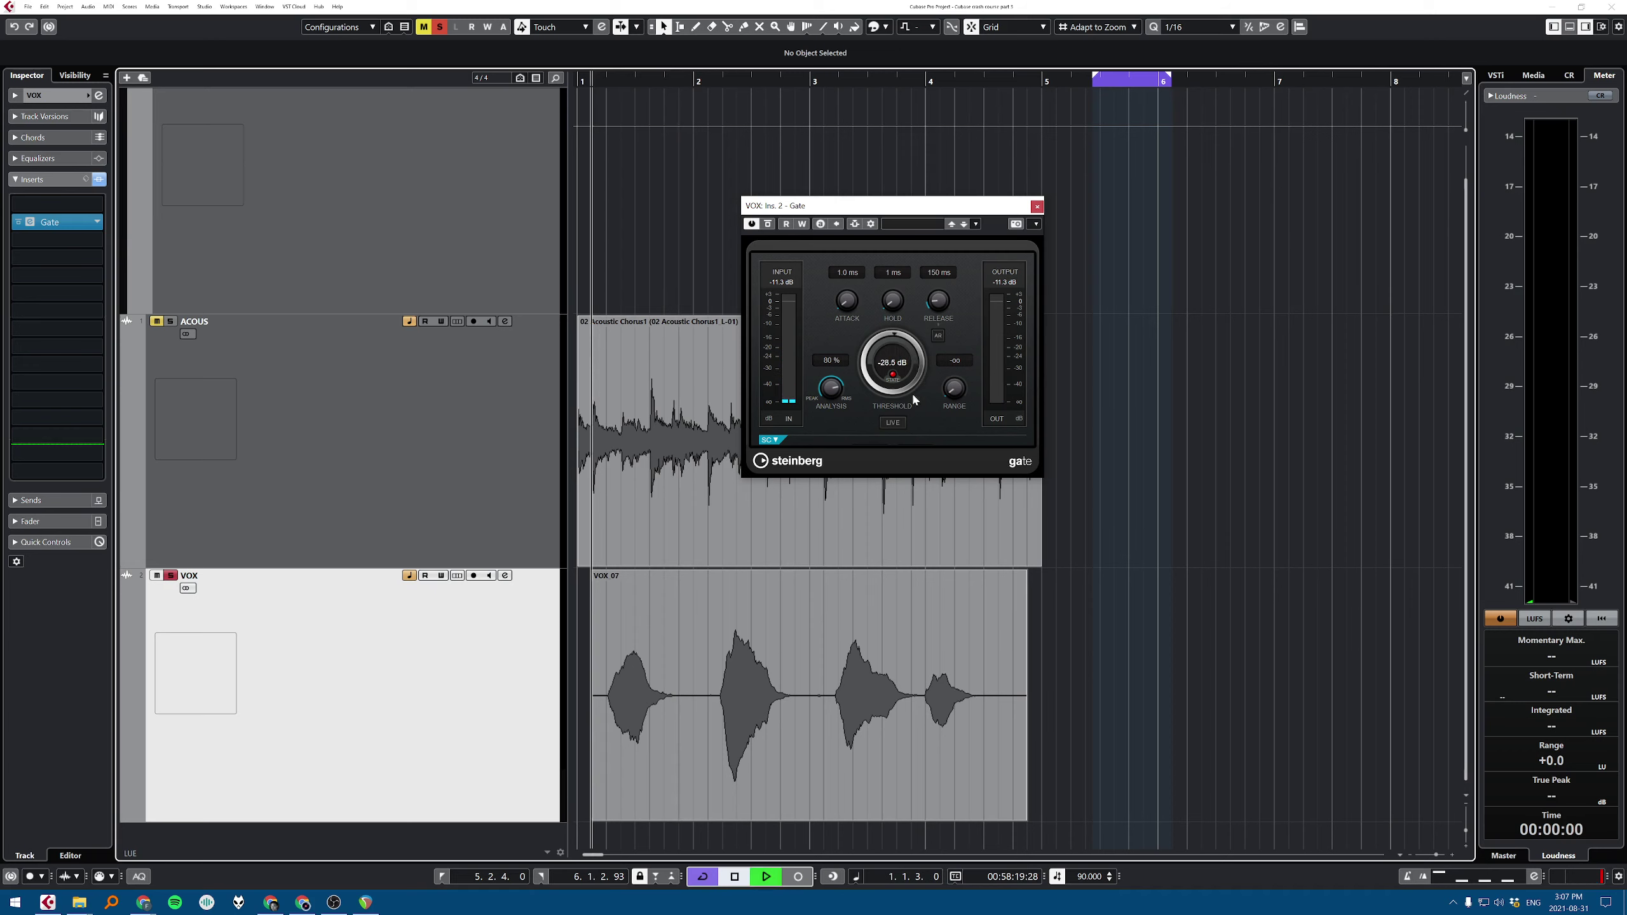
pyautogui.moveTo(893, 330); pyautogui.dragTo(893, 332)
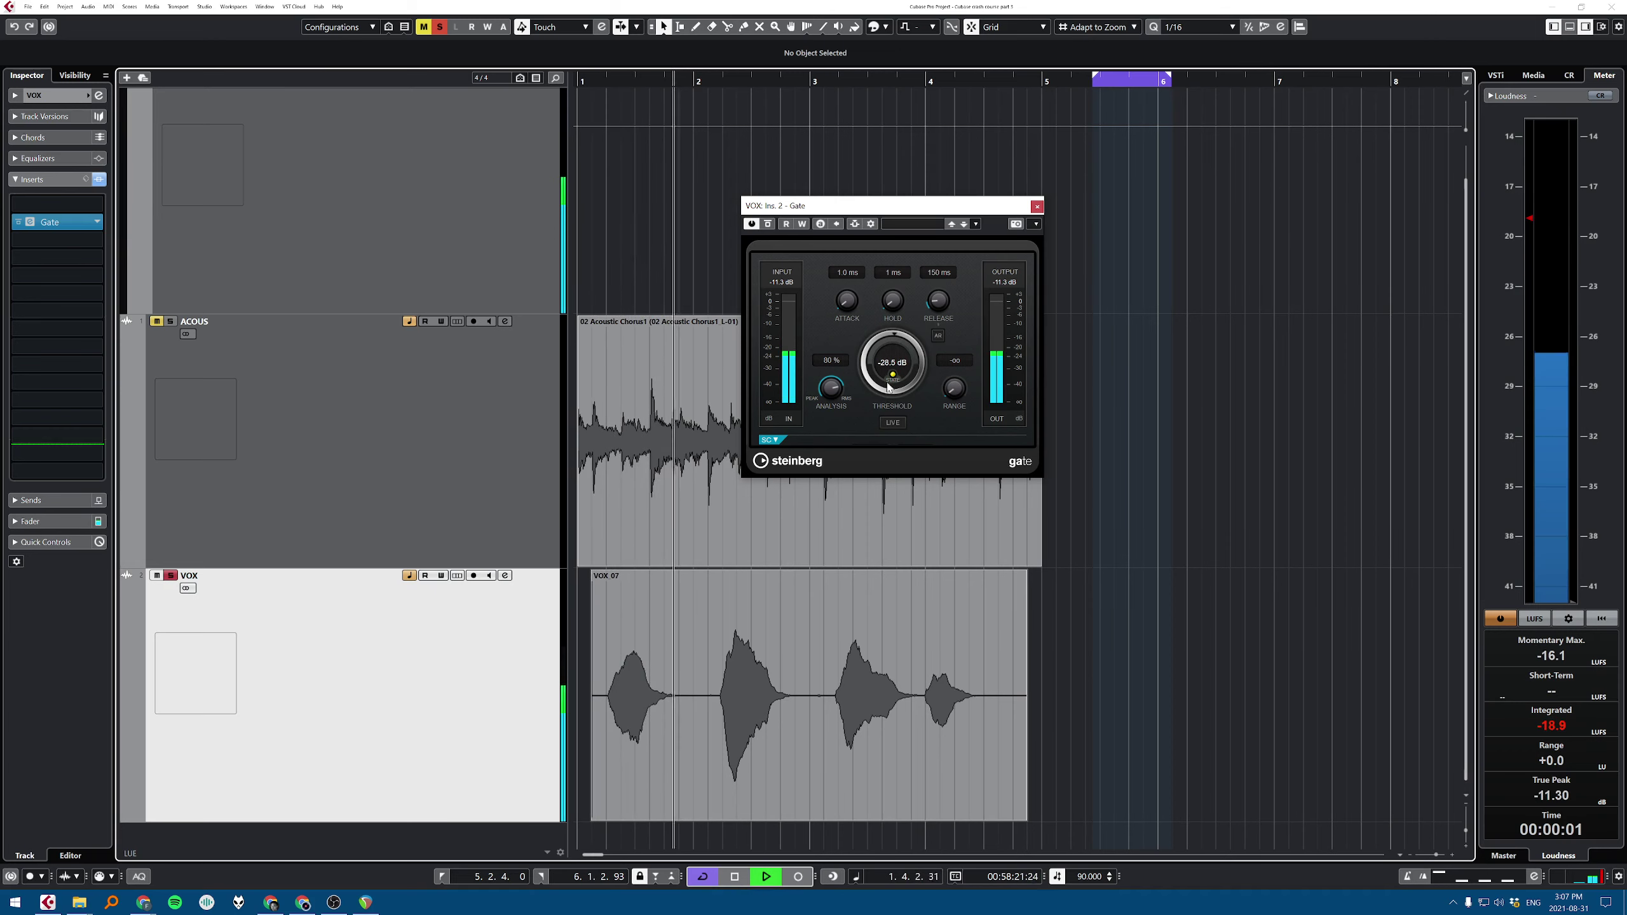
pyautogui.press('space')
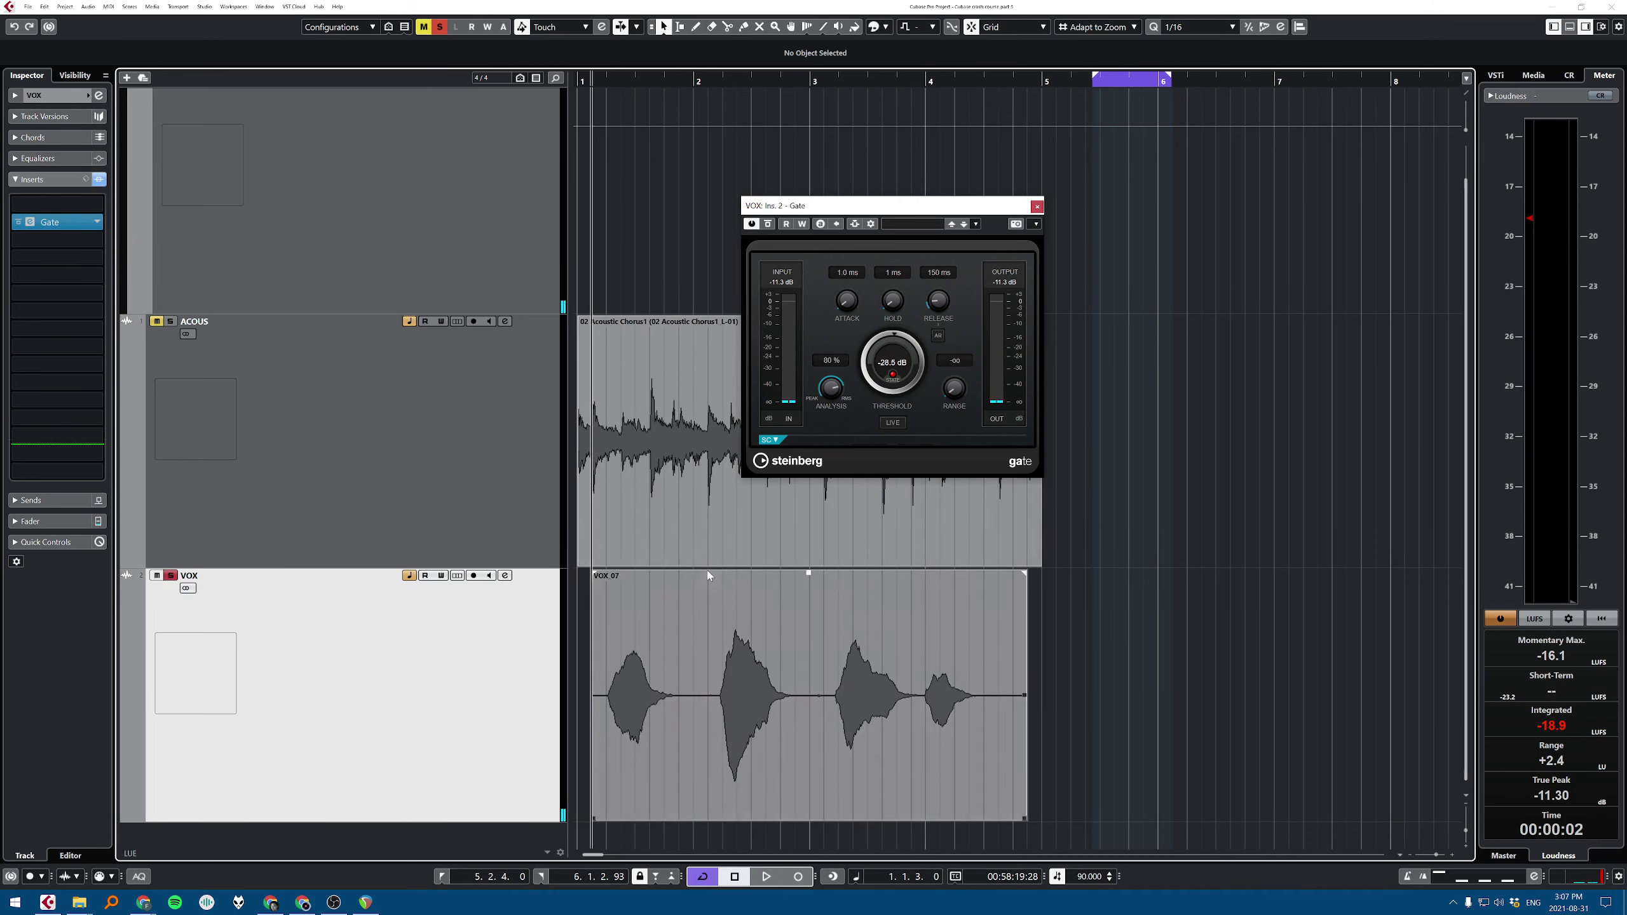
pyautogui.press('space')
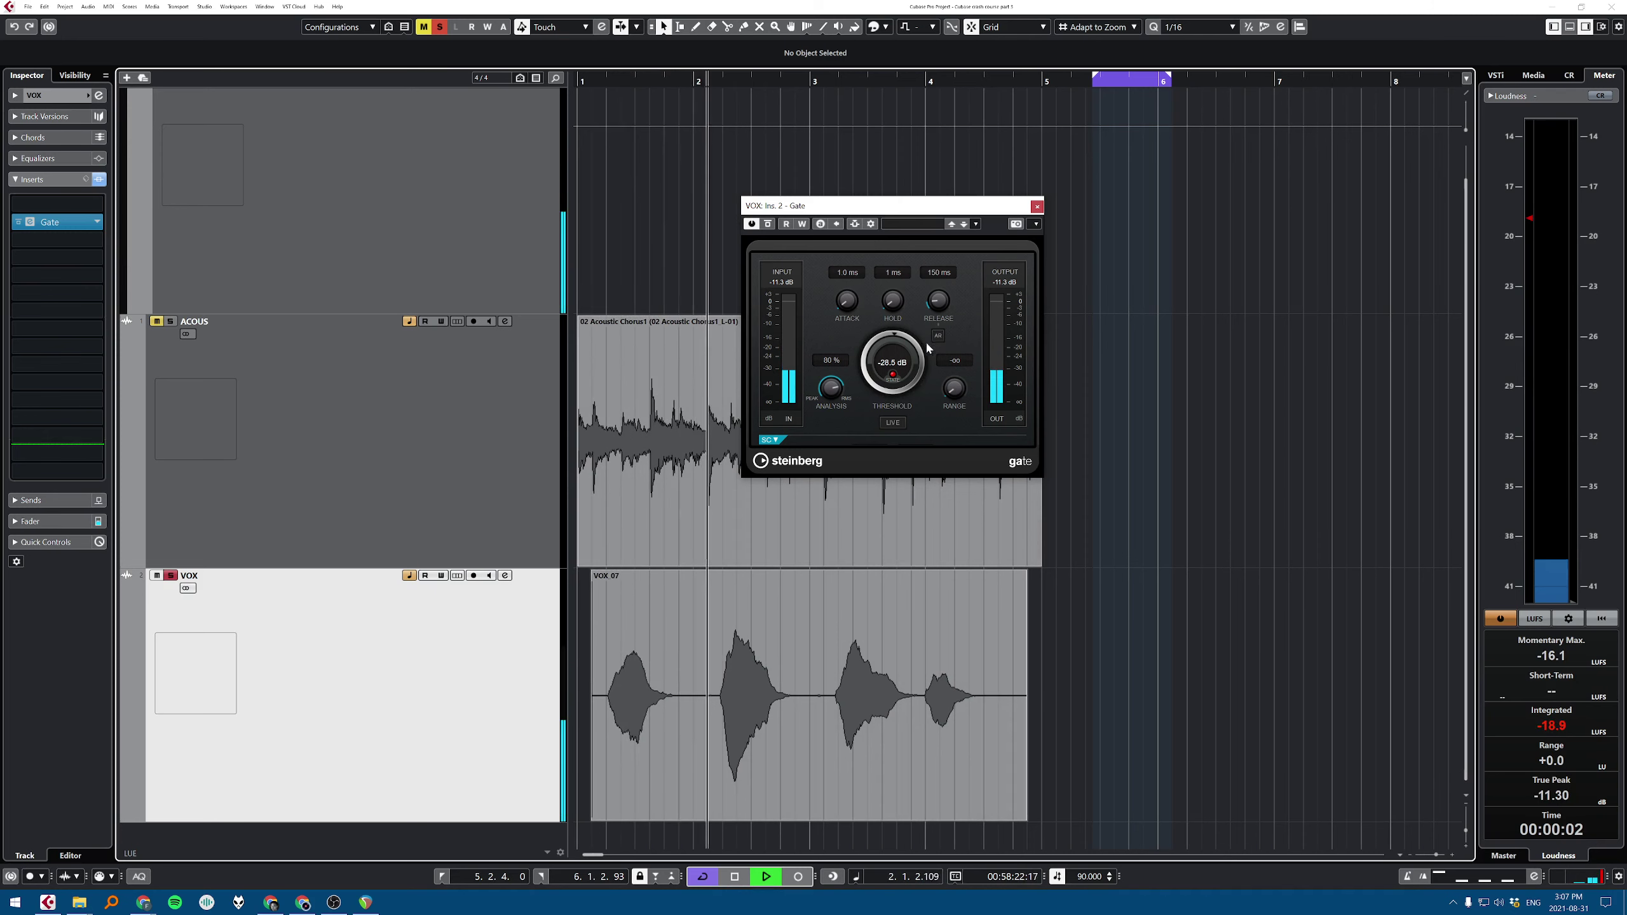
pyautogui.press('space')
# Step: Demonstrate the Gate's Release, Range and Threshold controls by varying their settings
pyautogui.moveTo(937, 299); pyautogui.dragTo(908, 325)
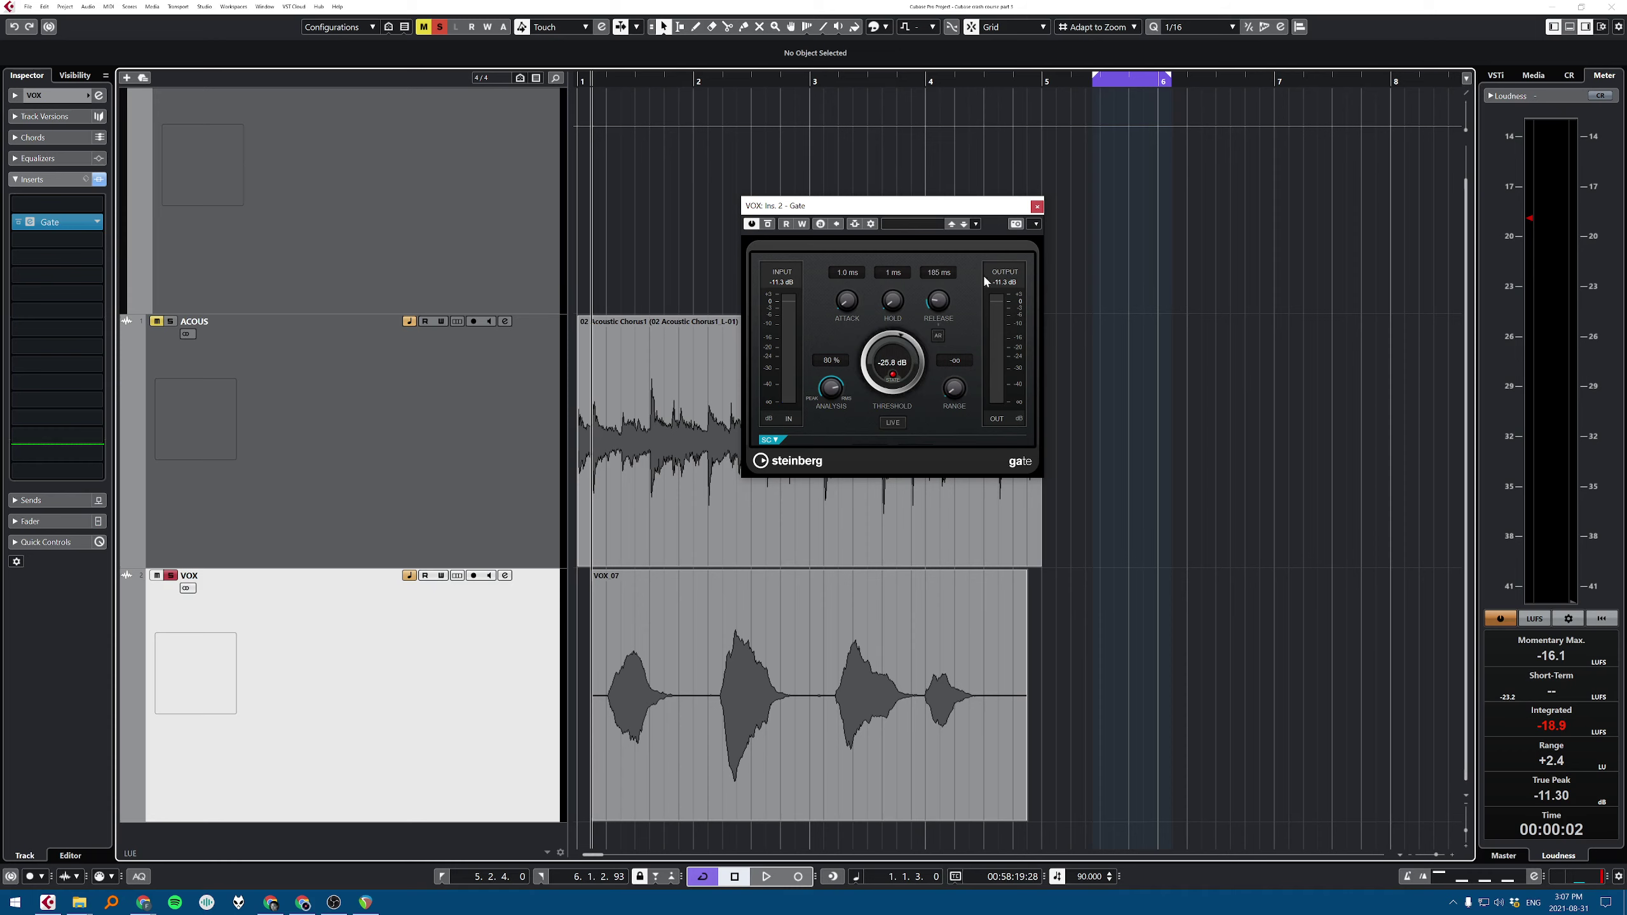
pyautogui.moveTo(957, 403); pyautogui.dragTo(957, 334)
pyautogui.moveTo(984, 279)
pyautogui.mouseDown()
pyautogui.moveTo(962, 398)
pyautogui.moveTo(968, 287)
pyautogui.mouseUp()
pyautogui.moveTo(958, 383); pyautogui.dragTo(958, 386)
pyautogui.moveTo(947, 483); pyautogui.dragTo(947, 532)
pyautogui.moveTo(967, 364); pyautogui.dragTo(965, 300)
pyautogui.moveTo(957, 389); pyautogui.dragTo(957, 393)
pyautogui.moveTo(904, 337)
pyautogui.mouseDown()
pyautogui.moveTo(915, 362)
pyautogui.moveTo(890, 337)
pyautogui.mouseUp()
# Step: Remove the Gate from the VOX track's inserts, leaving the insert slot empty
pyautogui.click(97, 222)
pyautogui.click(428, 417)
pyautogui.click(393, 410)
pyautogui.click(320, 667)
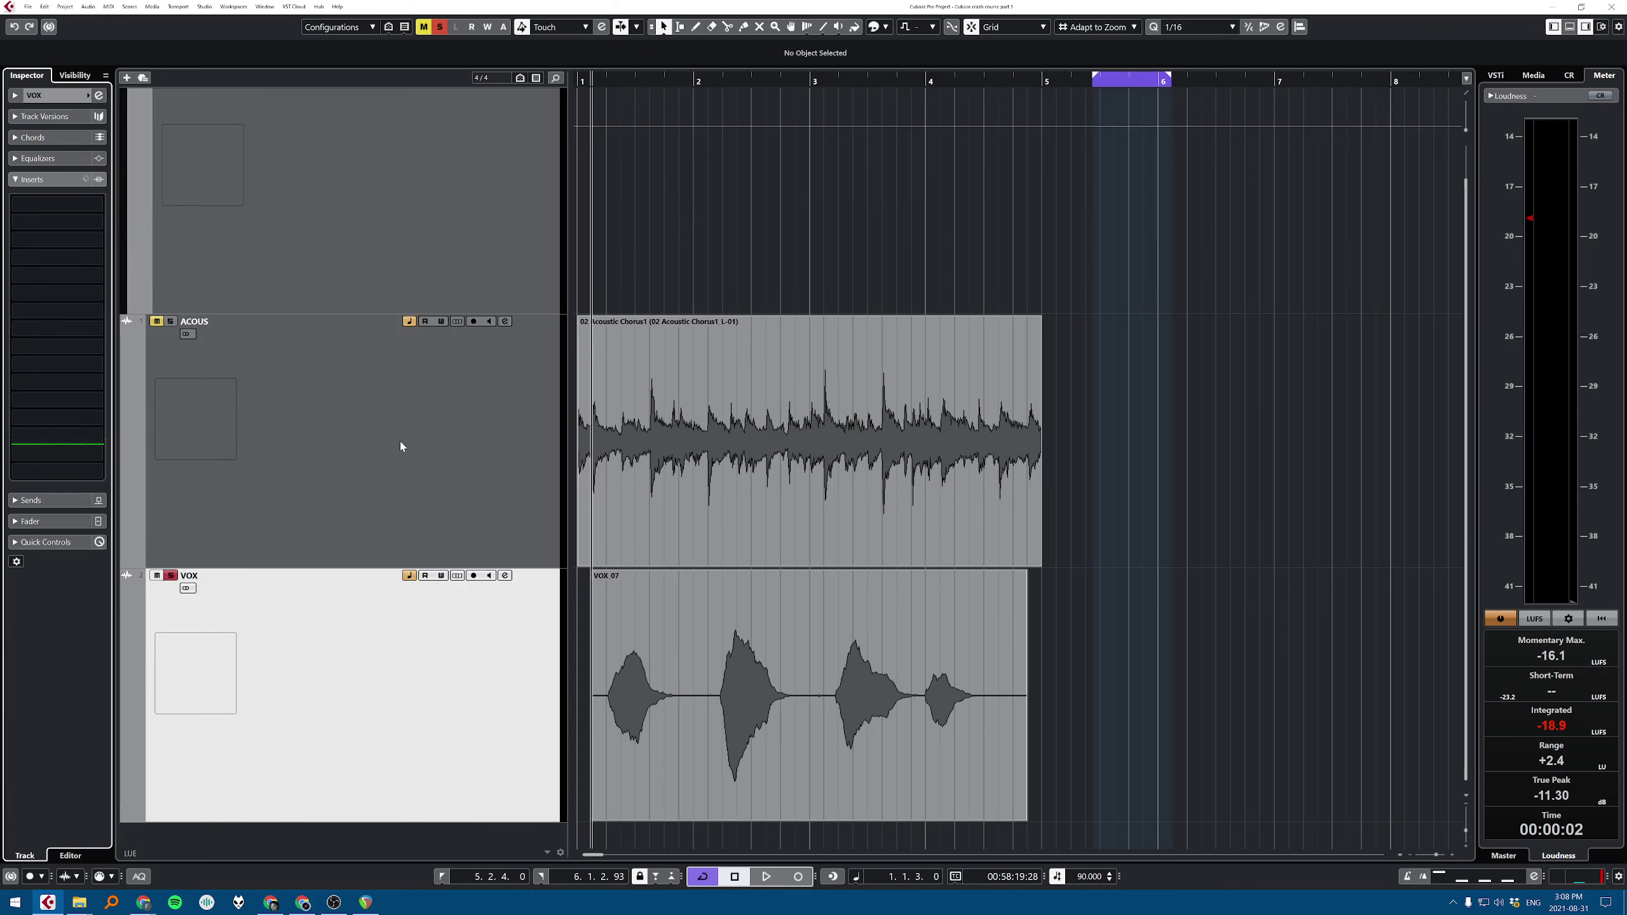
# Step: Replace the Compressor on the ACOUS track with Steinberg's Limiter and set its Release to Auto
pyautogui.click(401, 447)
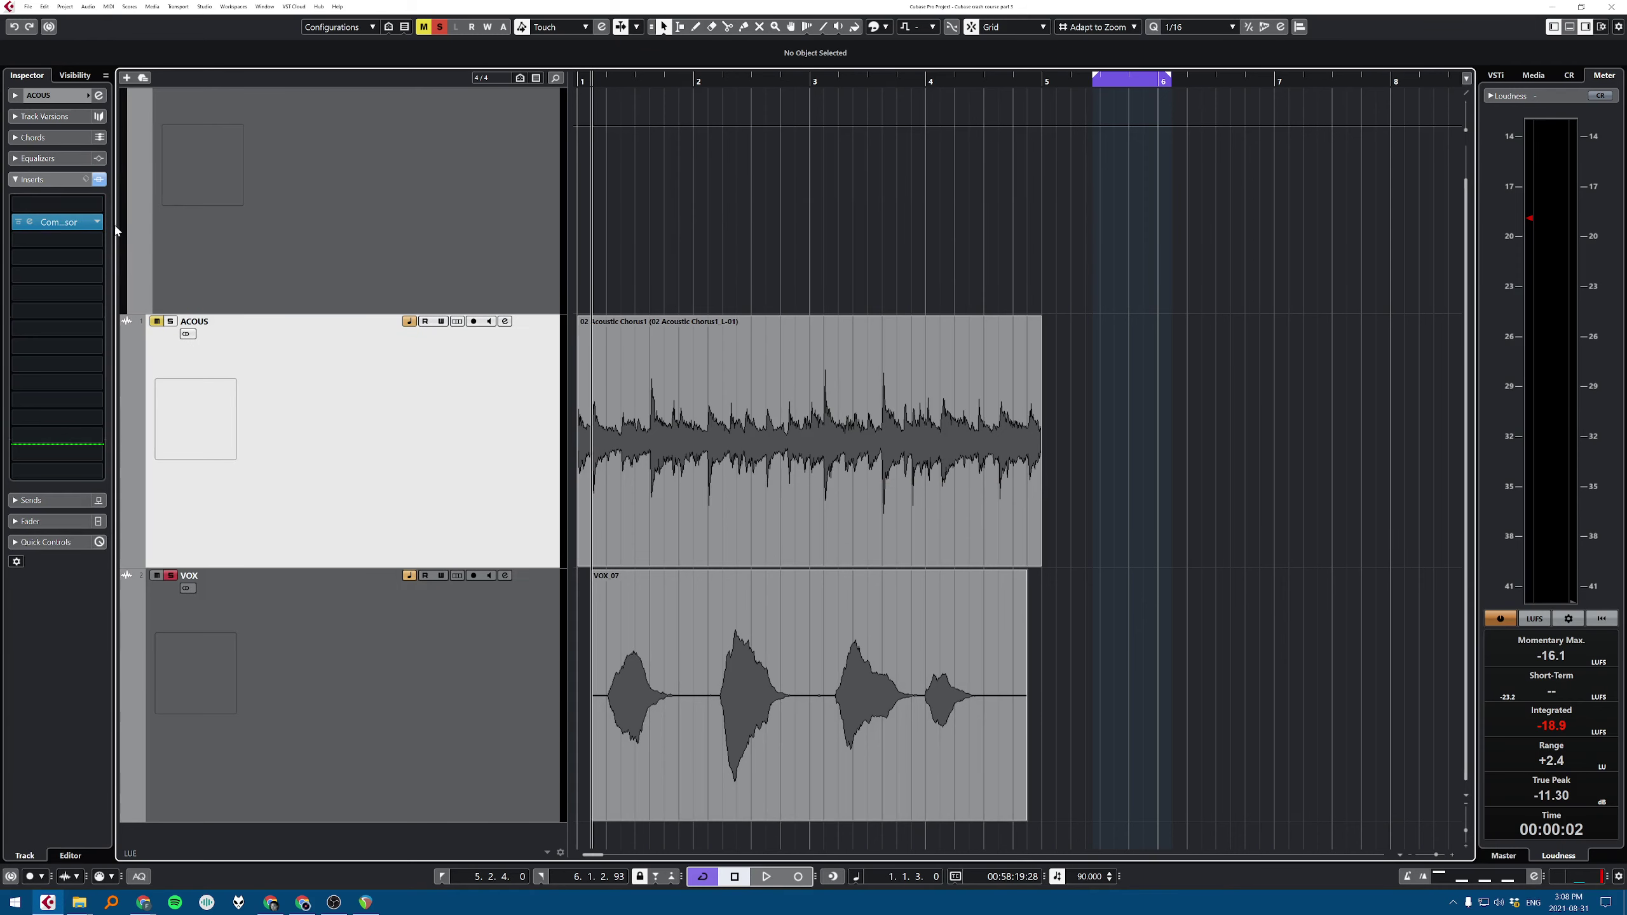
pyautogui.click(92, 212)
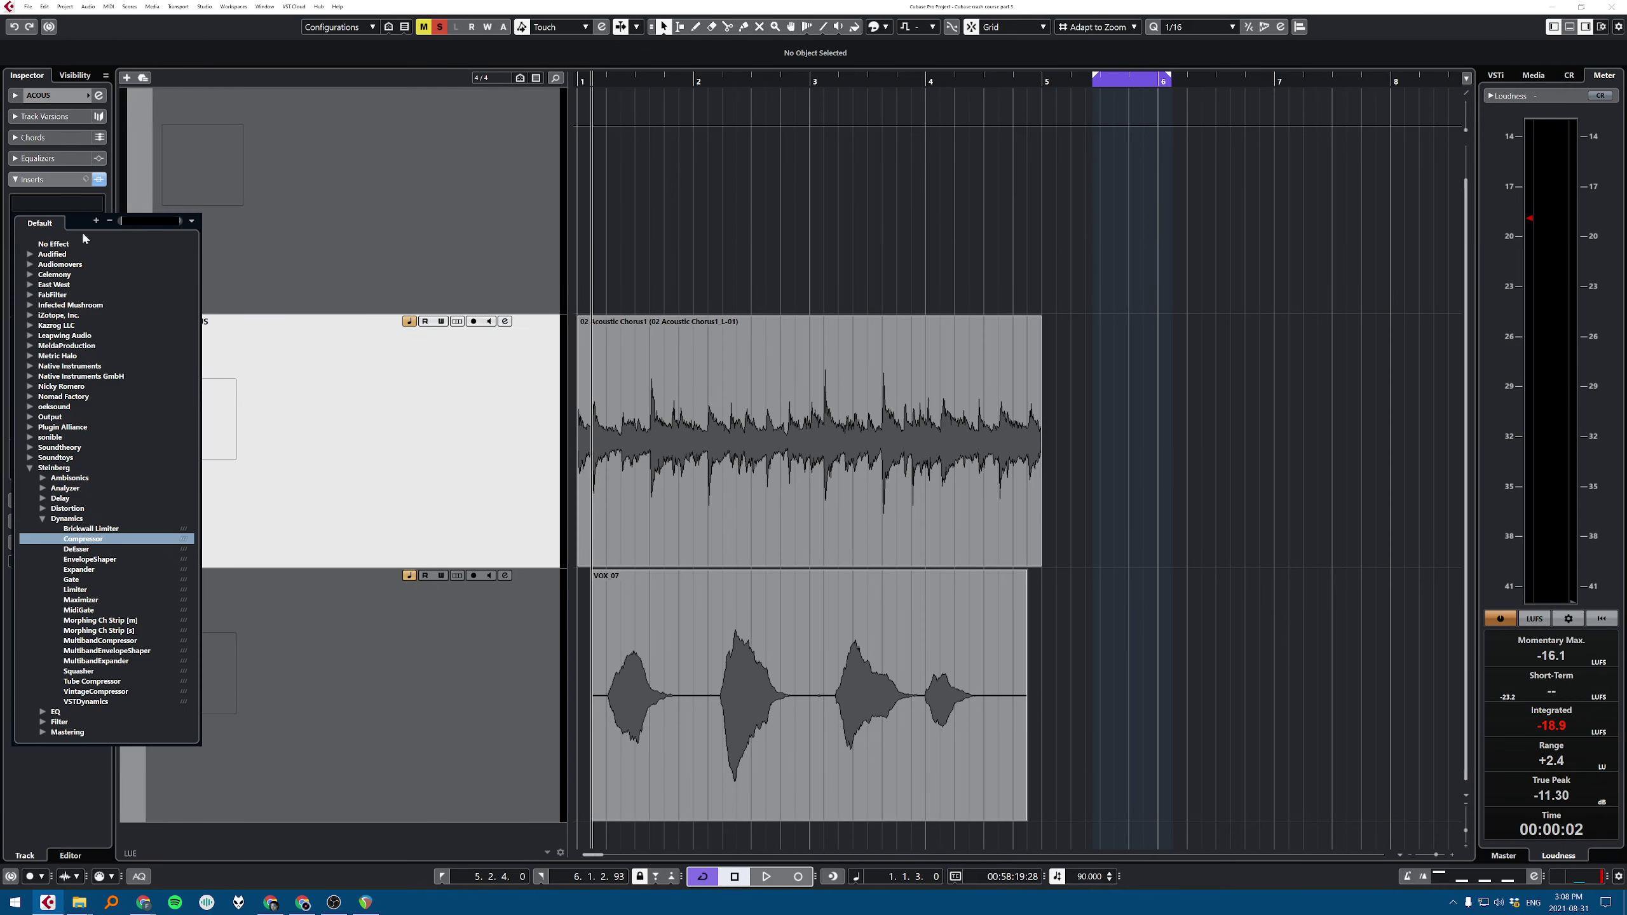
pyautogui.click(83, 591)
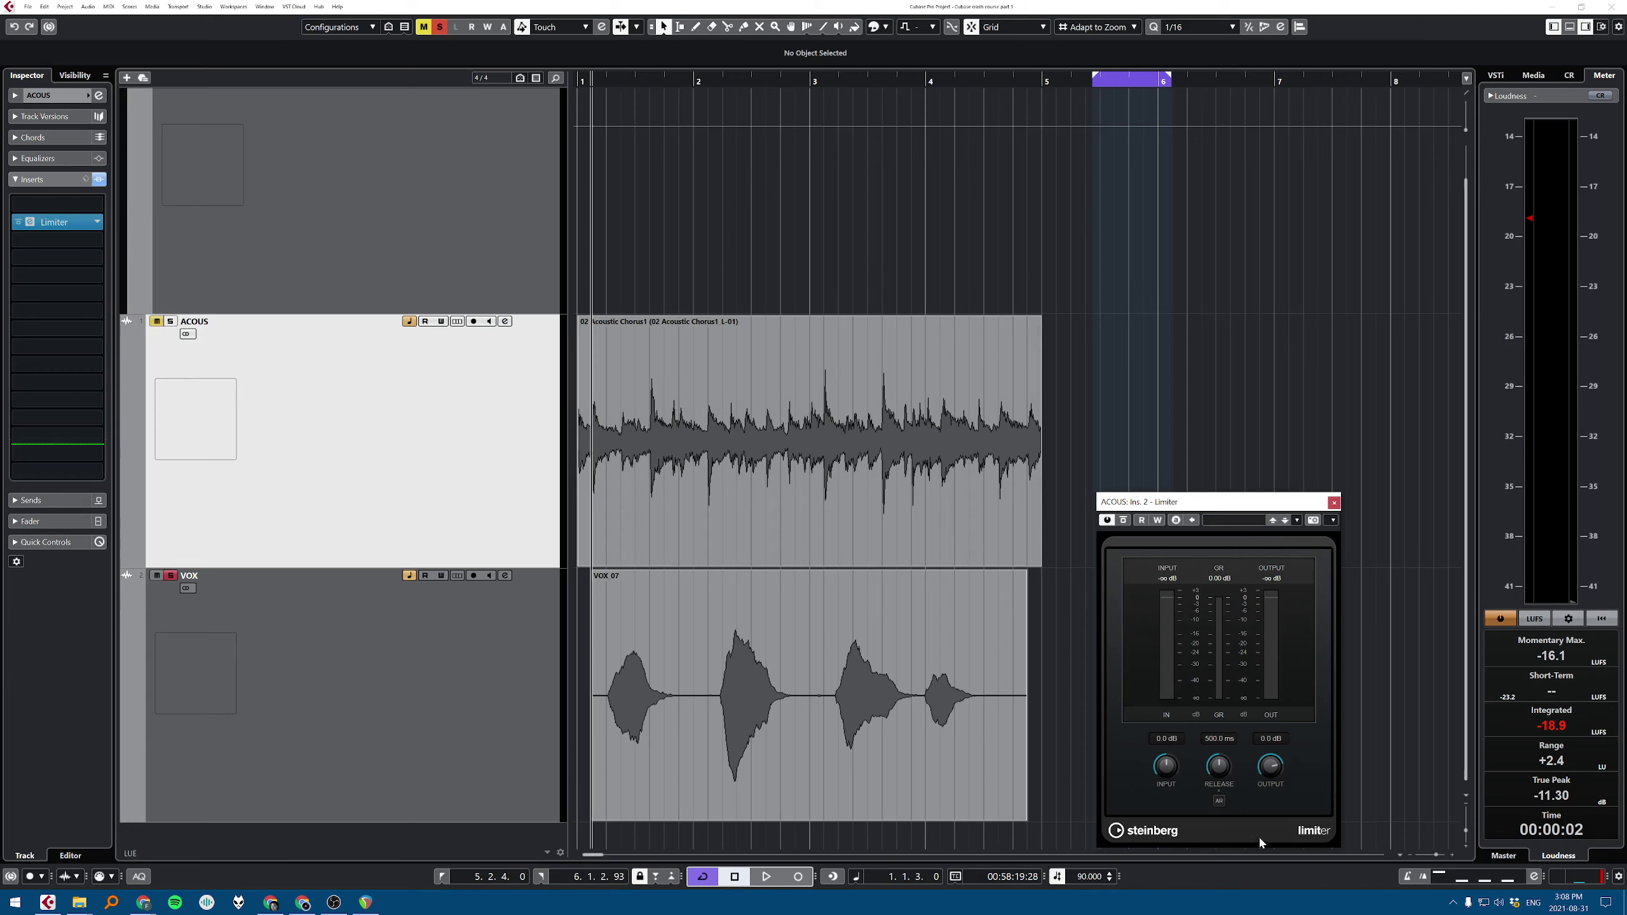
pyautogui.click(1219, 802)
# Step: Solo the ACOUS track instead of VOX, audition it with the Limiter's Input raised to 24.0 dB, and lower Input to 11.8 dB
pyautogui.moveTo(1166, 768); pyautogui.dragTo(416, 304)
pyautogui.press('space')
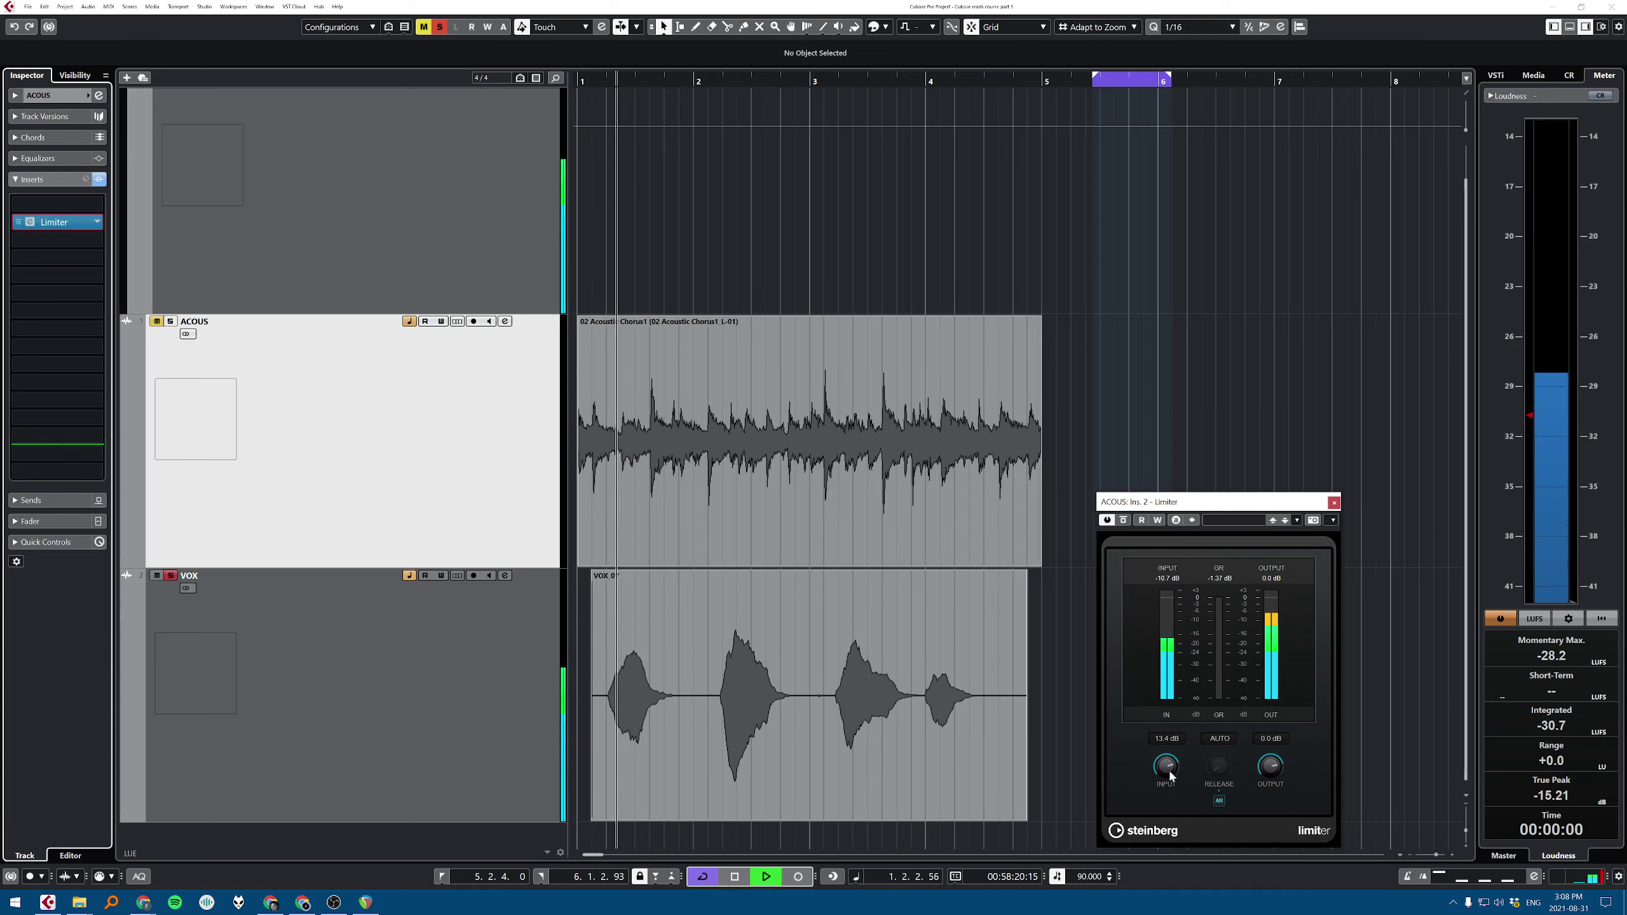
pyautogui.press('space')
pyautogui.click(170, 576)
pyautogui.press('space')
pyautogui.moveTo(1167, 765); pyautogui.dragTo(1202, 722)
pyautogui.press('space')
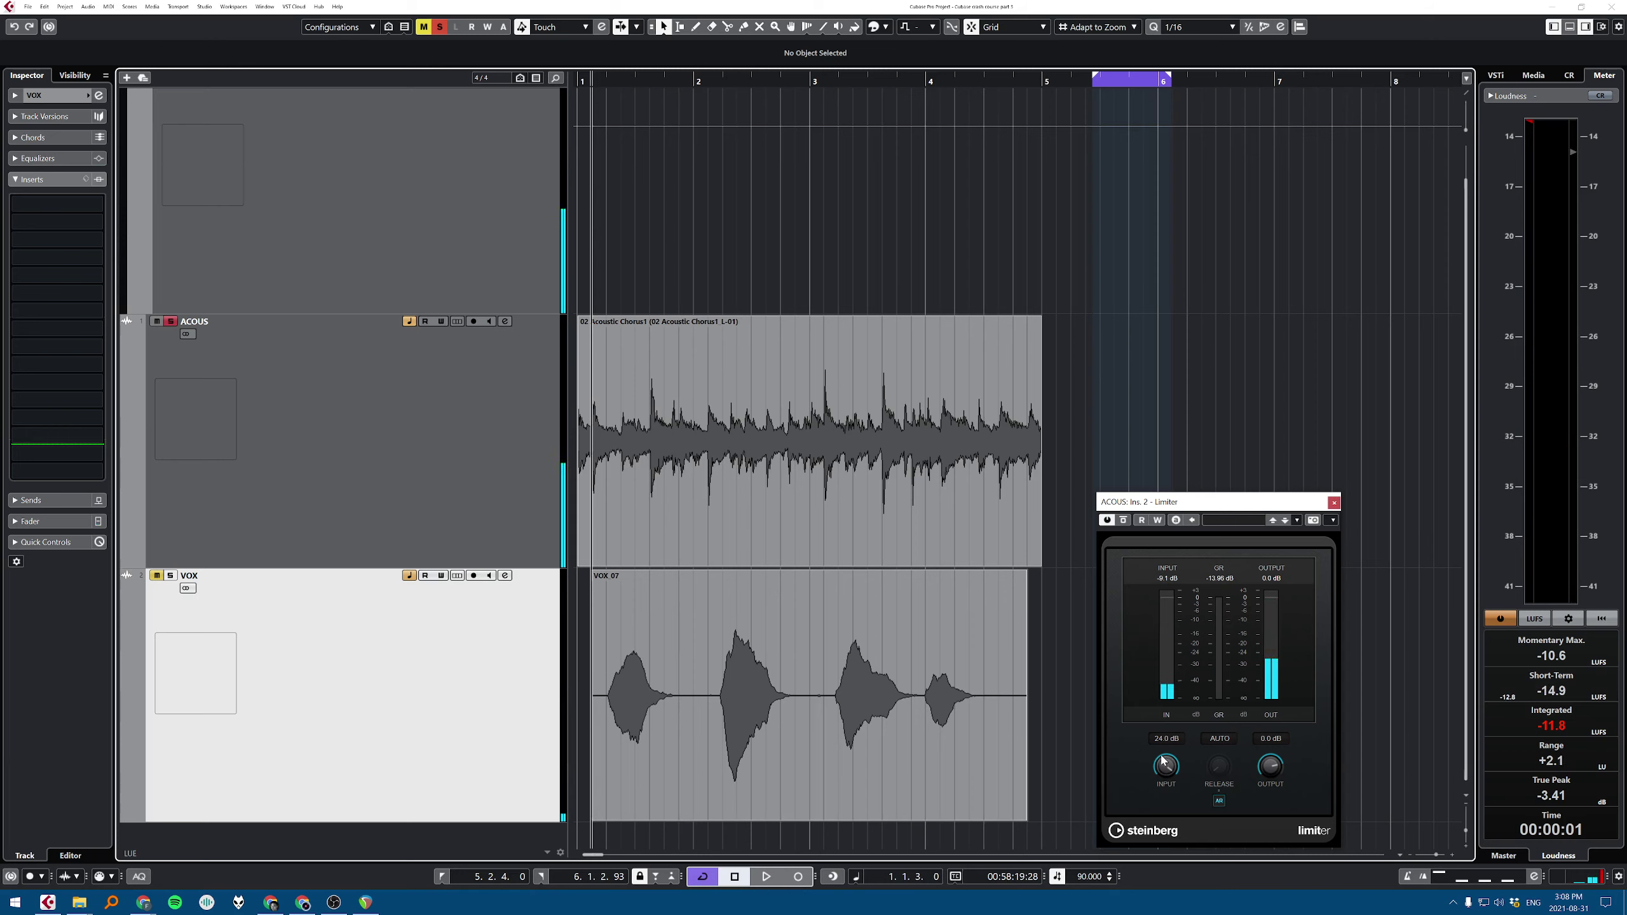
pyautogui.moveTo(1167, 766); pyautogui.dragTo(1173, 778)
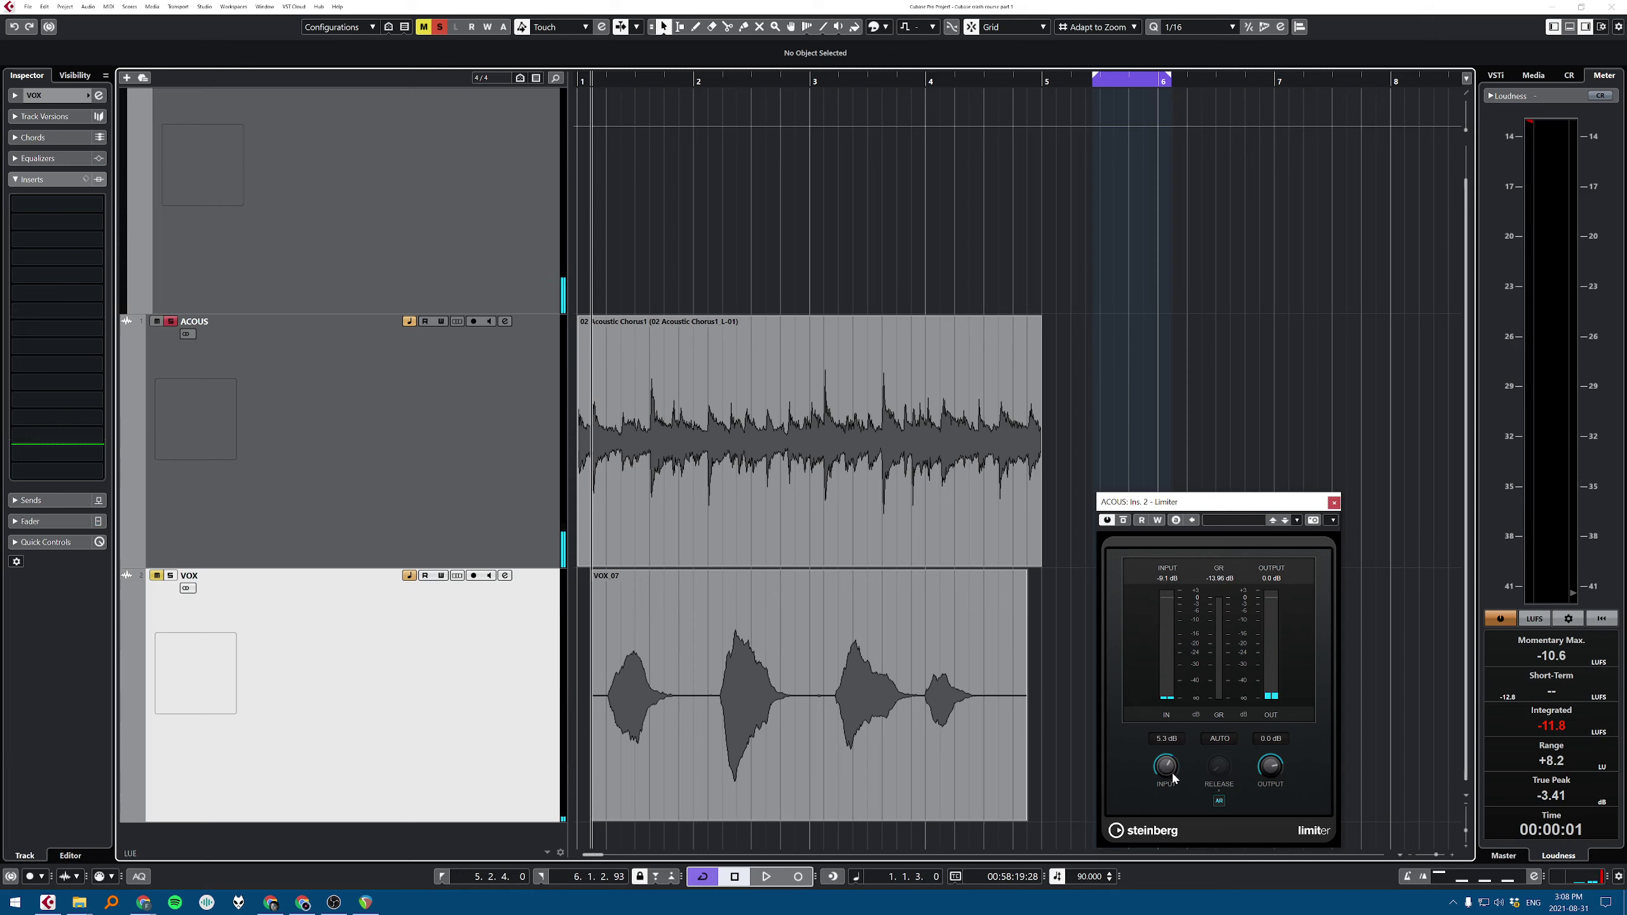
# Step: Replace the Limiter on the ACOUS track with Steinberg's Maximizer and move its window higher beside the waveforms
pyautogui.click(242, 410)
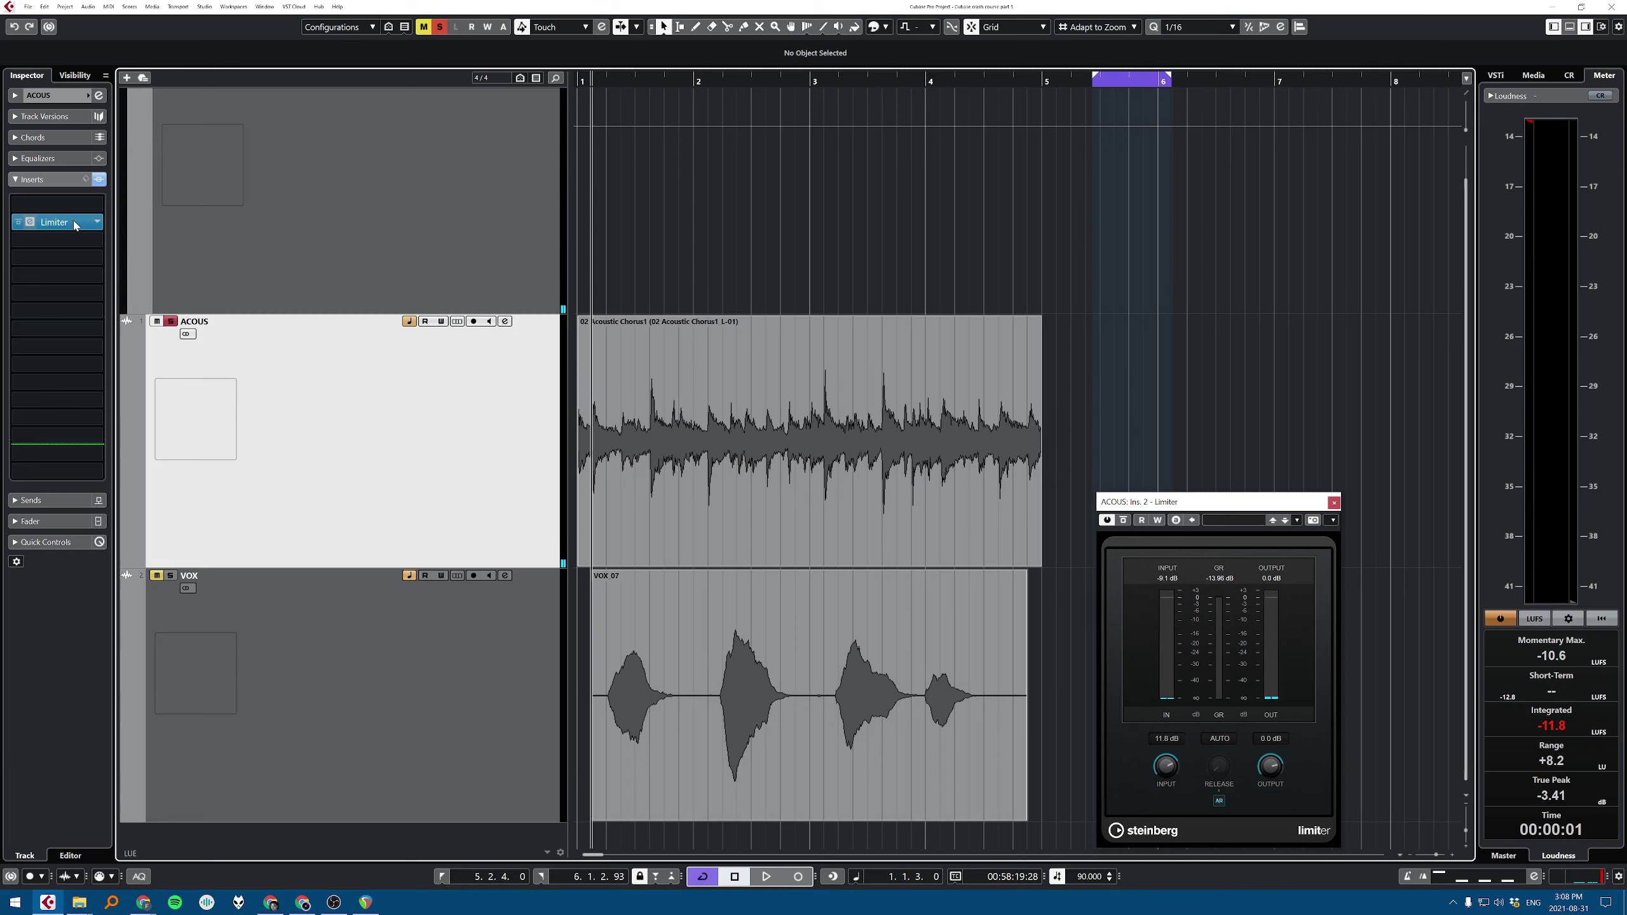
pyautogui.moveTo(64, 224); pyautogui.dragTo(770, 260)
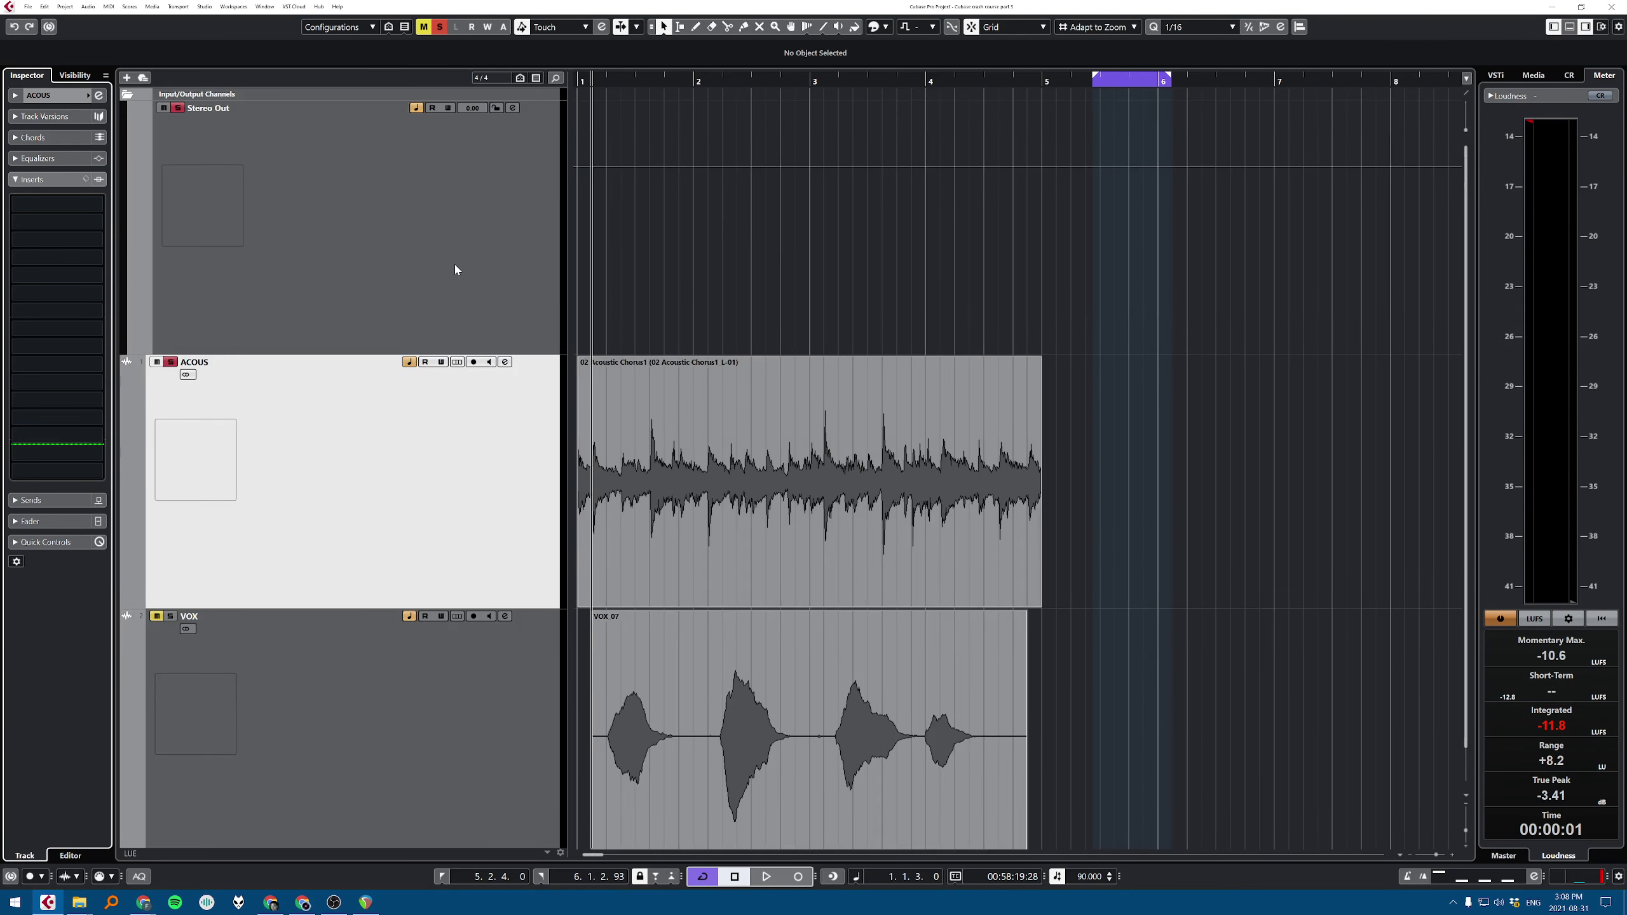
pyautogui.click(101, 220)
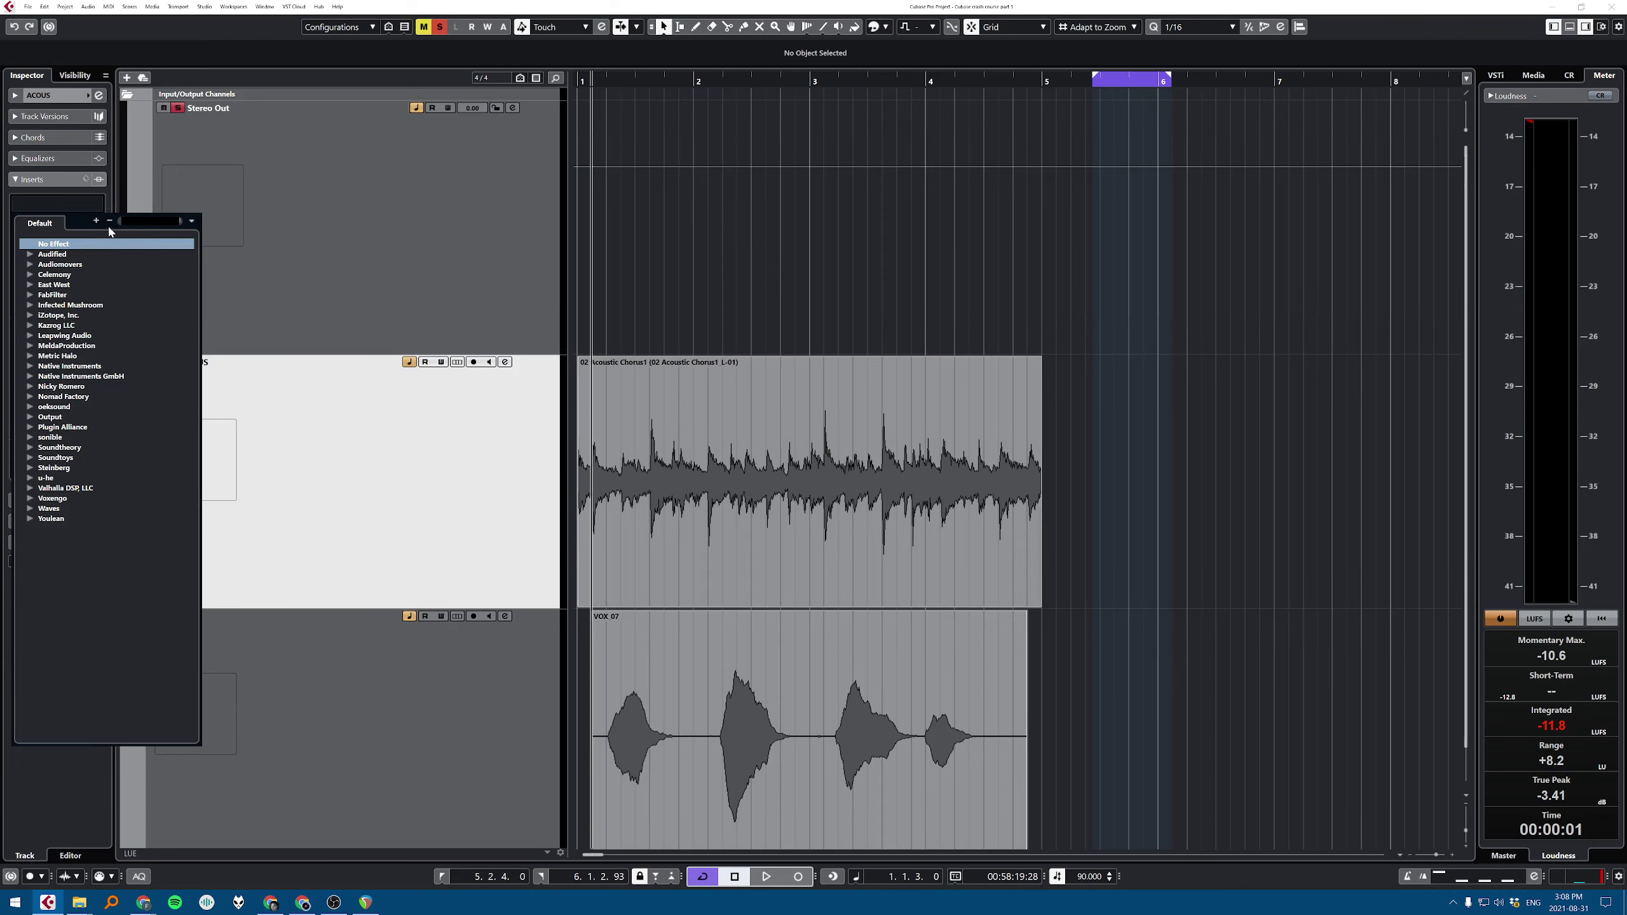
pyautogui.write('maximizer')
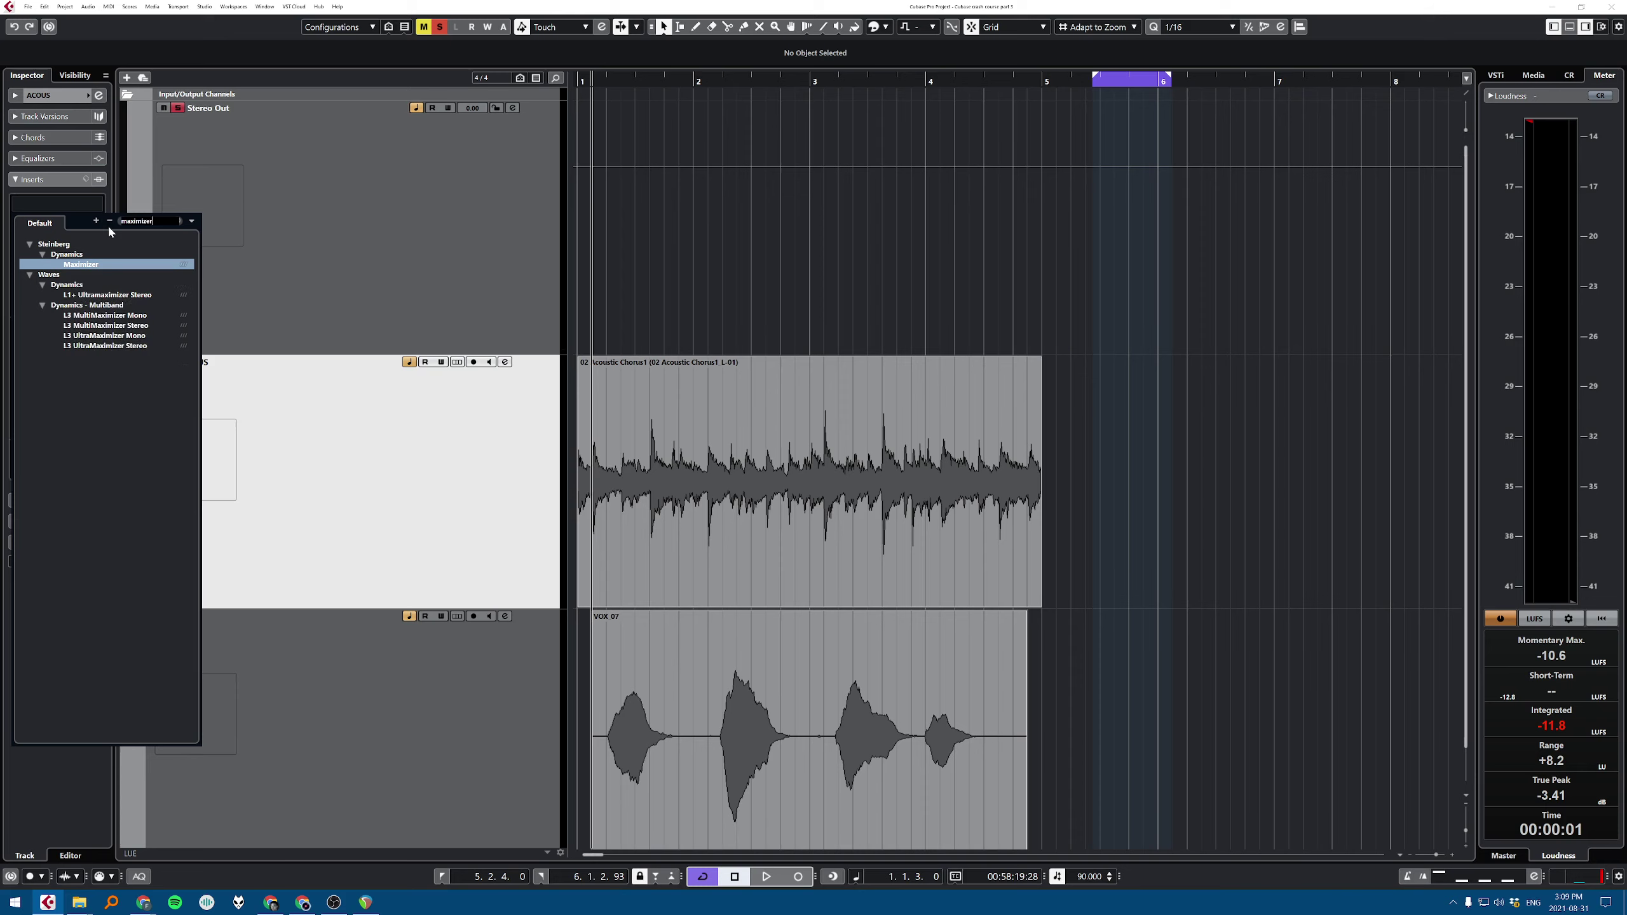
pyautogui.click(119, 264)
pyautogui.moveTo(1181, 486); pyautogui.dragTo(1166, 312)
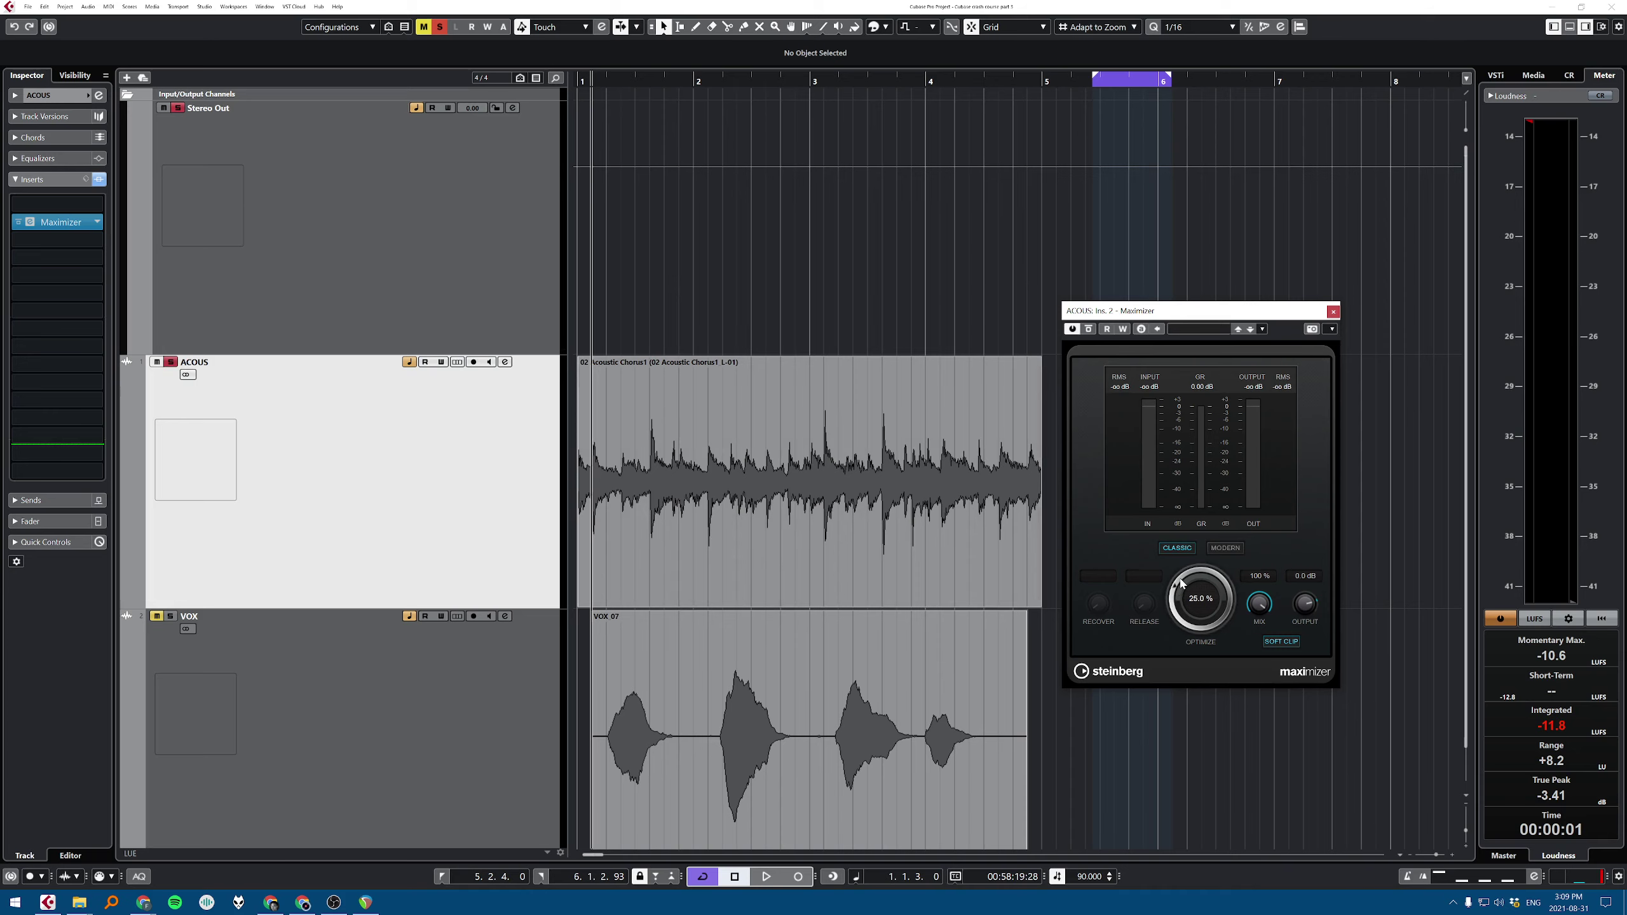
# Step: Compare the Maximizer's Classic and Modern modes and leave it set to Modern
pyautogui.click(1186, 549)
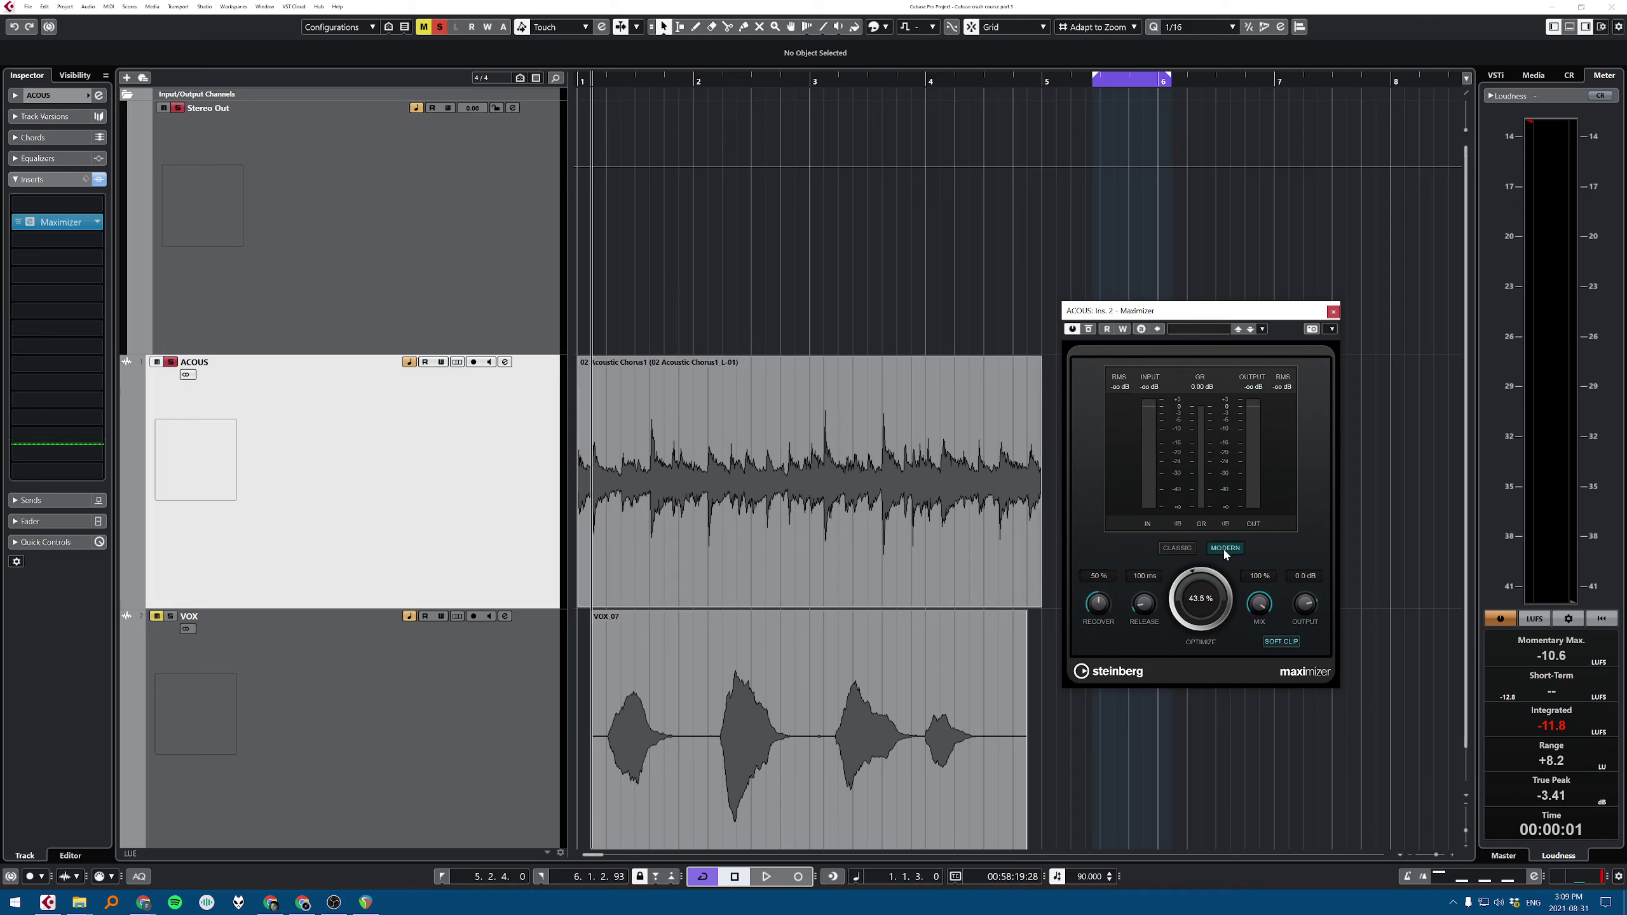
pyautogui.click(1190, 550)
pyautogui.click(1226, 548)
# Step: Audition the acoustic guitar with the Maximizer's Optimize at 100.0 %, and try other Optimize amounts
pyautogui.moveTo(1192, 594); pyautogui.dragTo(1200, 572)
pyautogui.moveTo(1176, 598); pyautogui.dragTo(1220, 544)
pyautogui.press('space')
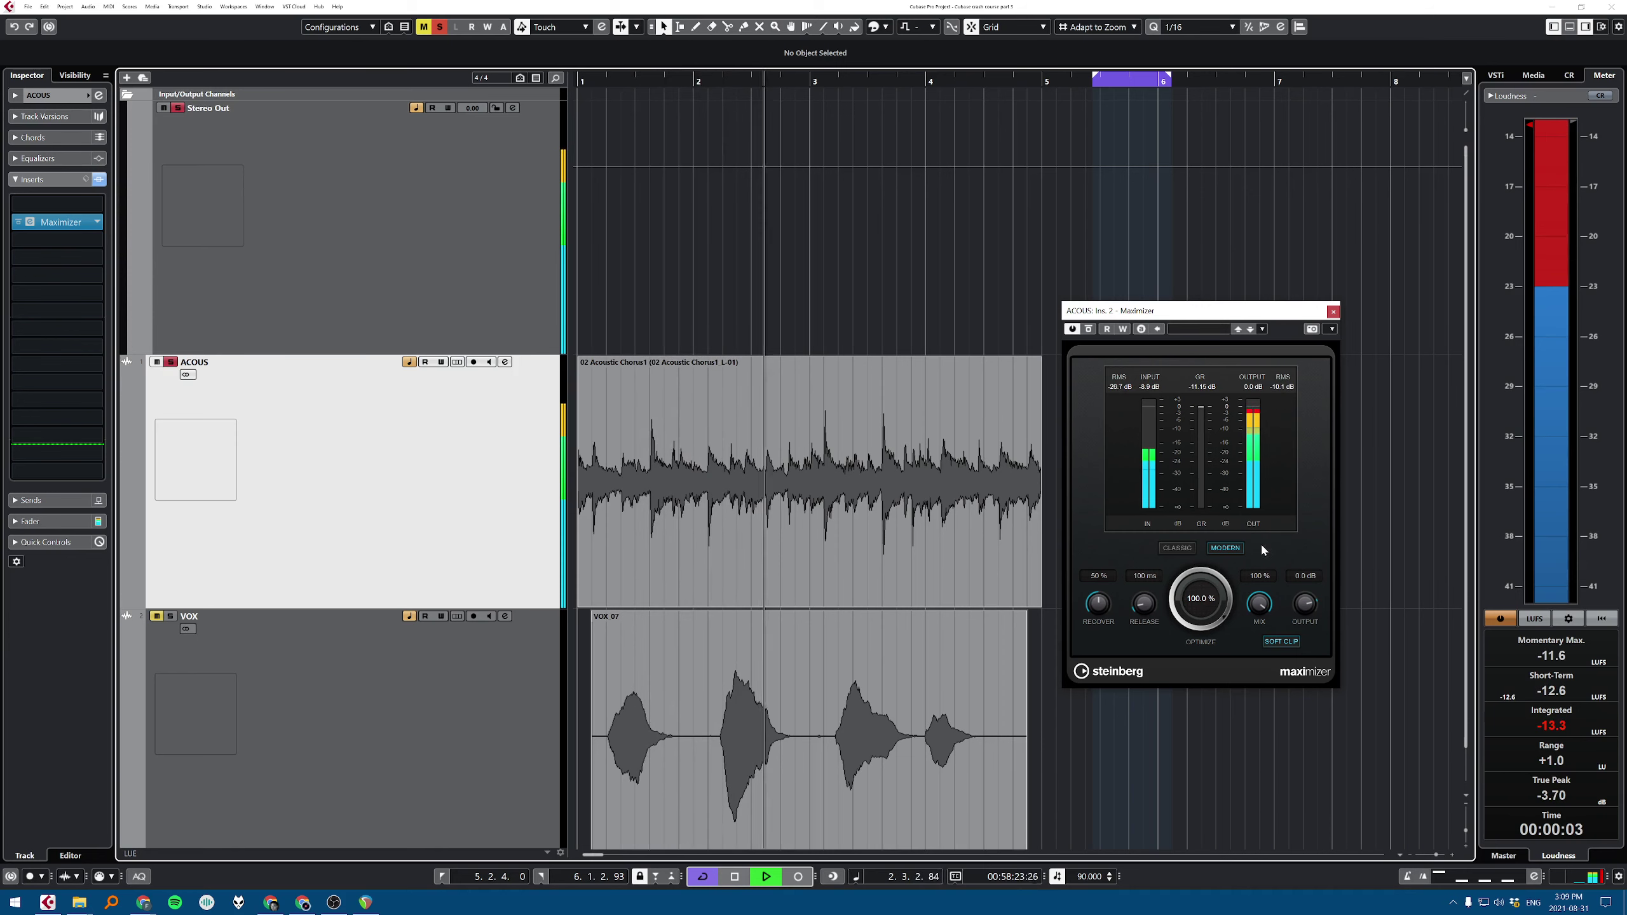
pyautogui.press('space')
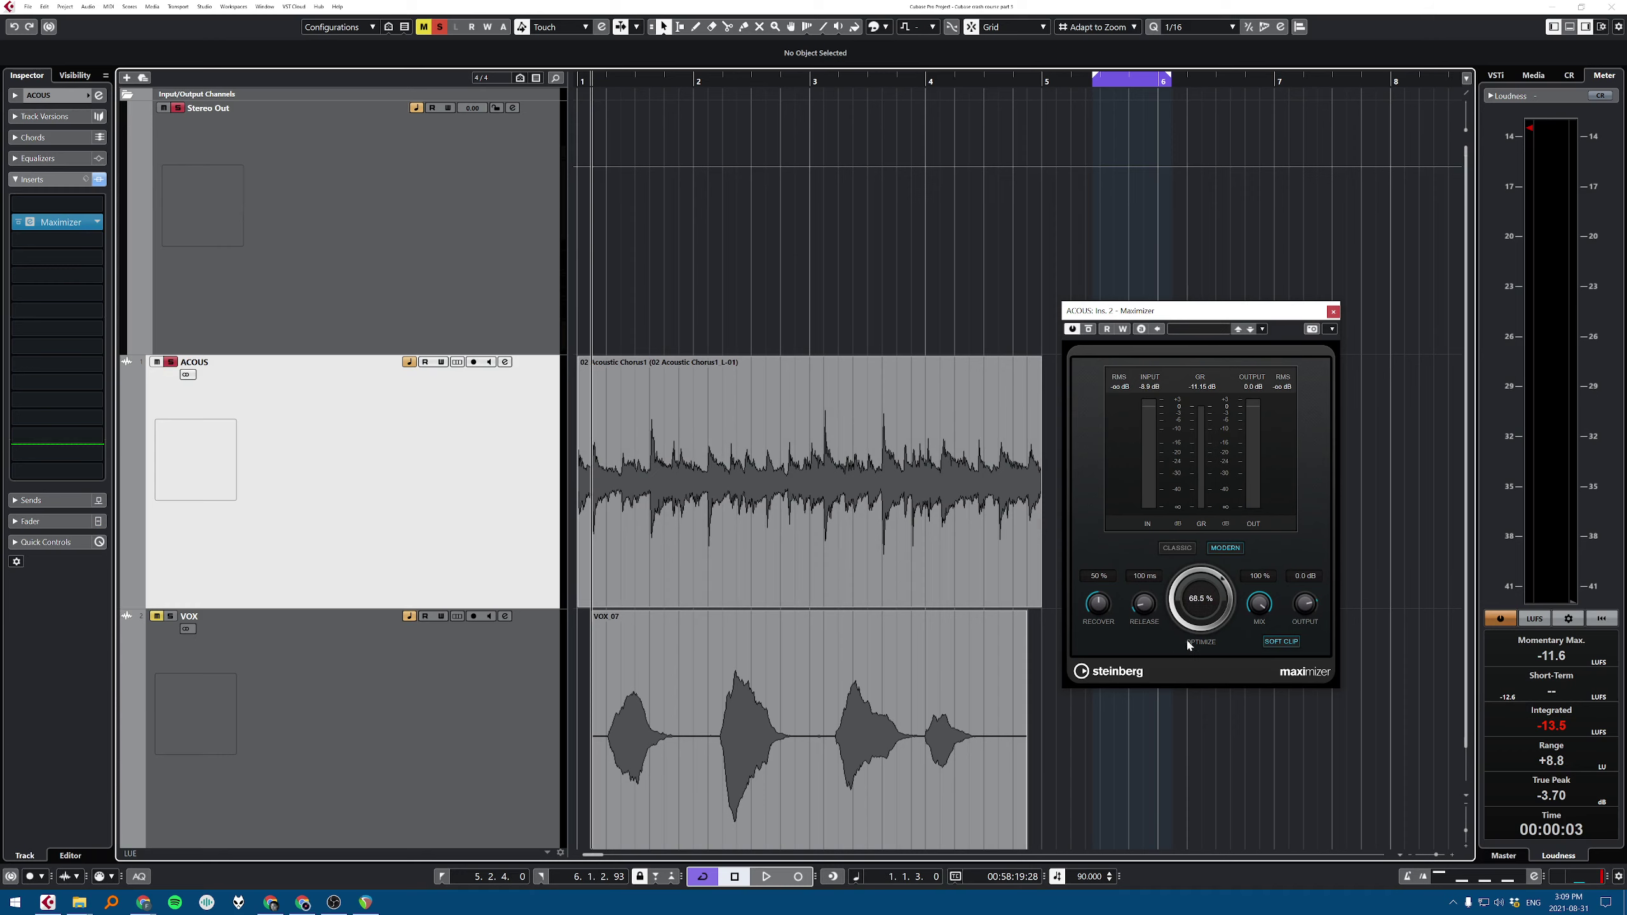
pyautogui.moveTo(1185, 619); pyautogui.dragTo(1185, 607)
pyautogui.moveTo(1181, 587); pyautogui.dragTo(1180, 608)
# Step: Replace the Maximizer on the ACOUS track with Steinberg's MultibandCompressor and move its window clear of the track list
pyautogui.click(96, 222)
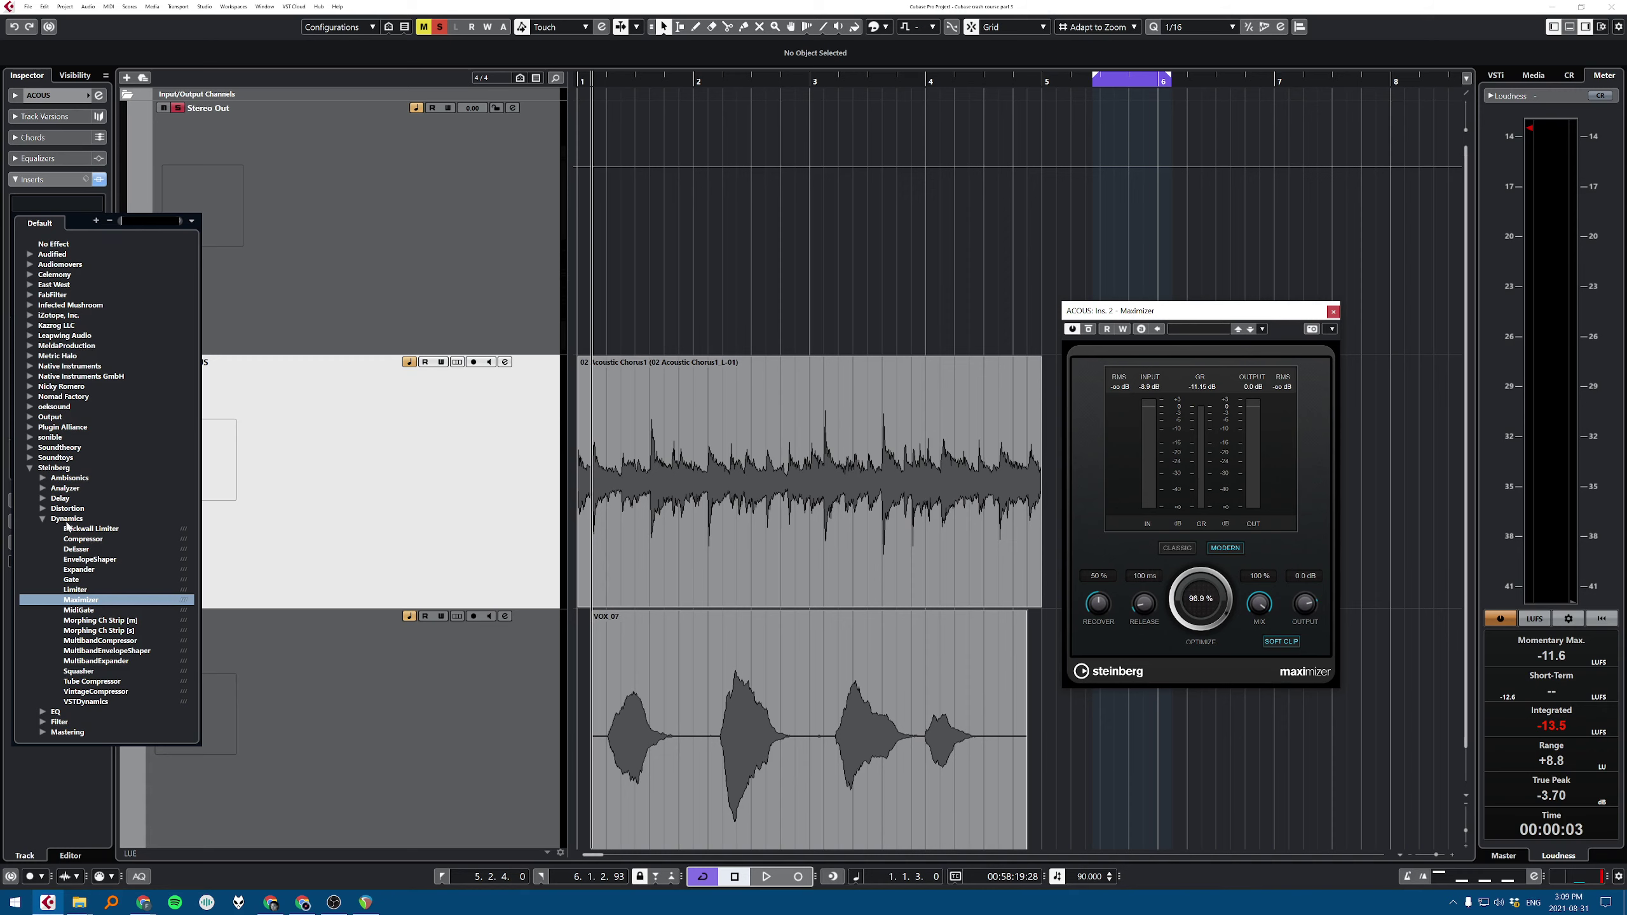
pyautogui.click(113, 641)
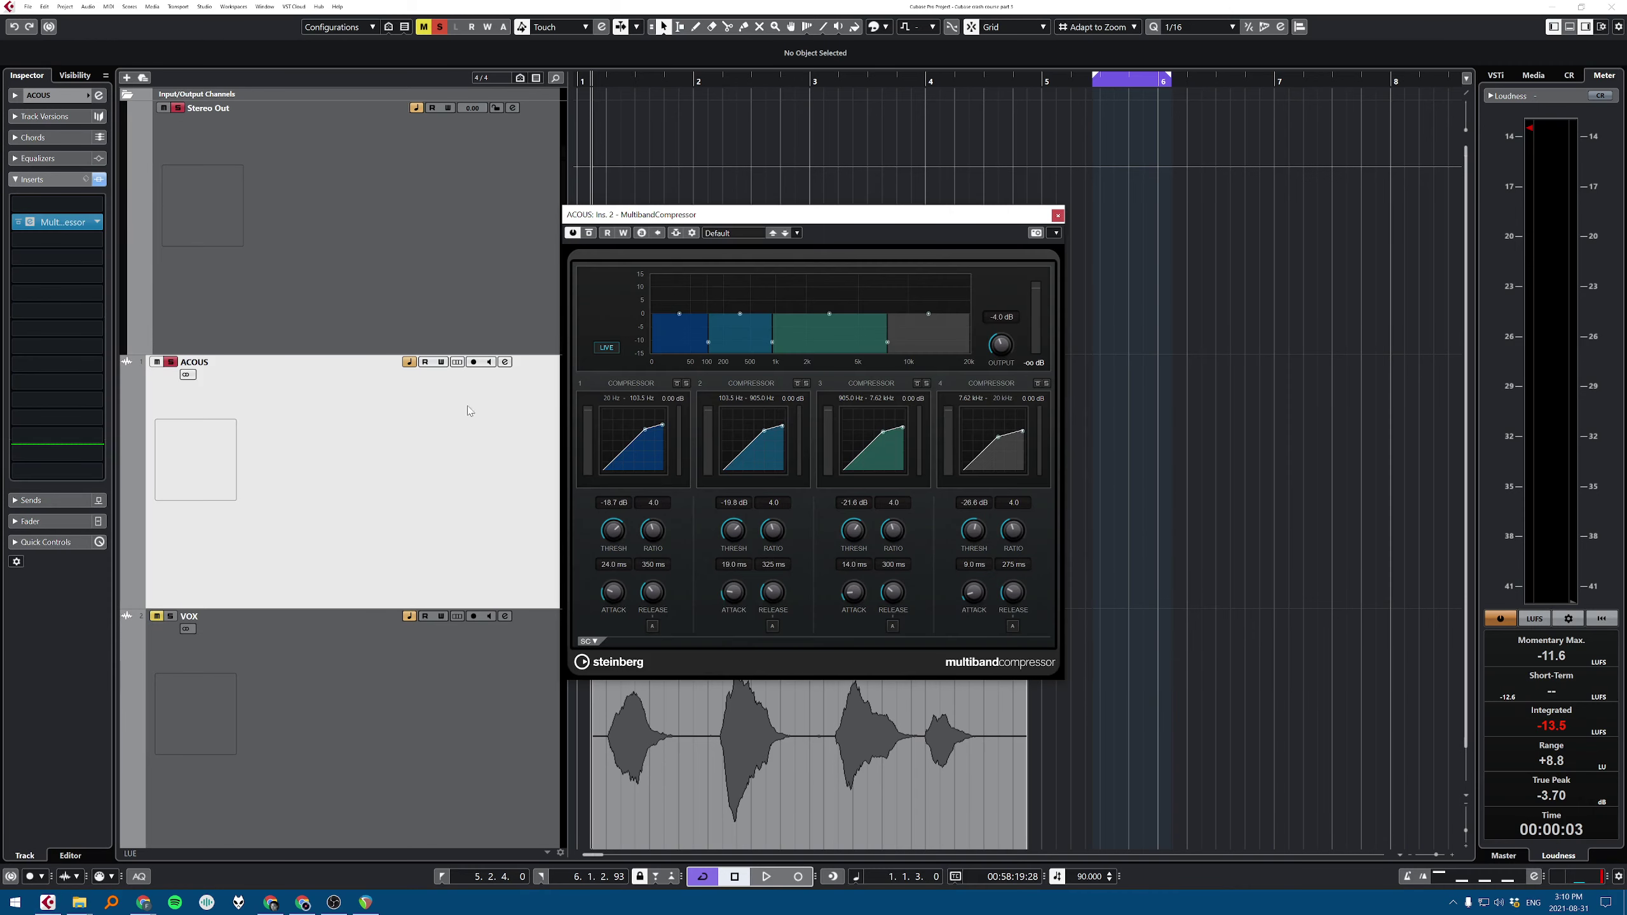
pyautogui.moveTo(884, 218); pyautogui.dragTo(1015, 212)
# Step: Clear the MultibandCompressor's preset search filter and load the Picked Acoustic Guitar preset
pyautogui.click(901, 225)
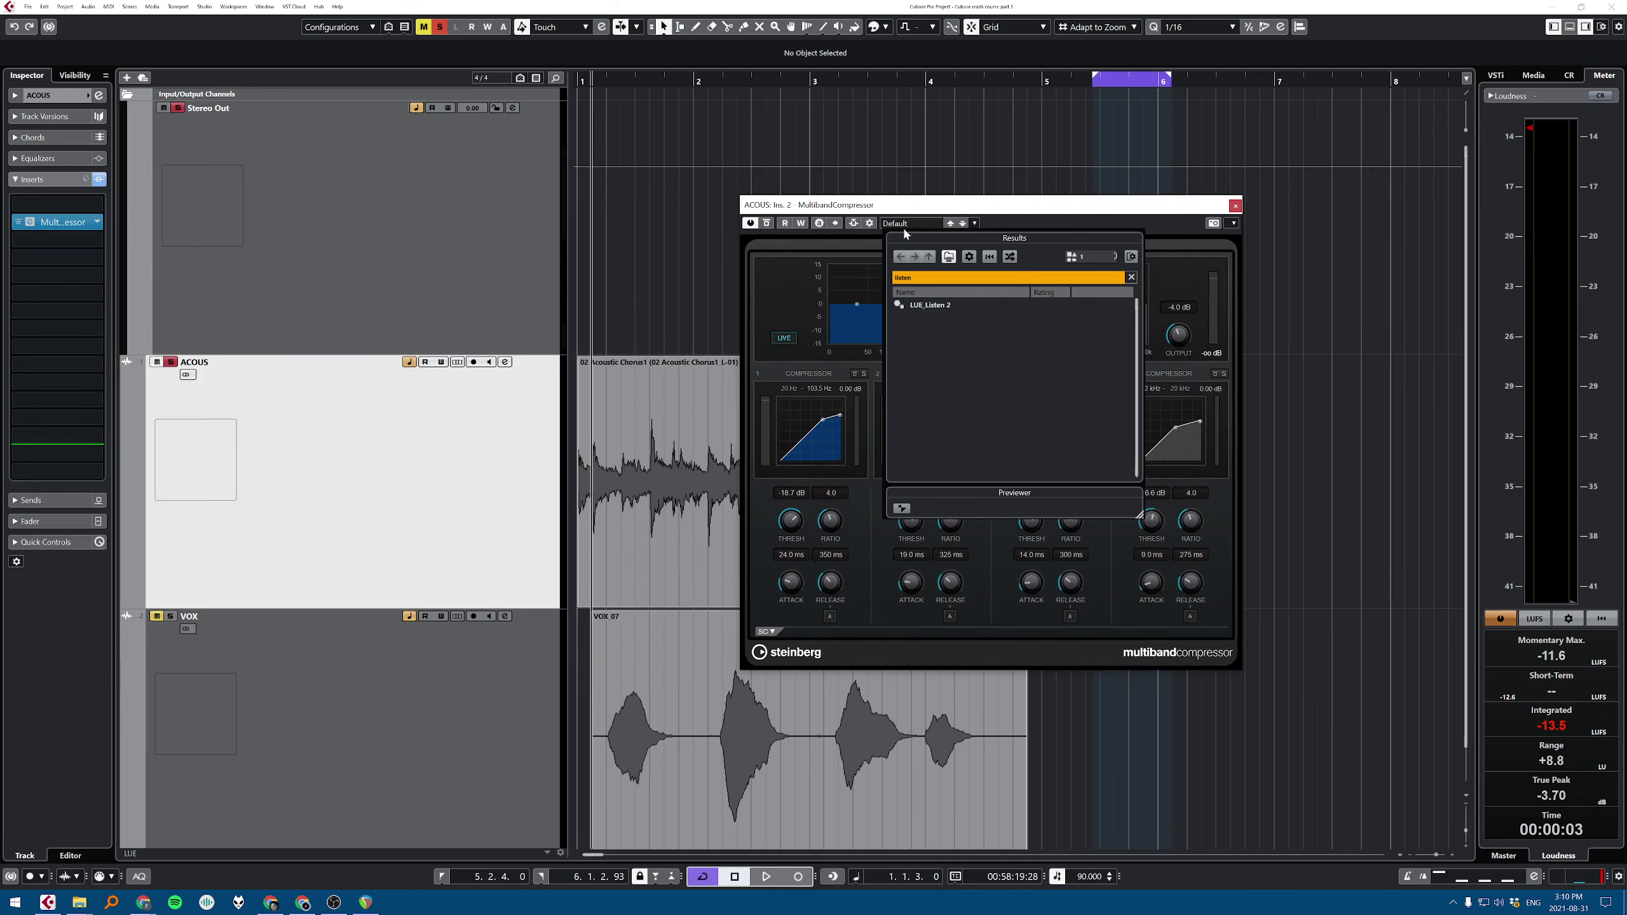
pyautogui.click(1132, 277)
pyautogui.scroll(-5, 987, 354)
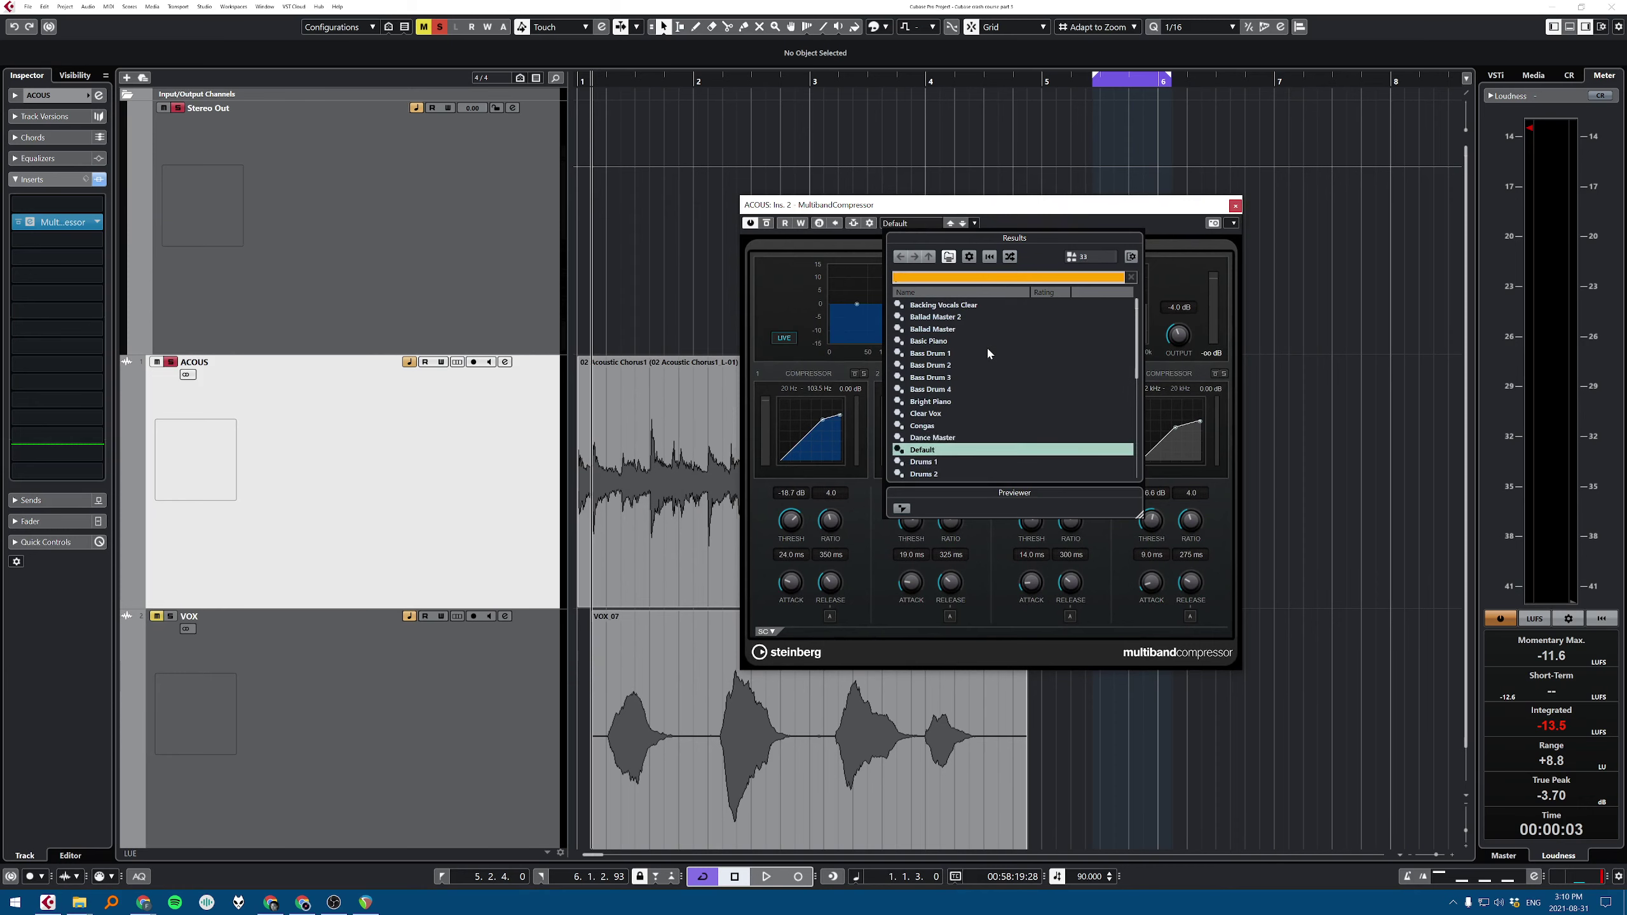
pyautogui.scroll(2, 993, 352)
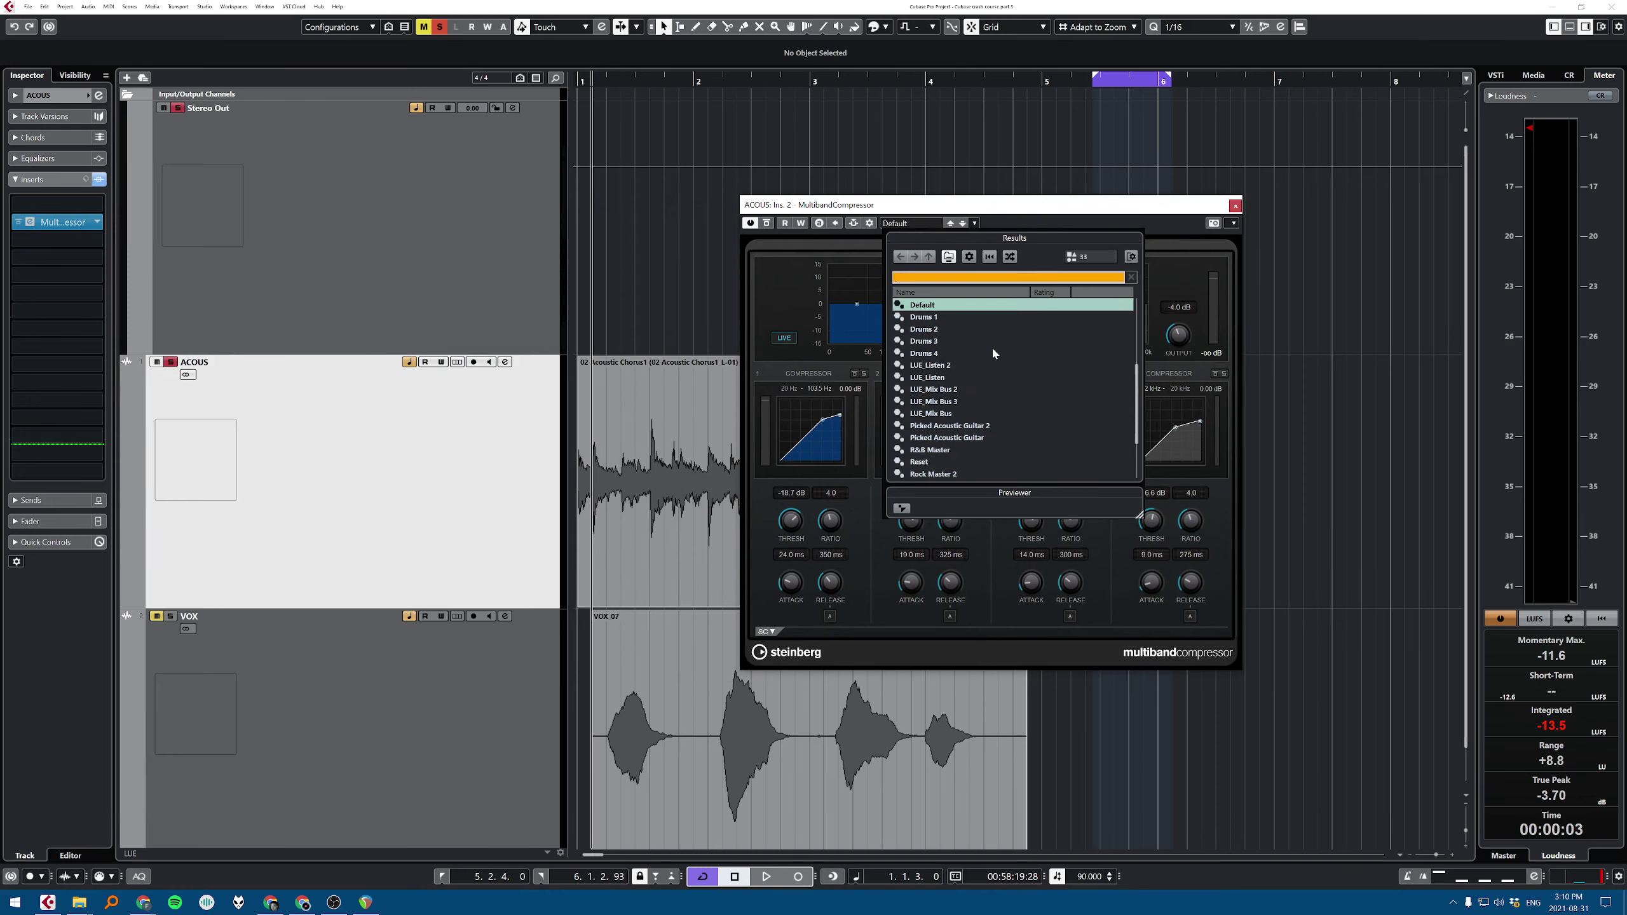
pyautogui.click(990, 438)
pyautogui.doubleClick(934, 439)
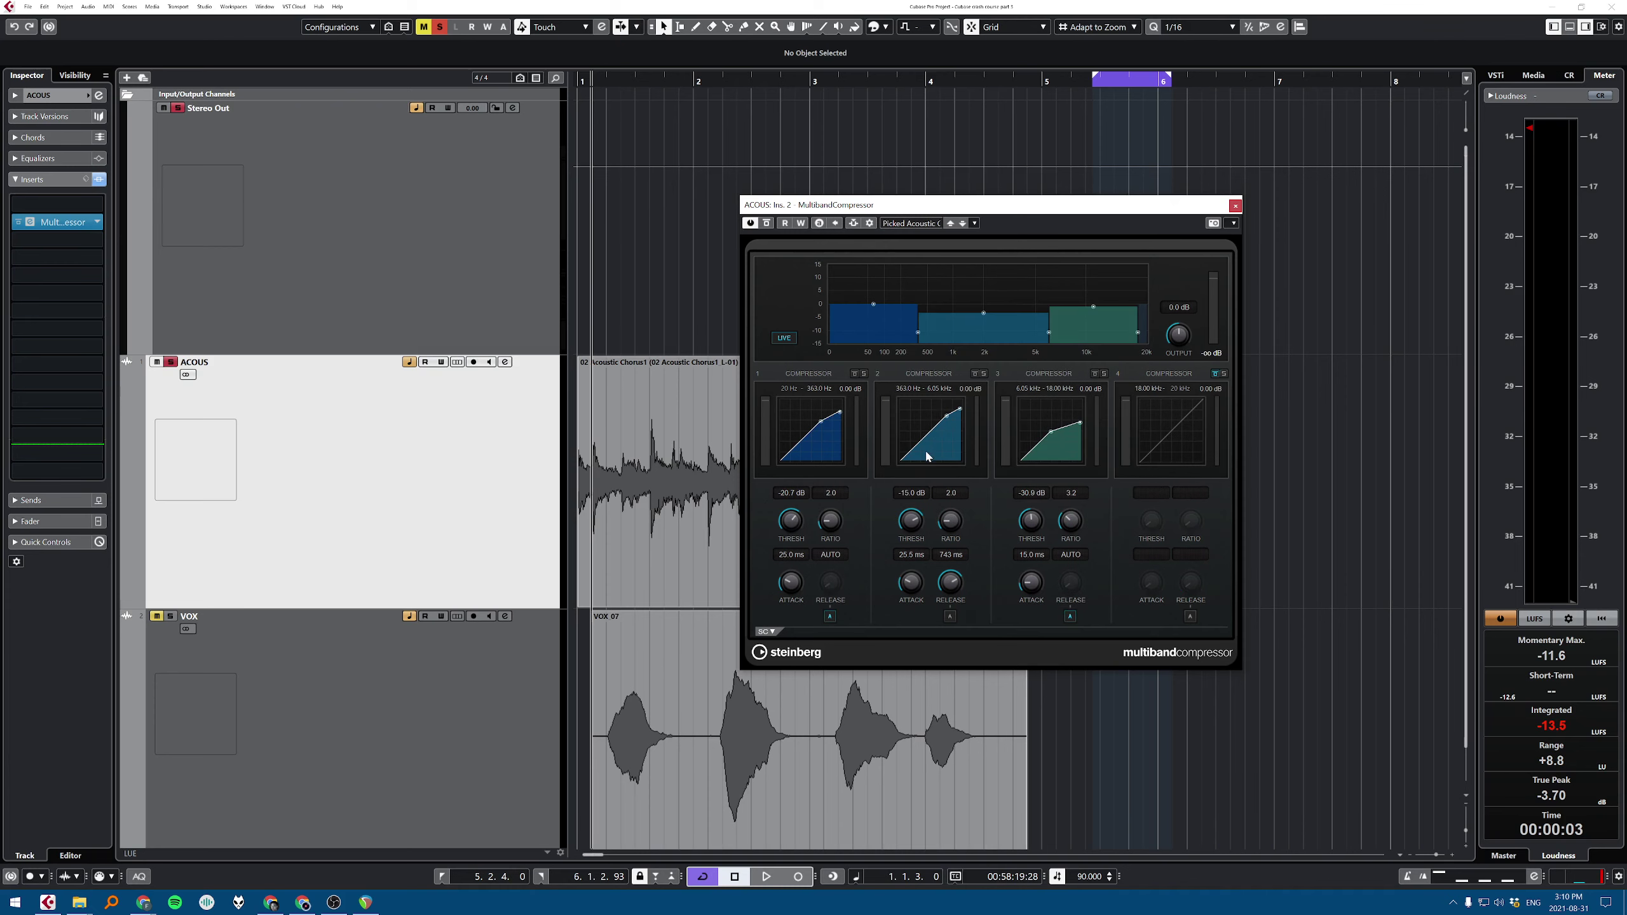
# Step: Audition the acoustic guitar through the MultibandCompressor, comparing bypassed and active processing, and stop playback
pyautogui.press('space')
pyautogui.click(766, 224)
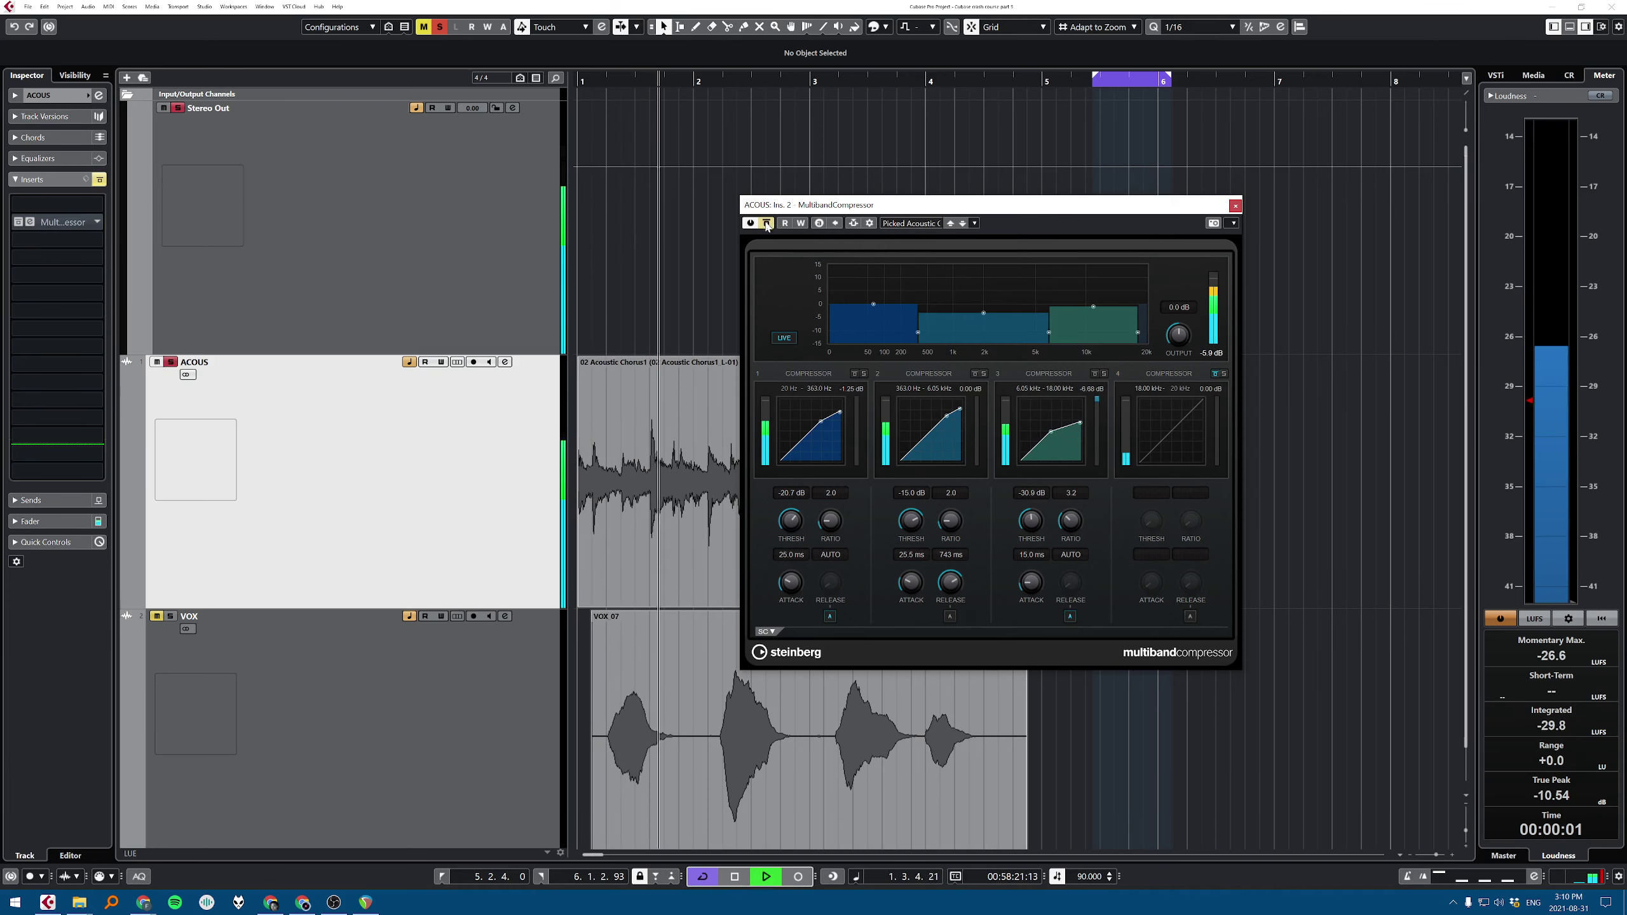
pyautogui.click(767, 225)
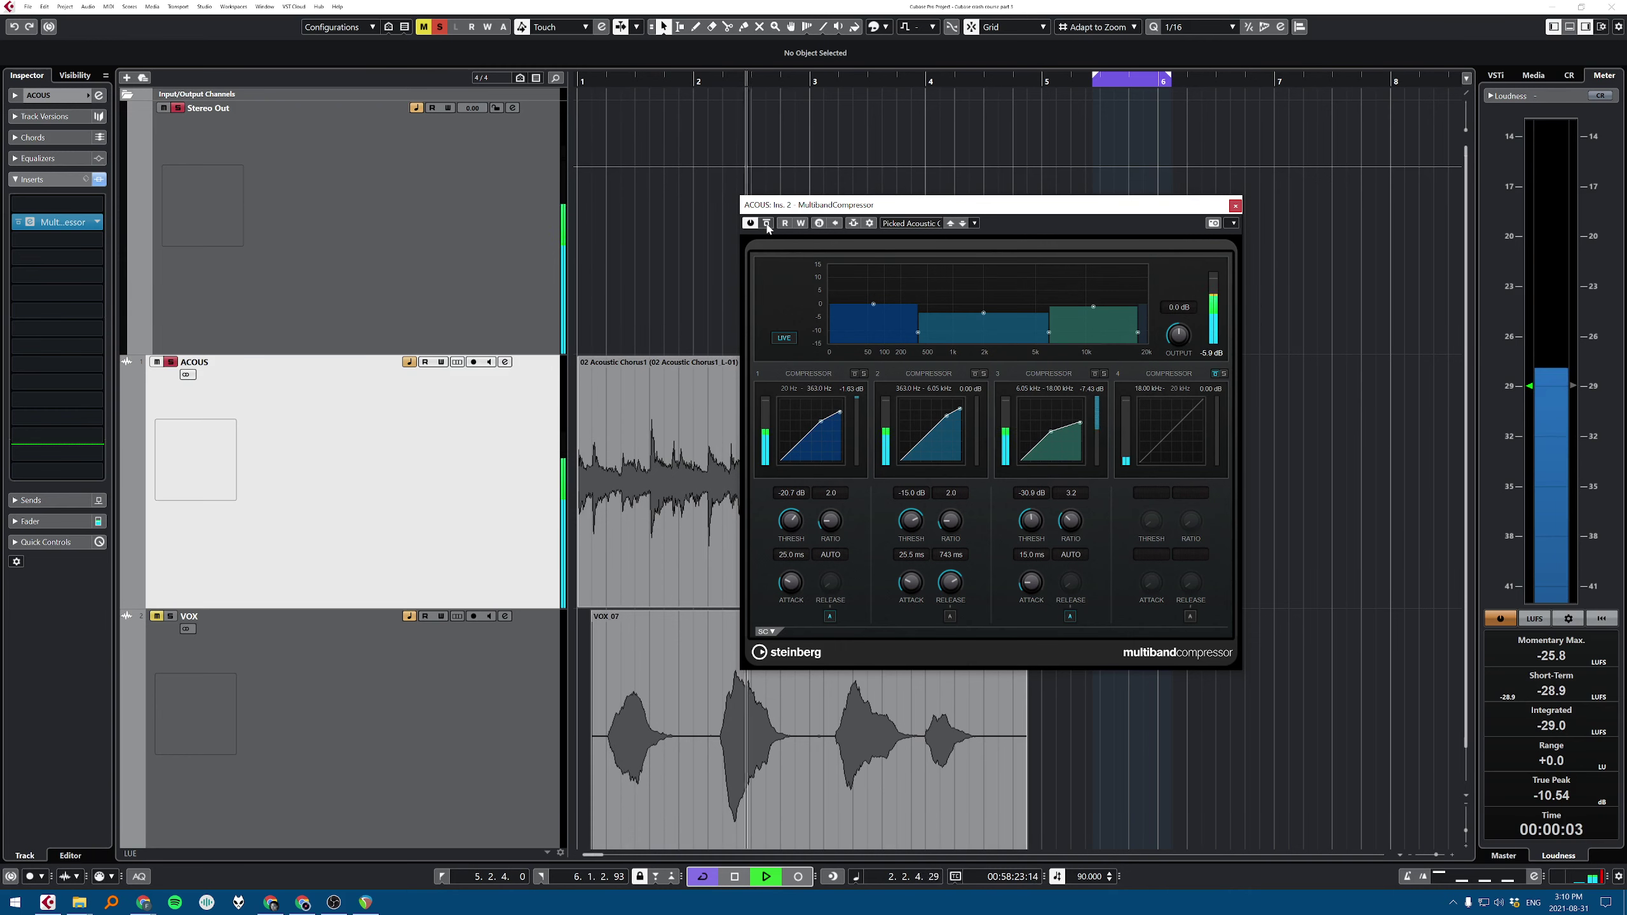
pyautogui.click(767, 224)
pyautogui.click(767, 224)
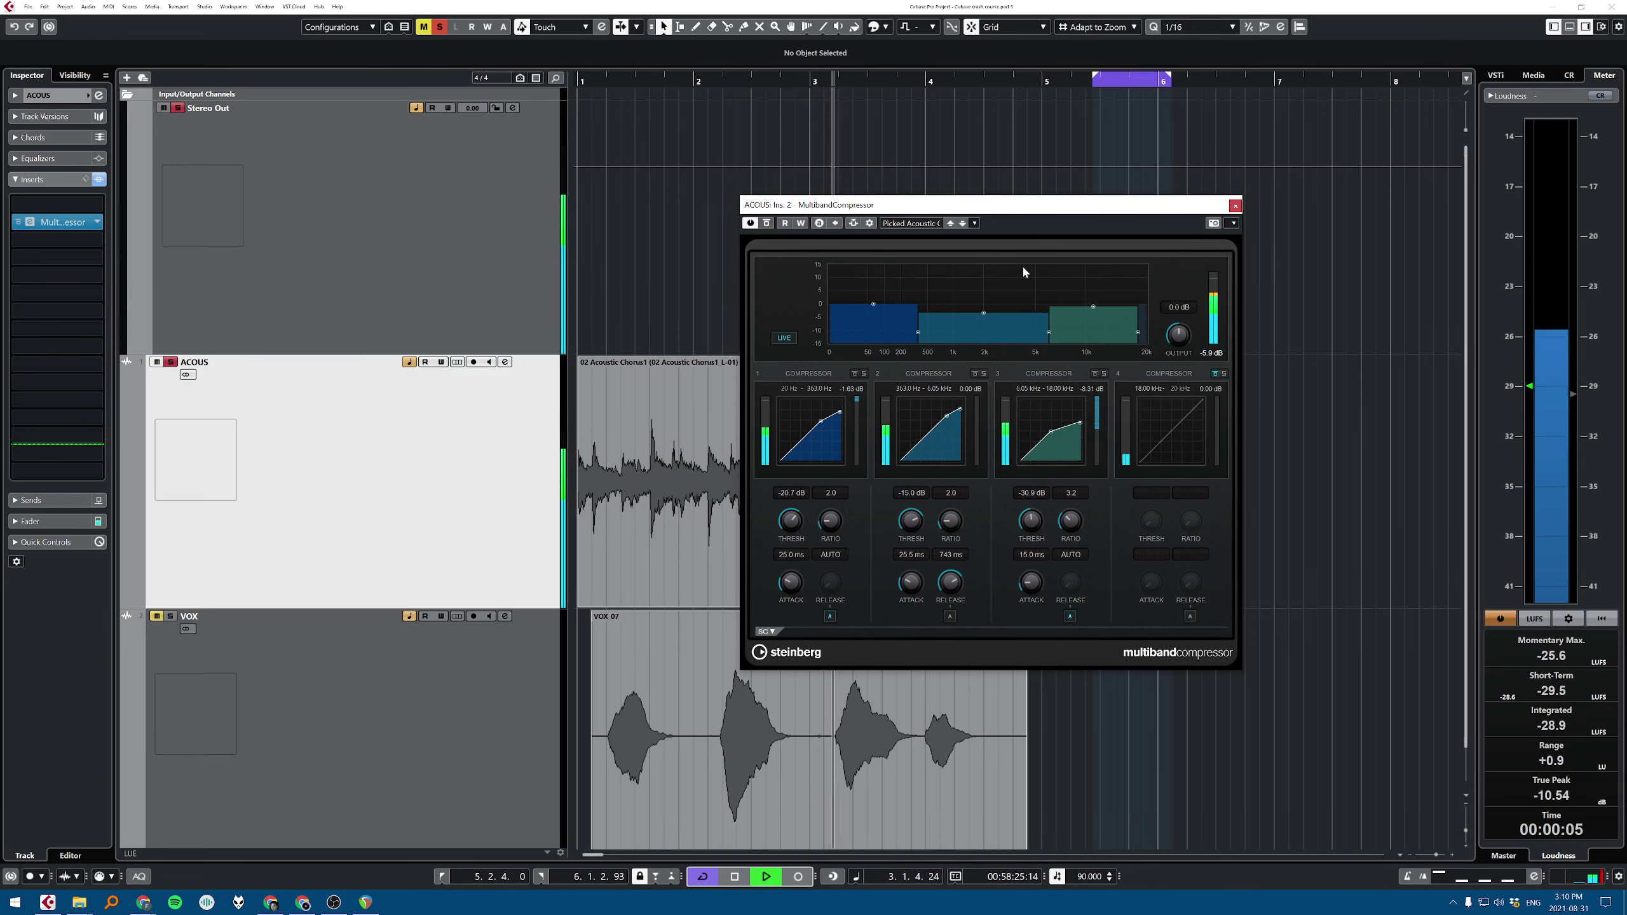
pyautogui.press('space')
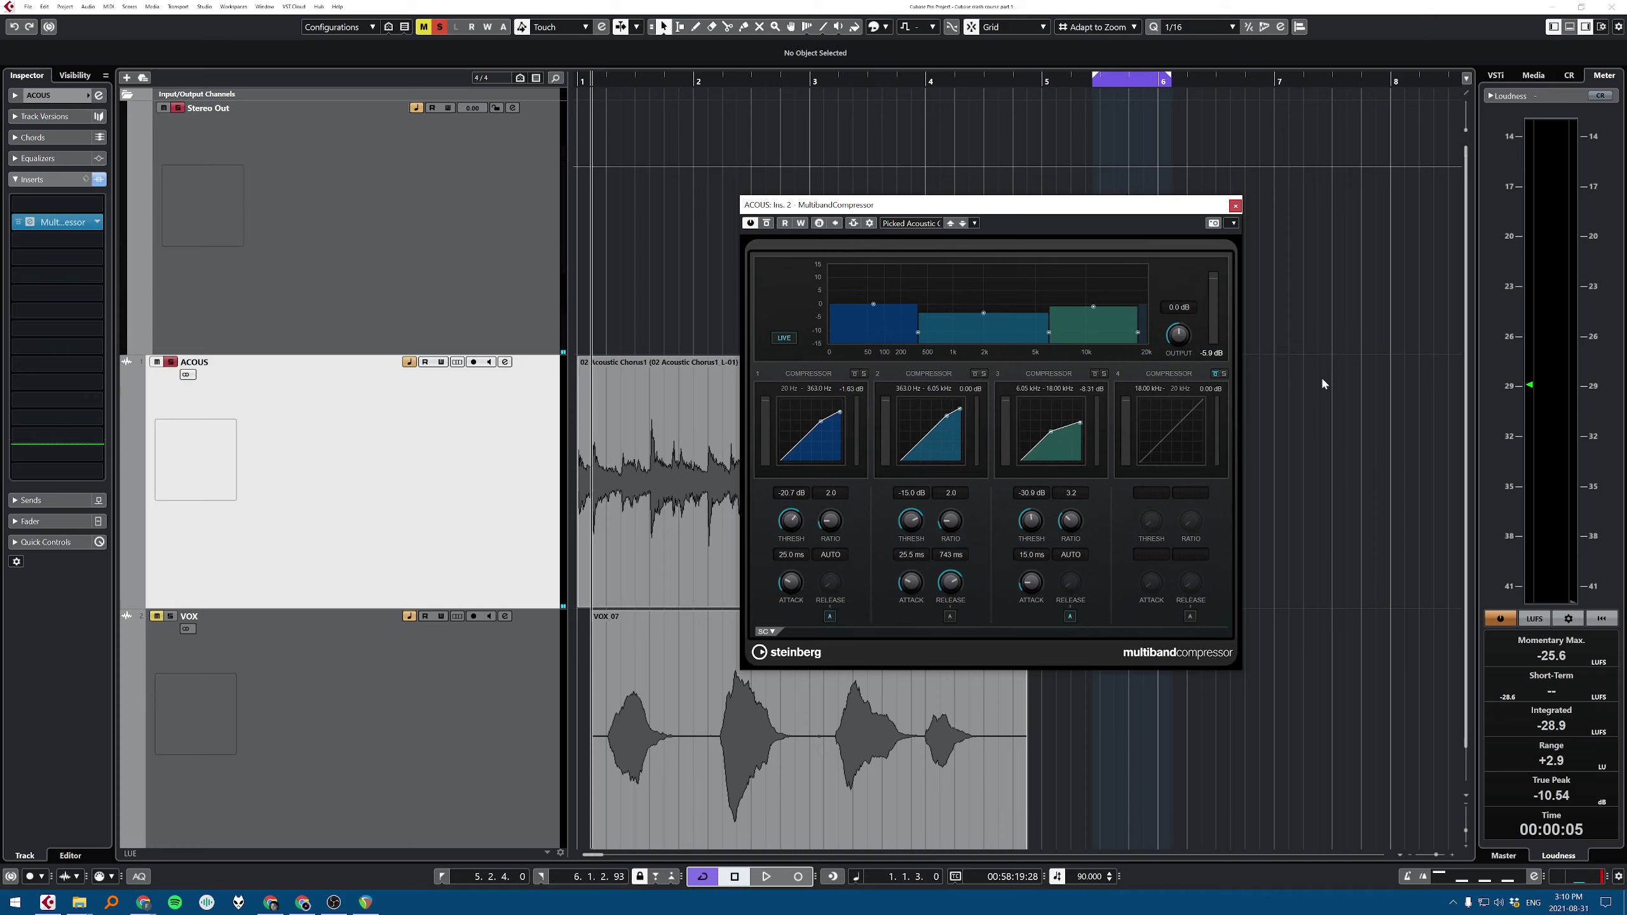
# Step: Raise the MultibandCompressor's first and third band levels, lower the second, and close the plugin after a look at its side-chain section
pyautogui.moveTo(983, 313); pyautogui.dragTo(984, 321)
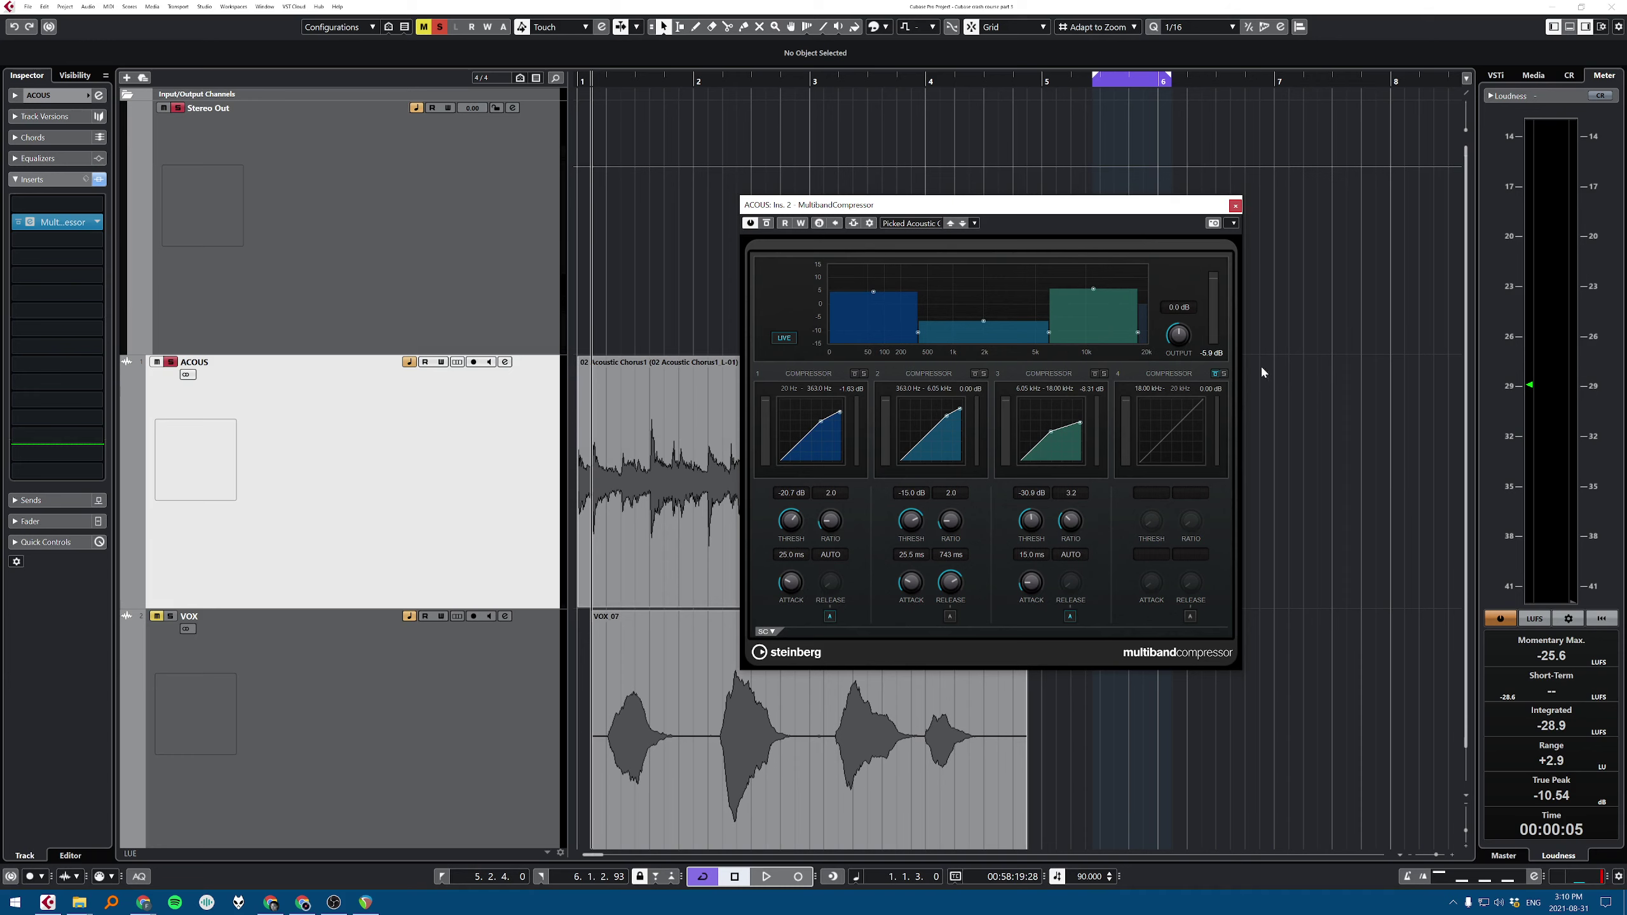
pyautogui.click(769, 631)
pyautogui.click(768, 631)
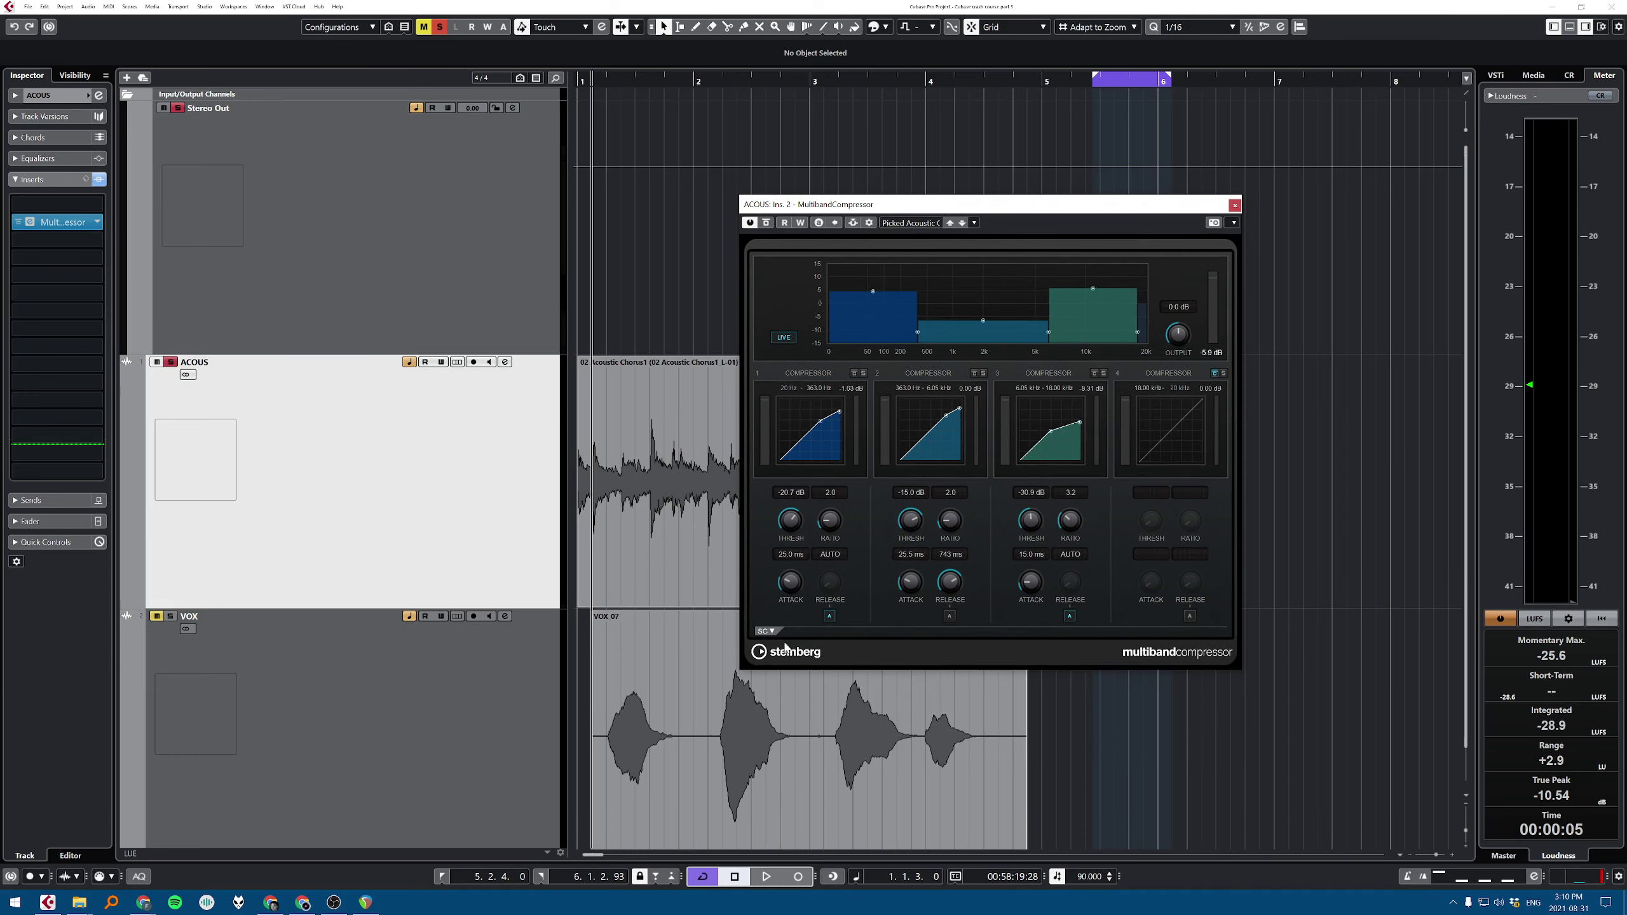
pyautogui.click(1233, 205)
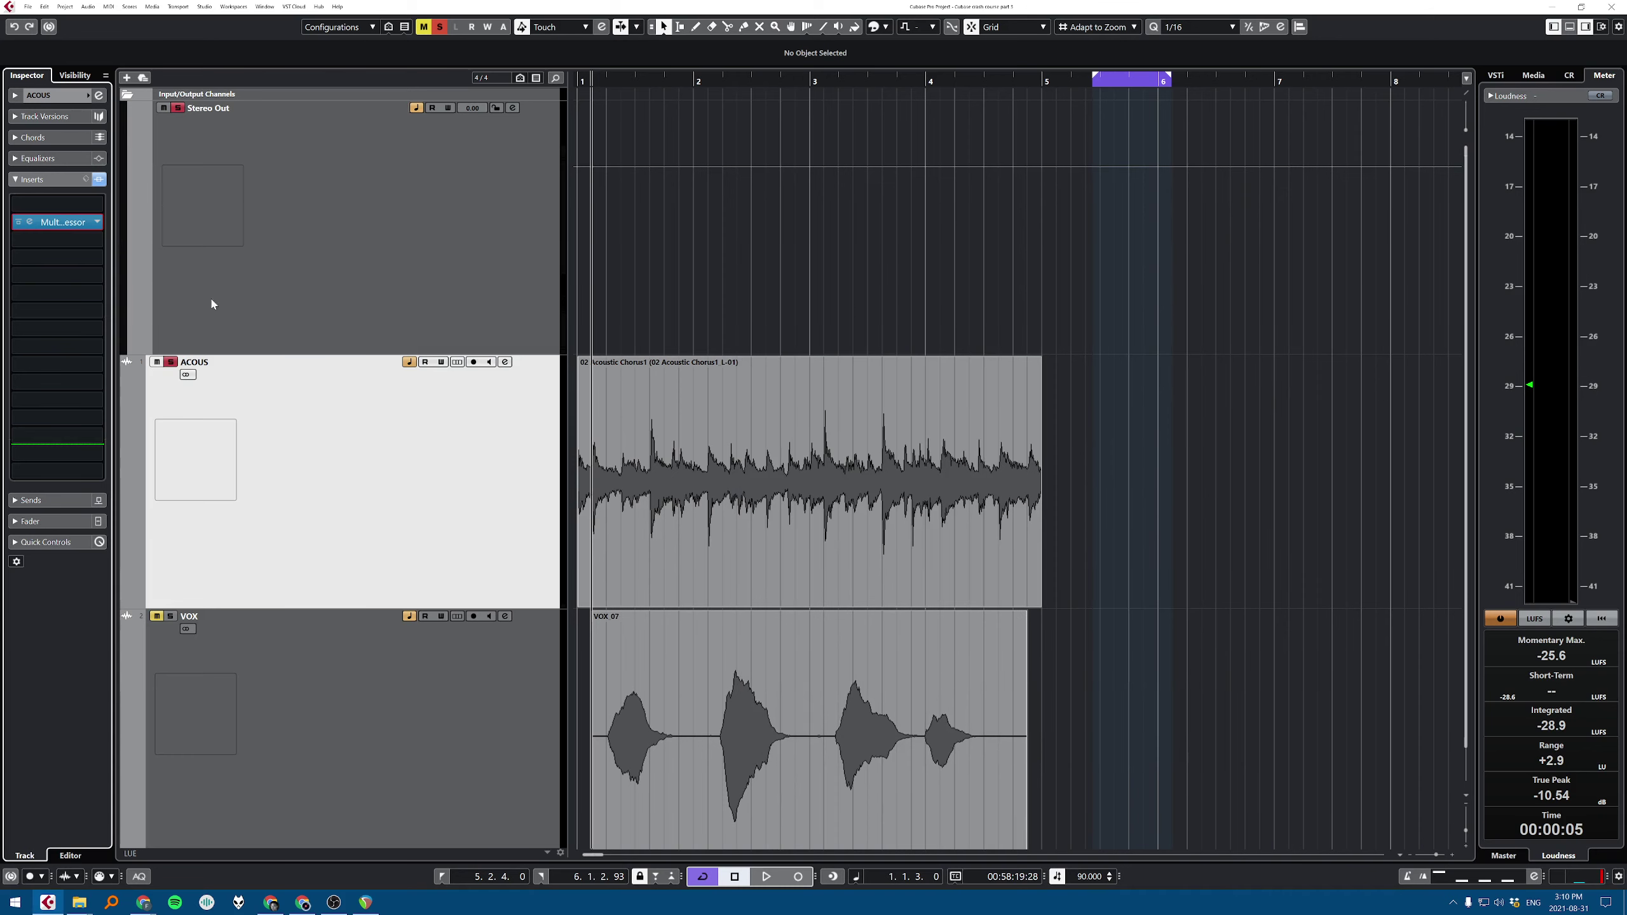
# Step: Replace the MultibandCompressor with MultibandEnvelopeShaper and shift its crossovers so the second band spans 102 Hz to about 4662 Hz
pyautogui.click(97, 222)
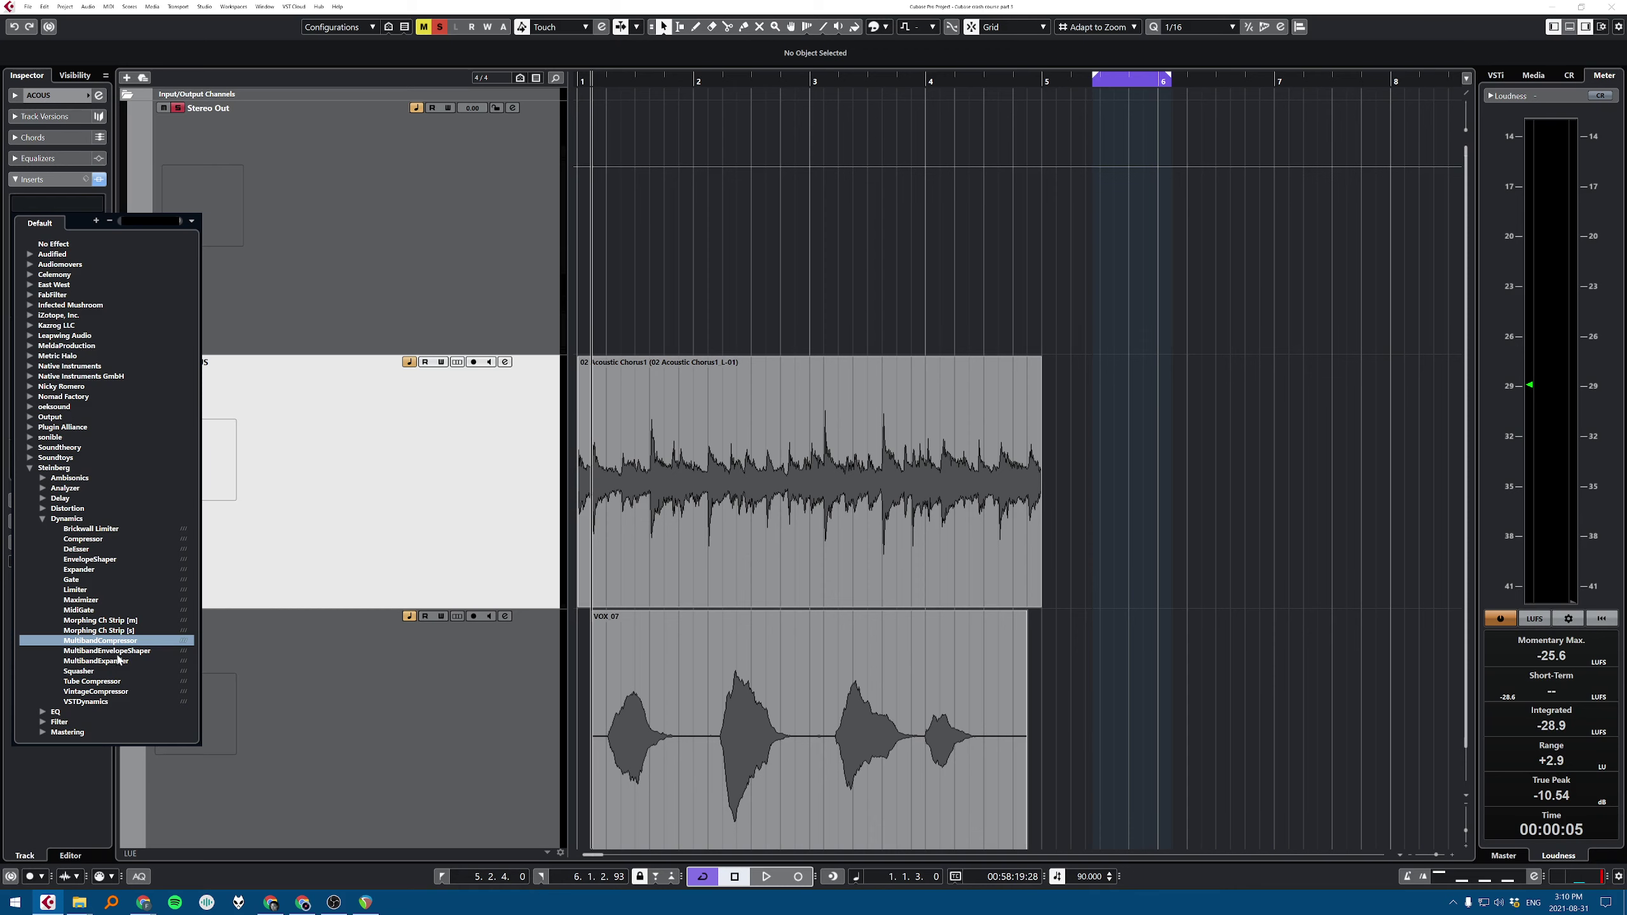
pyautogui.click(124, 651)
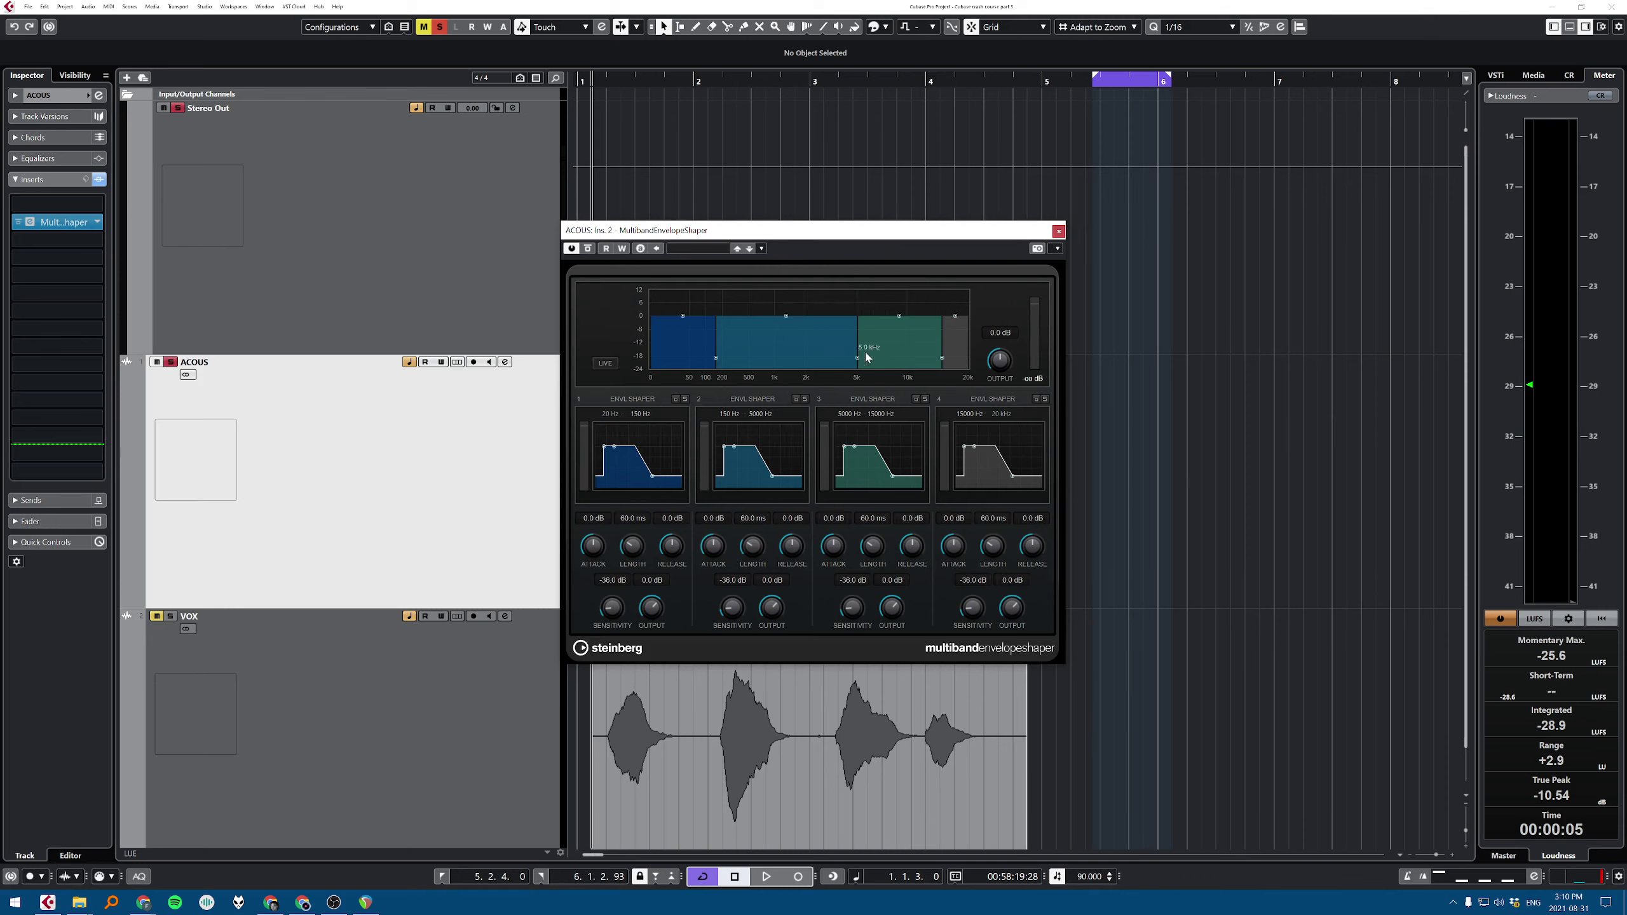
pyautogui.moveTo(856, 357)
pyautogui.moveTo(860, 362); pyautogui.dragTo(747, 363)
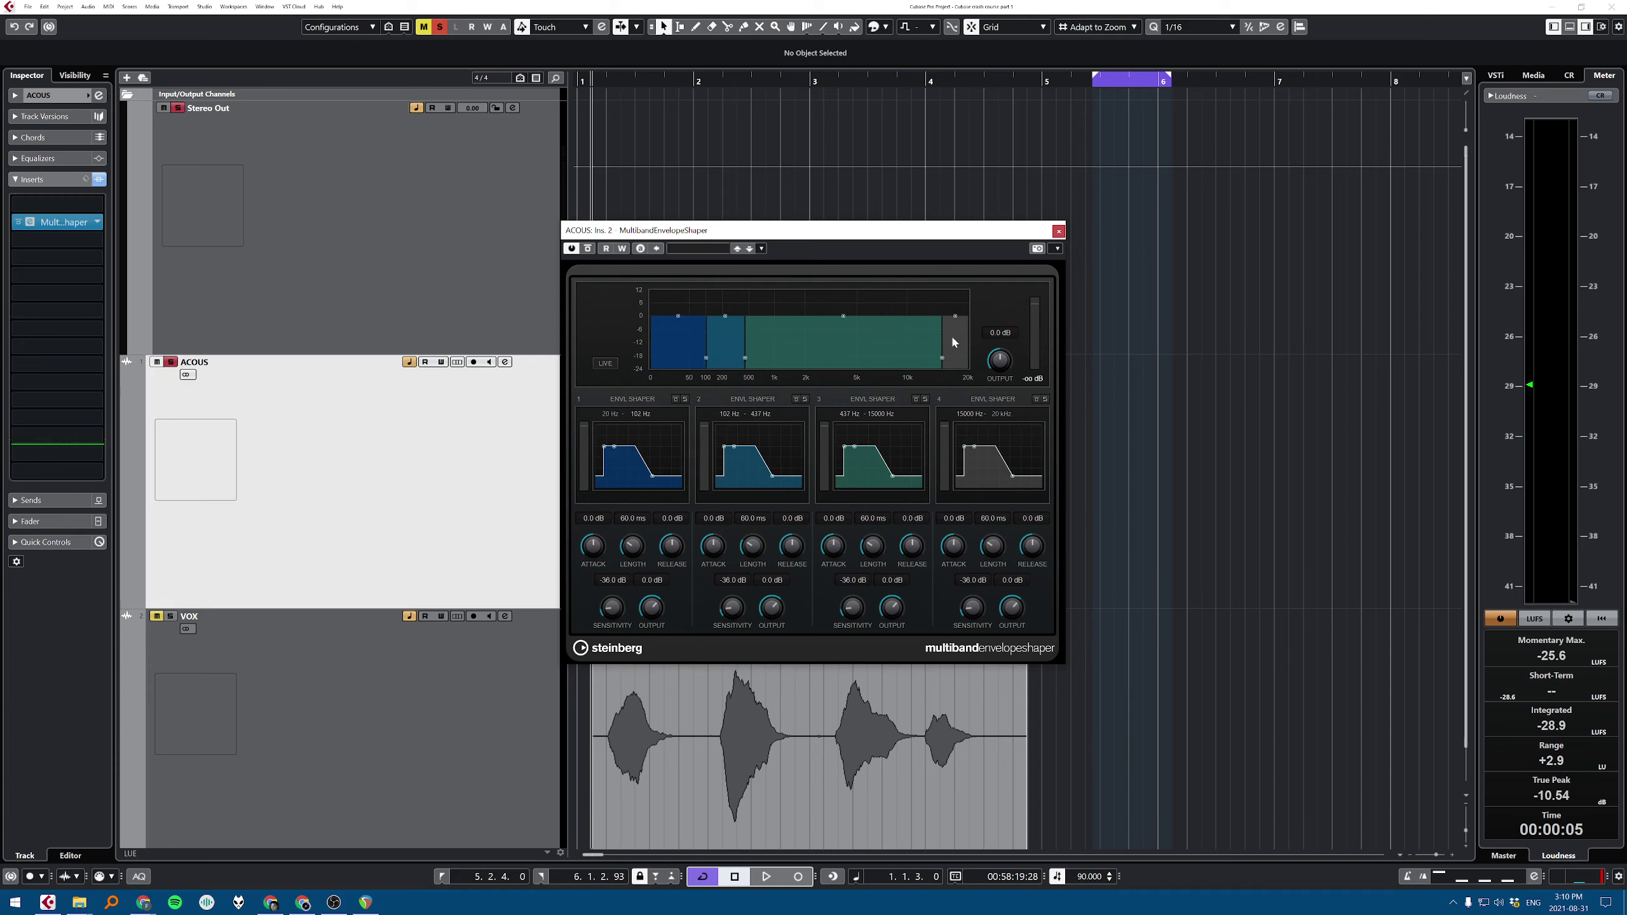
pyautogui.moveTo(745, 359); pyautogui.dragTo(852, 362)
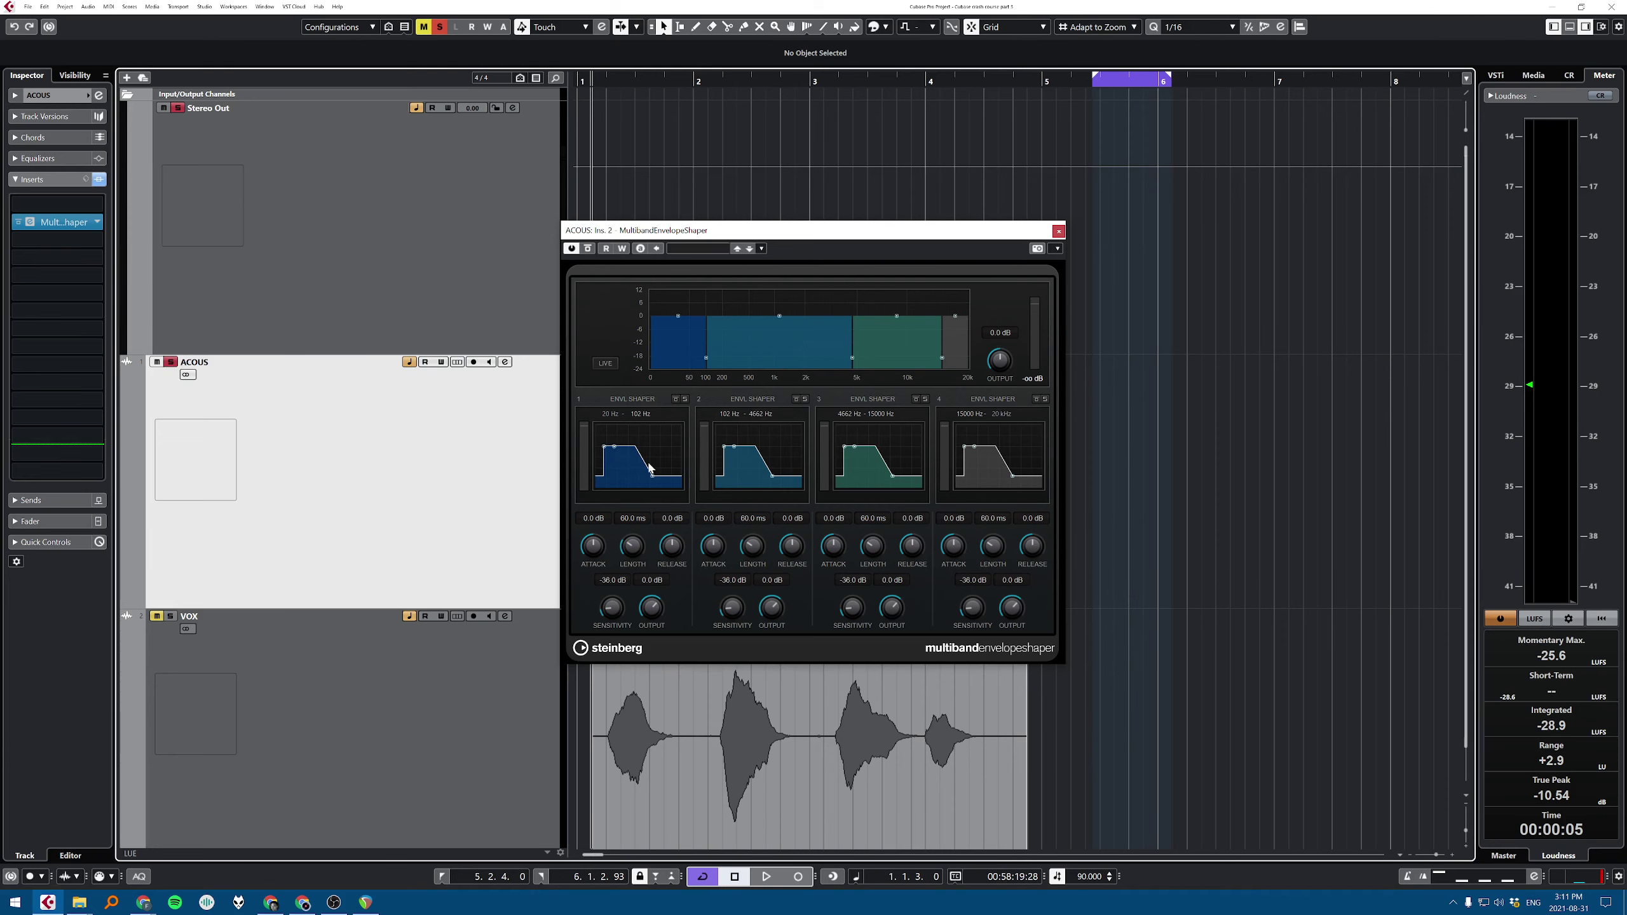
# Step: Replace the MultibandEnvelopeShaper on the ACOUS track with StudioEQ from Steinberg's EQ category and reposition its window
pyautogui.click(64, 222)
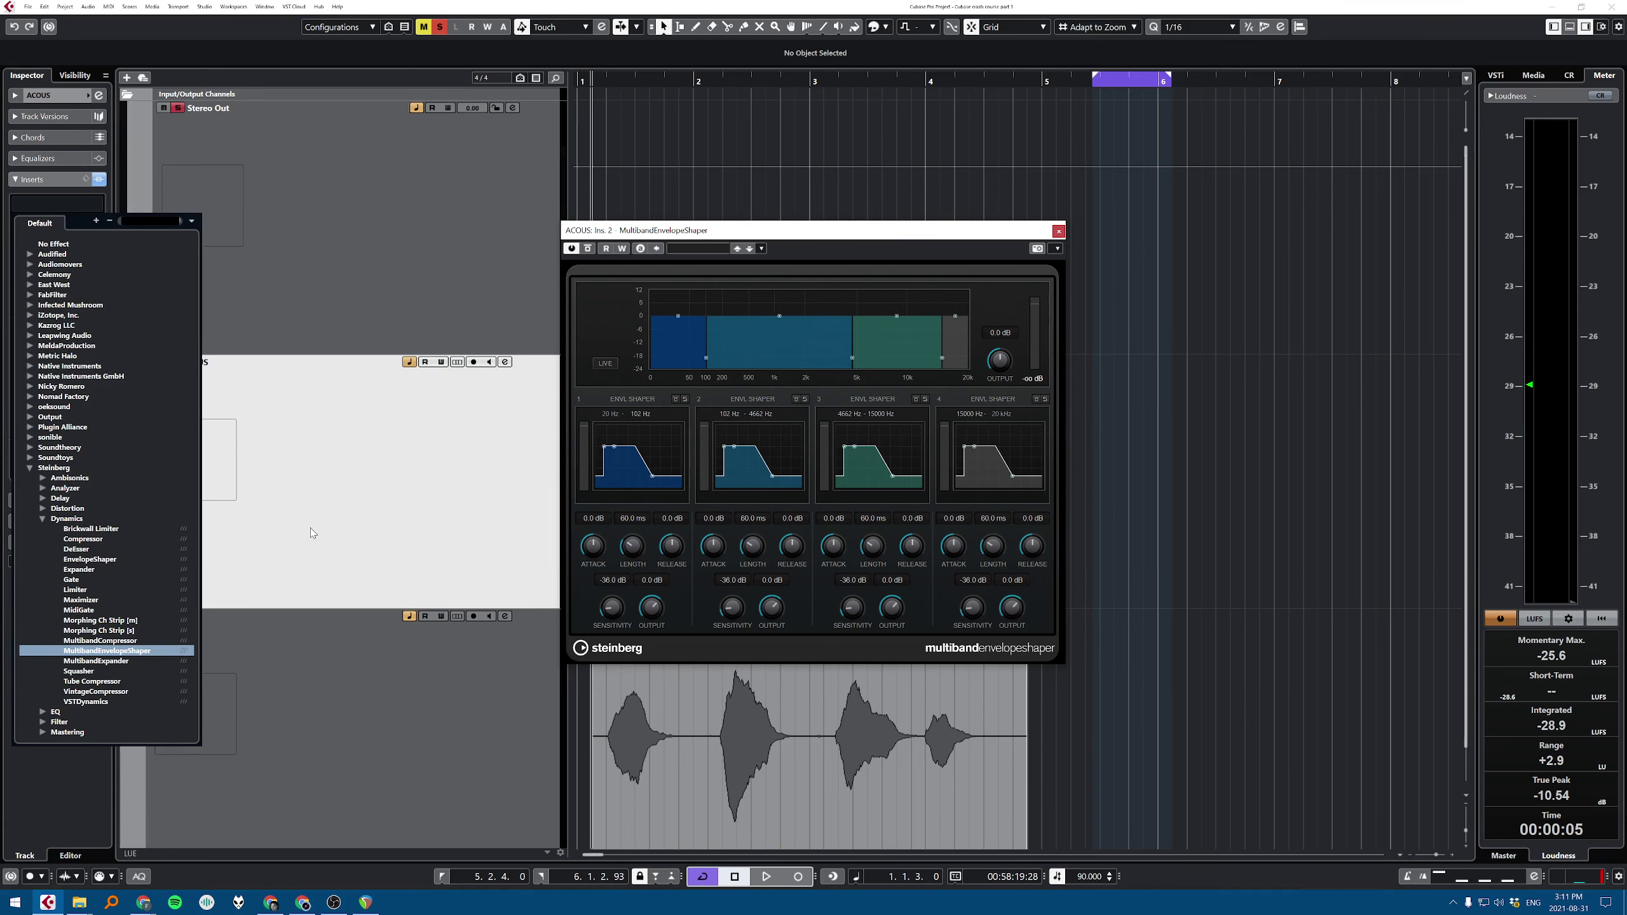
pyautogui.click(42, 711)
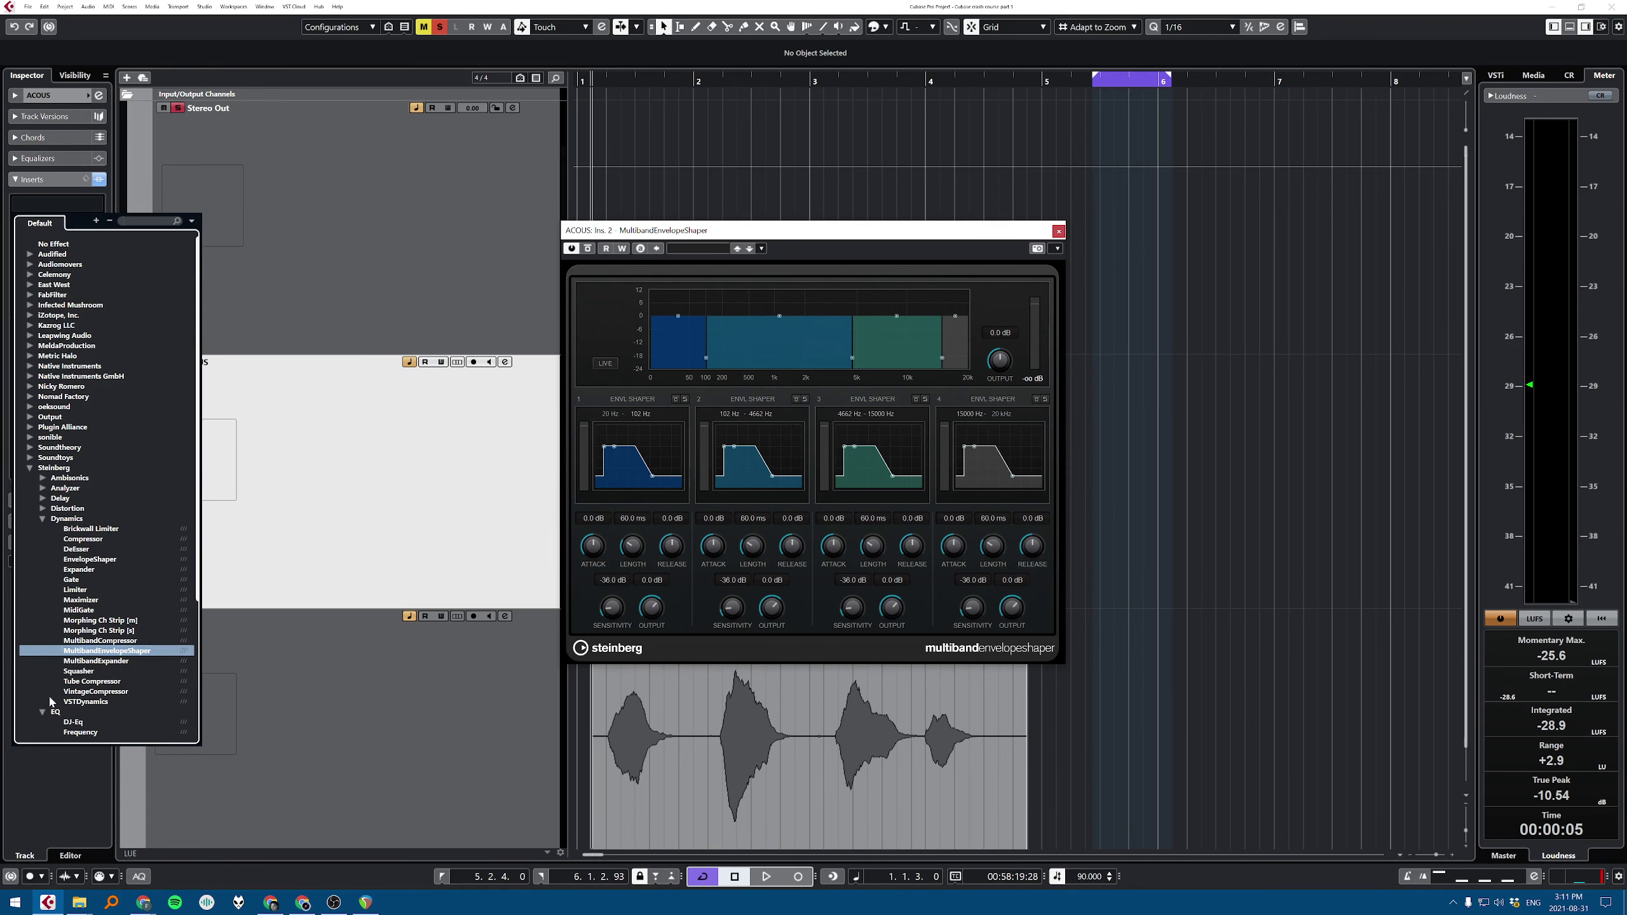
pyautogui.scroll(-5, 111, 643)
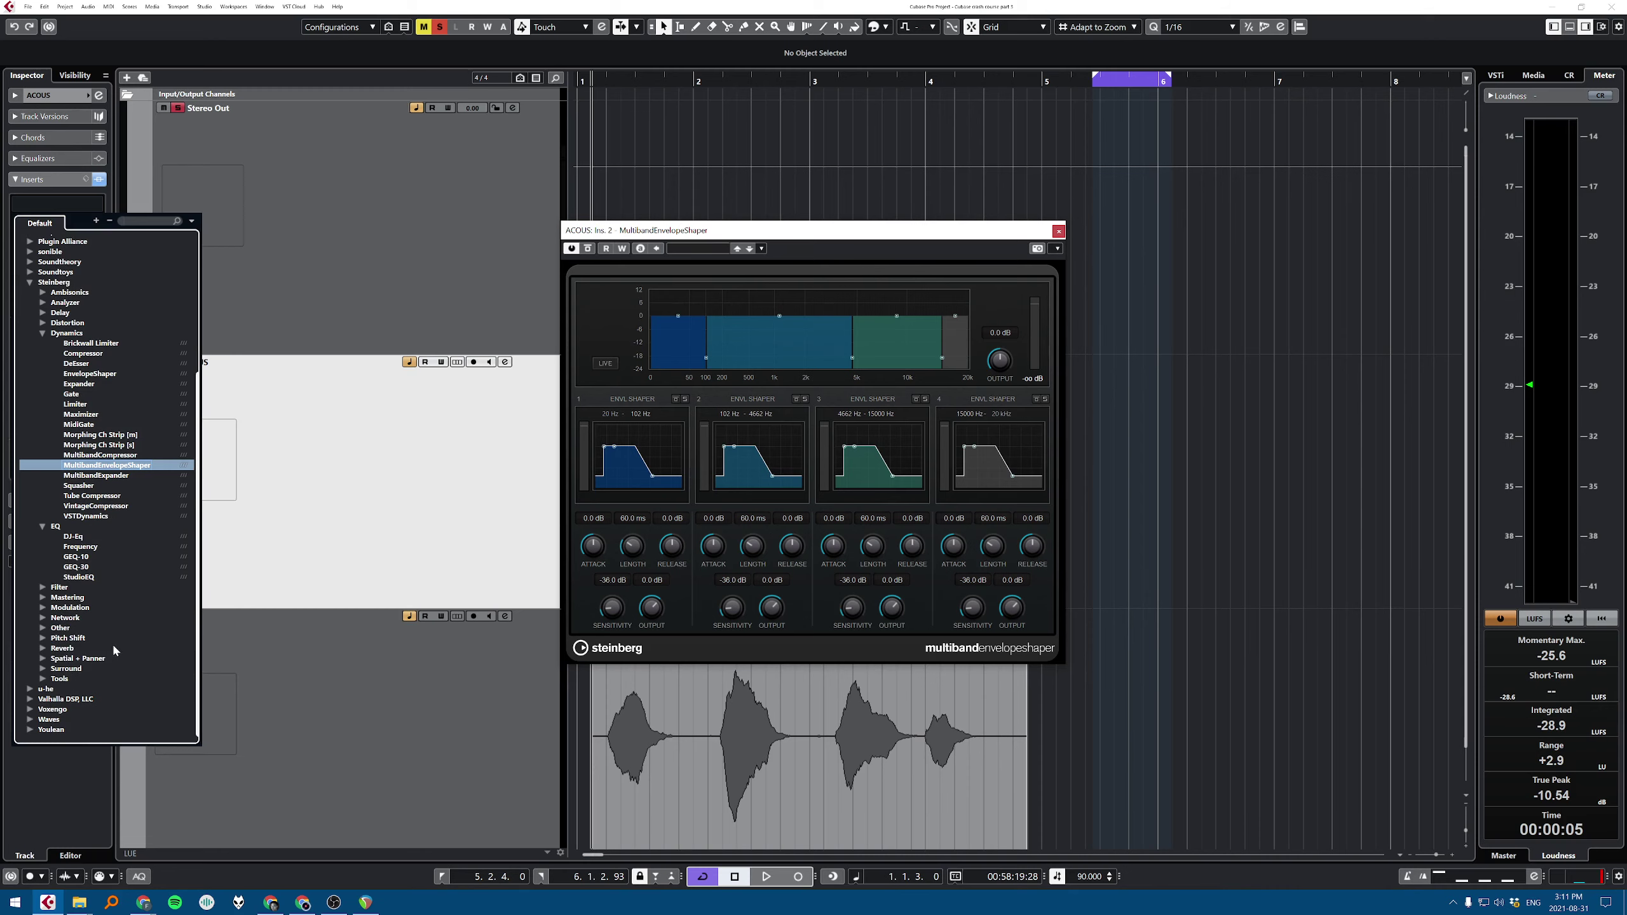
pyautogui.click(87, 578)
pyautogui.moveTo(1191, 507); pyautogui.dragTo(889, 312)
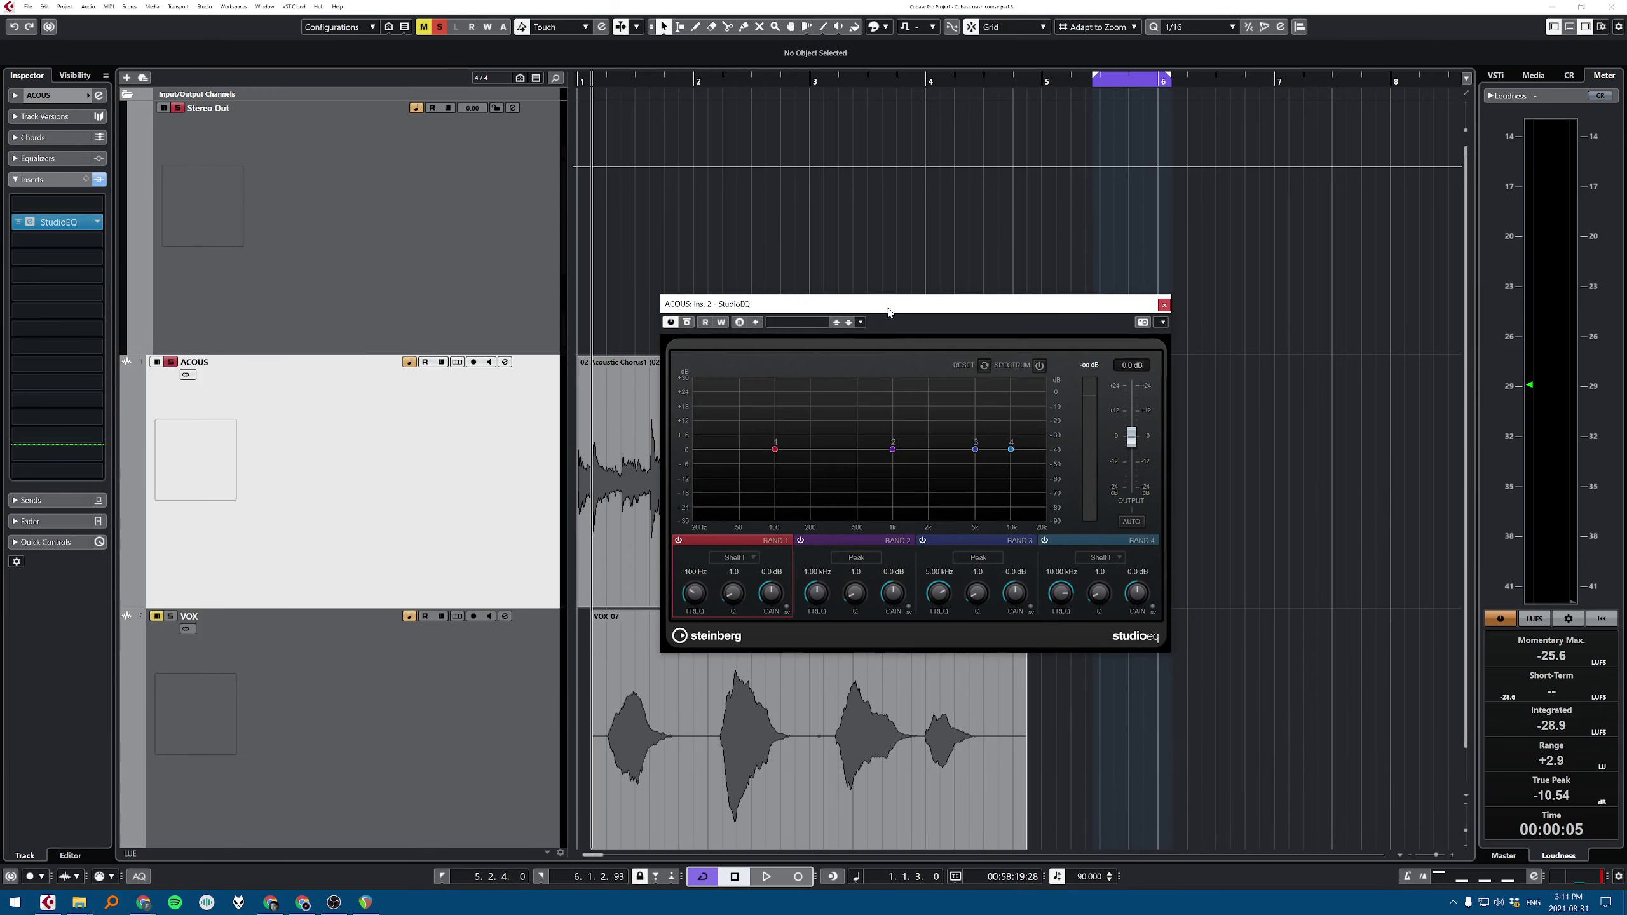
# Step: Boost StudioEQ's band 4 on the ACOUS track to 11.5 dB at 4.62 kHz and toggle the band off and on
pyautogui.click(505, 361)
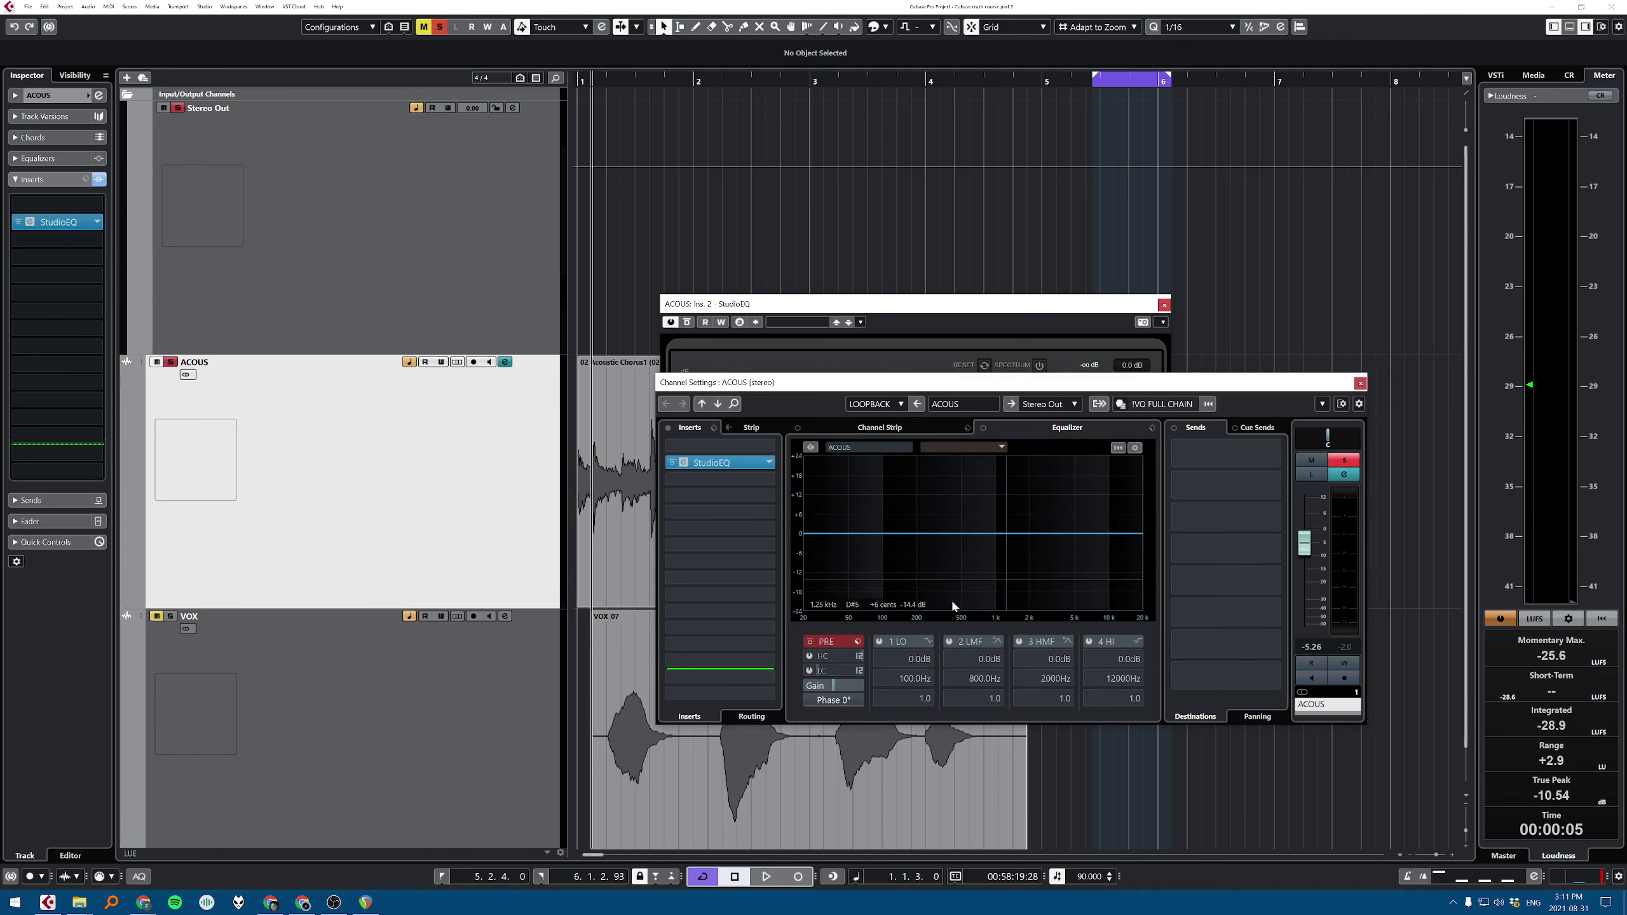
pyautogui.press('Escape')
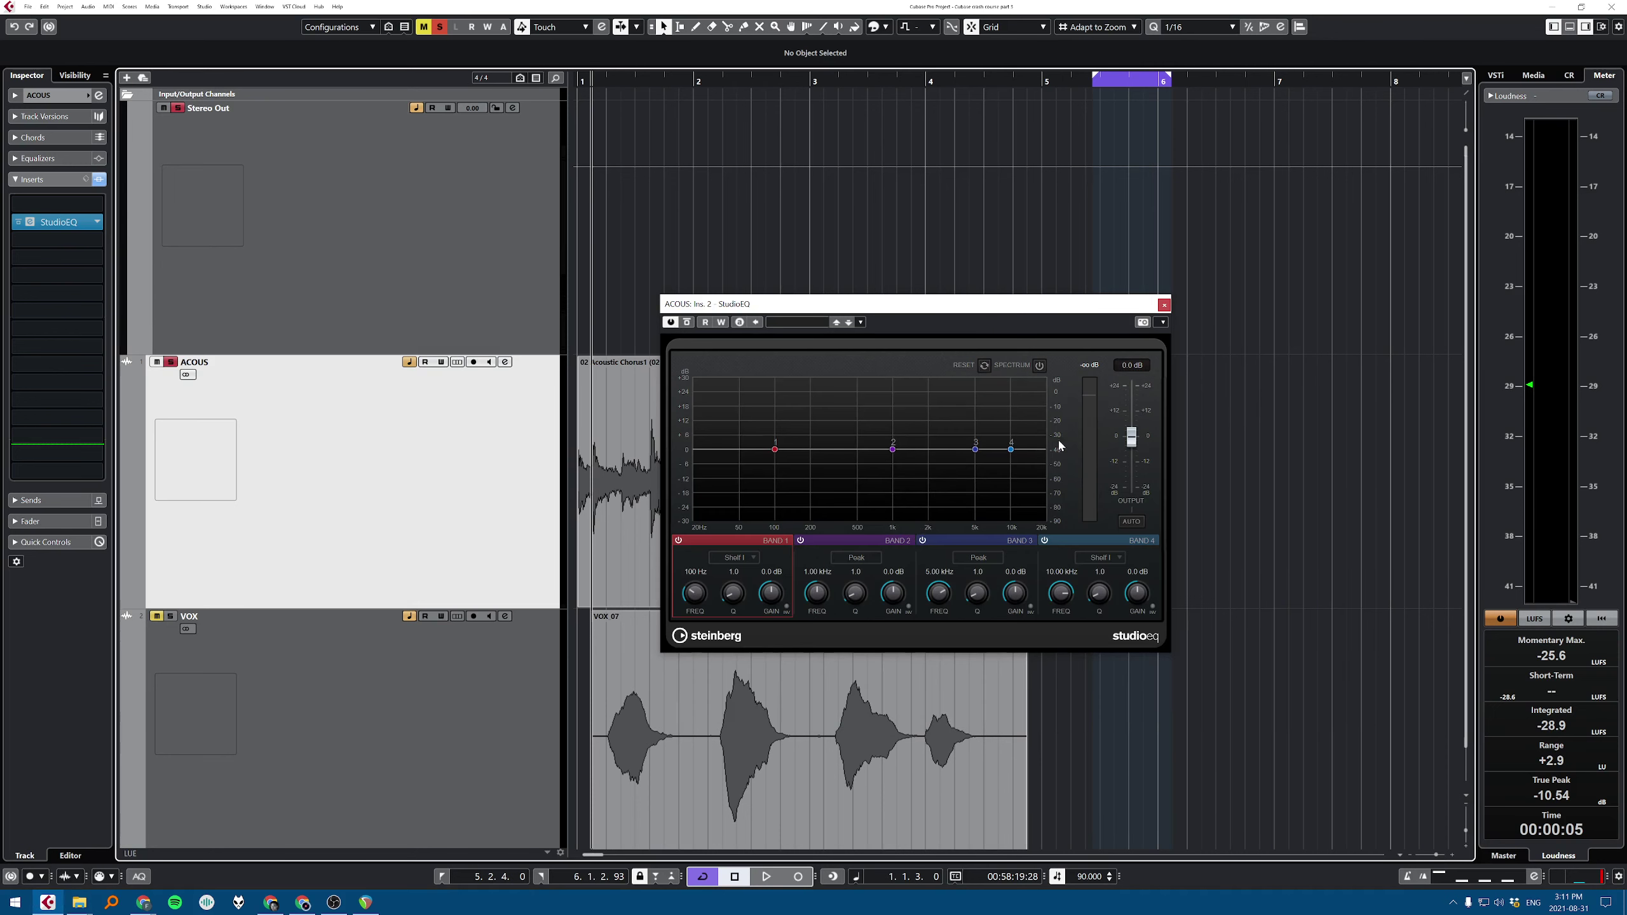
pyautogui.moveTo(1011, 449); pyautogui.dragTo(972, 423)
pyautogui.doubleClick(972, 423)
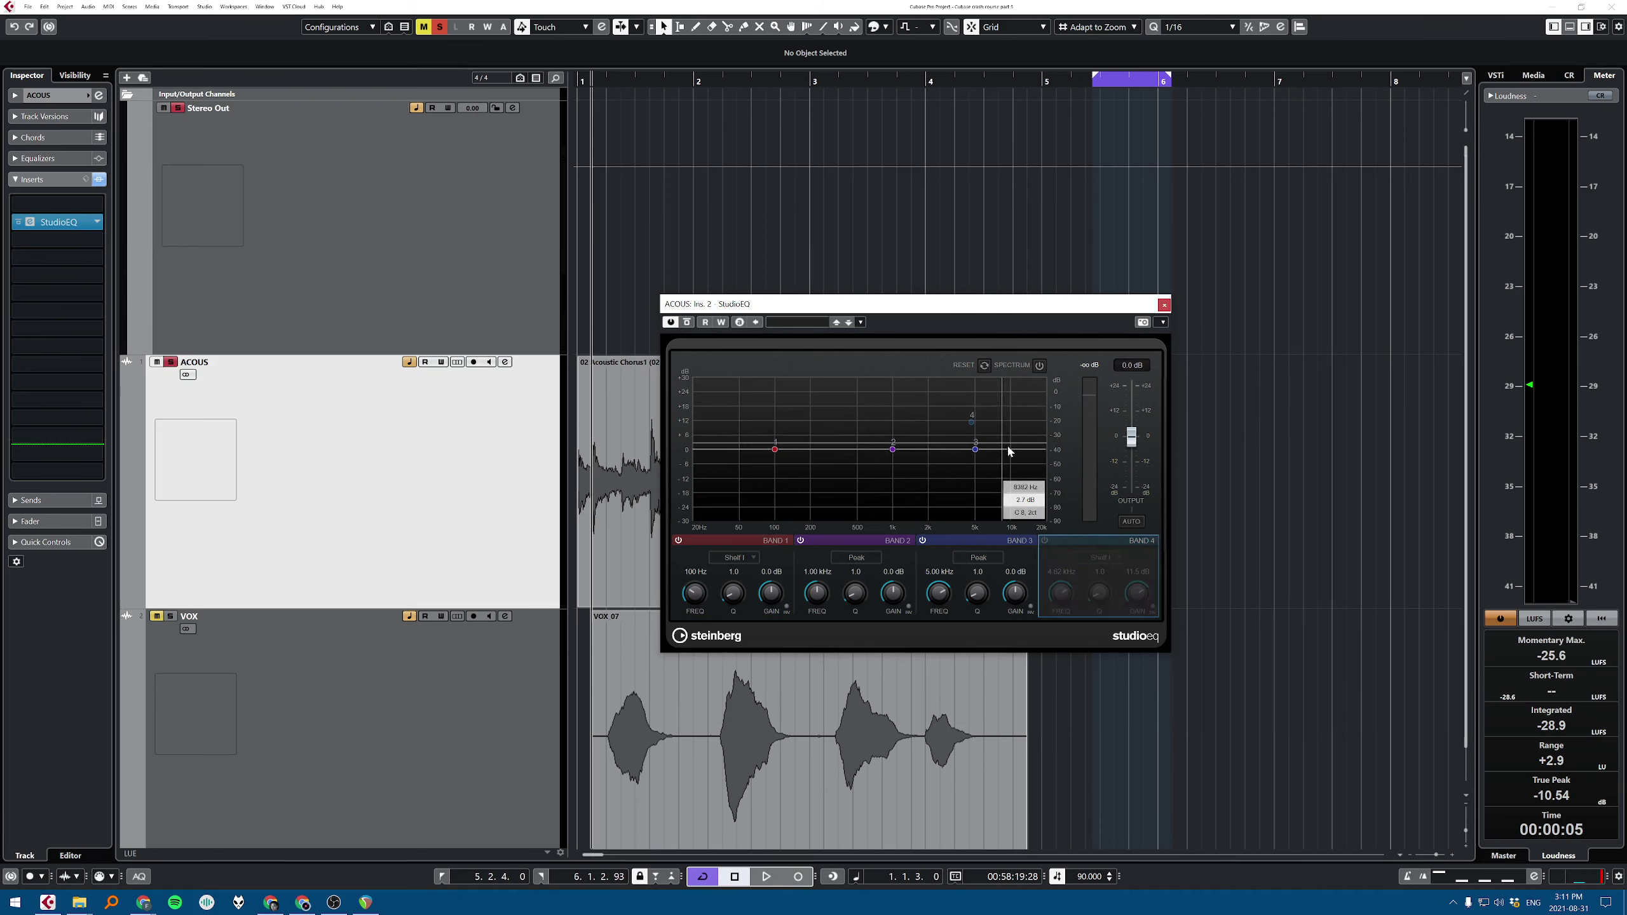
pyautogui.moveTo(1132, 448)
pyautogui.mouseDown()
pyautogui.moveTo(1132, 420)
pyautogui.moveTo(1133, 473)
pyautogui.moveTo(1133, 438)
pyautogui.mouseUp()
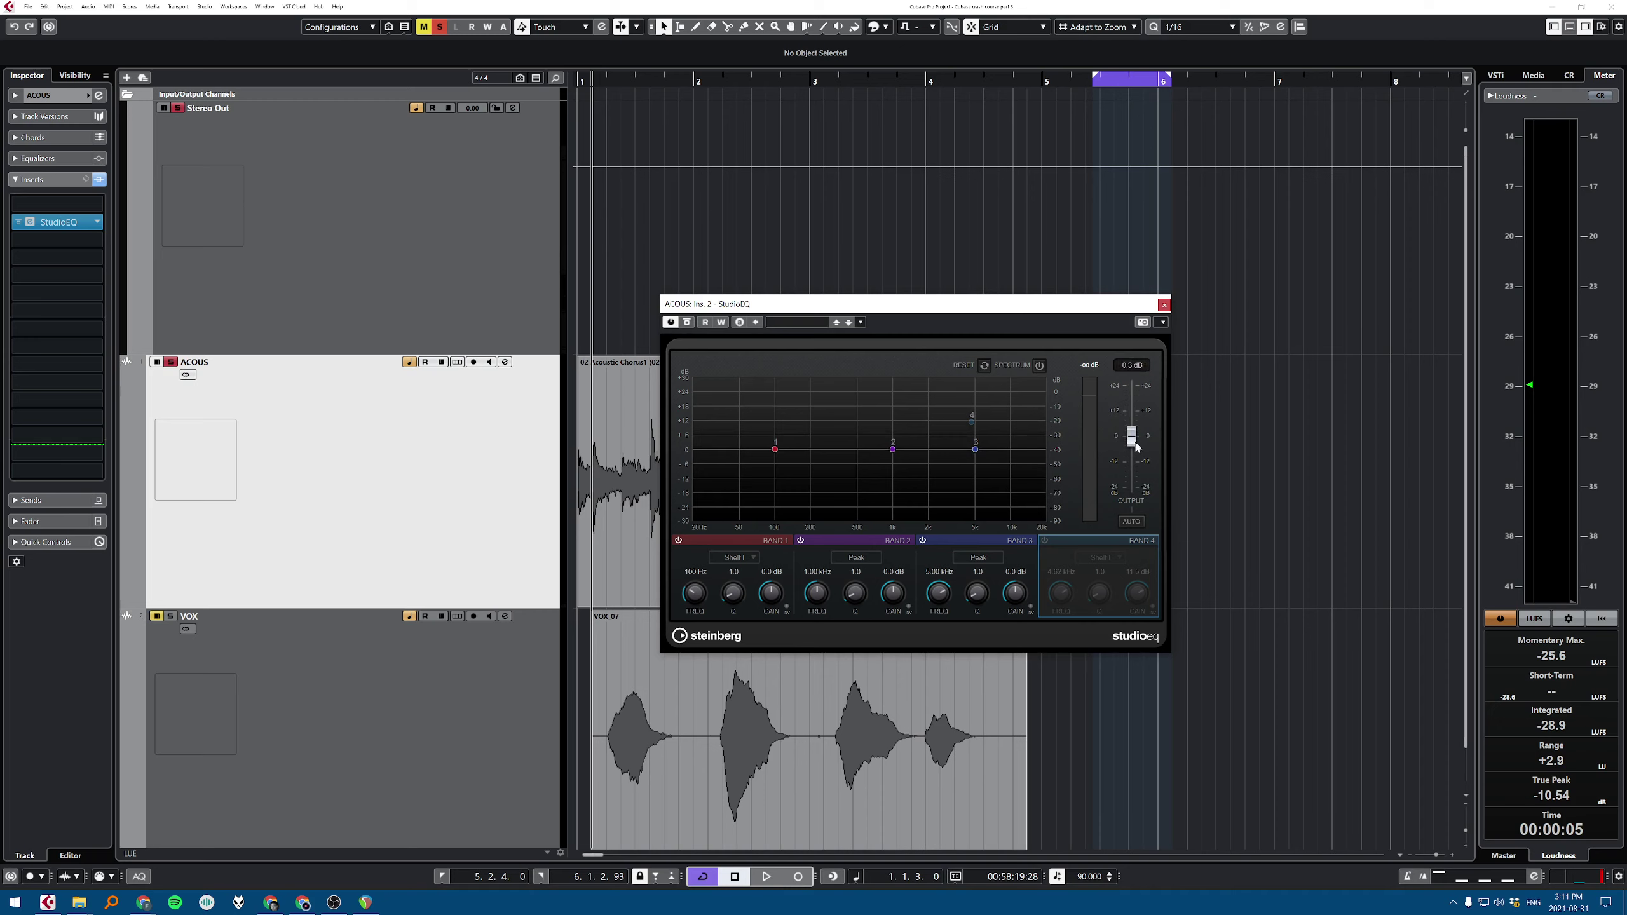
pyautogui.click(1045, 540)
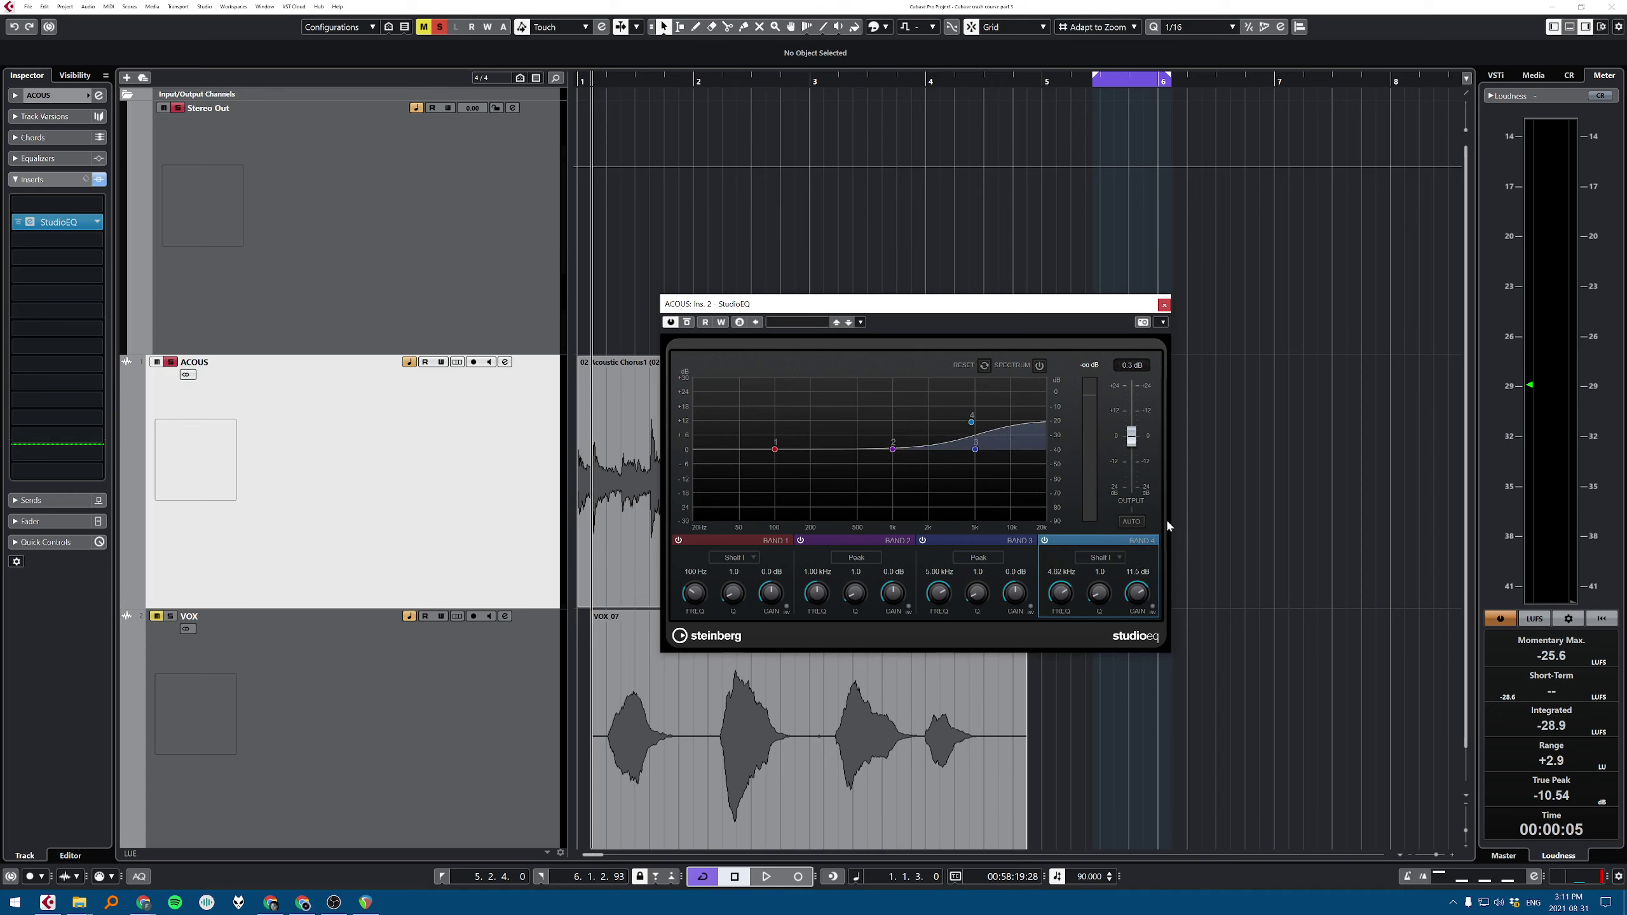
# Step: Lower the StudioEQ output to -8.1 dB and raise band 4 to 17.4 dB at 3.88 kHz
pyautogui.doubleClick(970, 424)
pyautogui.moveTo(1133, 444); pyautogui.dragTo(1141, 463)
pyautogui.doubleClick(972, 423)
pyautogui.moveTo(971, 423); pyautogui.dragTo(962, 408)
# Step: Try a band 2 cut of -8.8 dB at 852 Hz, then a 20.9 dB boost at 707 Hz with Q 2.4
pyautogui.moveTo(892, 449)
pyautogui.mouseDown()
pyautogui.moveTo(890, 426)
pyautogui.moveTo(886, 474)
pyautogui.mouseUp()
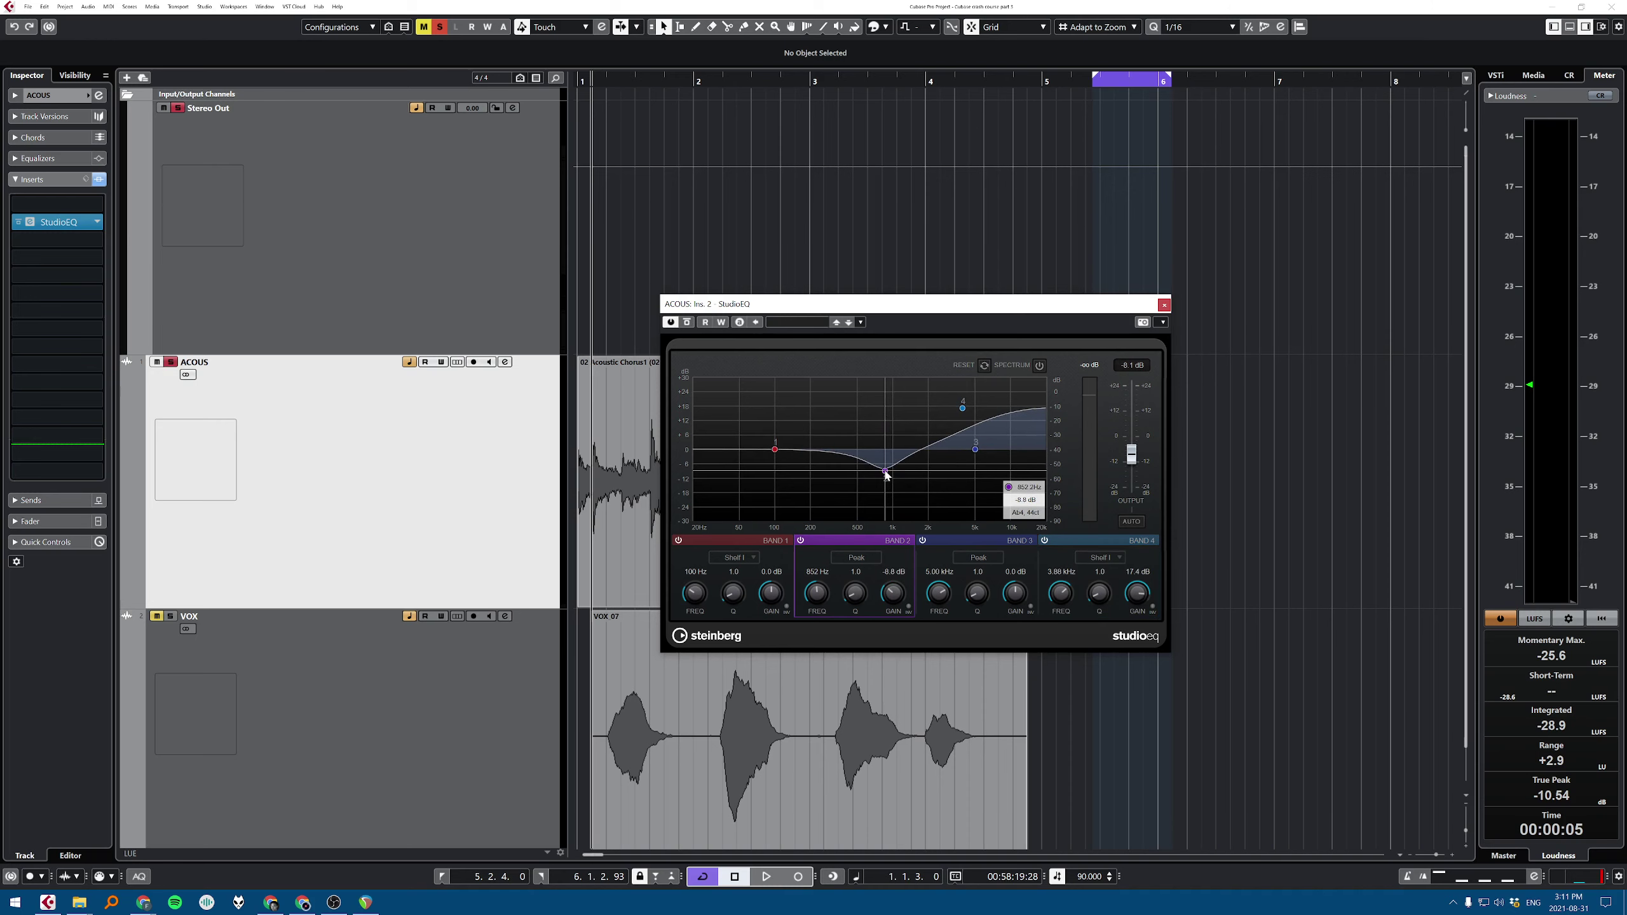
pyautogui.scroll(3, 887, 474)
pyautogui.scroll(-3, 887, 474)
pyautogui.click(505, 363)
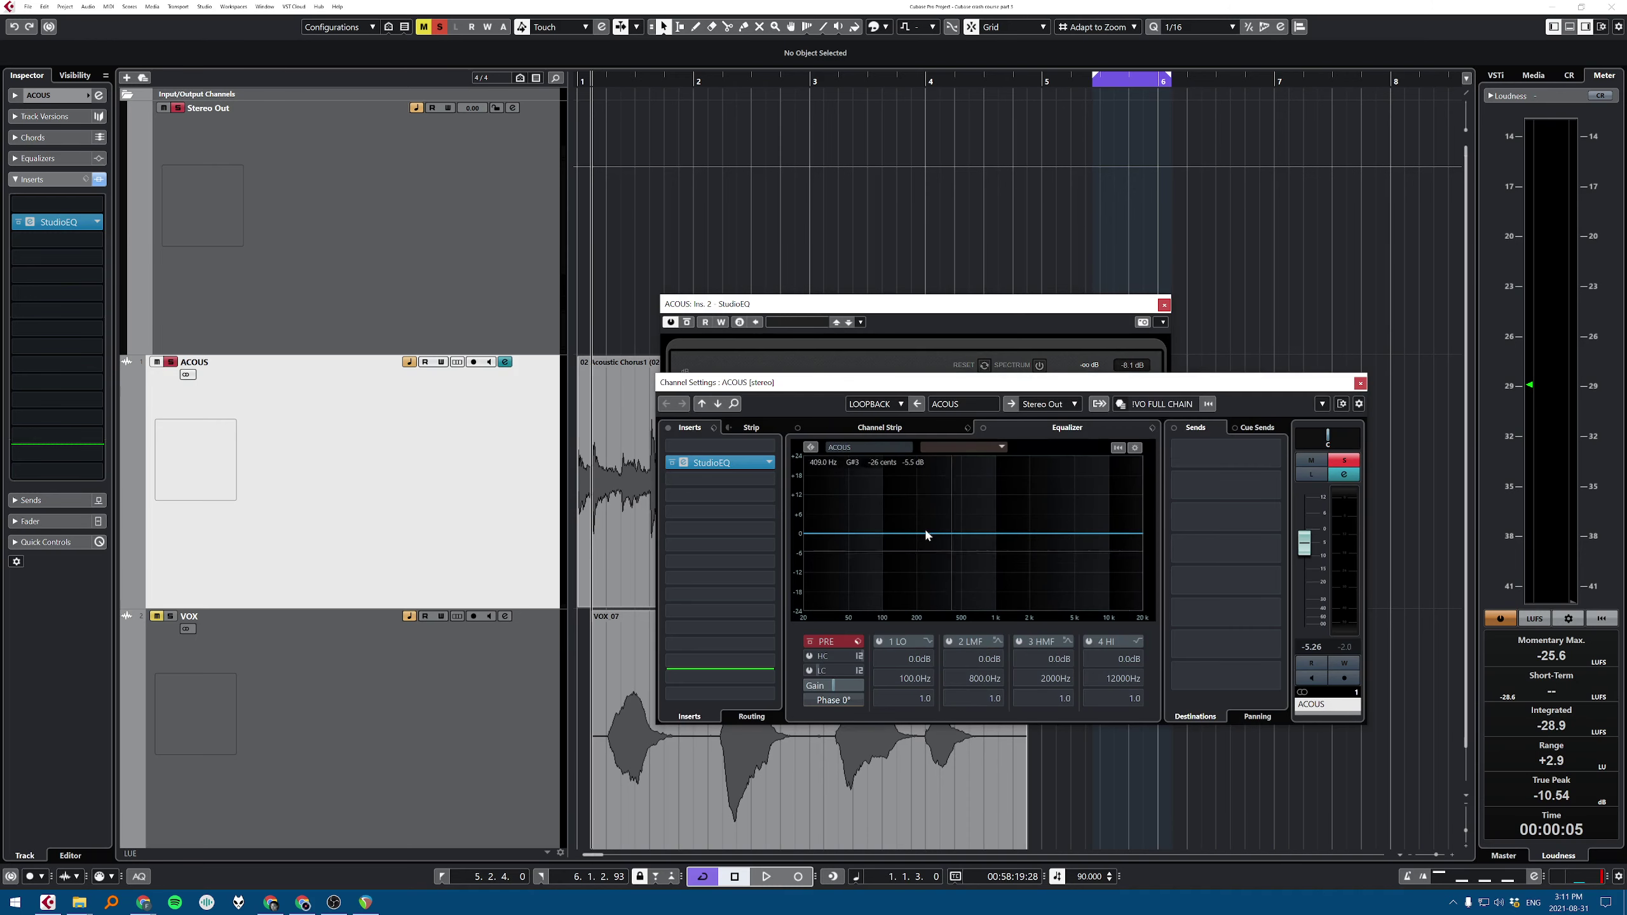
pyautogui.press('Escape')
pyautogui.moveTo(885, 471); pyautogui.dragTo(893, 505)
pyautogui.scroll(3, 876, 400)
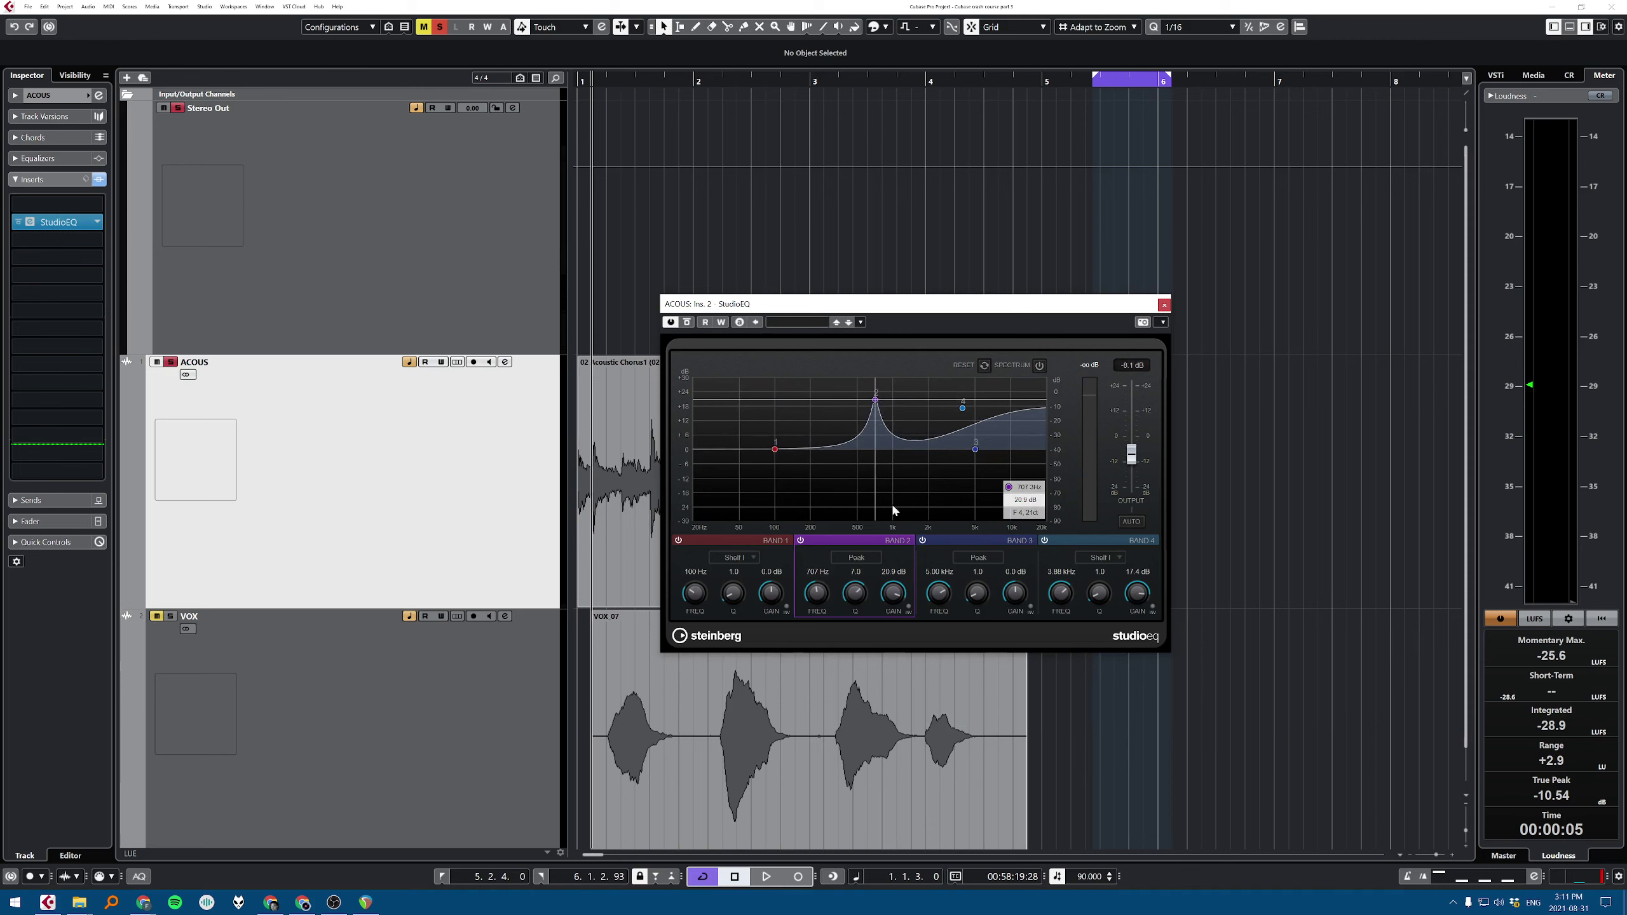
pyautogui.scroll(-4, 894, 510)
# Step: Replace StudioEQ with the Frequency EQ on the ACOUS track and boost band 1 to 9.0 dB at 69 Hz
pyautogui.click(58, 222)
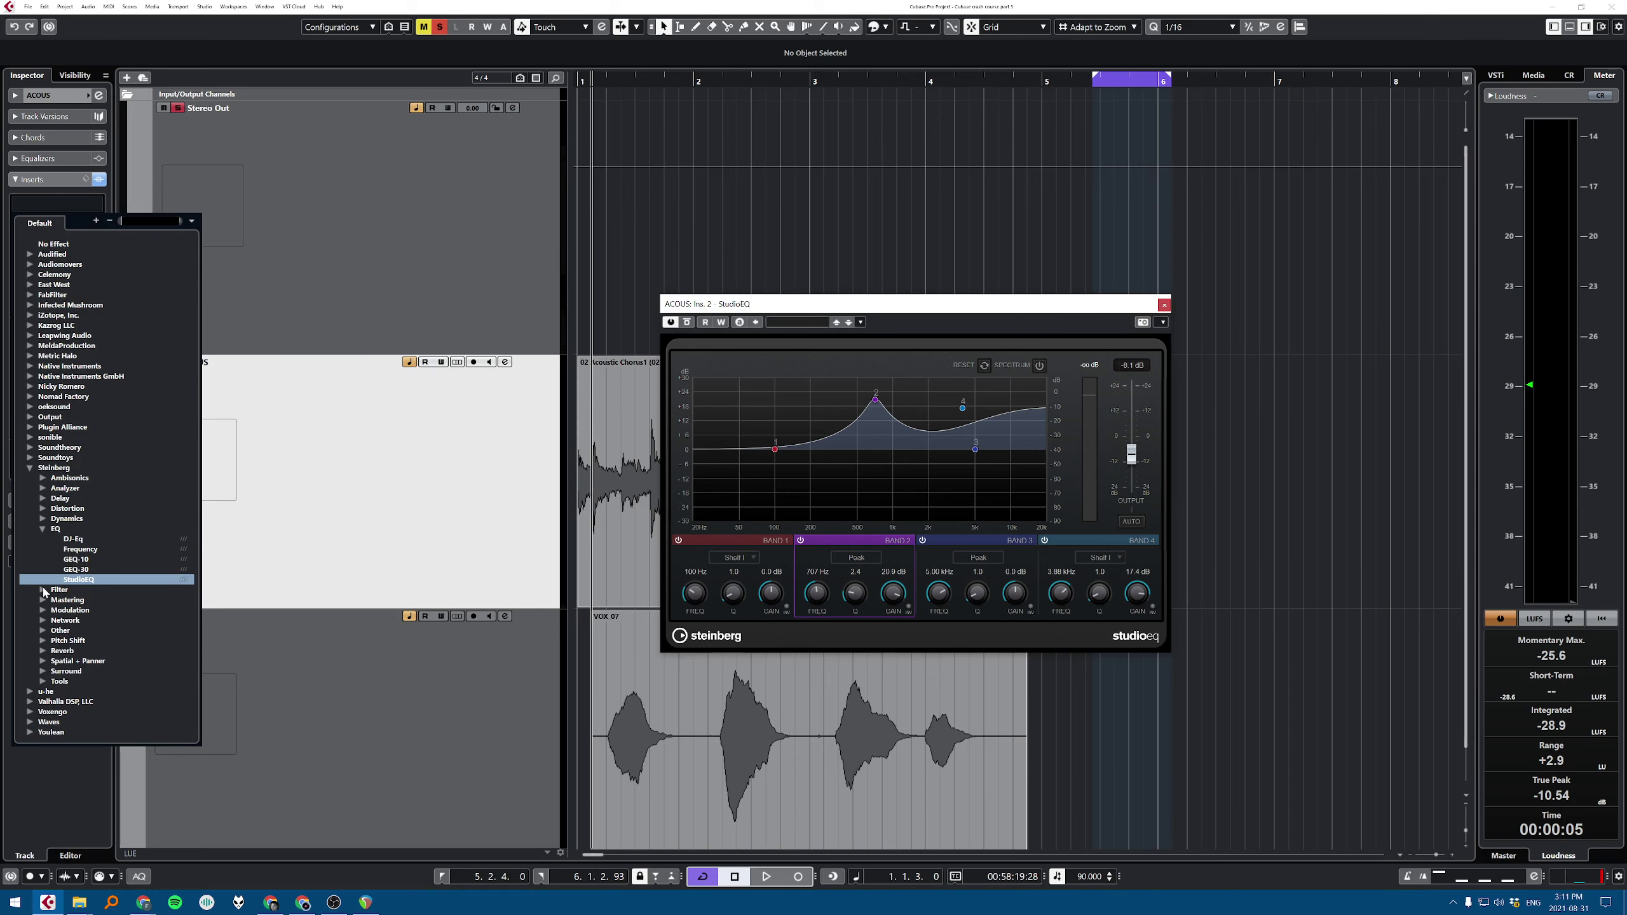
pyautogui.click(80, 550)
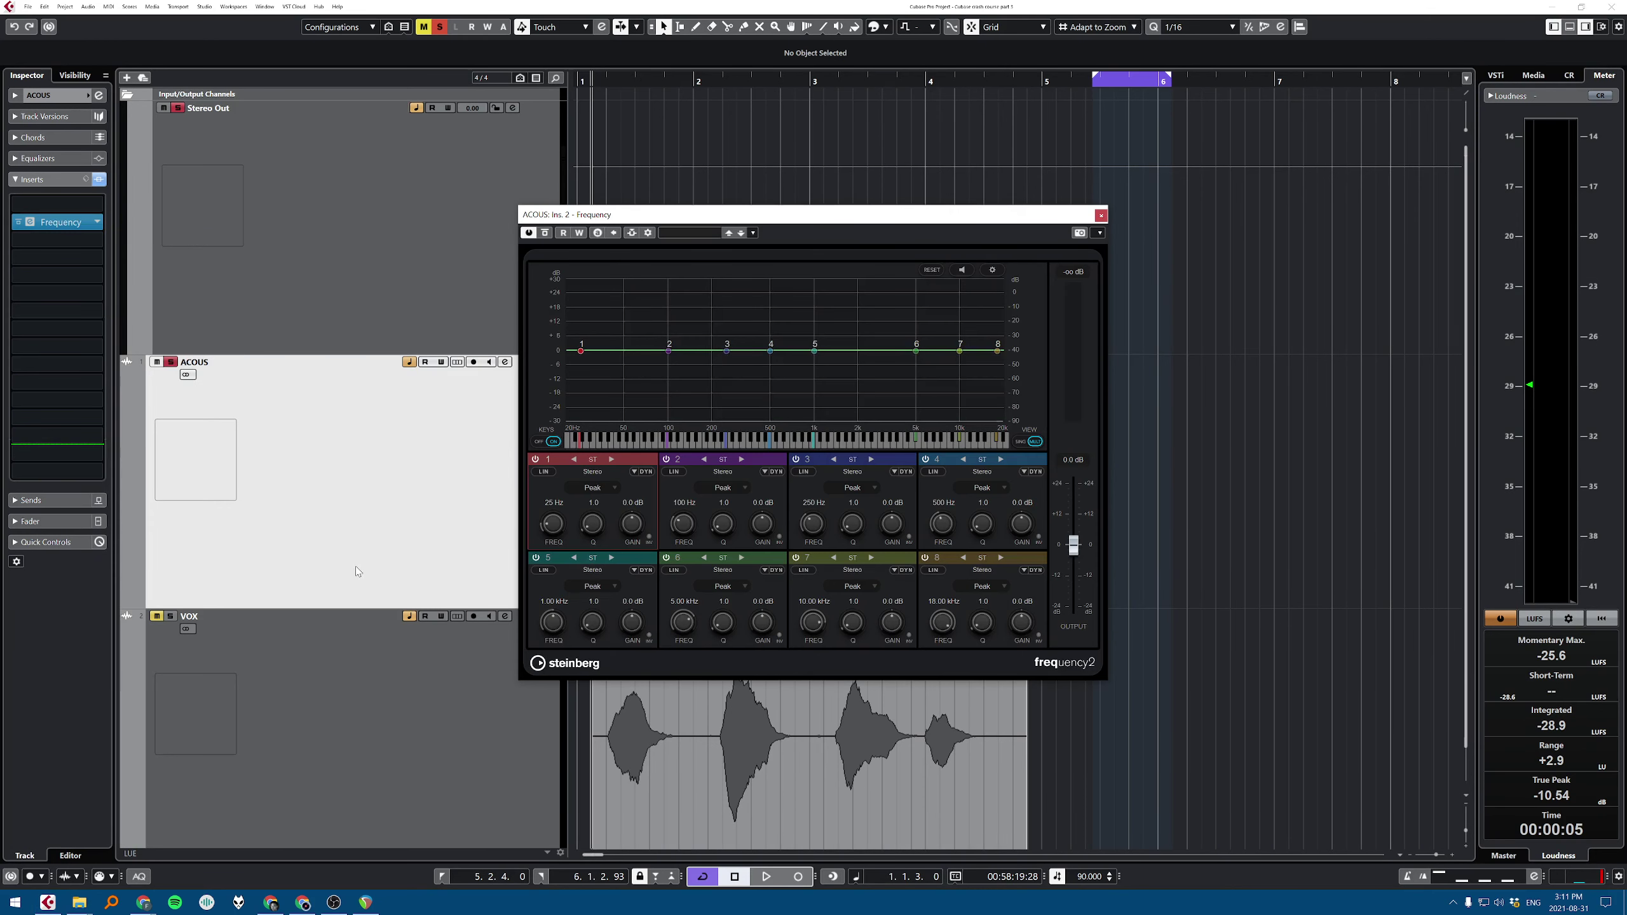
pyautogui.moveTo(845, 215); pyautogui.dragTo(995, 178)
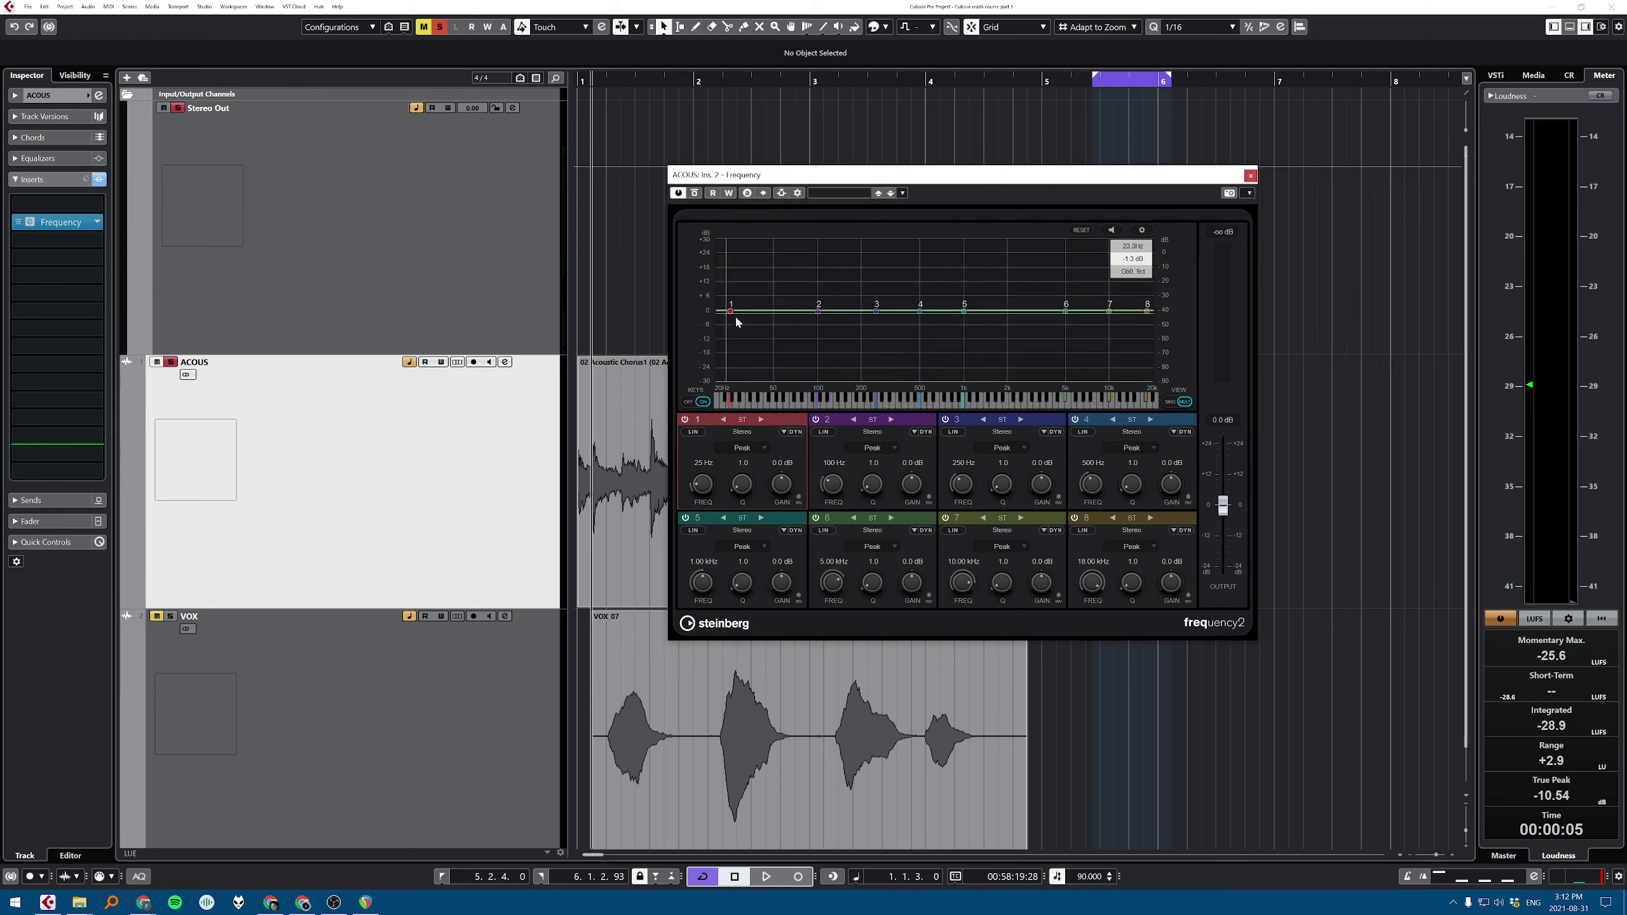
pyautogui.moveTo(731, 310); pyautogui.dragTo(794, 289)
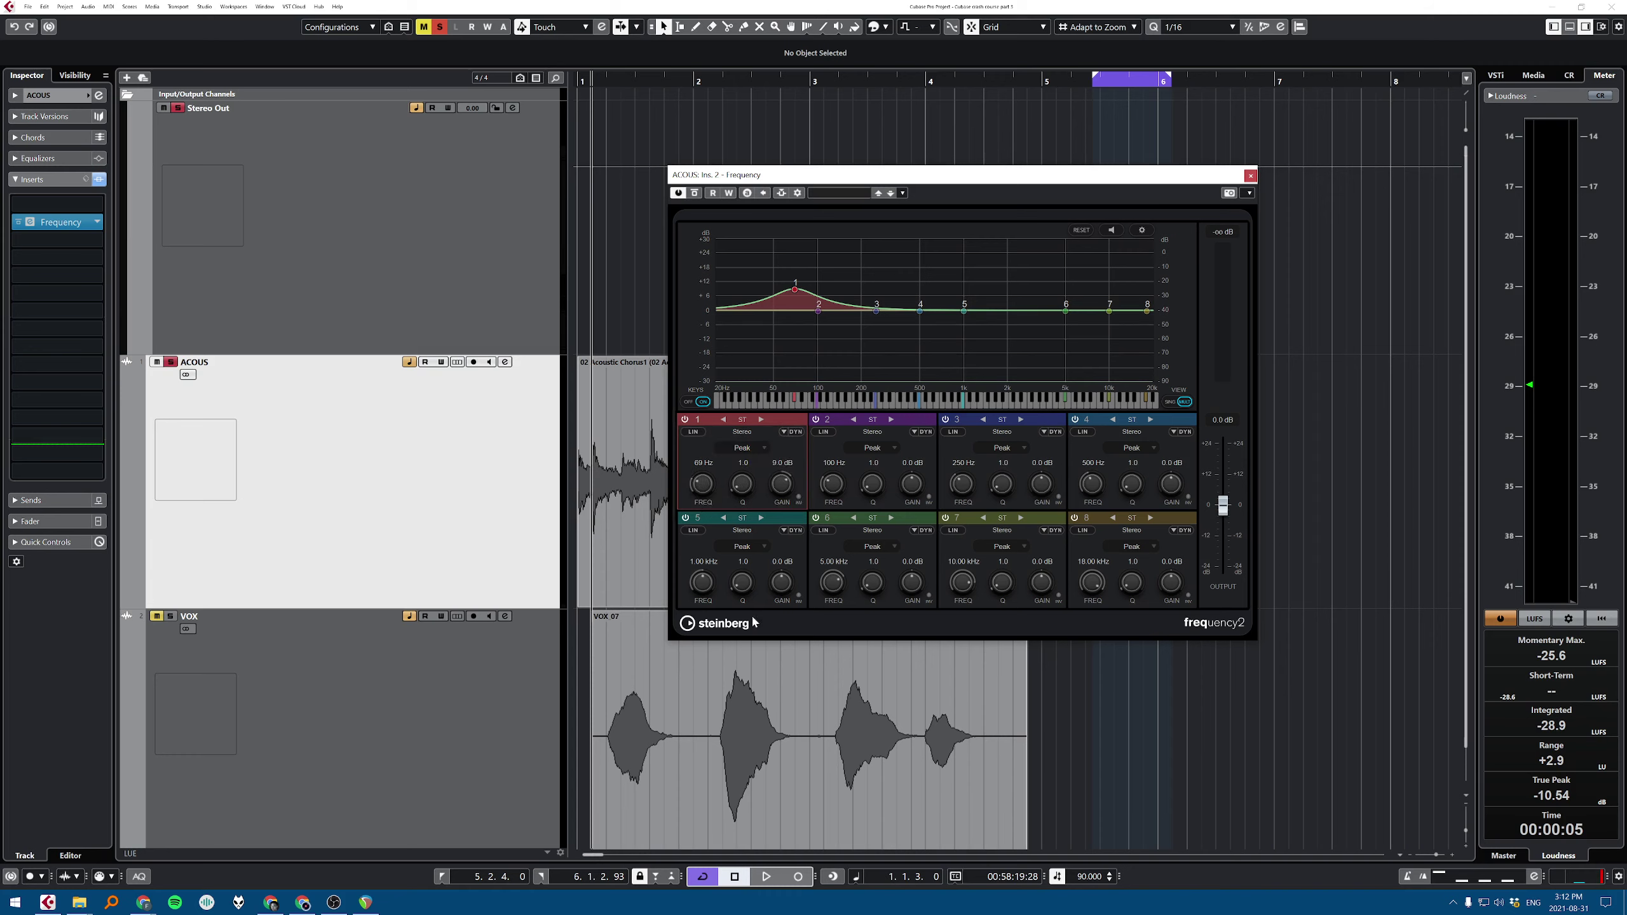
# Step: View band 5's filter types, switch band 5 to mid/side processing and toggle band 1 between stereo and mid/side
pyautogui.click(761, 546)
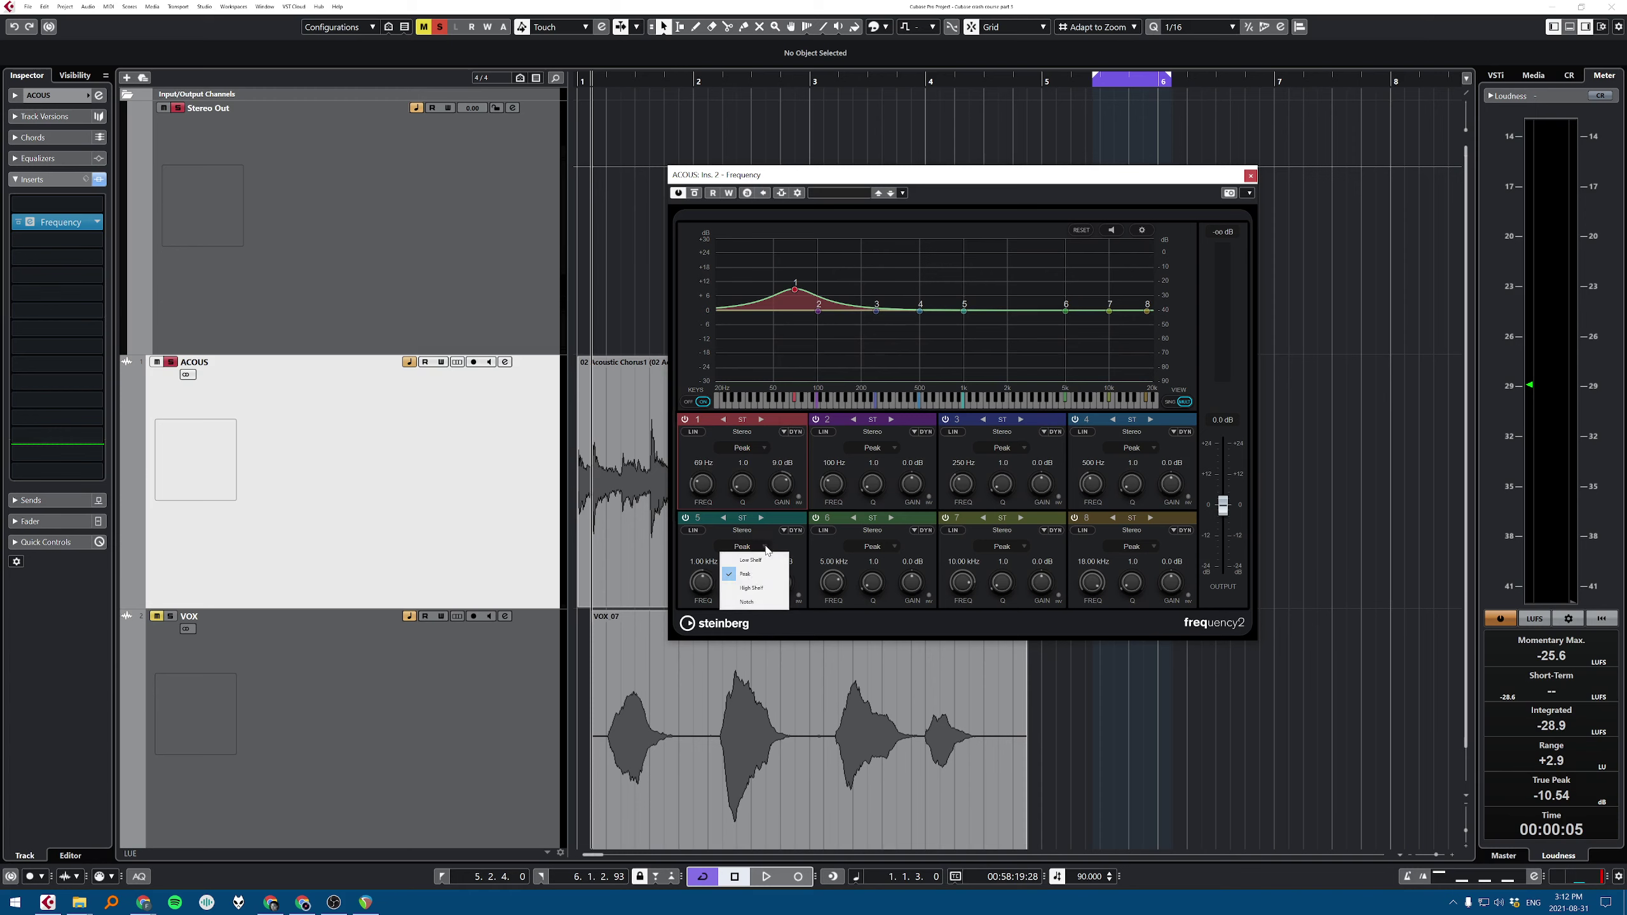
pyautogui.click(810, 548)
pyautogui.click(761, 518)
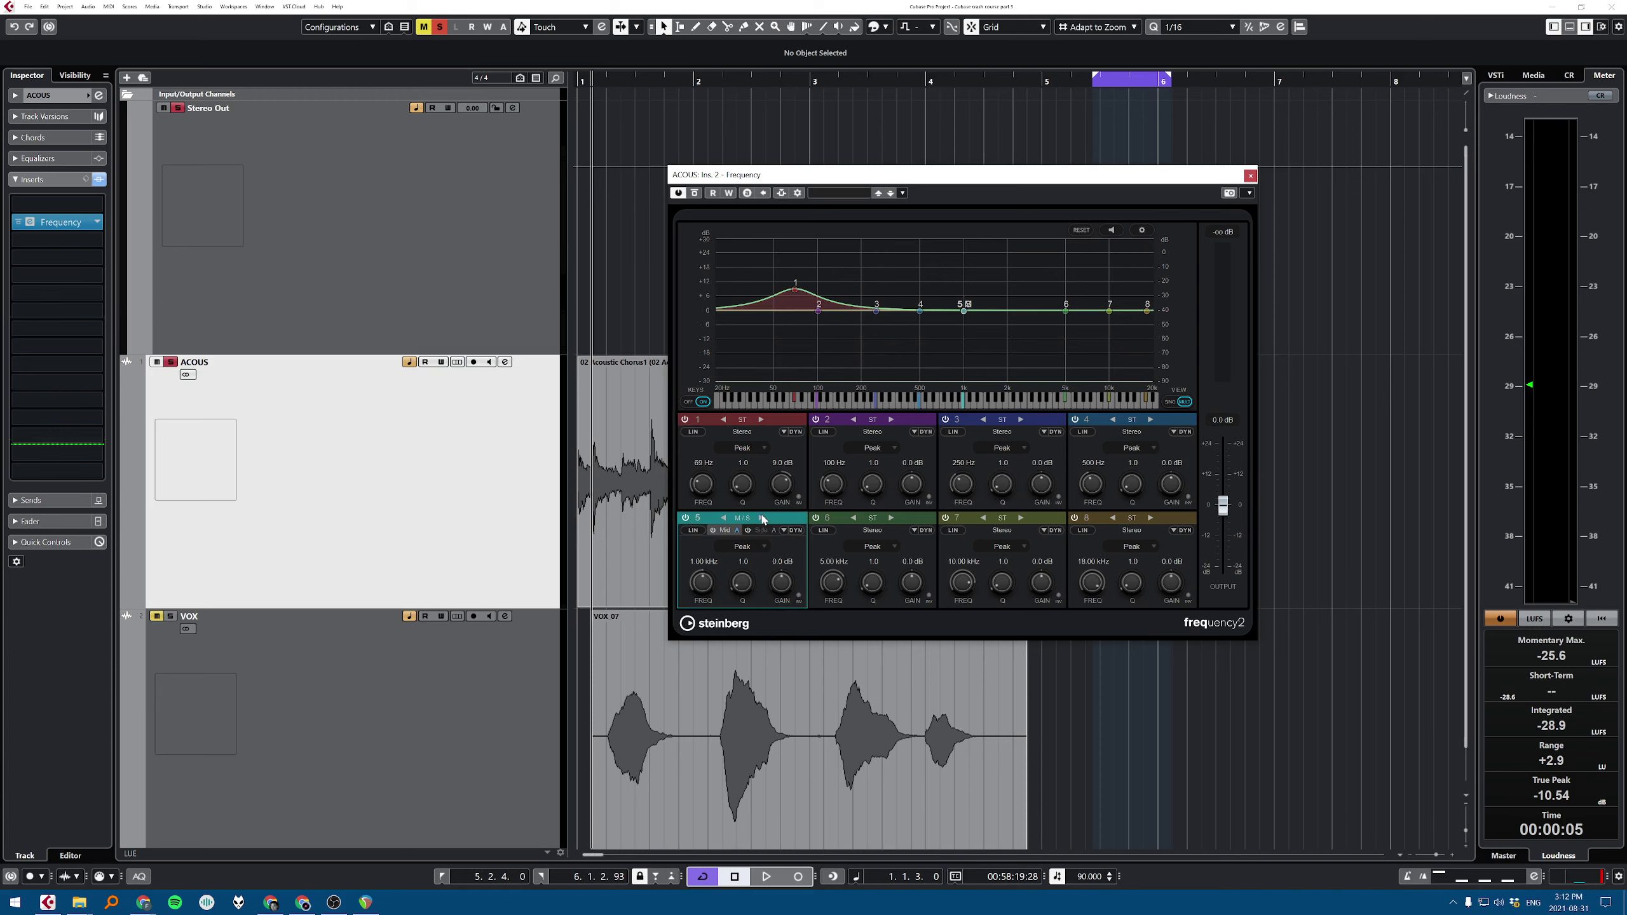
pyautogui.click(760, 421)
pyautogui.click(724, 420)
pyautogui.click(761, 420)
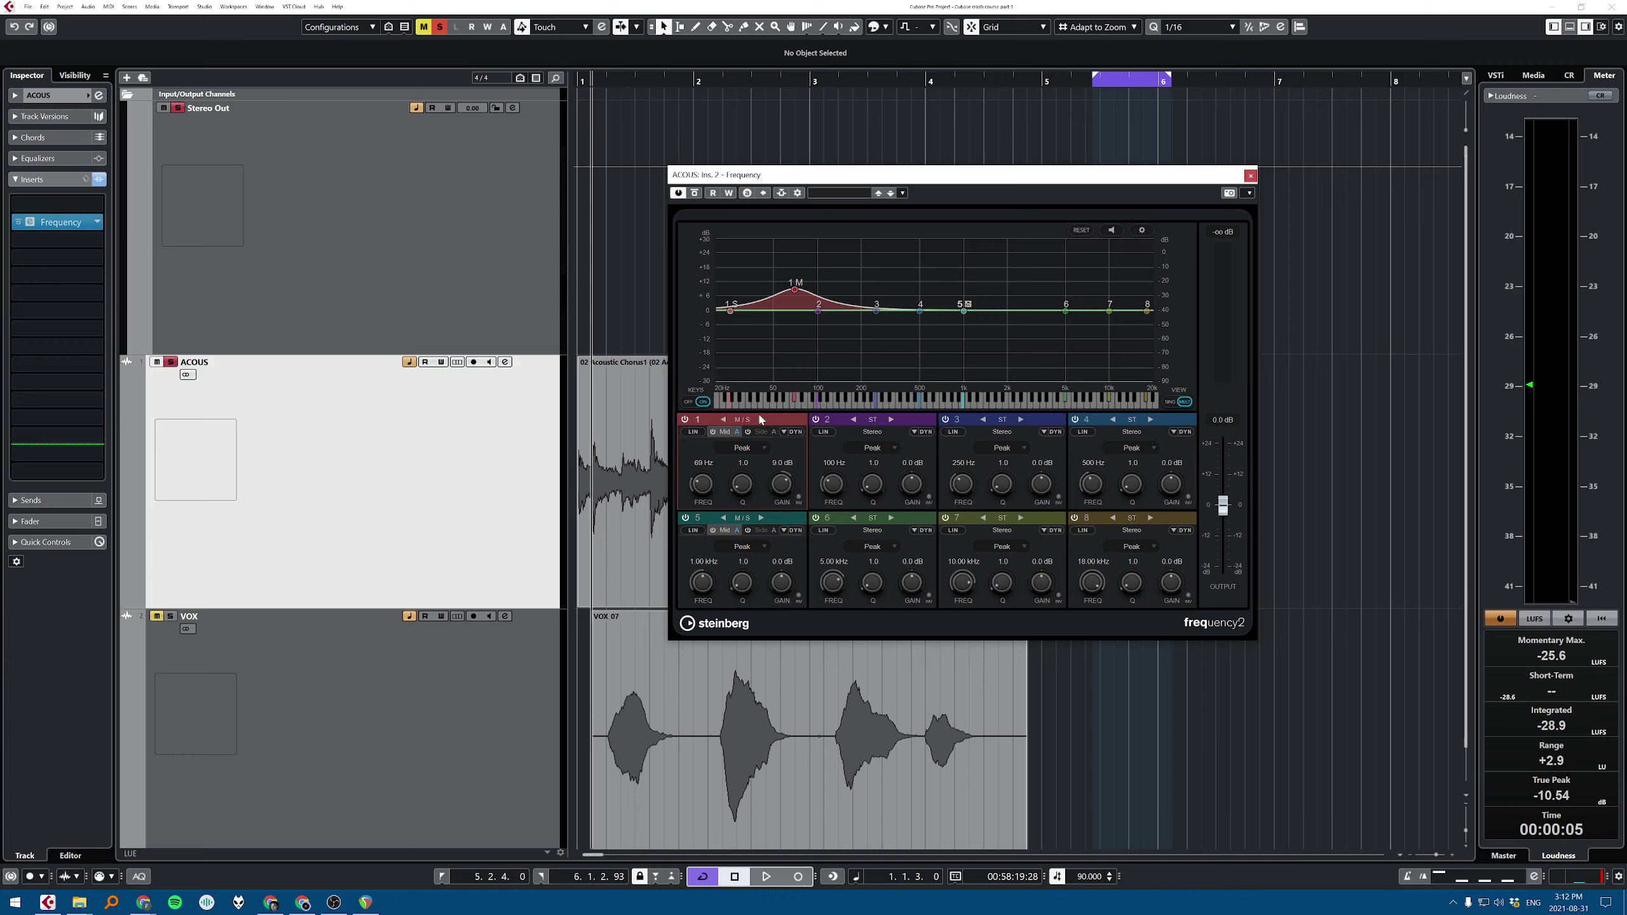
pyautogui.click(724, 420)
# Step: Remove Frequency from the ACOUS inserts and load Steinberg's AutoPan modulation effect in the same slot
pyautogui.moveTo(81, 221); pyautogui.dragTo(414, 233)
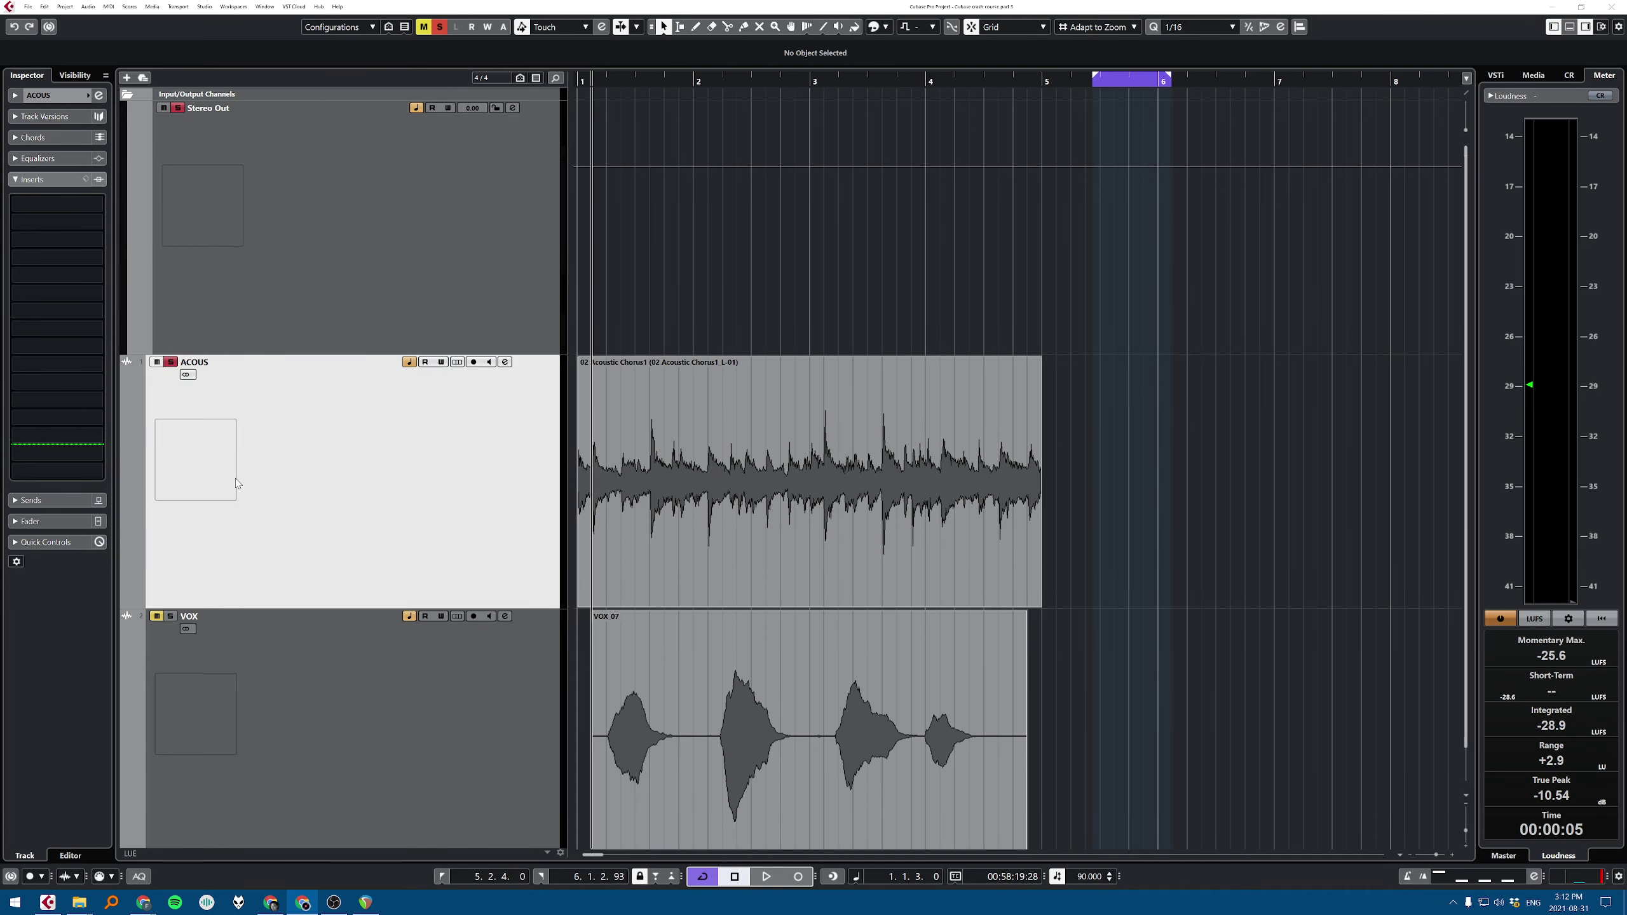
pyautogui.click(290, 468)
pyautogui.click(88, 220)
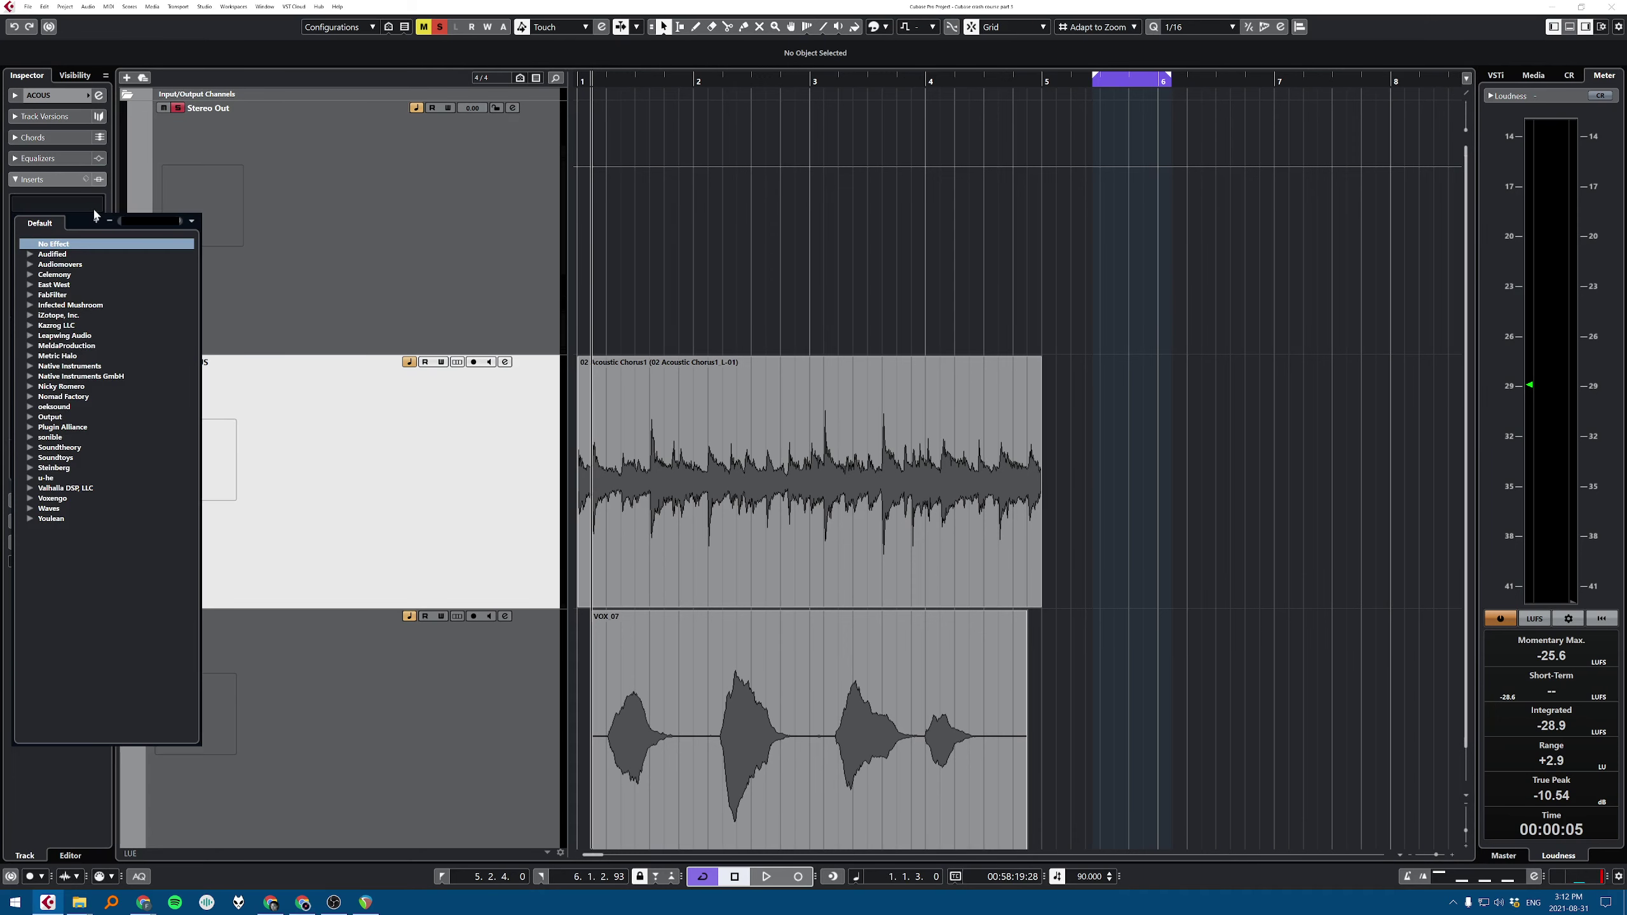
pyautogui.click(28, 468)
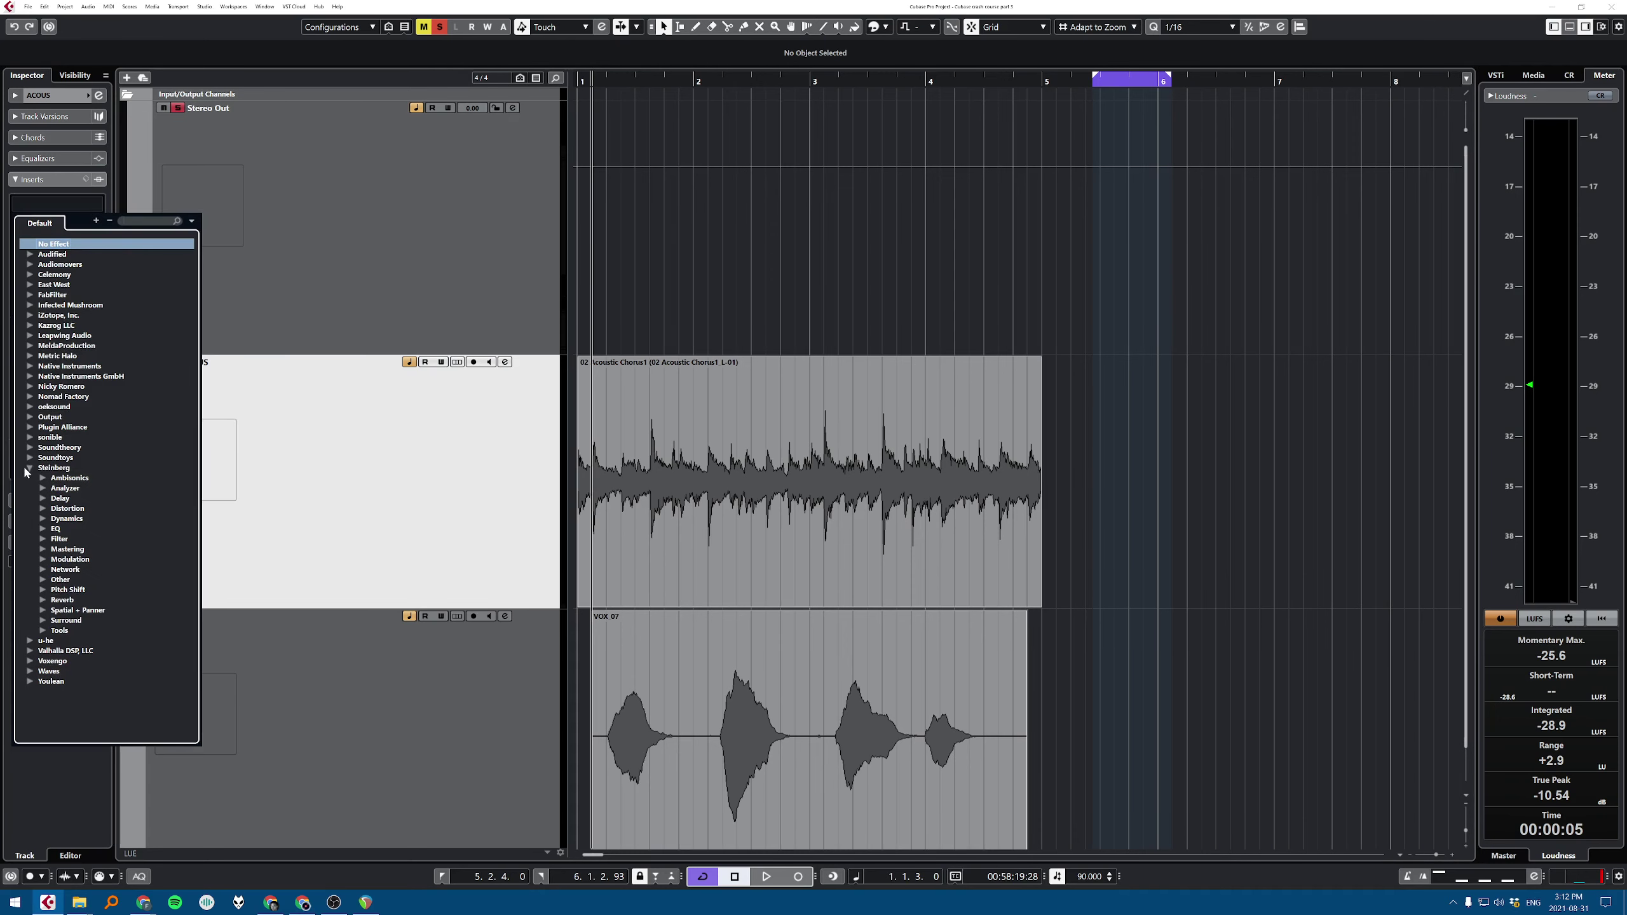
pyautogui.click(42, 559)
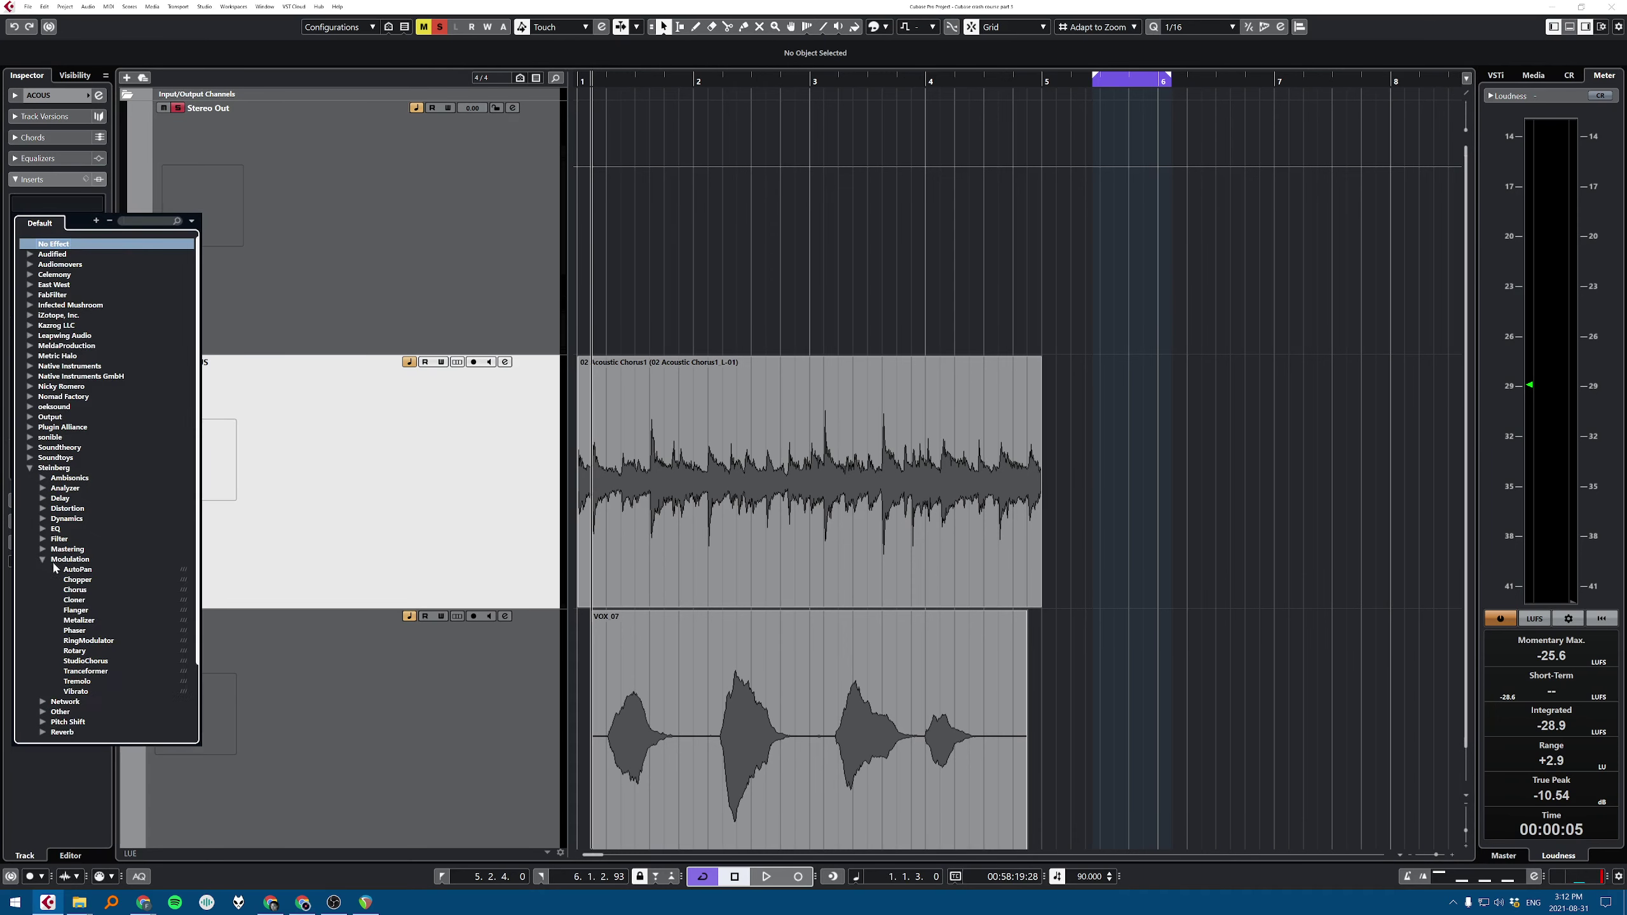
pyautogui.click(86, 569)
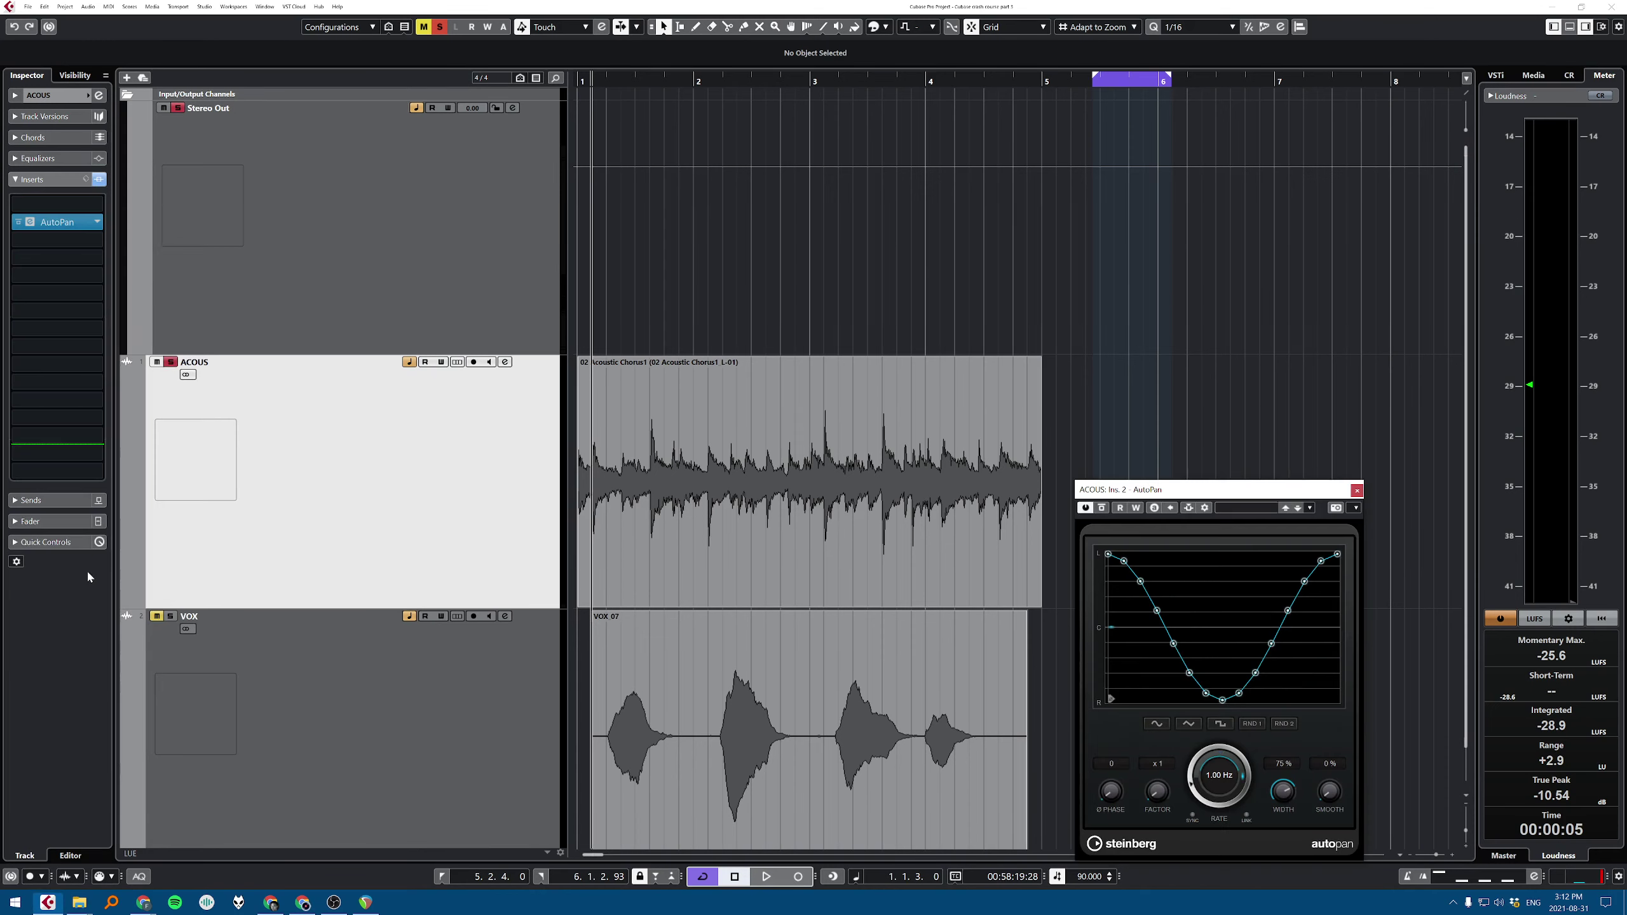
pyautogui.moveTo(1235, 491); pyautogui.dragTo(1150, 203)
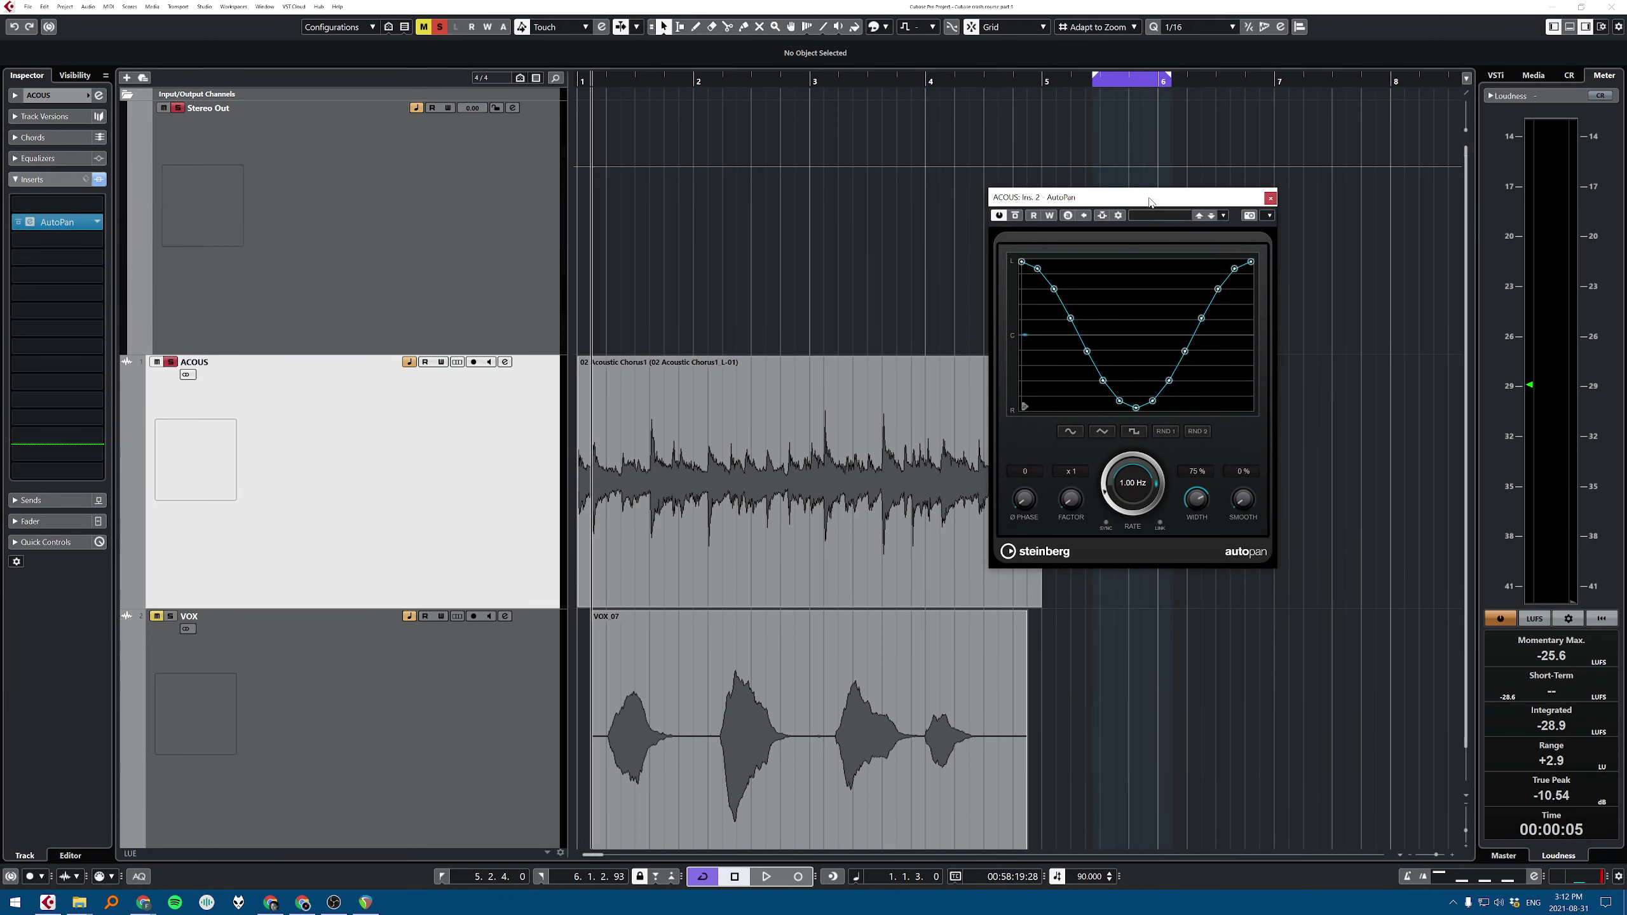
# Step: Sync AutoPan's rate to the project tempo at 1/1 and audition the ACOUS track before and after
pyautogui.press('space')
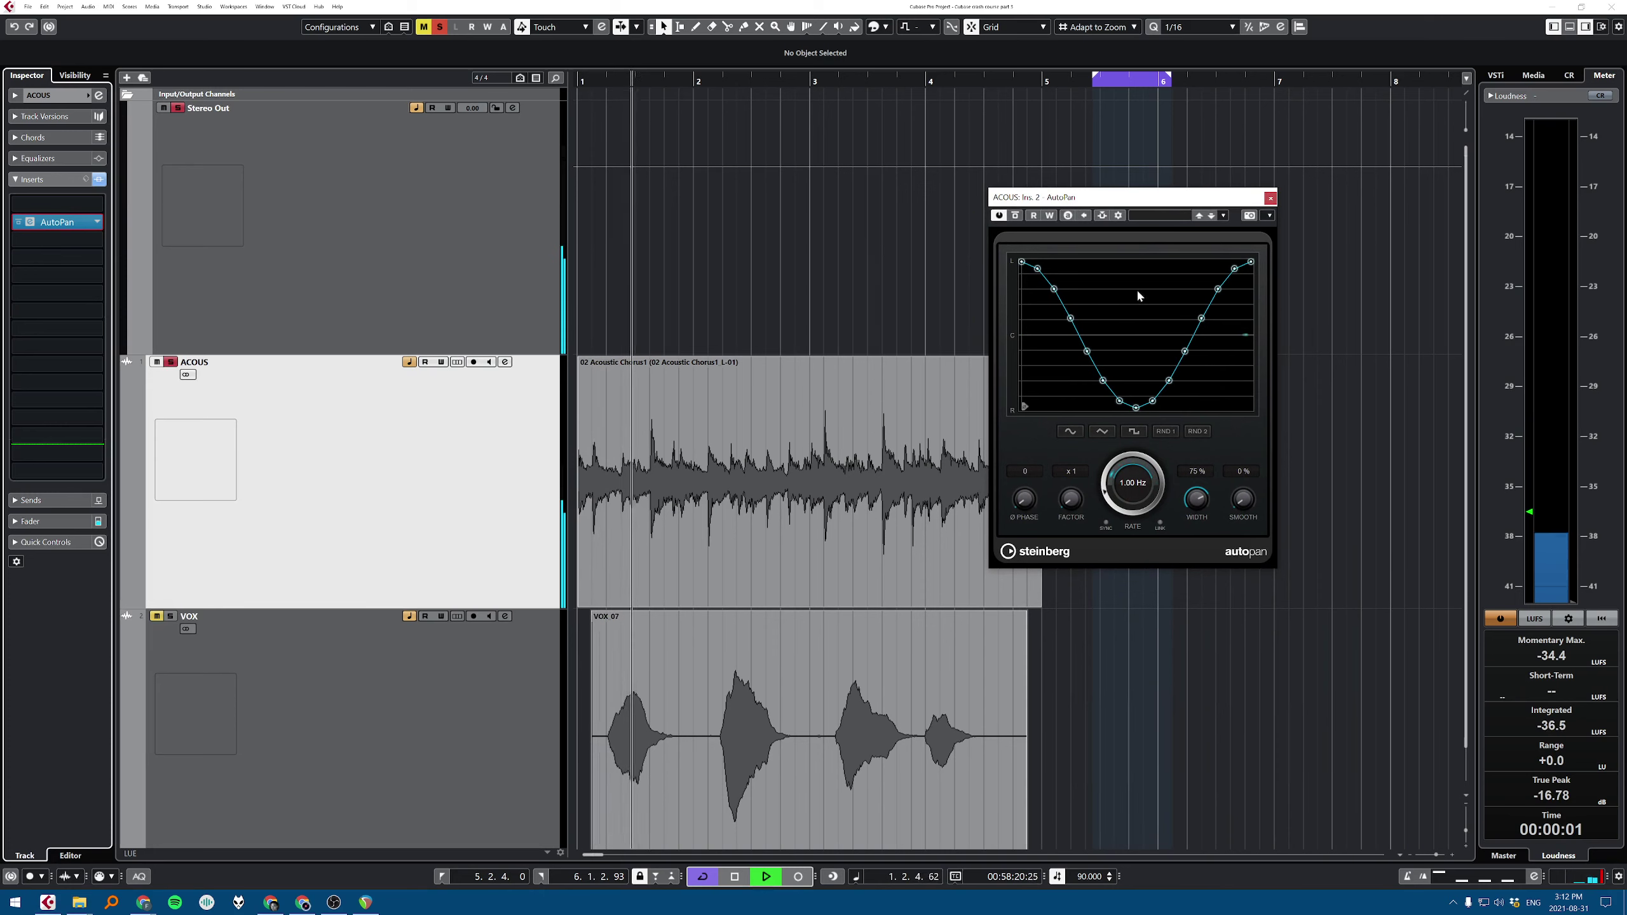
pyautogui.press('space')
pyautogui.click(1106, 523)
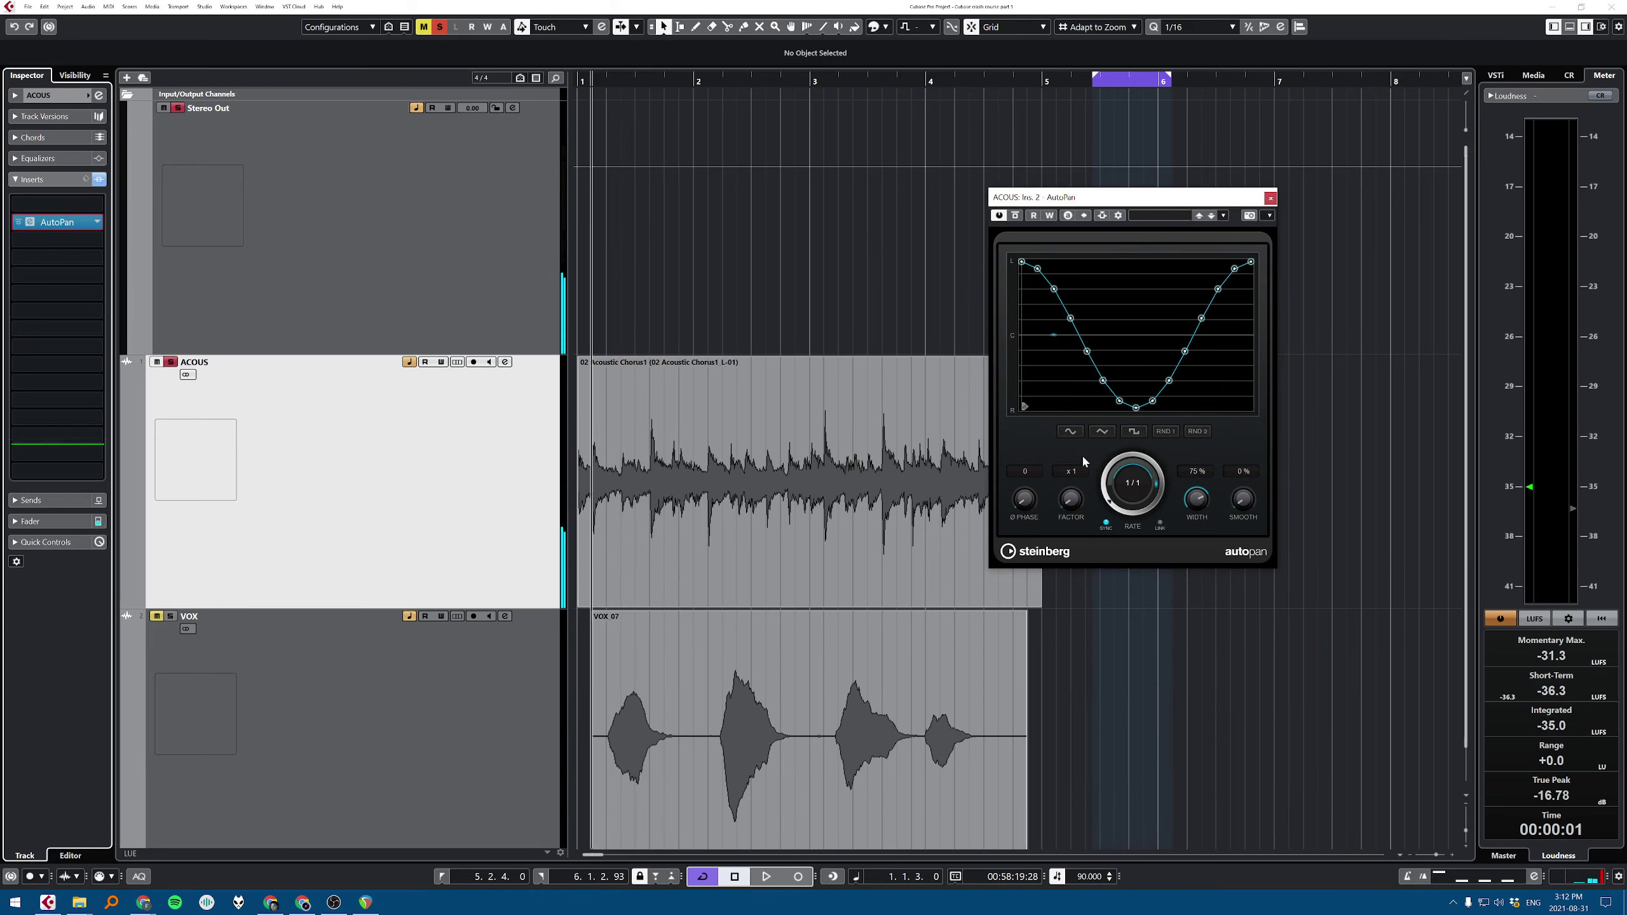
pyautogui.press('space')
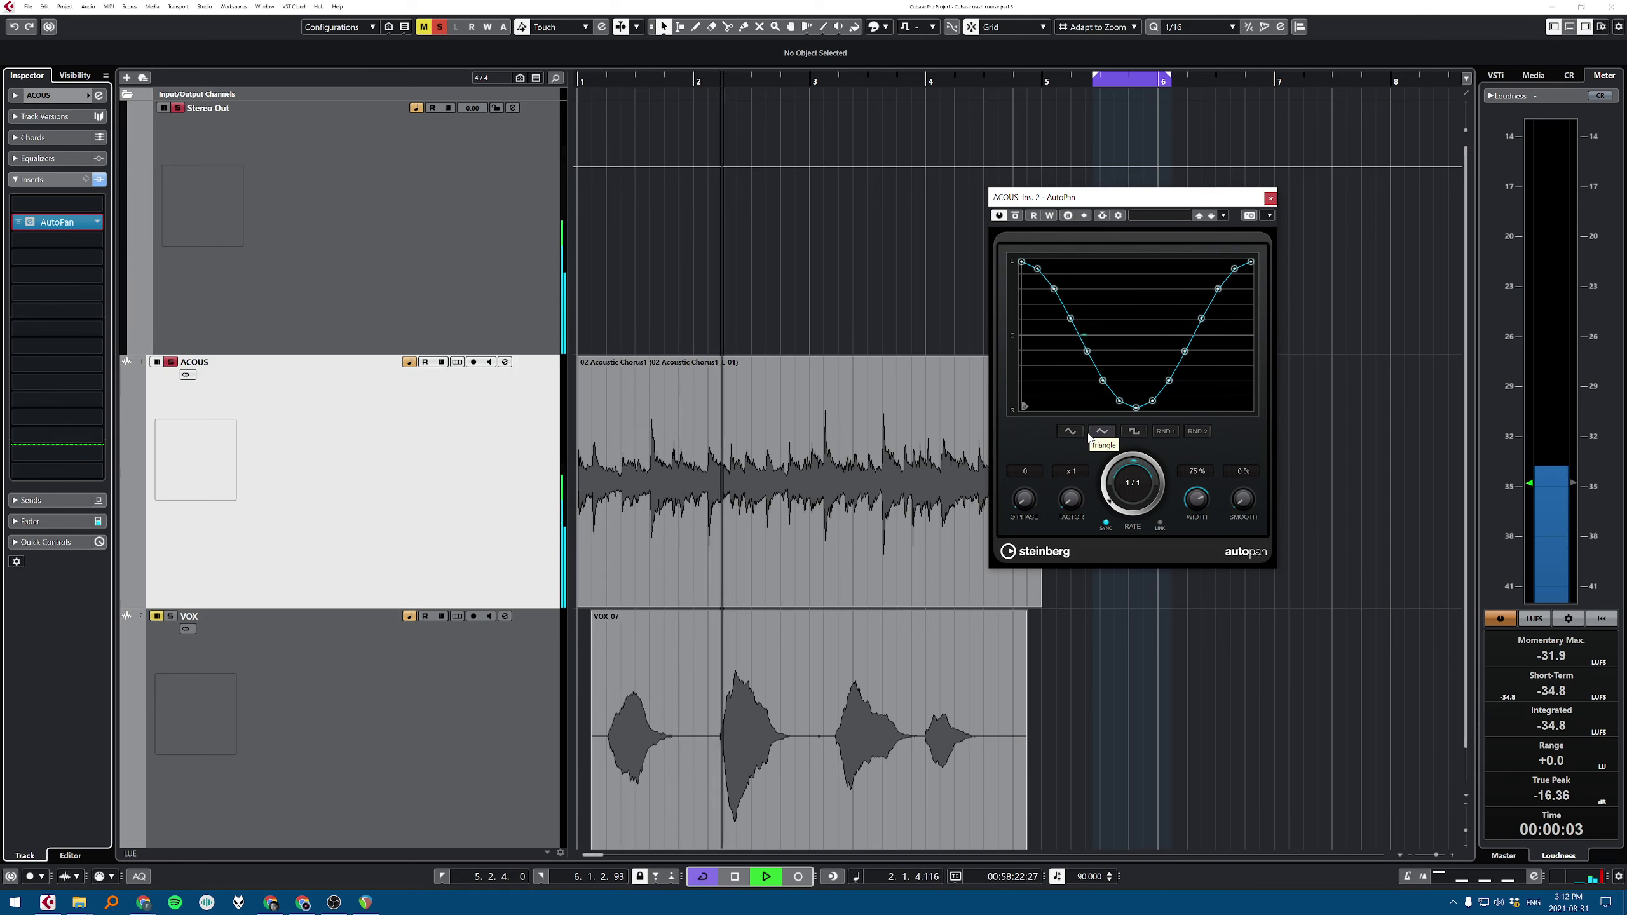
pyautogui.press('space')
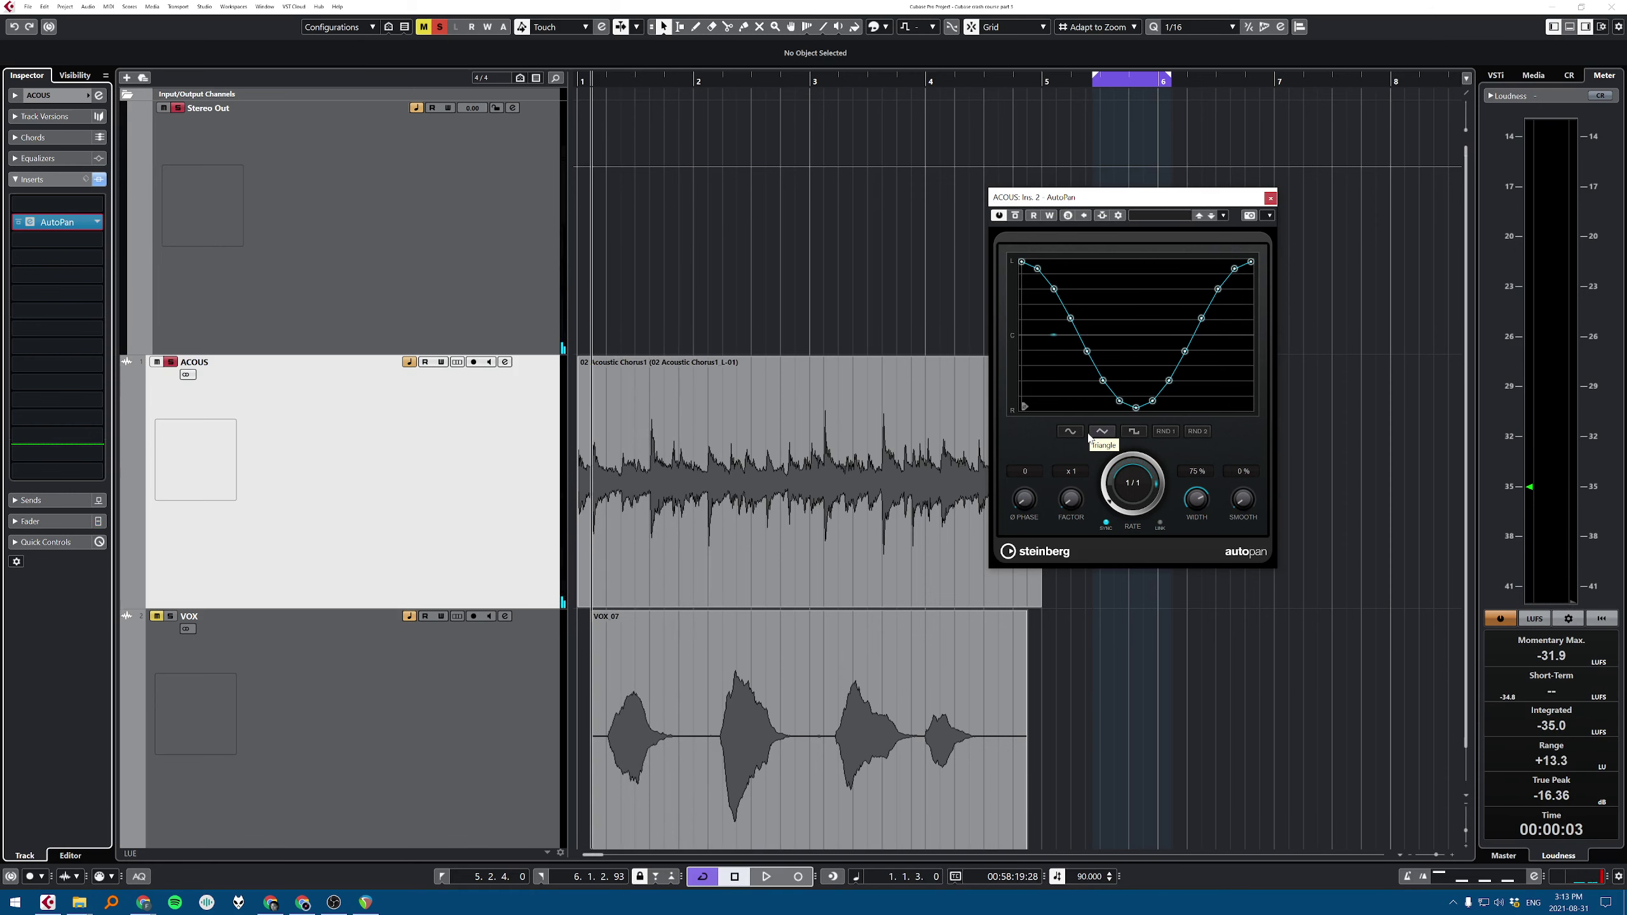
pyautogui.press('space')
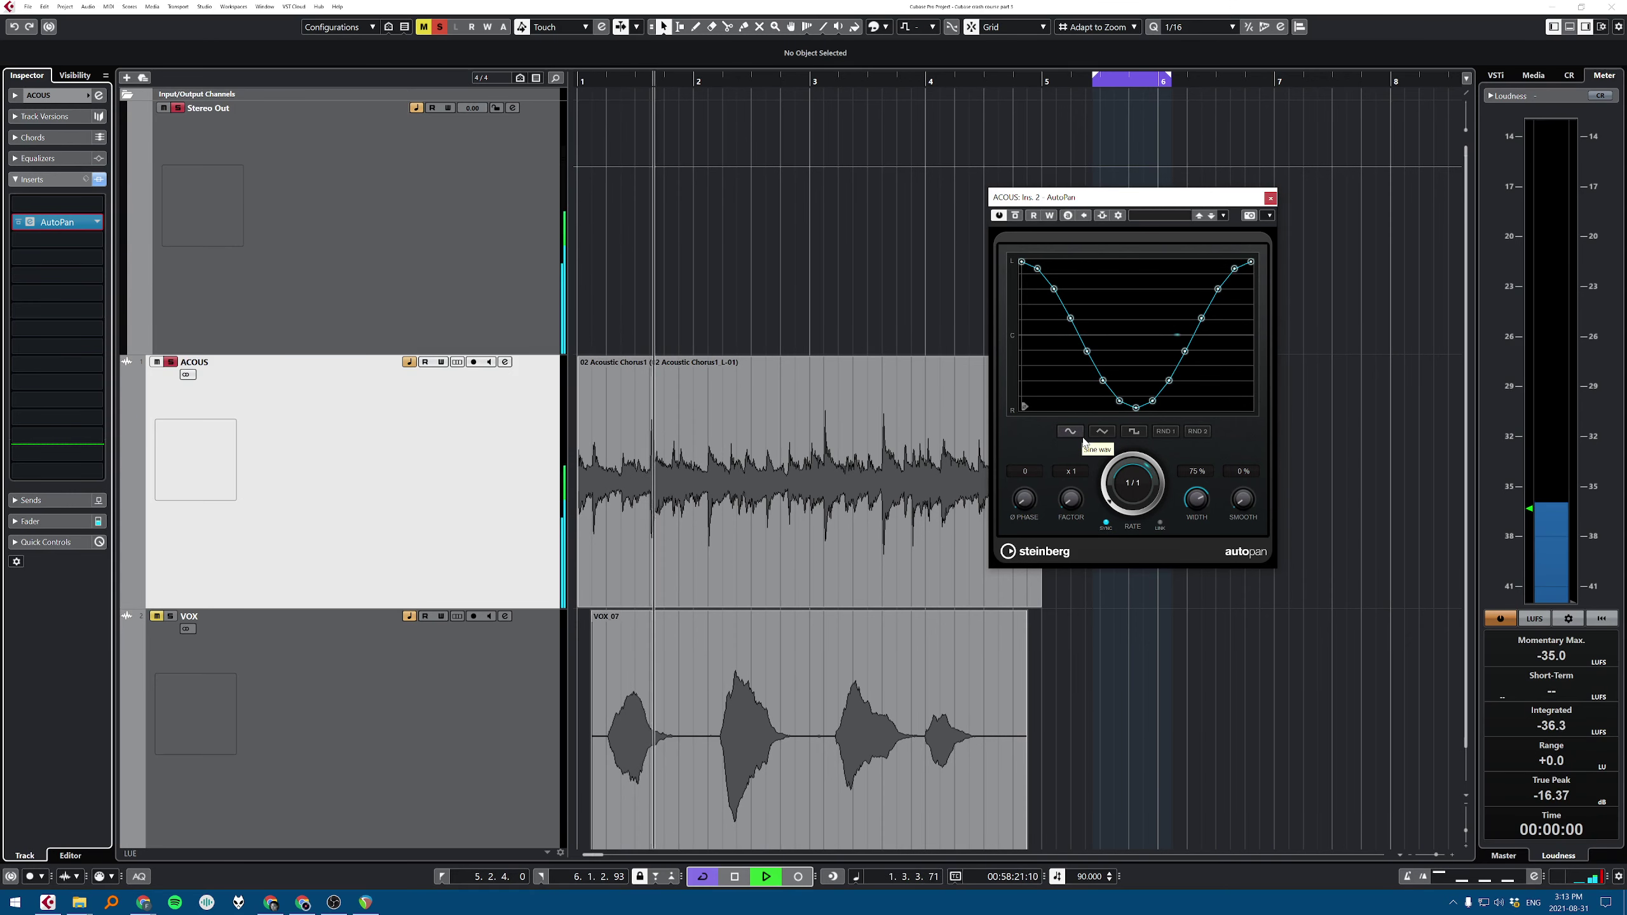
pyautogui.press('space')
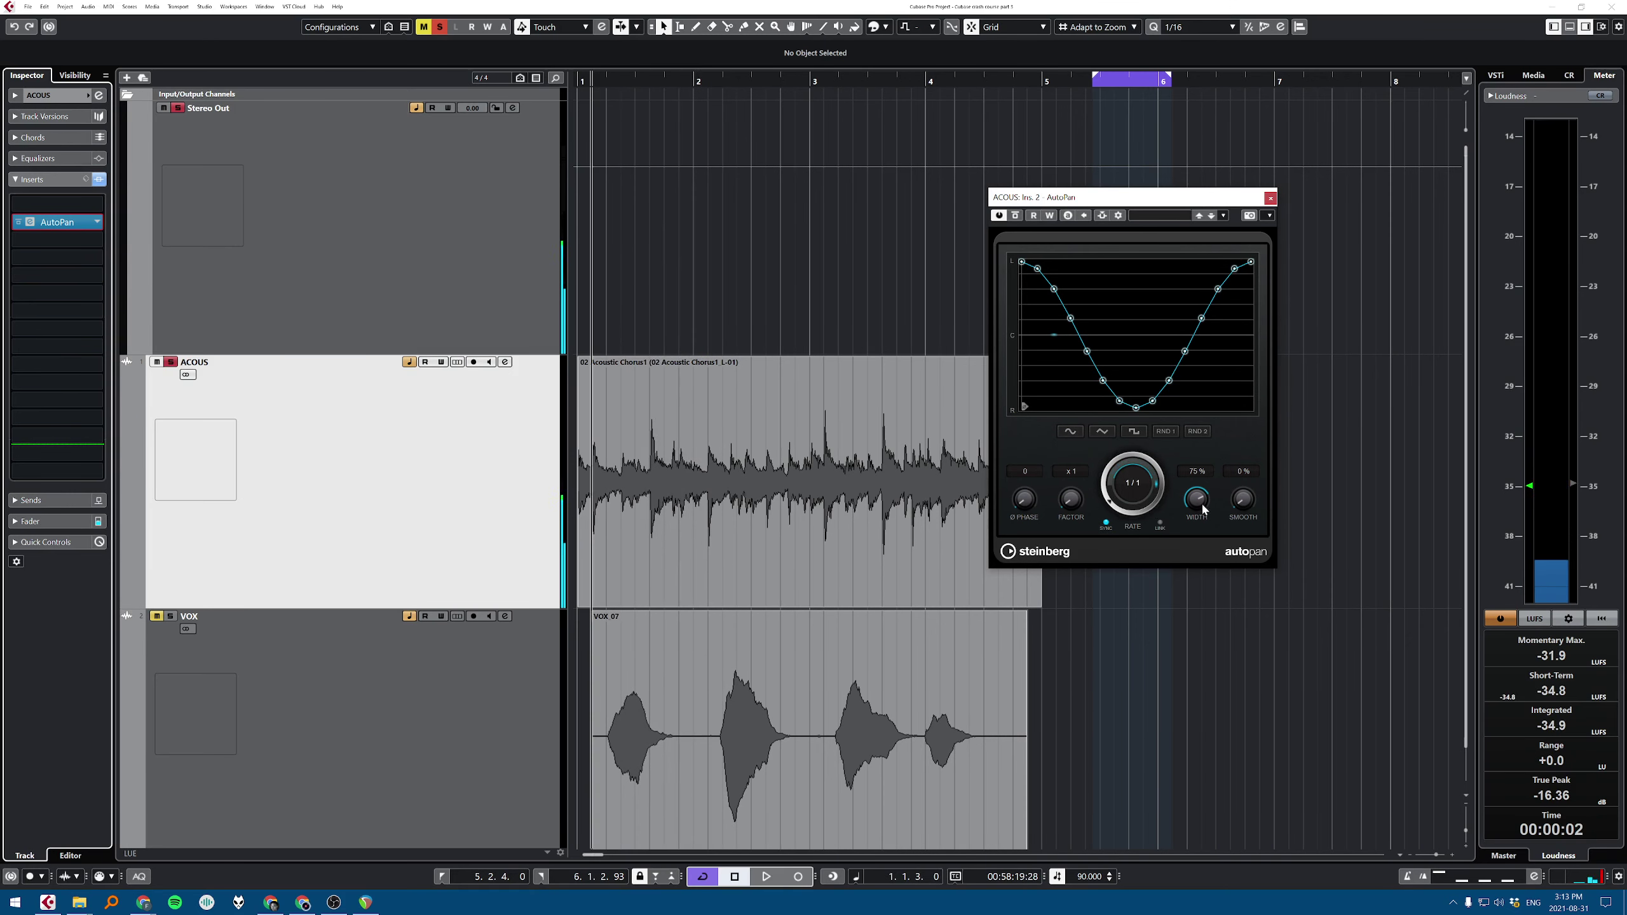
# Step: Set AutoPan's width to 100 % and audition the wider panning
pyautogui.moveTo(1197, 499); pyautogui.dragTo(1208, 470)
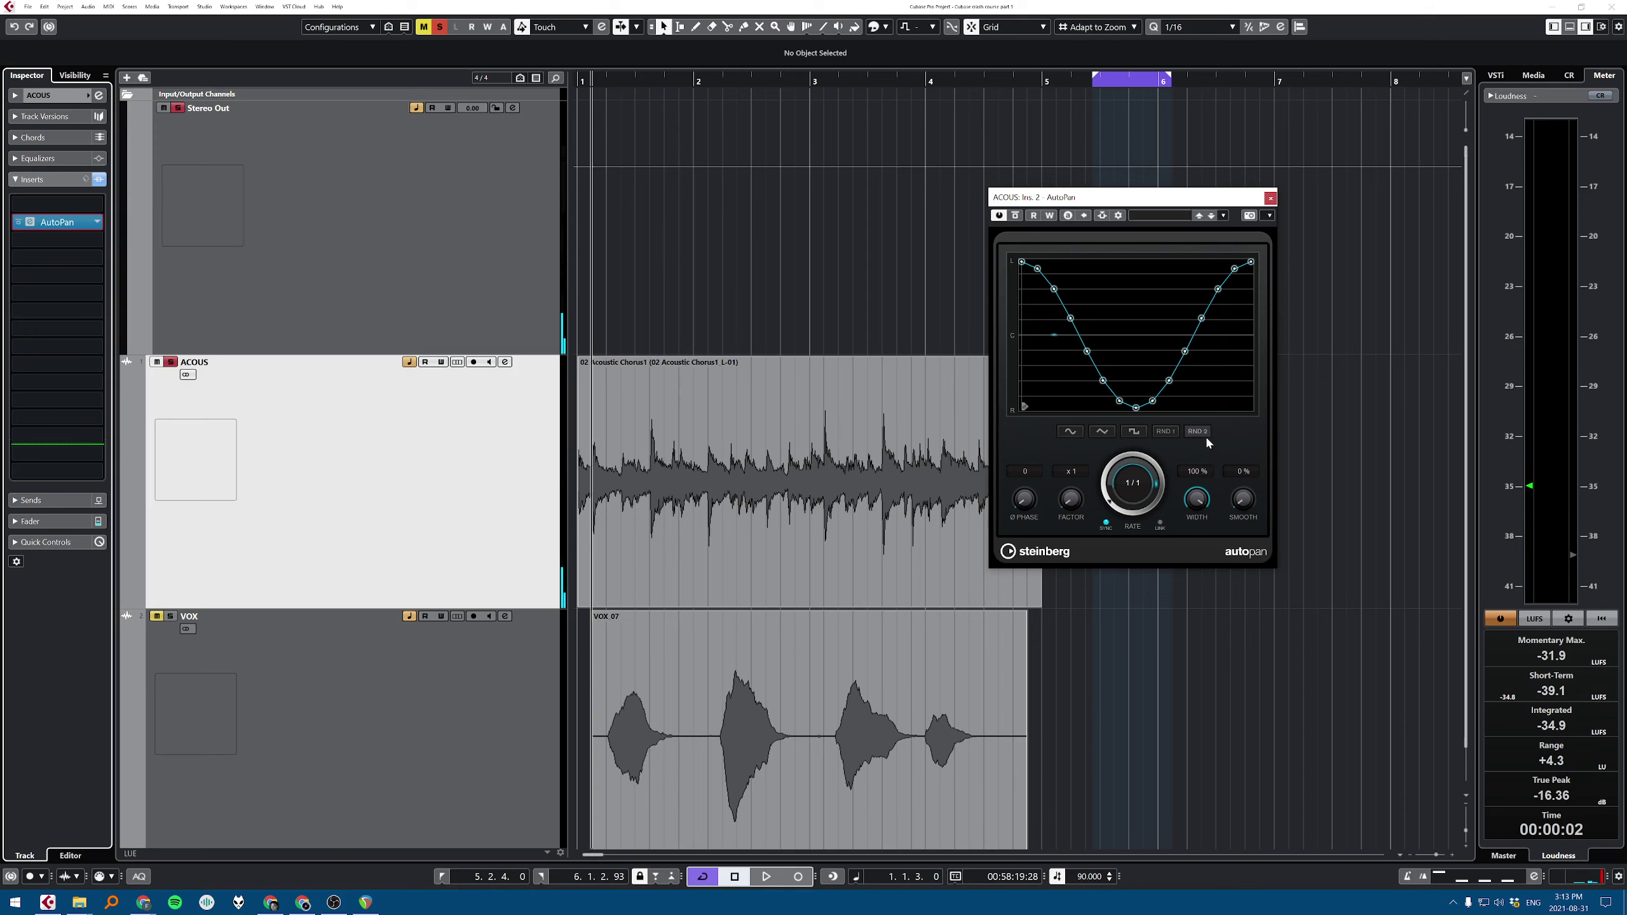
pyautogui.moveTo(1204, 490); pyautogui.dragTo(1194, 523)
pyautogui.rightClick(1199, 489)
pyautogui.click(1220, 438)
pyautogui.press('space')
pyautogui.press('space')
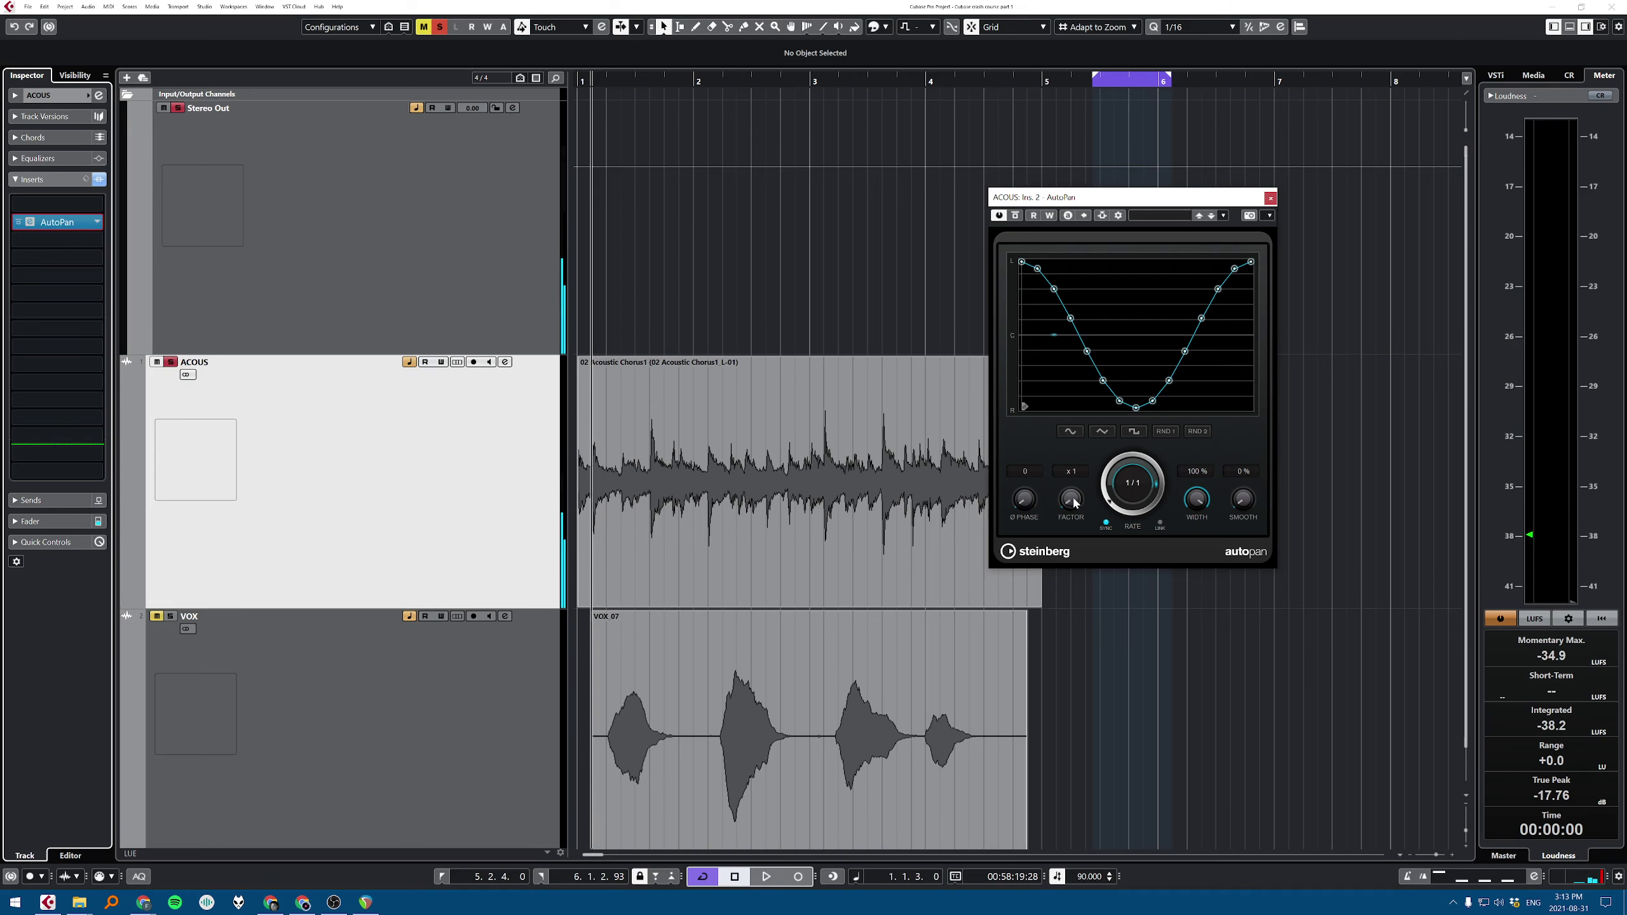
# Step: Set AutoPan's synced rate to 1/16 and audition the faster panning
pyautogui.moveTo(1107, 526); pyautogui.dragTo(1105, 477)
pyautogui.press('space')
pyautogui.press('space')
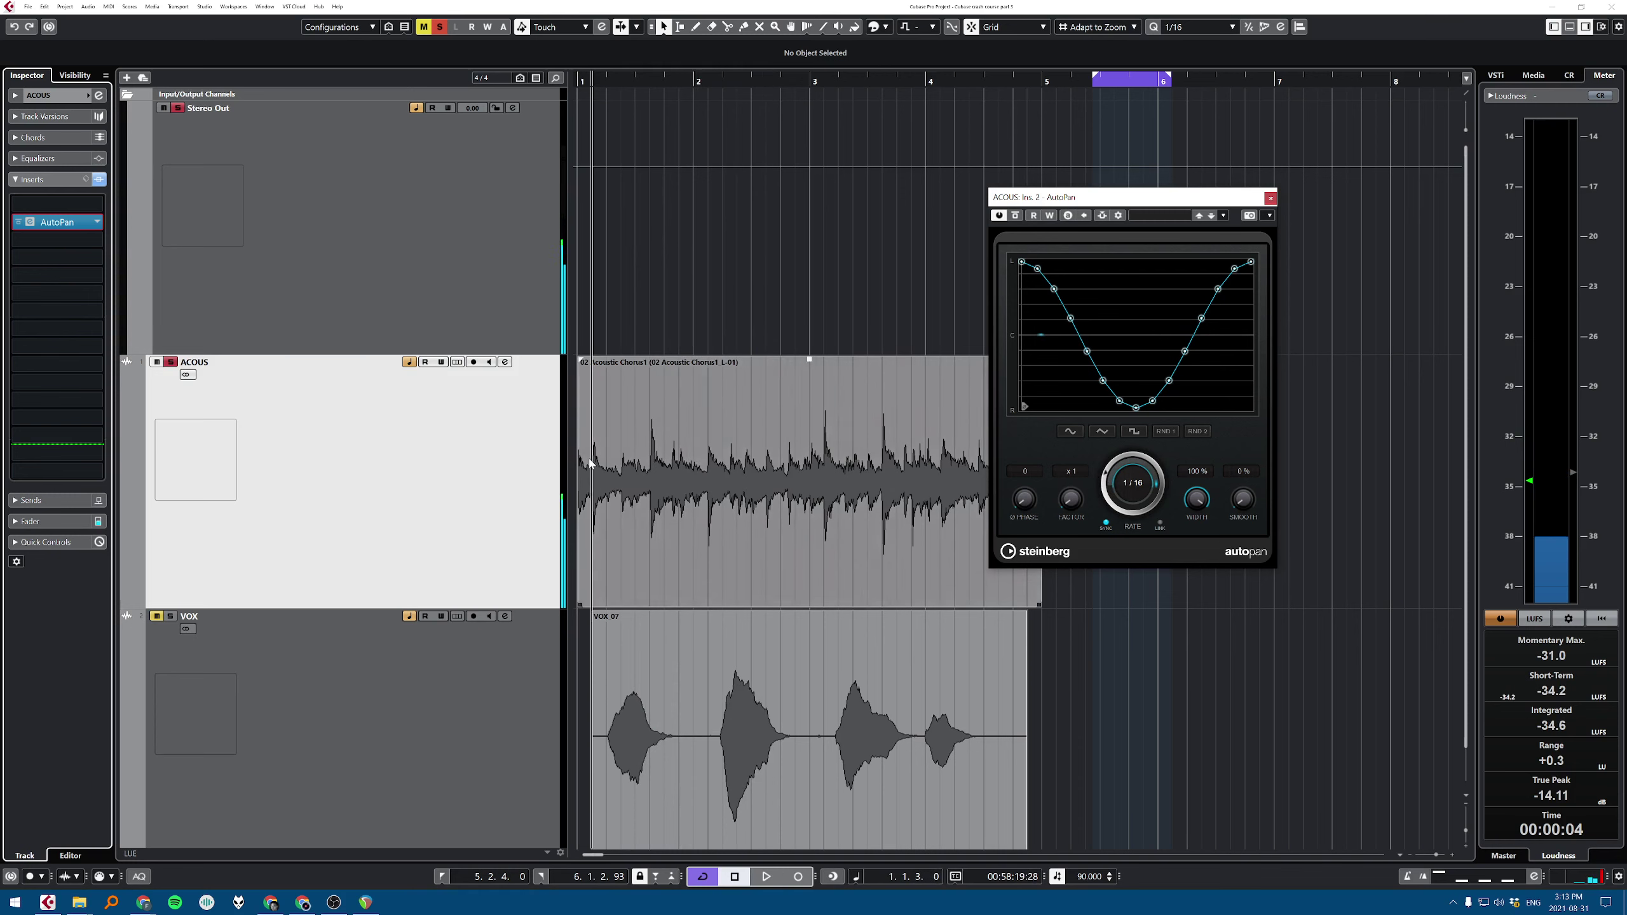
# Step: Replace AutoPan with the Chopper modulation effect on the ACOUS track and set its speed to 1/4
pyautogui.click(97, 223)
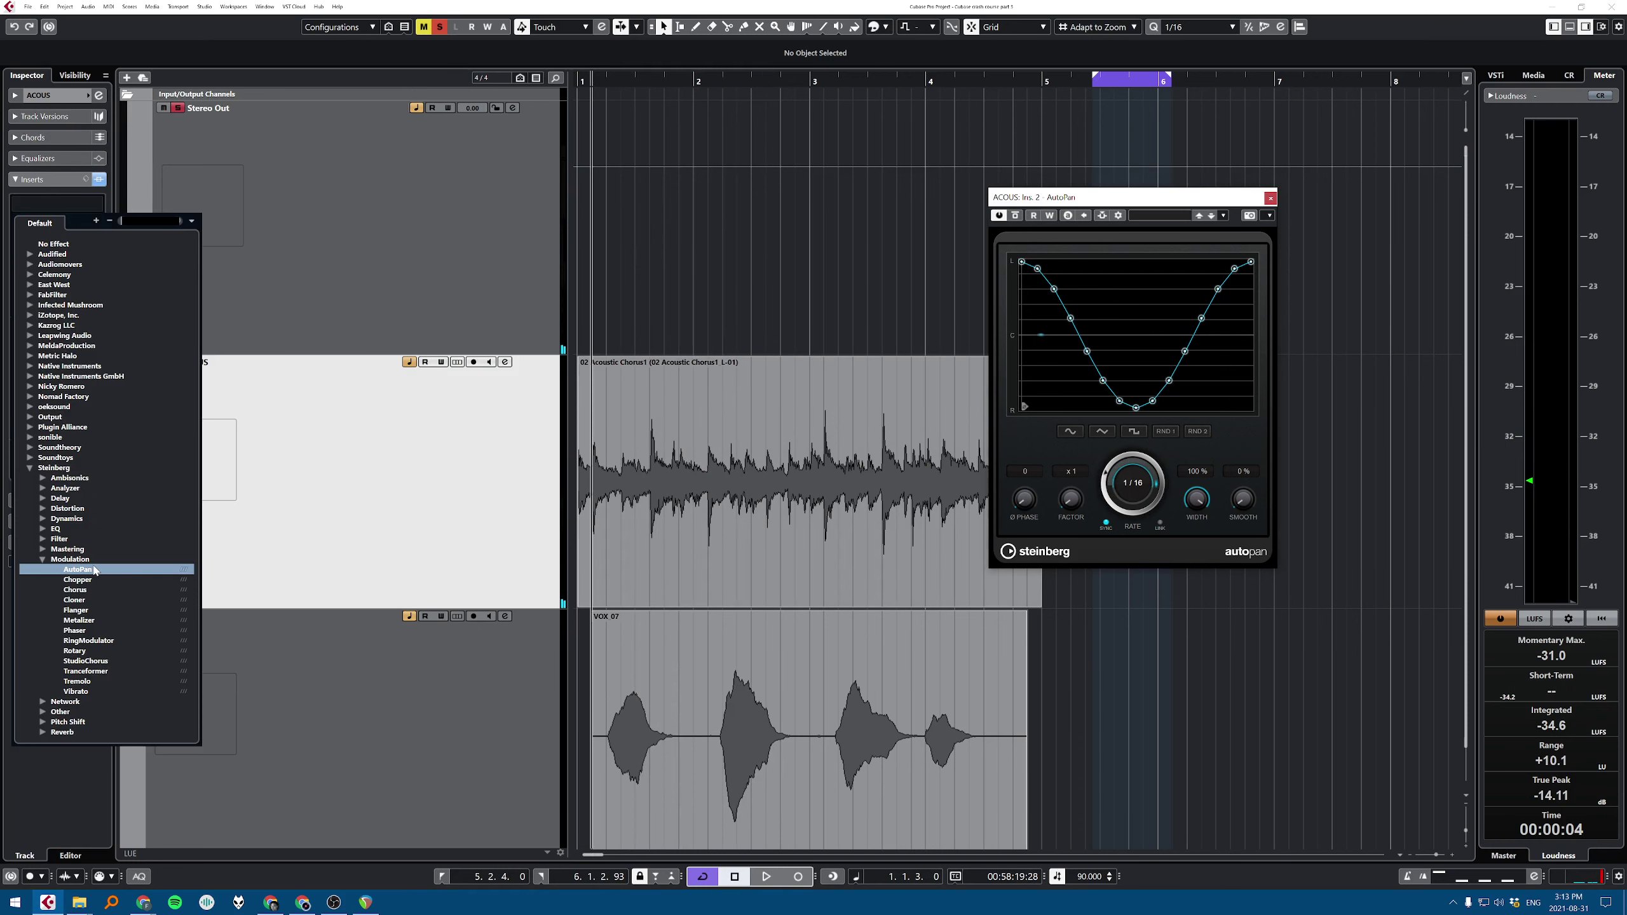
pyautogui.click(78, 581)
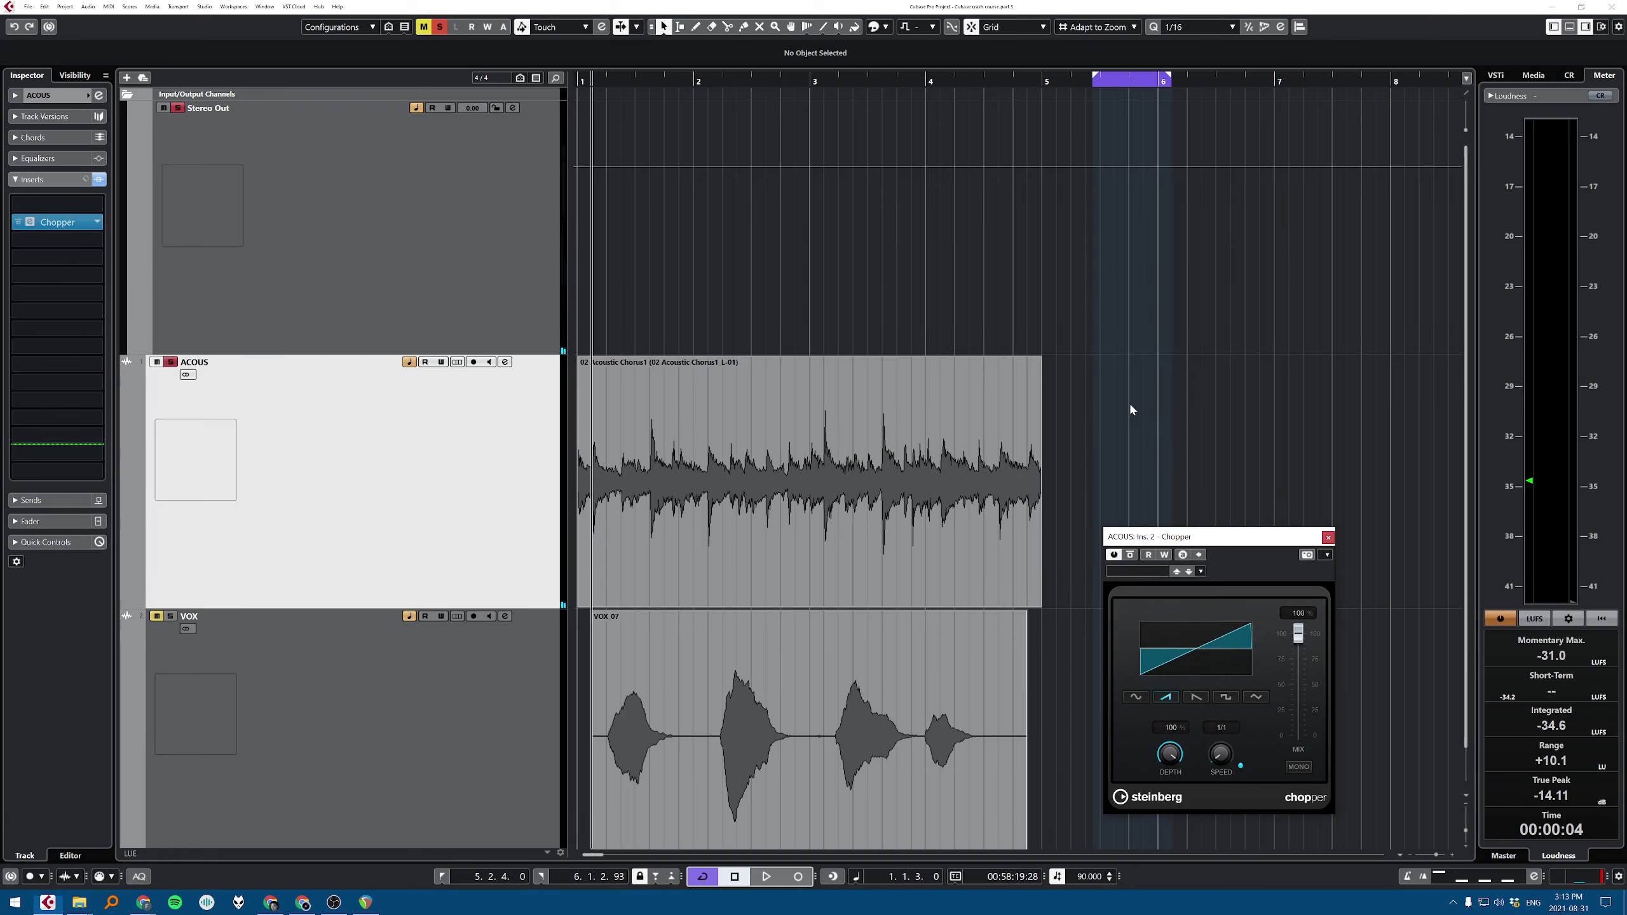
pyautogui.moveTo(1222, 535); pyautogui.dragTo(1046, 197)
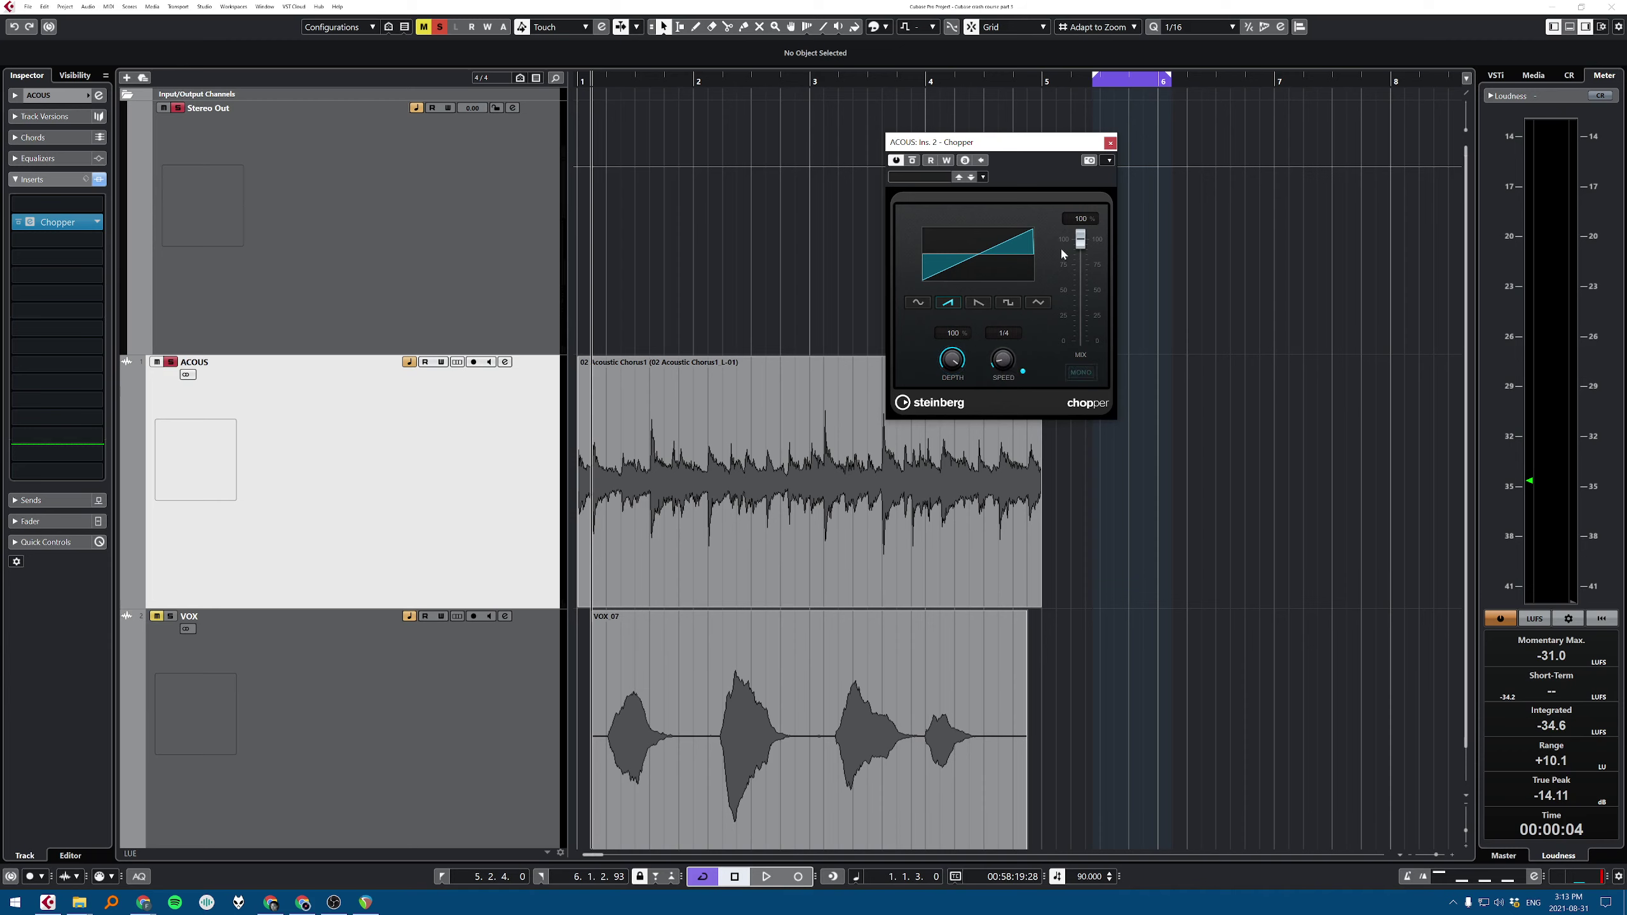
# Step: Return to the project start and play the ACOUS track through Chopper
pyautogui.click(632, 279)
pyautogui.press('KP_Decimal')
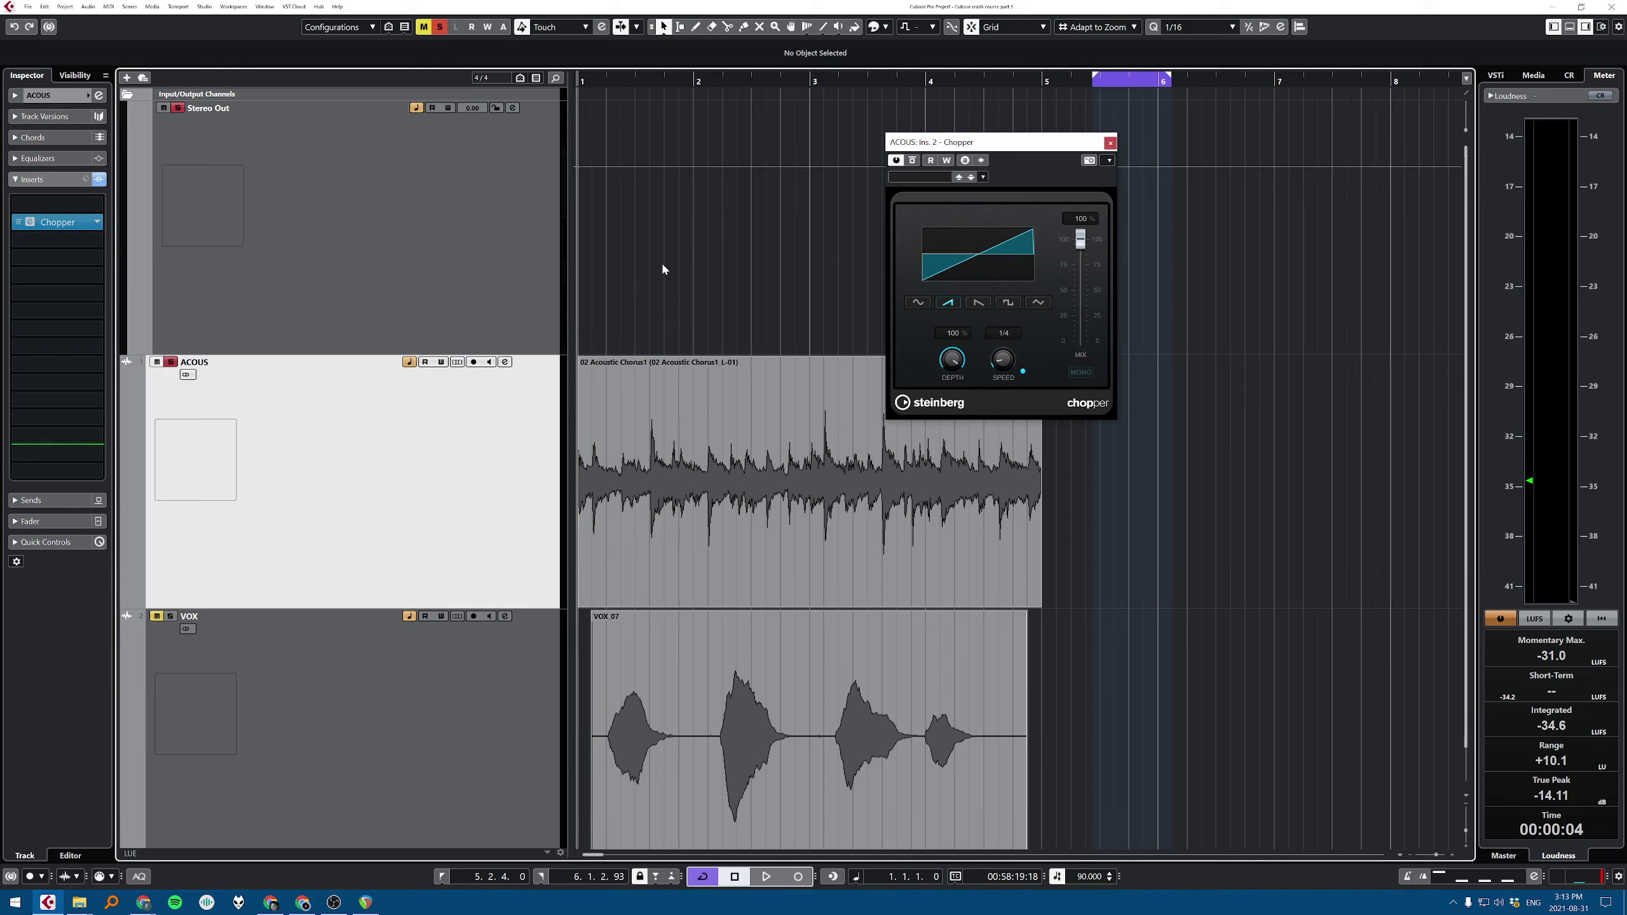
pyautogui.press('space')
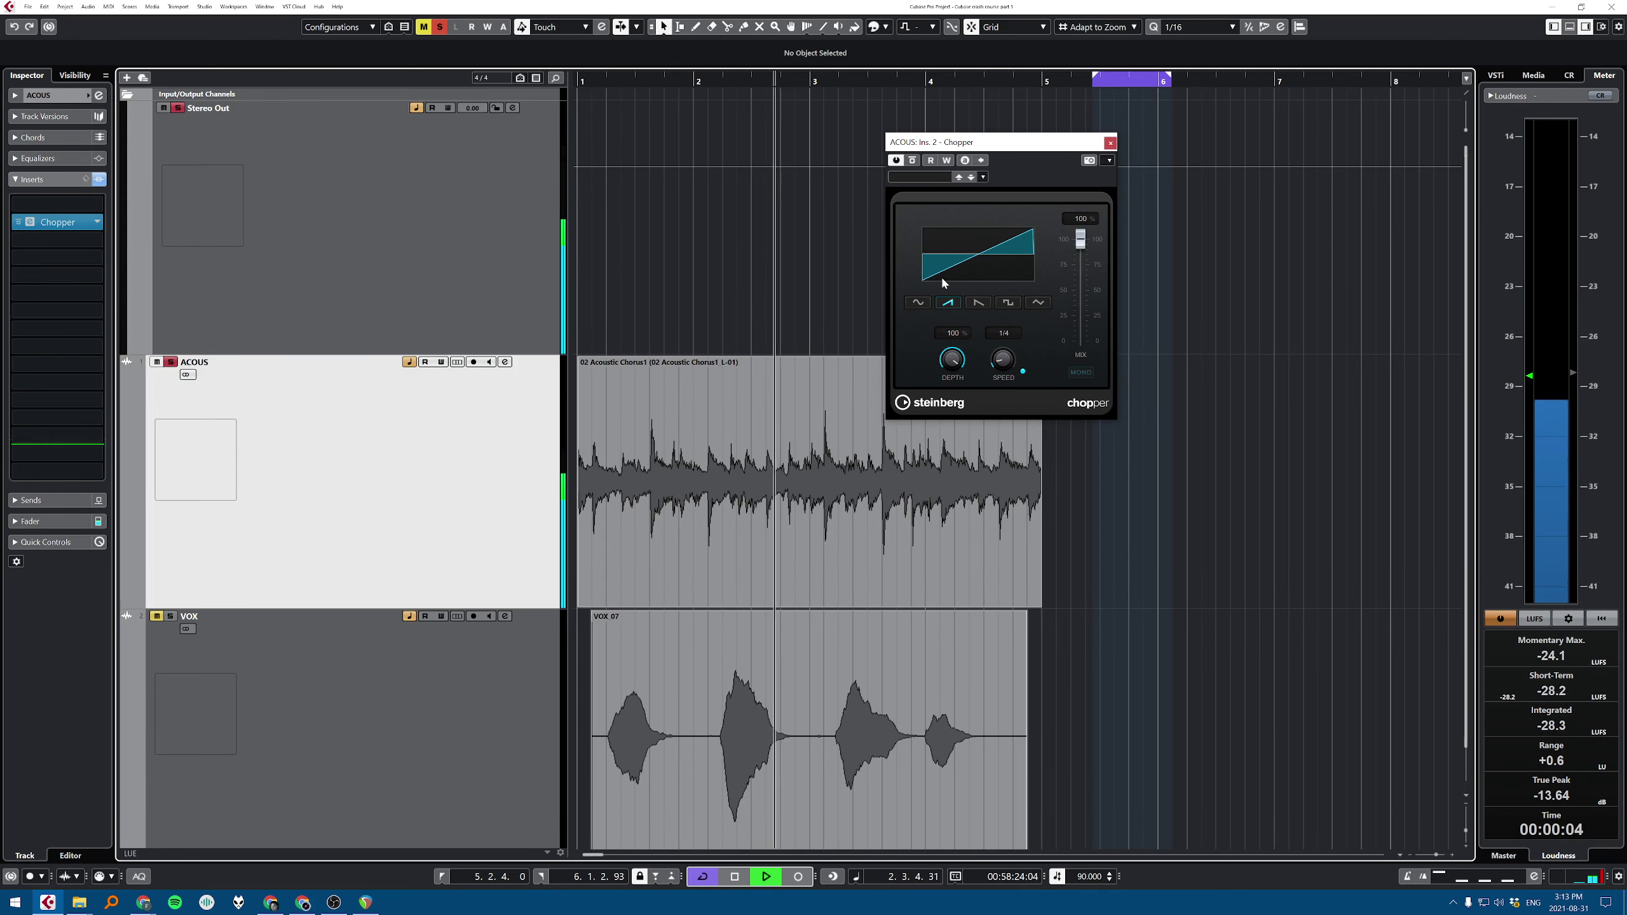
# Step: Compare the ACOUS track's playback with Chopper bypassed and active, leaving Chopper active
pyautogui.press('space')
pyautogui.click(912, 162)
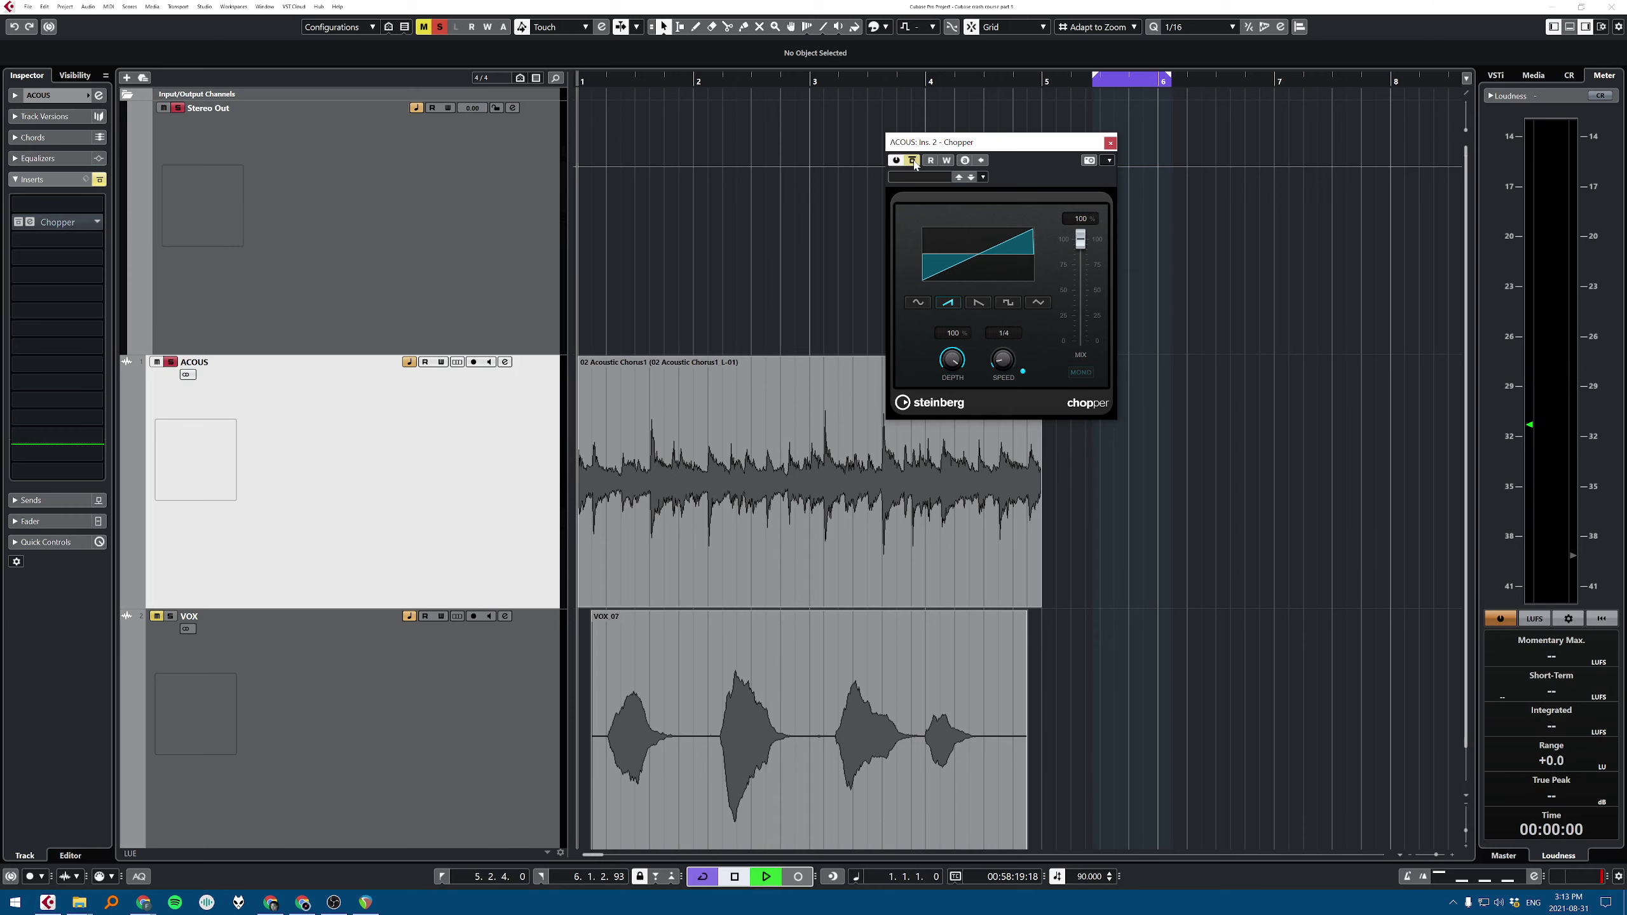
pyautogui.press('space')
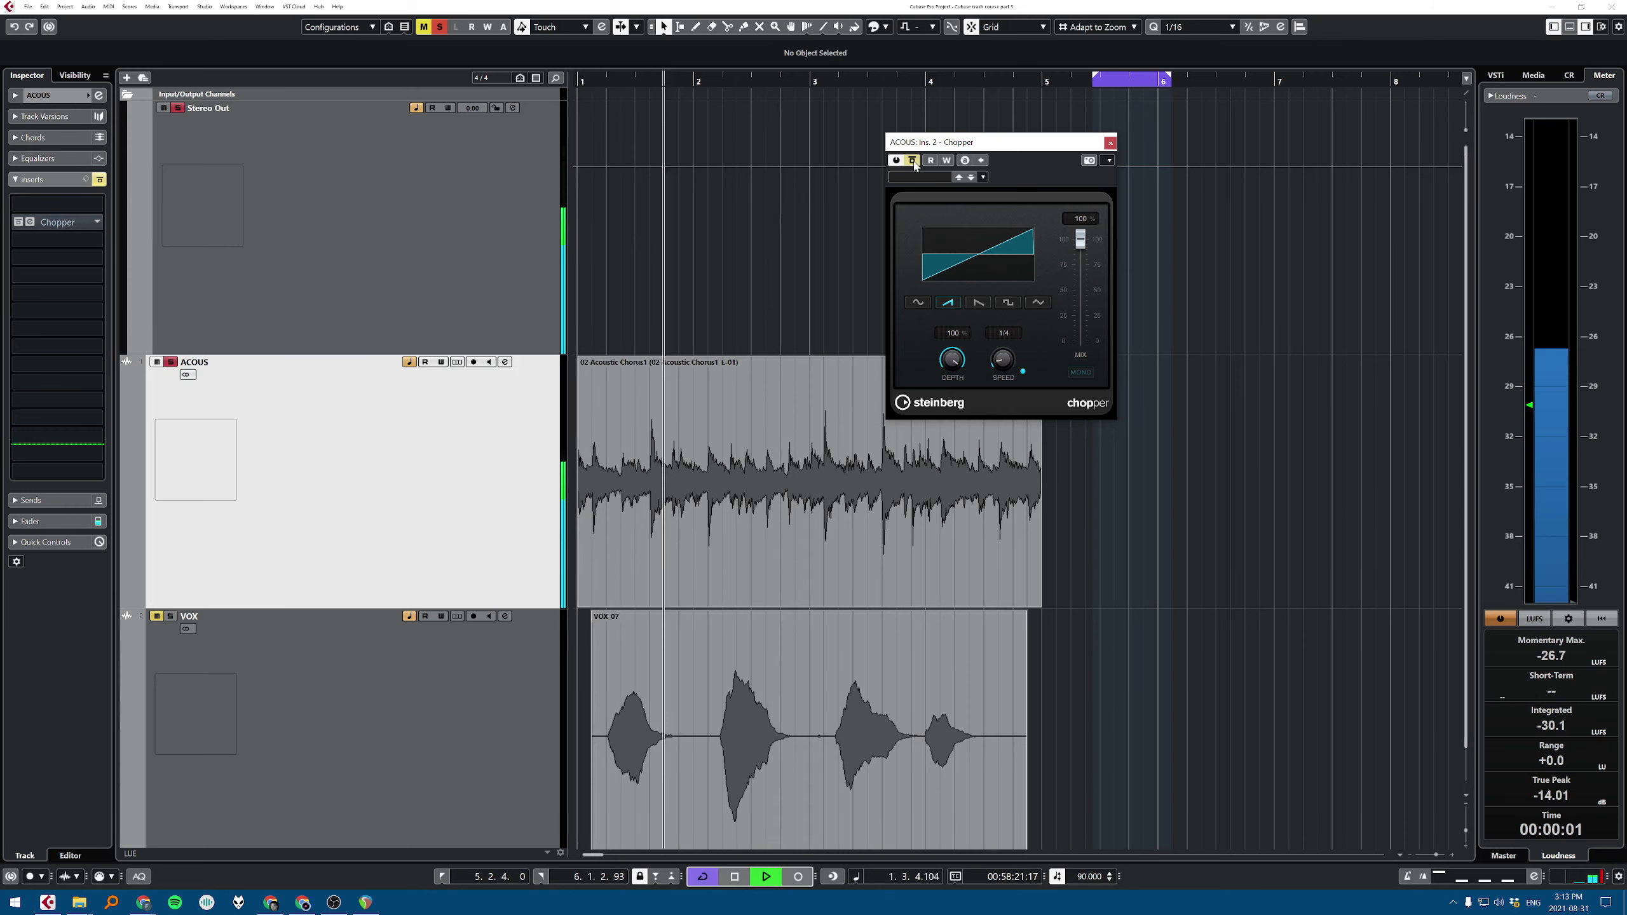
pyautogui.click(912, 161)
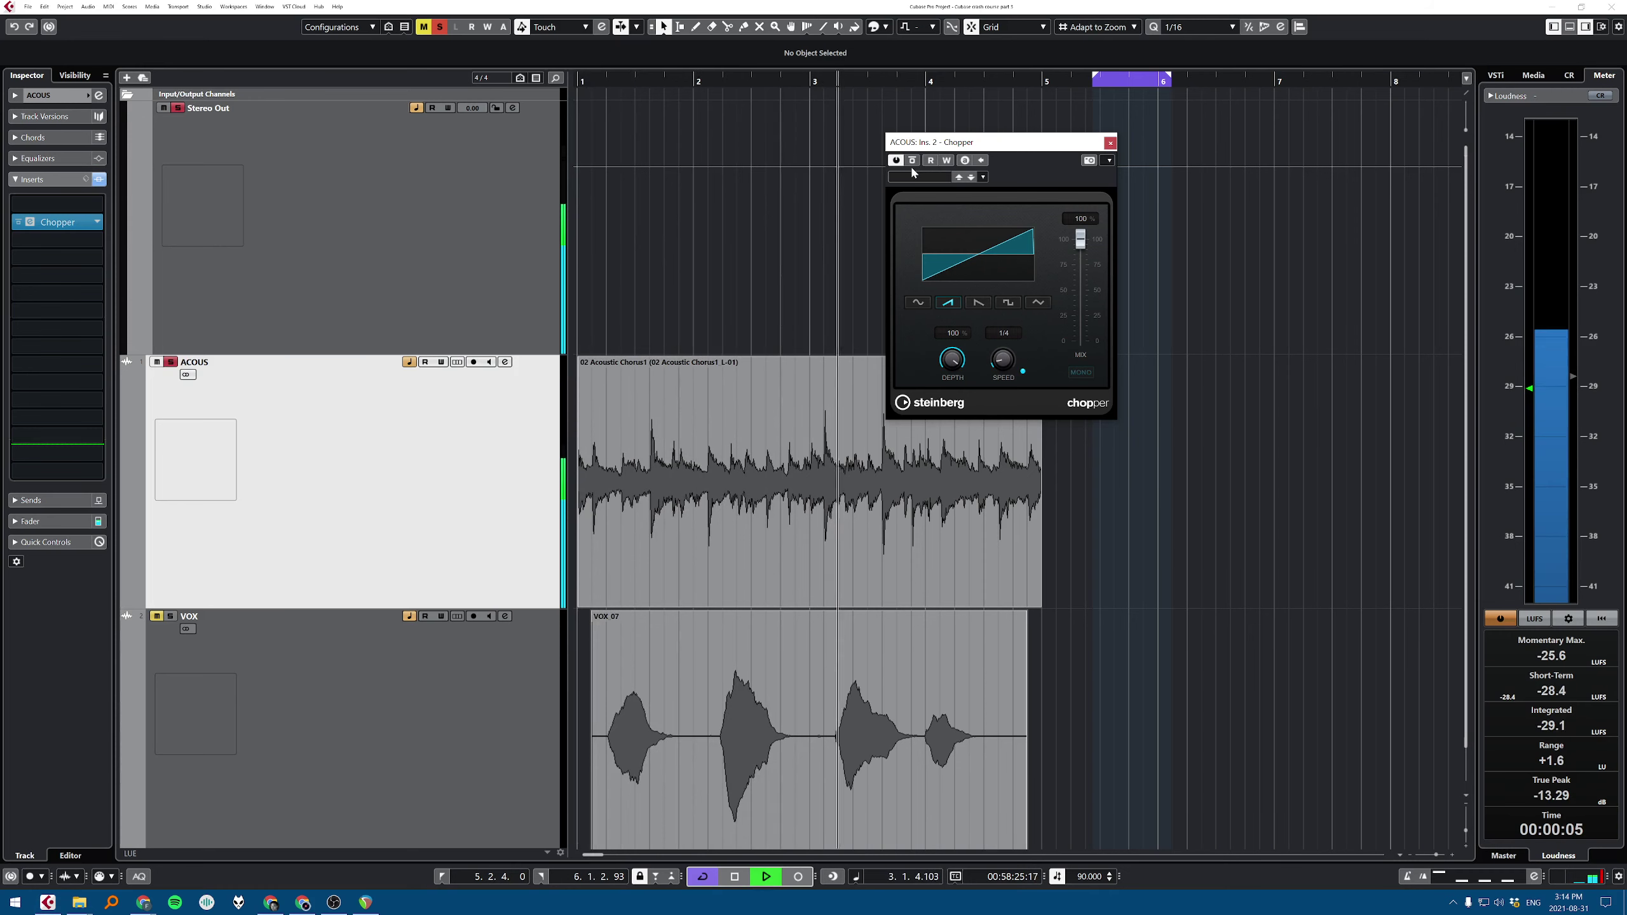
pyautogui.press('space')
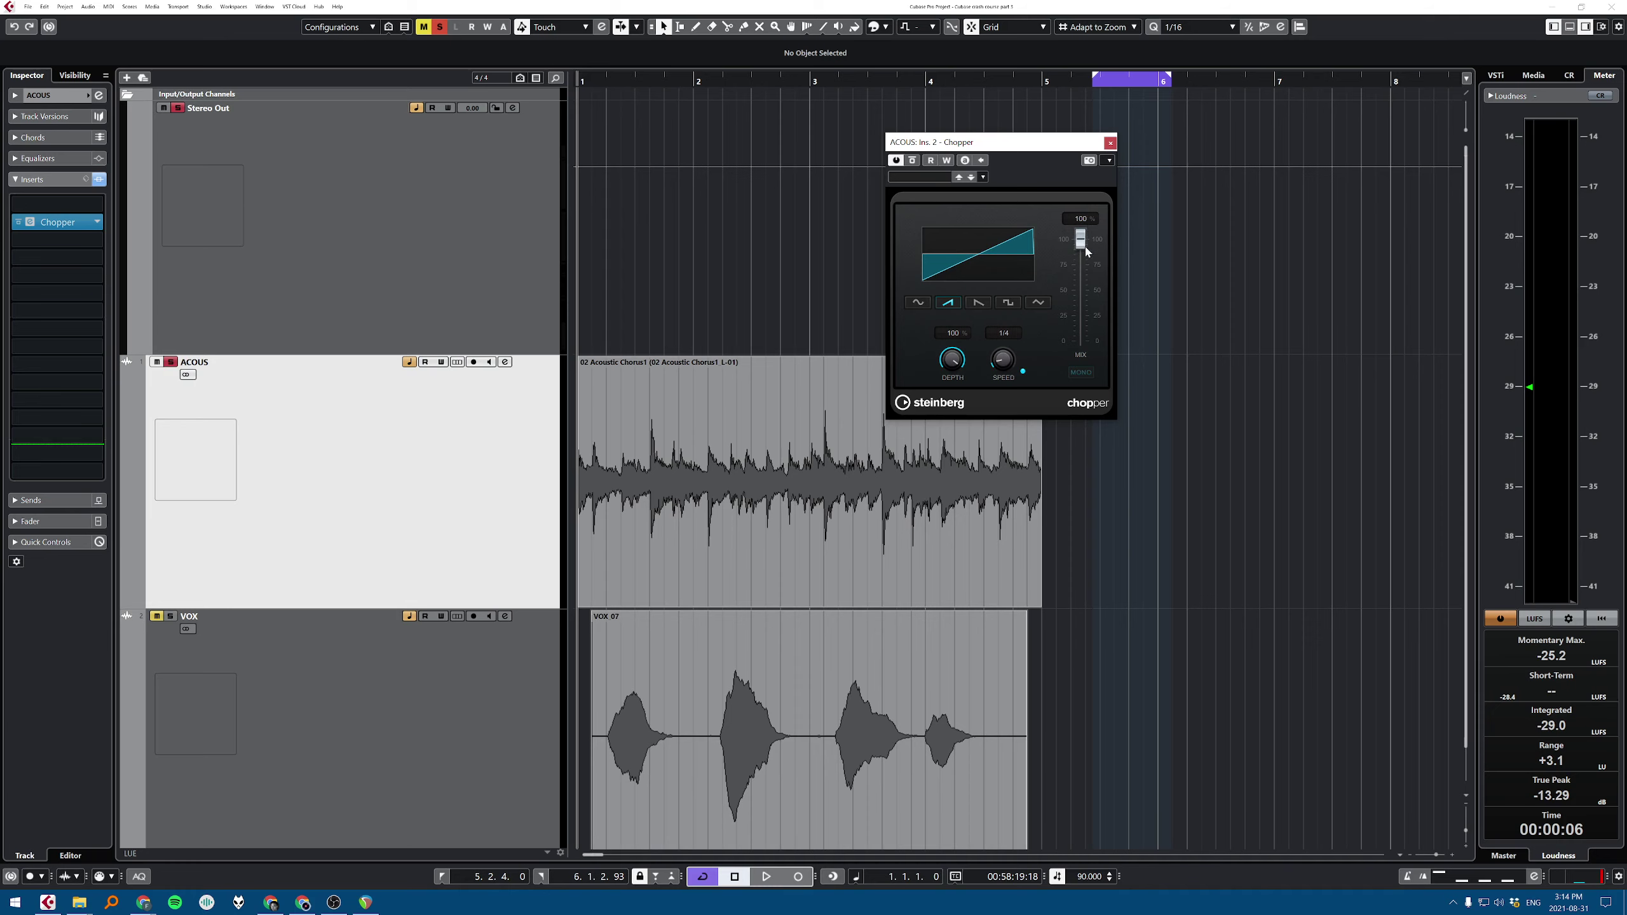
# Step: Sweep Chopper's mix level down and bring it back to 100 %
pyautogui.moveTo(1080, 241); pyautogui.dragTo(1083, 357)
pyautogui.moveTo(1088, 283); pyautogui.dragTo(1081, 238)
pyautogui.moveTo(1094, 343); pyautogui.dragTo(1081, 239)
# Step: Audition Chopper on the ACOUS track in mono mode, and turn mono off again
pyautogui.click(1089, 376)
pyautogui.press('space')
pyautogui.press('space')
pyautogui.click(1084, 372)
pyautogui.click(398, 484)
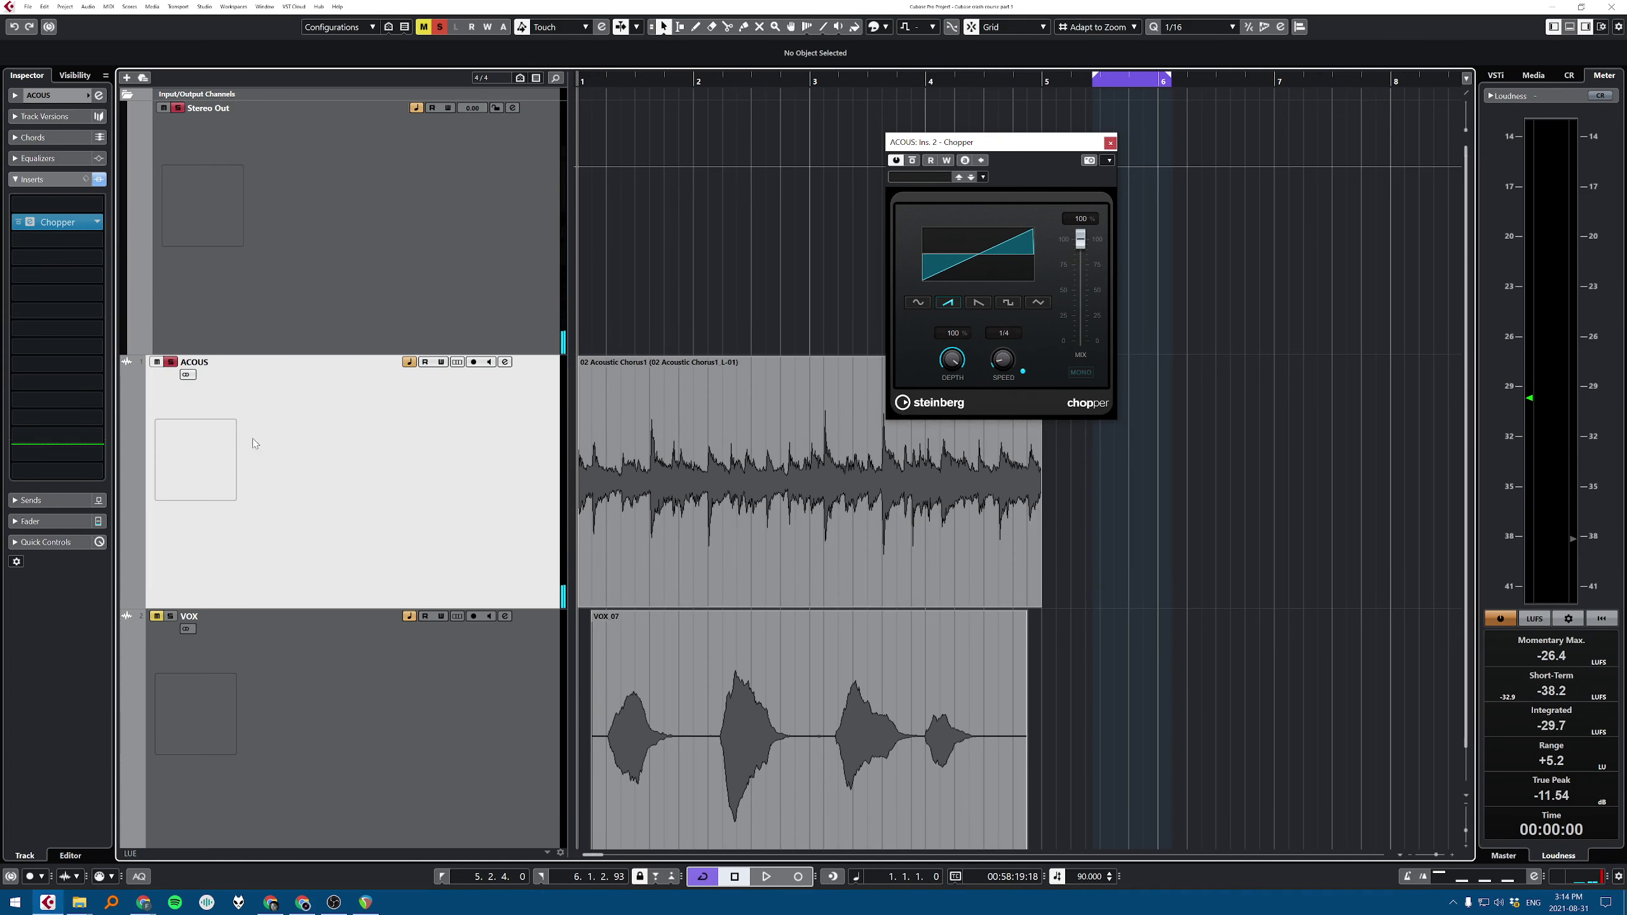
# Step: Replace Chopper with the Chorus modulation effect on the ACOUS track and audition it with its default settings
pyautogui.click(98, 222)
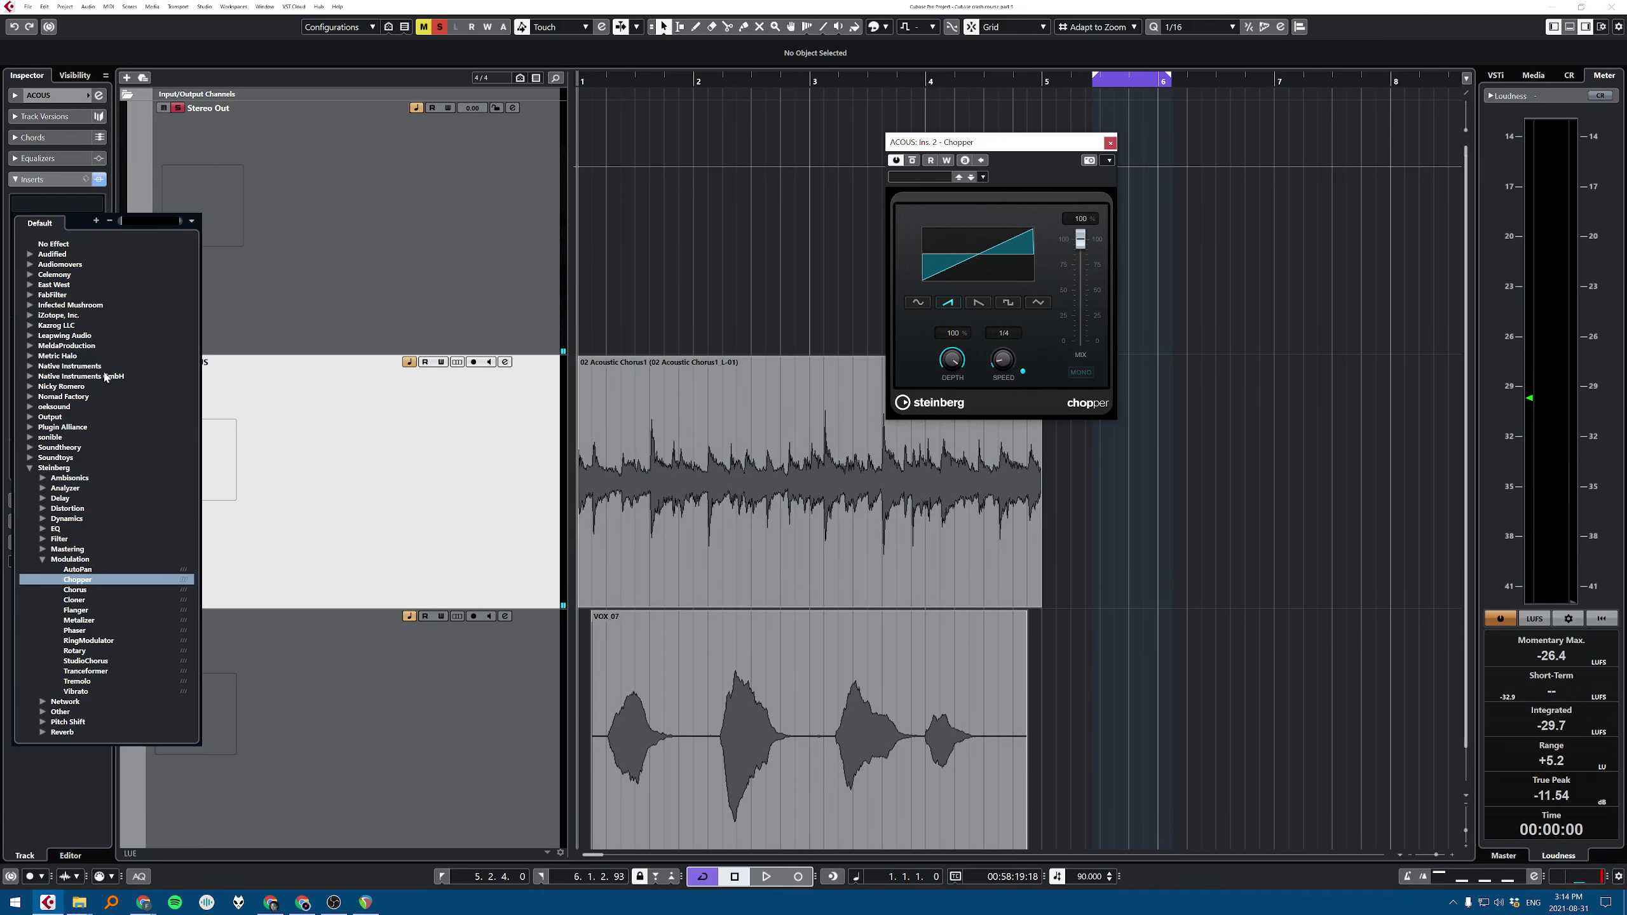
pyautogui.click(80, 590)
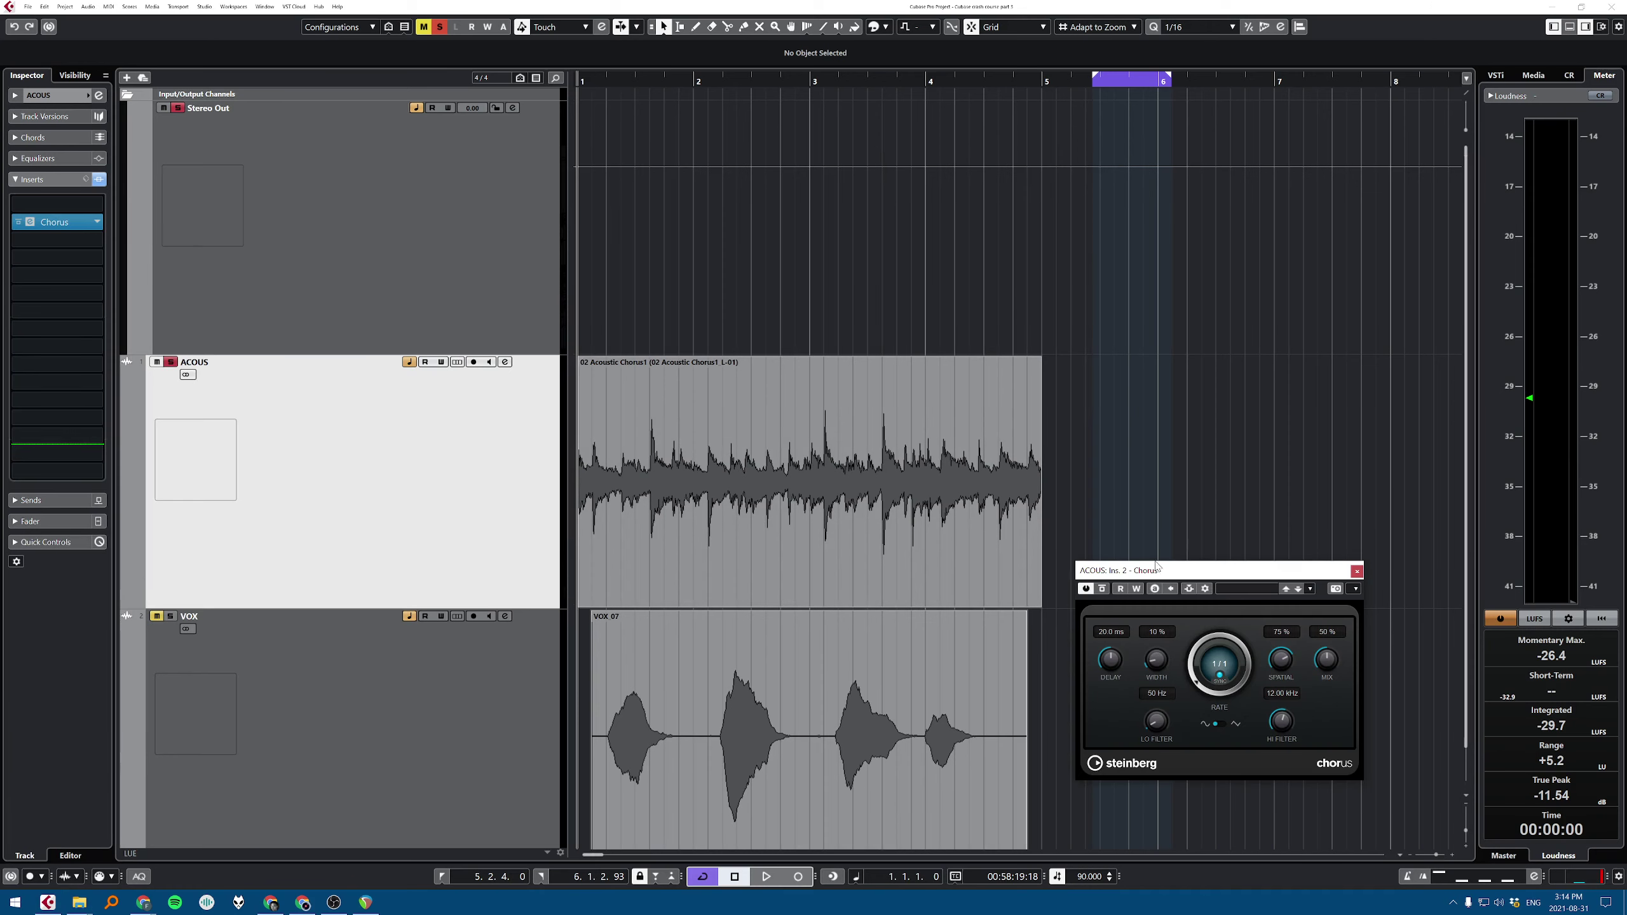
pyautogui.moveTo(1163, 573); pyautogui.dragTo(1120, 296)
pyautogui.press('space')
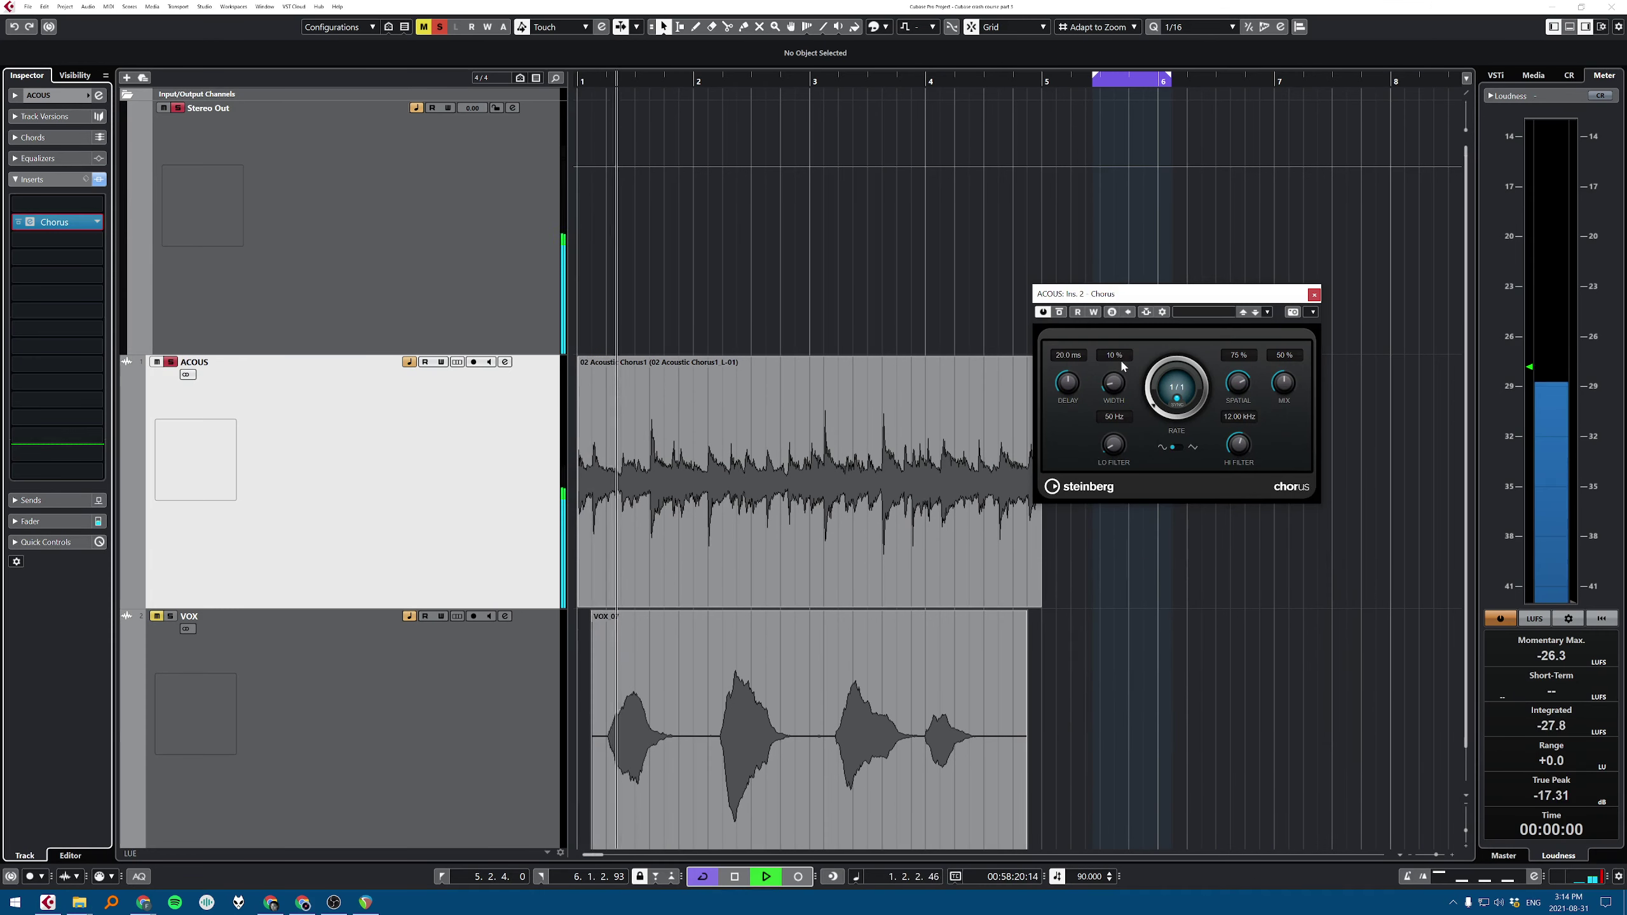
pyautogui.press('space')
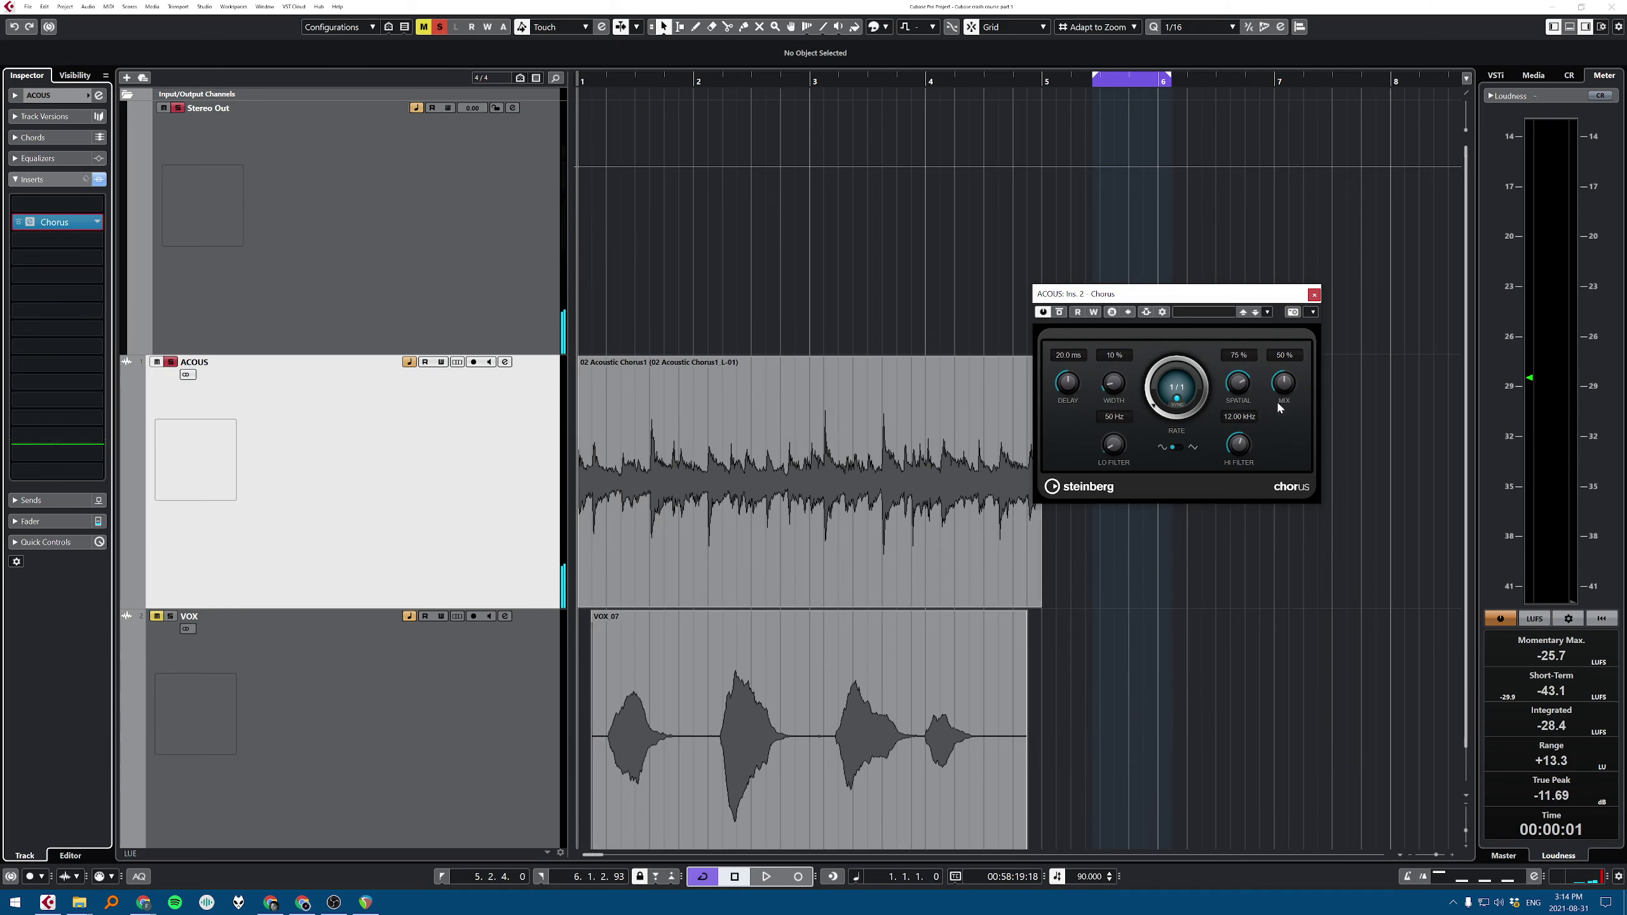
# Step: Set Chorus's spatial amount to 100 % and its width to 25 %, auditioning the ACOUS track
pyautogui.moveTo(1239, 383); pyautogui.dragTo(1256, 357)
pyautogui.press('space')
pyautogui.moveTo(1113, 387); pyautogui.dragTo(1126, 375)
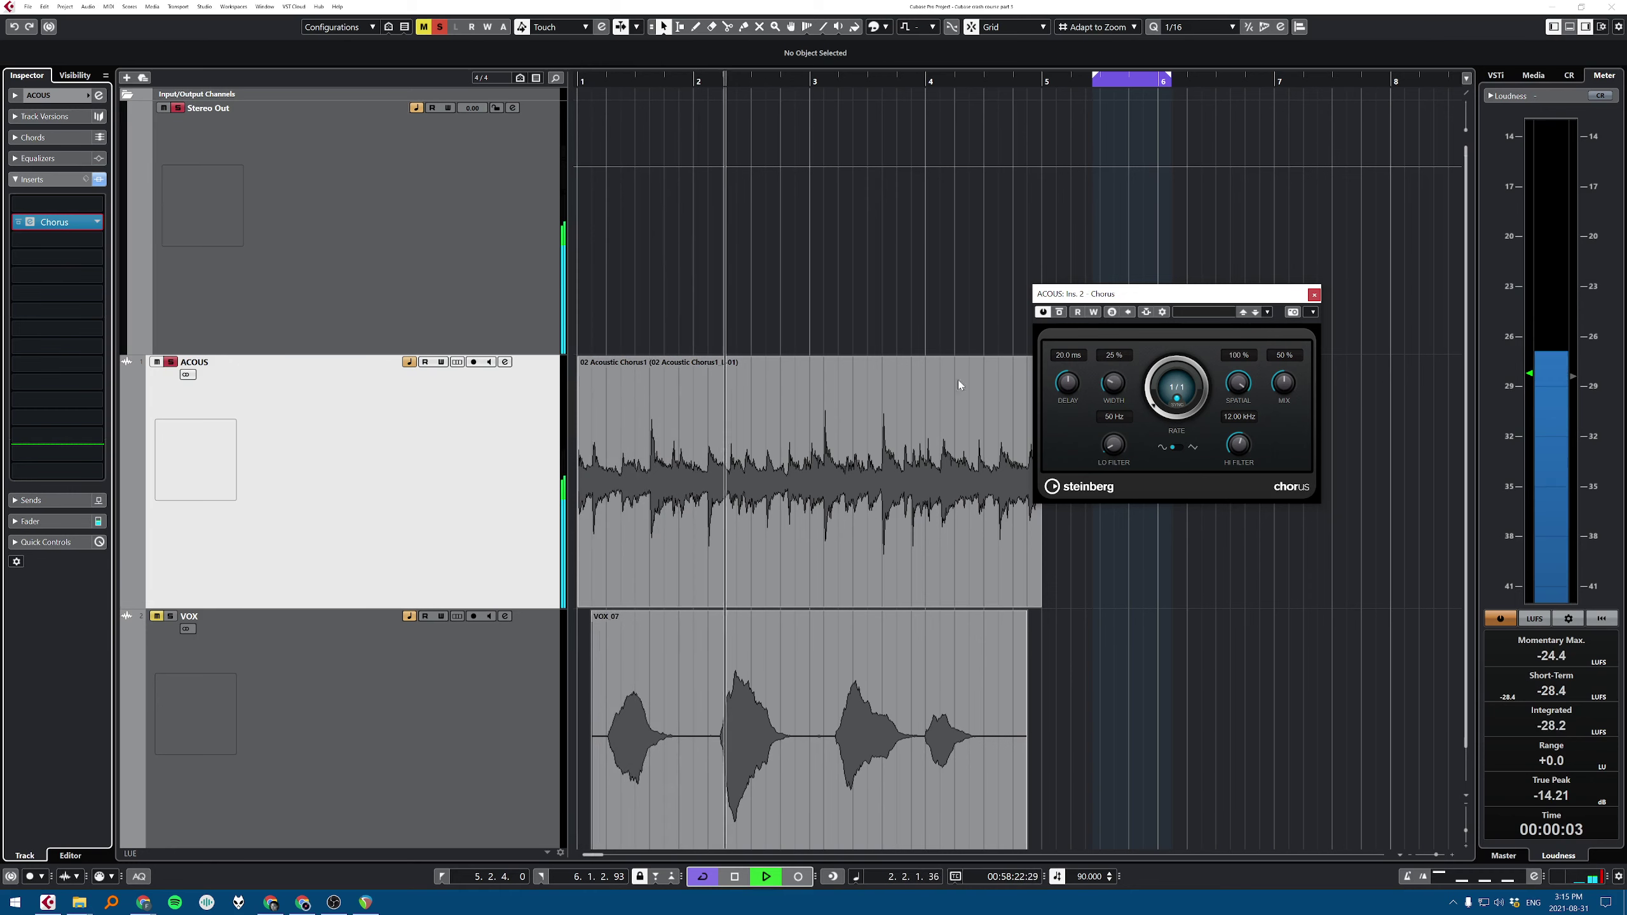
pyautogui.press('space')
# Step: Place the playhead at bar 1, beat 2 and solo the VOX track instead of ACOUS
pyautogui.click(96, 222)
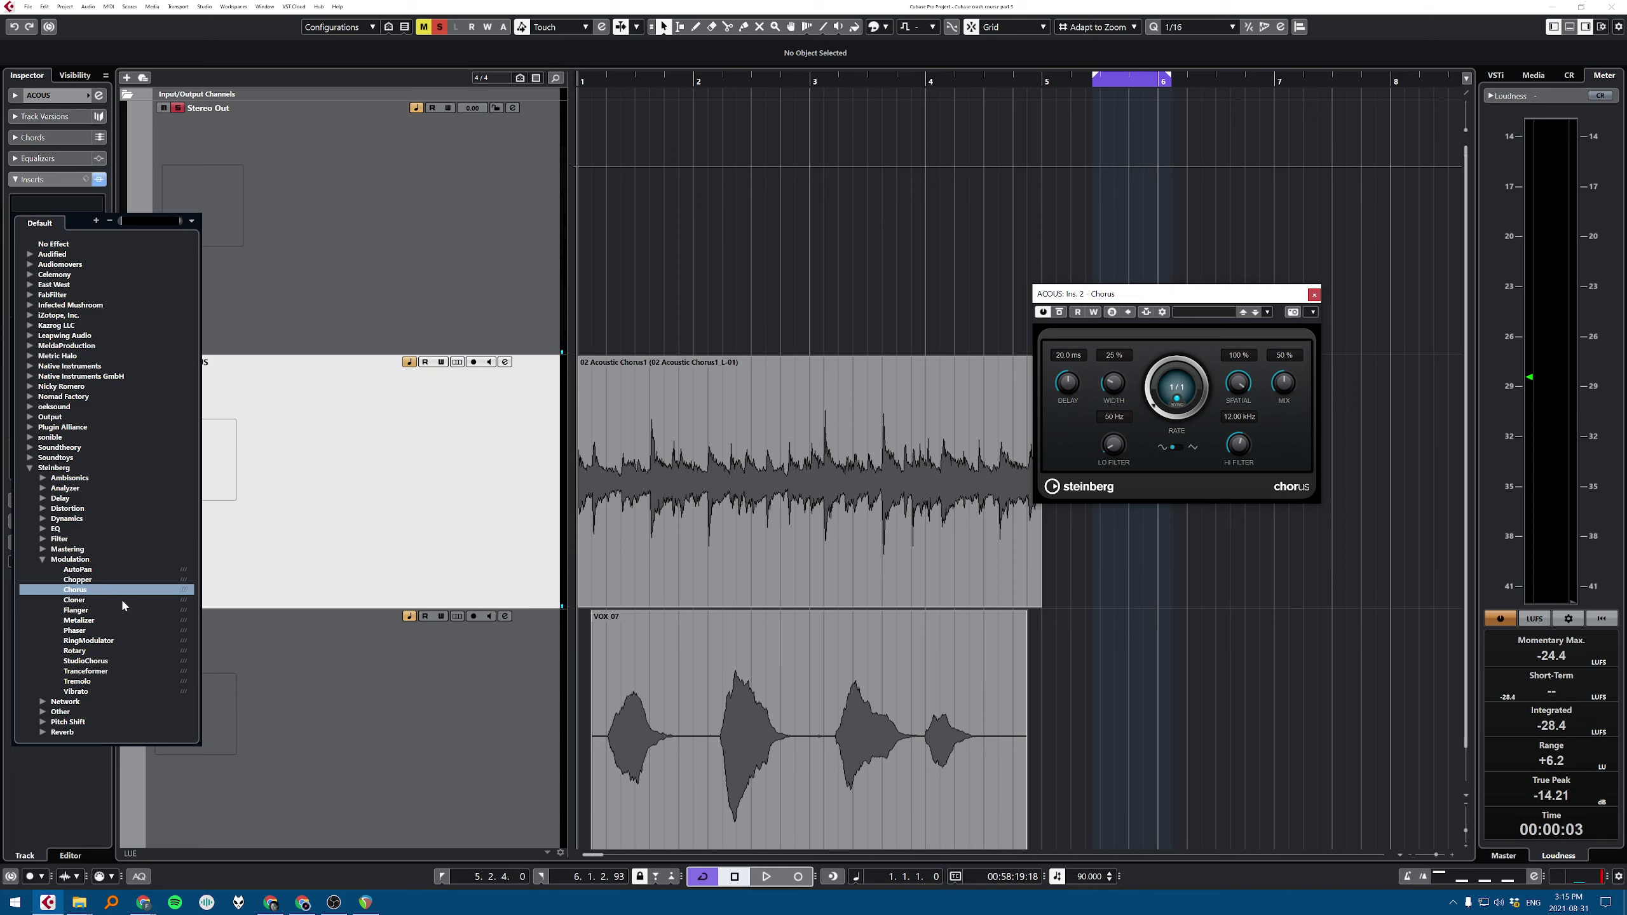
pyautogui.click(630, 432)
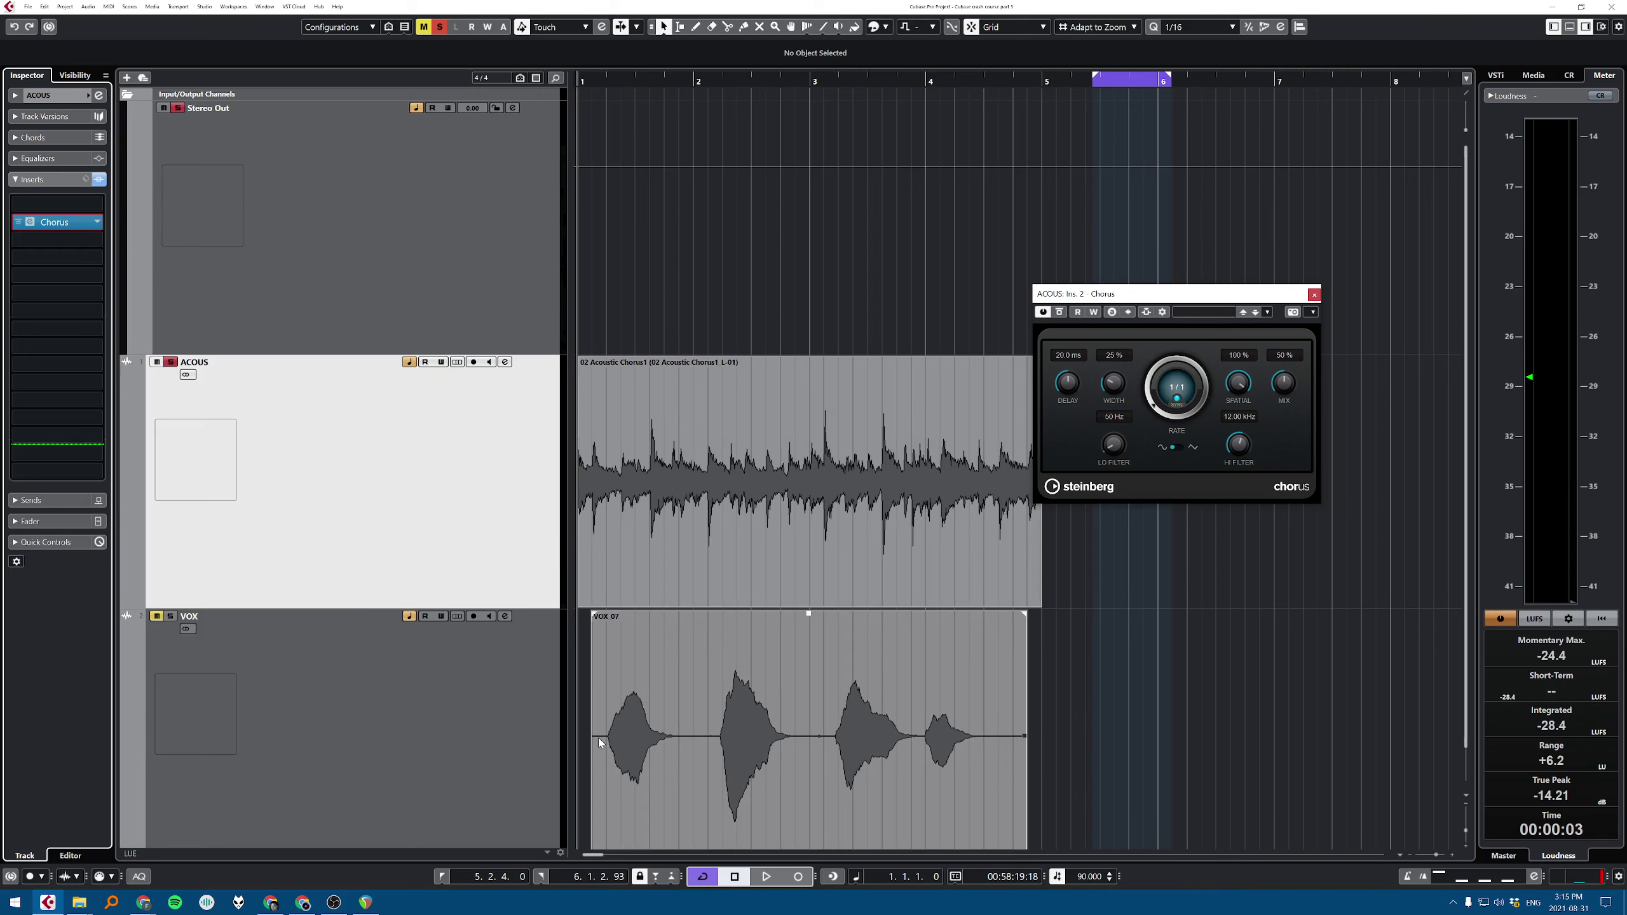
pyautogui.click(600, 743)
pyautogui.click(436, 698)
pyautogui.press('s')
pyautogui.click(434, 584)
pyautogui.press('s')
pyautogui.click(432, 667)
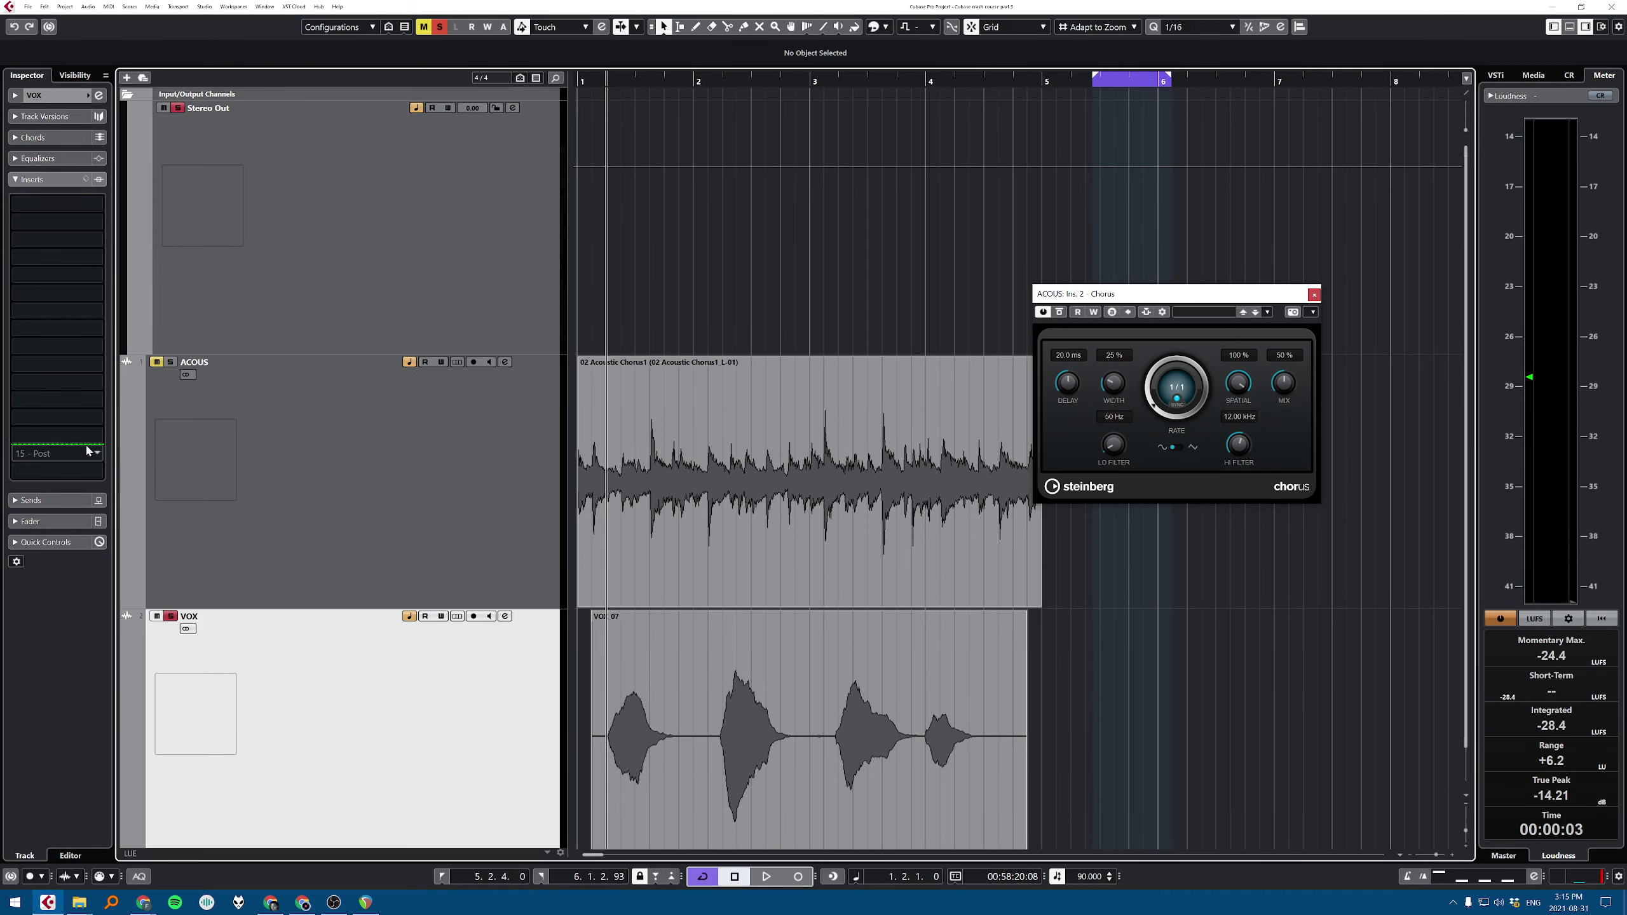
# Step: Load the Cloner effect into the VOX track's first insert slot and move its window clear of the vocal clip
pyautogui.click(91, 209)
pyautogui.write('deesser')
pyautogui.press('Return')
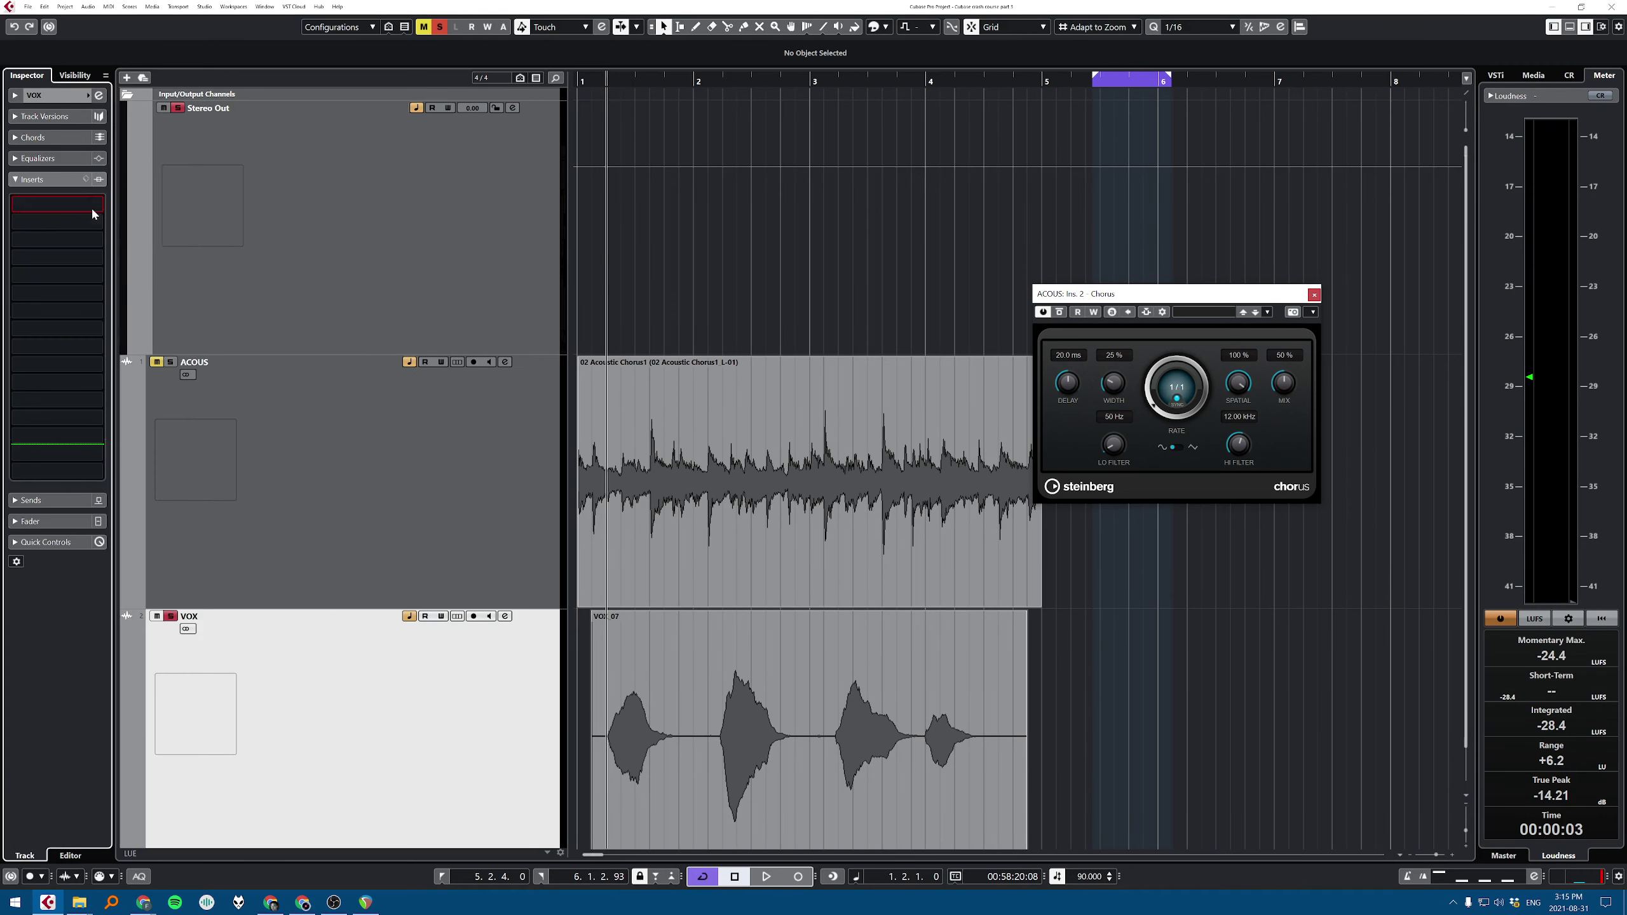
pyautogui.moveTo(765, 240); pyautogui.dragTo(801, 161)
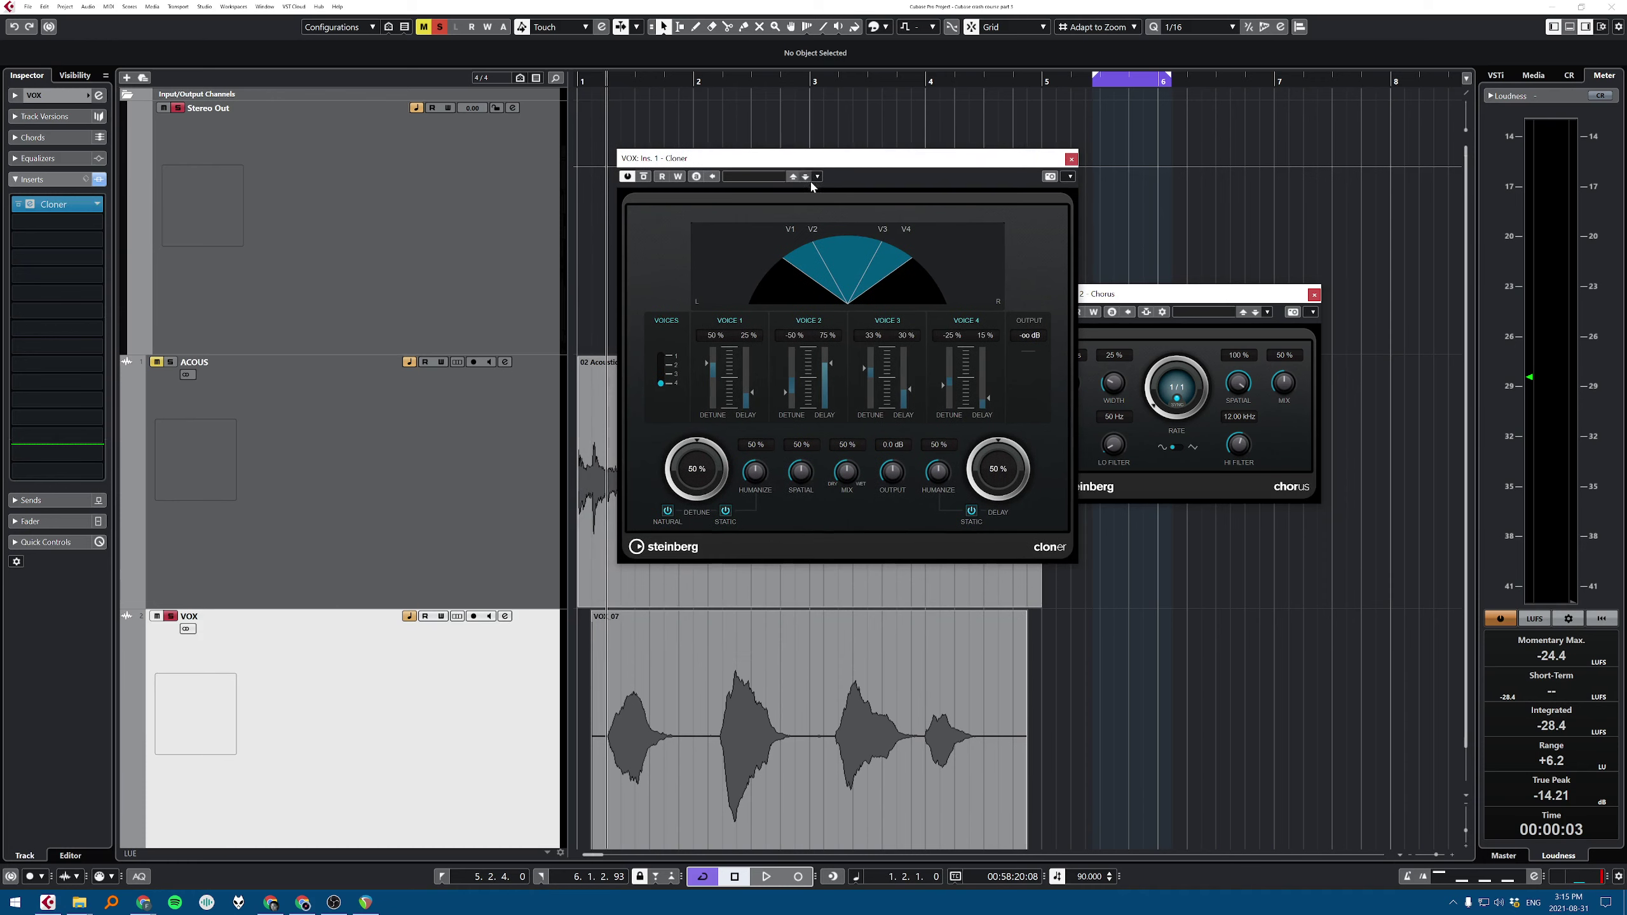
# Step: Load Cloner's 4 Voices preset and audition it on the VOX track
pyautogui.click(738, 179)
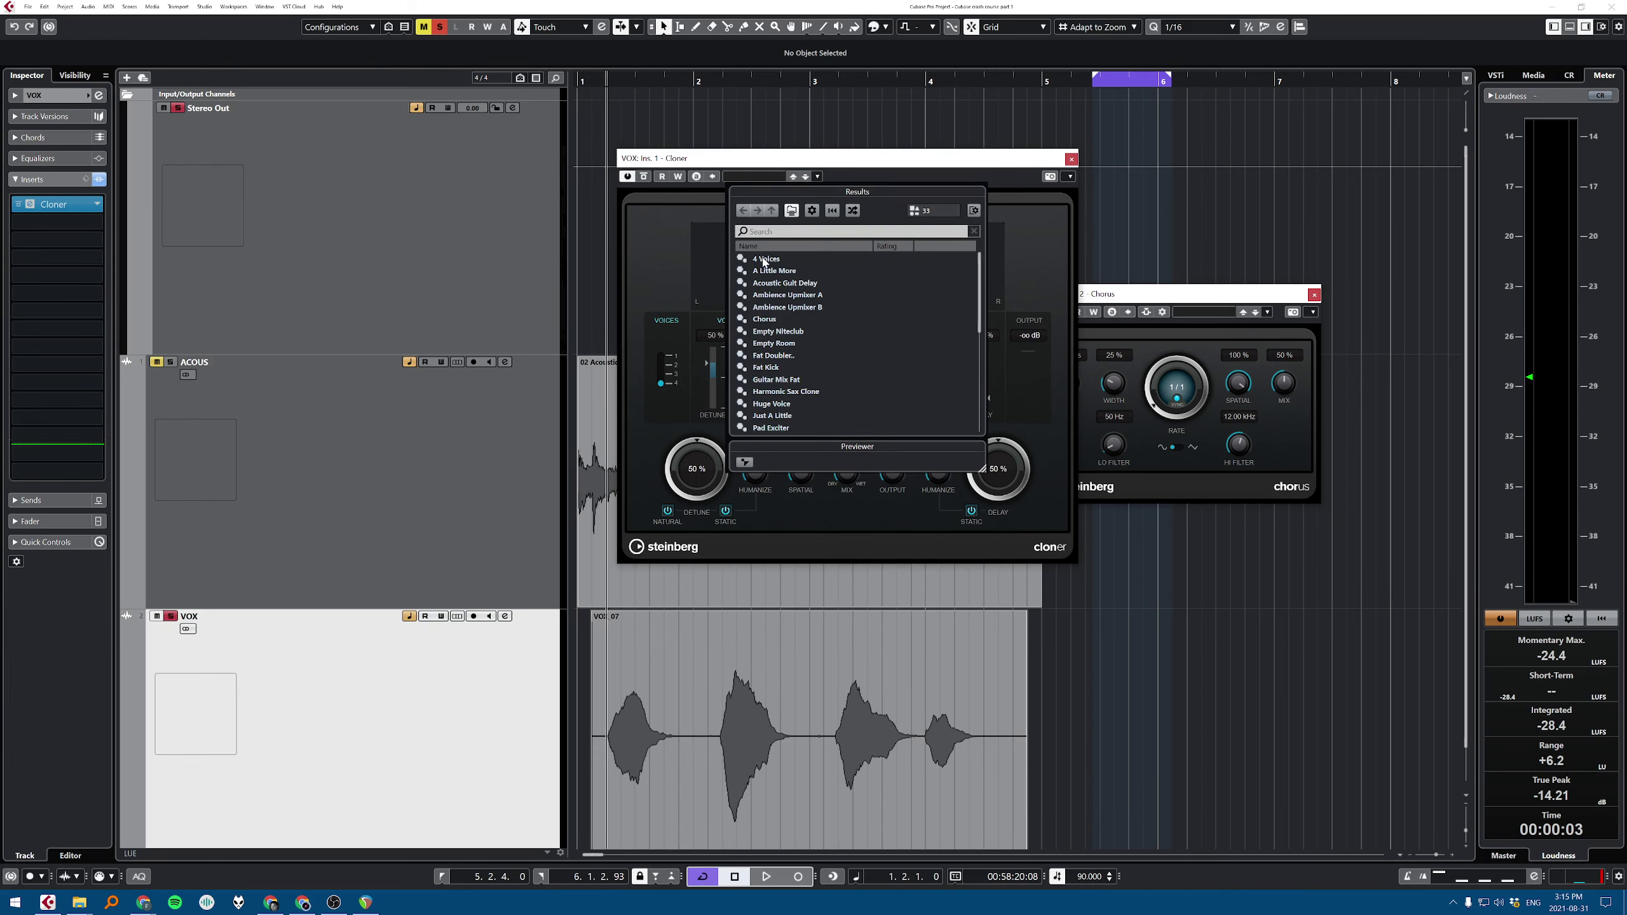
pyautogui.doubleClick(766, 258)
pyautogui.press('space')
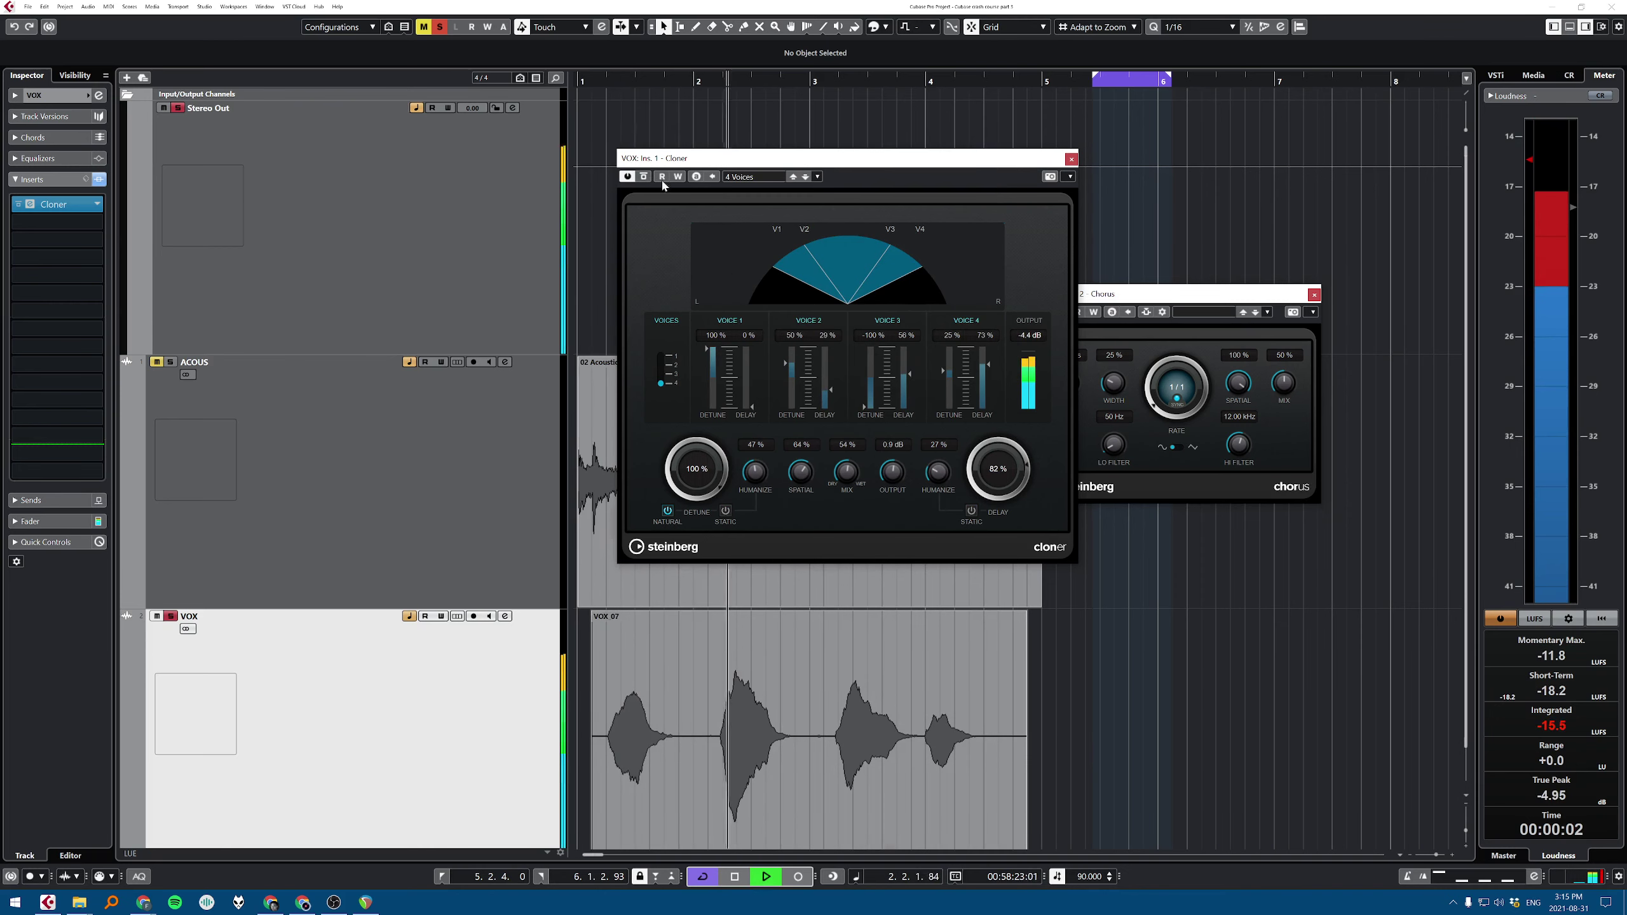
pyautogui.press('space')
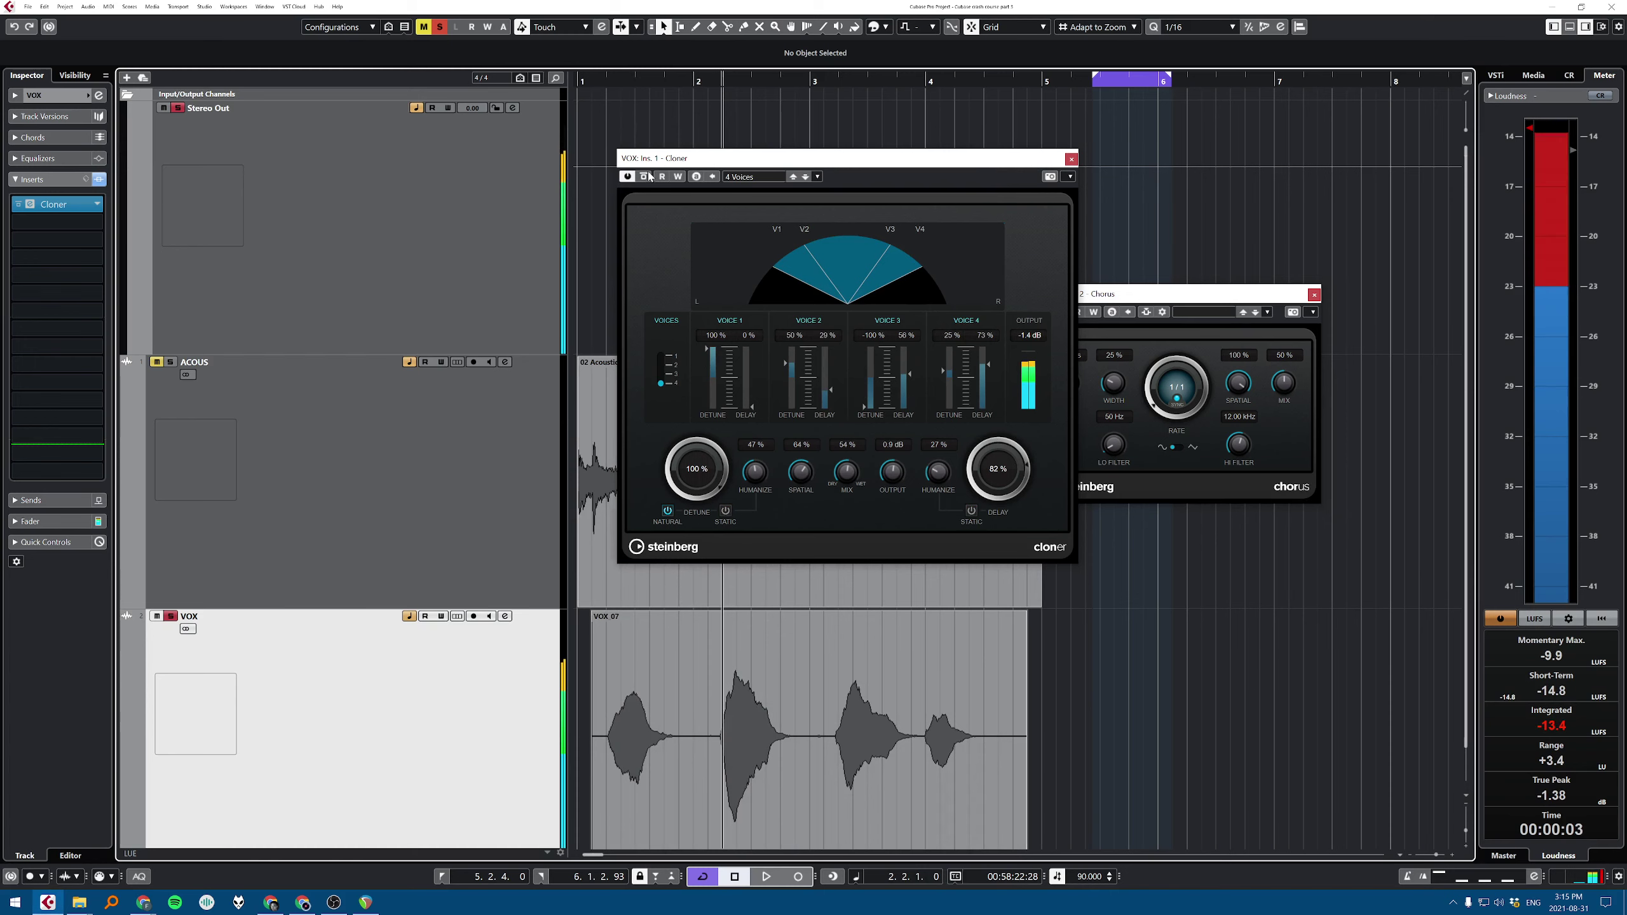
# Step: Compare the vocal with Cloner bypassed and active during playback
pyautogui.click(644, 177)
pyautogui.press('space')
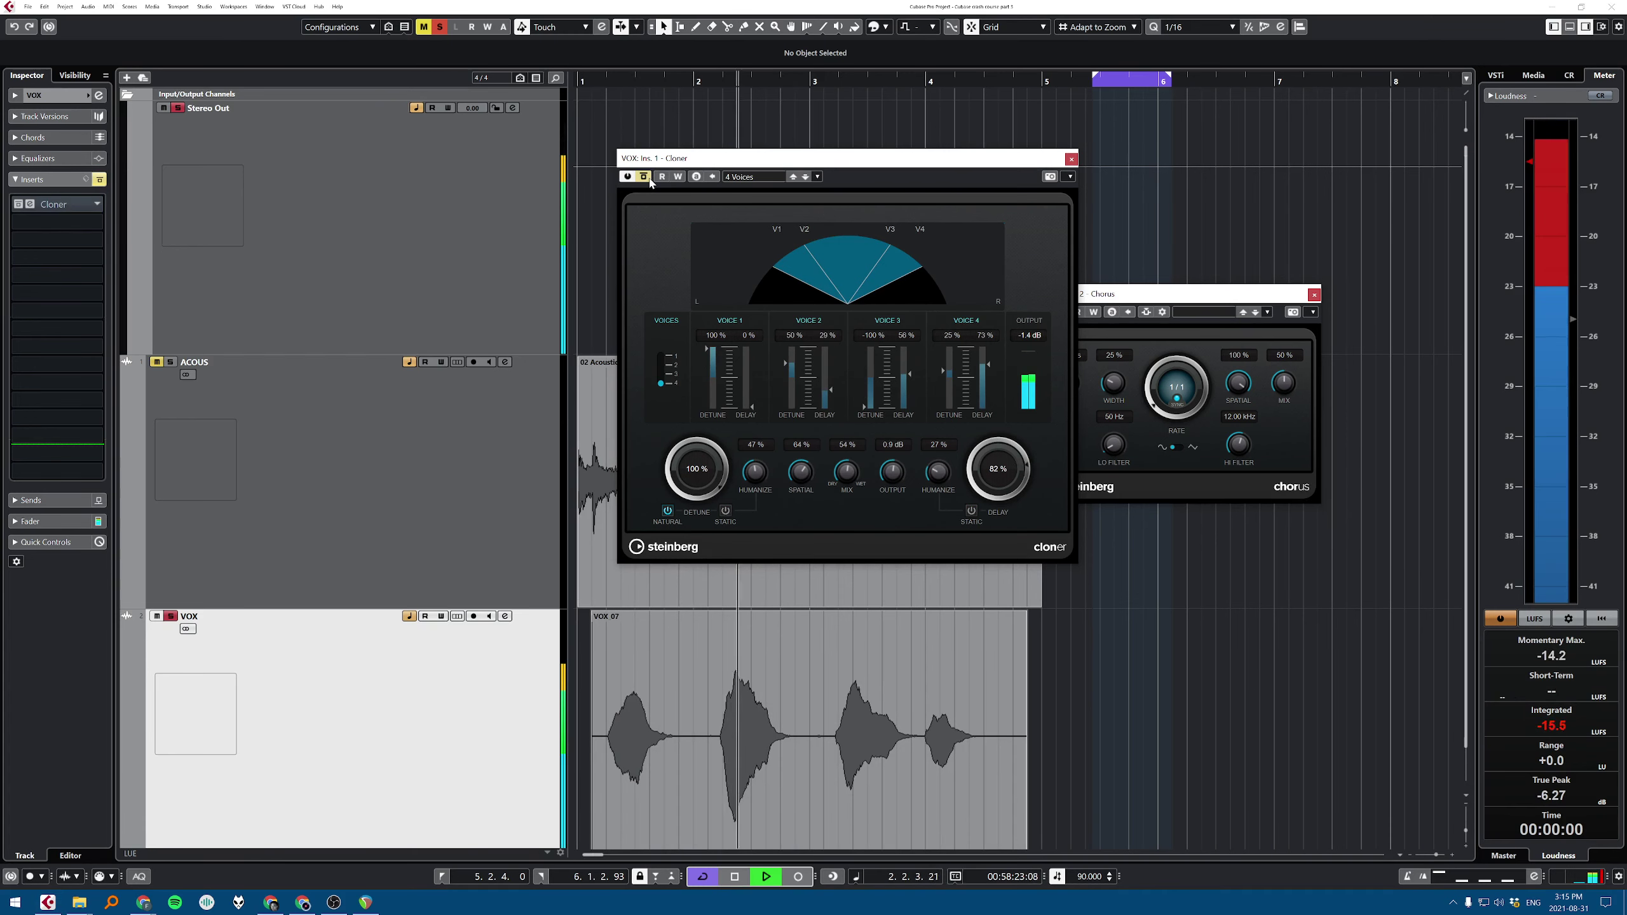
pyautogui.click(644, 177)
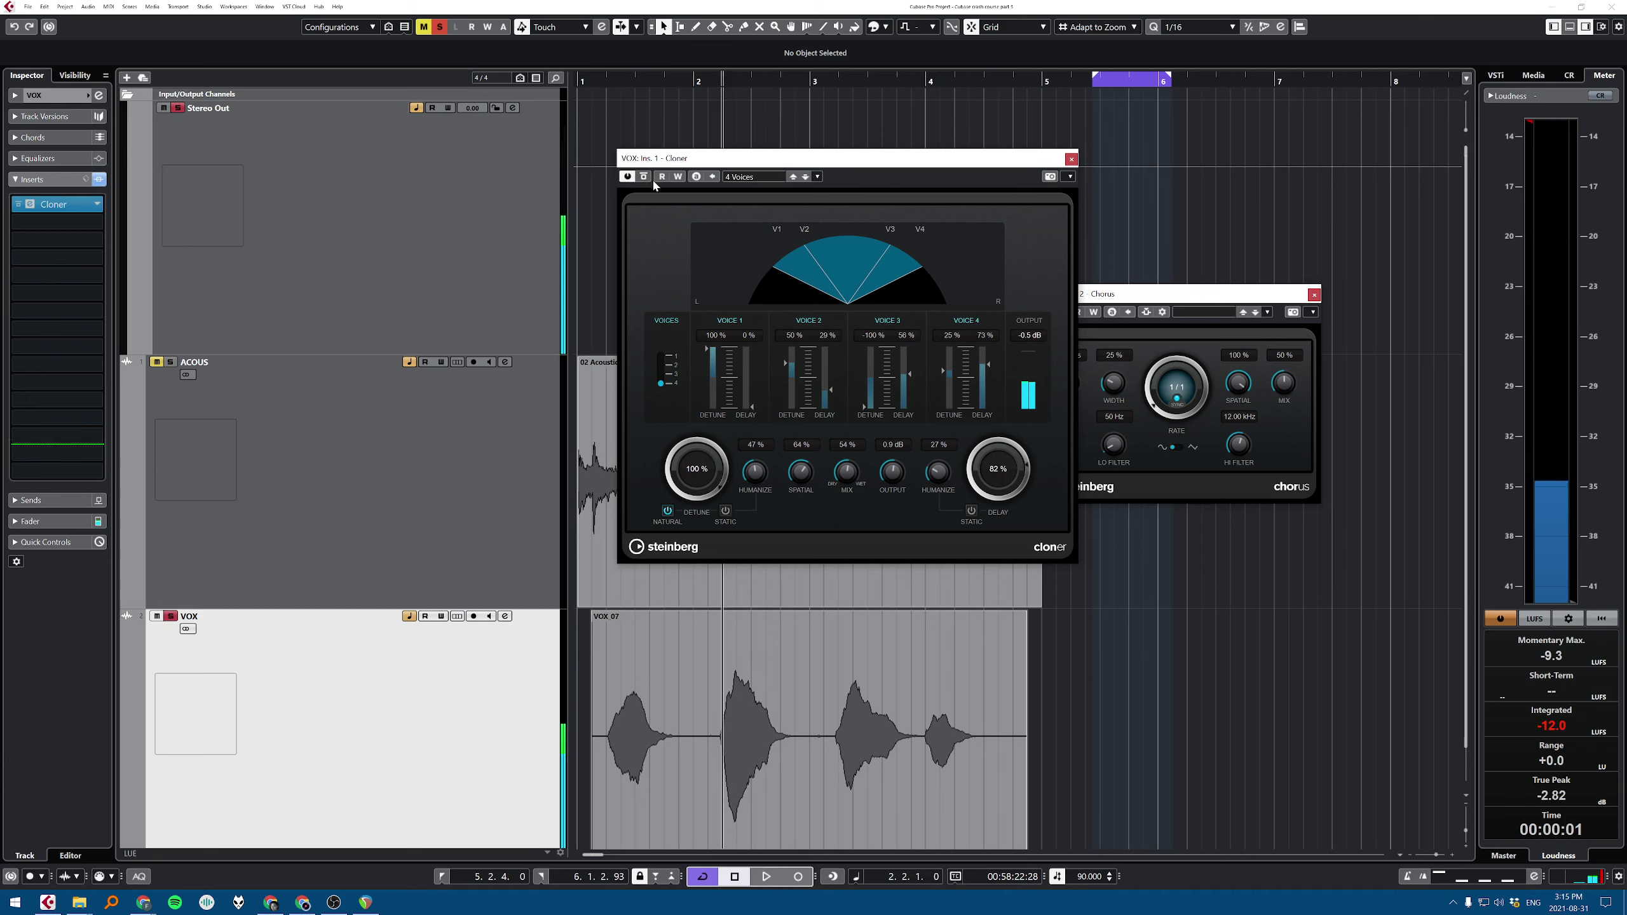
# Step: Look at Cloner's preset list and close the Cloner window
pyautogui.click(761, 176)
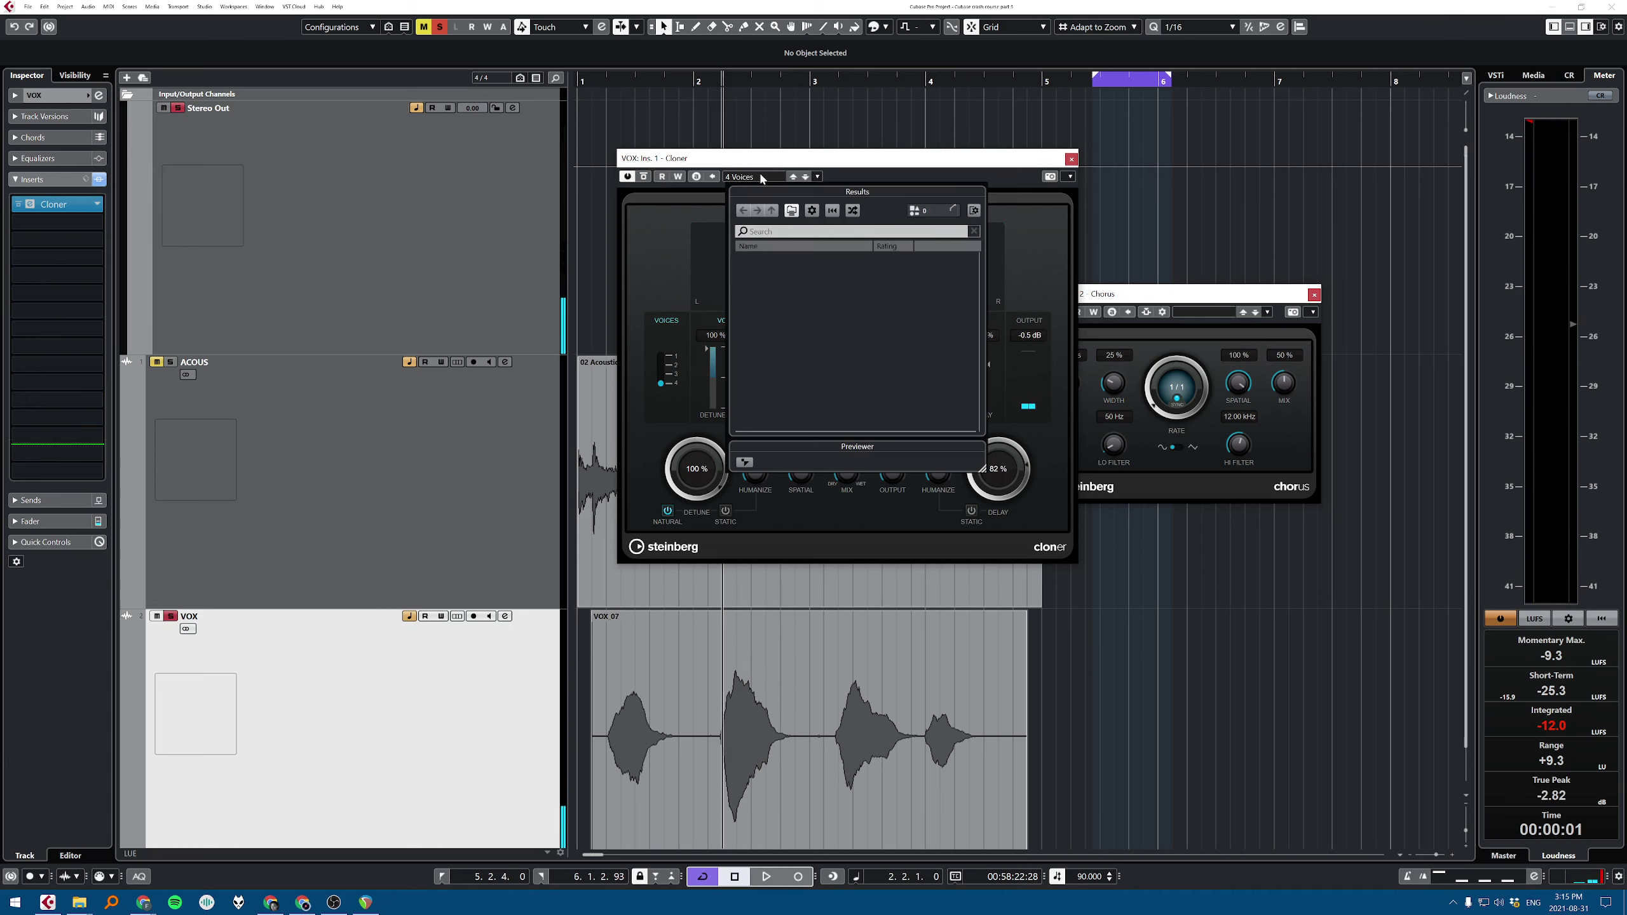
pyautogui.click(1056, 279)
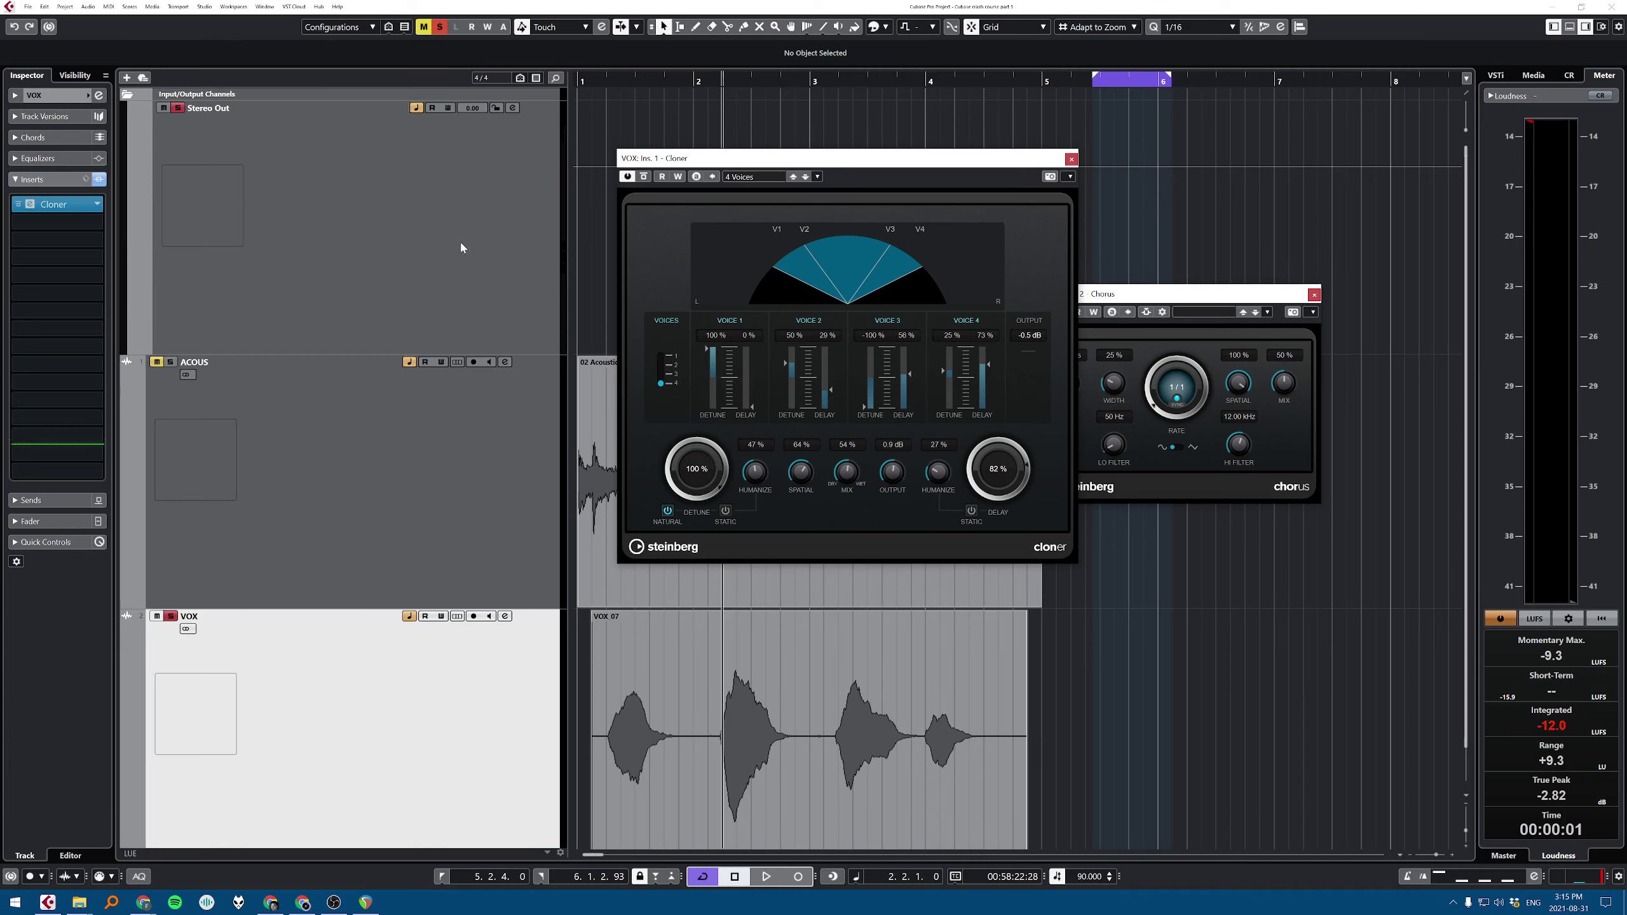
pyautogui.click(1071, 159)
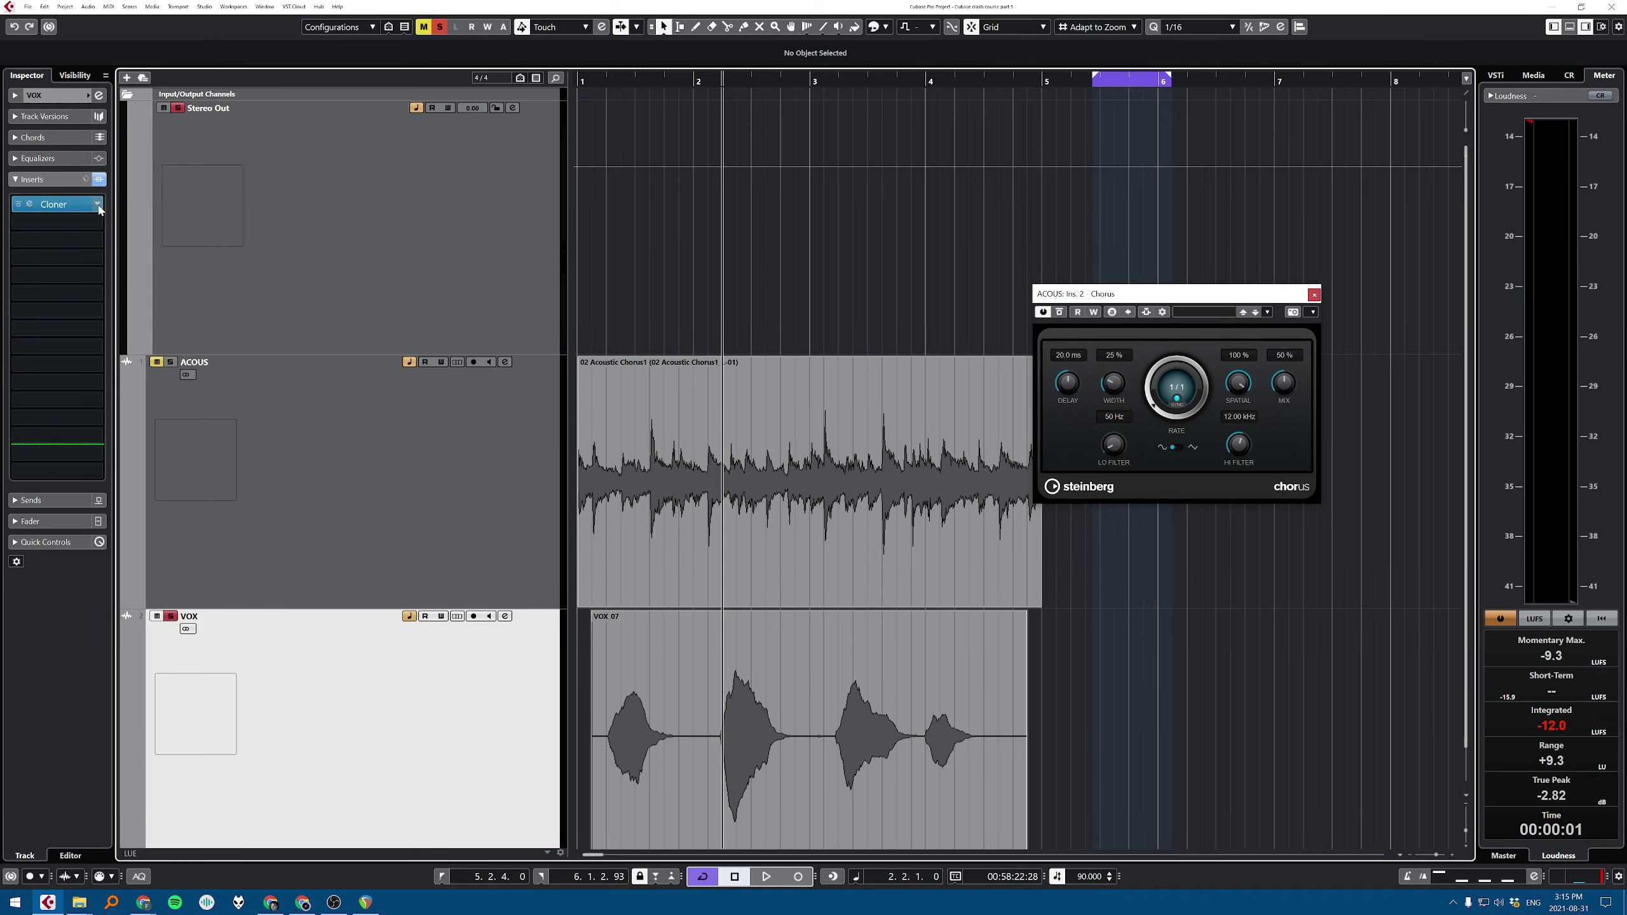
# Step: Switch the solo back to the ACOUS track and replace its Chorus insert with Flanger
pyautogui.click(442, 468)
pyautogui.click(96, 222)
pyautogui.write('flanger')
pyautogui.press('Return')
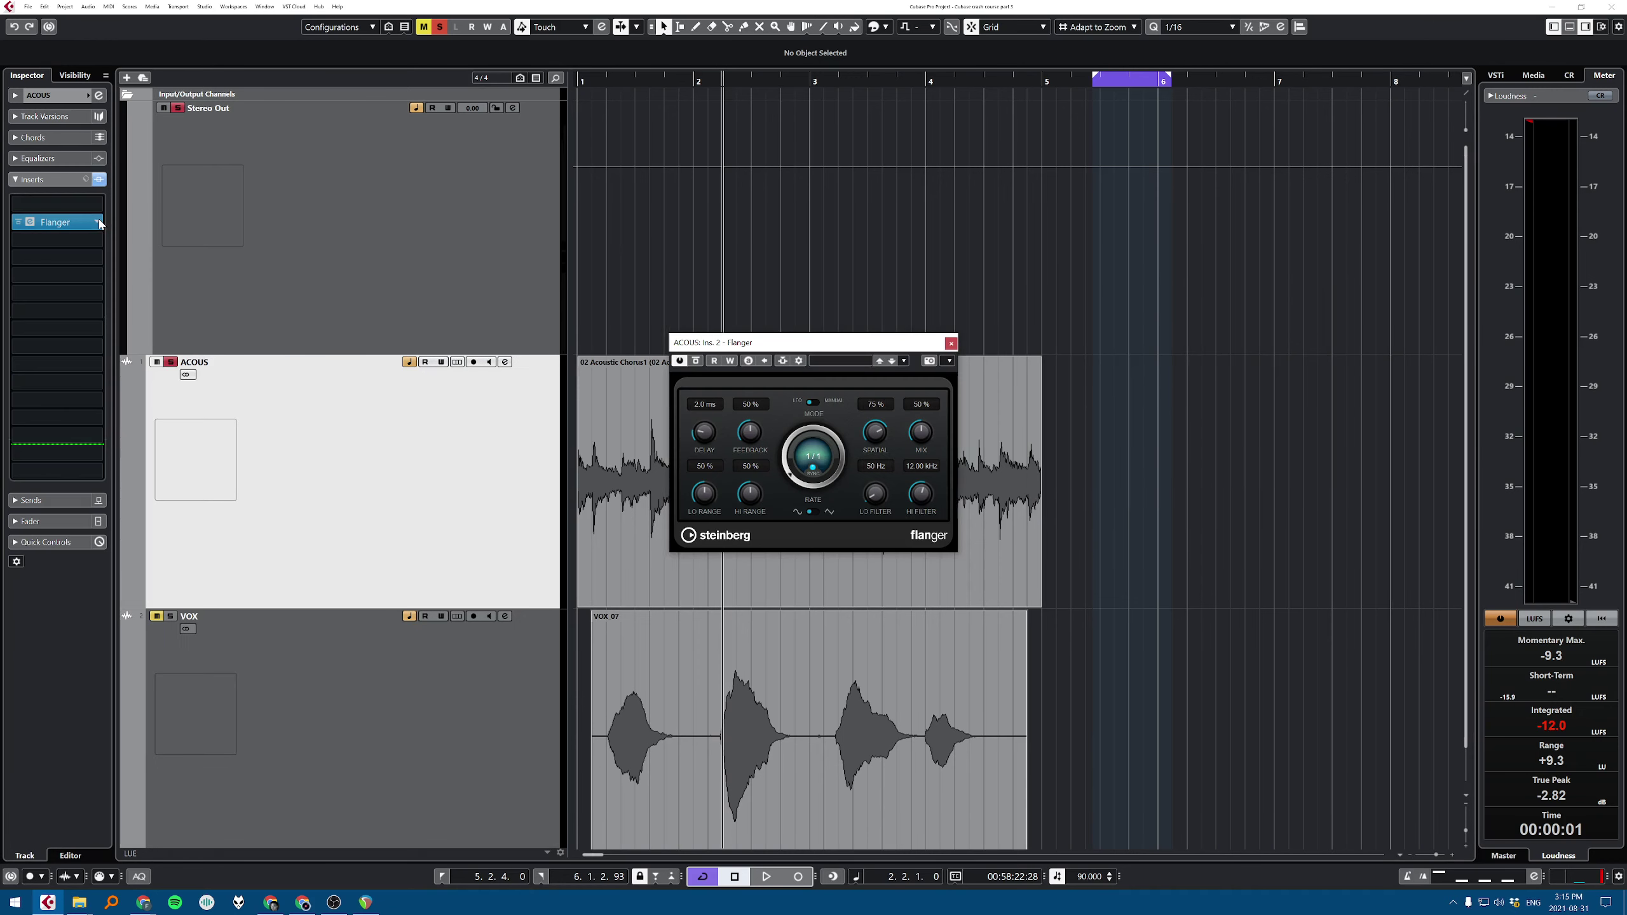
# Step: Audition Flanger on the ACOUS track, moving its window aside and replaying from the project start
pyautogui.press('space')
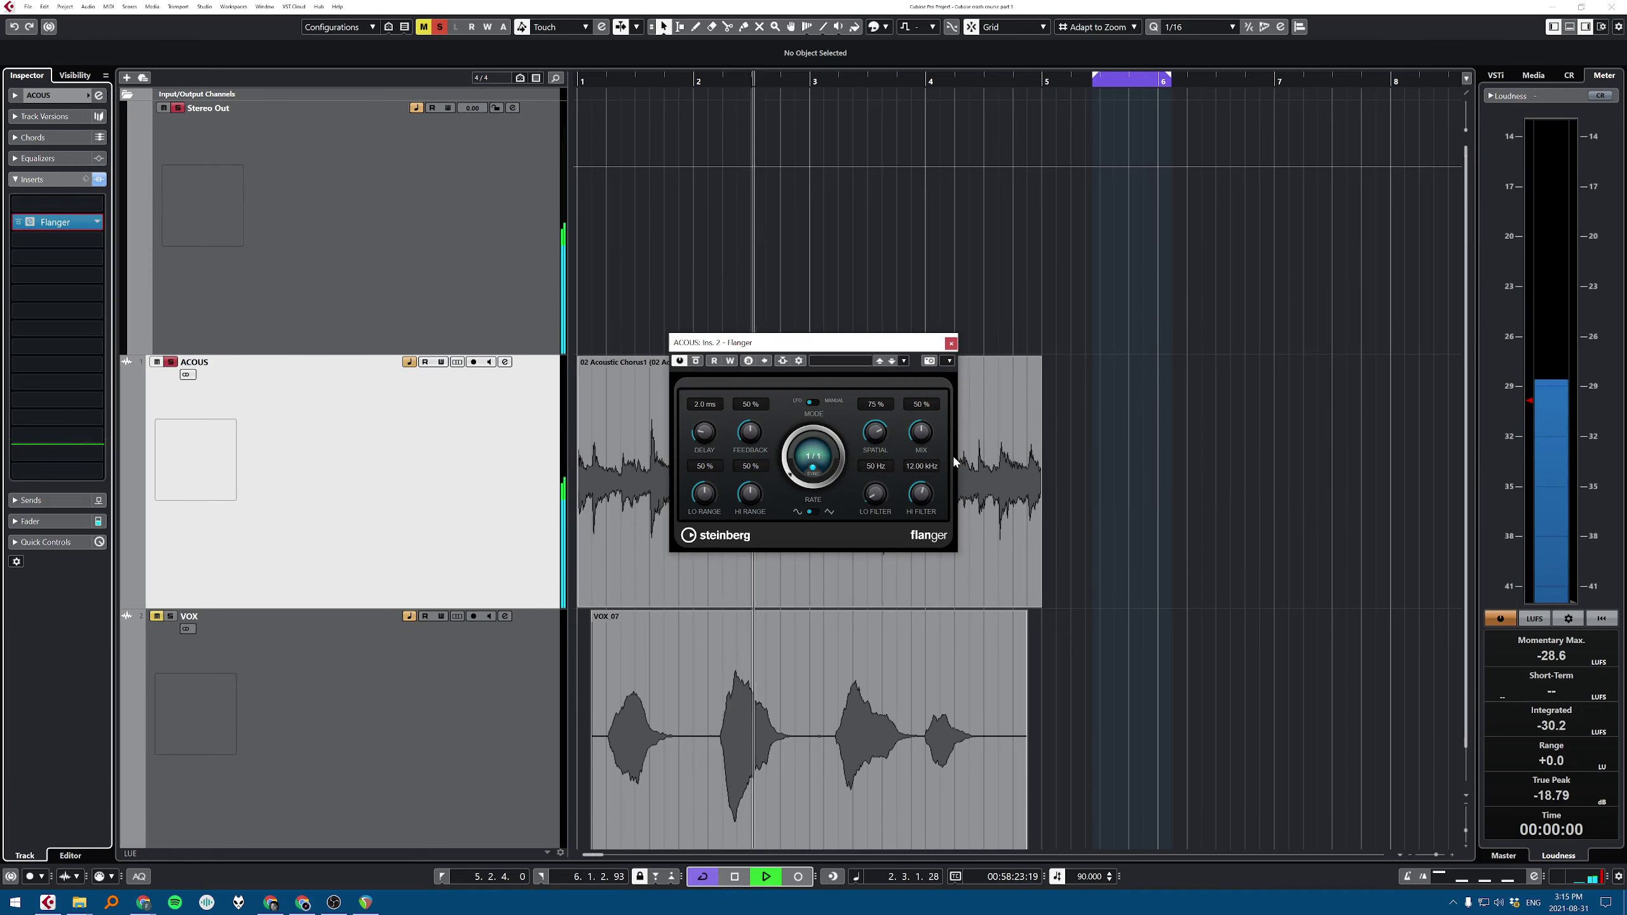
pyautogui.press('space')
pyautogui.click(574, 435)
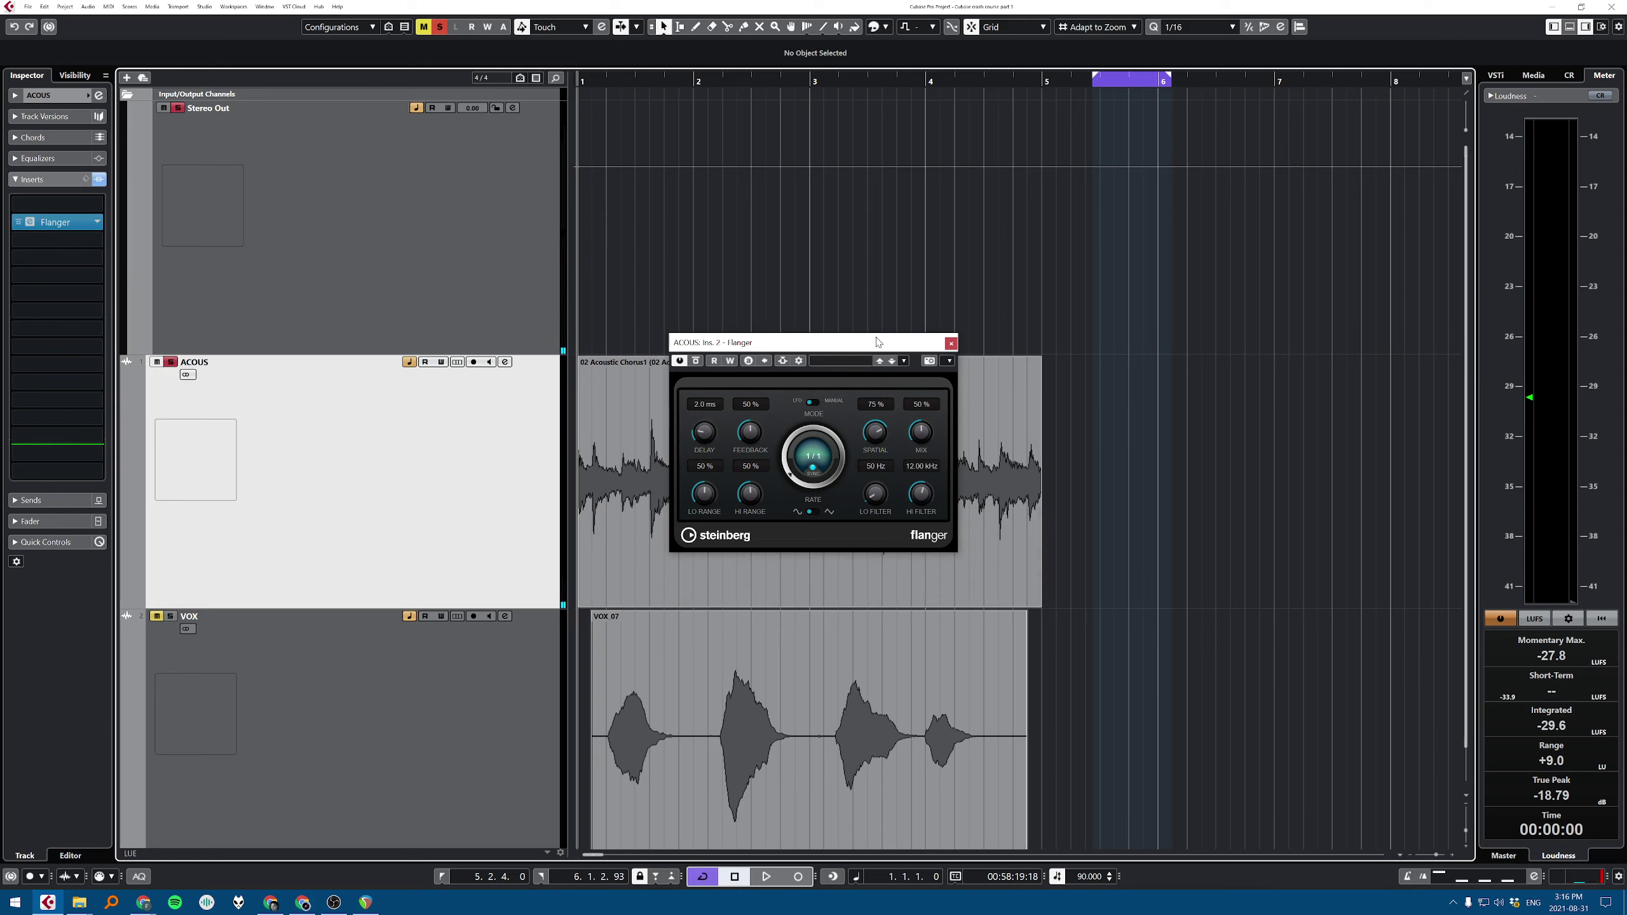
pyautogui.moveTo(877, 341); pyautogui.dragTo(1306, 166)
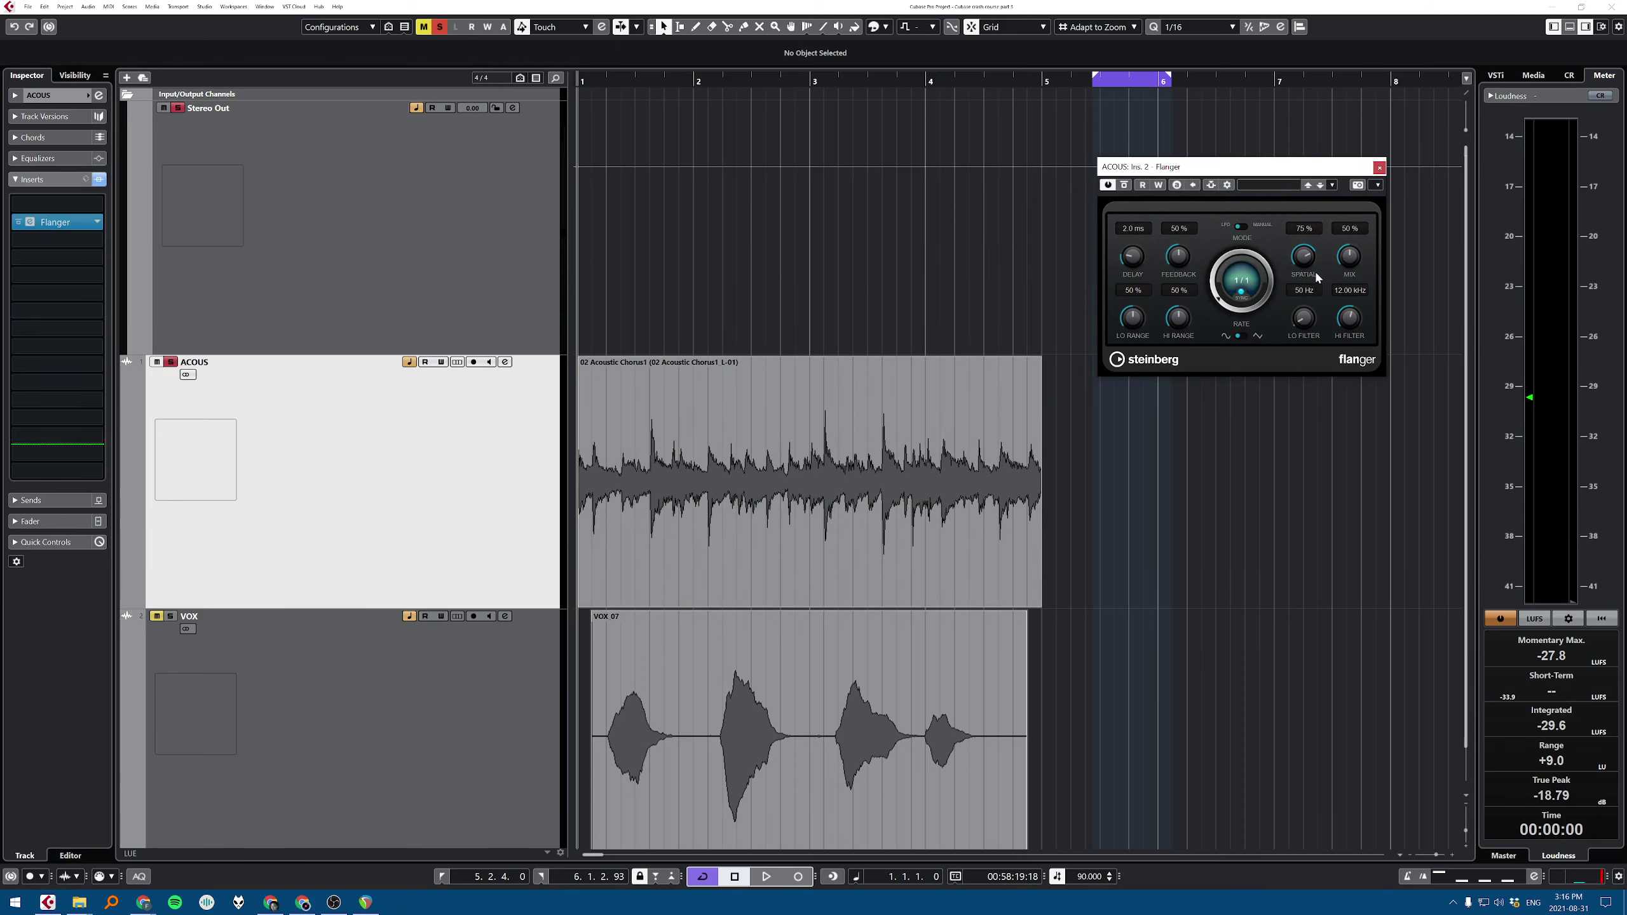
pyautogui.press('space')
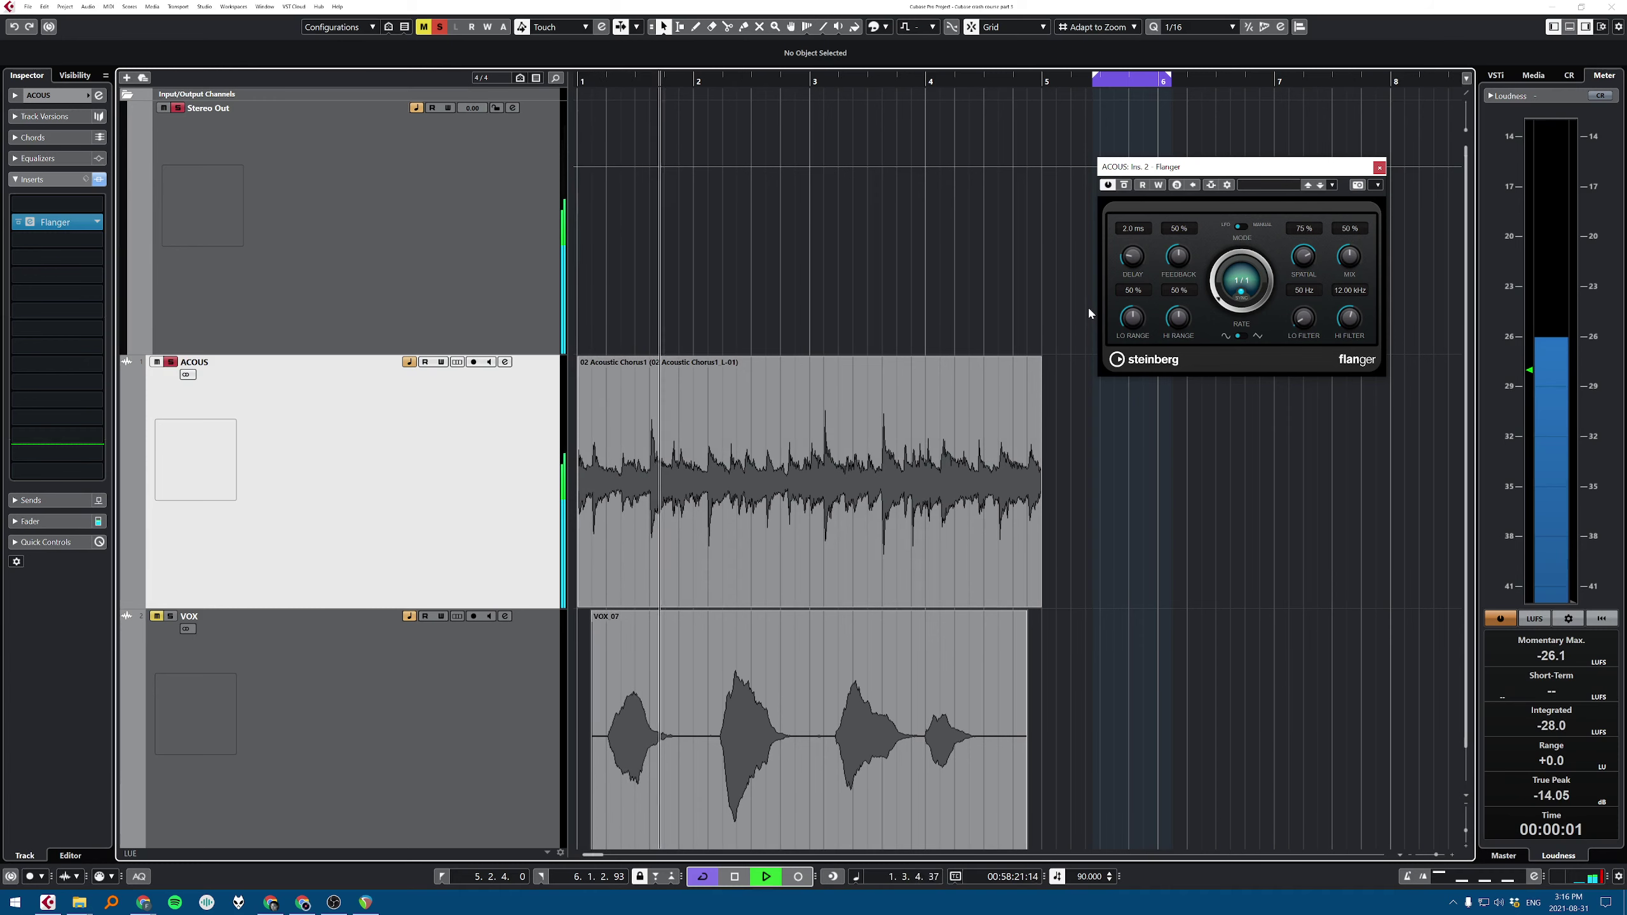
pyautogui.press('space')
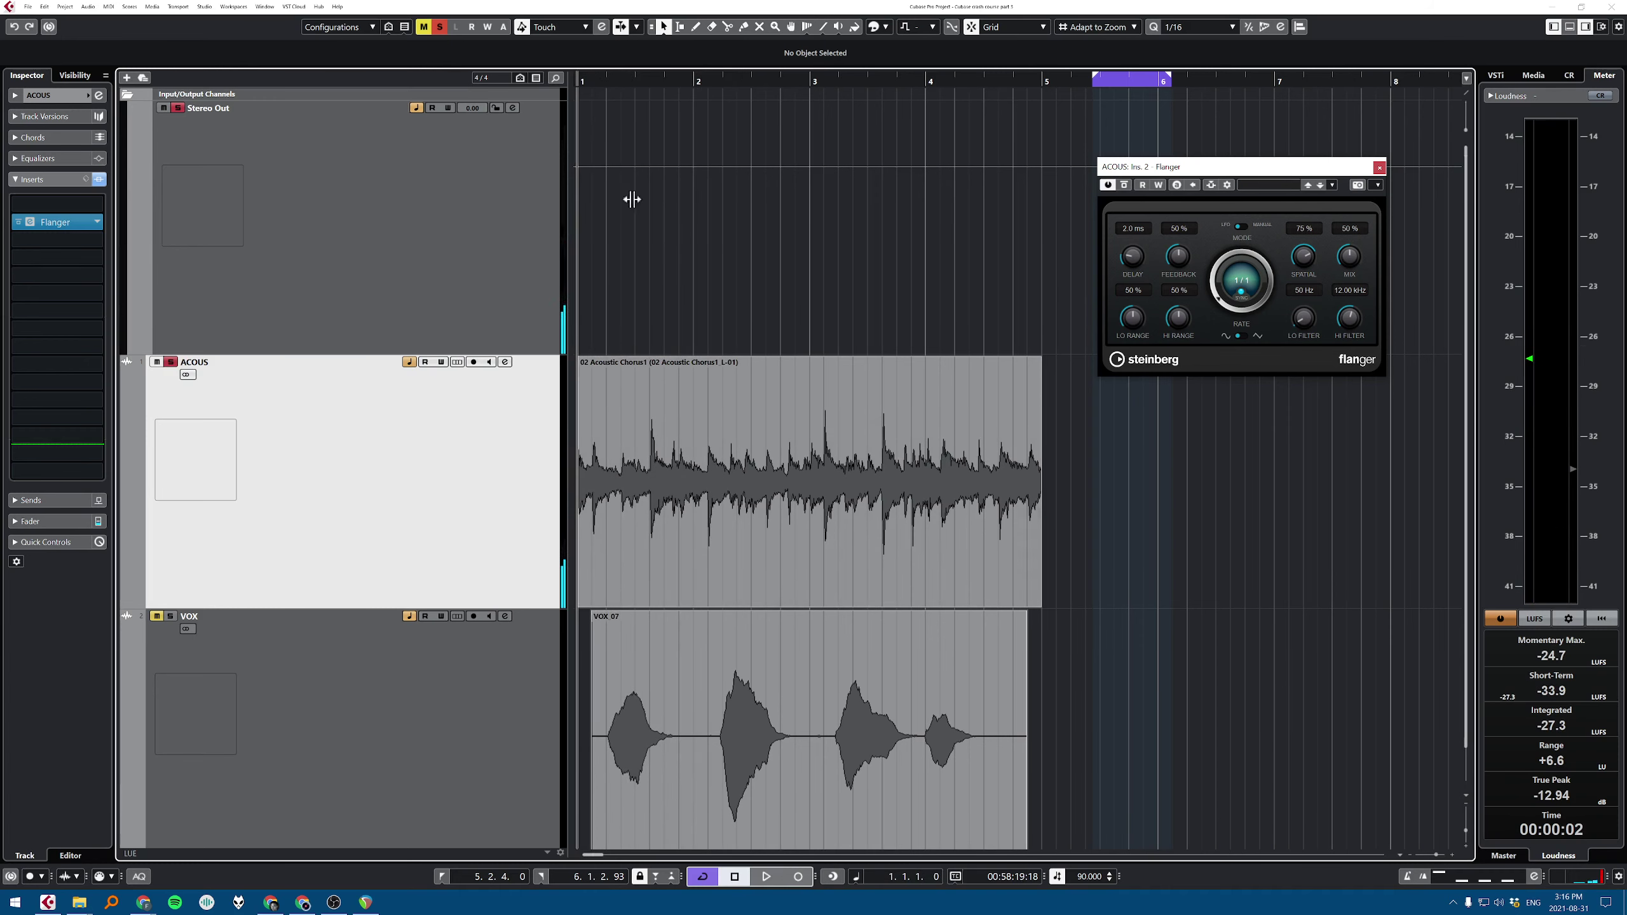
# Step: Replace Flanger with the Phaser modulation effect on the ACOUS track and audition it
pyautogui.click(98, 225)
pyautogui.click(98, 223)
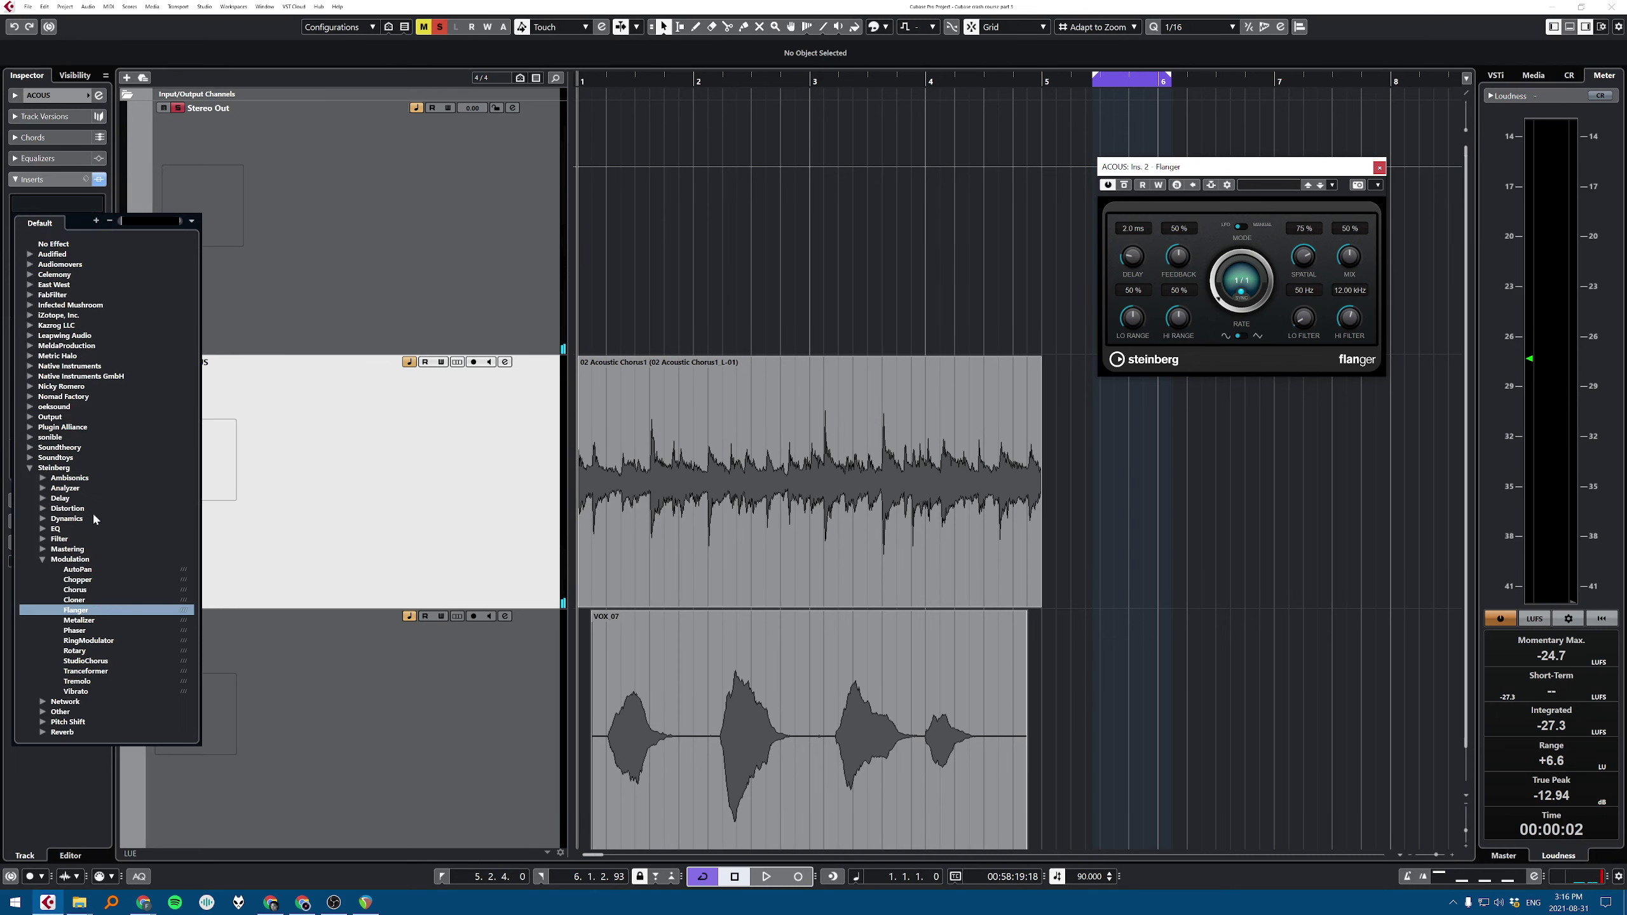
pyautogui.click(90, 630)
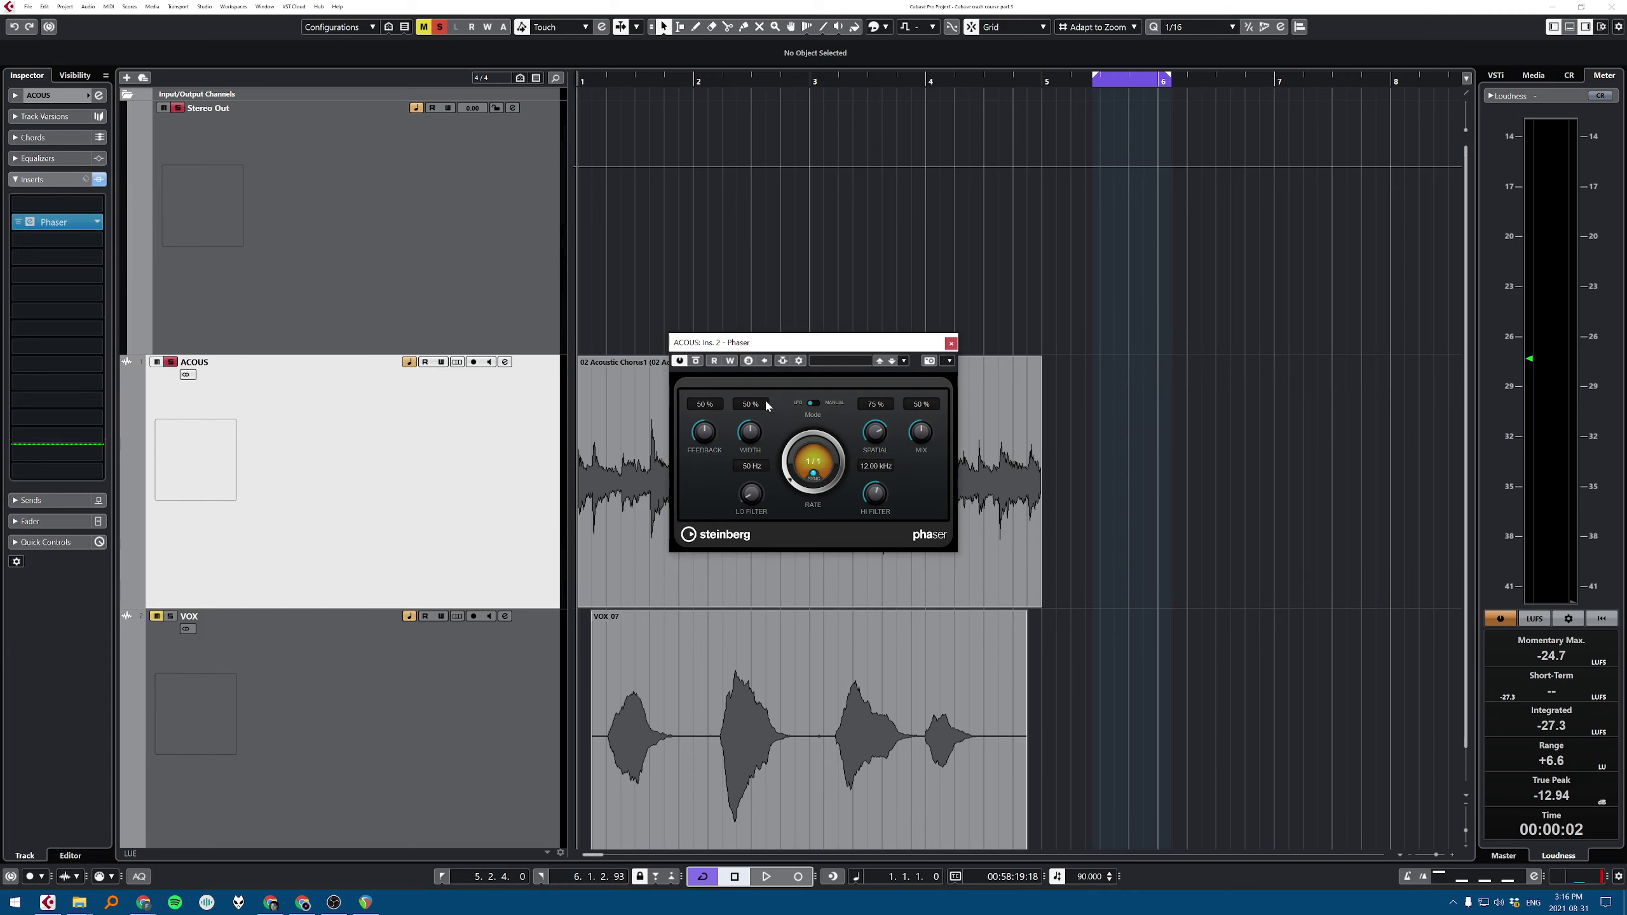
pyautogui.press('space')
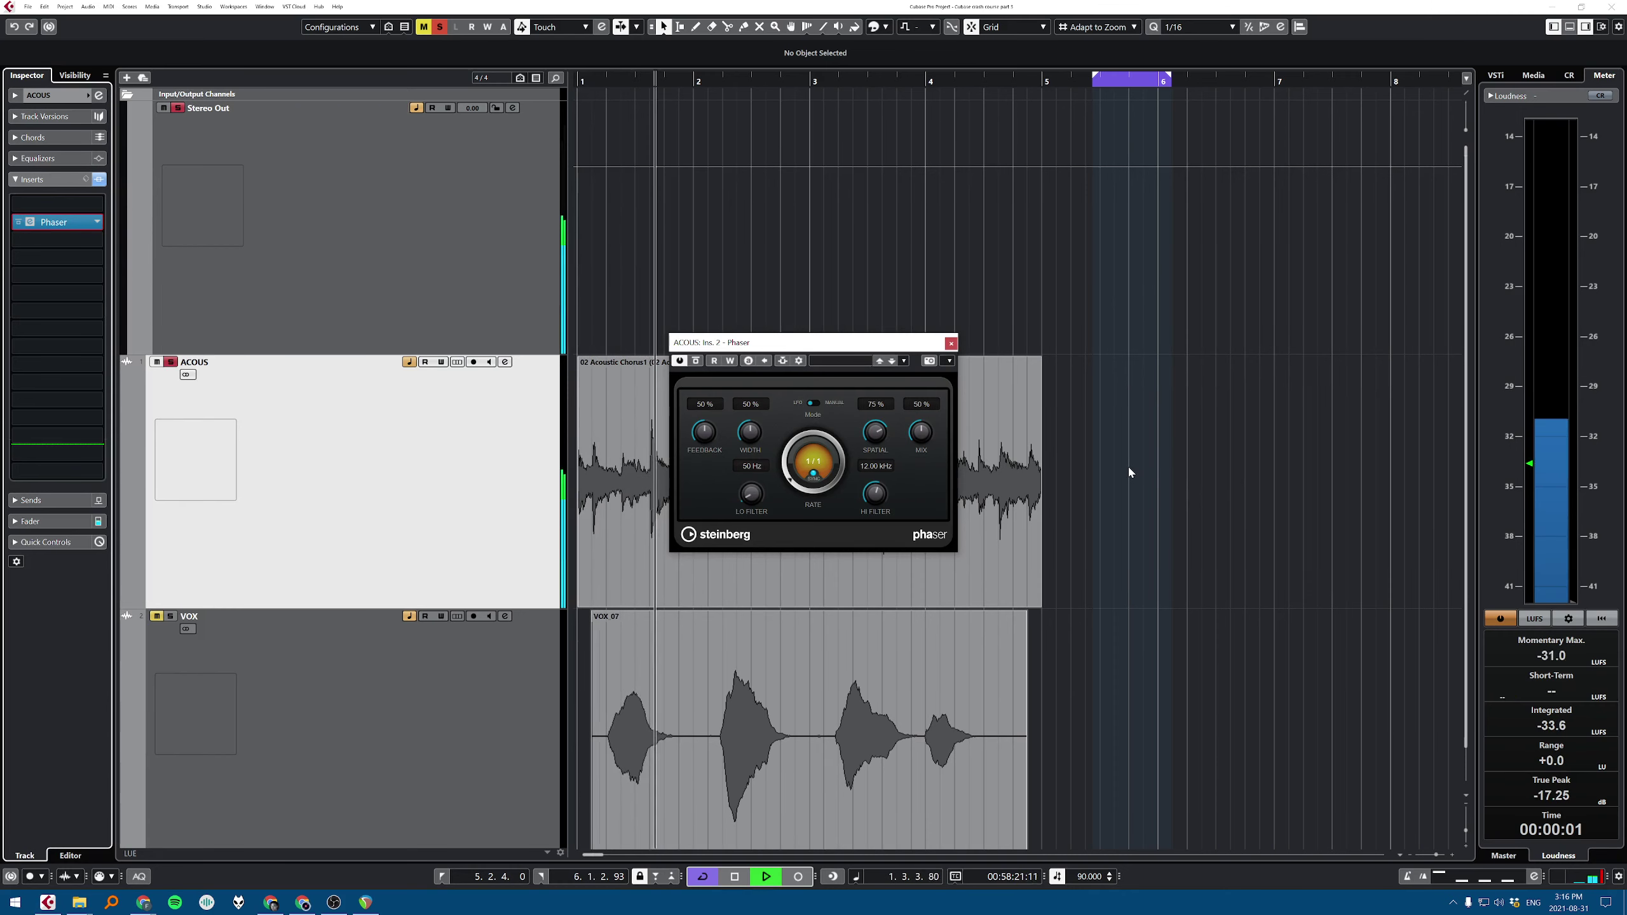
pyautogui.press('space')
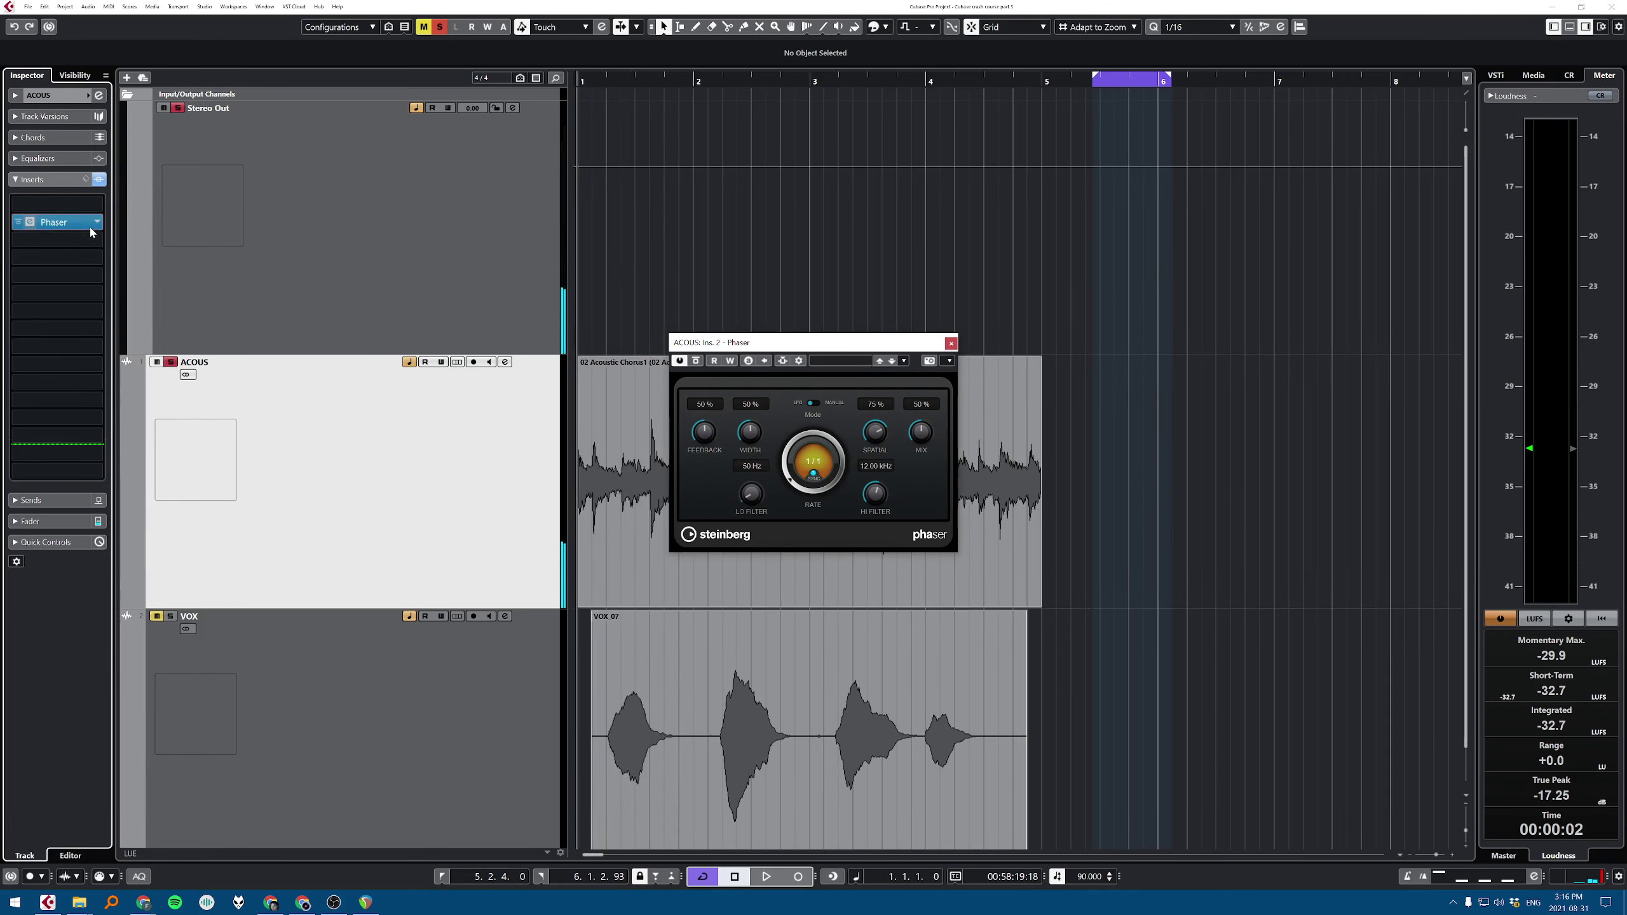
# Step: Replace Phaser with the Rotary modulation effect on the ACOUS track, move its window clear of the waveform and audition it
pyautogui.click(96, 222)
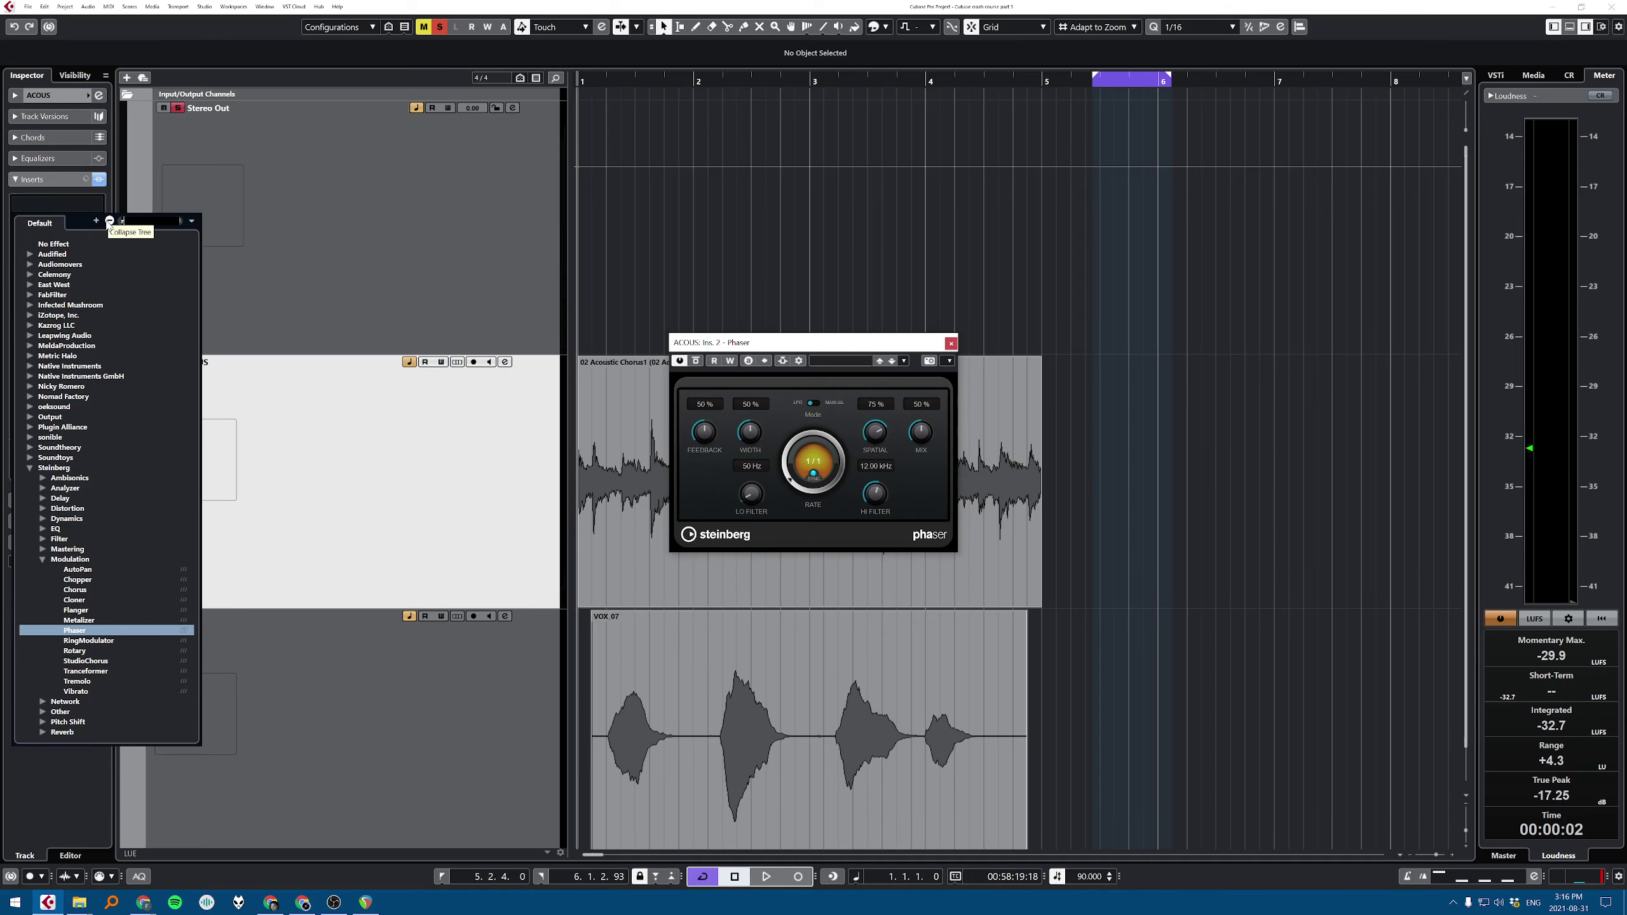
pyautogui.write('rotatory')
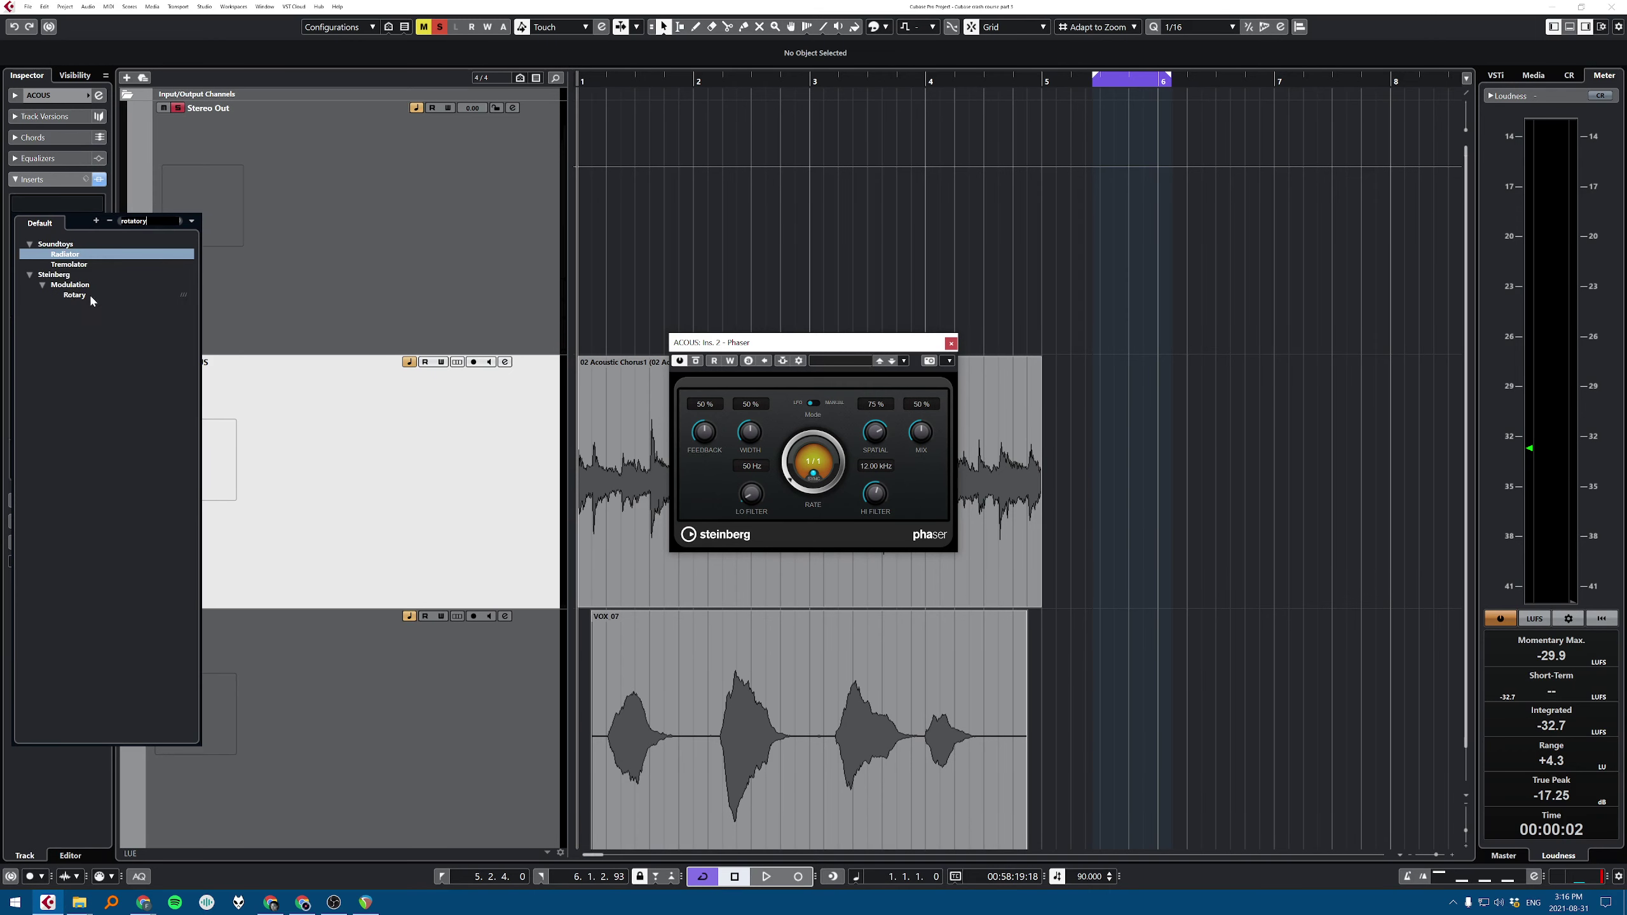
pyautogui.click(90, 297)
pyautogui.moveTo(835, 311); pyautogui.dragTo(1211, 204)
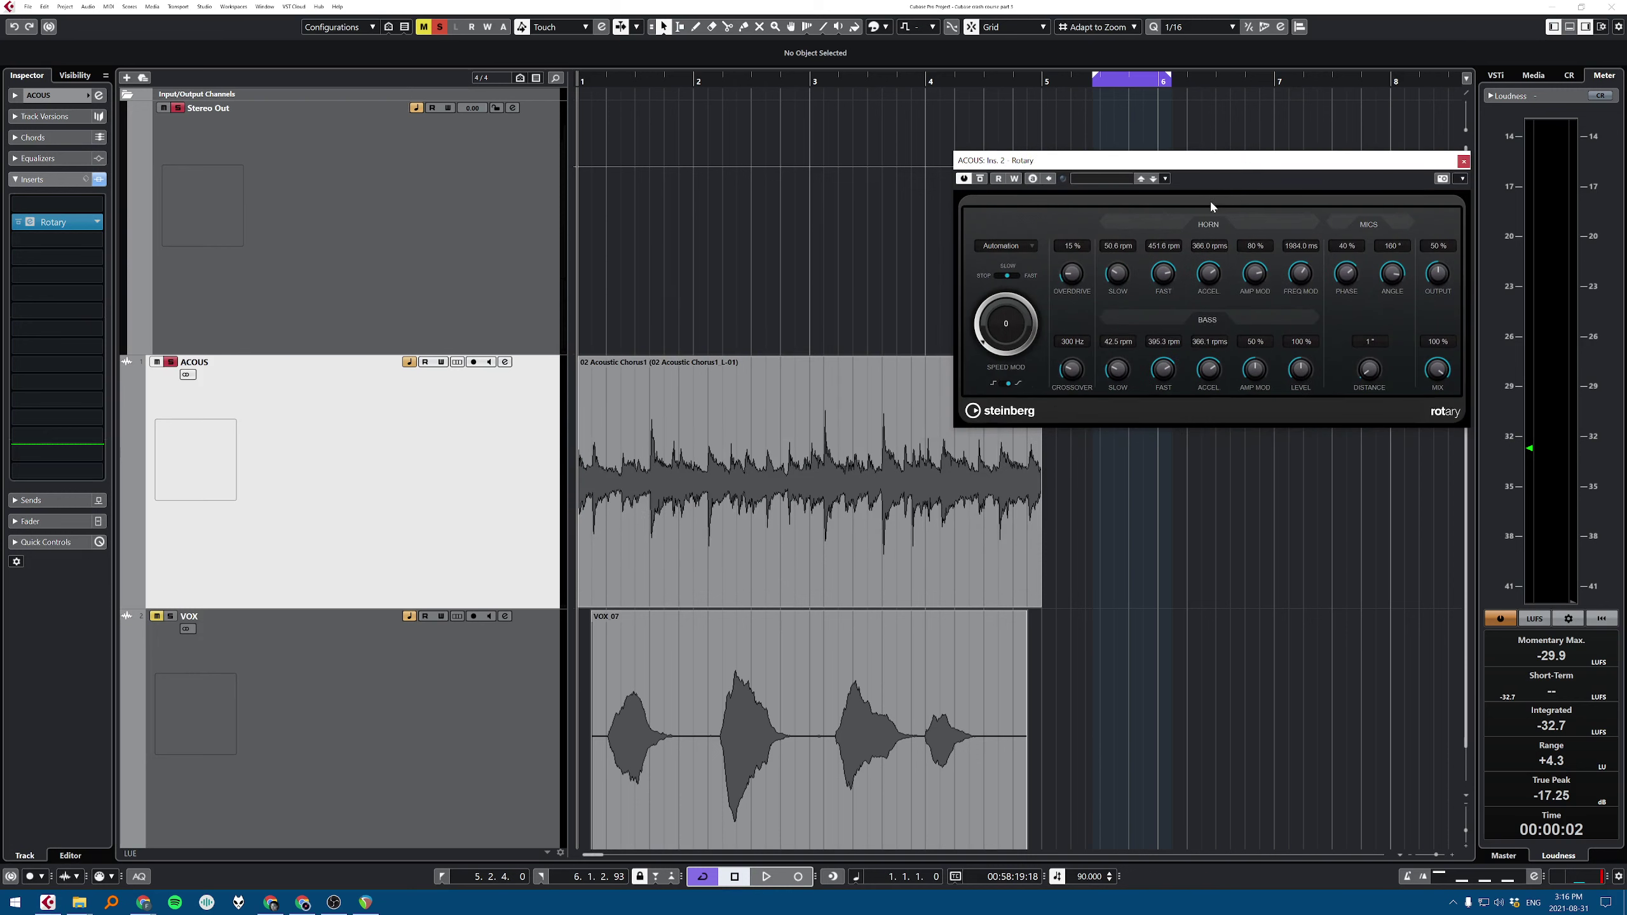
pyautogui.press('space')
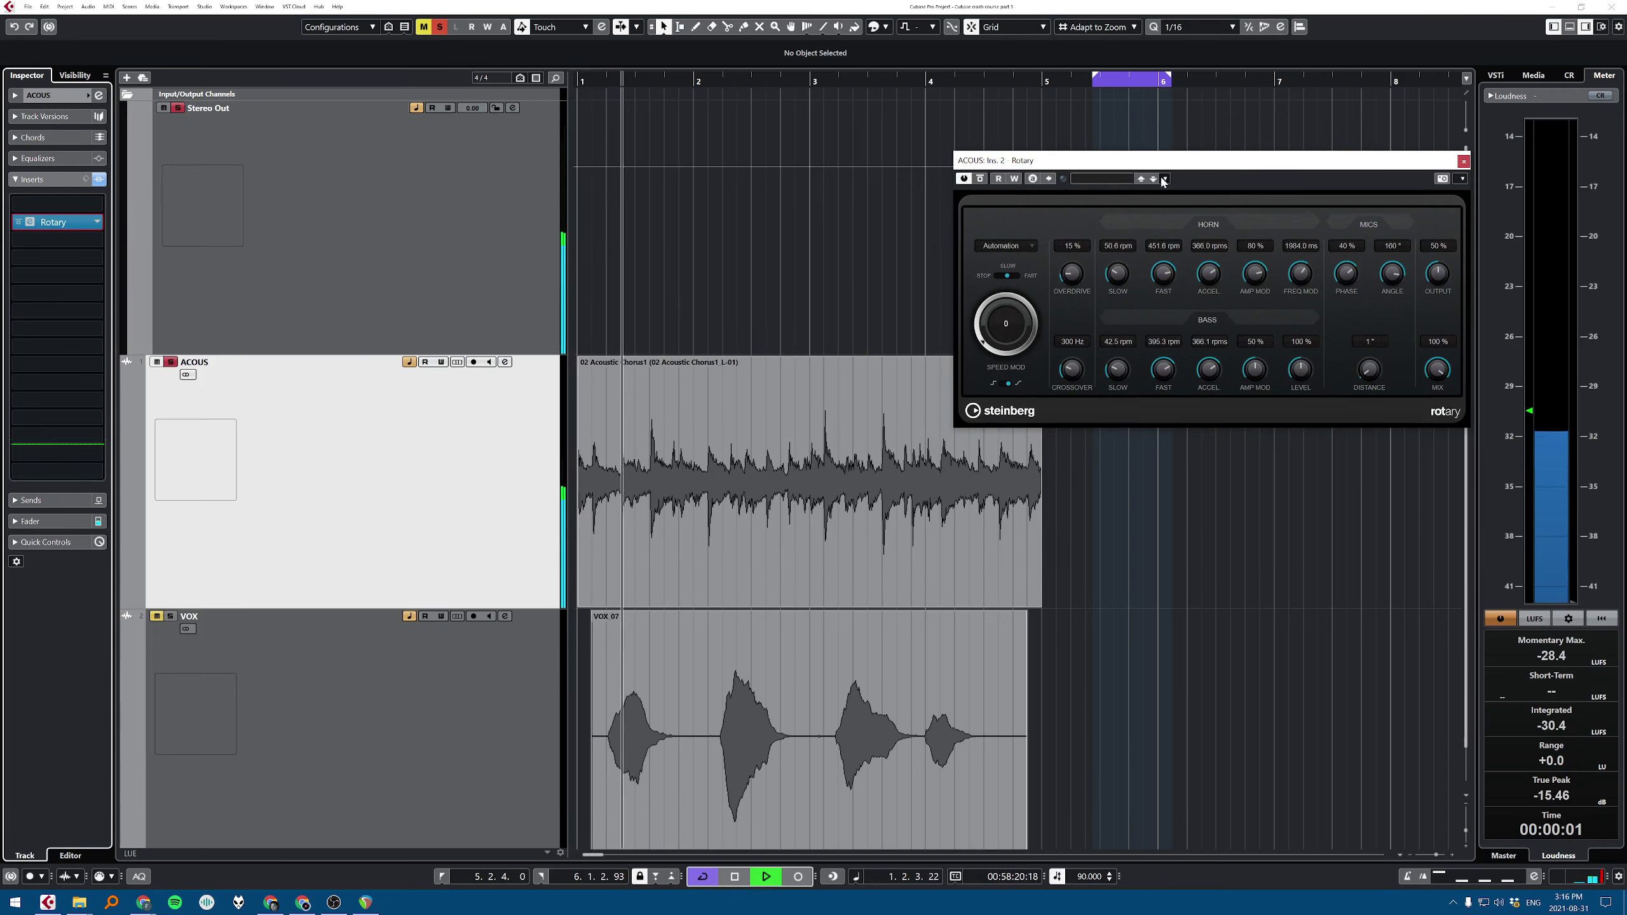
pyautogui.press('space')
# Step: Load Rotary's Gospel Church Organ preset and raise its mix to 100 % while auditioning
pyautogui.click(1113, 178)
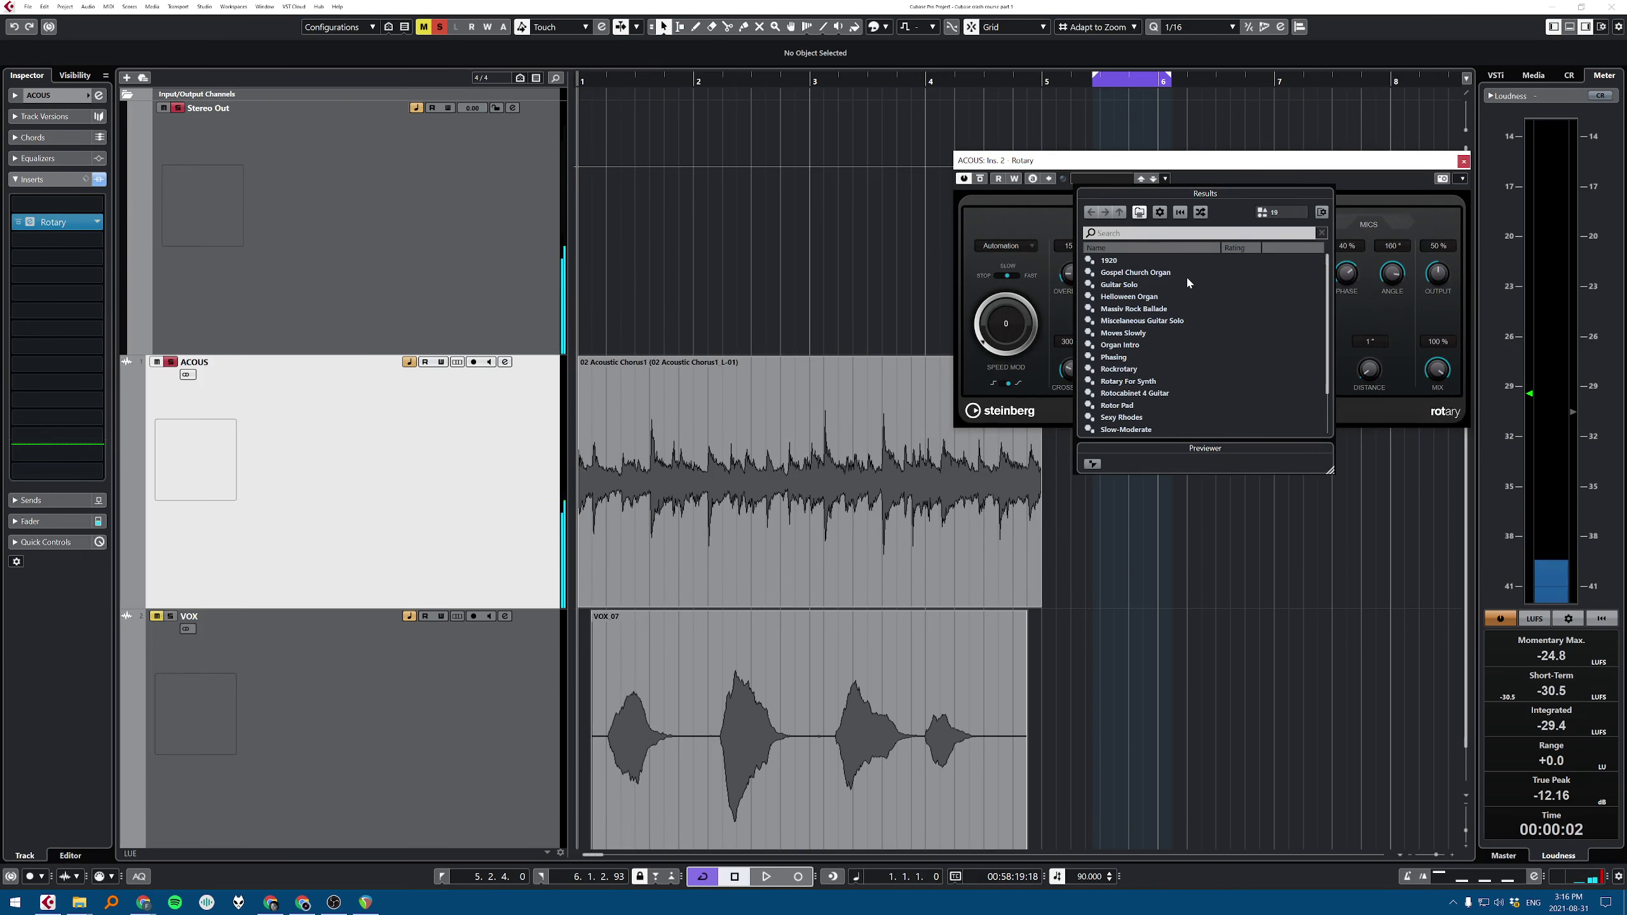
pyautogui.doubleClick(1178, 278)
pyautogui.press('space')
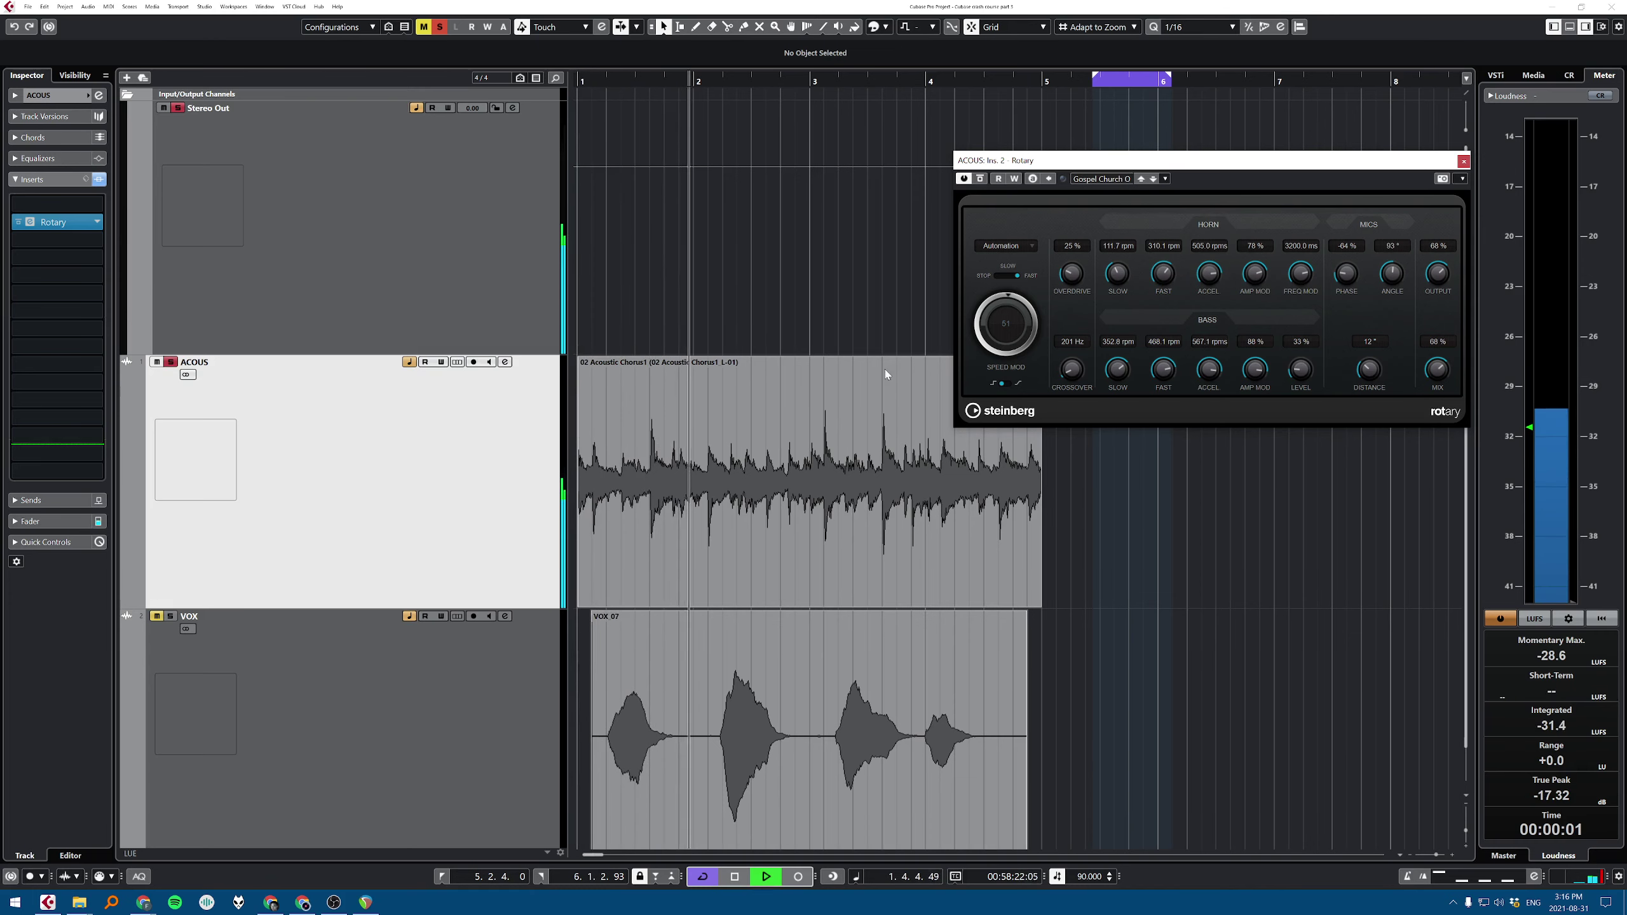
pyautogui.click(407, 753)
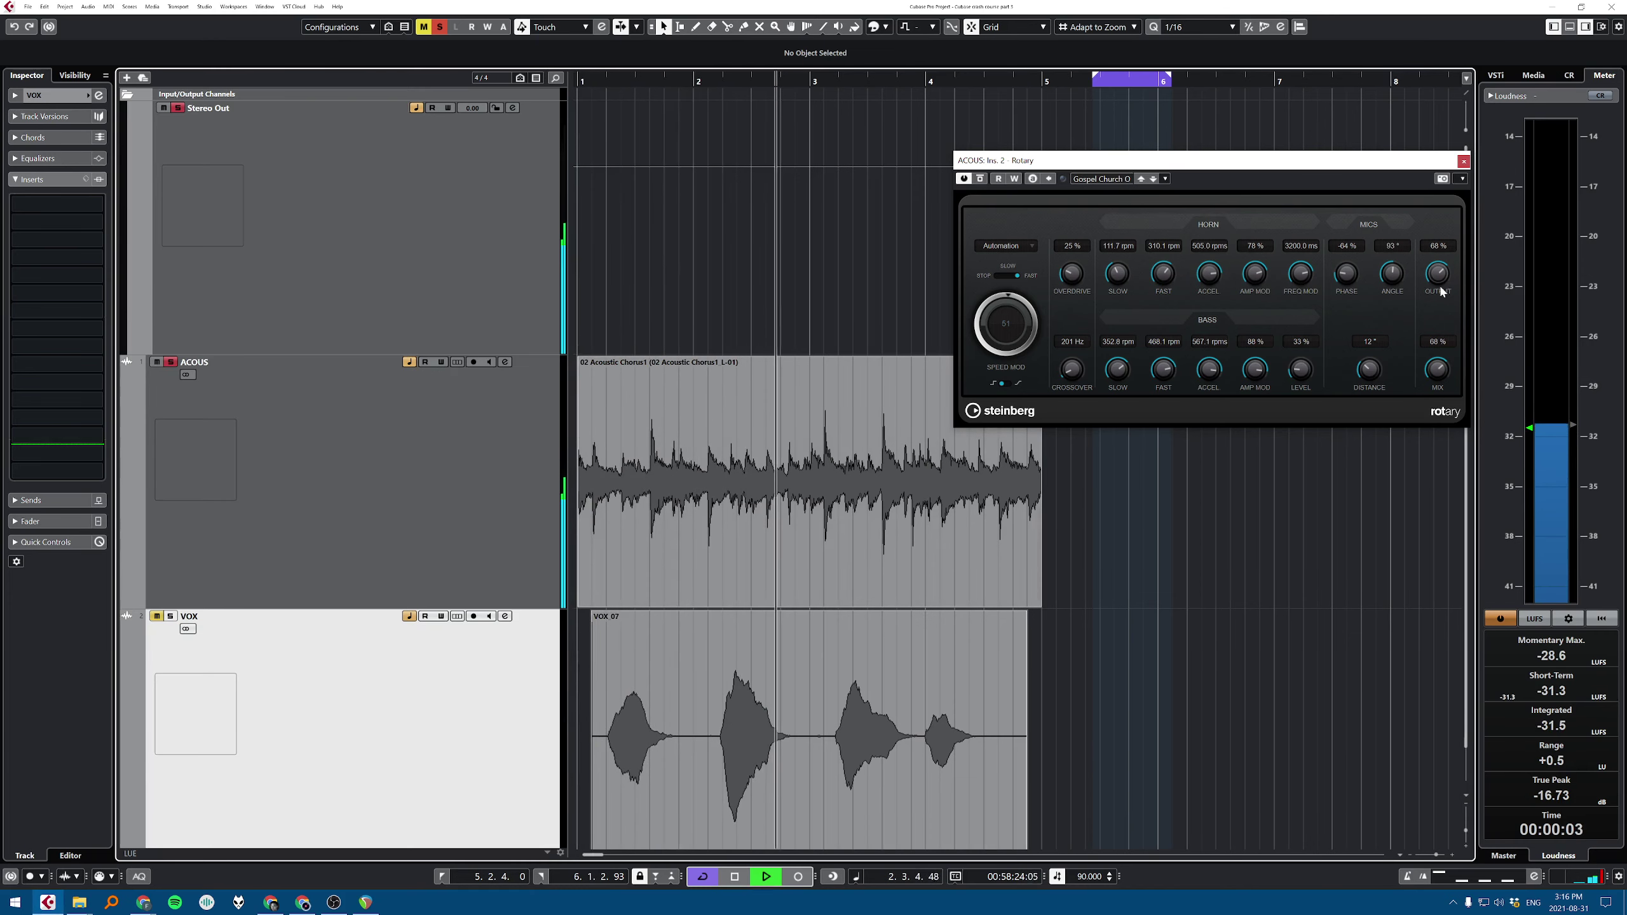
pyautogui.moveTo(1439, 369); pyautogui.dragTo(1454, 238)
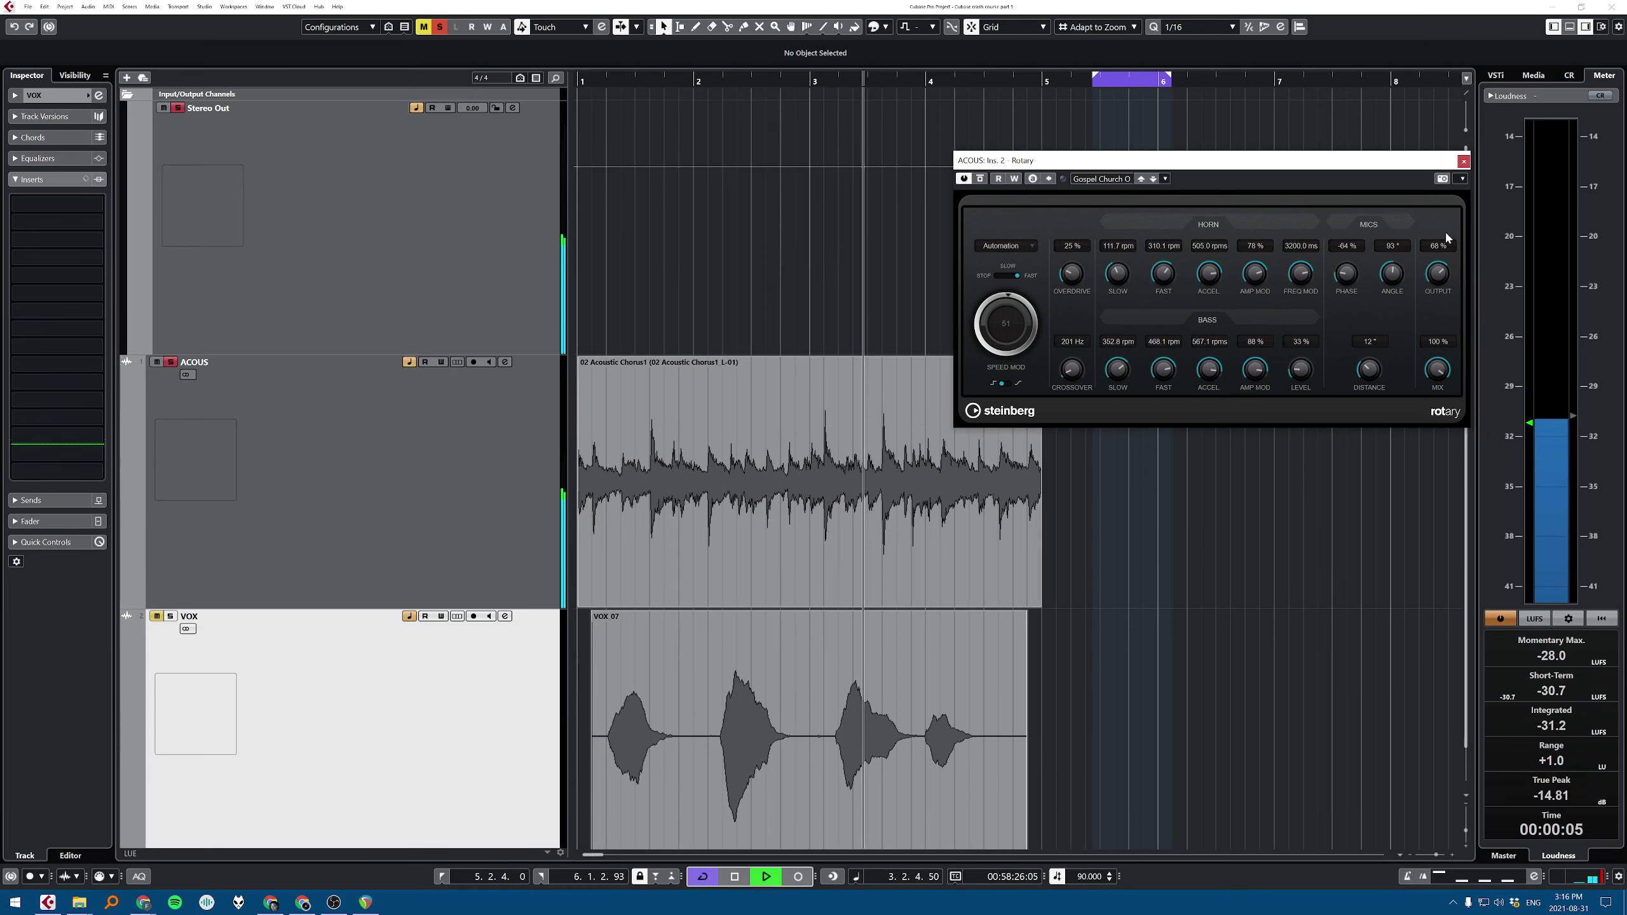
pyautogui.press('space')
# Step: Replace Rotary with the StudioChorus modulation effect on the ACOUS track and audition it
pyautogui.click(430, 437)
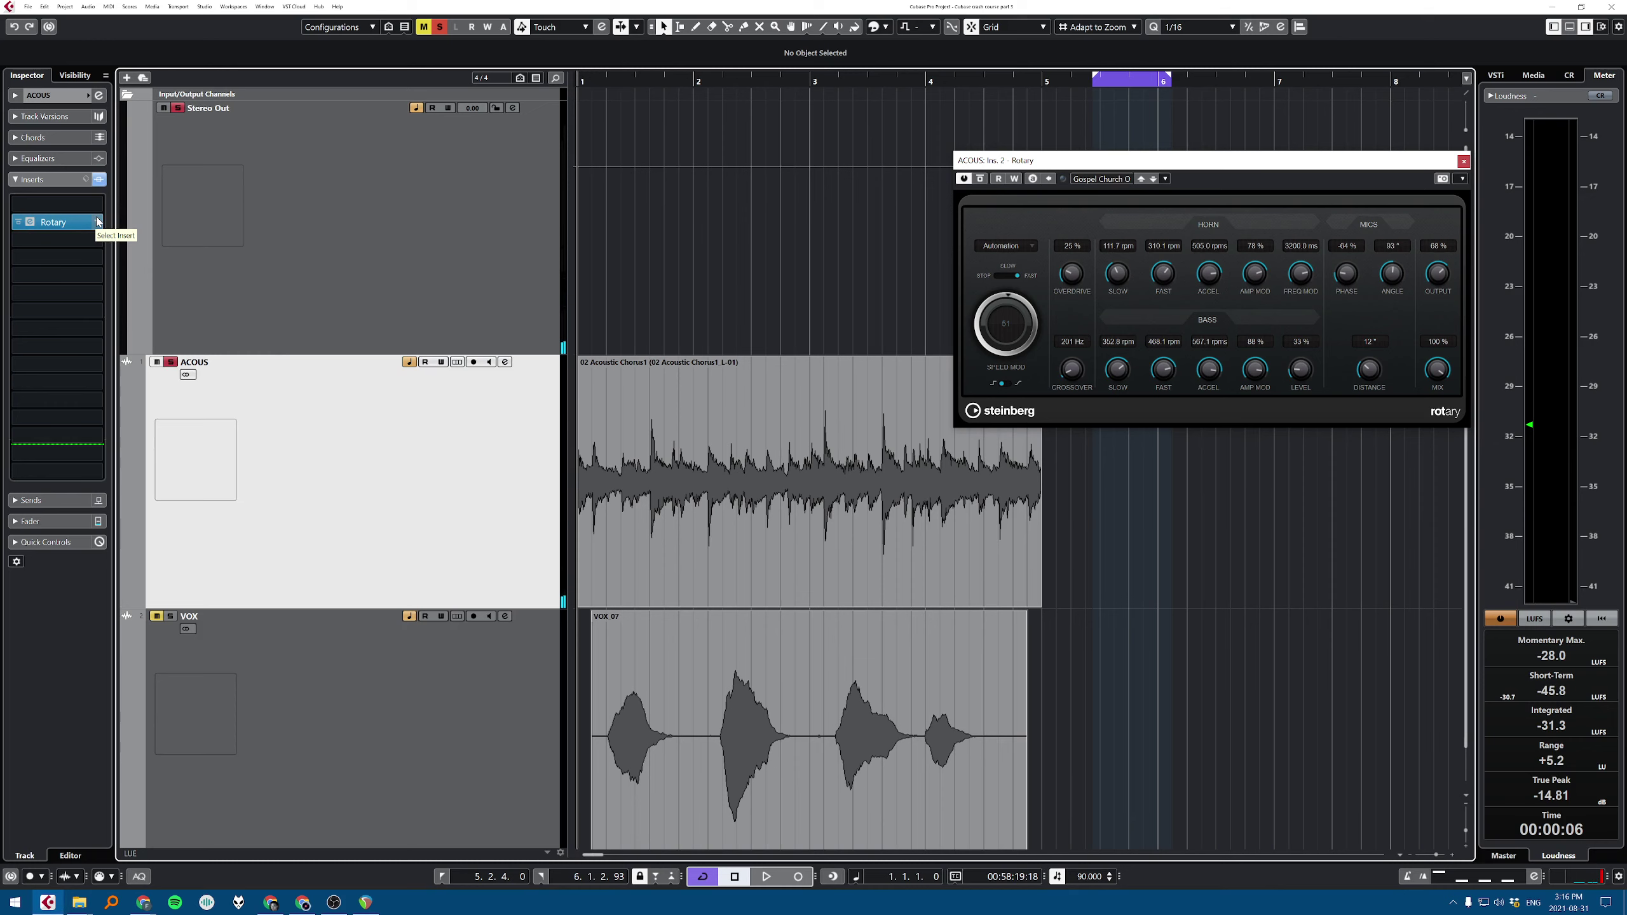
pyautogui.click(97, 222)
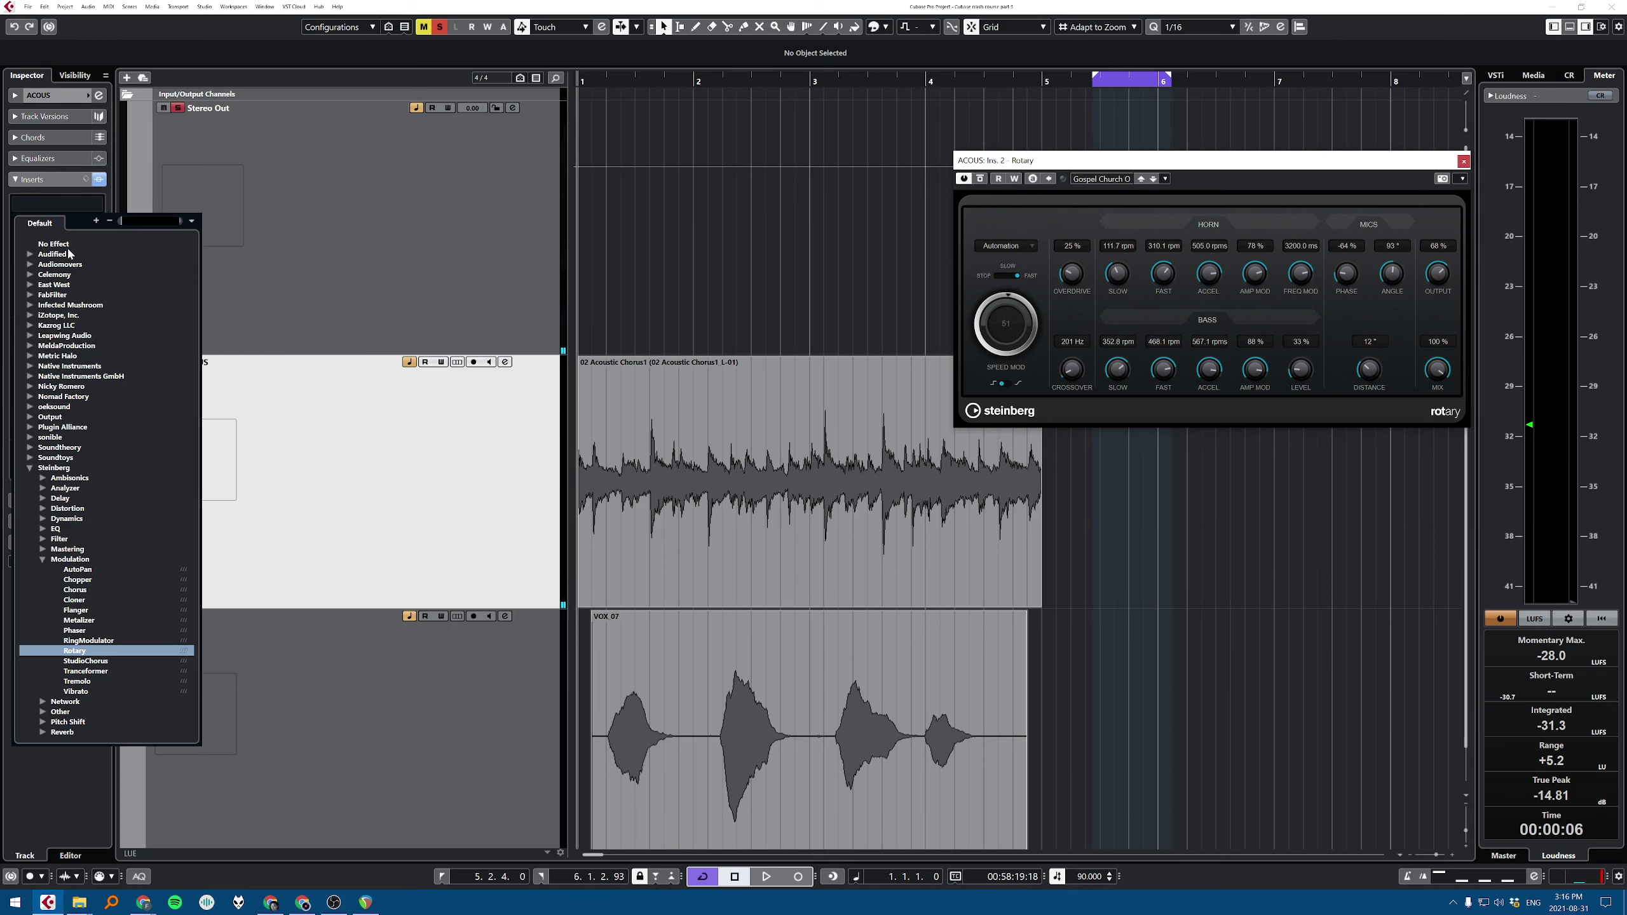
pyautogui.write('studioc')
pyautogui.press('Return')
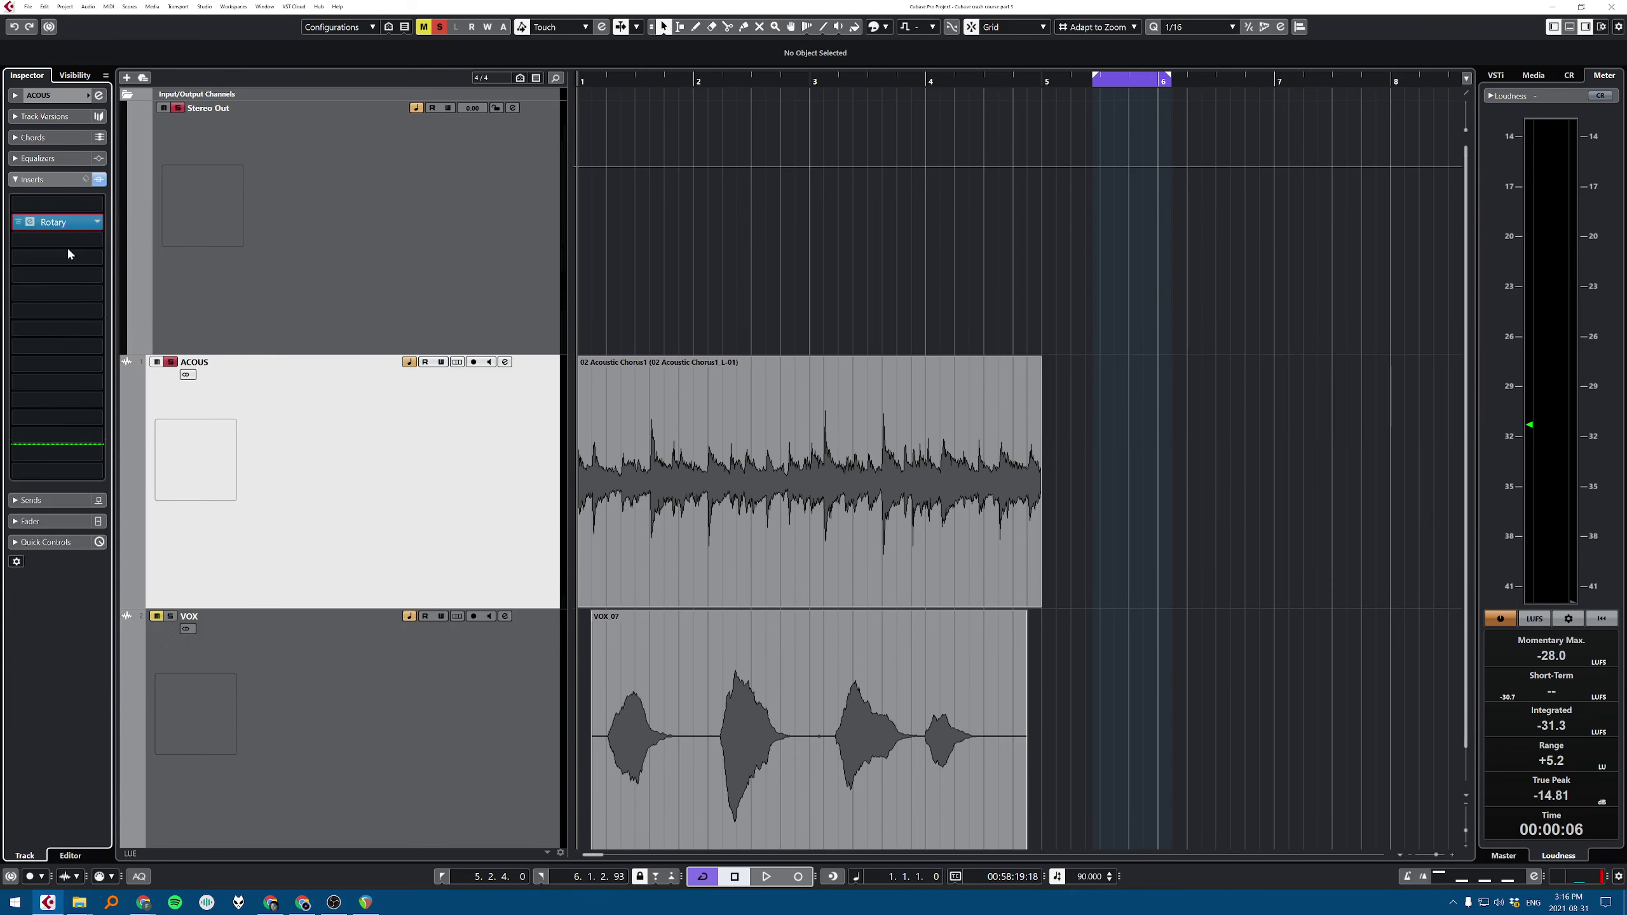
pyautogui.moveTo(1150, 553); pyautogui.dragTo(1044, 229)
pyautogui.press('space')
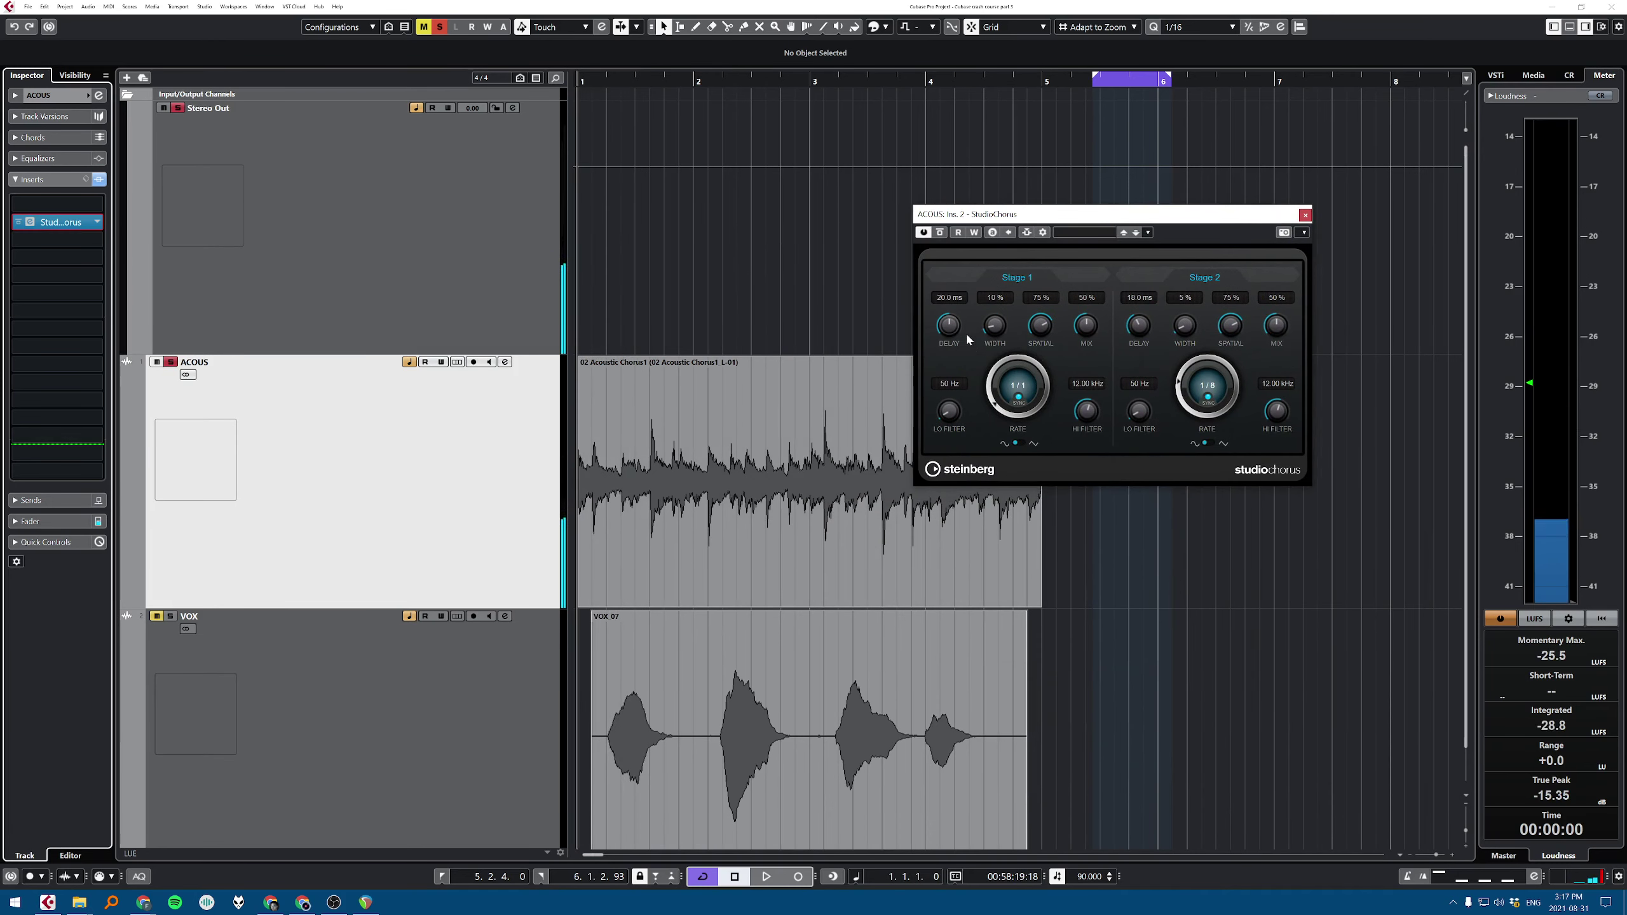
# Step: Replace StudioChorus with the Tremolo modulation effect on the ACOUS track and move its window aside
pyautogui.click(98, 221)
pyautogui.write('flanger')
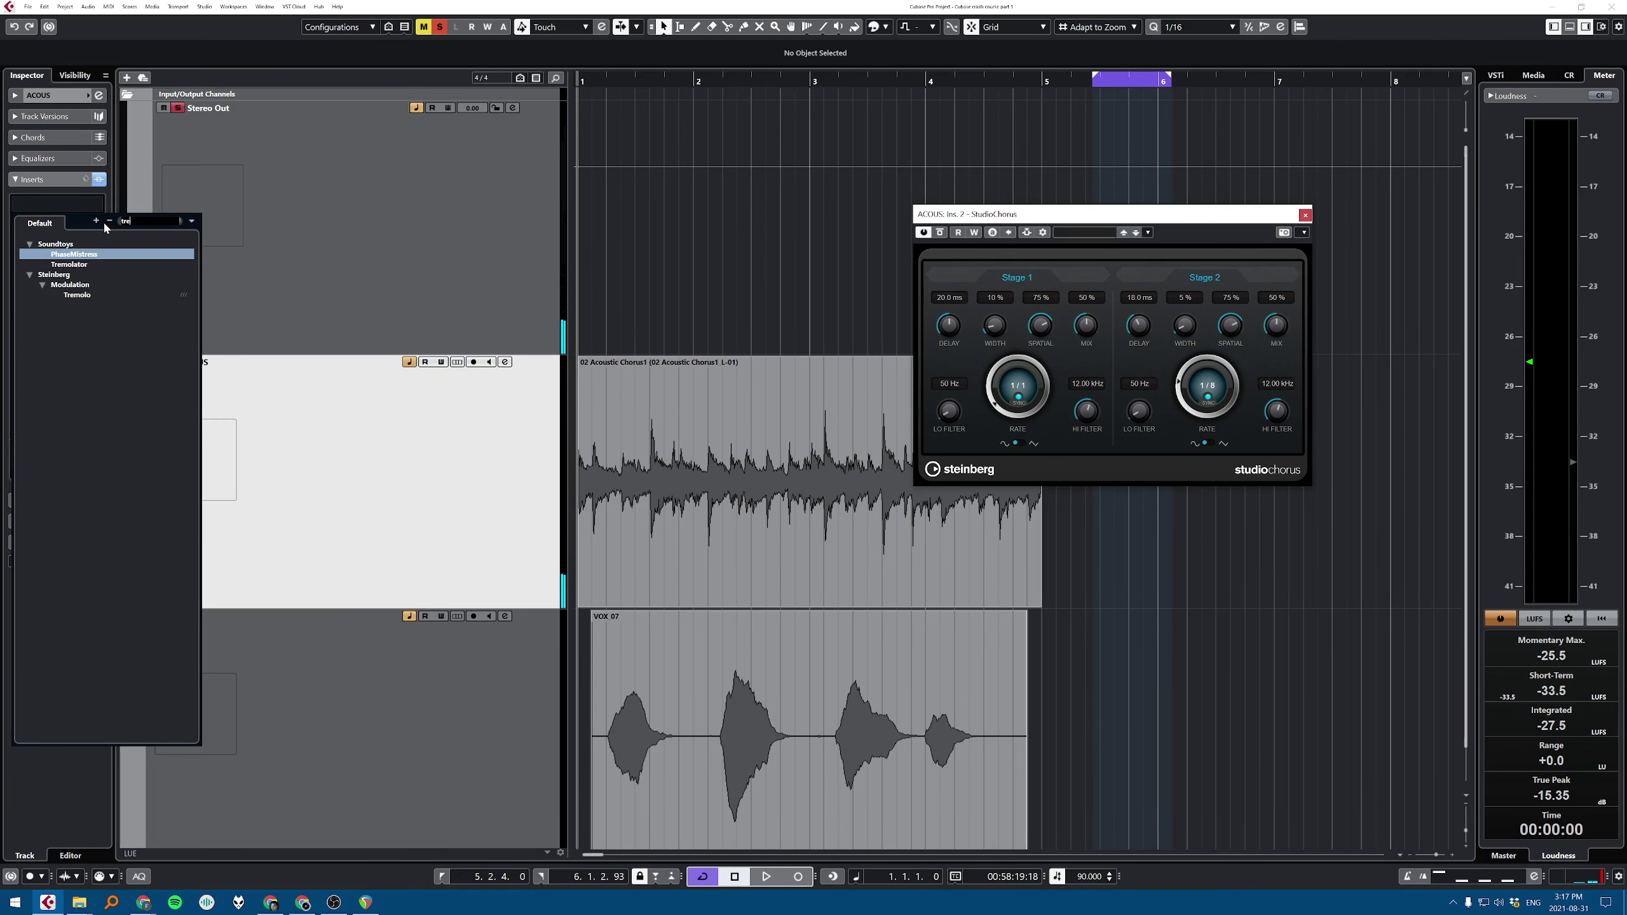
pyautogui.press('Return')
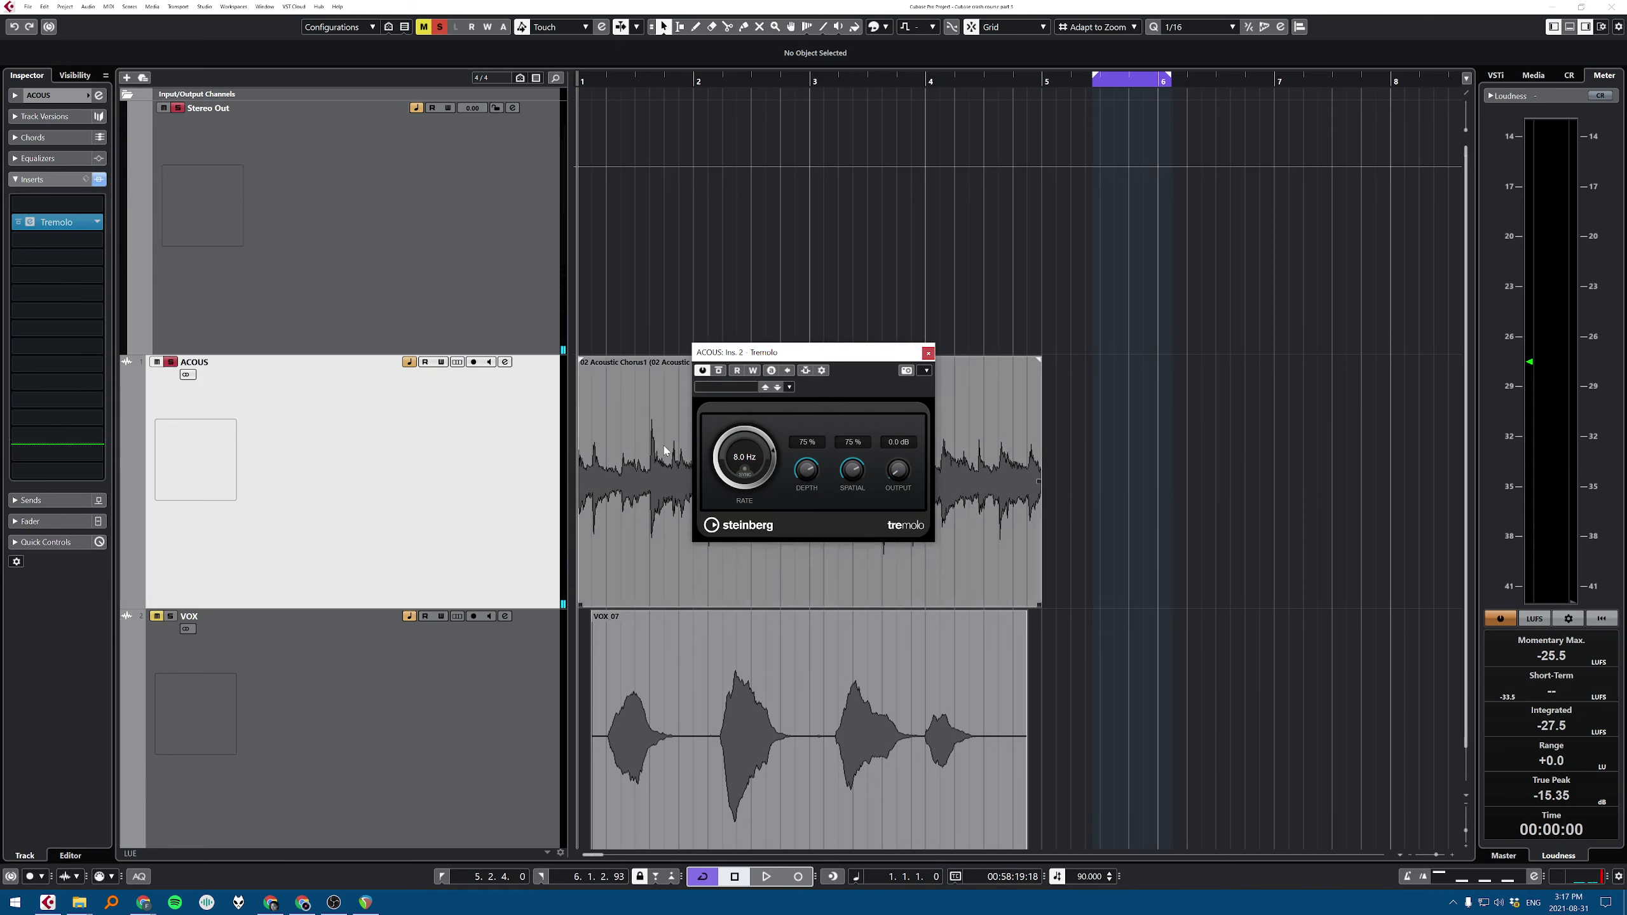
pyautogui.moveTo(852, 364); pyautogui.dragTo(979, 274)
# Step: Set Tremolo's depth to 100 % and spatial to 0 % during playback, ending with playback stopped
pyautogui.press('space')
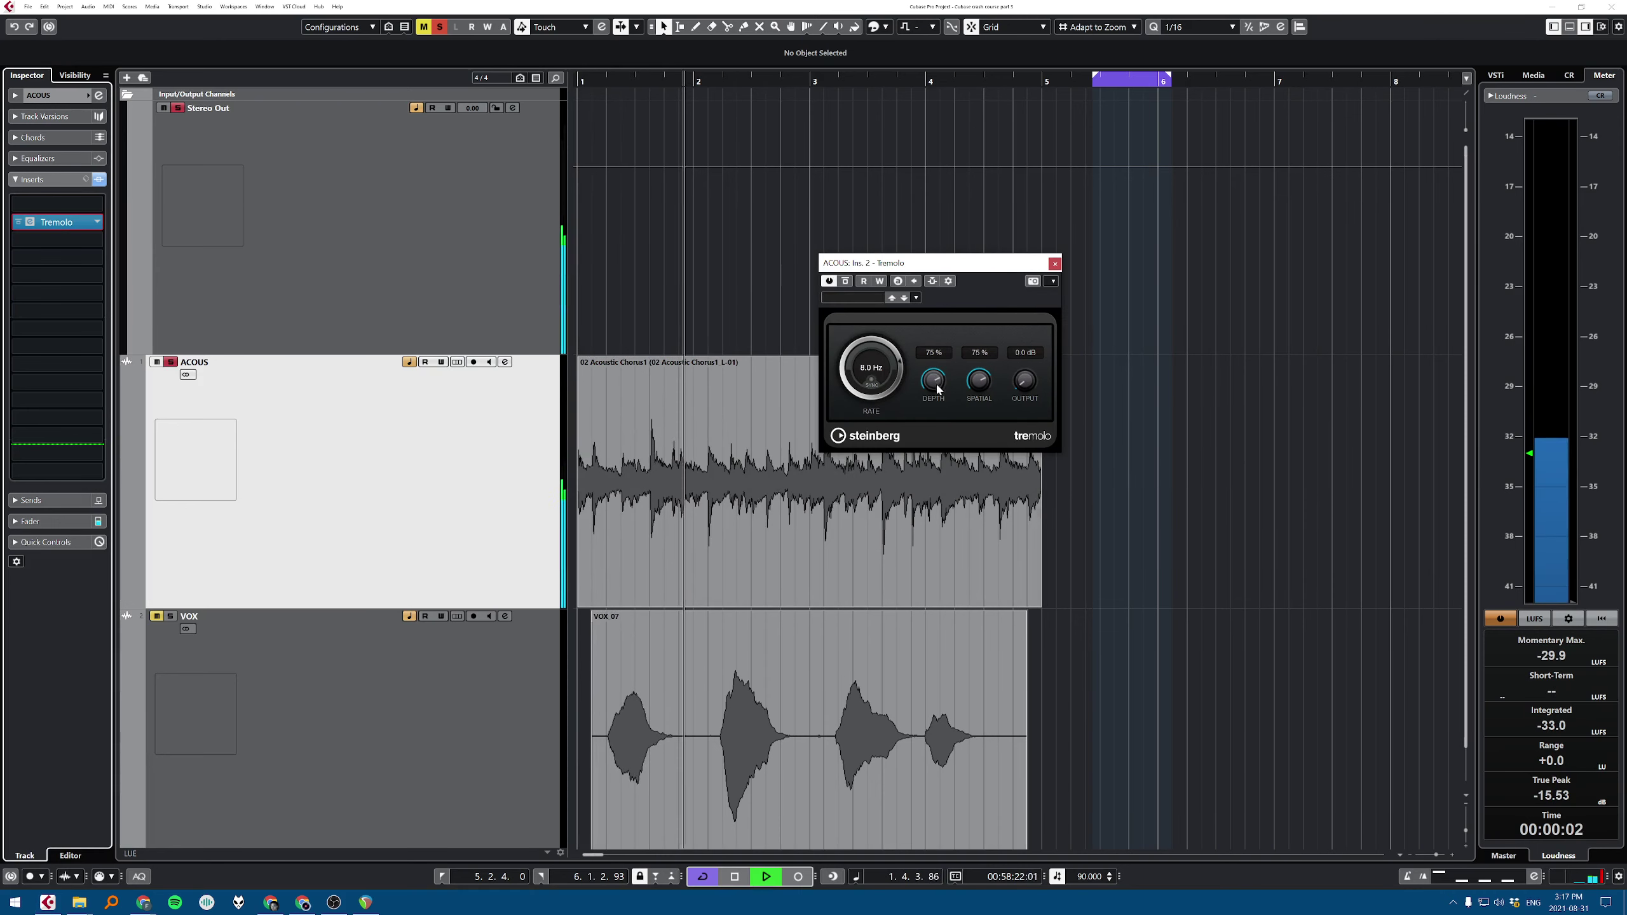
pyautogui.moveTo(936, 384); pyautogui.dragTo(980, 302)
pyautogui.moveTo(982, 383); pyautogui.dragTo(938, 558)
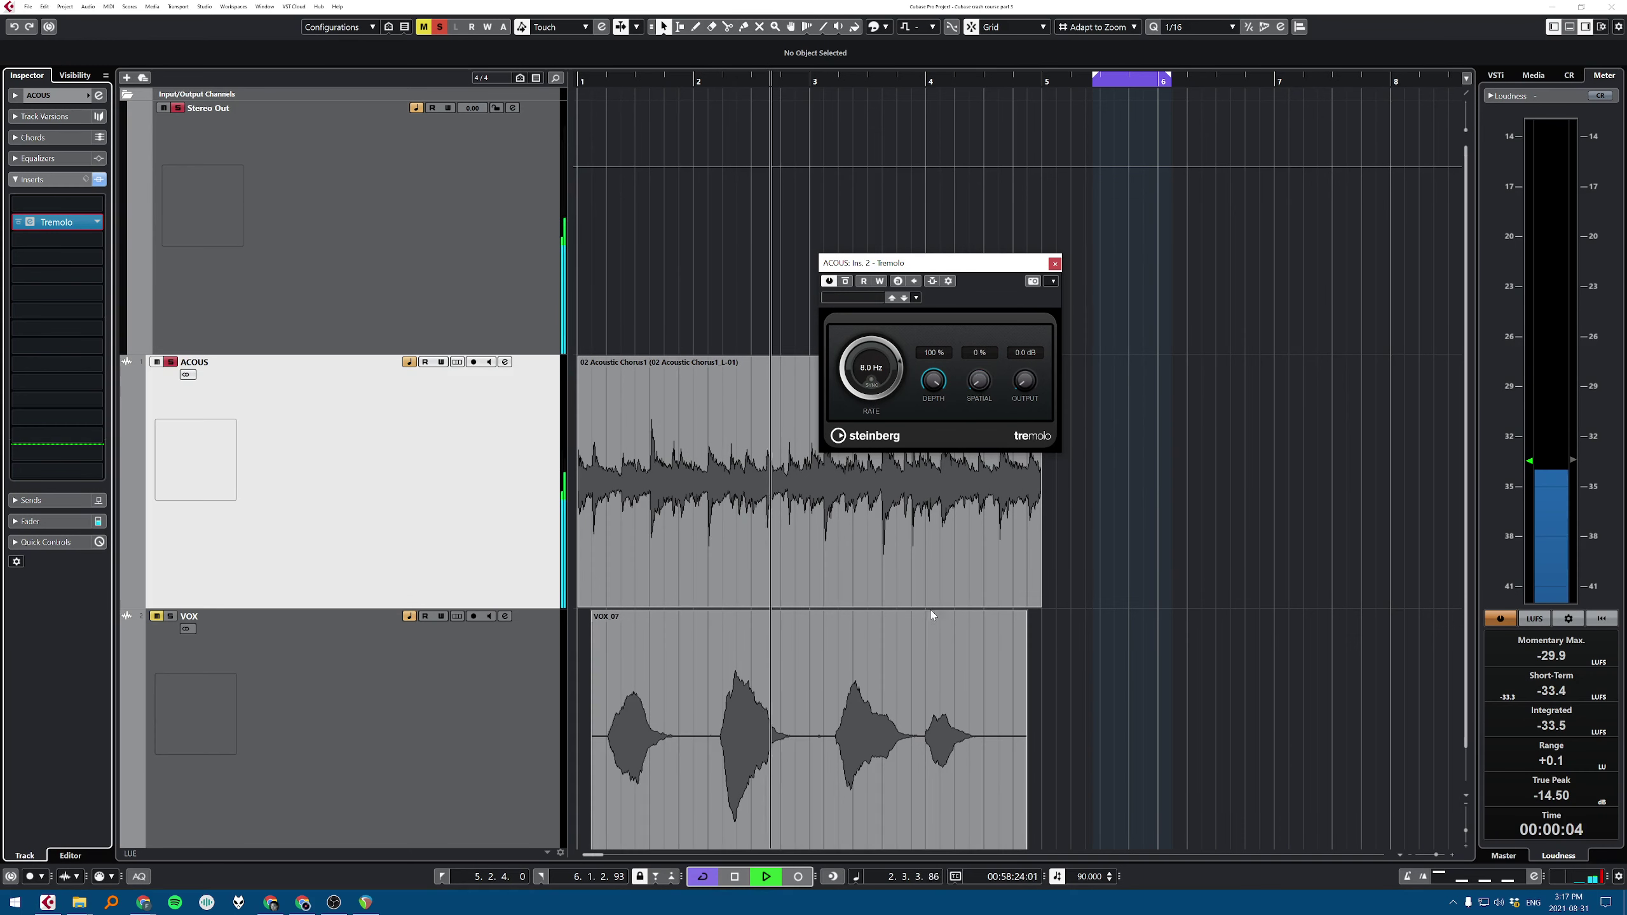
pyautogui.press('space')
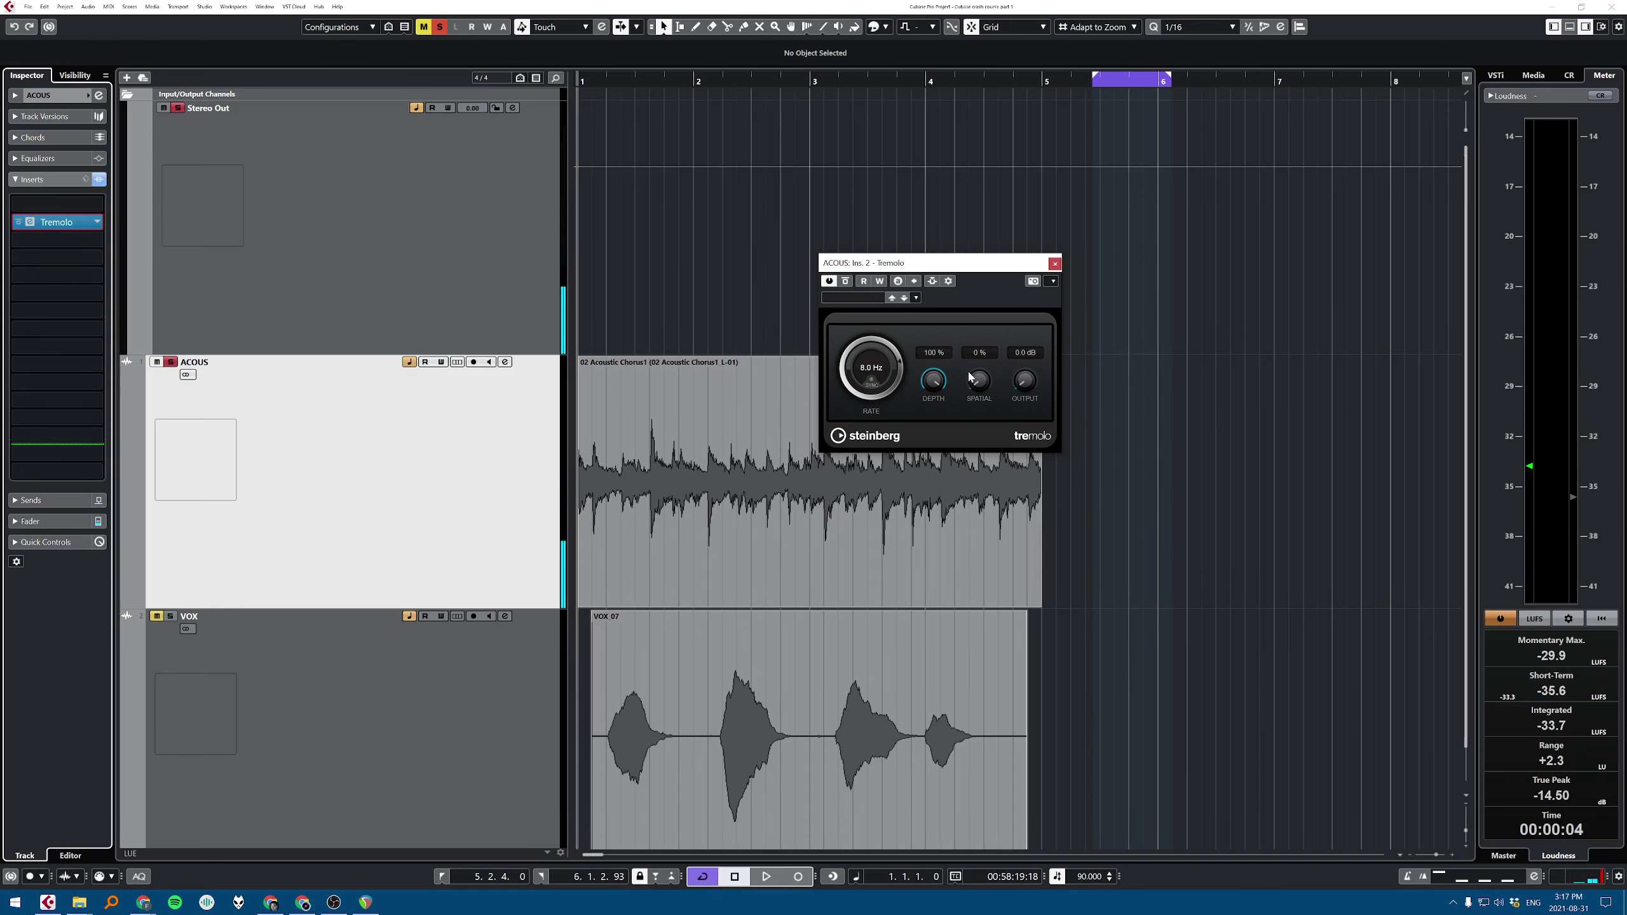
# Step: Sync Tremolo's rate to the tempo and audition it at 1/4 and 1/16
pyautogui.press('space')
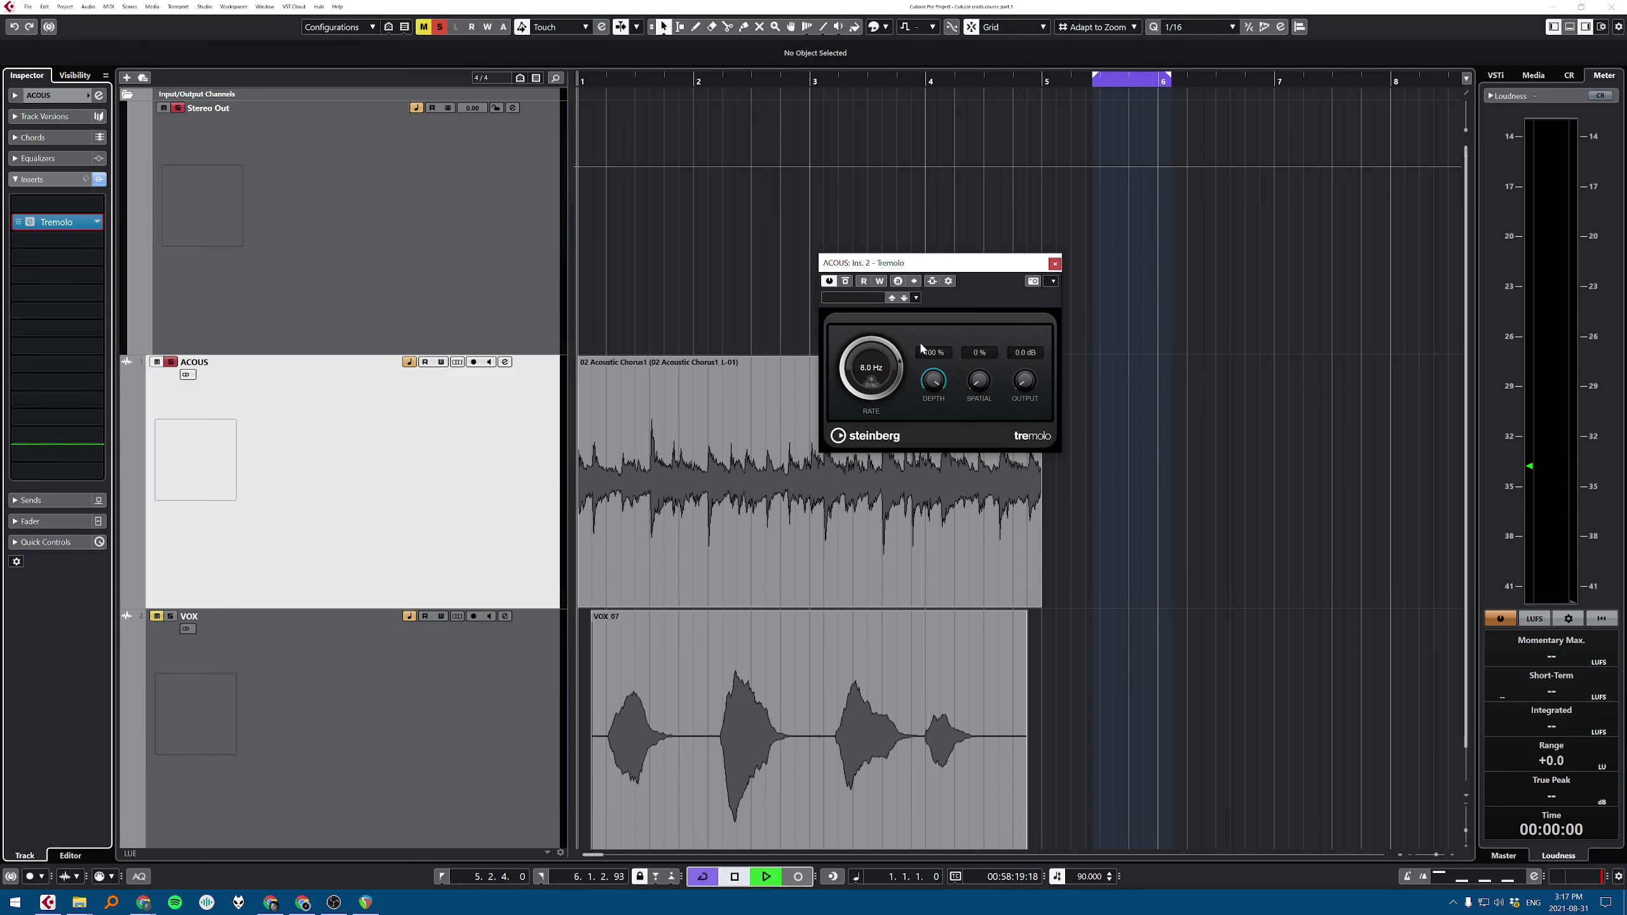
pyautogui.click(872, 384)
pyautogui.moveTo(872, 383); pyautogui.dragTo(853, 384)
pyautogui.press('space')
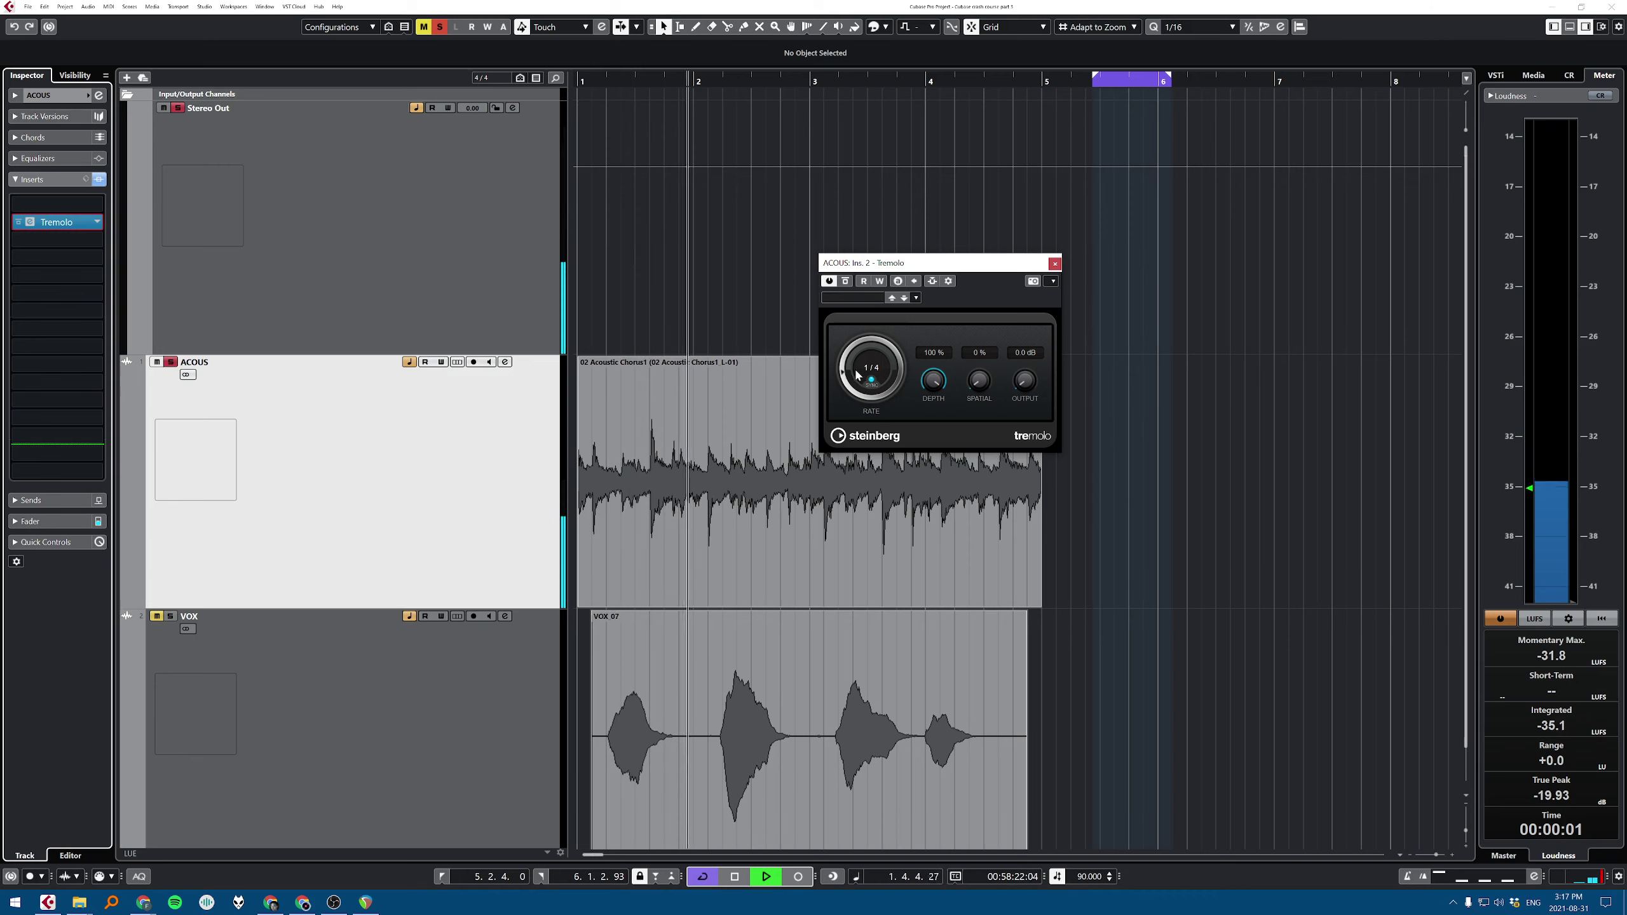
pyautogui.moveTo(854, 378); pyautogui.dragTo(370, 315)
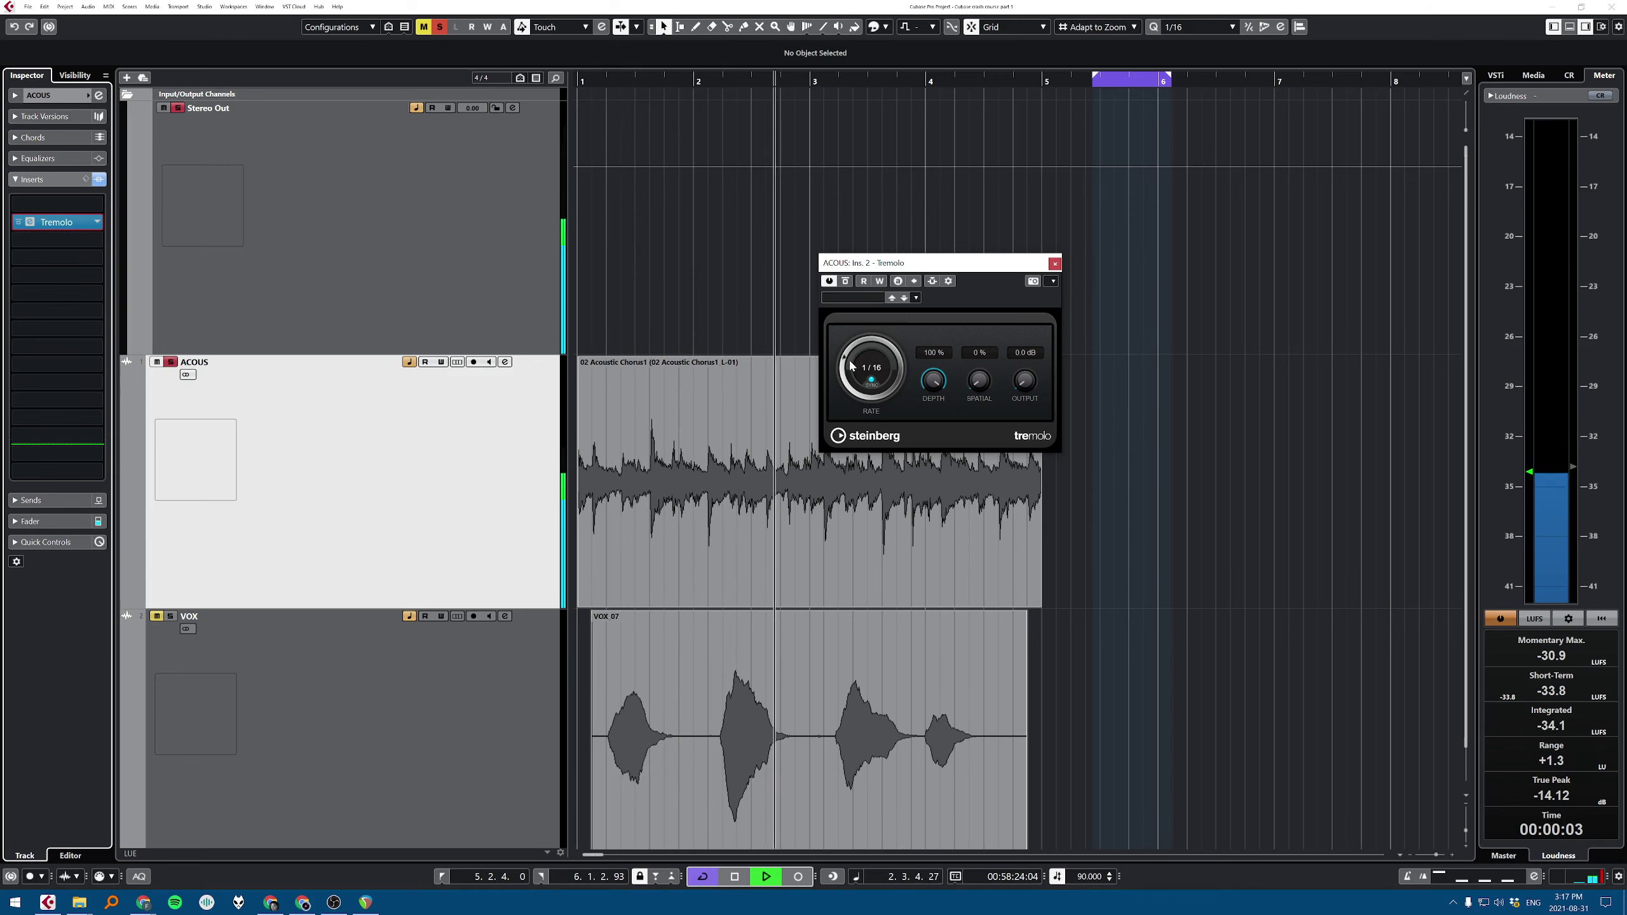
pyautogui.press('space')
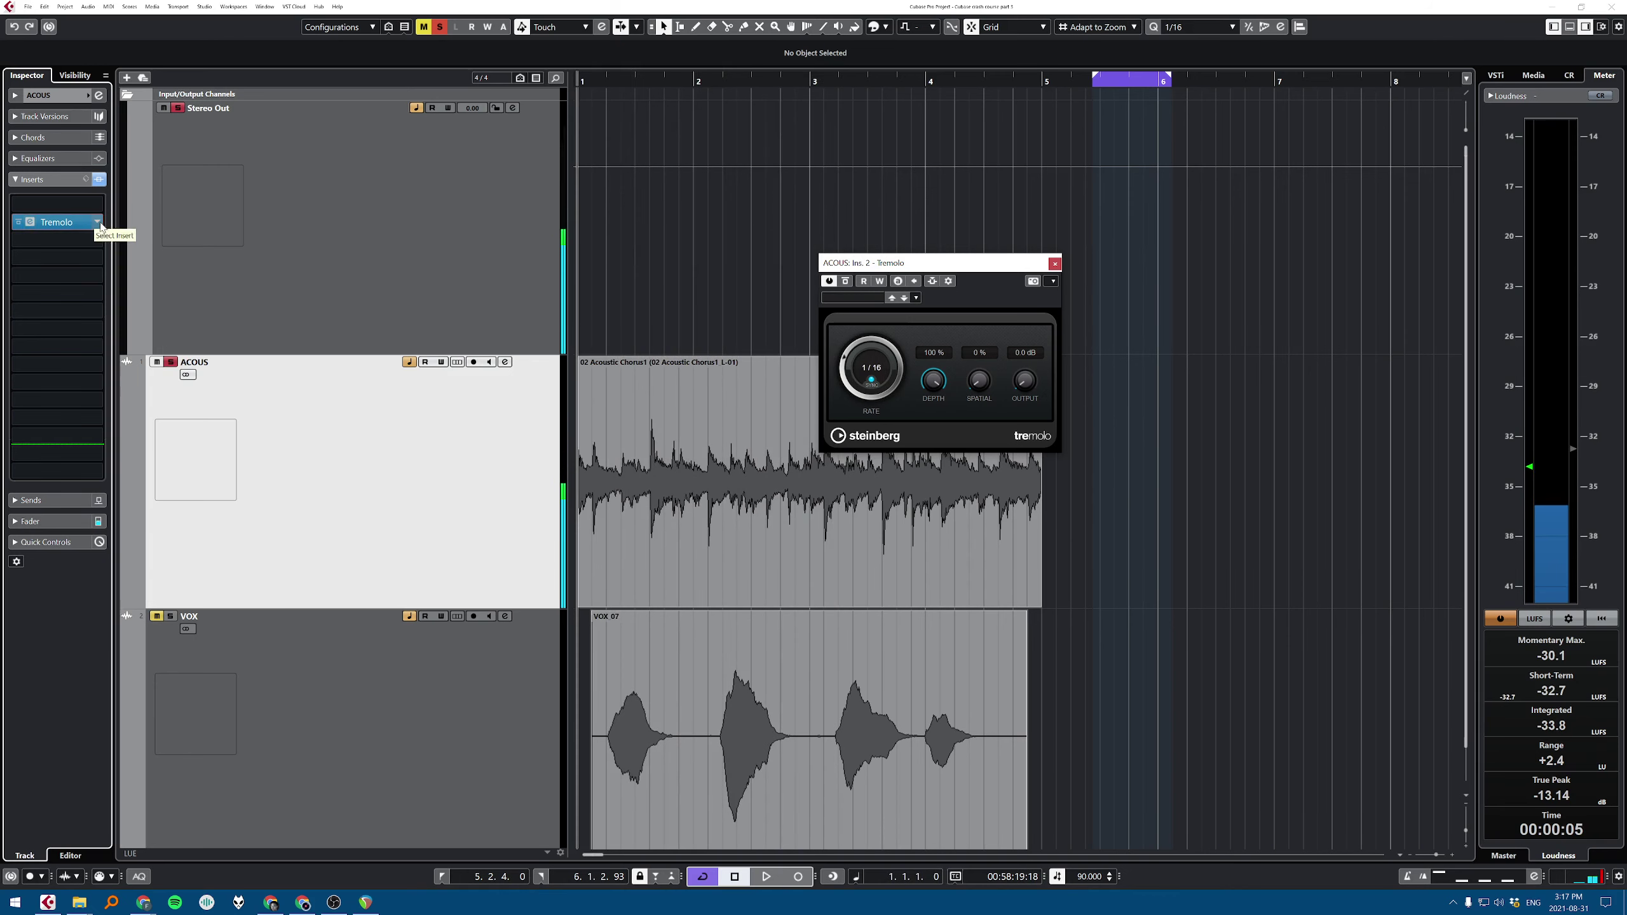
# Step: Replace Tremolo with the Vibrato modulation effect on the ACOUS track, move its window up and audition it
pyautogui.click(97, 222)
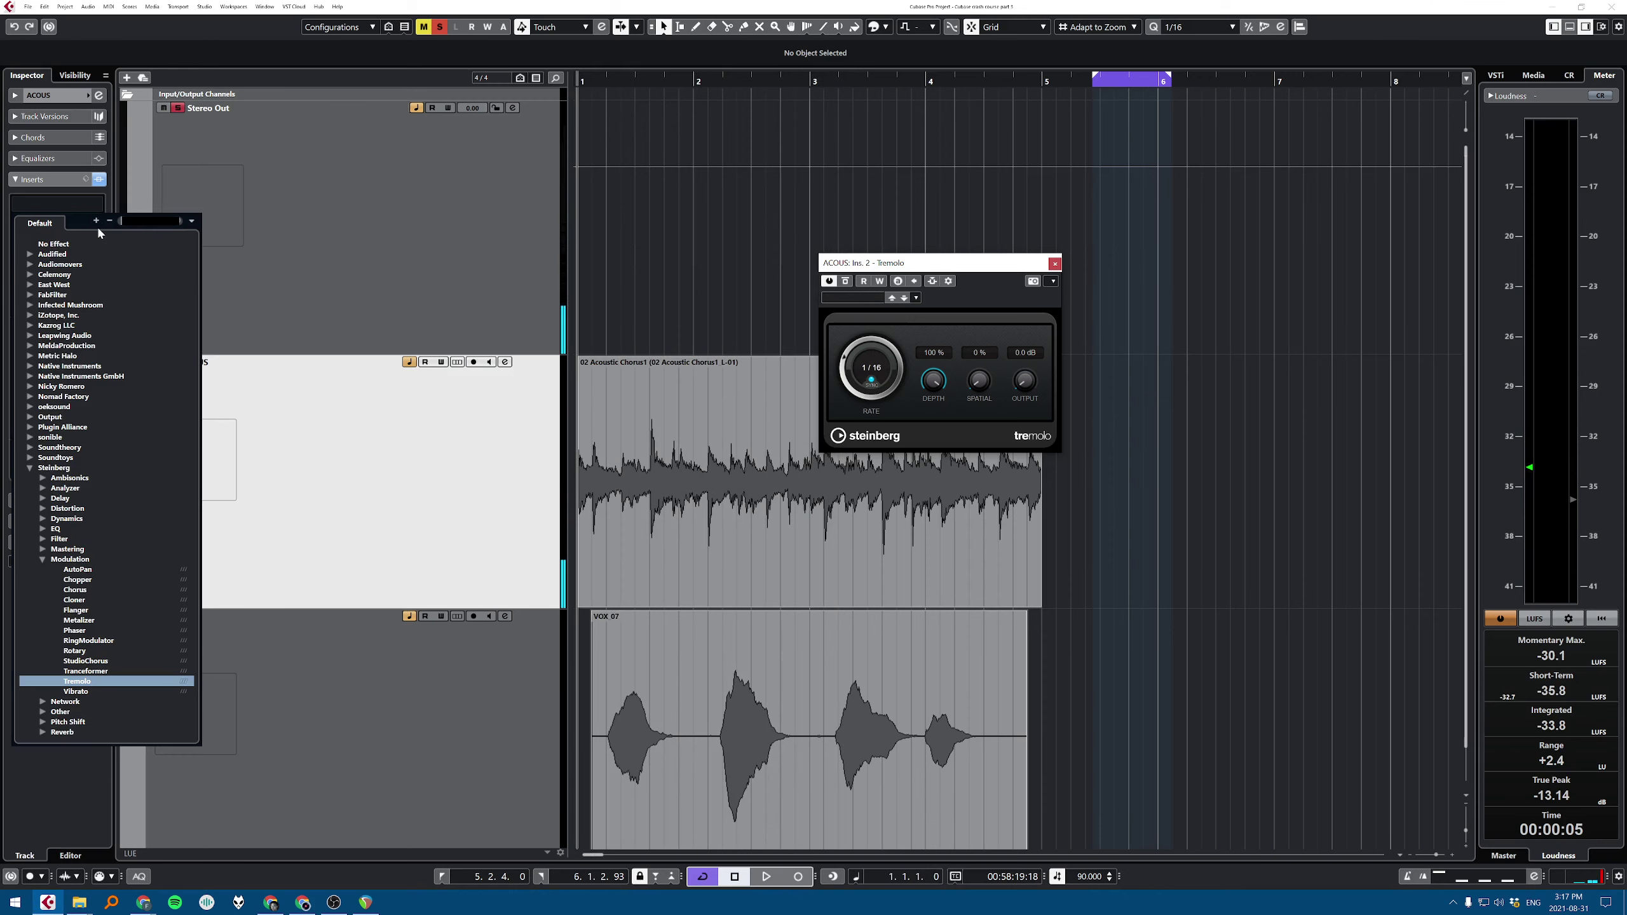
pyautogui.write('vibra')
pyautogui.press('Return')
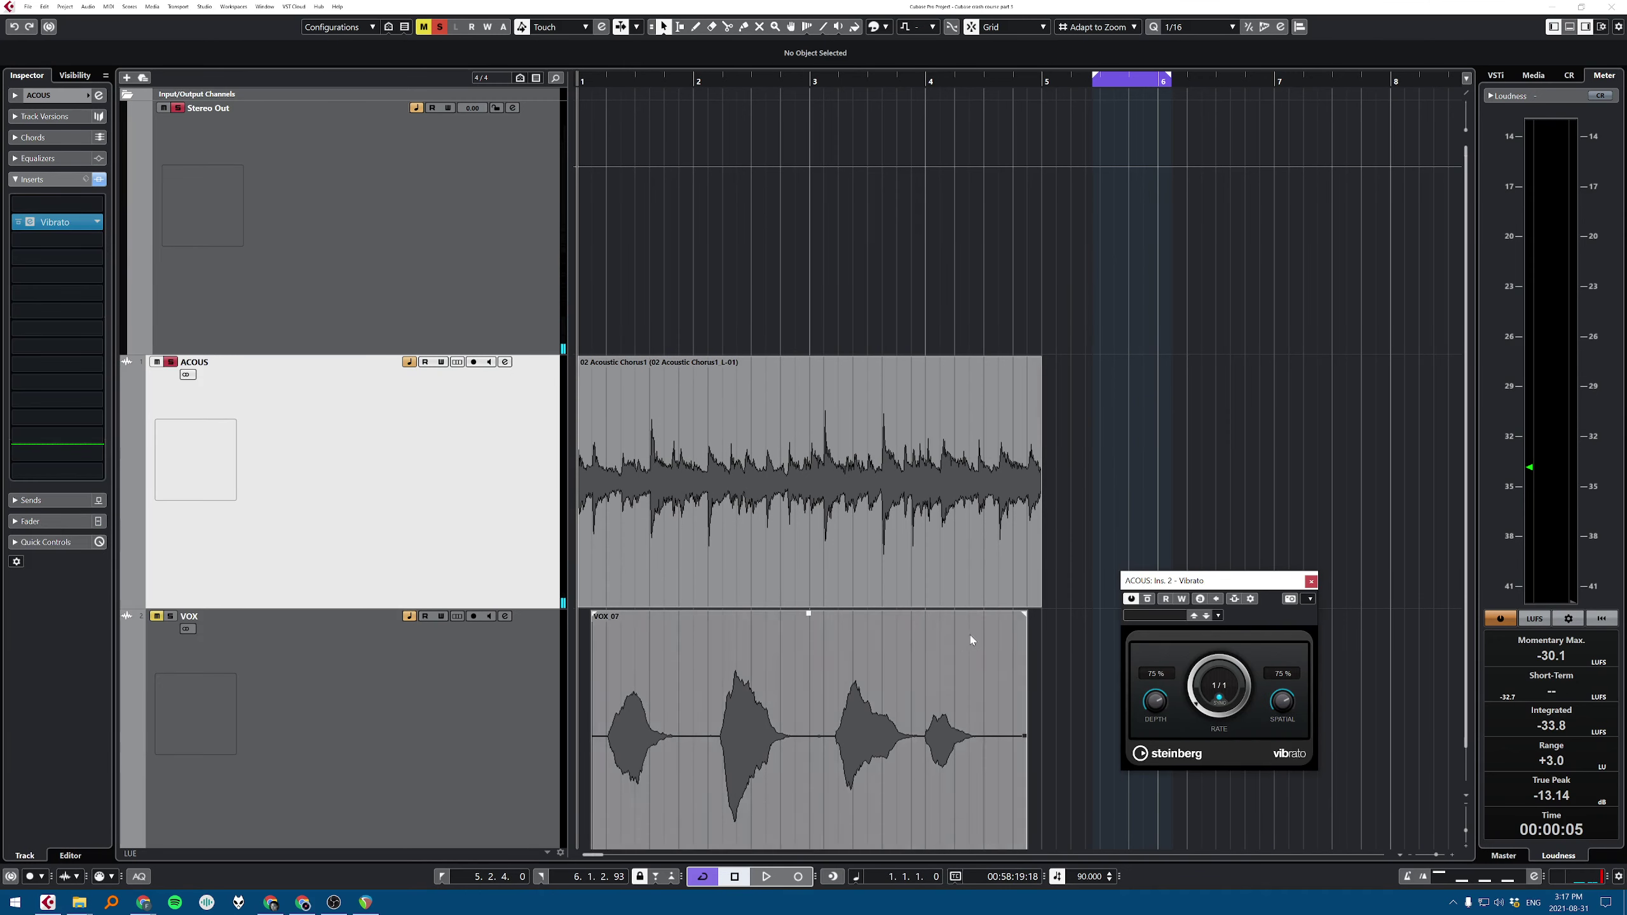
pyautogui.moveTo(1249, 585); pyautogui.dragTo(1048, 261)
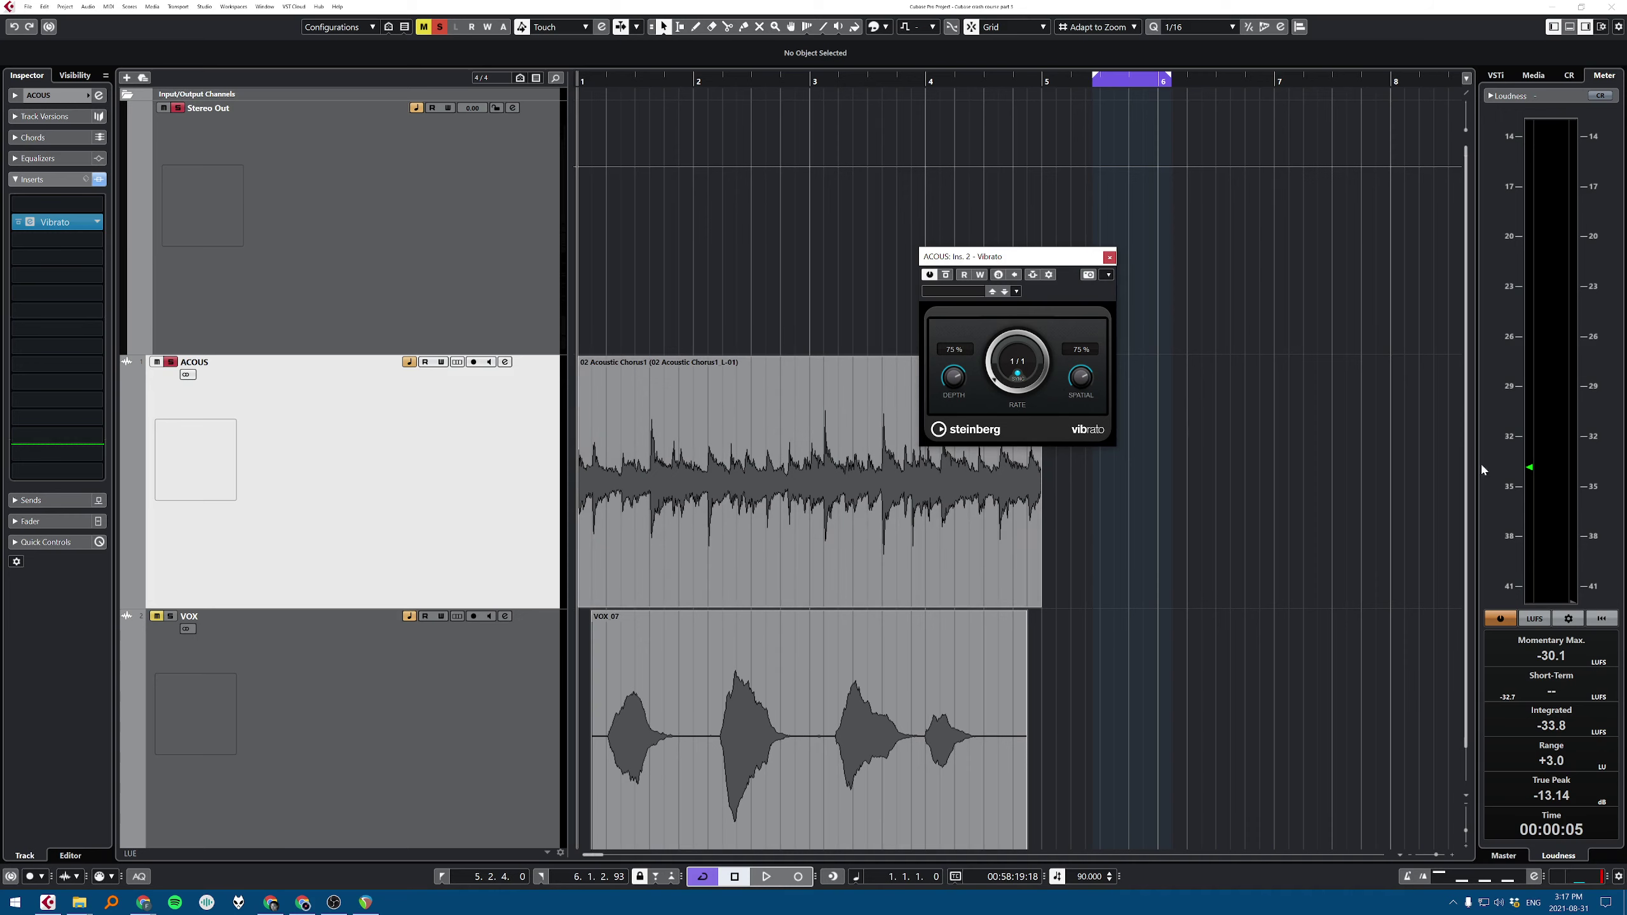
pyautogui.press('space')
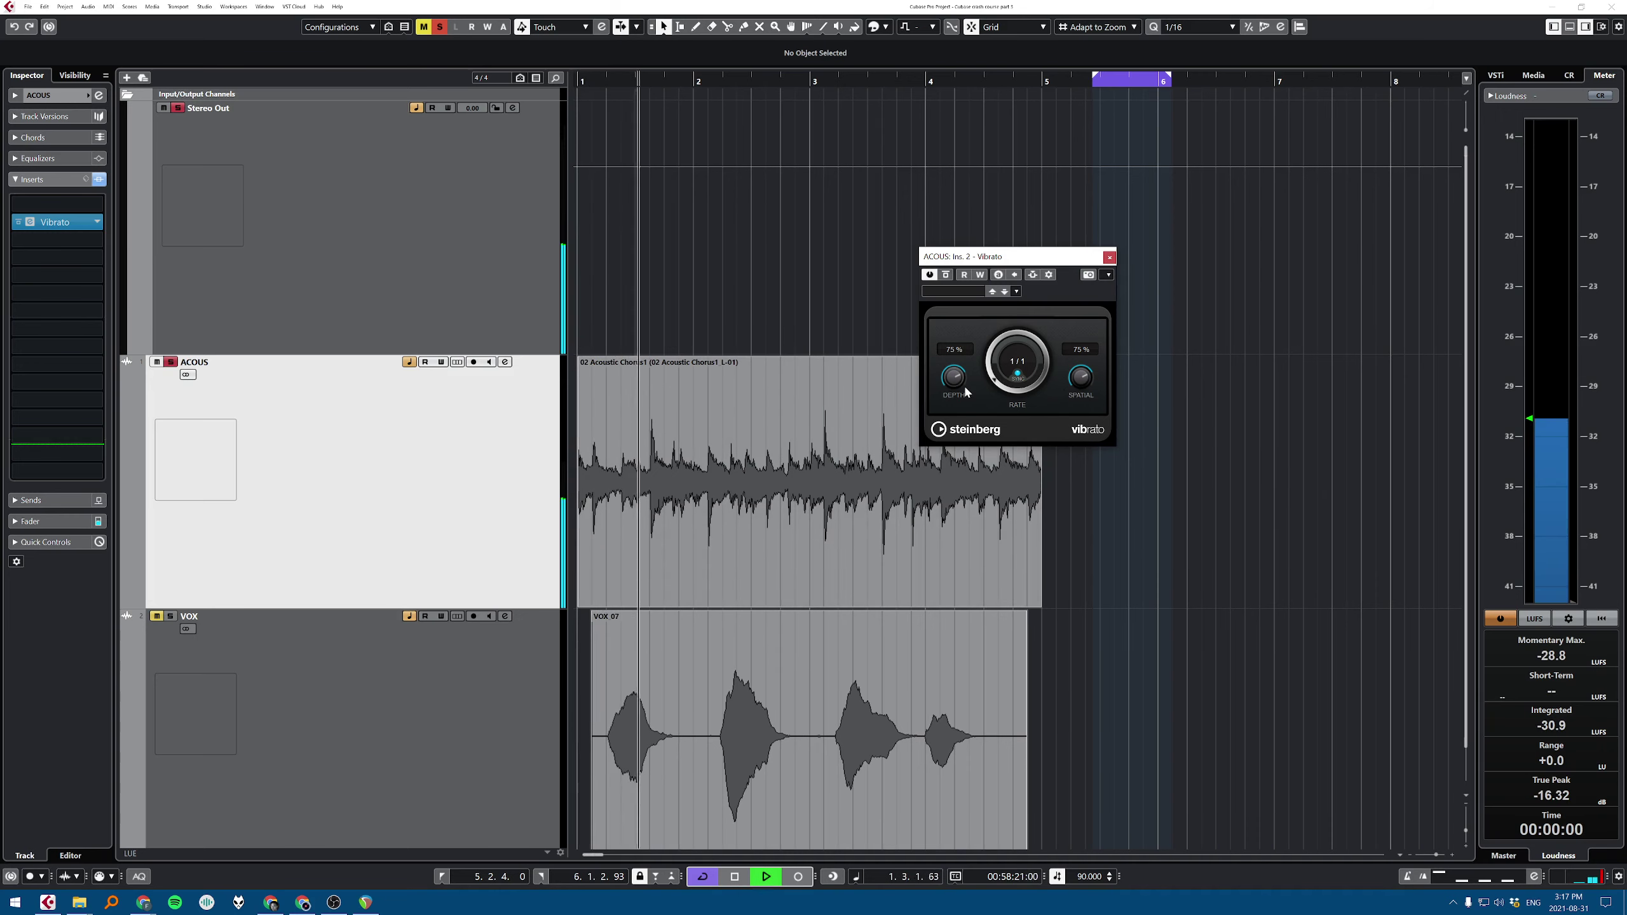
pyautogui.press('space')
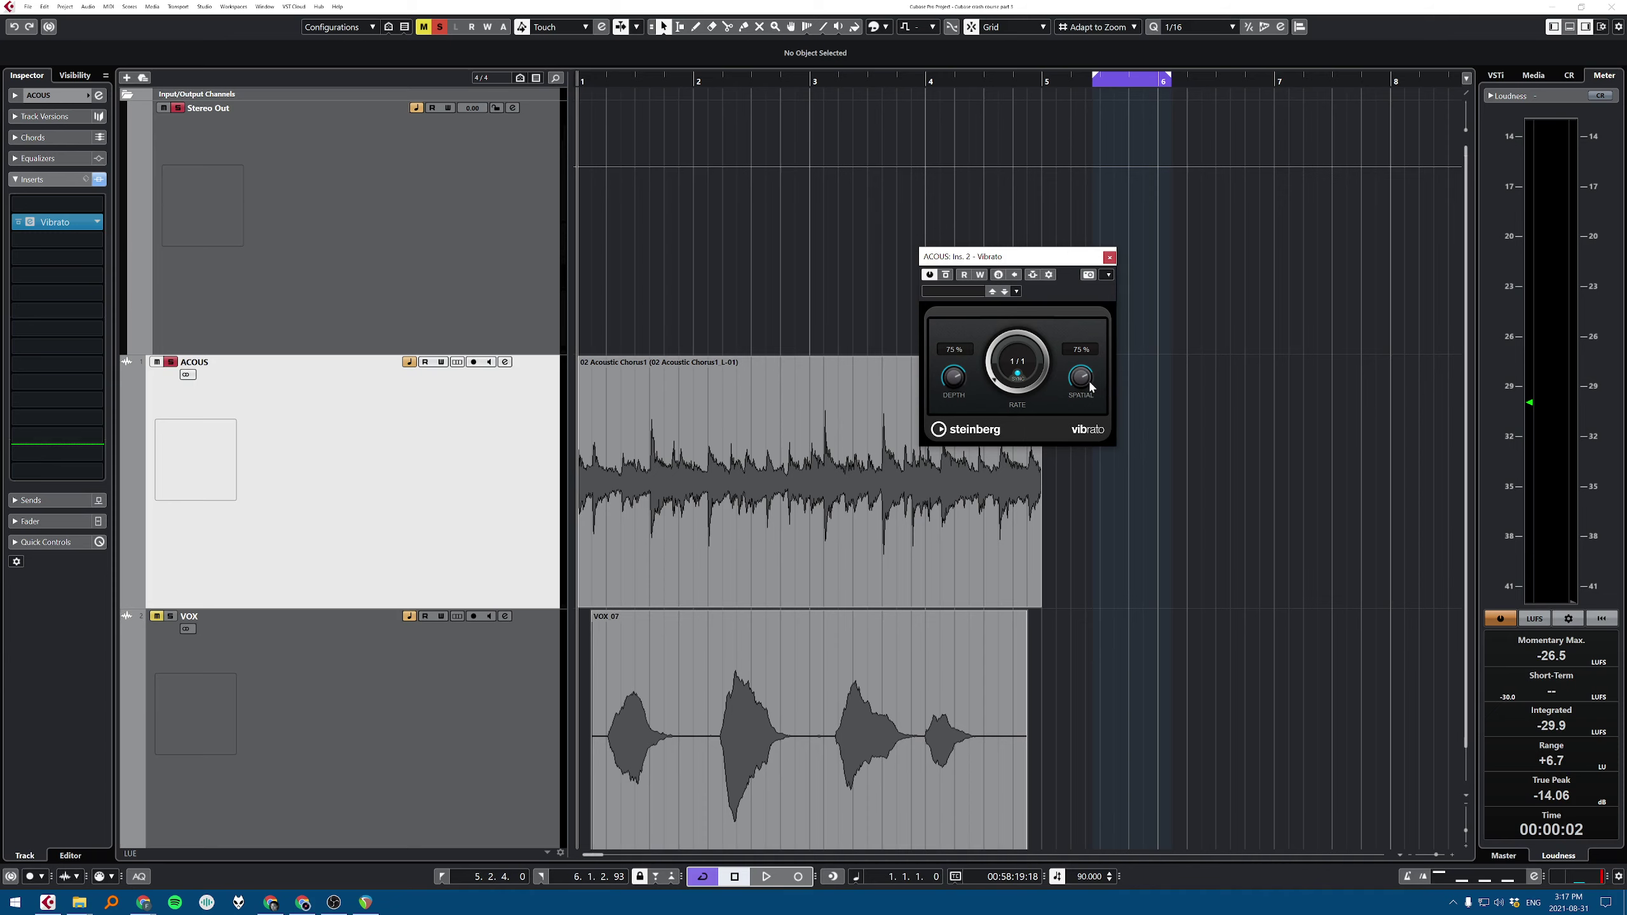
# Step: Set Vibrato's spatial to 0 % and depth to 100 %, and vary its unsynced rate during playback, ending at 2.5 Hz
pyautogui.moveTo(1082, 379); pyautogui.dragTo(1077, 511)
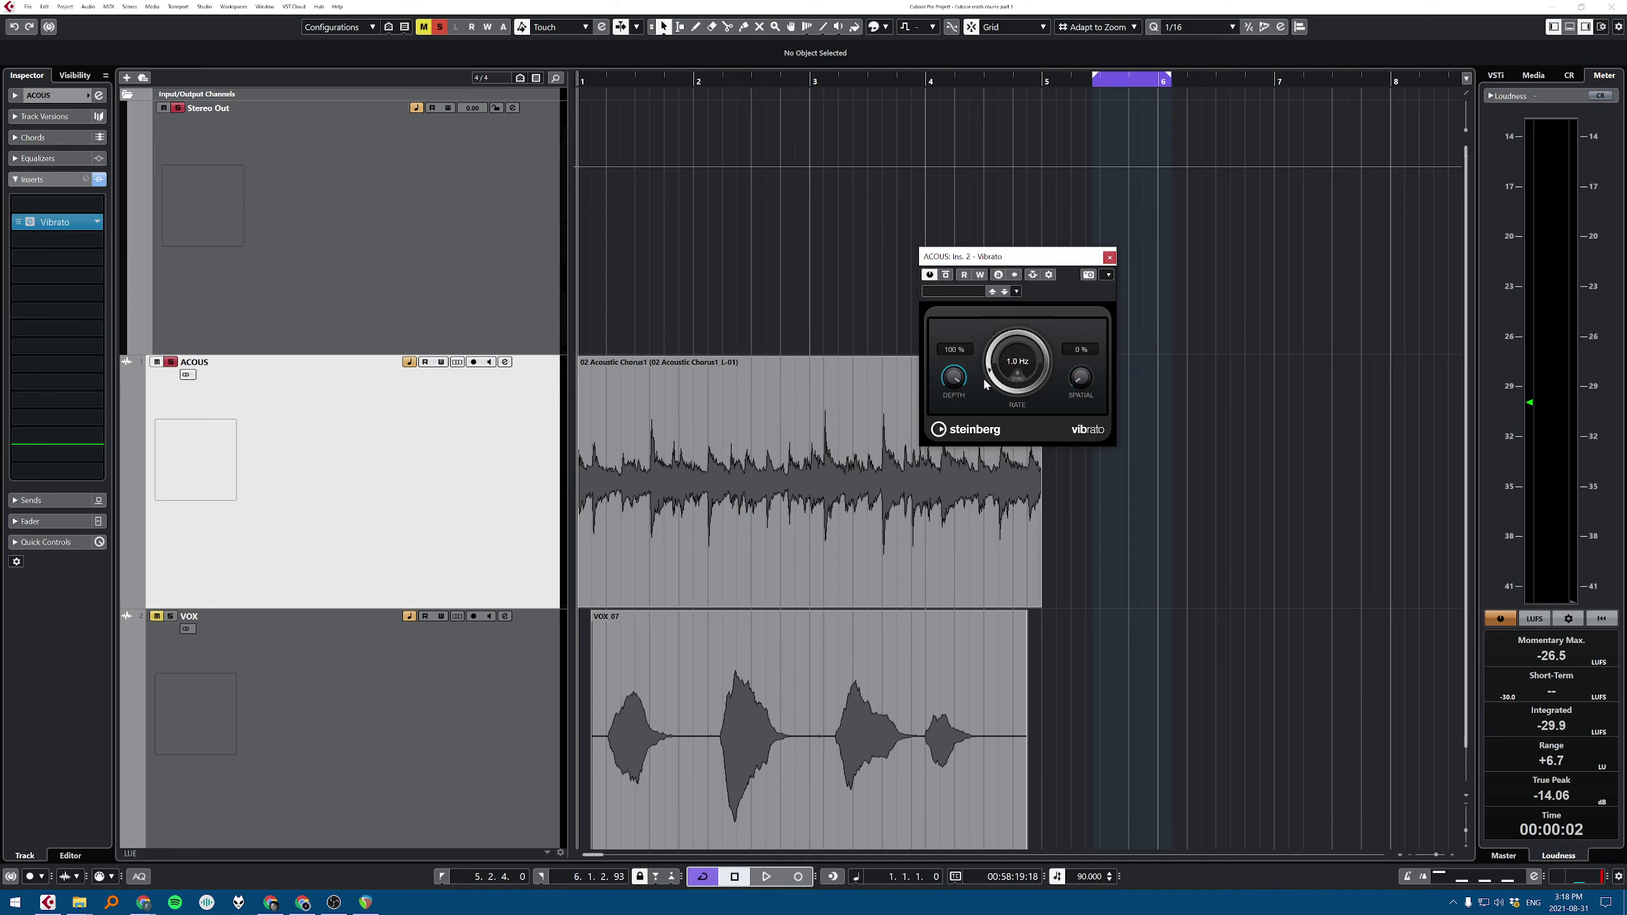
pyautogui.press('space')
pyautogui.scroll(4, 996, 378)
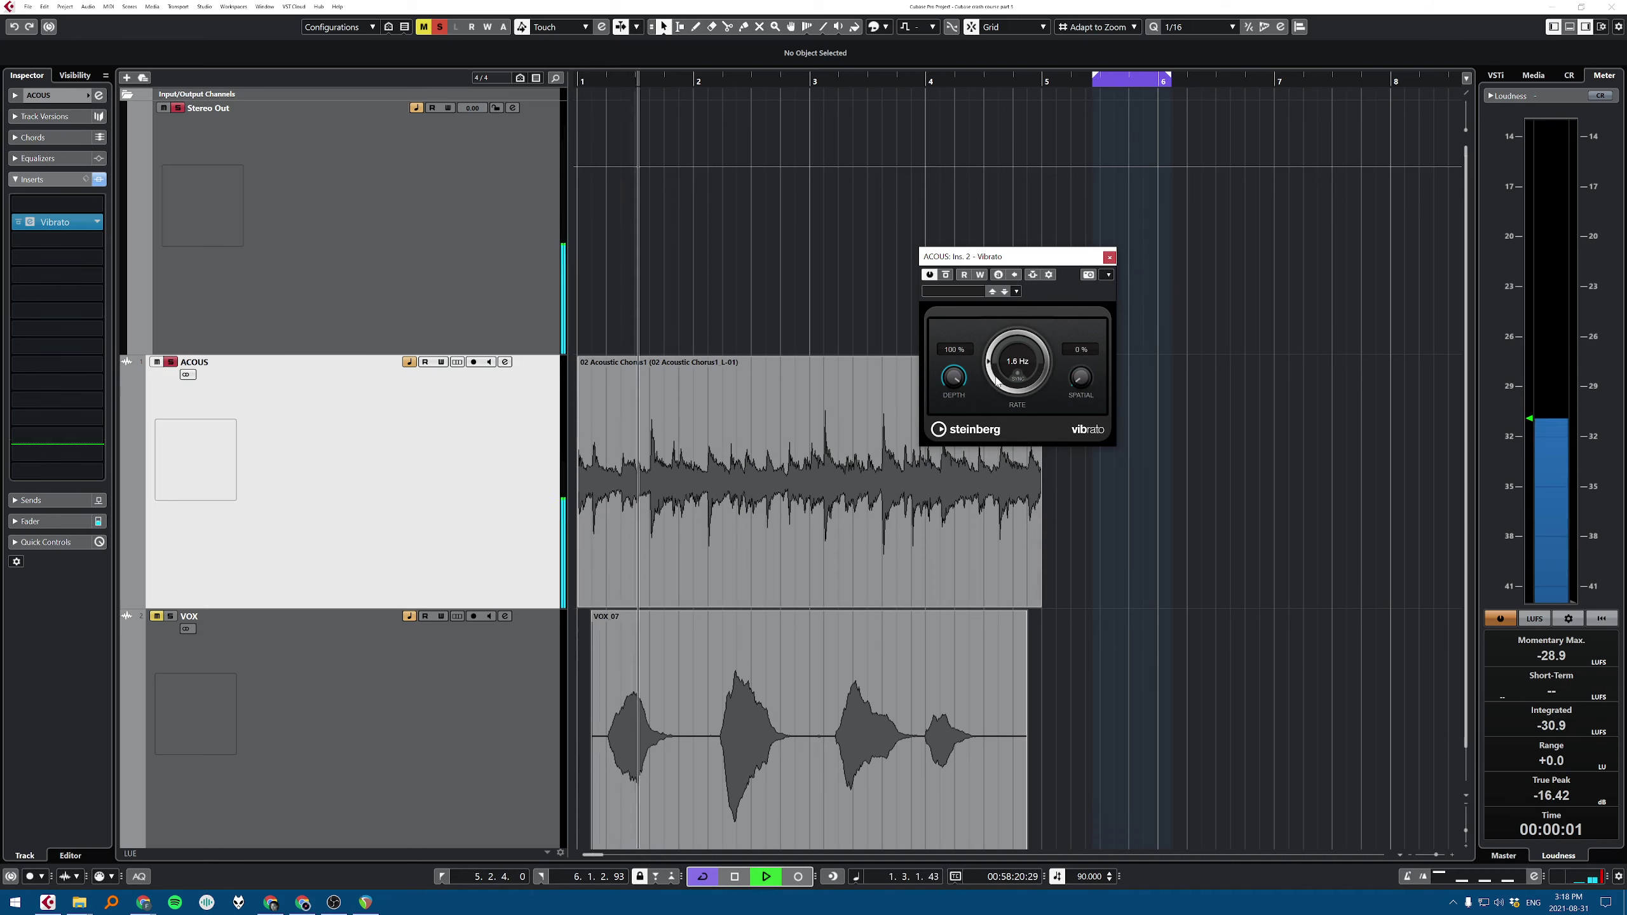
pyautogui.scroll(10, 996, 379)
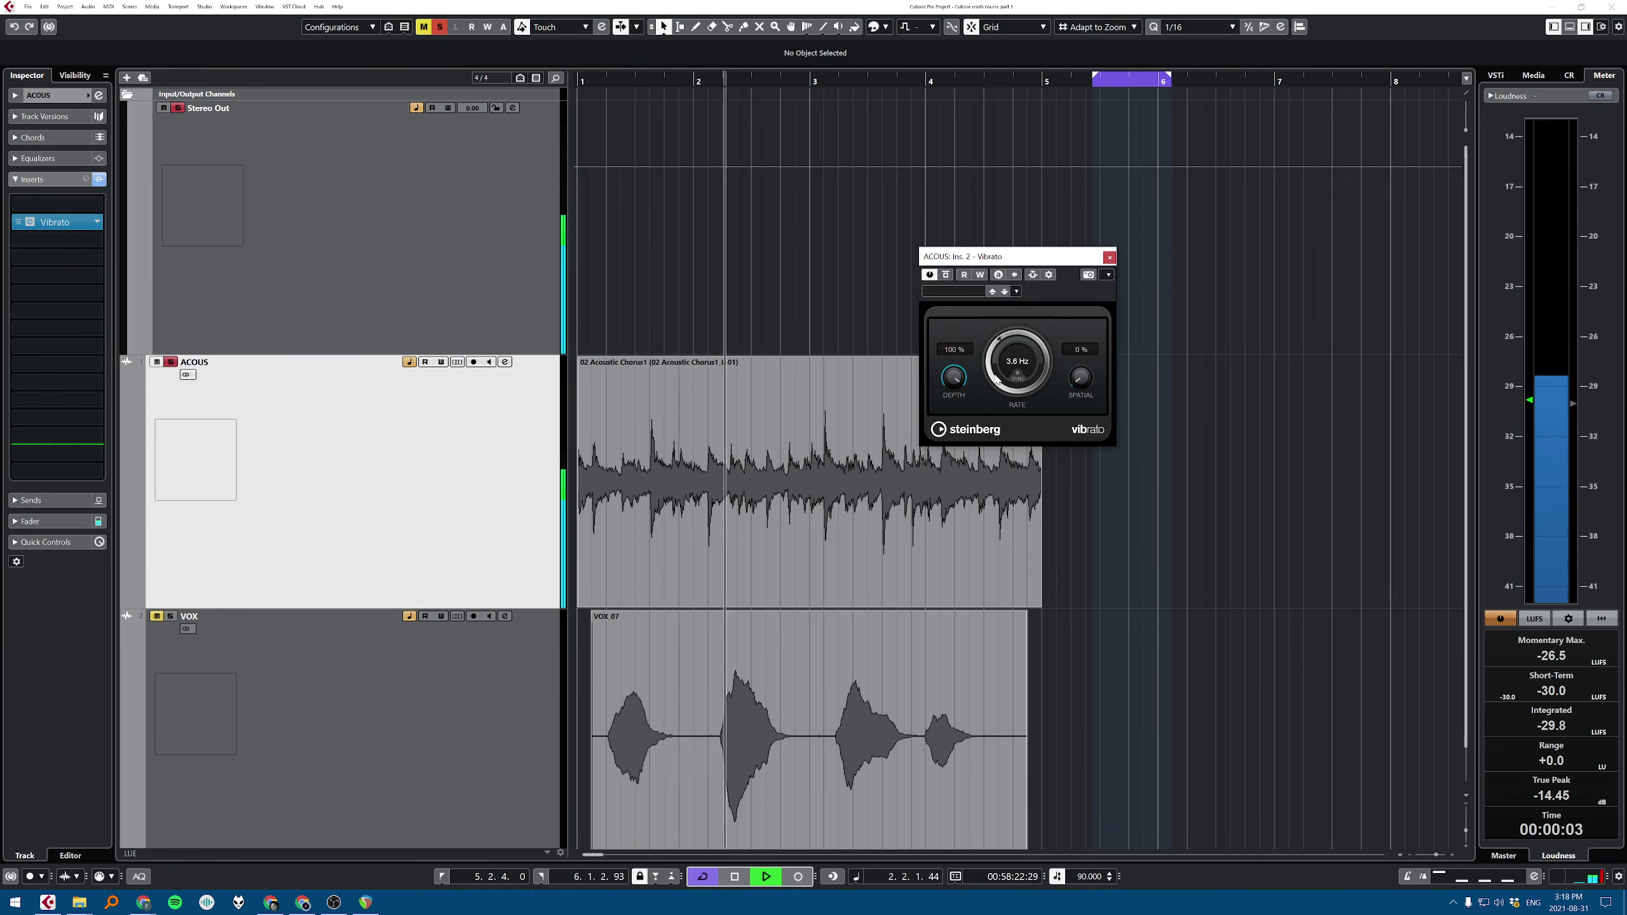
pyautogui.scroll(-5, 996, 379)
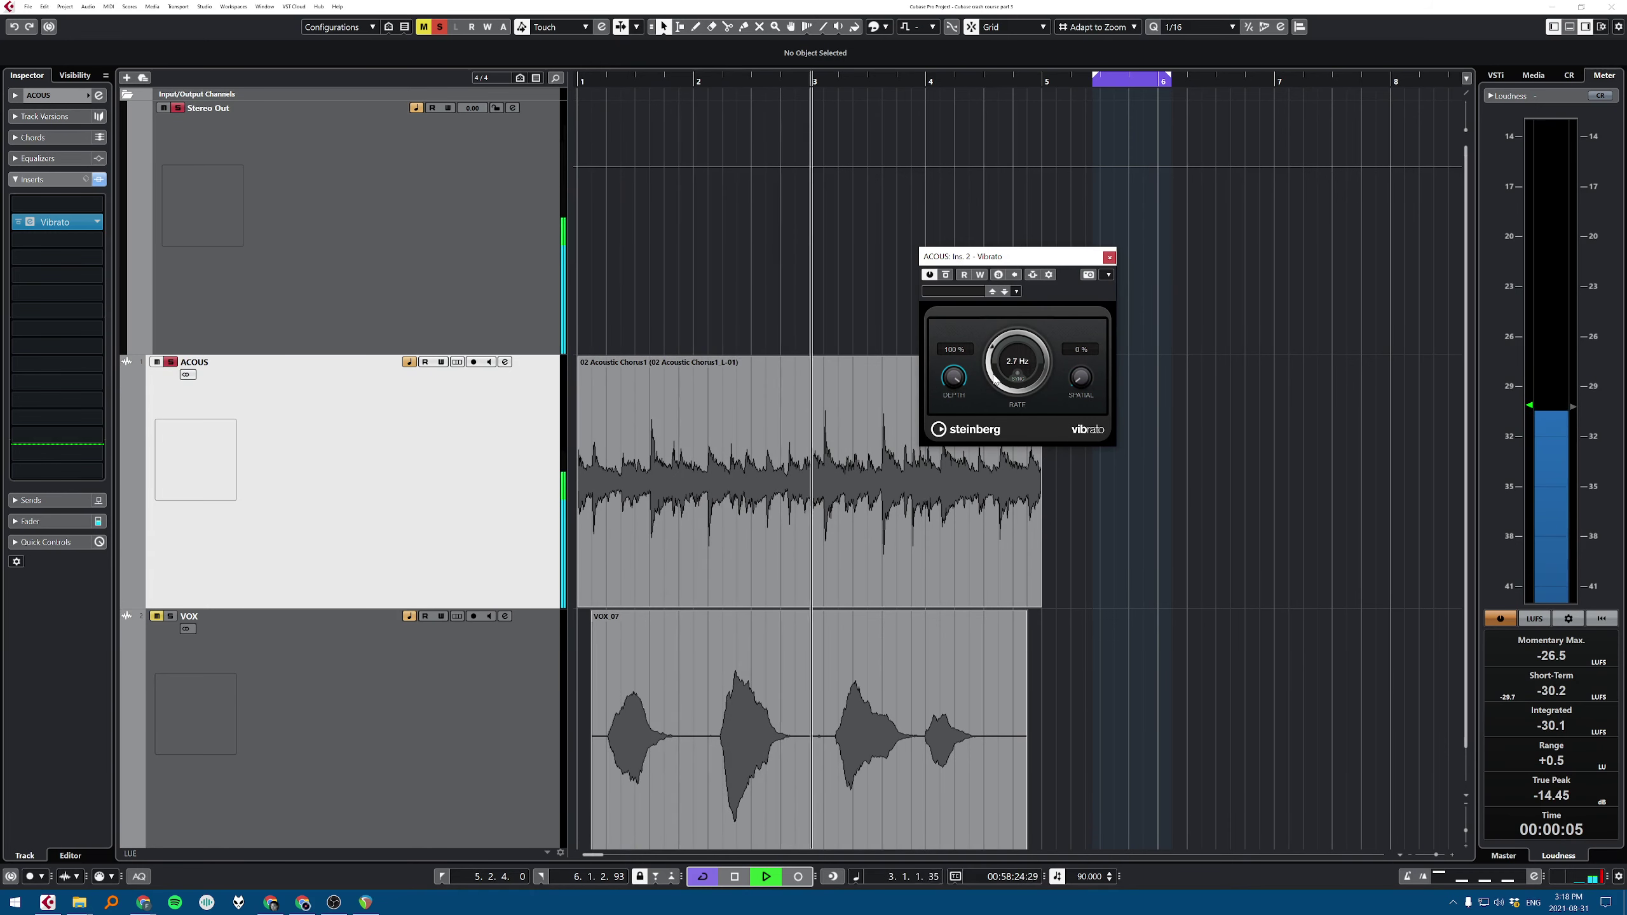
pyautogui.press('space')
pyautogui.scroll(-1, 996, 379)
# Step: Lower Vibrato's depth to 16 % and play the ACOUS track from the project start
pyautogui.moveTo(954, 377); pyautogui.dragTo(952, 468)
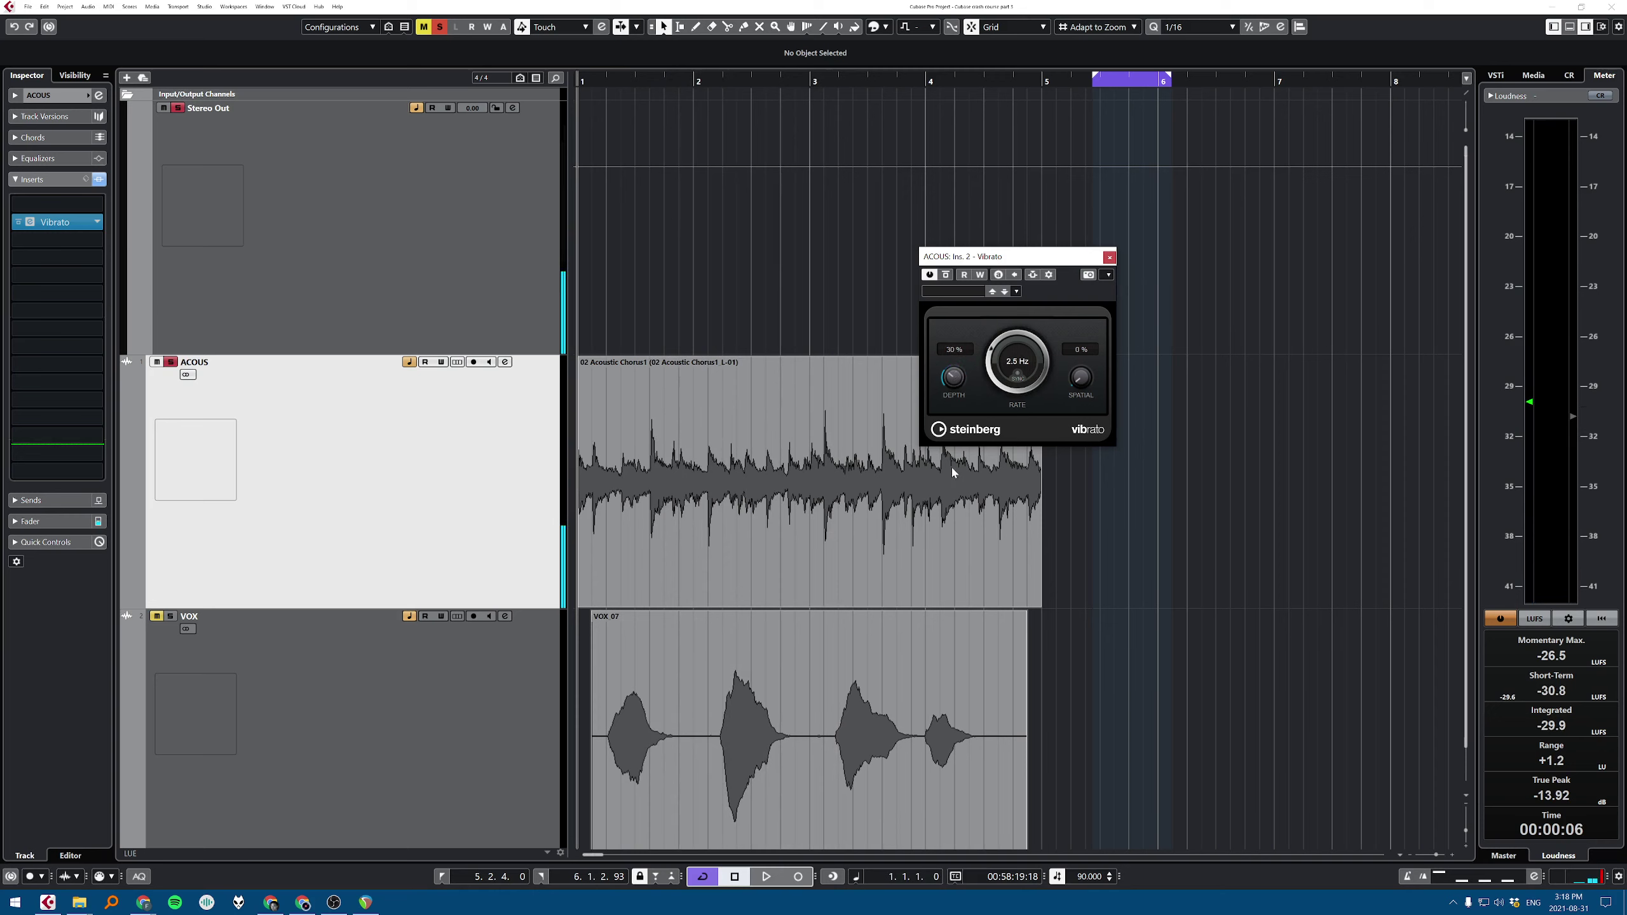
pyautogui.moveTo(962, 402); pyautogui.dragTo(961, 410)
pyautogui.press('space')
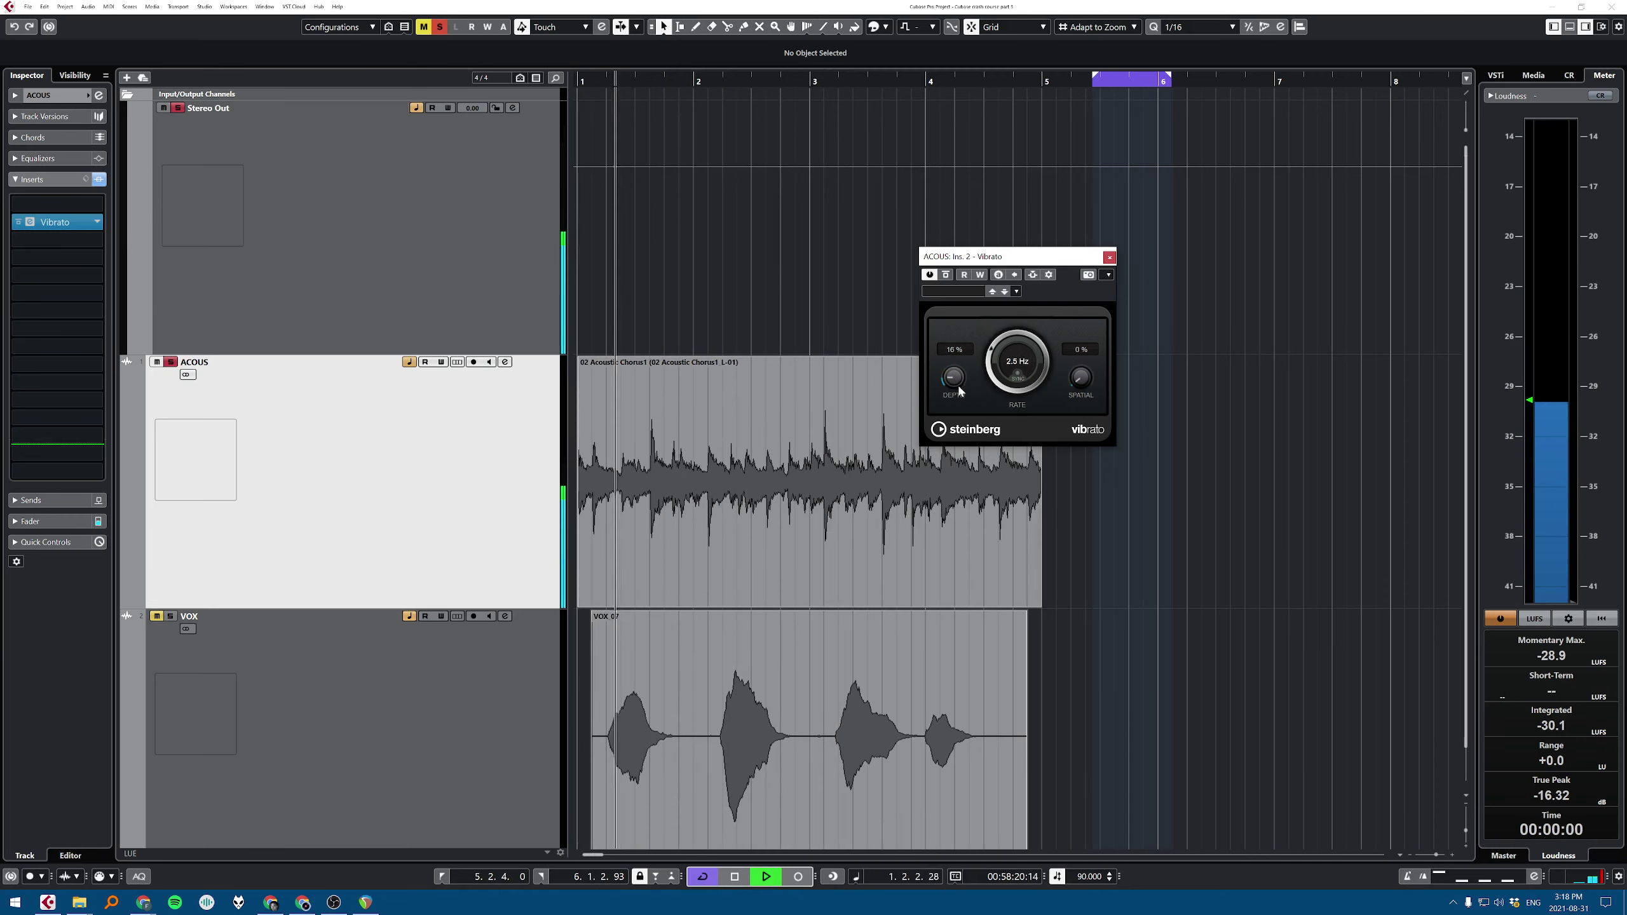
# Step: Set Vibrato's rate to 1.9 Hz and depth to 27 % during playback, then remove the effect from the ACOUS track
pyautogui.moveTo(990, 356); pyautogui.dragTo(969, 394)
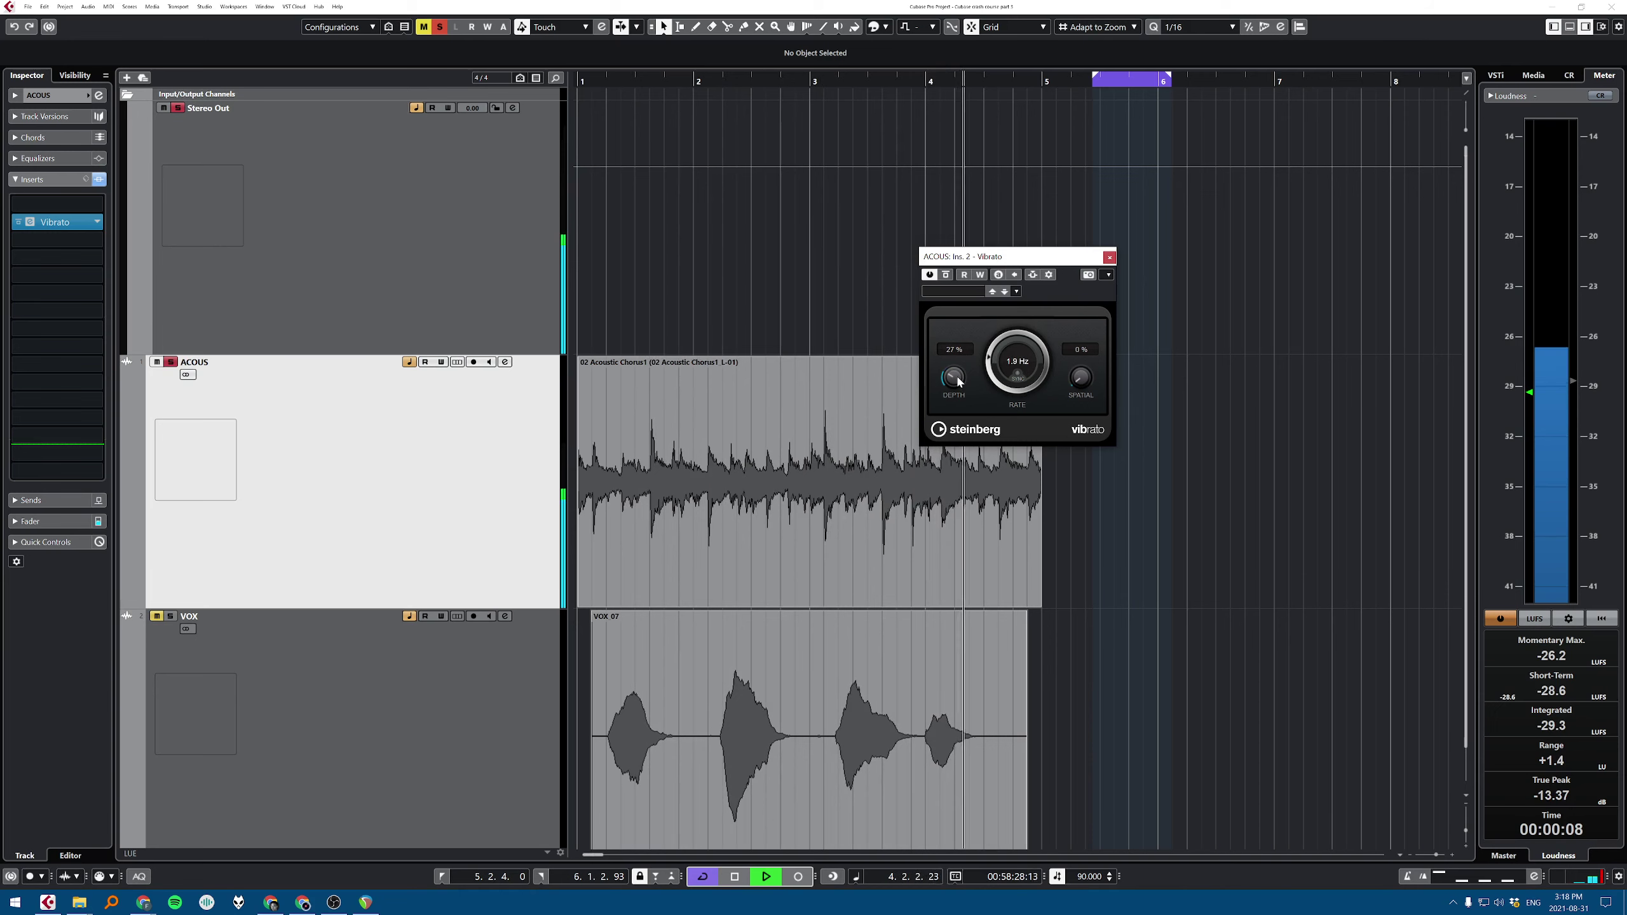
pyautogui.press('space')
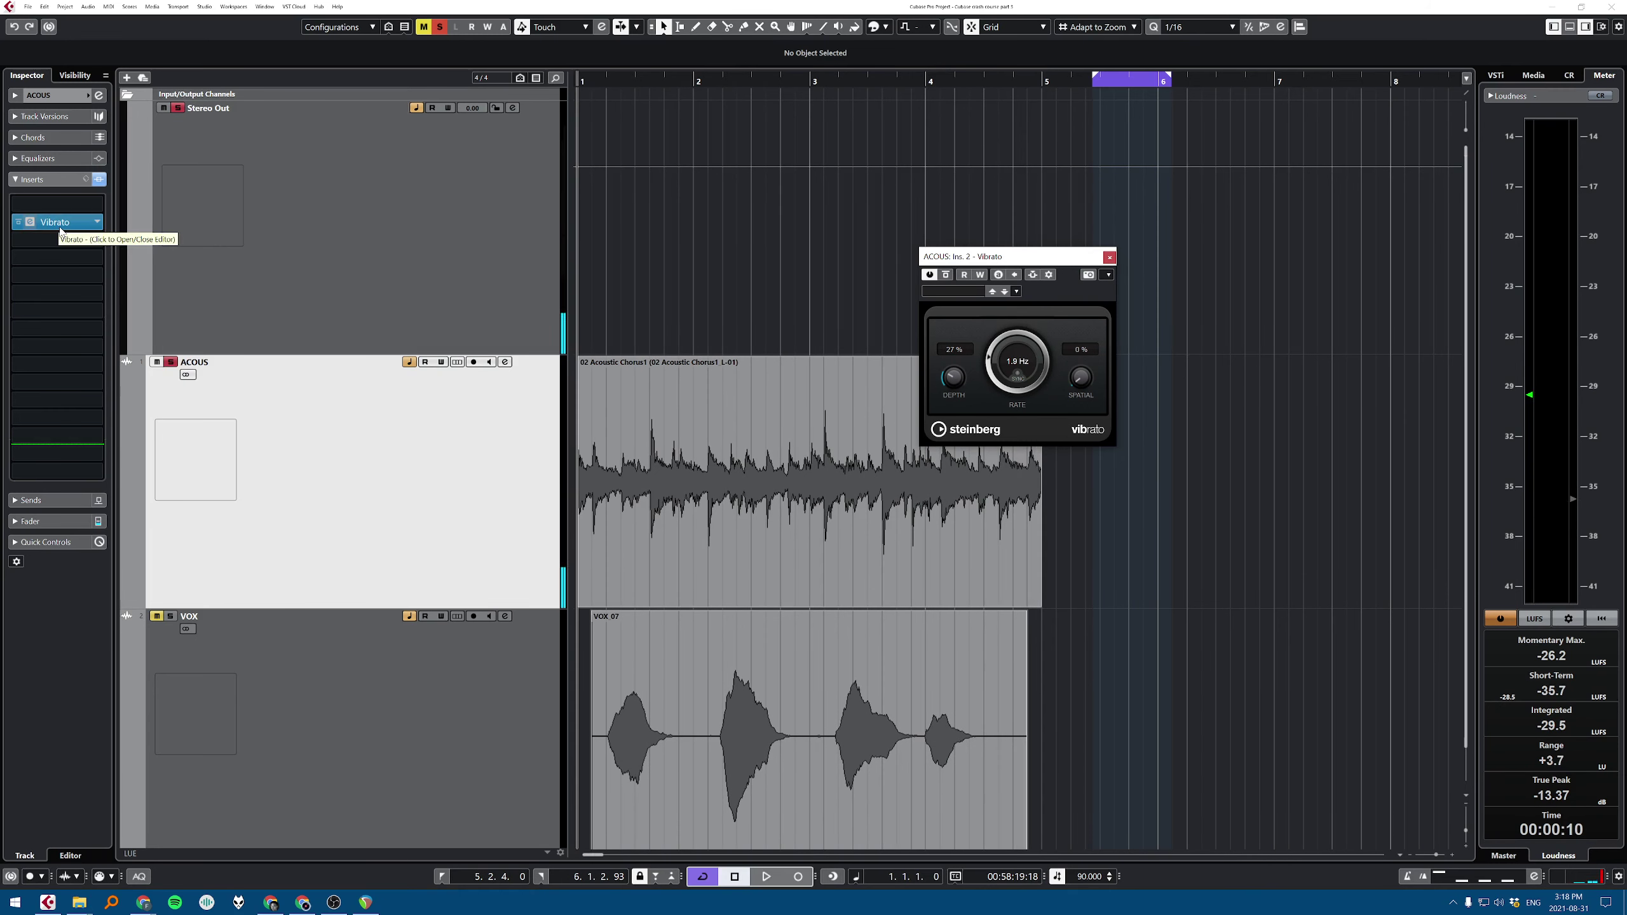
pyautogui.moveTo(57, 222); pyautogui.dragTo(829, 228)
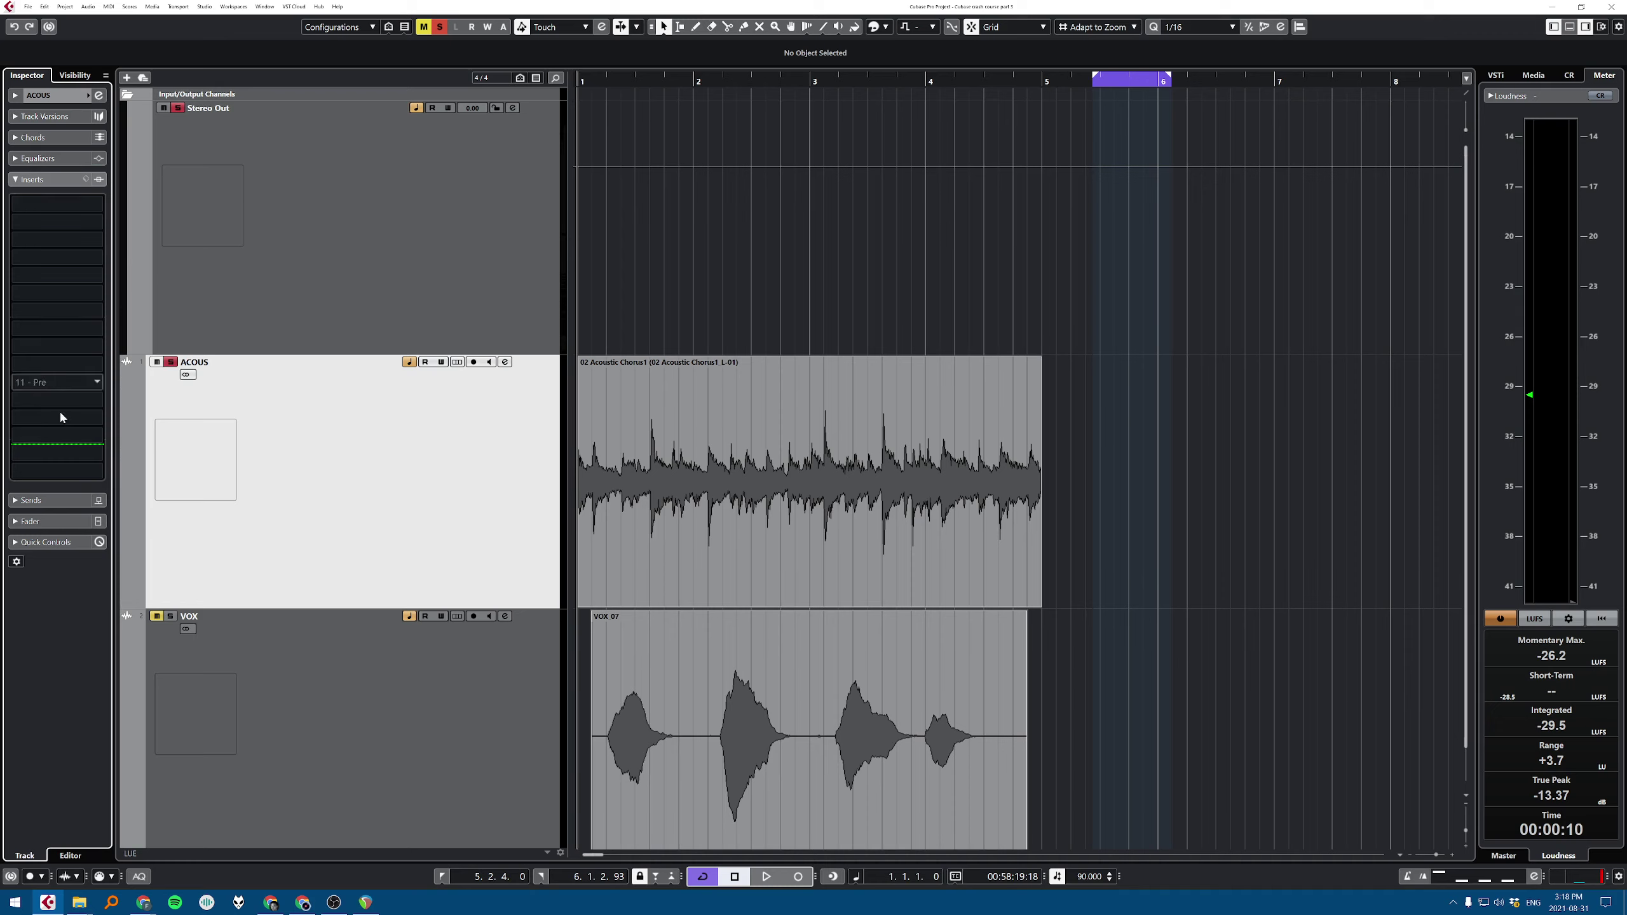
# Step: Load Steinberg's Octaver pitch-shift effect in the second insert slot of the VOX track
pyautogui.moveTo(59, 383); pyautogui.dragTo(50, 296)
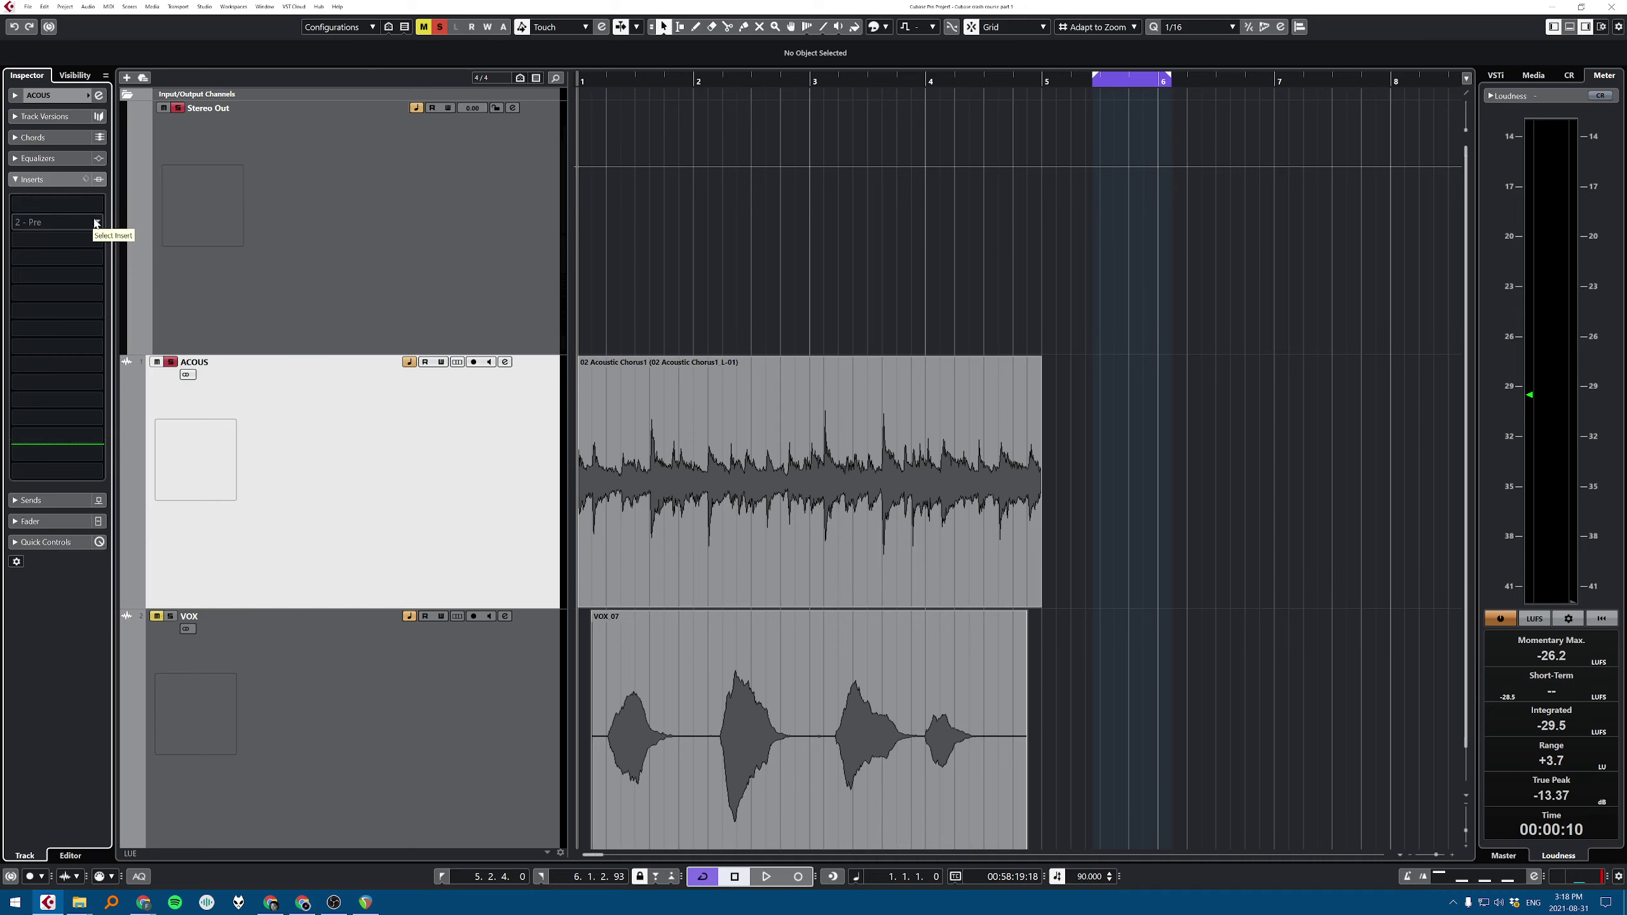
pyautogui.click(485, 705)
pyautogui.click(466, 499)
pyautogui.click(388, 762)
pyautogui.click(36, 202)
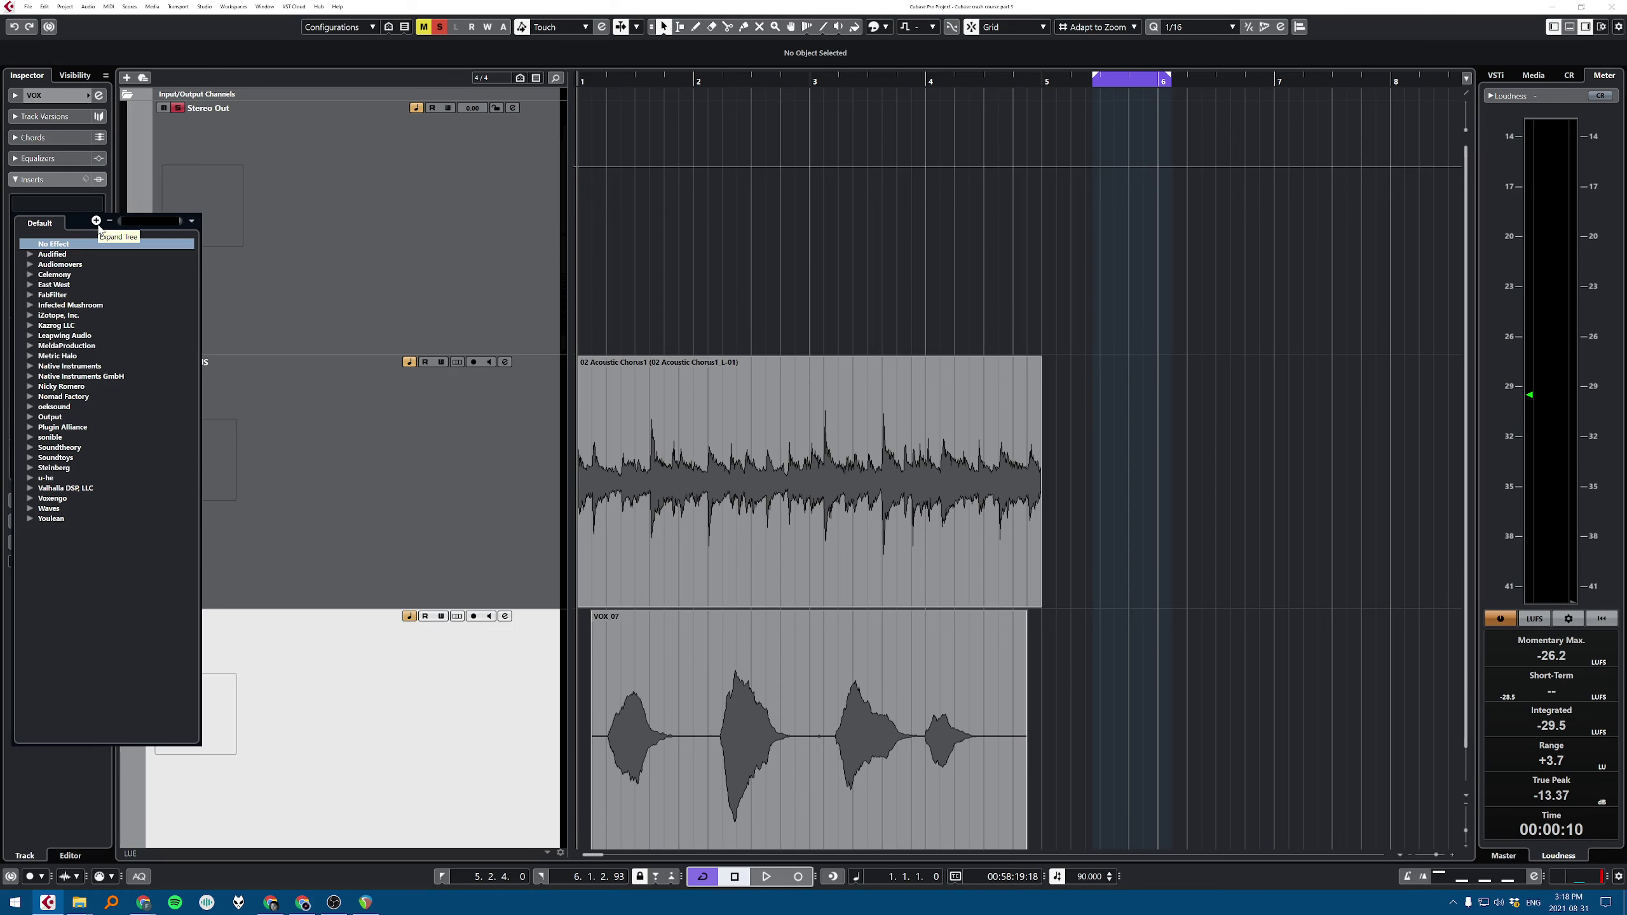
pyautogui.click(30, 469)
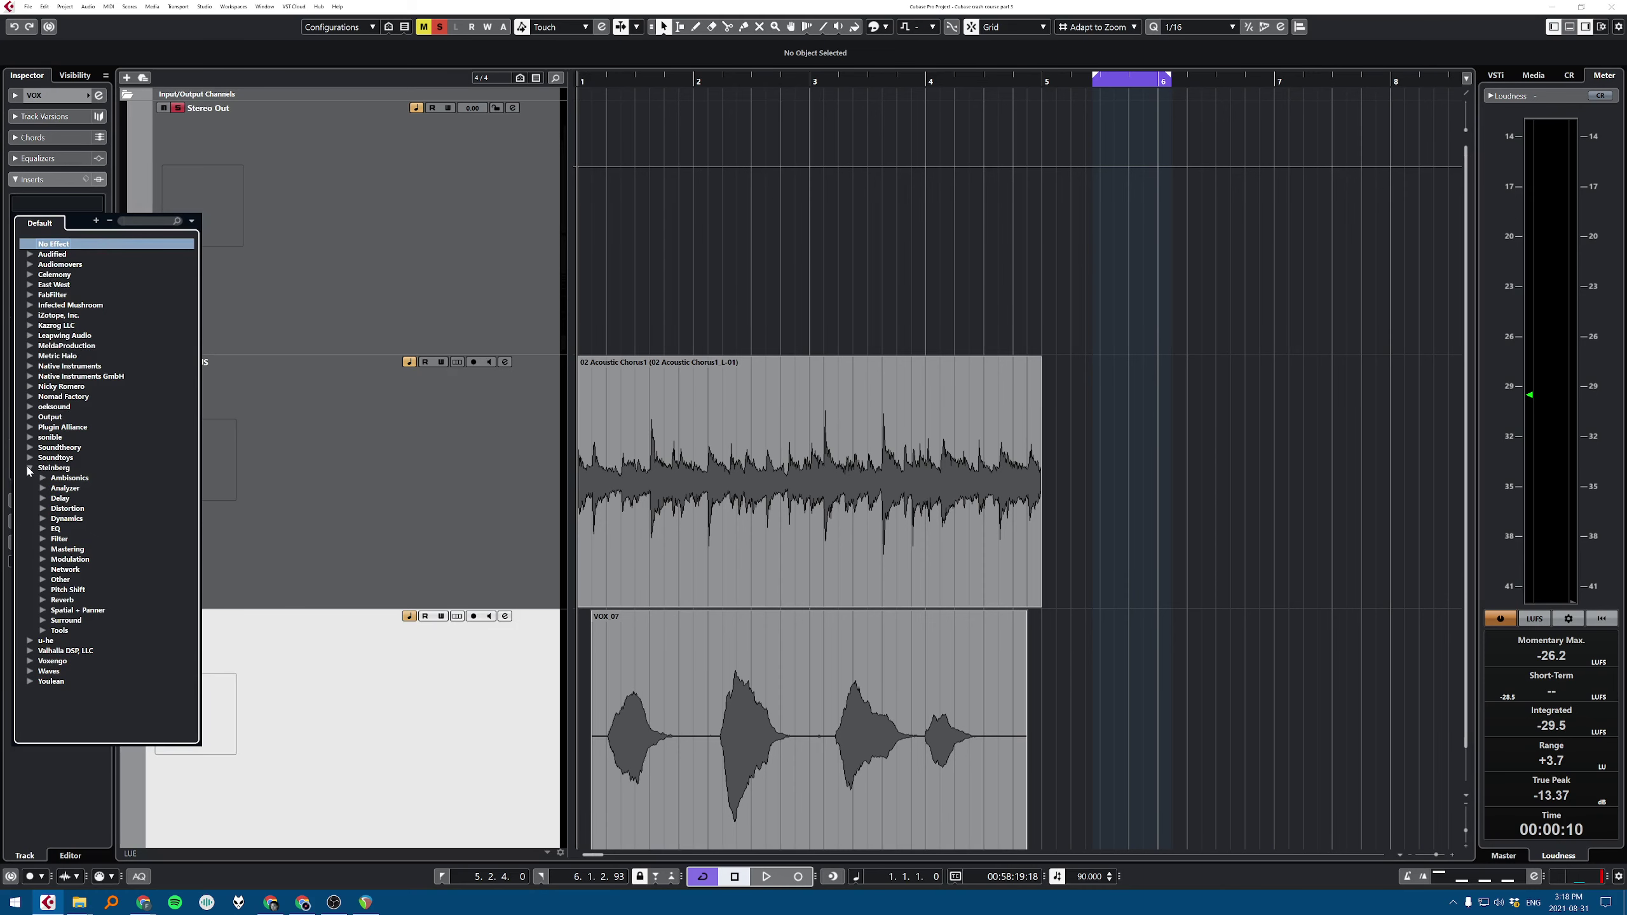
pyautogui.click(44, 593)
pyautogui.click(42, 591)
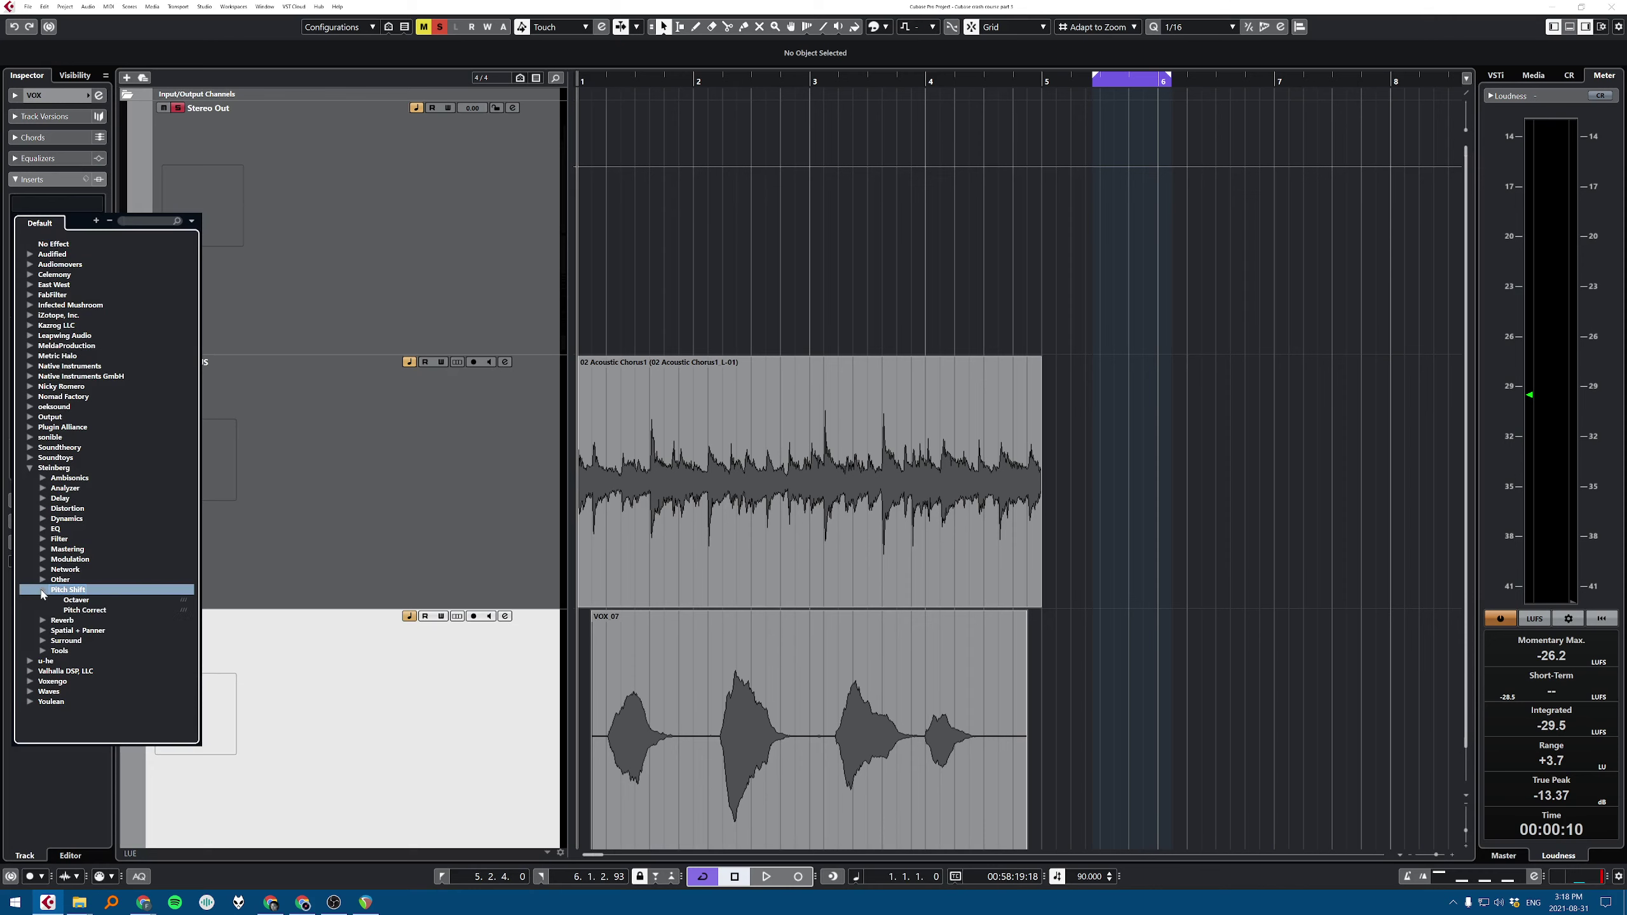
pyautogui.click(76, 601)
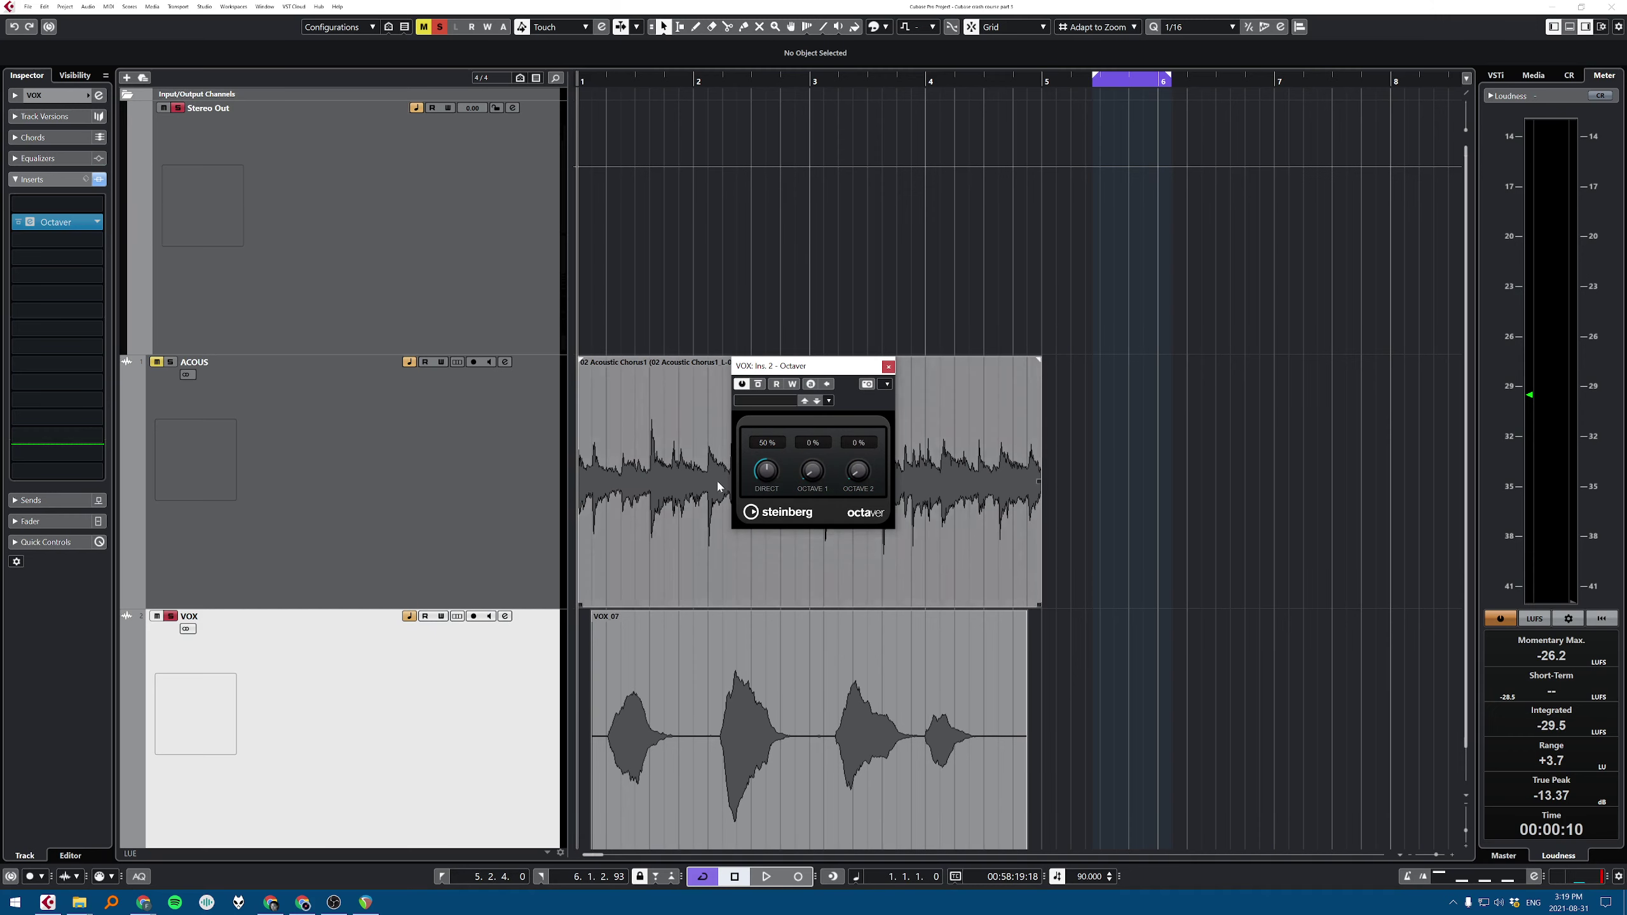
# Step: Audition the VOX track with Octaver, raising the Octave 1 level and the Octave 2 level between playbacks
pyautogui.press('space')
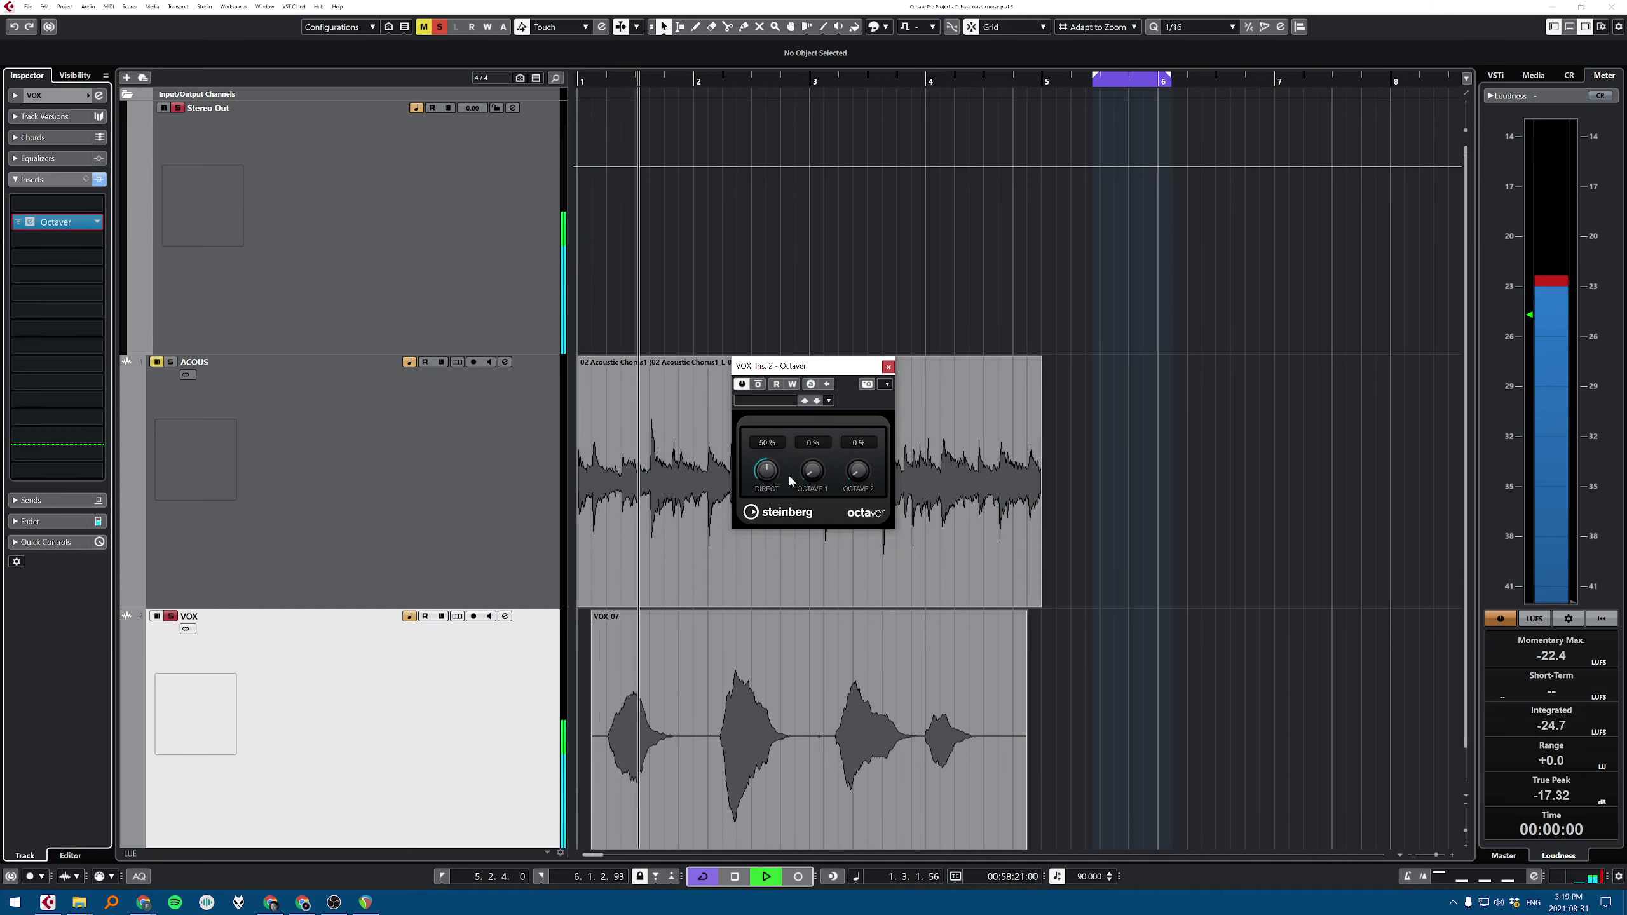
pyautogui.press('space')
pyautogui.moveTo(813, 473)
pyautogui.mouseDown()
pyautogui.moveTo(824, 429)
pyautogui.moveTo(822, 450)
pyautogui.mouseUp()
pyautogui.press('space')
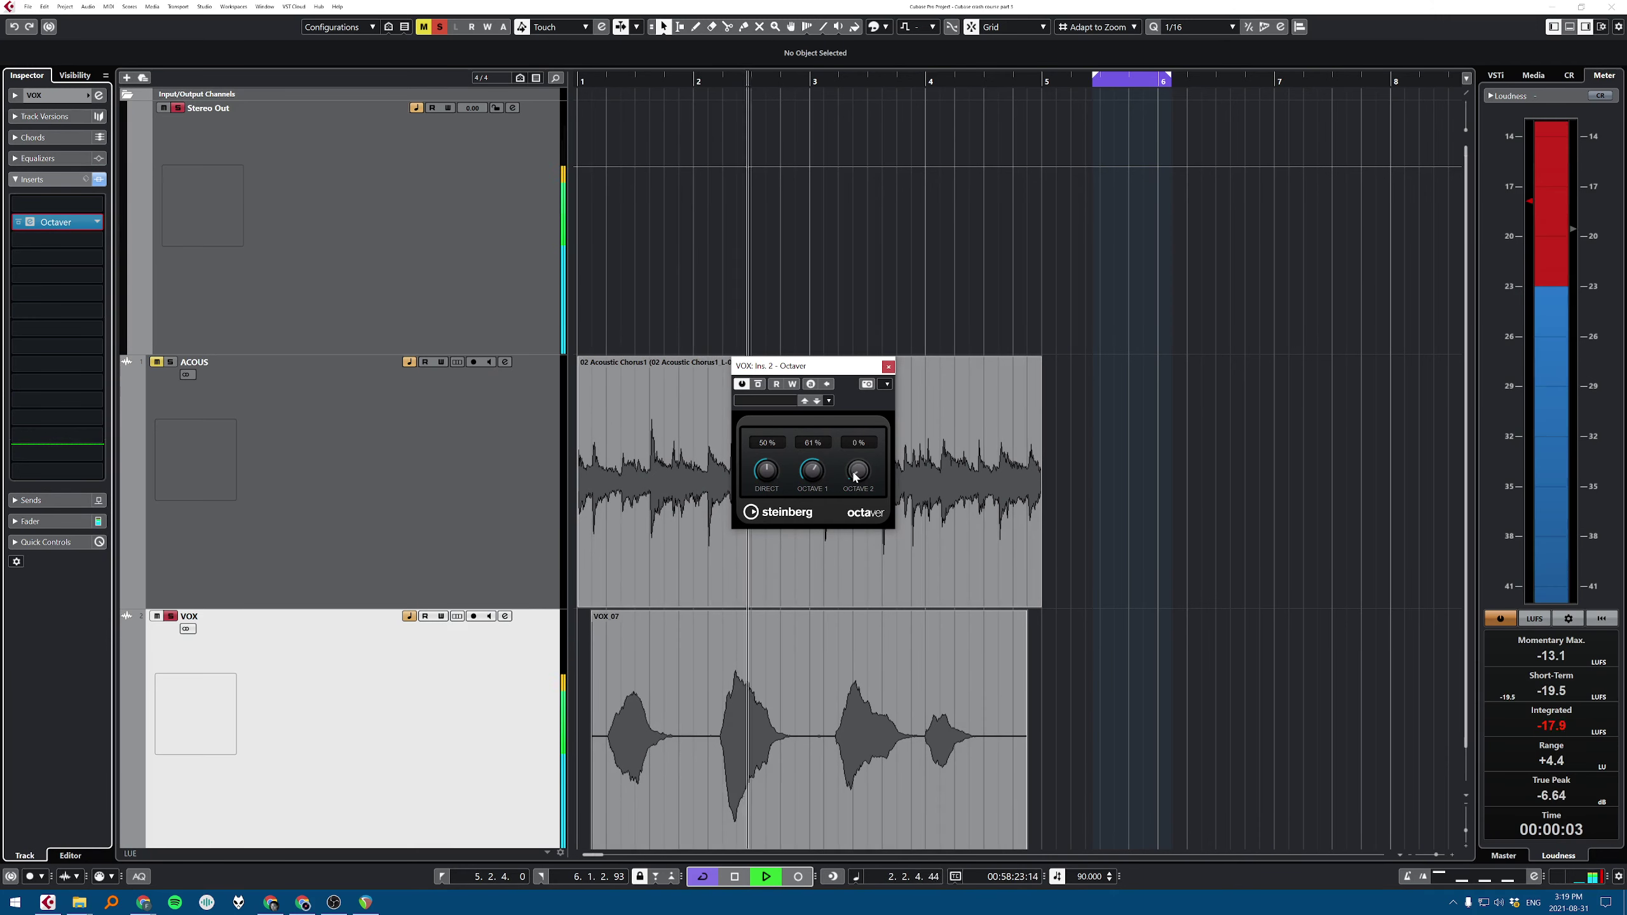
pyautogui.press('space')
pyautogui.click(821, 653)
pyautogui.press('space')
pyautogui.moveTo(861, 489); pyautogui.dragTo(863, 394)
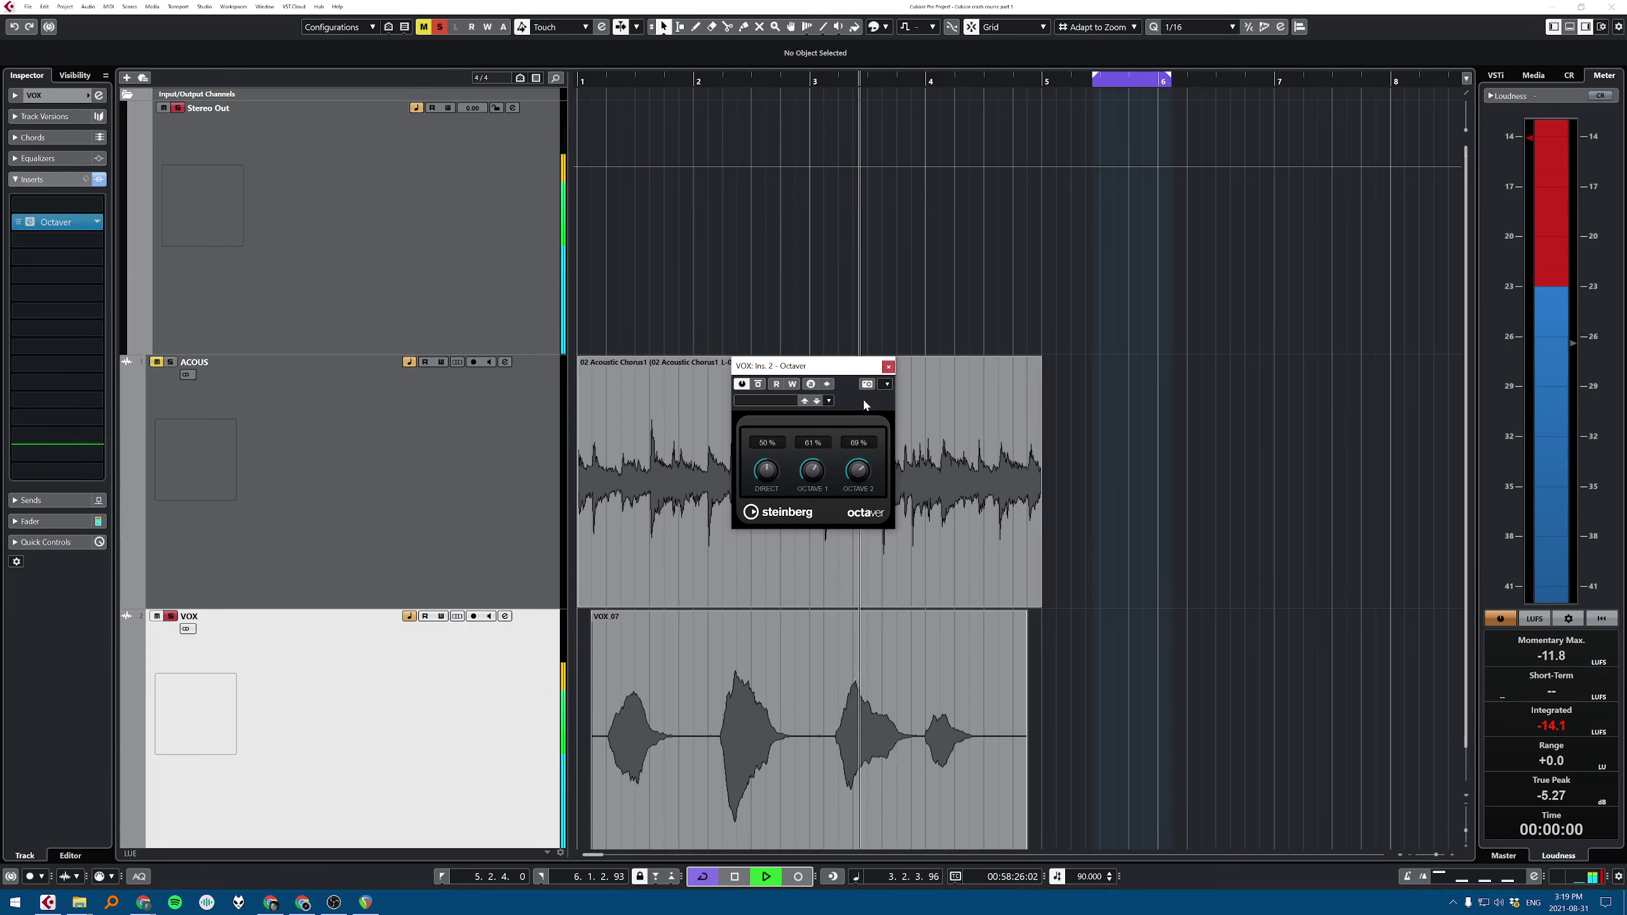
pyautogui.press('space')
# Step: Turn on record enable and monitoring for the VOX track, and lower Octaver's Octave 1 and Octave 2 to 0 %
pyautogui.scroll(-1, 1116, 617)
pyautogui.hscroll(4, 1057, 625)
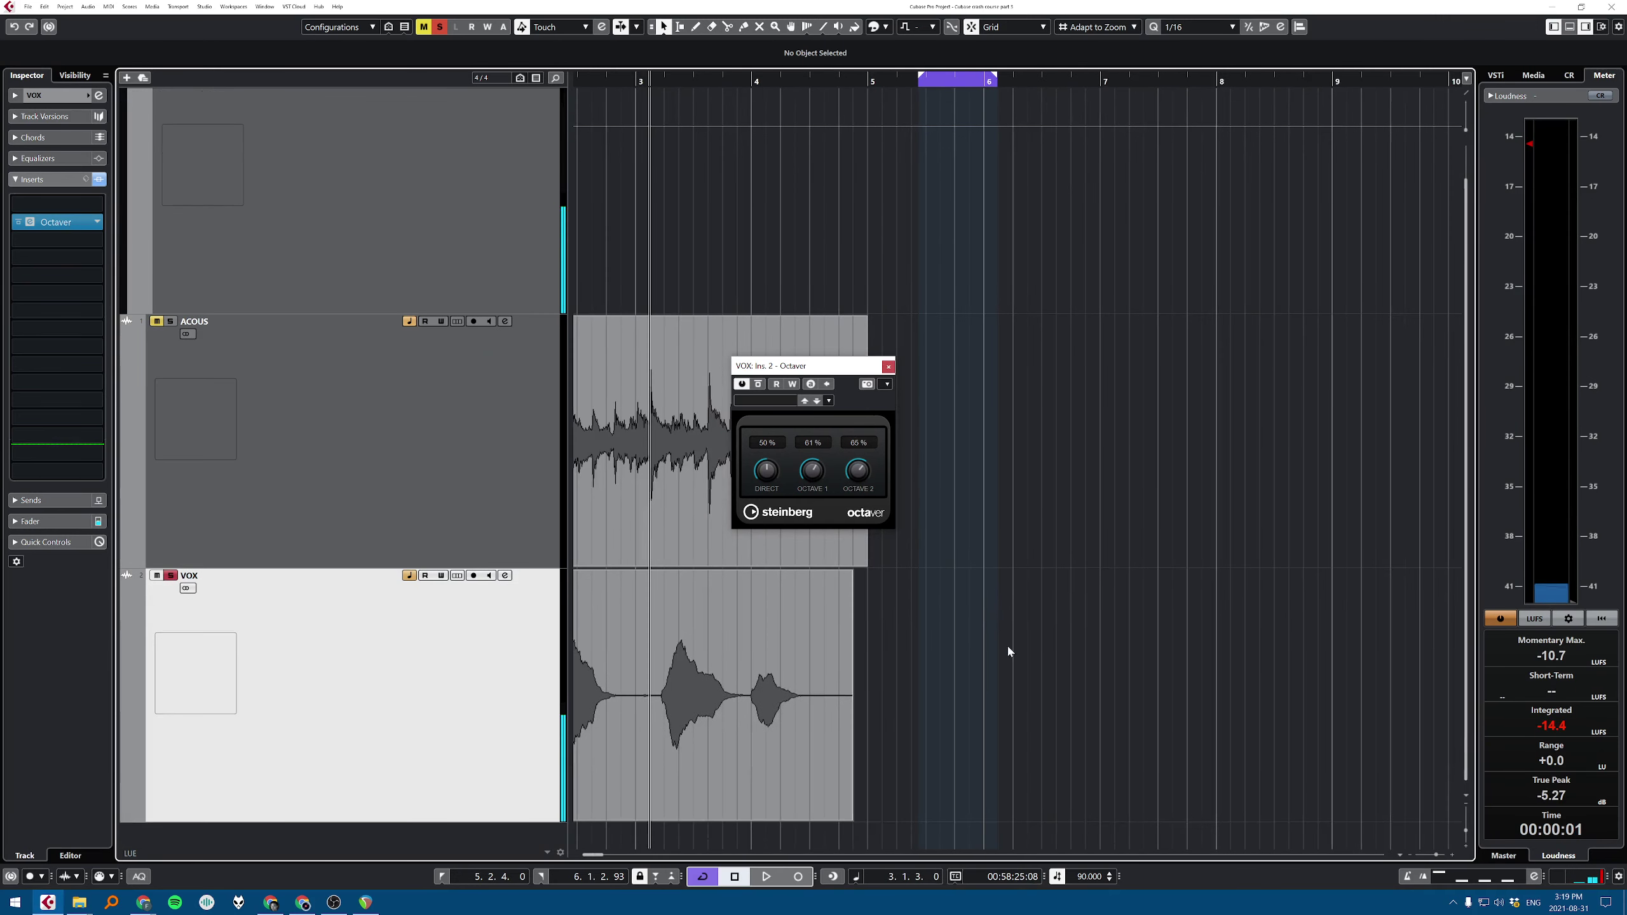
pyautogui.click(424, 675)
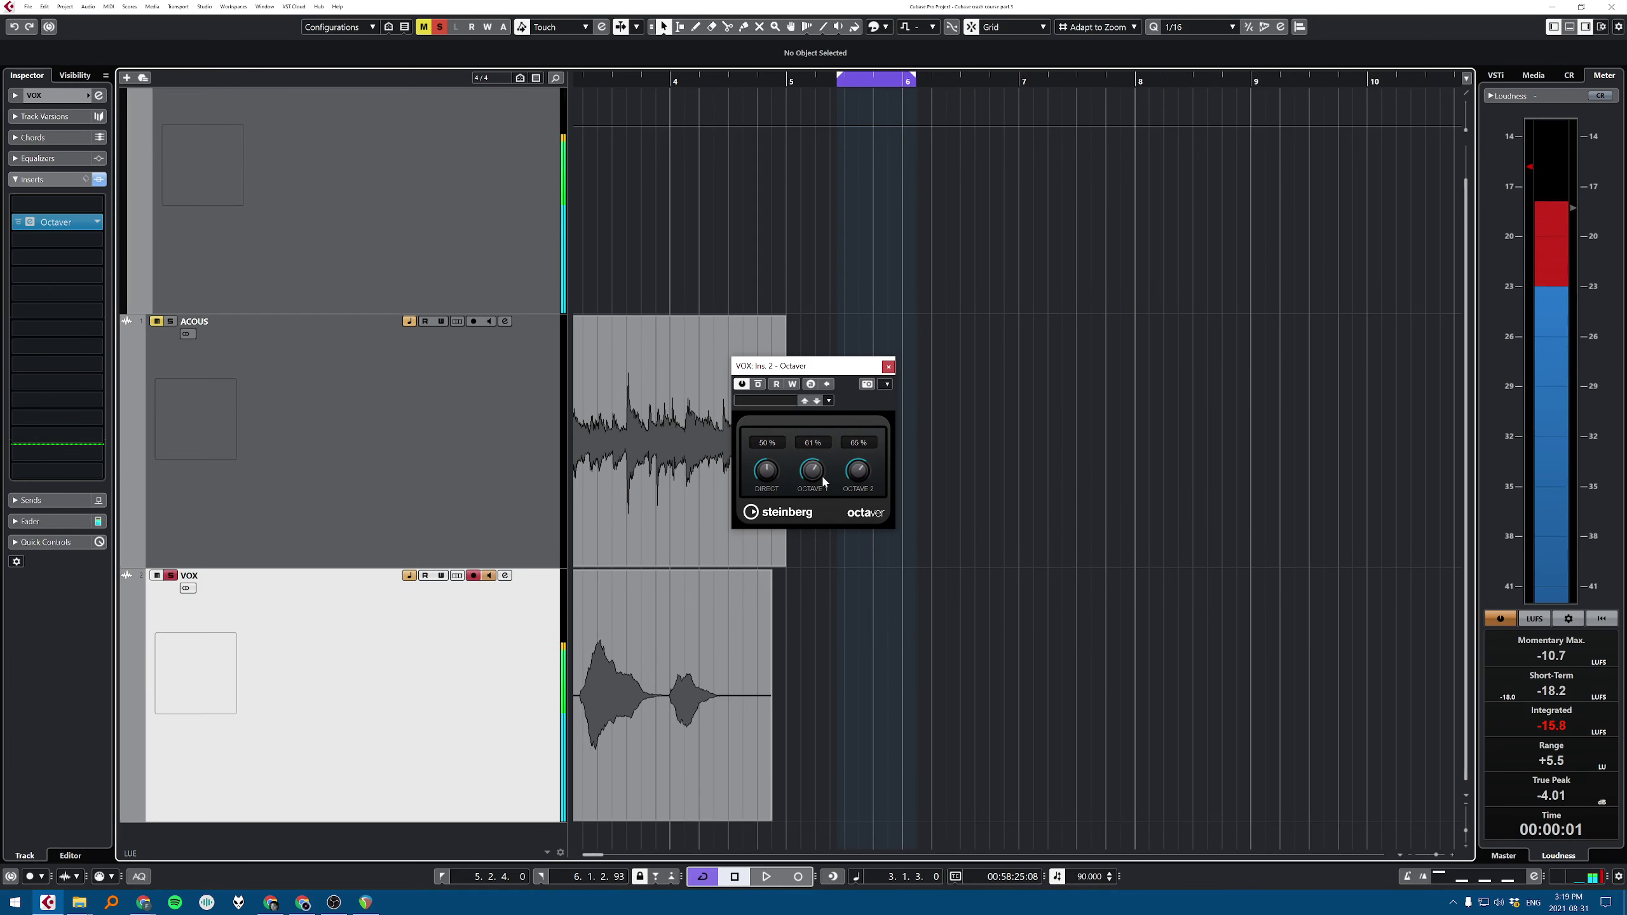
pyautogui.moveTo(821, 473); pyautogui.dragTo(814, 538)
pyautogui.hscroll(-4, 1132, 600)
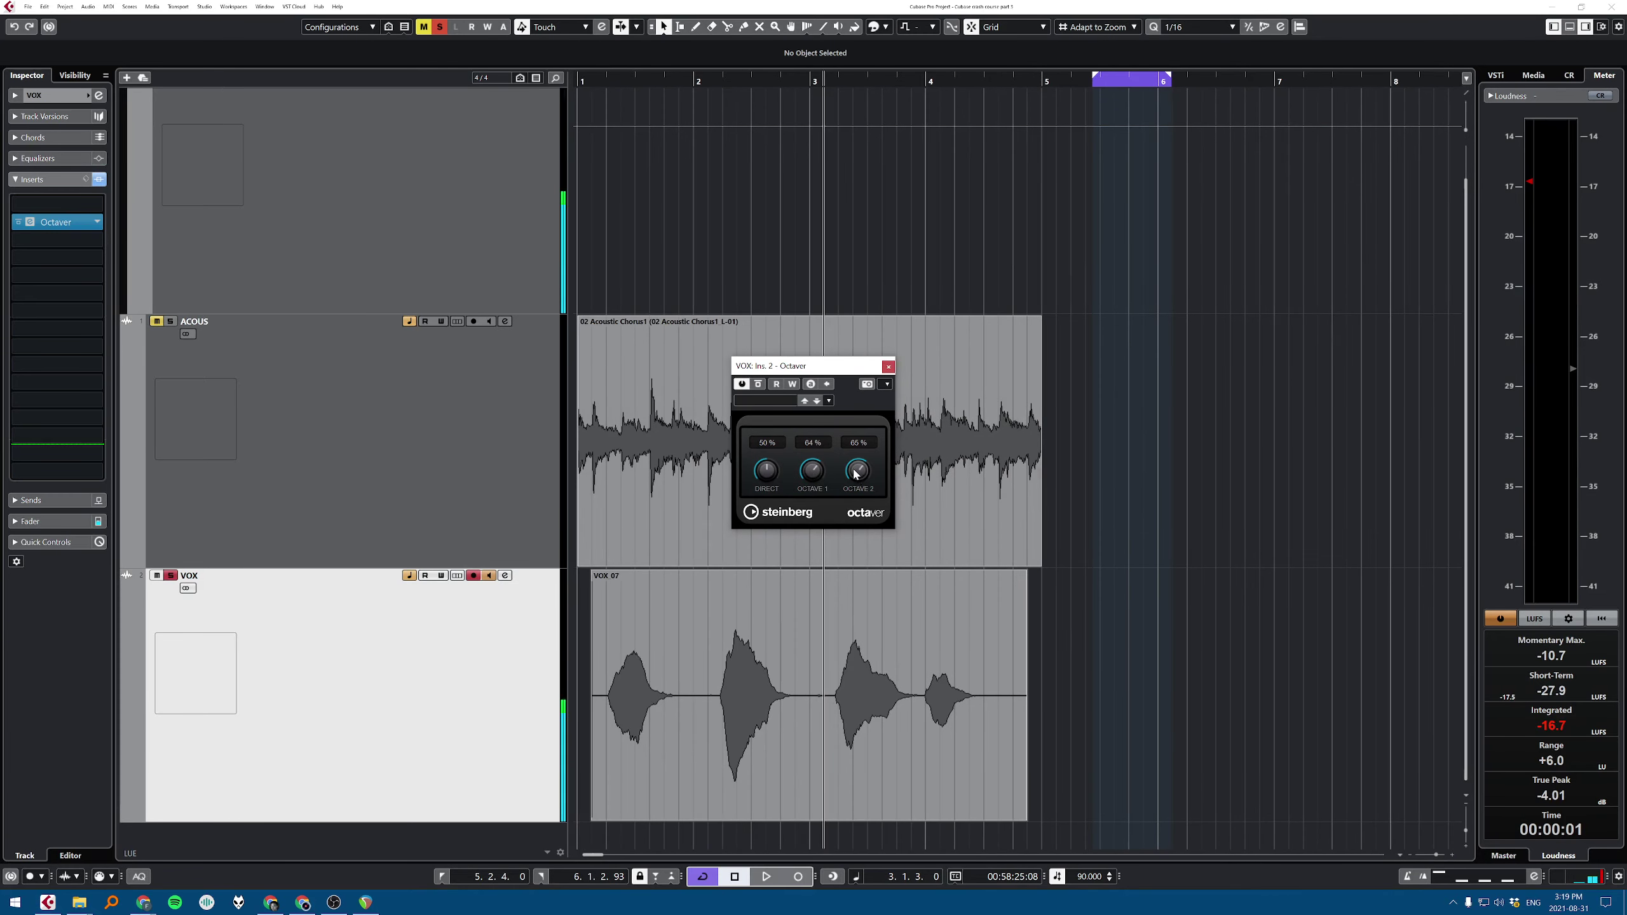
pyautogui.moveTo(857, 472); pyautogui.dragTo(789, 624)
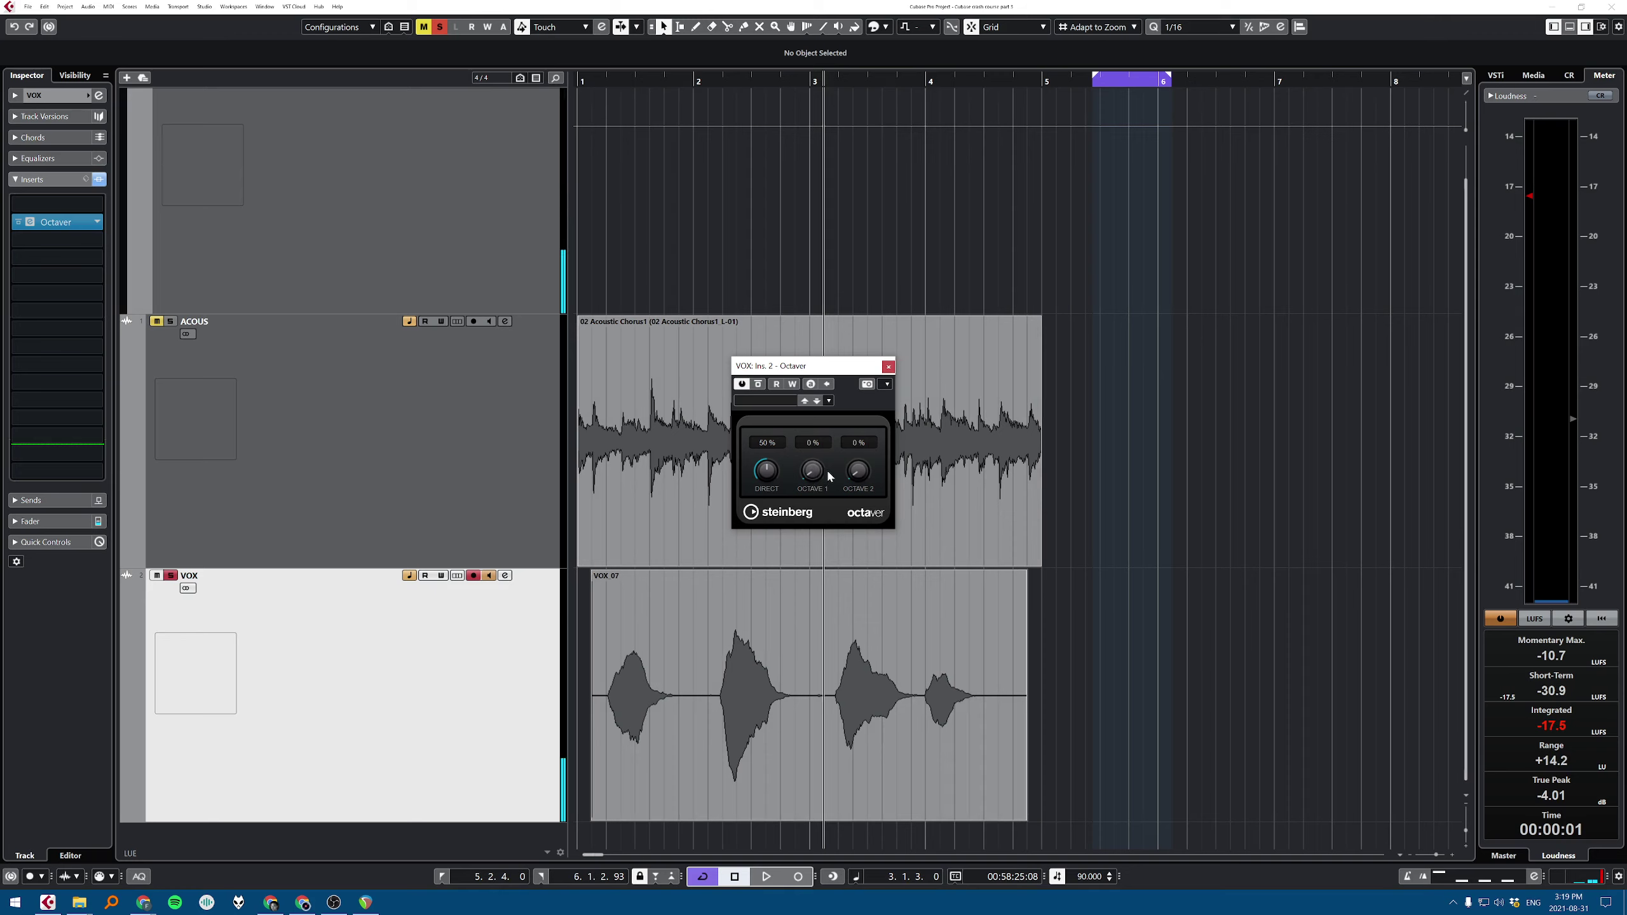
# Step: Vary Octave 1 between 0 % and 100 %, set both octave levels to 100 %, and play from bar 2
pyautogui.moveTo(810, 482); pyautogui.dragTo(834, 522)
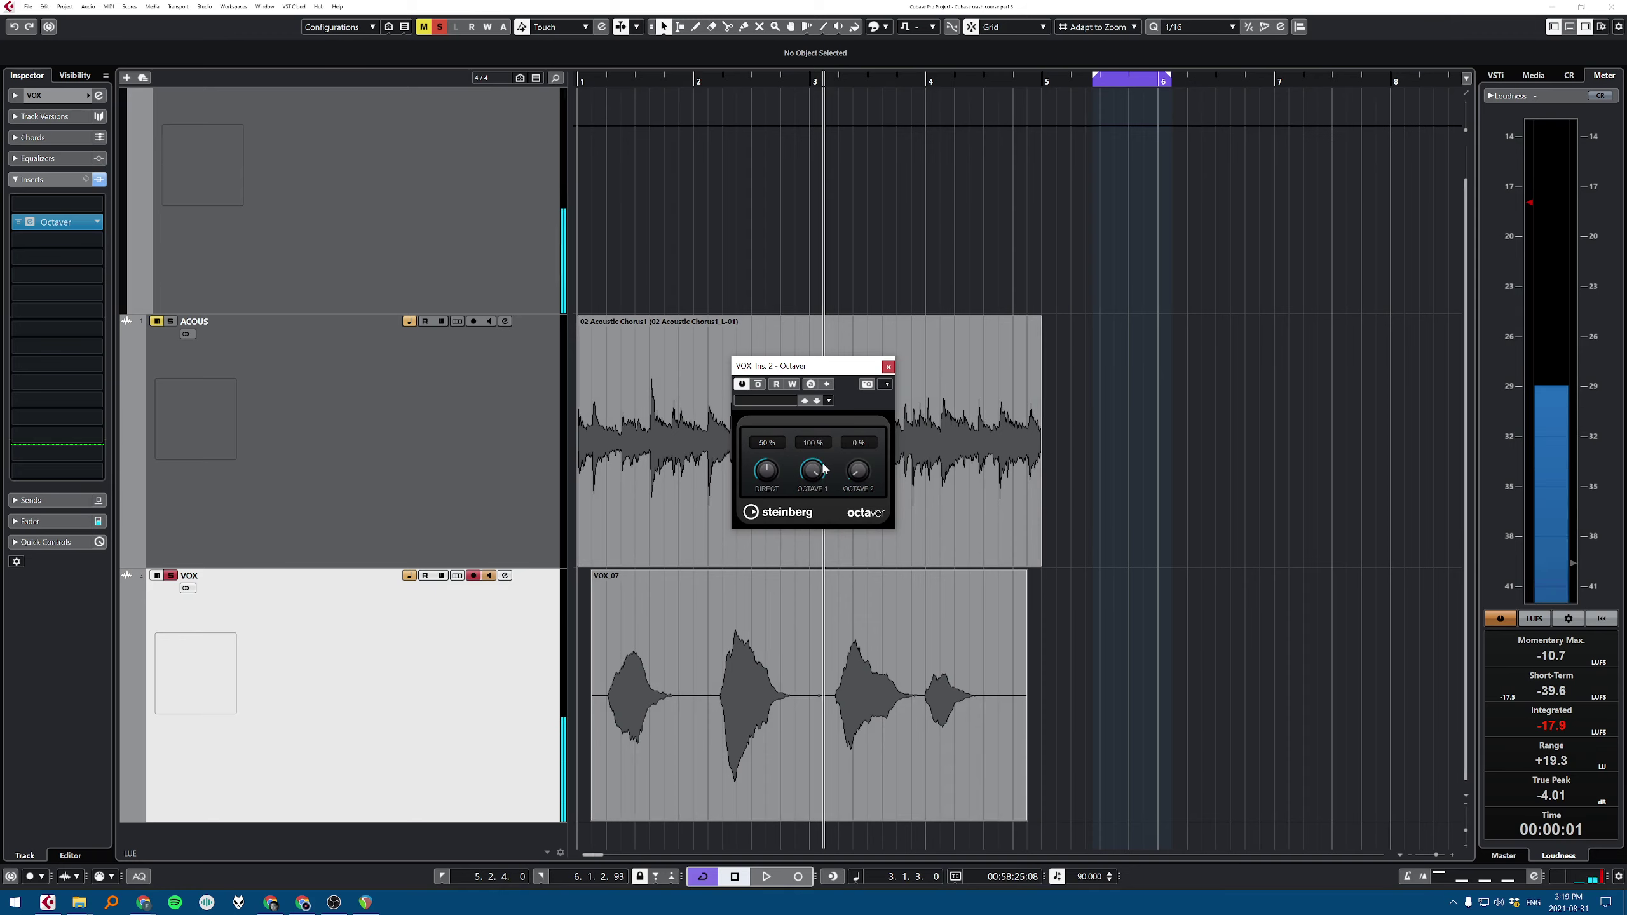
pyautogui.click(717, 643)
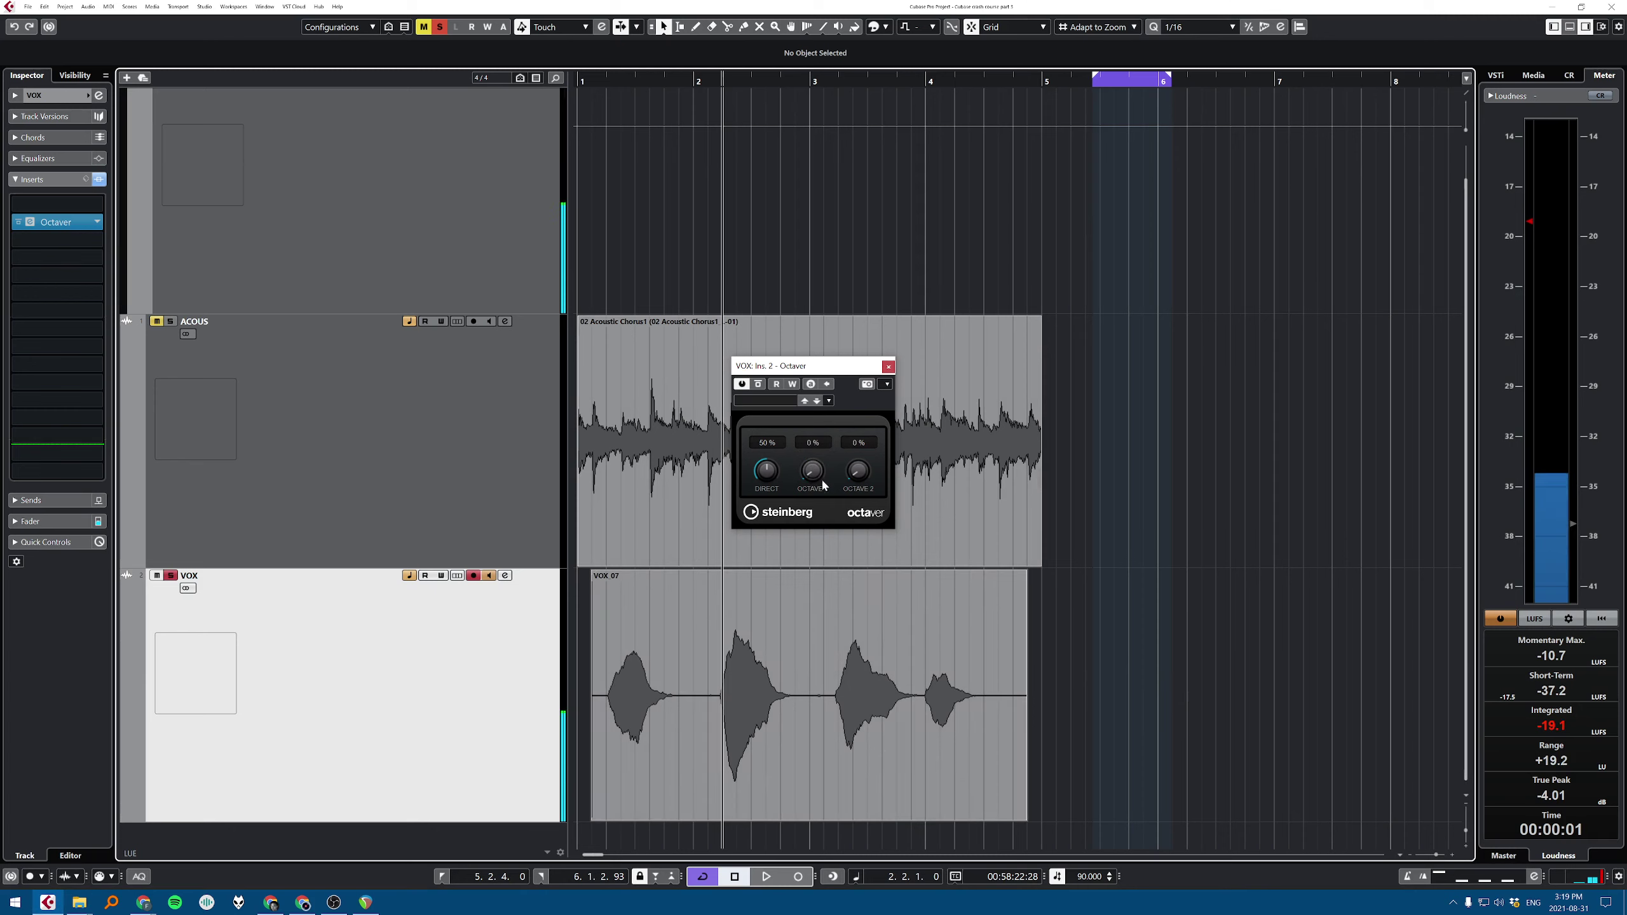
pyautogui.moveTo(813, 472); pyautogui.dragTo(925, 344)
pyautogui.press('space')
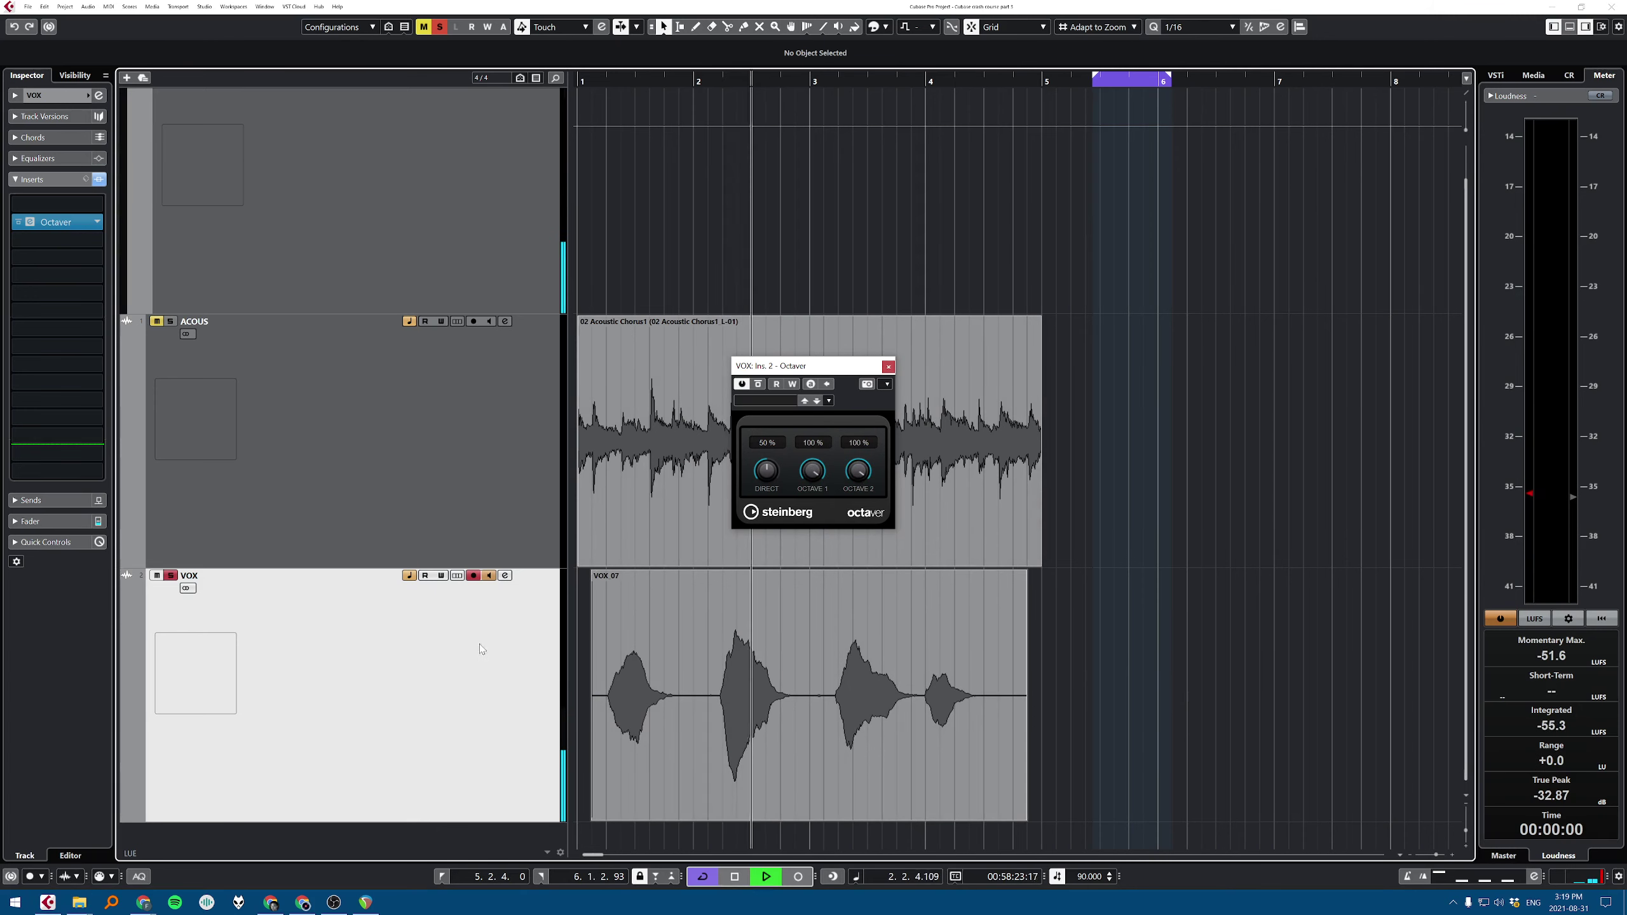
# Step: Set Octaver's Direct level to 0 %, reduce Octave 1 slightly, and audition the VOX track without input monitoring
pyautogui.moveTo(811, 472); pyautogui.dragTo(769, 615)
pyautogui.press('space')
pyautogui.press('space')
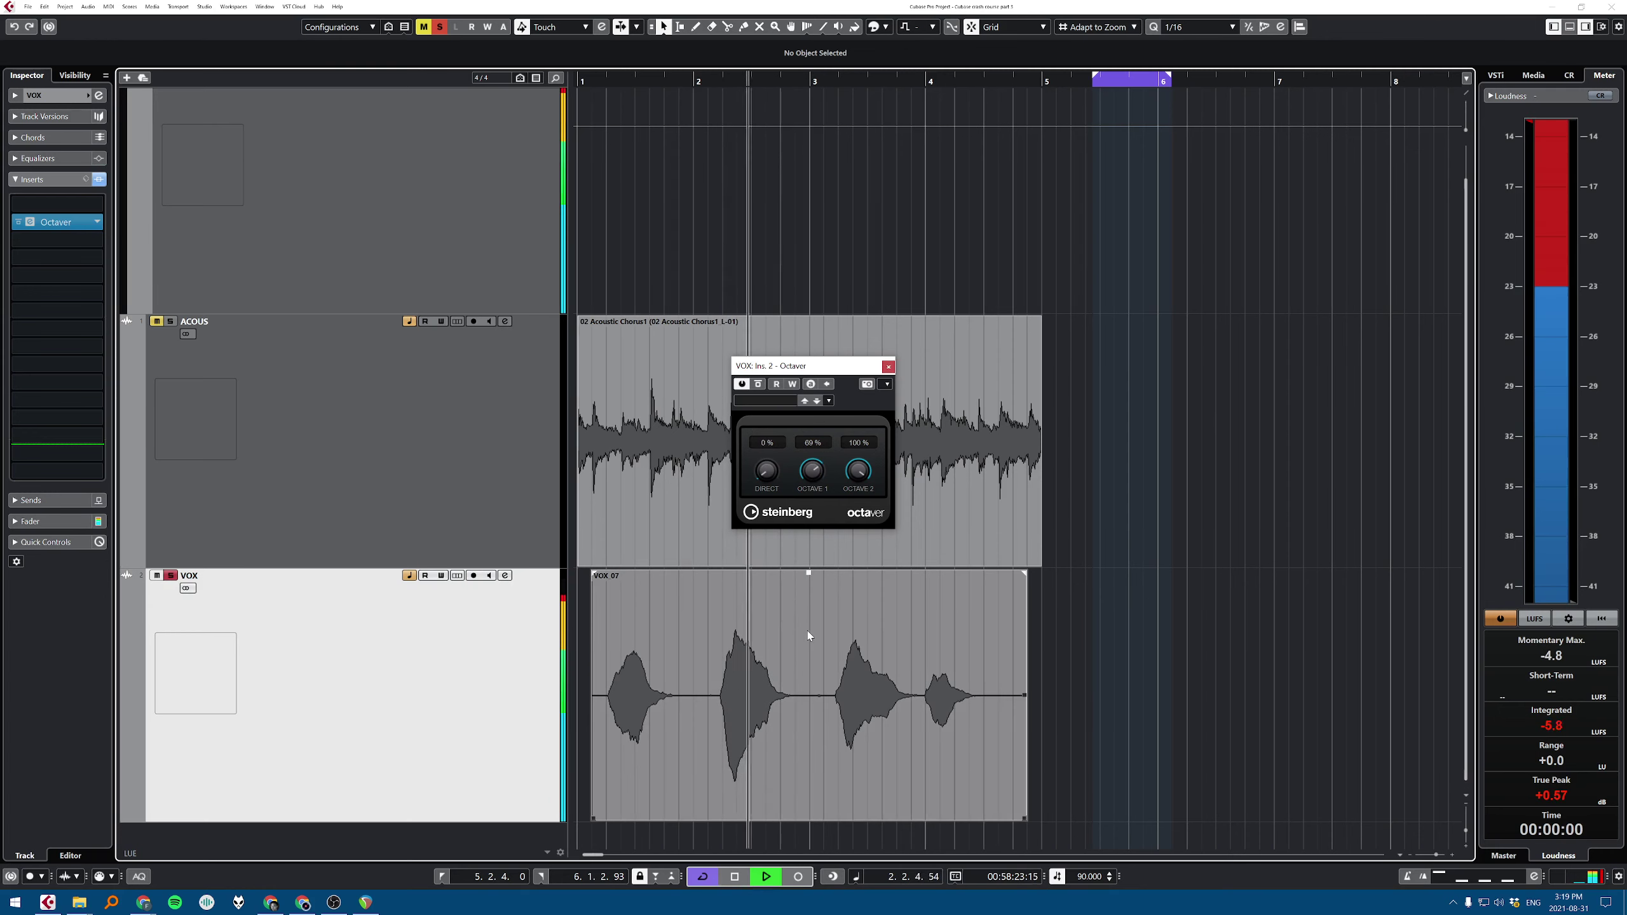
pyautogui.press('space')
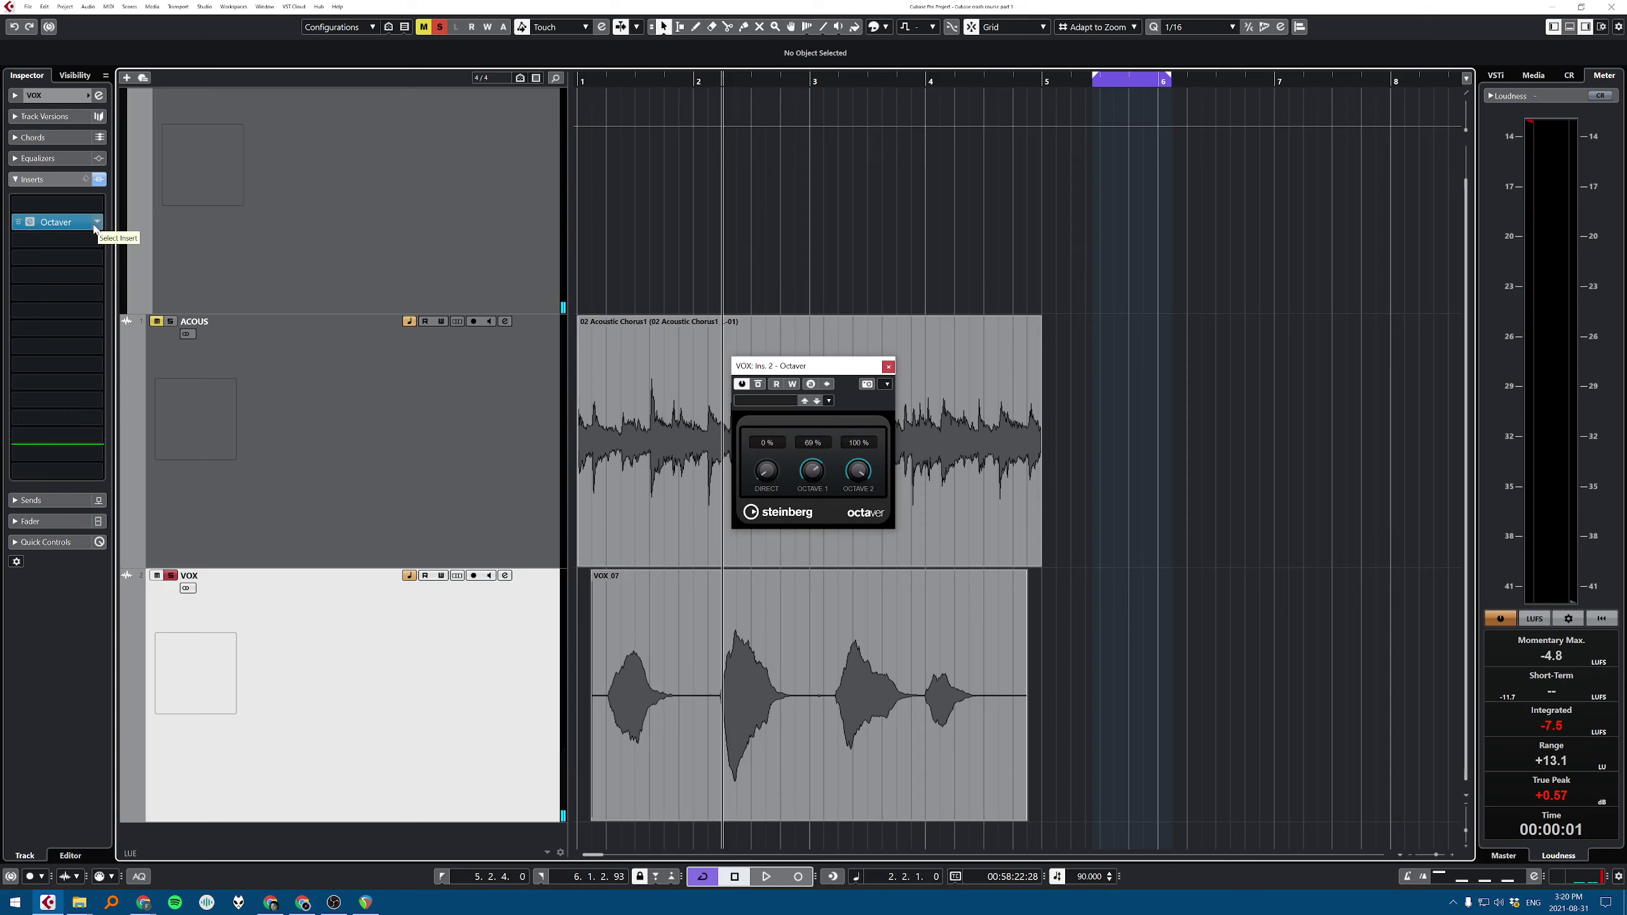
# Step: Replace Octaver with Pitch Correct on the VOX track and move its window above the vocal clip
pyautogui.click(96, 223)
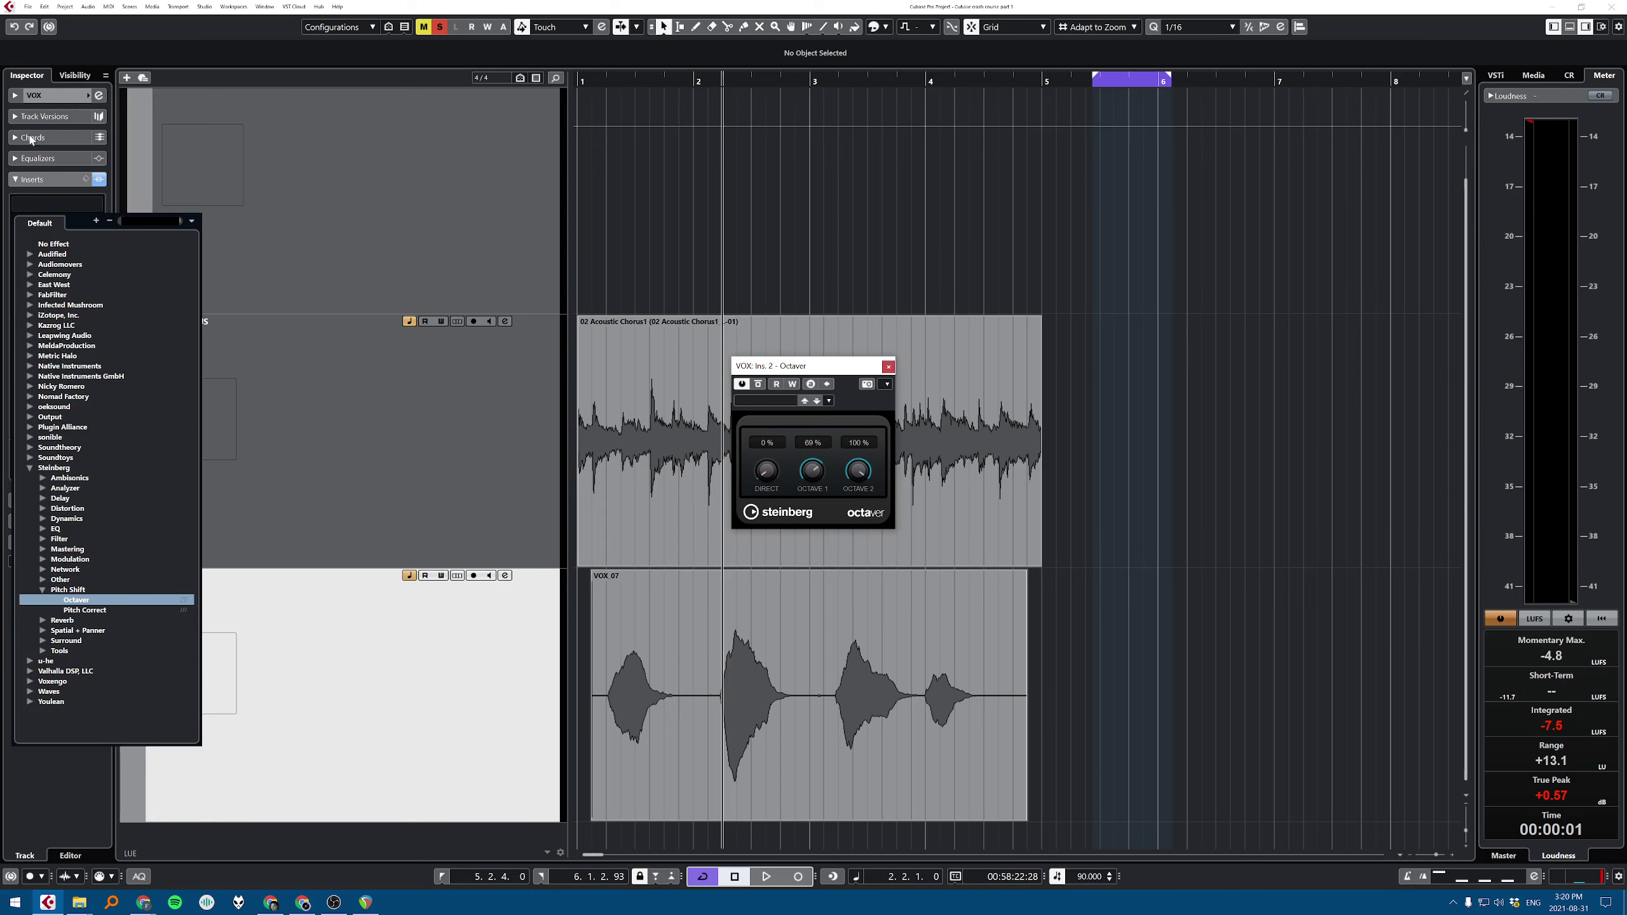
pyautogui.click(96, 609)
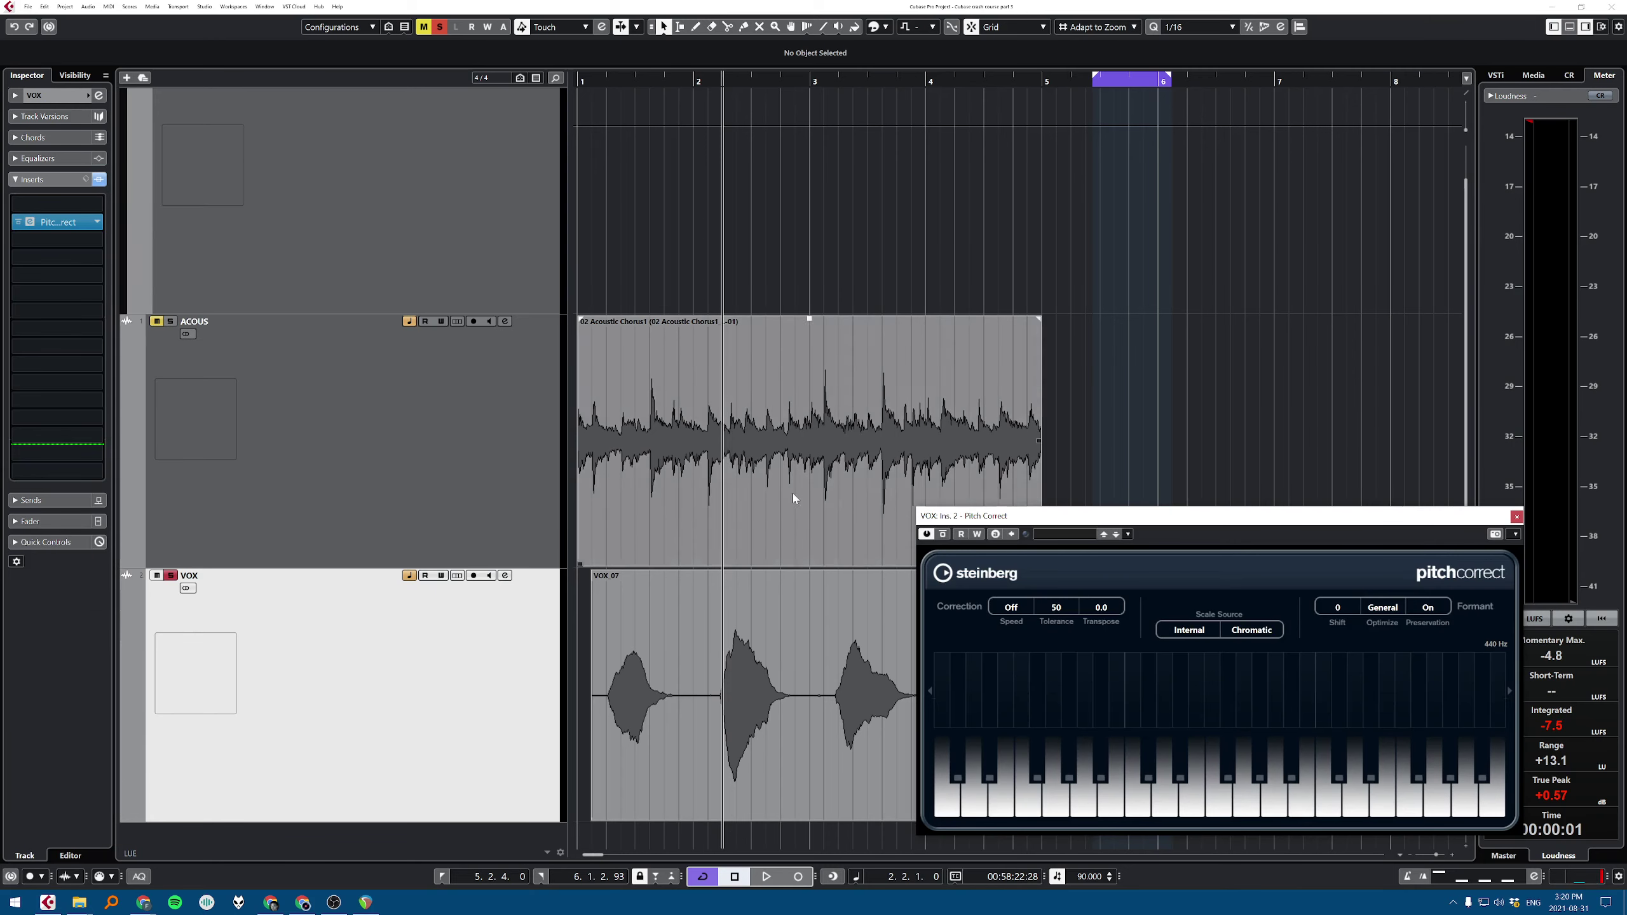
pyautogui.keyDown('alt'); pyautogui.keyDown('shift'); pyautogui.click(614, 659); pyautogui.keyUp('shift'); pyautogui.keyUp('alt')
pyautogui.moveTo(1121, 520); pyautogui.dragTo(661, 181)
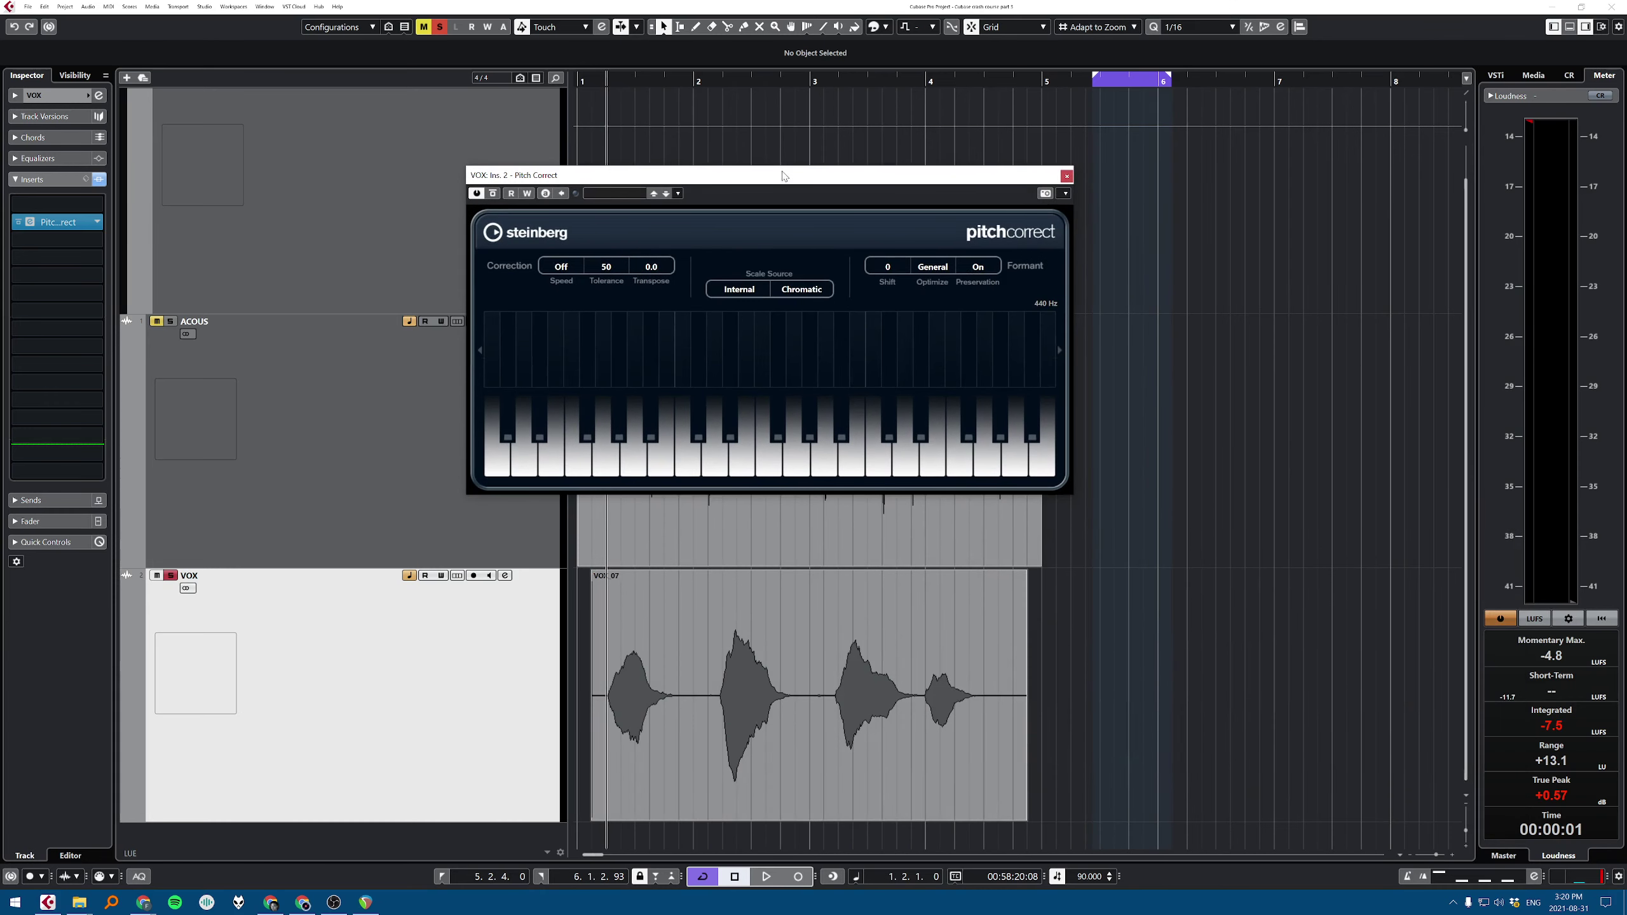
pyautogui.moveTo(783, 176); pyautogui.dragTo(843, 144)
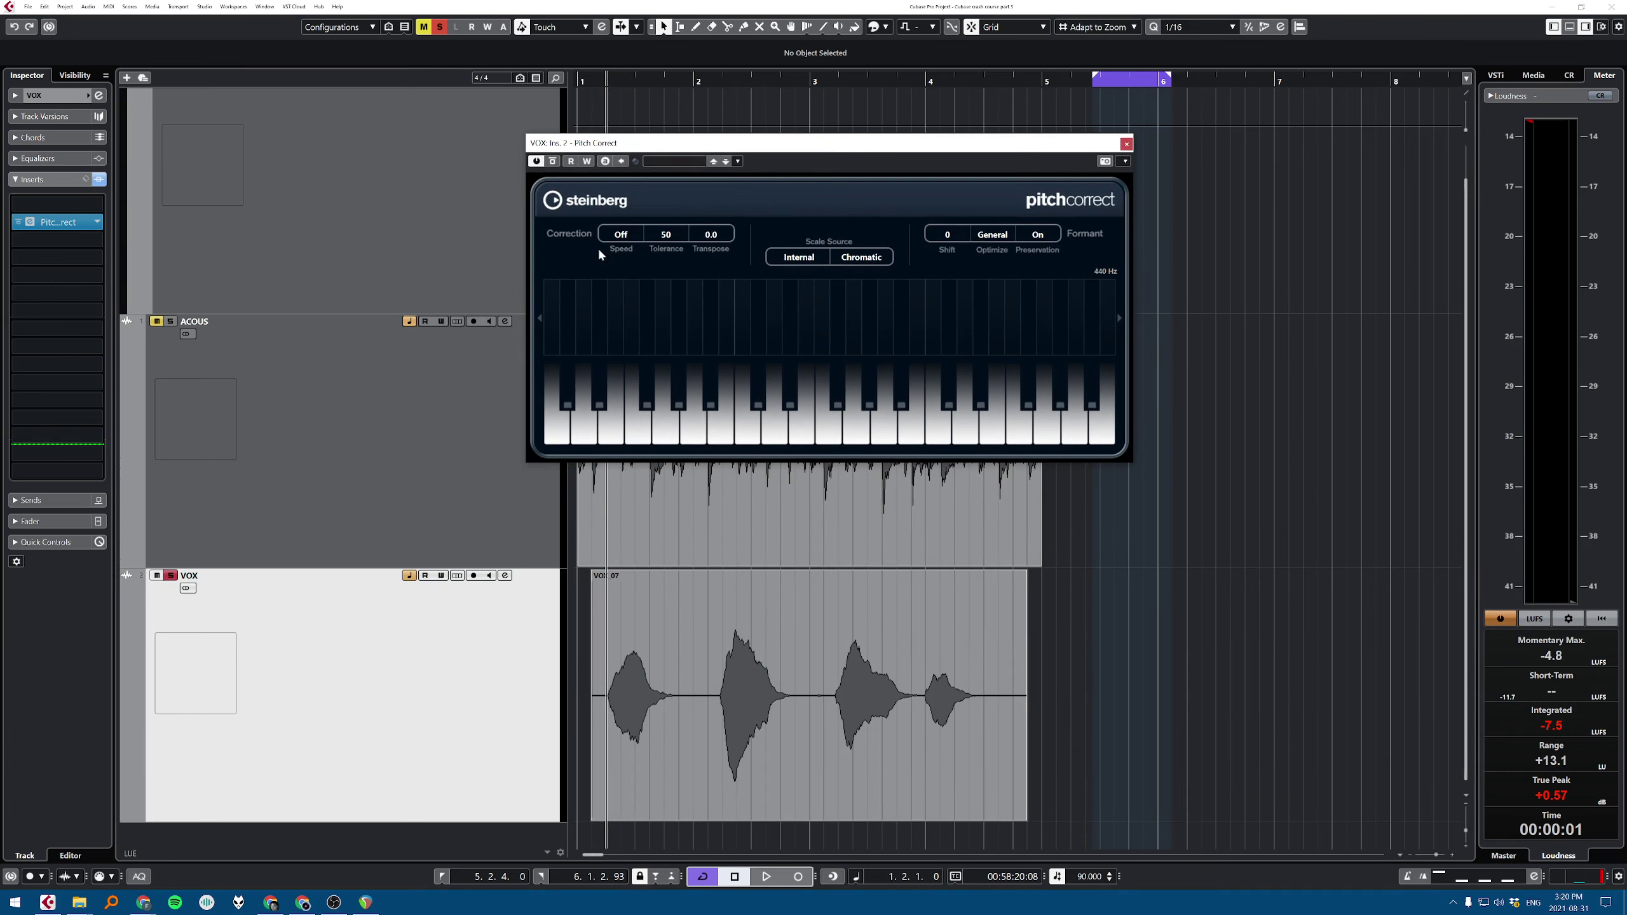
# Step: Set Pitch Correct's correction speed to 100 and tolerance to 0, and move its window clear of the track list
pyautogui.moveTo(624, 237); pyautogui.dragTo(625, 153)
pyautogui.moveTo(710, 143); pyautogui.dragTo(1132, 143)
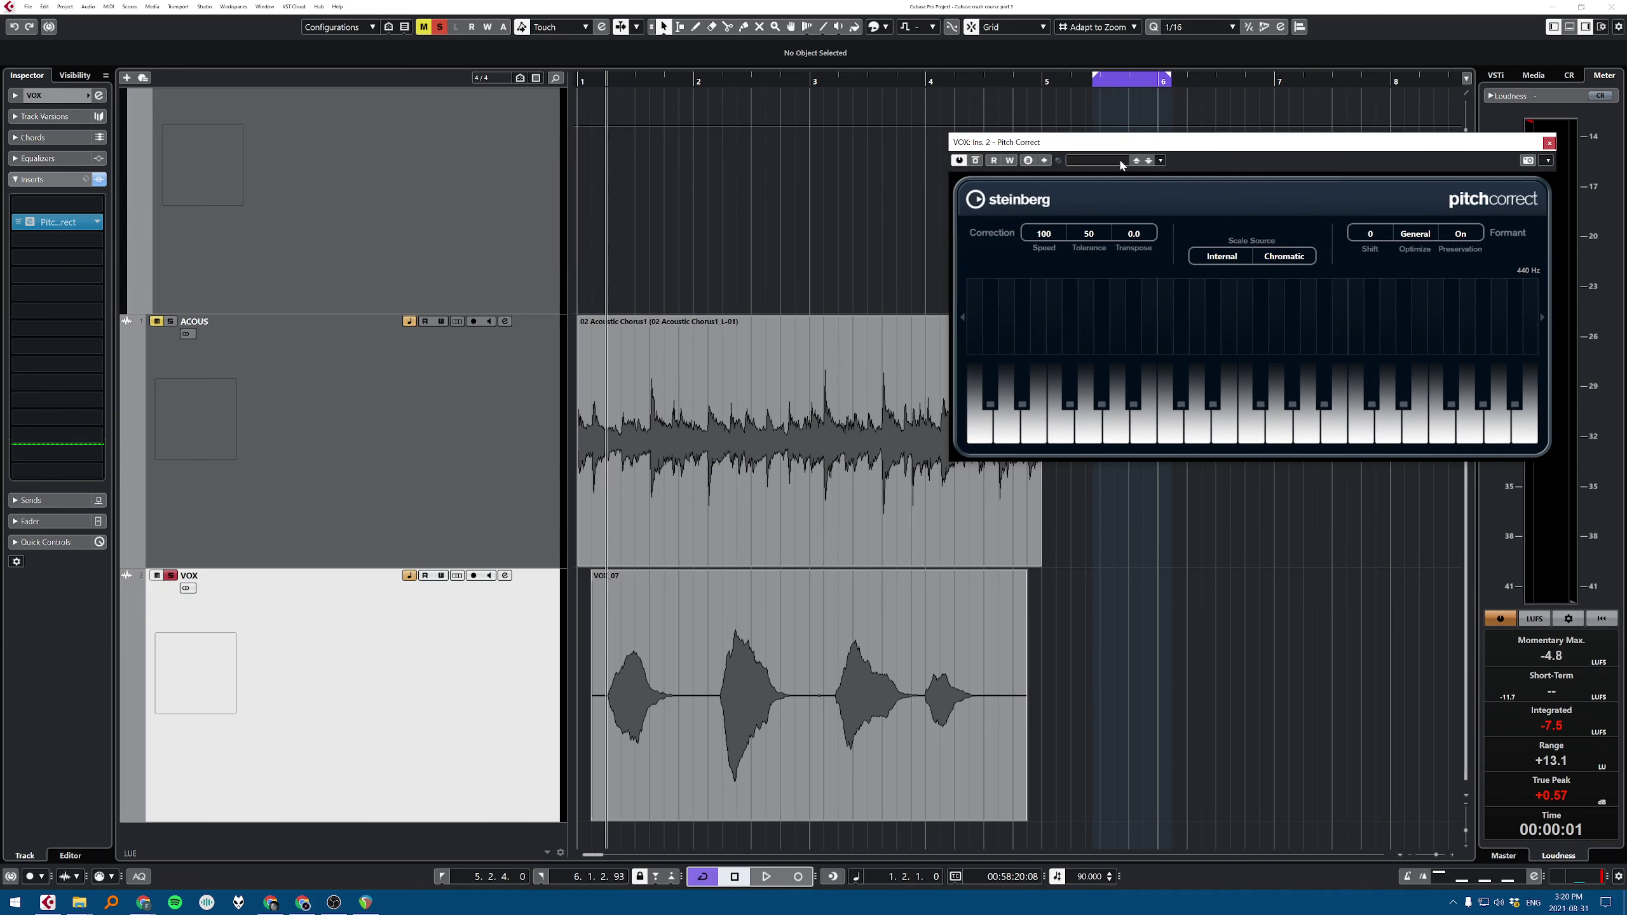
pyautogui.moveTo(1110, 149); pyautogui.dragTo(892, 147)
pyautogui.moveTo(881, 229); pyautogui.dragTo(909, 400)
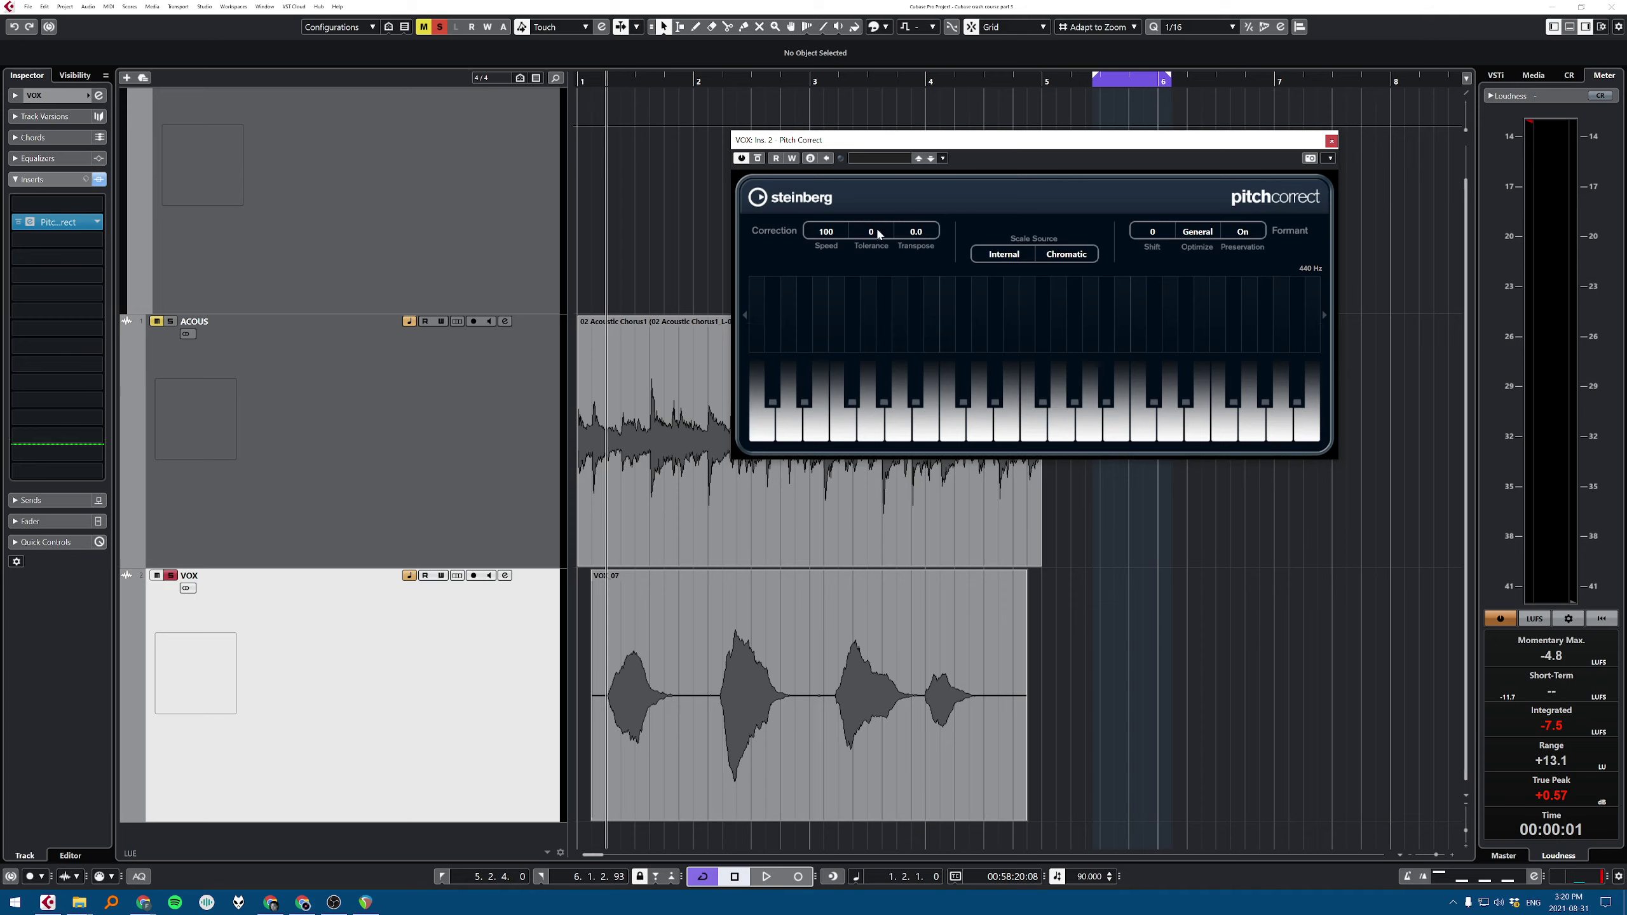
pyautogui.moveTo(878, 233); pyautogui.dragTo(877, 161)
pyautogui.scroll(-3, 883, 239)
# Step: Set Pitch Correct's formant optimization to Male and keep the scale source on Chromatic
pyautogui.click(1216, 232)
pyautogui.click(1086, 251)
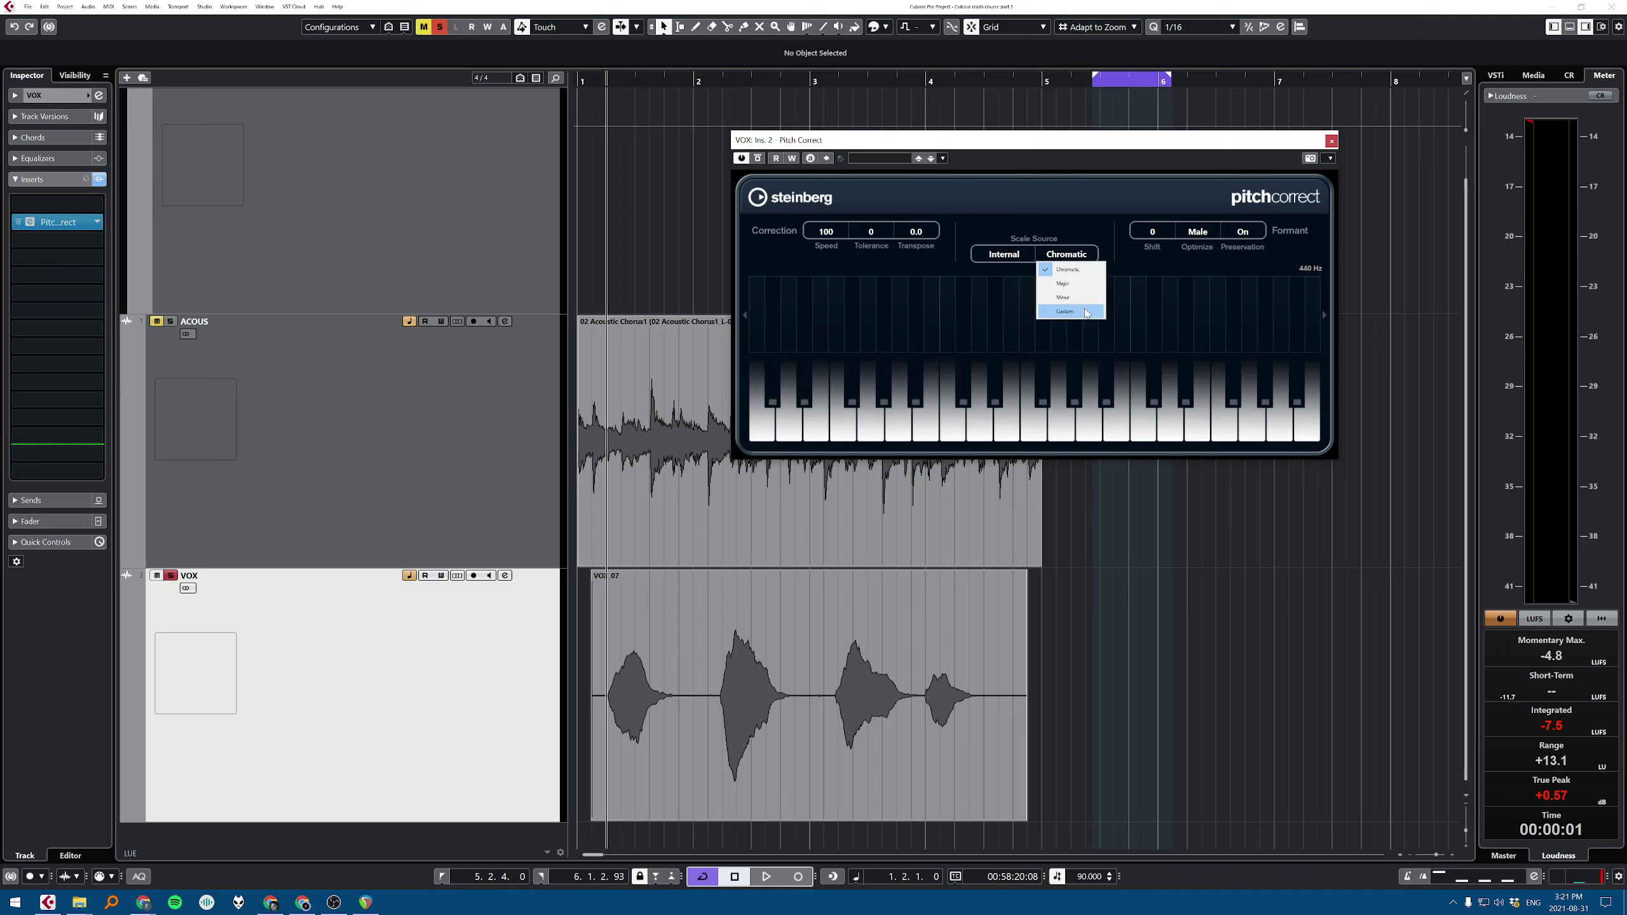
pyautogui.click(1089, 270)
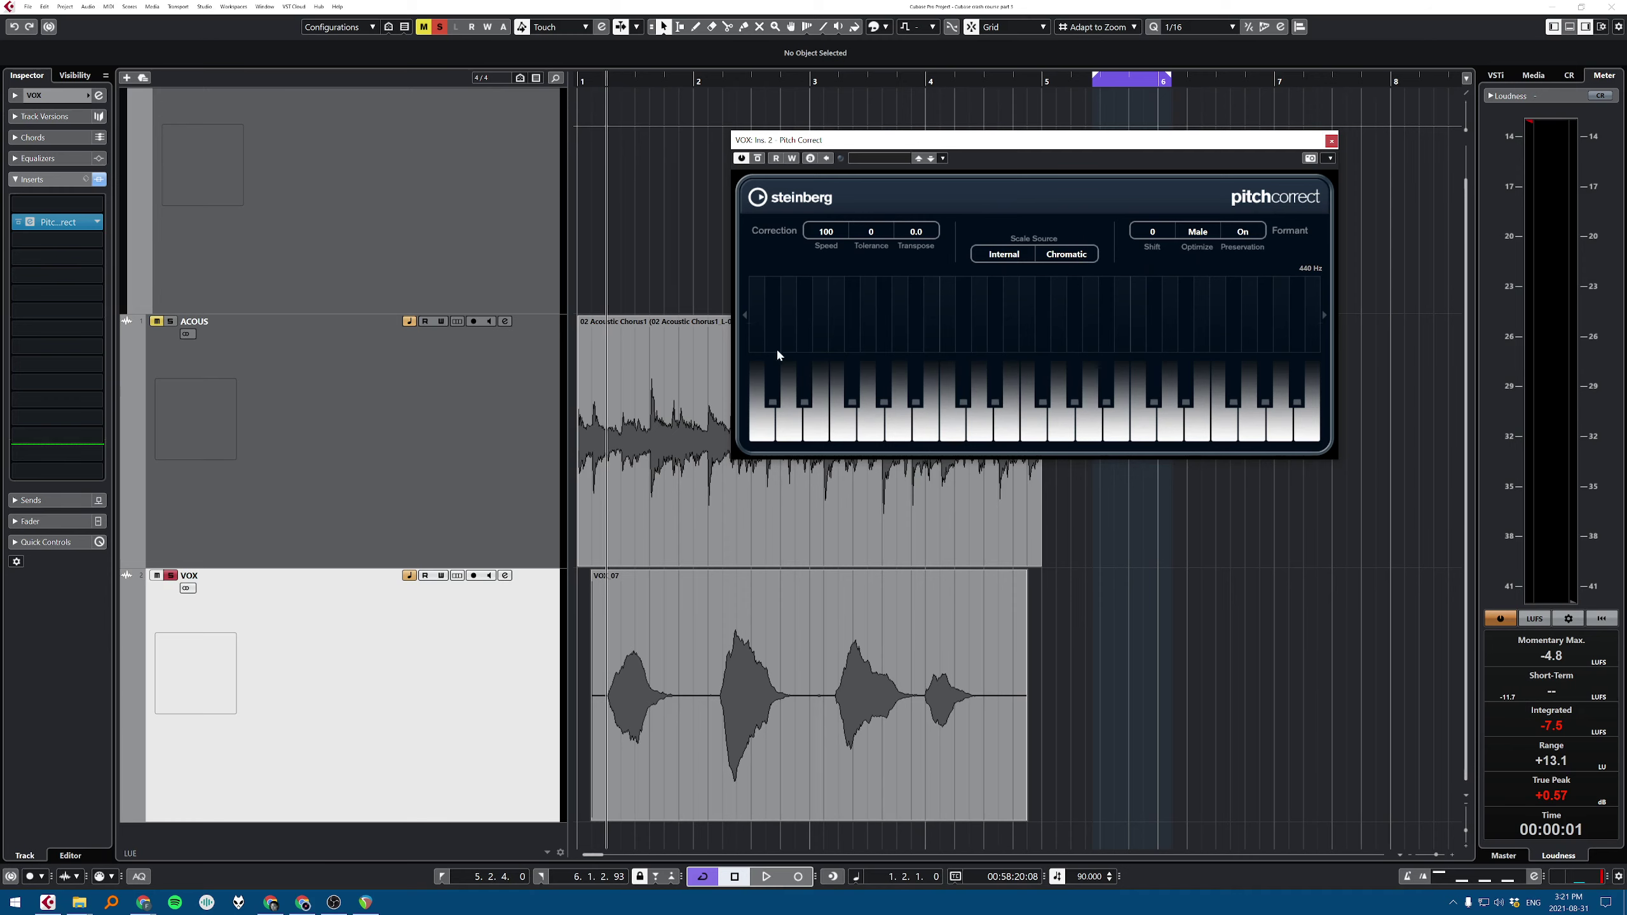
# Step: Unmute and solo the ACOUS track, and play it together with the pitch-corrected VOX track
pyautogui.click(458, 423)
pyautogui.press('m')
pyautogui.press('s')
pyautogui.press('space')
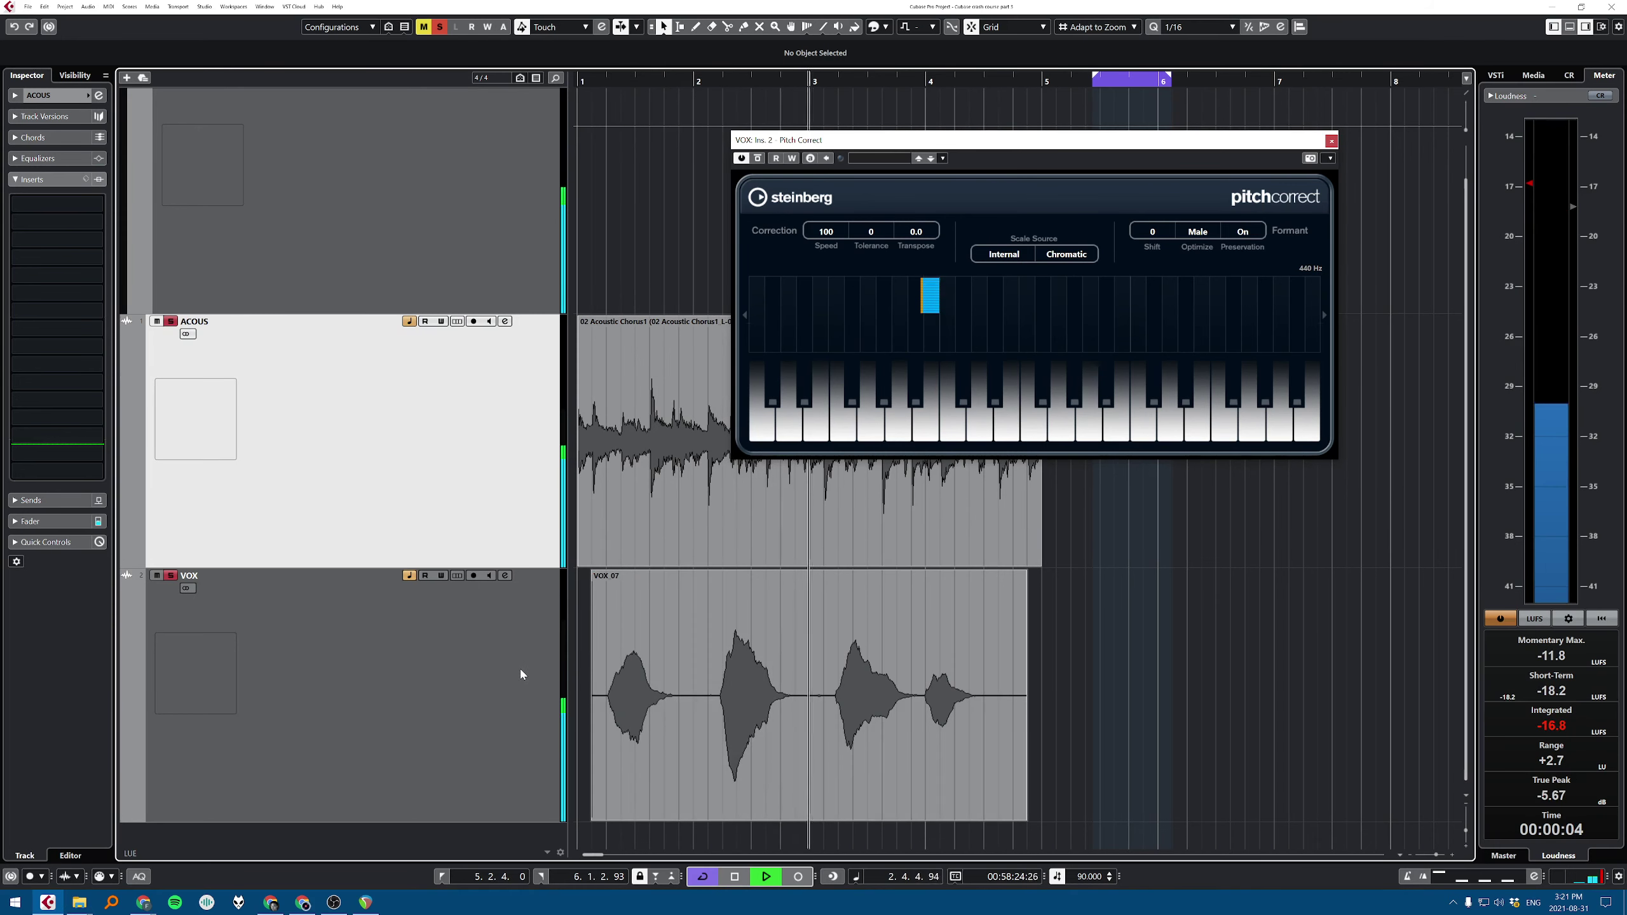
pyautogui.press('space')
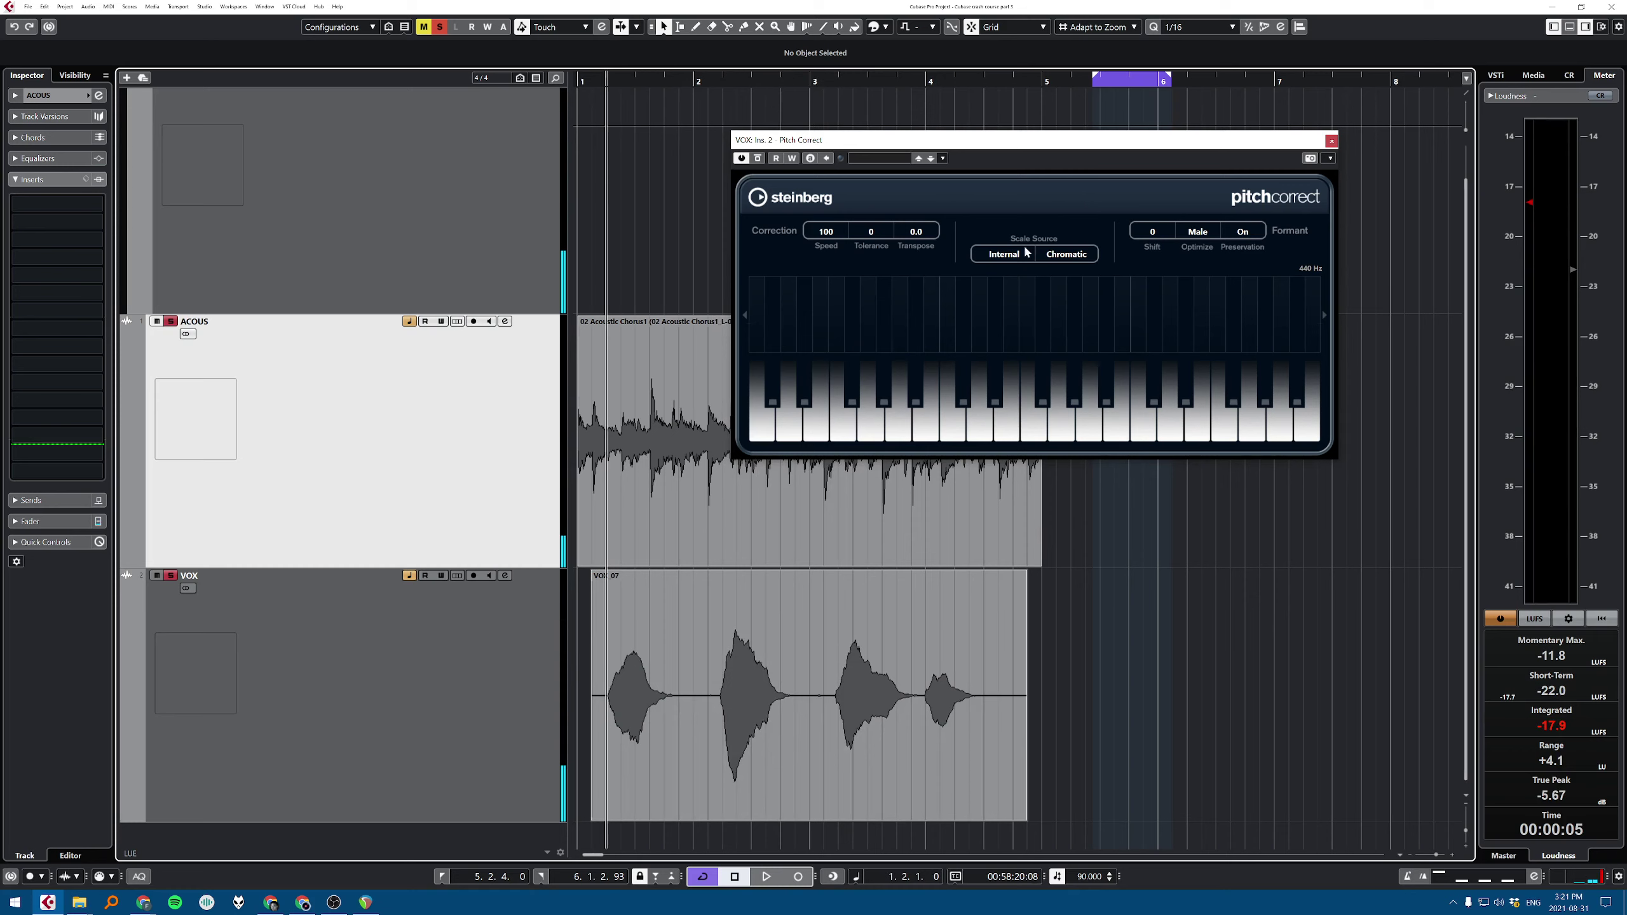
# Step: Set Pitch Correct's internal scale to G Major and audition both tracks
pyautogui.click(1062, 253)
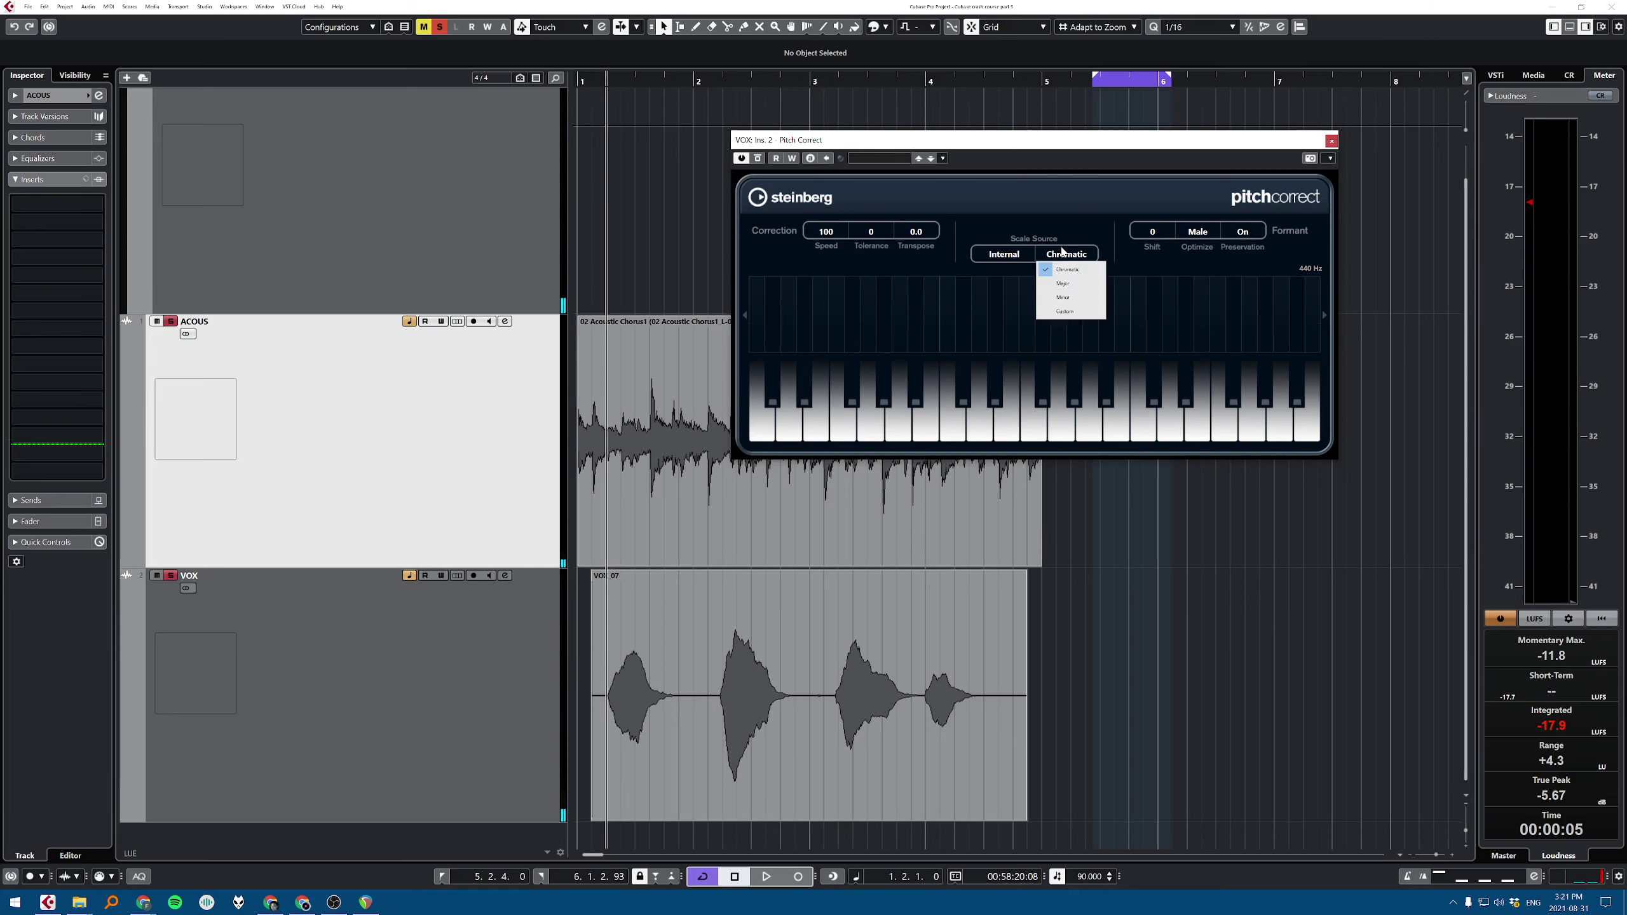
pyautogui.click(1076, 272)
pyautogui.click(1071, 255)
pyautogui.click(1068, 283)
pyautogui.click(1013, 257)
pyautogui.click(1065, 224)
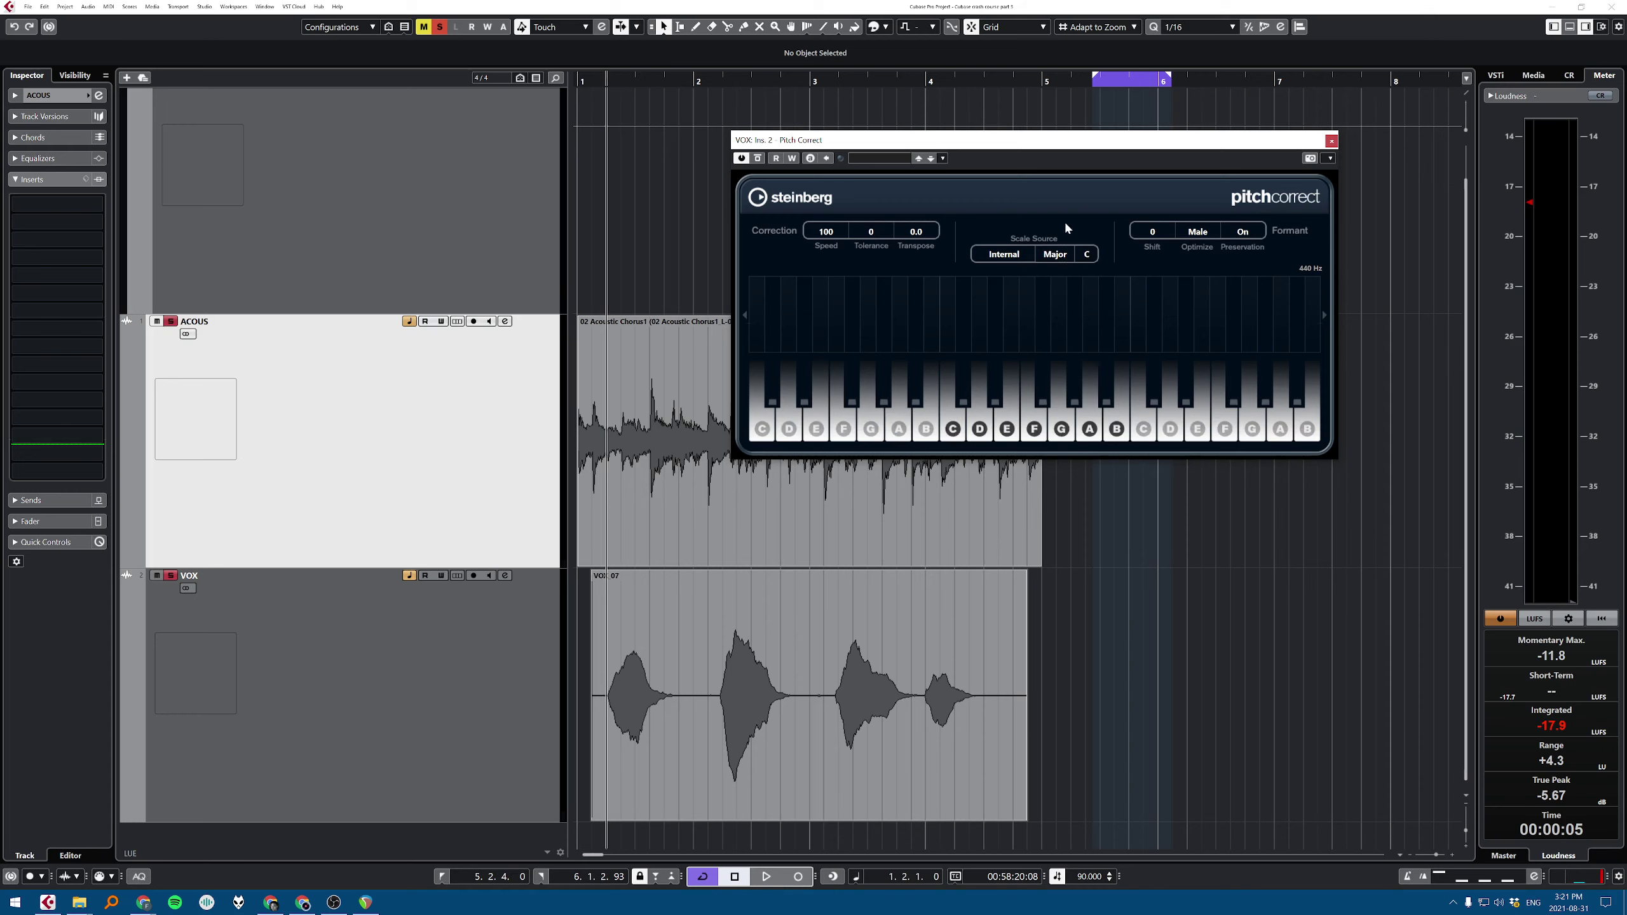
pyautogui.click(1086, 253)
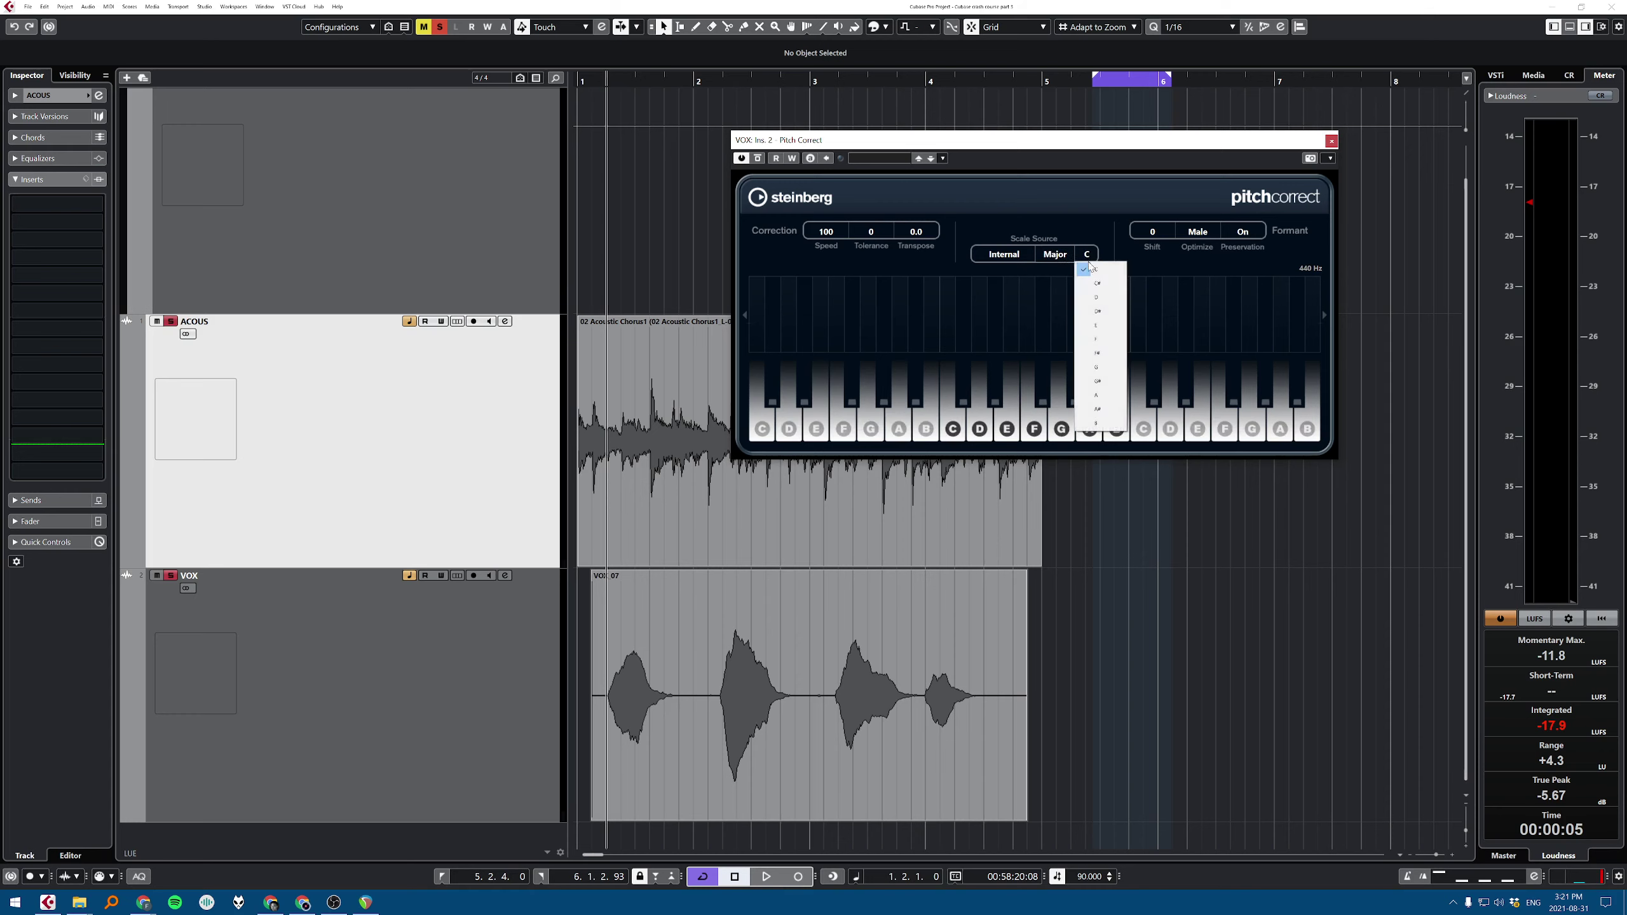
pyautogui.click(1115, 369)
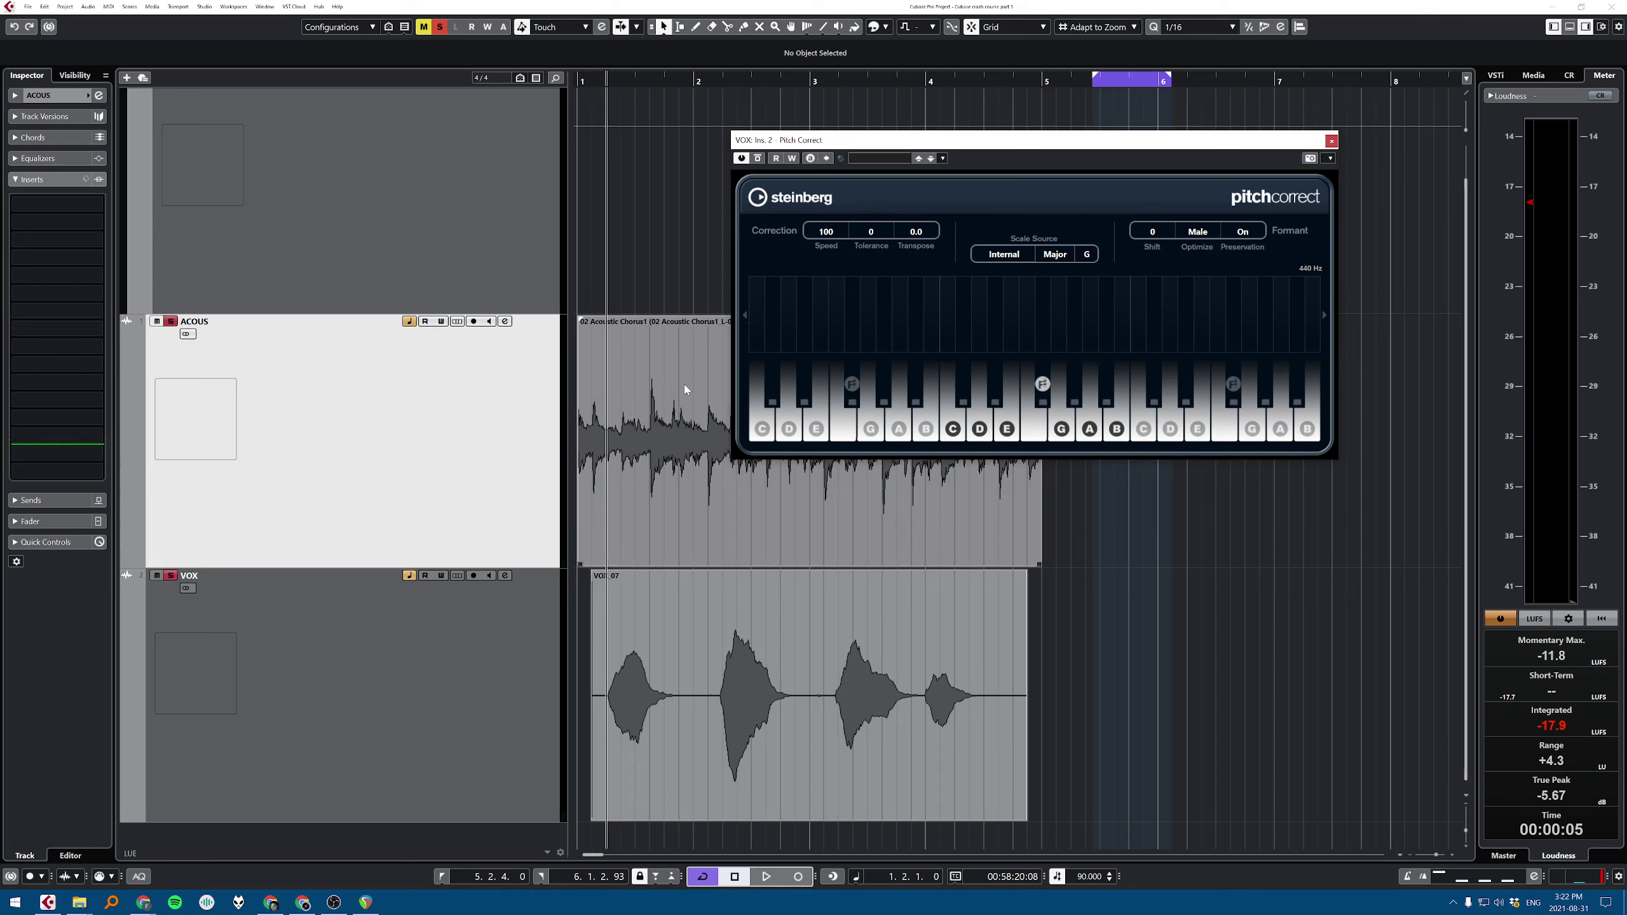
pyautogui.press('space')
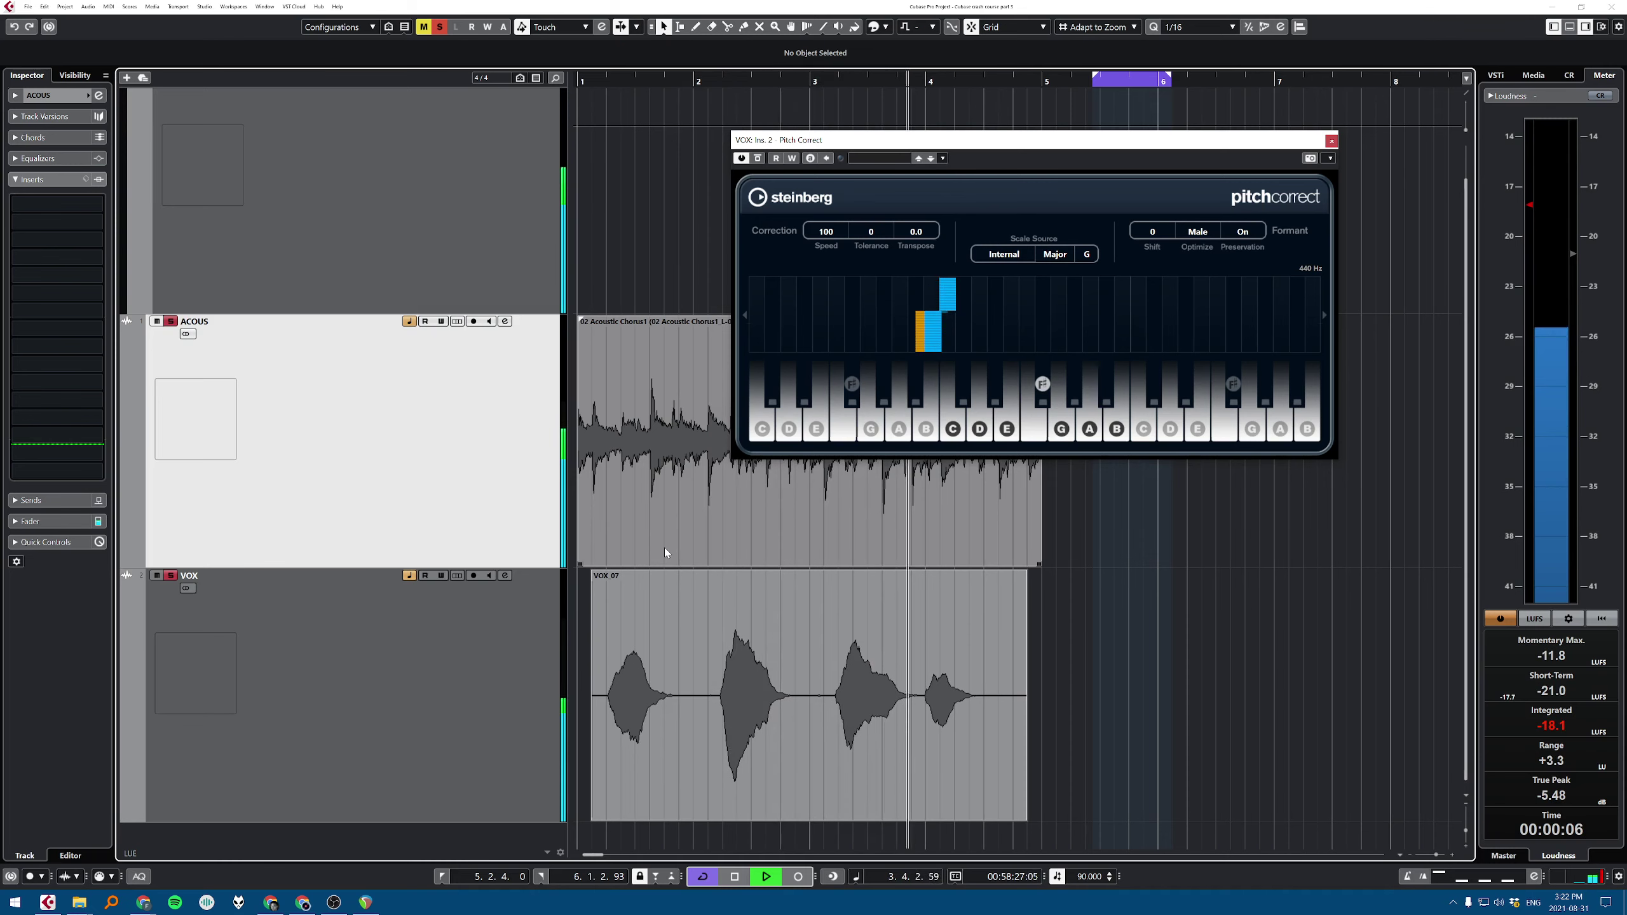
pyautogui.press('space')
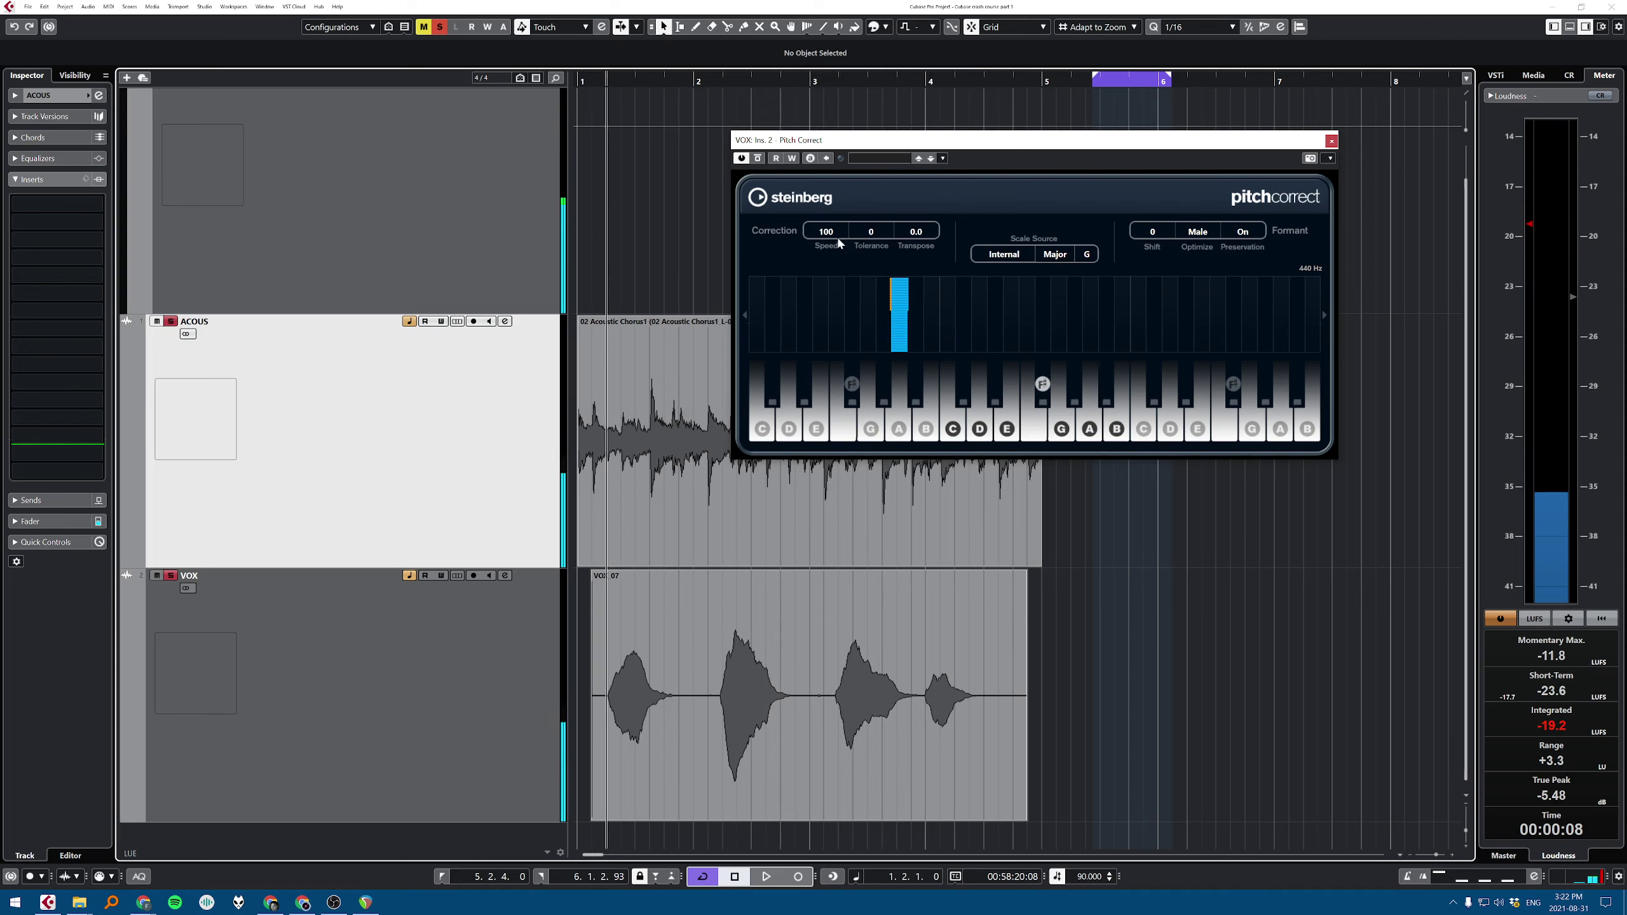
# Step: Set Pitch Correct's speed to 29 and tolerance to 58, and play both tracks again
pyautogui.scroll(-6, 832, 236)
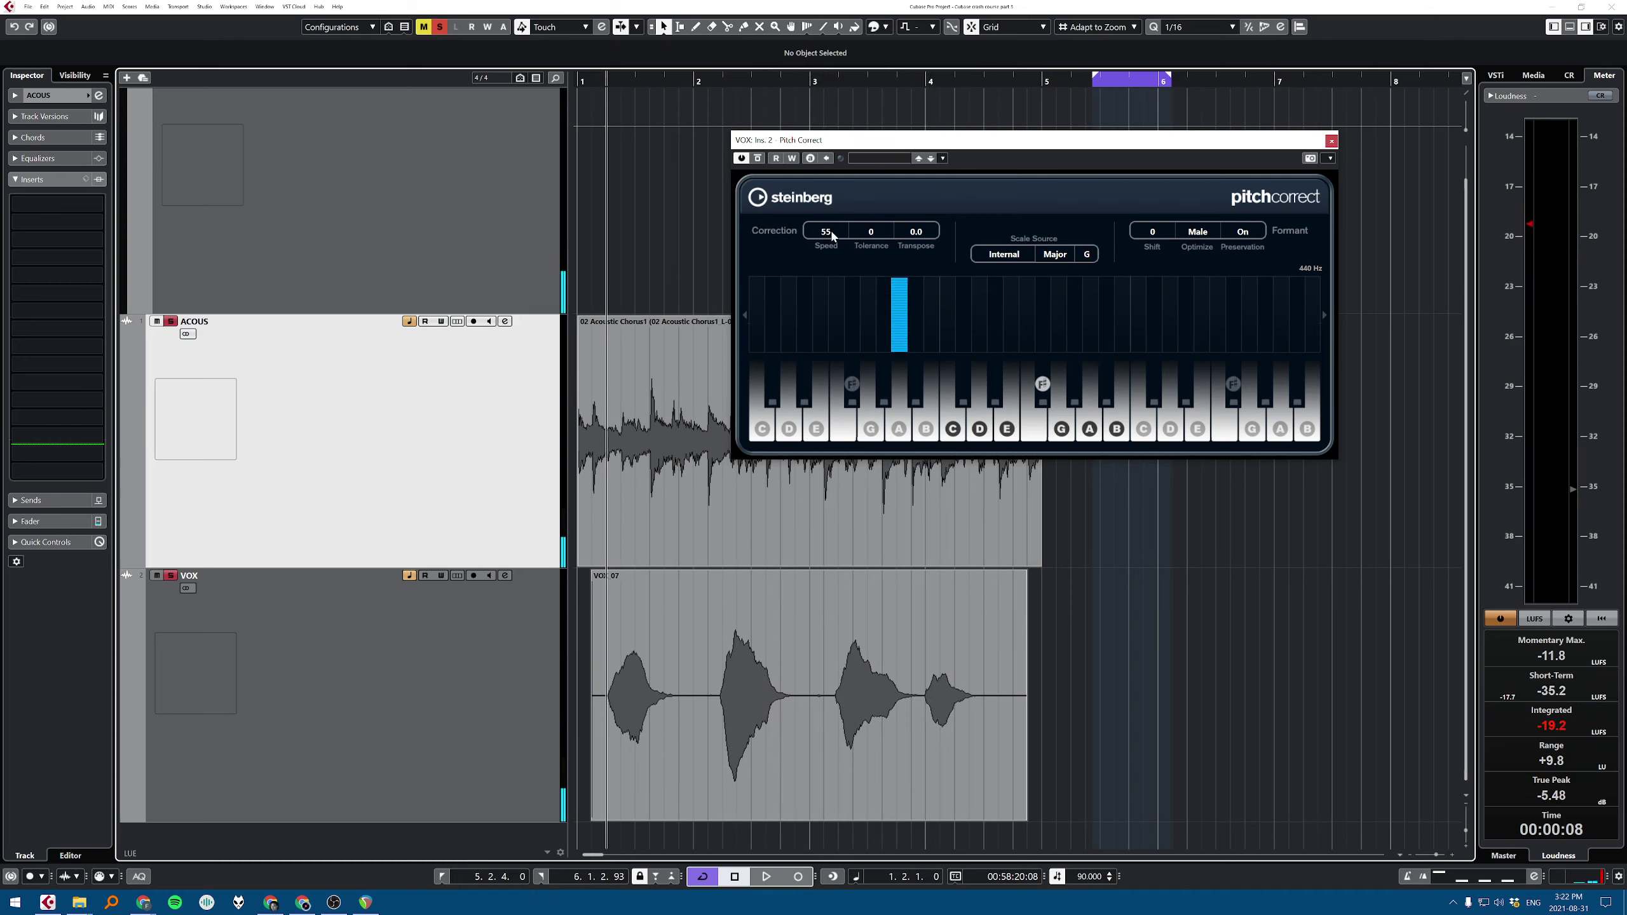
pyautogui.scroll(-10, 832, 235)
pyautogui.scroll(-3, 832, 236)
pyautogui.scroll(2, 886, 231)
pyautogui.press('space')
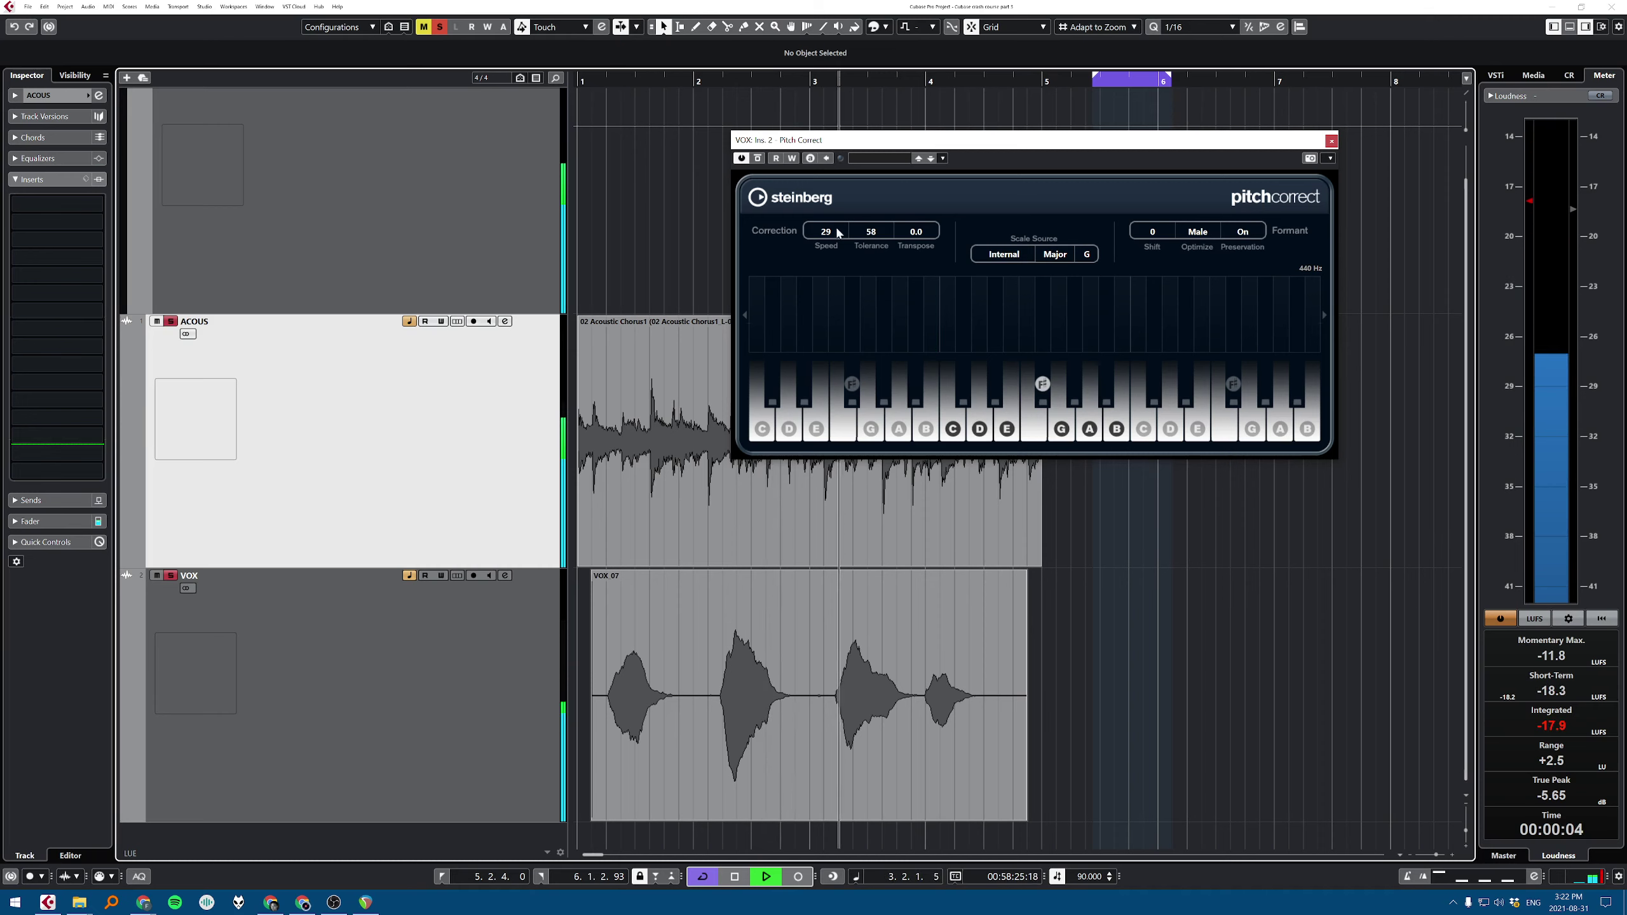
# Step: Set Pitch Correct's tolerance to 34 and speed to 52, playing both tracks between the adjustments
pyautogui.moveTo(832, 233); pyautogui.dragTo(881, 272)
pyautogui.press('space')
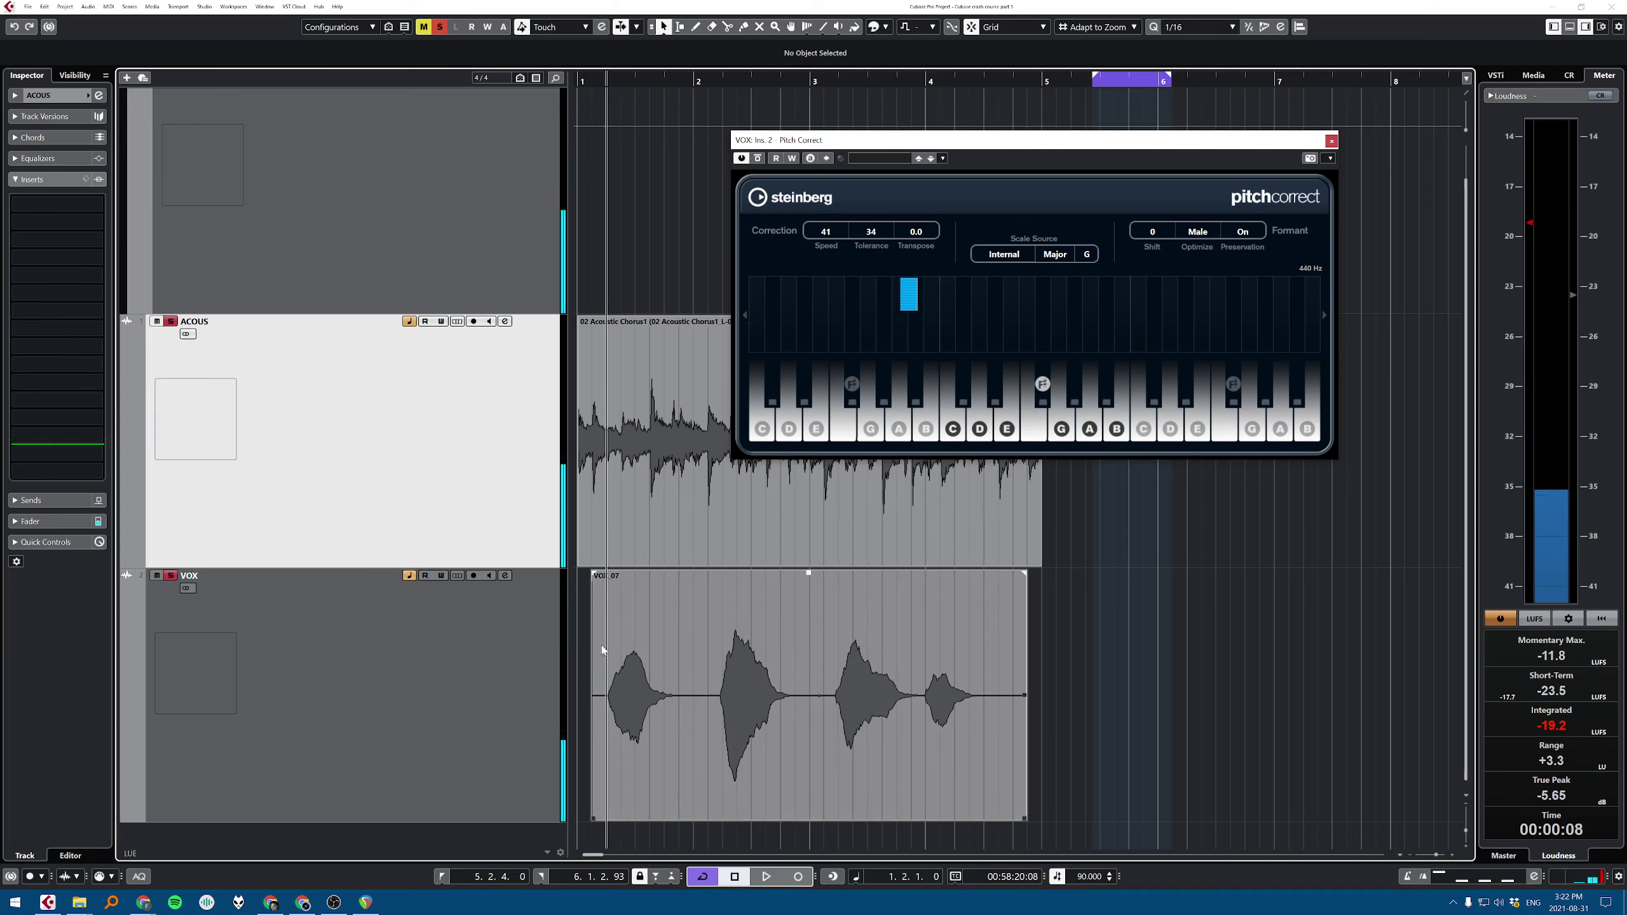
pyautogui.press('space')
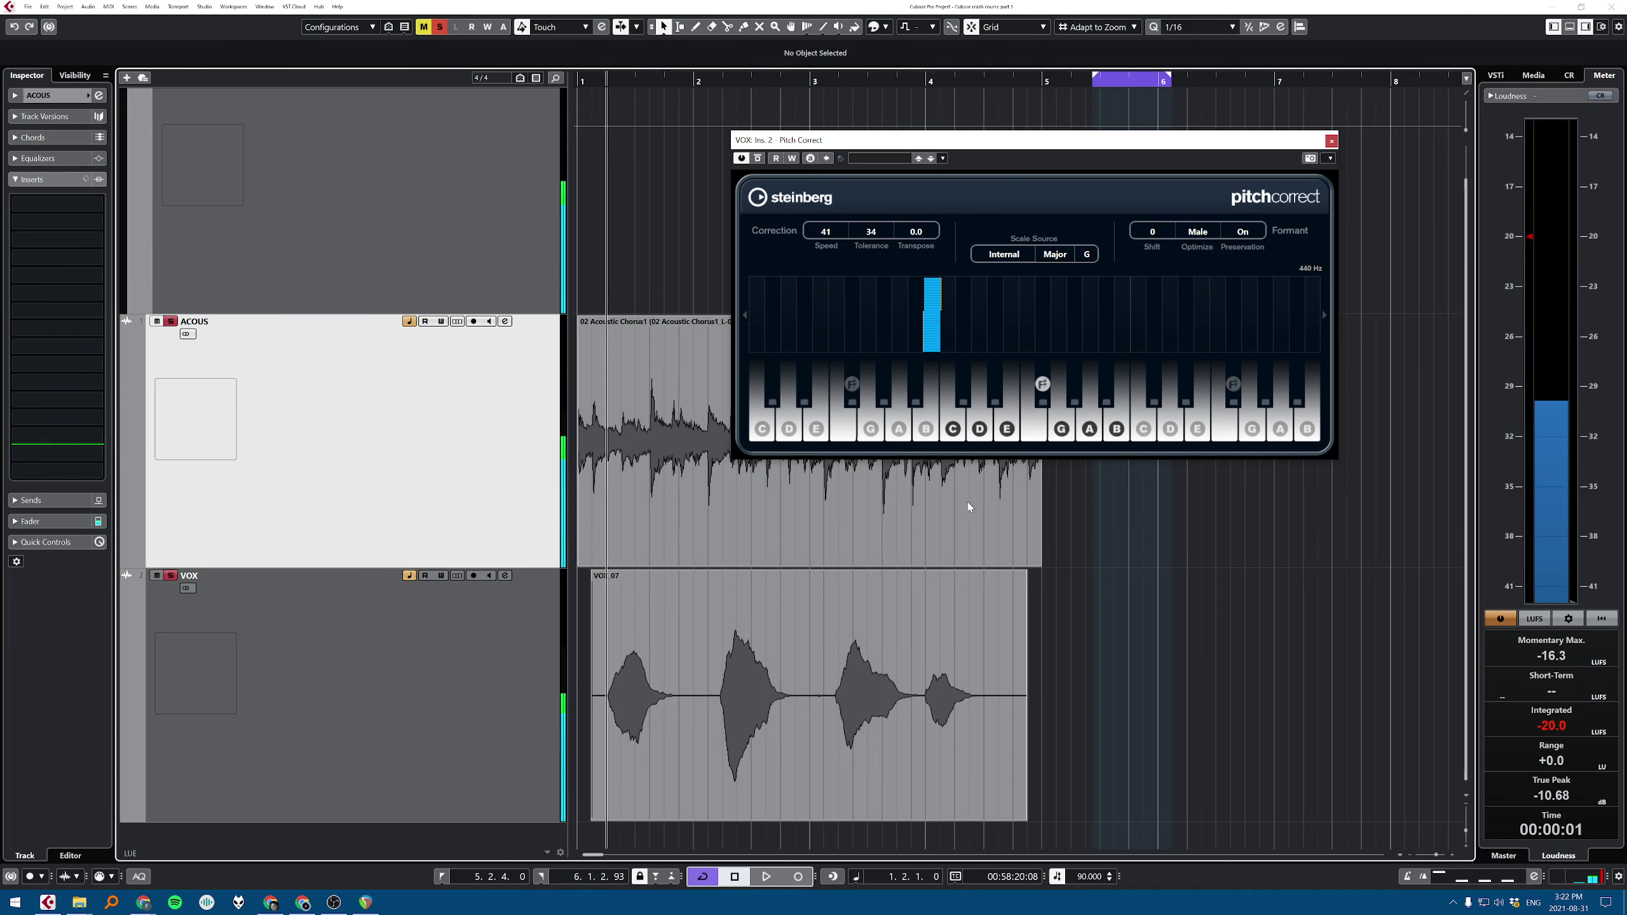
pyautogui.moveTo(823, 229); pyautogui.dragTo(871, 229)
pyautogui.click(1195, 760)
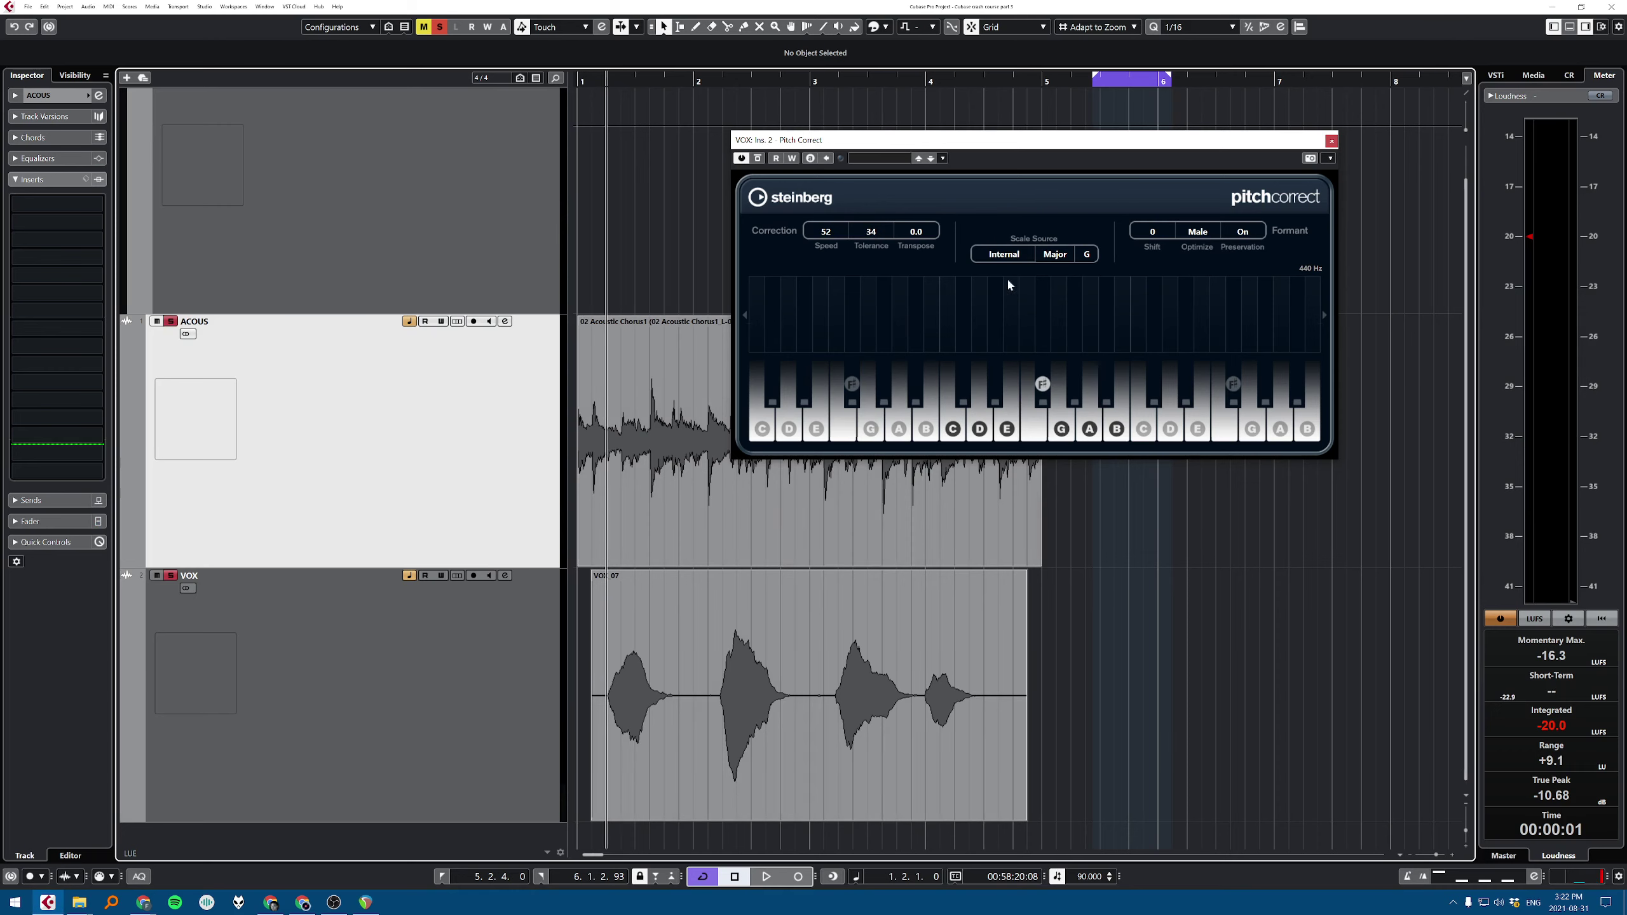
# Step: Add a MIDI track named PITCH TRIG below the VOX track
pyautogui.click(443, 701)
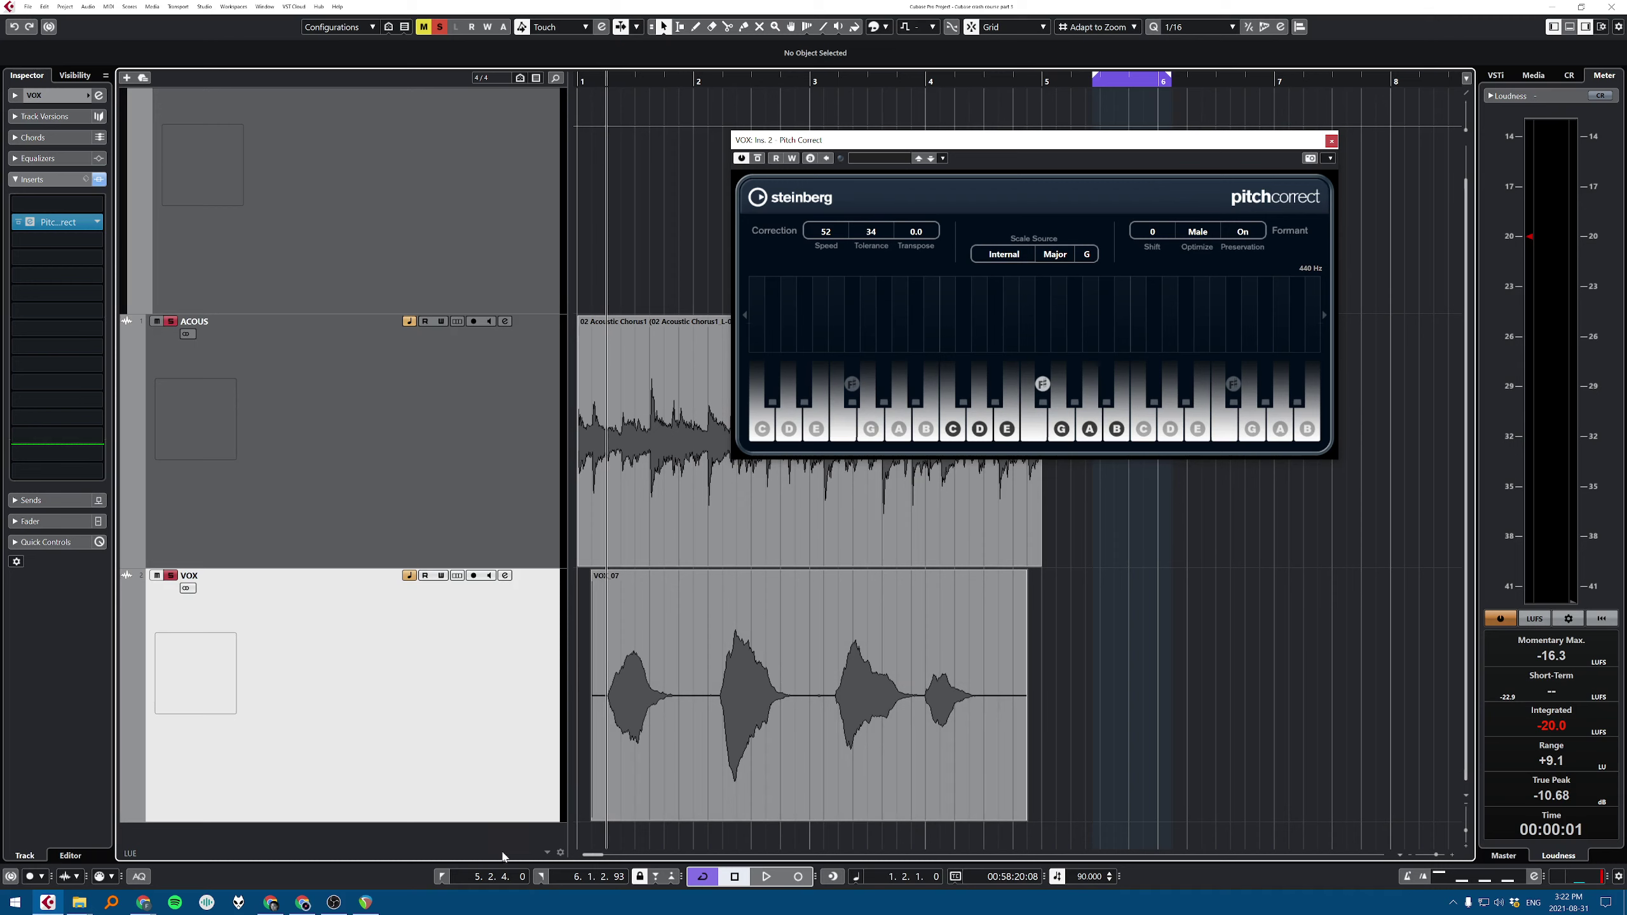
pyautogui.rightClick(491, 718)
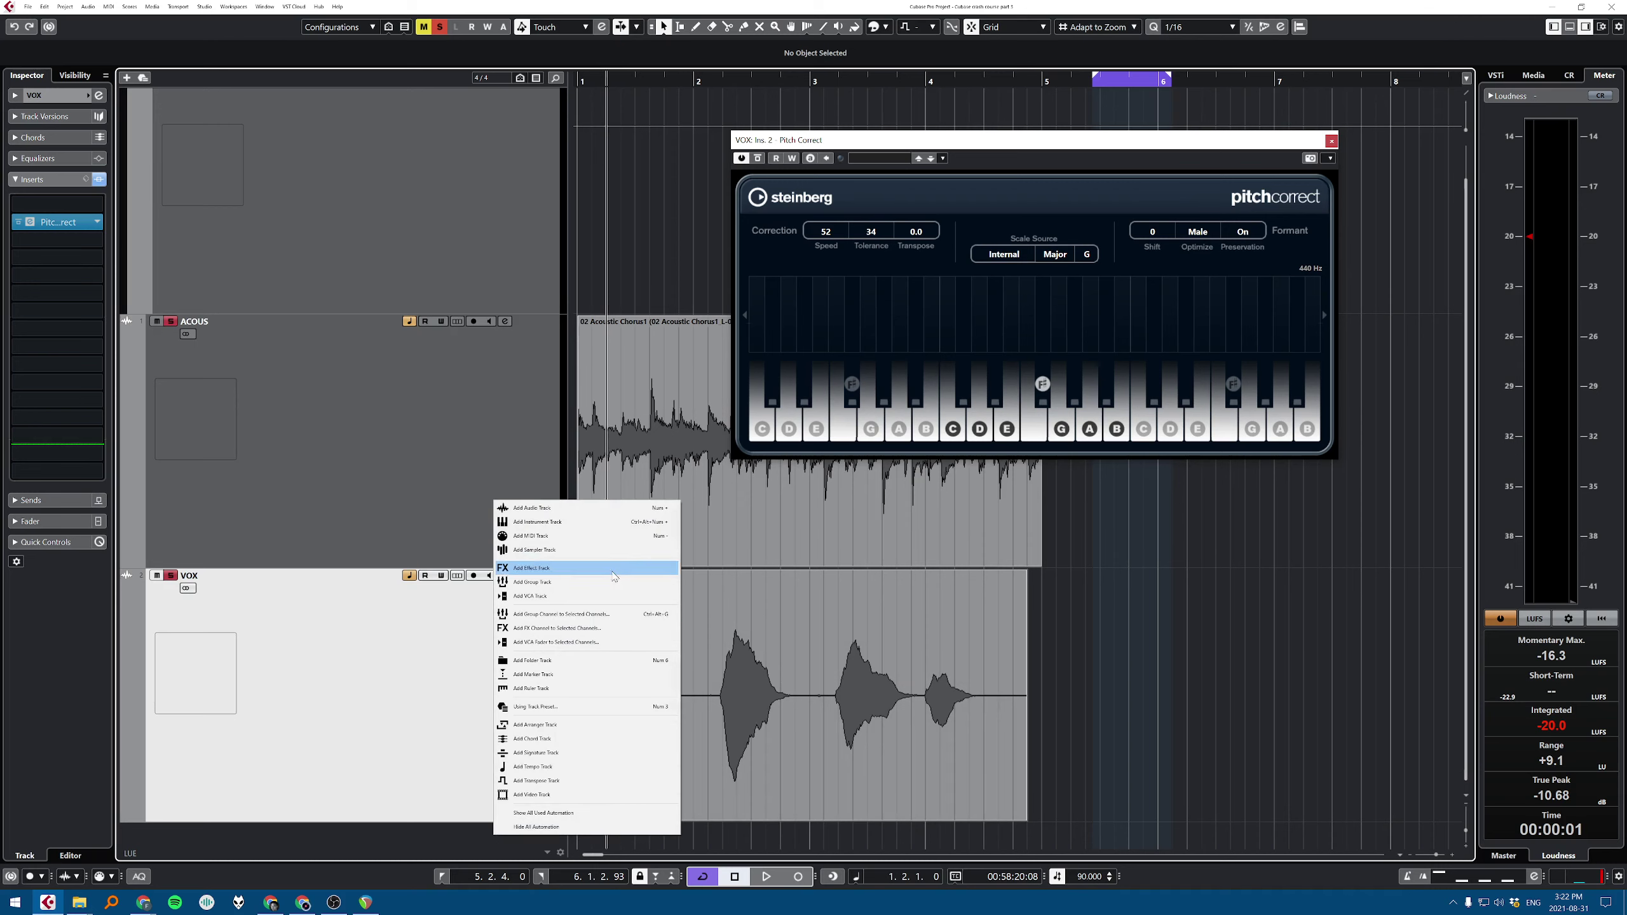
pyautogui.click(589, 537)
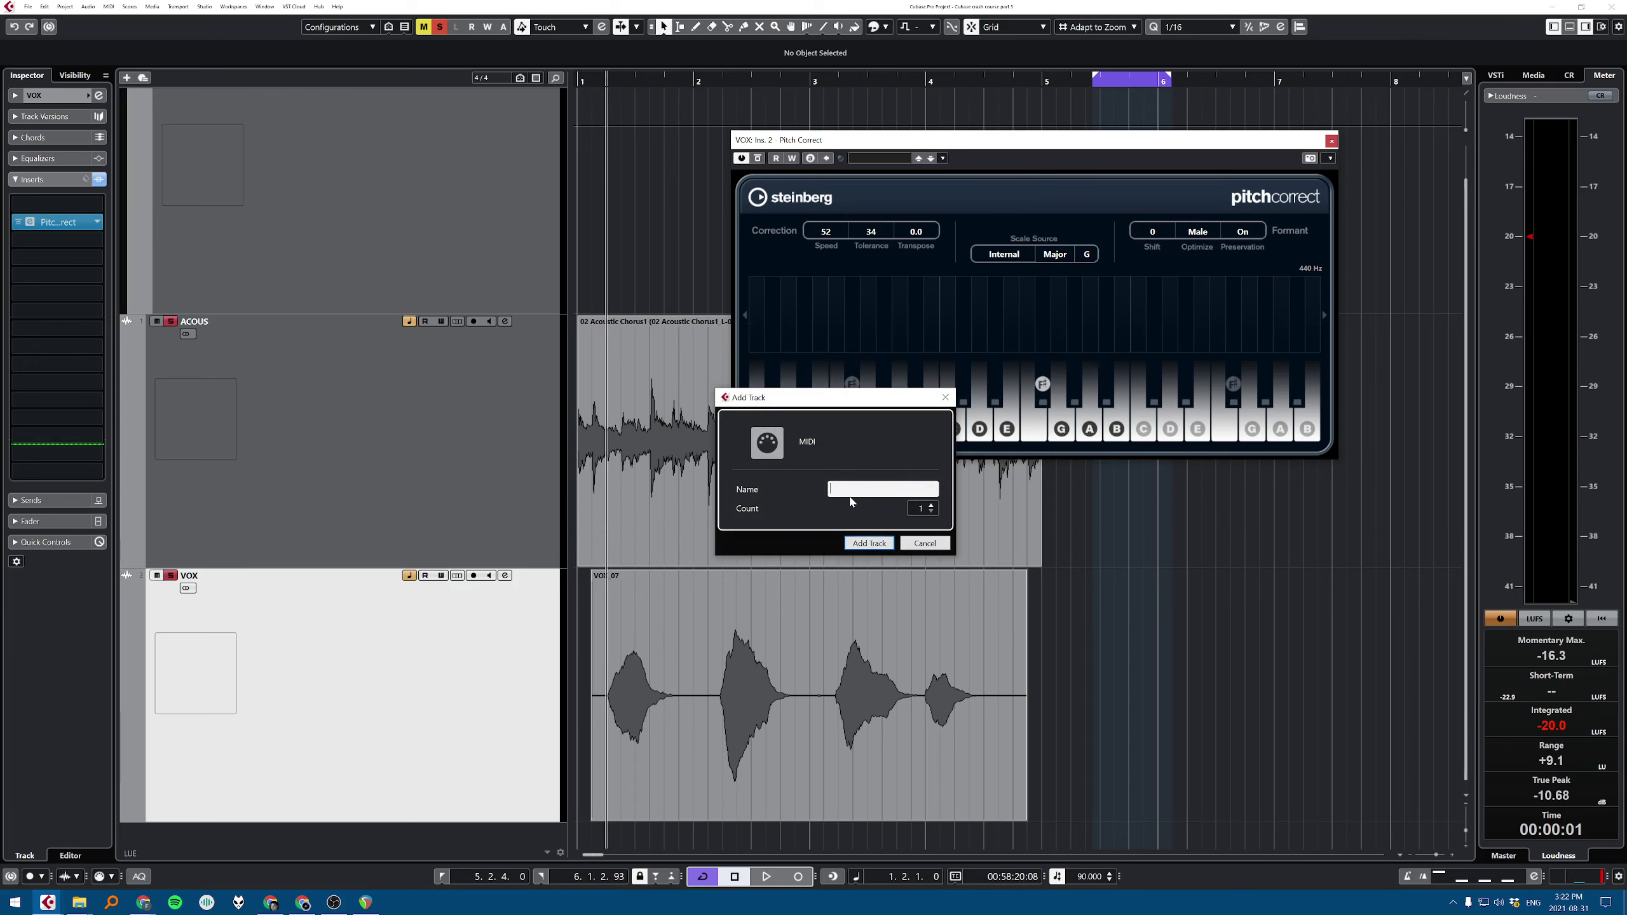
pyautogui.write('PITCH TRIG')
pyautogui.press('Return')
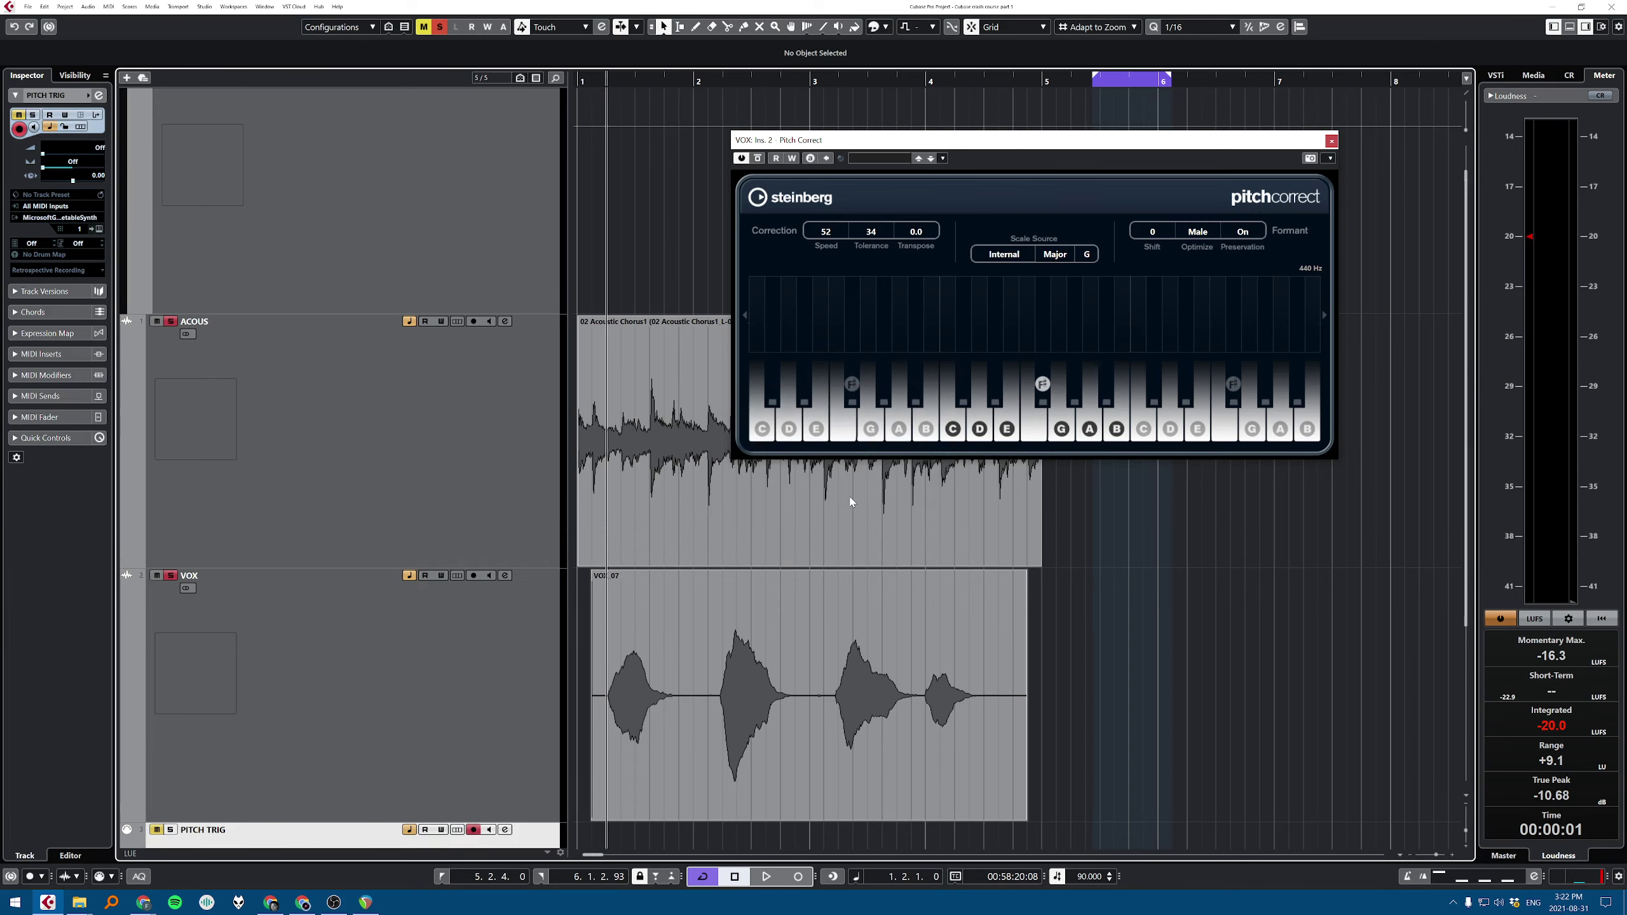
pyautogui.press('h')
pyautogui.hotkey('shift', 'g')
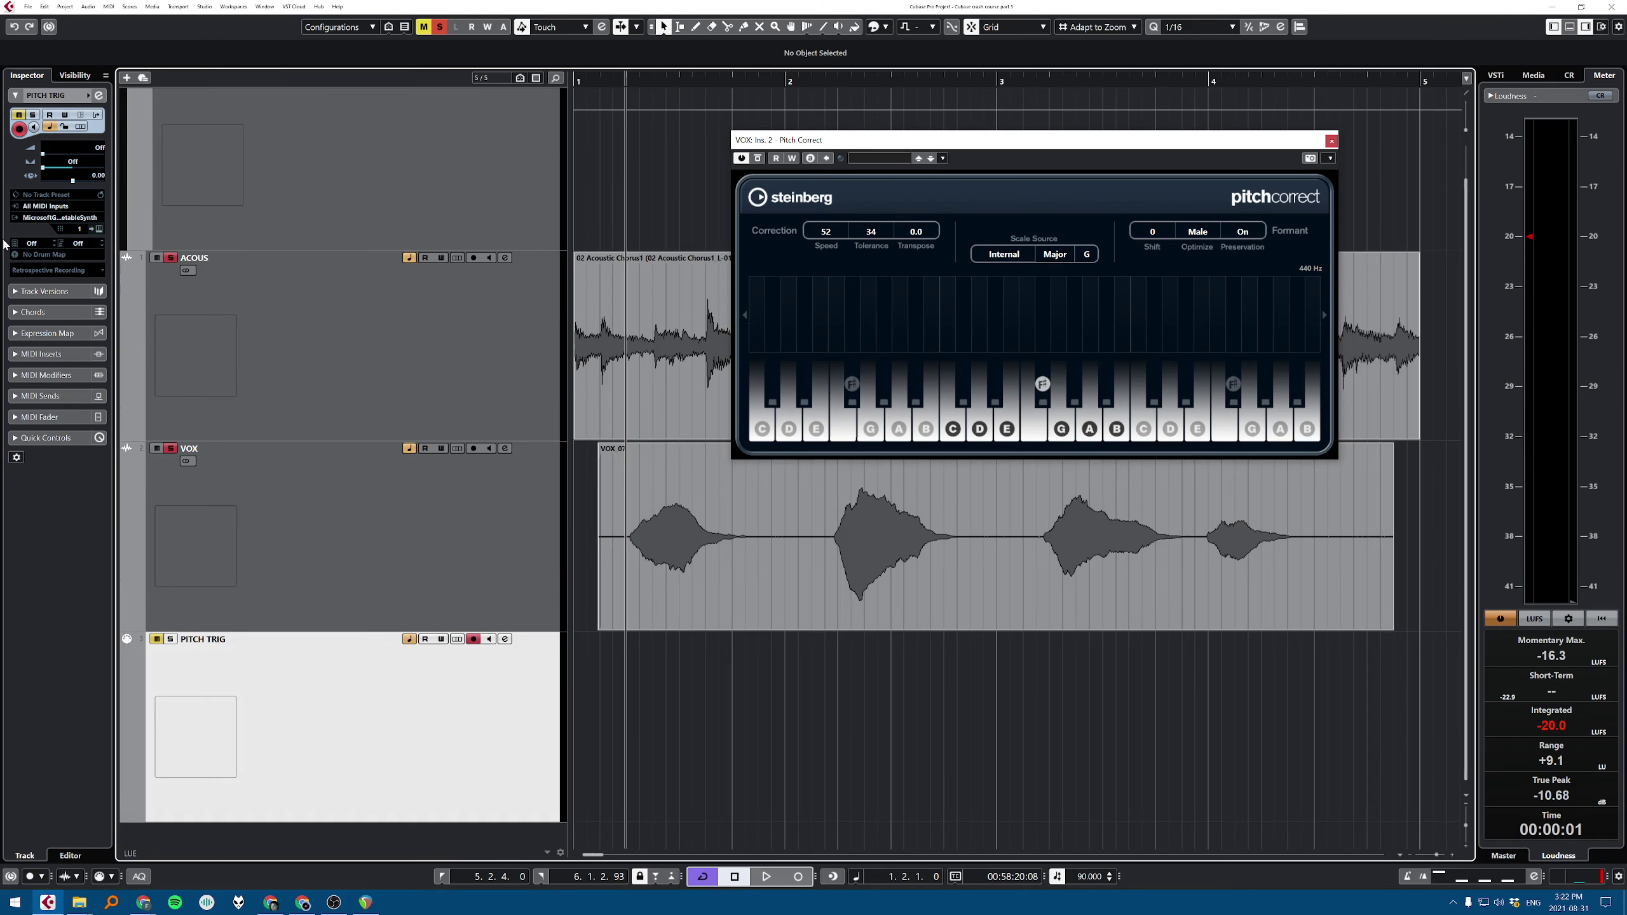
# Step: Route PITCH TRIG's MIDI output to the Pitch Correct MIDI input on VOX insert 2, and solo the track
pyautogui.click(21, 219)
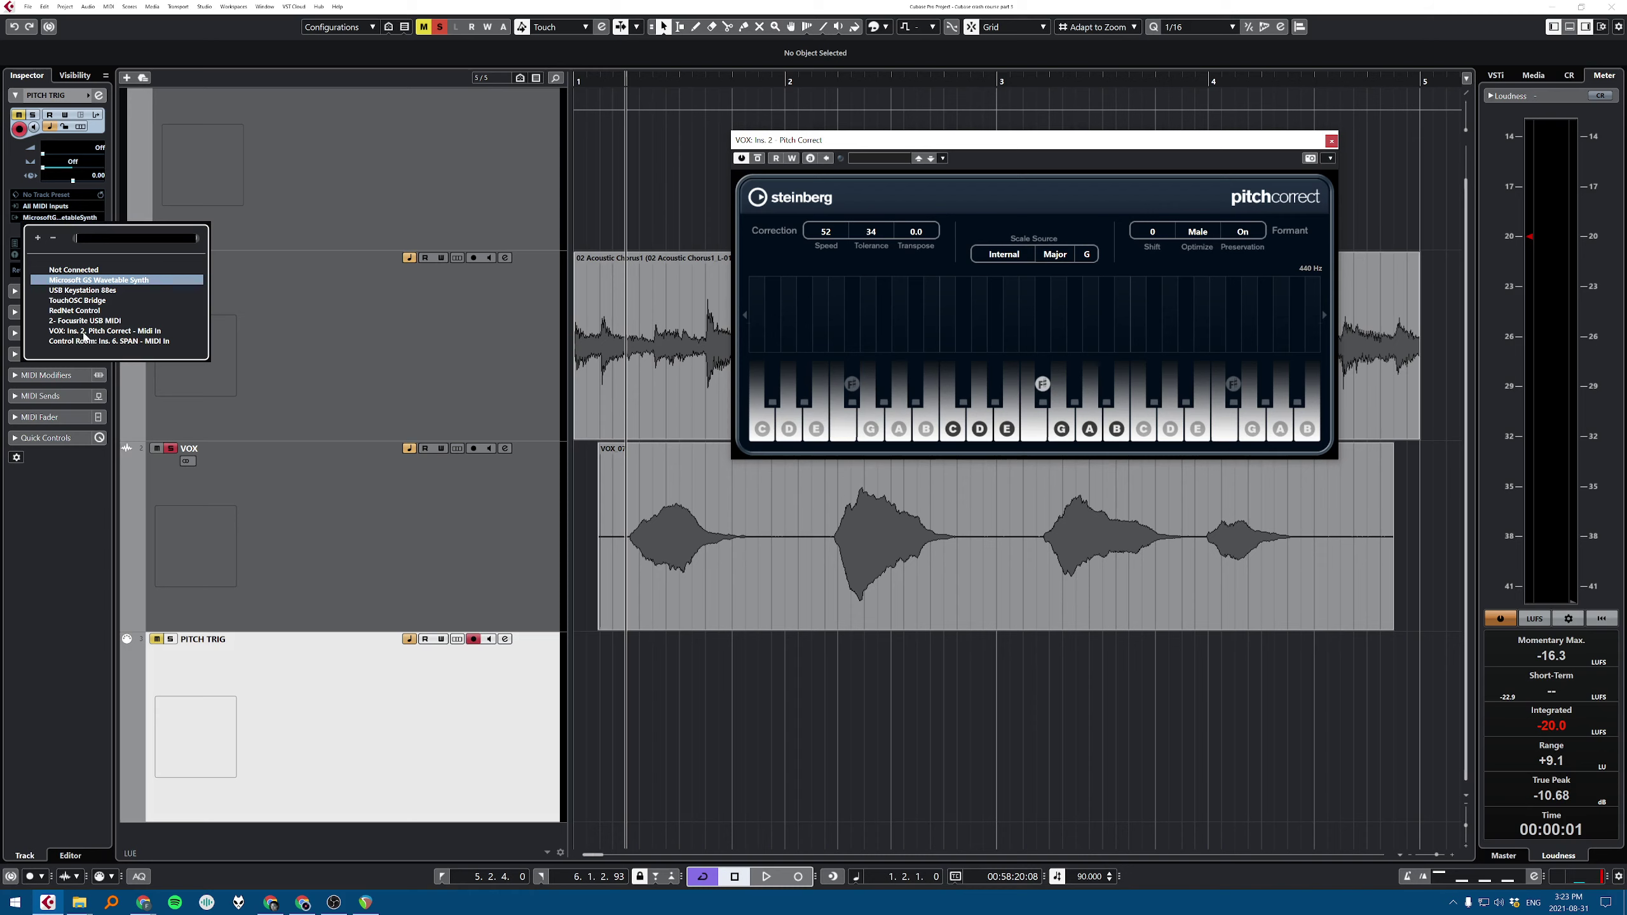
pyautogui.click(122, 331)
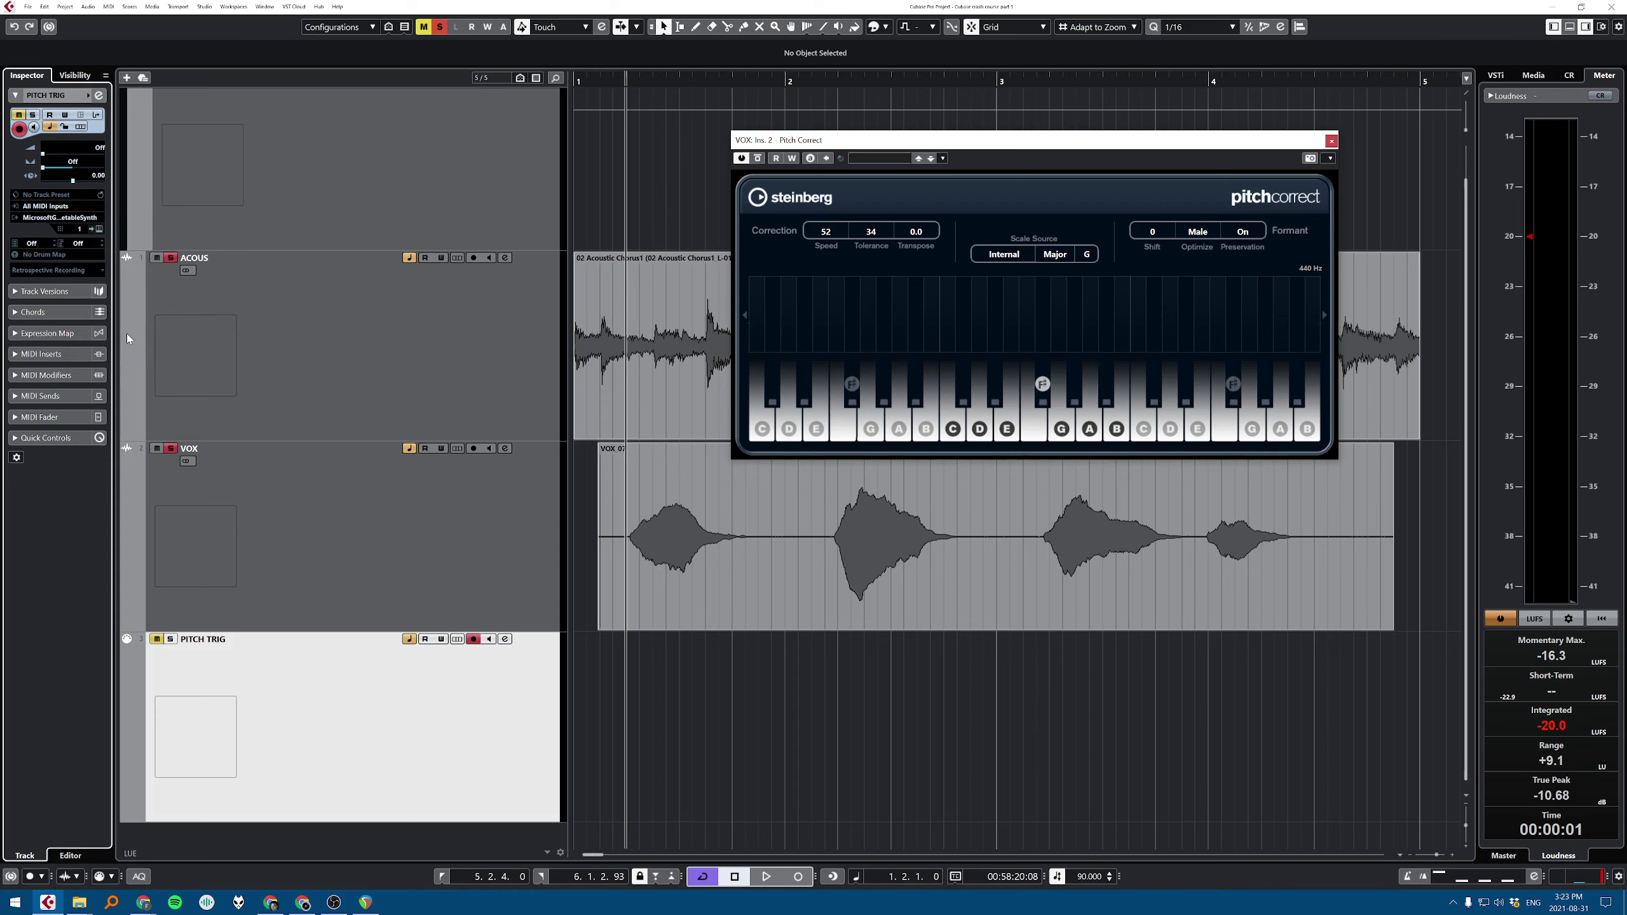
pyautogui.click(362, 734)
pyautogui.press('s')
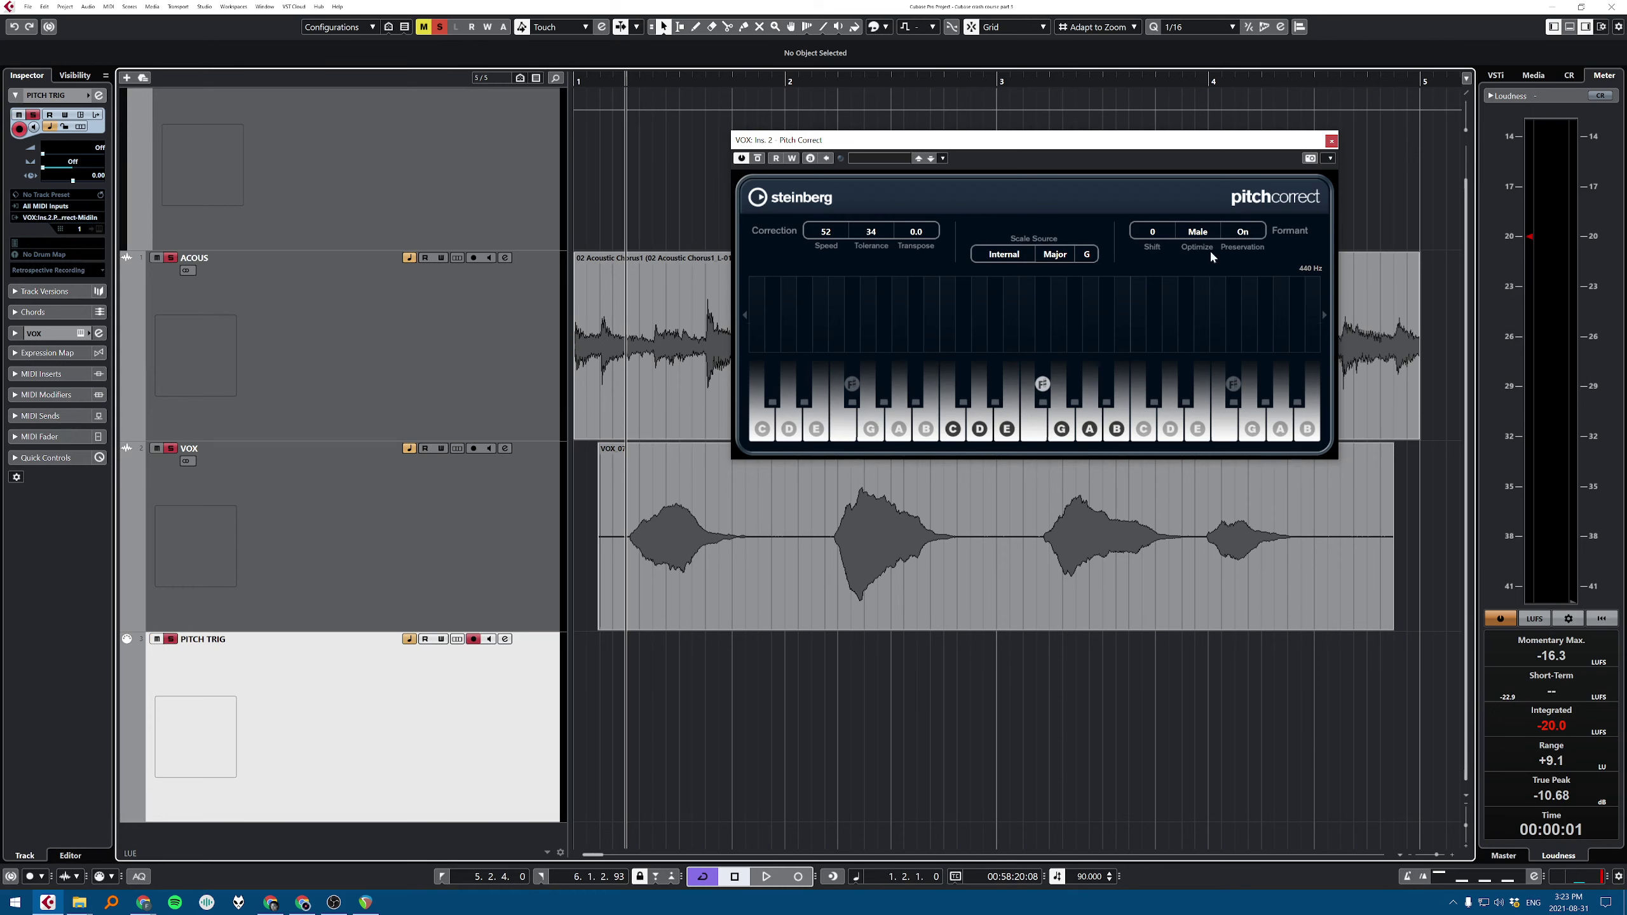
# Step: Set Pitch Correct's scale source to External - MIDI Note on the VOX track
pyautogui.click(443, 555)
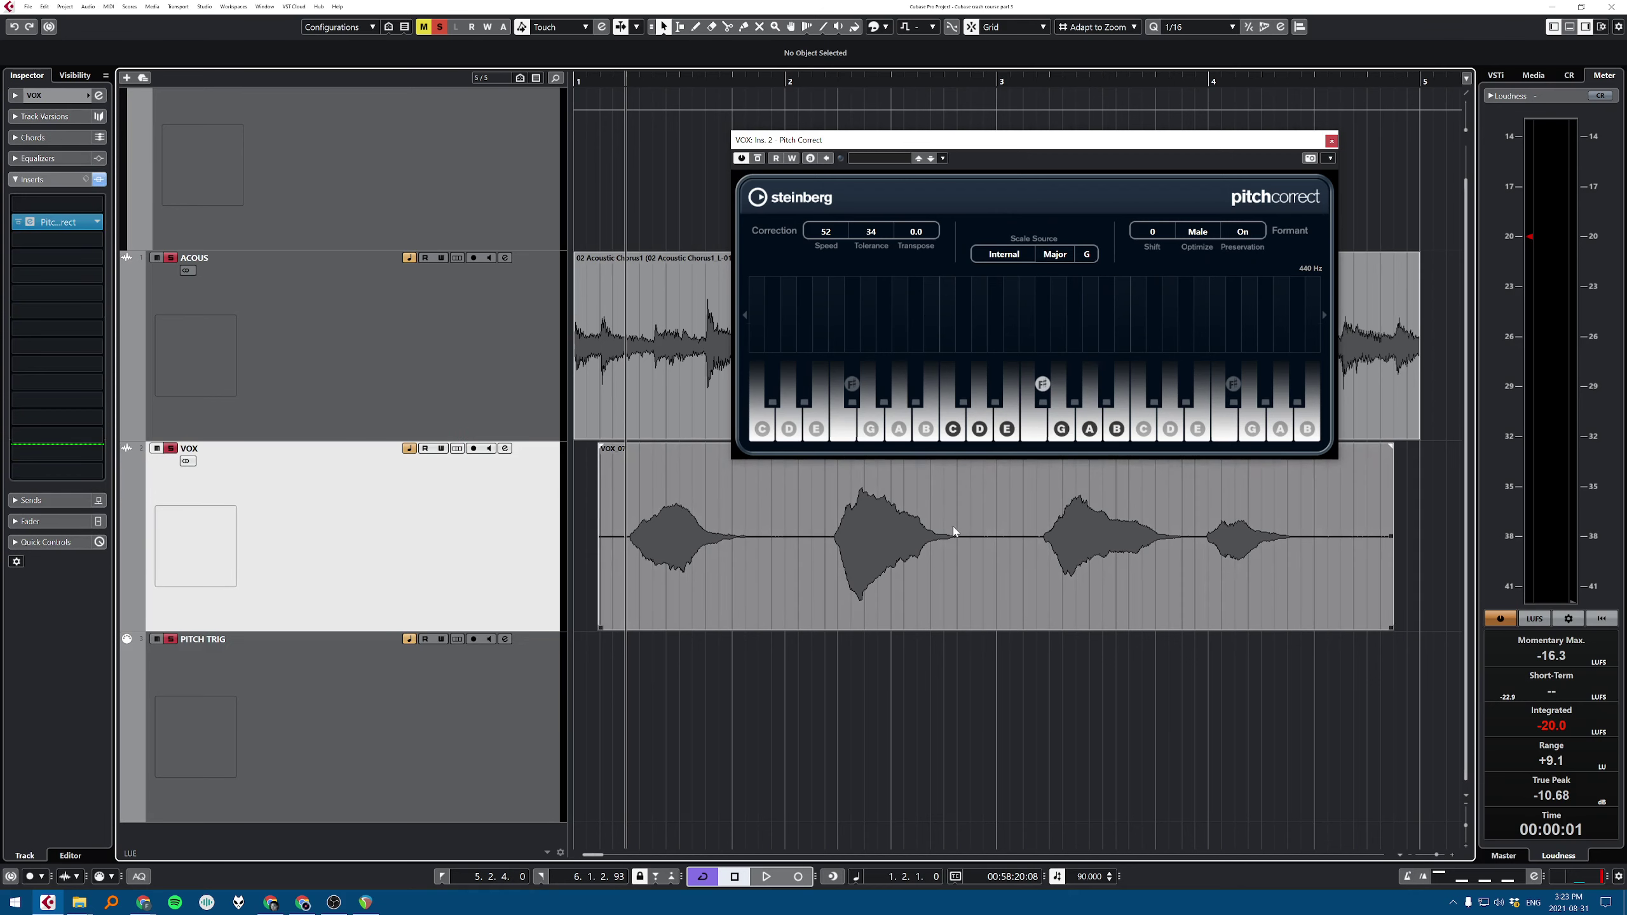
pyautogui.click(997, 260)
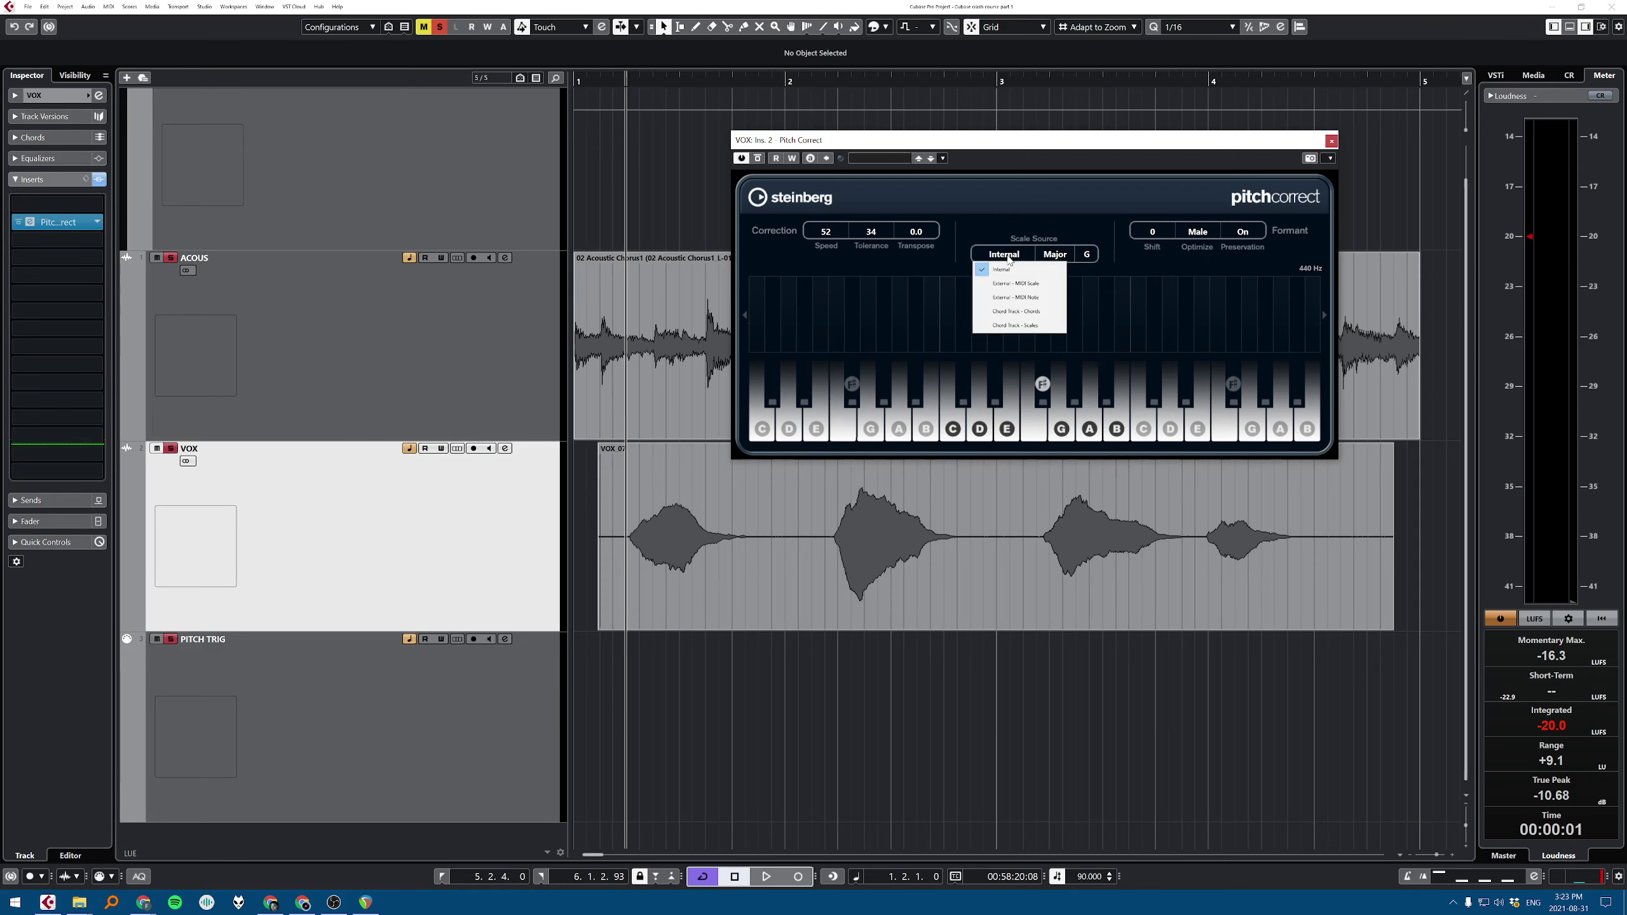
pyautogui.click(1029, 298)
# Step: Select PITCH TRIG and play the project while feeding MIDI notes to Pitch Correct
pyautogui.click(501, 598)
pyautogui.click(494, 738)
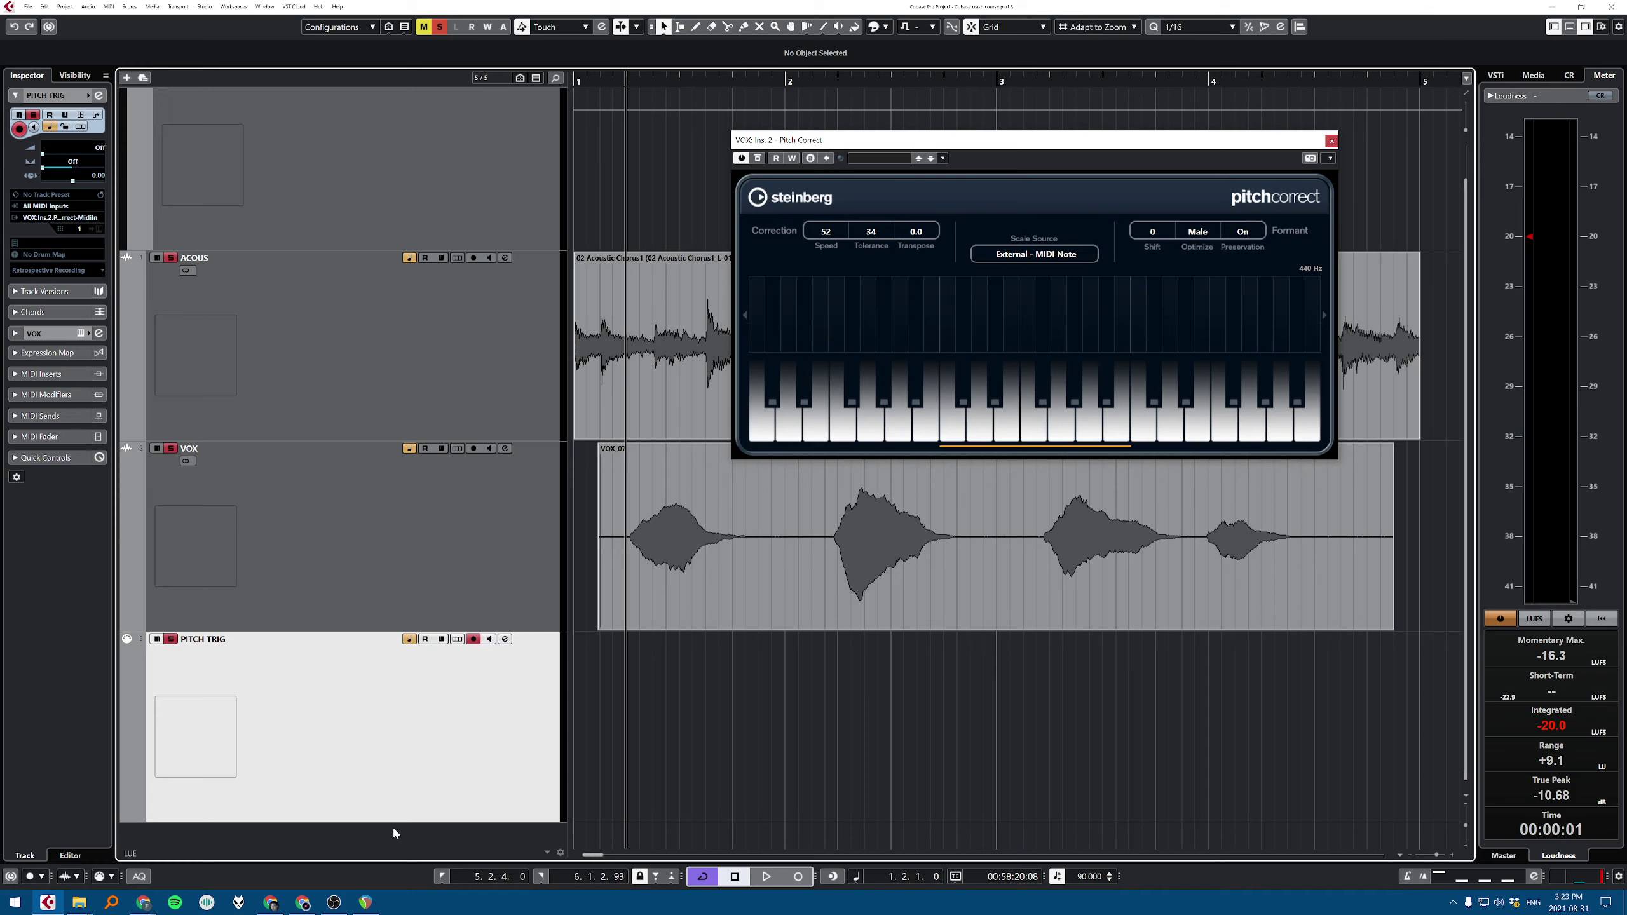
pyautogui.press('space')
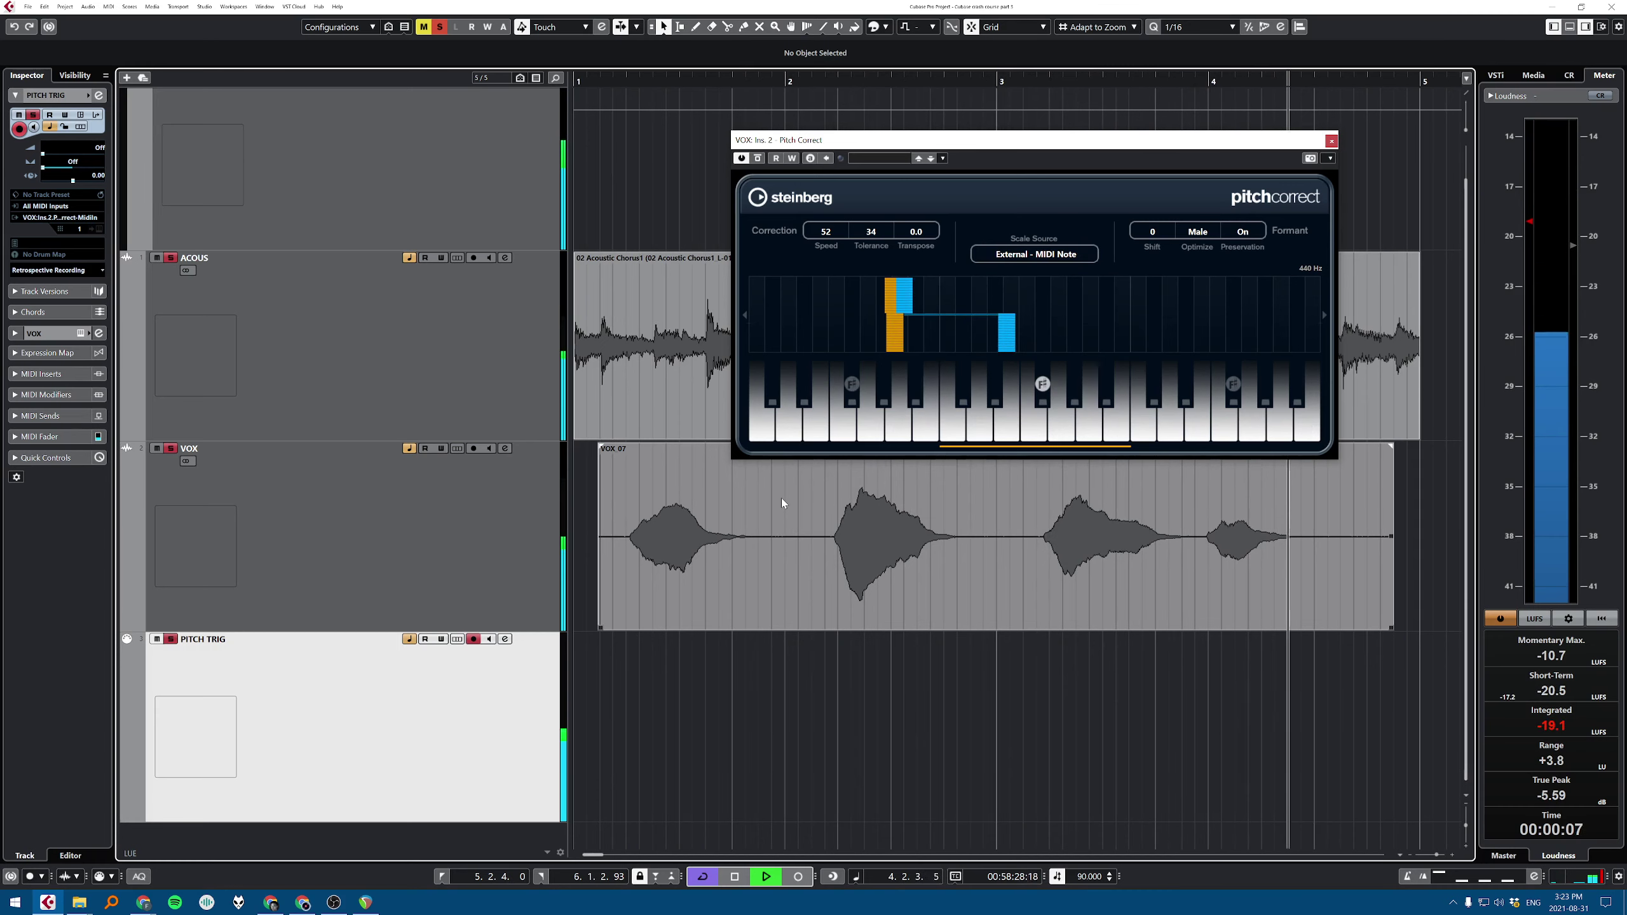
pyautogui.press('space')
pyautogui.press('5')
pyautogui.click(752, 548)
pyautogui.press('1')
pyautogui.click(413, 517)
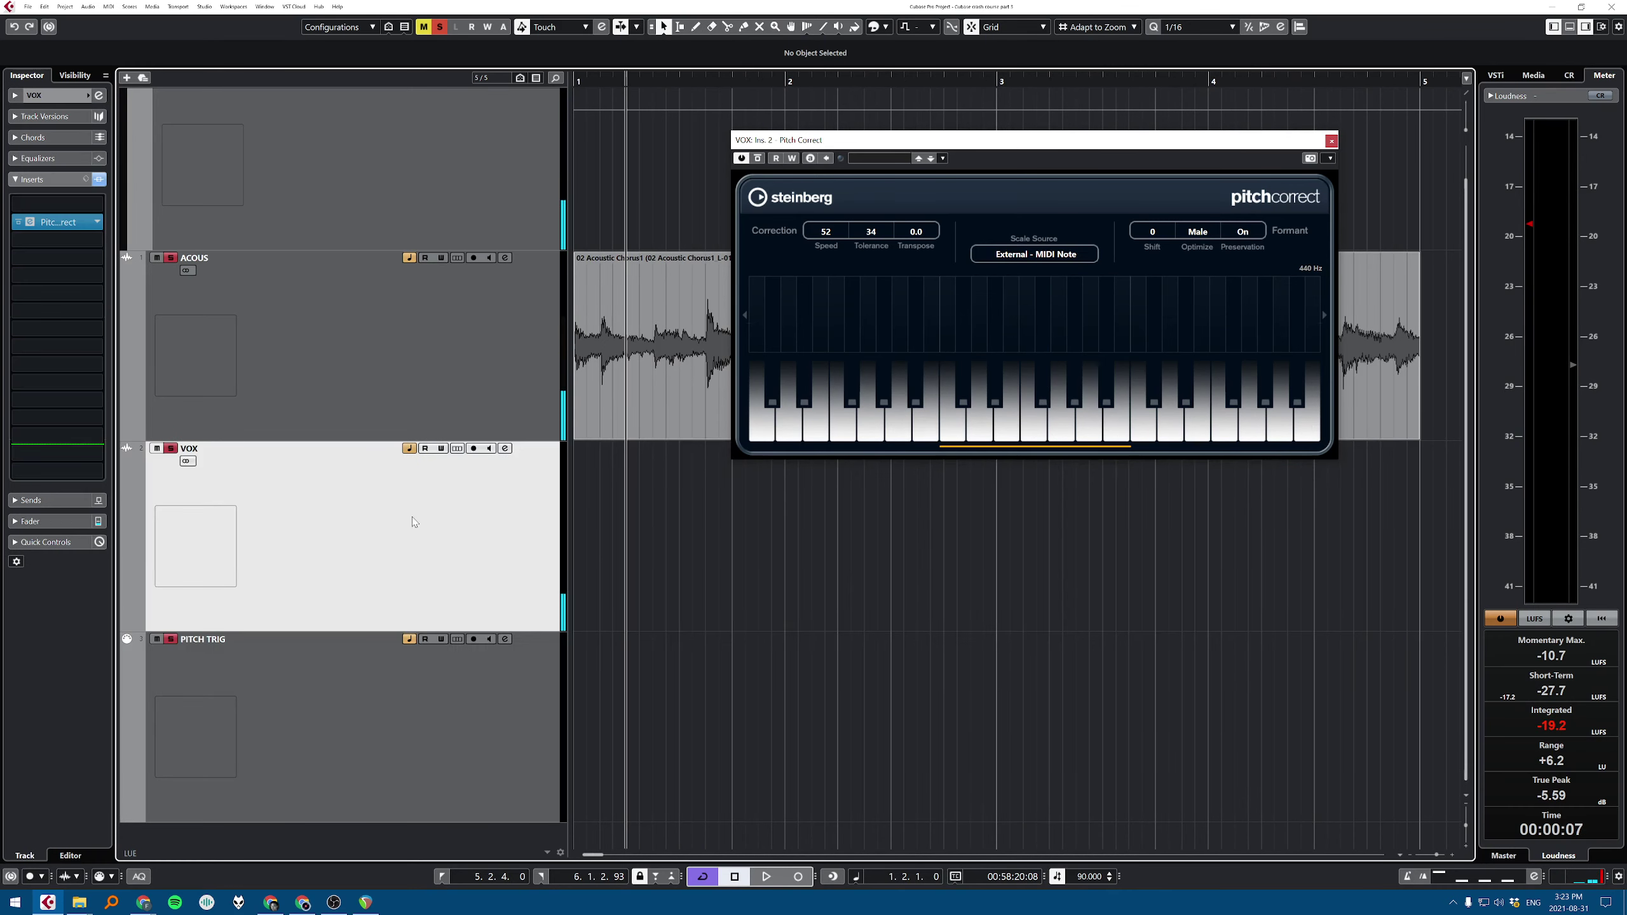
pyautogui.press('g')
pyautogui.press('g')
pyautogui.hotkey('ctrl', 'z')
# Step: Arm the VOX track and record a short vocal take starting at bar 6.3
pyautogui.click(1013, 533)
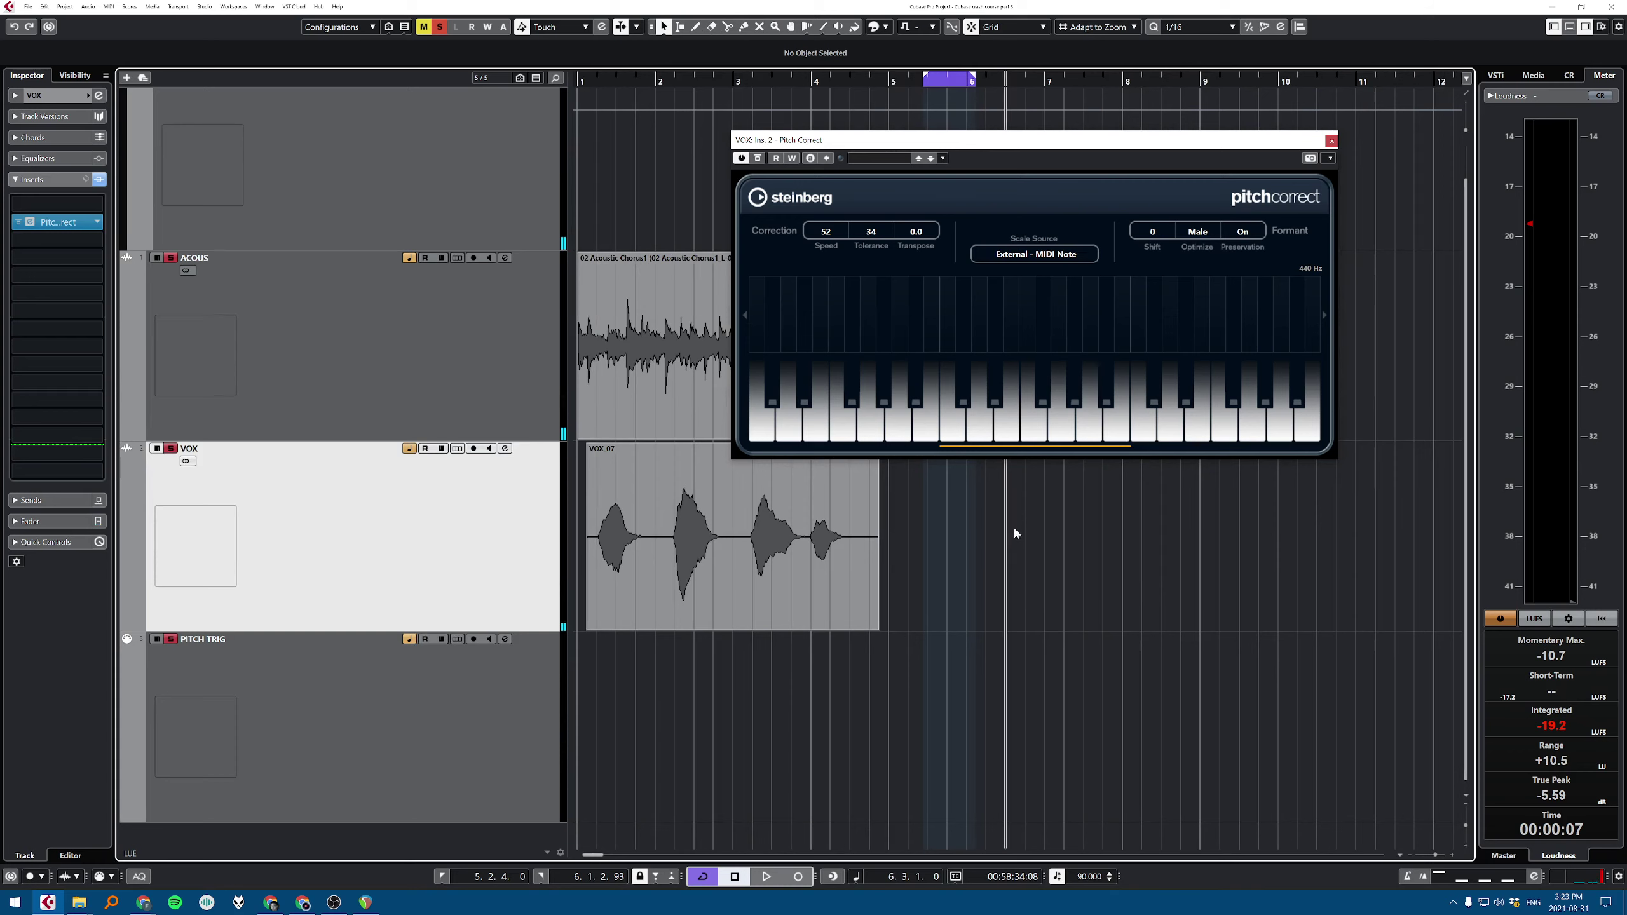
pyautogui.press('r')
pyautogui.press('KP_Multiply')
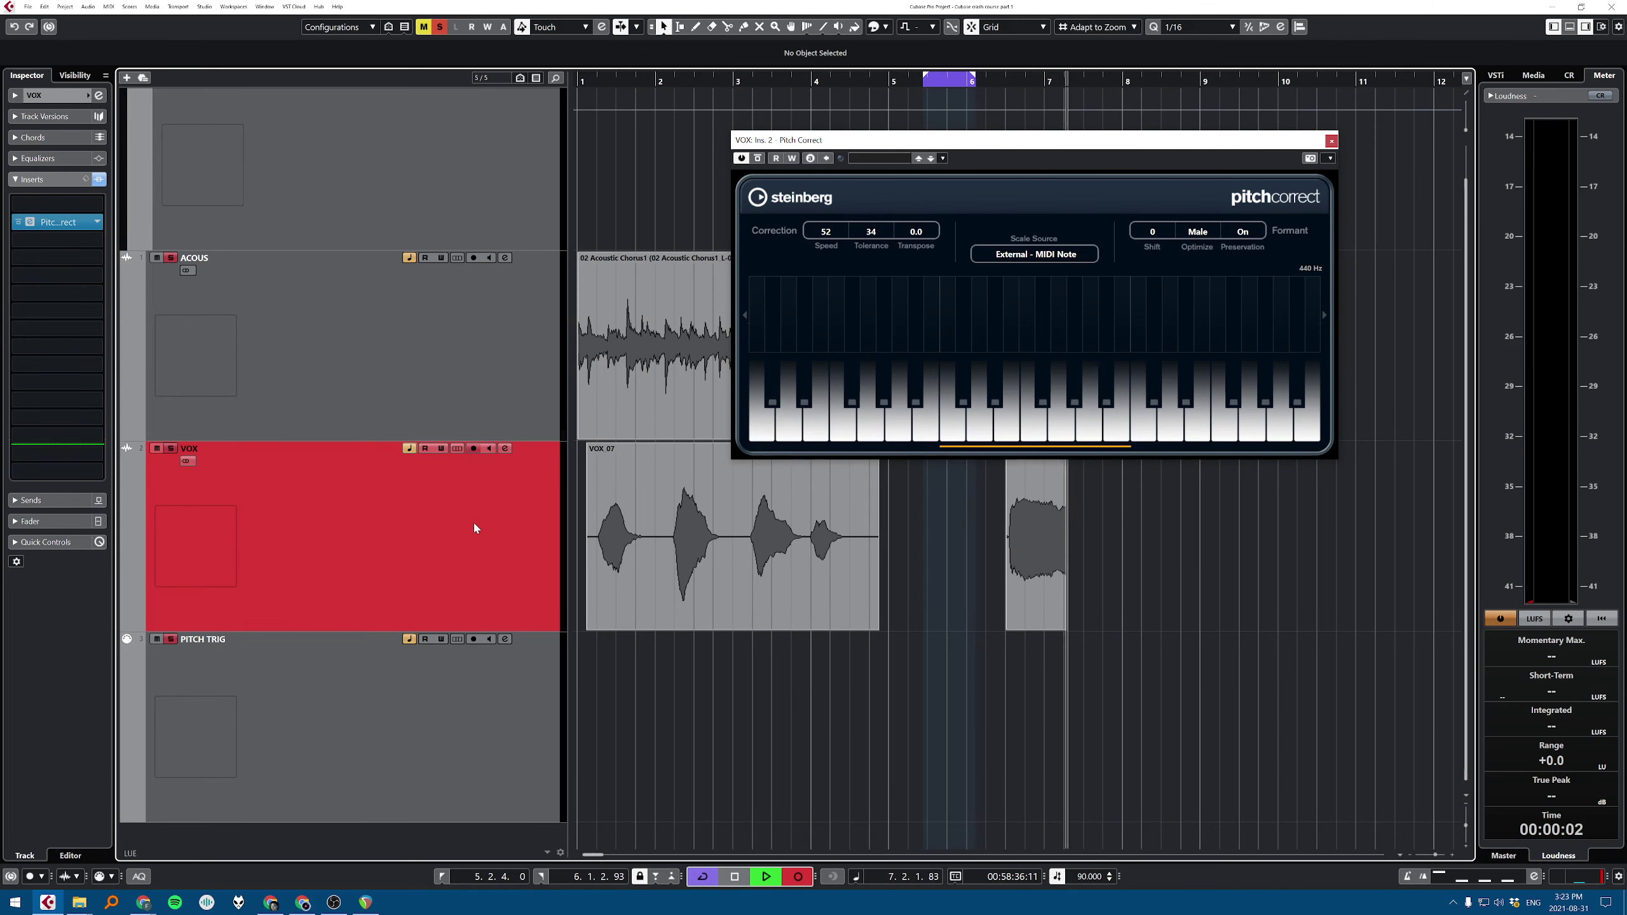
pyautogui.press('space')
# Step: Select PITCH TRIG and audition the new vocal take while playing MIDI notes into Pitch Correct
pyautogui.click(459, 756)
pyautogui.press('r')
pyautogui.press('space')
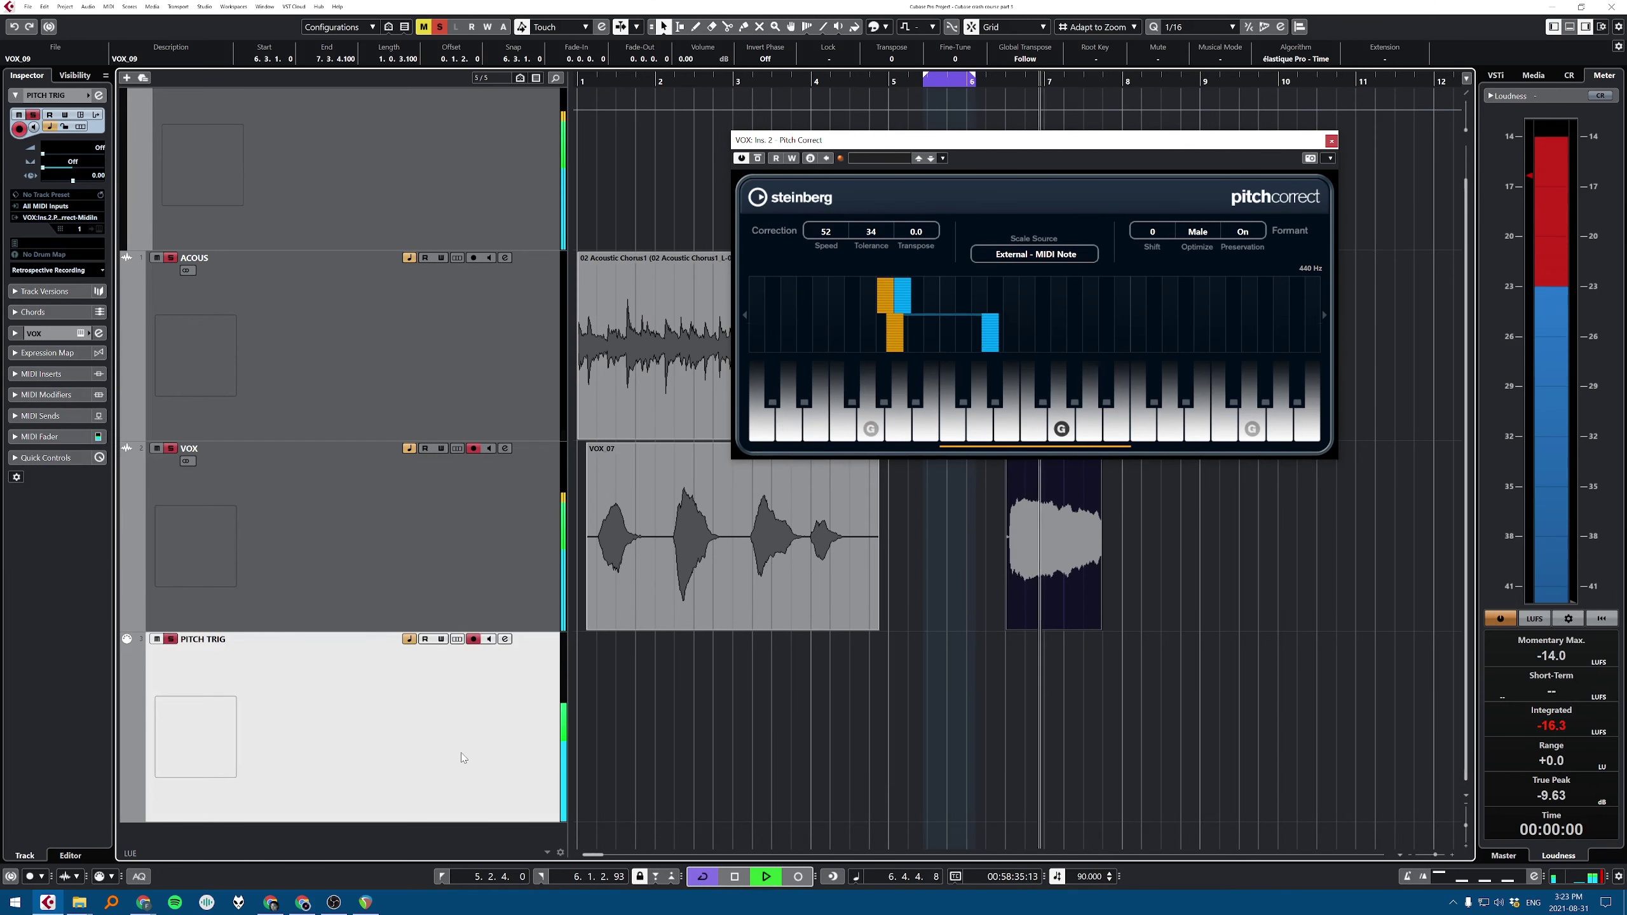
pyautogui.press('space')
# Step: Set Pitch Correct's speed to 100 and tolerance to 0, and replay the take several times with different MIDI notes
pyautogui.moveTo(832, 230); pyautogui.dragTo(872, 194)
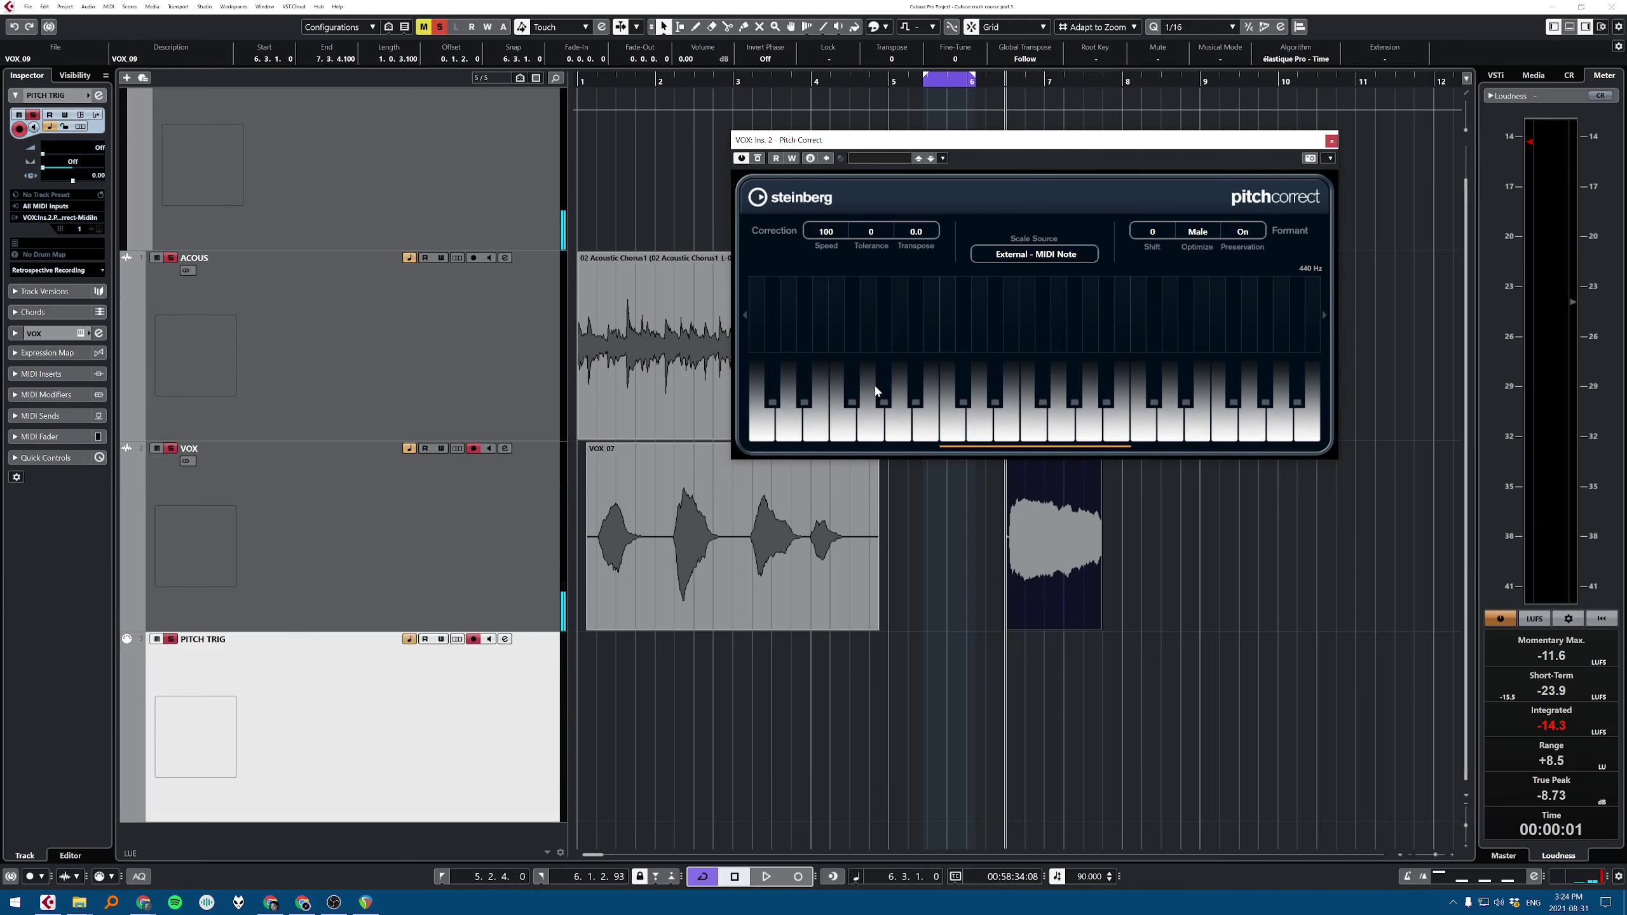
pyautogui.press('space')
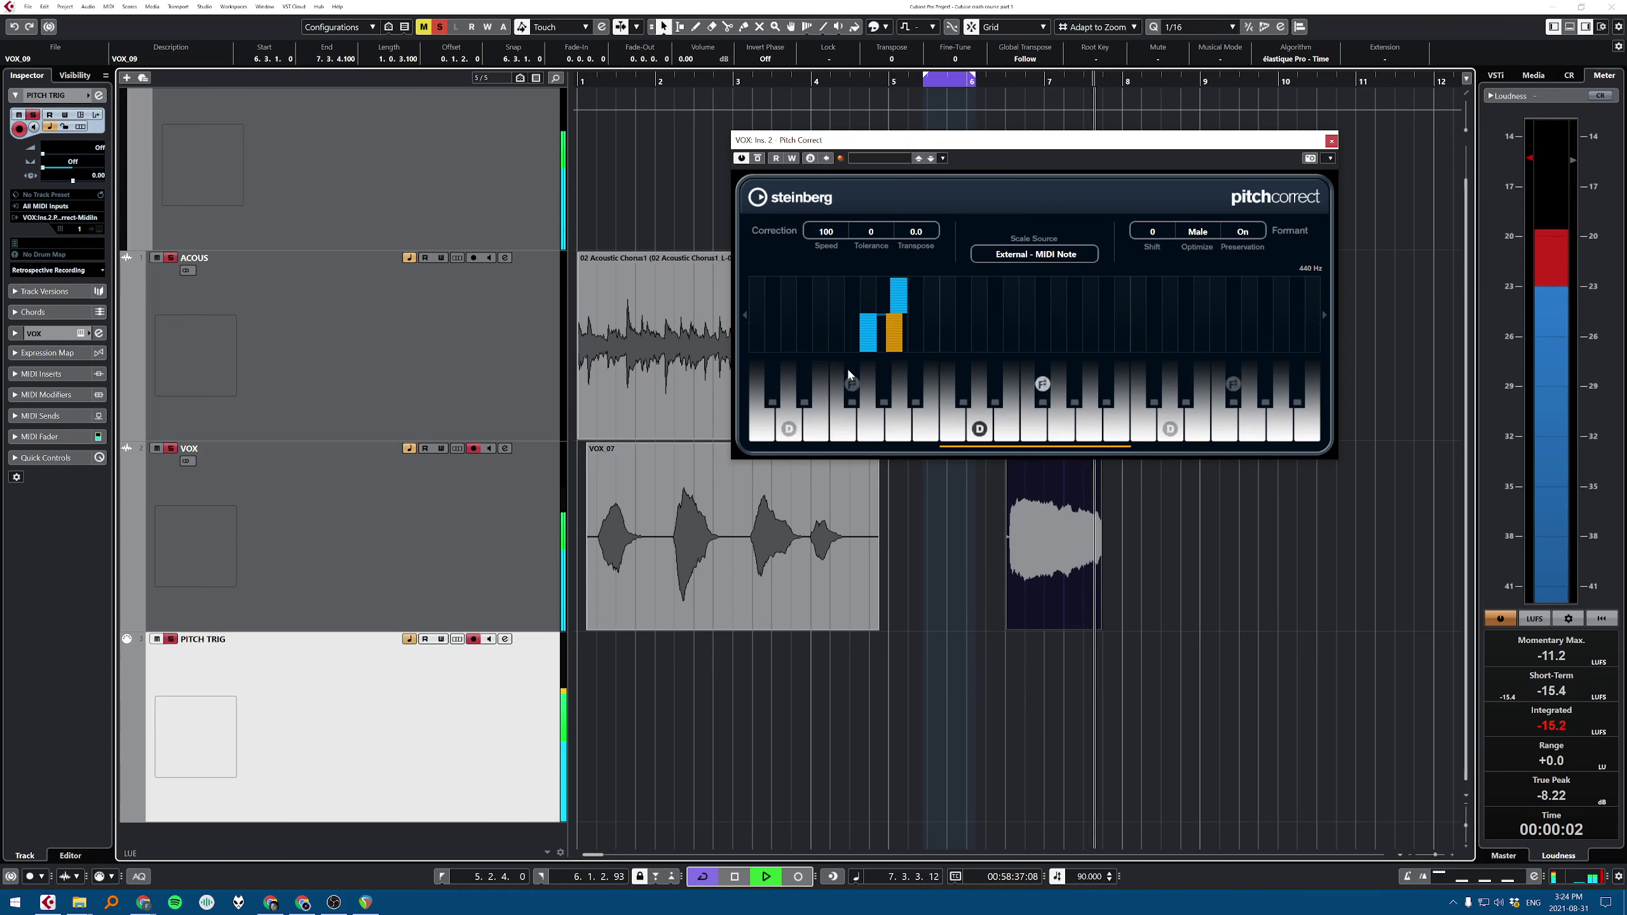
pyautogui.press('space')
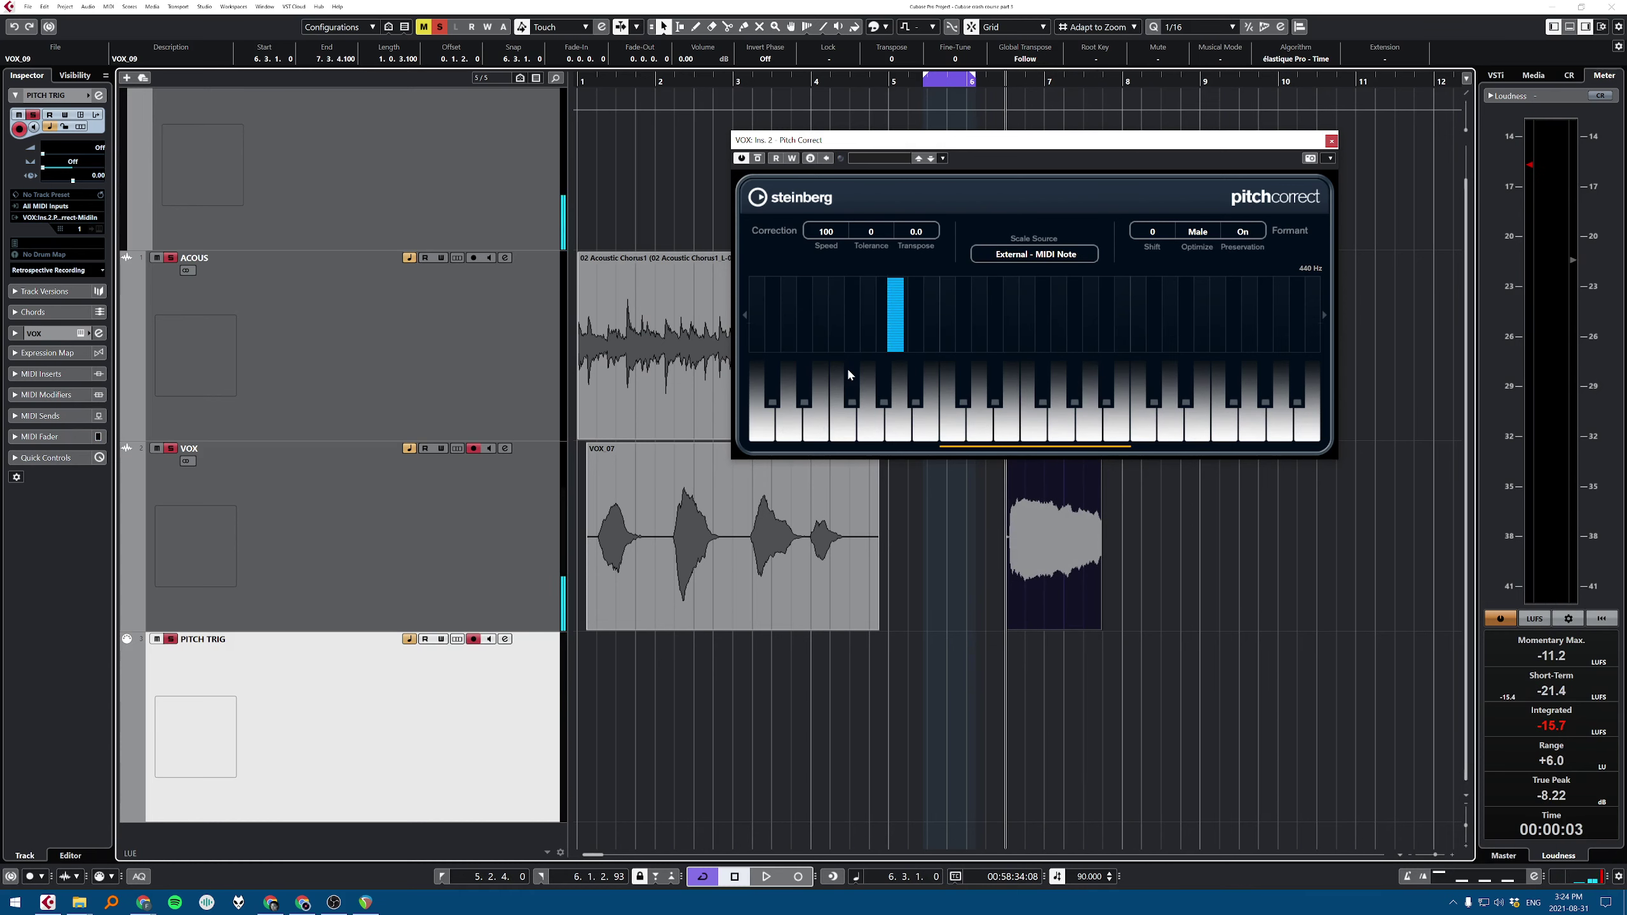
pyautogui.press('space')
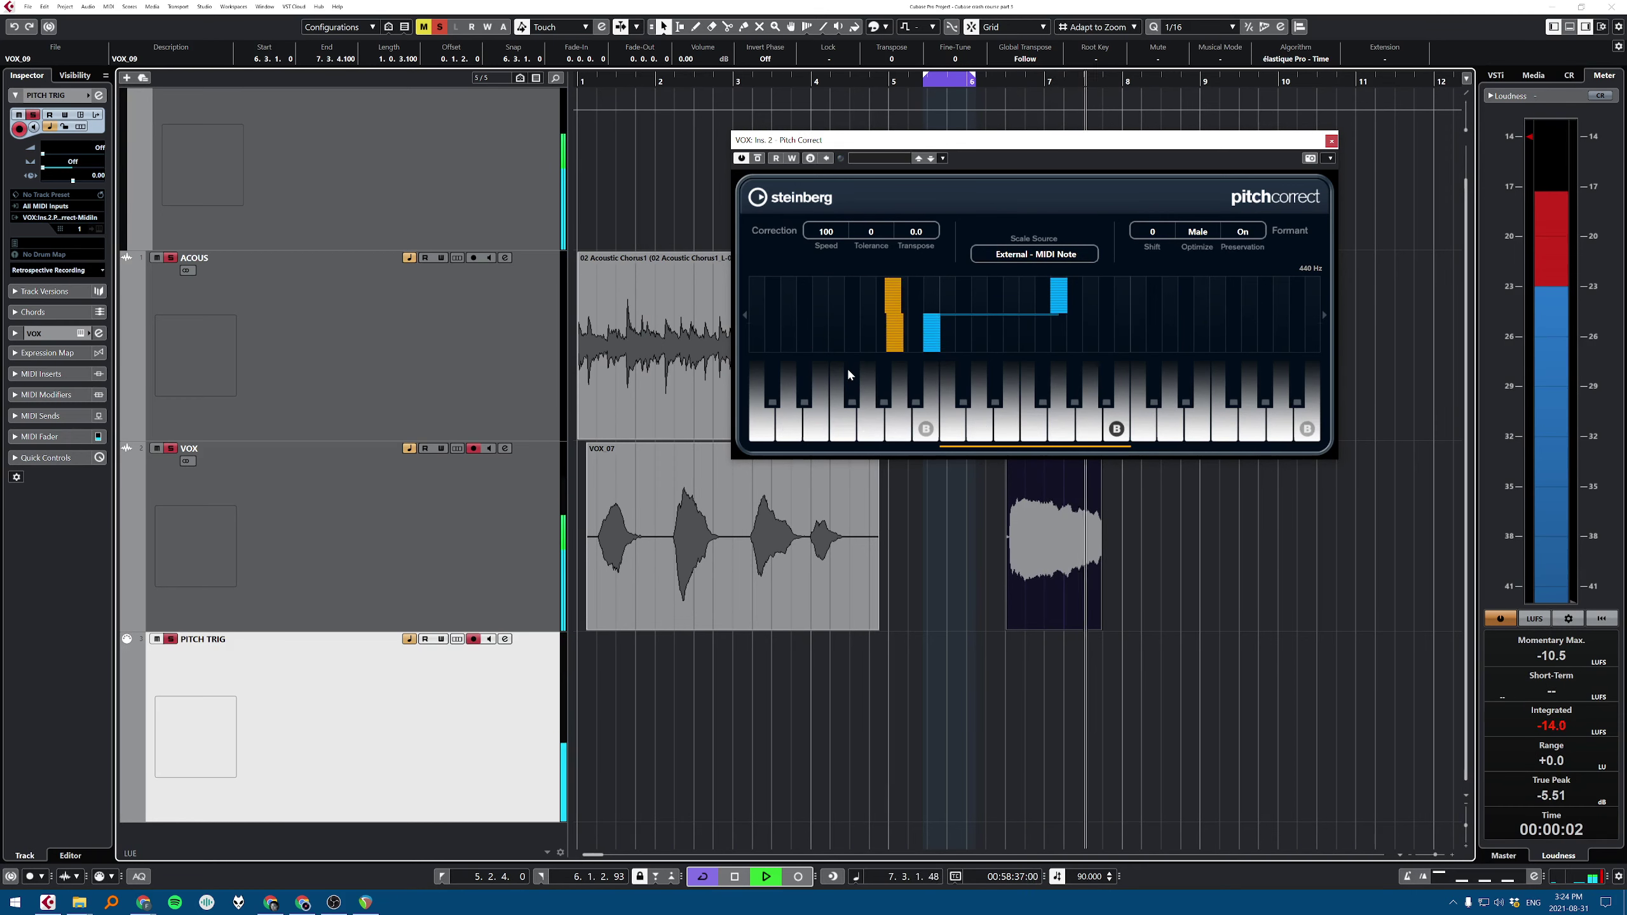
pyautogui.press('space')
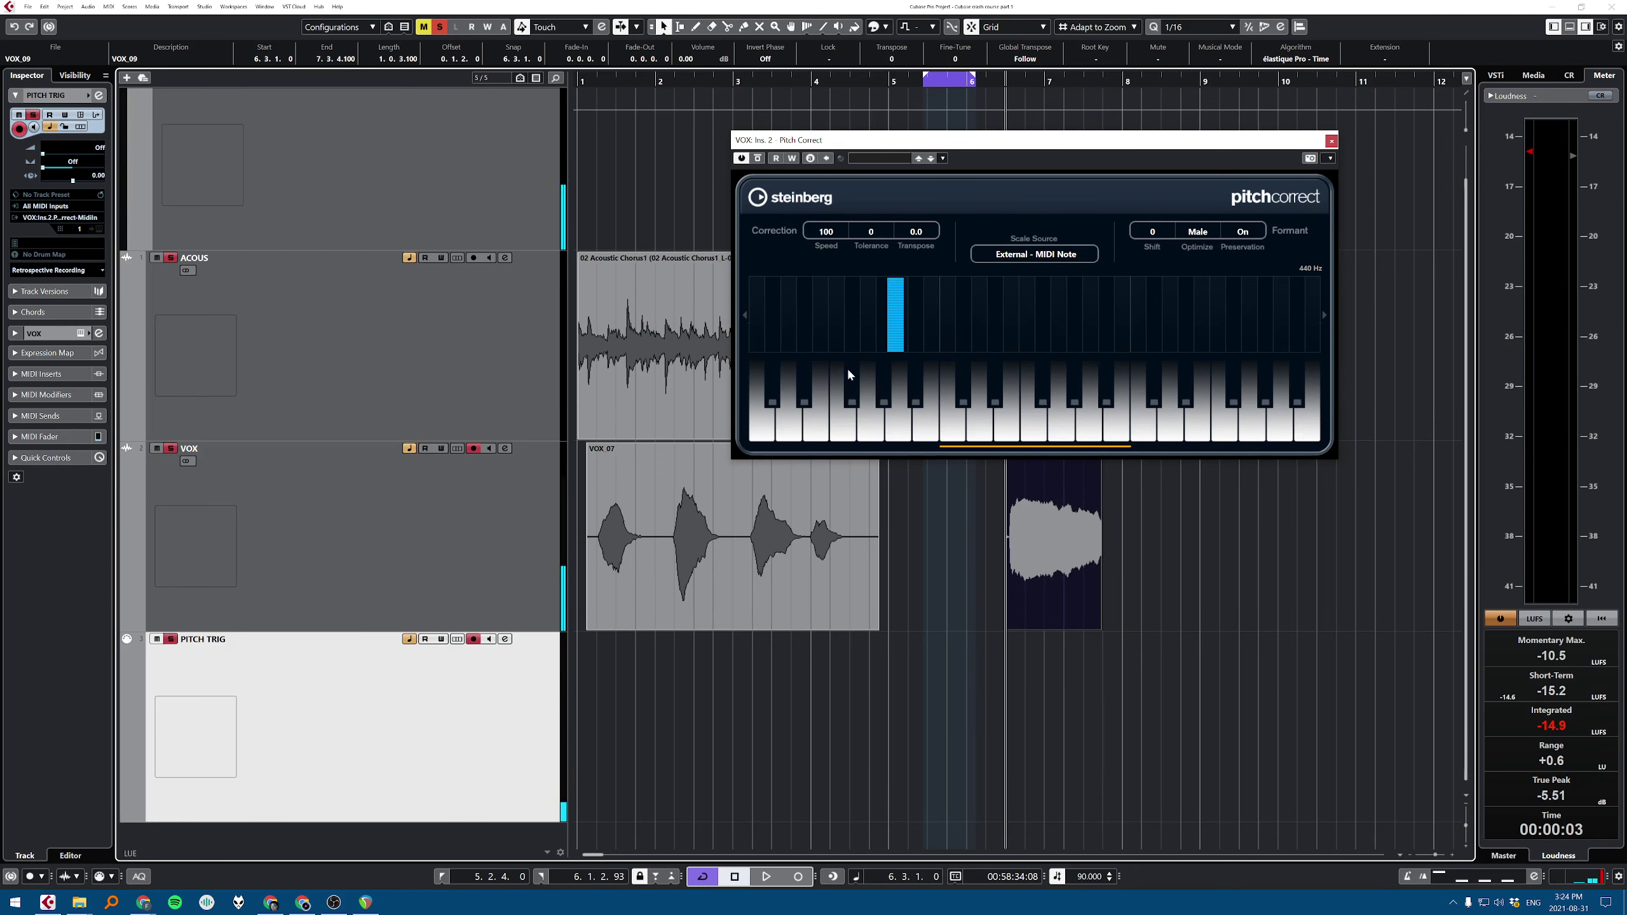
pyautogui.press('space')
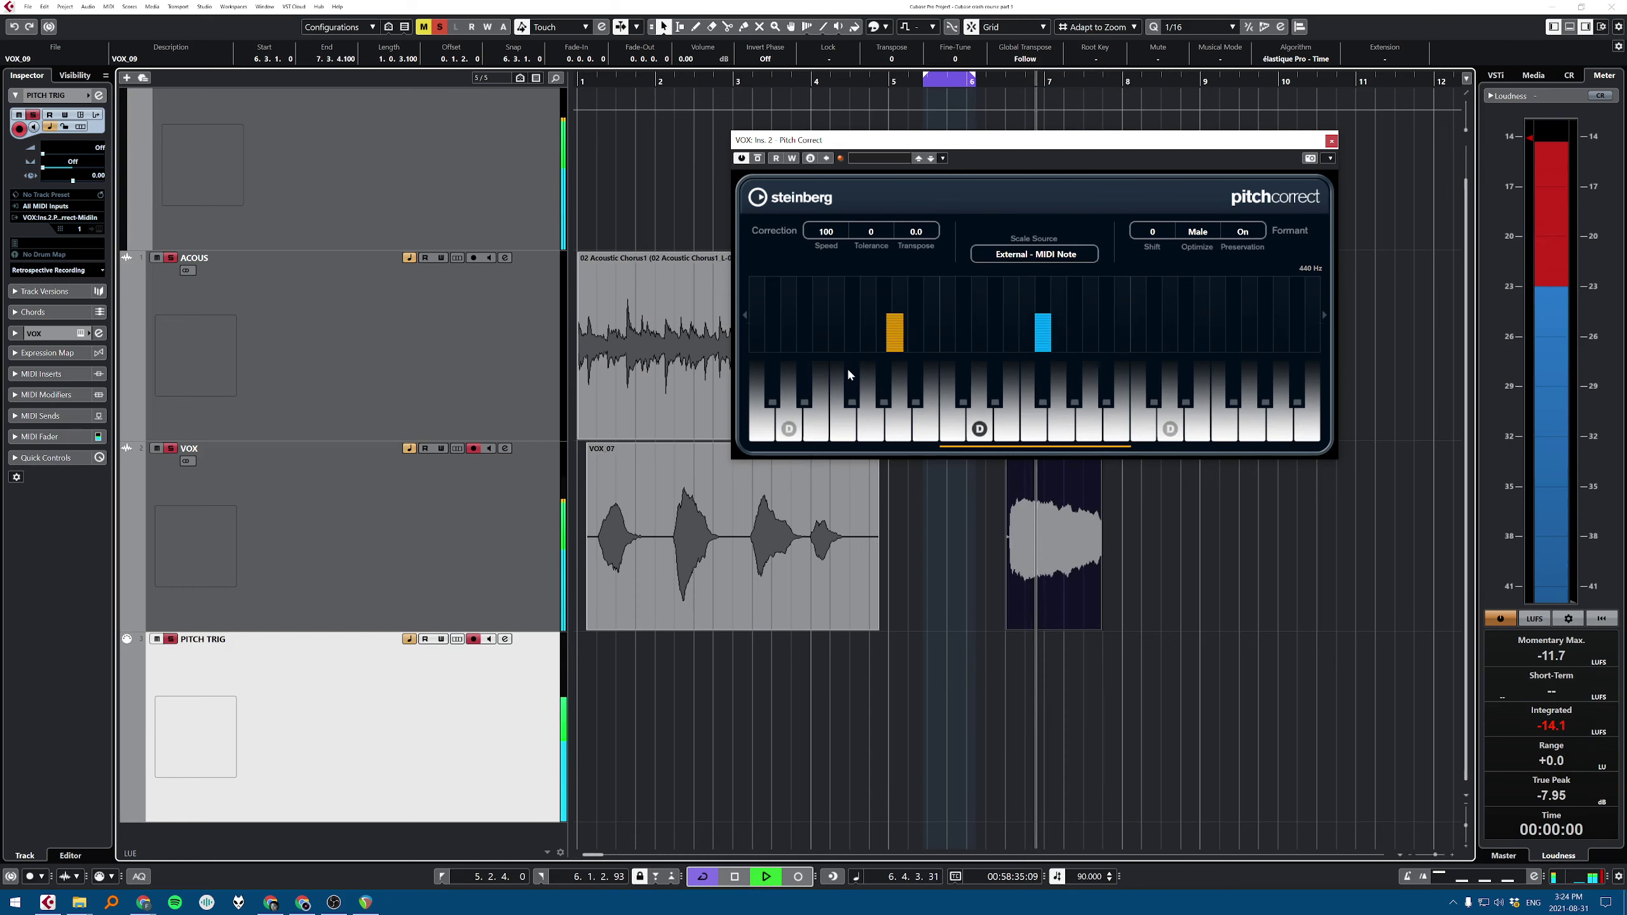
pyautogui.press('space')
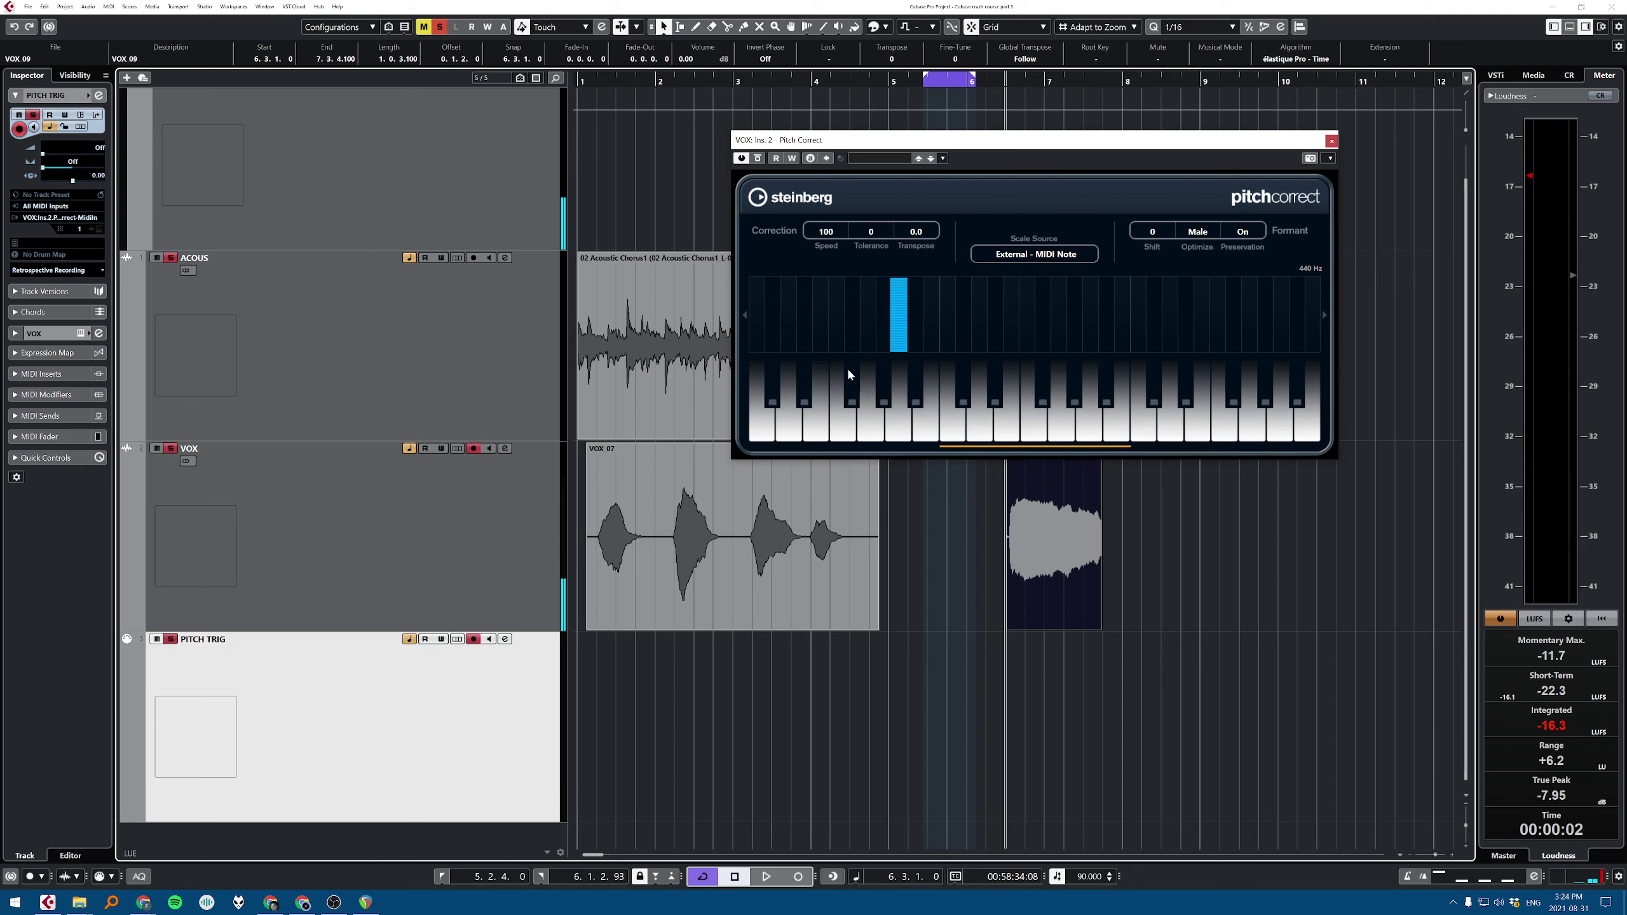
# Step: Erase the recorded vocal take at bar 6.3 from the VOX track
pyautogui.click(1069, 730)
pyautogui.press('5')
pyautogui.click(1071, 567)
pyautogui.press('1')
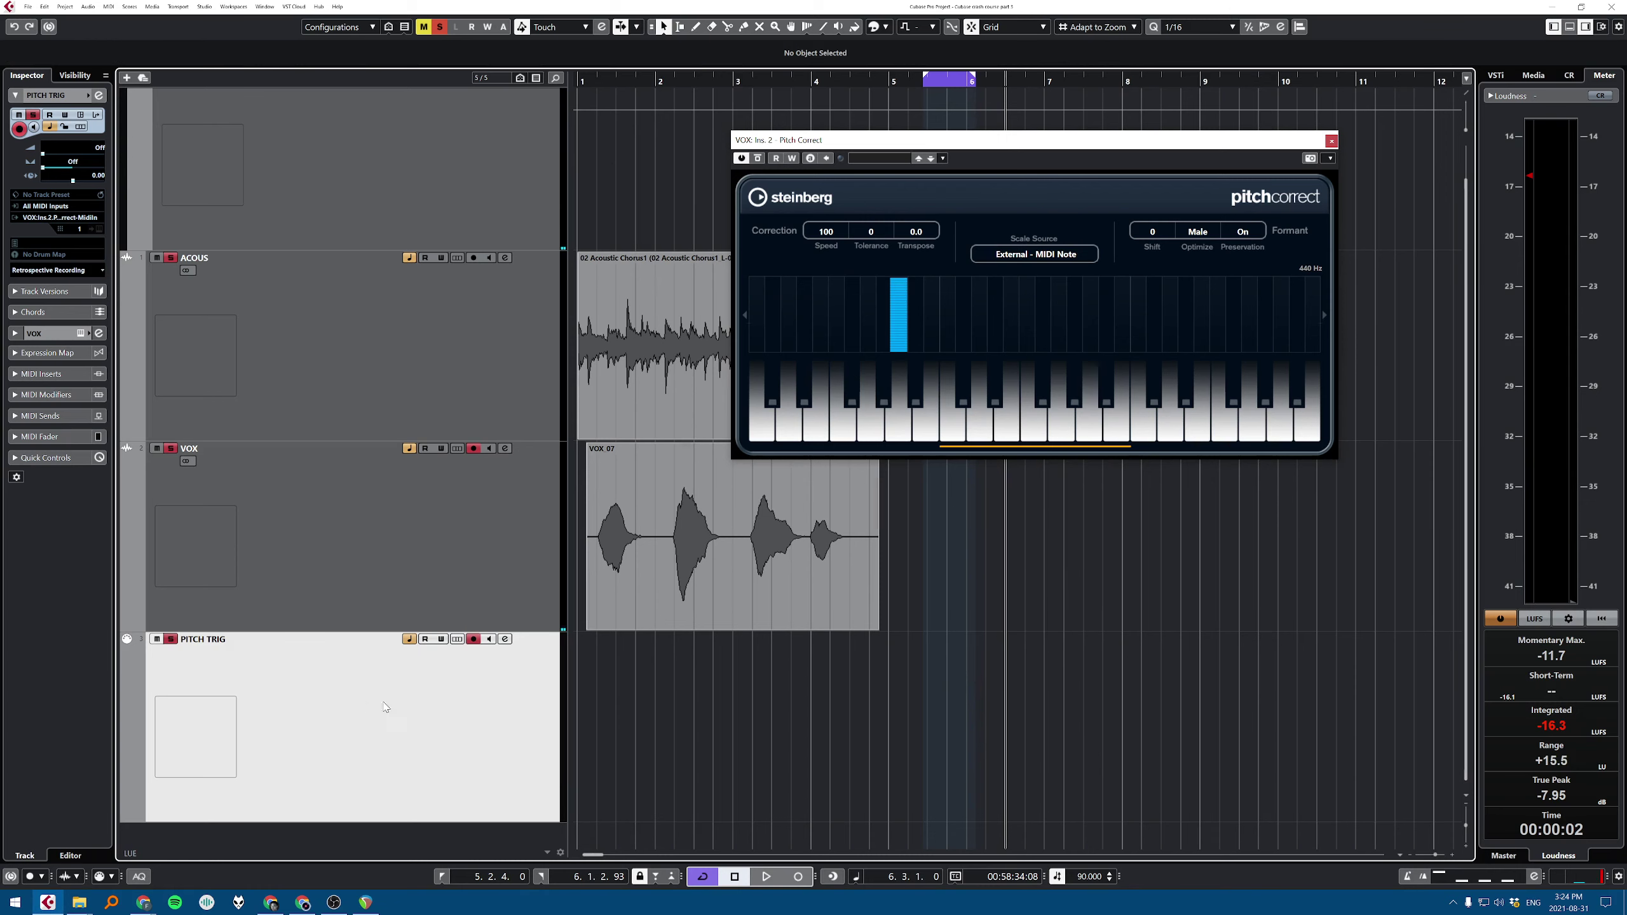
# Step: Delete the PITCH TRIG track and remove Pitch Correct from the VOX inserts
pyautogui.click(339, 559)
pyautogui.rightClick(496, 772)
pyautogui.click(517, 606)
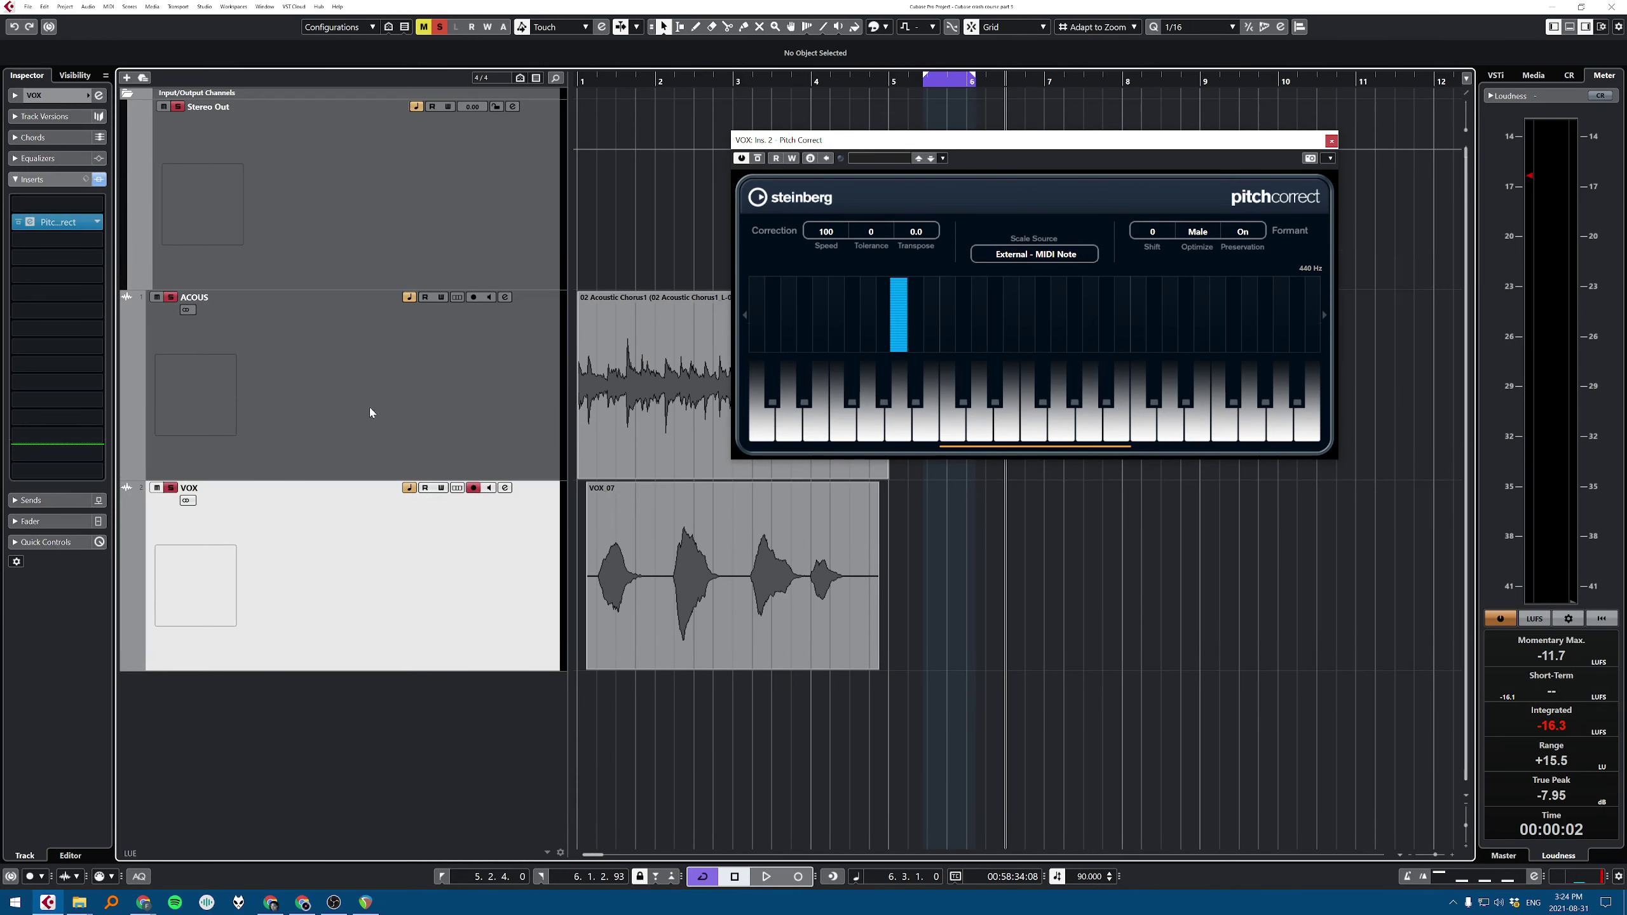
pyautogui.moveTo(61, 221); pyautogui.dragTo(376, 249)
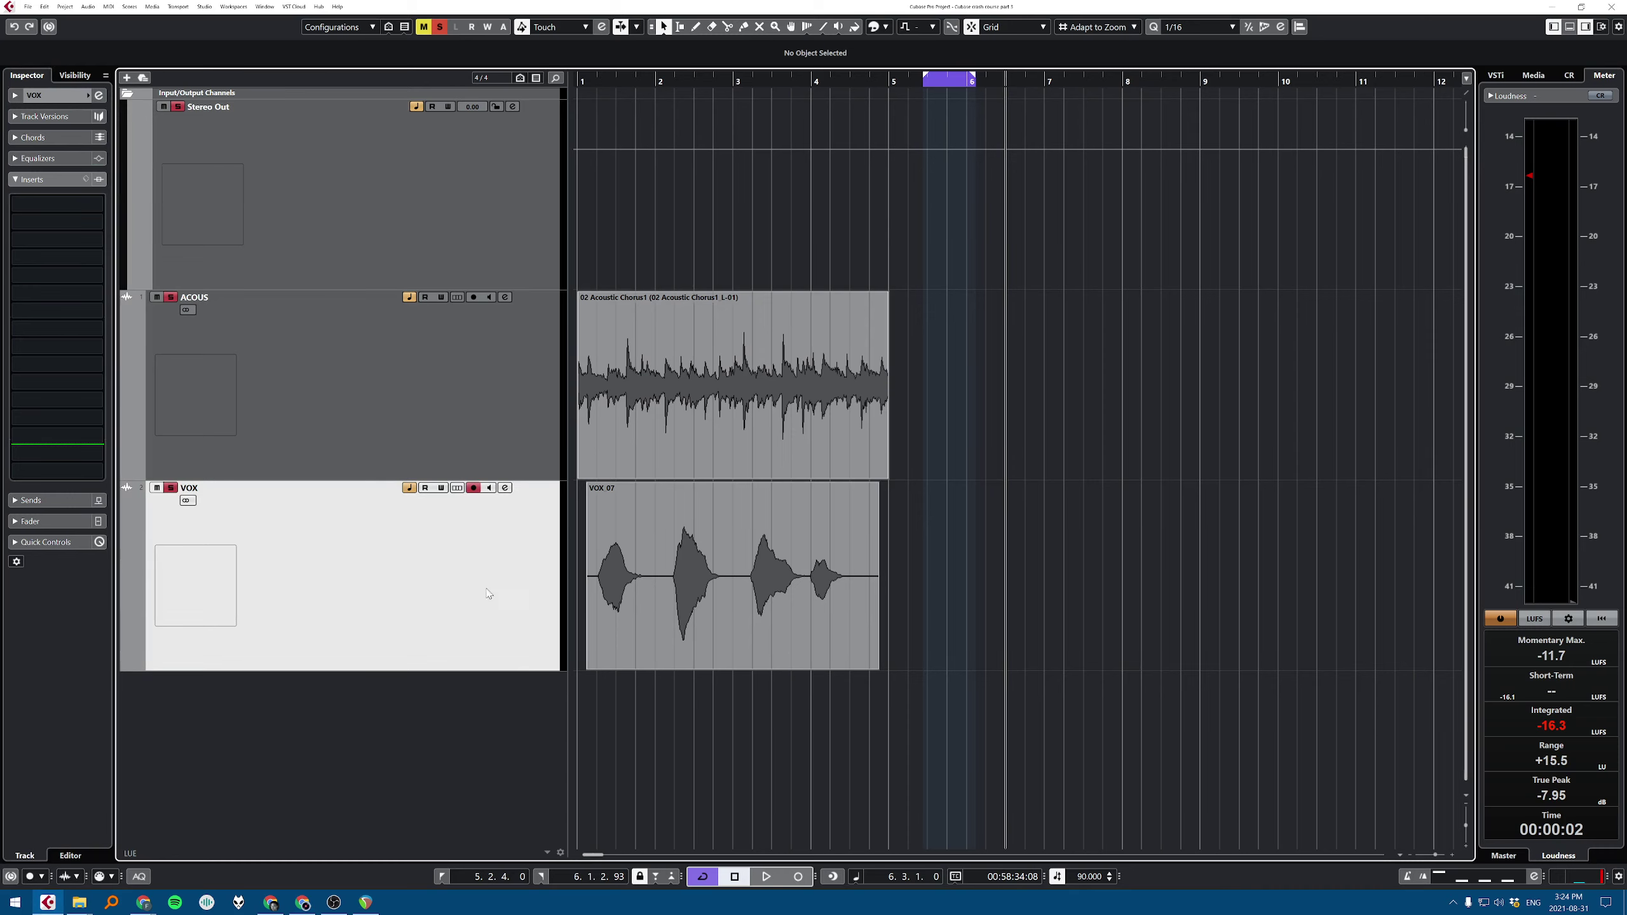
# Step: Load the REVelation reverb into the second insert slot of the VOX track and move its window clear of the lower area
pyautogui.click(86, 227)
pyautogui.write('revelat')
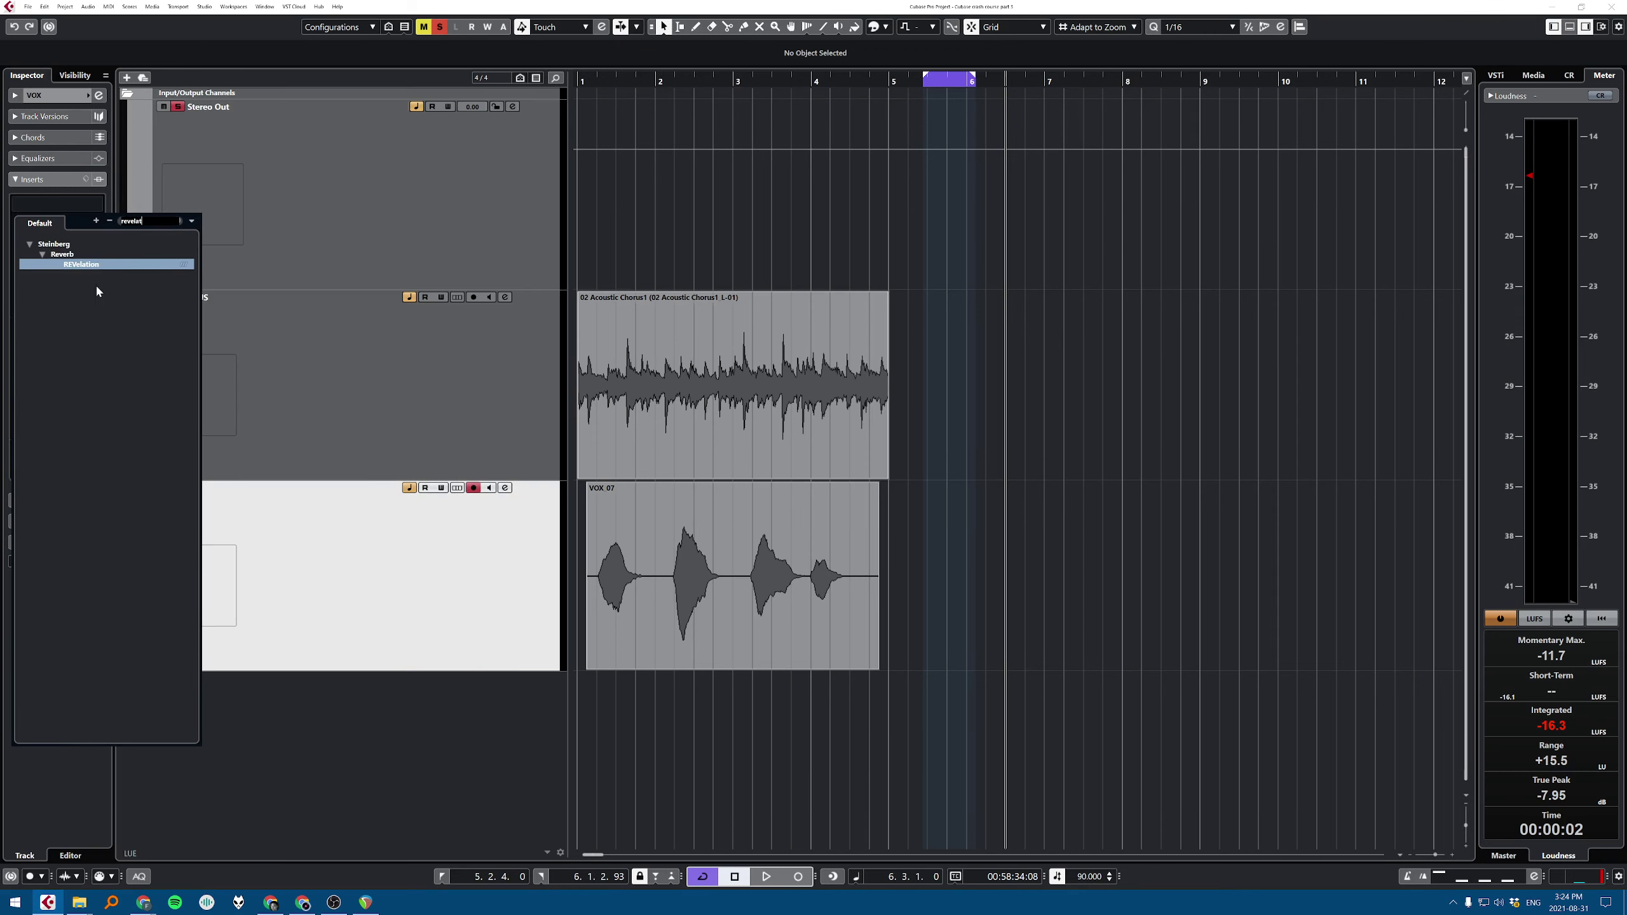
pyautogui.click(86, 263)
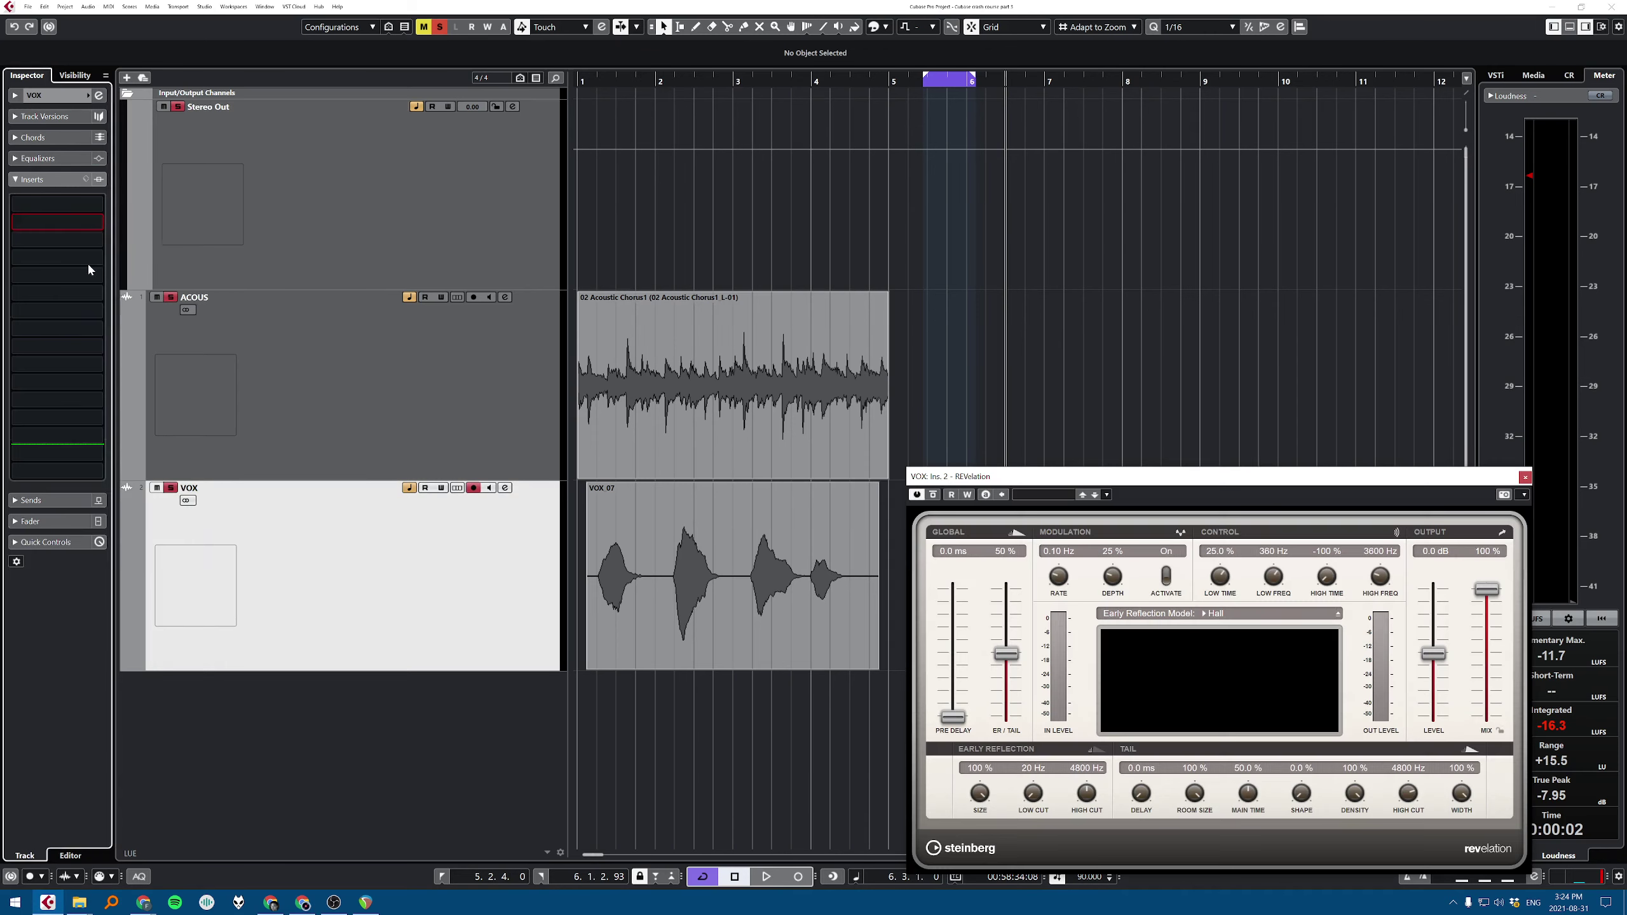
pyautogui.moveTo(1072, 482); pyautogui.dragTo(981, 166)
# Step: Play both tracks from bar 1.2 through REVelation, and remove the reverb from the VOX inserts
pyautogui.click(592, 516)
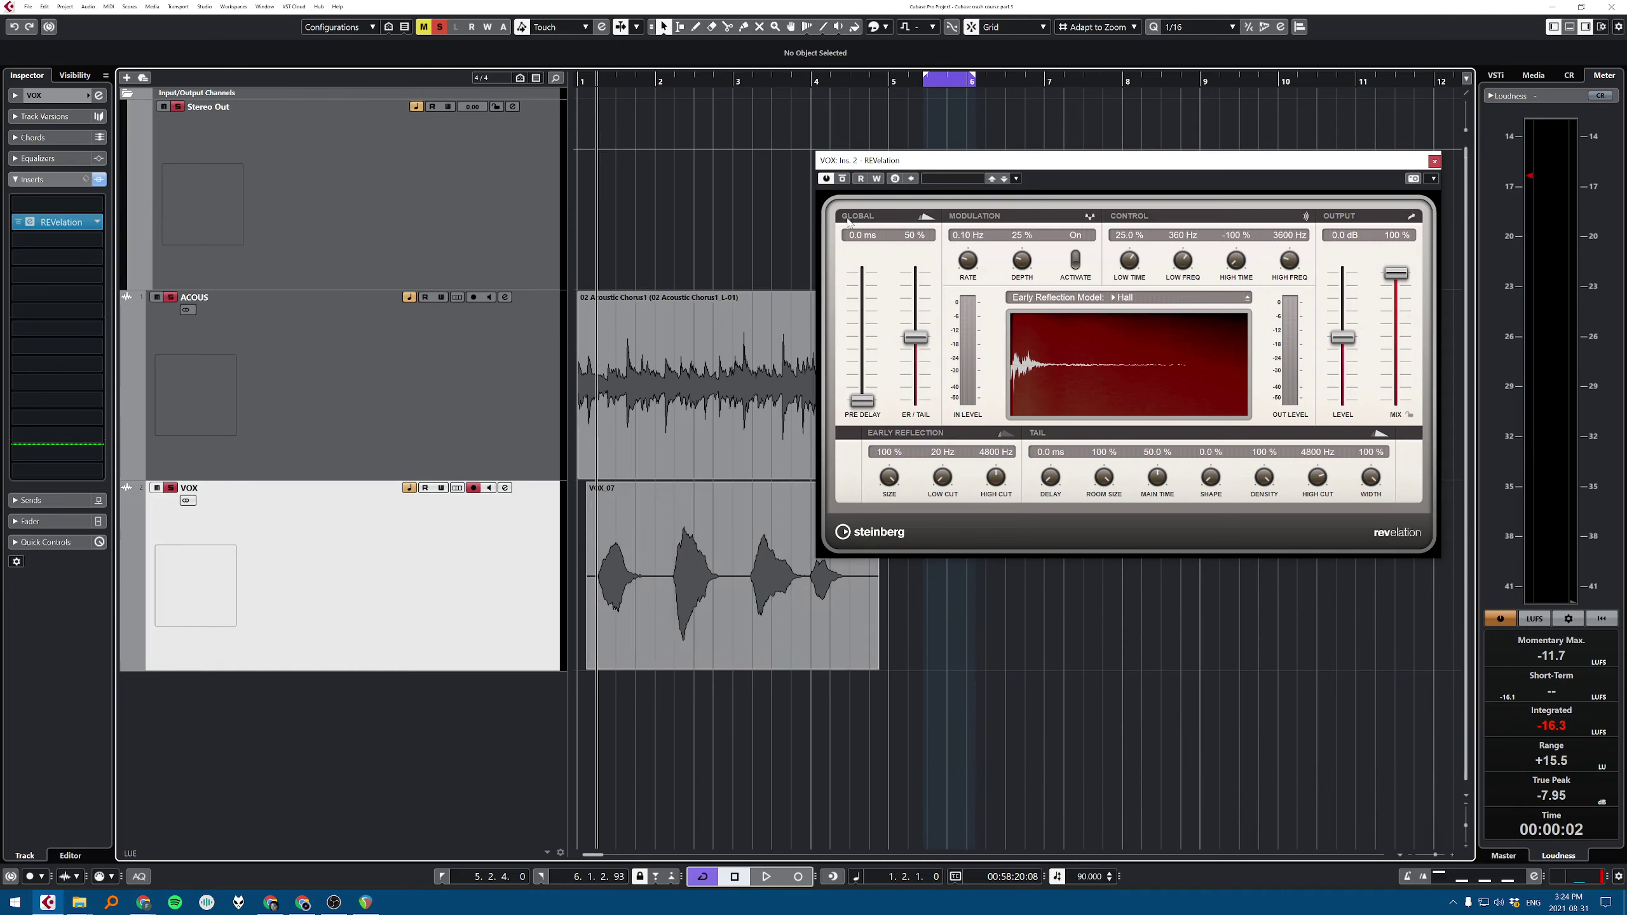
pyautogui.press('space')
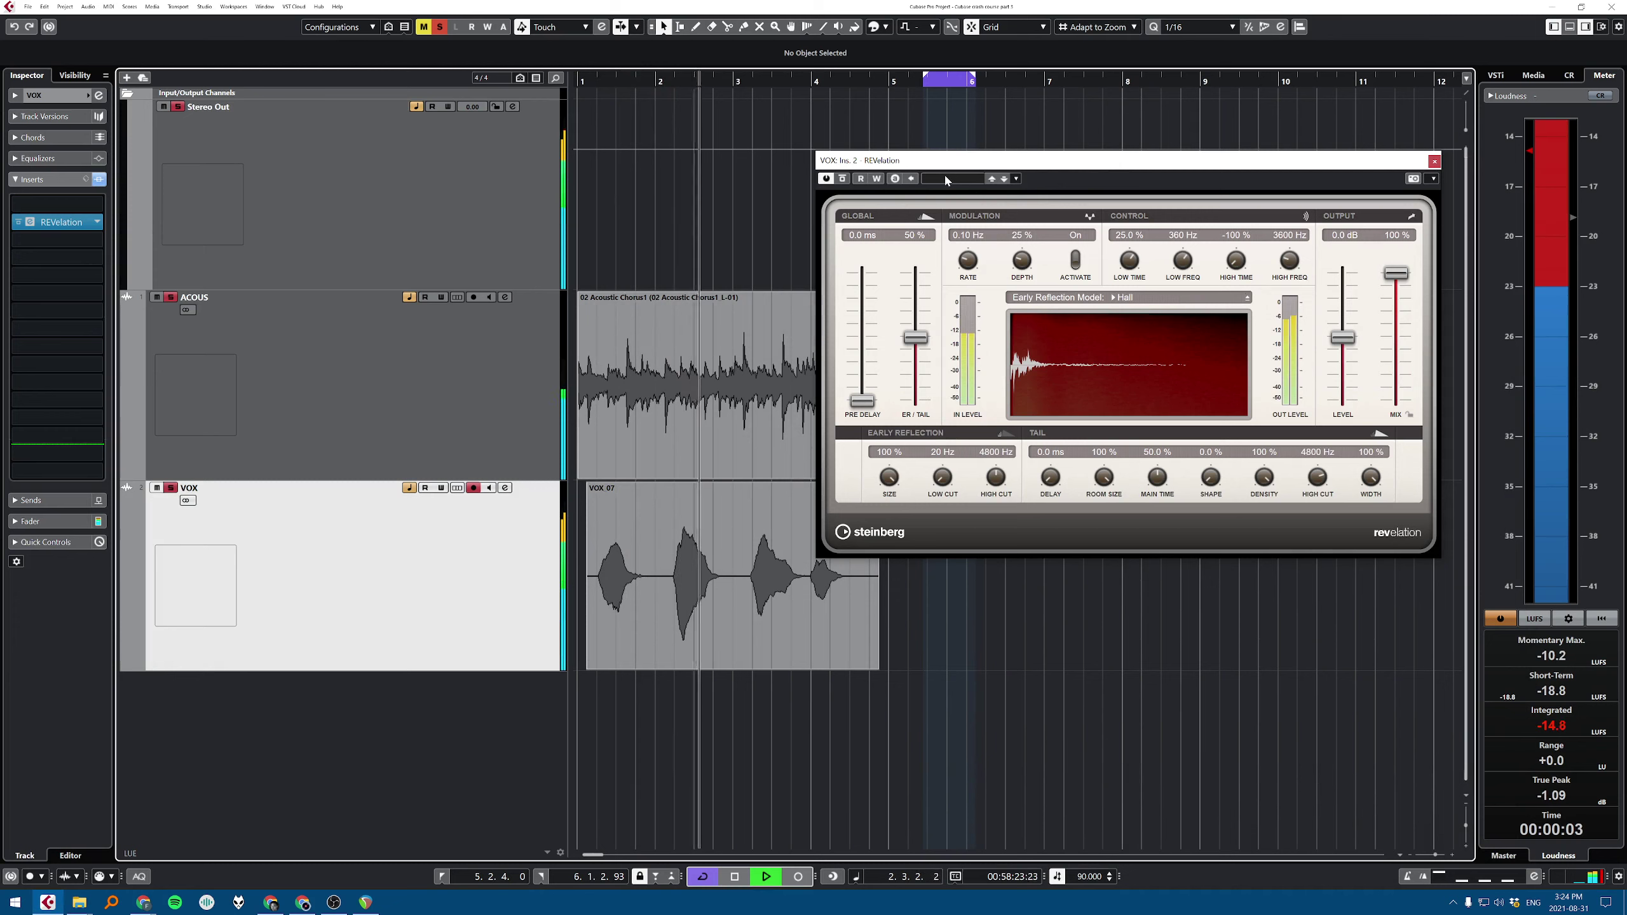
pyautogui.press('space')
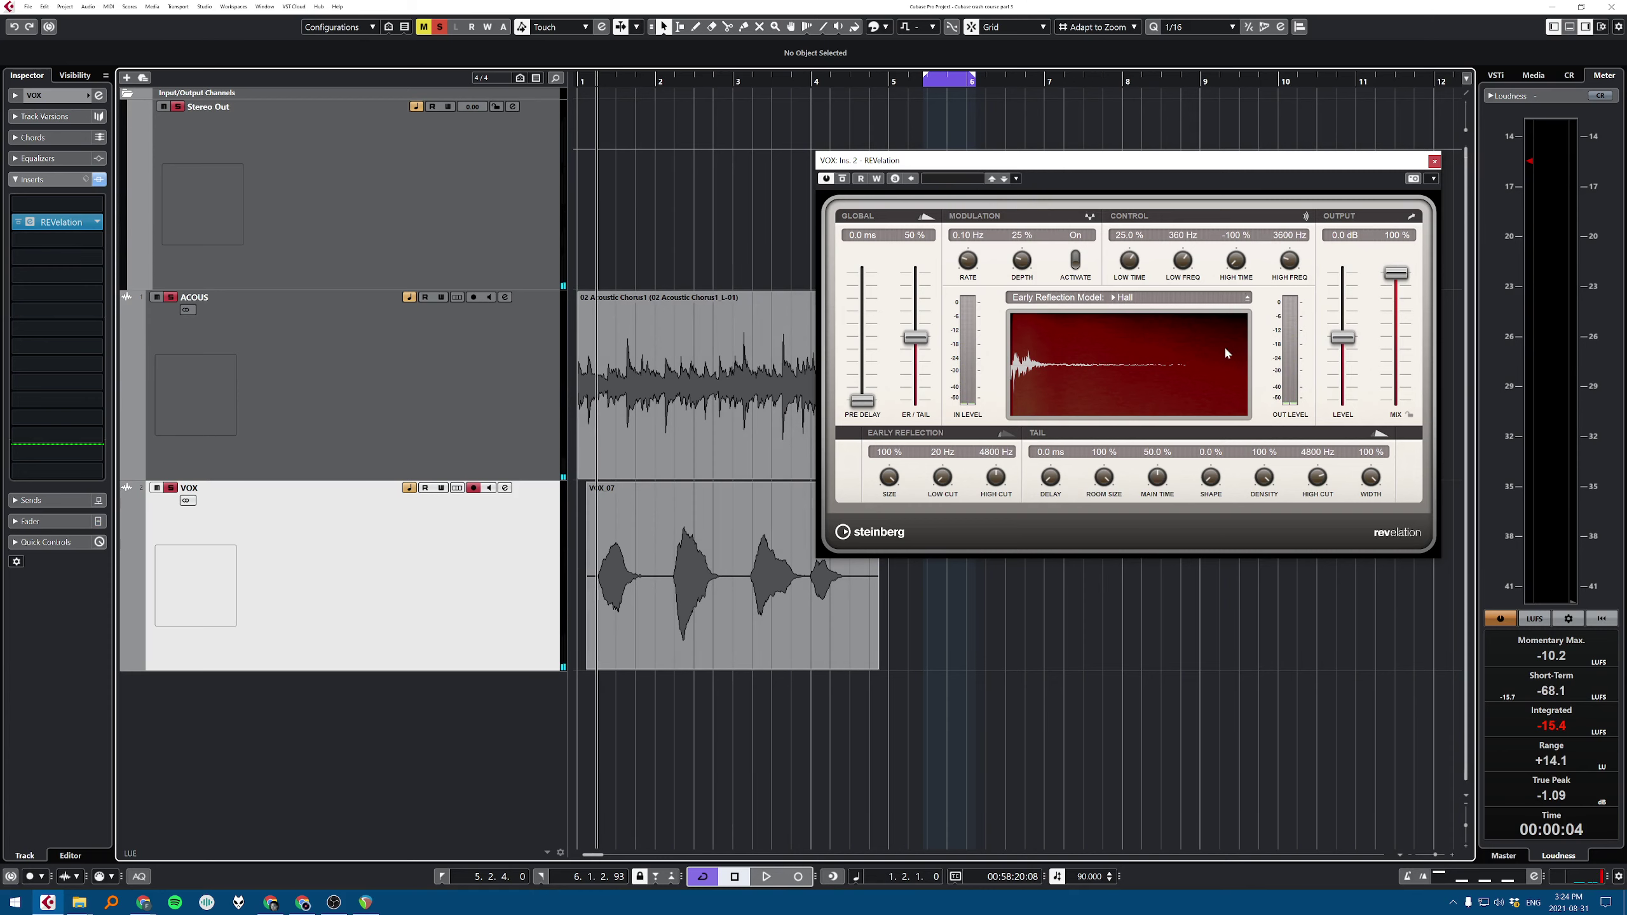
pyautogui.moveTo(51, 223); pyautogui.dragTo(661, 232)
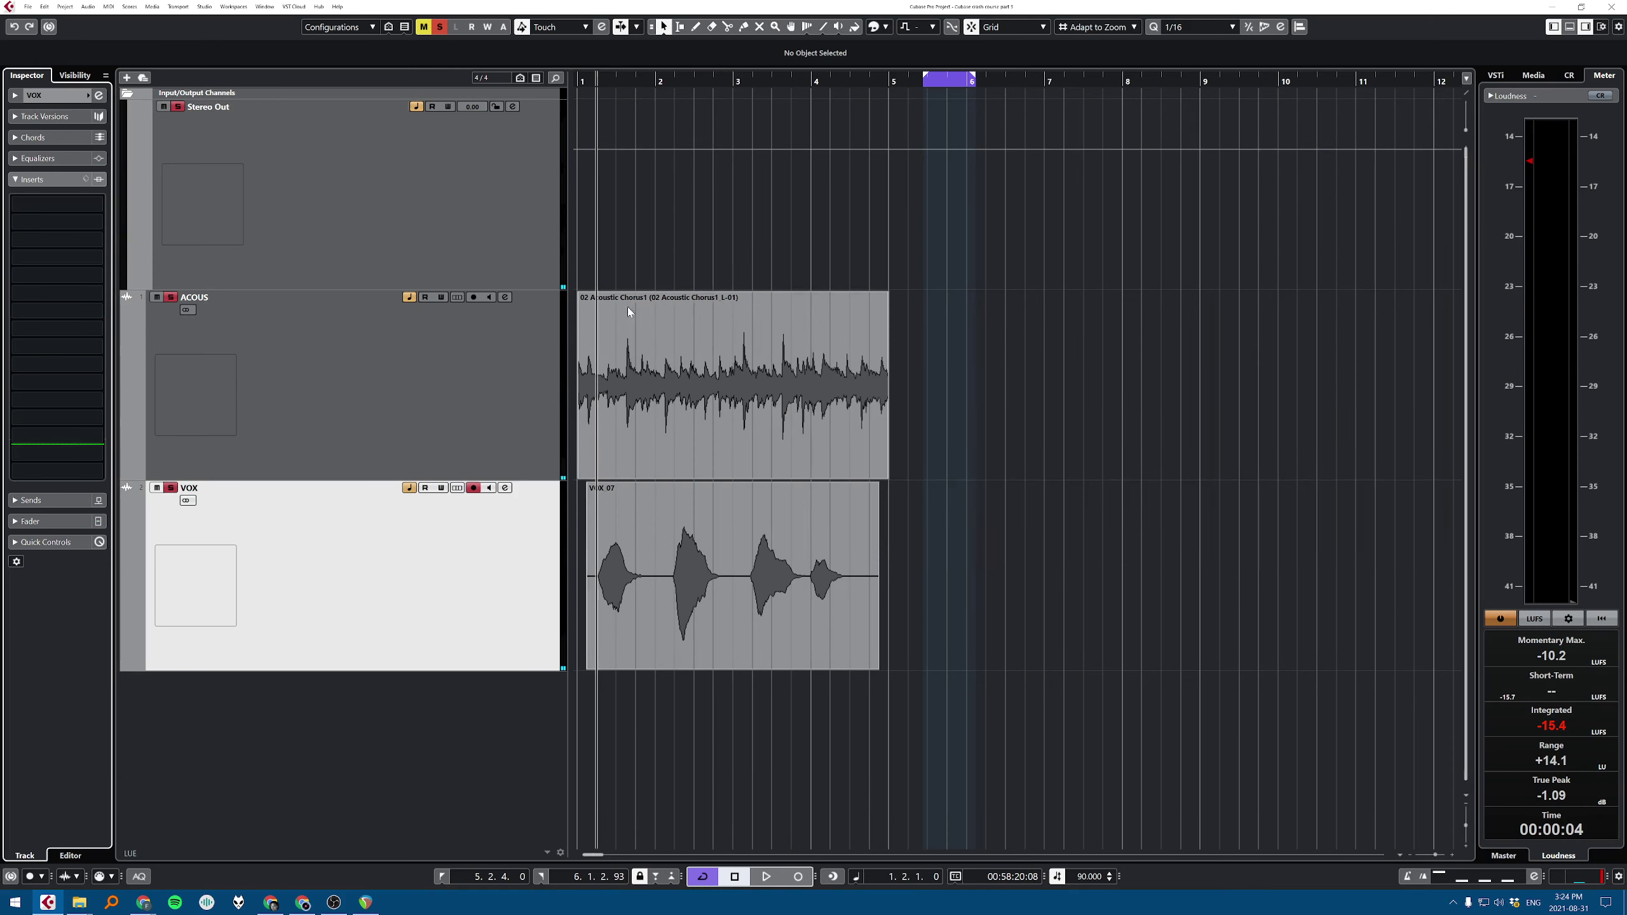
# Step: Switch the solo from ACOUS to the VOX track and open the VOX channel settings
pyautogui.click(301, 403)
pyautogui.click(320, 608)
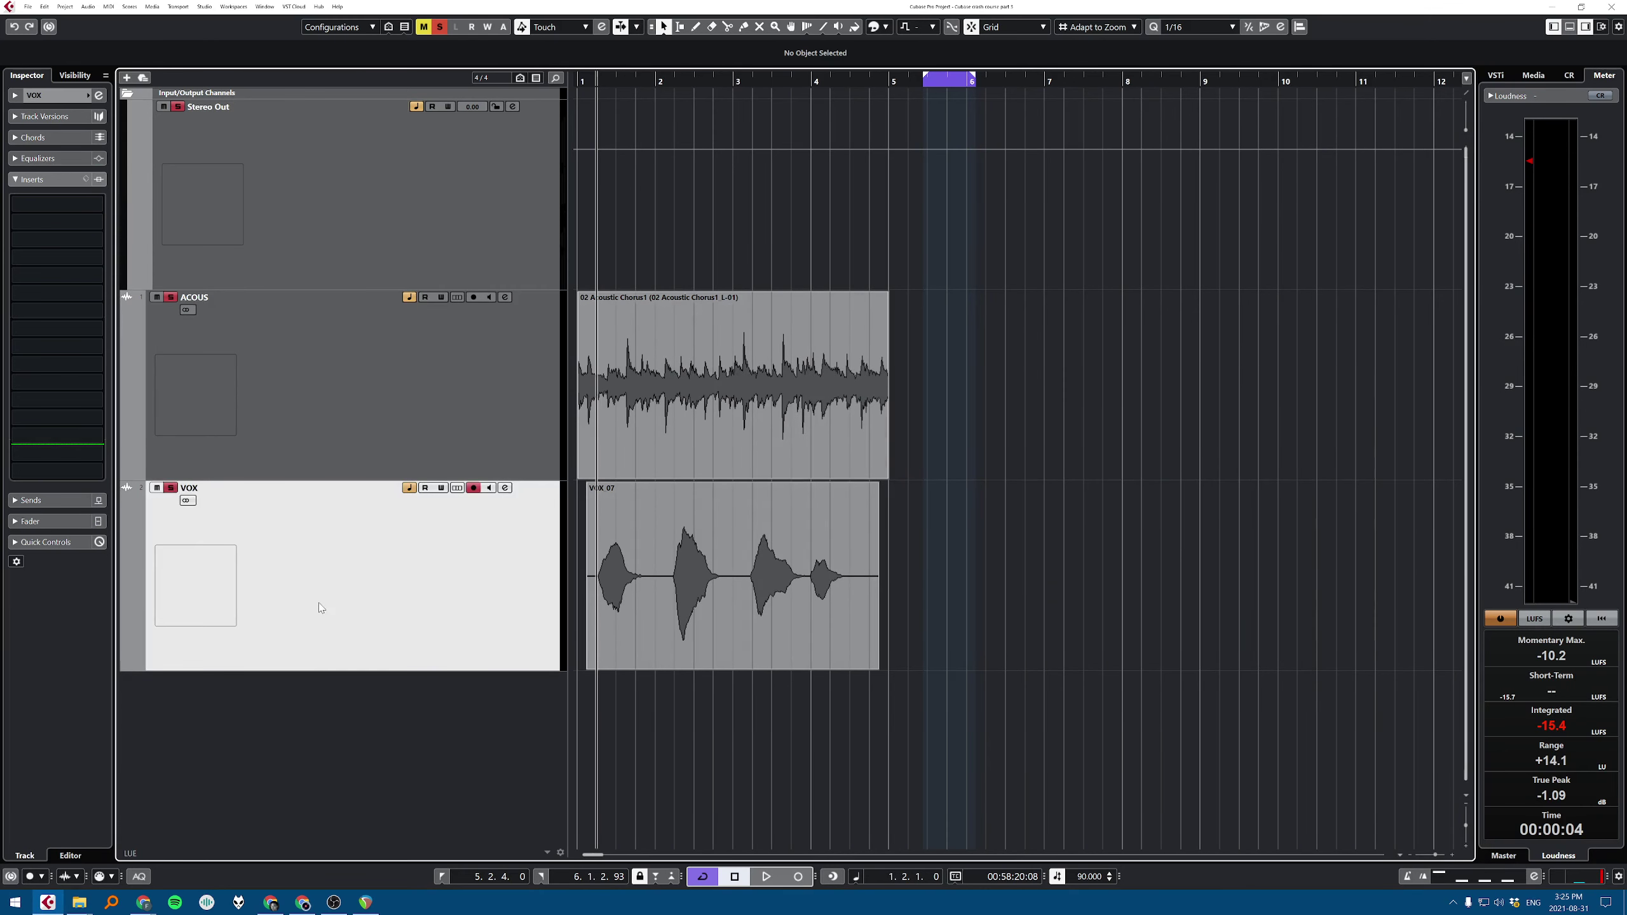
pyautogui.click(480, 391)
pyautogui.click(445, 616)
pyautogui.press('e')
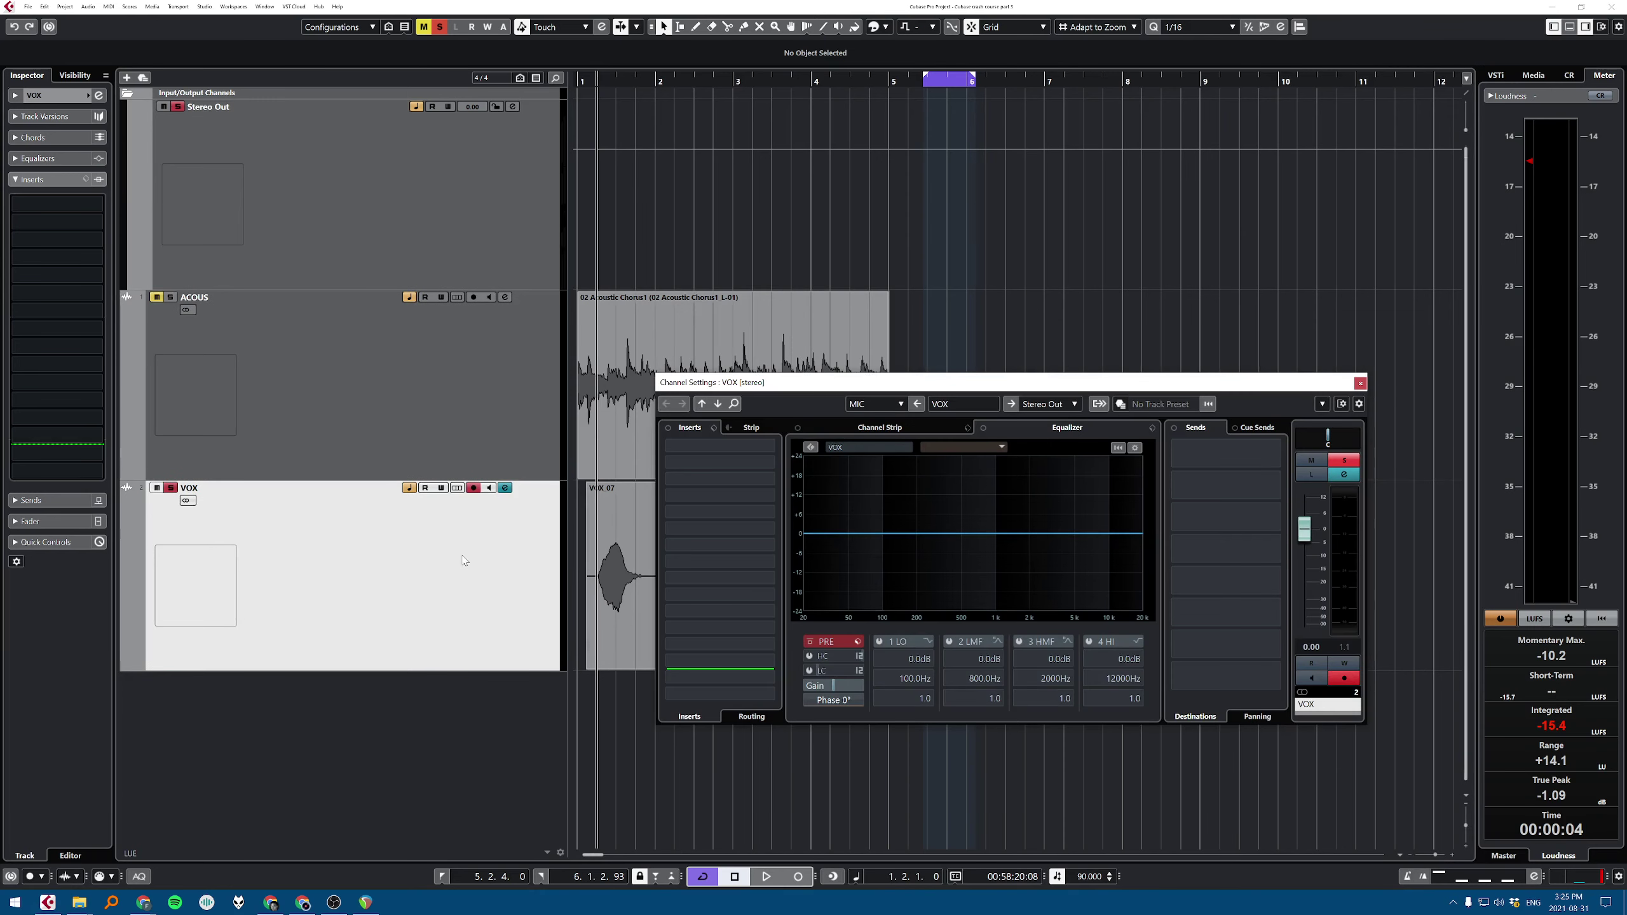
pyautogui.press('e')
pyautogui.press('e')
pyautogui.press('e')
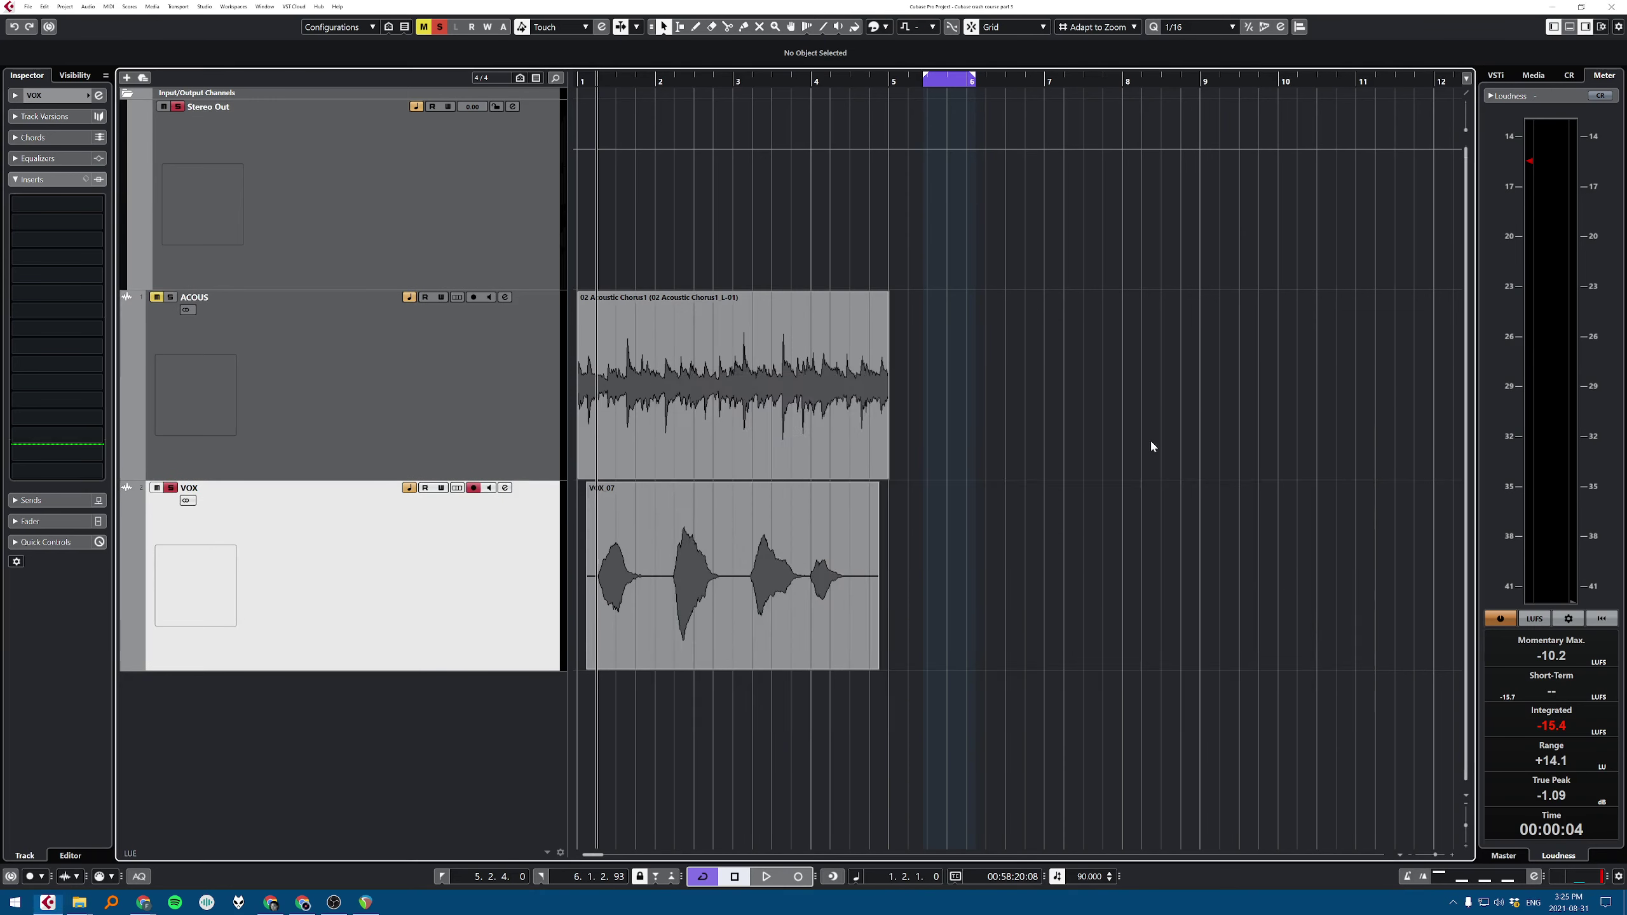
pyautogui.press('e')
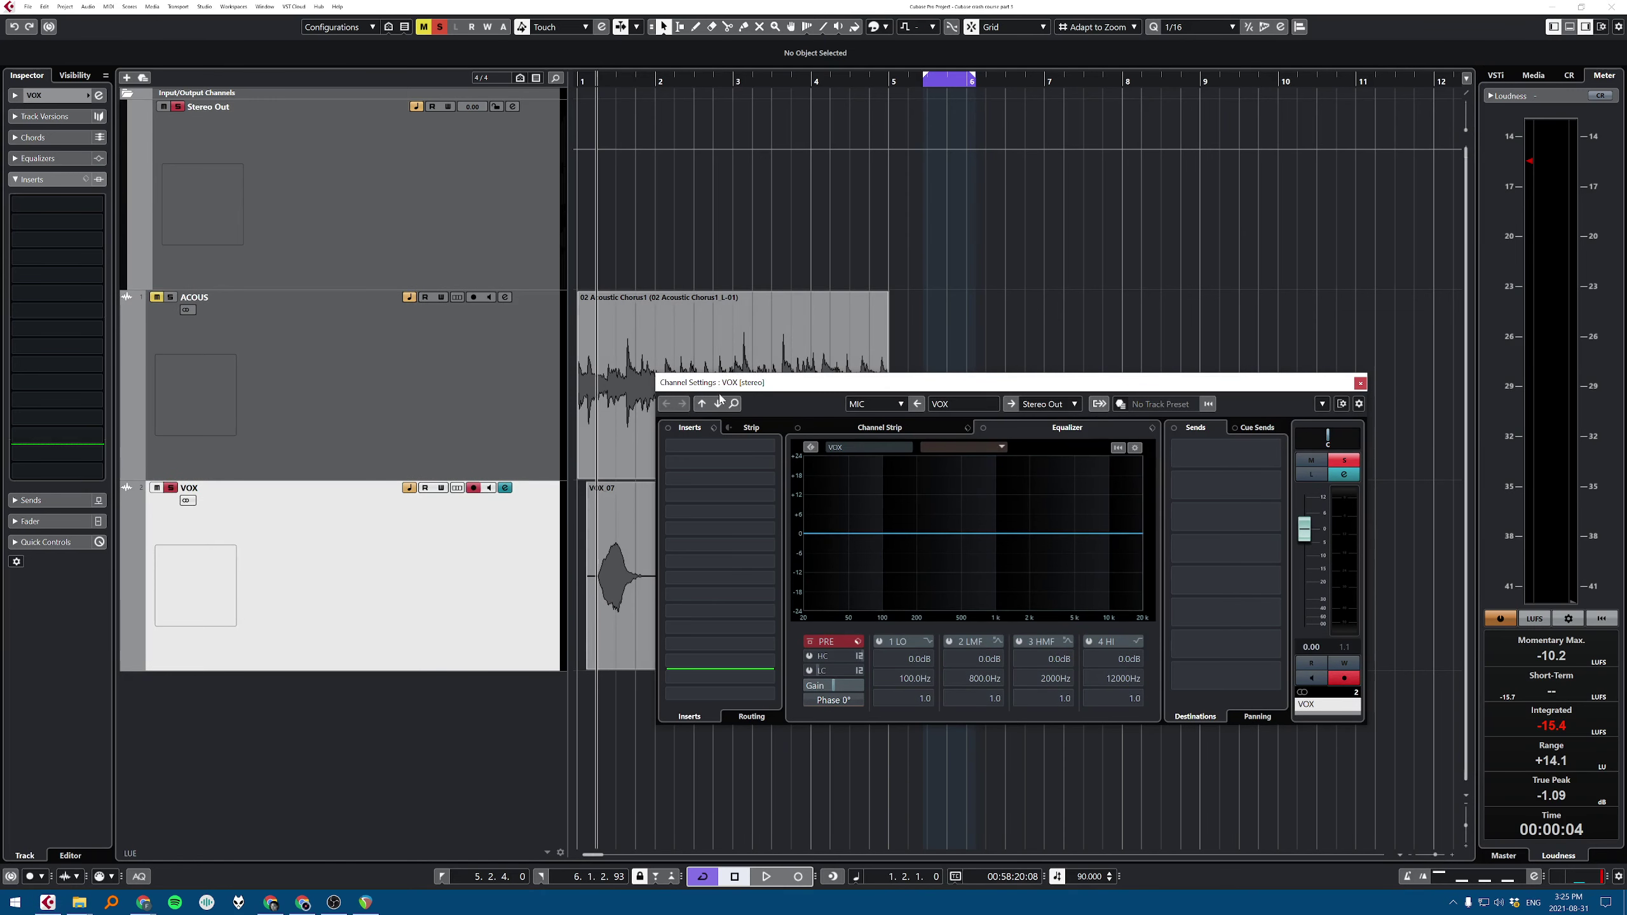
# Step: Add a stereo REVelation FX channel to the VOX track's first send, routed to Stereo Out and created outside a folder
pyautogui.rightClick(1239, 451)
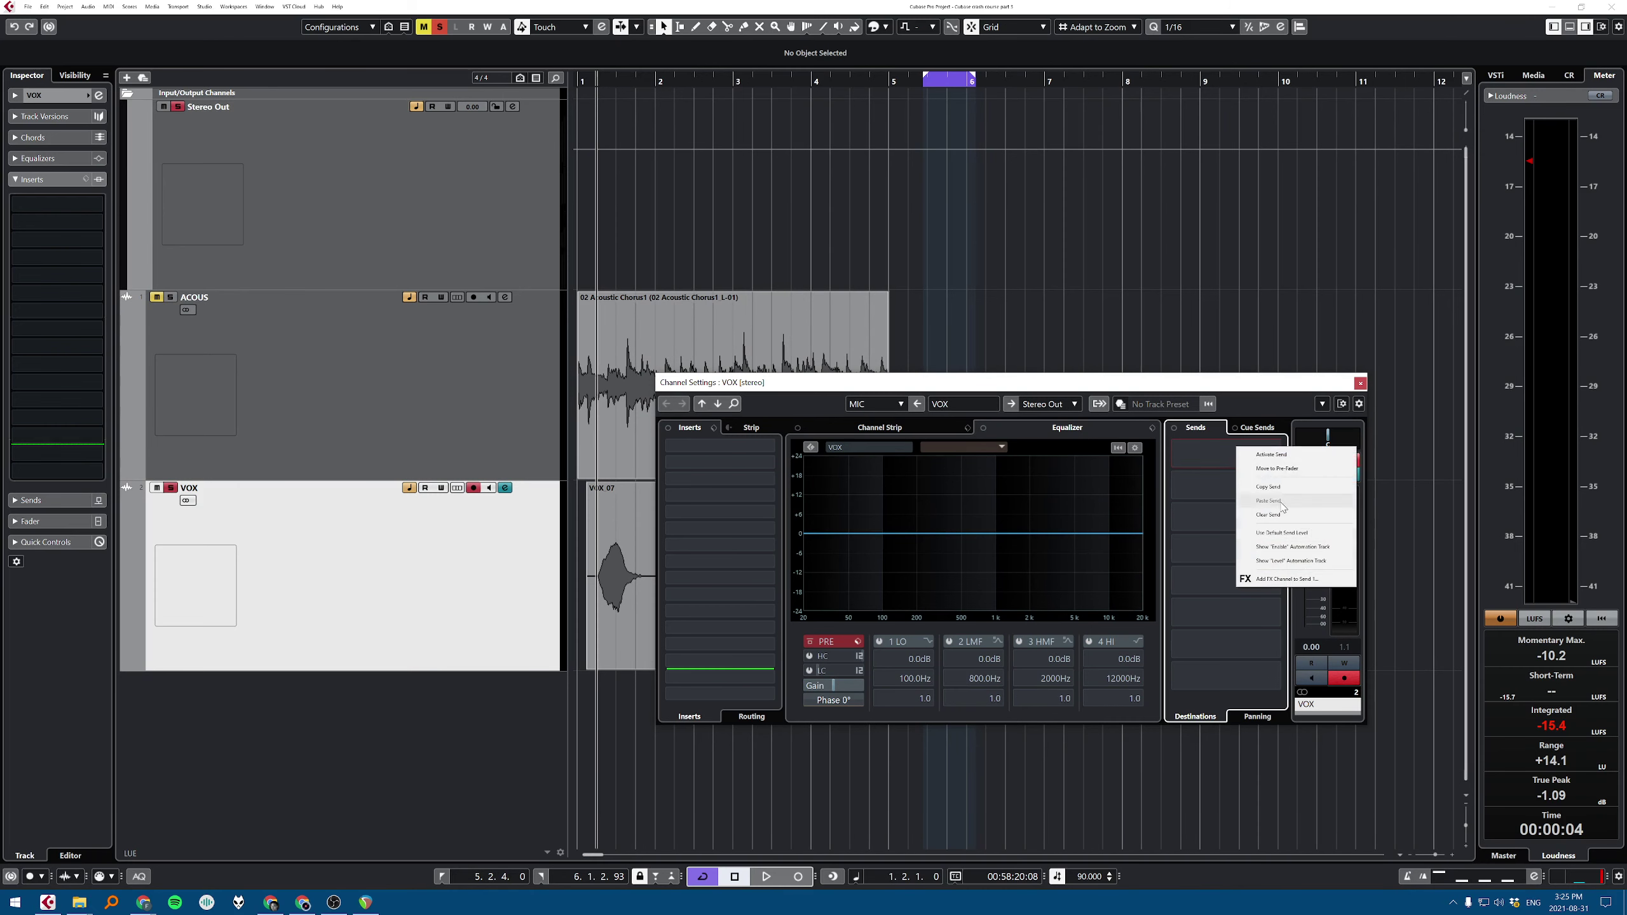
pyautogui.click(1274, 580)
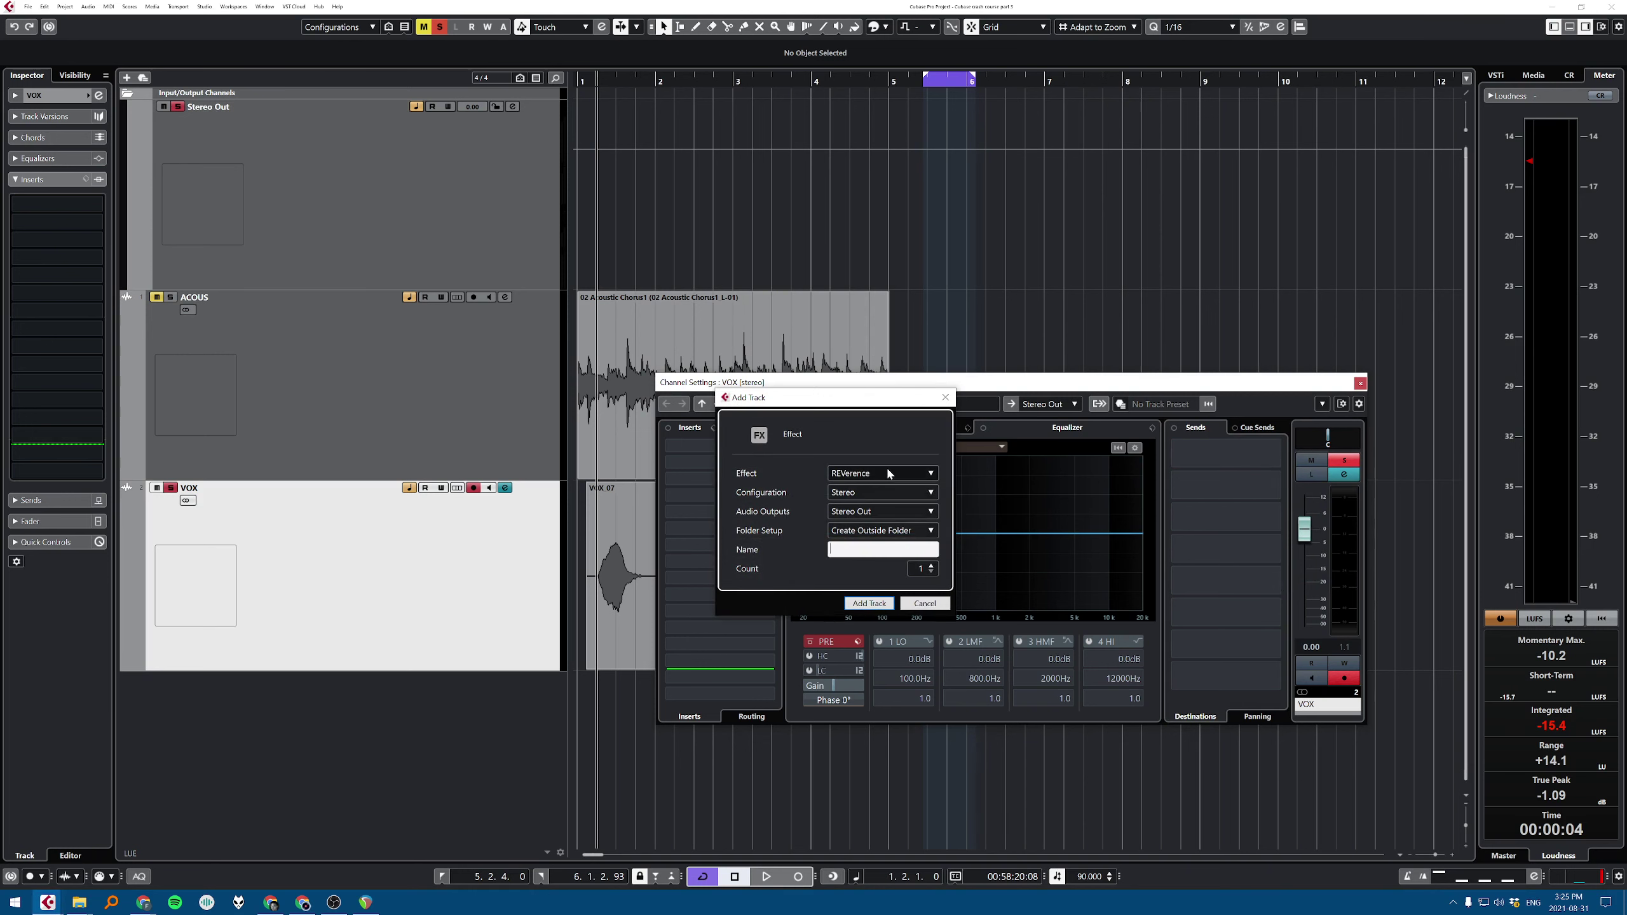
pyautogui.click(888, 473)
pyautogui.write('reve')
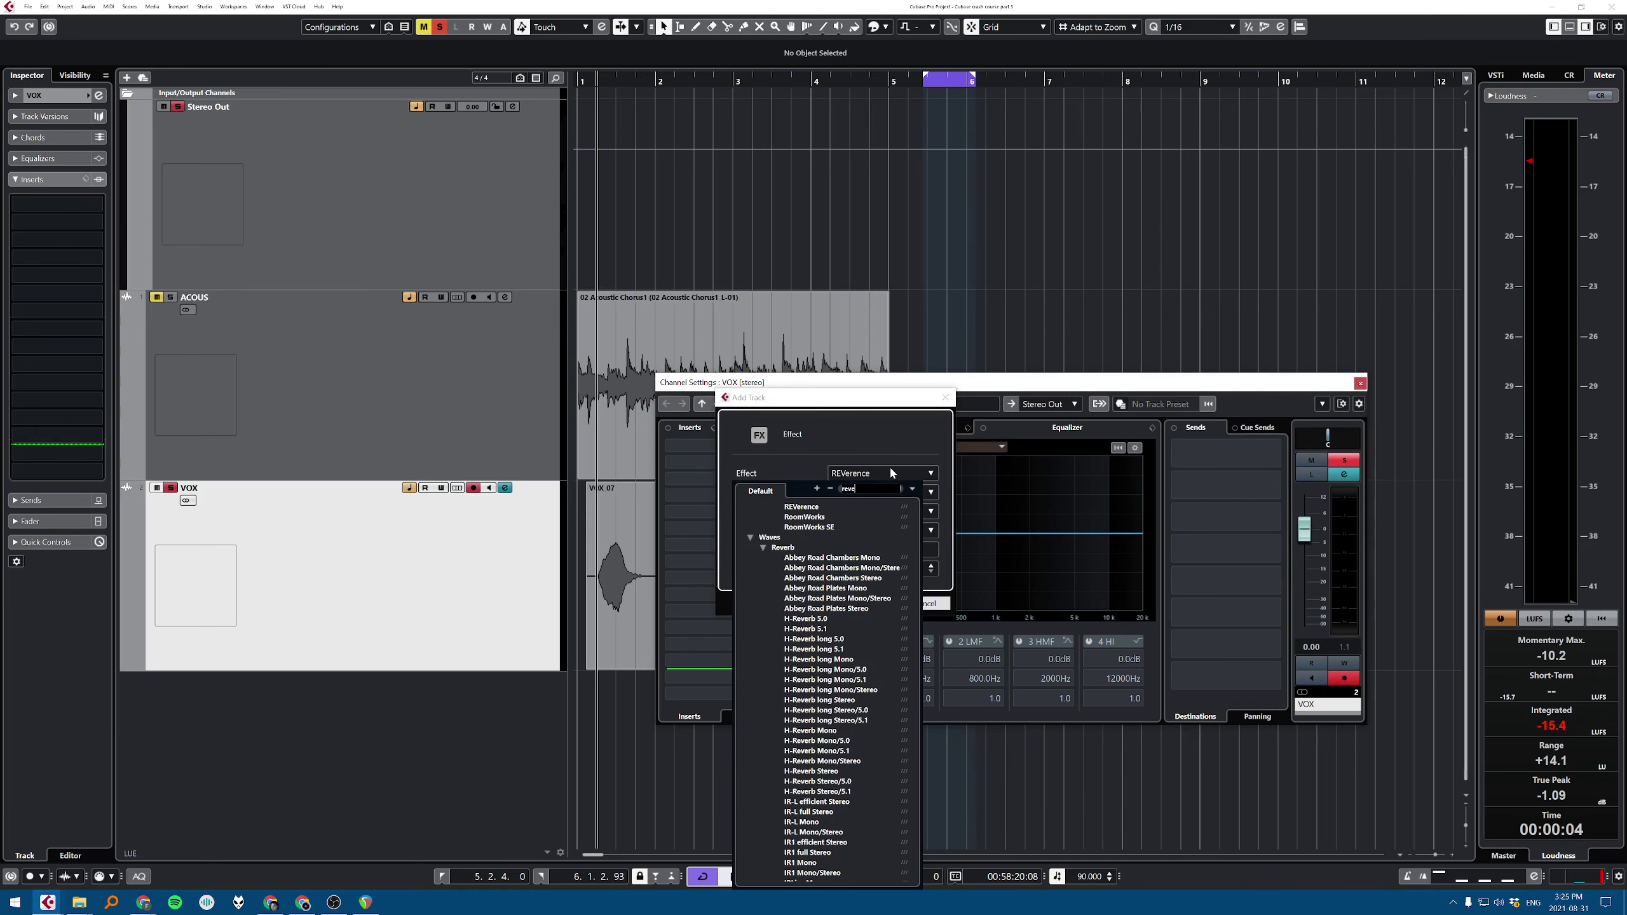
pyautogui.write('lkat')
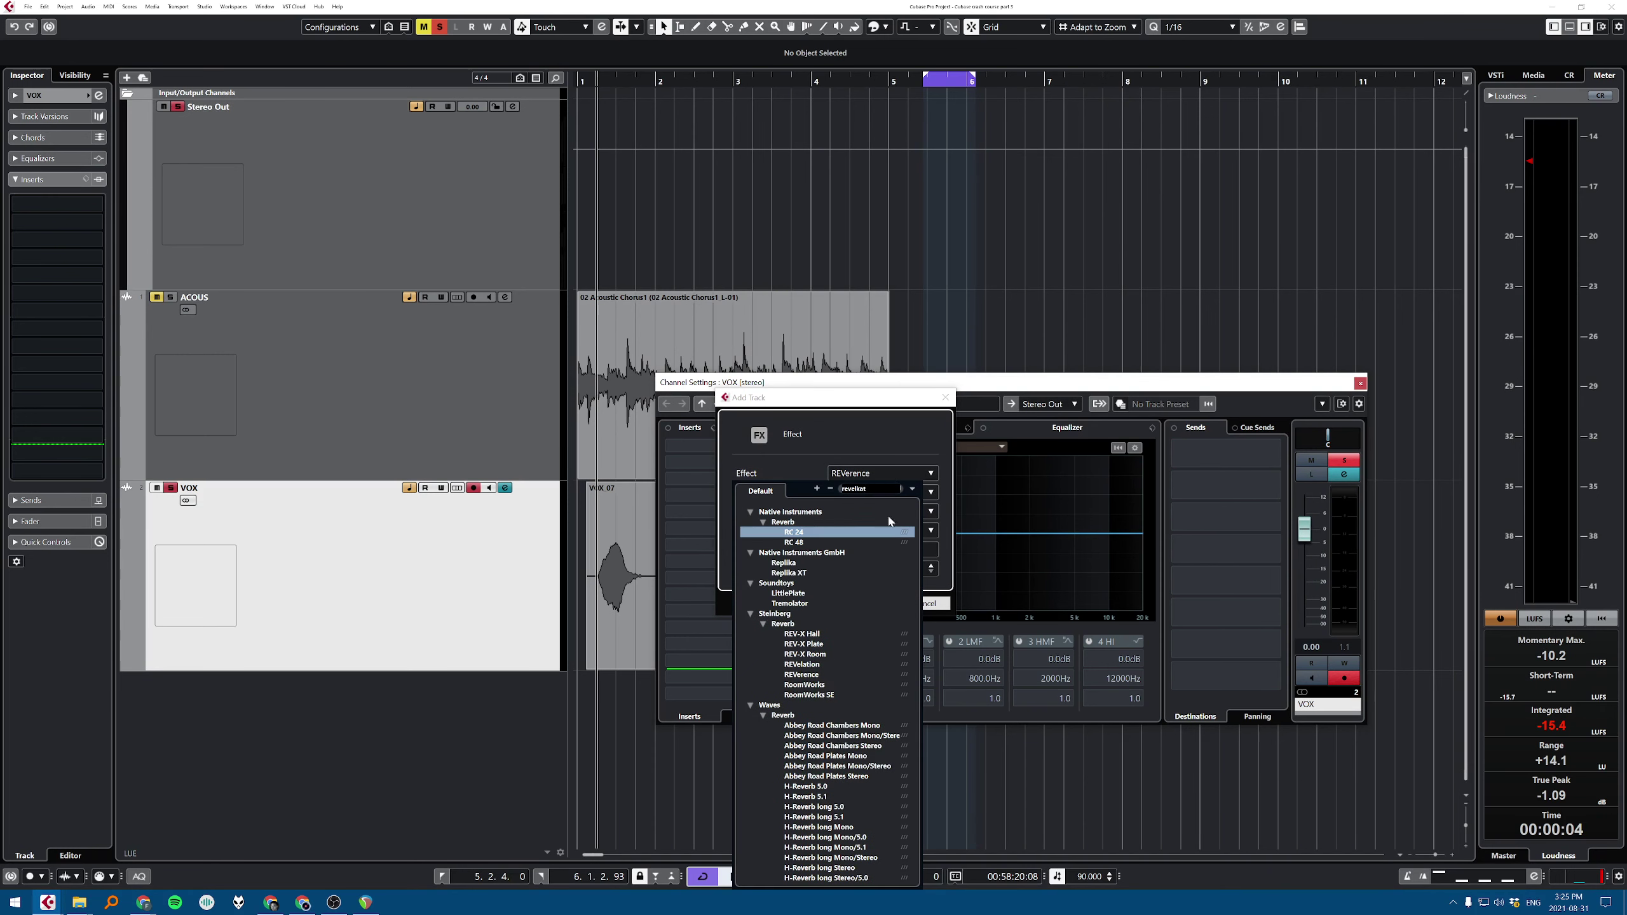
pyautogui.press('BackSpace')
pyautogui.press('BackSpace')
pyautogui.press('BackSpace')
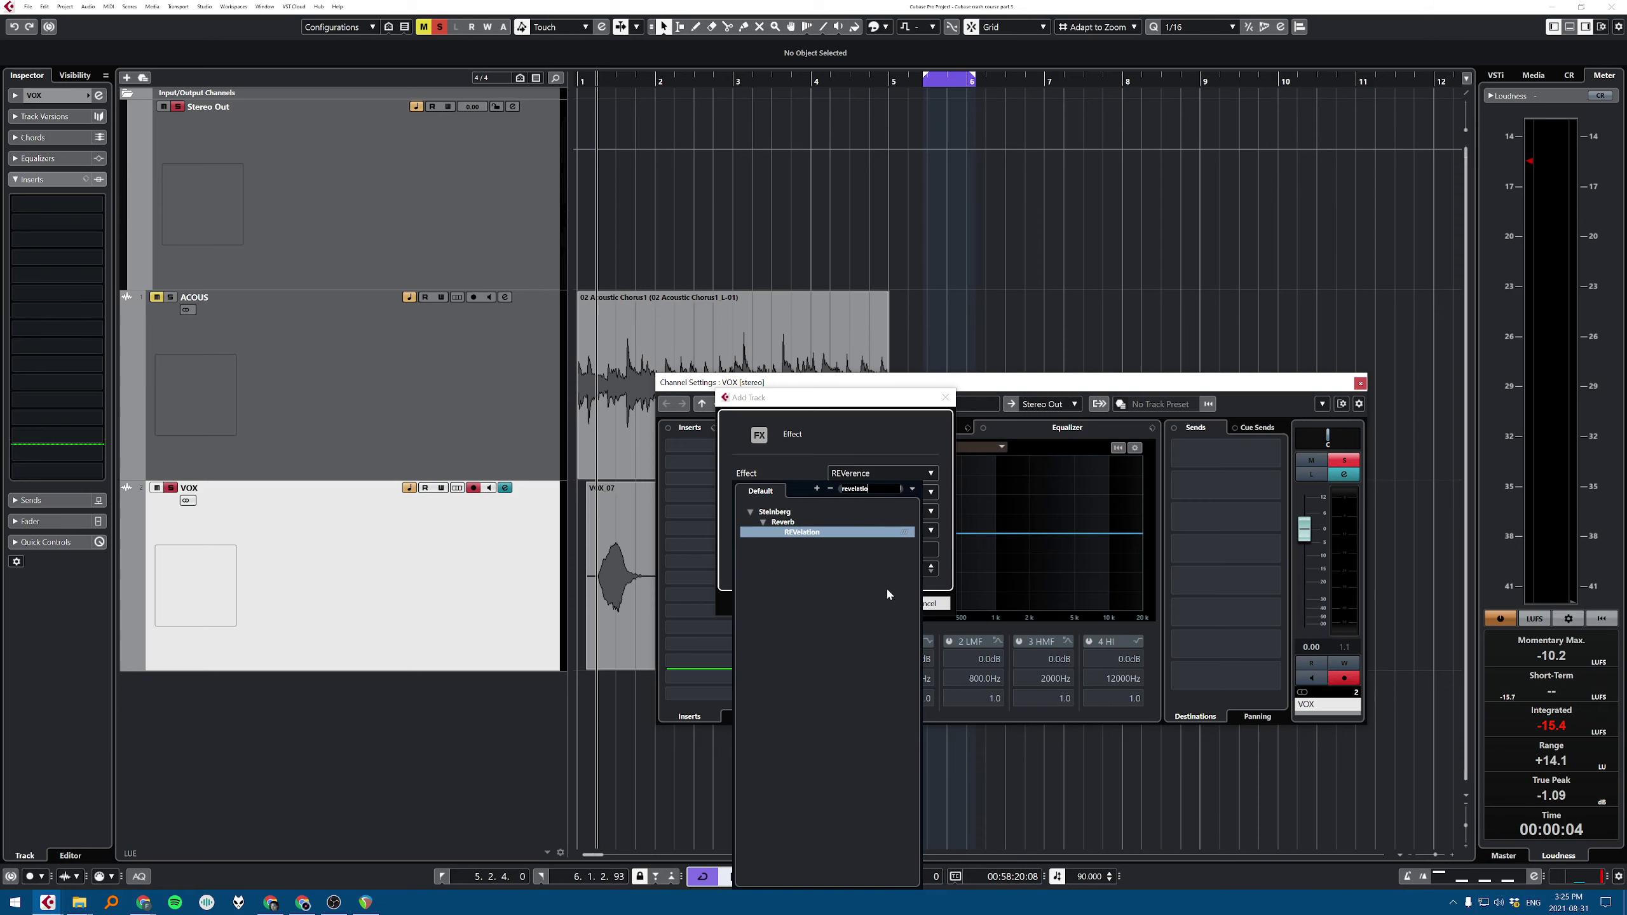
pyautogui.press('Return')
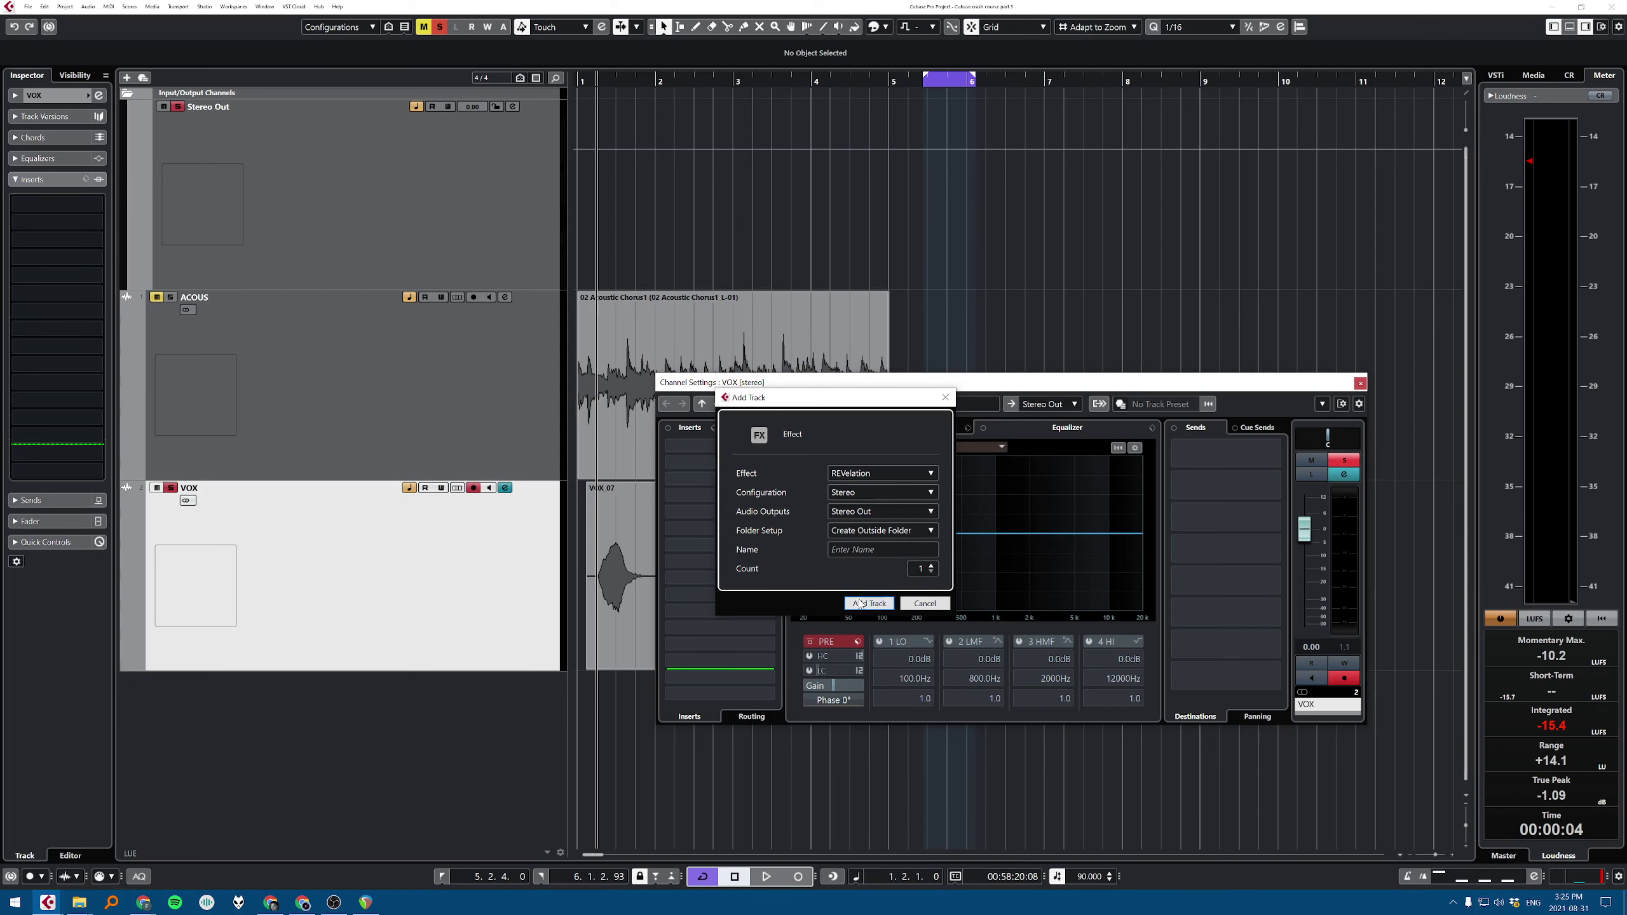
pyautogui.click(870, 604)
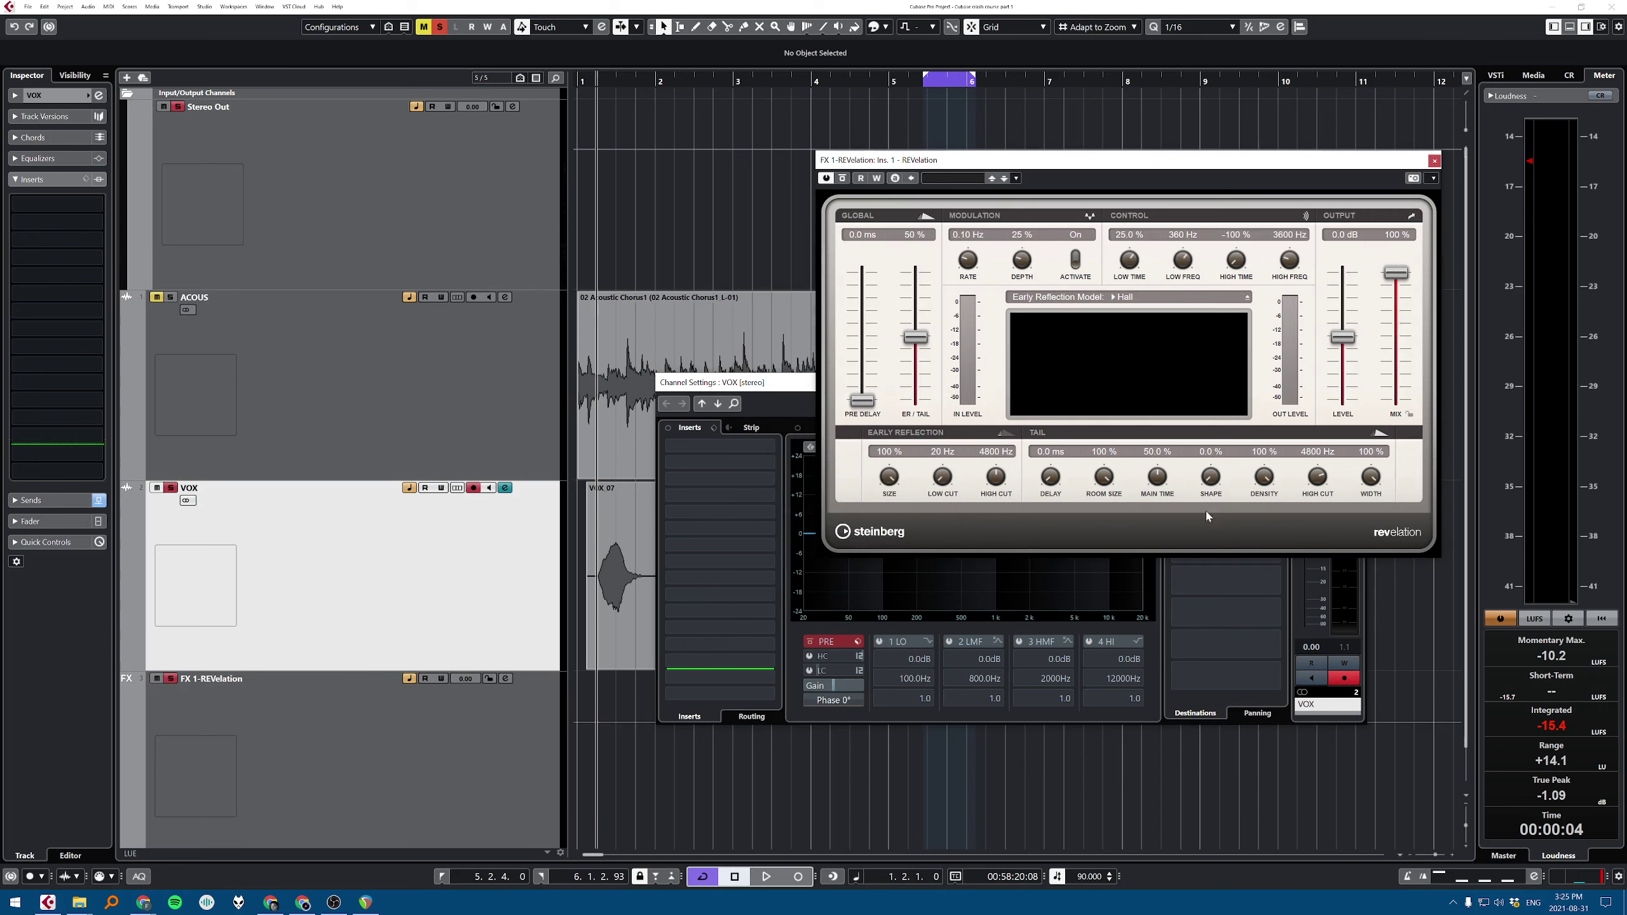
# Step: Close the REVelation window, audition VOX with different reverb send amounts, and set the FX 1-REVelation send level to -2.08
pyautogui.press('space')
pyautogui.click(1435, 161)
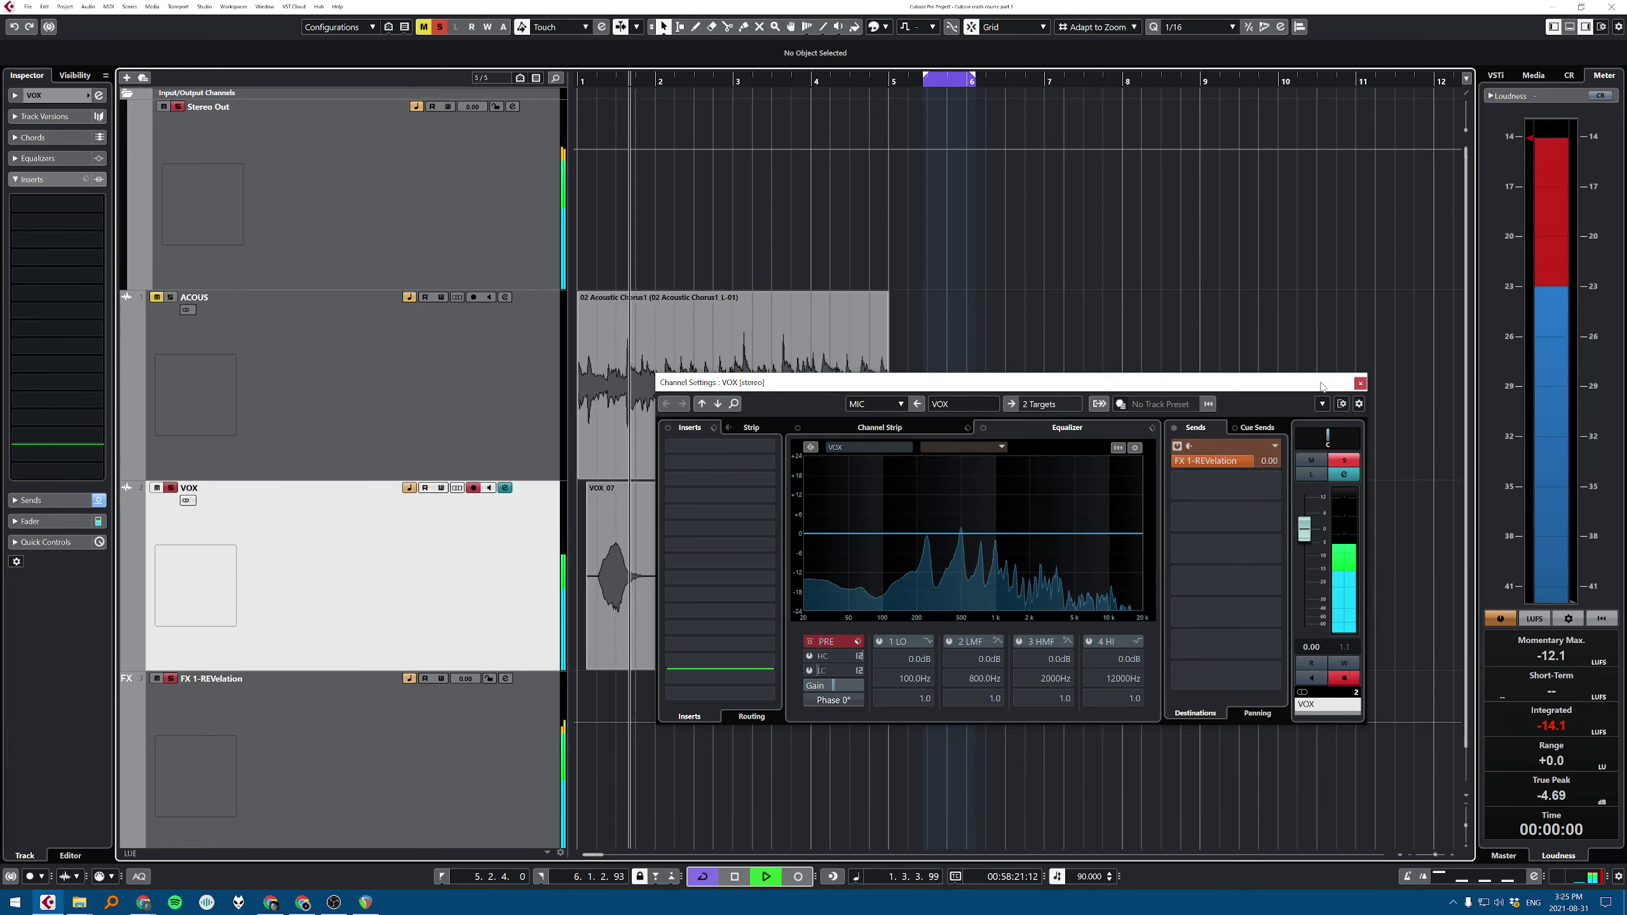
pyautogui.press('space')
pyautogui.moveTo(1244, 465)
pyautogui.mouseDown()
pyautogui.moveTo(1190, 463)
pyautogui.moveTo(1383, 461)
pyautogui.moveTo(1221, 464)
pyautogui.mouseUp()
pyautogui.press('space')
pyautogui.press('space')
pyautogui.press('space')
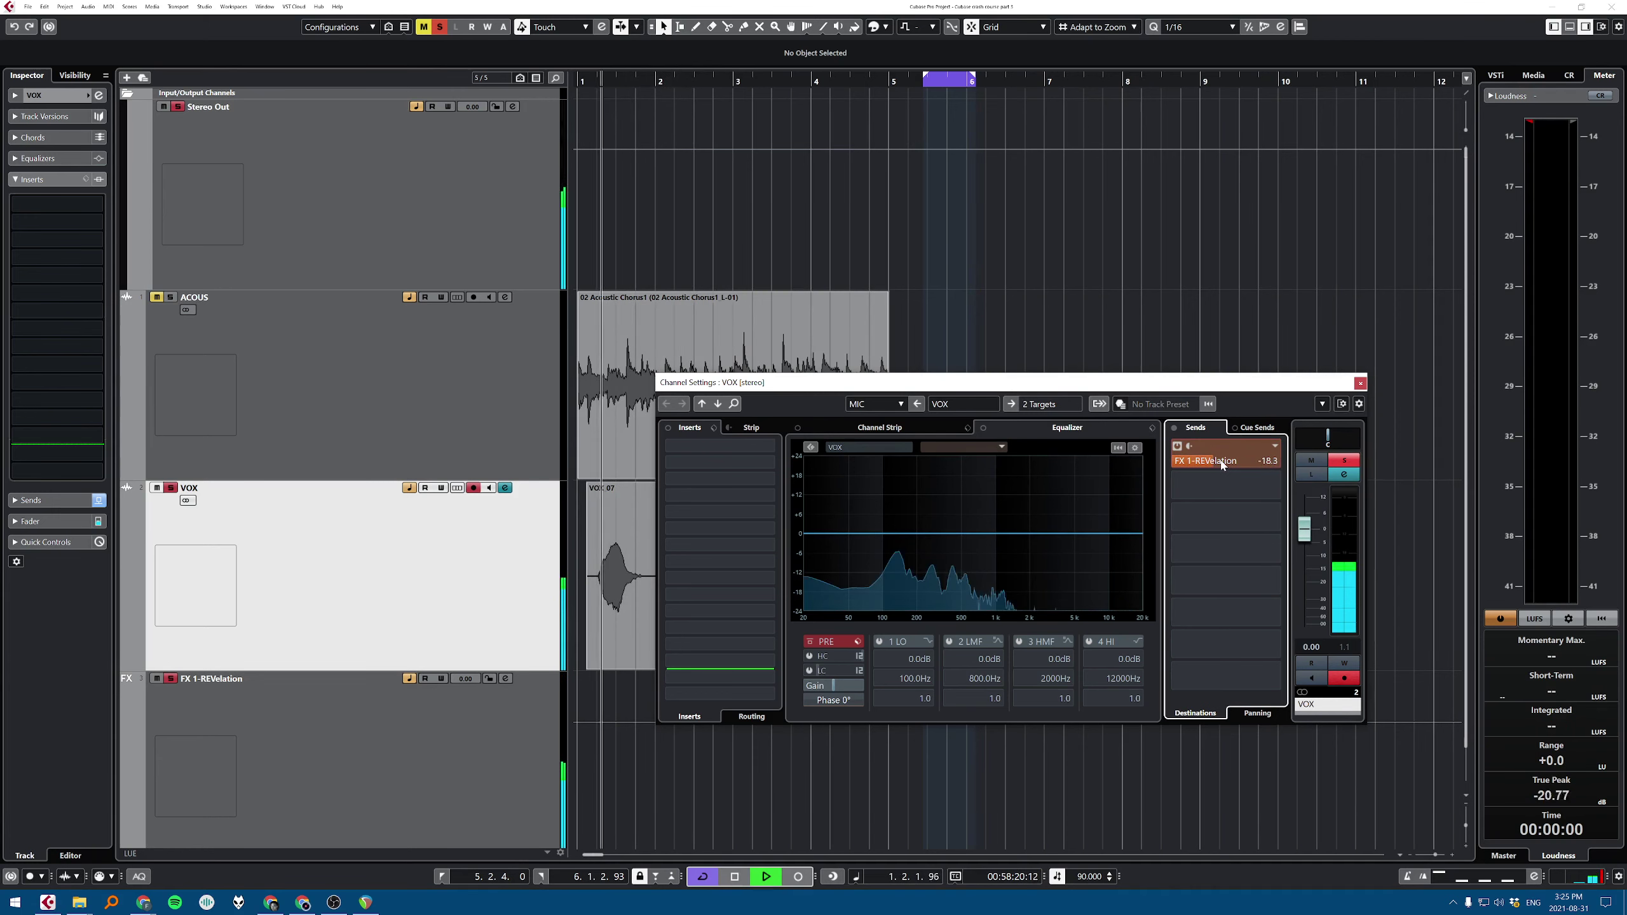
pyautogui.scroll(5, 1219, 464)
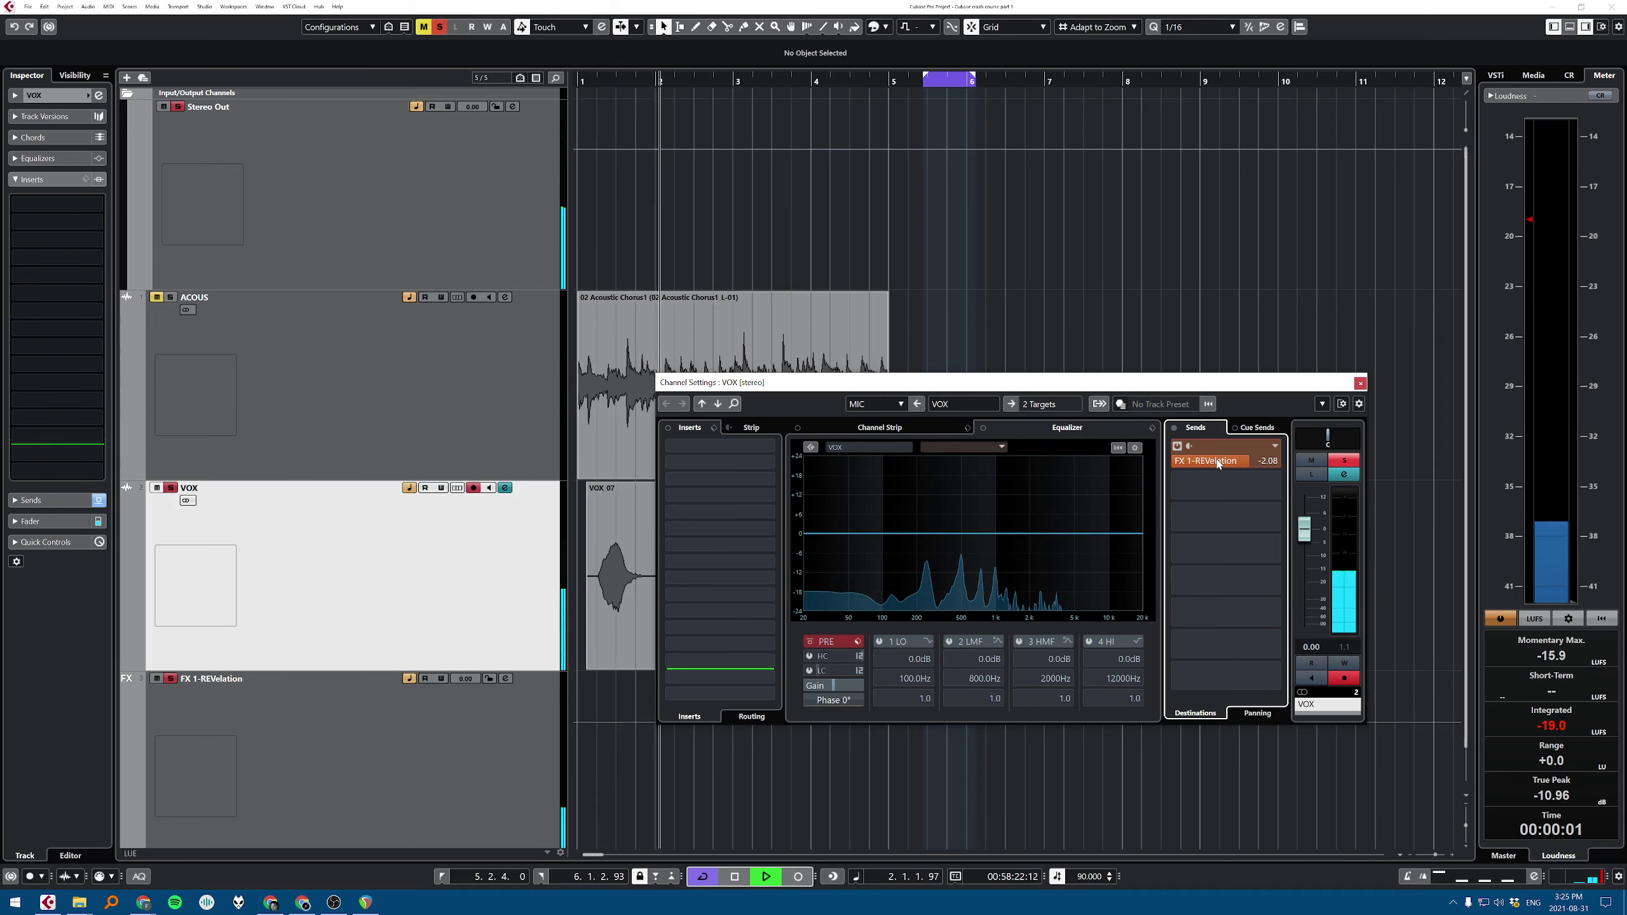
pyautogui.press('space')
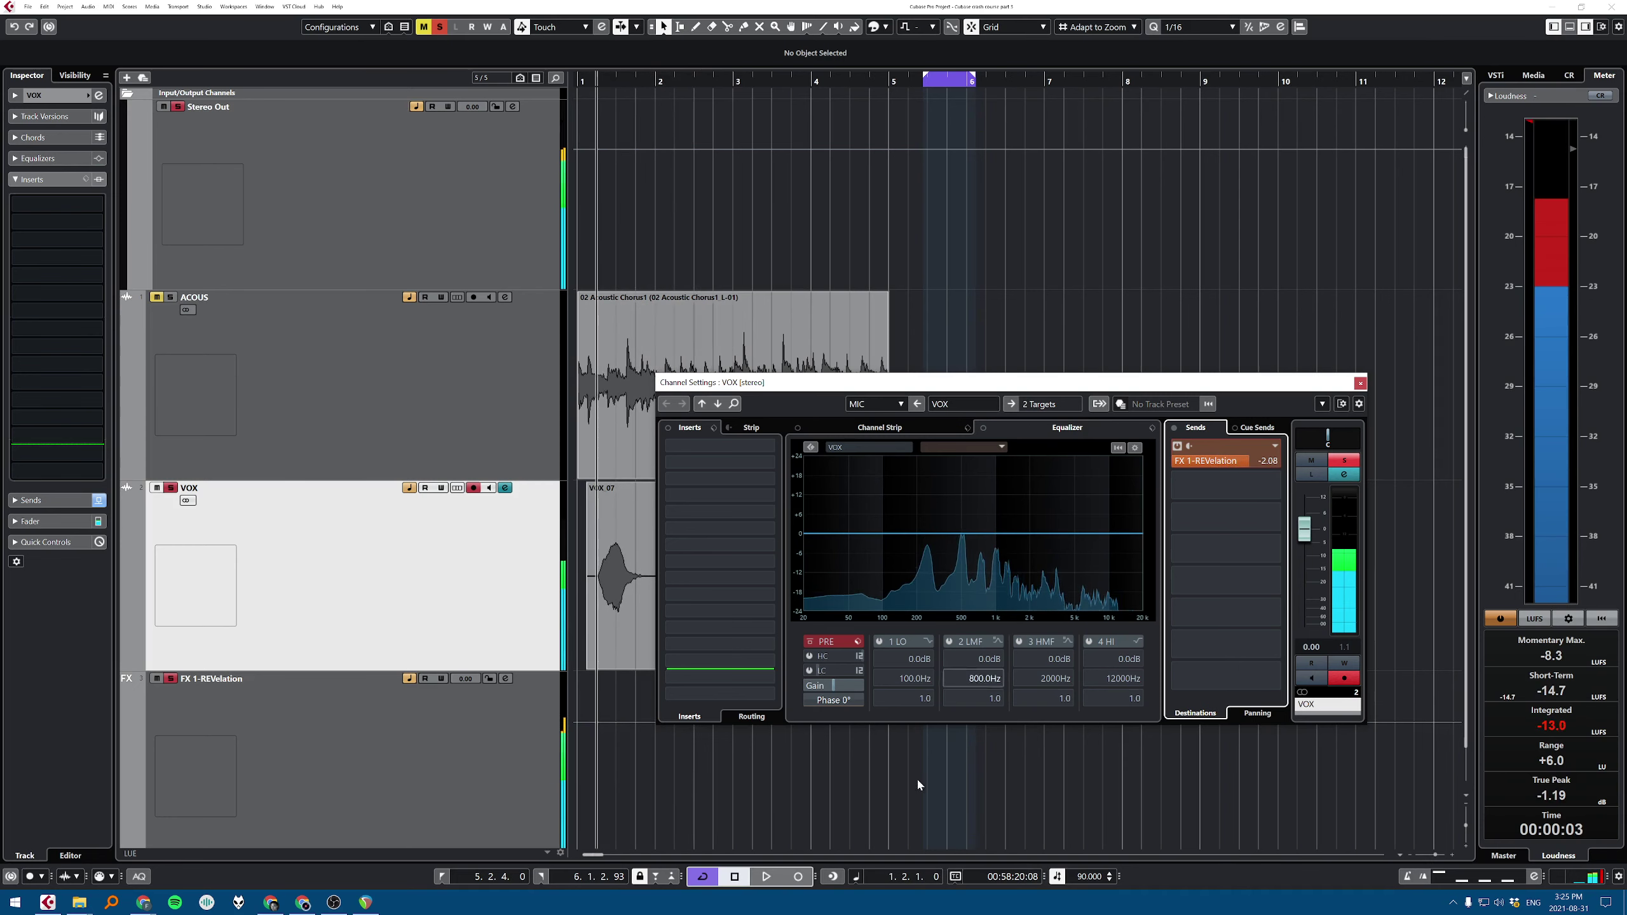
# Step: Select the FX 1-REVelation track and remove the REVelation plug-in from its first insert slot
pyautogui.click(677, 776)
pyautogui.scroll(-2, 674, 772)
pyautogui.click(446, 767)
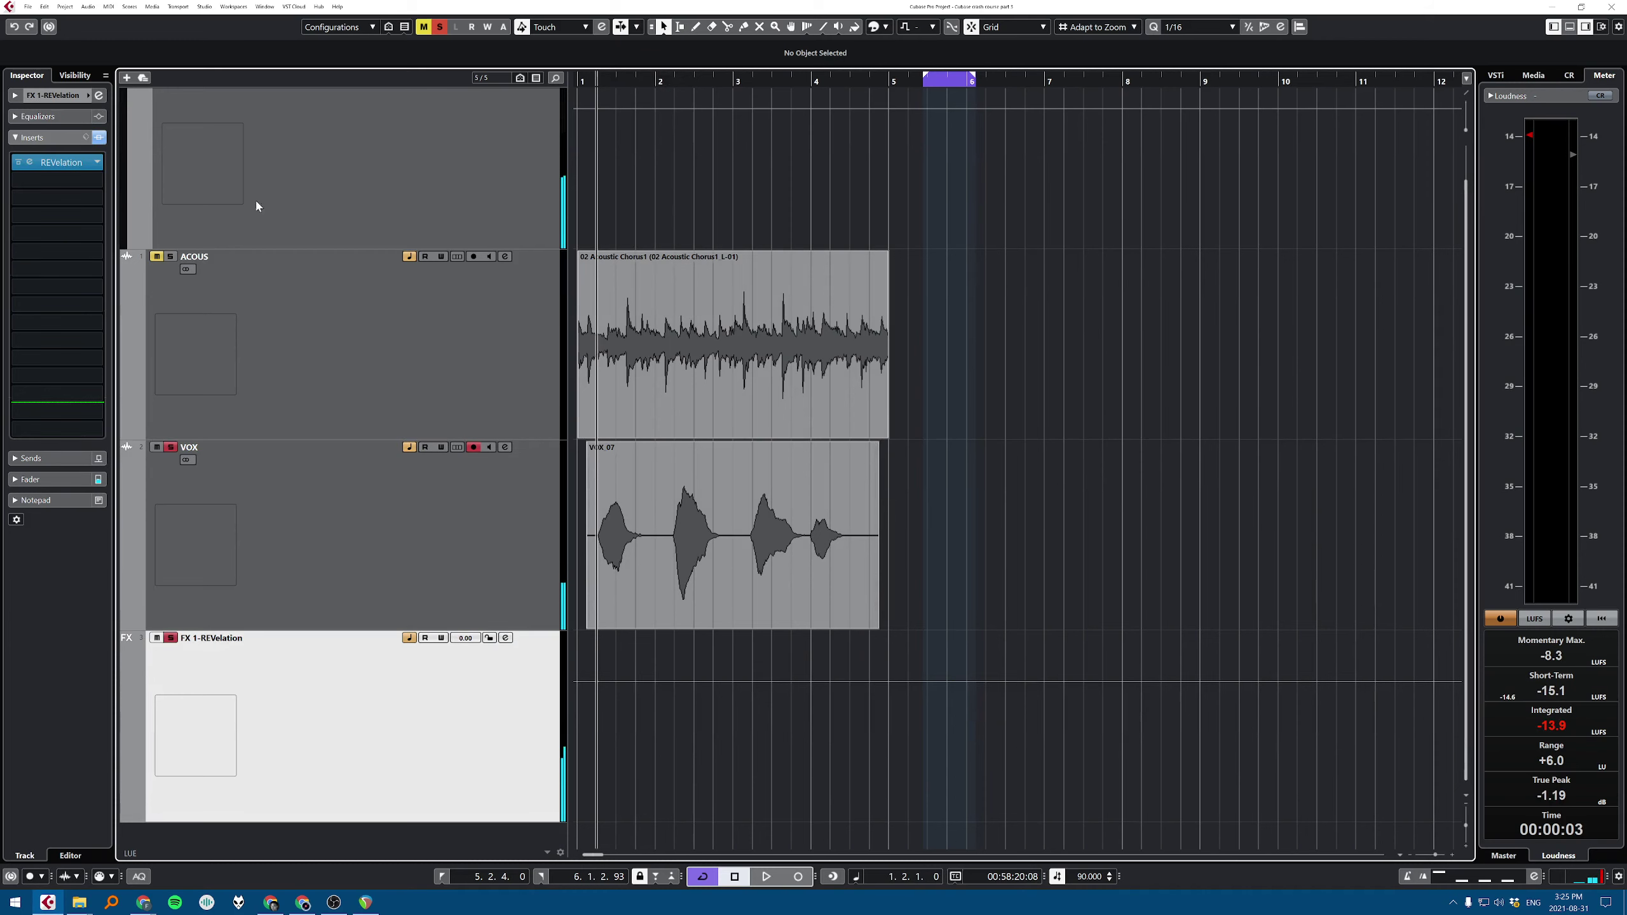
pyautogui.moveTo(63, 170); pyautogui.dragTo(1083, 504)
pyautogui.scroll(2, 1083, 504)
pyautogui.click(234, 174)
pyautogui.scroll(-2, 542, 494)
pyautogui.click(493, 711)
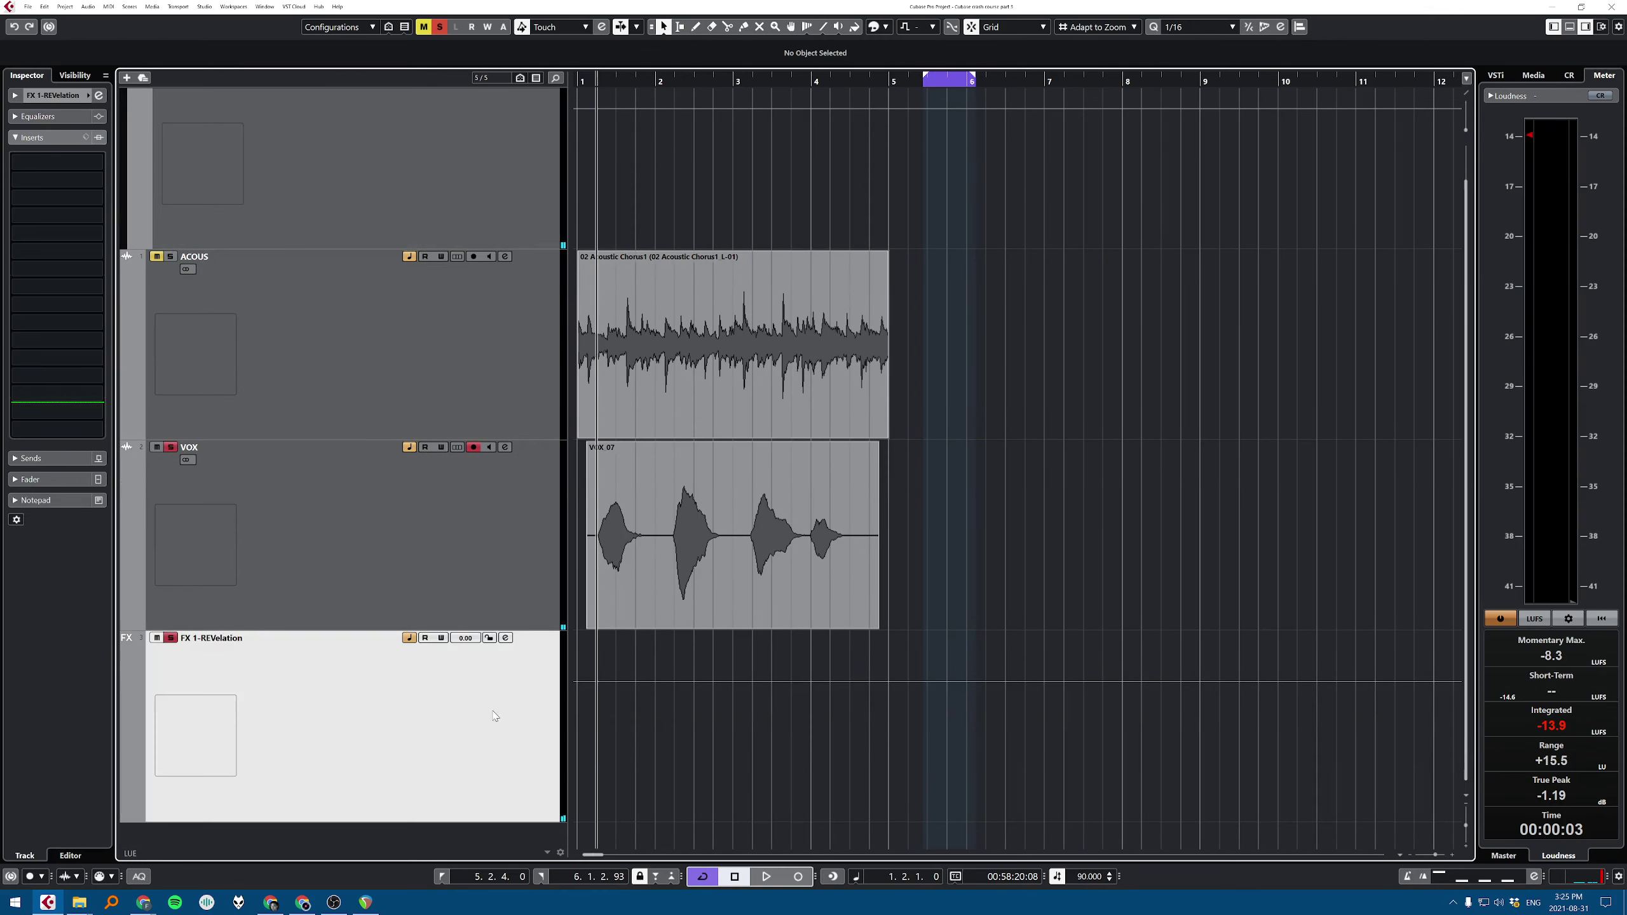
pyautogui.click(339, 546)
pyautogui.click(460, 771)
pyautogui.click(524, 542)
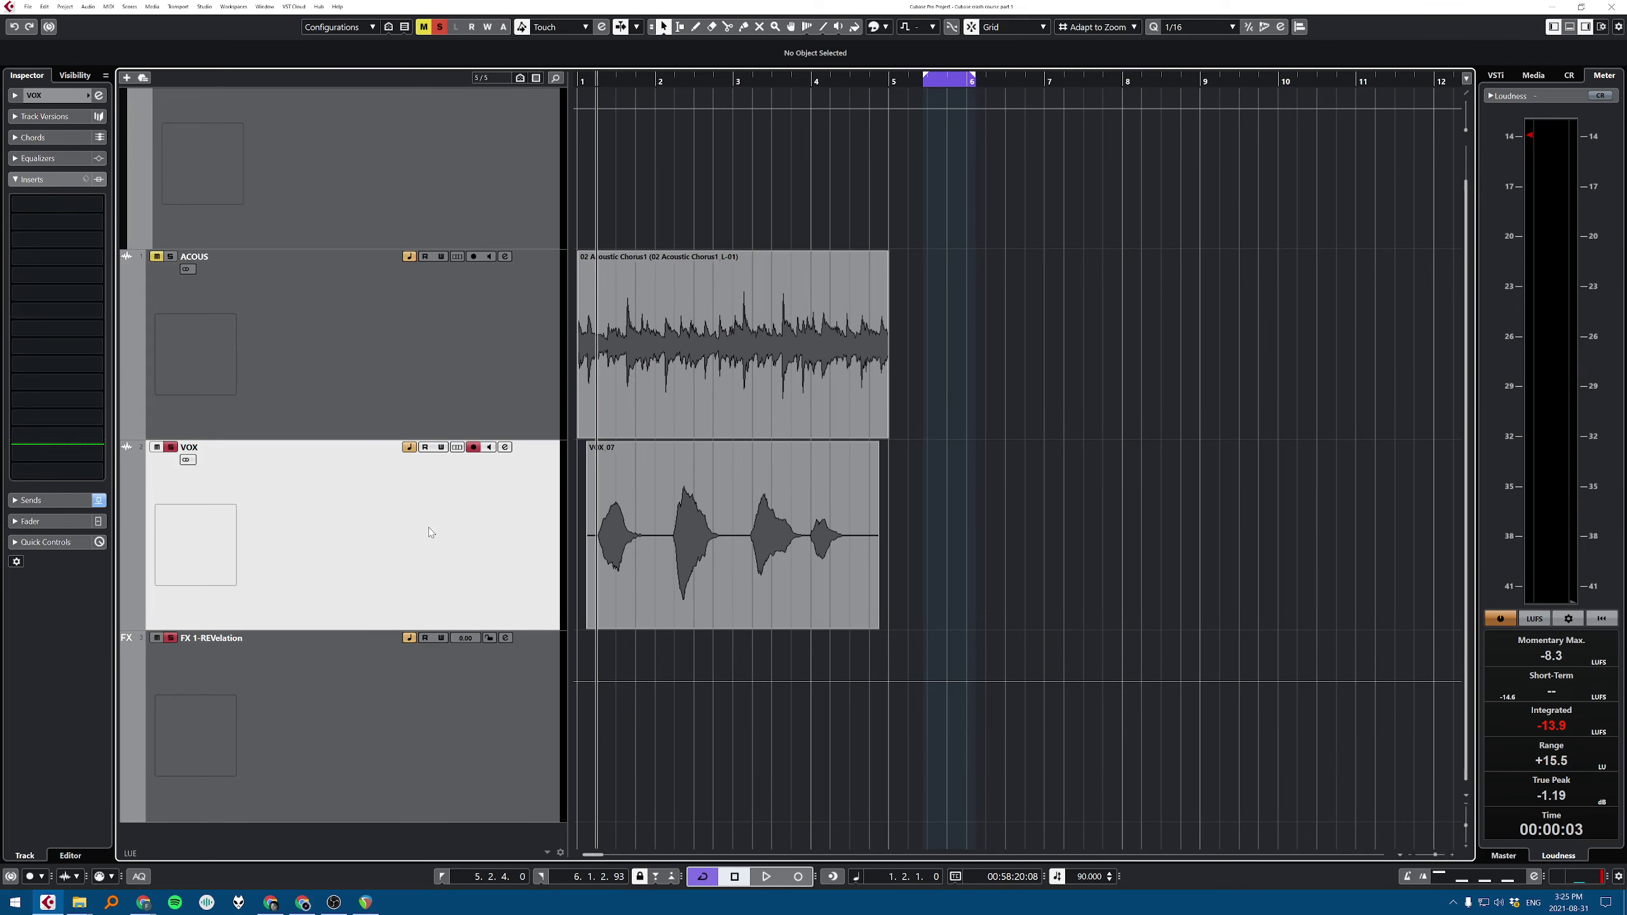
pyautogui.click(401, 793)
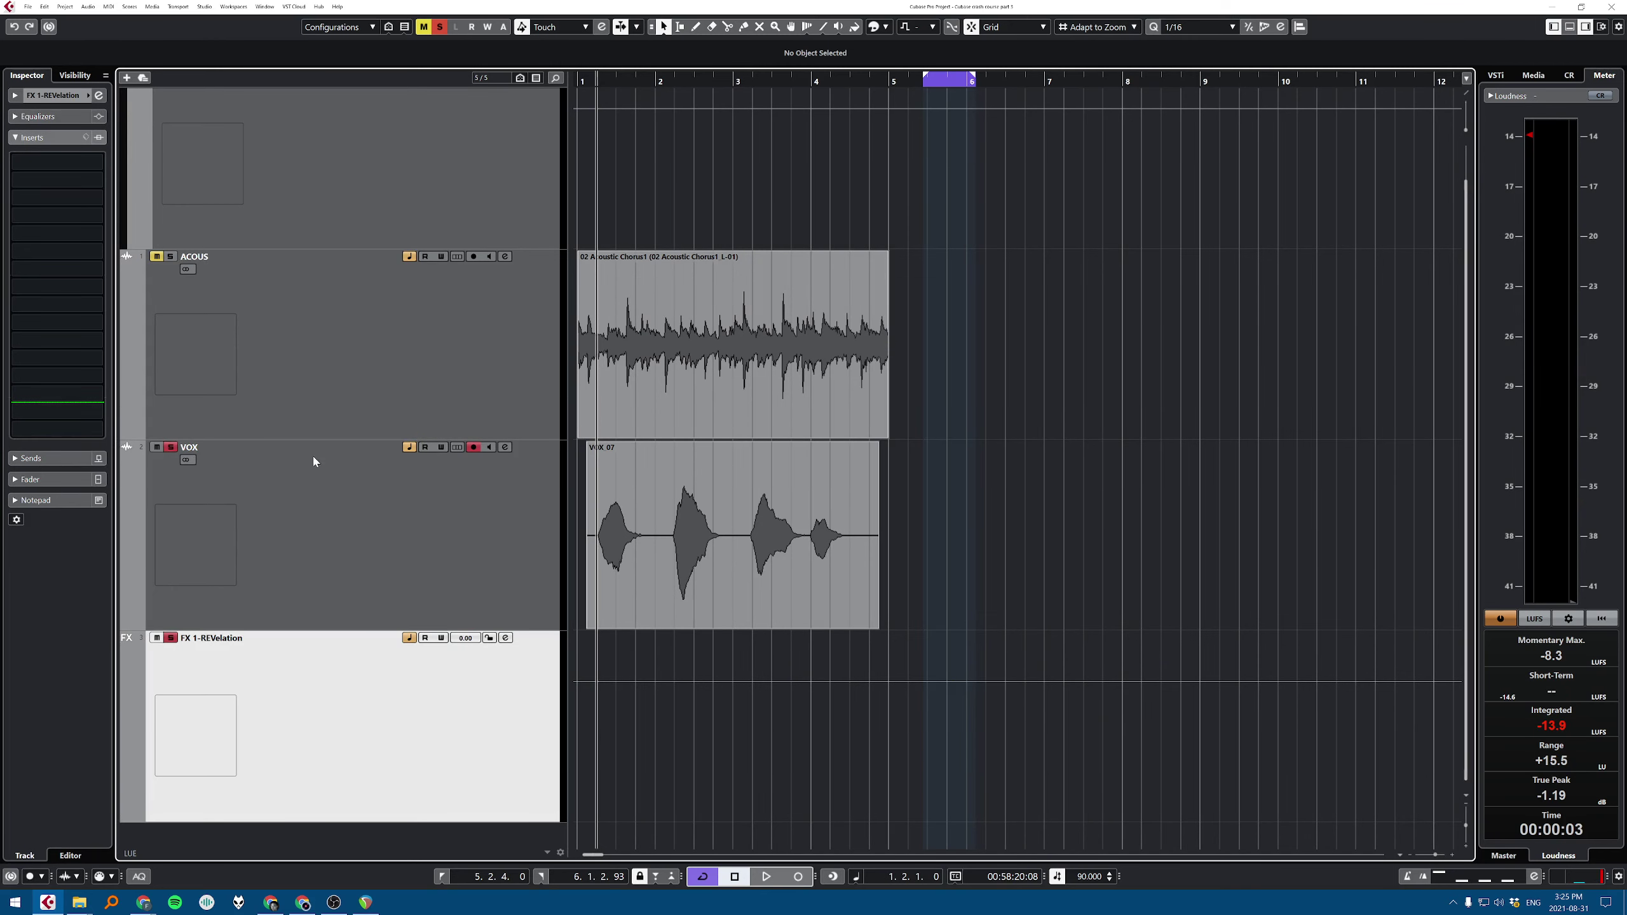
# Step: Add a stereo REVerence FX channel to the VOX track's second send and close the VOX channel settings
pyautogui.click(488, 564)
pyautogui.click(504, 447)
pyautogui.rightClick(1204, 480)
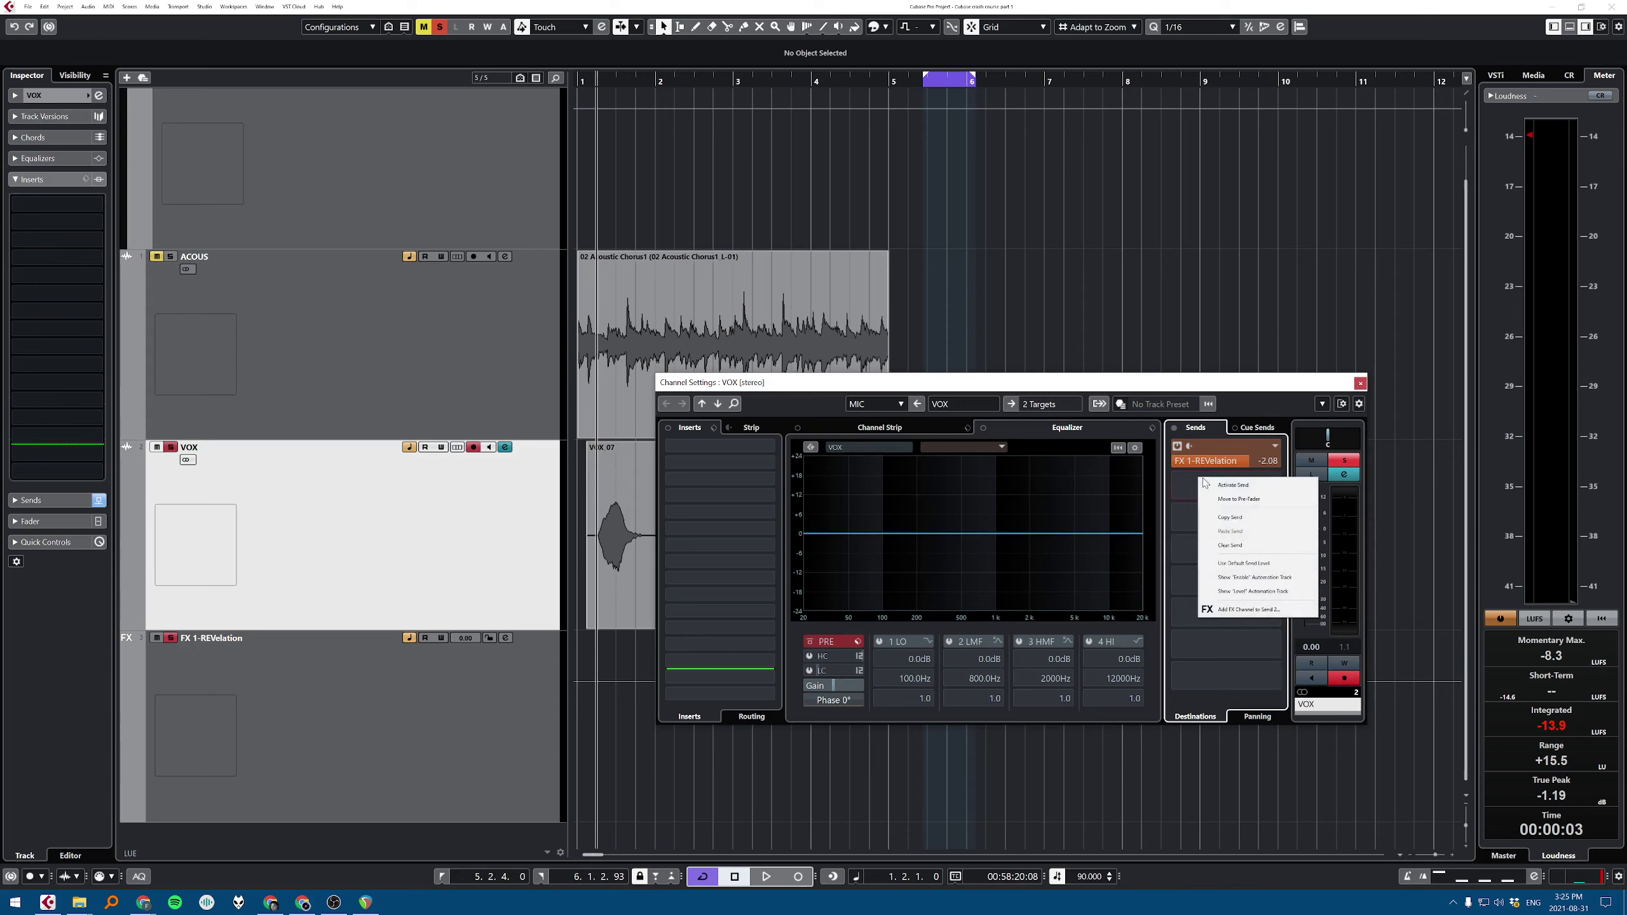
pyautogui.click(1276, 611)
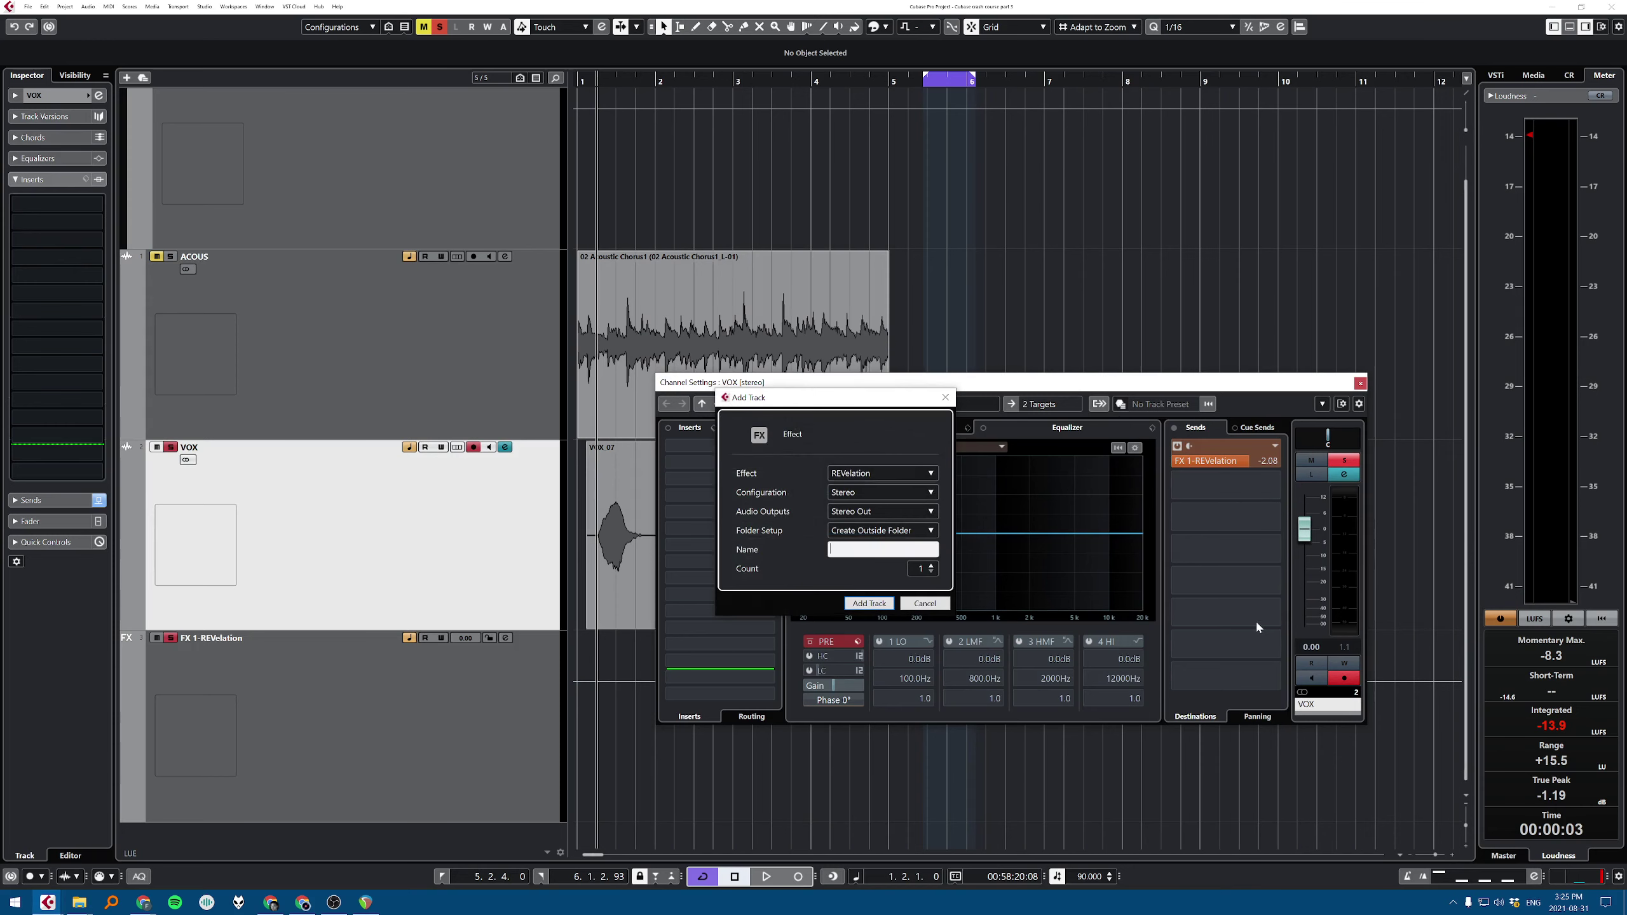
pyautogui.click(923, 474)
pyautogui.write('reverence')
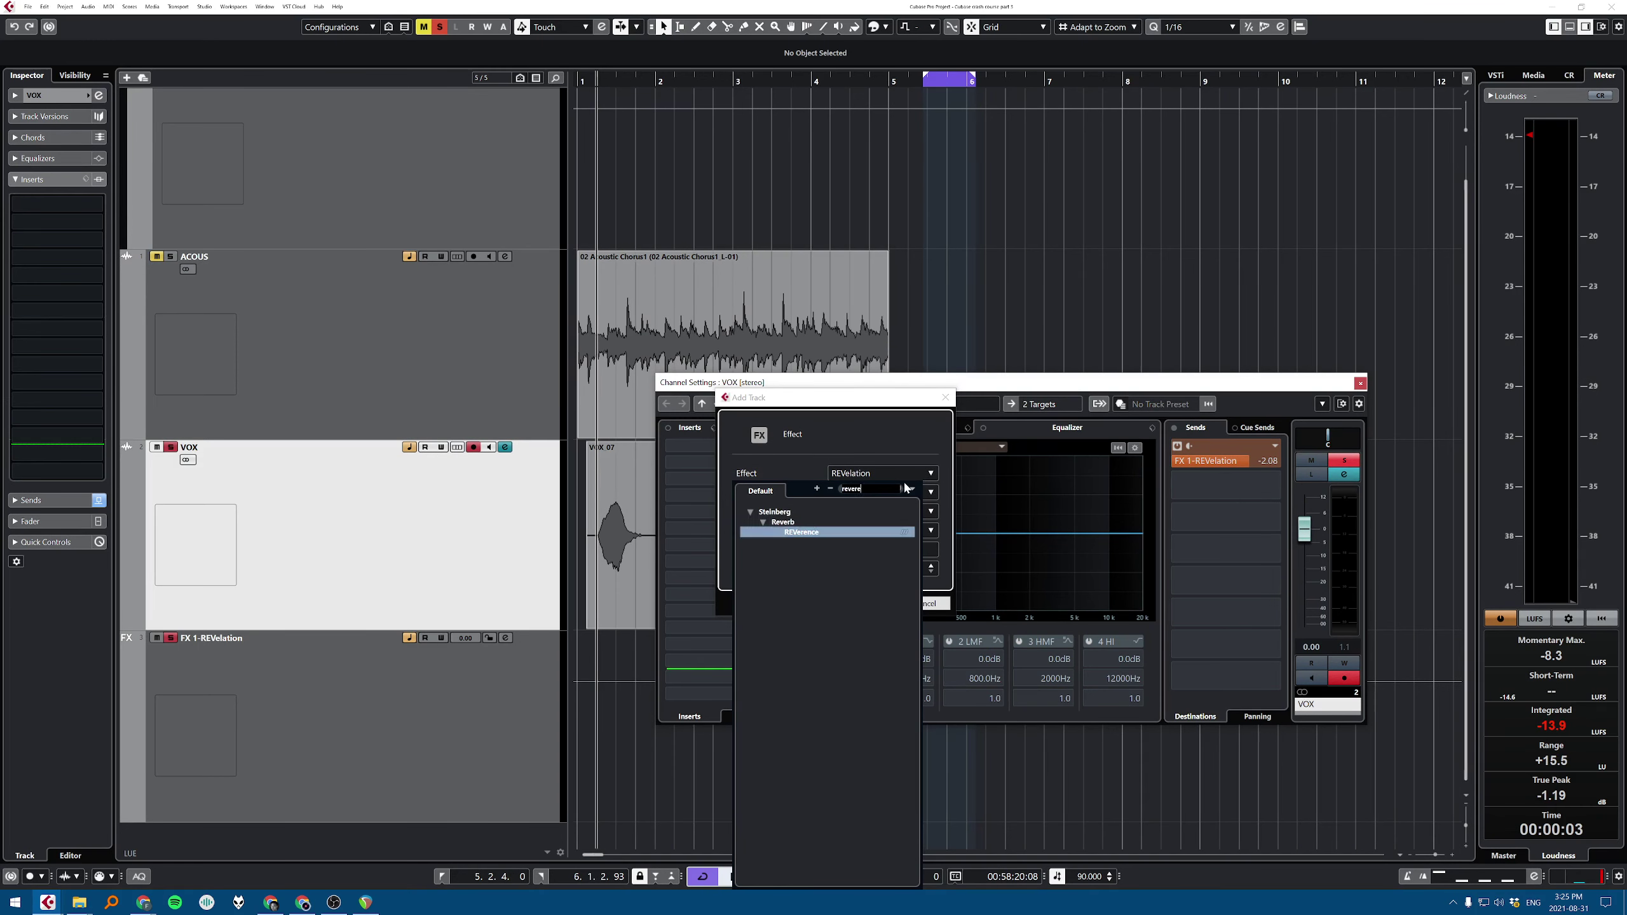
pyautogui.press('Return')
pyautogui.press('Return')
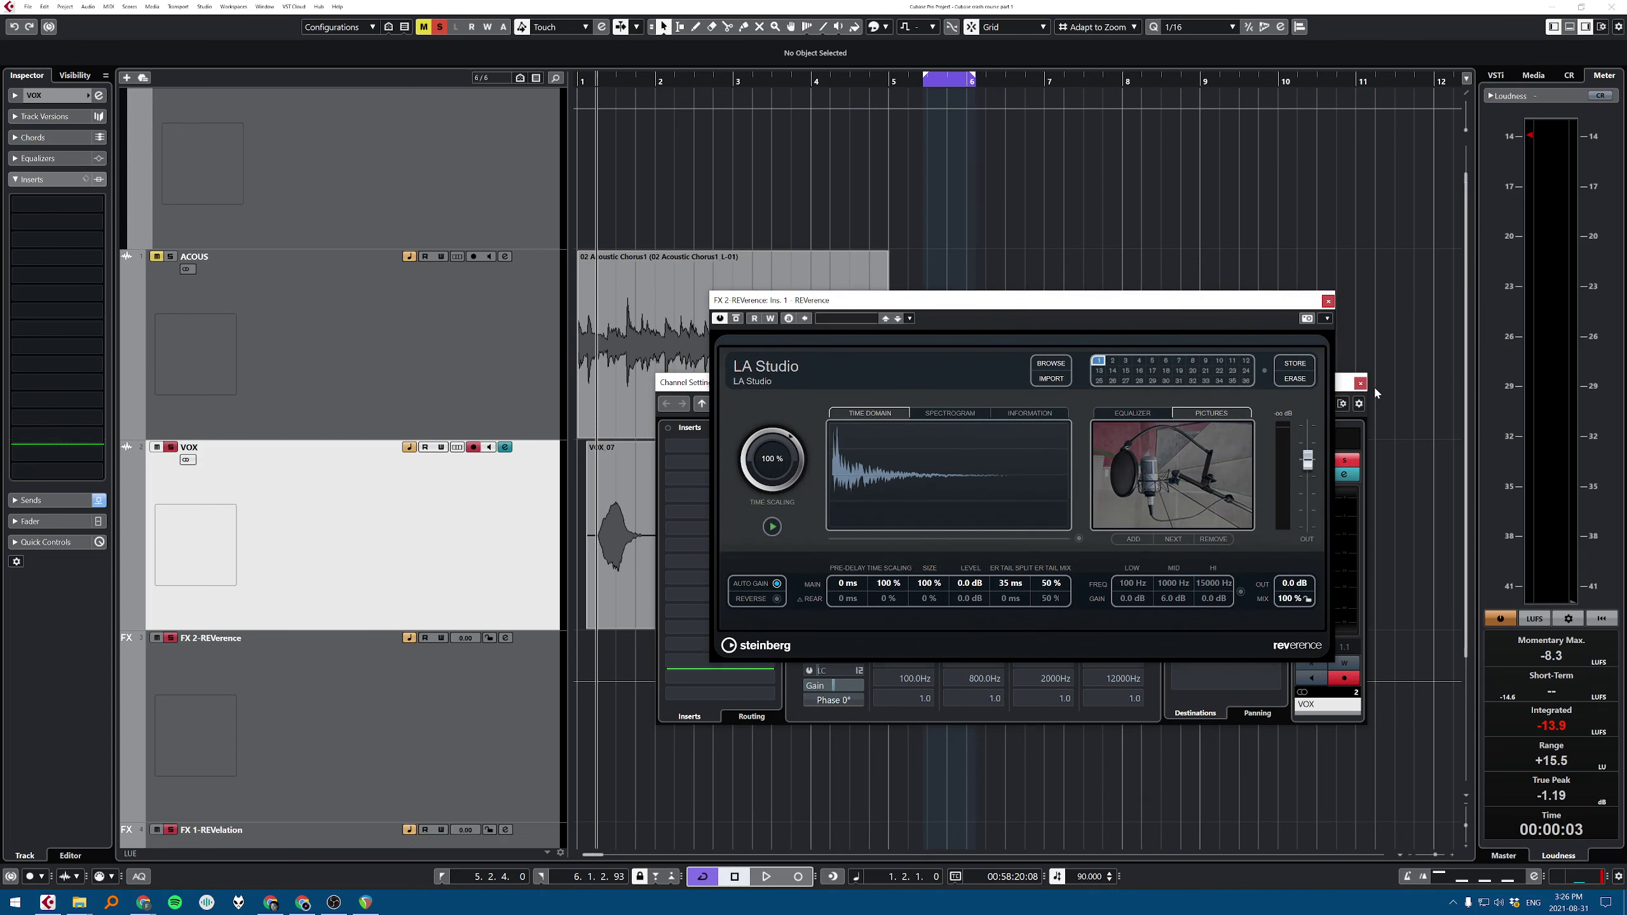
pyautogui.click(1361, 383)
pyautogui.moveTo(1039, 306); pyautogui.dragTo(1010, 286)
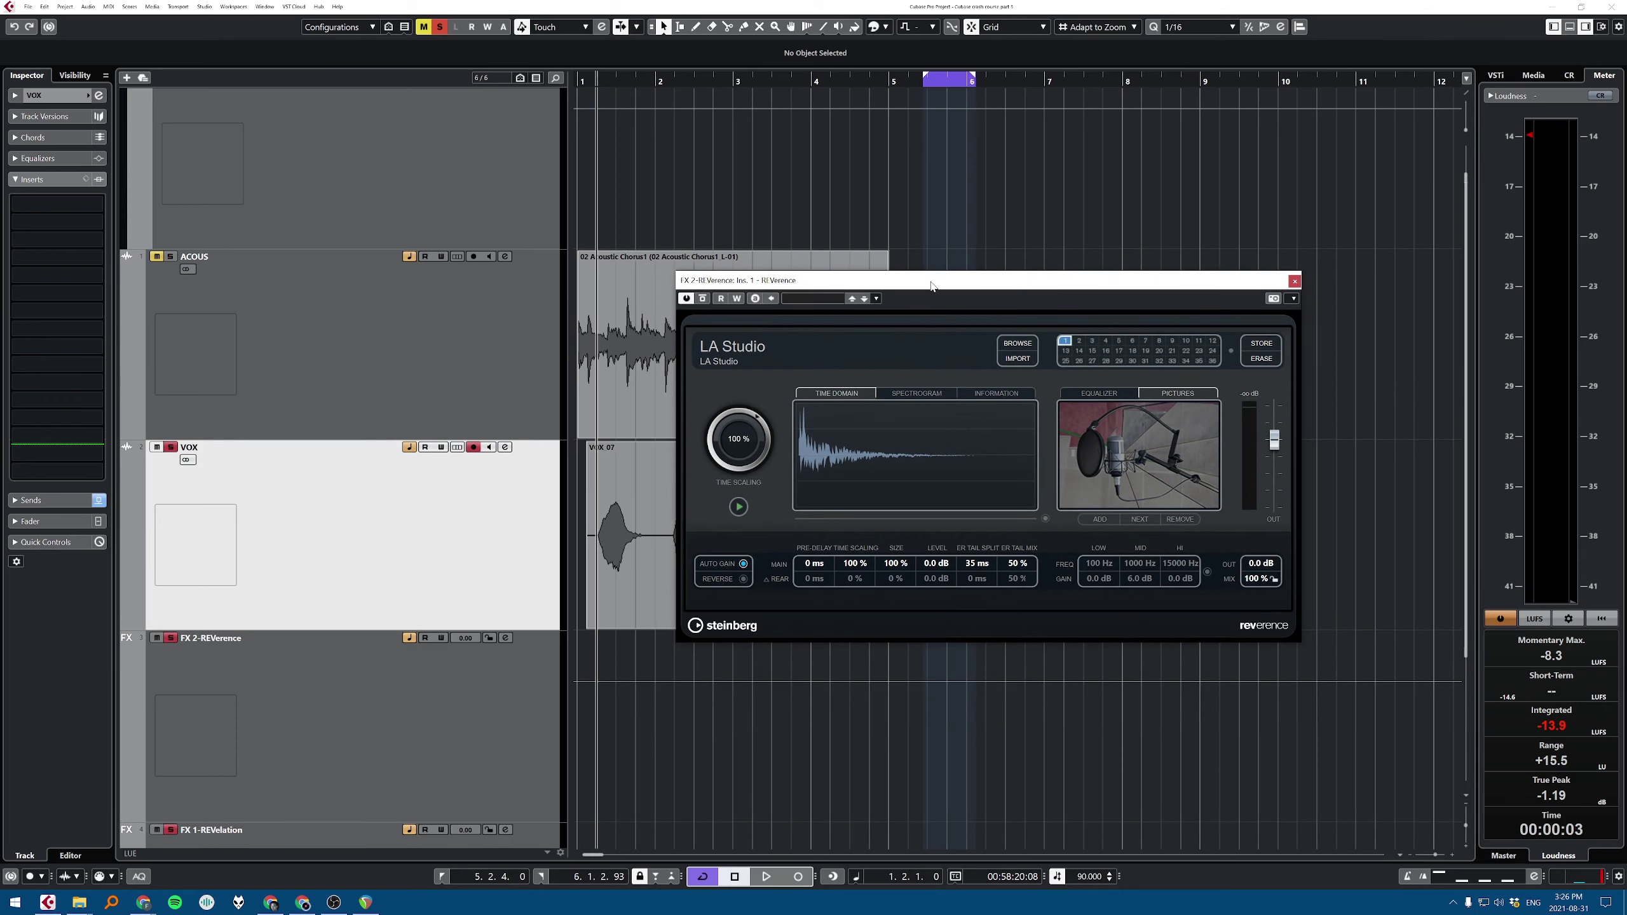
# Step: Look through REVerence's preset browser and its impulse response import dialog, and leave both without choosing a file
pyautogui.click(1016, 349)
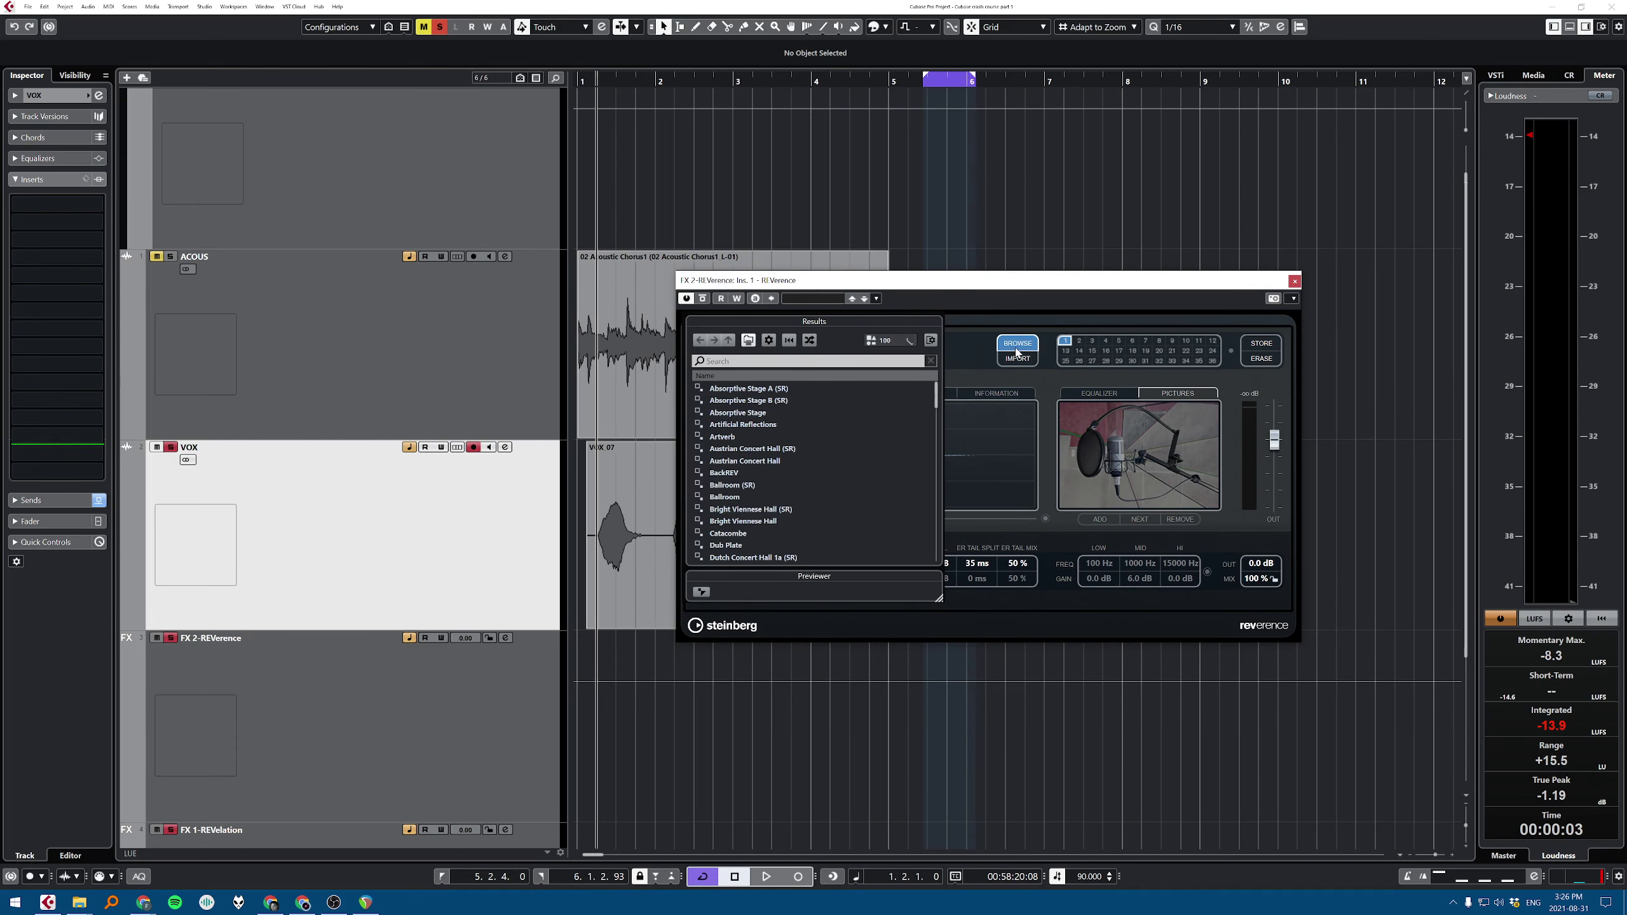
pyautogui.scroll(-15, 798, 416)
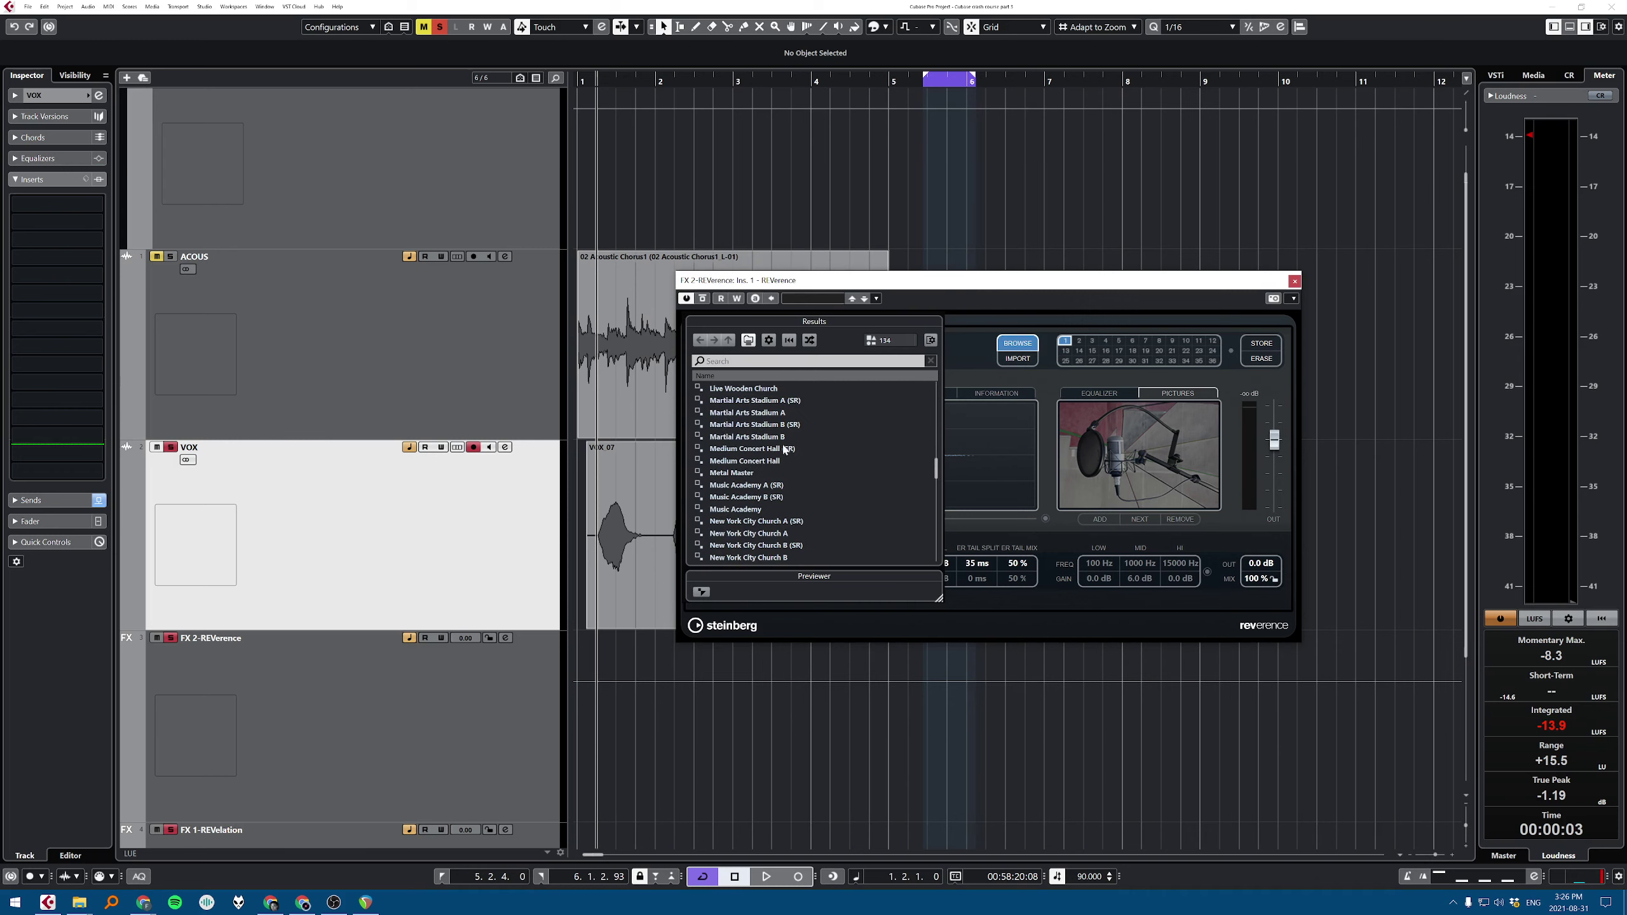
pyautogui.click(1015, 342)
pyautogui.click(1016, 359)
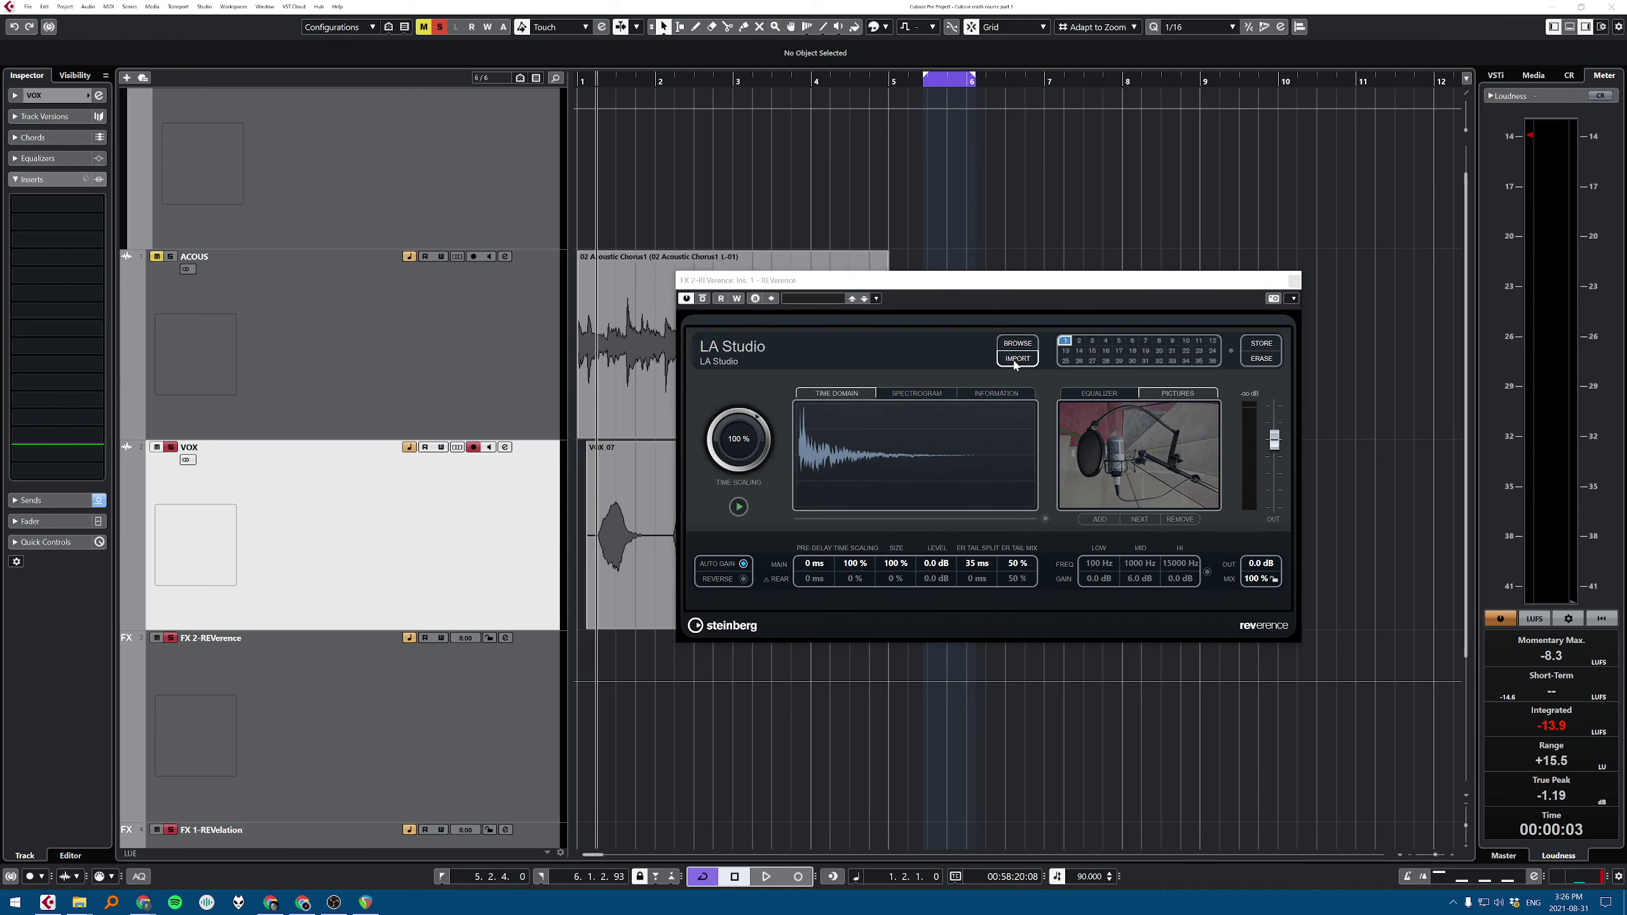
pyautogui.click(904, 541)
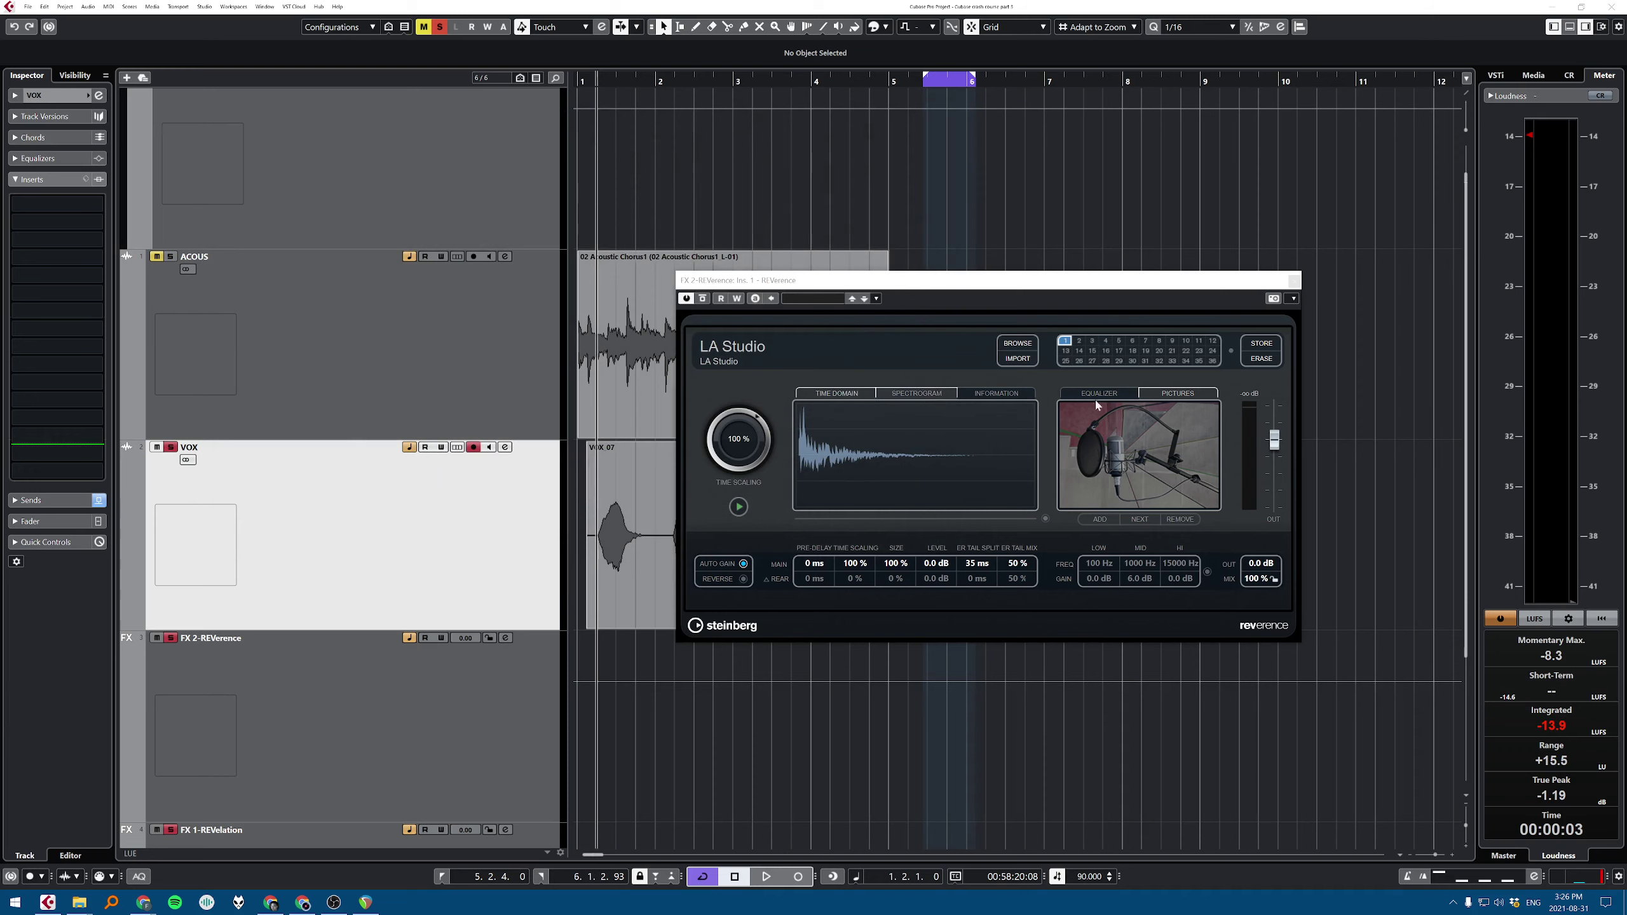
pyautogui.click(1019, 359)
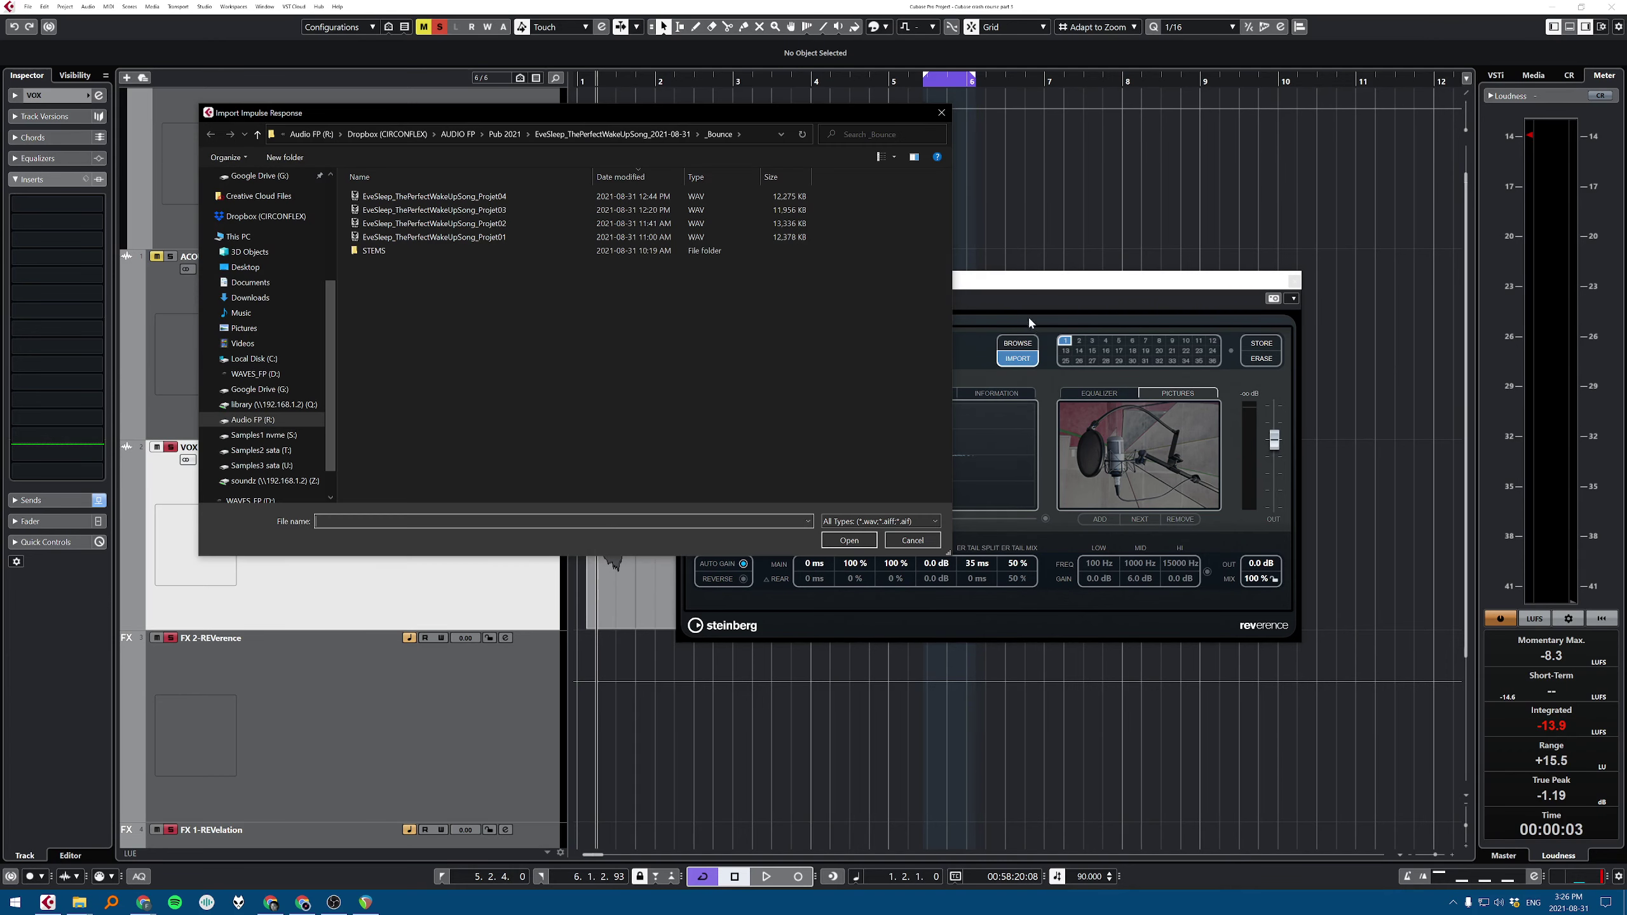
pyautogui.click(941, 112)
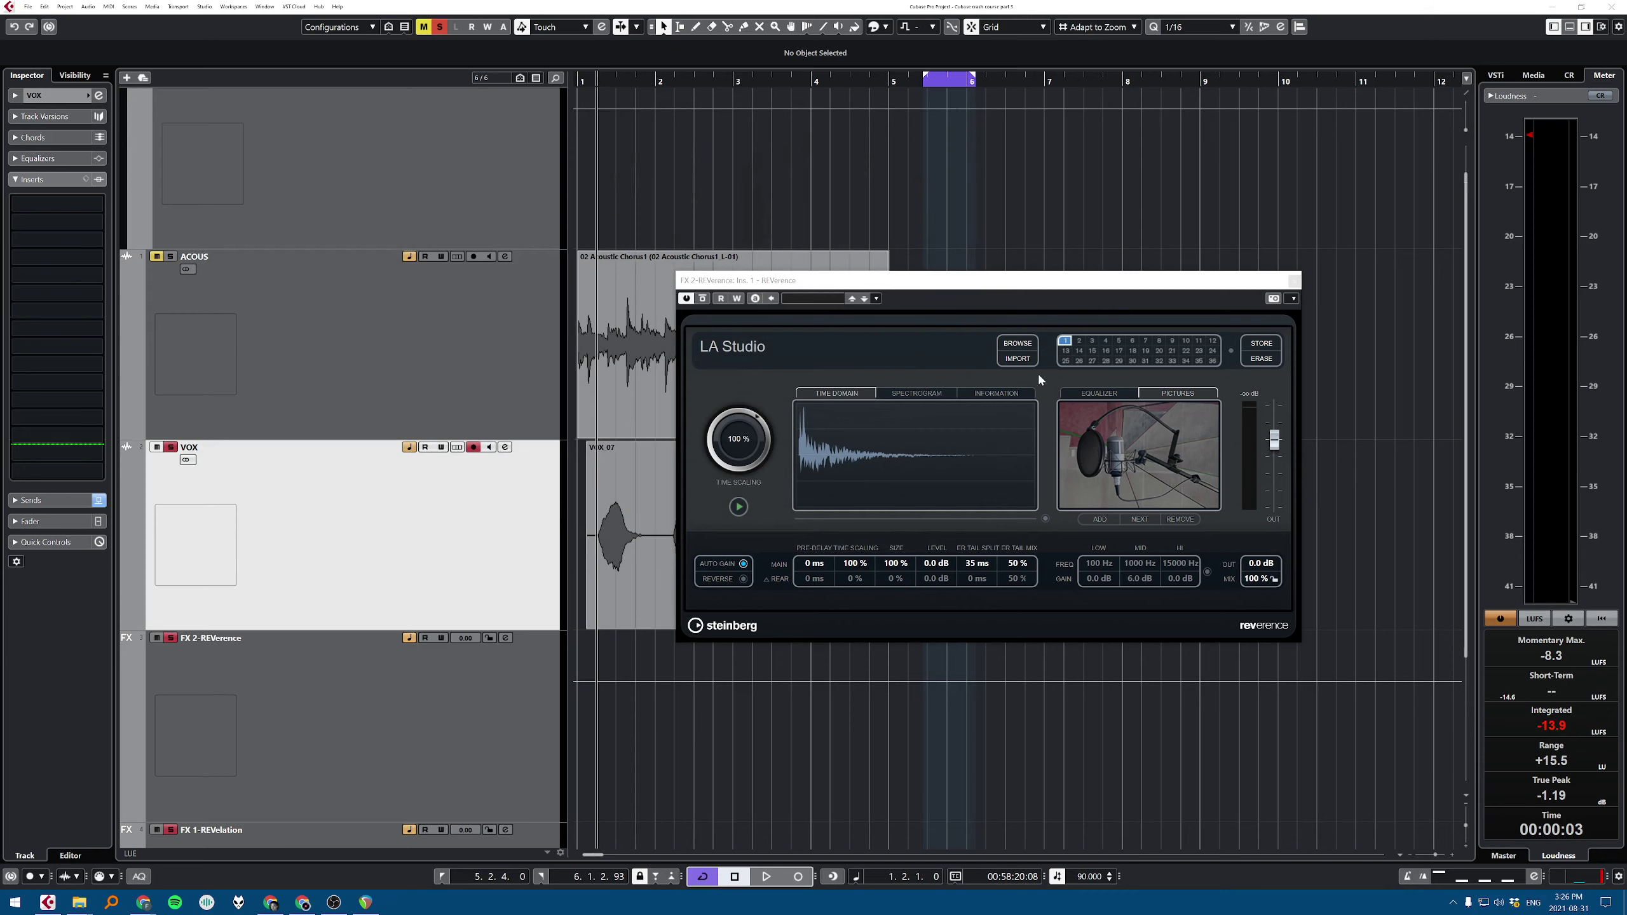
# Step: Load the Plate At 4sec preset in REVerence
pyautogui.click(827, 300)
pyautogui.scroll(-20, 890, 454)
pyautogui.scroll(5, 854, 481)
pyautogui.doubleClick(860, 452)
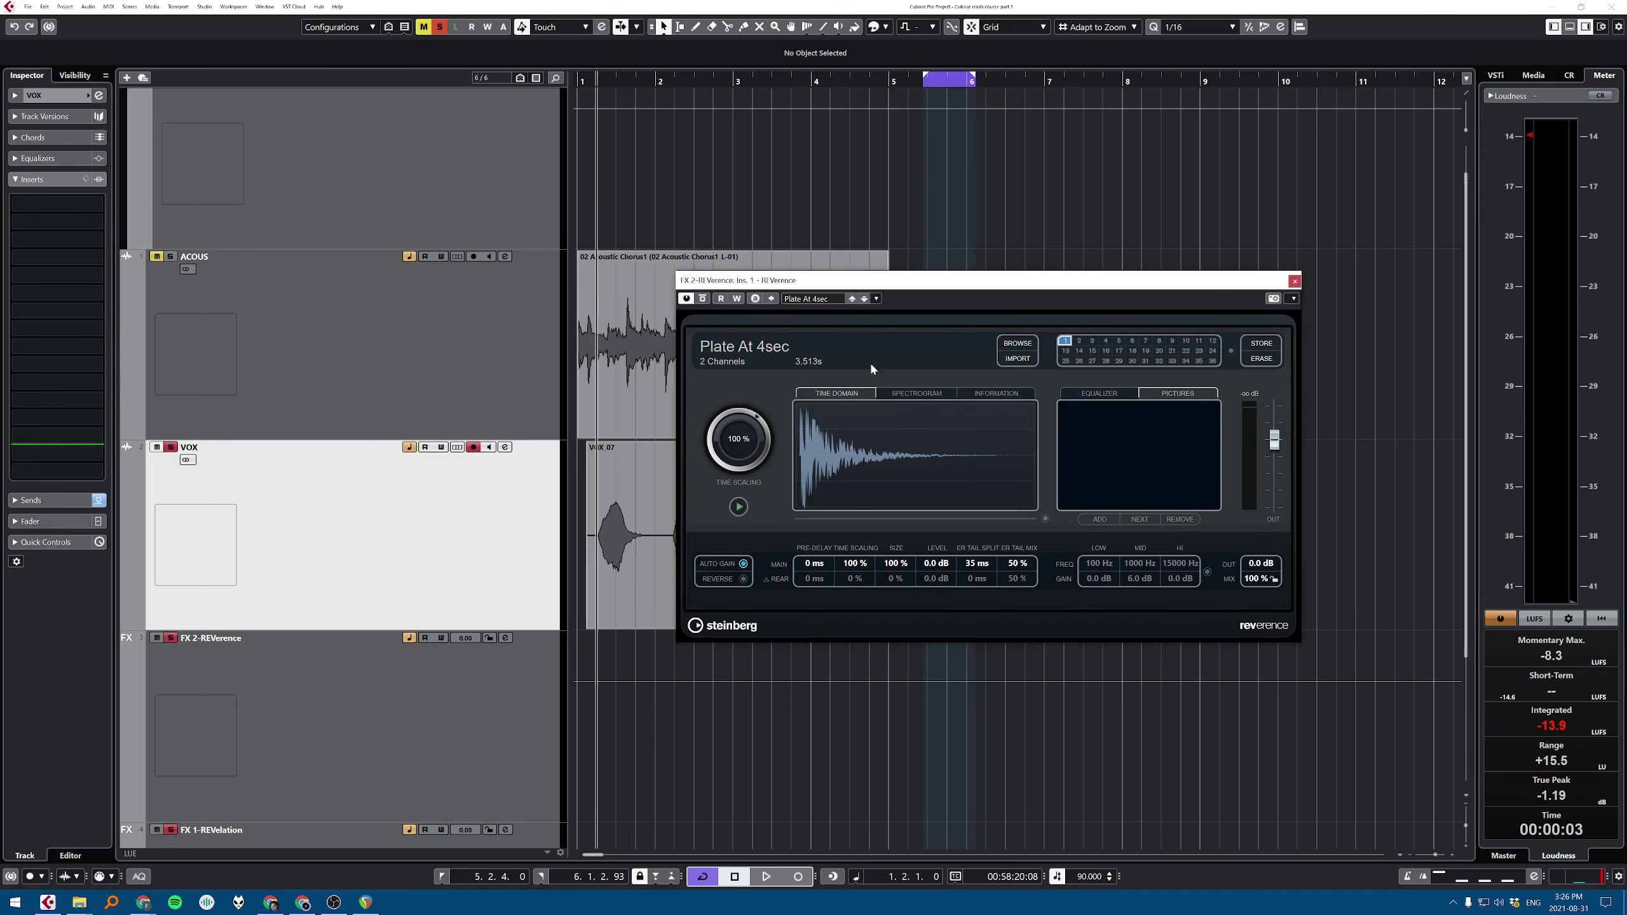
# Step: Load the Spring Multi Bubbles In Space preset in REVerence
pyautogui.click(820, 300)
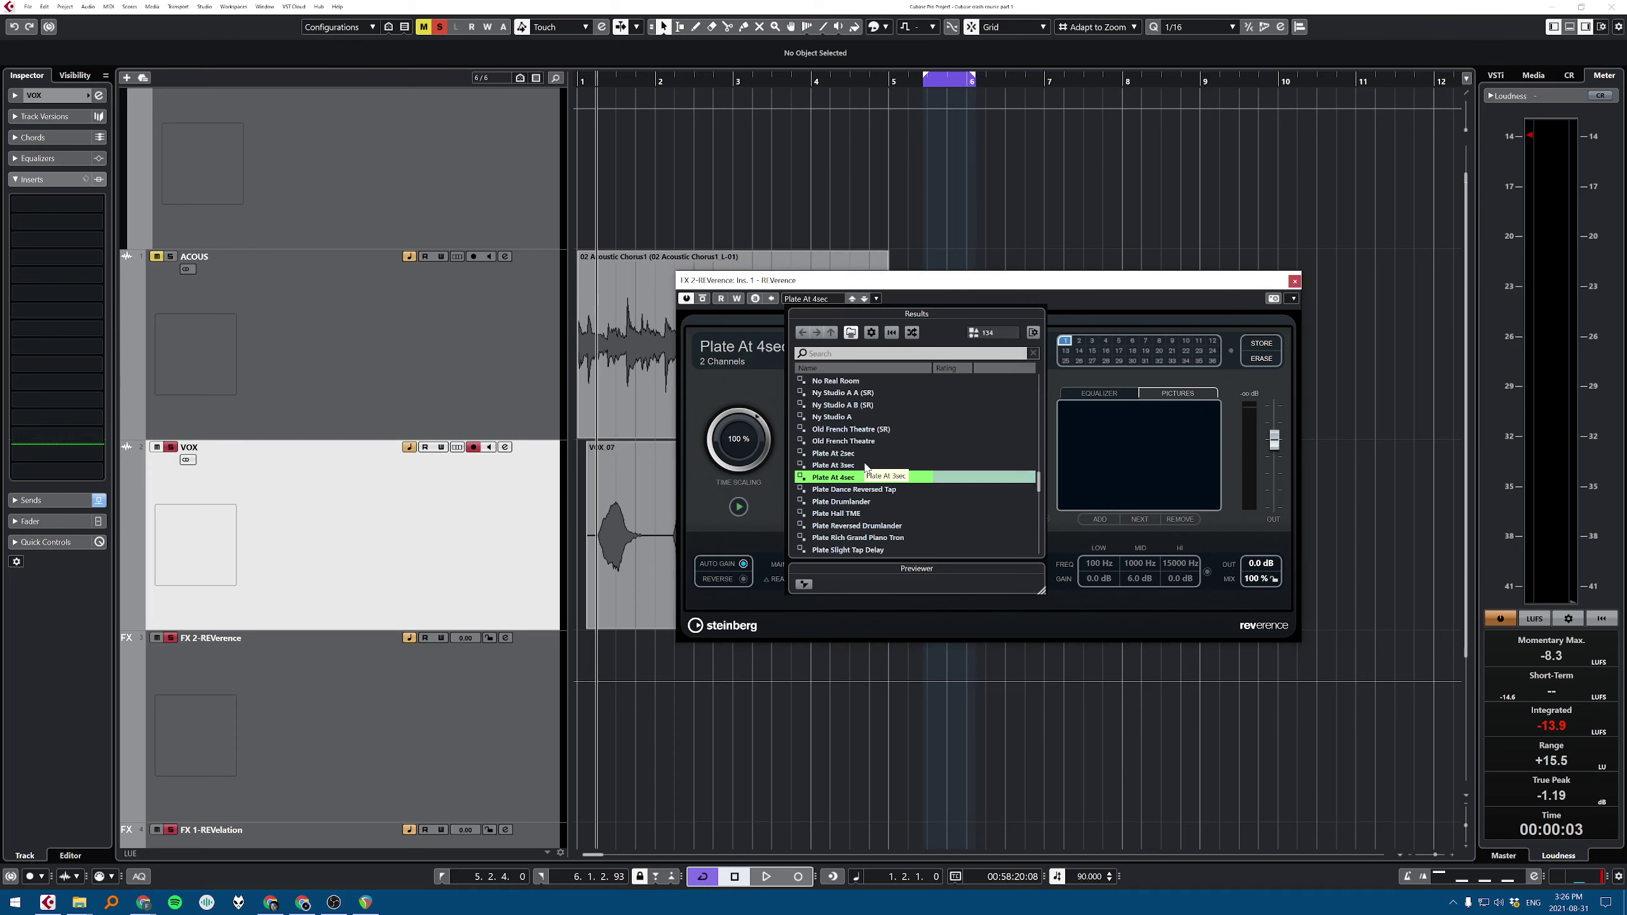
pyautogui.scroll(-3, 928, 481)
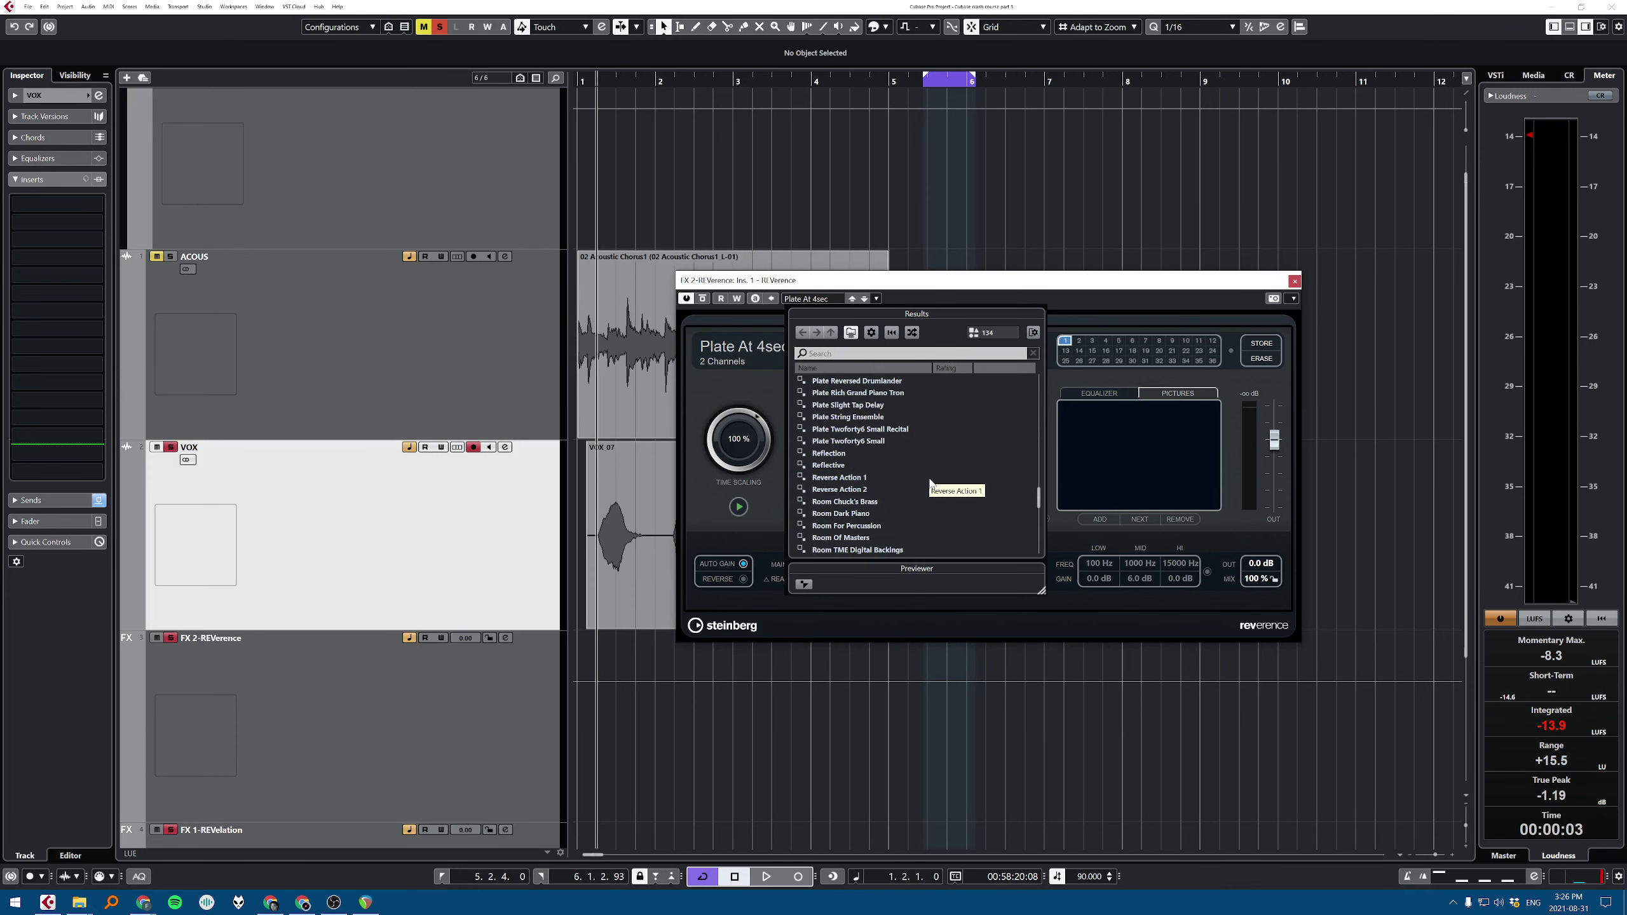
pyautogui.scroll(-5, 928, 480)
pyautogui.doubleClick(844, 405)
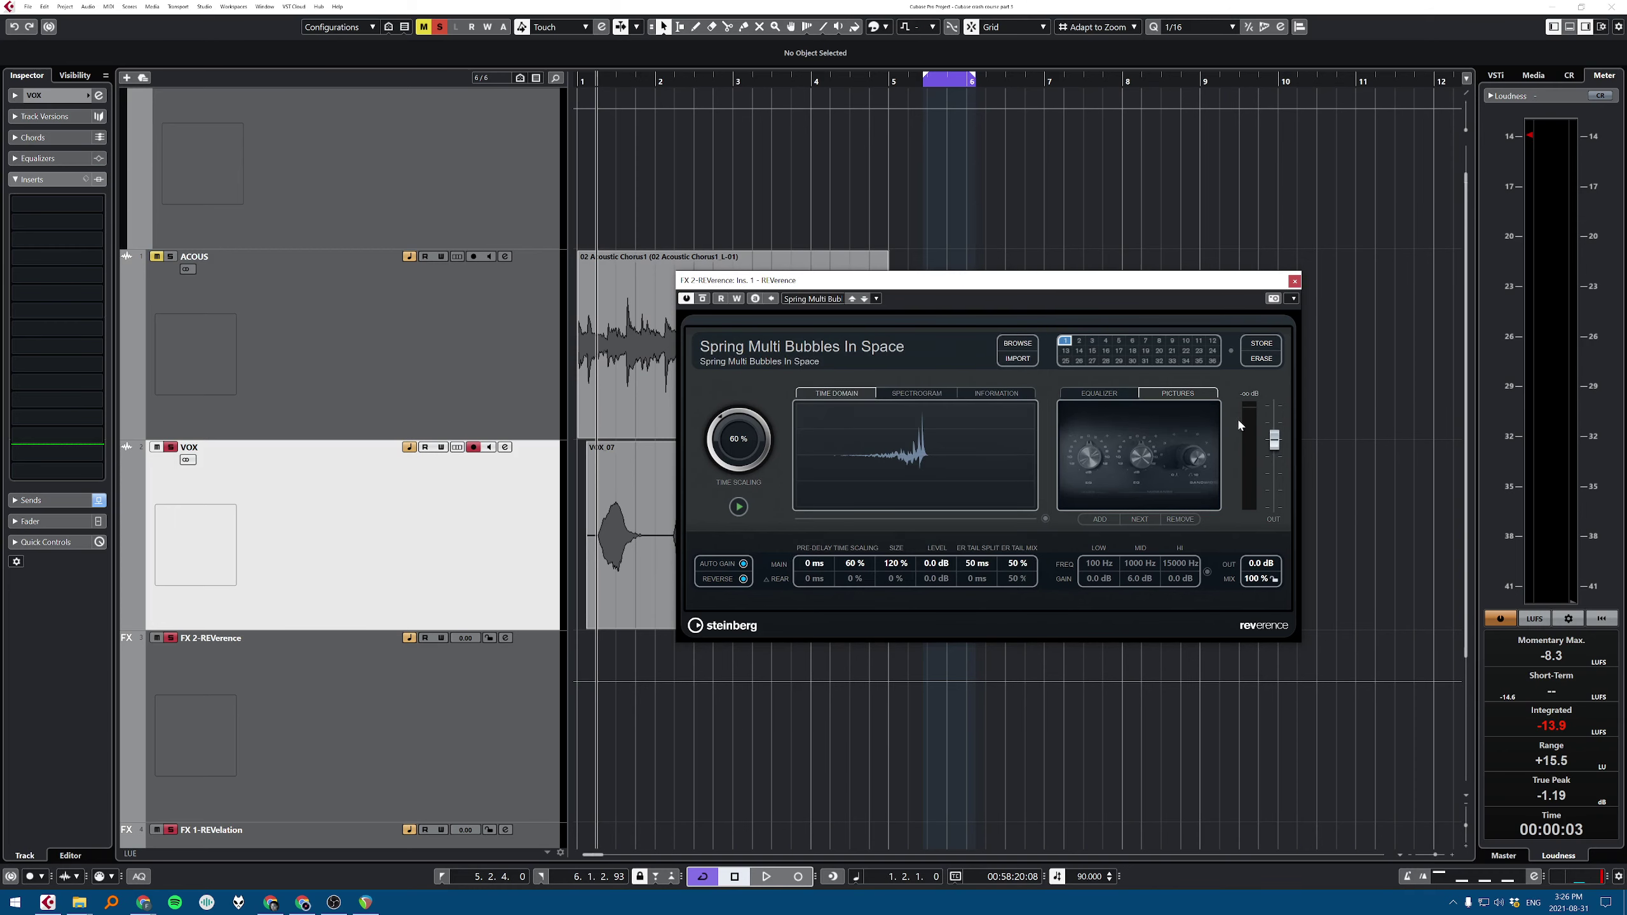
# Step: Switch off the VOX track's REVelation send during playback to hear REVerence alone, and close the channel settings
pyautogui.press('space')
pyautogui.press('e')
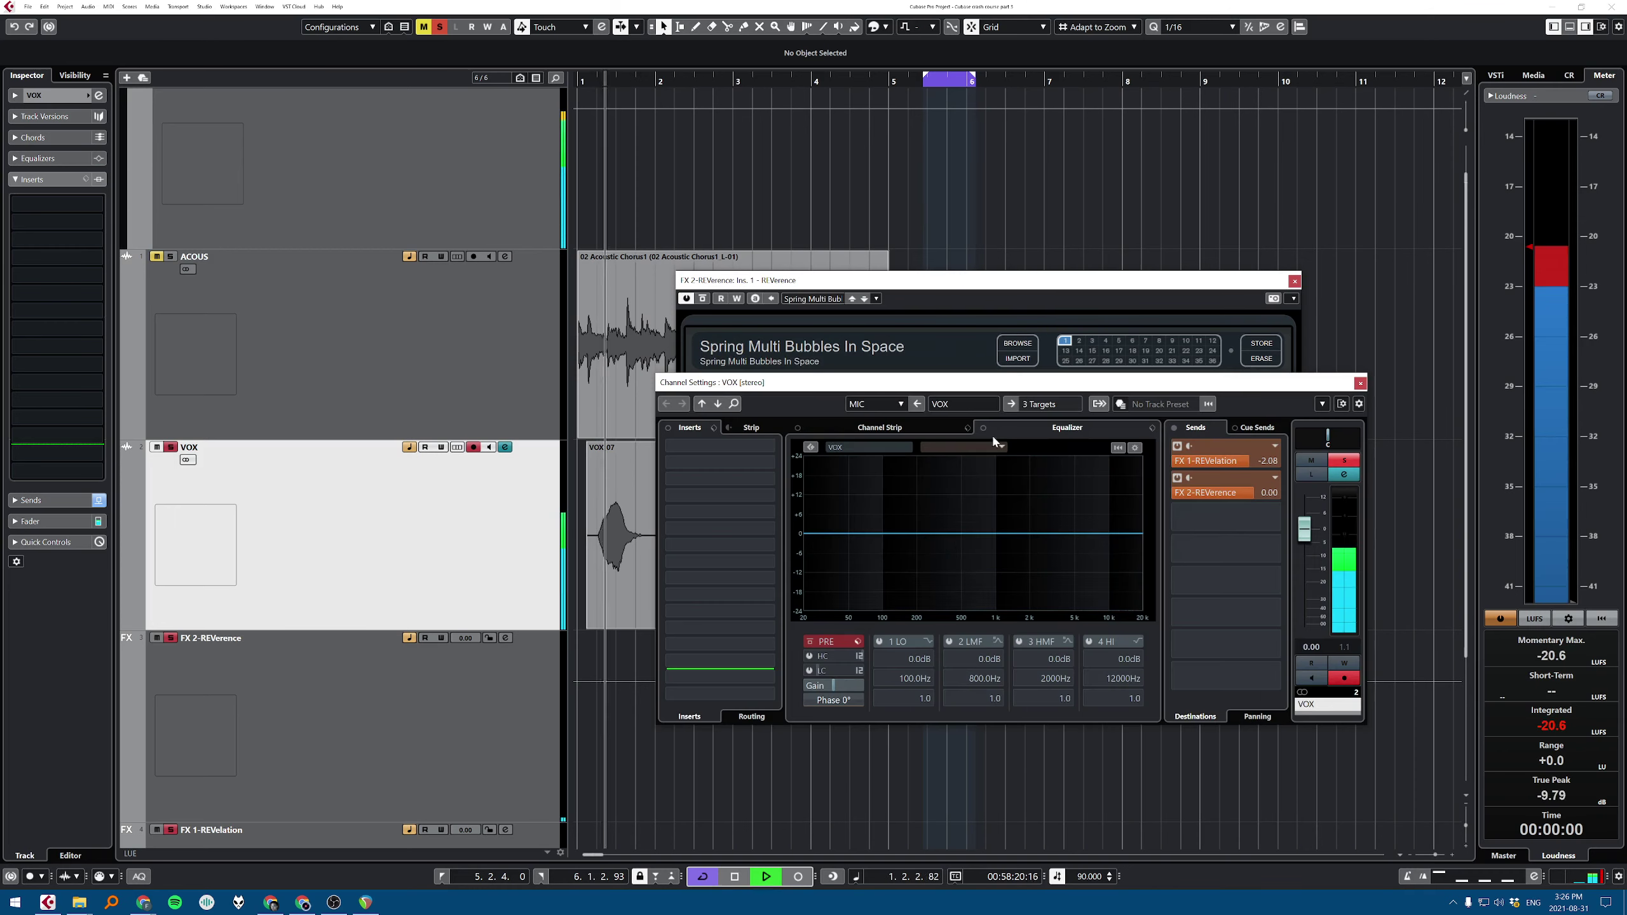
pyautogui.click(1176, 446)
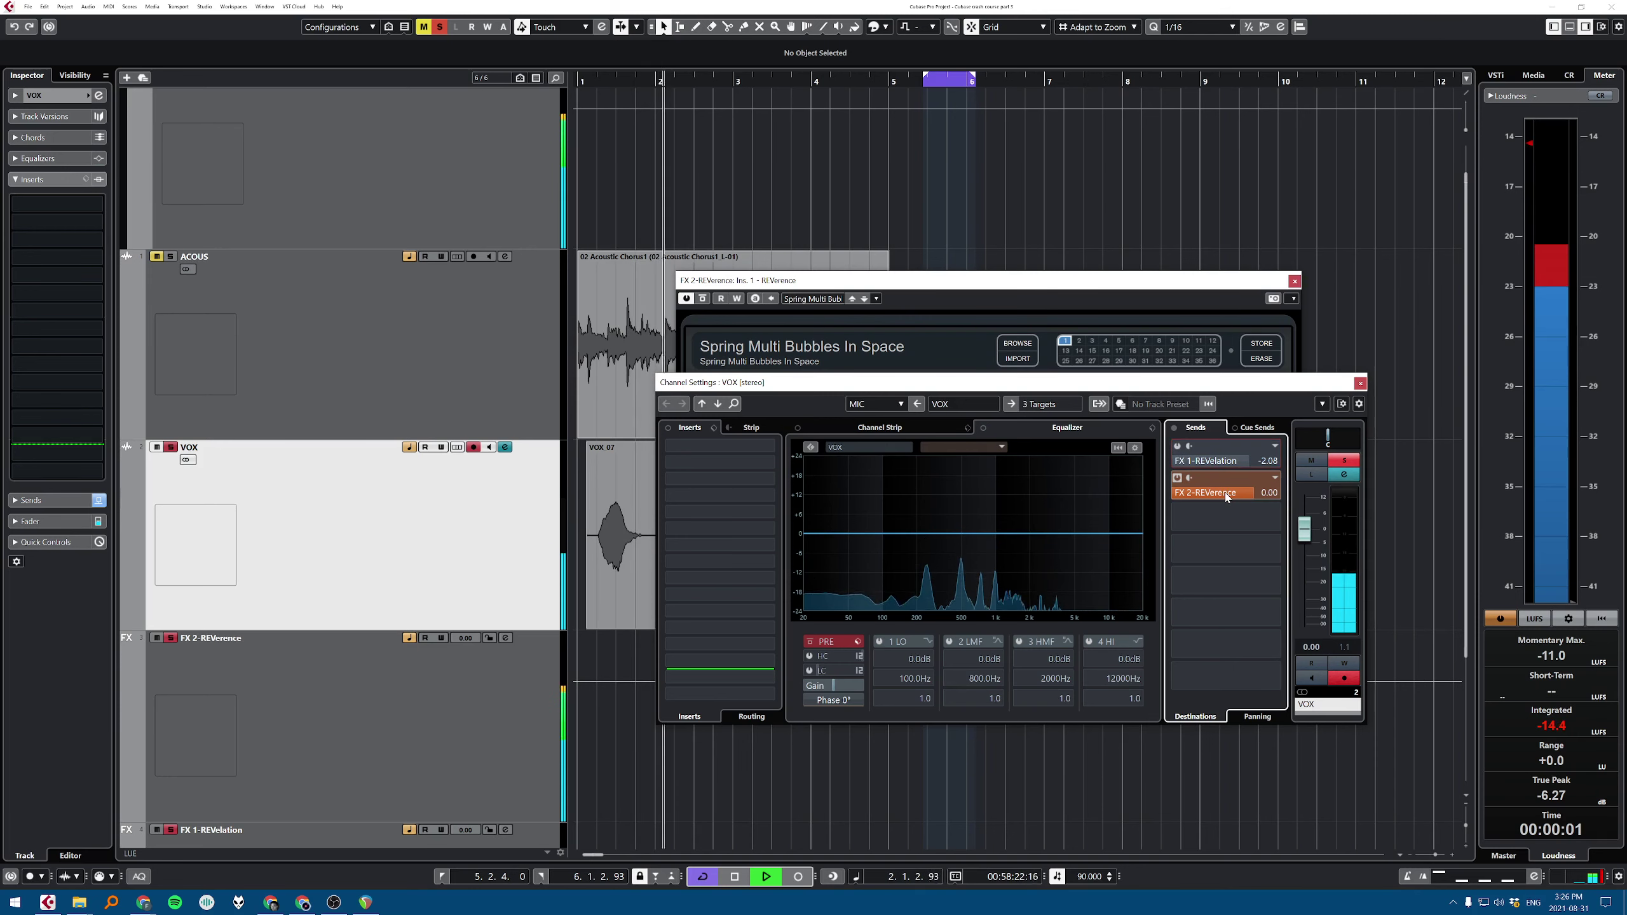
pyautogui.click(1359, 383)
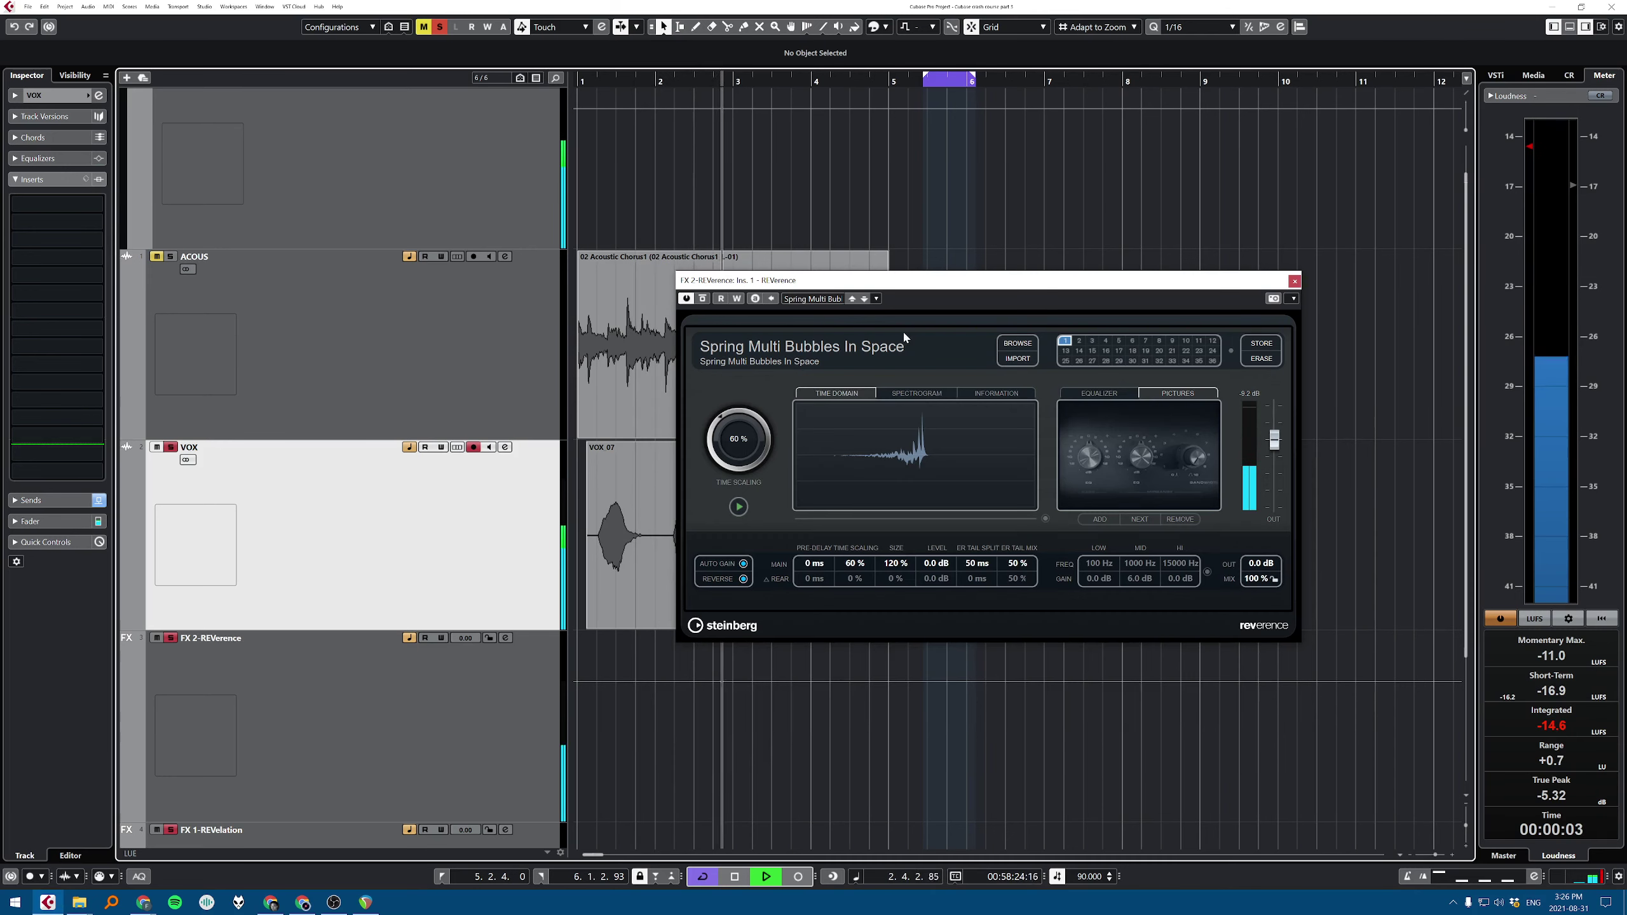
pyautogui.press('space')
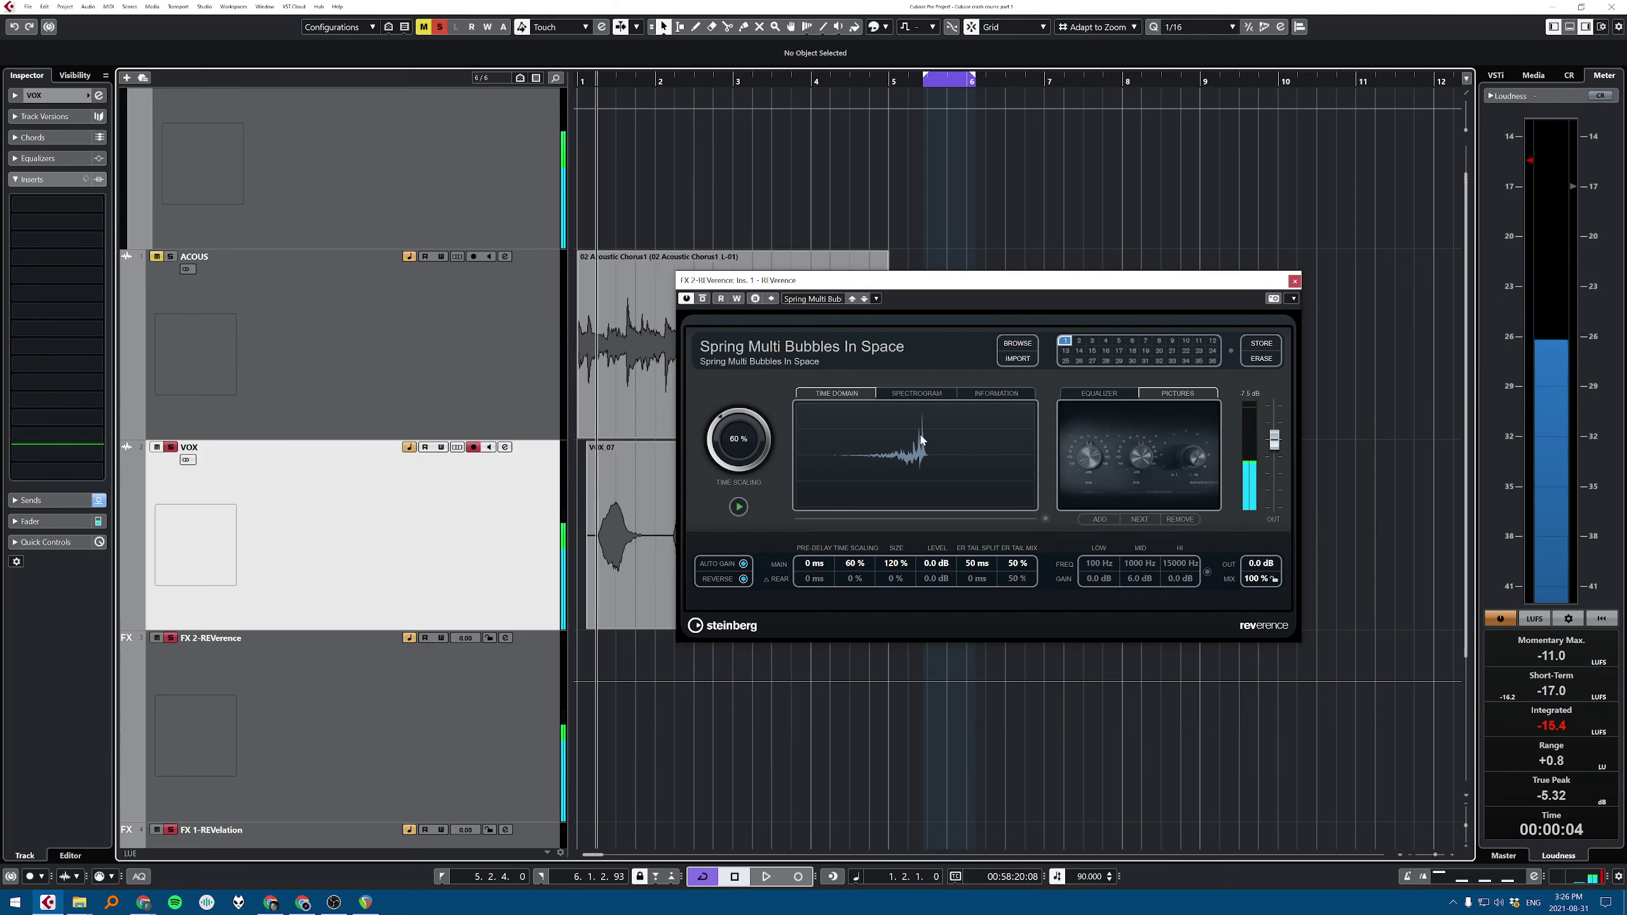
# Step: Turn off Reverse in REVerence and audition VOX while adjusting its REVerence send, leaving the send at 0.00
pyautogui.click(743, 579)
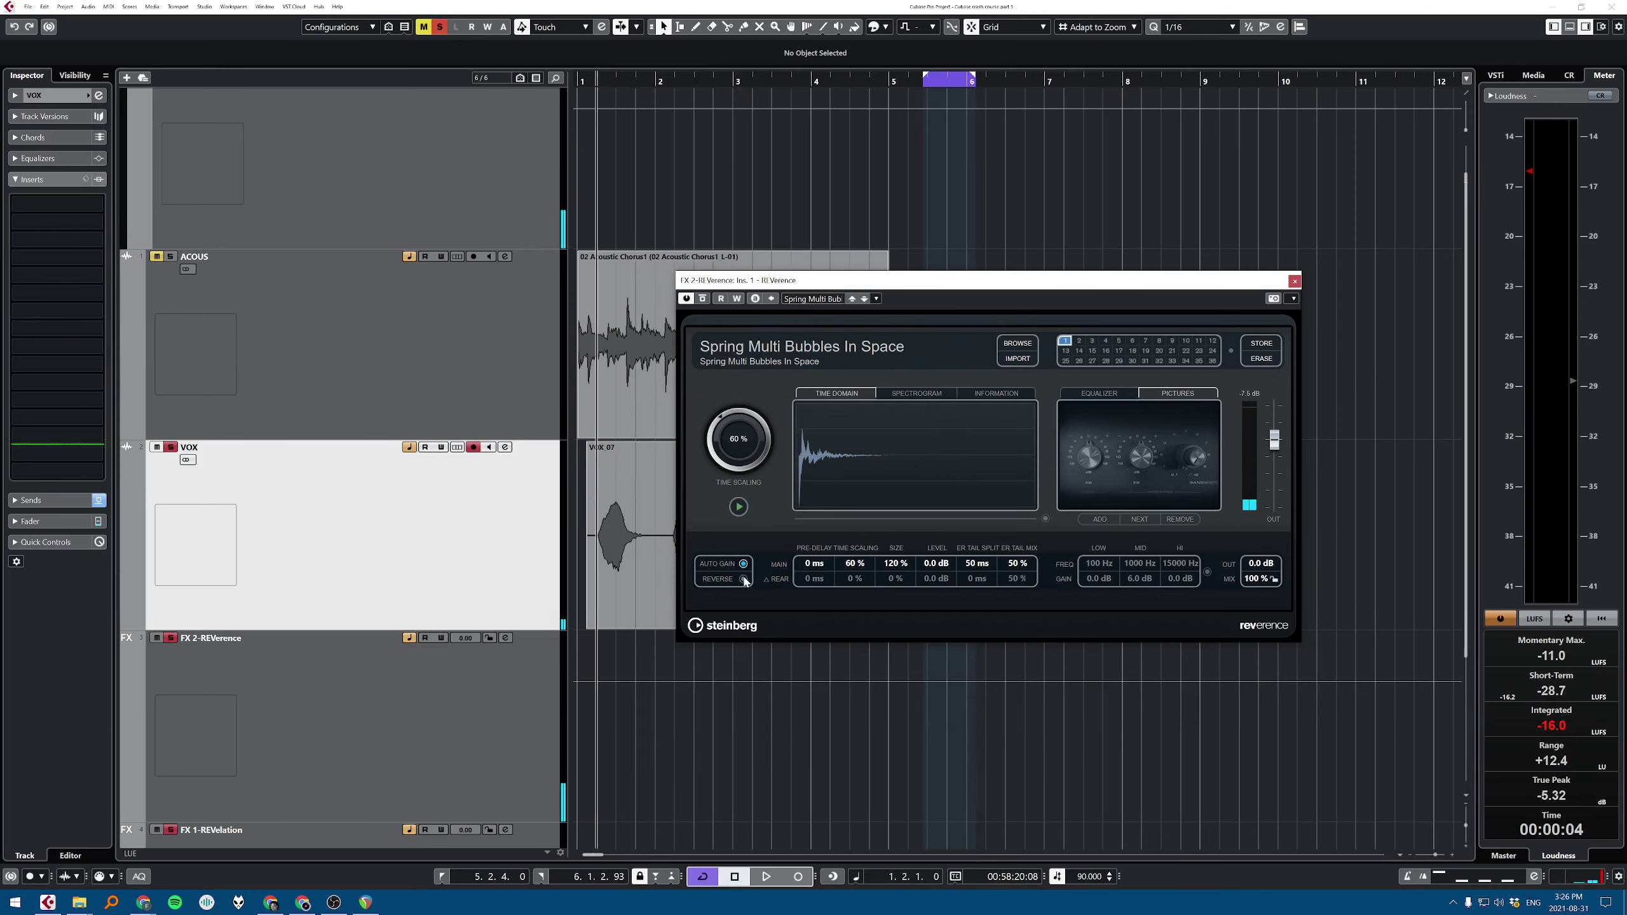
pyautogui.press('space')
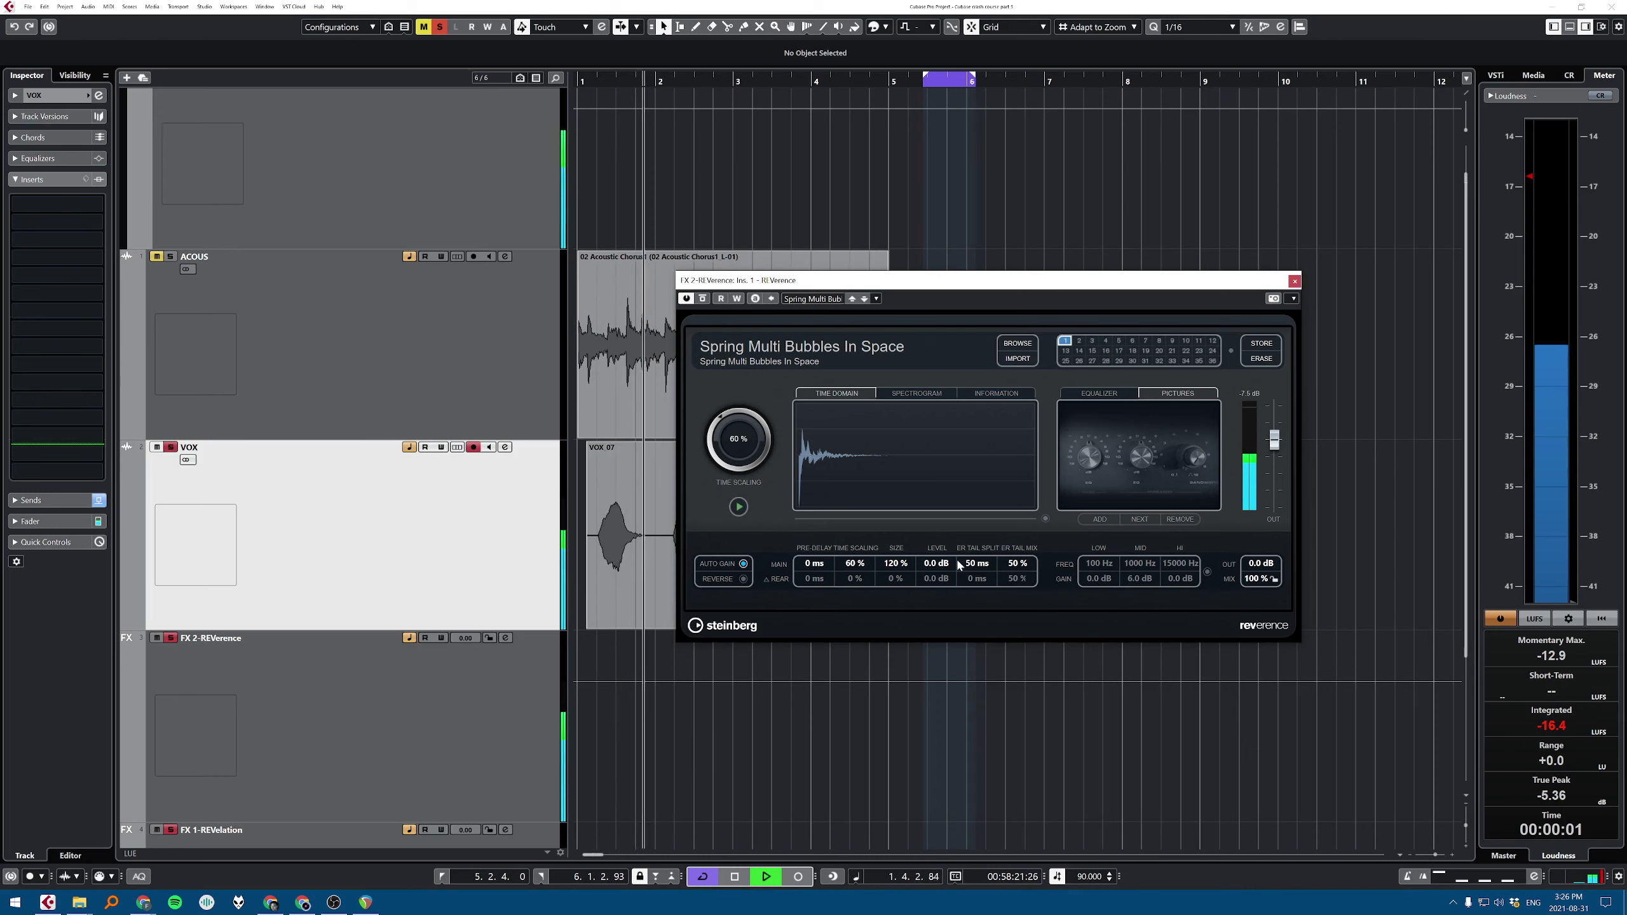
pyautogui.press('e')
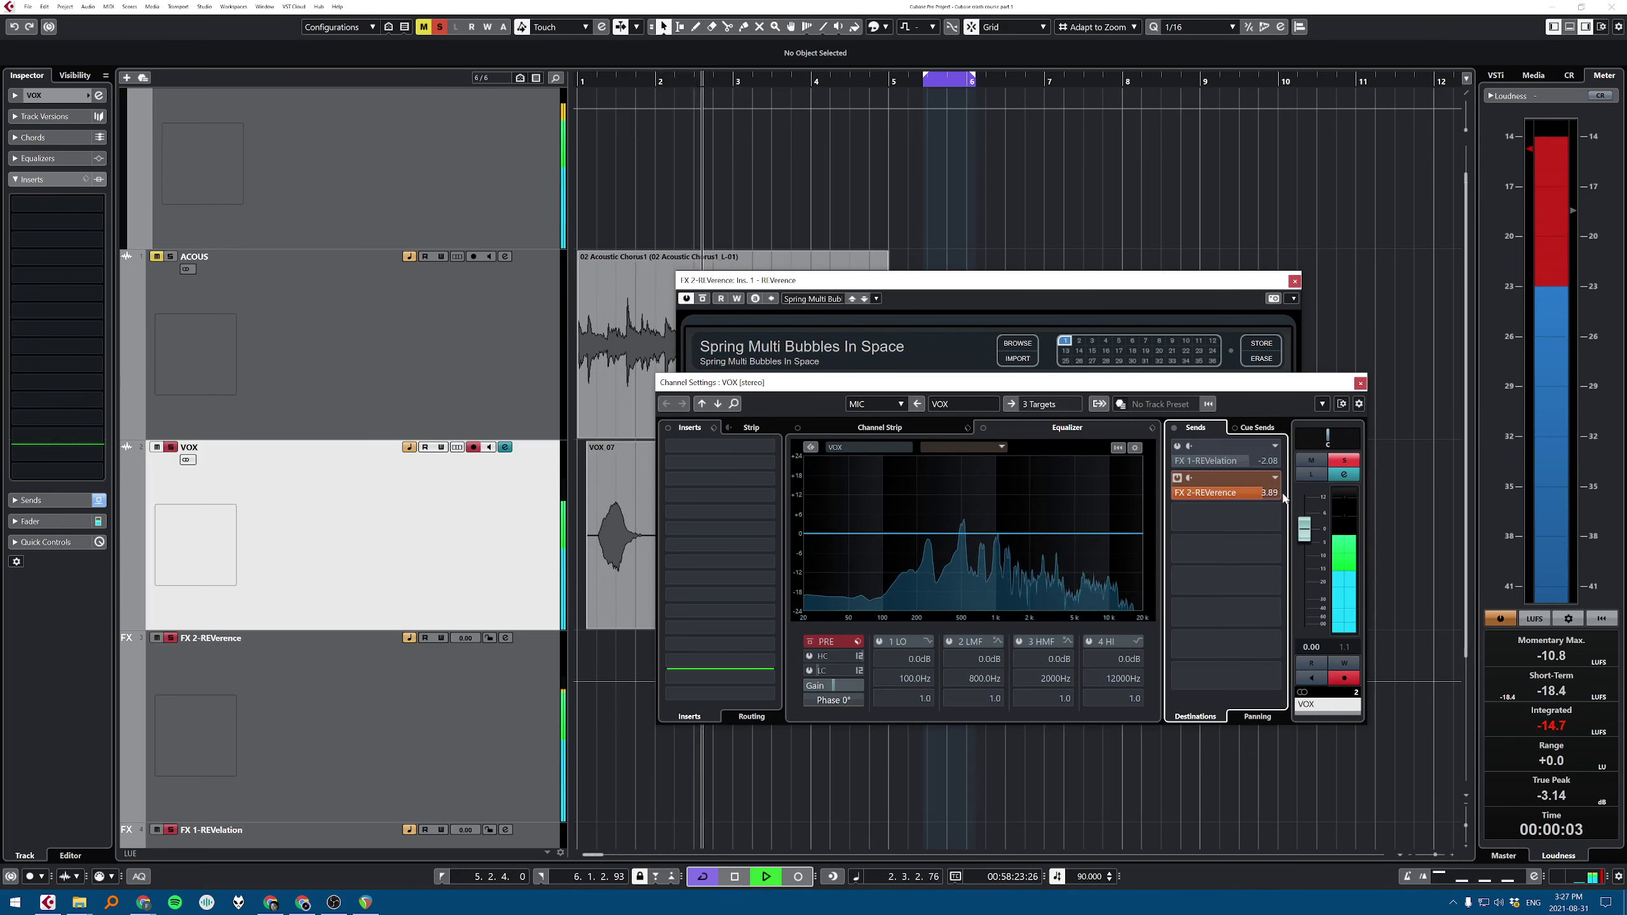
pyautogui.moveTo(1286, 499); pyautogui.dragTo(1243, 499)
pyautogui.press('e')
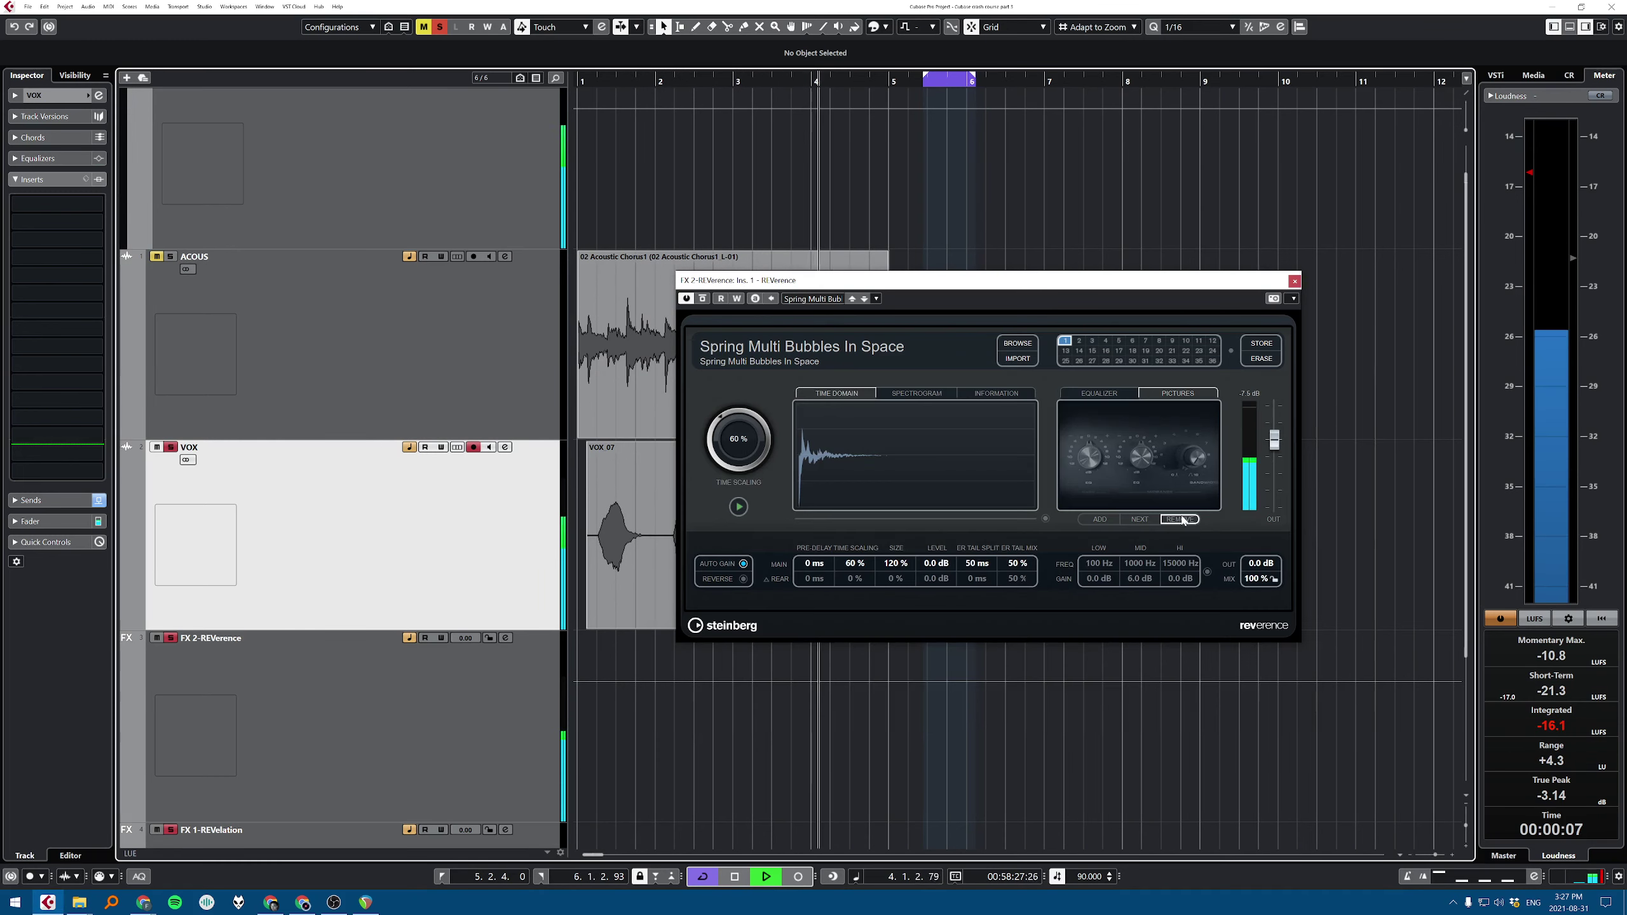
pyautogui.press('space')
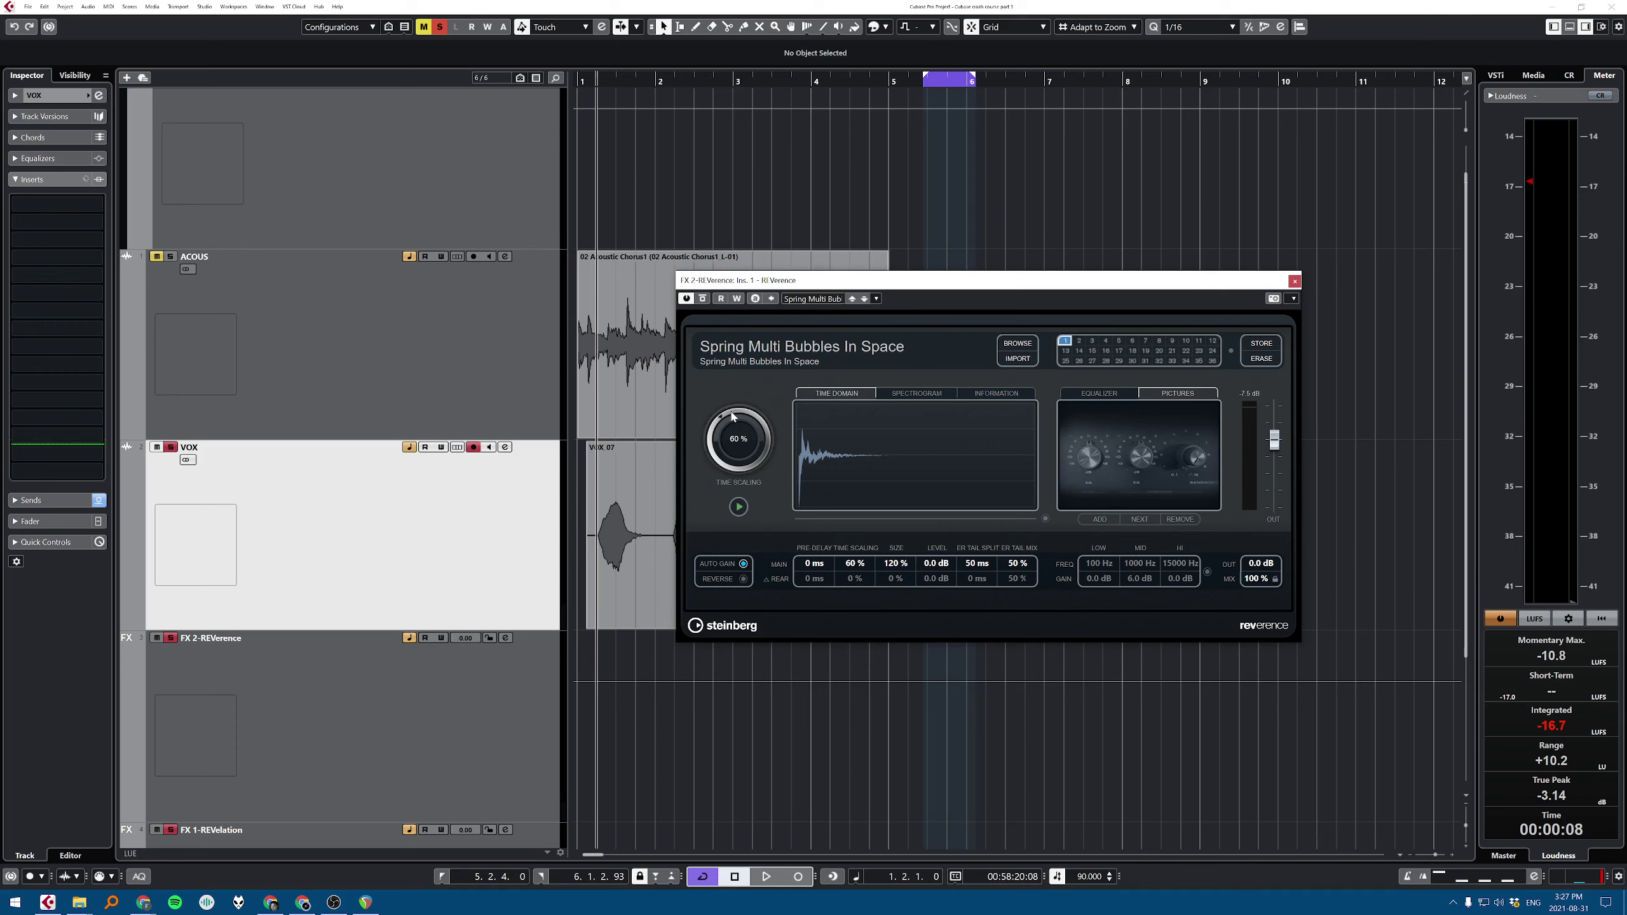
# Step: Set REVerence's time scaling to 80%
pyautogui.moveTo(728, 436); pyautogui.dragTo(753, 356)
pyautogui.scroll(-1, 732, 435)
pyautogui.scroll(-7, 736, 413)
pyautogui.scroll(-1, 736, 422)
pyautogui.scroll(-4, 737, 422)
# Step: Examine REVerence's Spectrogram, Information, Time Domain, Equalizer and Pictures views, and close the plug-in
pyautogui.click(915, 393)
pyautogui.click(997, 393)
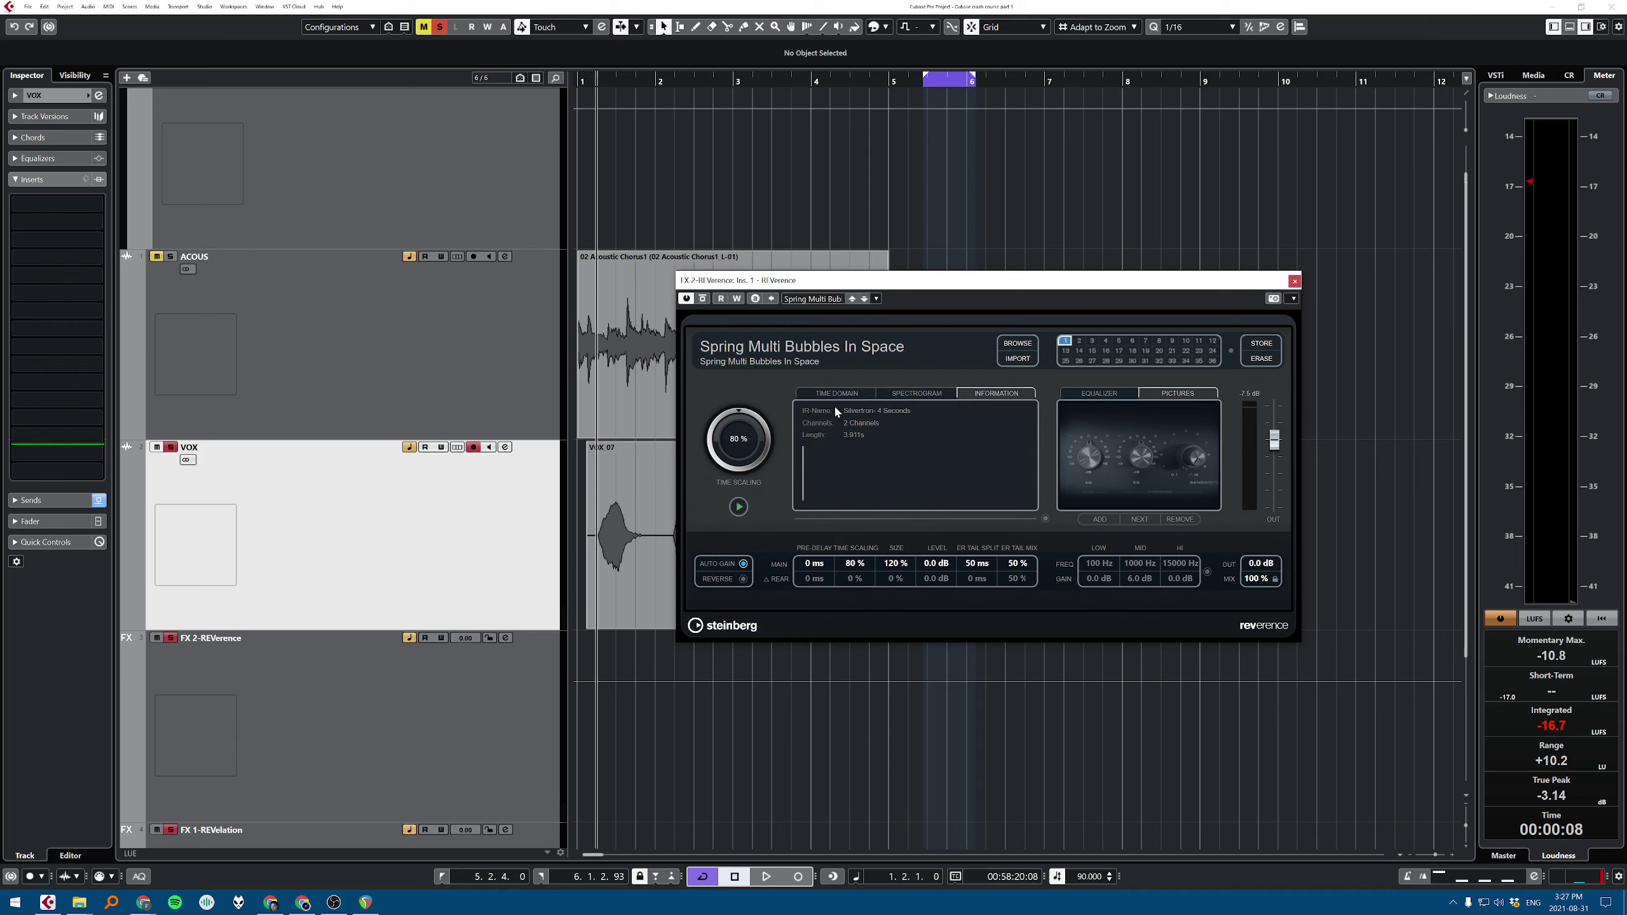
pyautogui.click(846, 394)
pyautogui.click(905, 394)
pyautogui.click(983, 394)
pyautogui.click(863, 396)
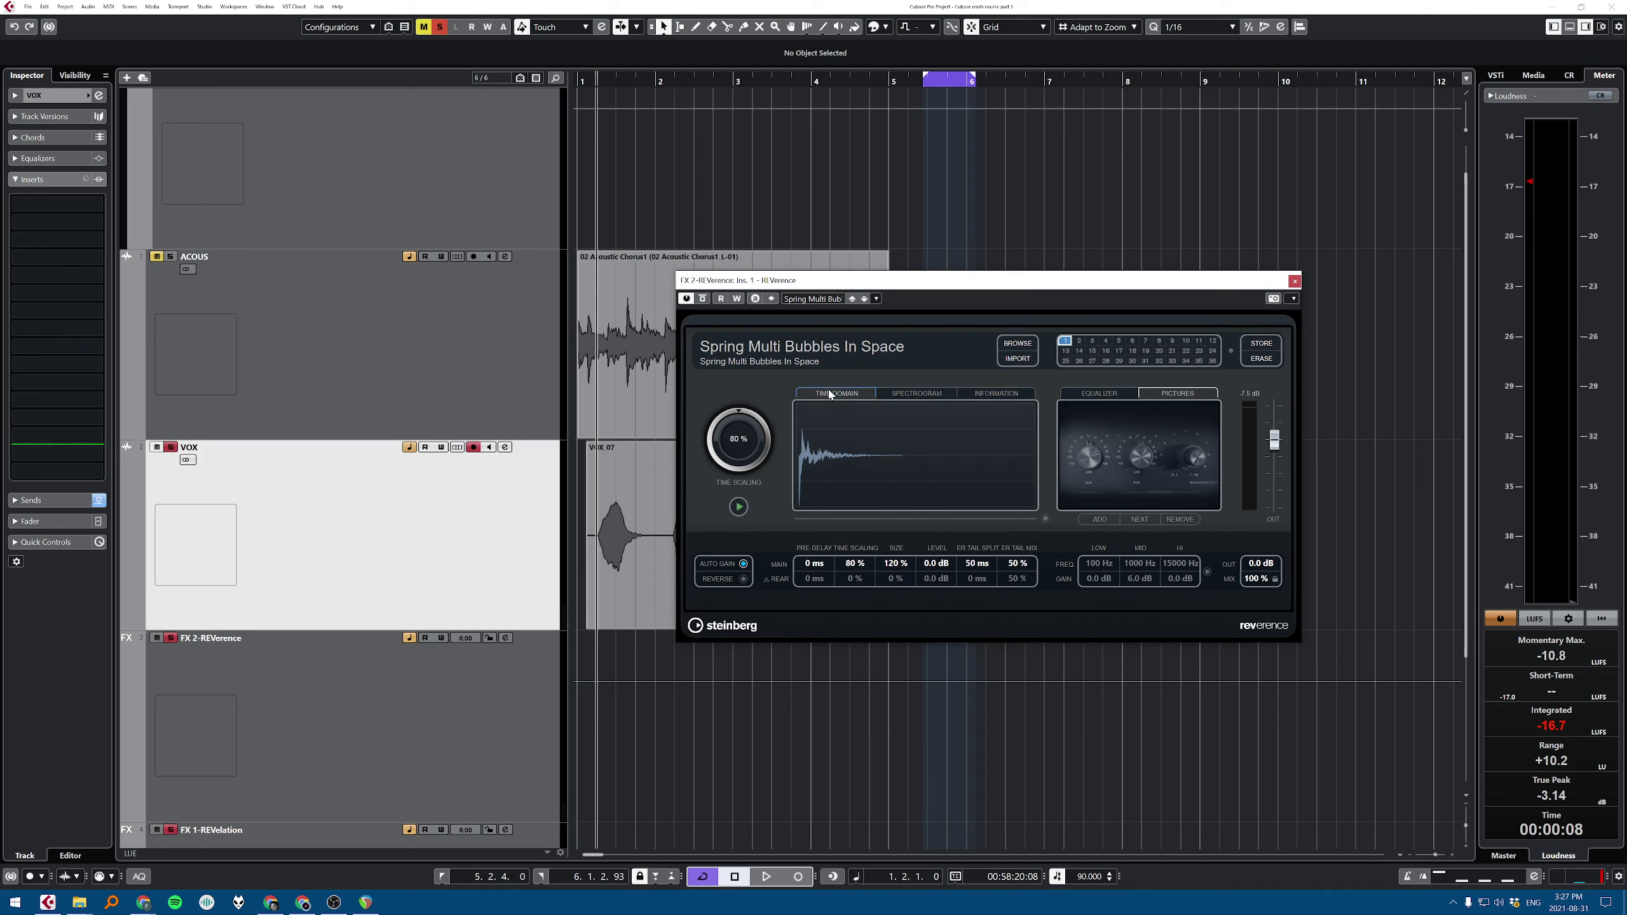
pyautogui.click(1111, 394)
pyautogui.click(1176, 397)
pyautogui.click(1294, 281)
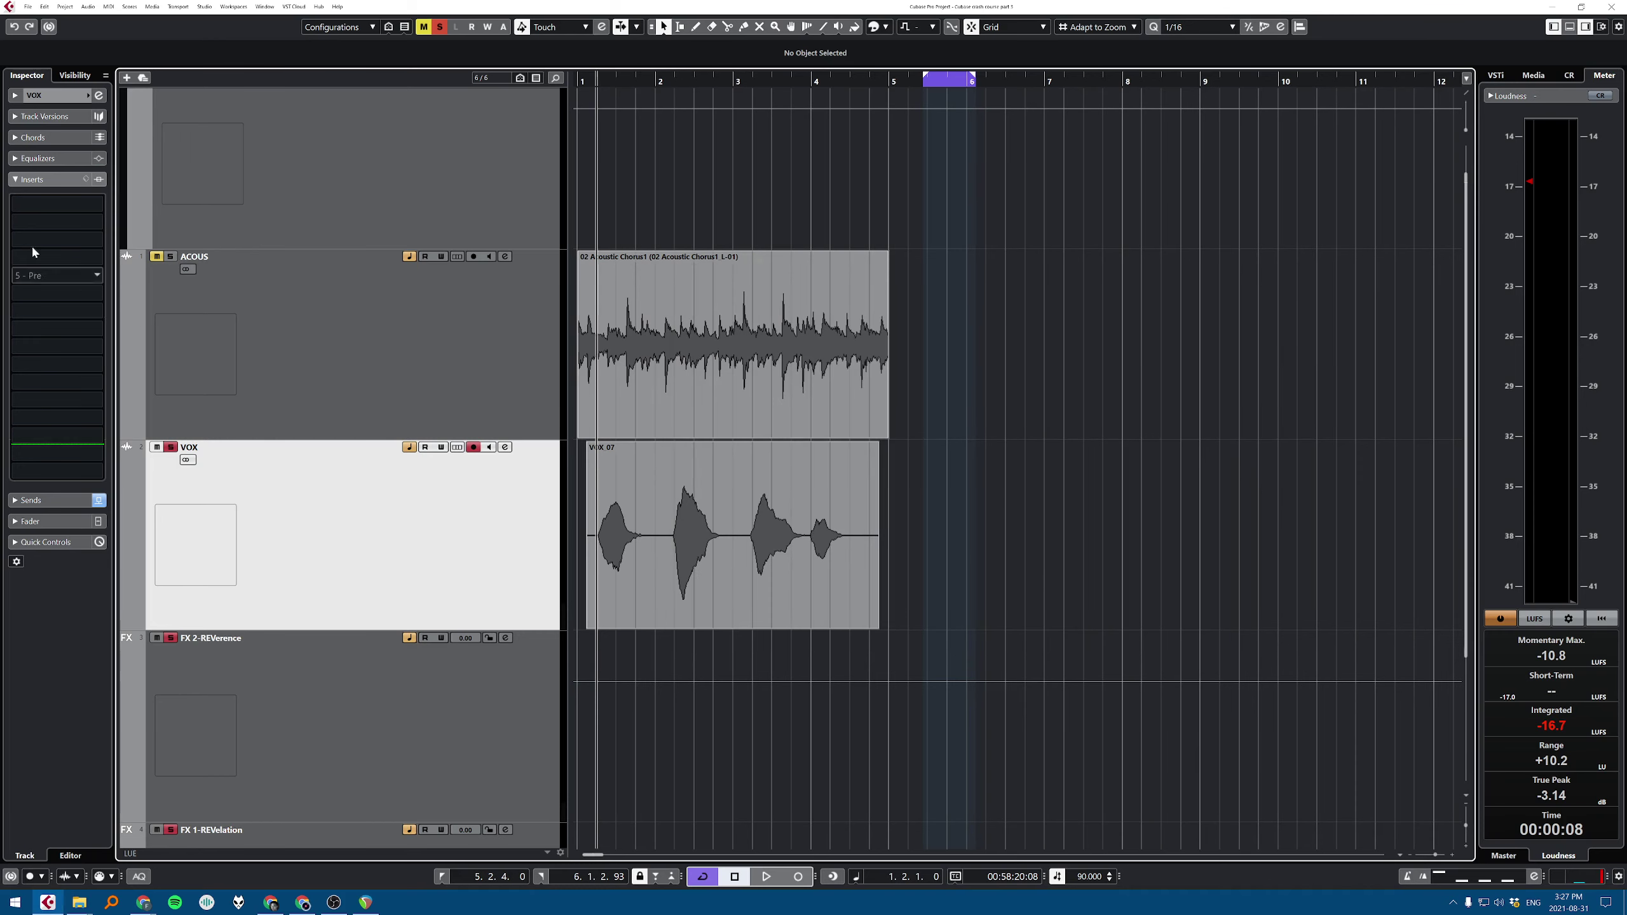
pyautogui.click(457, 447)
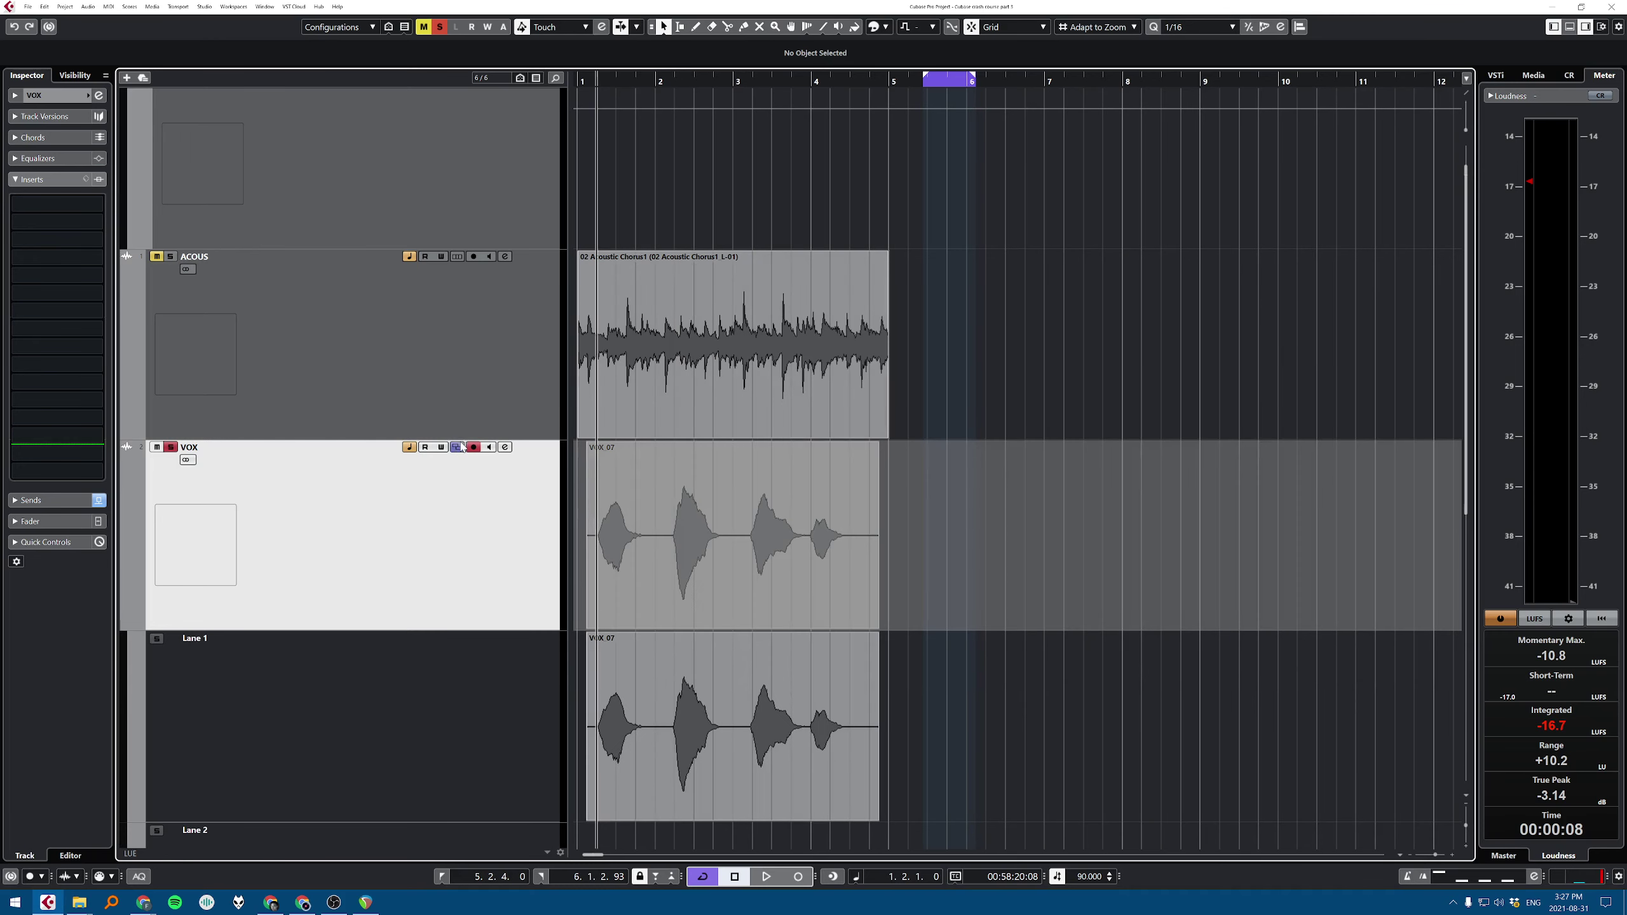
pyautogui.click(458, 448)
pyautogui.click(94, 222)
# Step: Switch off the VOX track's REVerence send and add a stereo RoomWorks FX channel to the third send
pyautogui.click(504, 448)
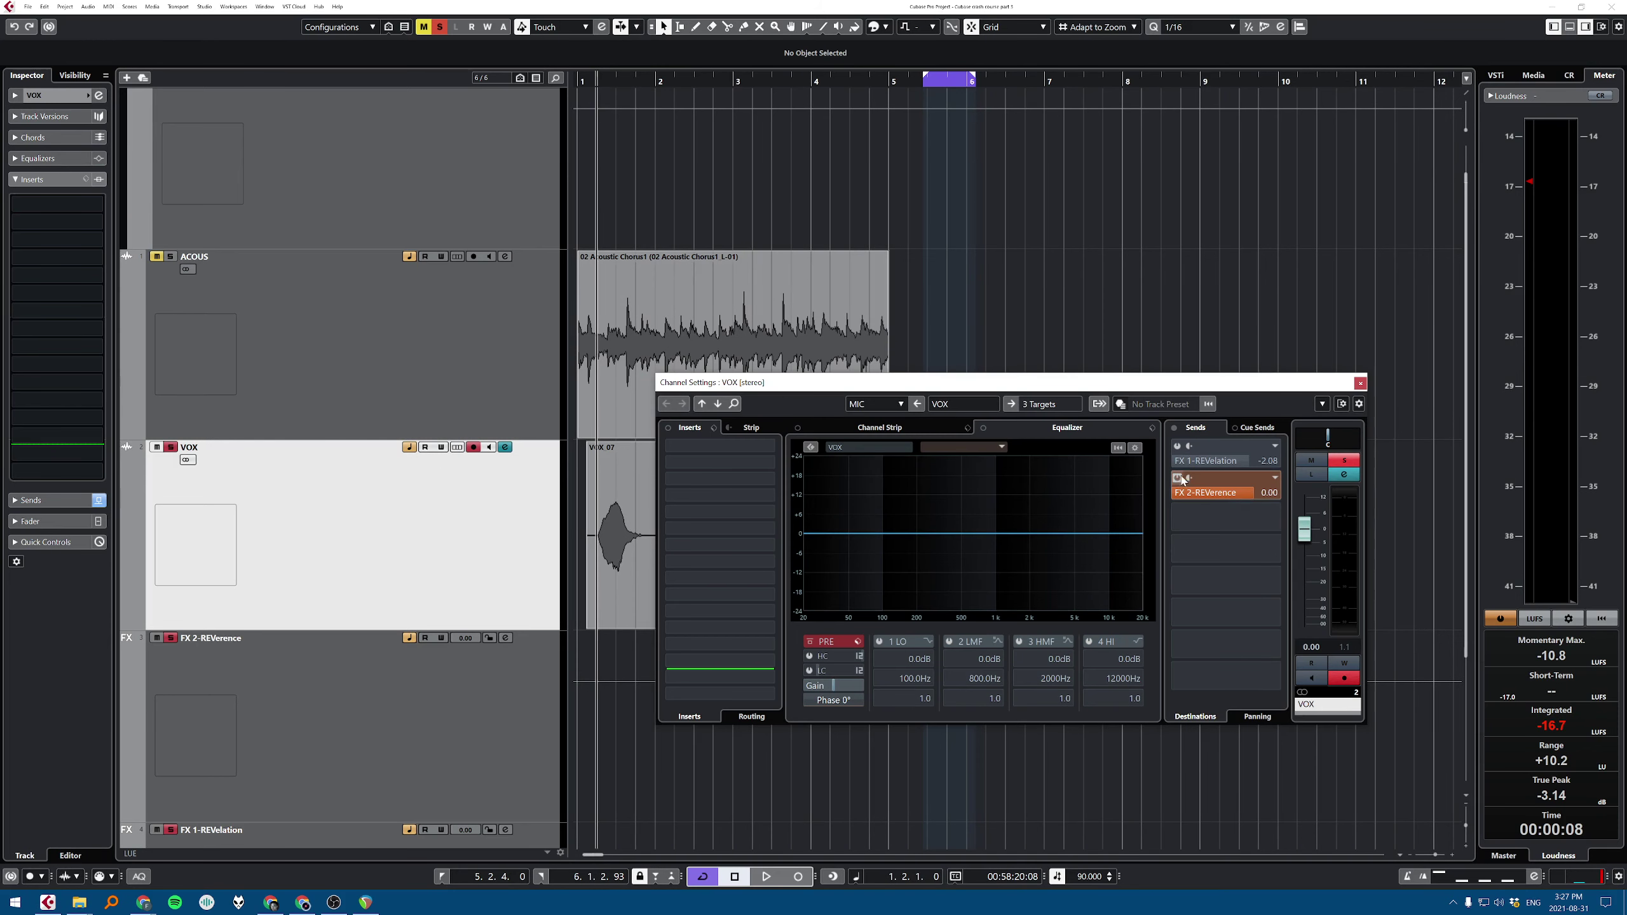
pyautogui.rightClick(1256, 516)
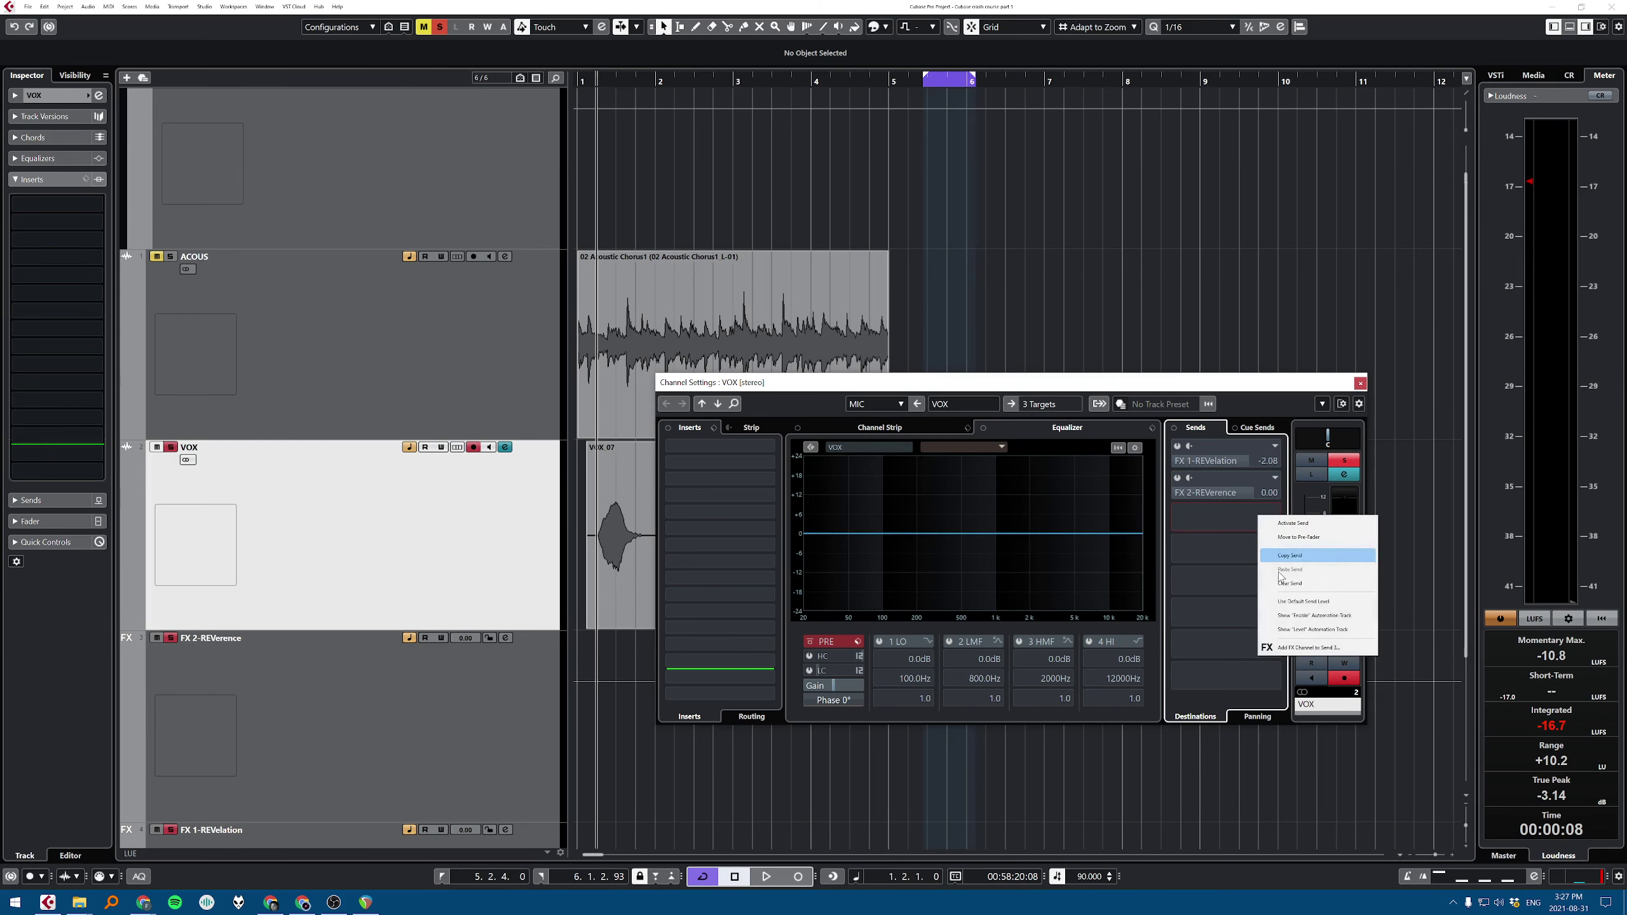
pyautogui.click(1303, 653)
pyautogui.click(858, 475)
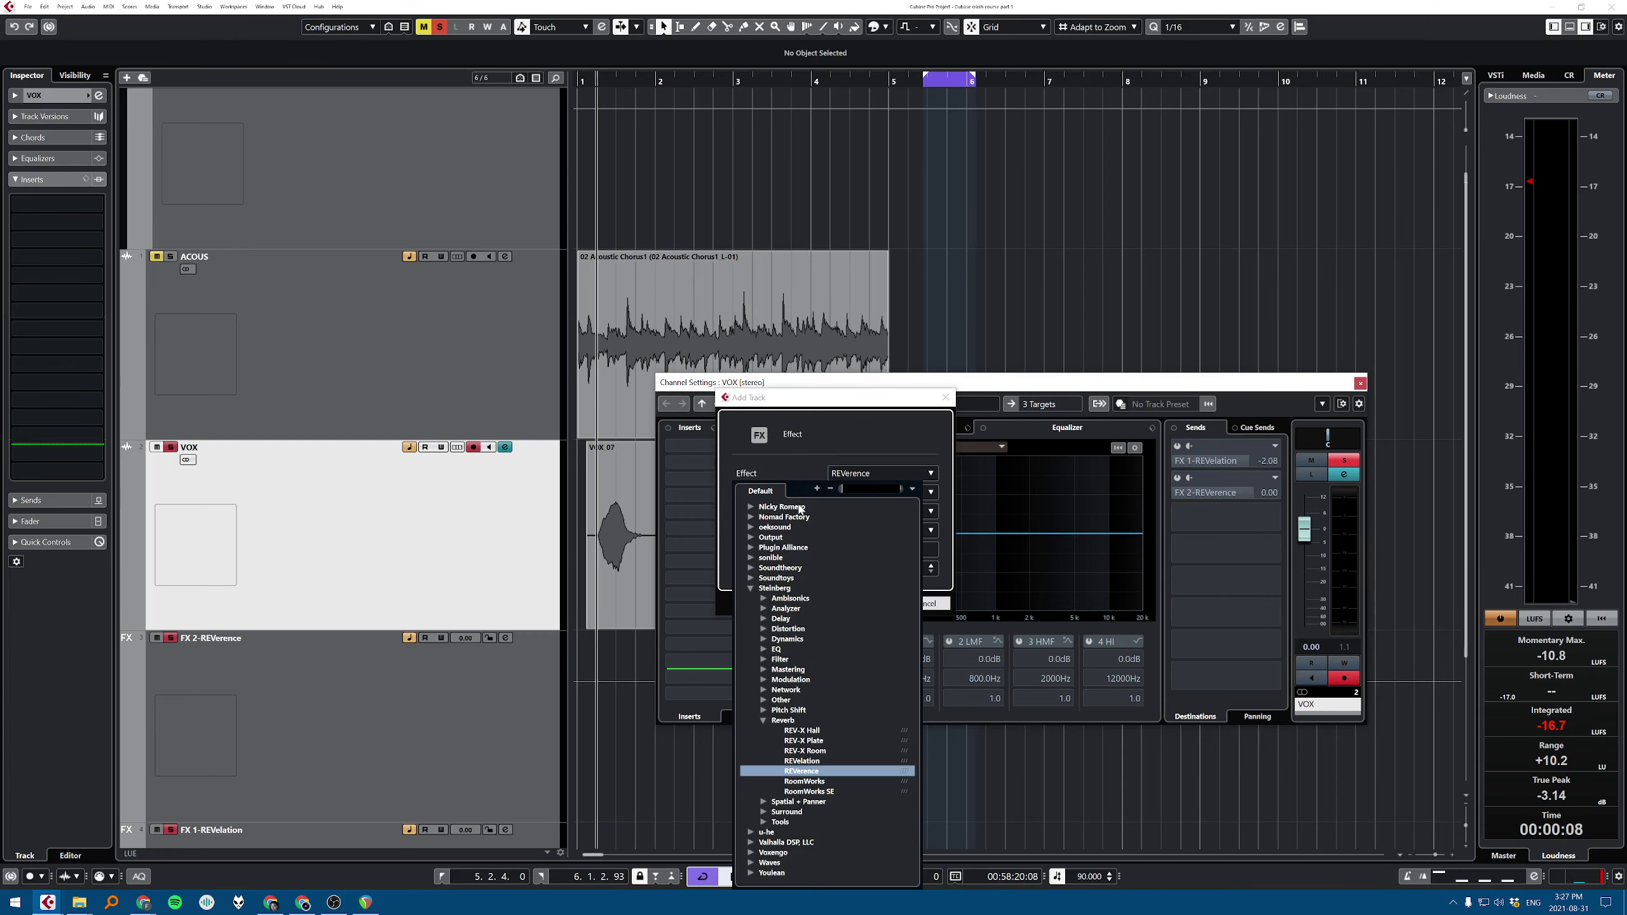
pyautogui.write('roomwor')
pyautogui.press('Return')
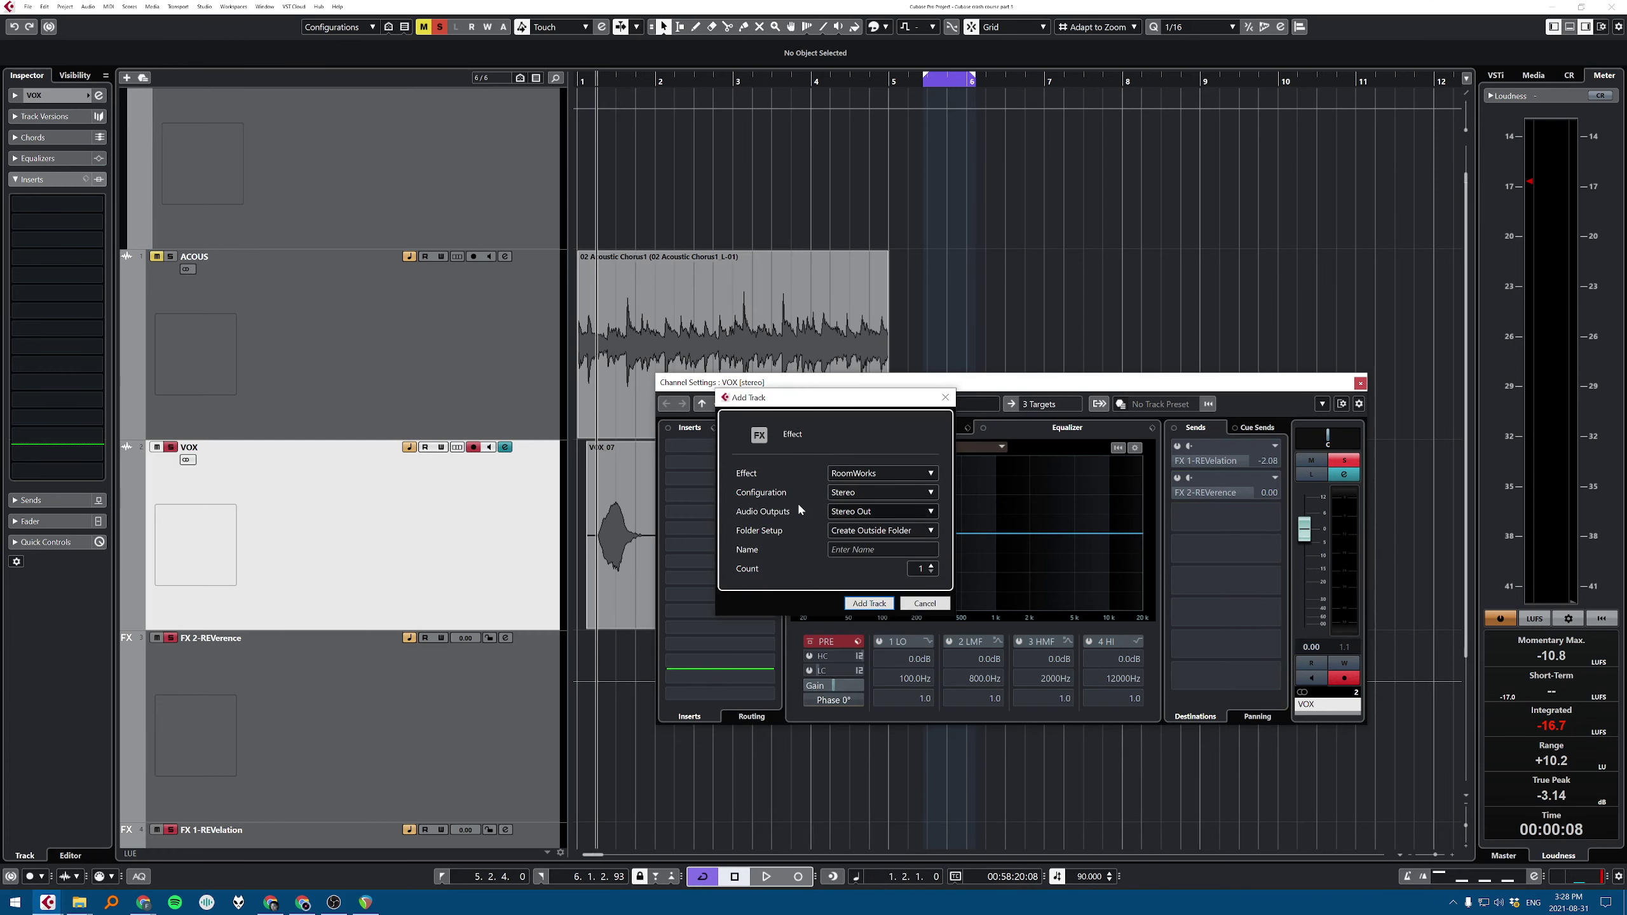
pyautogui.press('Return')
pyautogui.moveTo(973, 536); pyautogui.dragTo(640, 331)
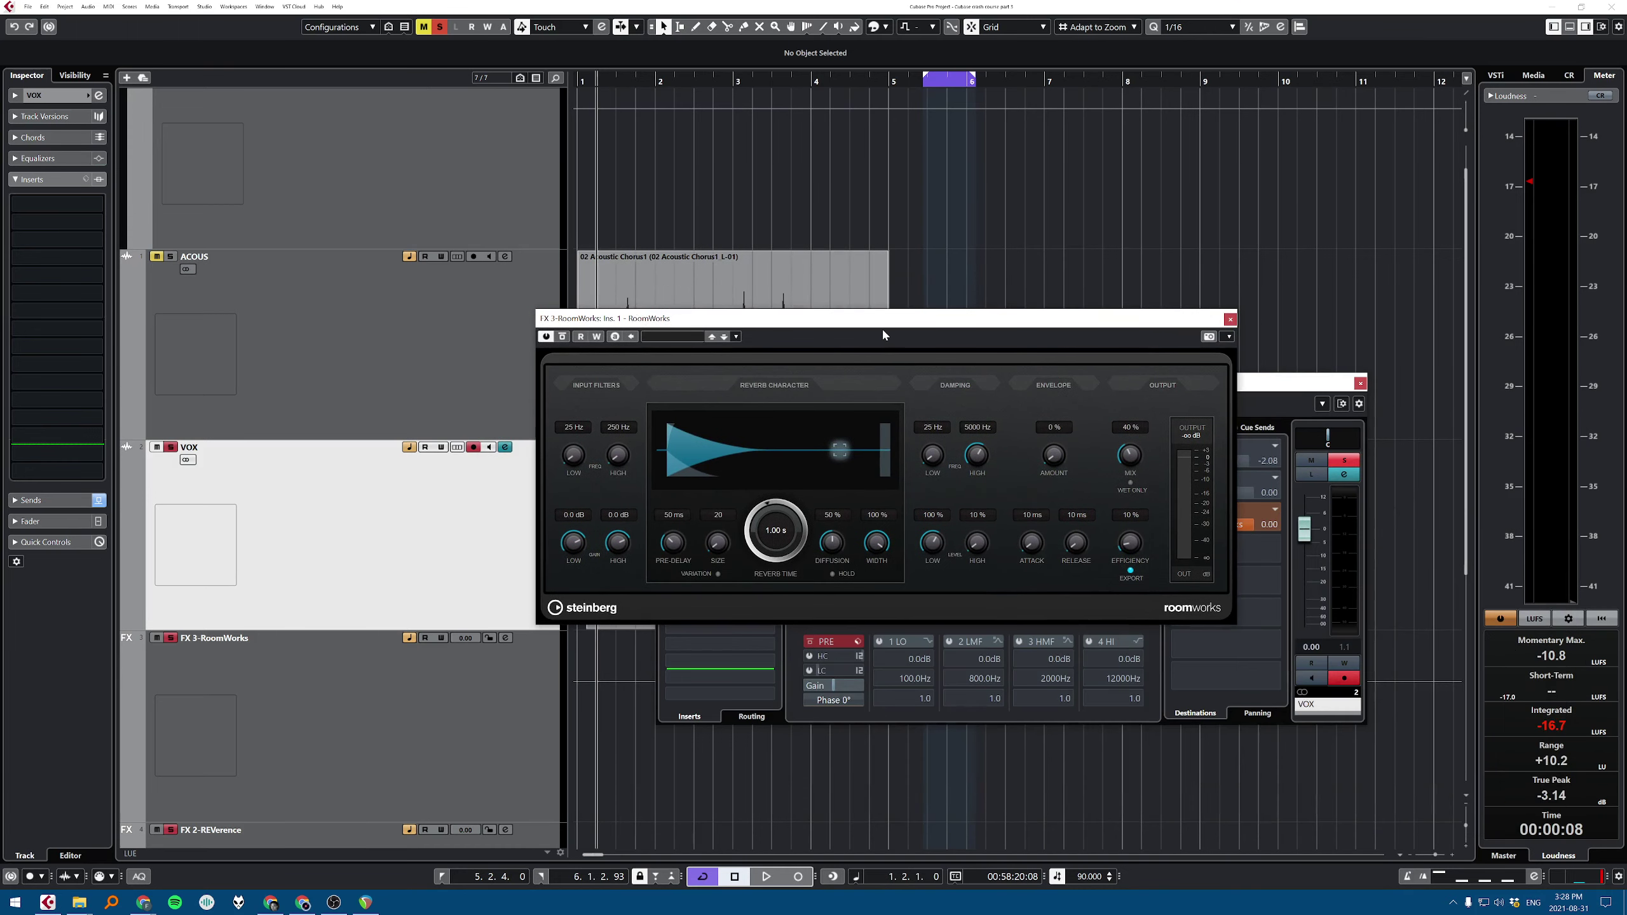
# Step: Audition RoomWorks on VOX, raising its reverb time to 4.65 s
pyautogui.press('space')
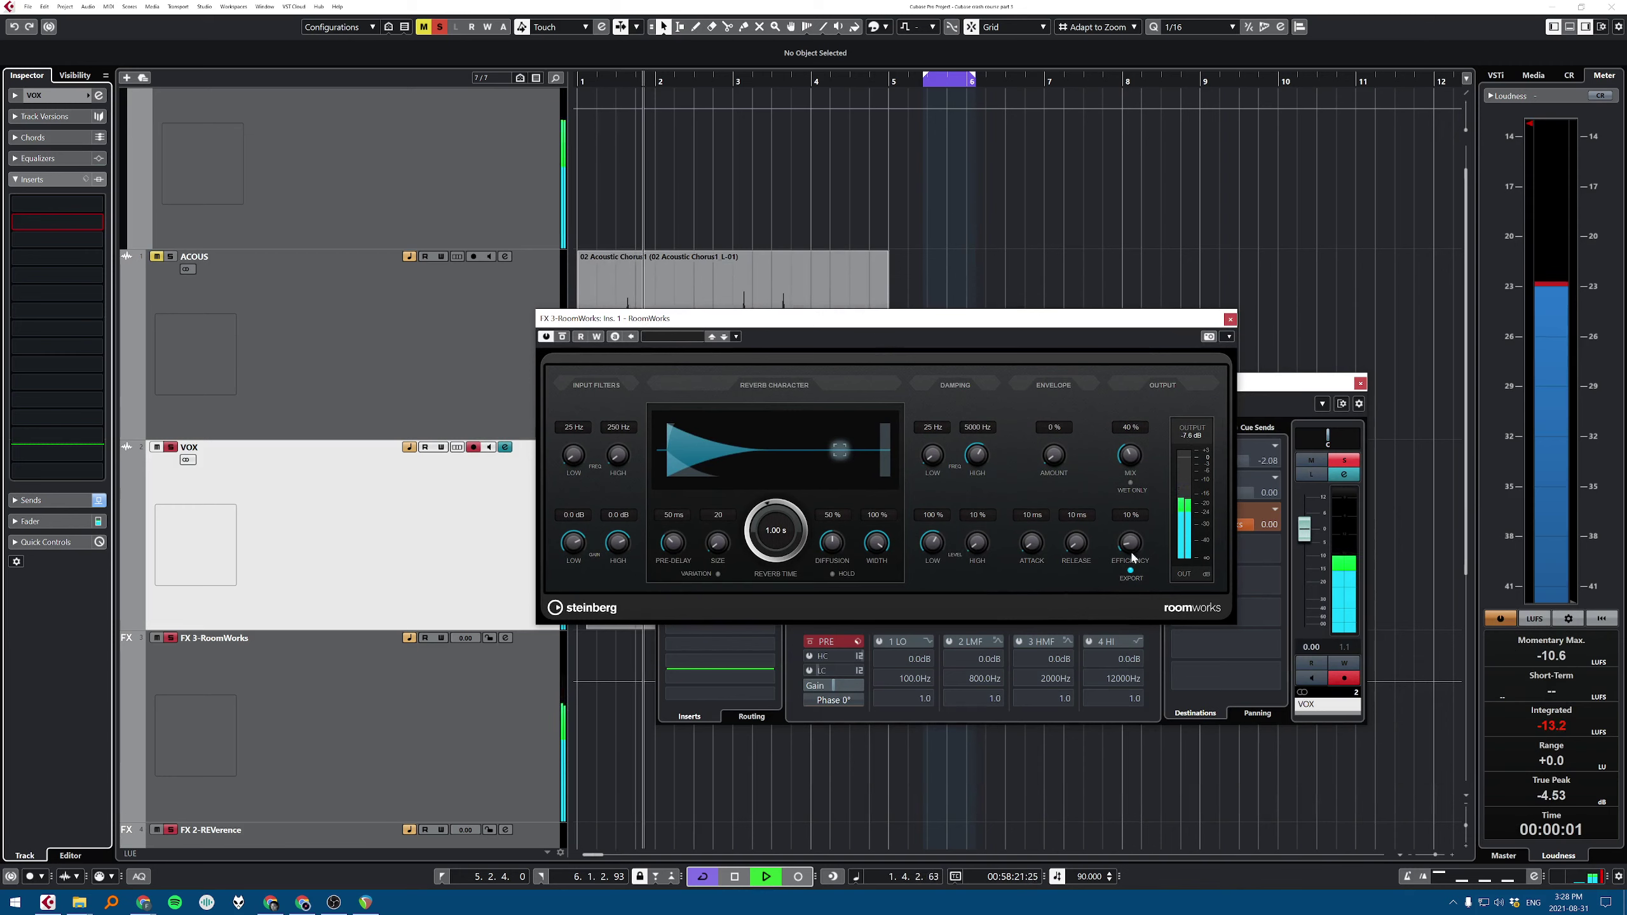
pyautogui.press('space')
pyautogui.moveTo(753, 522); pyautogui.dragTo(760, 500)
pyautogui.press('space')
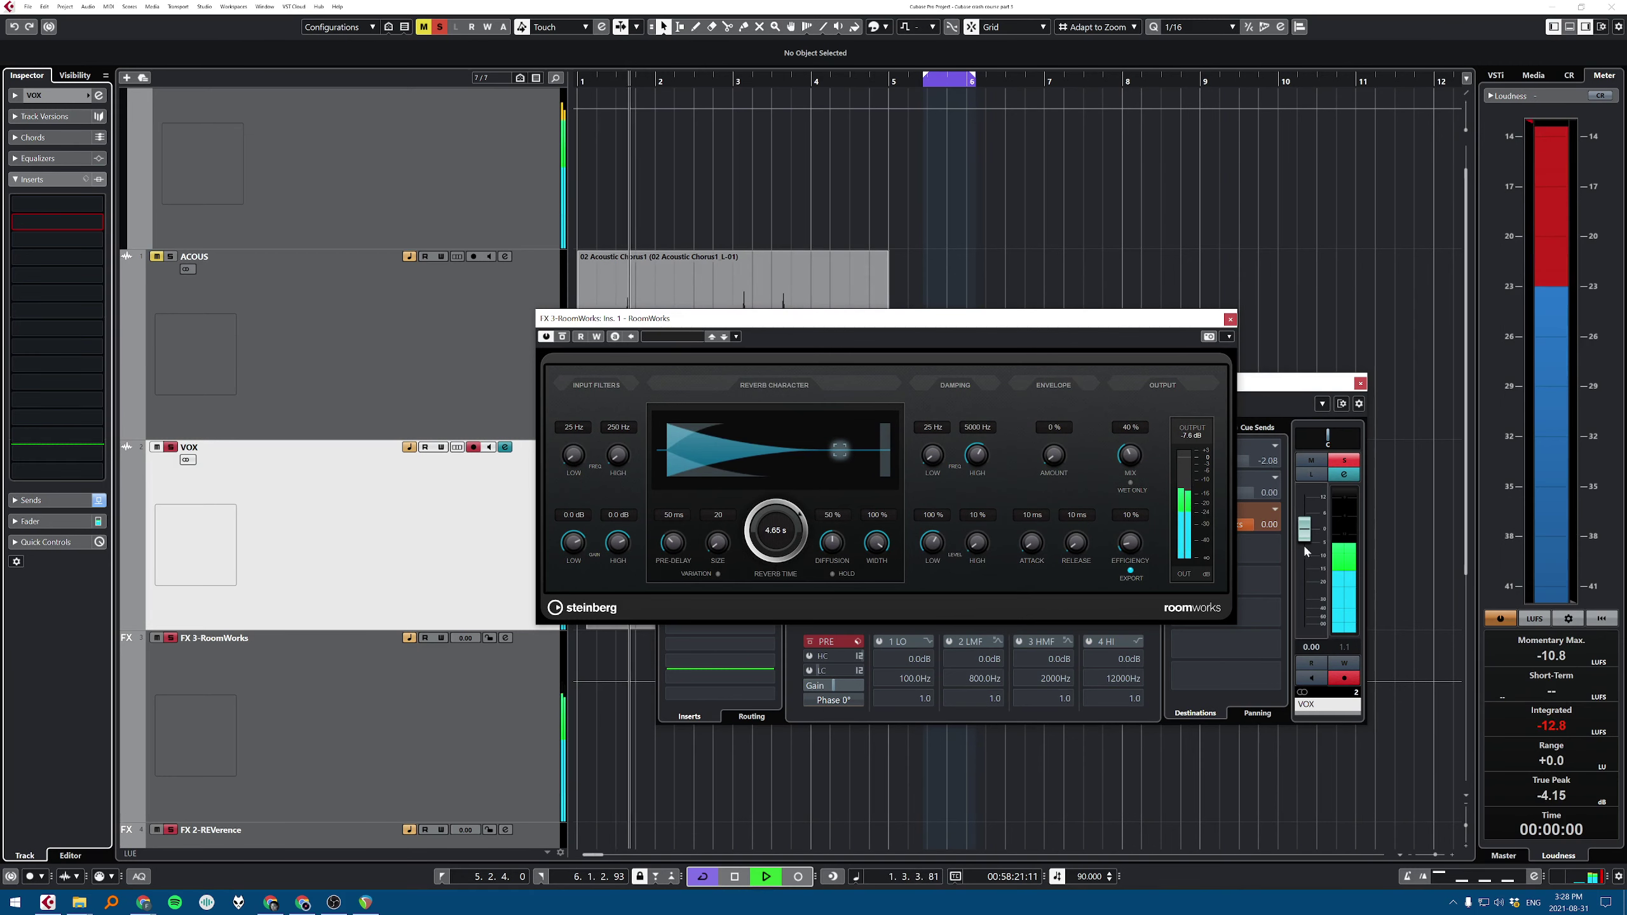
pyautogui.press('space')
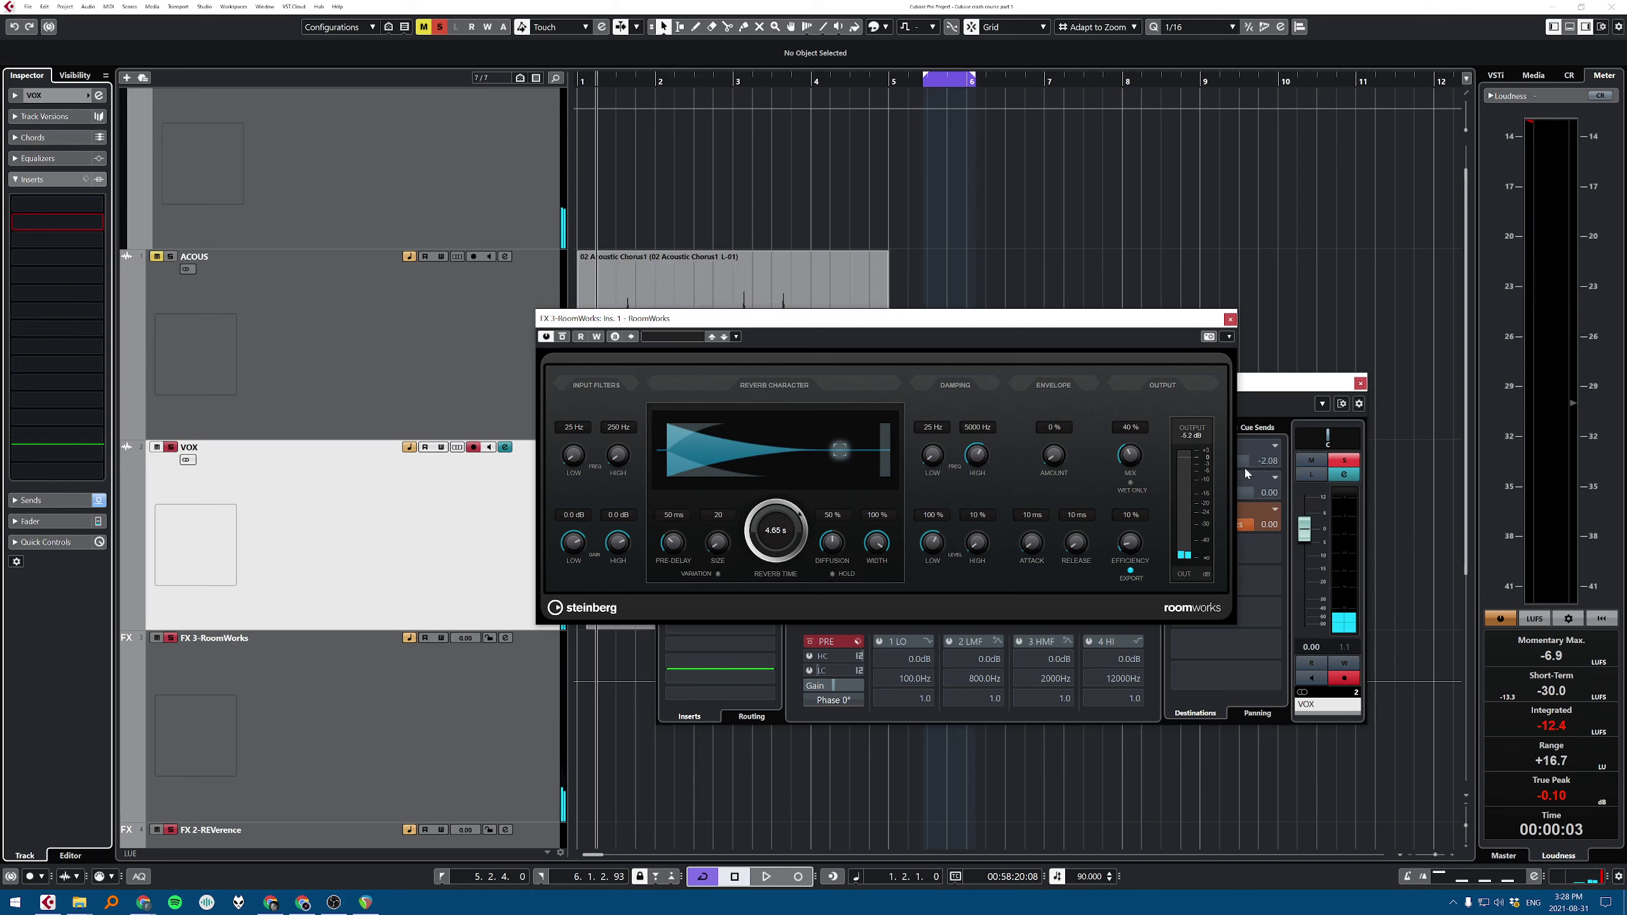
# Step: Set RoomWorks to a 100% wet-only mix, audition it on VOX and close the plug-in
pyautogui.moveTo(1130, 458); pyautogui.dragTo(1137, 262)
pyautogui.press('space')
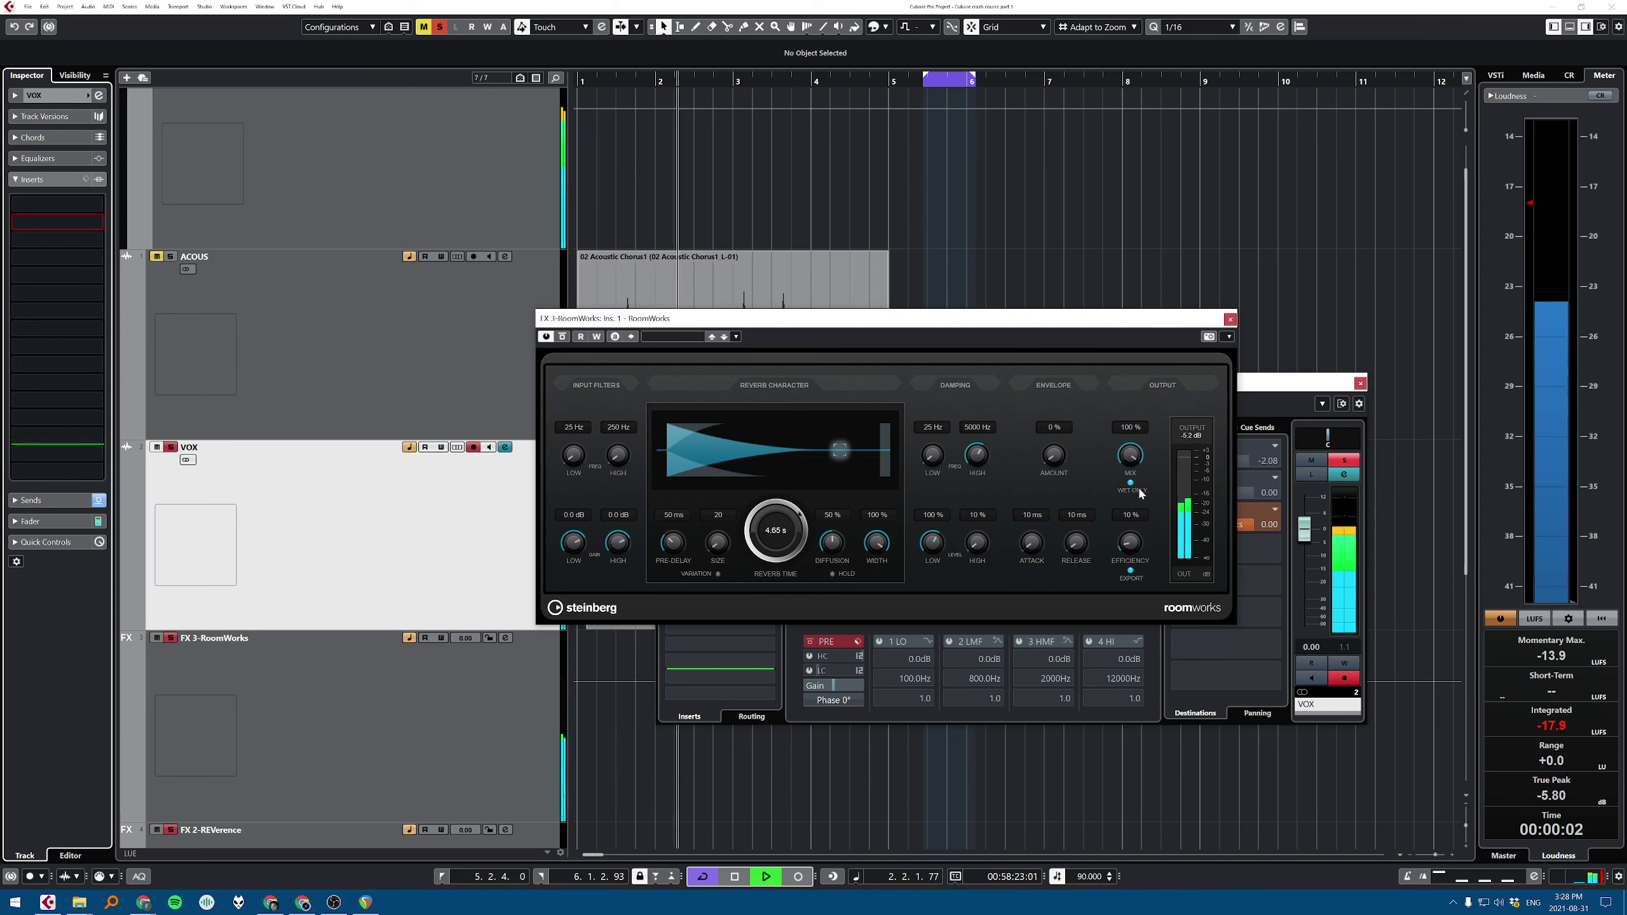
pyautogui.press('space')
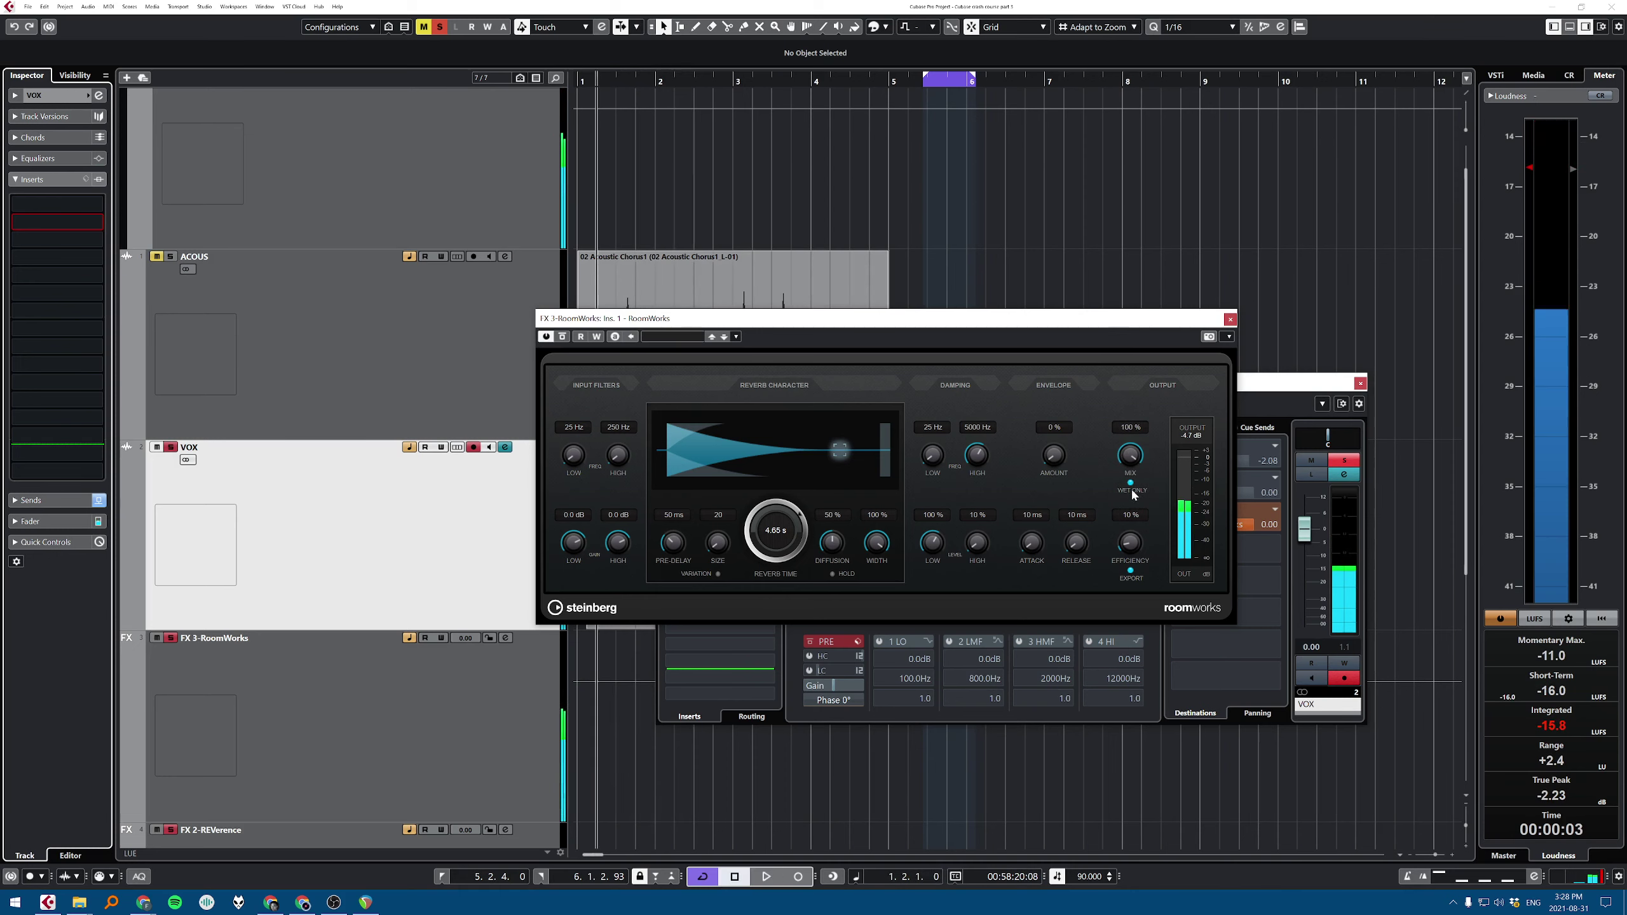
pyautogui.click(1230, 319)
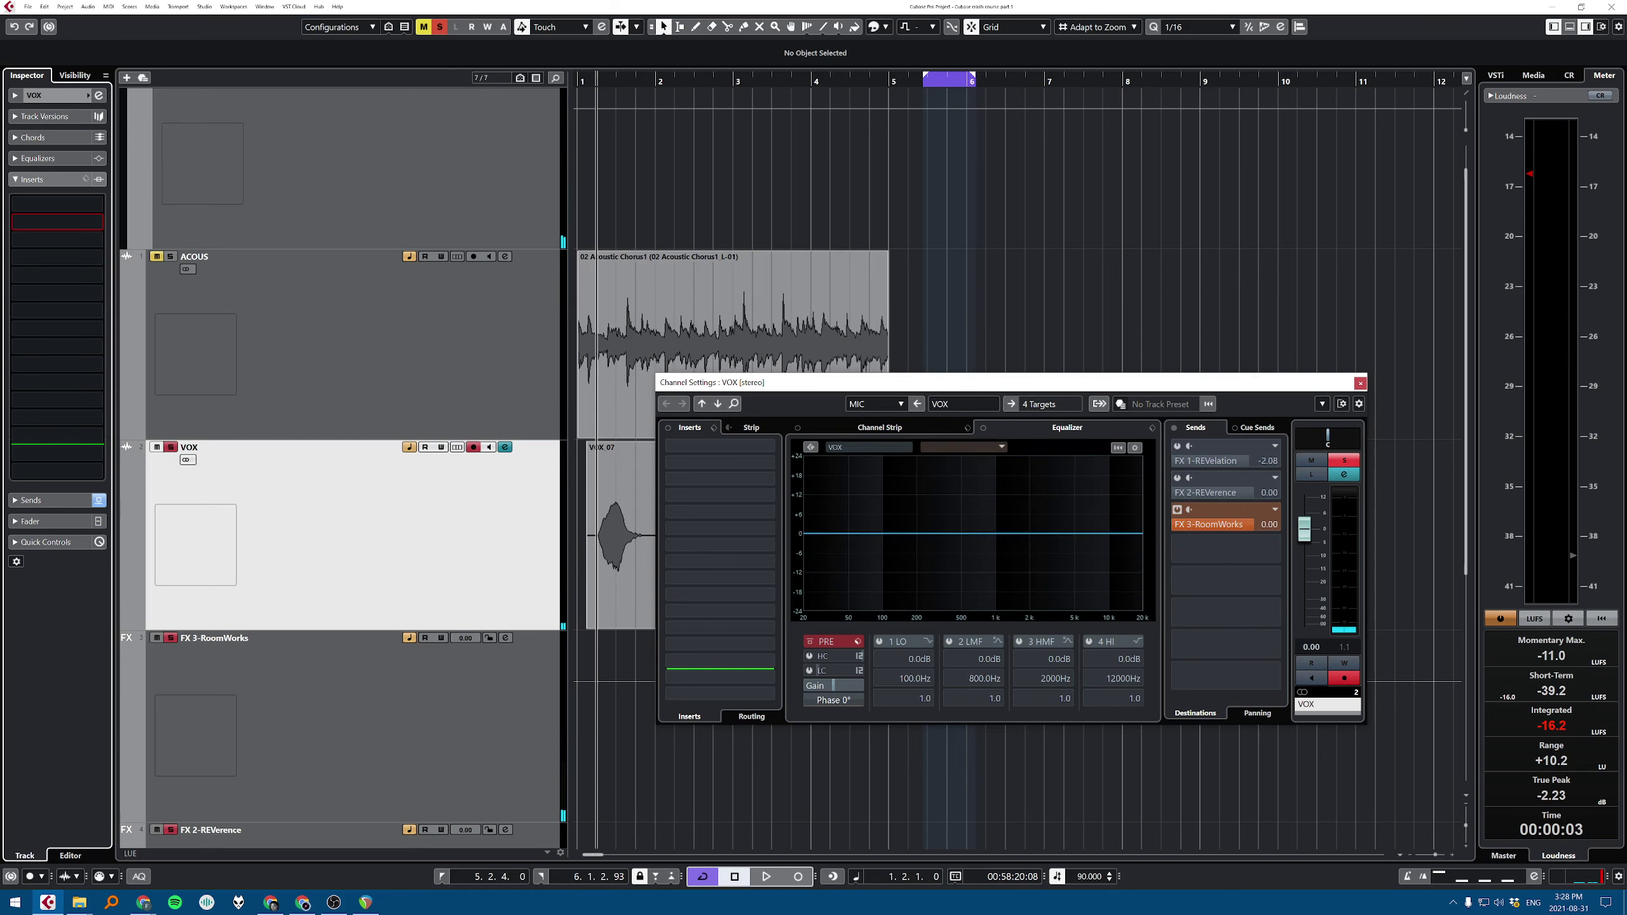
pyautogui.hotkey('alt', 'Tab')
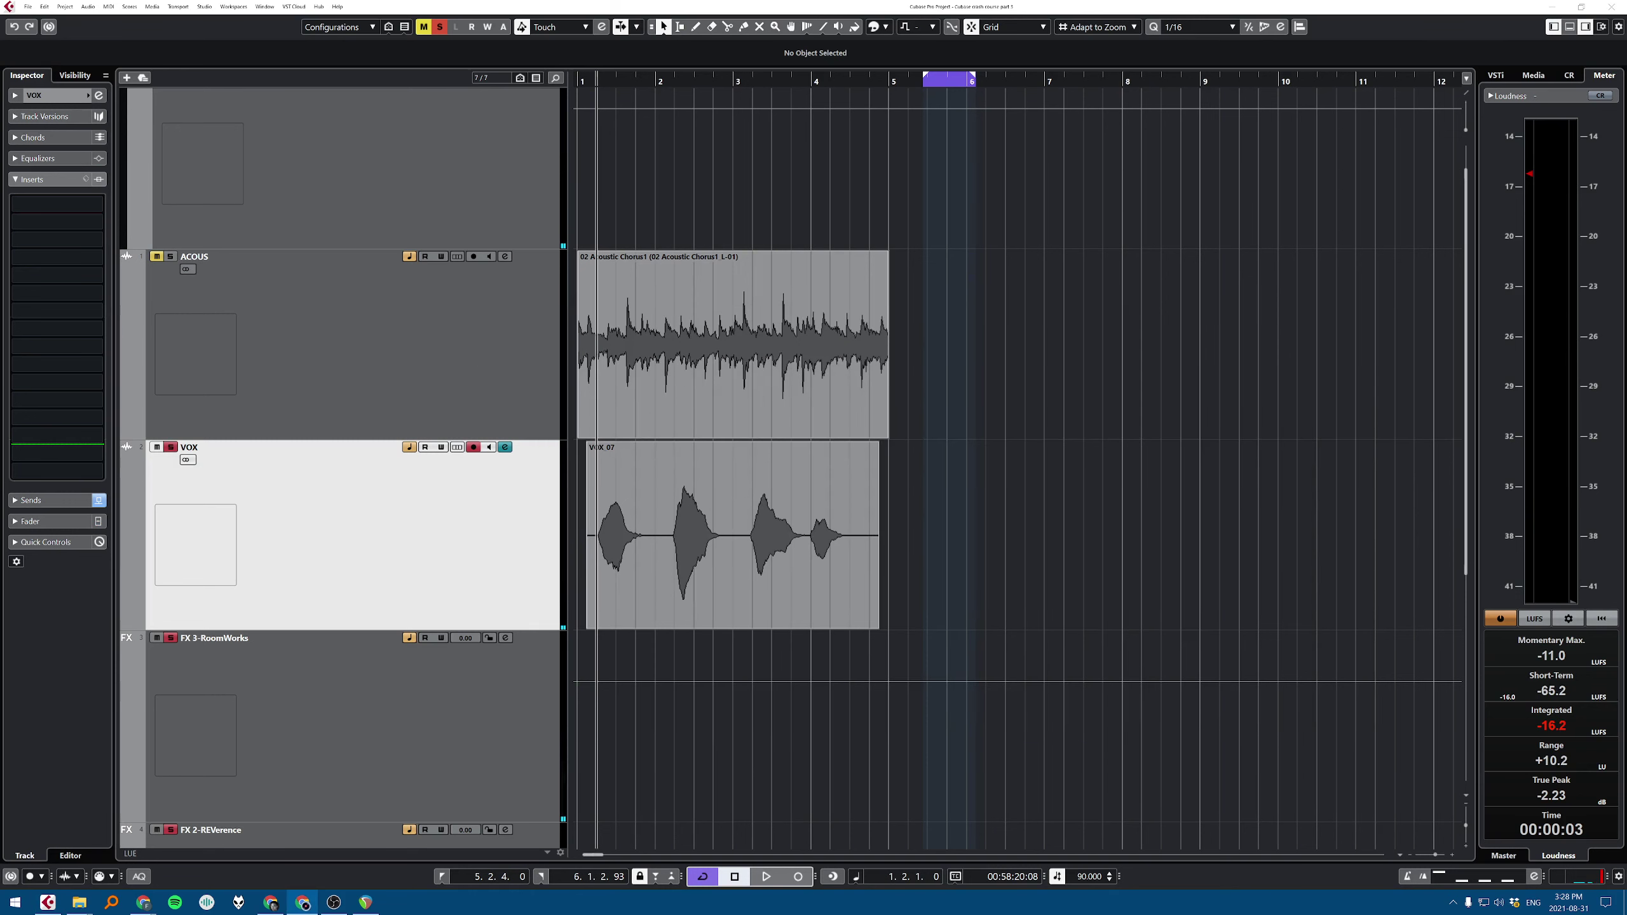
pyautogui.hotkey('alt', 'Tab')
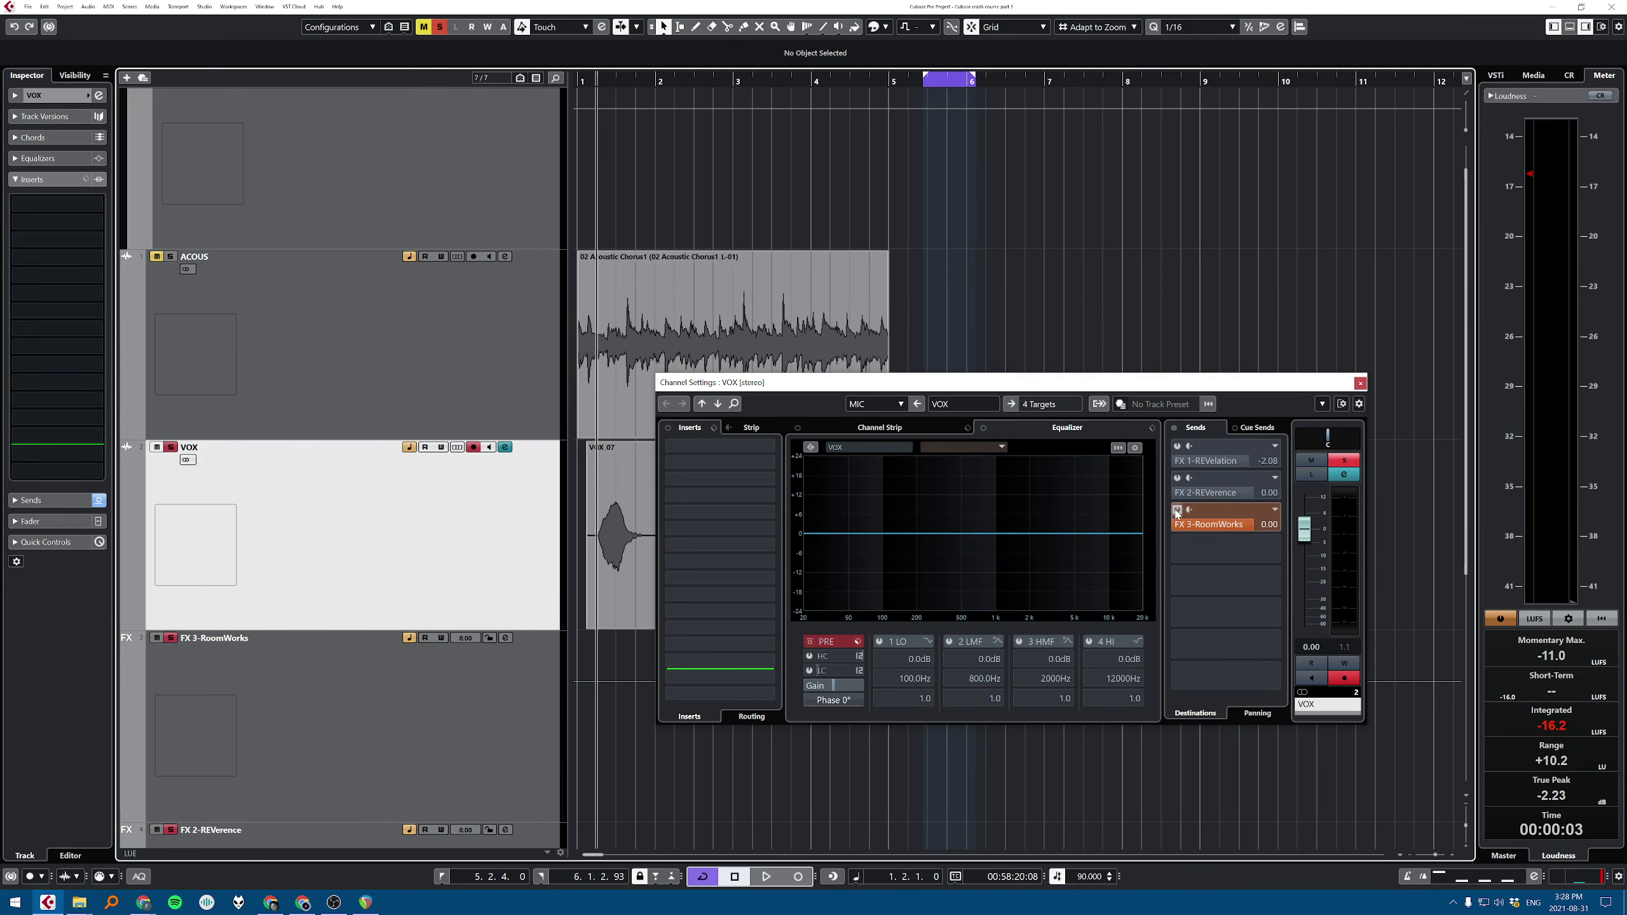
# Step: Unmute and solo the ACOUS track, and close its channel settings
pyautogui.click(526, 320)
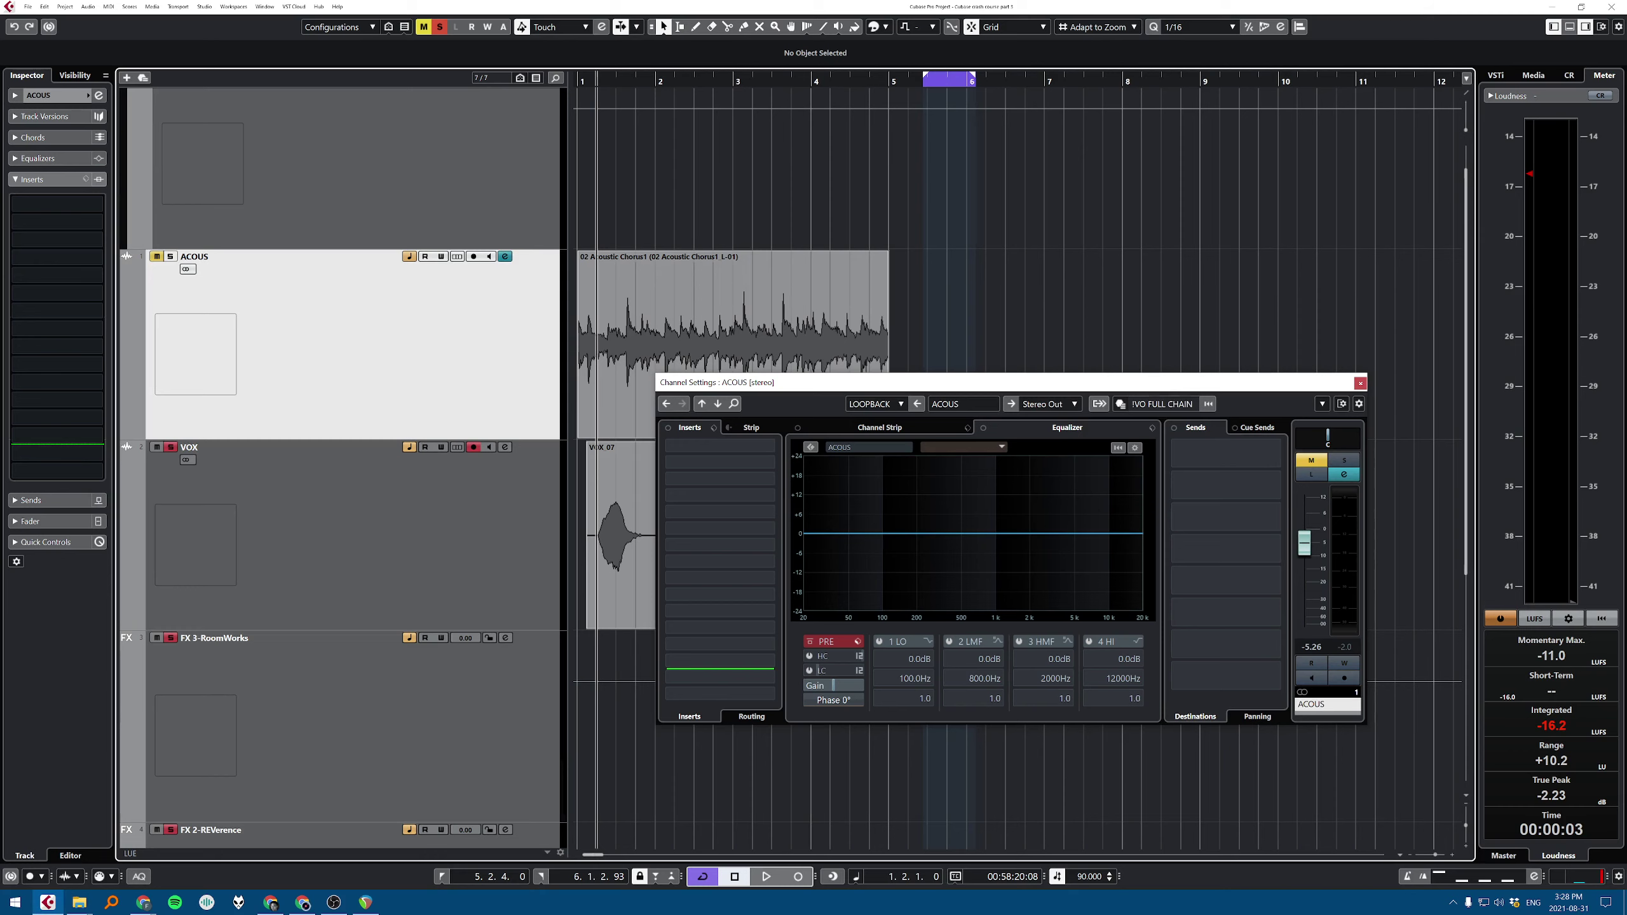
pyautogui.click(157, 256)
pyautogui.click(171, 256)
pyautogui.click(90, 221)
pyautogui.click(389, 325)
pyautogui.click(504, 256)
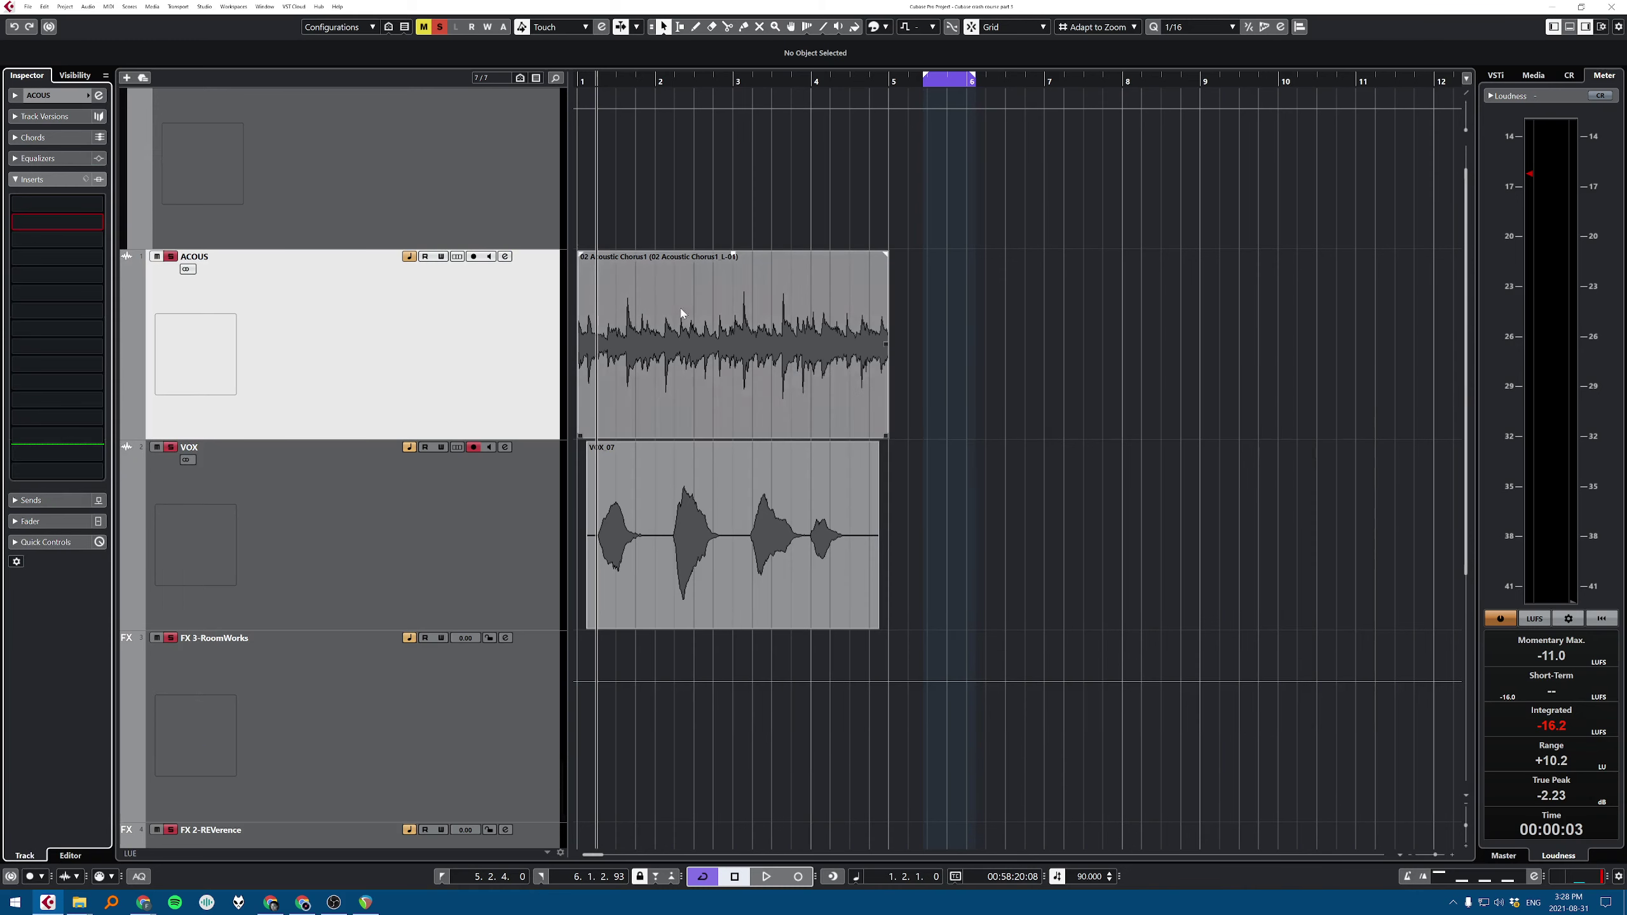
# Step: Insert REVerence in the second insert slot of the ACOUS track
pyautogui.click(95, 221)
pyautogui.write('revere')
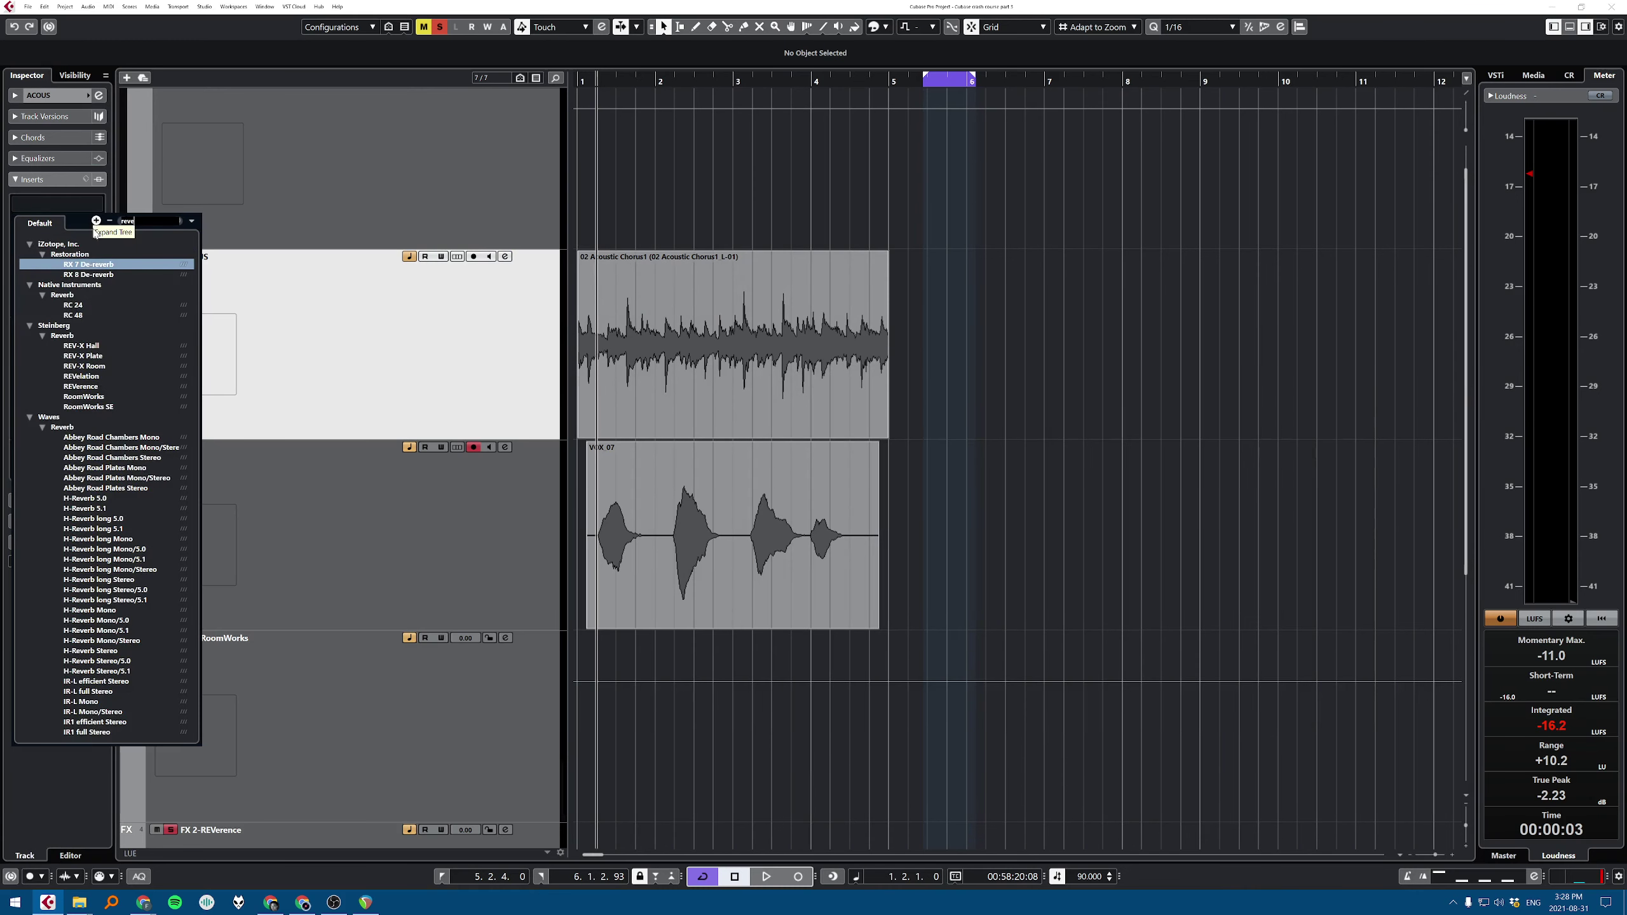
pyautogui.click(98, 264)
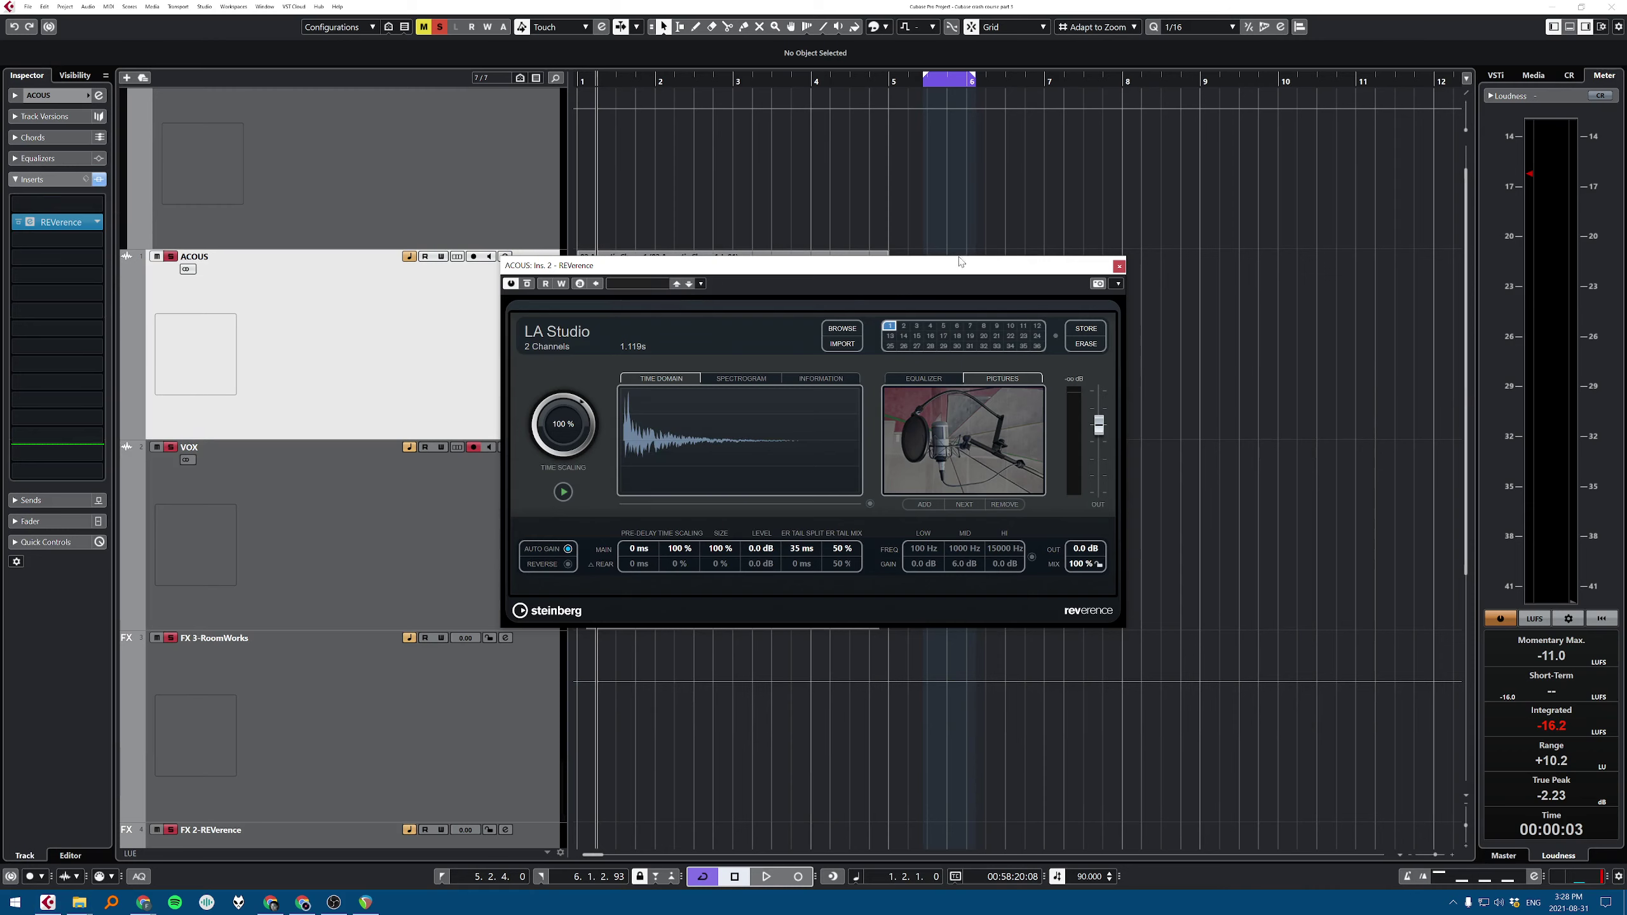
# Step: Take the VOX track out of solo and play ACOUS through REVerence
pyautogui.click(320, 585)
pyautogui.press('s')
pyautogui.click(449, 374)
pyautogui.press('space')
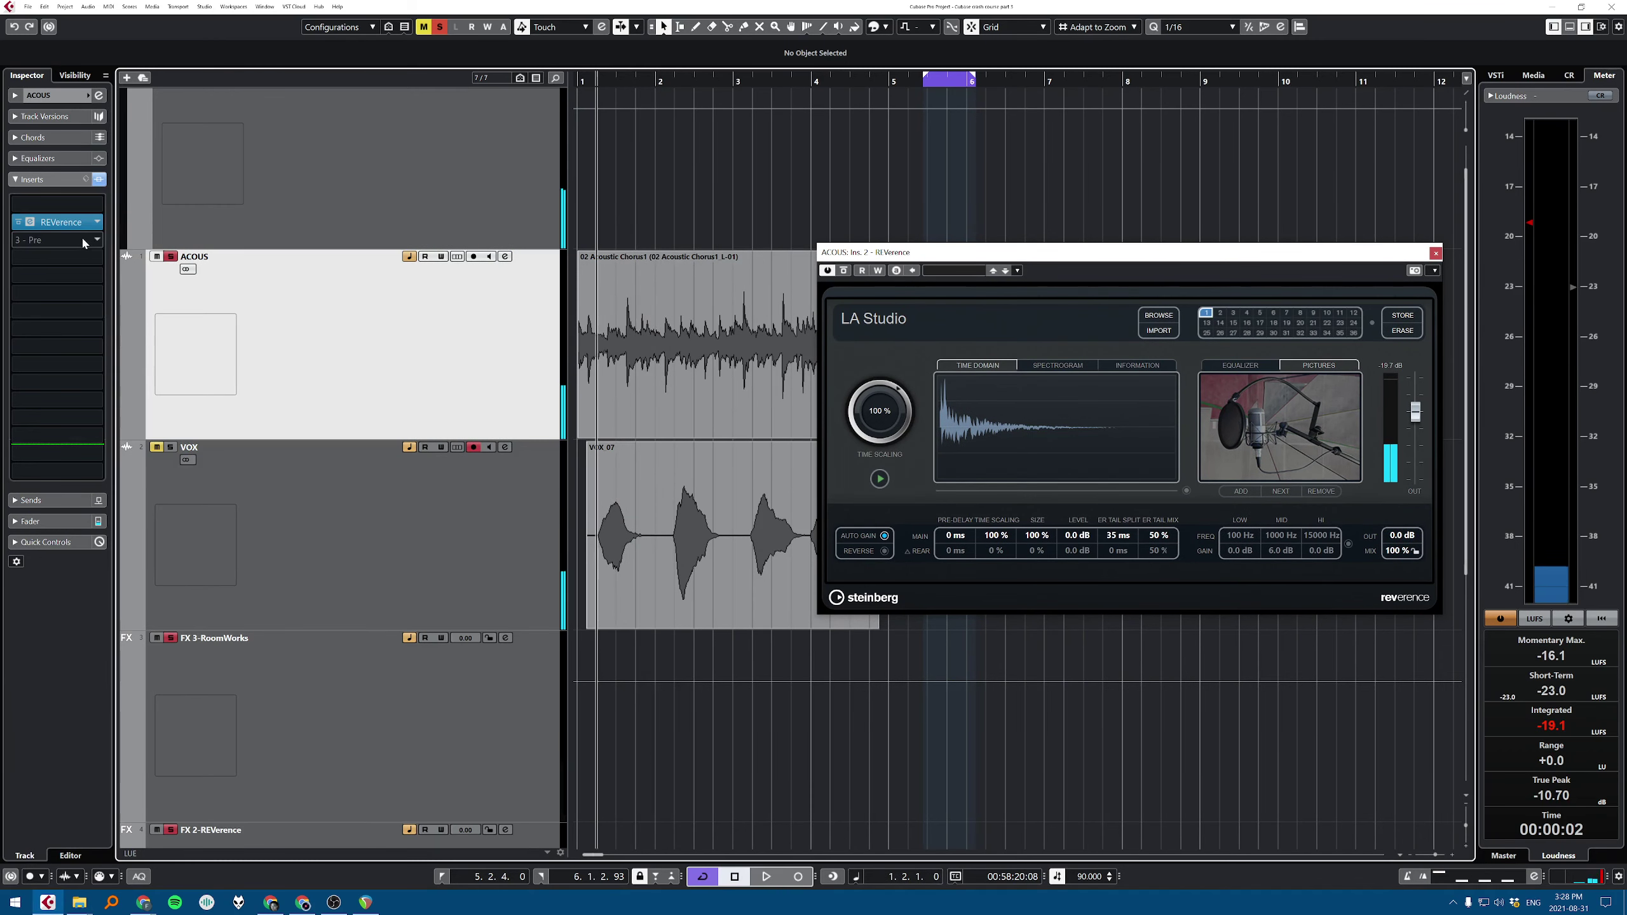
# Step: Set the mix of REVerence on ACOUS to 61% and audition it
pyautogui.moveTo(1396, 553); pyautogui.dragTo(1396, 626)
pyautogui.press('space')
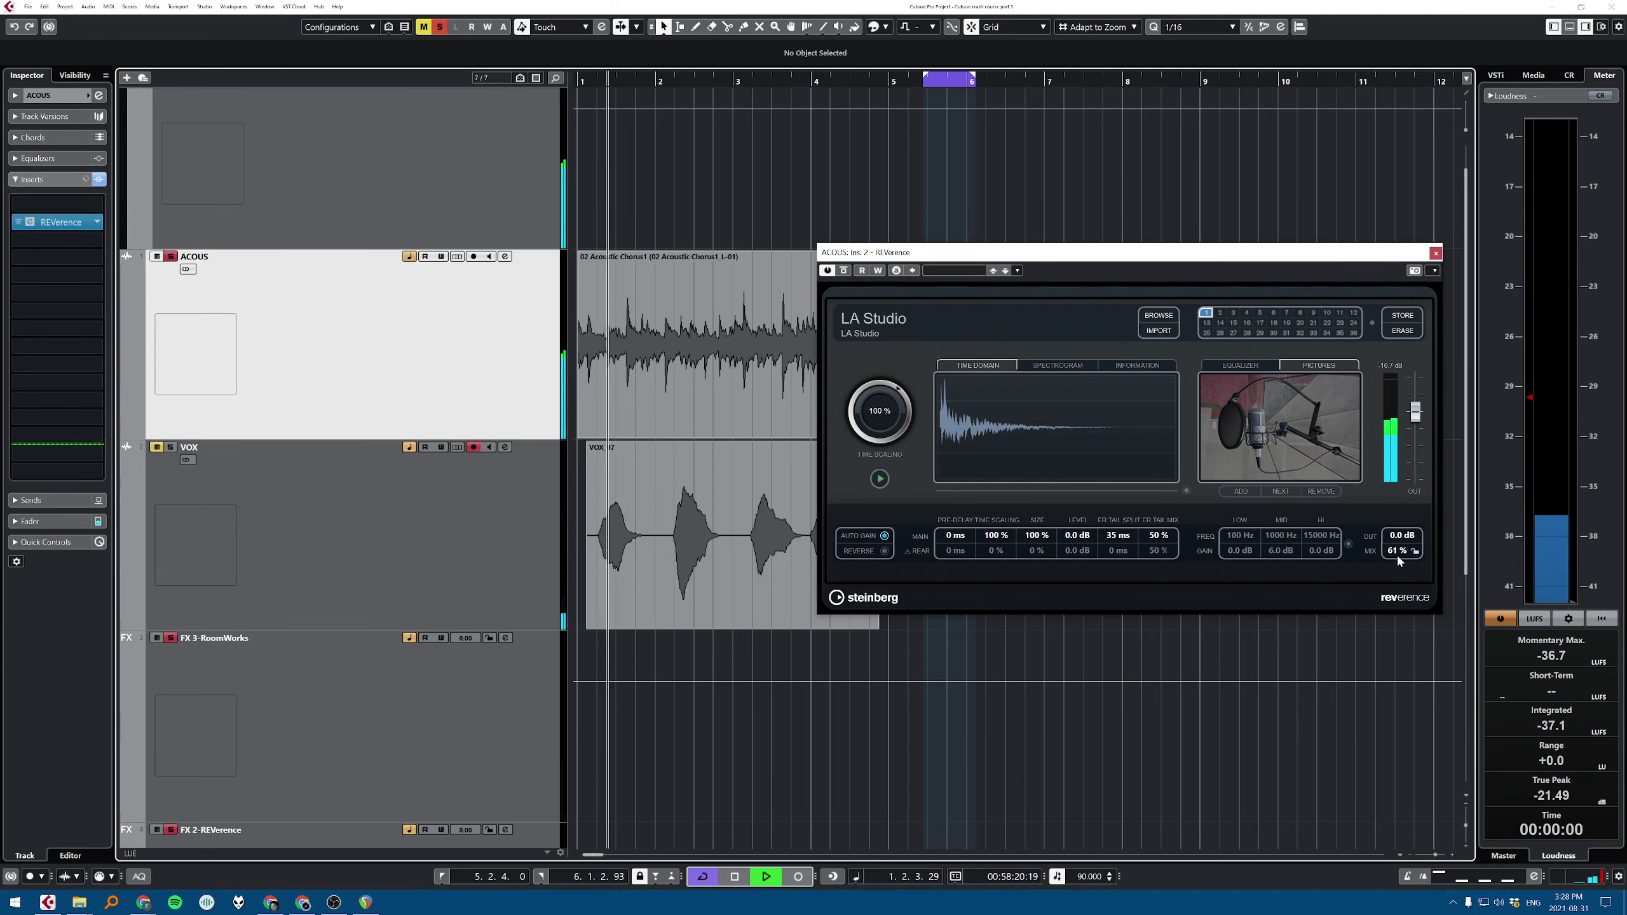
pyautogui.press('space')
# Step: Insert Imager in the ACOUS track's third insert slot and move its window beside REVerence
pyautogui.click(96, 222)
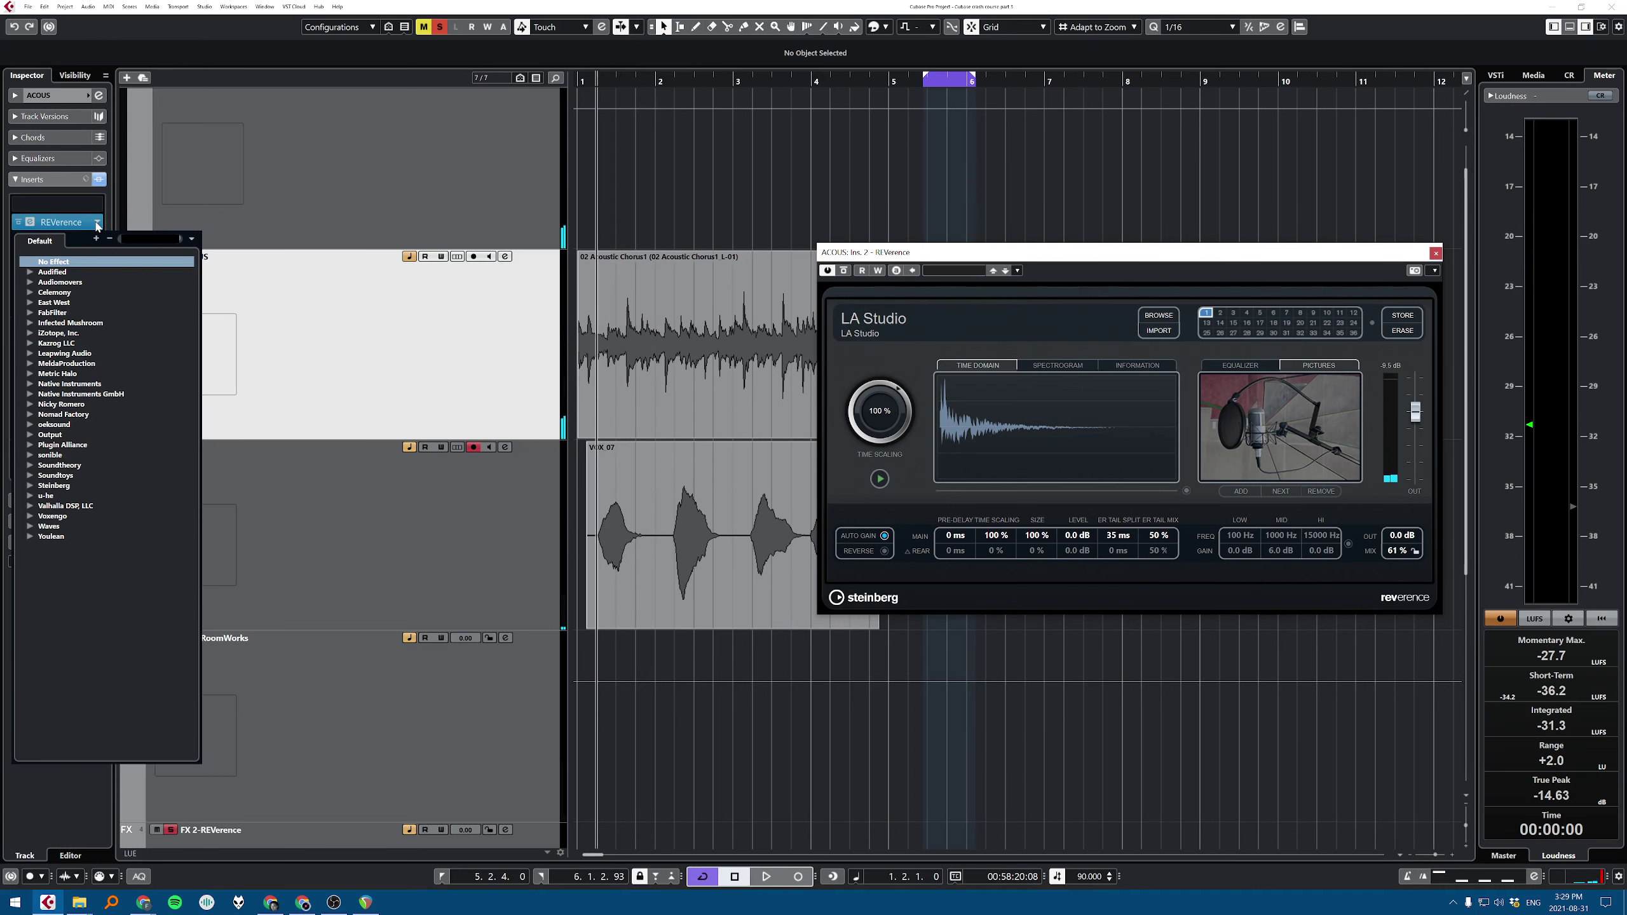
pyautogui.write('imager')
pyautogui.click(82, 286)
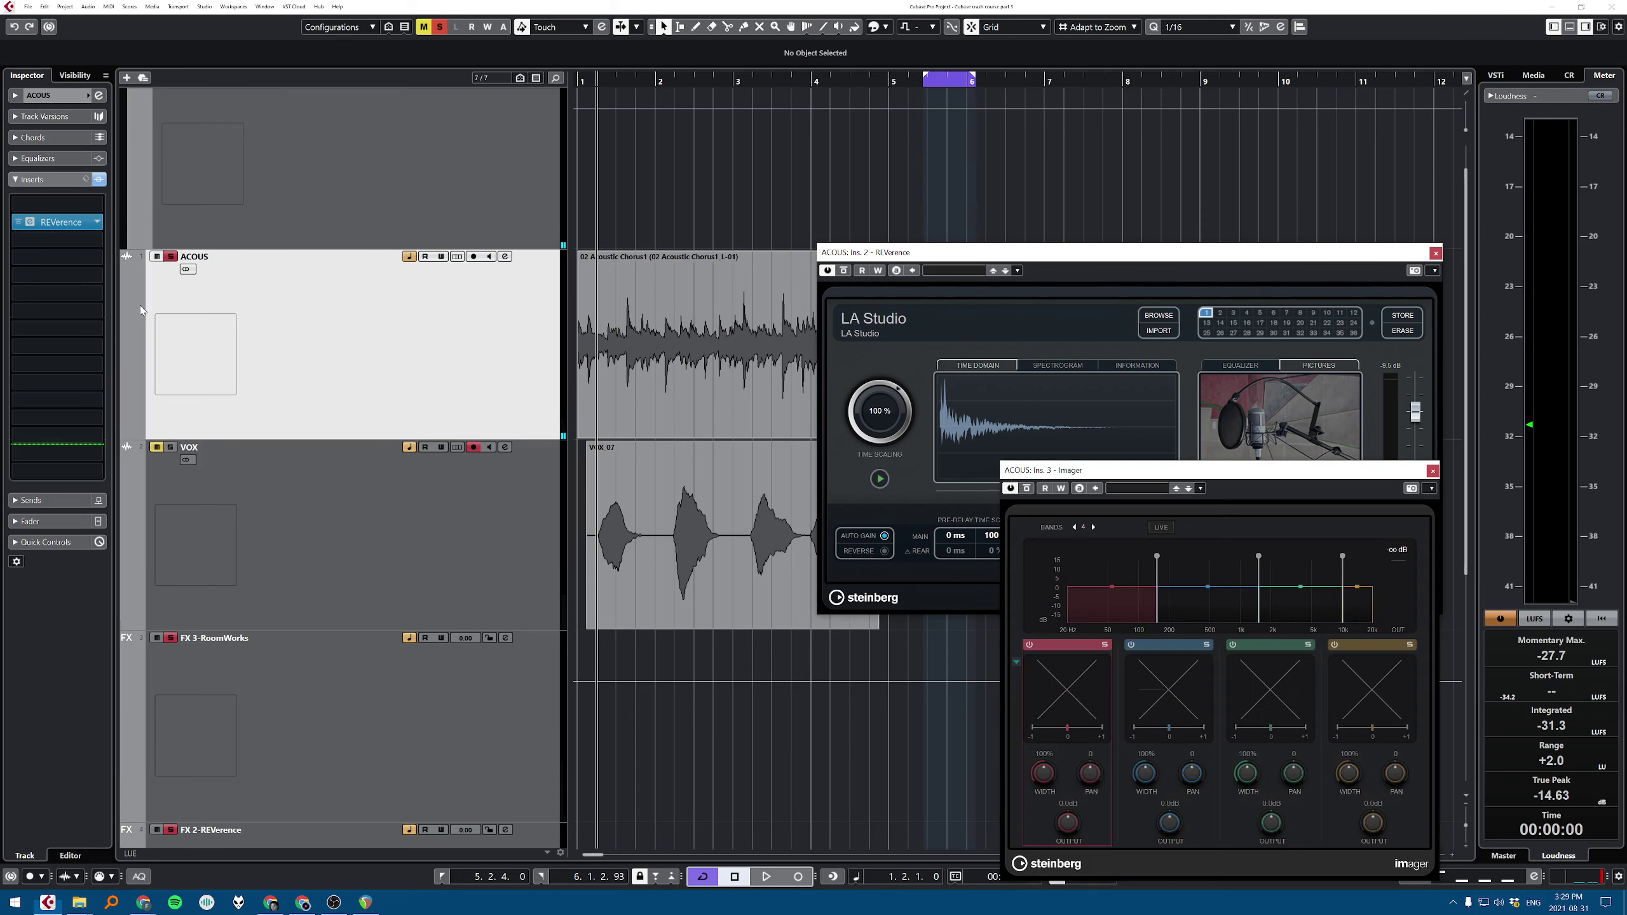
pyautogui.moveTo(1241, 483); pyautogui.dragTo(1002, 267)
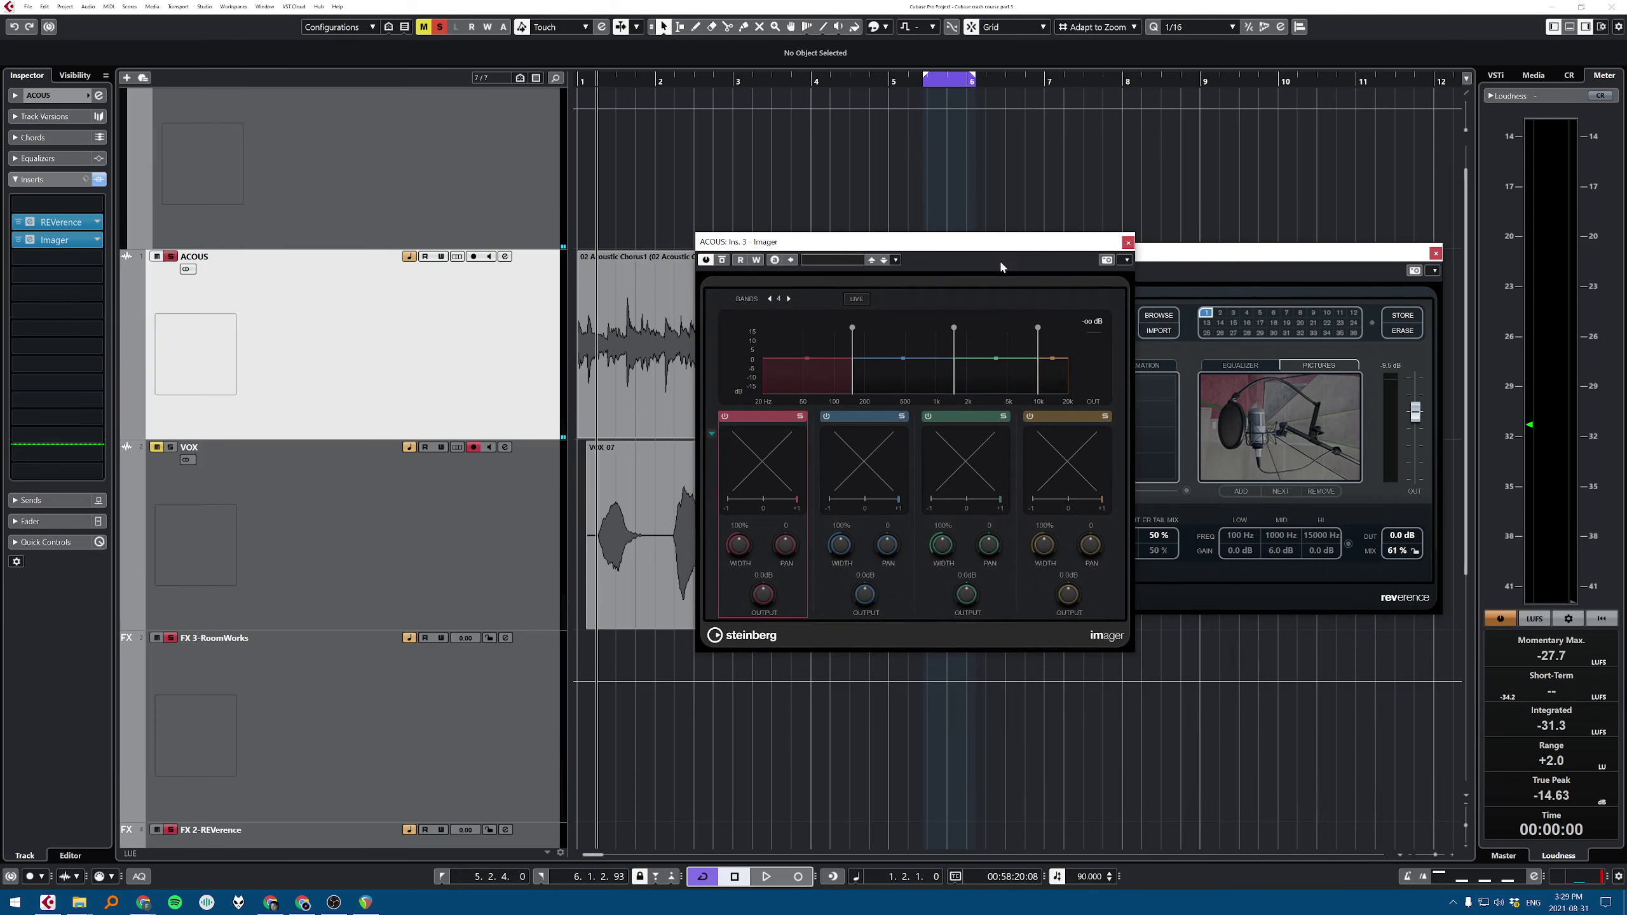
# Step: Close the REVerence window and set the width of all four Imager bands on ACOUS to 200%
pyautogui.click(1428, 256)
pyautogui.click(1436, 254)
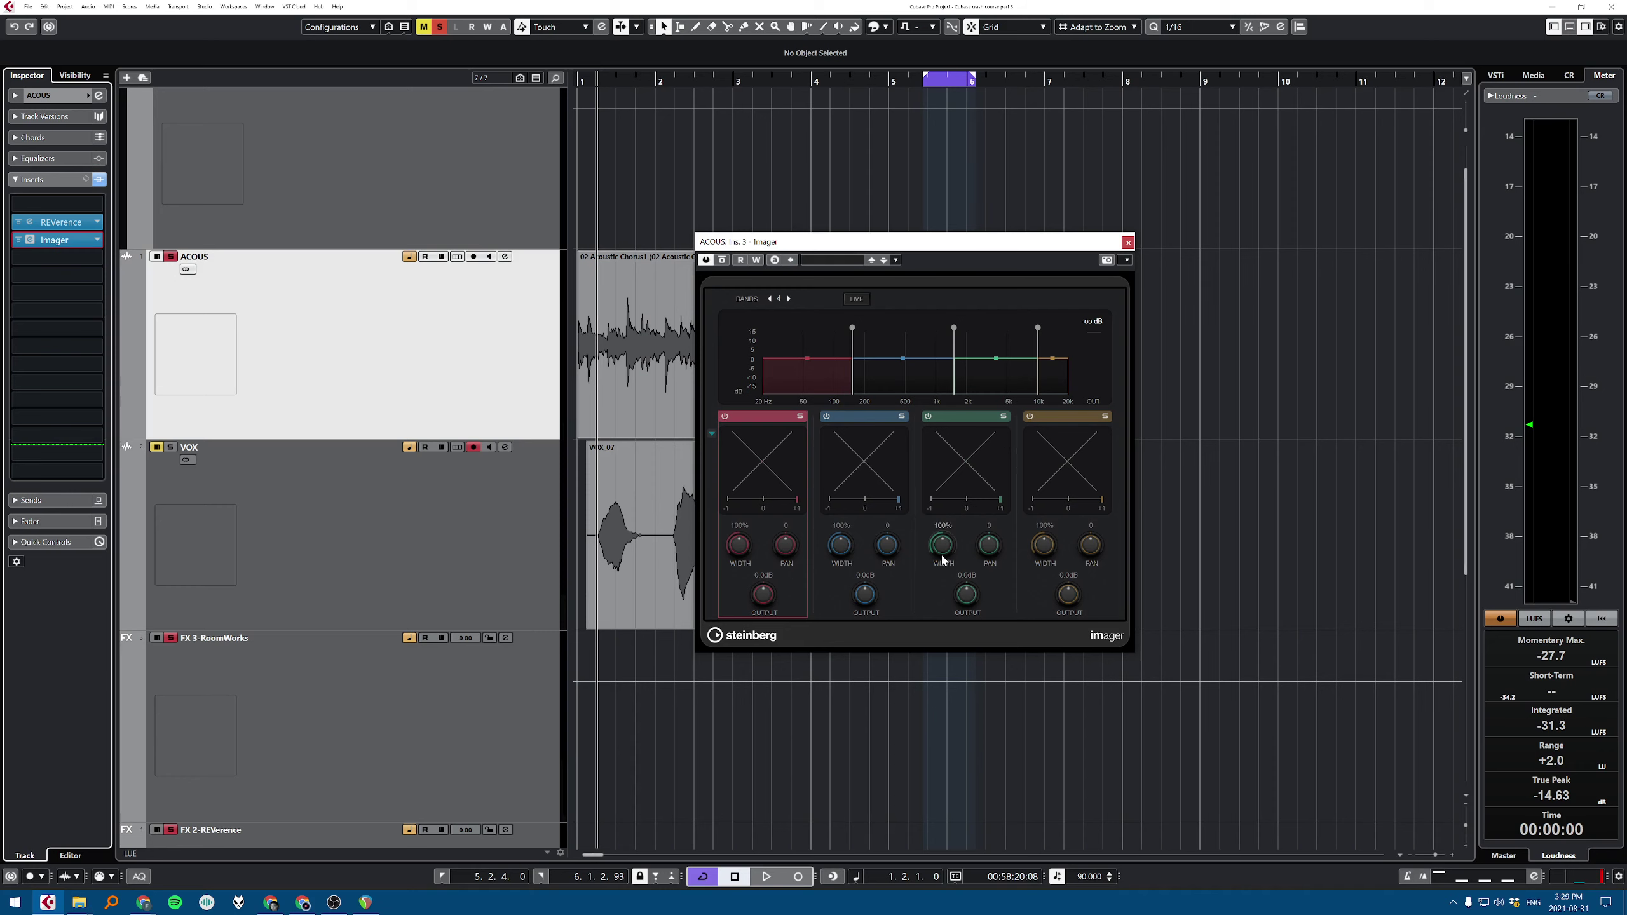
pyautogui.moveTo(944, 555); pyautogui.dragTo(973, 483)
pyautogui.moveTo(1048, 548); pyautogui.dragTo(1053, 481)
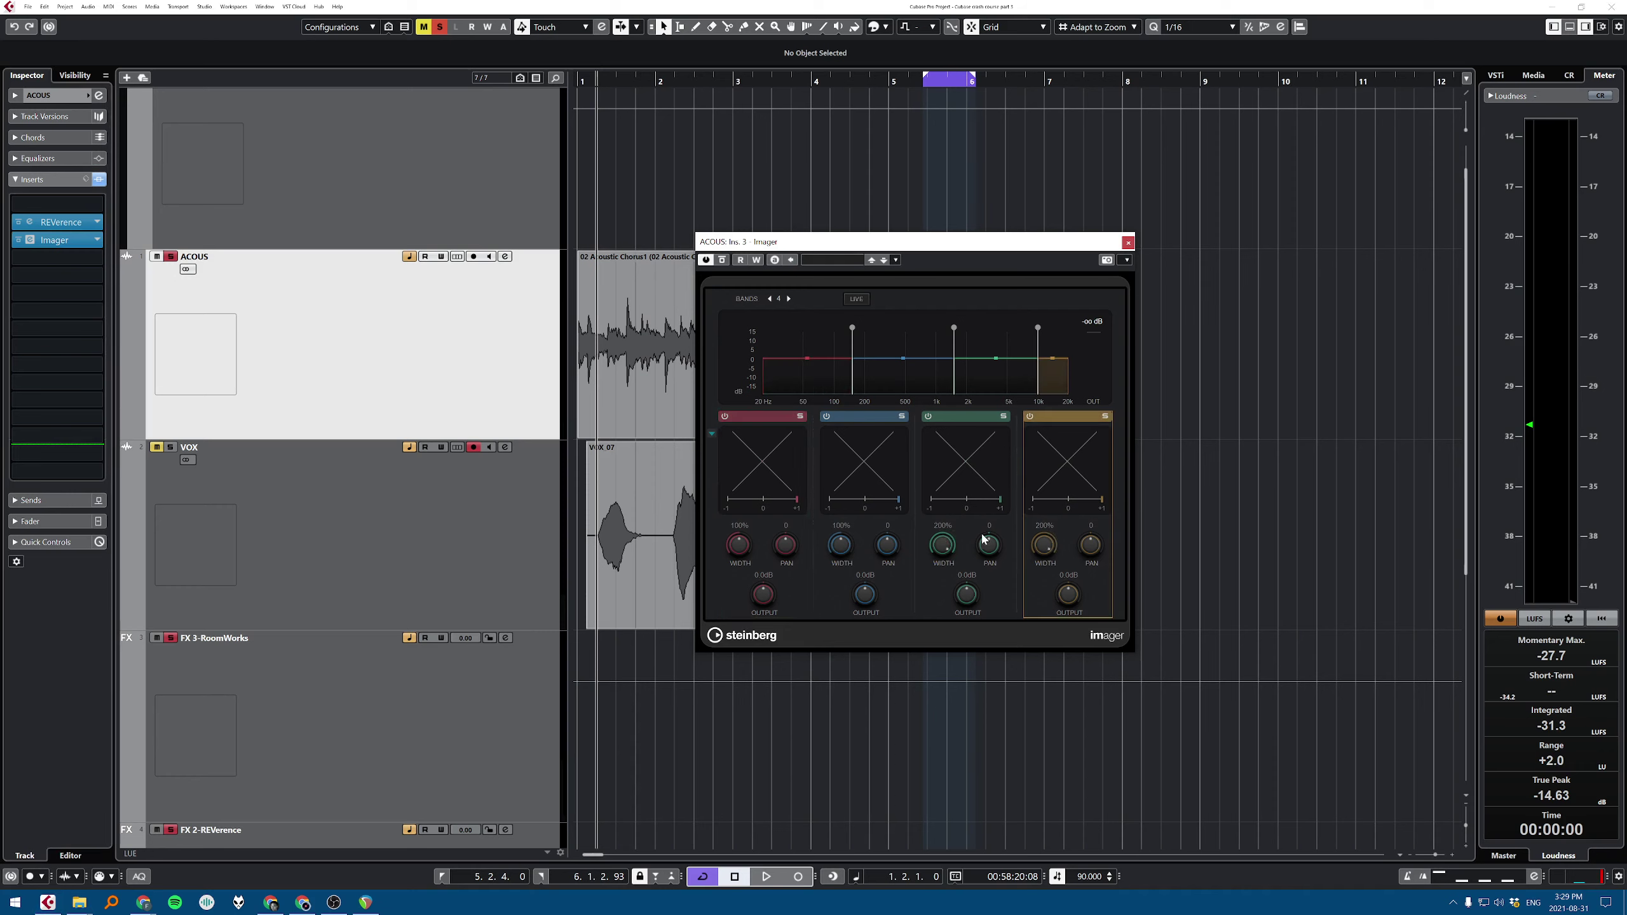
pyautogui.moveTo(843, 546); pyautogui.dragTo(851, 482)
pyautogui.moveTo(741, 548); pyautogui.dragTo(762, 479)
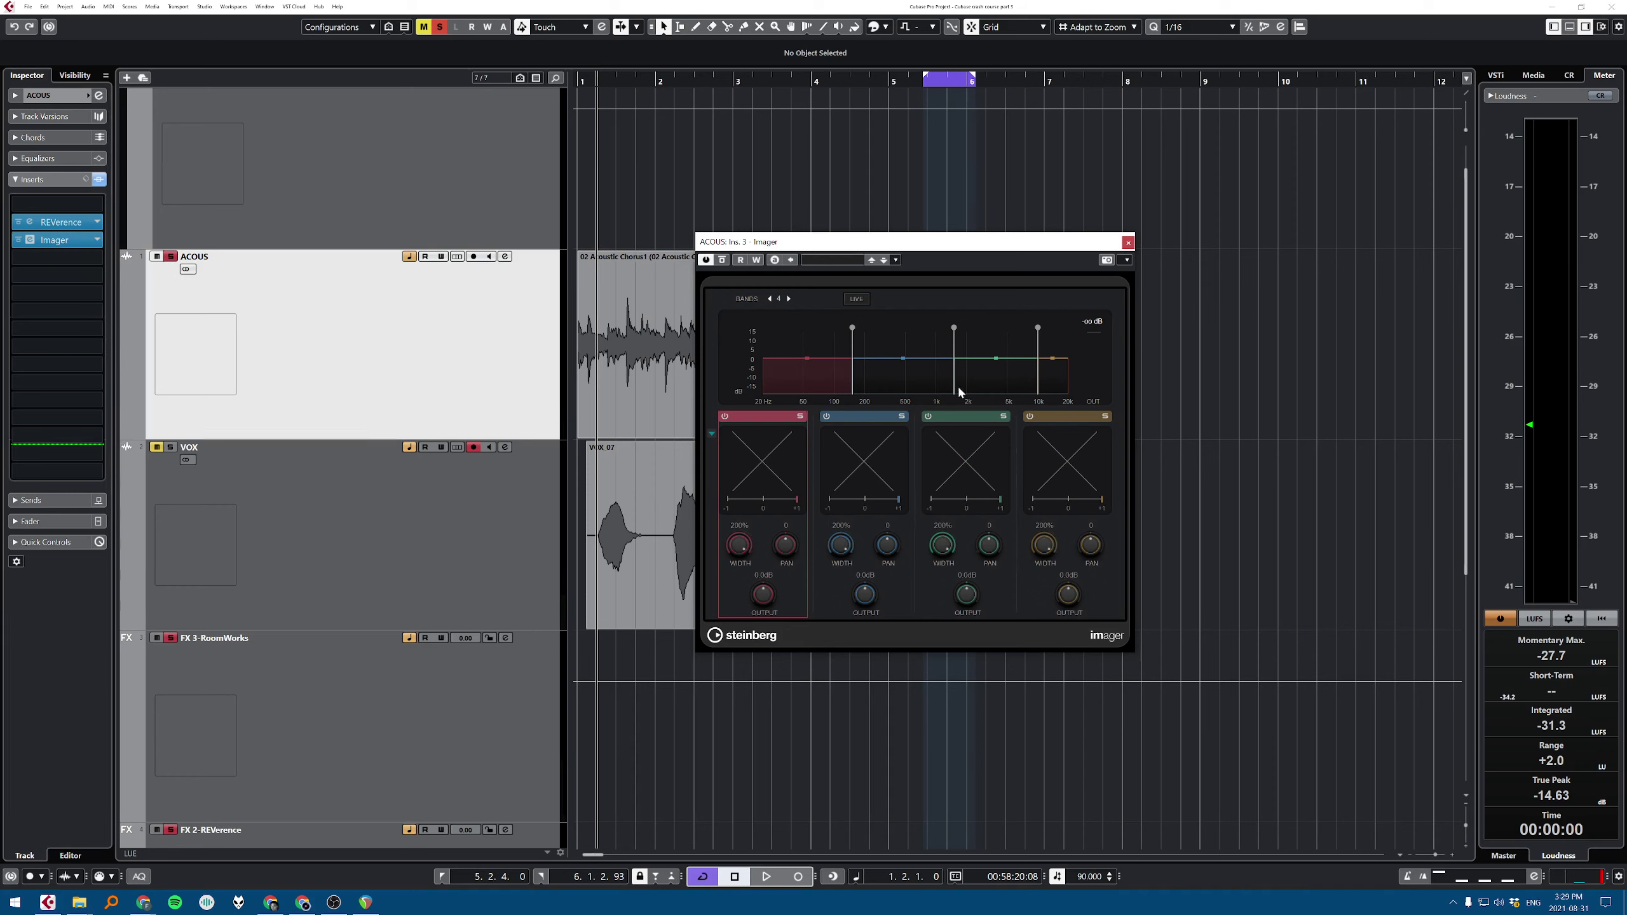
# Step: Play ACOUS and compare the sound with Imager bypassed and active
pyautogui.press('space')
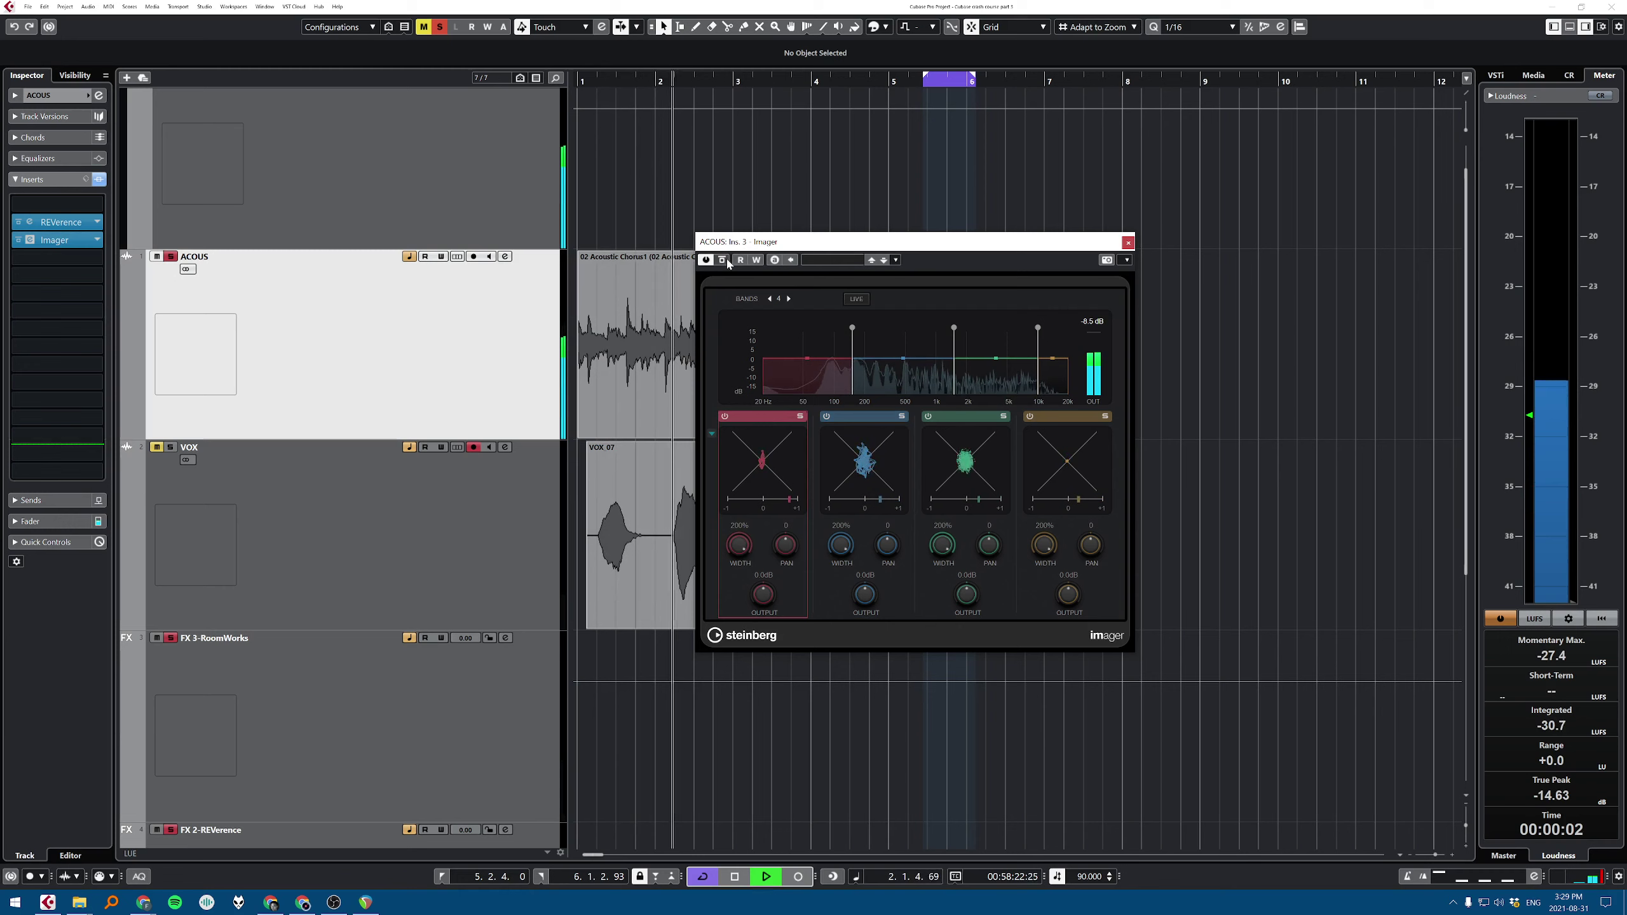
pyautogui.click(722, 260)
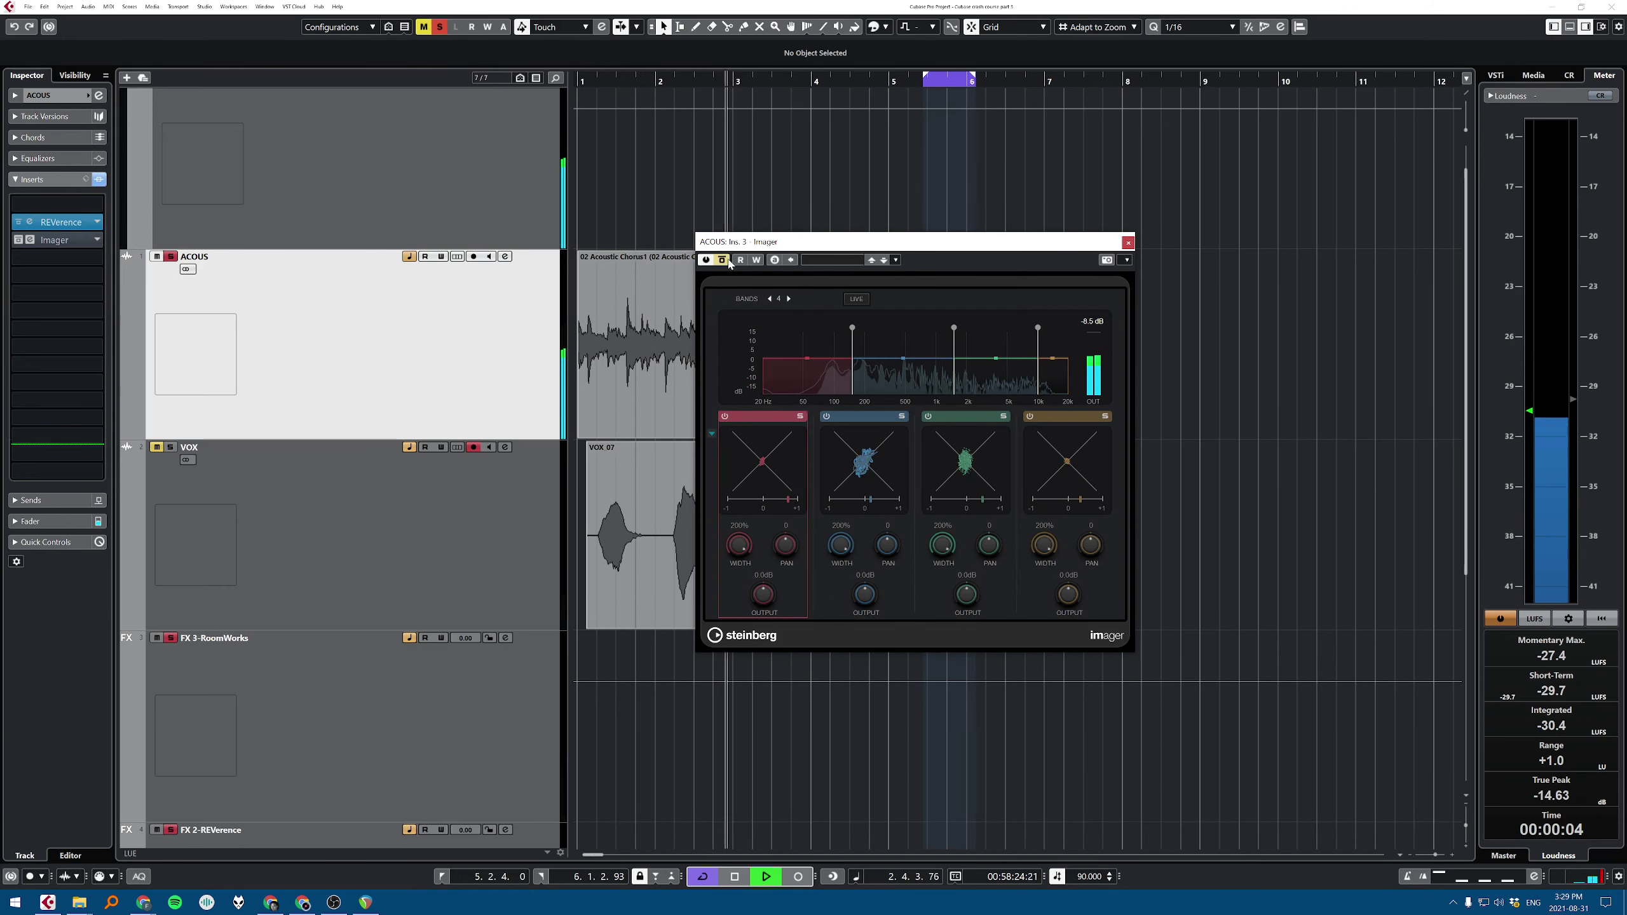
pyautogui.click(728, 261)
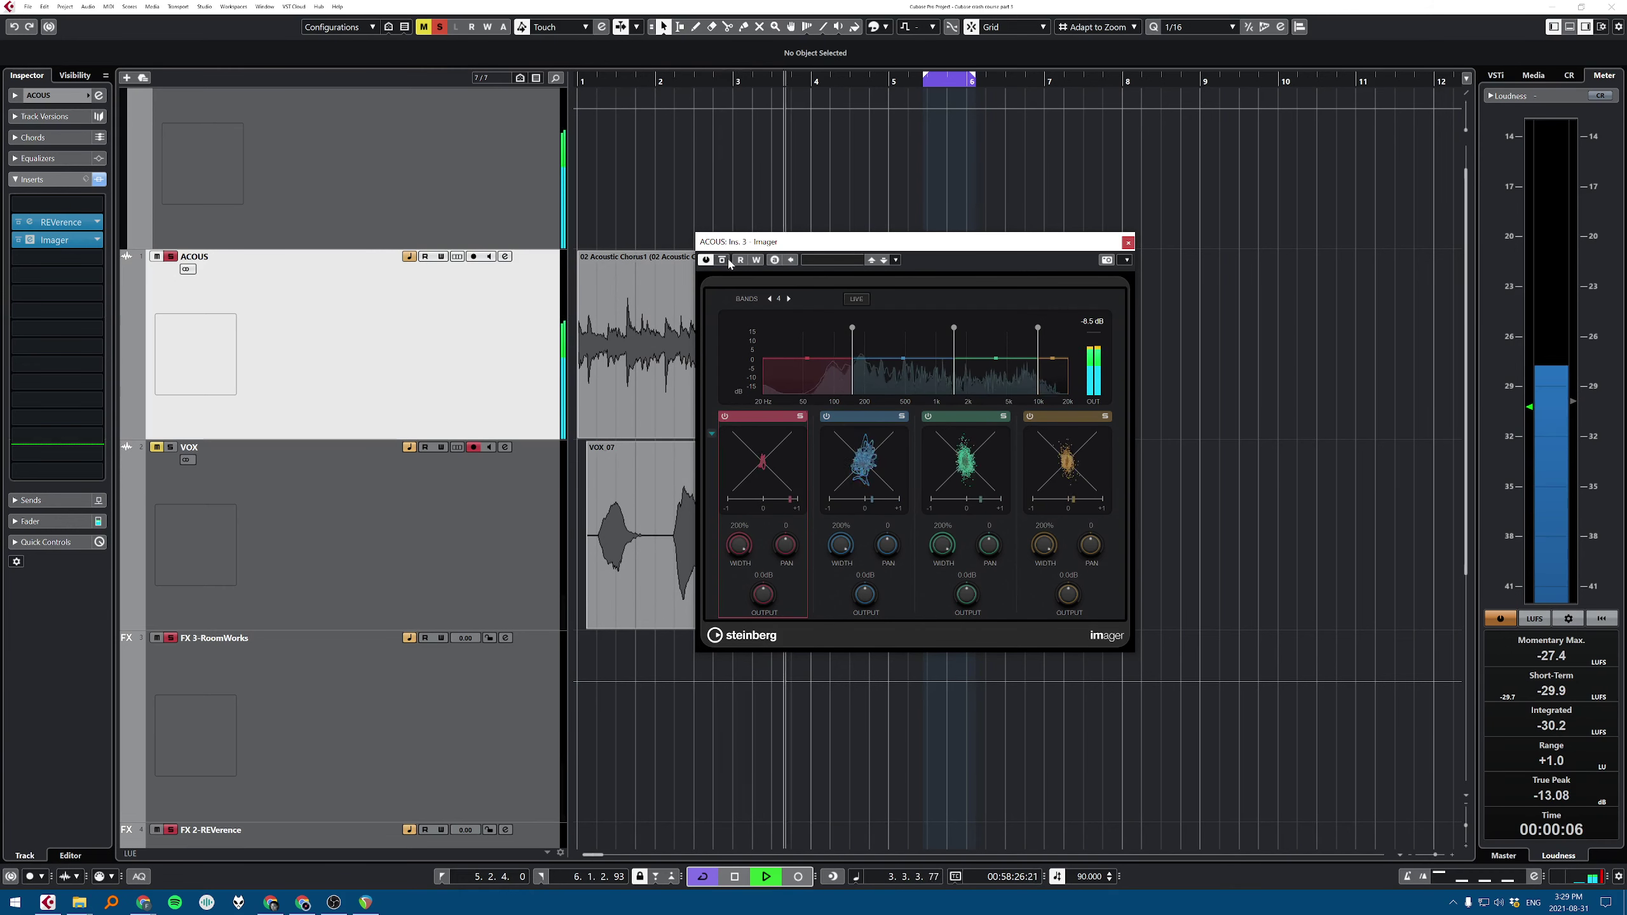
pyautogui.press('space')
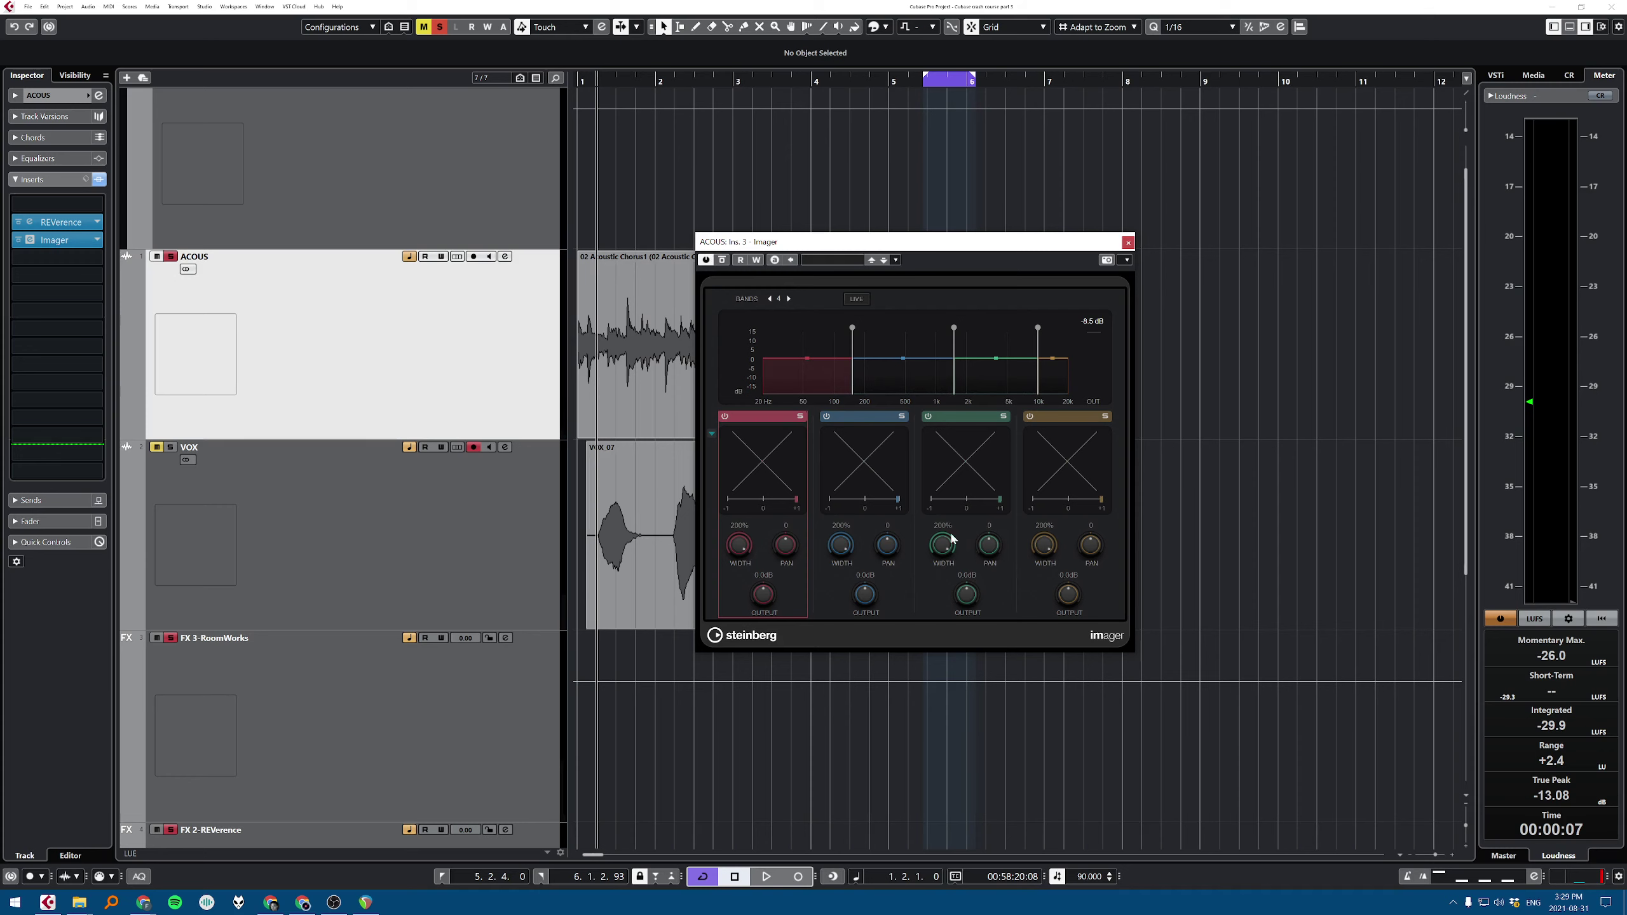
# Step: Step Imager's band count down to one and restore it to four
pyautogui.click(769, 299)
pyautogui.click(769, 299)
pyautogui.click(789, 299)
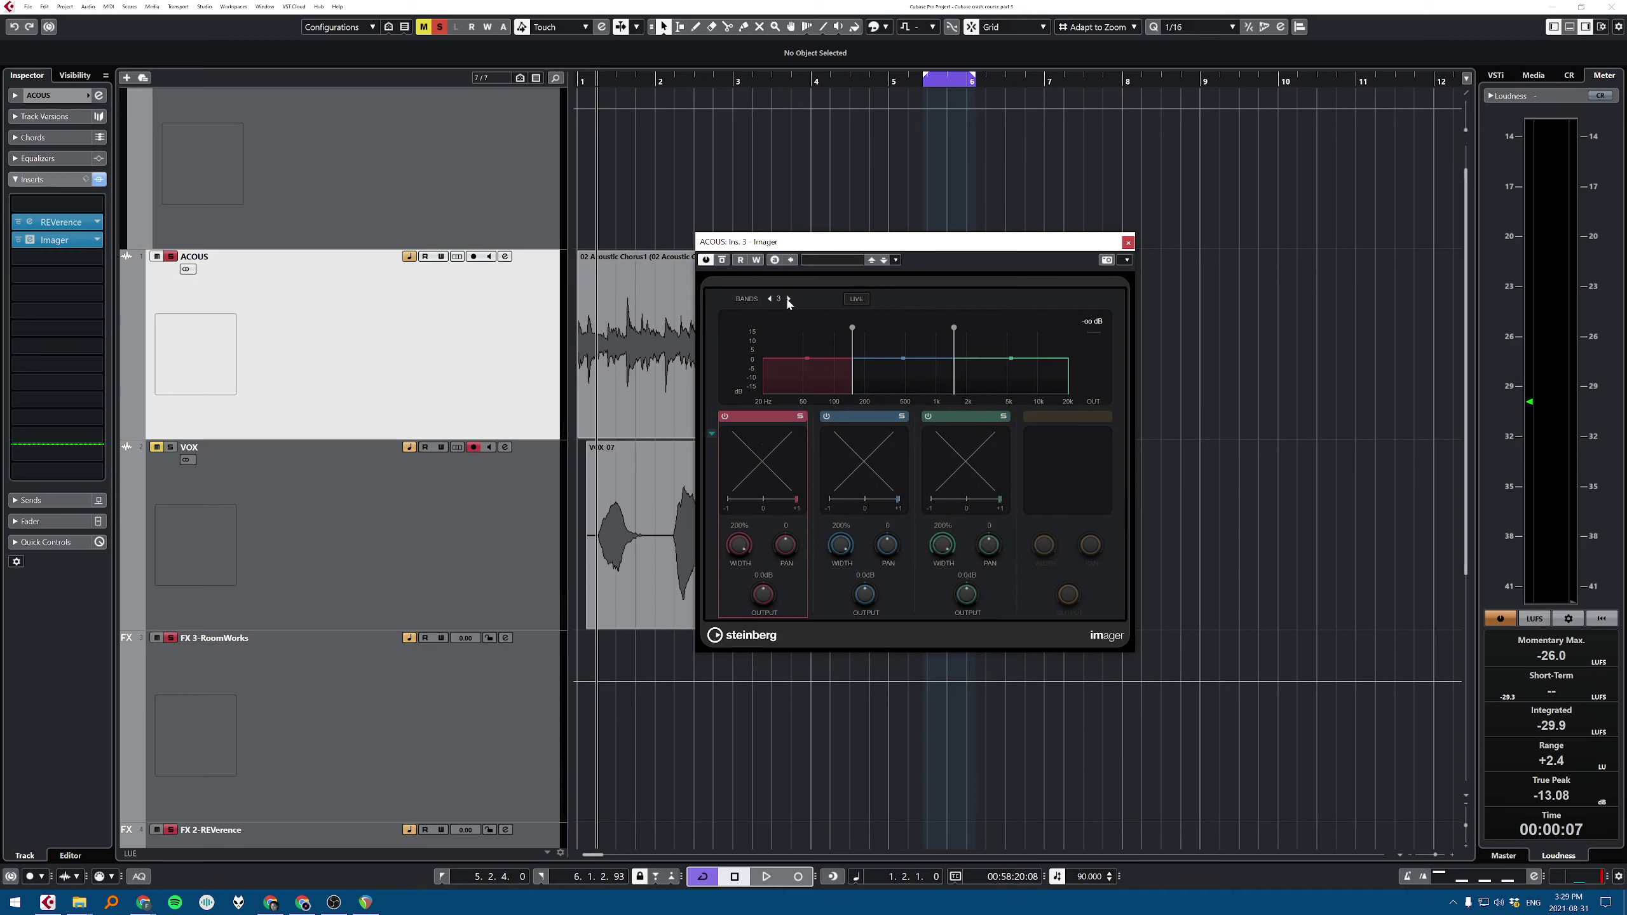
pyautogui.click(770, 299)
pyautogui.click(770, 299)
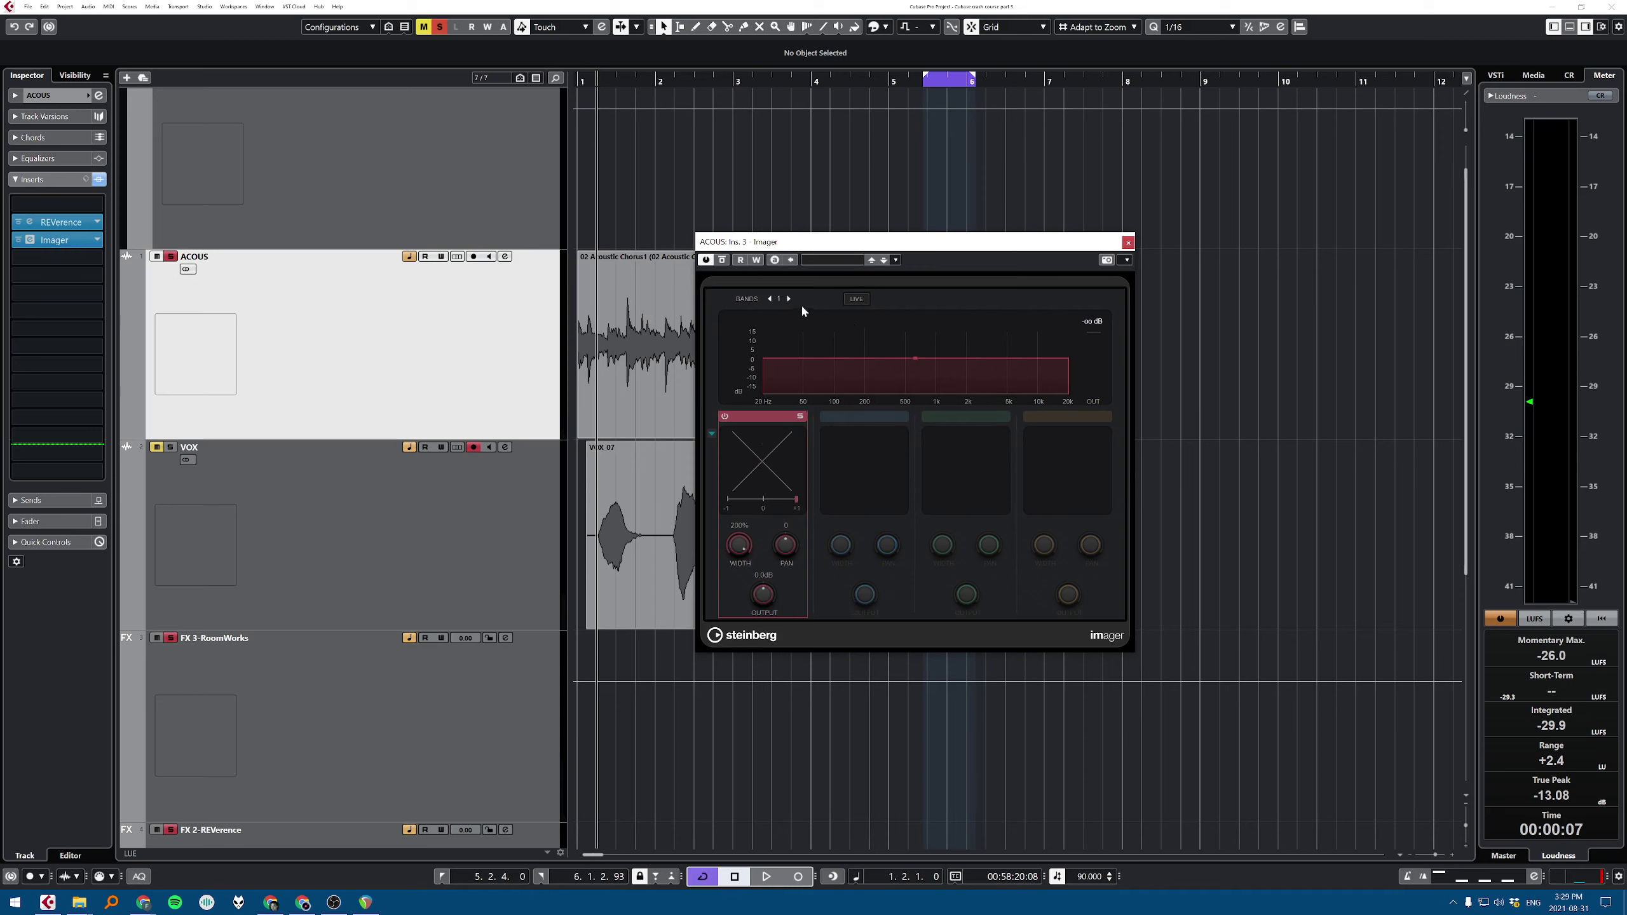
pyautogui.click(789, 299)
pyautogui.click(789, 299)
pyautogui.click(789, 299)
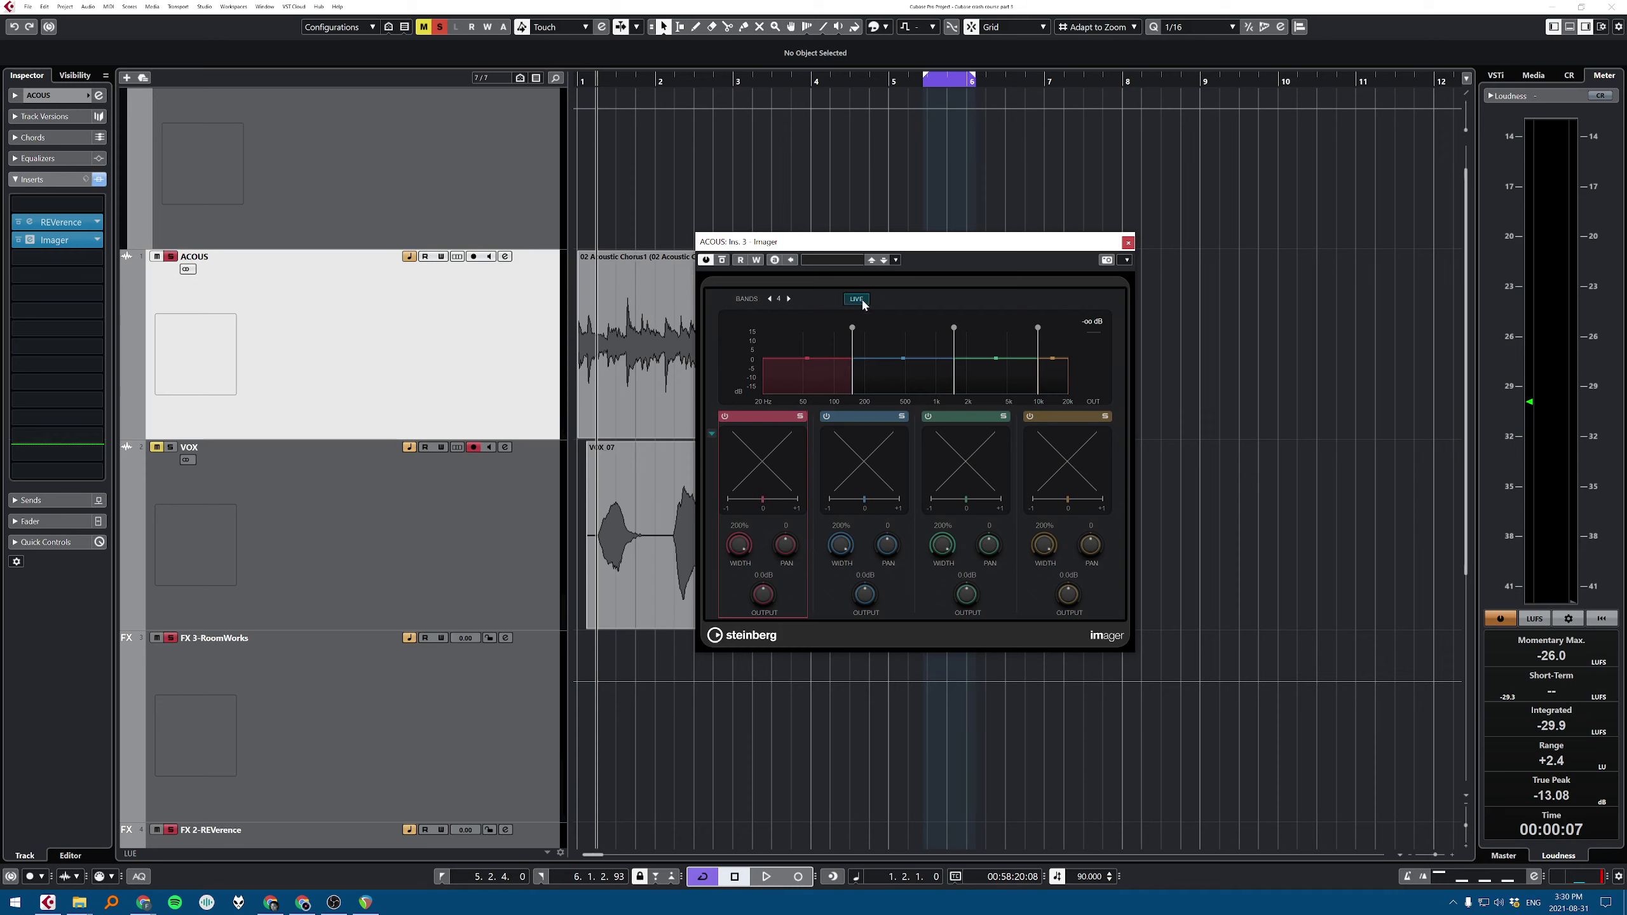
# Step: Close Imager and clear both REVerence and Imager from the ACOUS track's inserts
pyautogui.click(1129, 241)
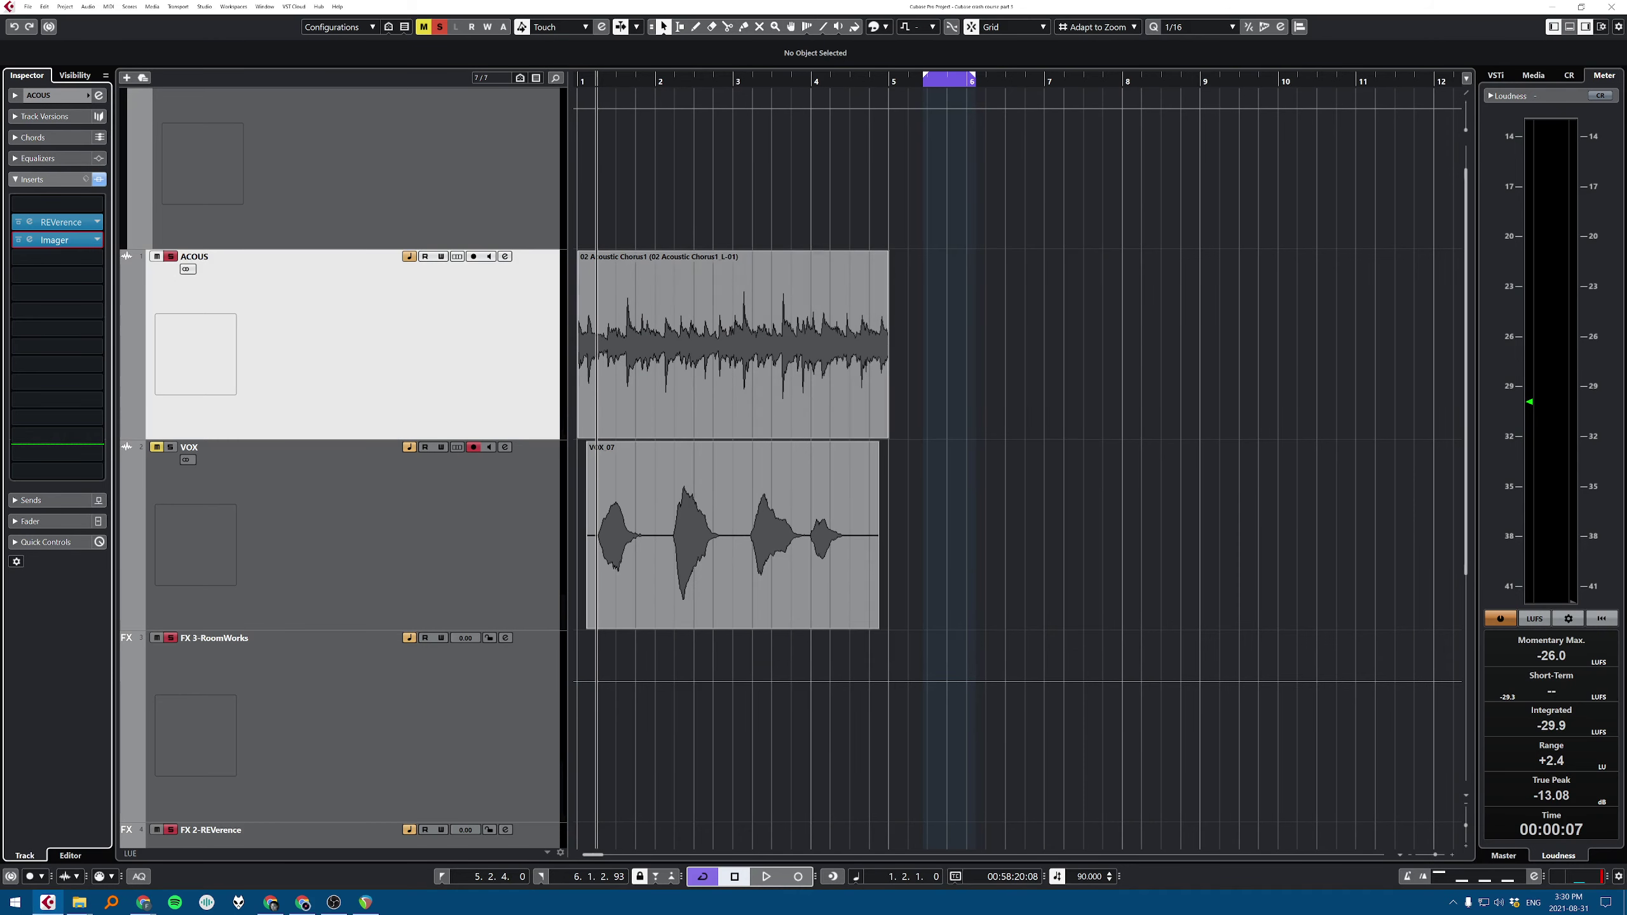
pyautogui.moveTo(54, 241); pyautogui.dragTo(420, 193)
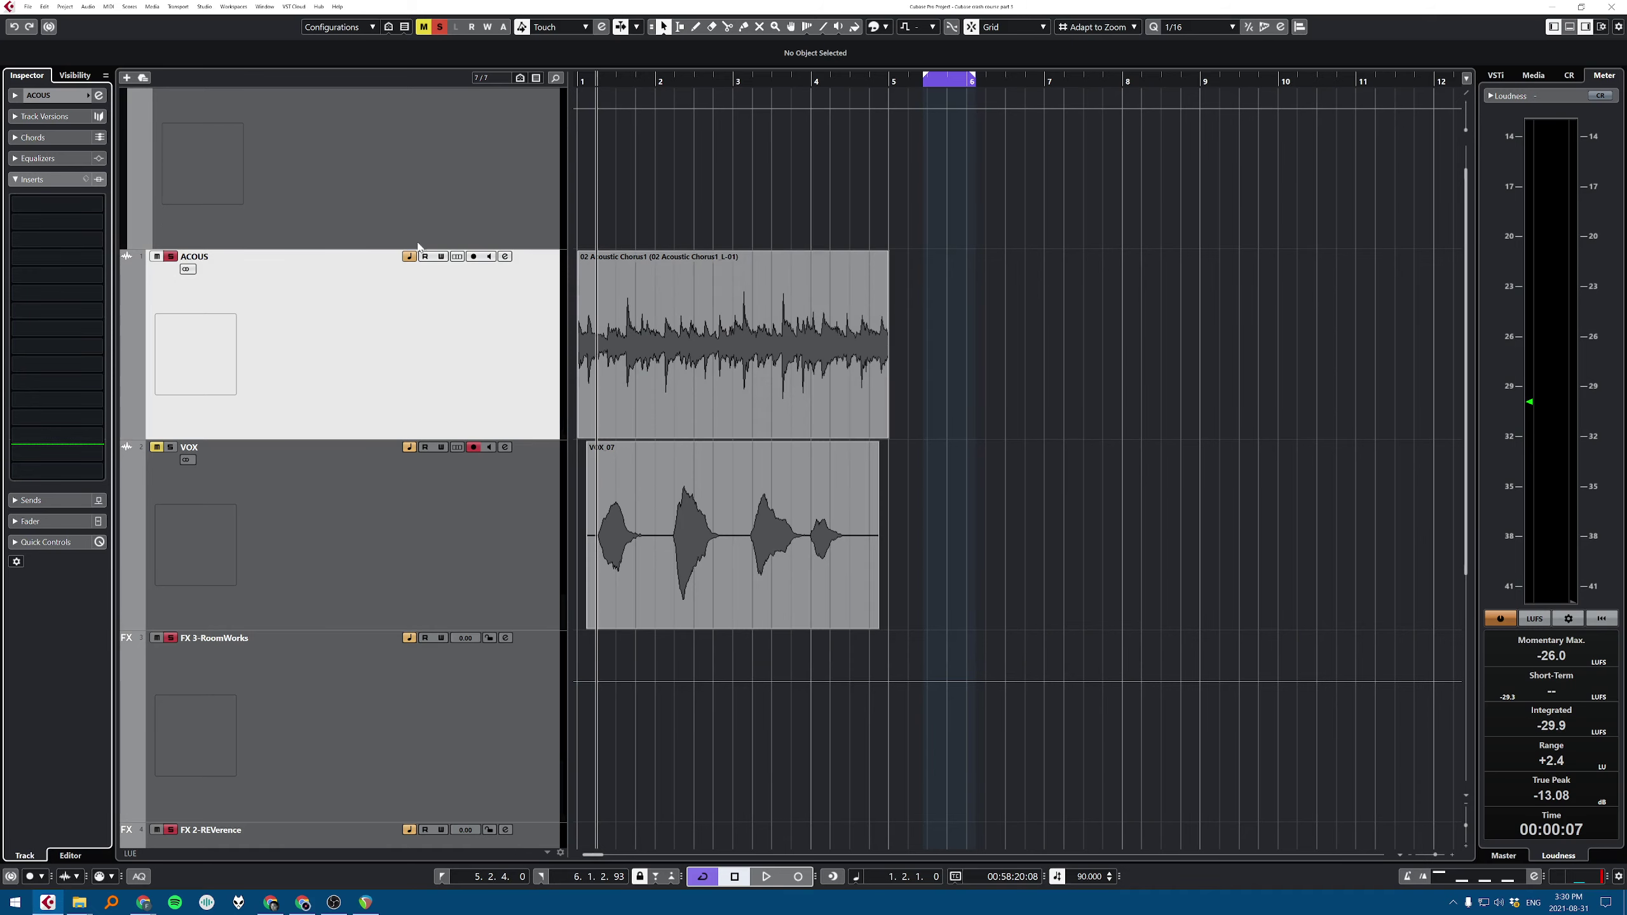
pyautogui.click(451, 495)
pyautogui.click(365, 382)
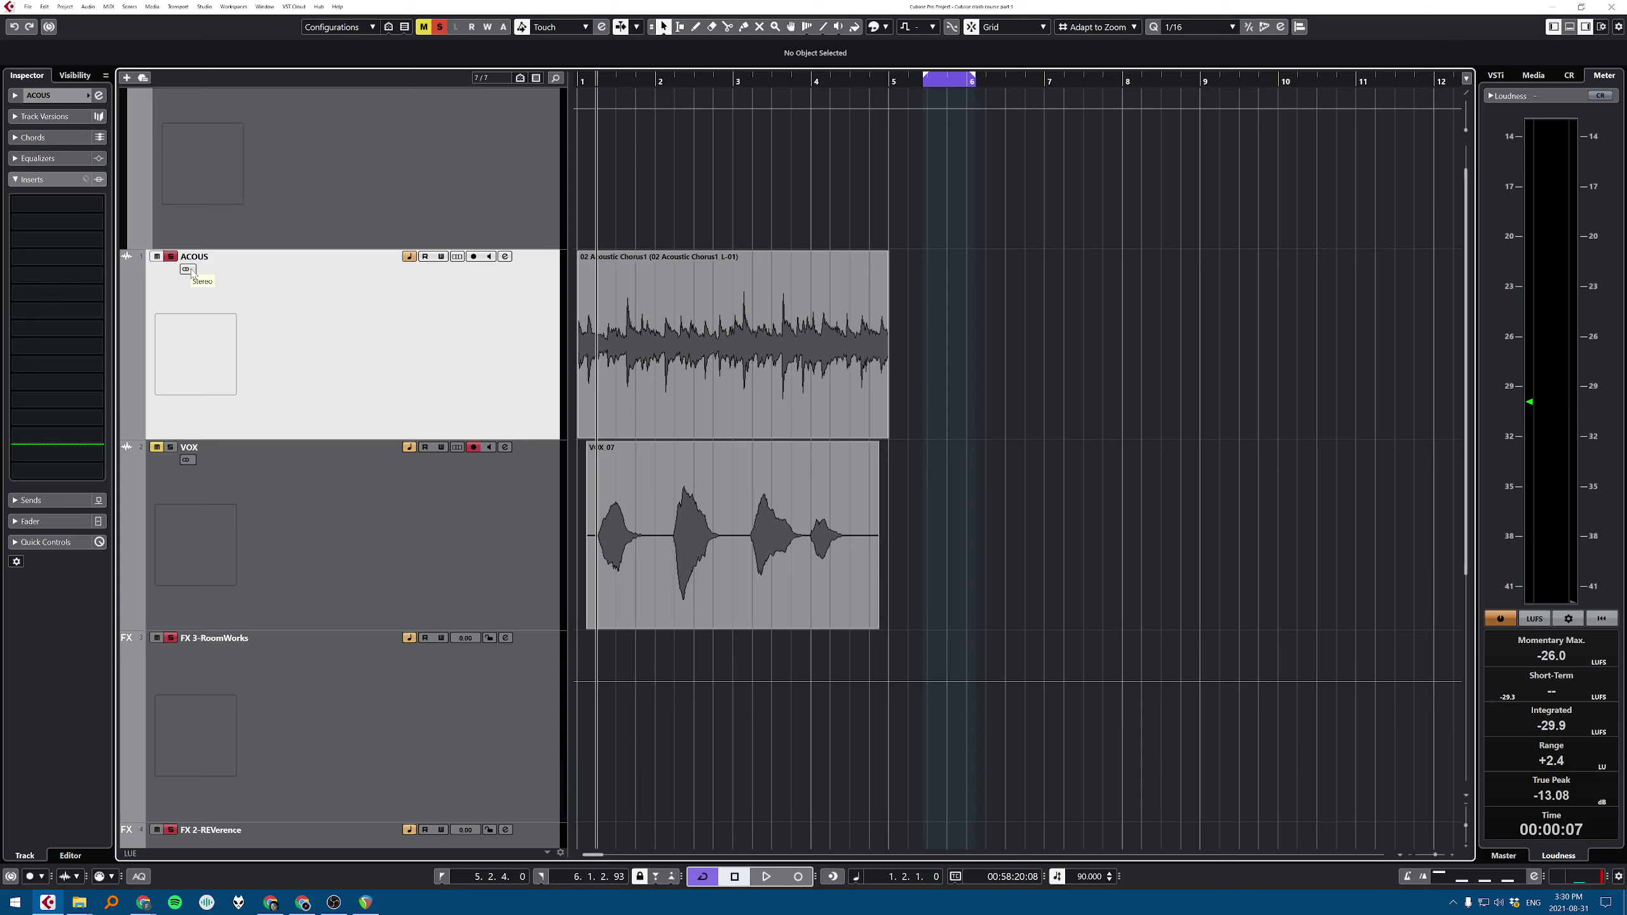
pyautogui.click(85, 225)
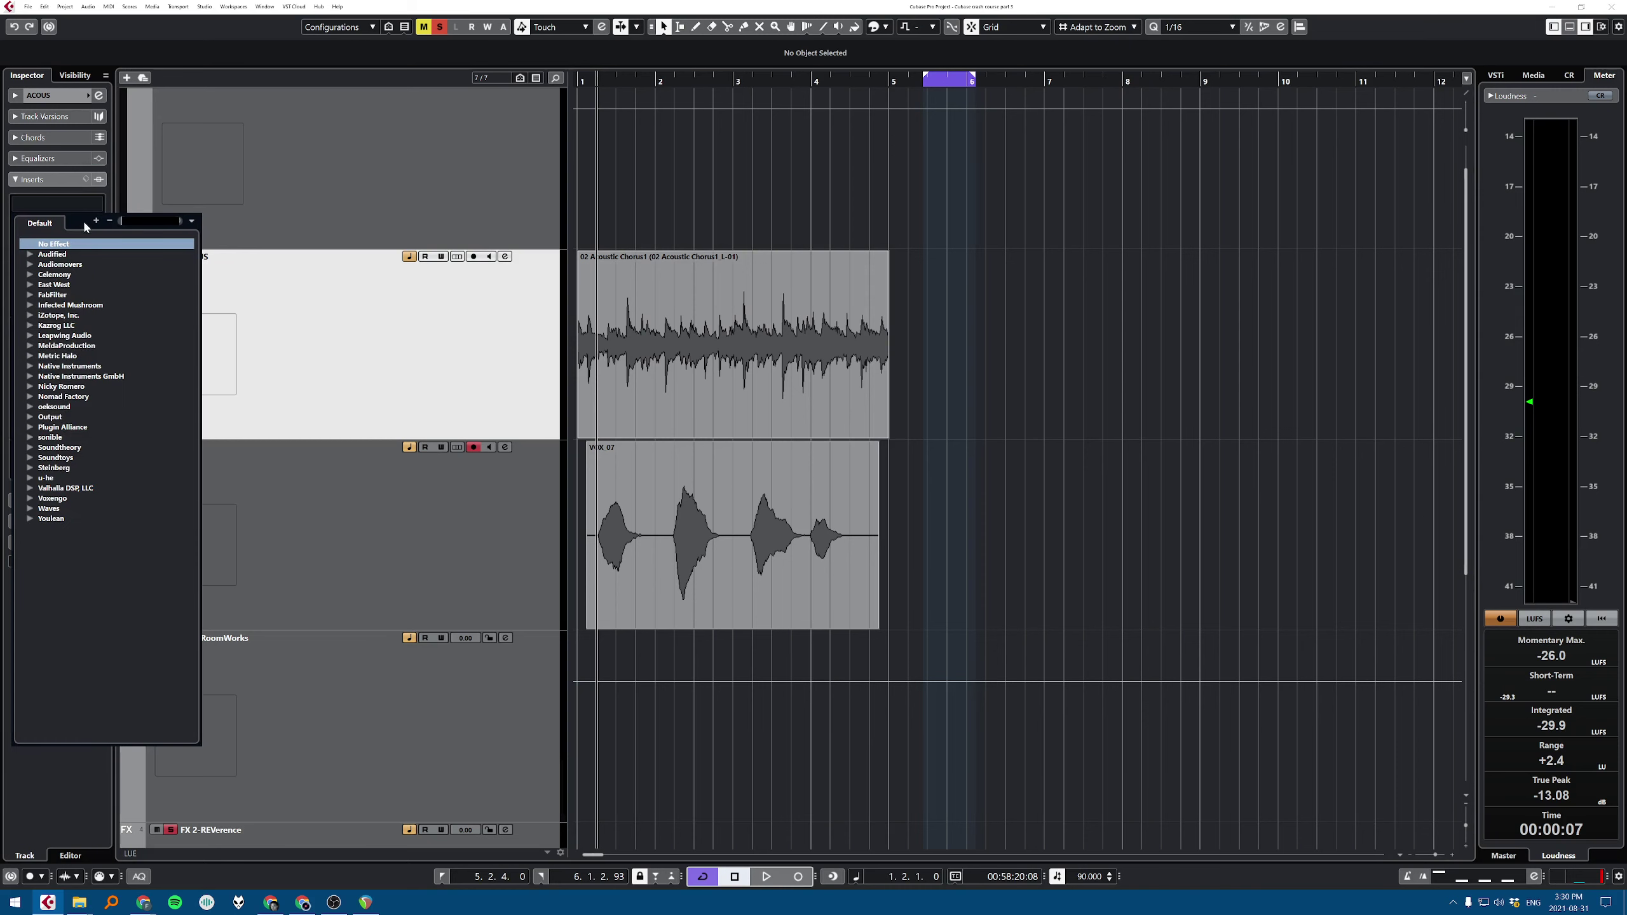
pyautogui.click(514, 305)
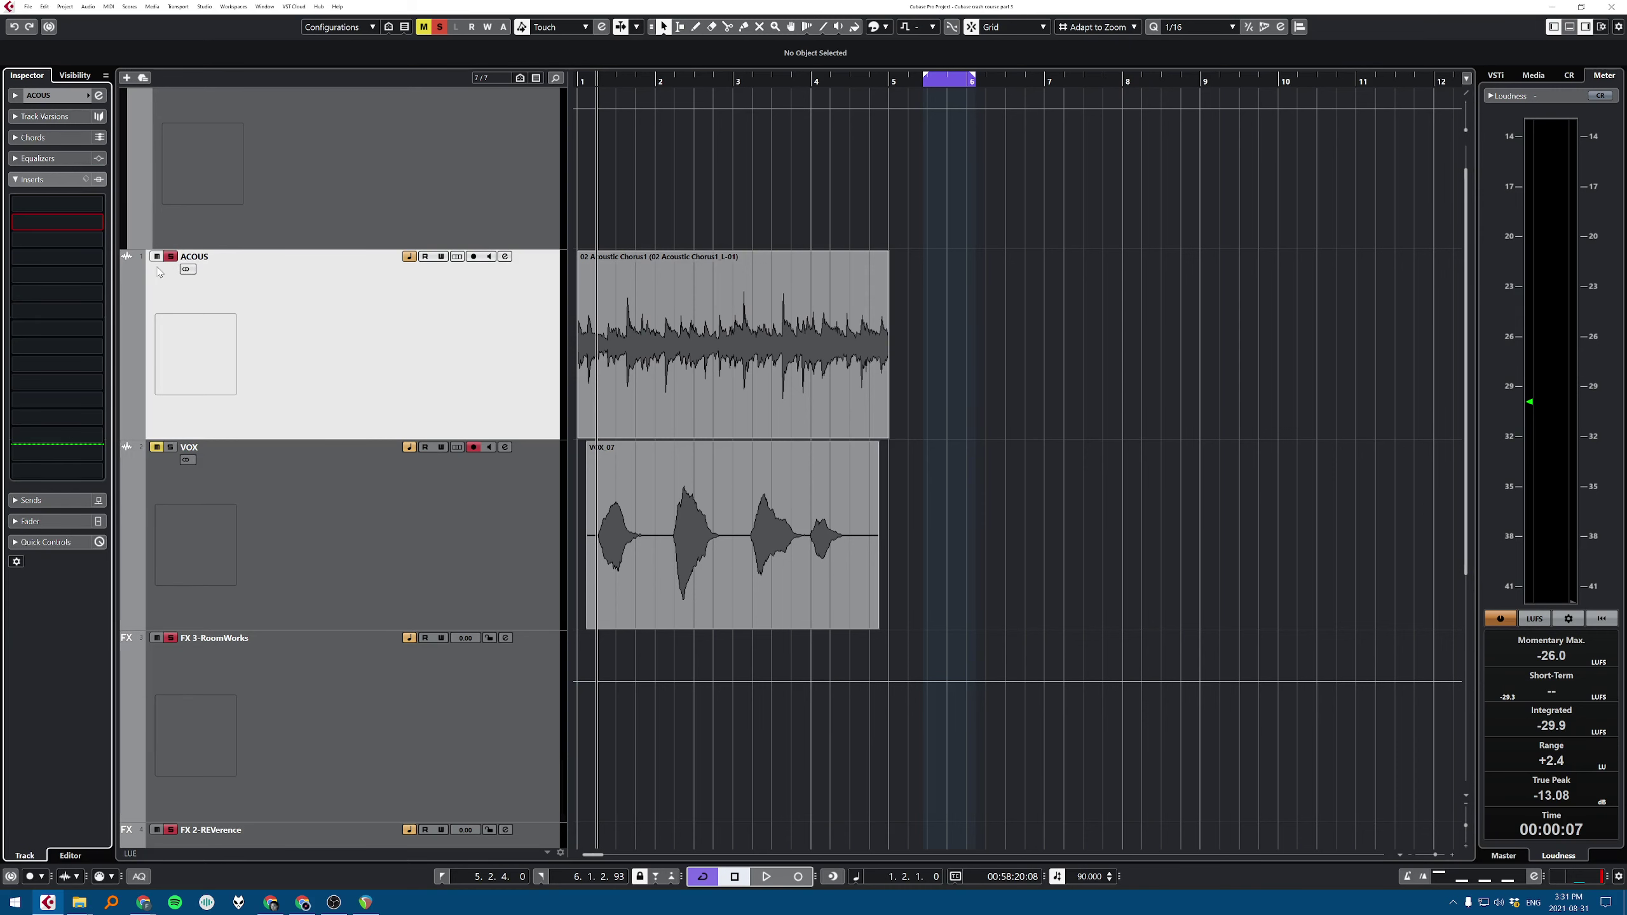
pyautogui.click(71, 215)
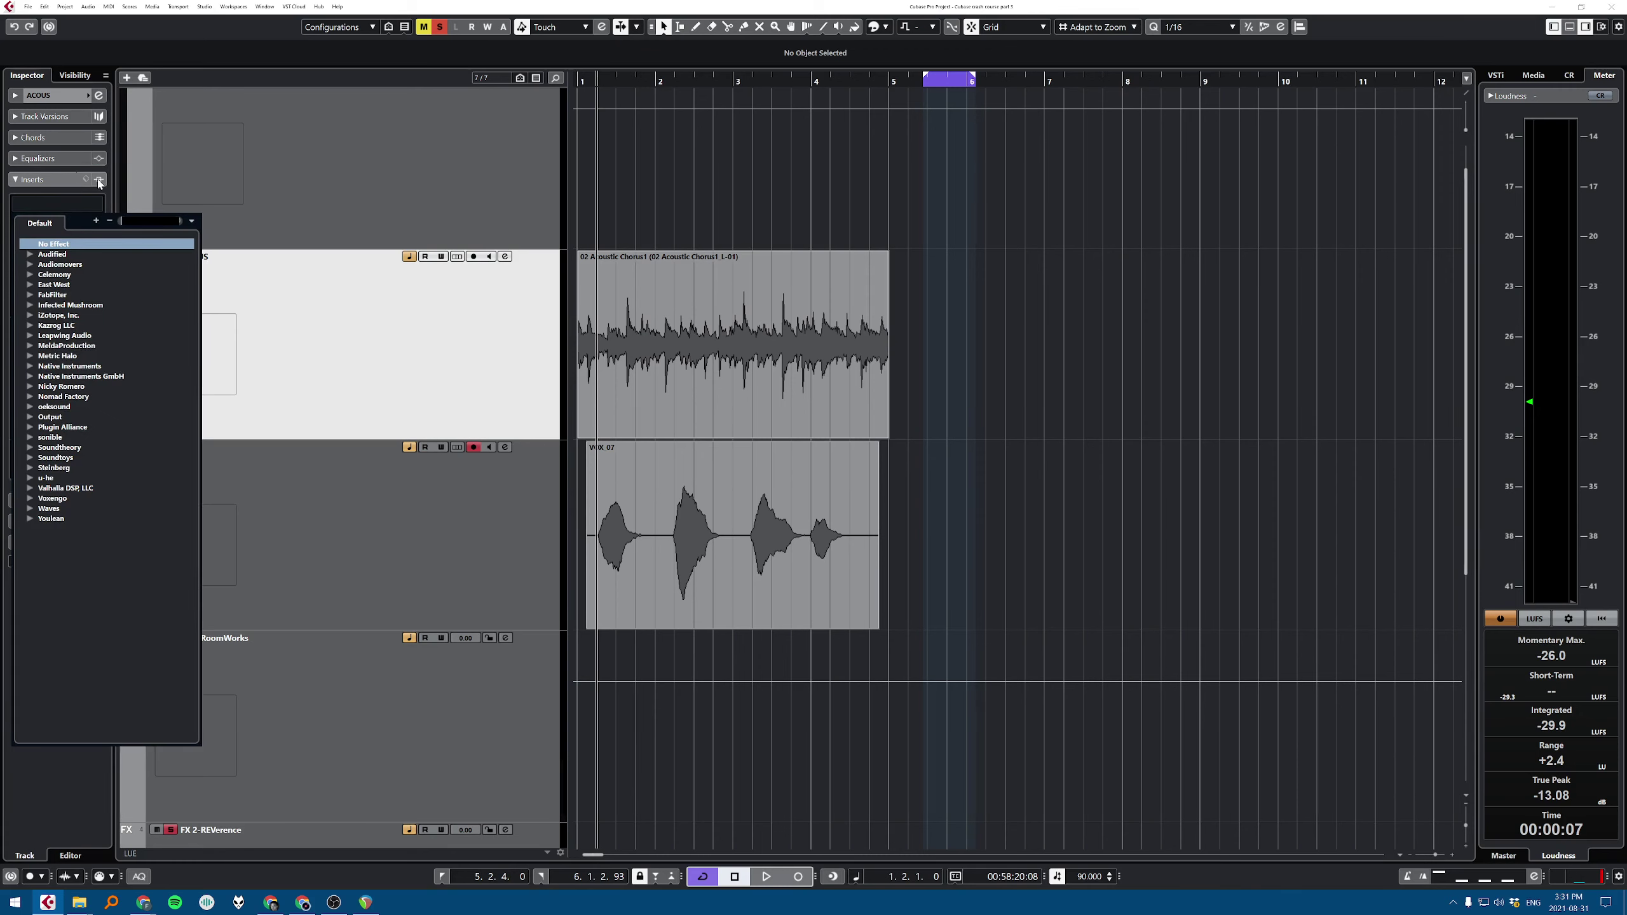
pyautogui.click(362, 253)
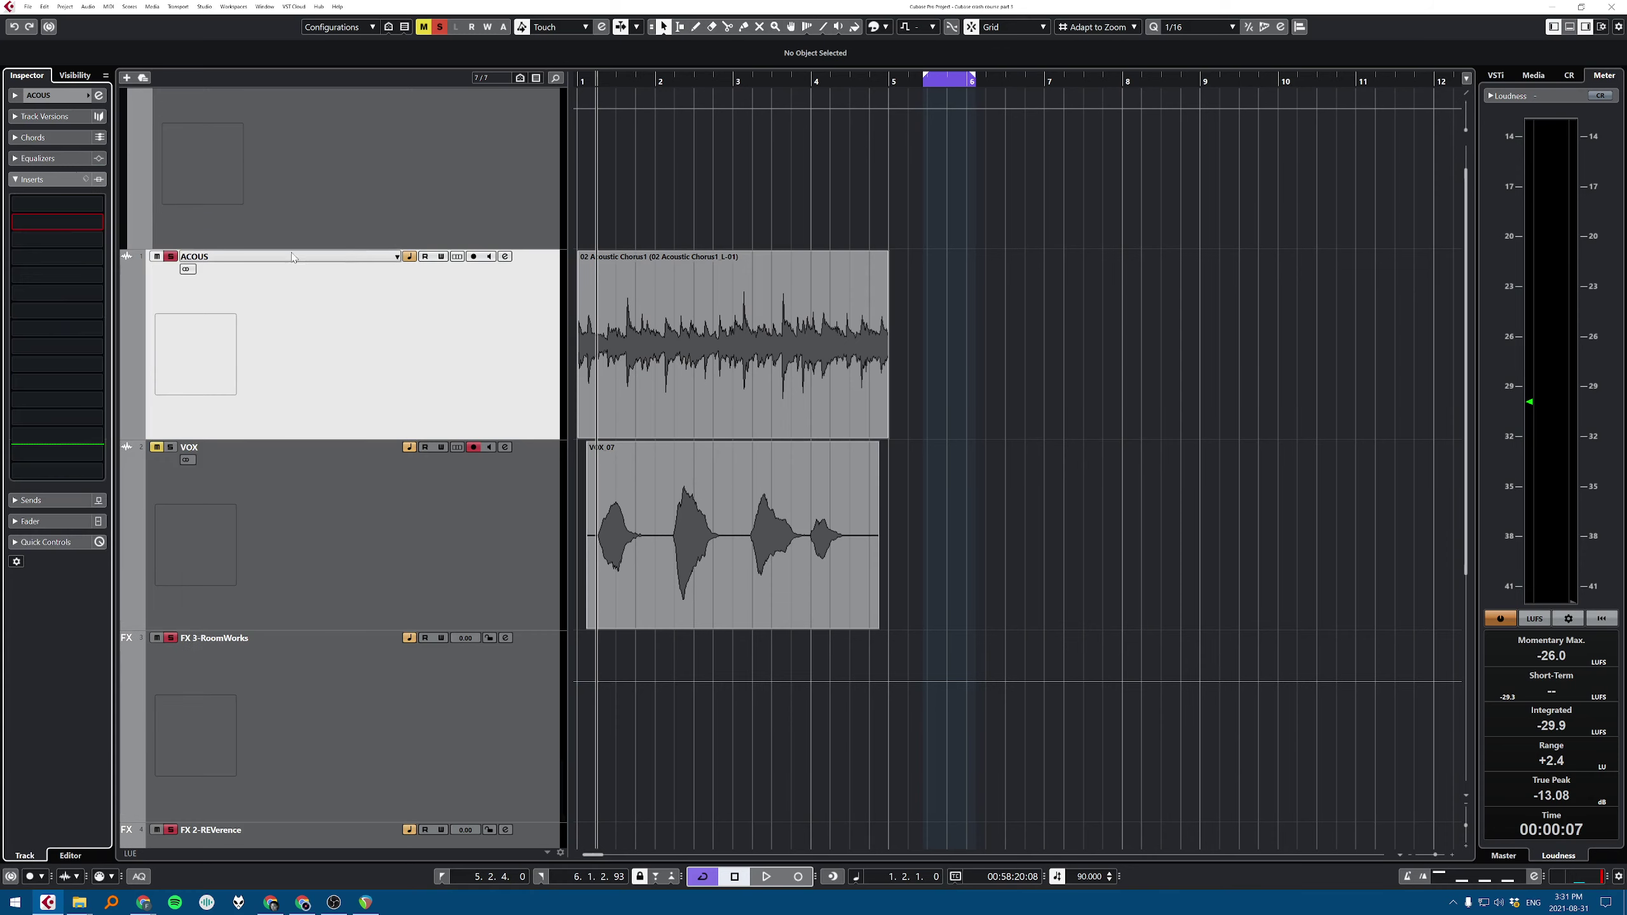
# Step: Insert MonoToStereo in the second insert slot of the ACOUS track
pyautogui.click(80, 220)
pyautogui.write('monoto')
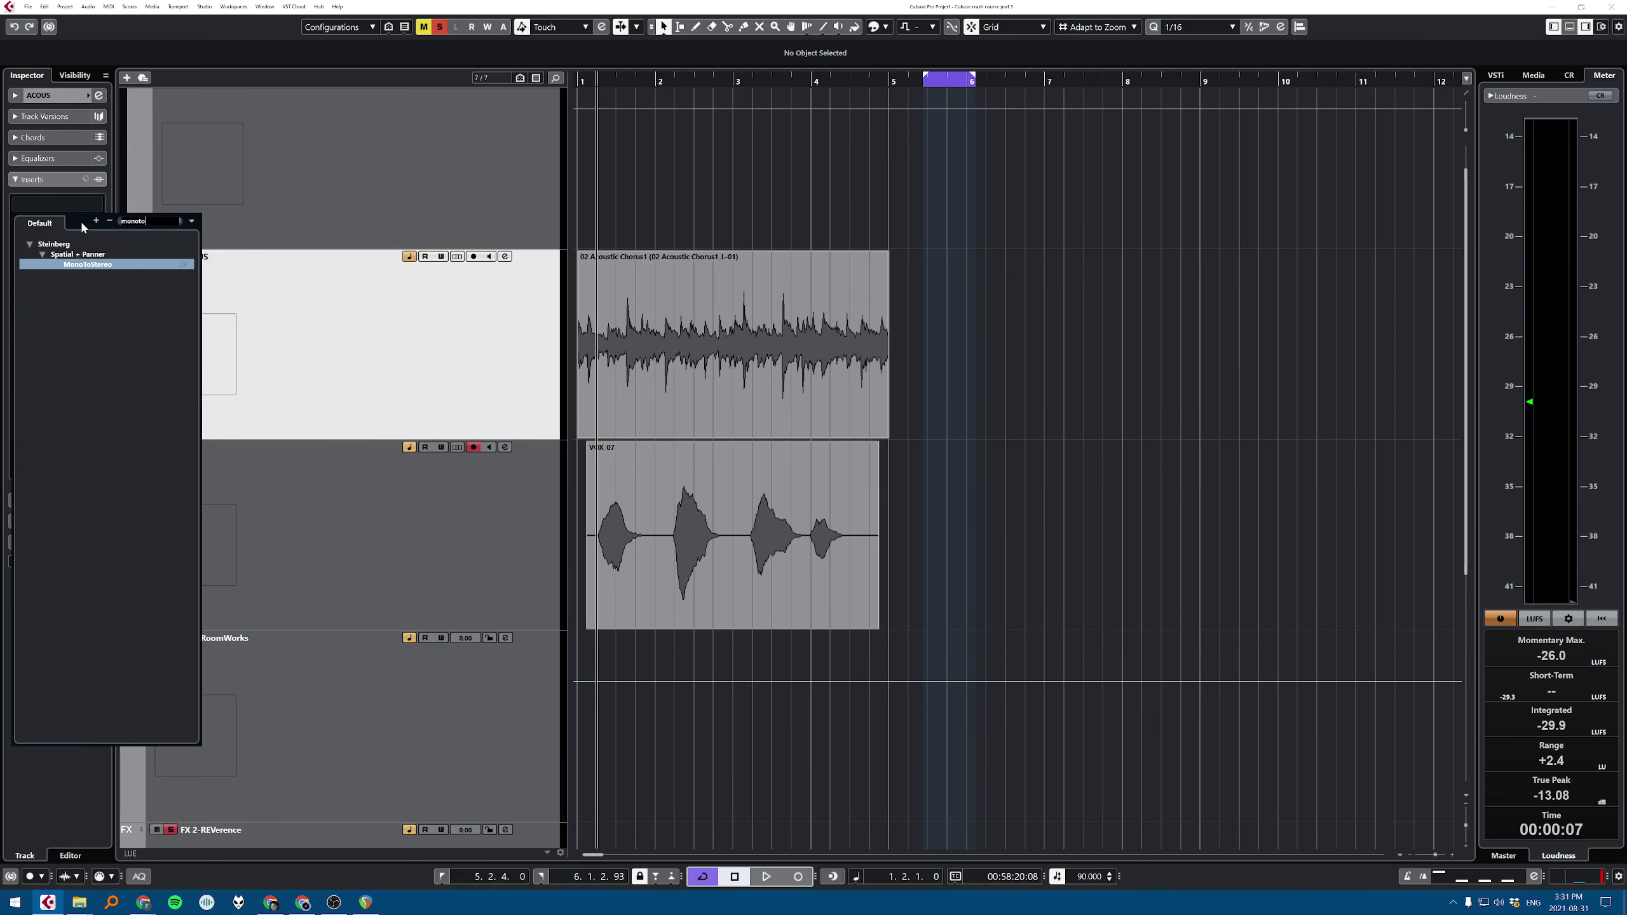
pyautogui.press('Return')
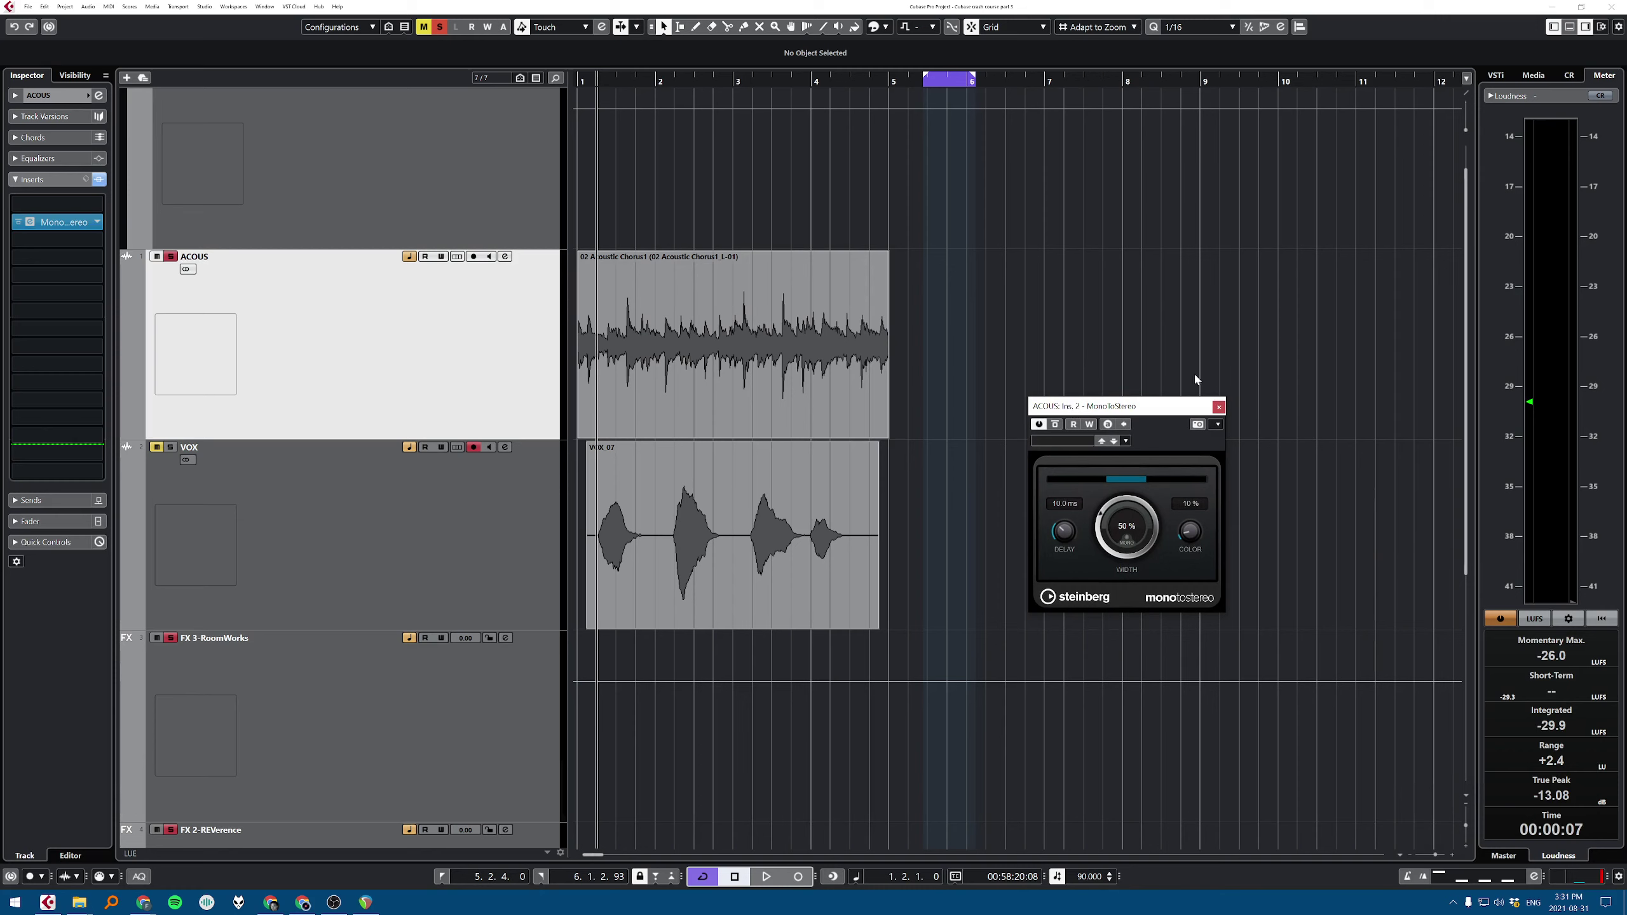
# Step: Set the MonoToStereo width to 200% and compare ACOUS with the effect bypassed and active
pyautogui.moveTo(1106, 523); pyautogui.dragTo(1152, 407)
pyautogui.click(766, 876)
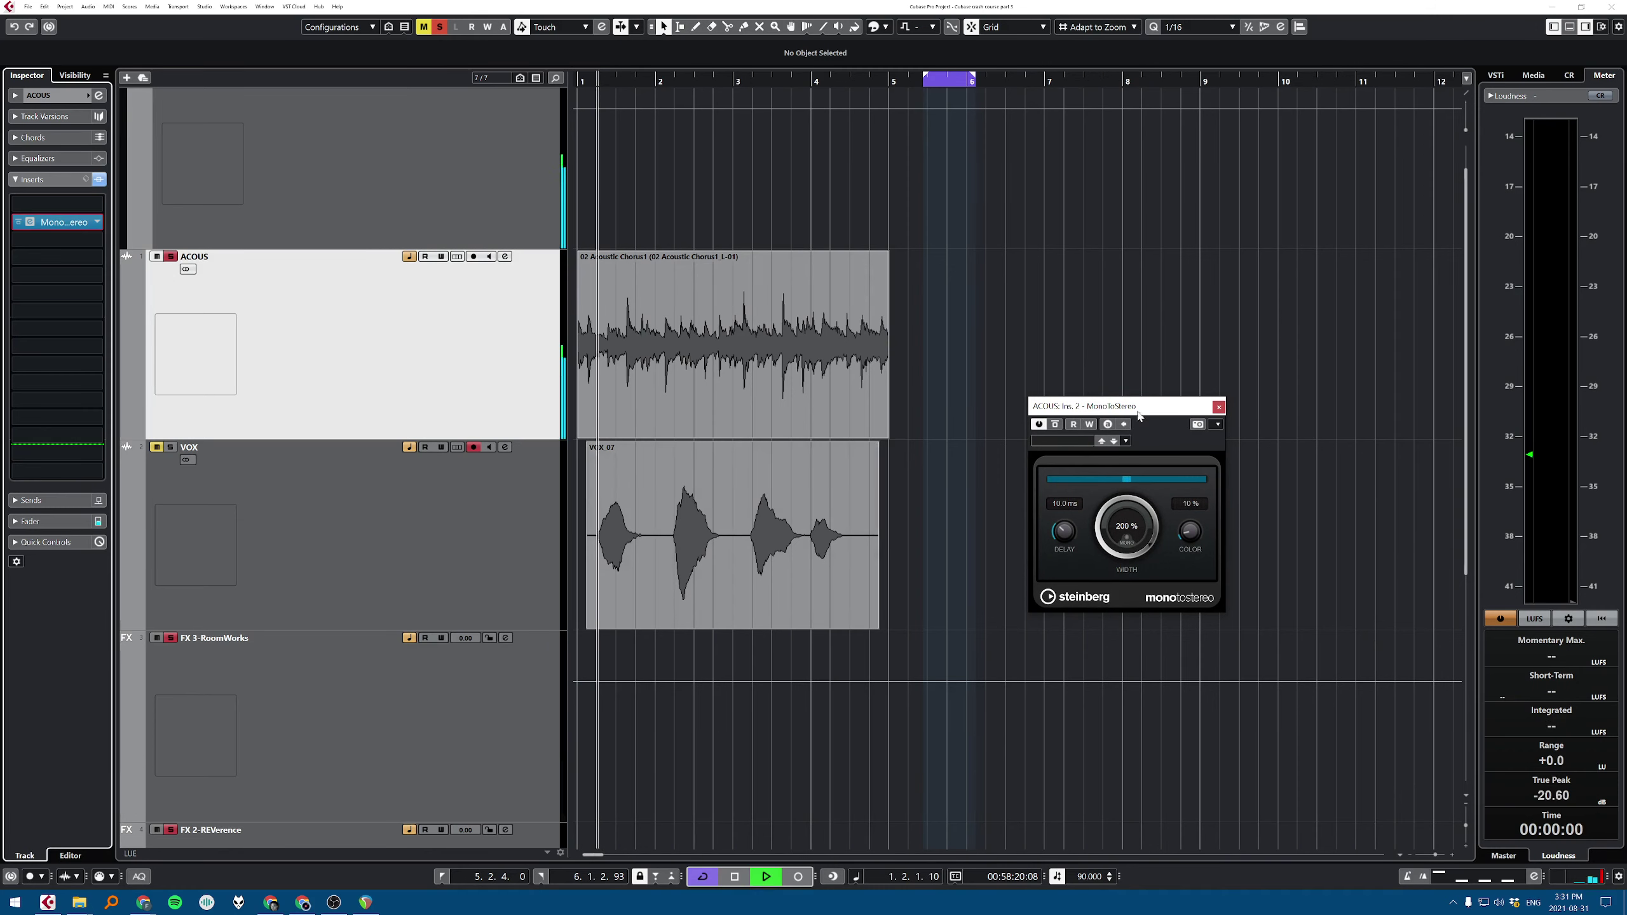
pyautogui.click(1056, 426)
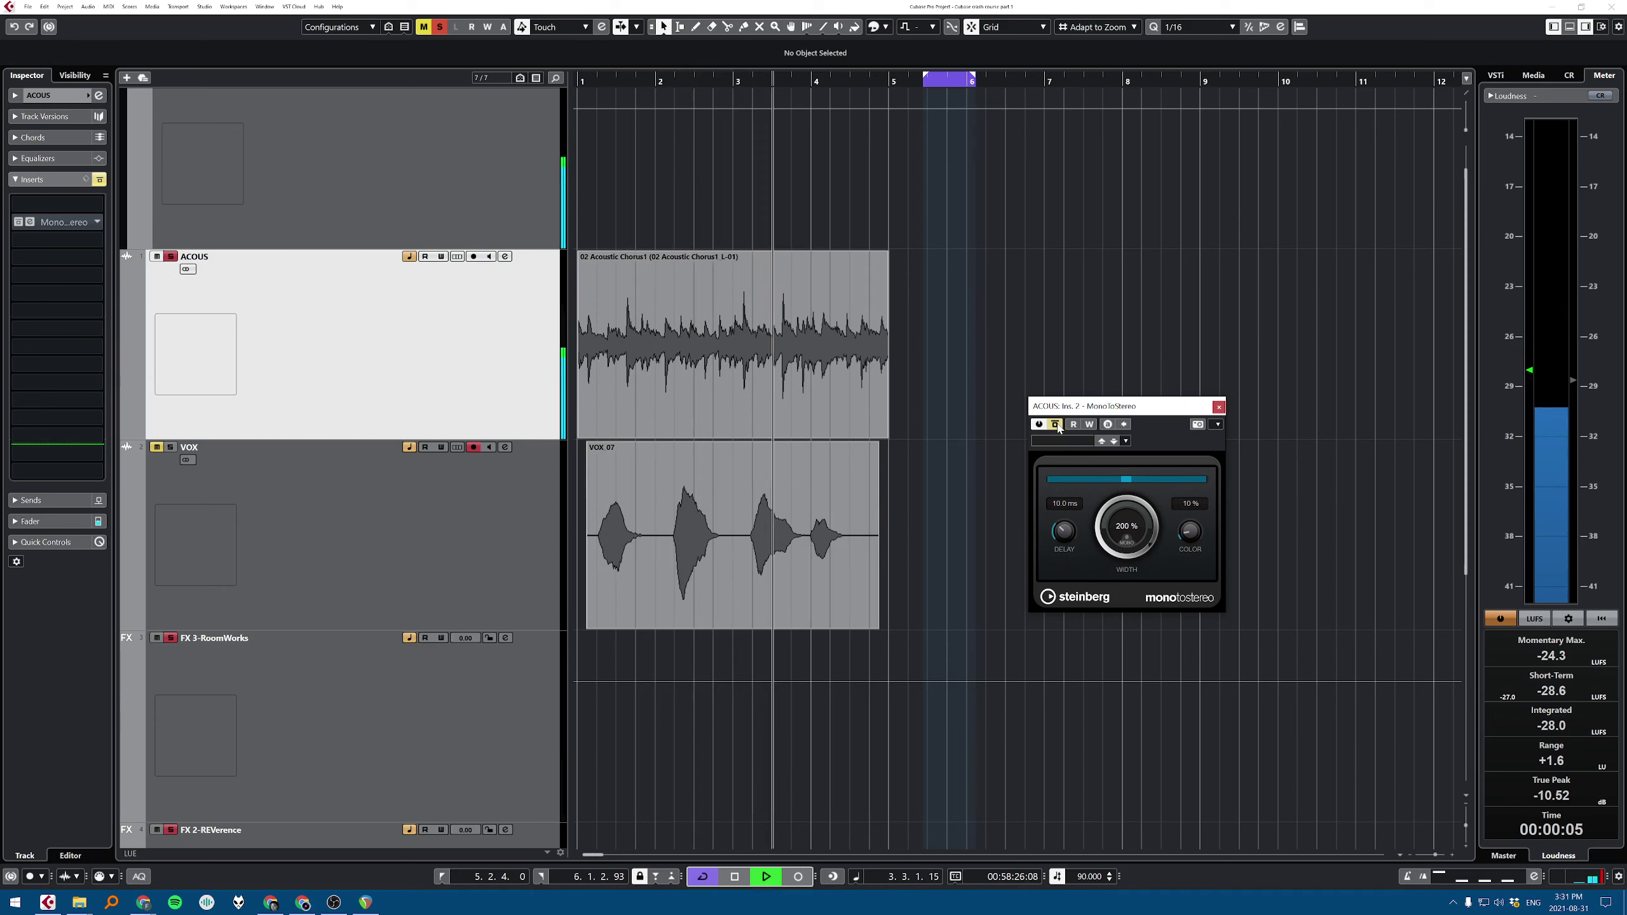
pyautogui.click(1057, 426)
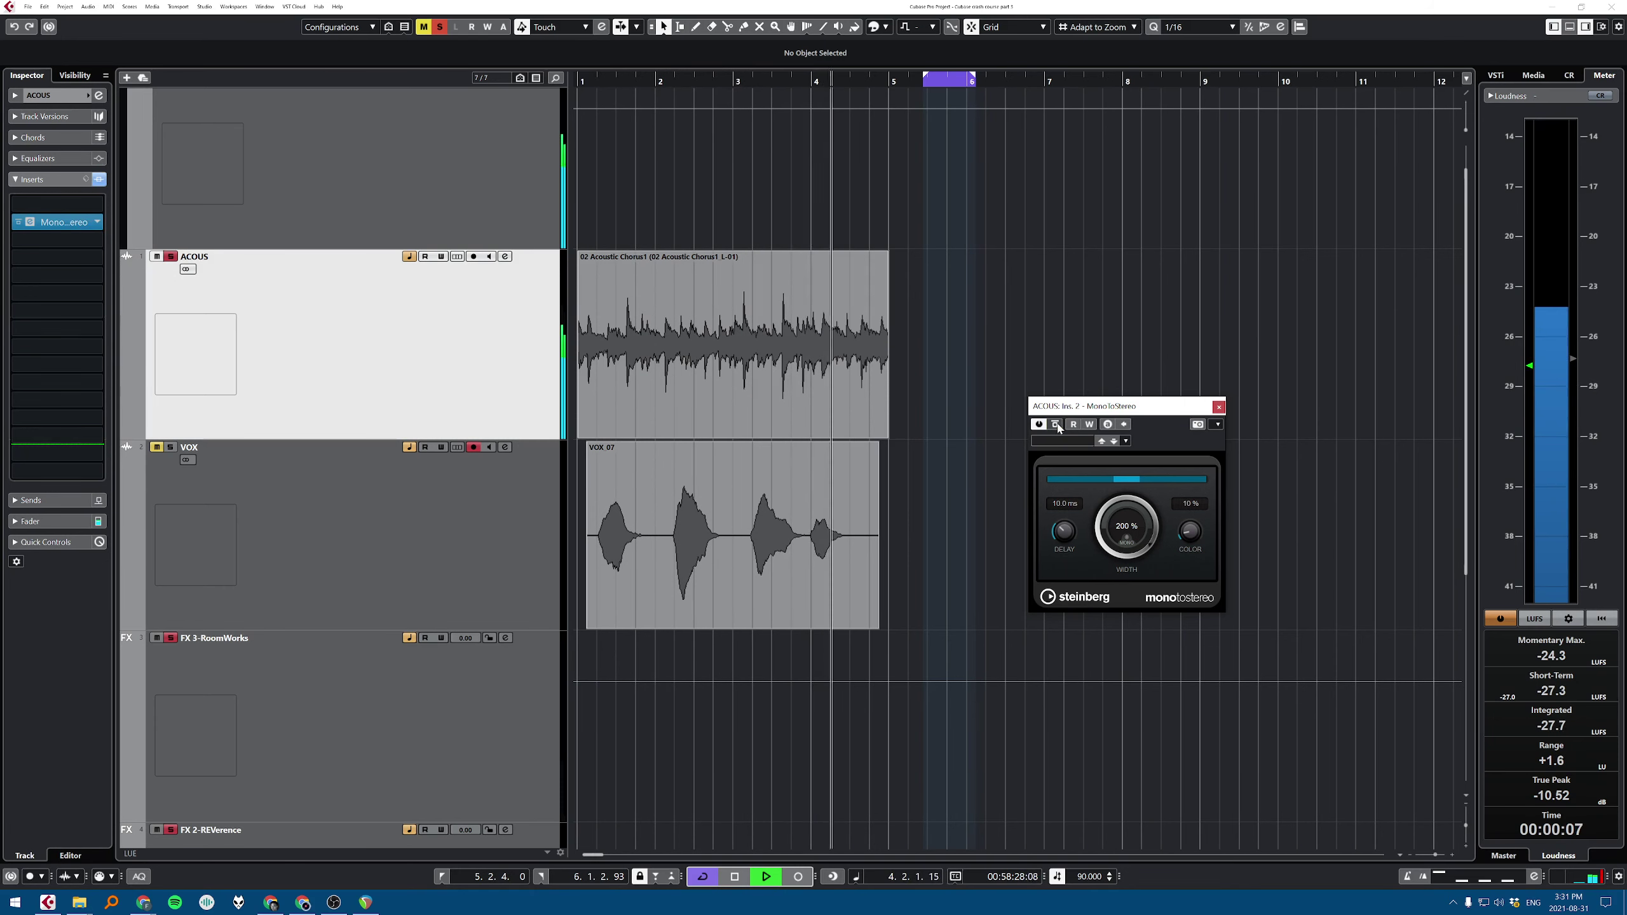
pyautogui.press('space')
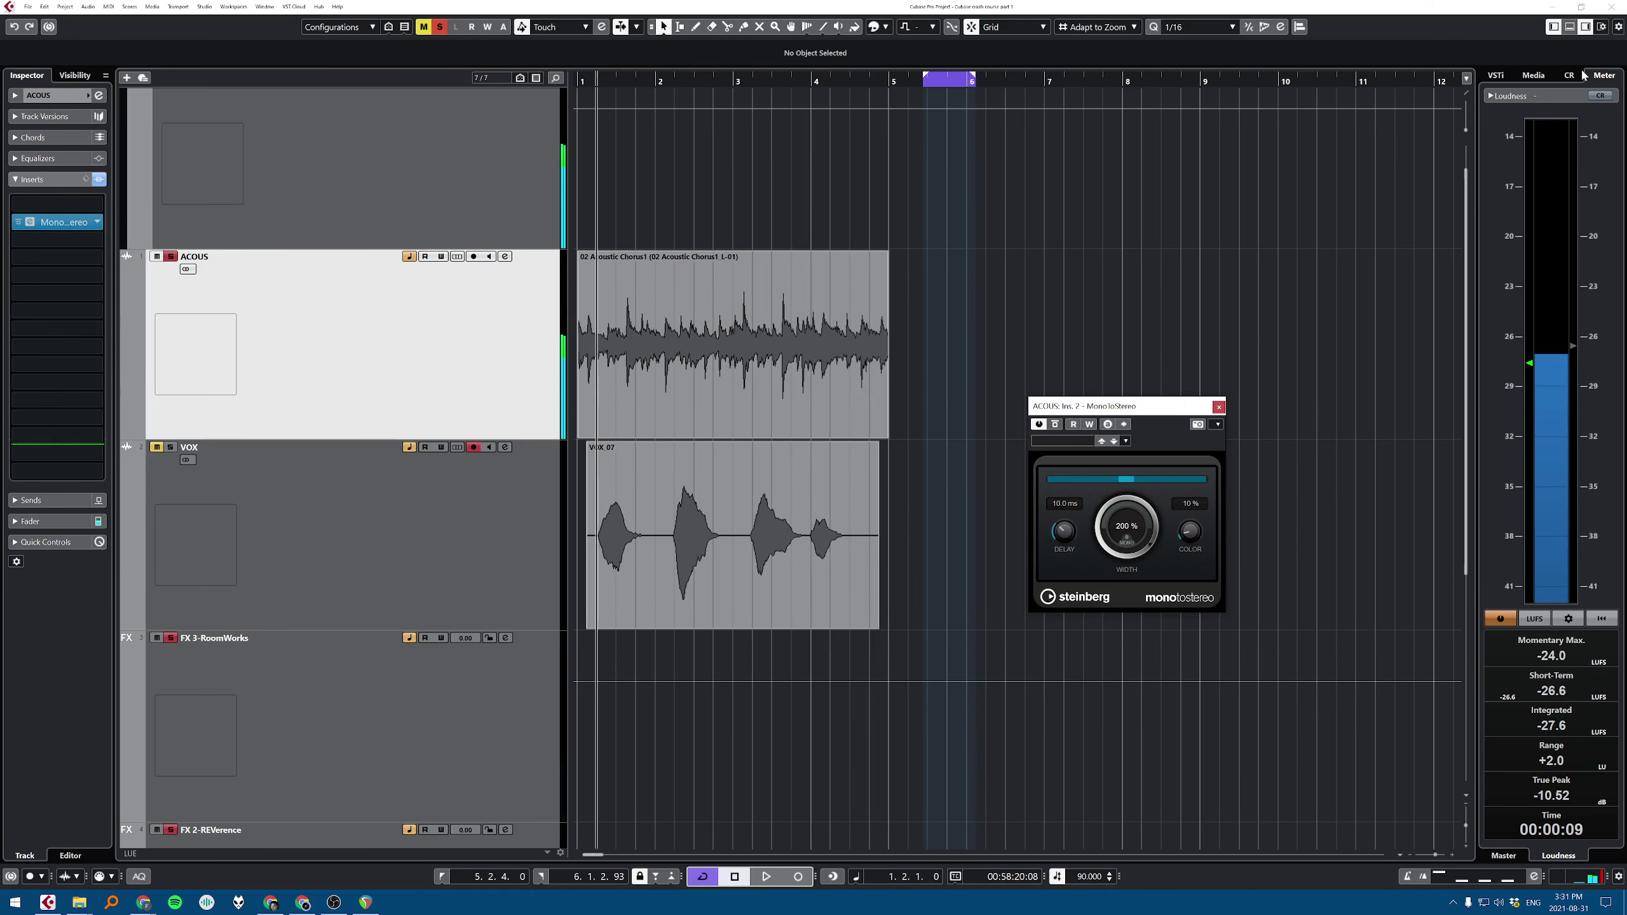
# Step: Switch the Control Room output to mono and play ACOUS, toggling the MonoToStereo bypass
pyautogui.click(1569, 75)
pyautogui.press('space')
pyautogui.click(1563, 769)
pyautogui.press('space')
pyautogui.press('space')
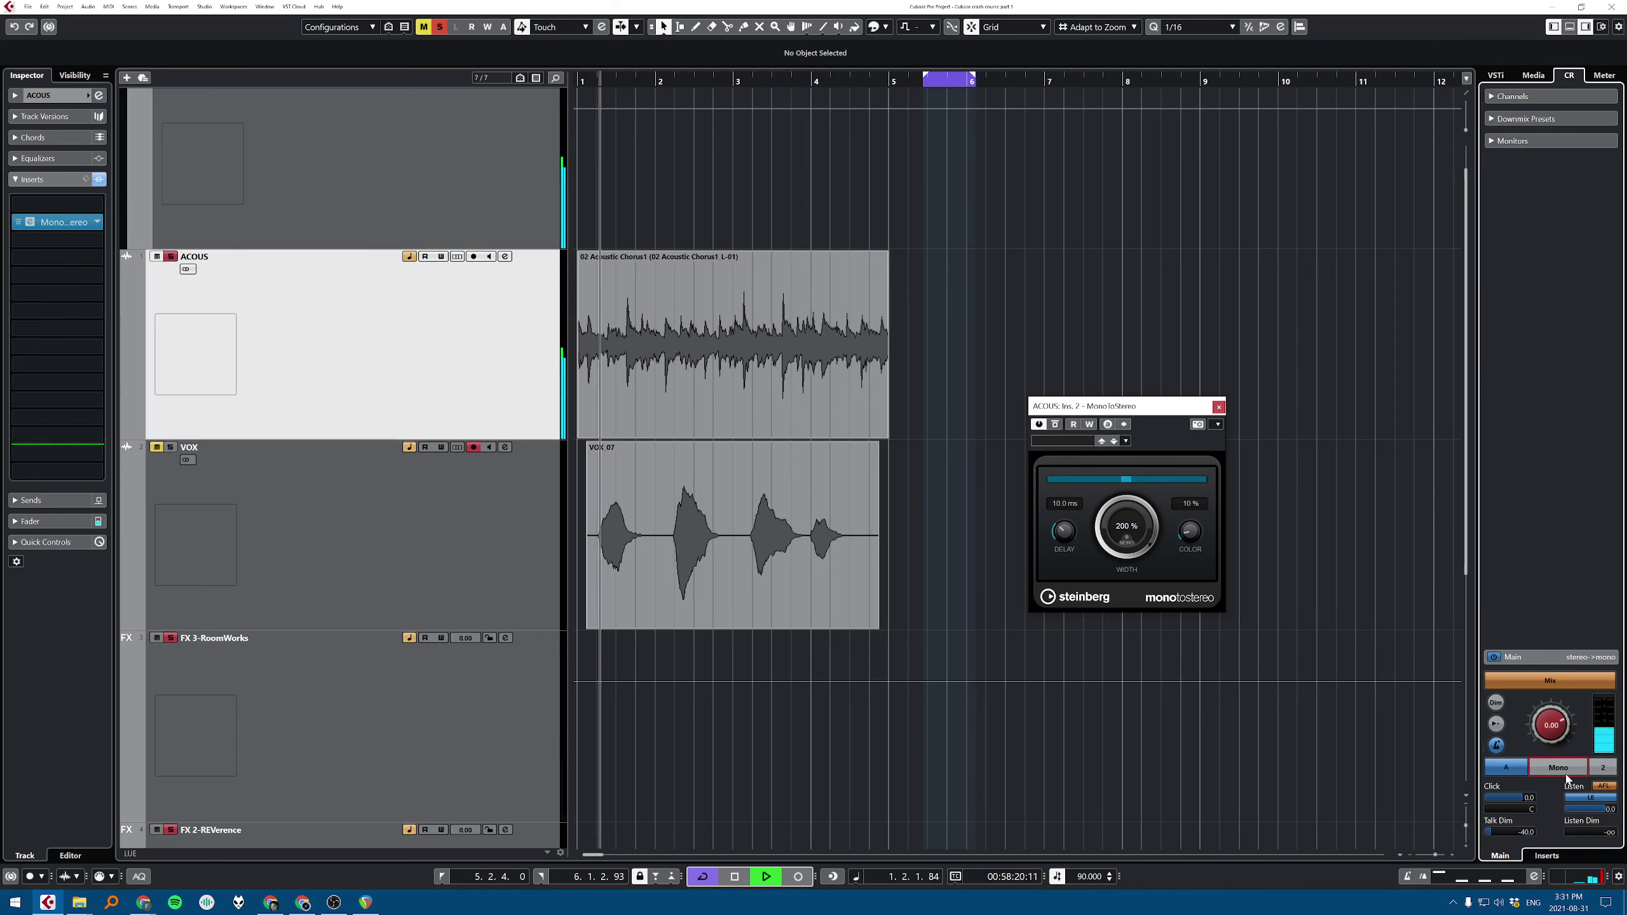
pyautogui.click(1056, 425)
pyautogui.press('space')
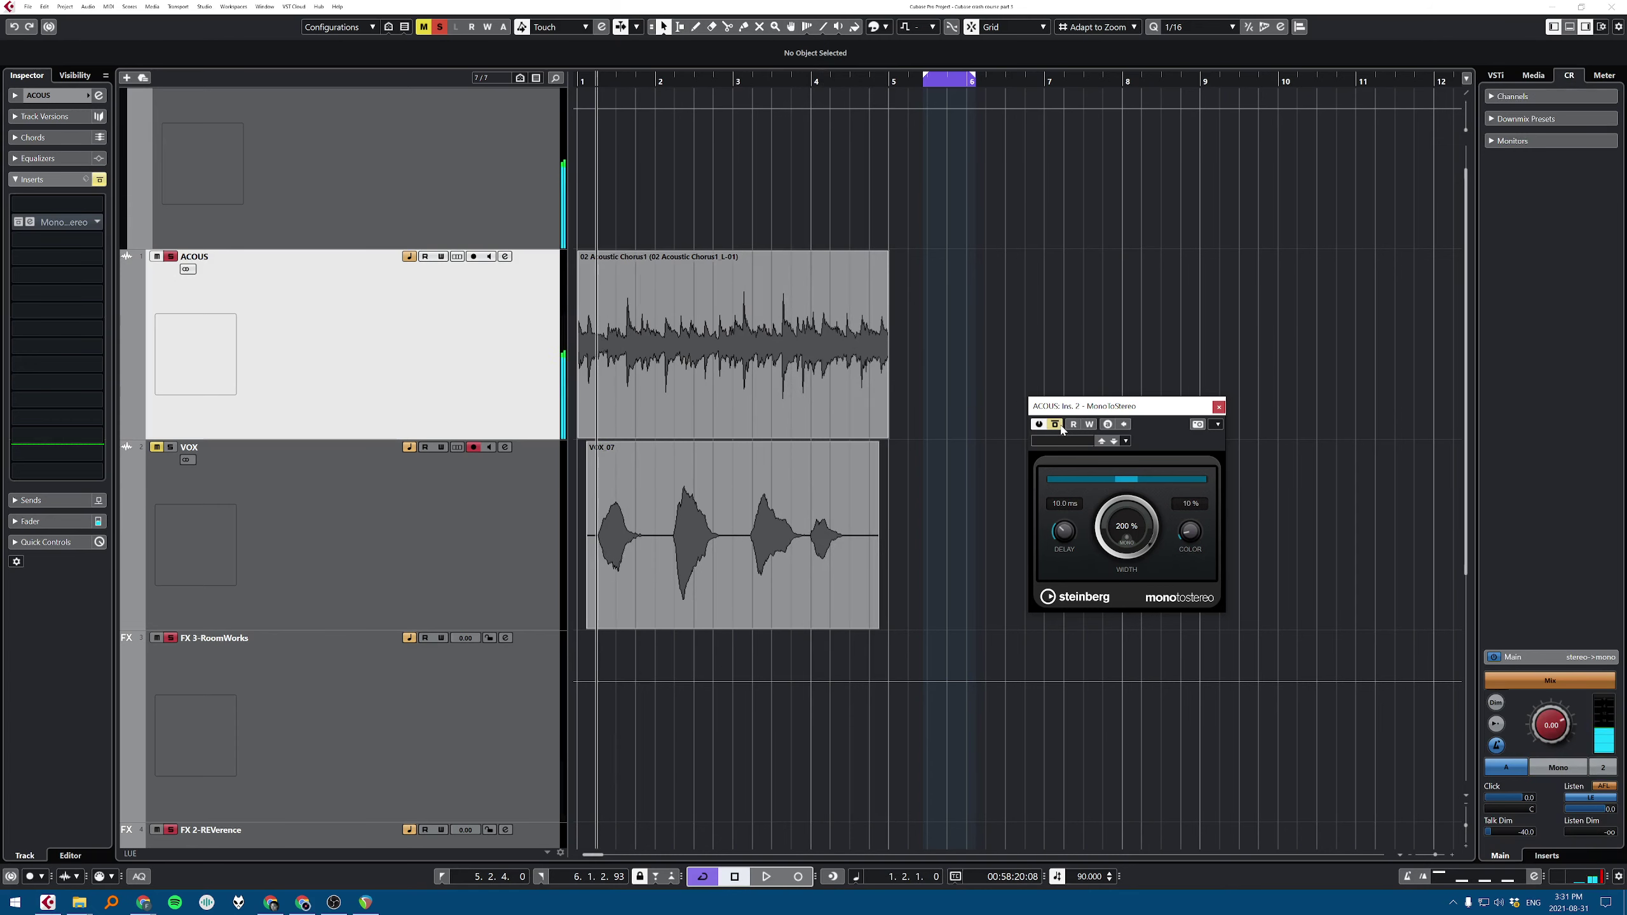
pyautogui.click(1056, 425)
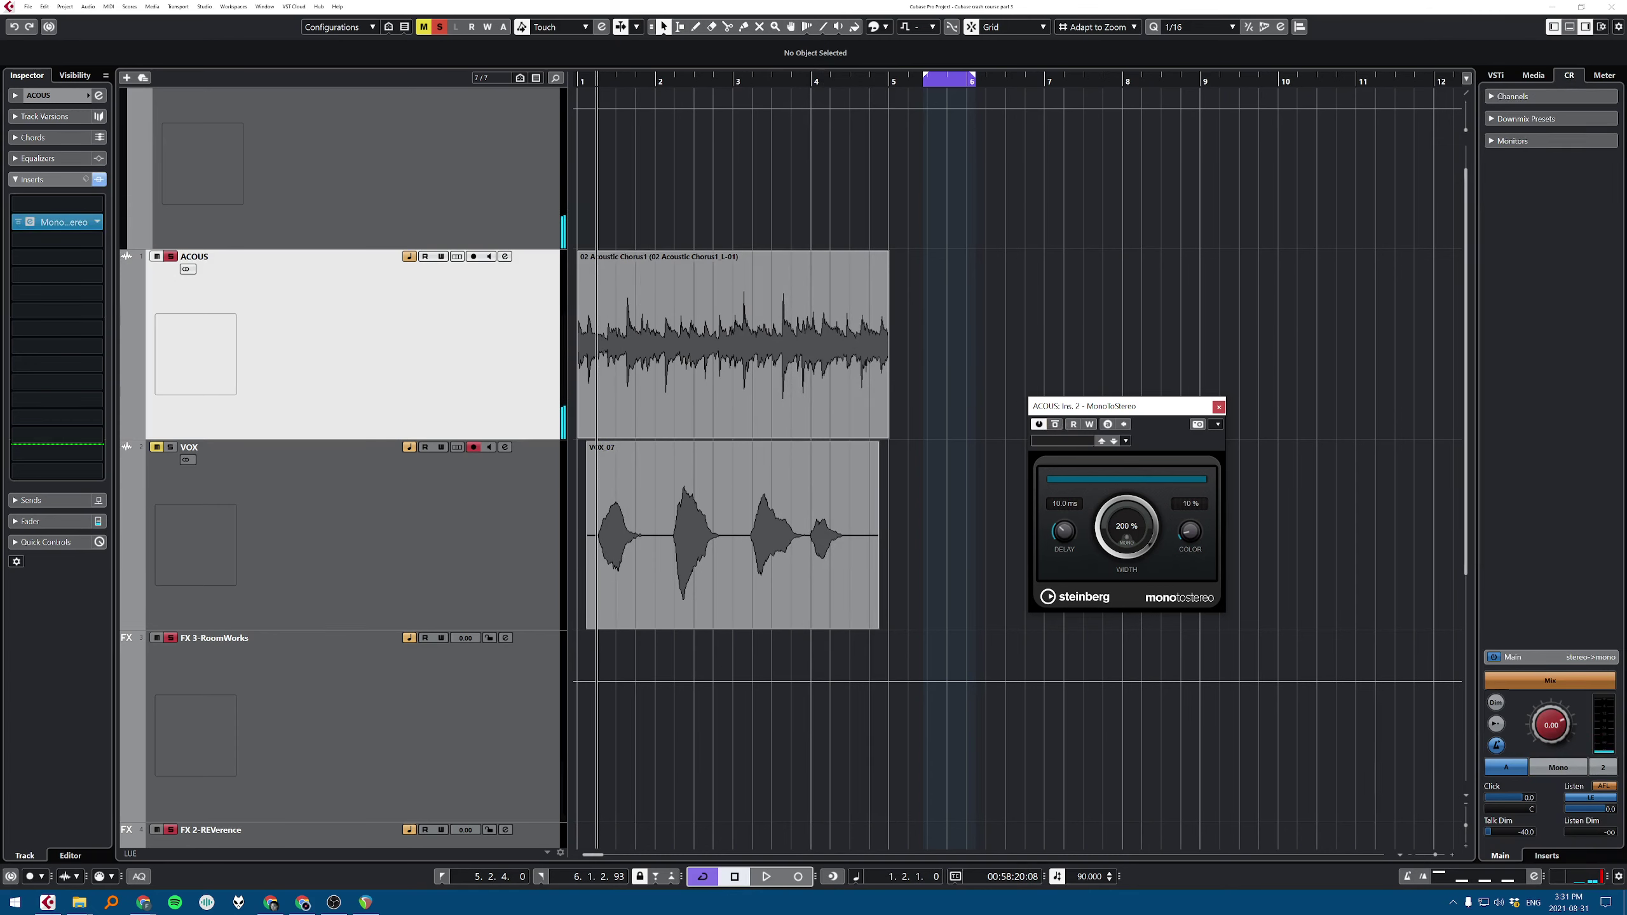
# Step: Repeat the mono playback of ACOUS with MonoToStereo bypassed and active, and return the Control Room output to stereo
pyautogui.click(1605, 76)
pyautogui.click(1569, 76)
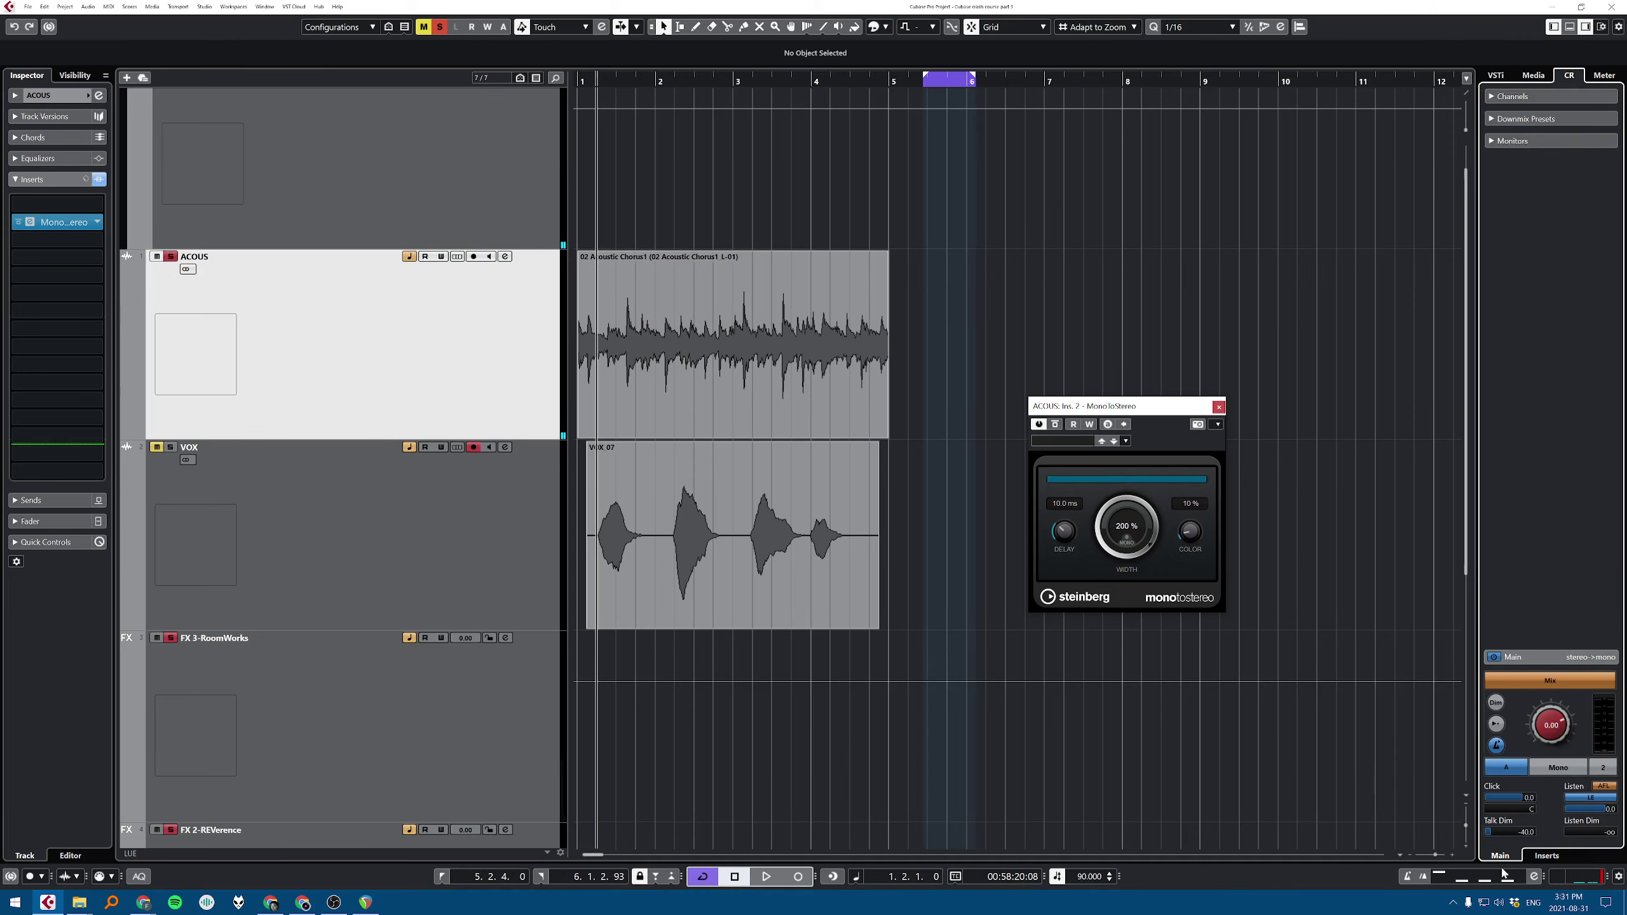
pyautogui.click(1550, 768)
pyautogui.click(1575, 773)
pyautogui.click(1575, 772)
pyautogui.press('space')
pyautogui.click(1055, 424)
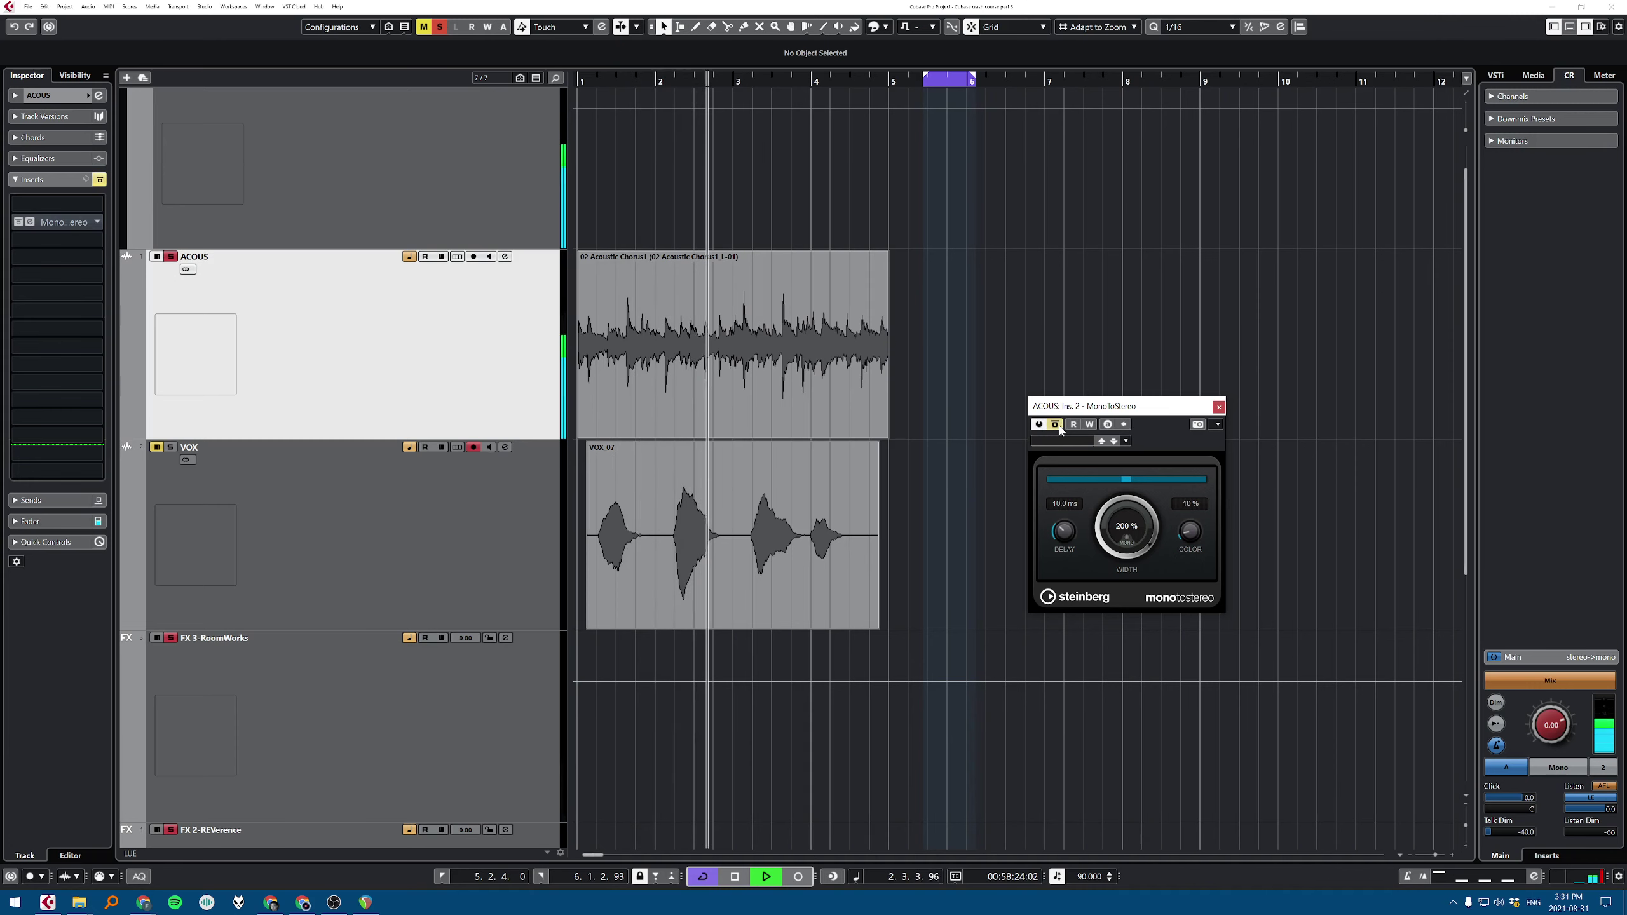
pyautogui.click(1055, 424)
pyautogui.press('space')
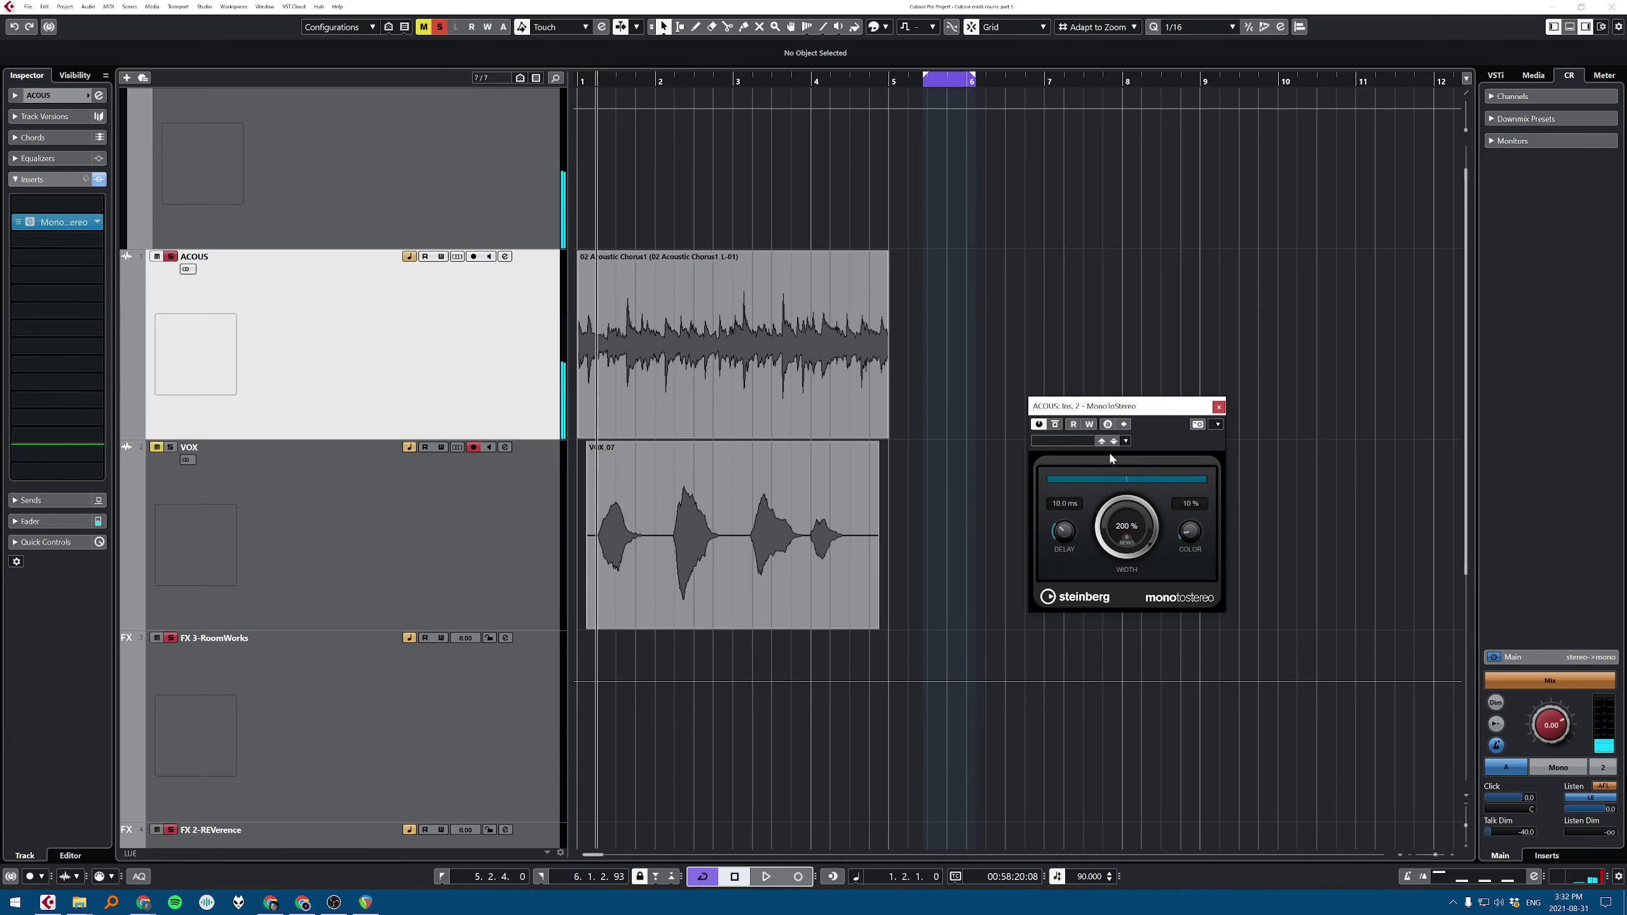
pyautogui.click(1545, 761)
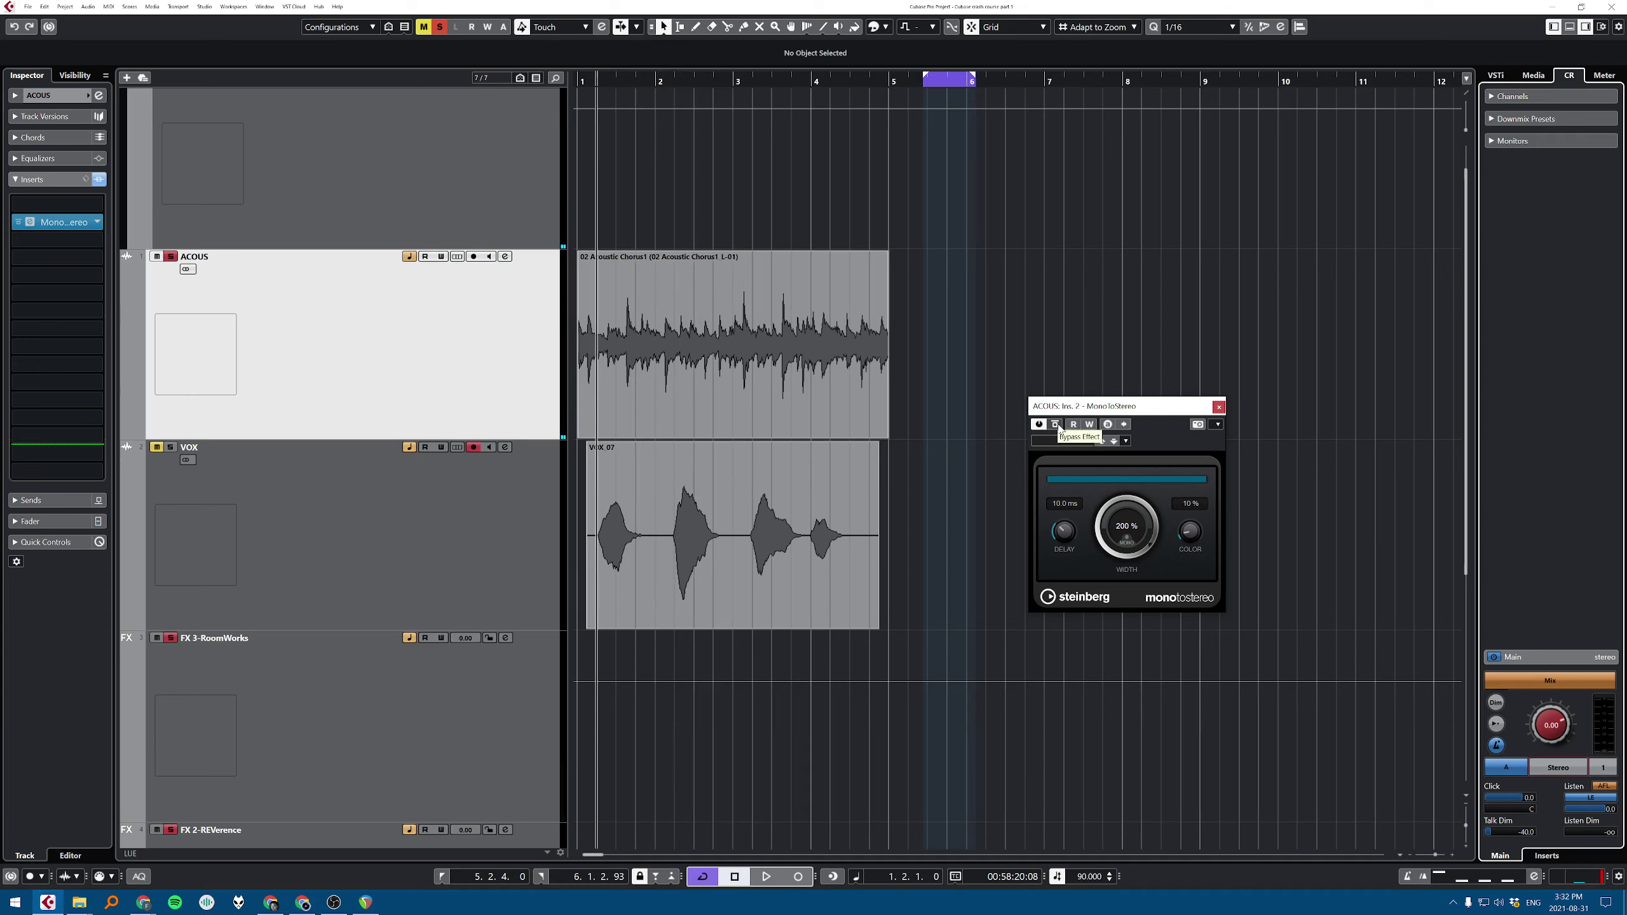
# Step: Set the MonoToStereo delay to 1.0 ms and compare ACOUS with the effect bypassed and active
pyautogui.moveTo(1060, 532); pyautogui.dragTo(1046, 630)
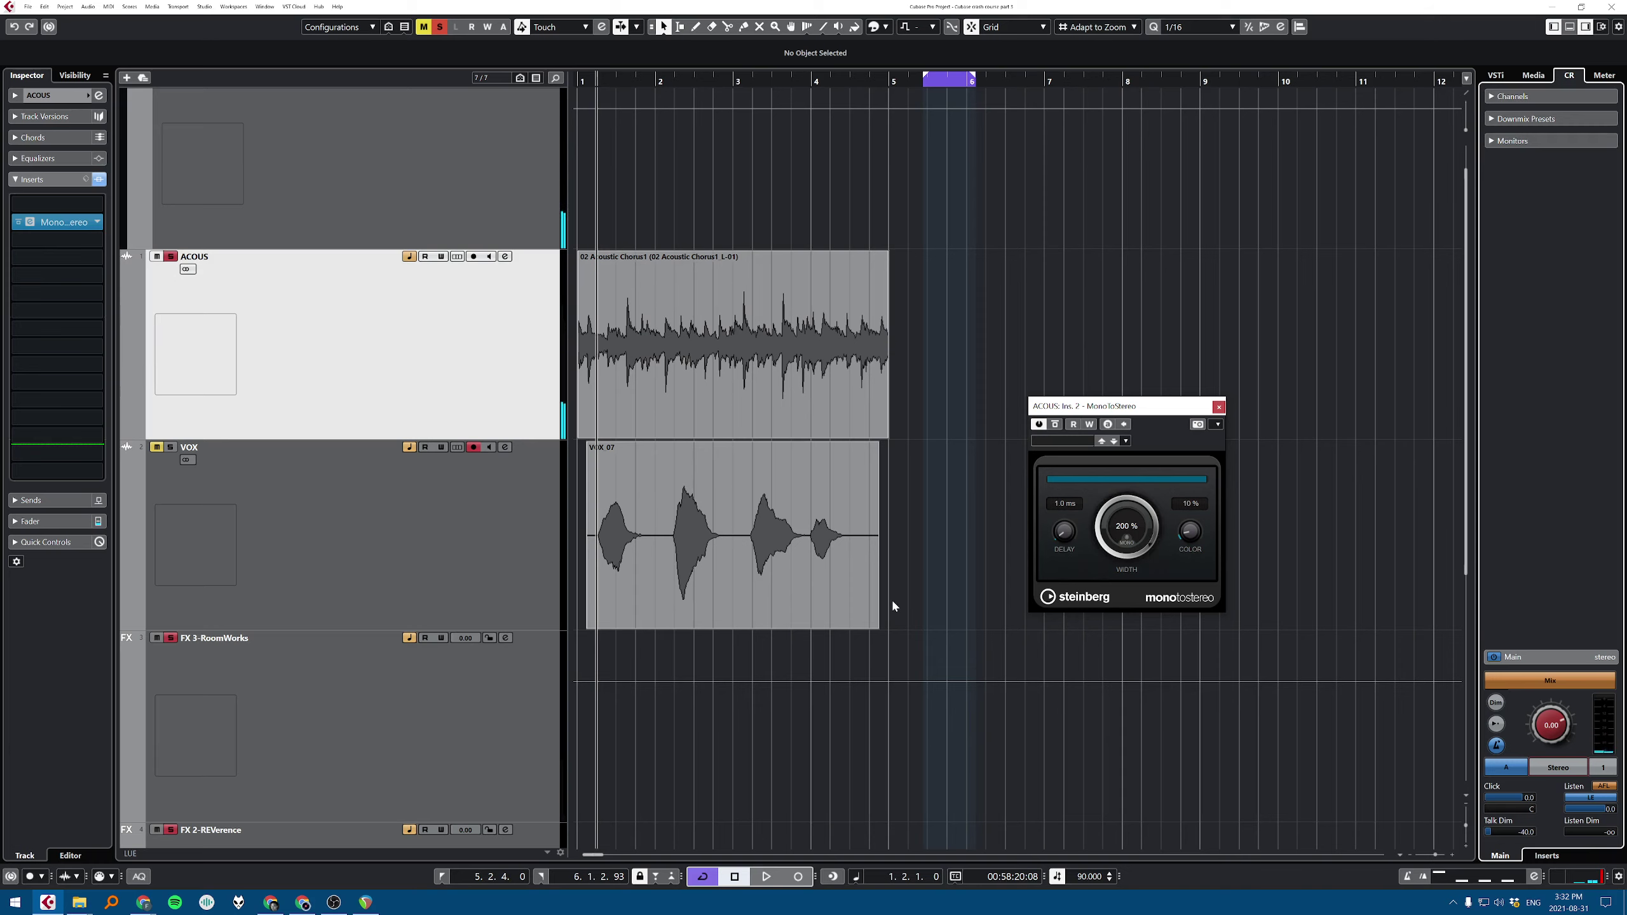
pyautogui.press('space')
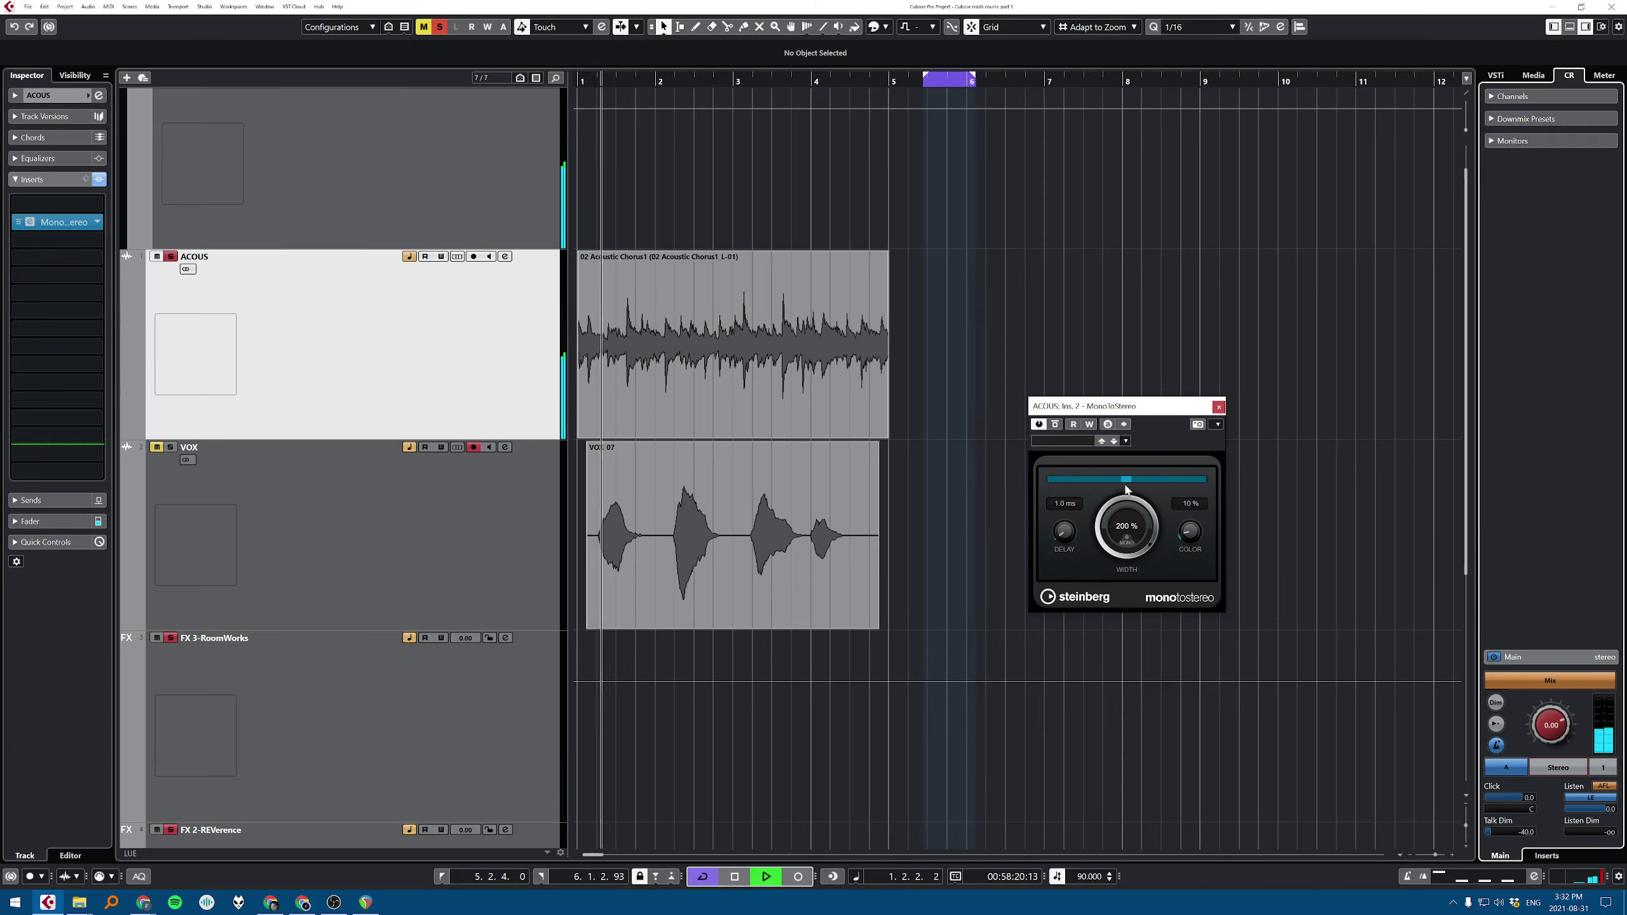
pyautogui.click(1057, 425)
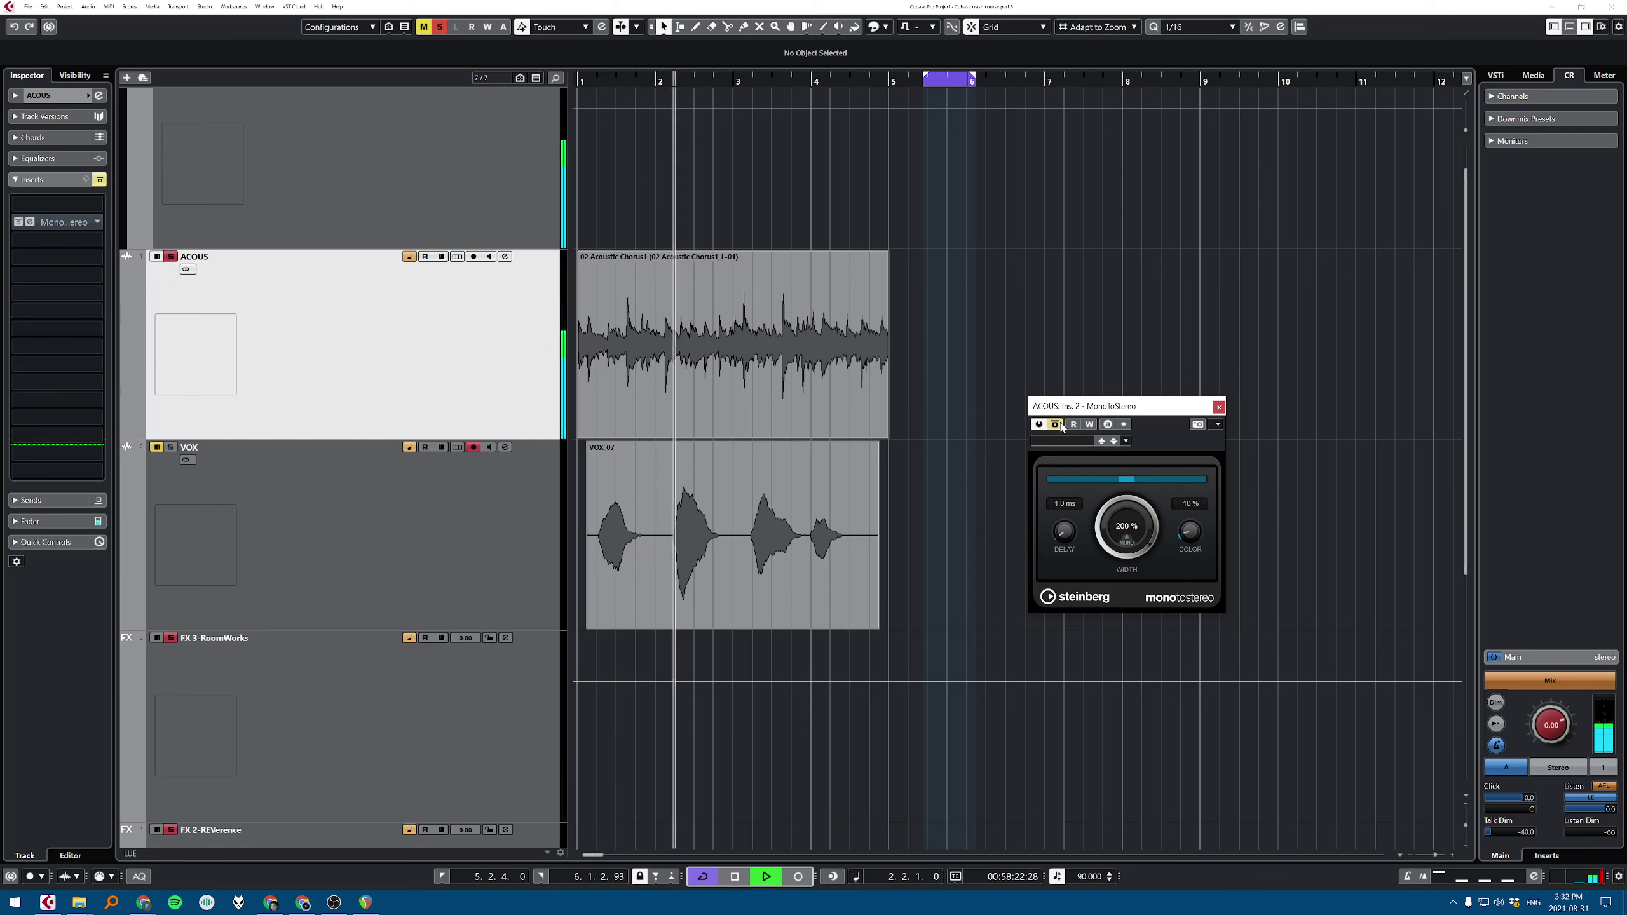
pyautogui.click(1057, 425)
pyautogui.press('space')
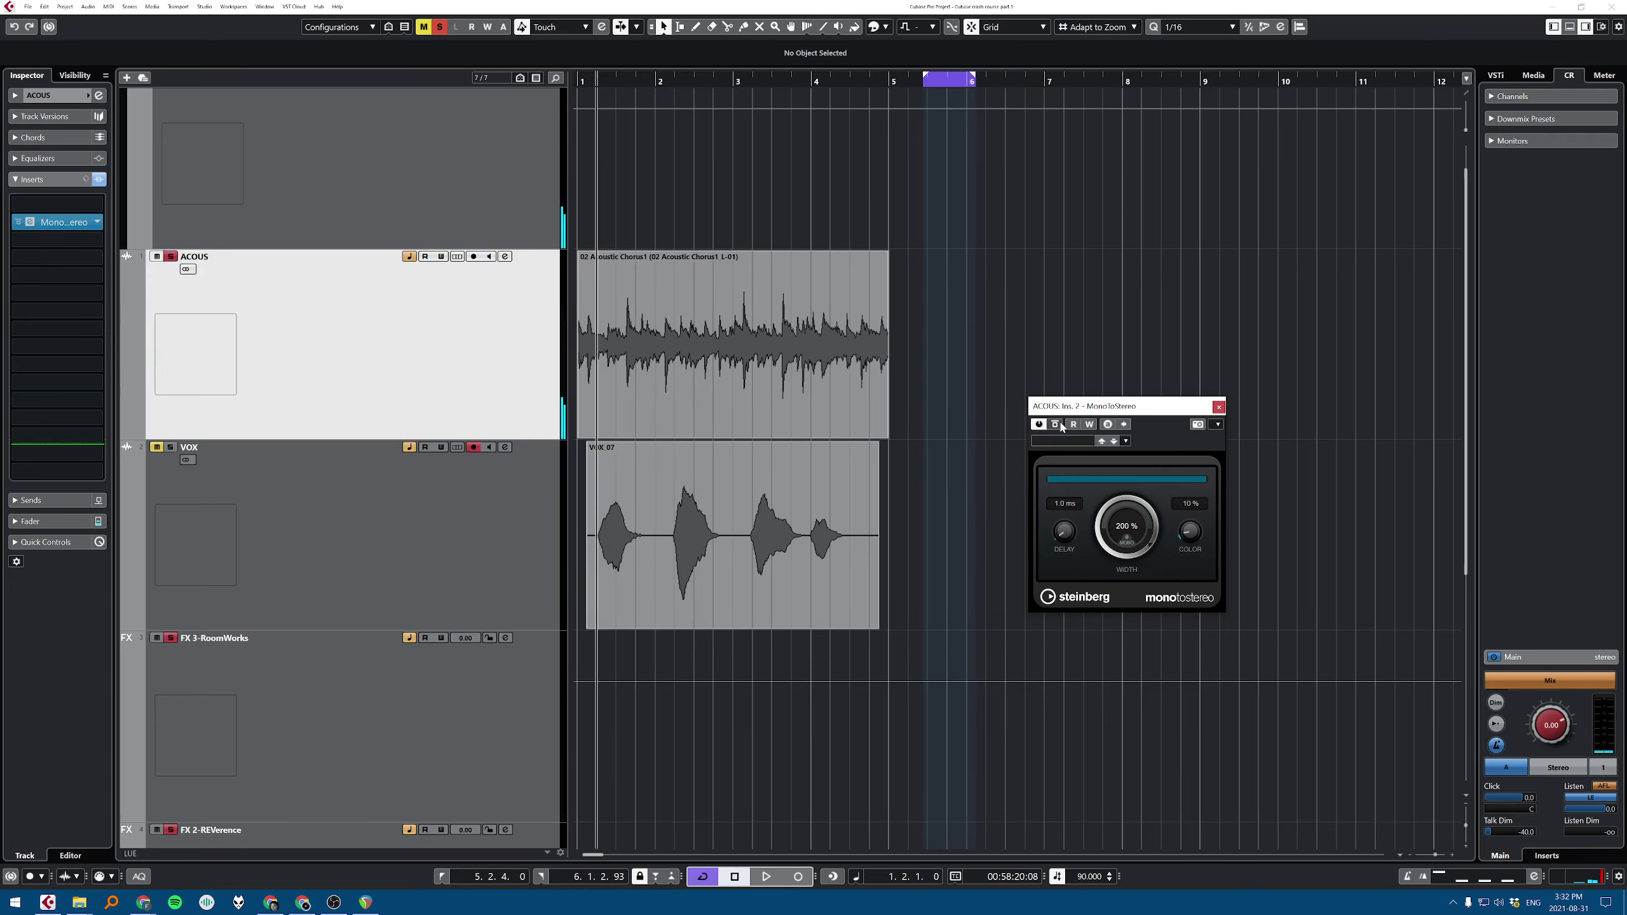
# Step: Remove MonoToStereo from the ACOUS inserts and duplicate the ACOUS track twice
pyautogui.click(97, 222)
pyautogui.click(71, 253)
pyautogui.rightClick(486, 319)
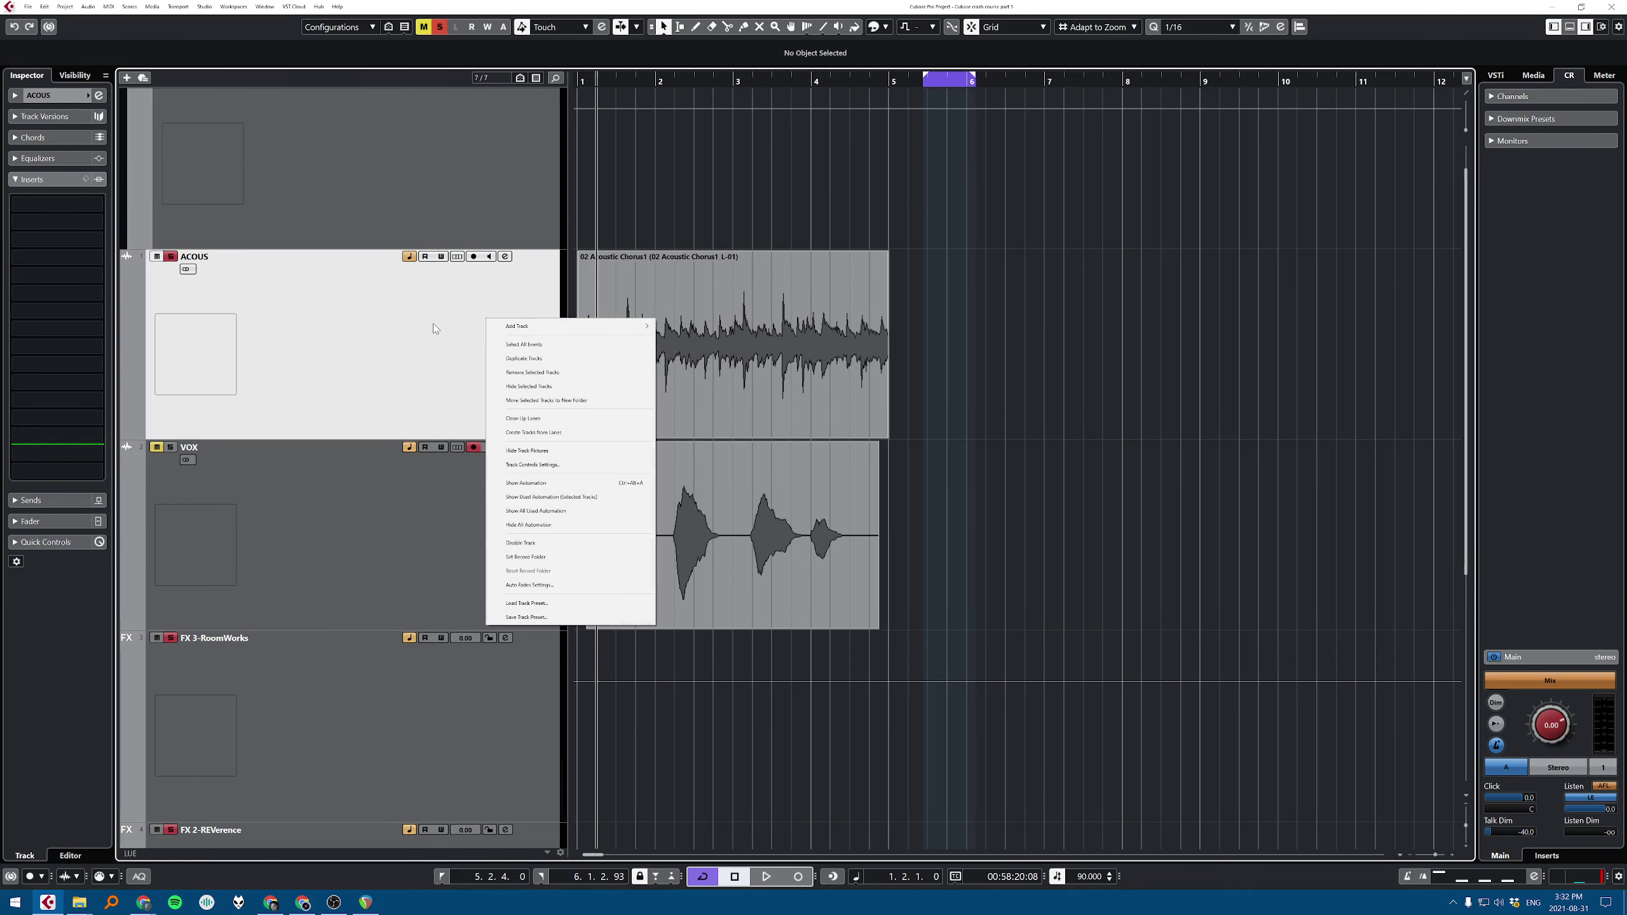
pyautogui.click(432, 323)
pyautogui.rightClick(473, 333)
pyautogui.click(506, 373)
pyautogui.rightClick(484, 532)
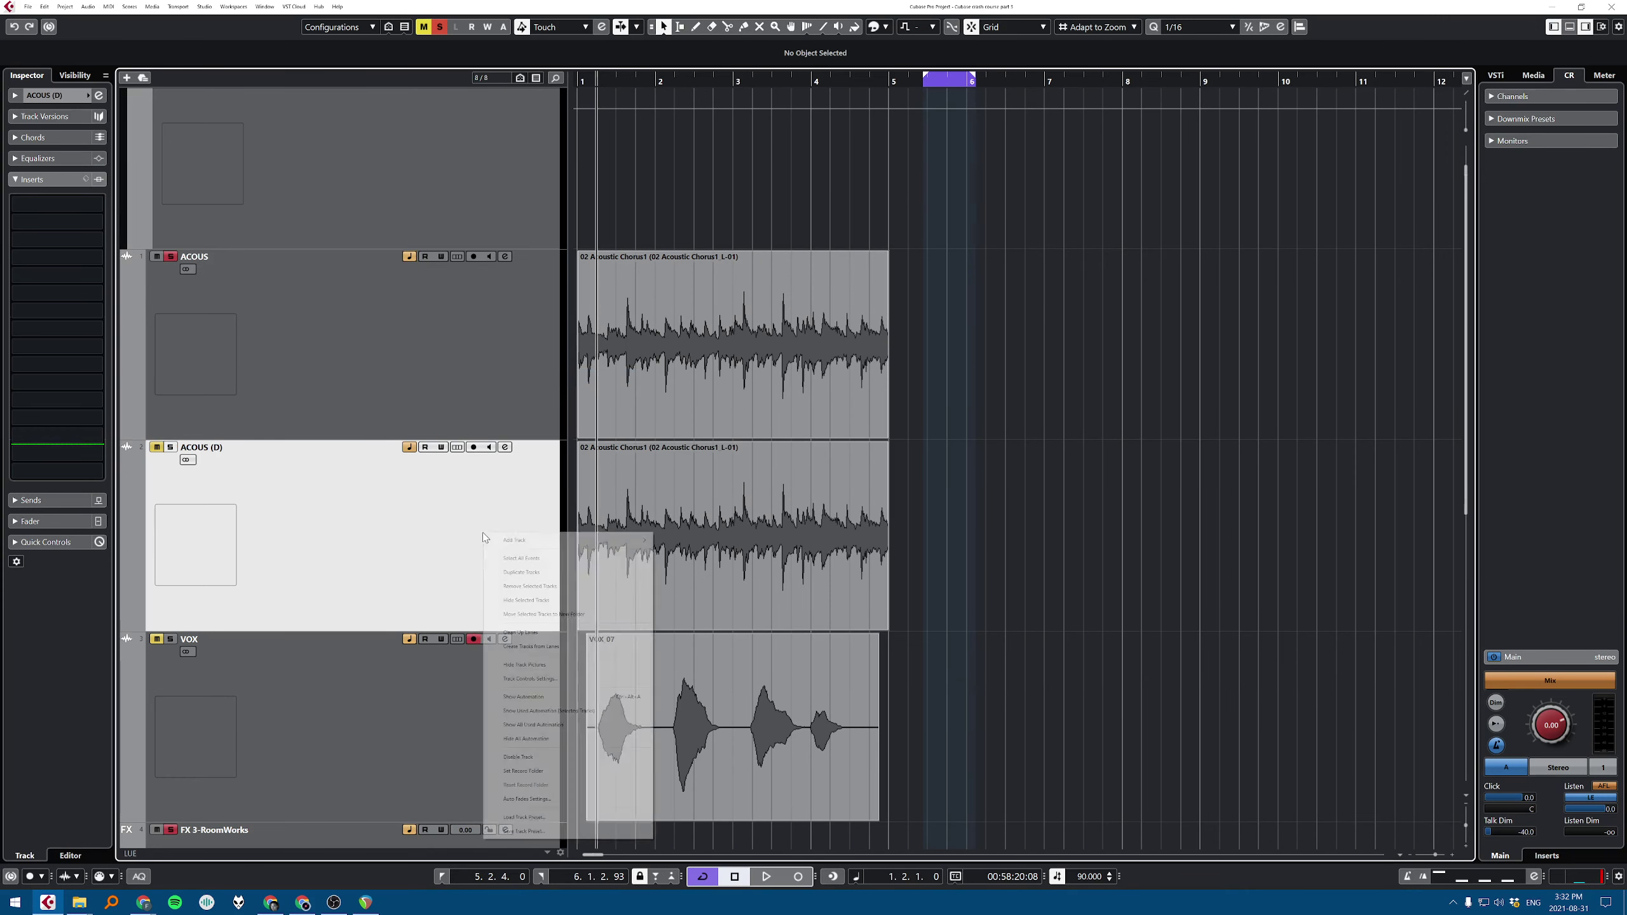
pyautogui.click(521, 572)
pyautogui.scroll(-3, 456, 375)
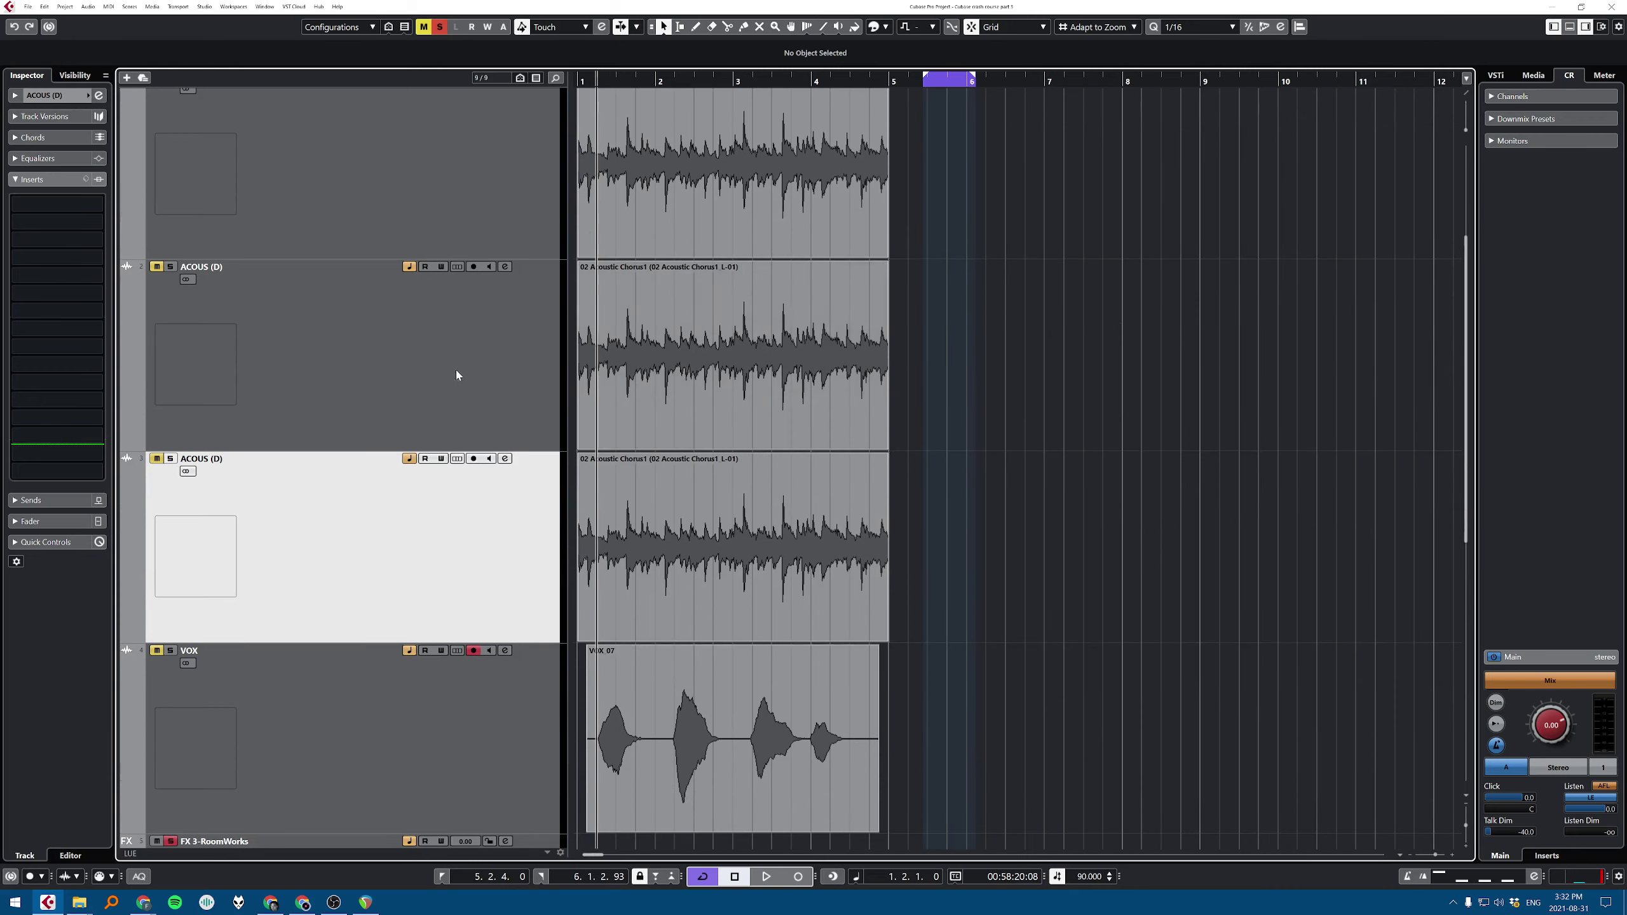
# Step: Set the track delay to 5 ms on the two ACOUS duplicates and pan them to opposite stereo sides
pyautogui.click(506, 361)
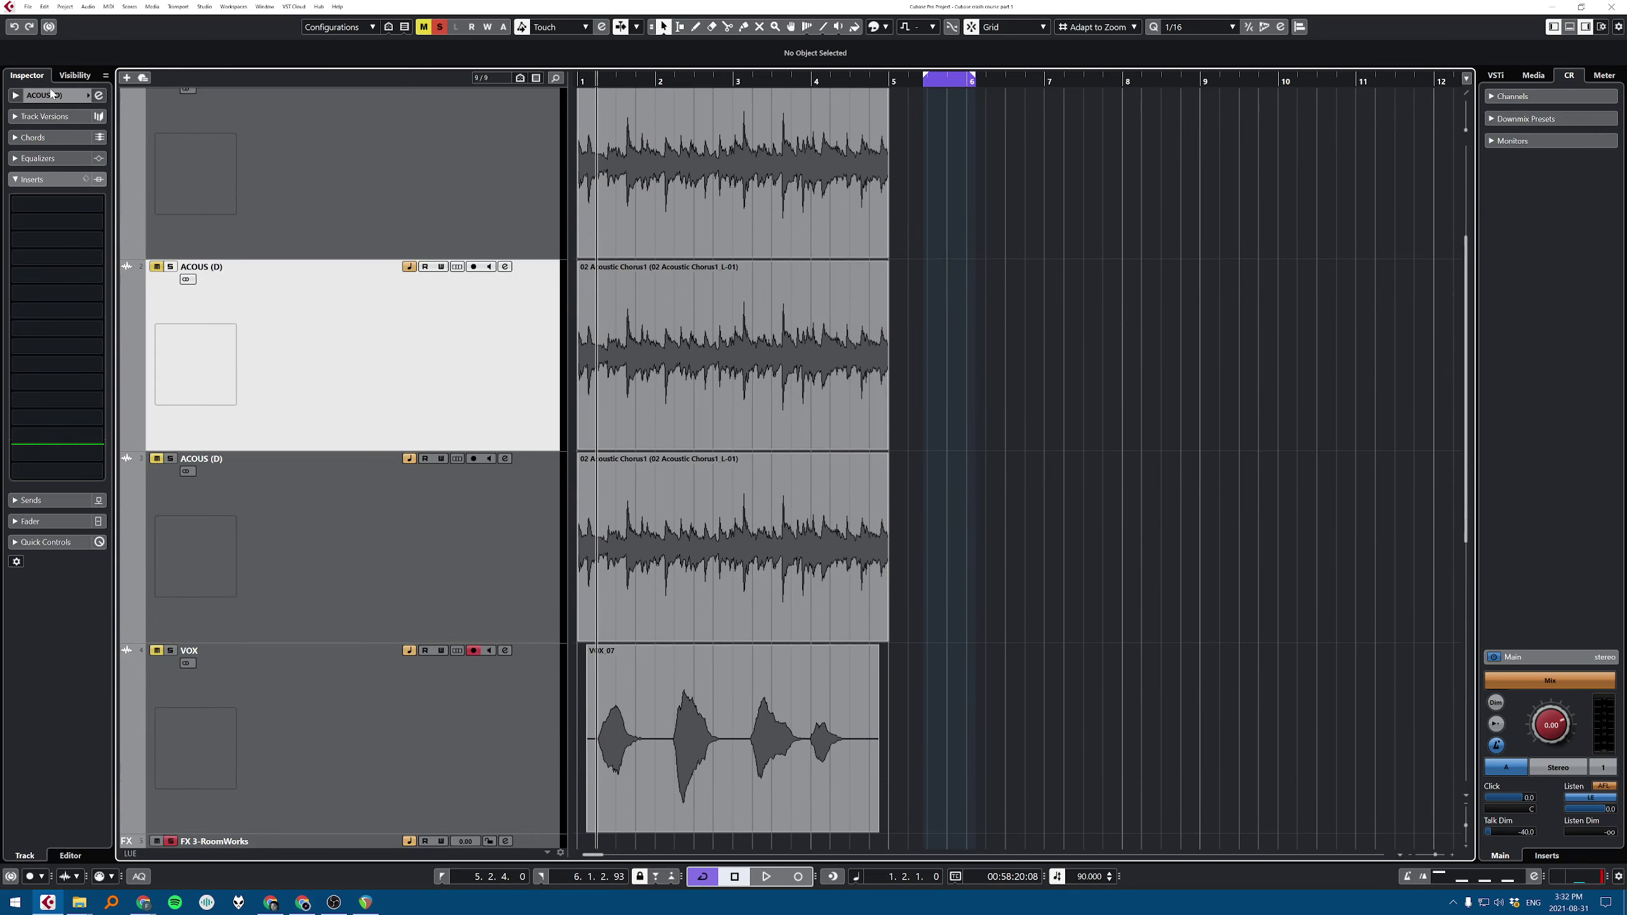
pyautogui.click(77, 95)
pyautogui.doubleClick(98, 176)
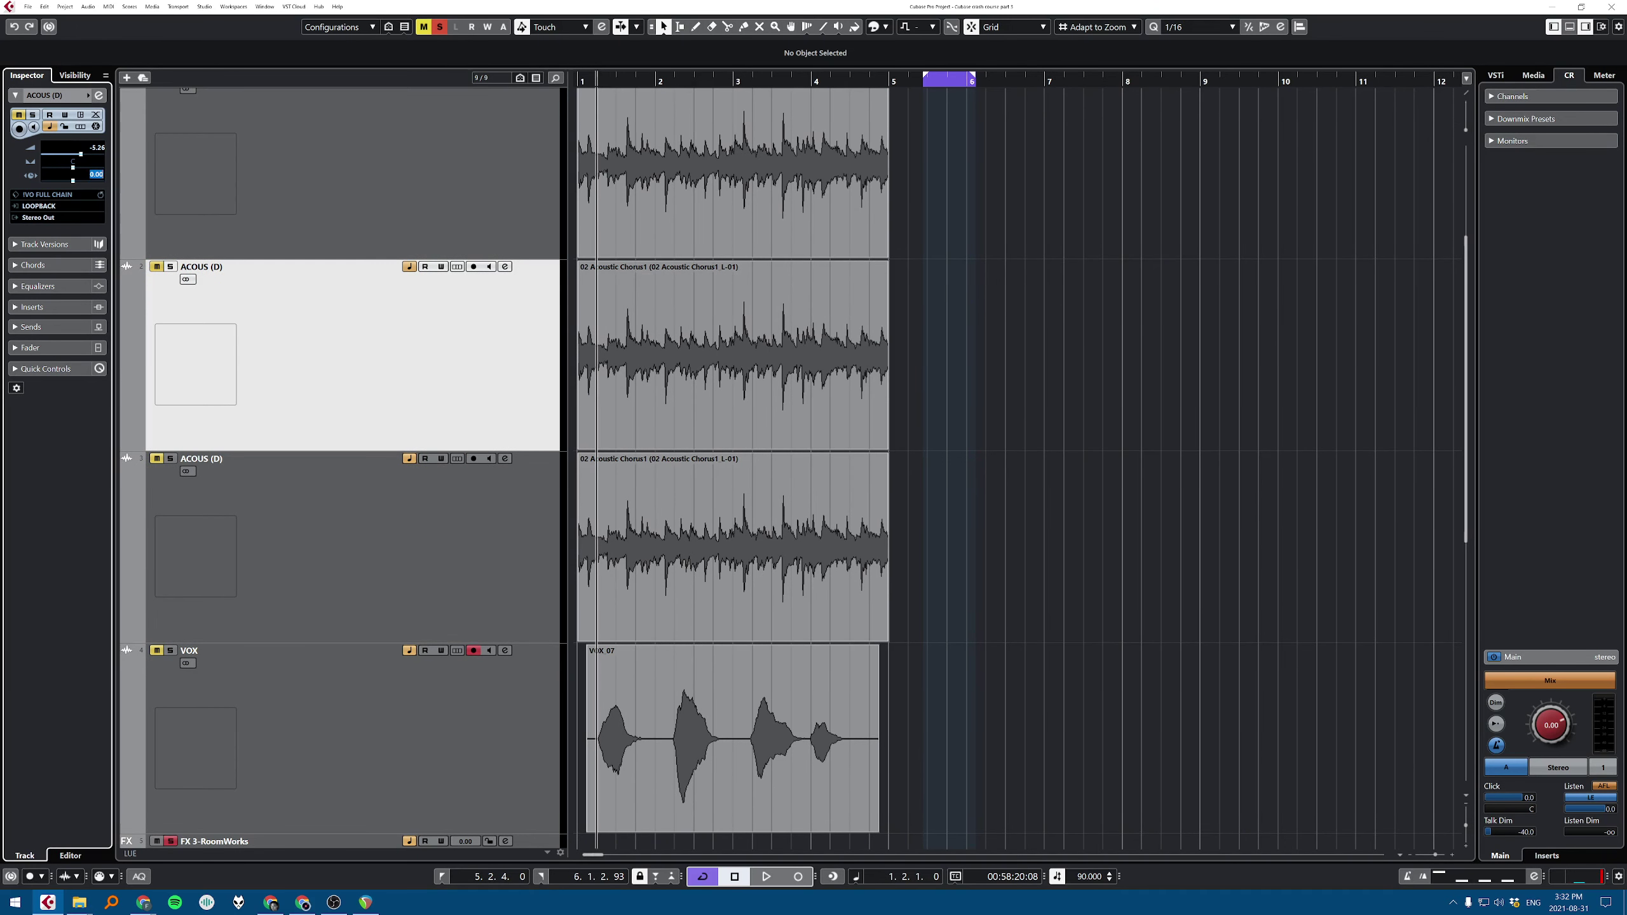
pyautogui.write('5')
pyautogui.press('Return')
pyautogui.press('Down')
pyautogui.moveTo(95, 167); pyautogui.dragTo(111, 166)
pyautogui.press('e')
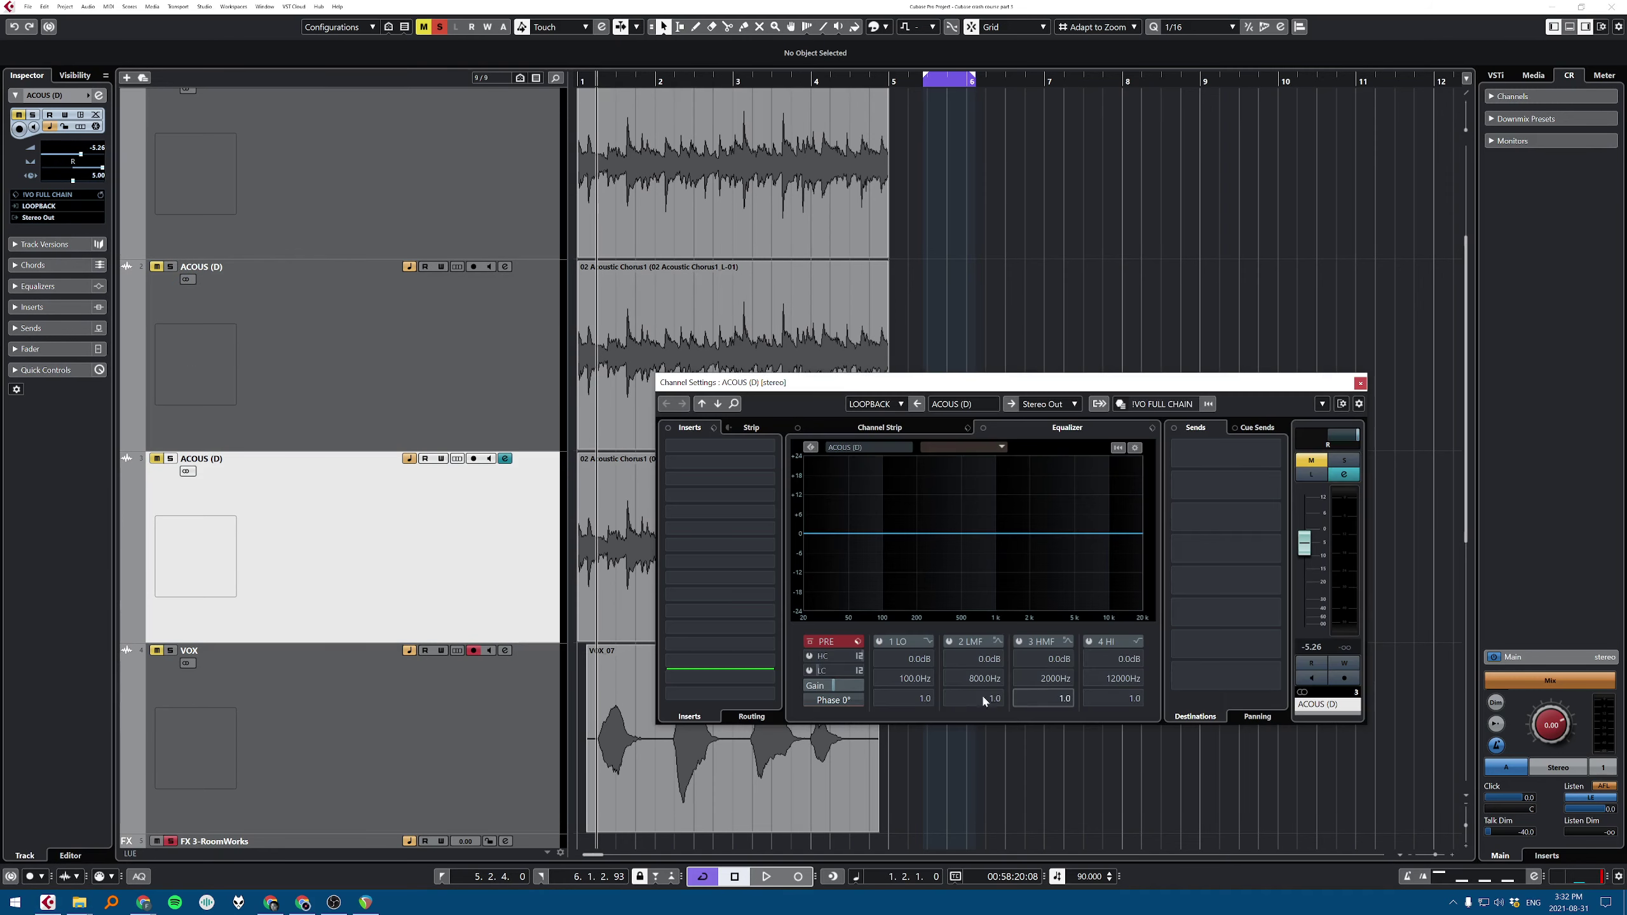
pyautogui.press('e')
# Step: Solo both ACOUS duplicates and play them alongside the original, toggling their solo to compare the stereo width
pyautogui.keyDown('shift'); pyautogui.click(461, 381); pyautogui.keyUp('shift')
pyautogui.press('s')
pyautogui.scroll(3, 941, 389)
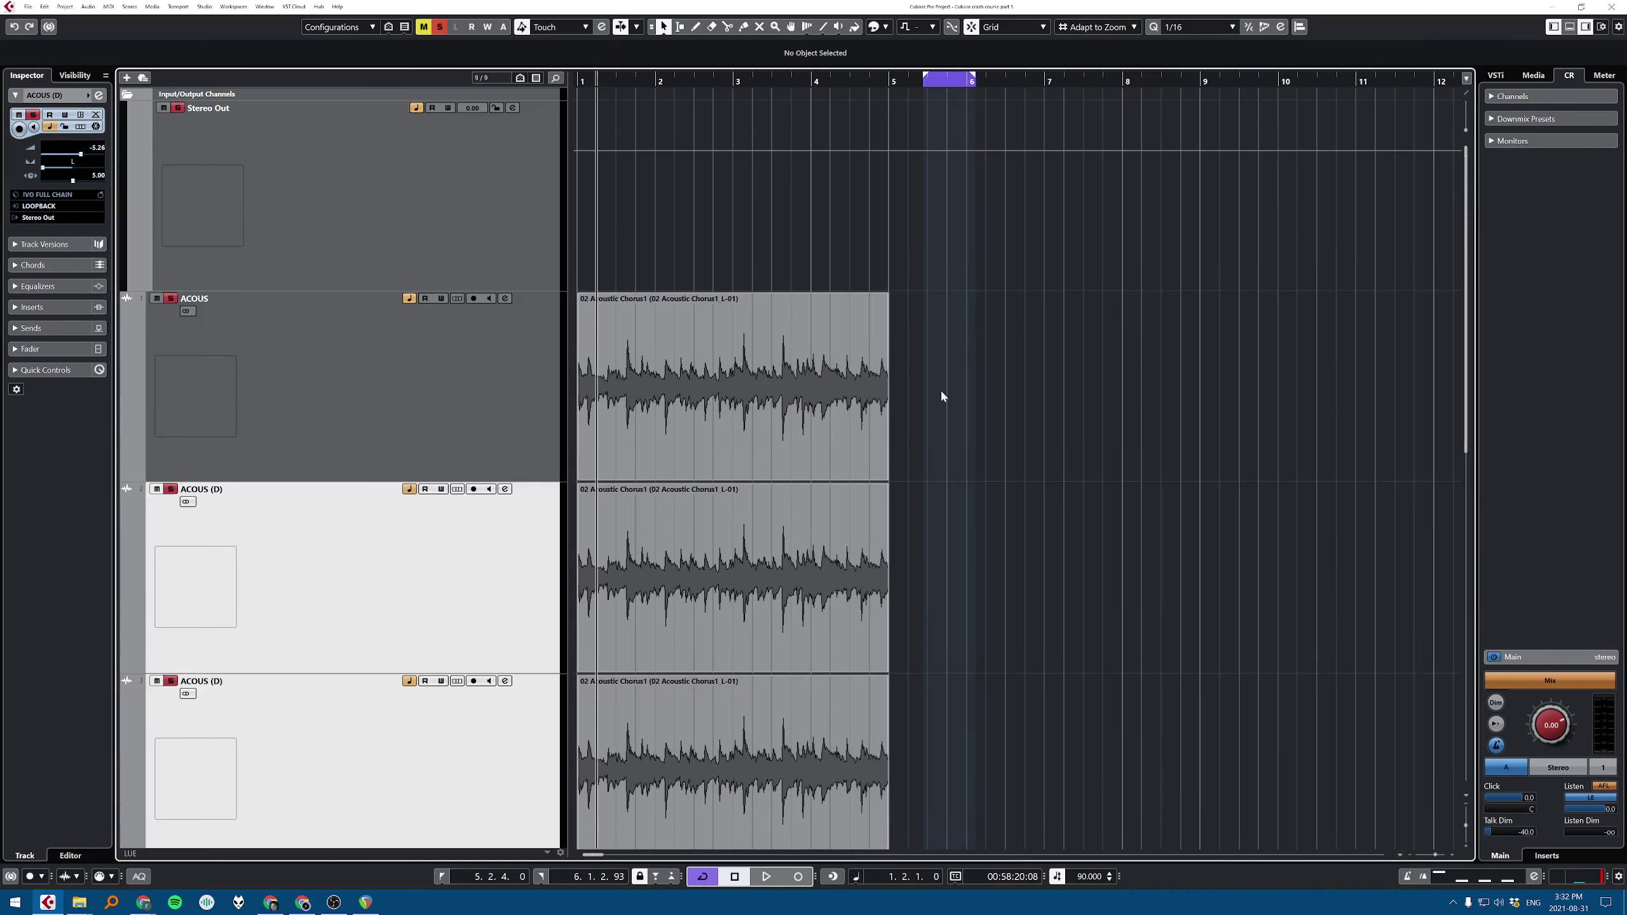
pyautogui.click(941, 389)
pyautogui.scroll(-2, 814, 442)
pyautogui.click(410, 361)
pyautogui.keyDown('shift'); pyautogui.click(435, 701); pyautogui.keyUp('shift')
pyautogui.press('space')
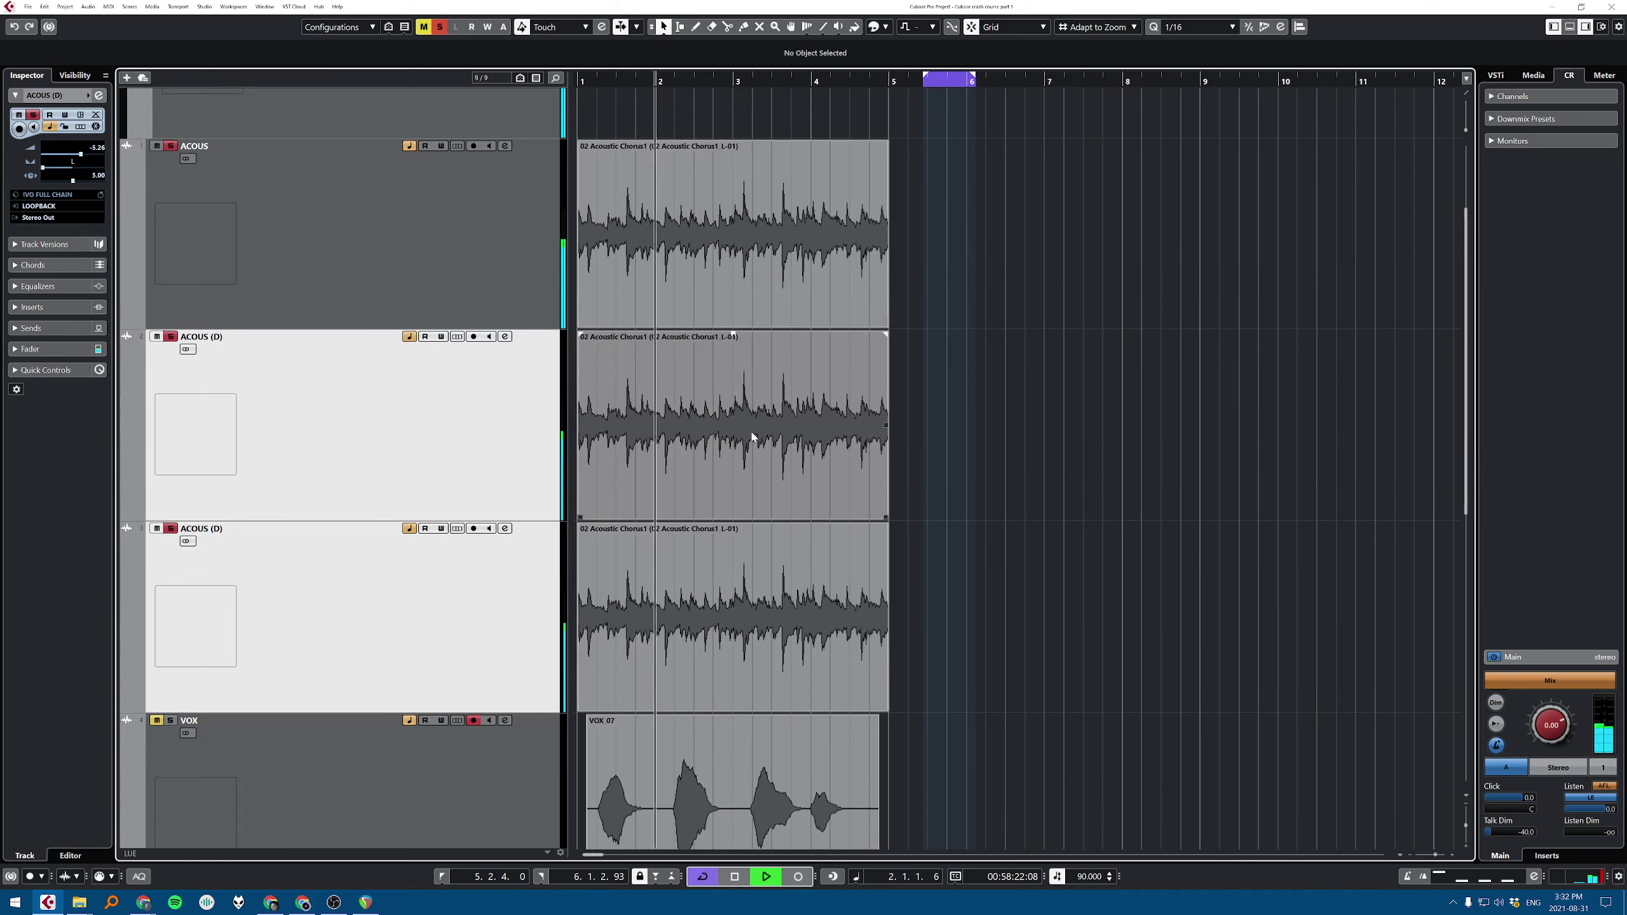
pyautogui.press('s')
pyautogui.press('s')
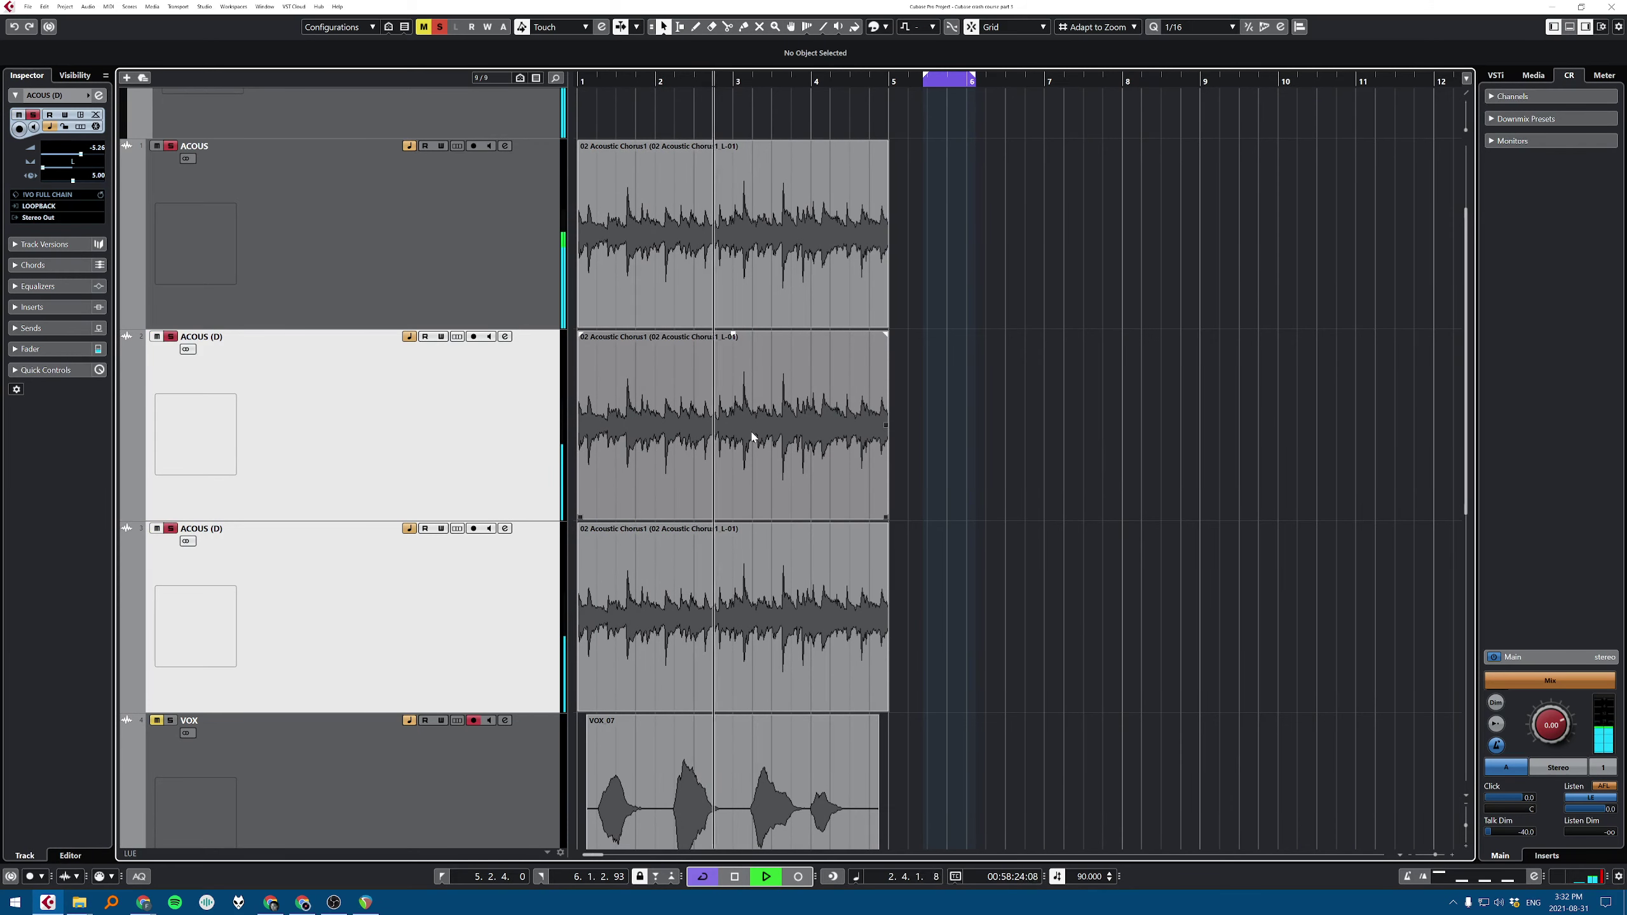
pyautogui.press('space')
# Step: Switch the Control Room output to mono and remove the two duplicated ACOUS tracks
pyautogui.click(1558, 767)
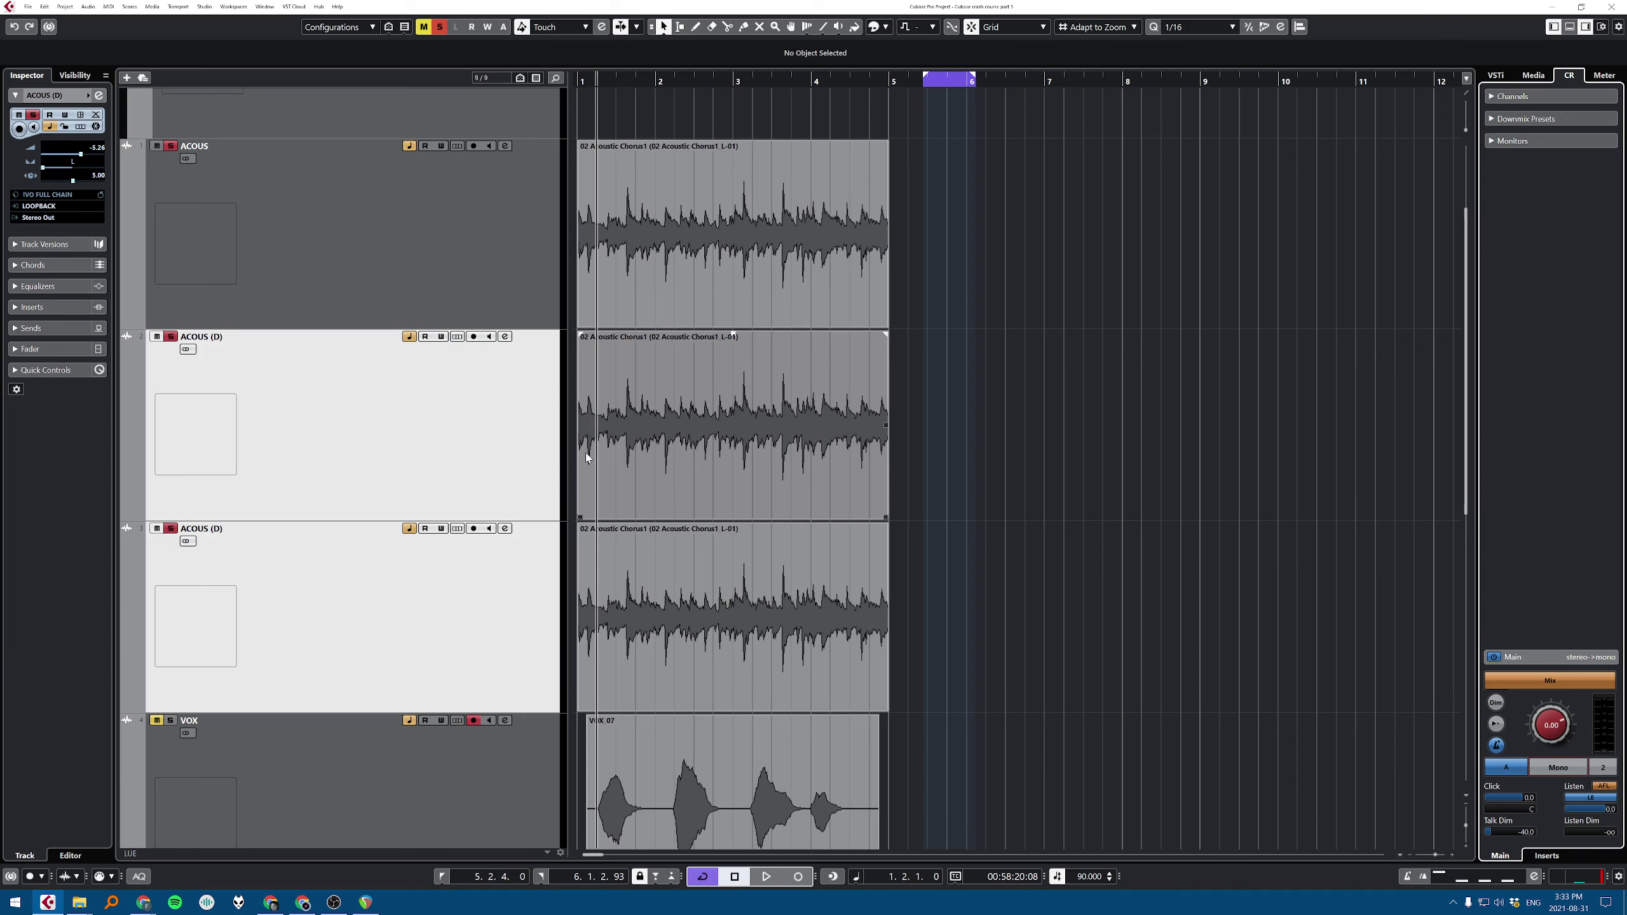
pyautogui.rightClick(382, 405)
pyautogui.click(445, 458)
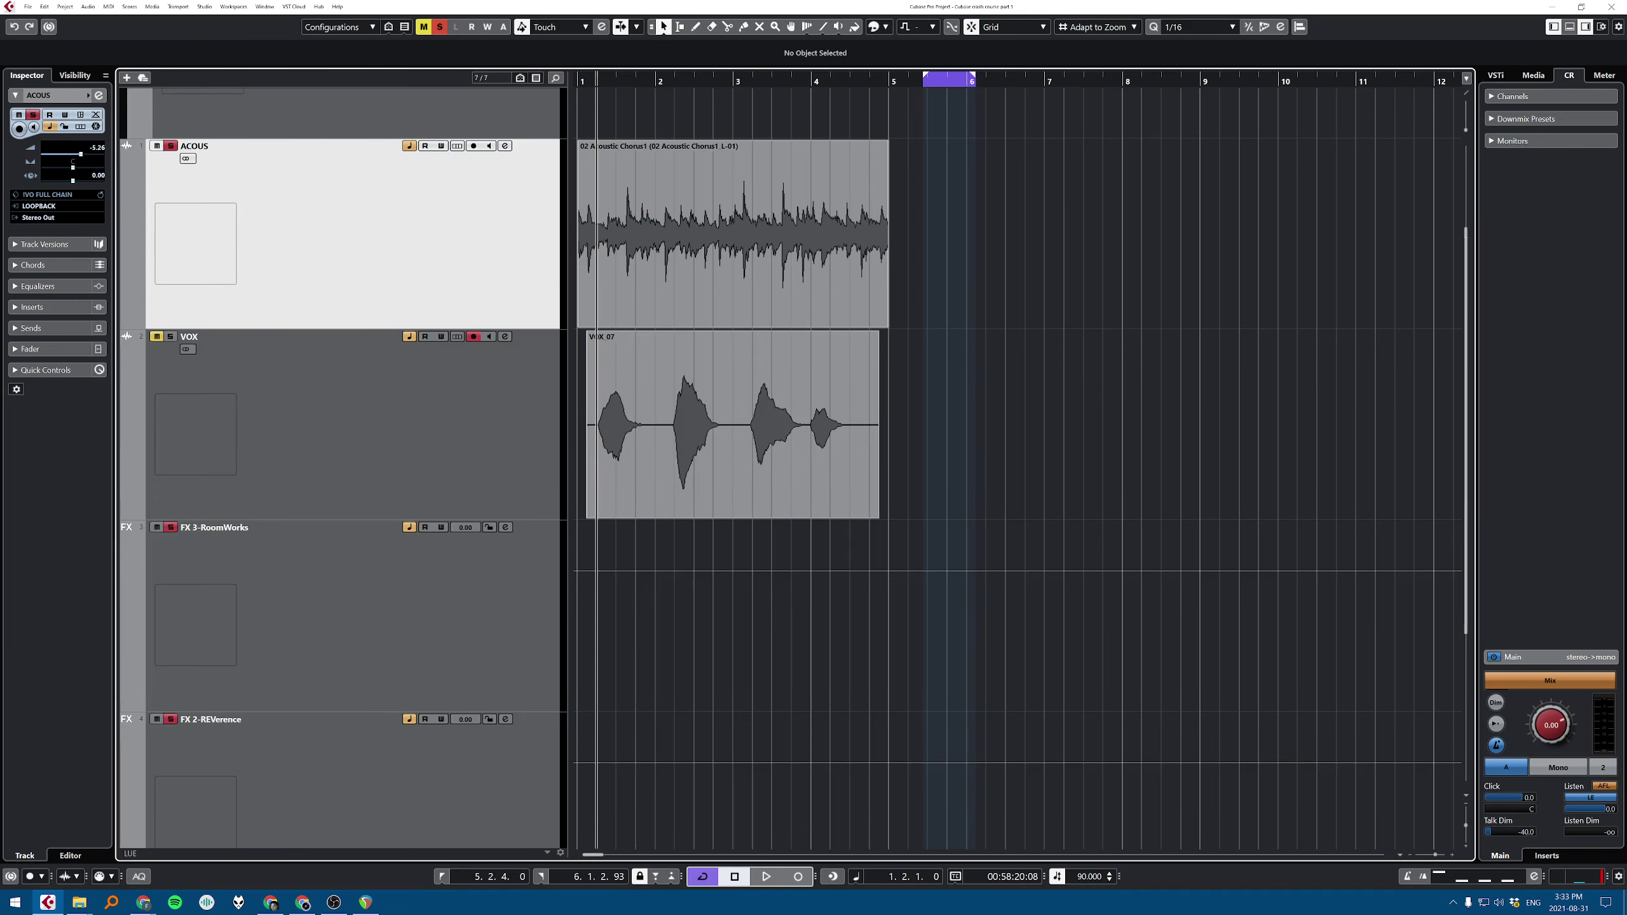
# Step: Insert the Steinberg Tuner plug-in on ACOUS and move its window clear of the track list
pyautogui.click(51, 307)
pyautogui.click(51, 310)
pyautogui.write('tuner')
pyautogui.click(80, 349)
pyautogui.moveTo(820, 366); pyautogui.dragTo(1099, 247)
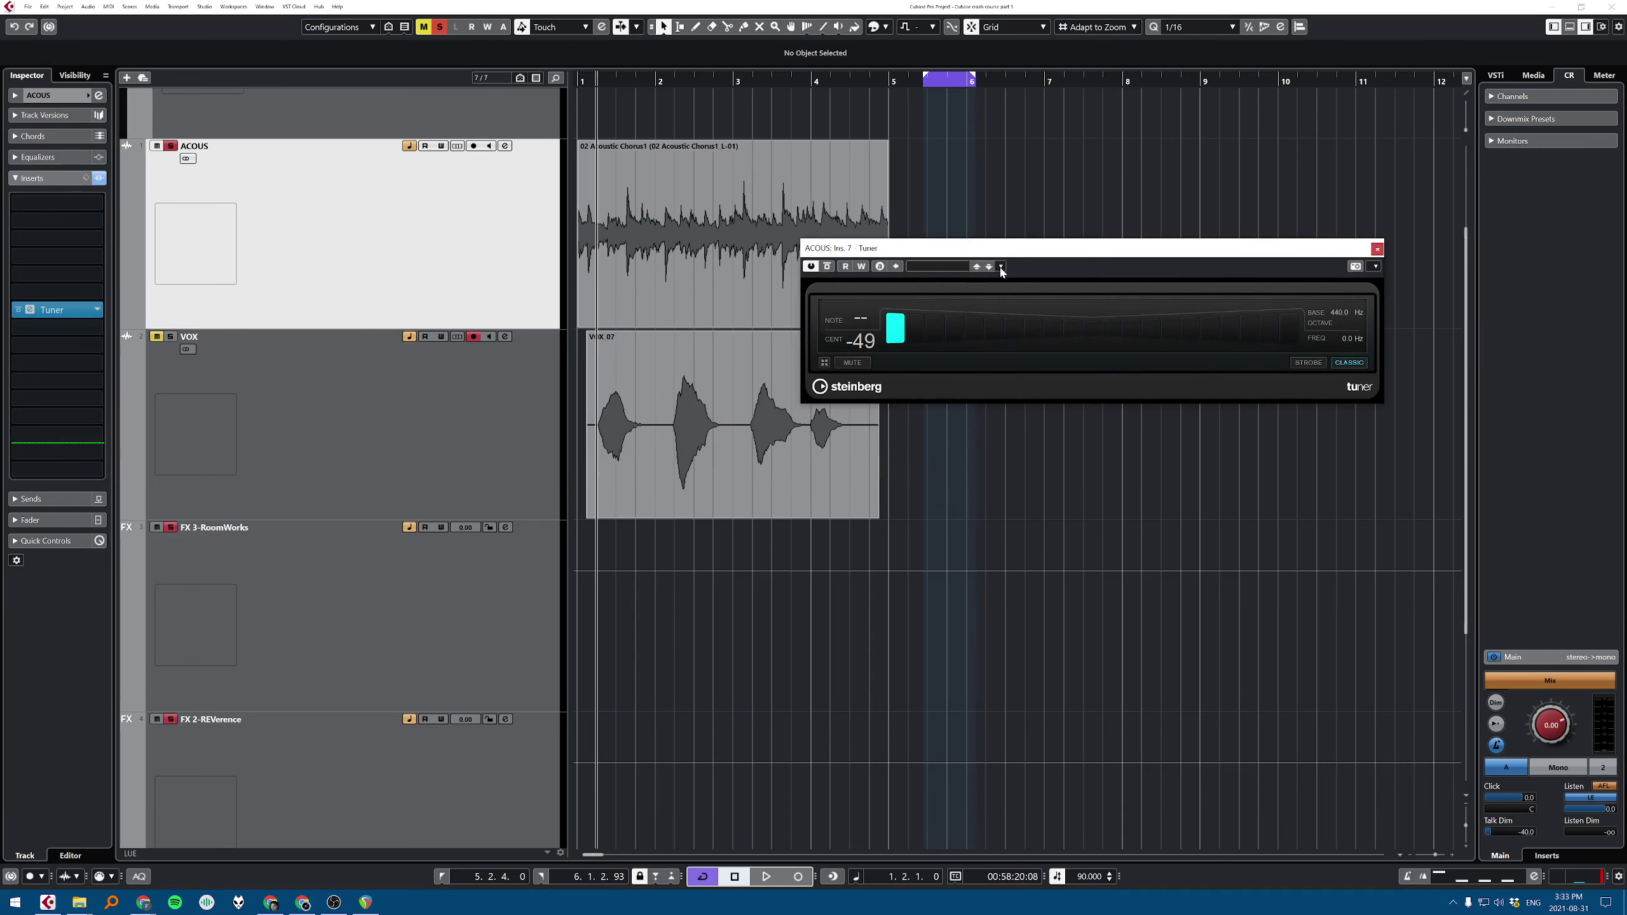
# Step: Insert the Tuner plug-in on VOX, solo the track and enable input monitoring to feed it a live signal
pyautogui.click(288, 378)
pyautogui.click(81, 246)
pyautogui.write('tuner')
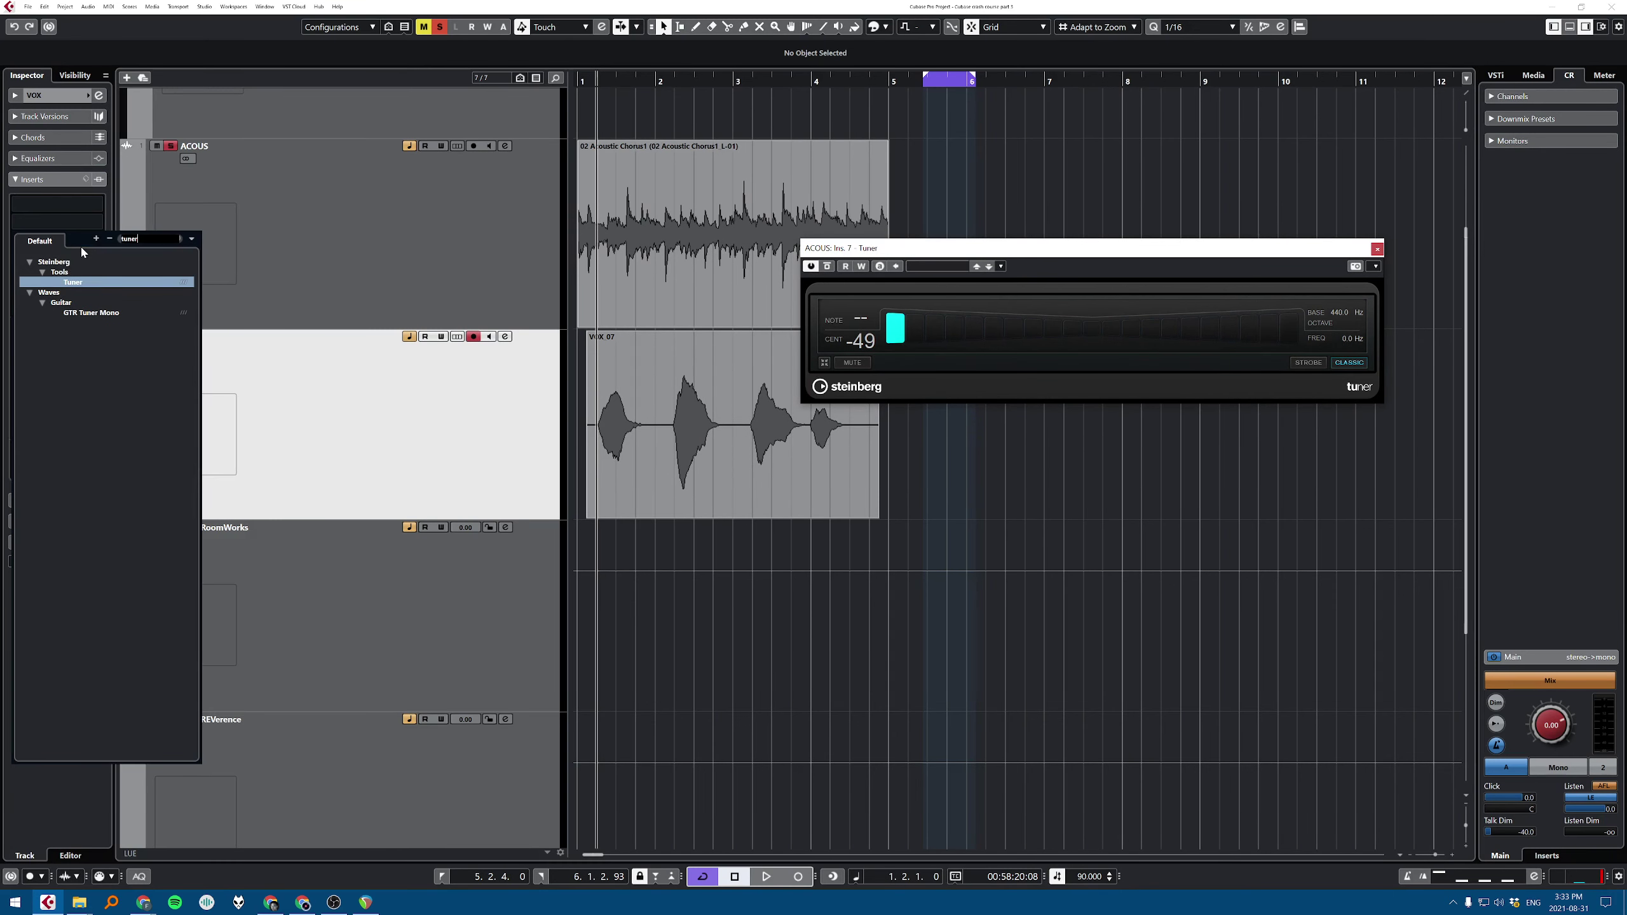
pyautogui.click(84, 282)
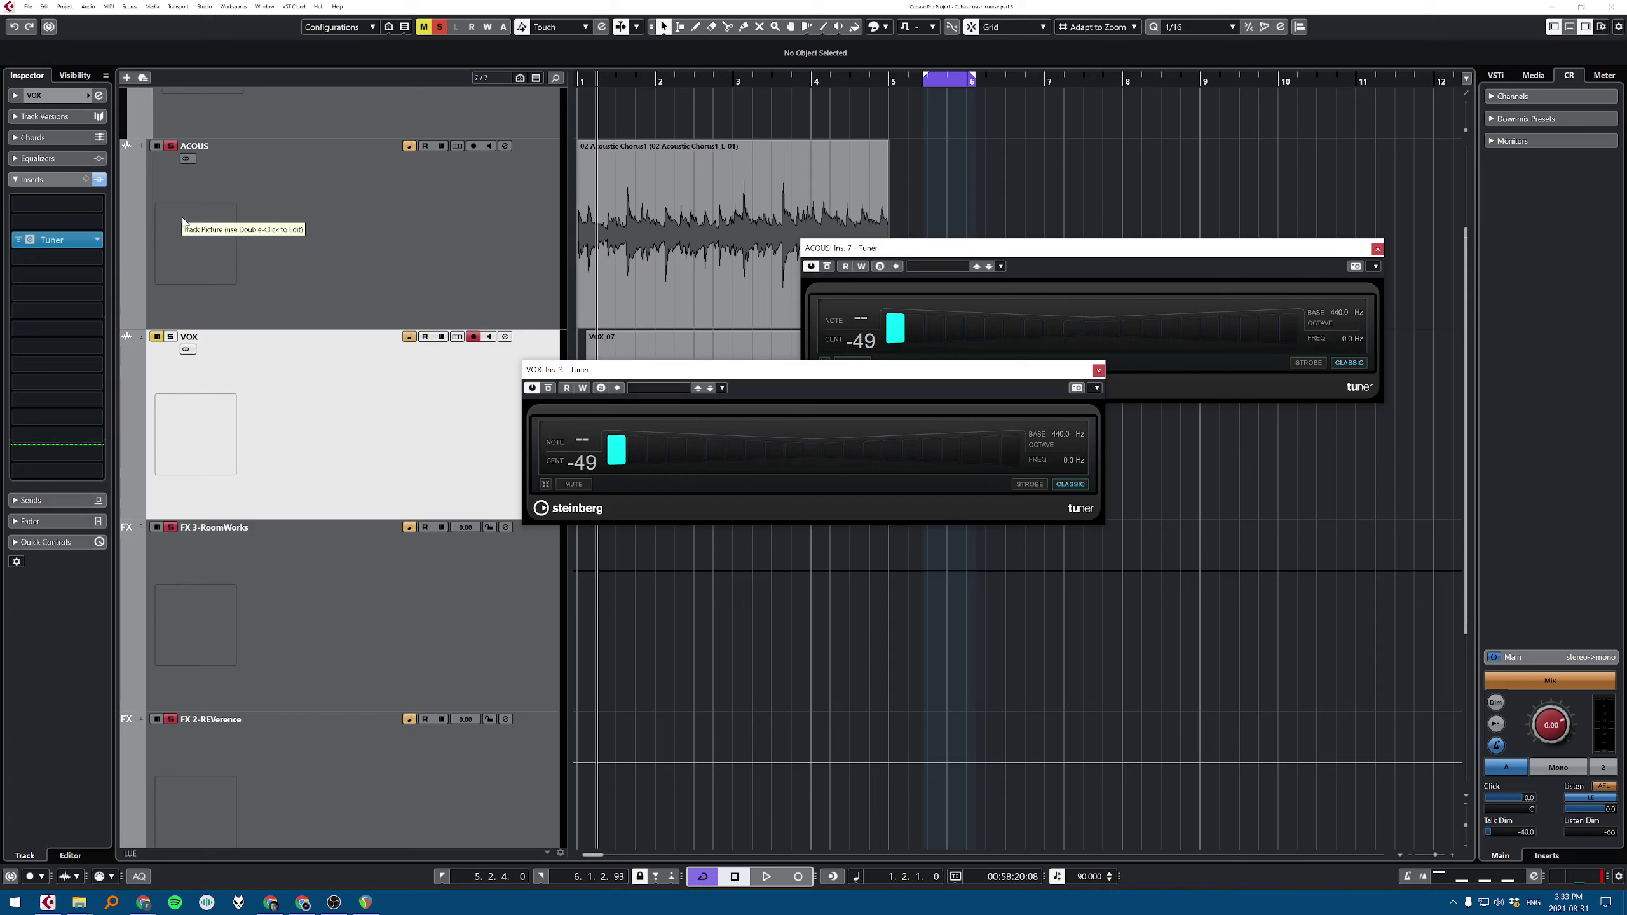
pyautogui.click(378, 411)
pyautogui.press('s')
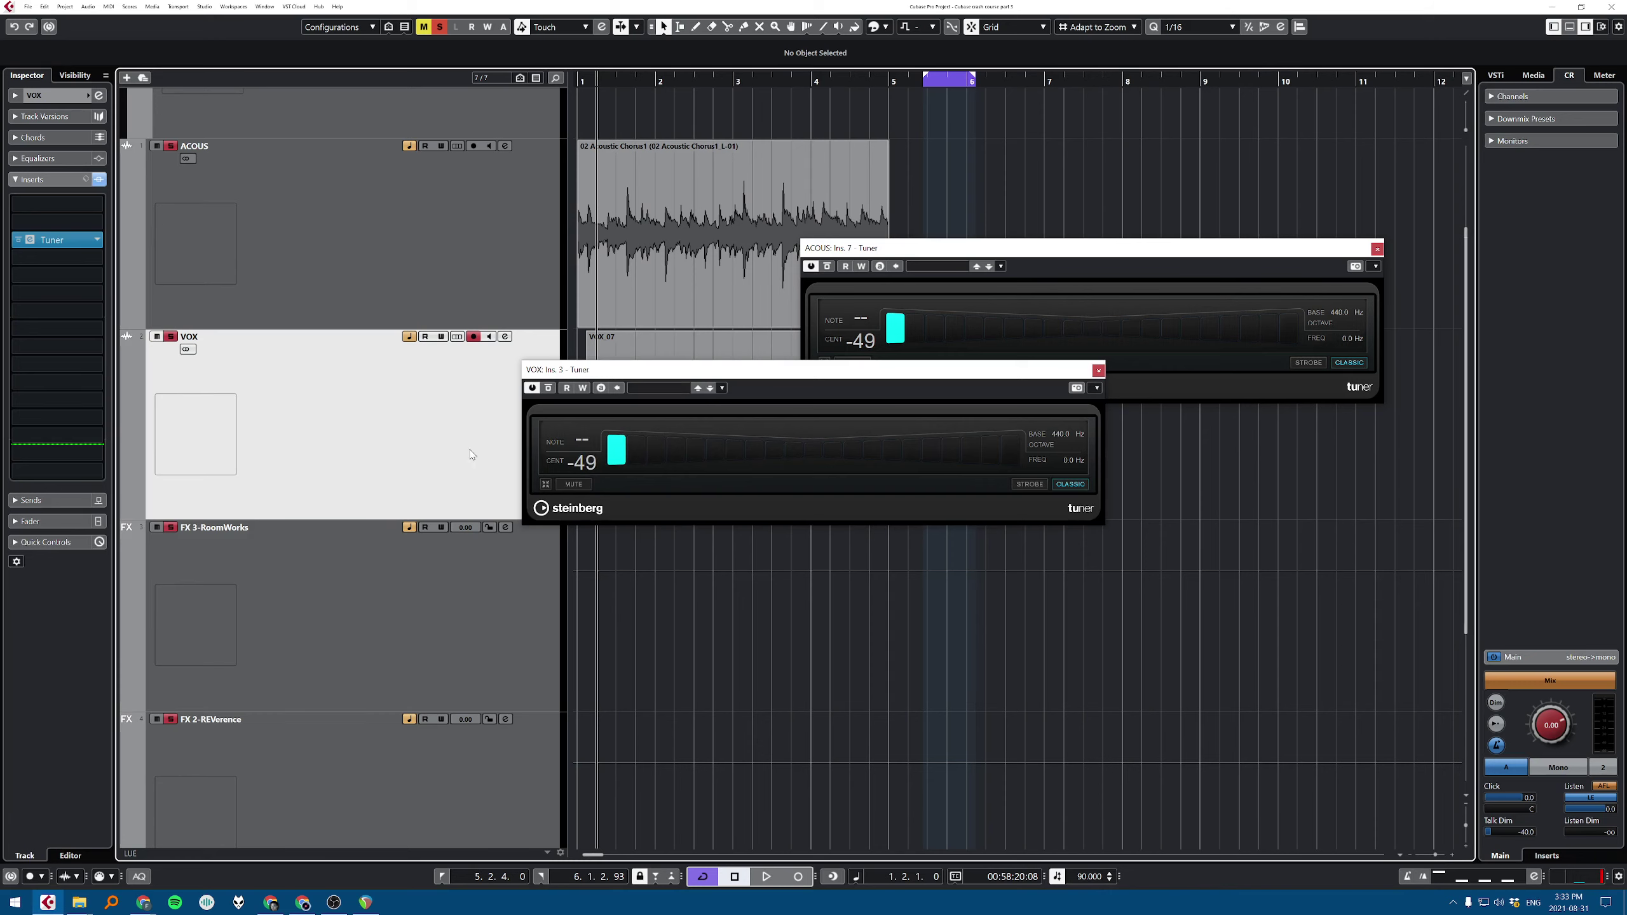
pyautogui.click(491, 340)
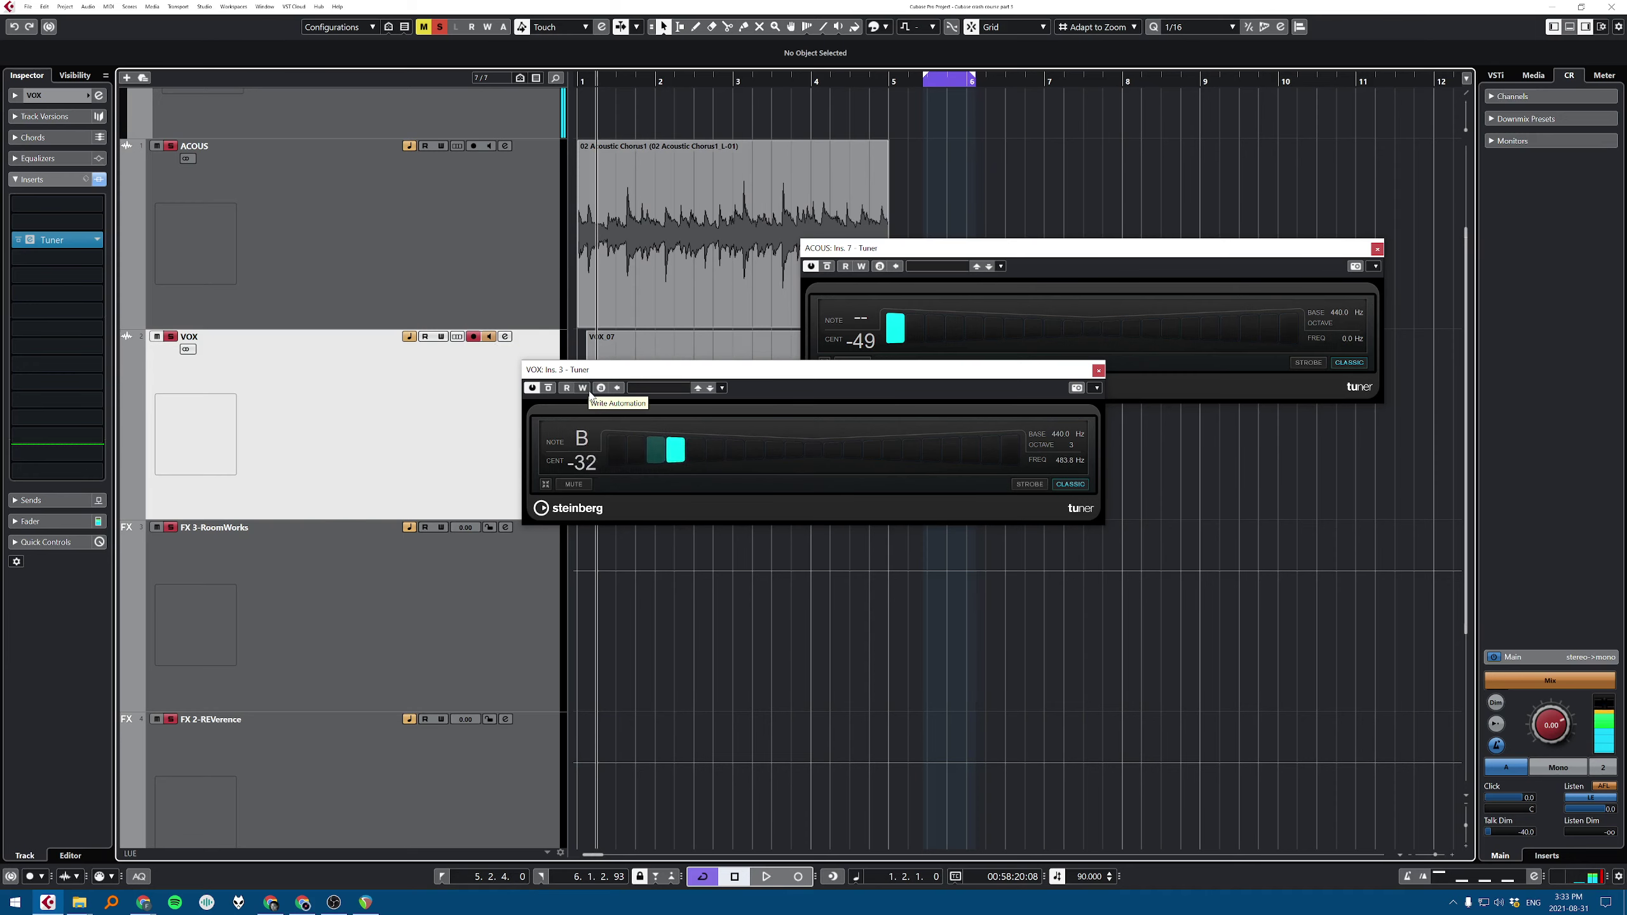
# Step: Remove the Tuner from VOX and ACOUS, turn off input monitoring on VOX and select the VOX track
pyautogui.moveTo(52, 240); pyautogui.dragTo(702, 242)
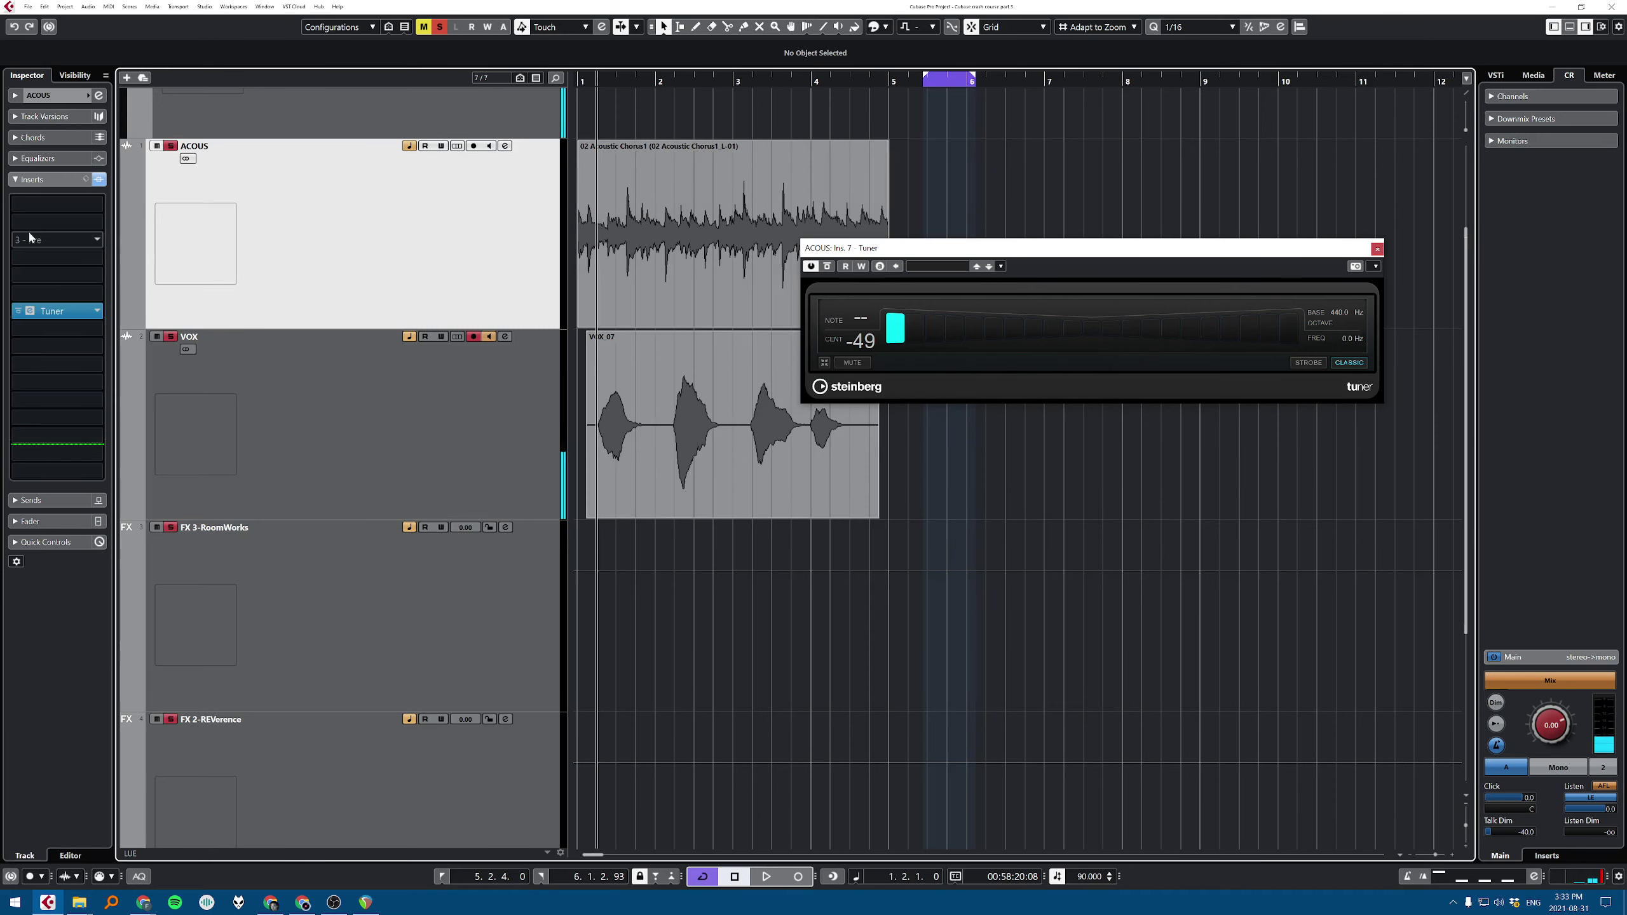
pyautogui.click(1377, 248)
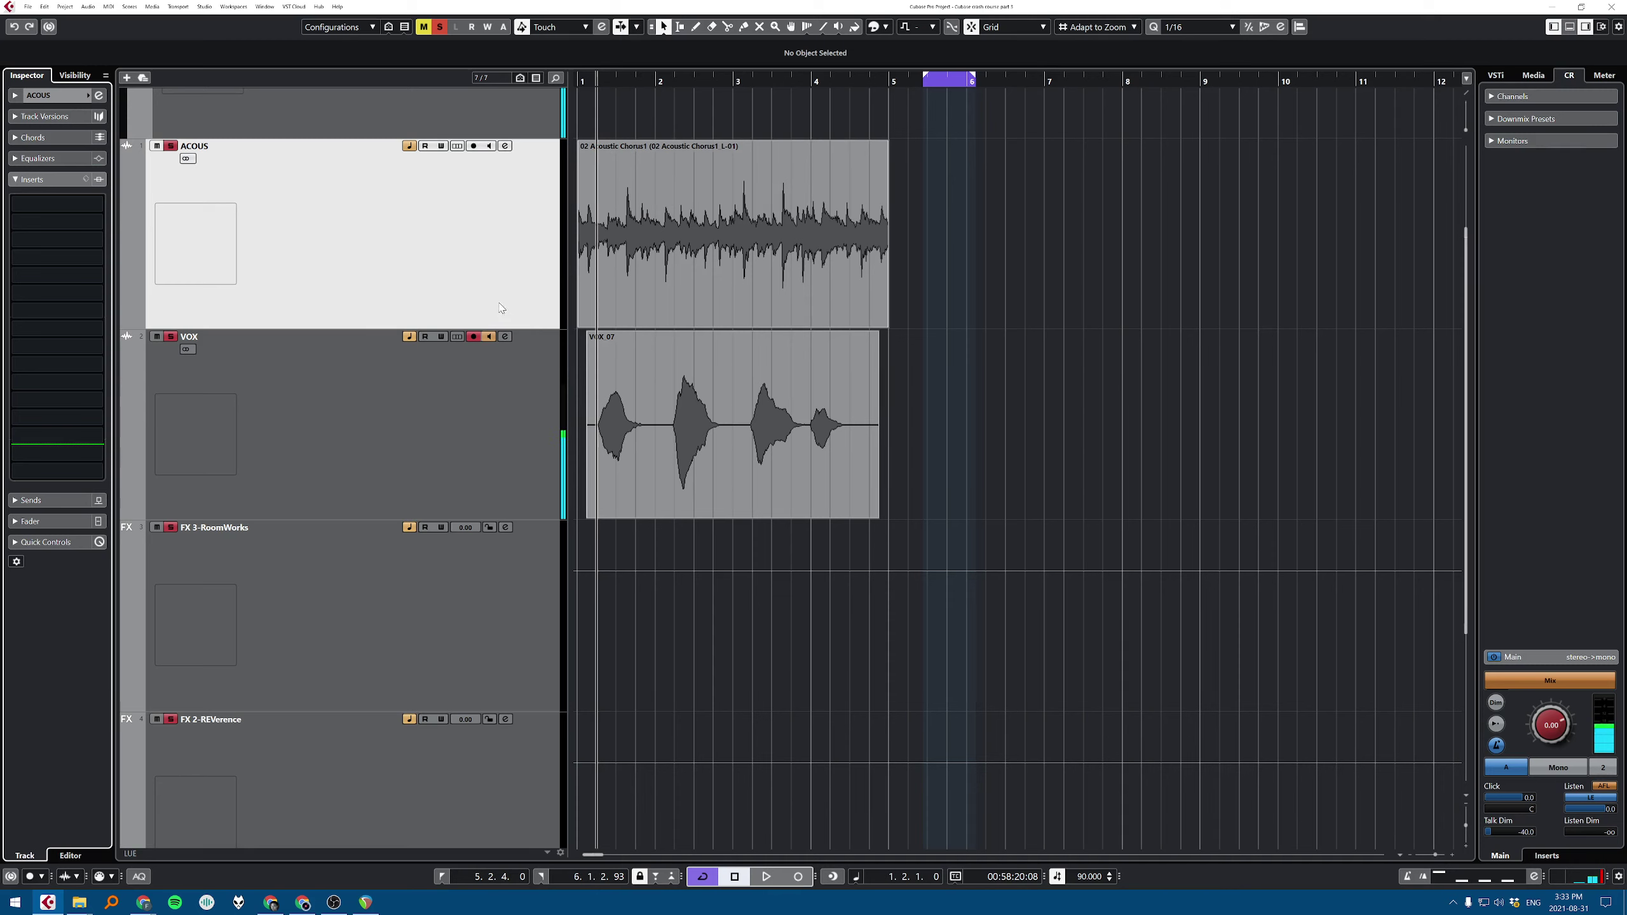
pyautogui.click(486, 336)
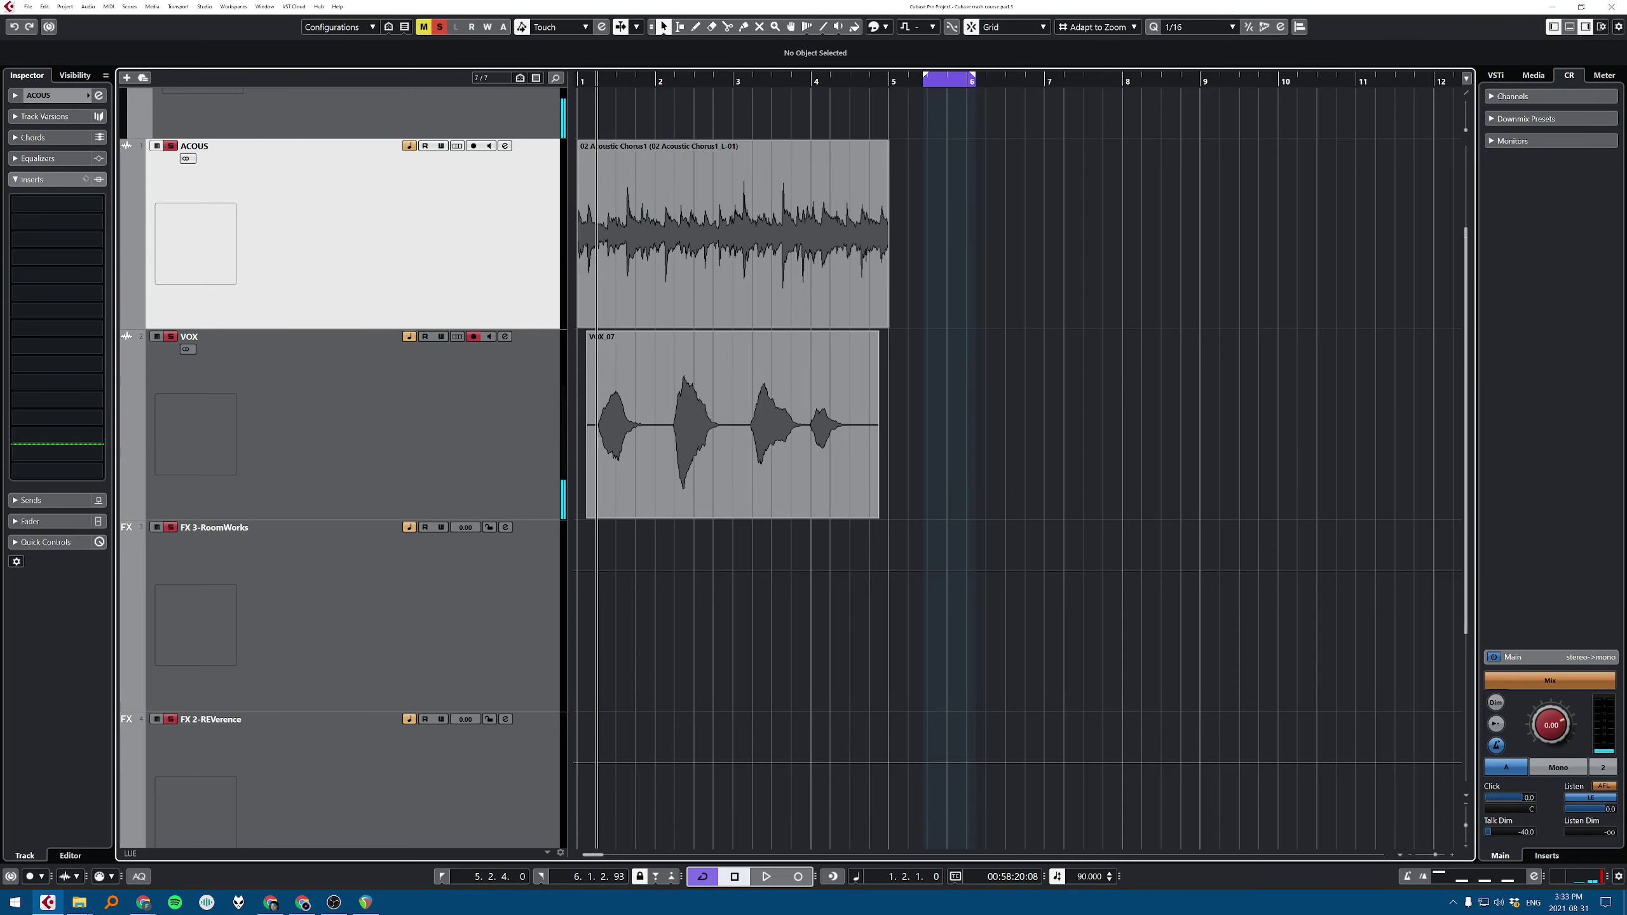
pyautogui.click(382, 407)
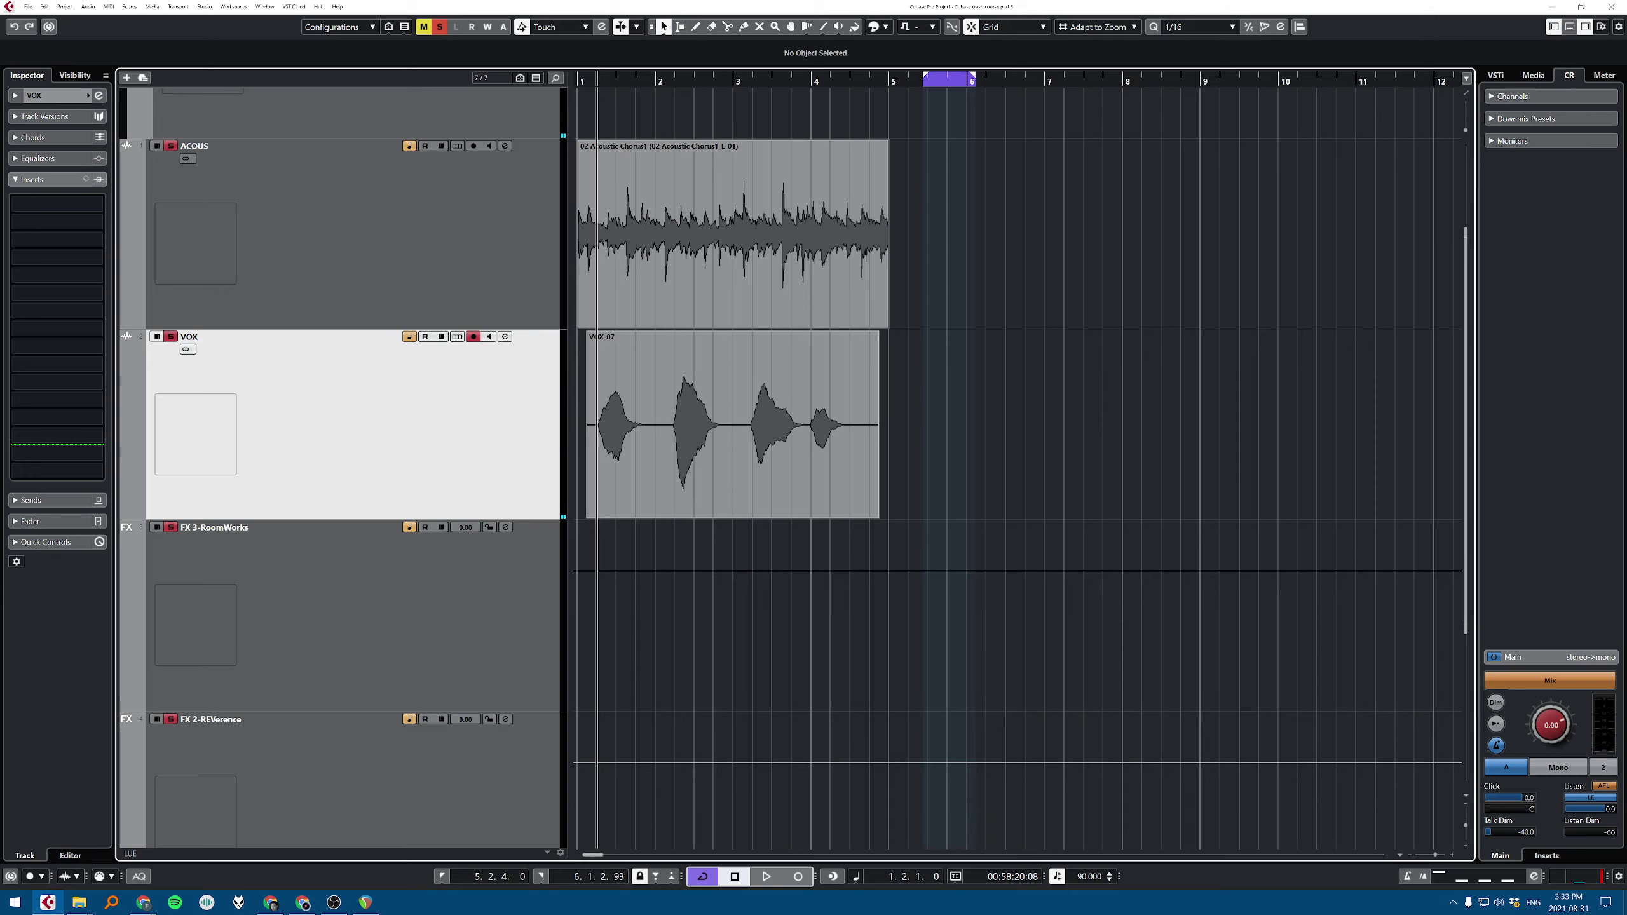